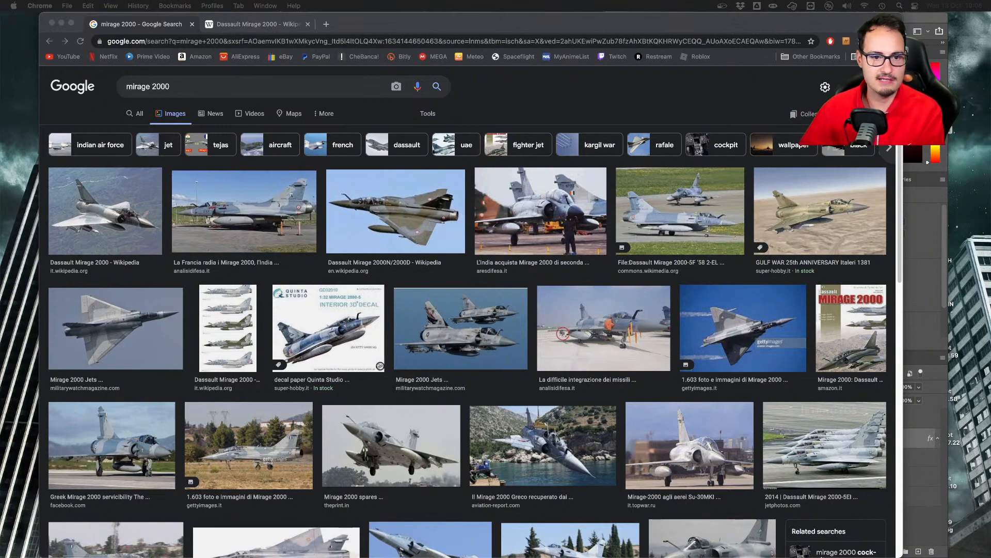
pyautogui.hotkey('ctrl', 'Right')
pyautogui.scroll(-10, 556, 239)
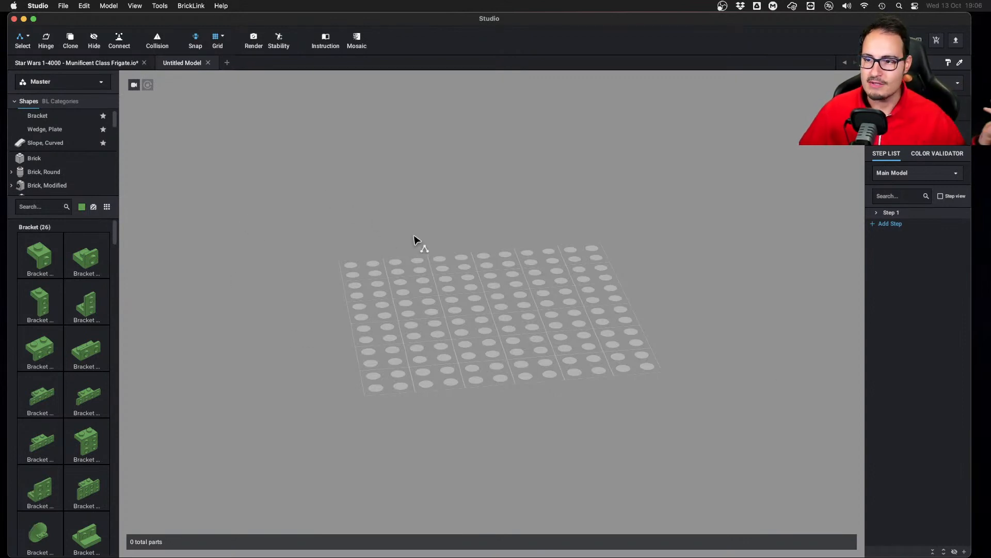
pyautogui.press('Escape')
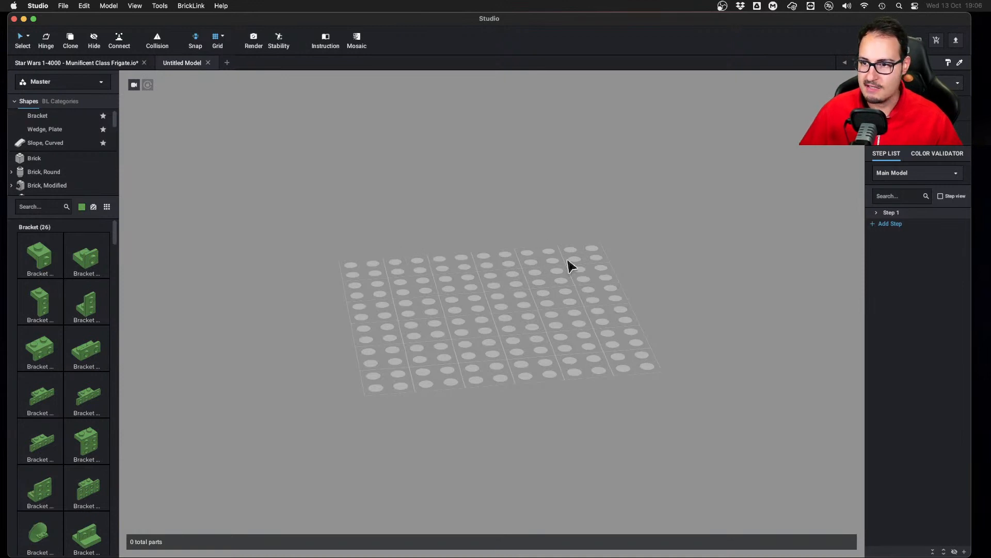
pyautogui.moveTo(390, 222); pyautogui.dragTo(615, 357, button='right')
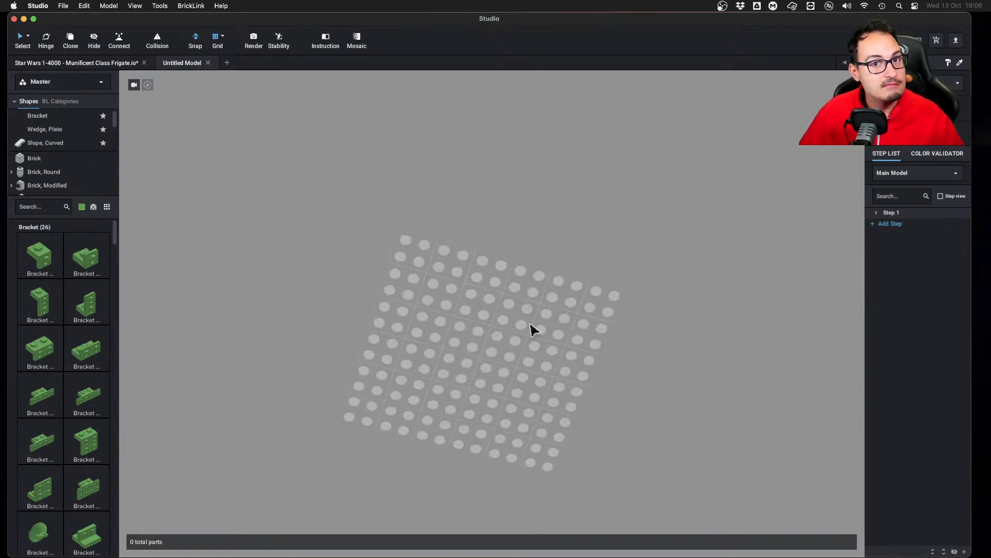
pyautogui.hotkey('ctrl', 'Left')
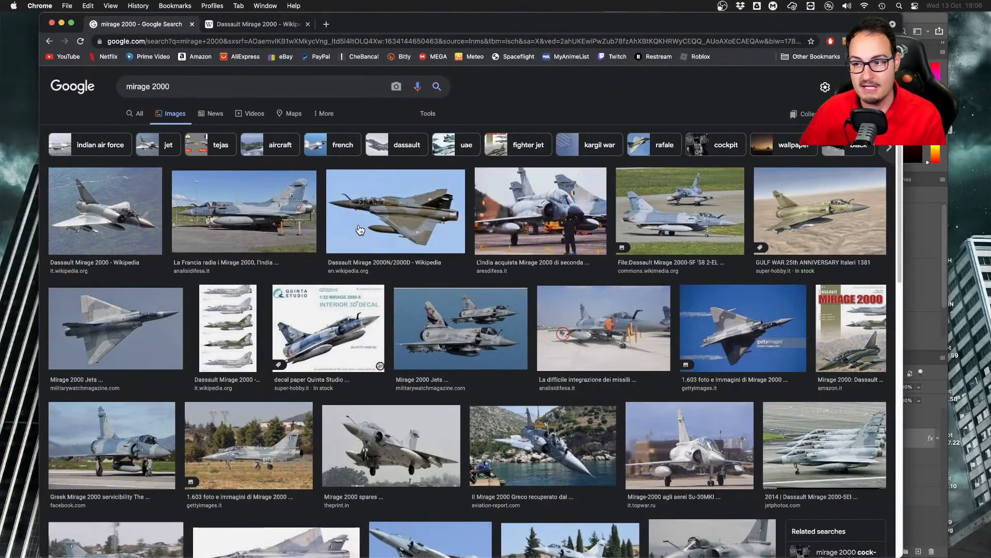
pyautogui.hotkey('ctrl', 'Right')
pyautogui.moveTo(475, 283); pyautogui.dragTo(494, 323, button='right')
pyautogui.hotkey('ctrl', 'Left')
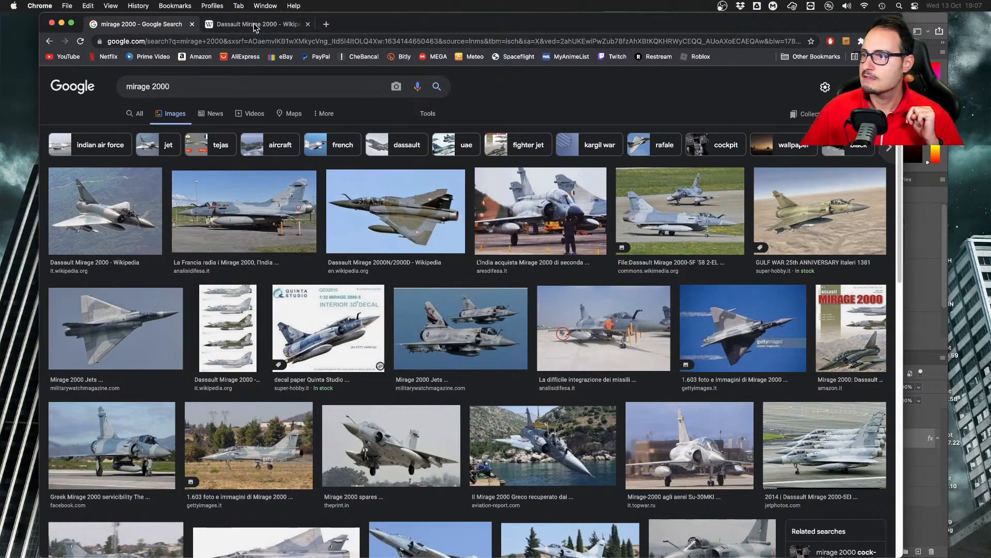
# Search Google for "mirage 2000 blueprints" in a new browser tab
pyautogui.click(327, 24)
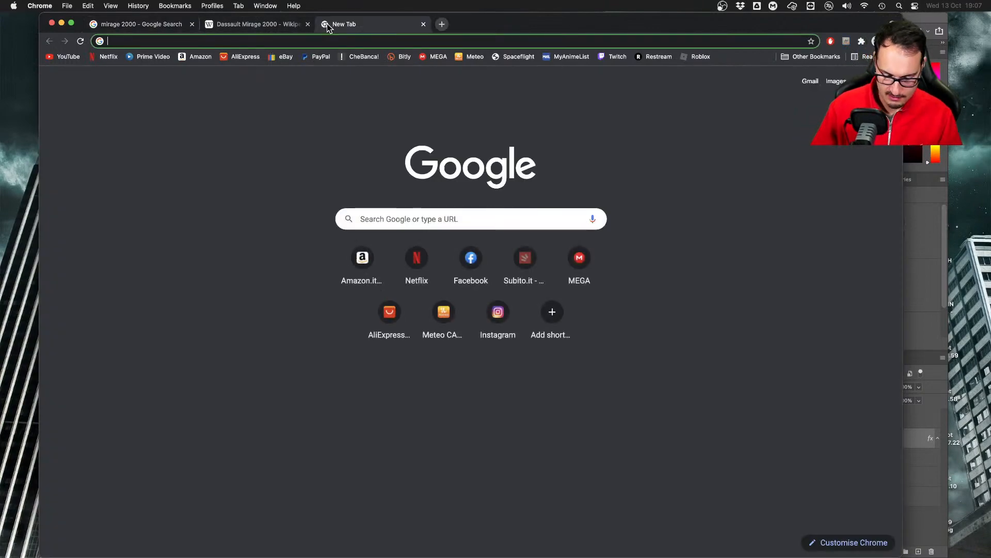
pyautogui.write('mirage blu')
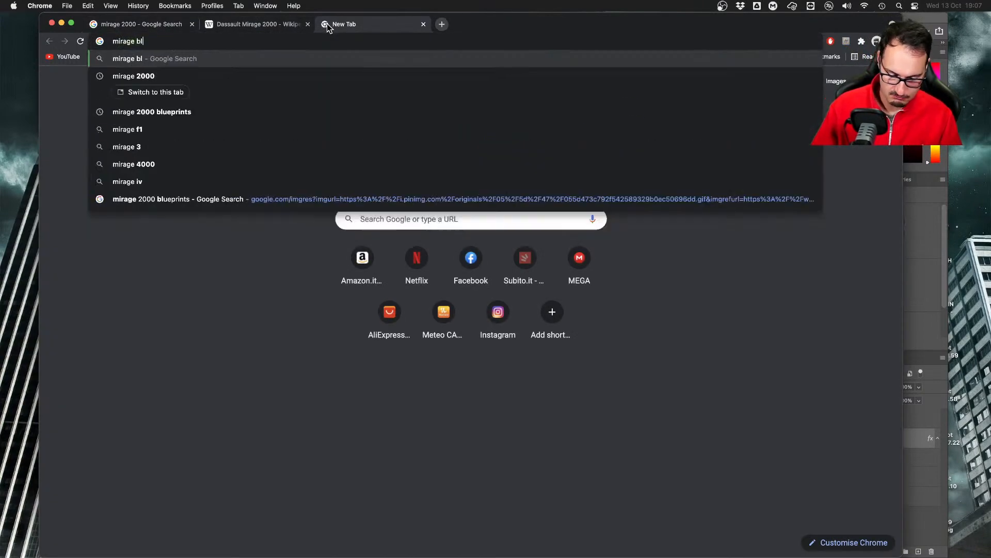
pyautogui.press('super+a')
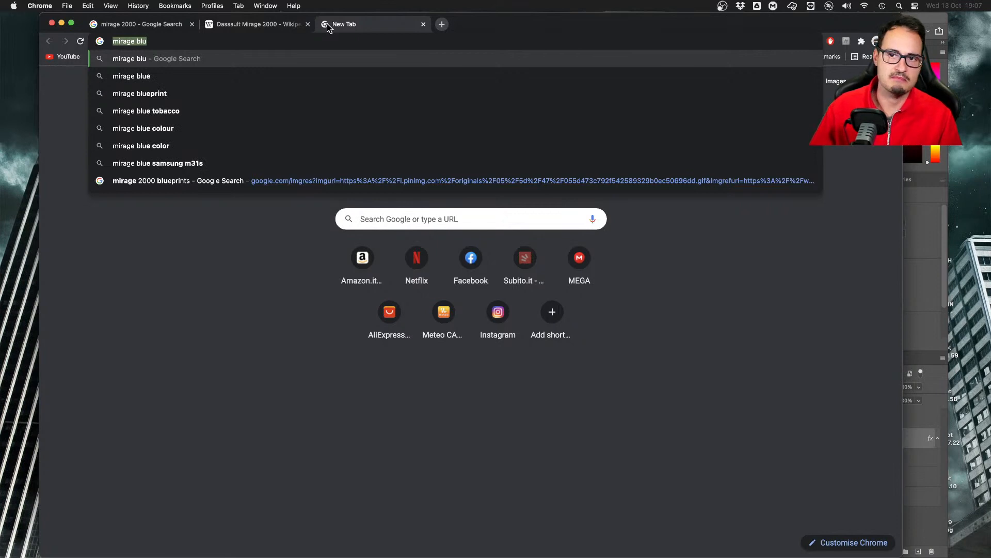
pyautogui.press('Right')
pyautogui.press('BackSpace')
pyautogui.press('BackSpace')
pyautogui.press('BackSpace')
pyautogui.press('BackSpace')
pyautogui.write('2000')
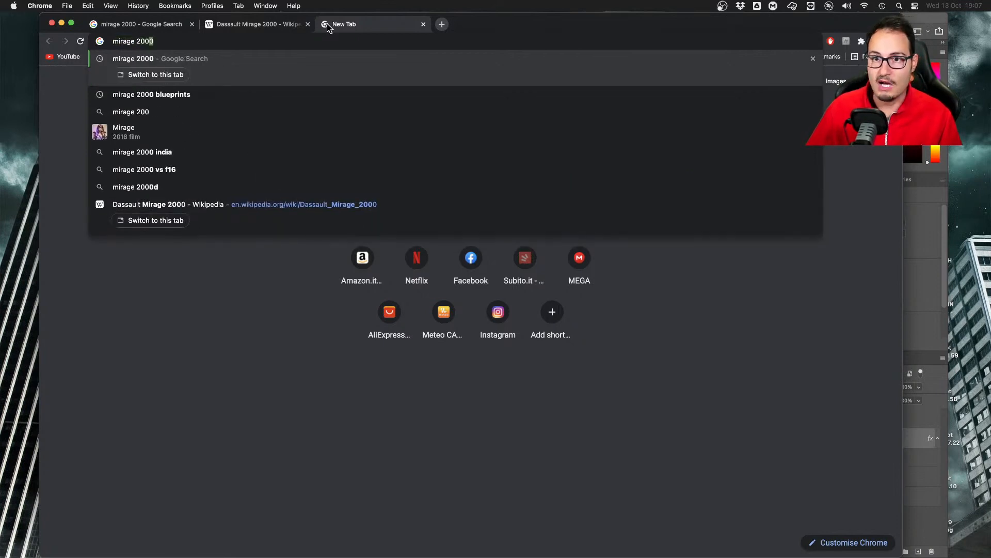
pyautogui.write(' blueprints')
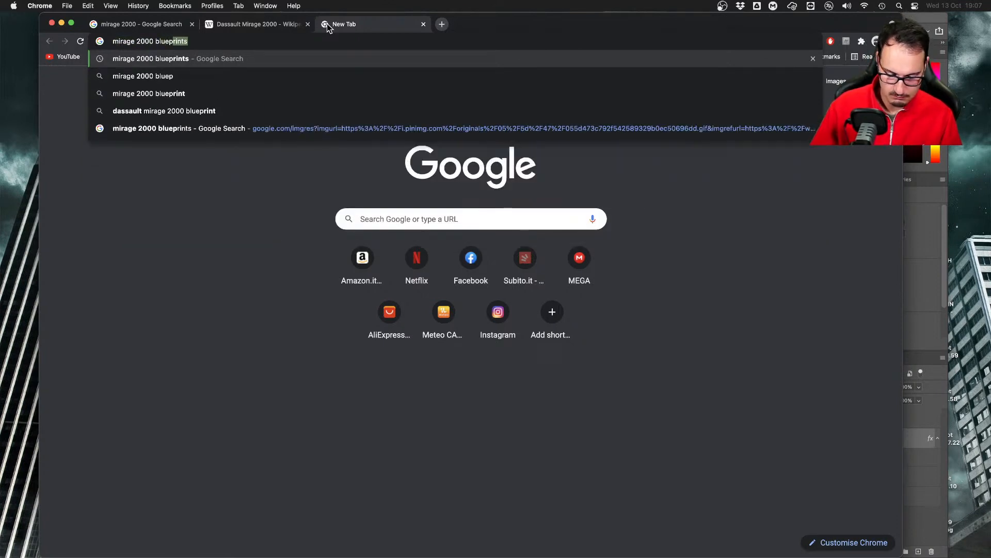
pyautogui.press('Return')
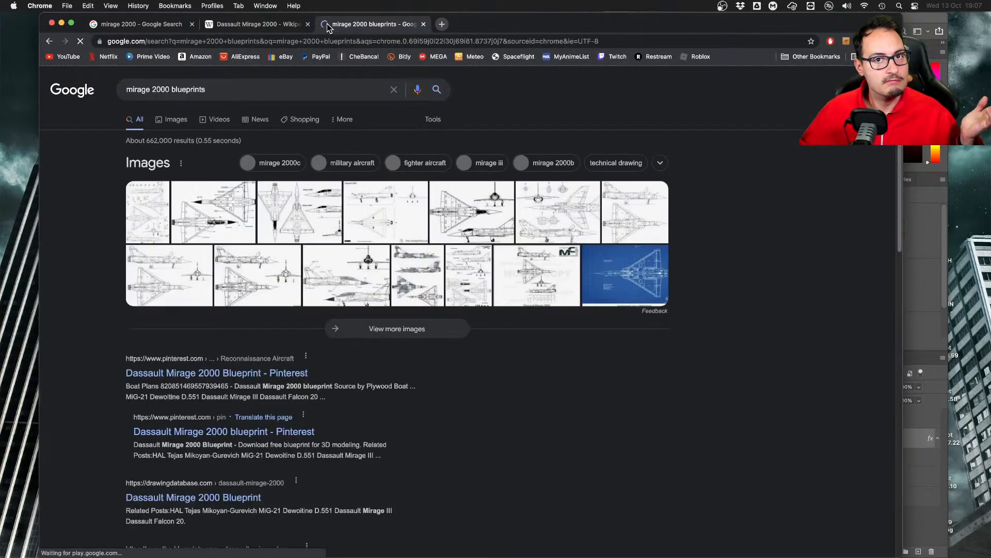
# Preview the Pinterest Dassault Mirage 2000 blueprint among the image results and close that search
pyautogui.click(176, 123)
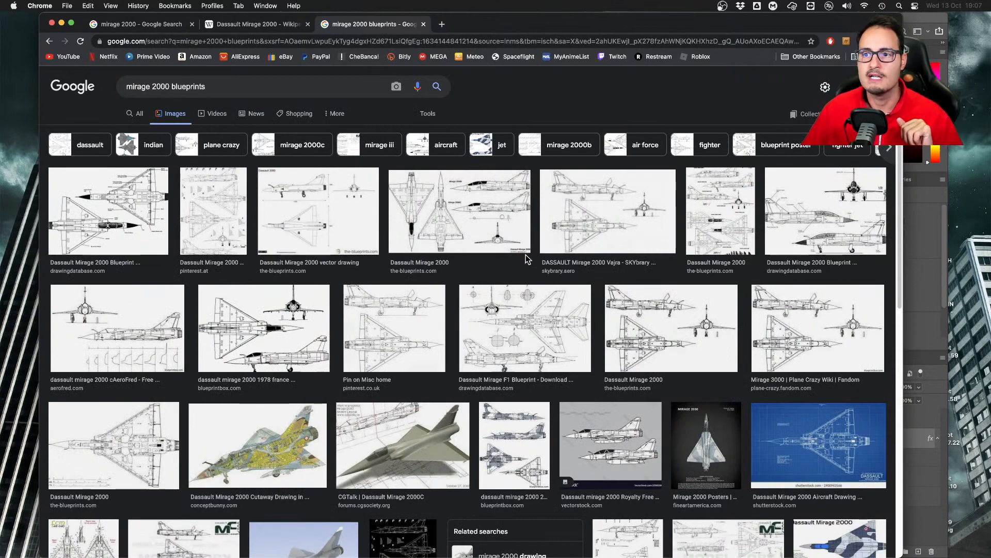
pyautogui.click(207, 195)
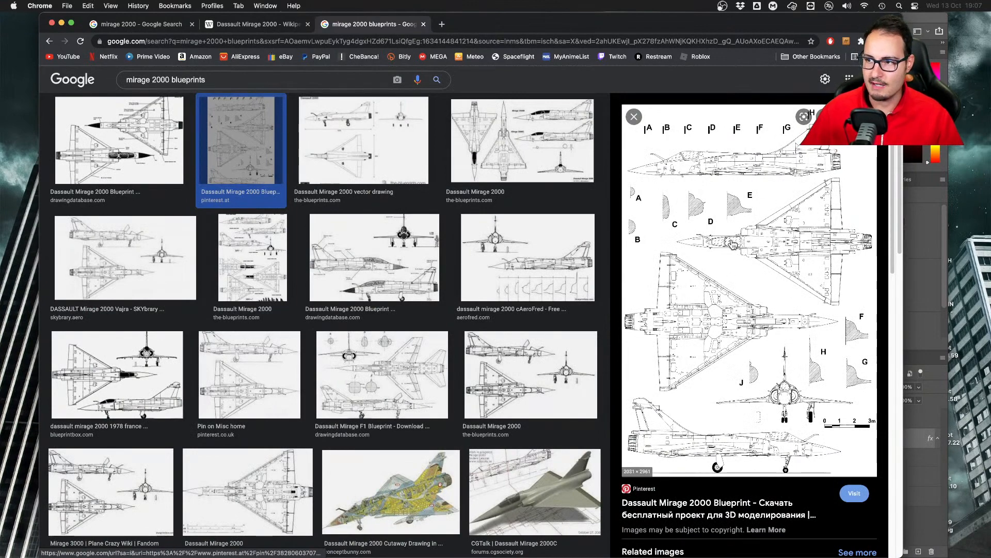
pyautogui.press('super+w')
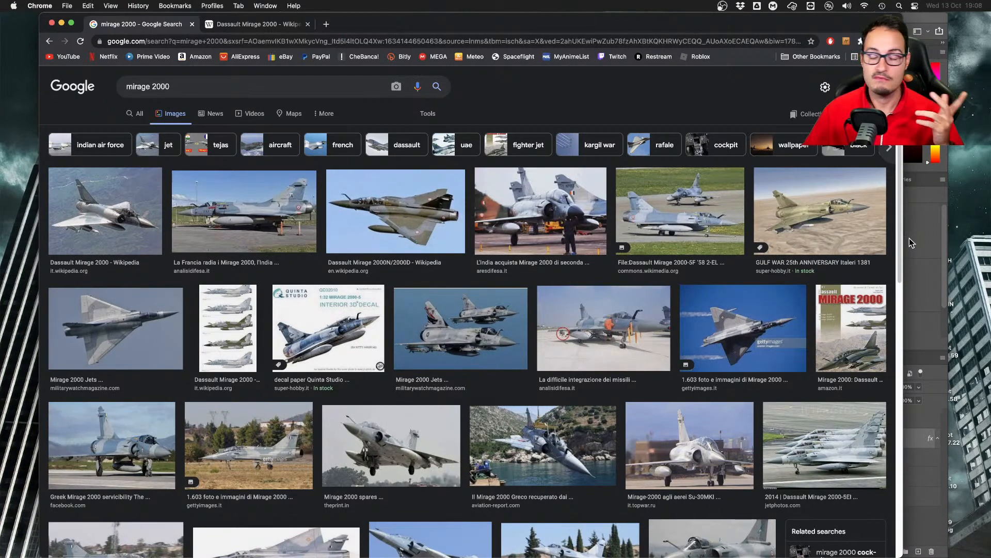
# Switch to mirage2000.psd in Photoshop and move the metre scale bar on Layer 4 copy 2 up by about 60 px
pyautogui.click(926, 232)
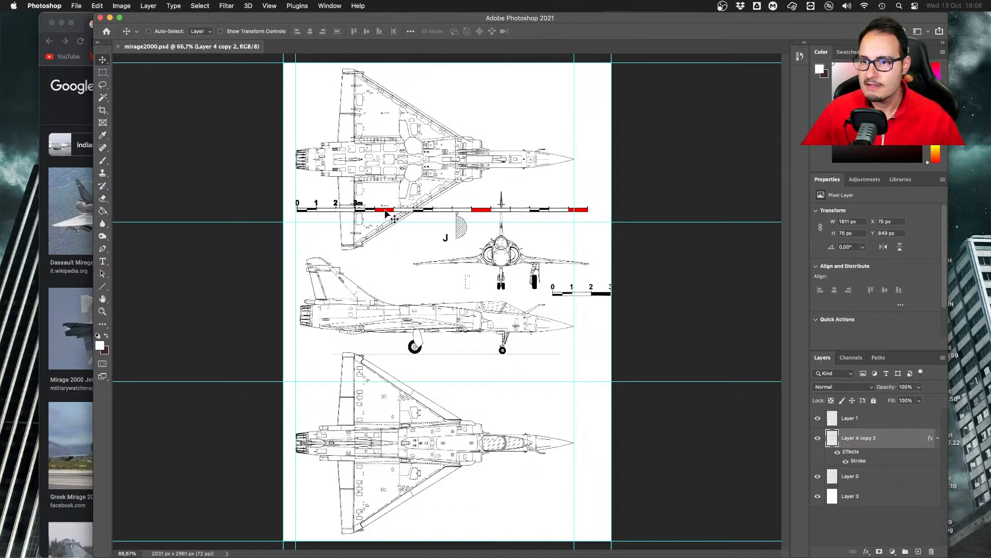
pyautogui.moveTo(386, 212)
pyautogui.mouseDown()
pyautogui.moveTo(388, 241)
pyautogui.moveTo(392, 189)
pyautogui.moveTo(386, 203)
pyautogui.mouseUp()
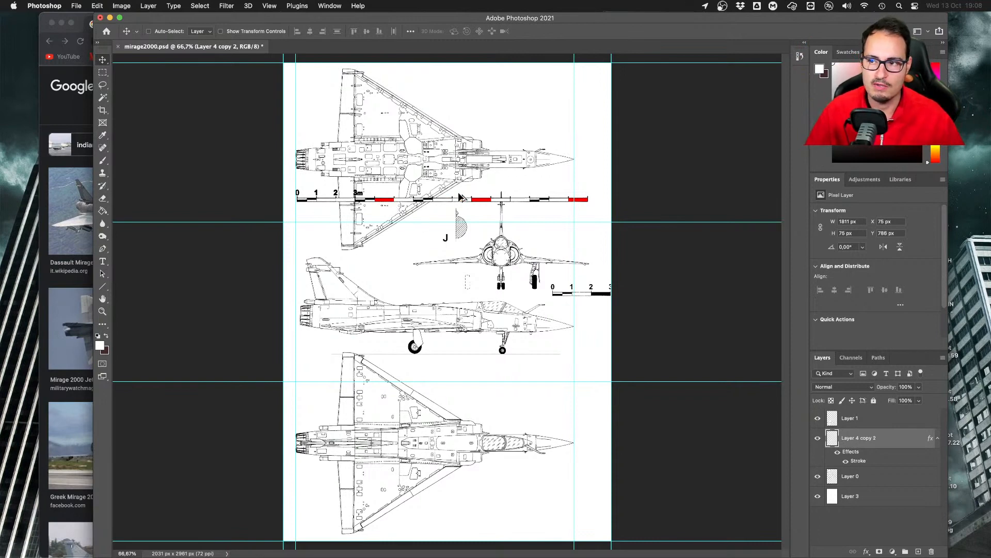
pyautogui.keyDown('alt'); pyautogui.scroll(4, 455, 198); pyautogui.keyUp('alt')
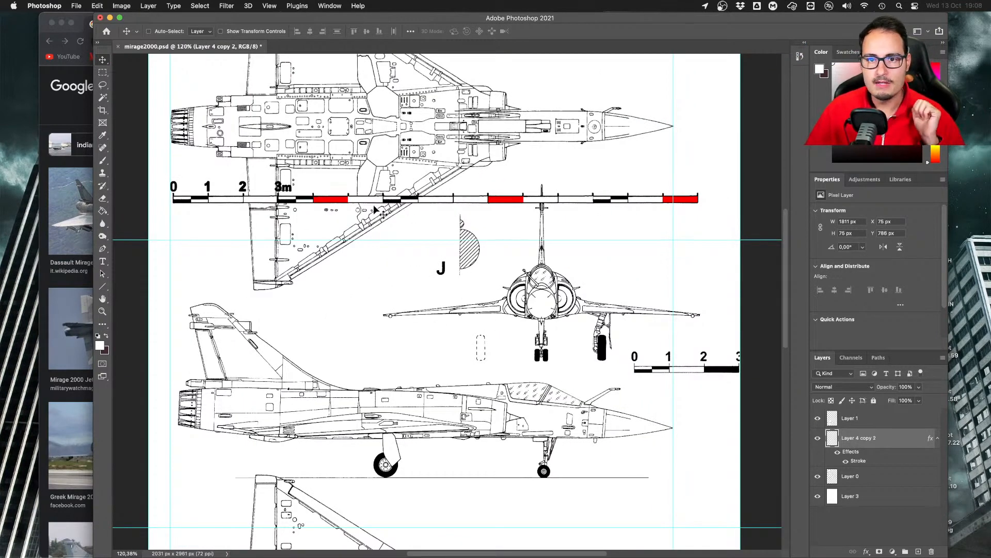
# Switch to the Dassault Mirage 2000 Wikipedia article in Chrome and view it from its title to its end
pyautogui.click(59, 127)
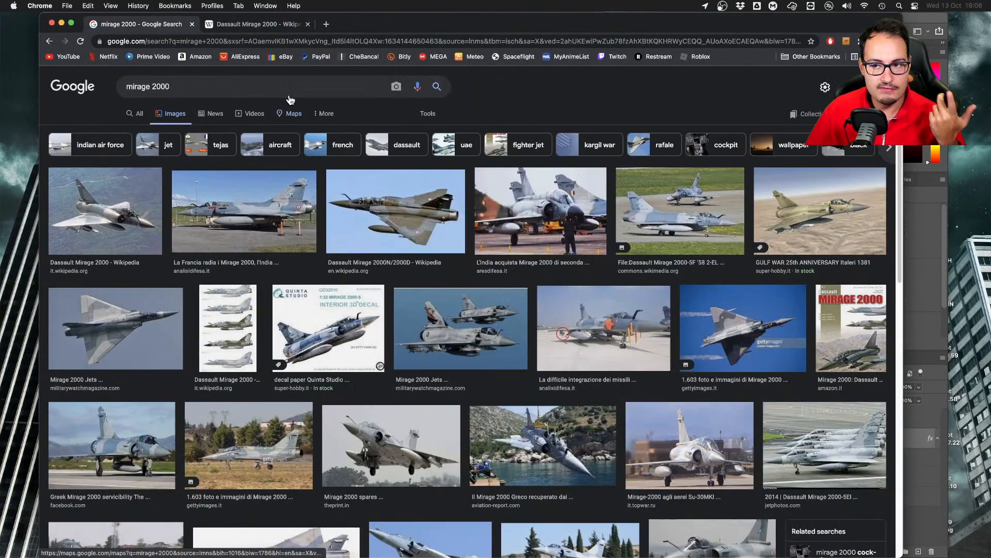
pyautogui.click(251, 24)
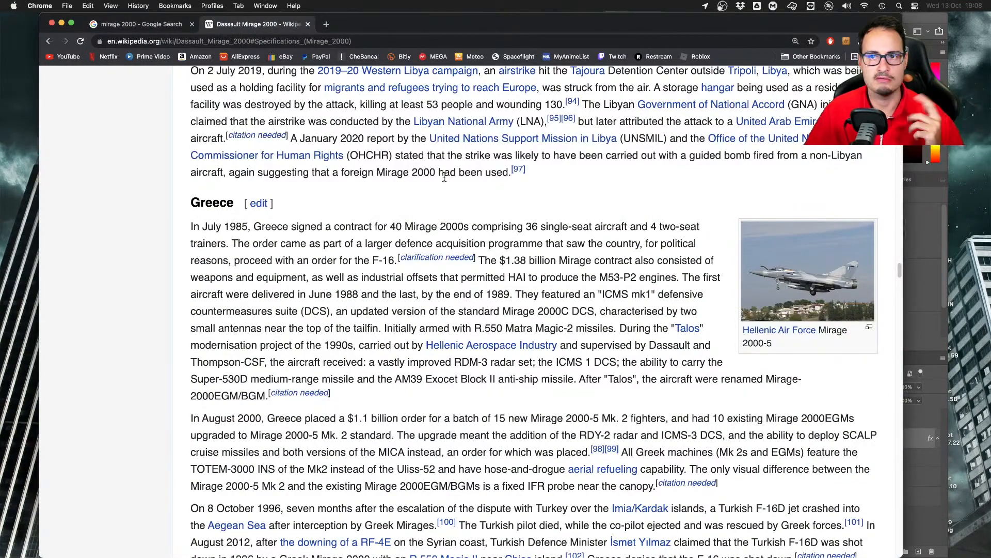
pyautogui.scroll(10, 397, 133)
pyautogui.scroll(15, 563, 208)
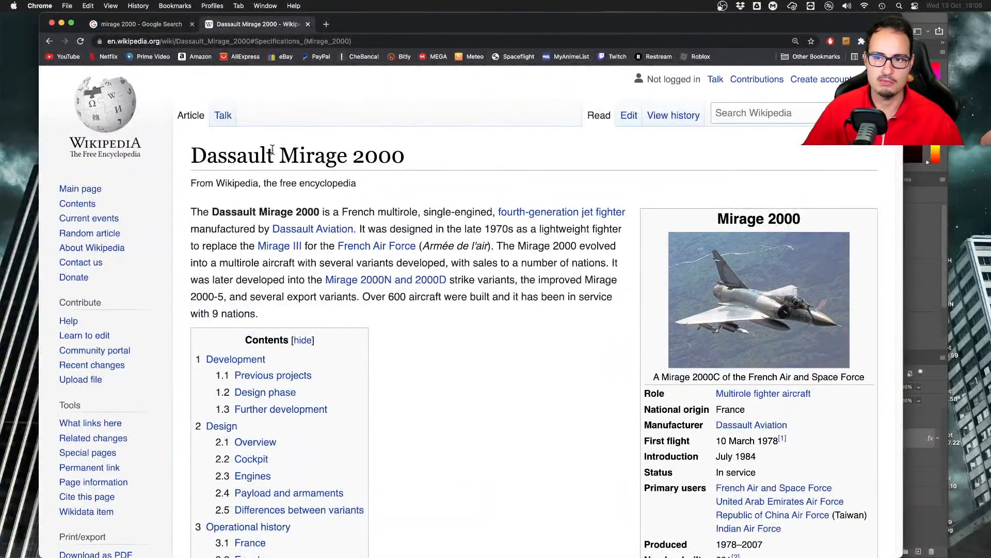
pyautogui.moveTo(219, 156); pyautogui.dragTo(334, 156)
pyautogui.click(407, 157)
pyautogui.press('End')
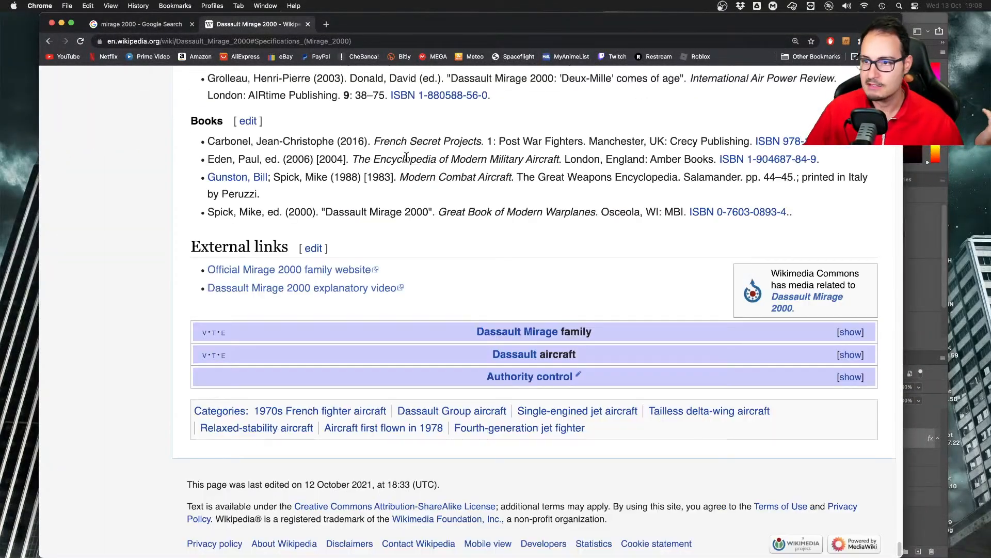
# Find the Specifications (Mirage 2000) section in the article and highlight the aircraft's length in metres
pyautogui.scroll(20, 407, 157)
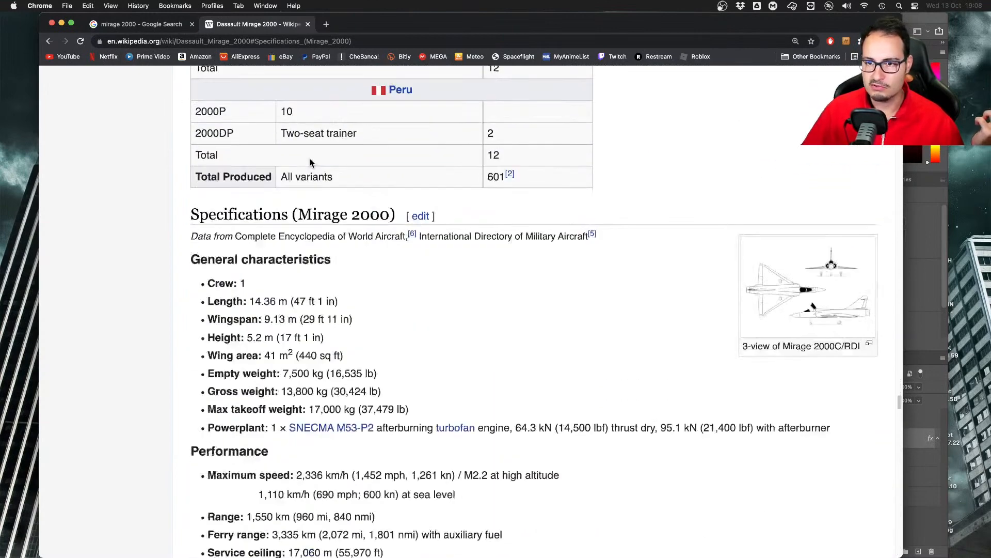
pyautogui.scroll(-2, 196, 176)
pyautogui.moveTo(196, 172); pyautogui.dragTo(356, 175)
pyautogui.click(350, 175)
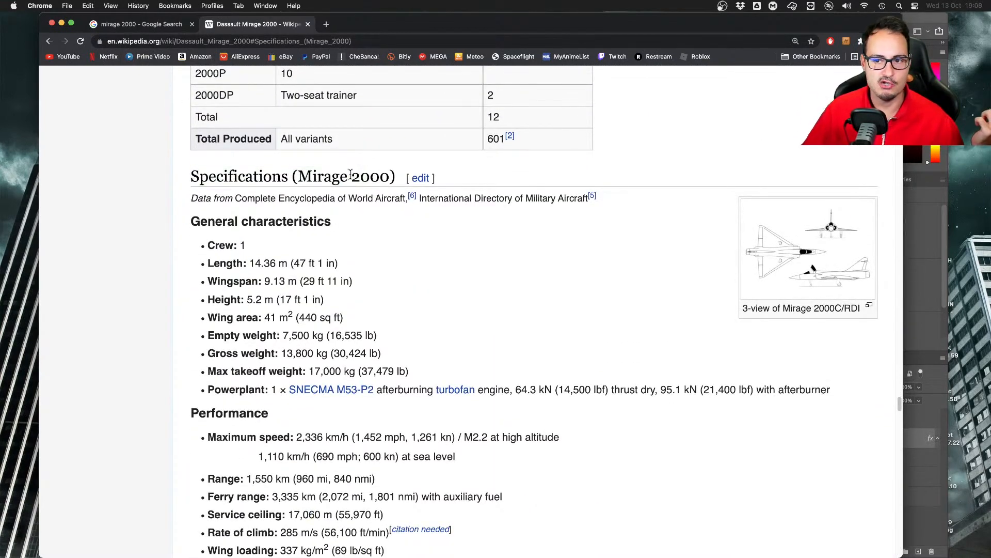
pyautogui.scroll(-1, 291, 201)
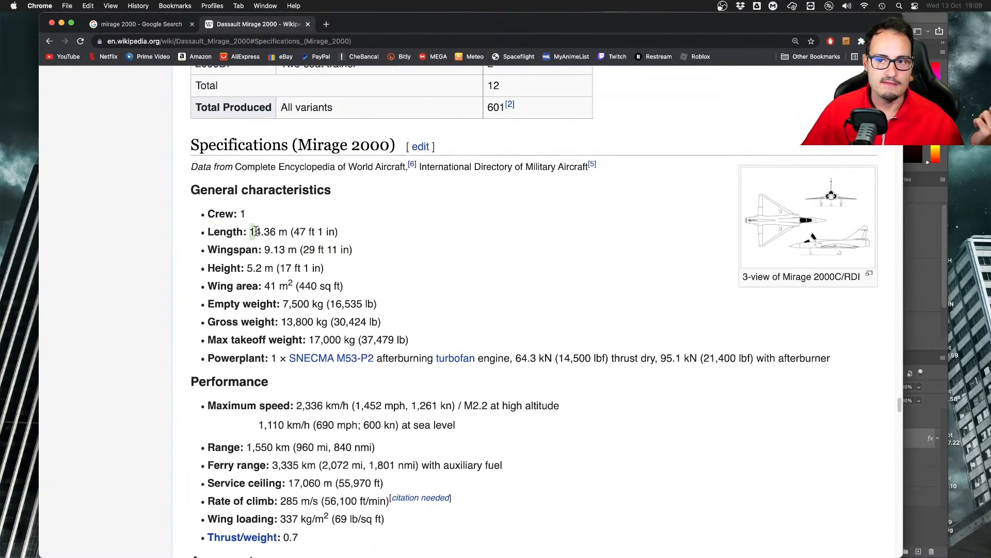
pyautogui.moveTo(255, 231); pyautogui.dragTo(274, 232)
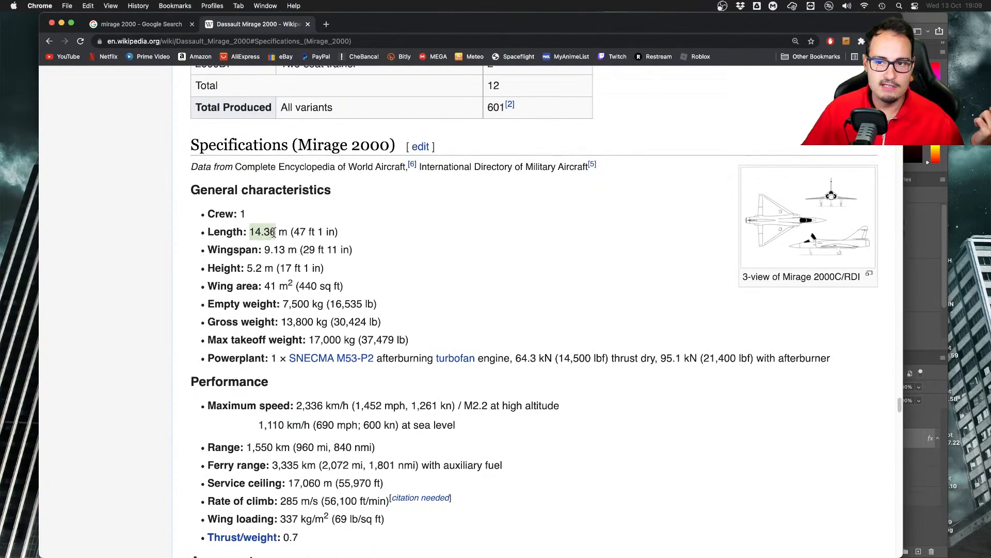
pyautogui.click(148, 26)
pyautogui.click(232, 26)
# Switch back to the Photoshop blueprint and compare the metre scale bar with the aircraft's length in the upper plan view
pyautogui.hotkey('ctrl', 'Up')
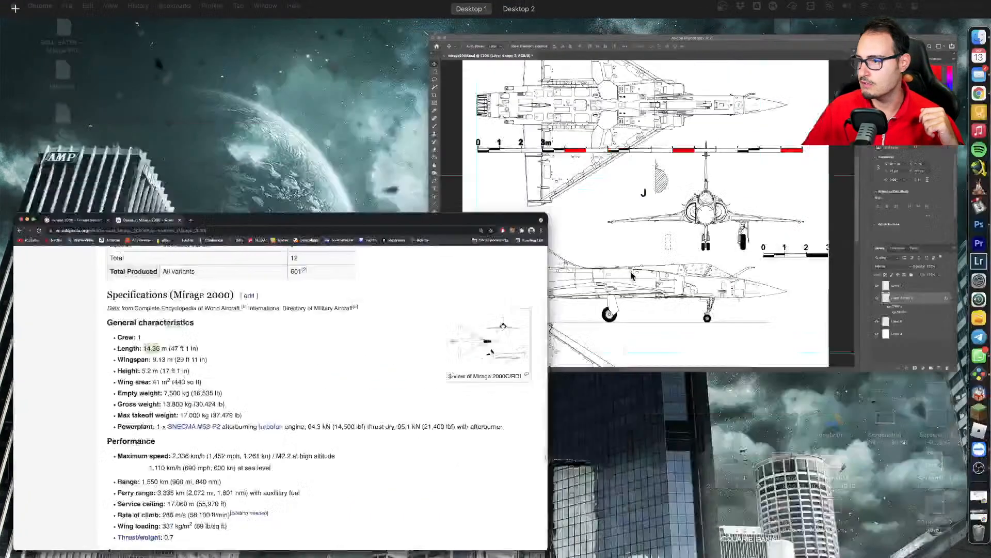
pyautogui.click(631, 275)
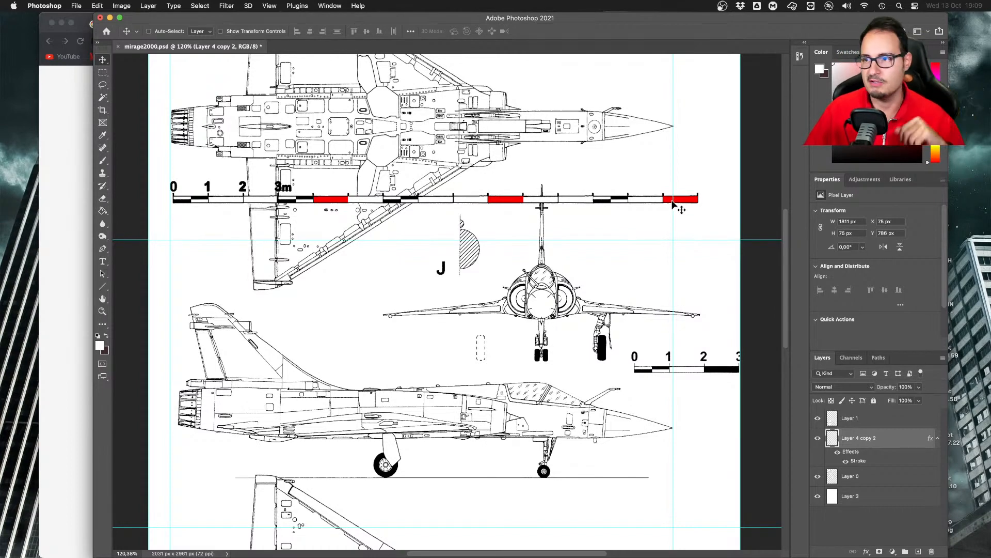
pyautogui.scroll(3, 569, 214)
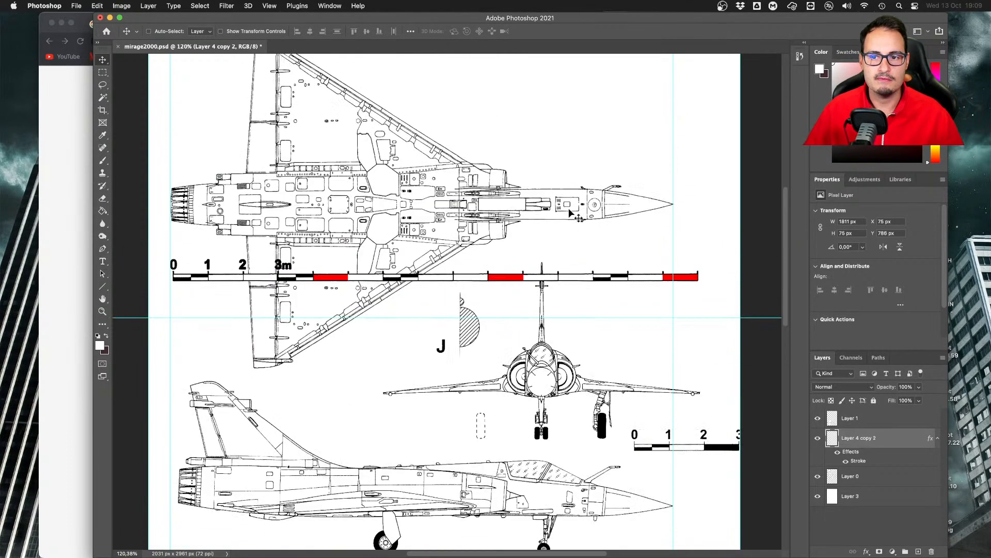
pyautogui.scroll(2, 569, 213)
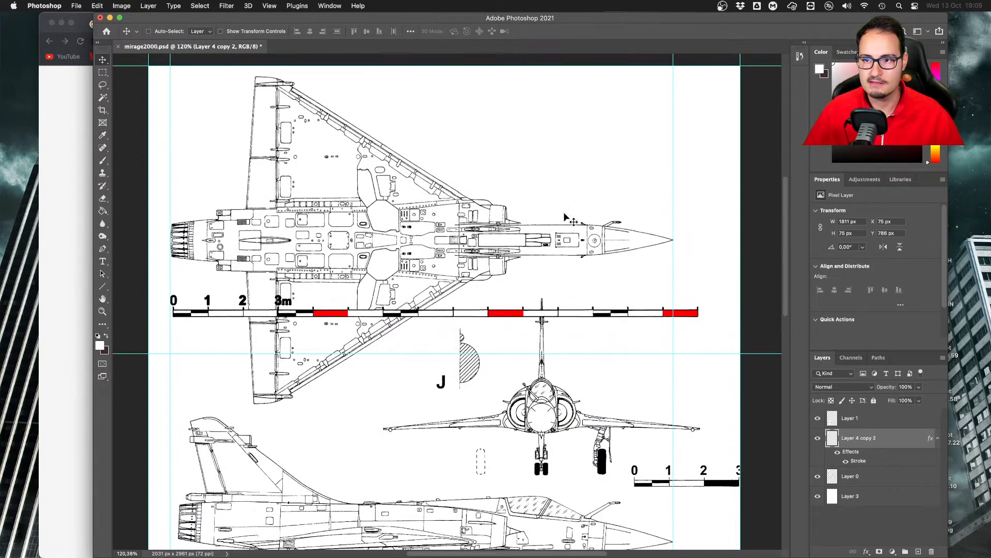
# Return to Chrome and open the bookmarked LEGO Unit Converter in a separate tab, keeping the Wikipedia article open
pyautogui.click(63, 165)
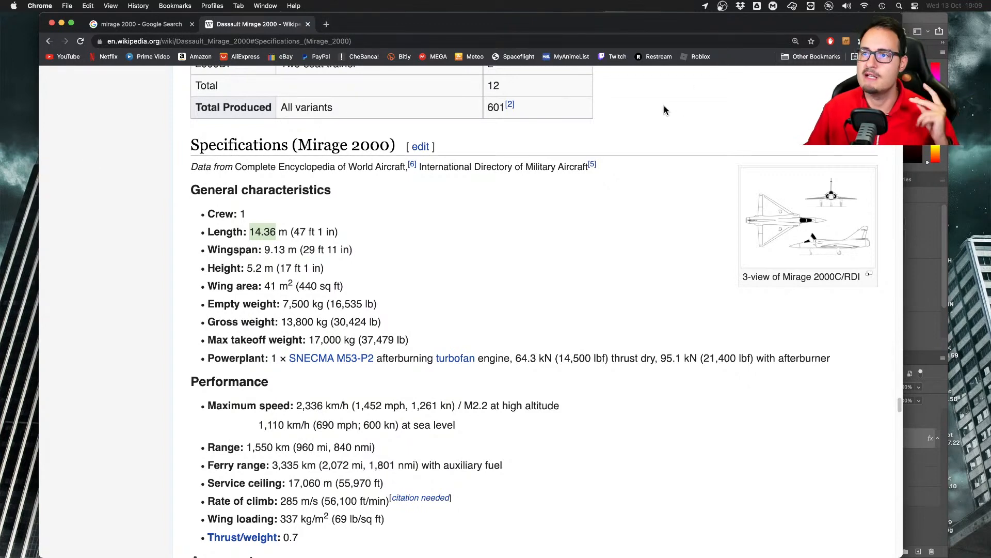
pyautogui.click(808, 57)
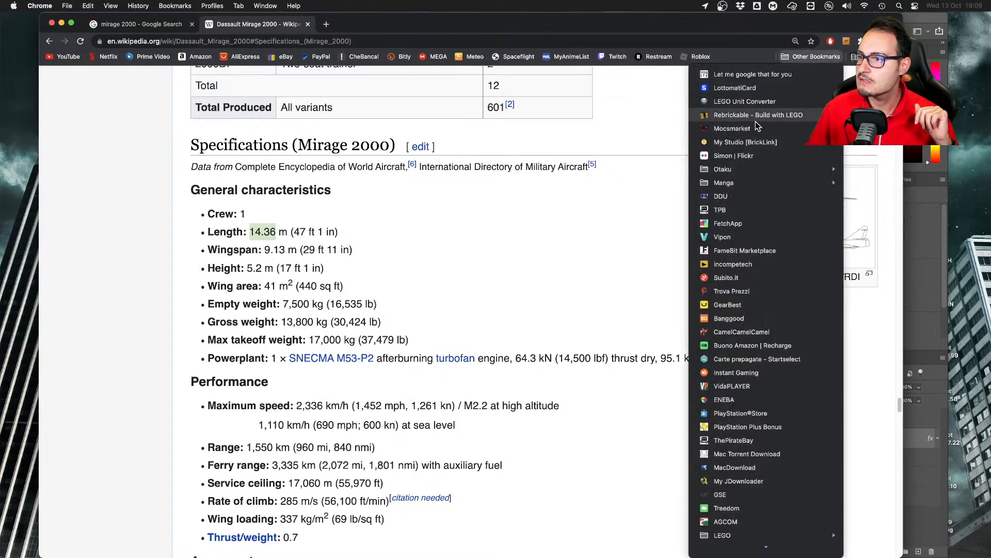
pyautogui.click(265, 108)
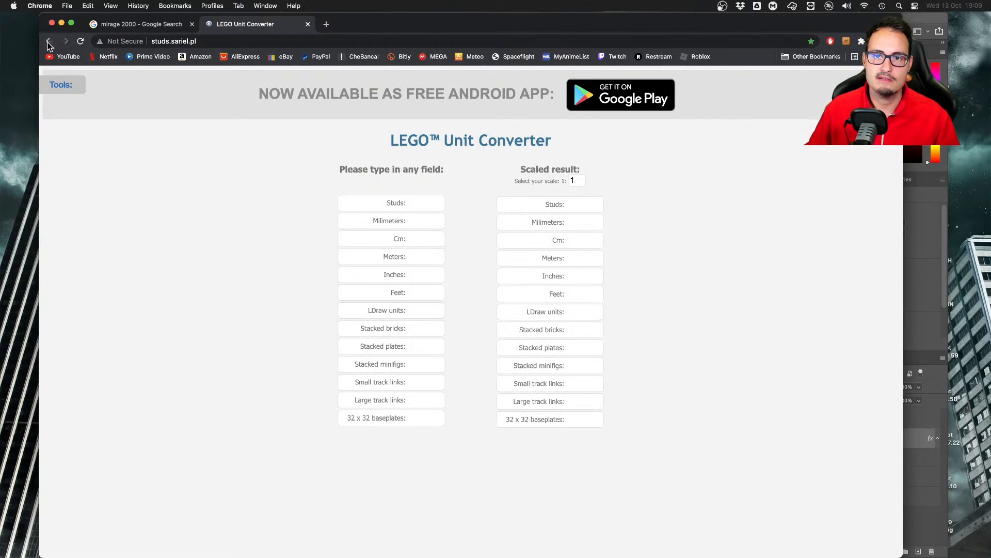
pyautogui.middleClick(47, 41)
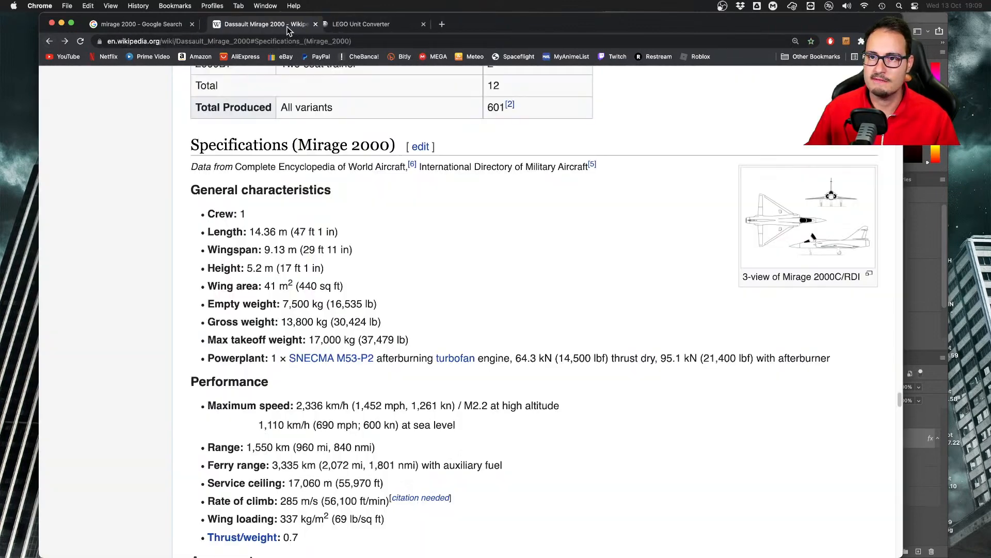
pyautogui.click(365, 24)
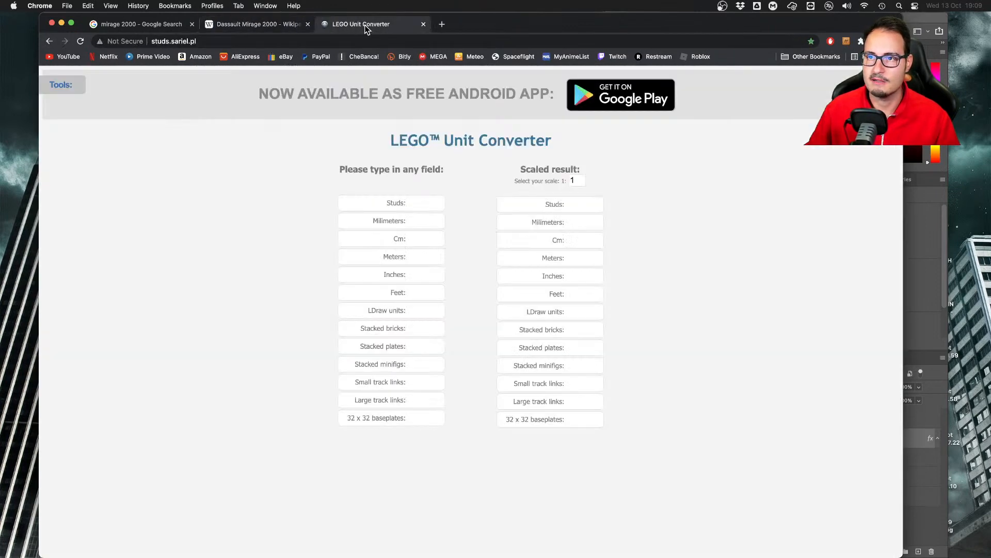
# Enter the aircraft's length as 14.4 metres in the LEGO Unit Converter
pyautogui.click(422, 253)
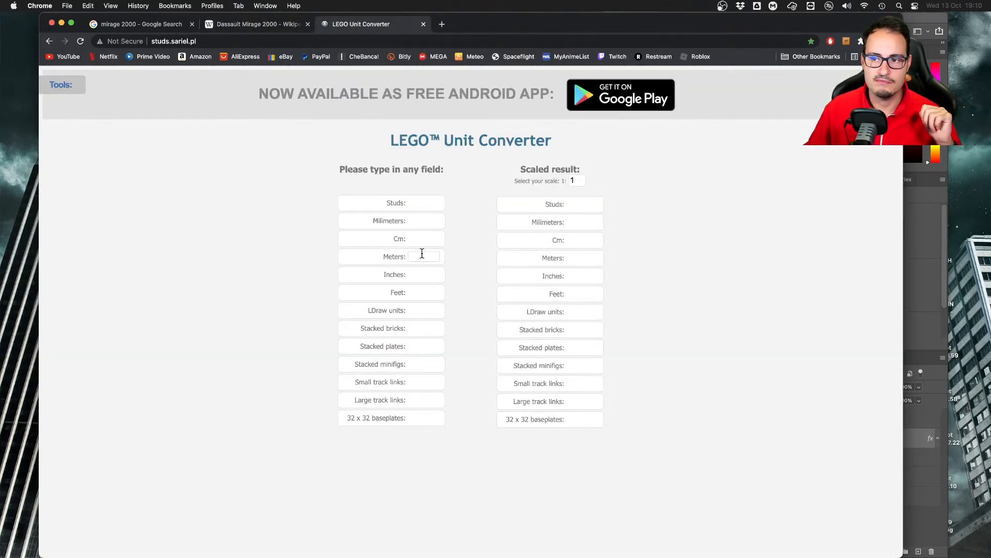
pyautogui.write('14.')
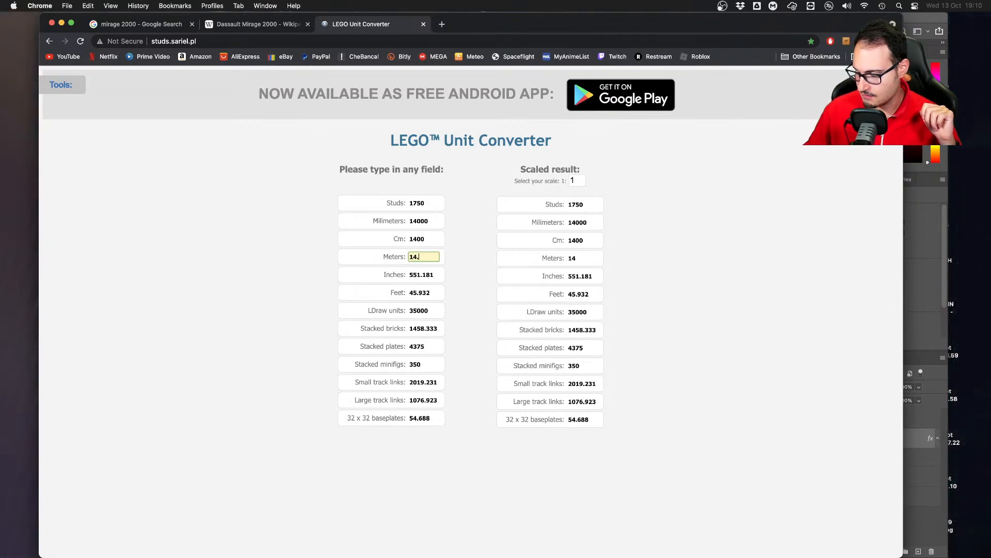
pyautogui.write('3')
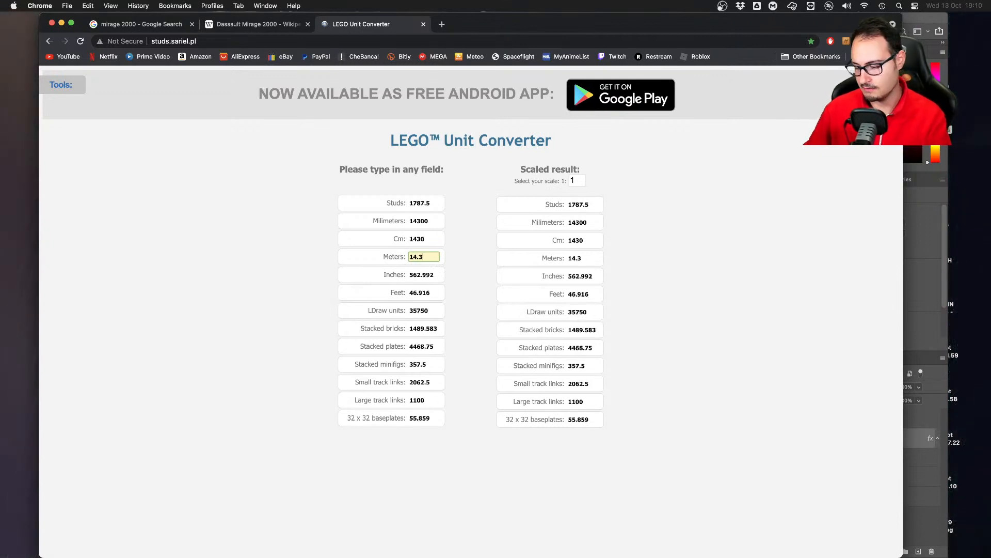
pyautogui.press('BackSpace')
pyautogui.write('4')
# Compare the scaled length at 1:34 and 1:35, leave the scale at 1:35, and highlight the scaled studs value
pyautogui.click(579, 180)
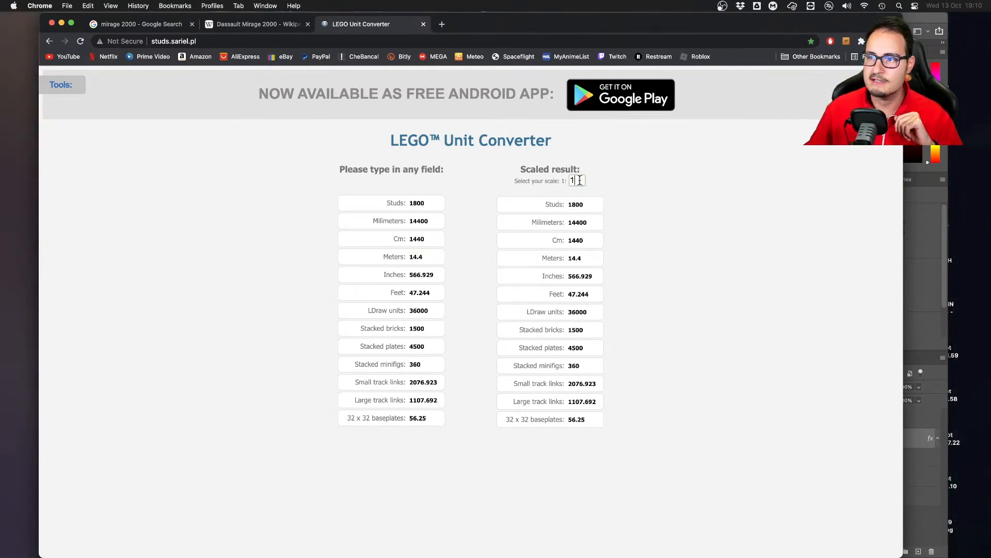
pyautogui.press('BackSpace')
pyautogui.write('34')
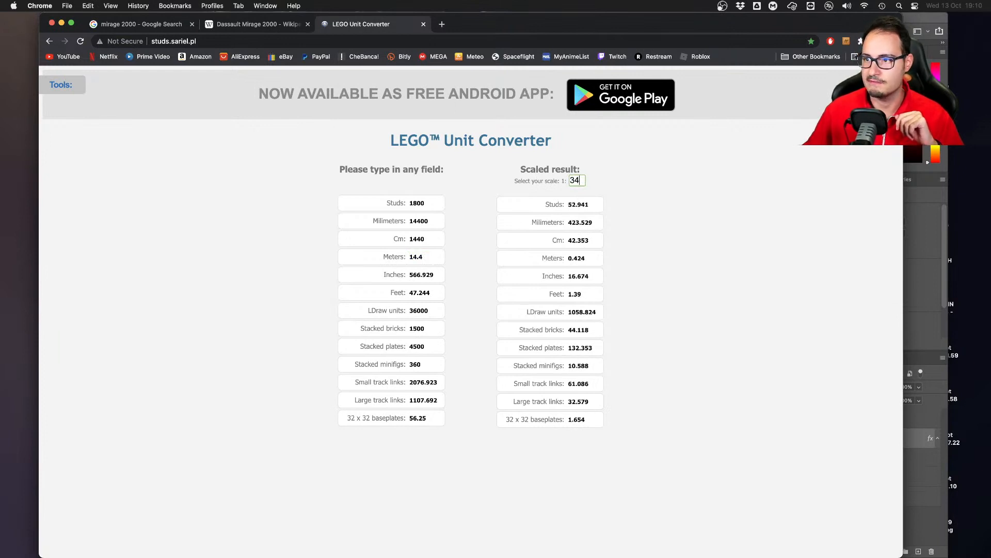
pyautogui.press('BackSpace')
pyautogui.write('5')
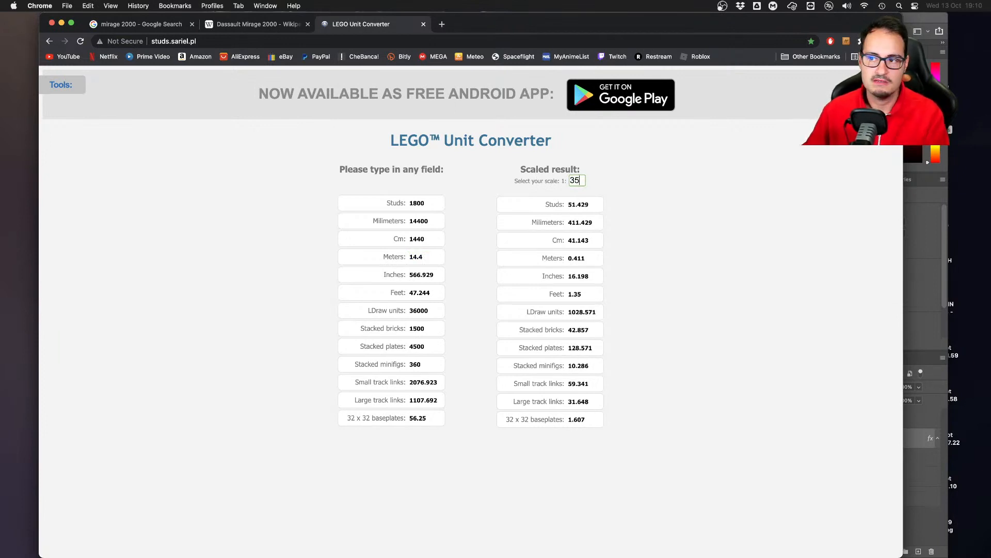
pyautogui.press('BackSpace')
pyautogui.write('4')
pyautogui.press('BackSpace')
pyautogui.write('5')
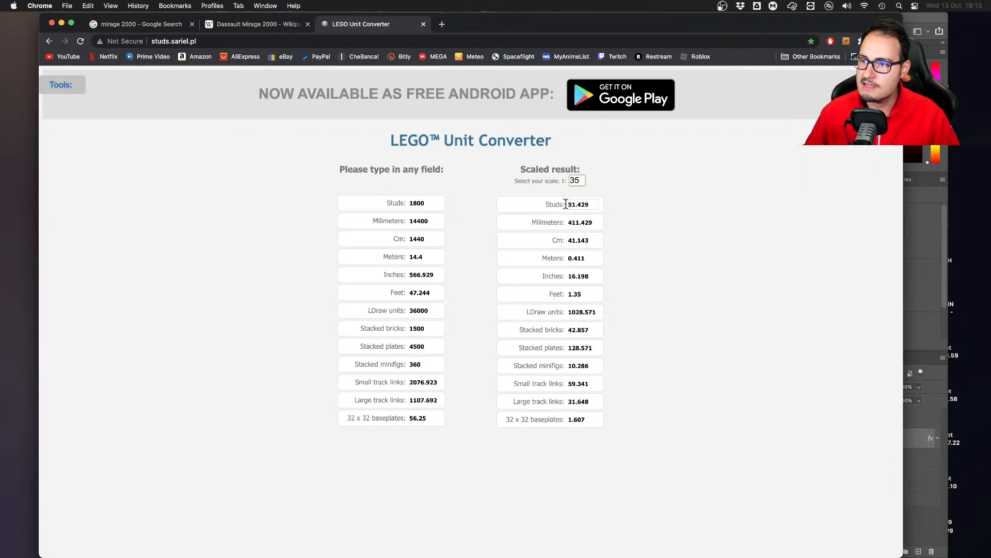
pyautogui.moveTo(568, 204); pyautogui.dragTo(606, 208)
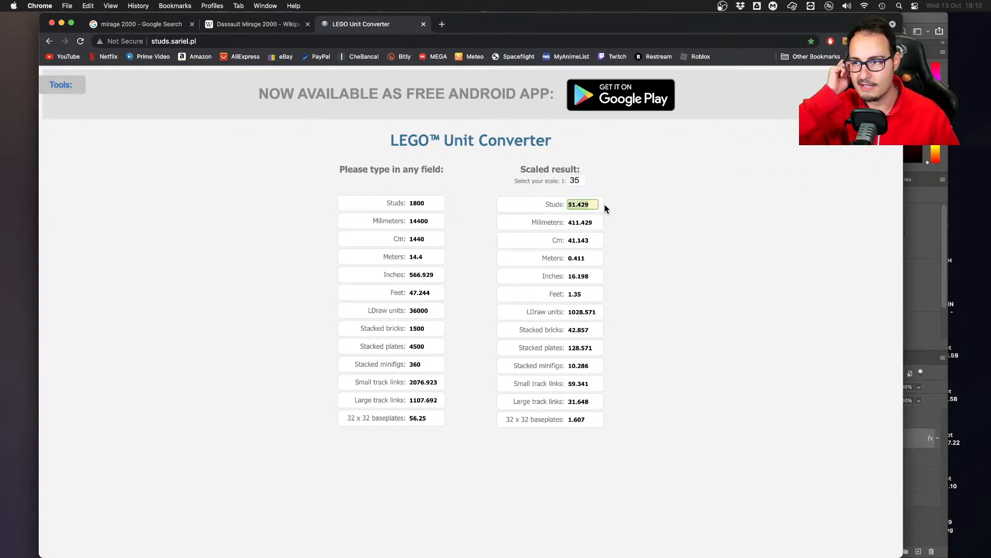
# Try scales of 1:33 and 1:34 for the same length, and set the scale back to 1:35
pyautogui.click(583, 180)
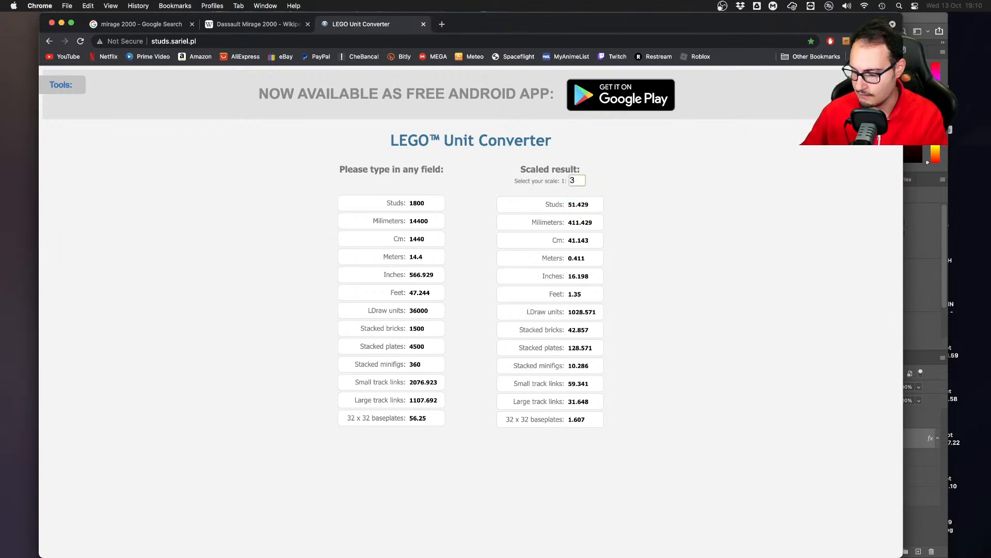
pyautogui.write('4')
pyautogui.press('BackSpace')
pyautogui.write('3')
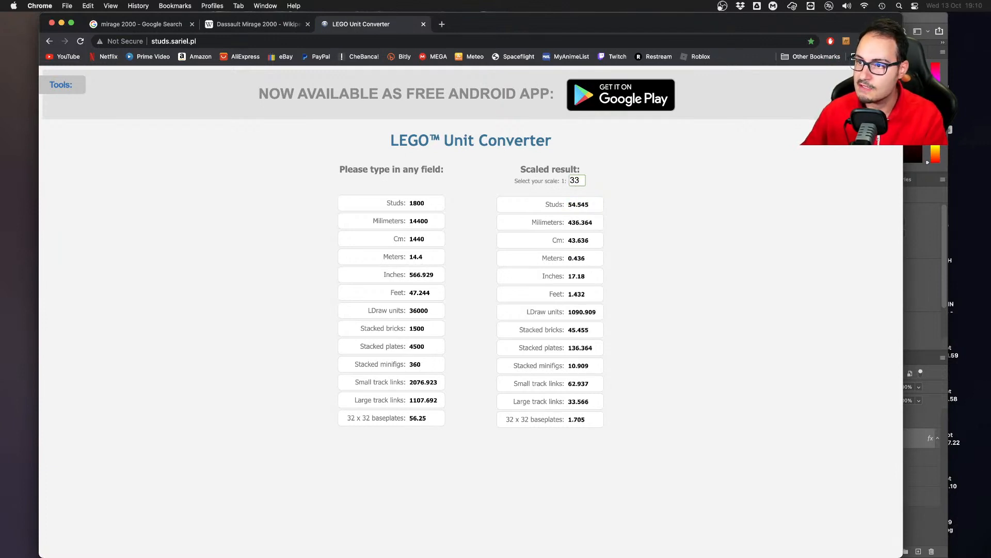
pyautogui.press('BackSpace')
pyautogui.write('4')
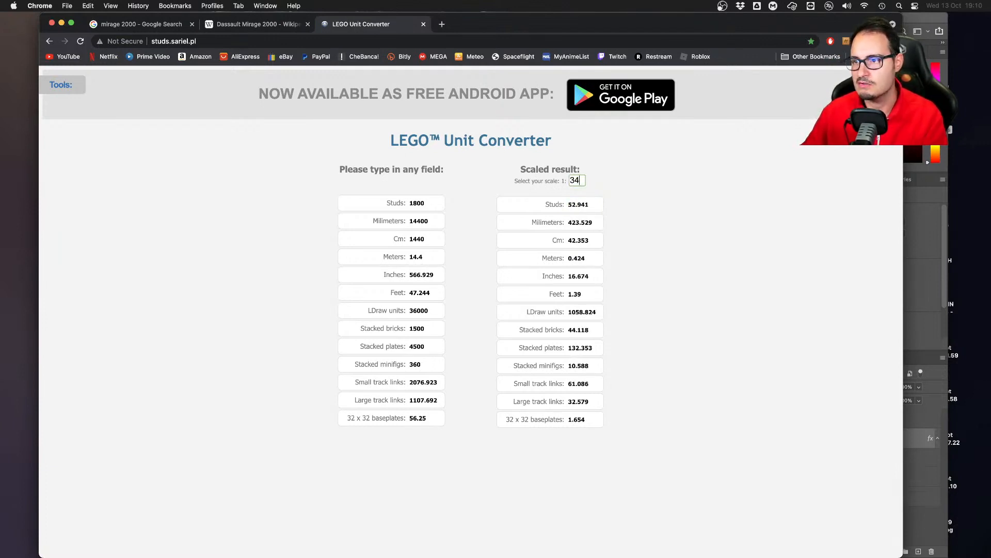
pyautogui.press('BackSpace')
pyautogui.write('5')
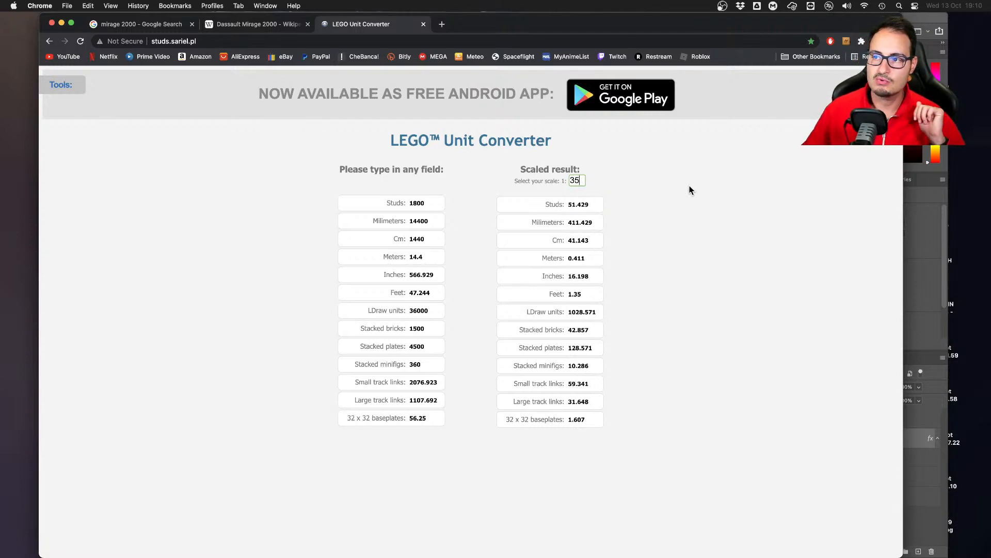
# Switch to Studio, set the part palette colour to red and show the Brick category
pyautogui.hotkey('ctrl', 'Right')
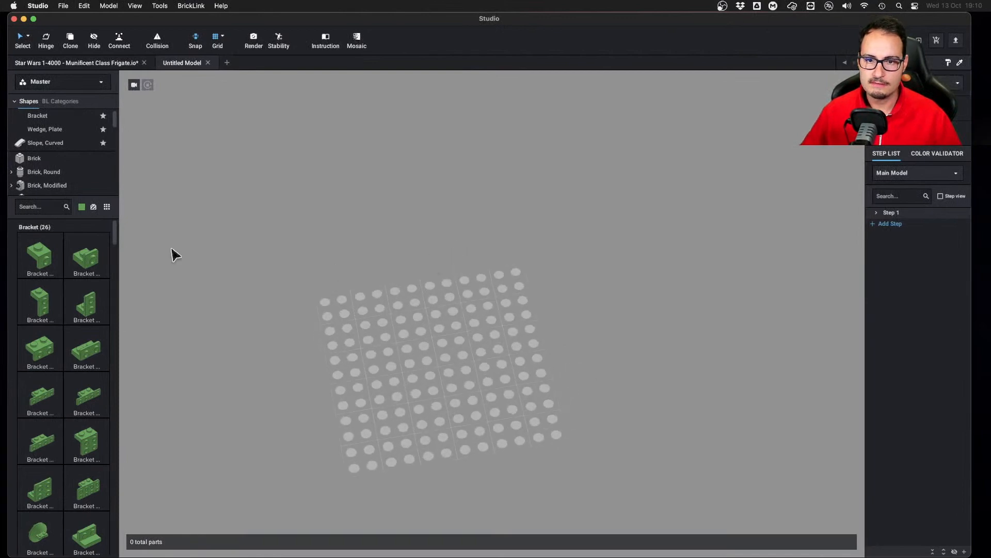
pyautogui.click(82, 207)
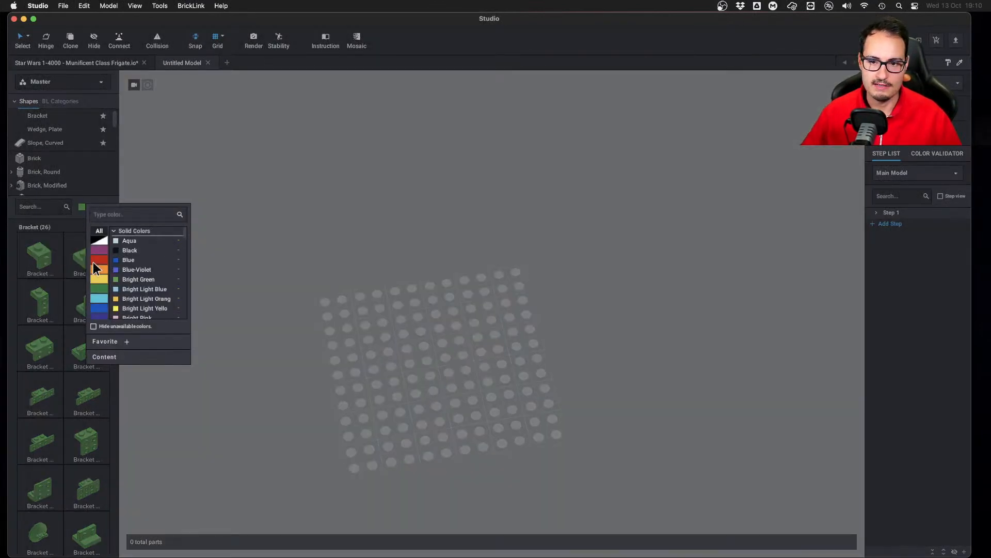
pyautogui.click(133, 281)
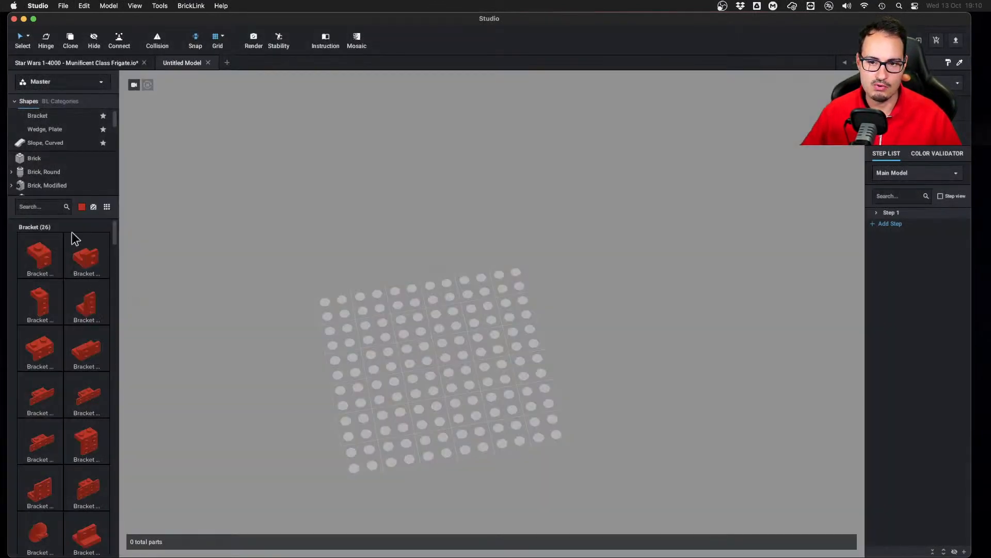
pyautogui.click(57, 160)
# Lay out the aircraft's length with five Brick 1 x 10 in a staggered row, adding one Brick 1 x 2 at its end
pyautogui.scroll(-10, 83, 408)
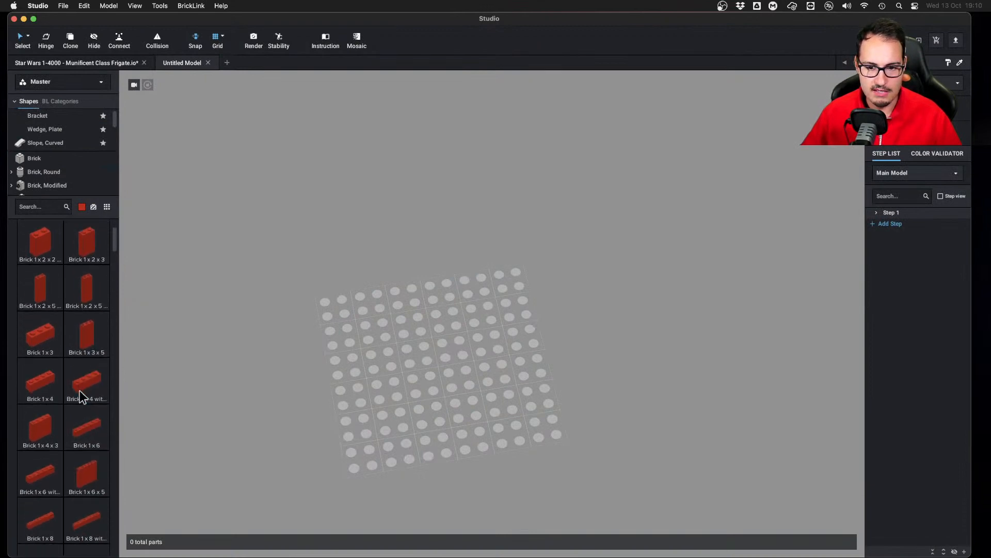
pyautogui.moveTo(45, 470)
pyautogui.mouseDown()
pyautogui.moveTo(414, 261)
pyautogui.moveTo(392, 285)
pyautogui.moveTo(361, 381)
pyautogui.moveTo(350, 477)
pyautogui.moveTo(442, 420)
pyautogui.moveTo(532, 387)
pyautogui.moveTo(500, 405)
pyautogui.moveTo(628, 410)
pyautogui.moveTo(735, 380)
pyautogui.moveTo(826, 397)
pyautogui.moveTo(731, 377)
pyautogui.moveTo(786, 389)
pyautogui.mouseUp()
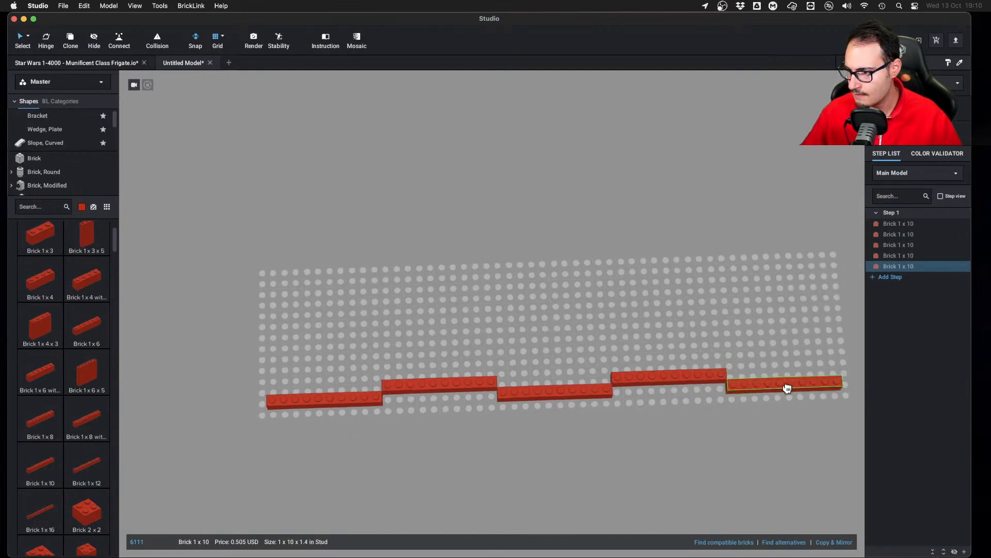
pyautogui.scroll(5, 59, 264)
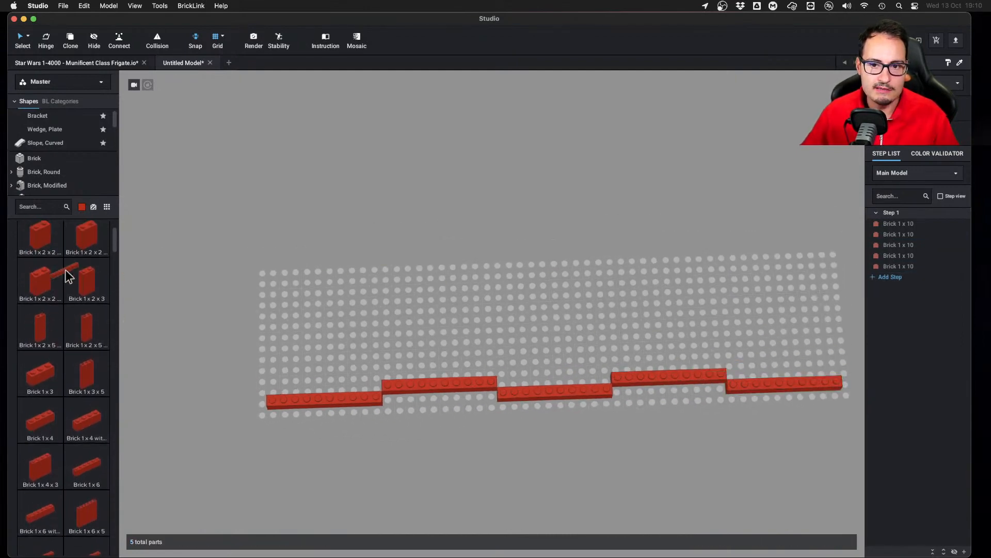
pyautogui.moveTo(40, 243); pyautogui.dragTo(256, 391)
pyautogui.scroll(-3, 491, 289)
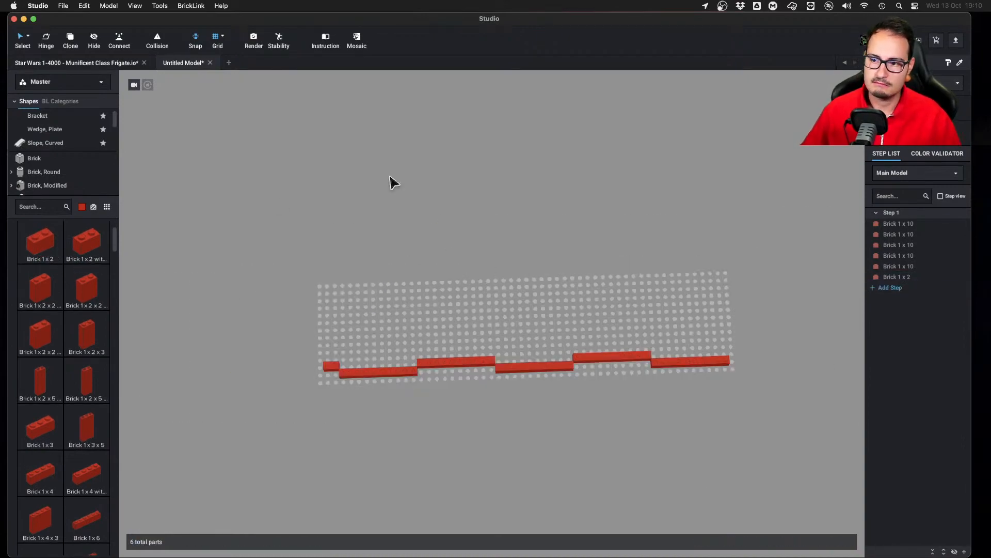
# Switch to the Mirage 2000 Wikipedia article in Chrome and highlight the wingspan in metres in the specifications
pyautogui.press('super+Tab')
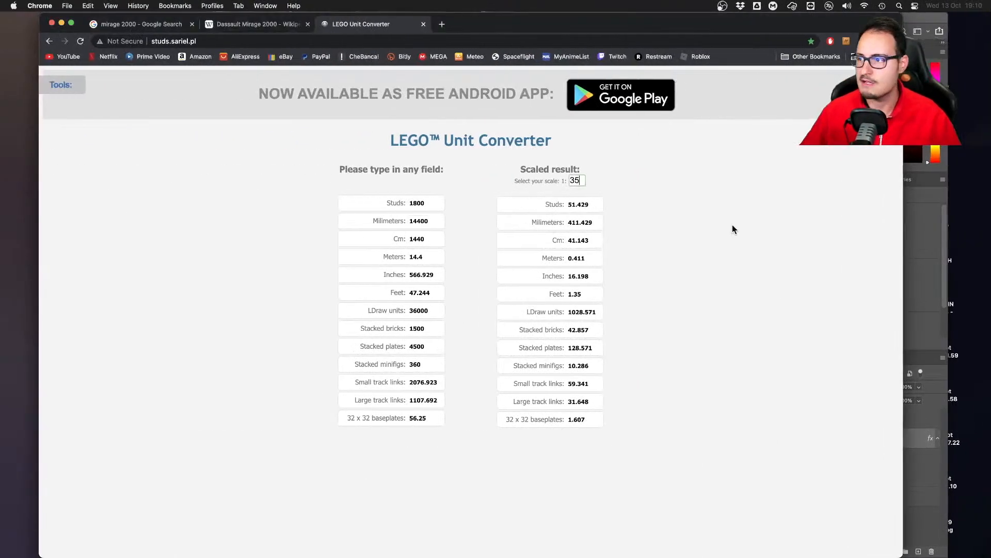
pyautogui.click(921, 262)
pyautogui.press('super+Tab')
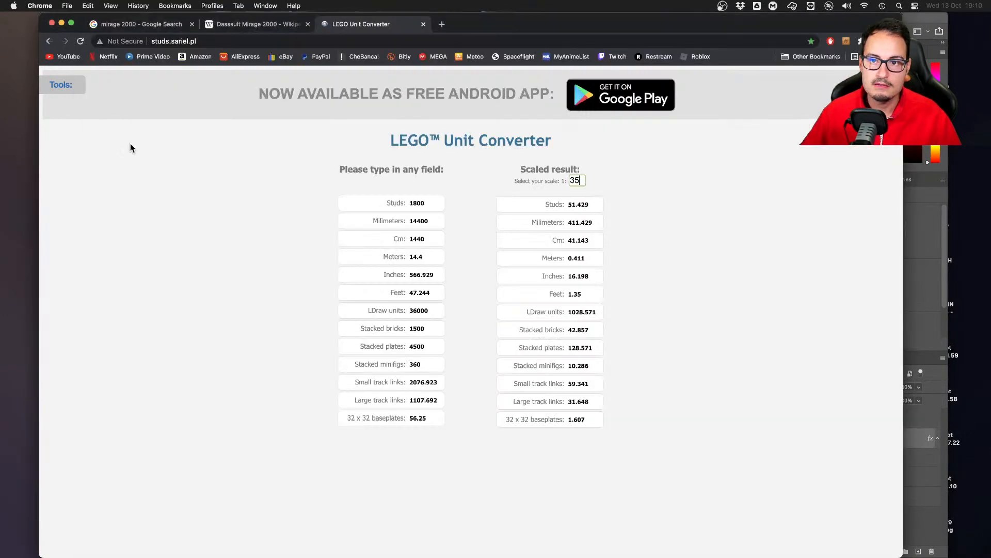
pyautogui.click(231, 24)
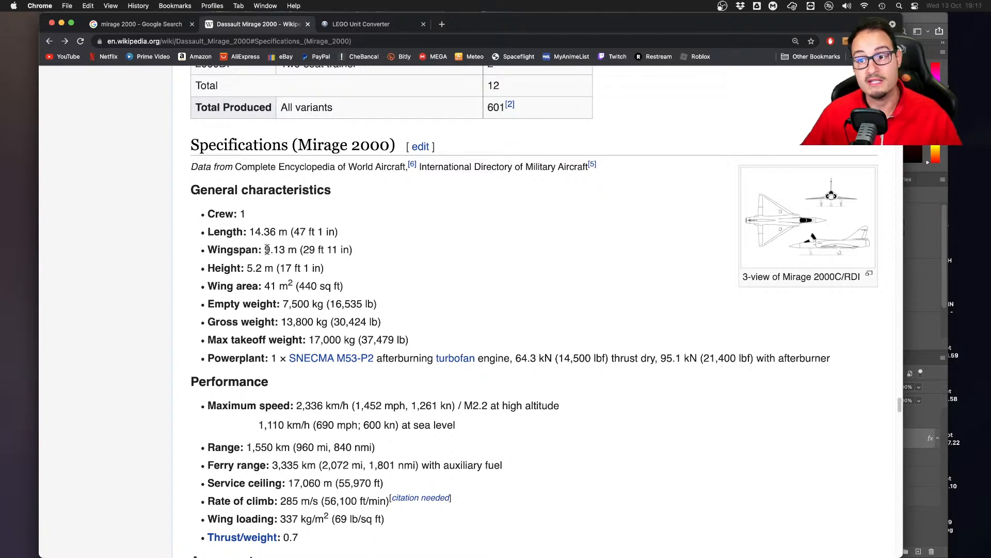
pyautogui.moveTo(265, 249); pyautogui.dragTo(294, 249)
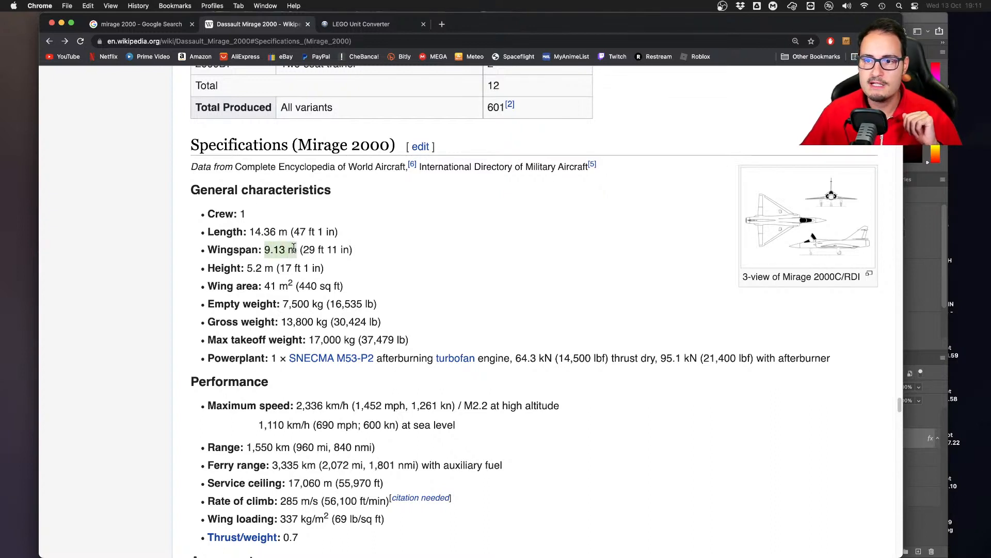
# Return to the LEGO Unit Converter and enter the wingspan of 9.13 metres at the 1:35 scale
pyautogui.click(361, 24)
pyautogui.click(432, 257)
pyautogui.write('9')
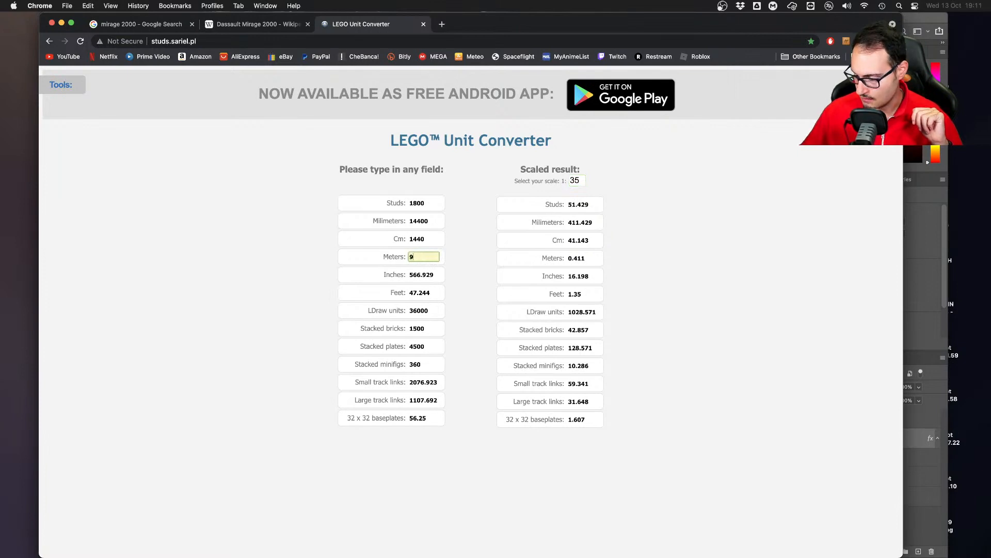
pyautogui.write('.13')
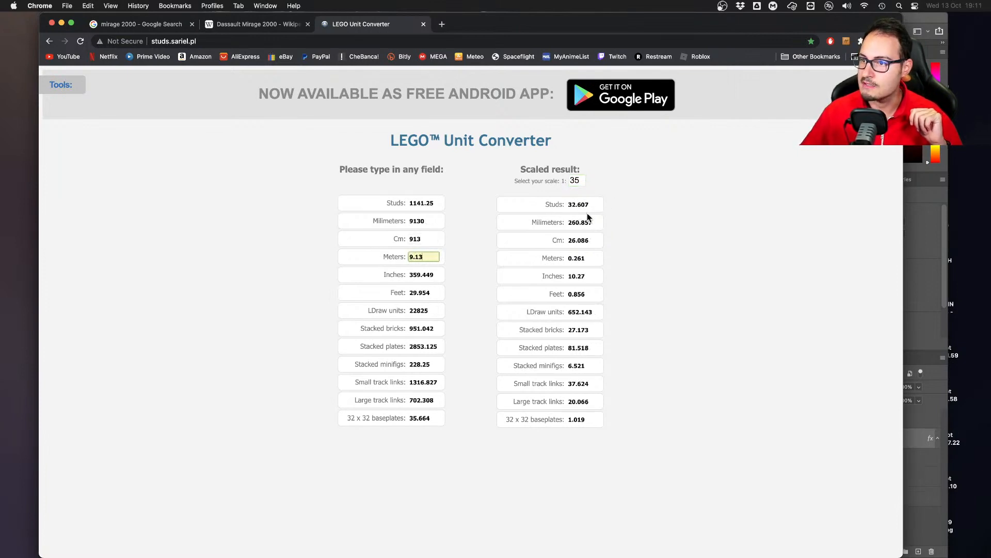
# Switch to Studio, copy three of the Brick 1 x 10 and place the copies as a row perpendicular to the length row's end
pyautogui.press('super+Tab')
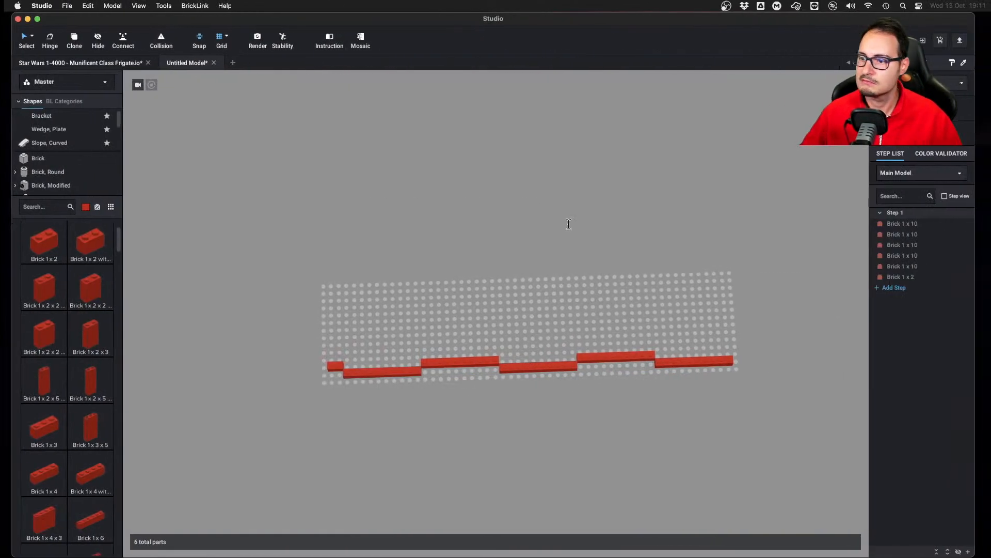
pyautogui.moveTo(623, 348); pyautogui.dragTo(580, 343, button='right')
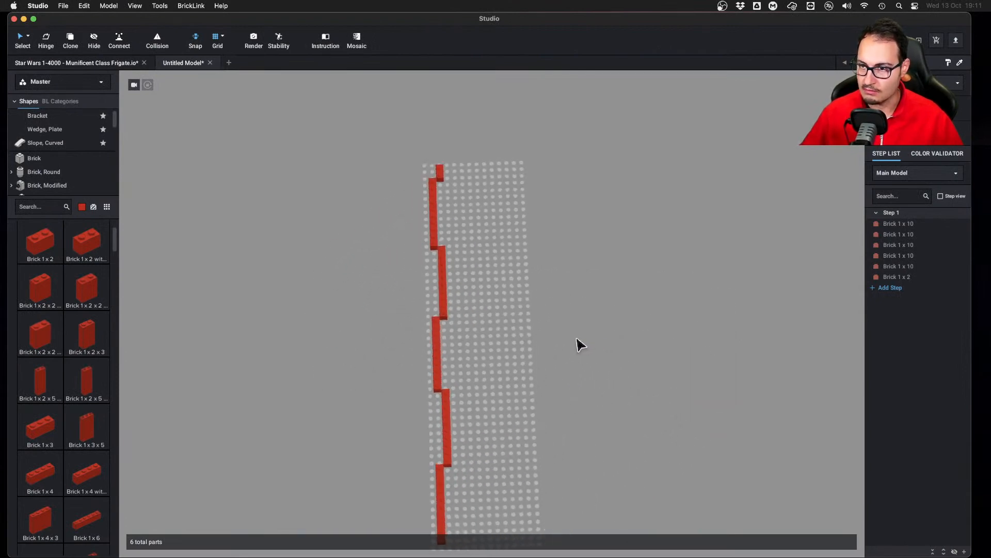
pyautogui.moveTo(584, 358); pyautogui.dragTo(480, 305, button='middle')
pyautogui.moveTo(279, 171); pyautogui.dragTo(394, 323)
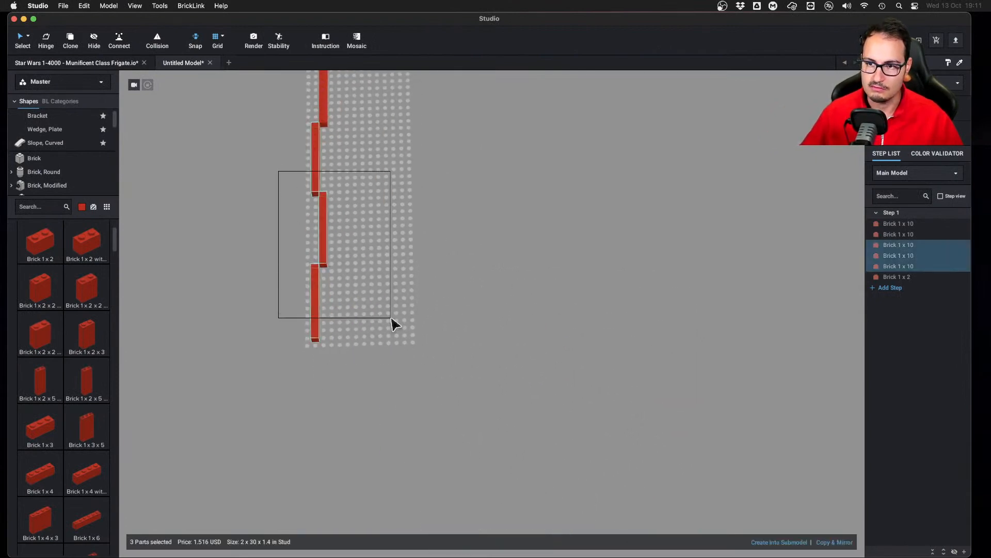
pyautogui.hotkey('ctrl', 'c')
pyautogui.hotkey('ctrl', 'v')
pyautogui.press('Right')
pyautogui.press('Escape')
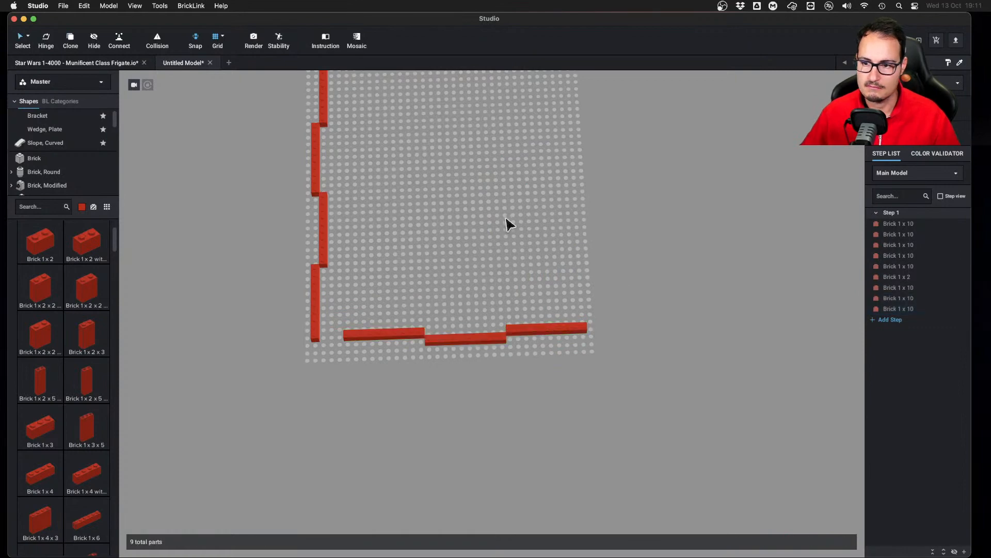
# Add a red Brick 1 x 1 at each end of the perpendicular wingspan row
pyautogui.moveTo(512, 220); pyautogui.dragTo(521, 273, button='middle')
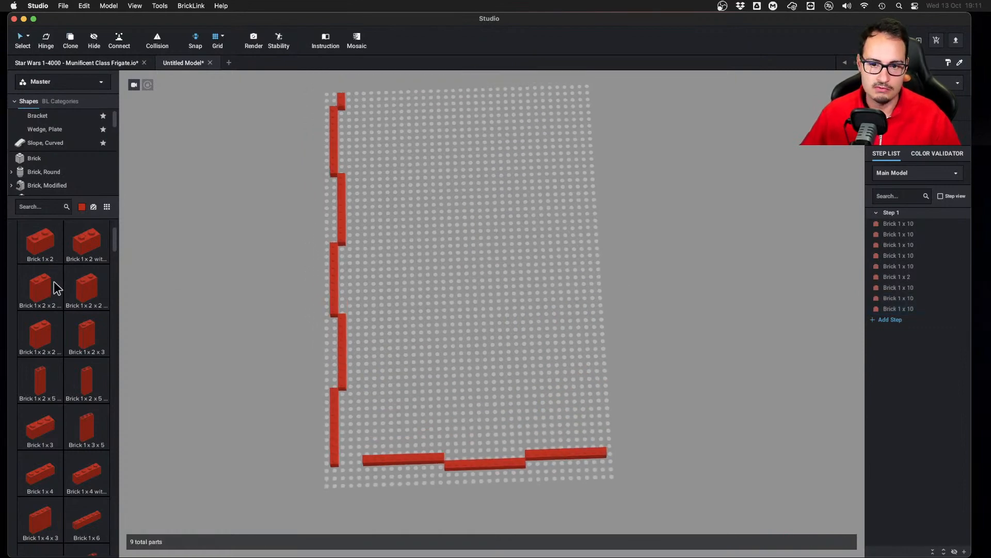
pyautogui.scroll(5, 49, 248)
pyautogui.moveTo(51, 443); pyautogui.dragTo(339, 473)
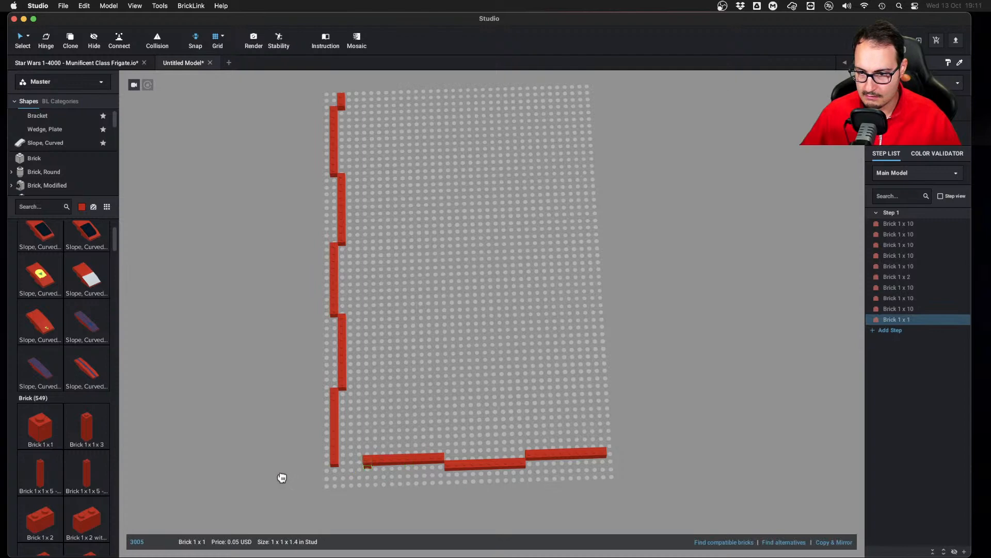
pyautogui.click(281, 476)
pyautogui.click(610, 458)
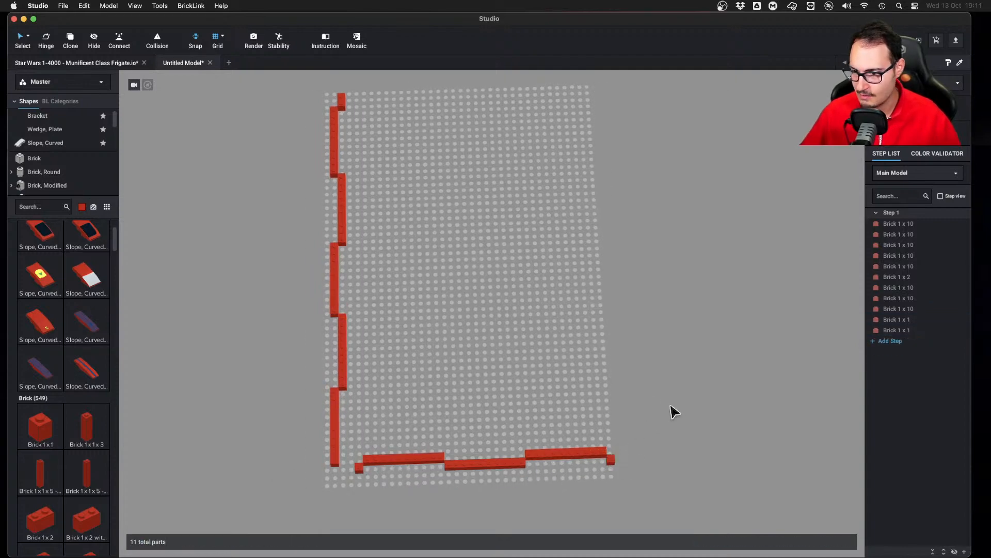
# Select the five-brick wingspan row and move it closer to the length row, level with that row's end
pyautogui.moveTo(671, 406); pyautogui.dragTo(372, 495)
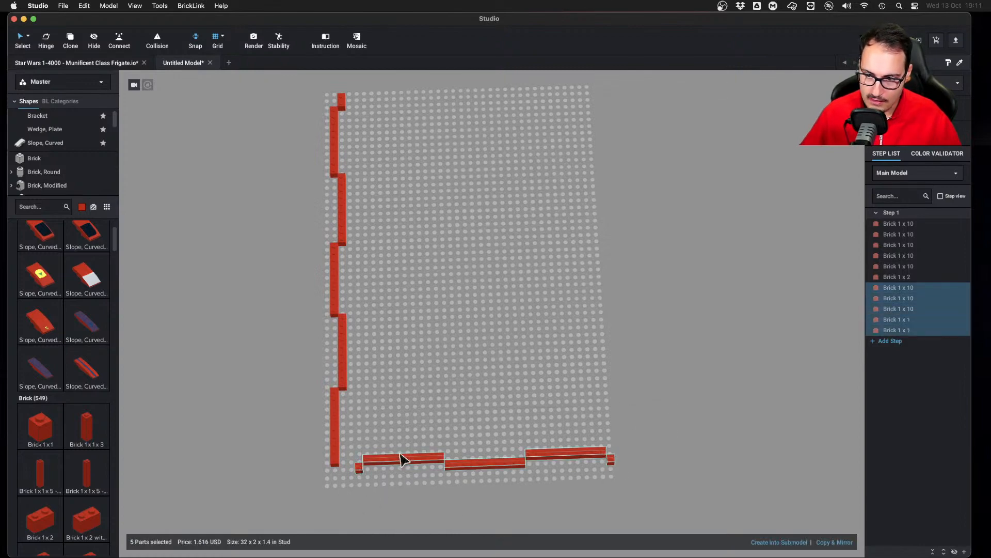
pyautogui.moveTo(401, 458); pyautogui.dragTo(380, 451)
pyautogui.moveTo(380, 451); pyautogui.dragTo(424, 411, button='right')
pyautogui.press('d')
pyautogui.hotkey('shift', 's')
pyautogui.click(467, 378)
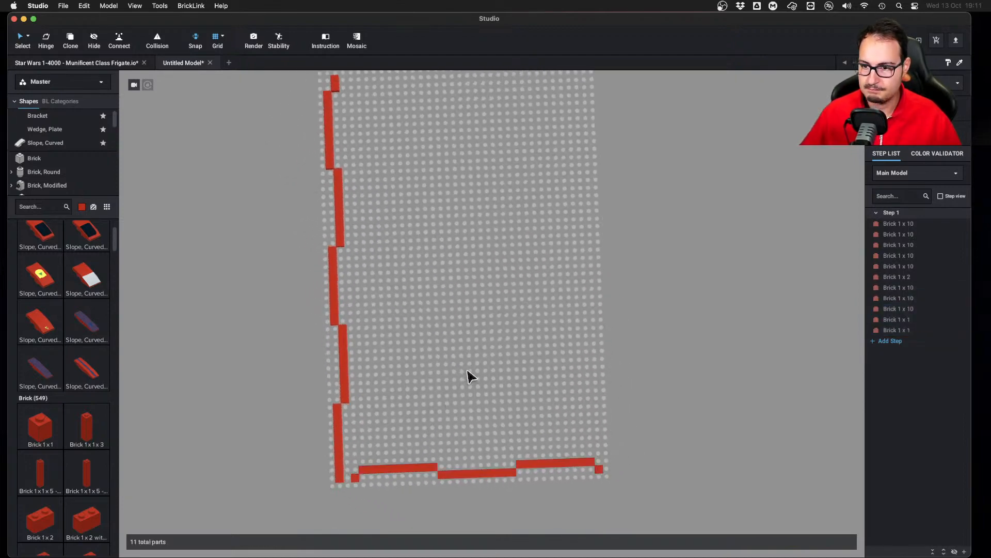
pyautogui.scroll(-5, 542, 377)
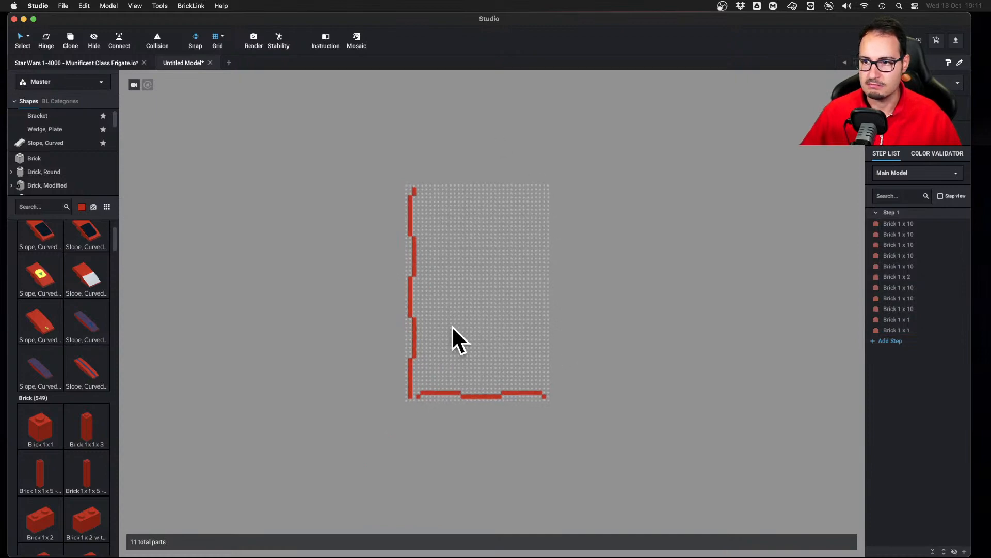
# Save the model with the reference brick rows as "Mirage 2000 1-35" in the Models folder, in .io format
pyautogui.moveTo(458, 336); pyautogui.dragTo(526, 241, button='right')
pyautogui.scroll(5, 513, 247)
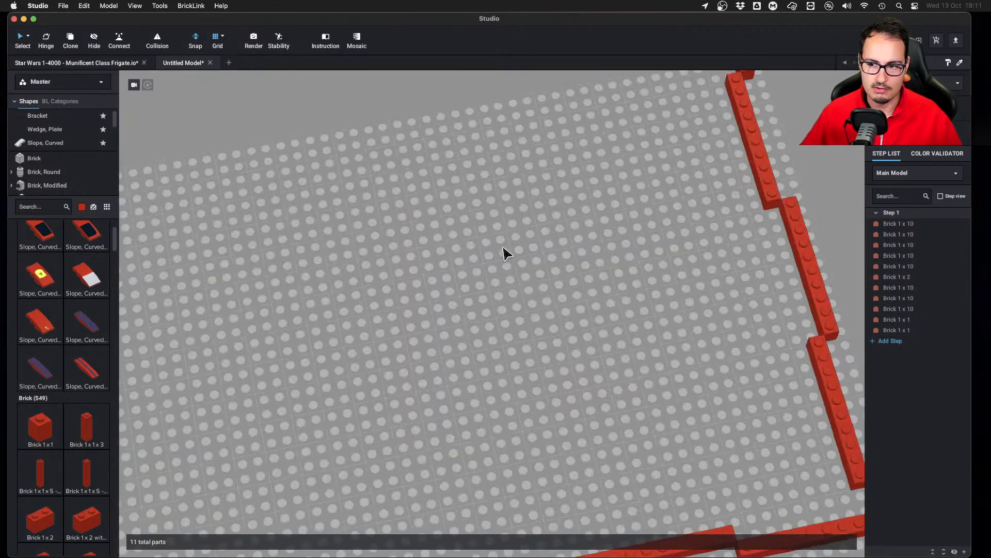
pyautogui.scroll(-4, 493, 258)
pyautogui.scroll(3, 459, 281)
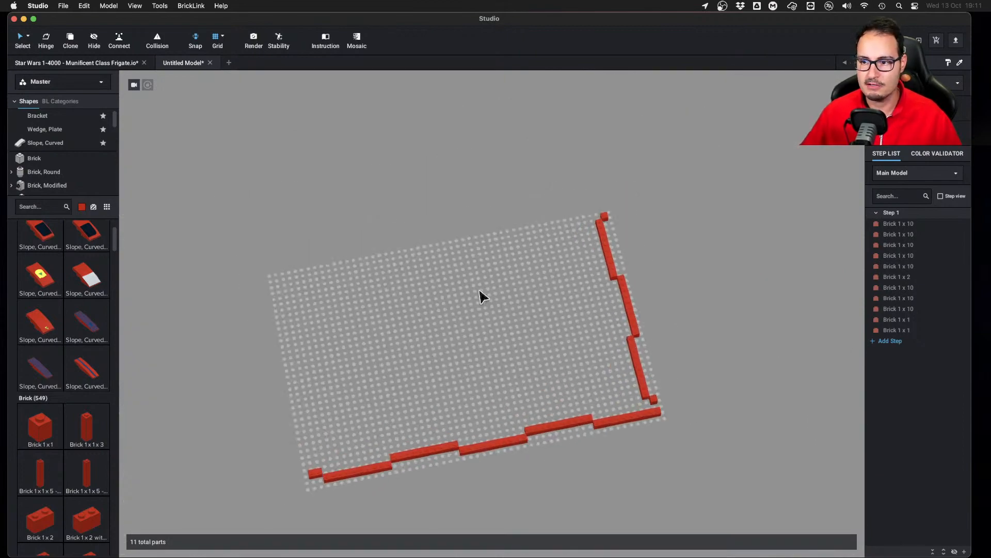
pyautogui.press('super+s')
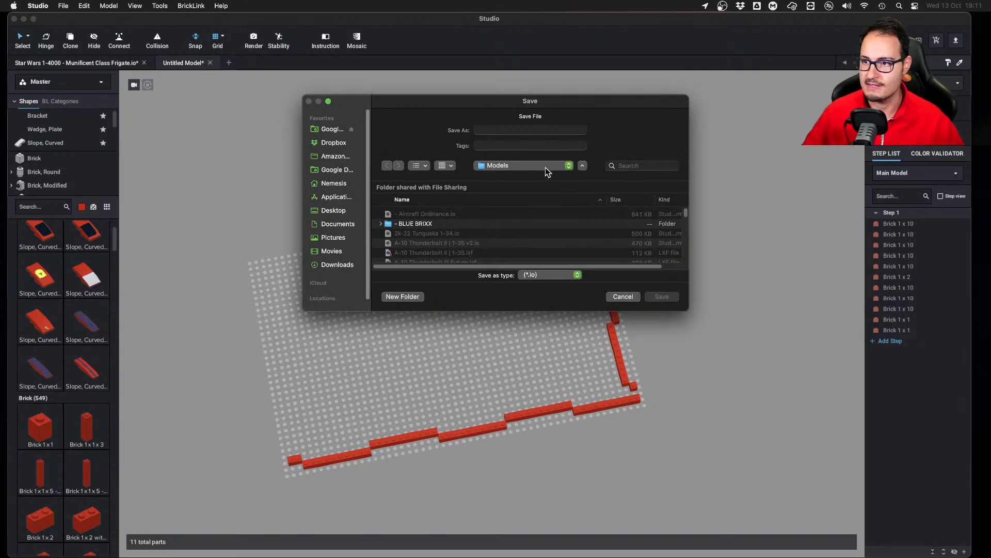
pyautogui.click(516, 129)
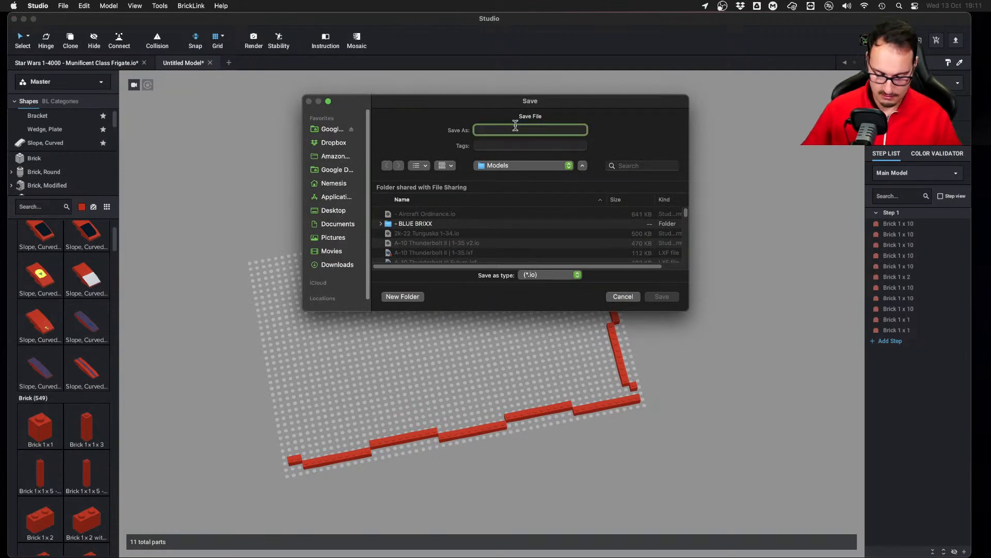
pyautogui.write('Mirage 2000 1-35')
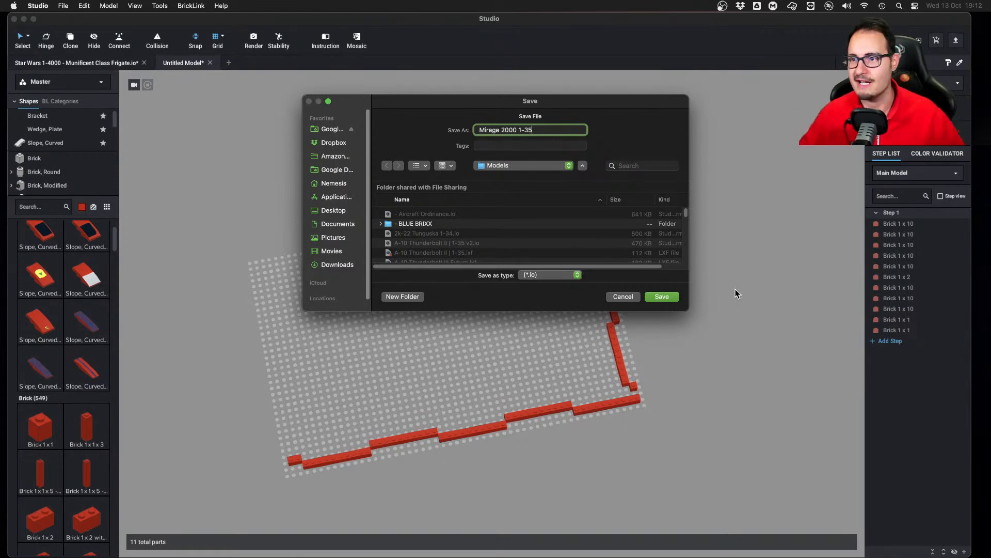
pyautogui.click(665, 298)
# Switch to Photoshop and examine the top, front, side and bottom views of the Mirage 2000 blueprint
pyautogui.scroll(3, 488, 281)
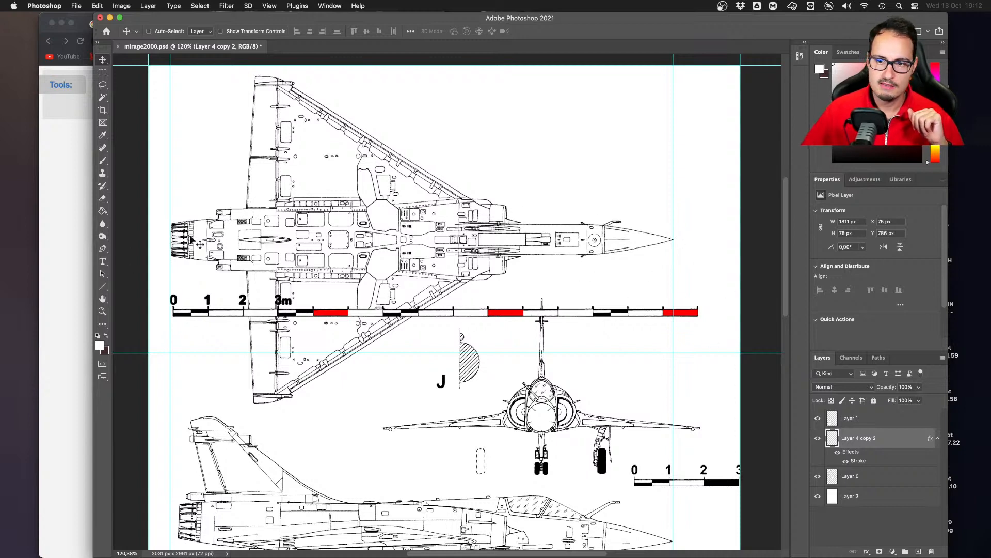
pyautogui.scroll(-5, 620, 362)
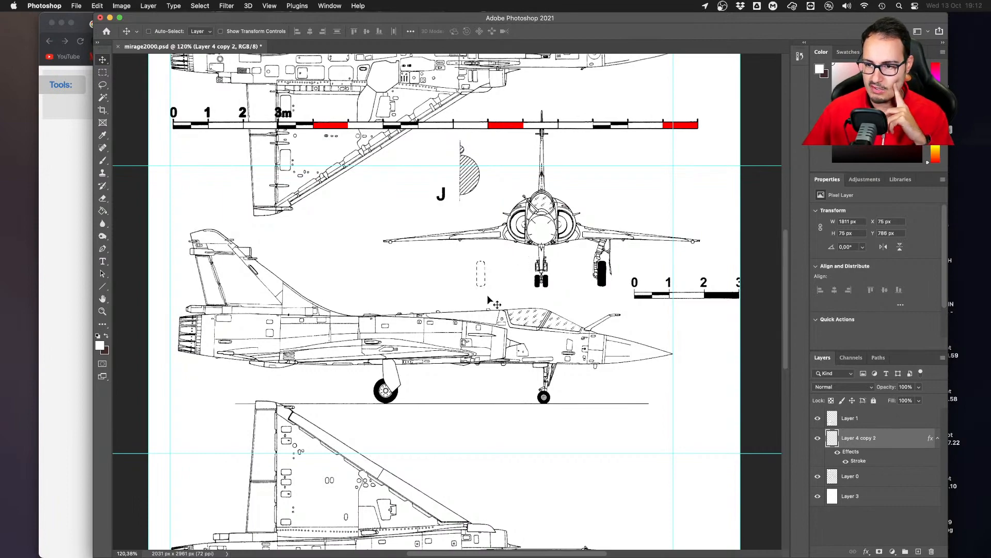
pyautogui.scroll(-2, 508, 297)
pyautogui.scroll(-8, 509, 298)
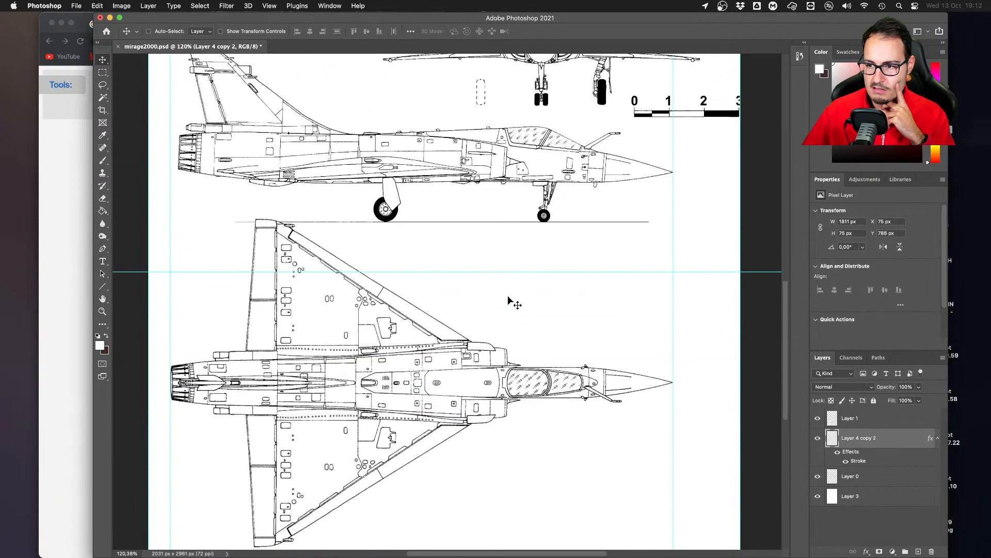
pyautogui.scroll(10, 509, 301)
pyautogui.scroll(-15, 439, 264)
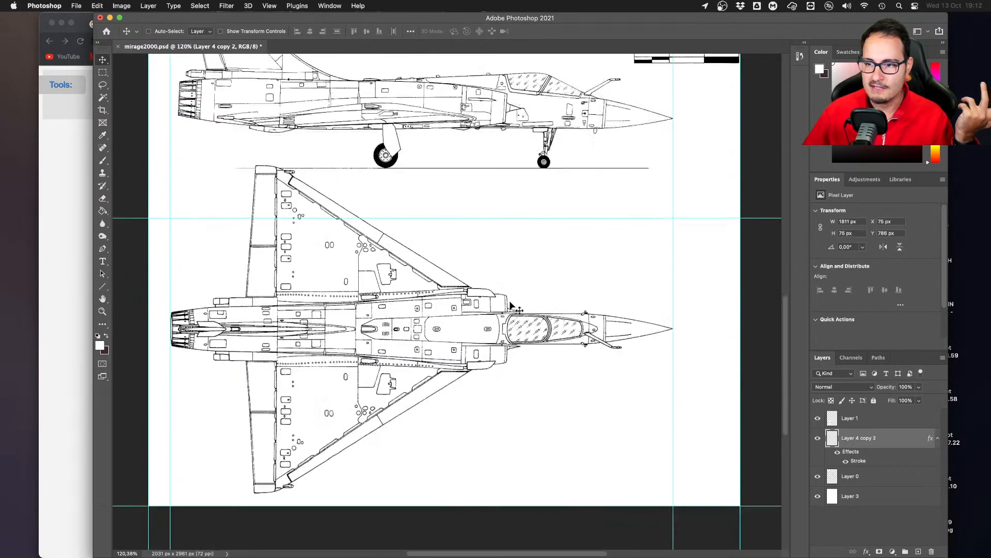
pyautogui.scroll(5, 385, 157)
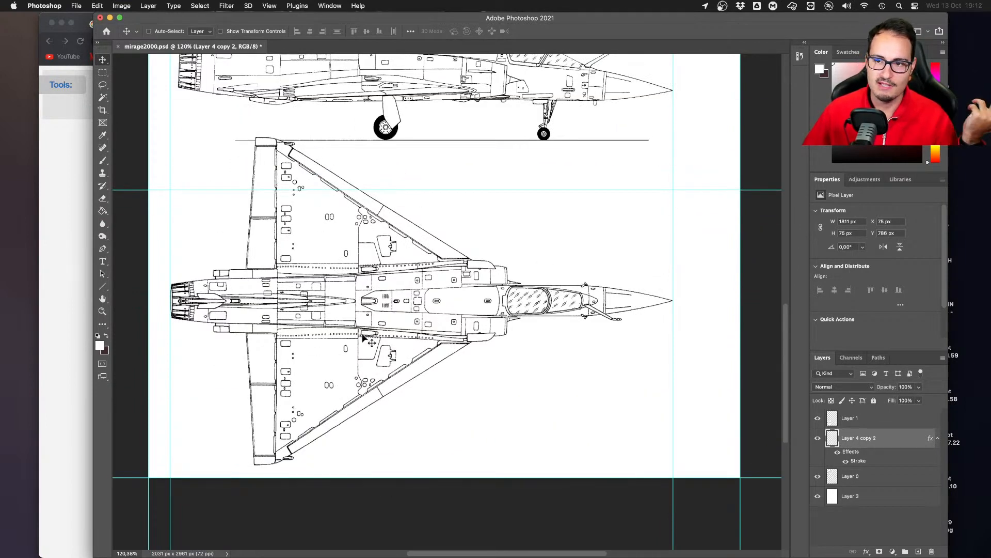
# Switch to Chrome and examine the Mirage 2000 image results, previewing photos of the 2000-5F, 2000N/2000D and 2000-5 variants
pyautogui.click(53, 270)
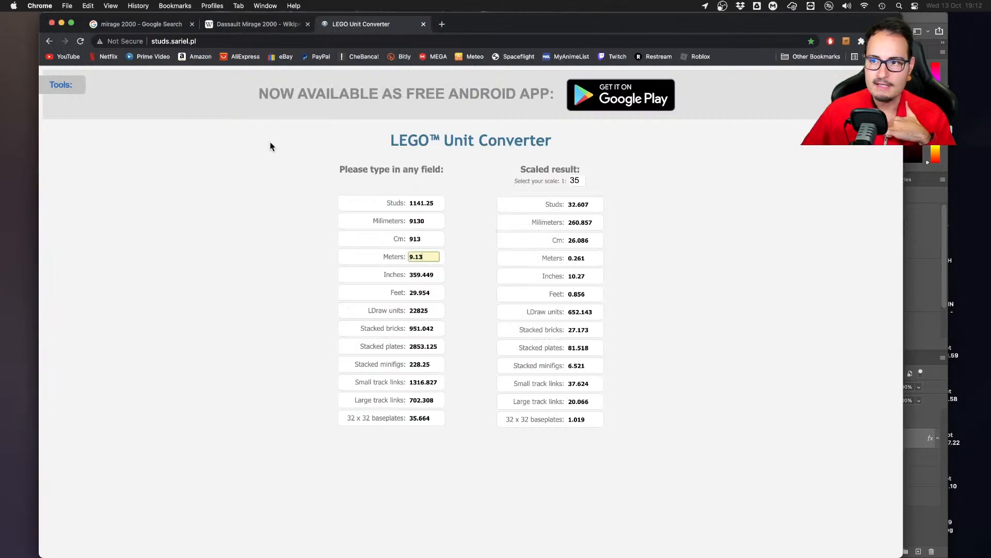
pyautogui.click(154, 25)
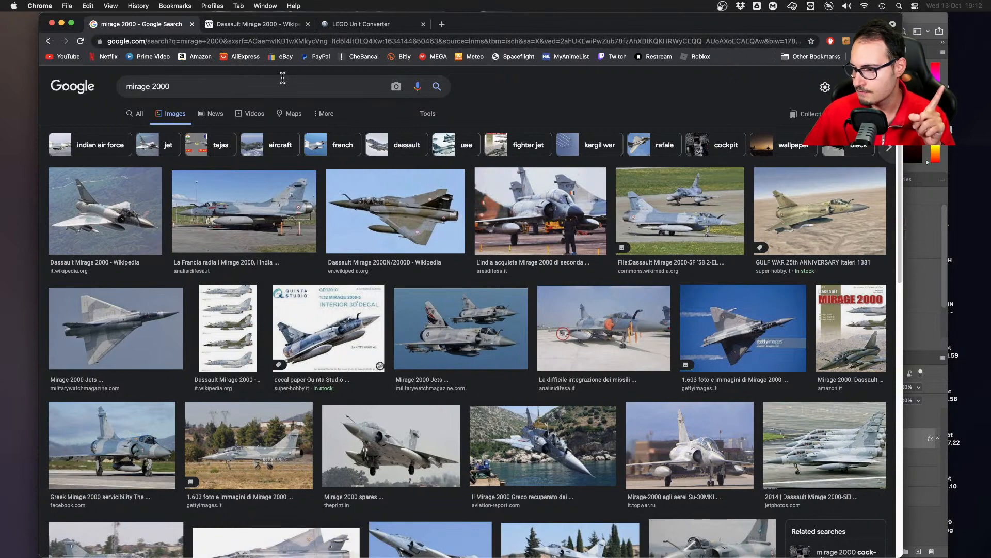
pyautogui.click(668, 217)
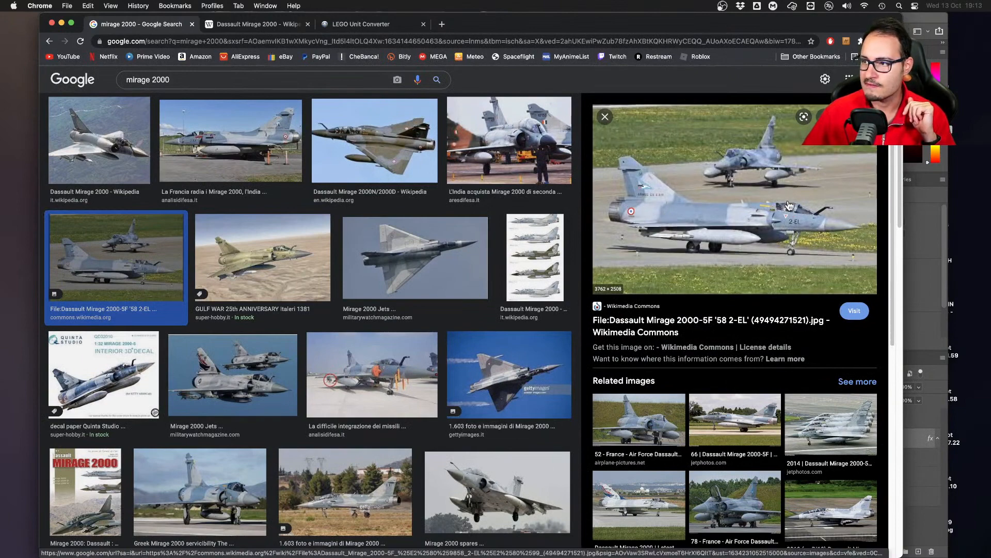
pyautogui.click(383, 168)
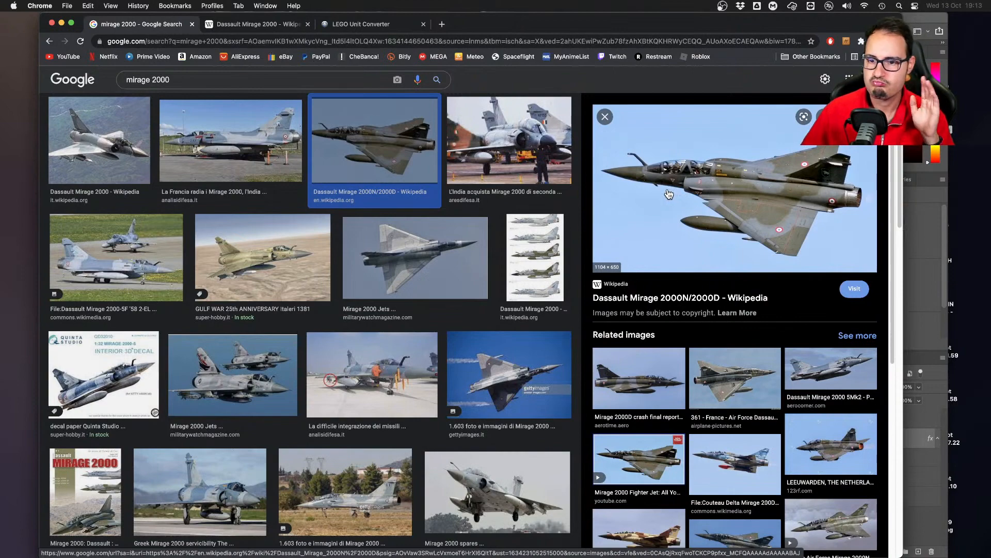
pyautogui.scroll(-3, 496, 231)
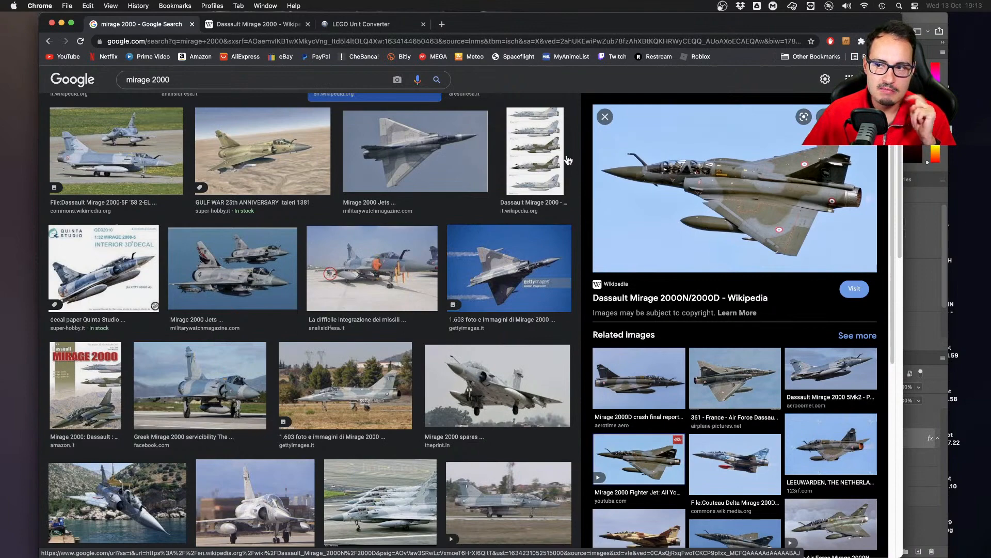
pyautogui.click(511, 491)
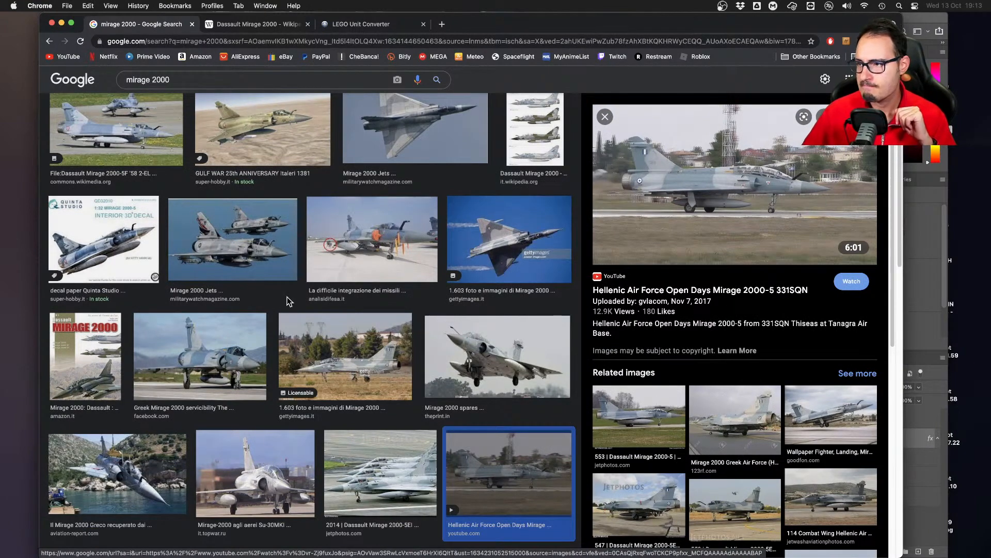
pyautogui.scroll(5, 363, 205)
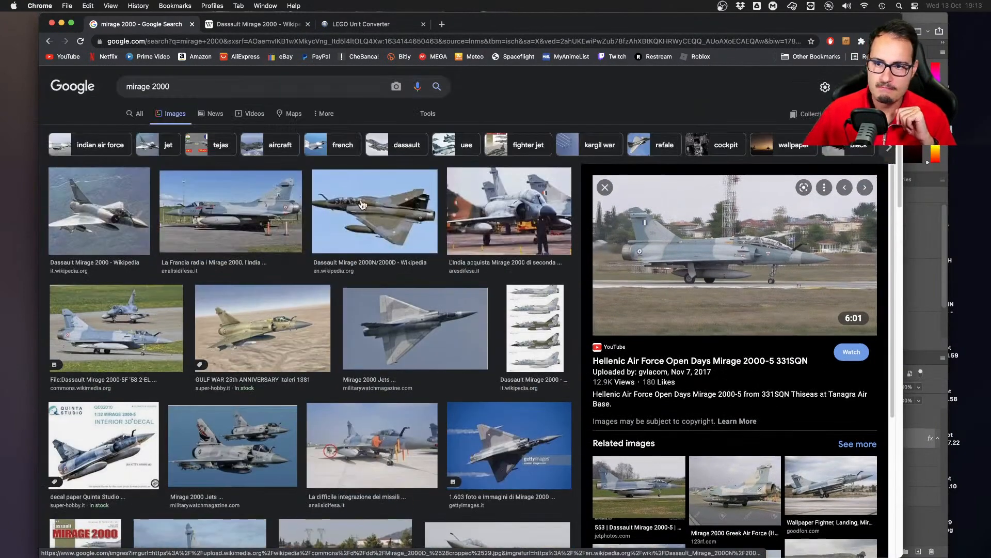
pyautogui.click(423, 182)
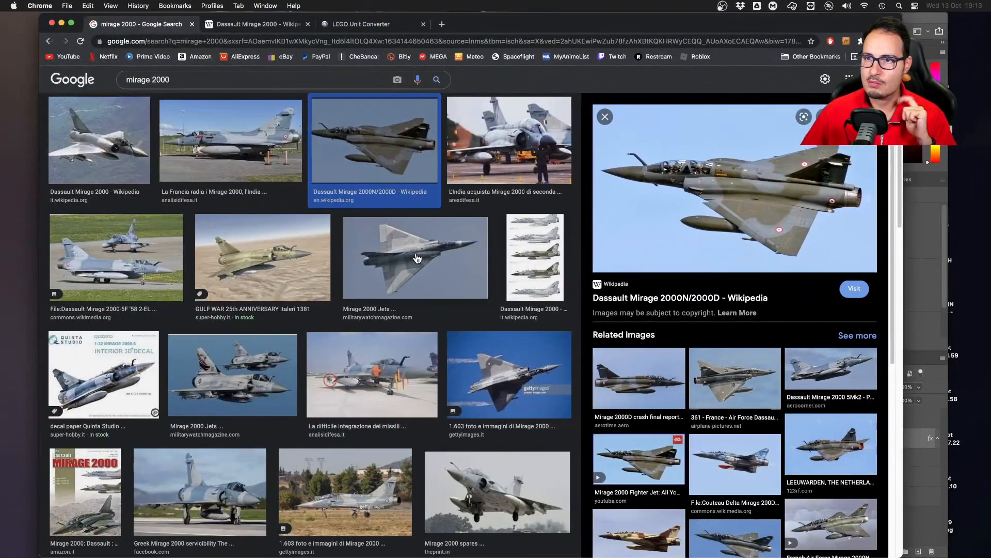
# Check the variants and specifications on the Dassault Mirage 2000 Wikipedia page and return to the image results
pyautogui.click(253, 27)
pyautogui.click(351, 29)
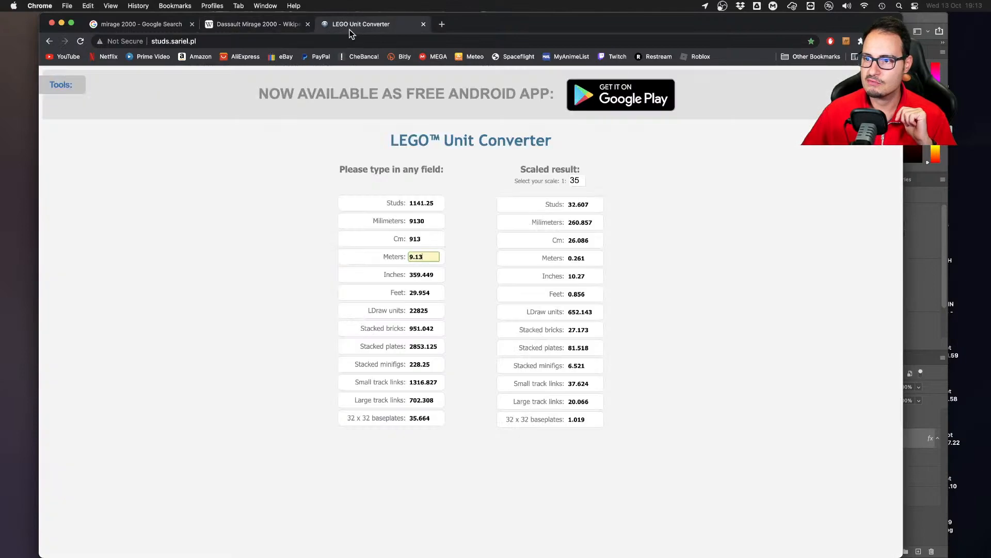
pyautogui.click(275, 26)
pyautogui.scroll(10, 344, 126)
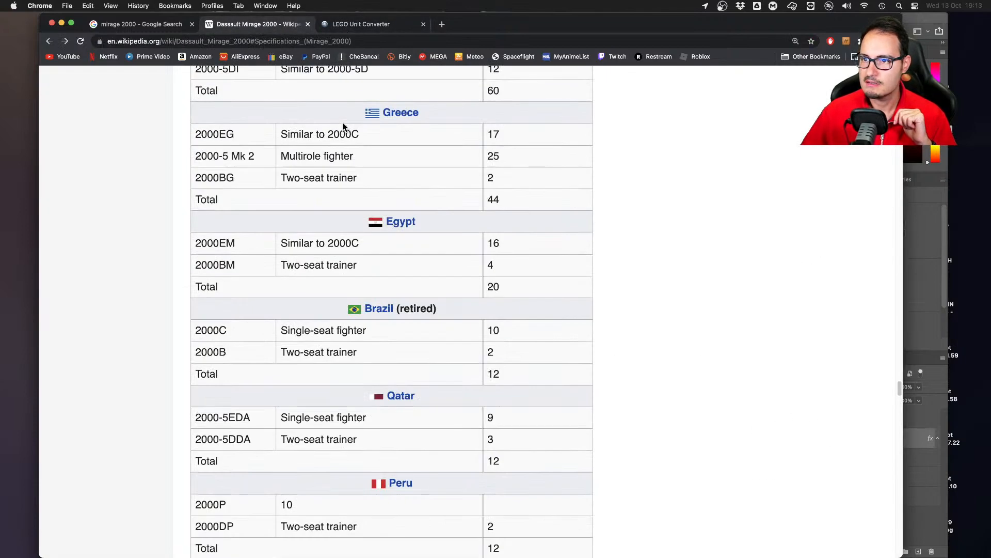
pyautogui.scroll(-10, 338, 120)
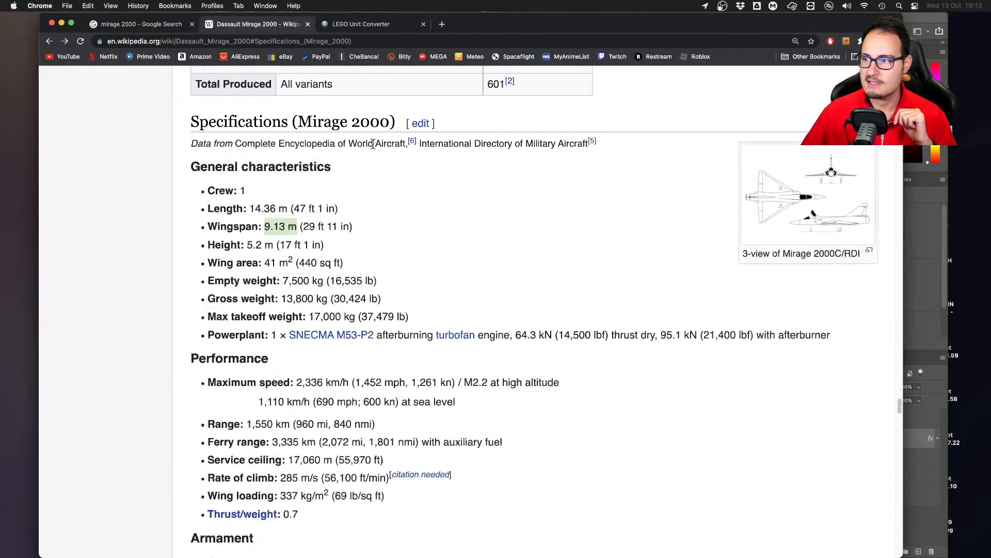
pyautogui.click(153, 24)
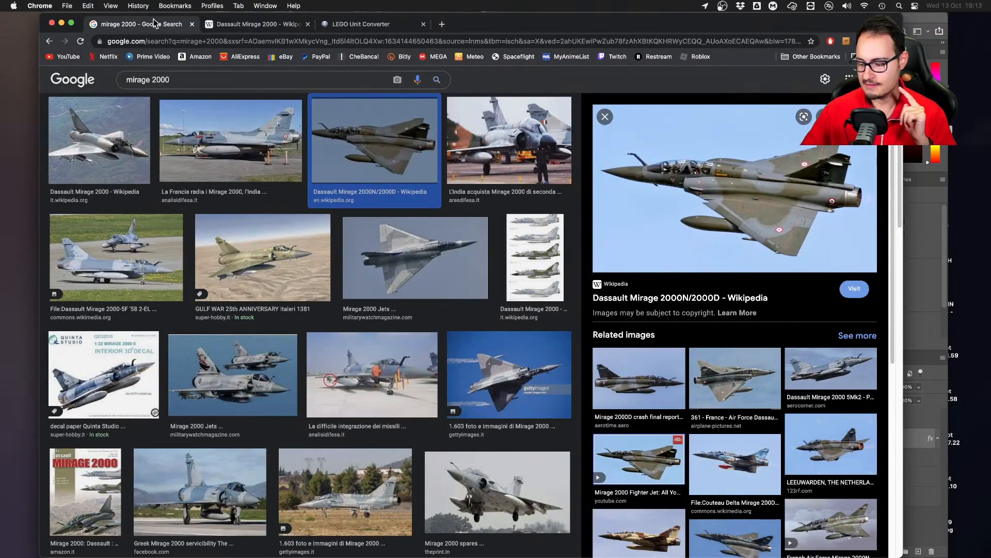
pyautogui.press('super+Tab')
pyautogui.moveTo(540, 239); pyautogui.dragTo(494, 248, button='right')
pyautogui.press('super+Tab')
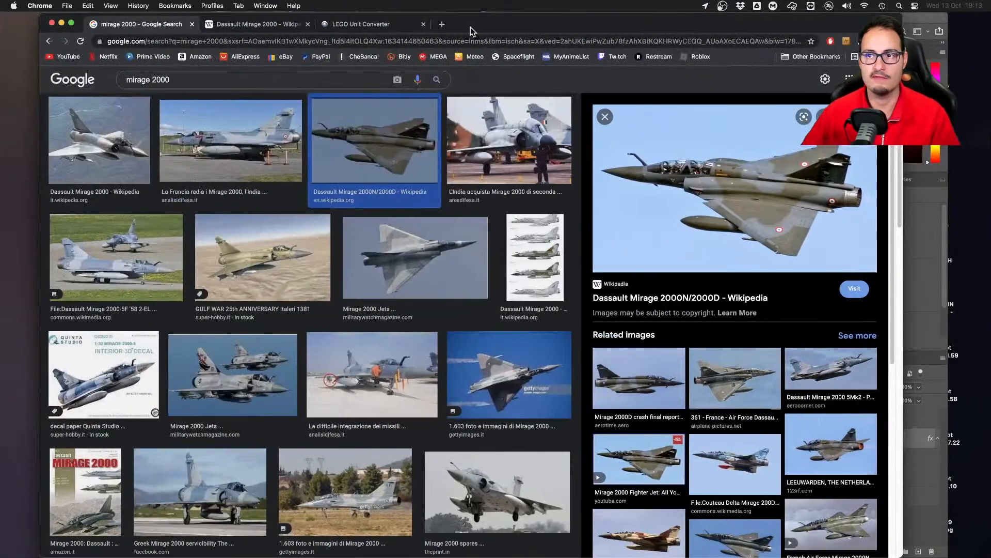
# Look up images of the Eurofighter Typhoon in a new browser tab for comparison and close that tab
pyautogui.click(442, 25)
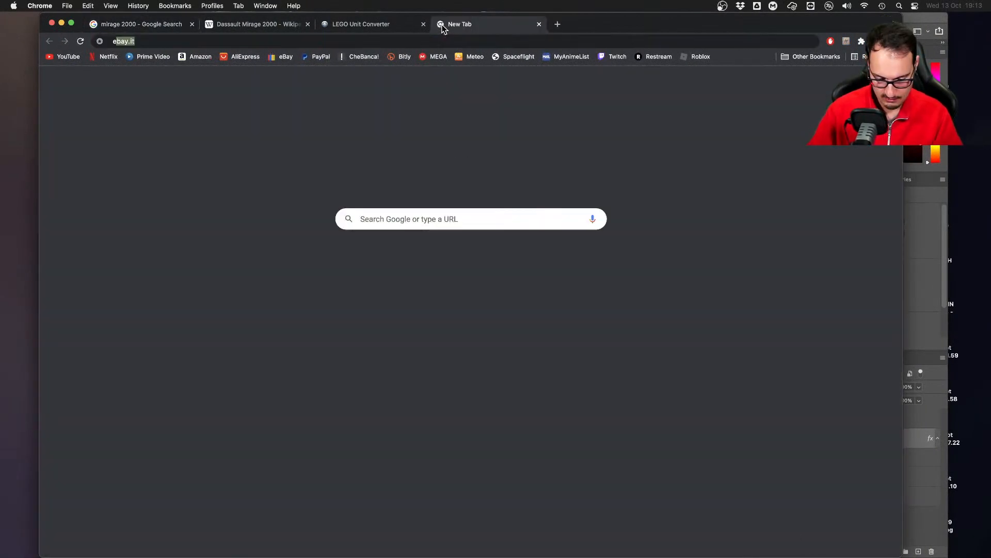
pyautogui.write('eurofighter')
pyautogui.press('Return')
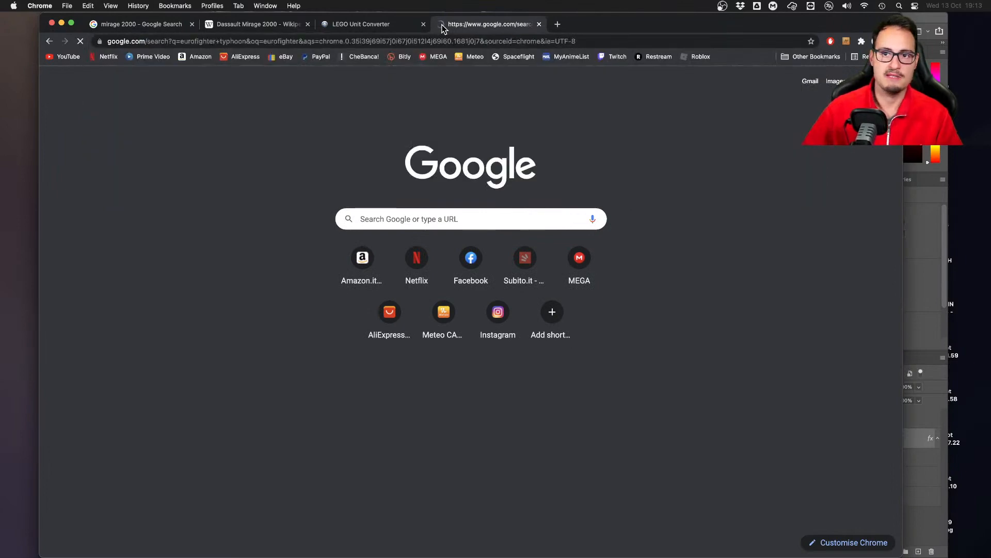
pyautogui.click(172, 122)
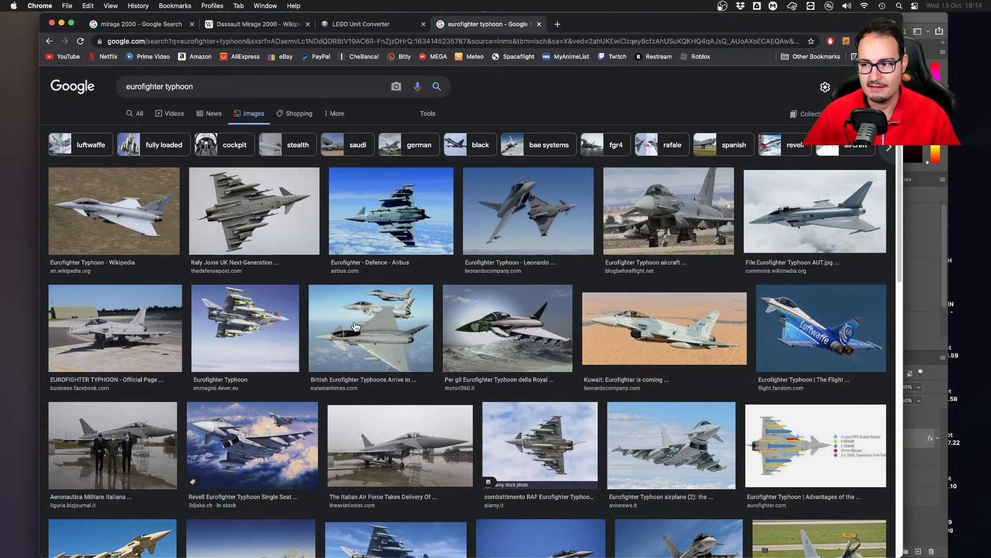
pyautogui.press('super+w')
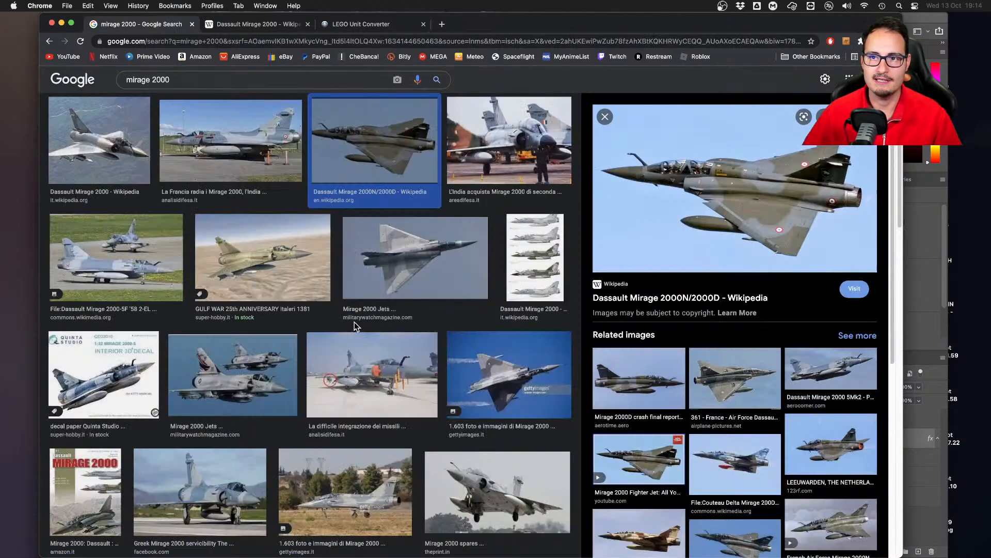
# Switch to Photoshop and examine the delta wing in the blueprint's lower plan view up close
pyautogui.press('super+Tab')
pyautogui.press('super+Tab')
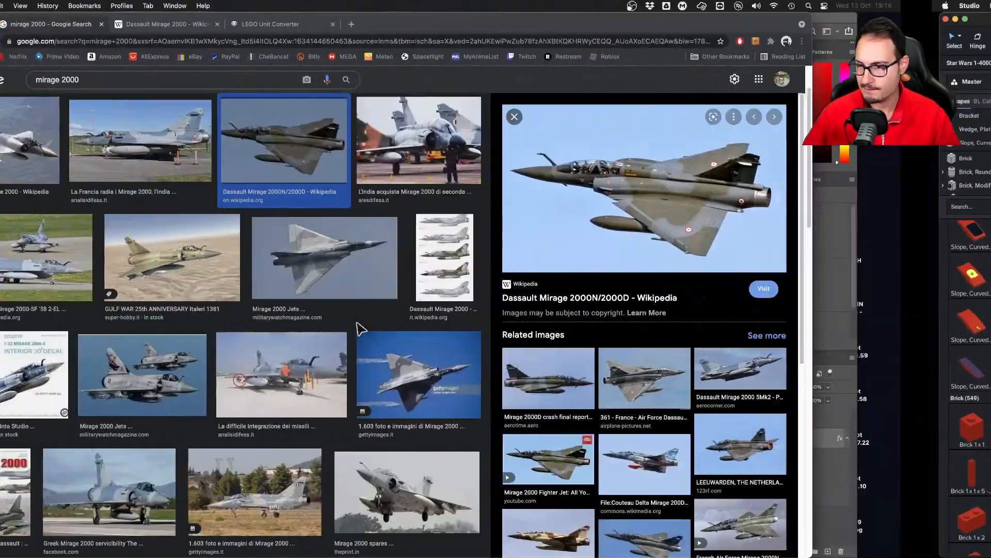
pyautogui.hotkey('ctrl', 'Up')
pyautogui.click(516, 129)
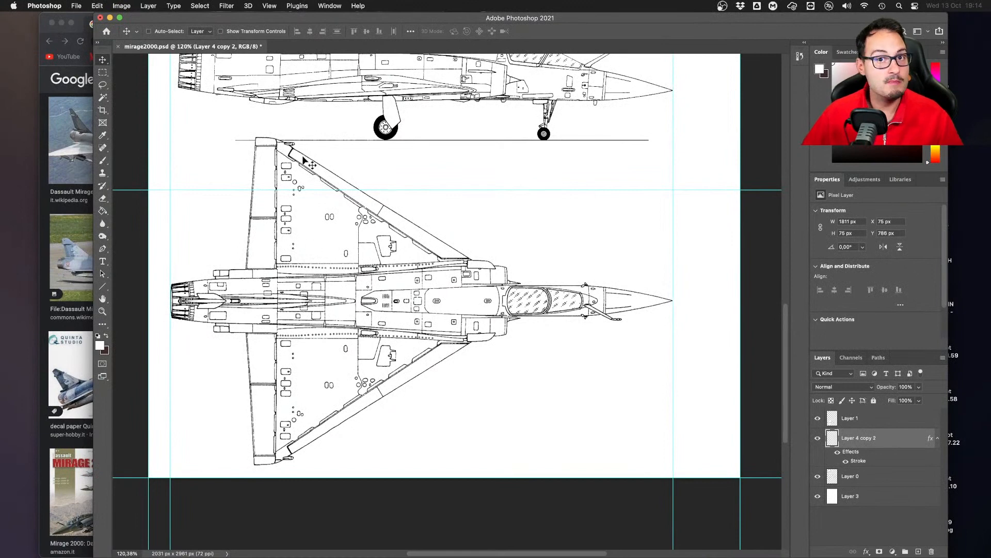
pyautogui.keyDown('alt'); pyautogui.scroll(1, 285, 158); pyautogui.keyUp('alt')
pyautogui.keyDown('alt'); pyautogui.scroll(2, 286, 157); pyautogui.keyUp('alt')
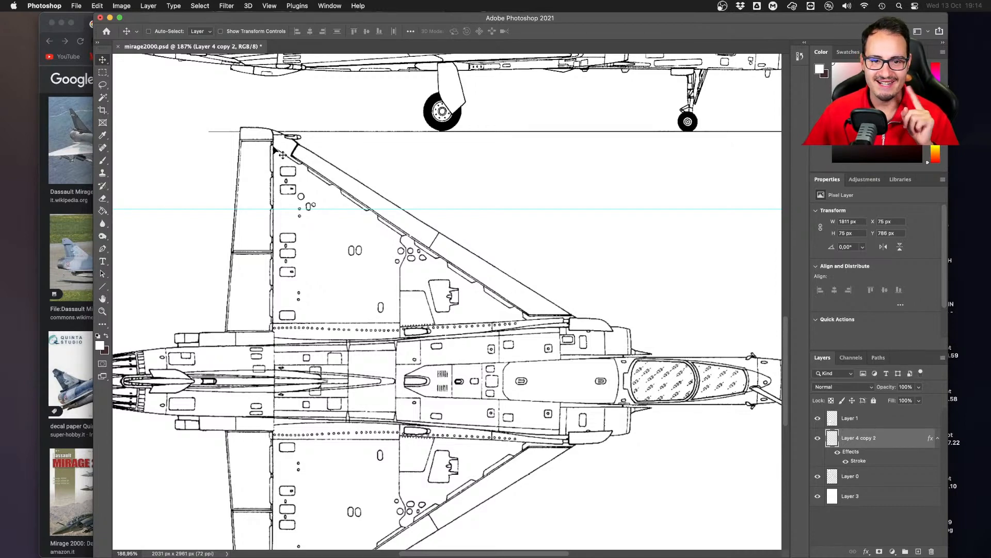
pyautogui.click(78, 168)
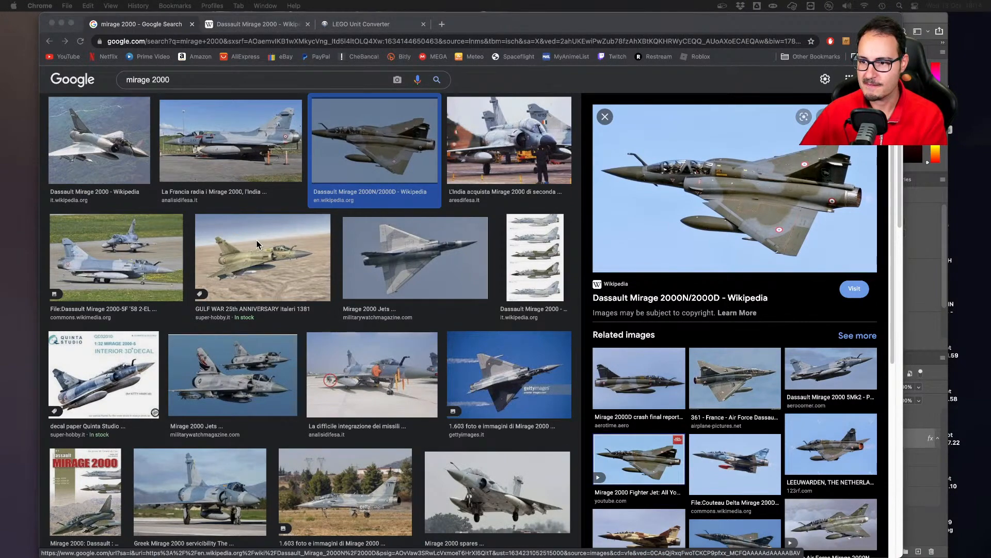
pyautogui.hotkey('ctrl', 'Right')
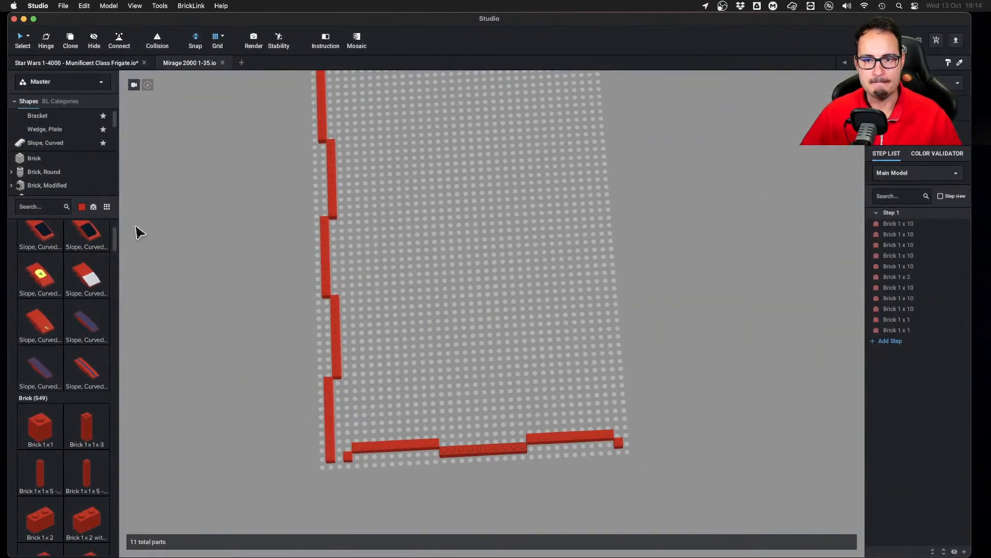
pyautogui.hotkey('ctrl', 'Left')
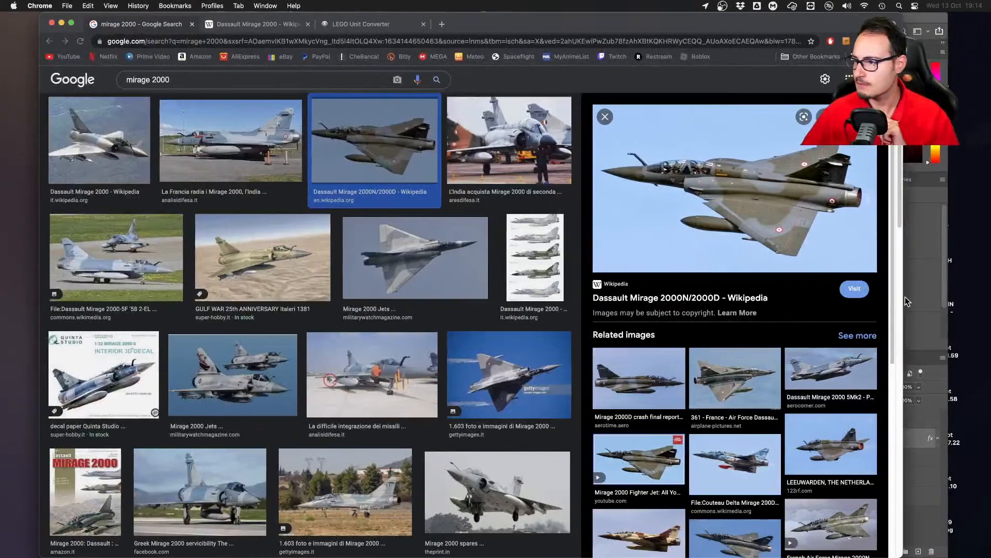
# Return to Photoshop and move the horizontal guide crossing the wing up to the upper wingtip of the lower plan view
pyautogui.hotkey('ctrl', 'Up')
pyautogui.click(718, 191)
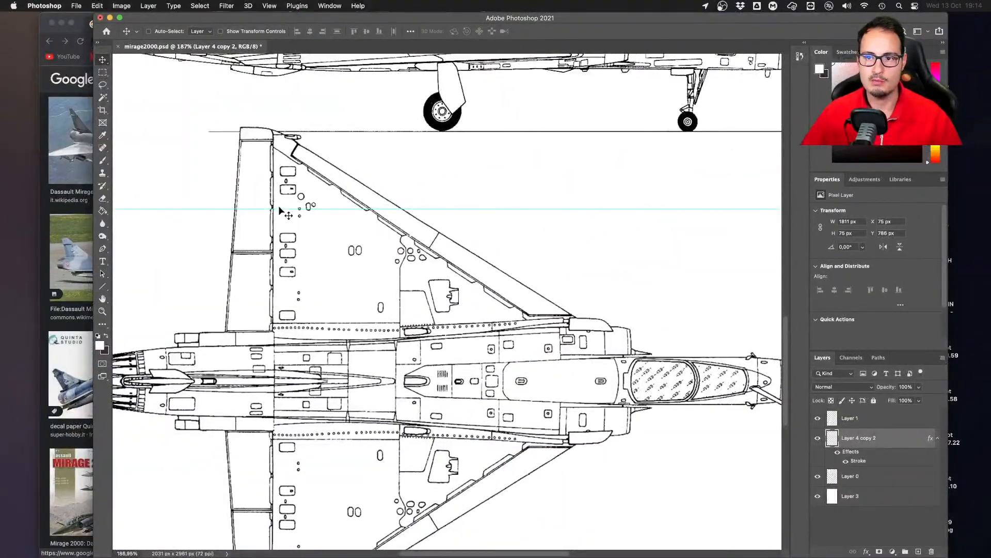
pyautogui.moveTo(280, 210); pyautogui.dragTo(280, 128)
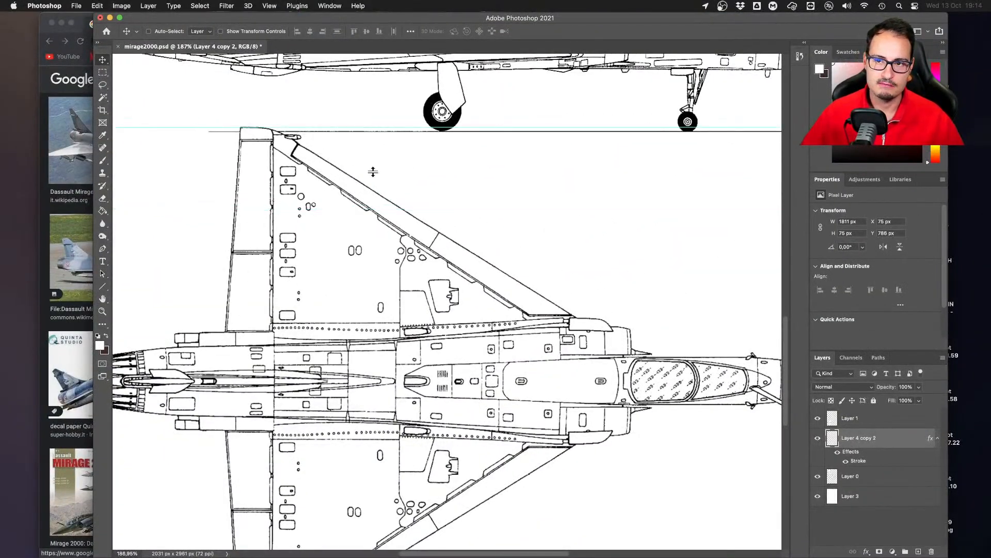
# Move the two vertical guides inward to the wing's trailing edge and to the wing root's leading edge in the lower plan view
pyautogui.keyDown('alt'); pyautogui.scroll(-3, 439, 214); pyautogui.keyUp('alt')
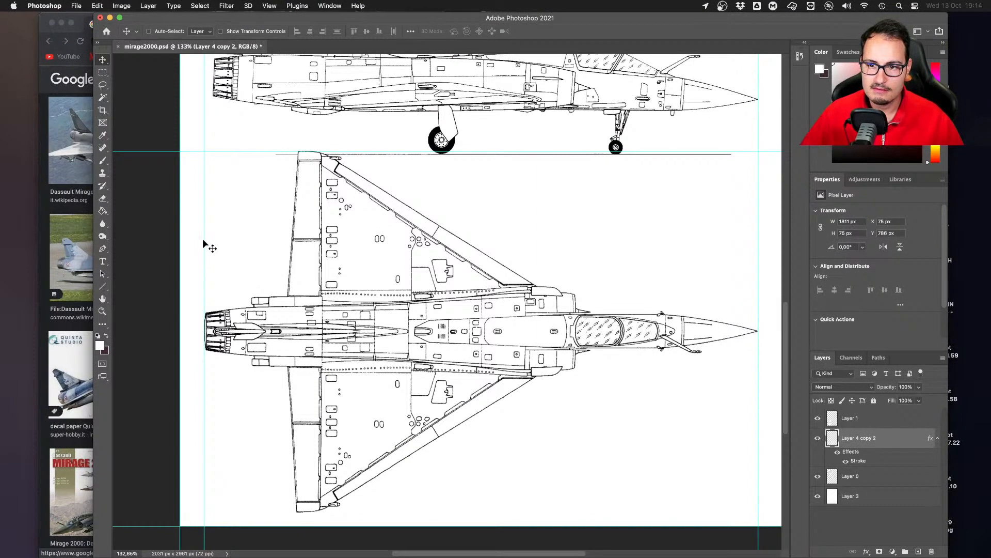
pyautogui.moveTo(204, 244); pyautogui.dragTo(287, 235)
pyautogui.keyDown('alt'); pyautogui.scroll(-1, 459, 243); pyautogui.keyUp('alt')
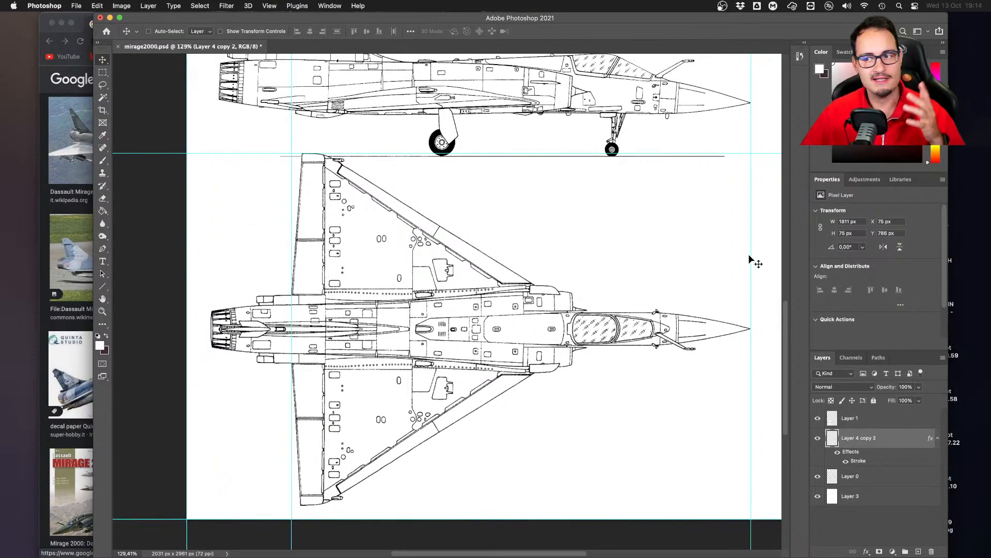
pyautogui.moveTo(750, 255); pyautogui.dragTo(536, 273)
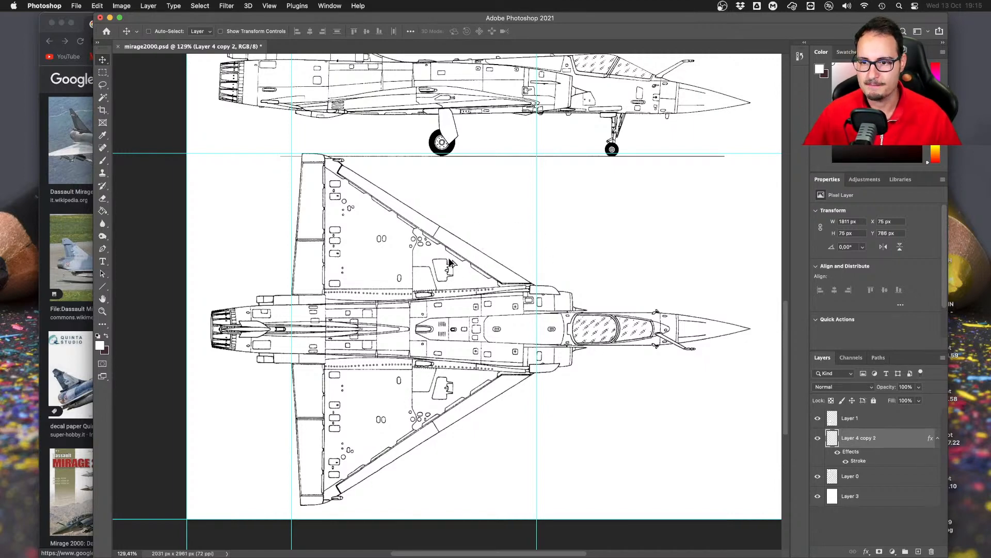
# Move the bottom horizontal guide up to the upper wing's root and fine-tune the vertical guide at the root's leading edge
pyautogui.keyDown('alt'); pyautogui.scroll(1, 452, 263); pyautogui.keyUp('alt')
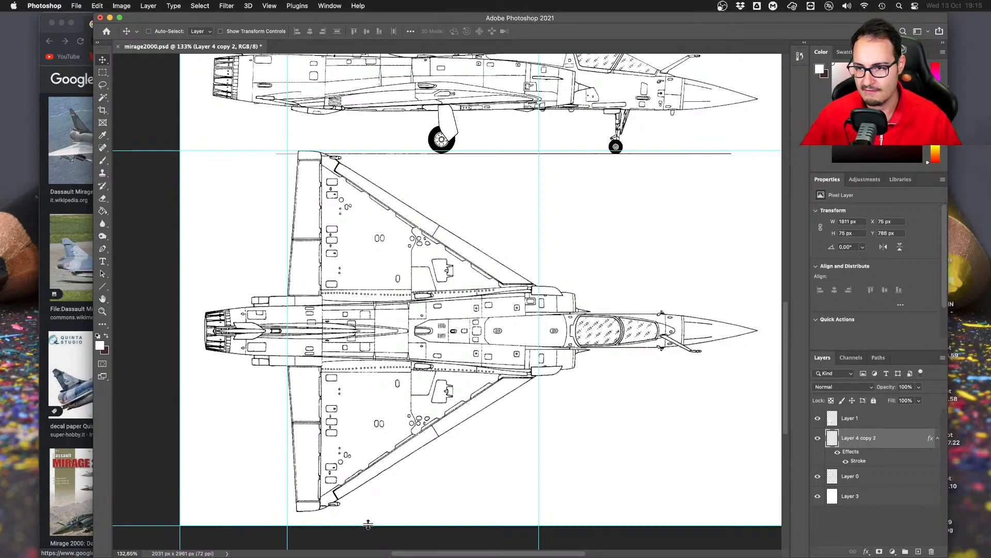
pyautogui.moveTo(368, 524); pyautogui.dragTo(368, 298)
pyautogui.keyDown('alt'); pyautogui.scroll(2, 285, 211); pyautogui.keyUp('alt')
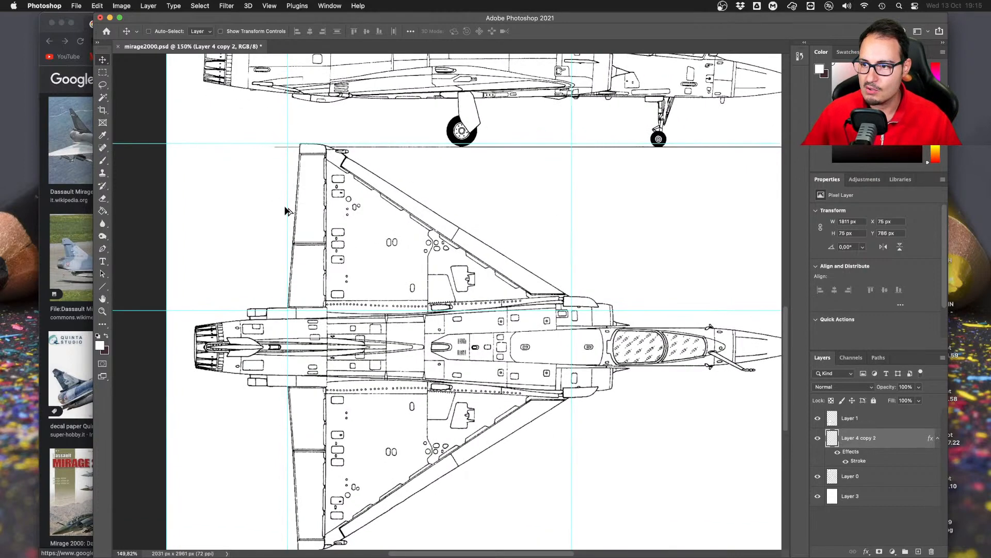
pyautogui.keyDown('alt'); pyautogui.scroll(1, 285, 211); pyautogui.keyUp('alt')
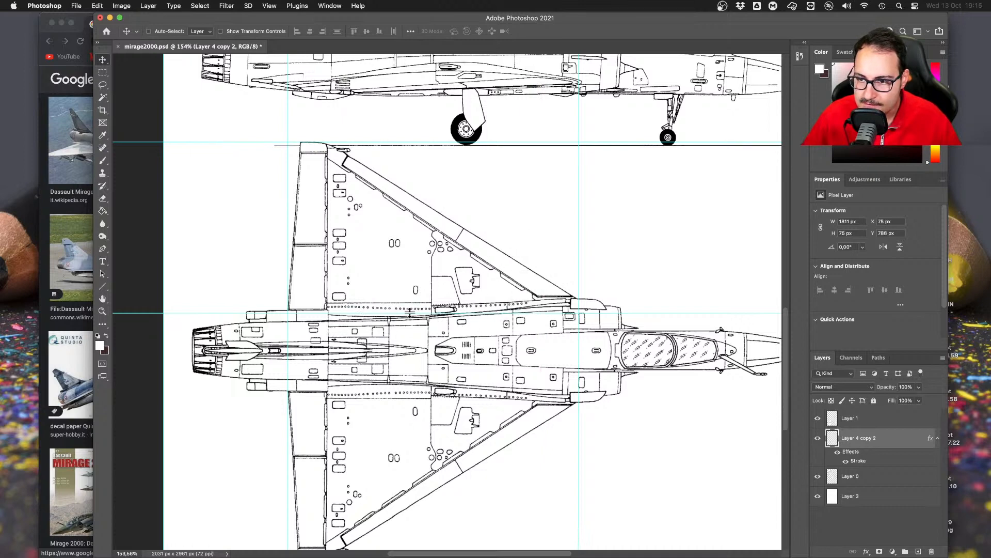
pyautogui.moveTo(411, 312); pyautogui.dragTo(410, 310)
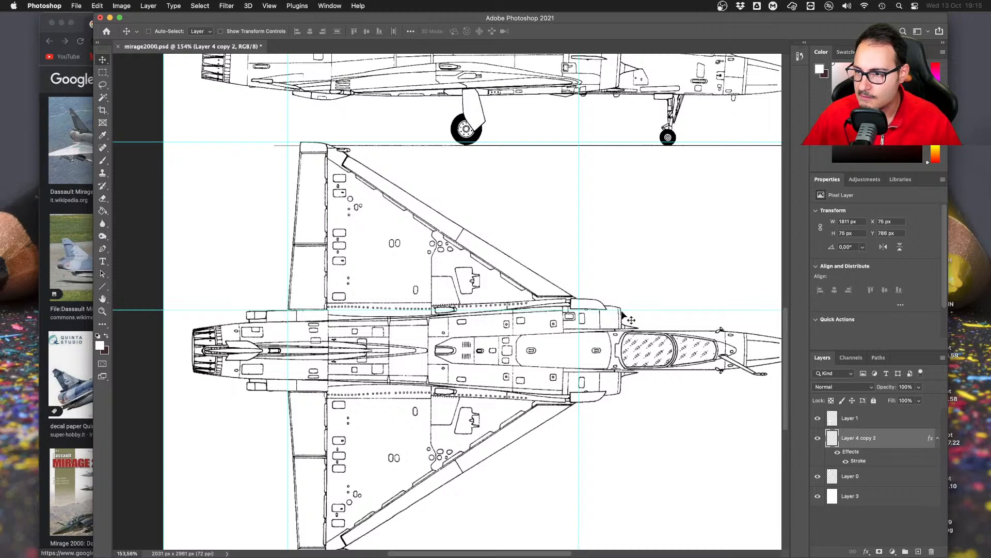
pyautogui.moveTo(579, 302); pyautogui.dragTo(577, 303)
# Bring the Layer 4 copy 2 scale bar above Layer 1 and move it between the side view and the lower plan view
pyautogui.keyDown('alt'); pyautogui.scroll(-3, 534, 250); pyautogui.keyUp('alt')
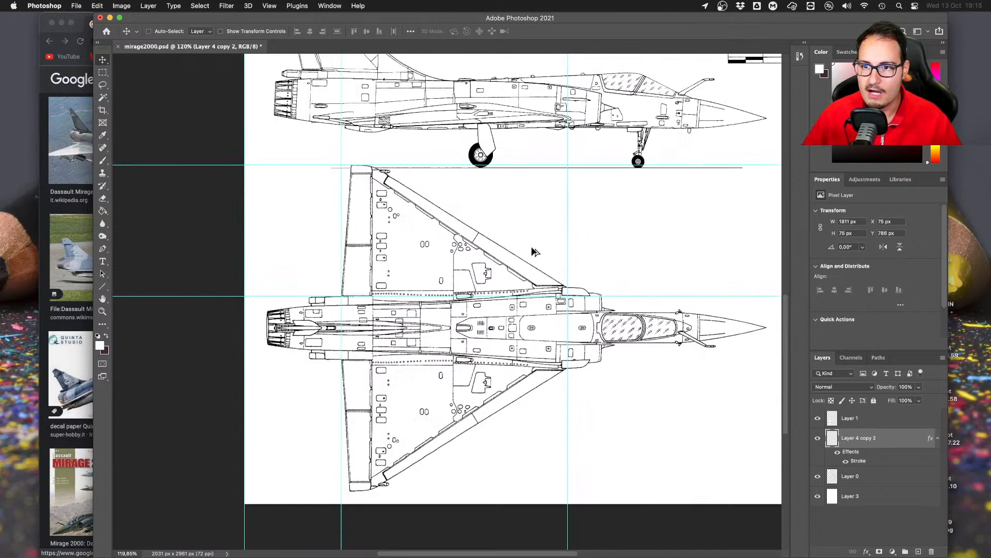
pyautogui.scroll(10, 508, 243)
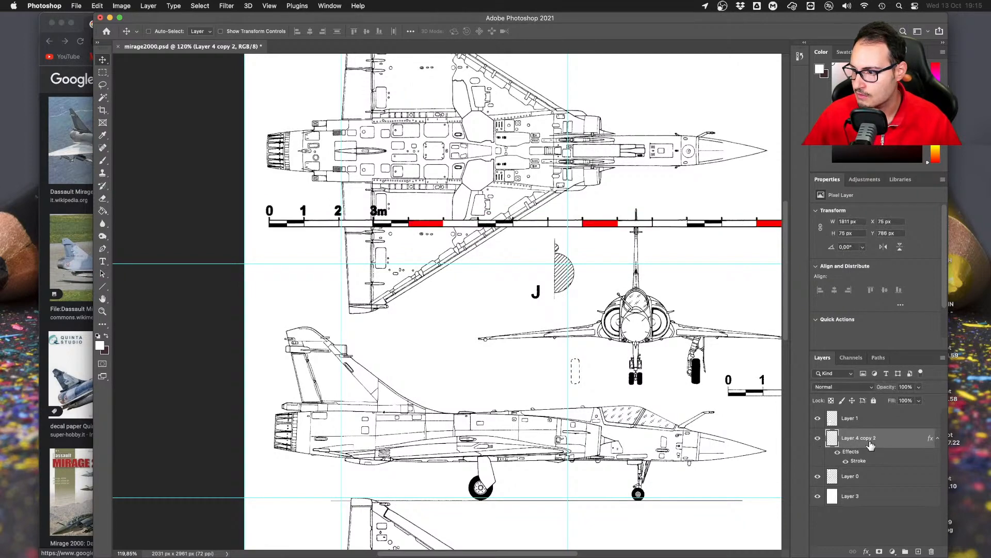
pyautogui.moveTo(871, 445); pyautogui.dragTo(859, 413)
pyautogui.moveTo(364, 229); pyautogui.dragTo(482, 475)
pyautogui.scroll(-6, 434, 310)
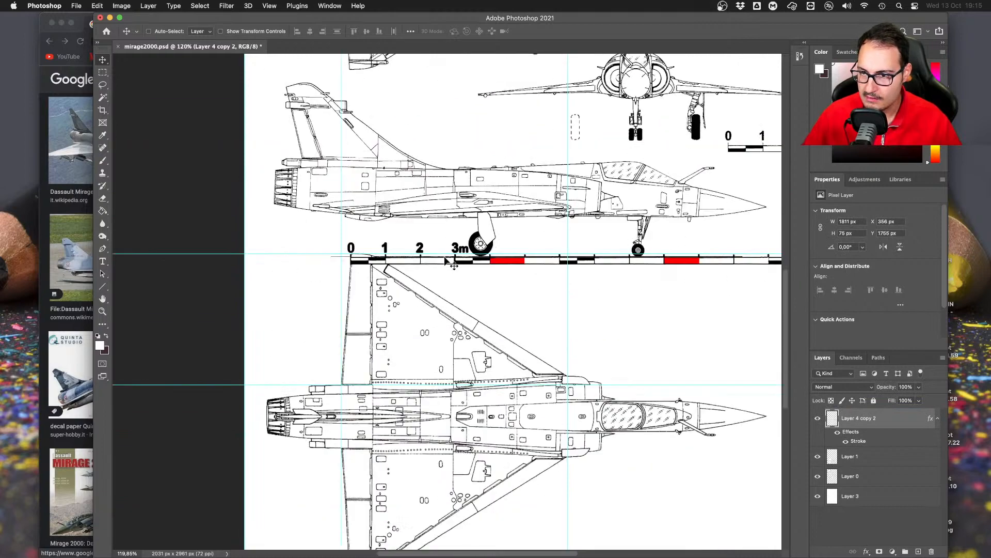
pyautogui.moveTo(445, 260)
pyautogui.mouseDown()
pyautogui.moveTo(445, 321)
pyautogui.moveTo(435, 328)
pyautogui.moveTo(435, 230)
pyautogui.moveTo(432, 250)
pyautogui.mouseUp()
# Erase the "0" label at the start of the scale bar and clear the selection
pyautogui.keyDown('alt'); pyautogui.scroll(5, 354, 236); pyautogui.keyUp('alt')
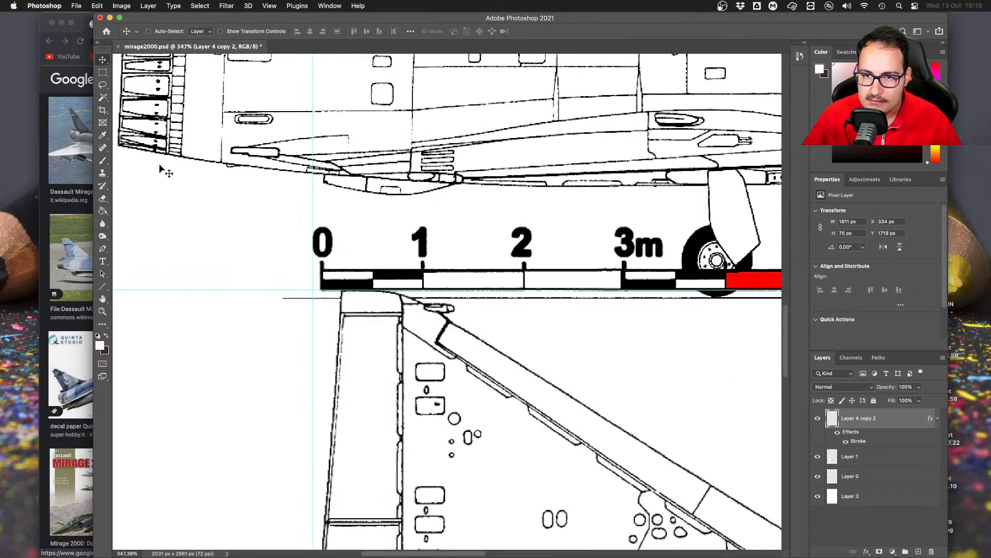
pyautogui.click(103, 72)
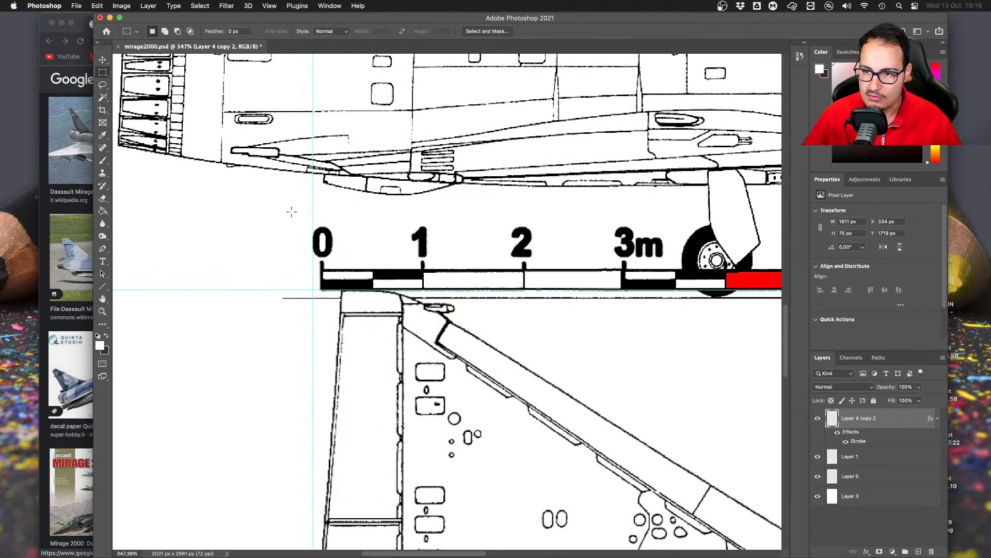
pyautogui.moveTo(291, 212); pyautogui.dragTo(366, 261)
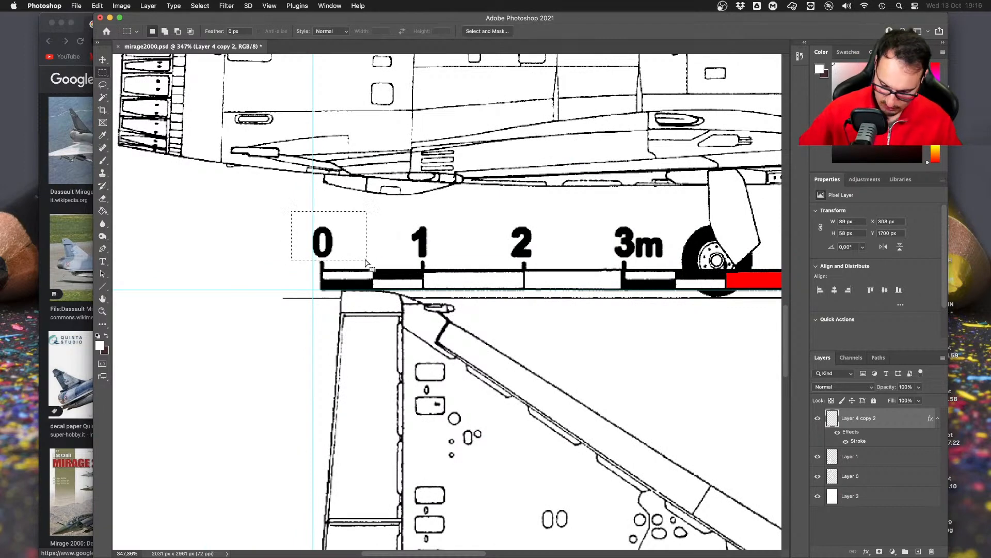
pyautogui.press('BackSpace')
pyautogui.press('super+d')
pyautogui.press('v')
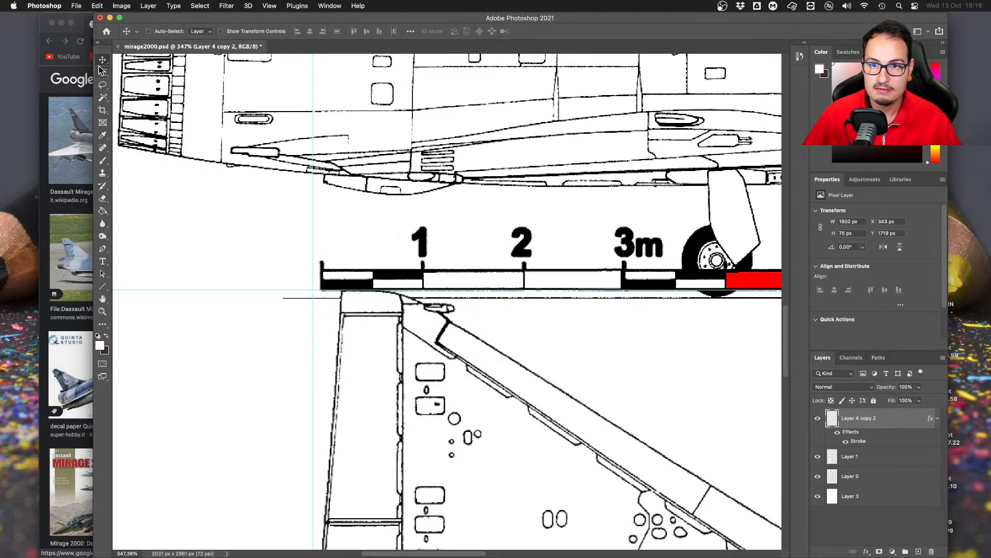
# Align the scale bar's start with the vertical guide at the wing's trailing edge and raise it just above the wingtip guide
pyautogui.moveTo(388, 289); pyautogui.dragTo(371, 285)
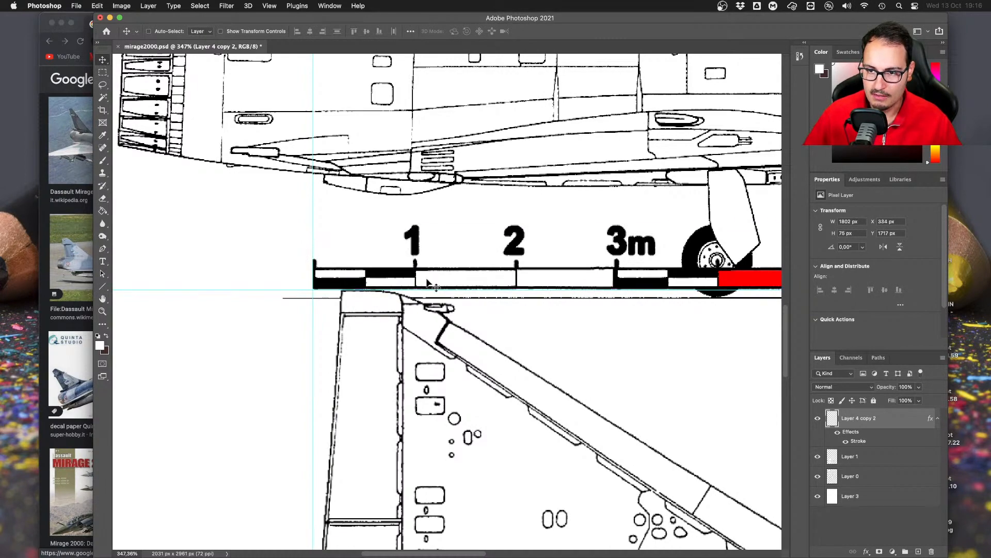
pyautogui.keyDown('alt'); pyautogui.scroll(-5, 499, 288); pyautogui.keyUp('alt')
pyautogui.hscroll(3, 548, 289)
pyautogui.moveTo(549, 290); pyautogui.dragTo(543, 283)
pyautogui.keyDown('alt'); pyautogui.scroll(-3, 535, 282); pyautogui.keyUp('alt')
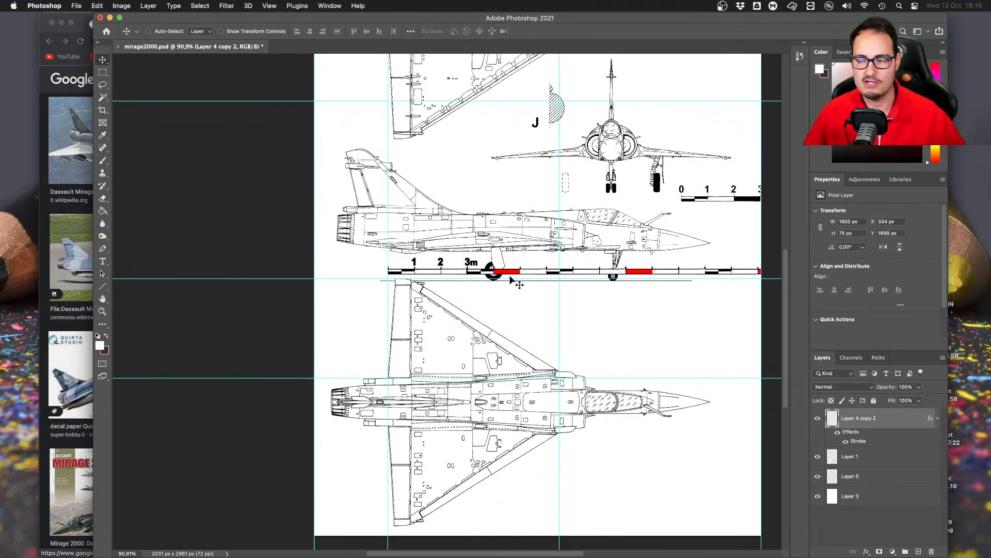
pyautogui.keyDown('alt'); pyautogui.scroll(2, 553, 282); pyautogui.keyUp('alt')
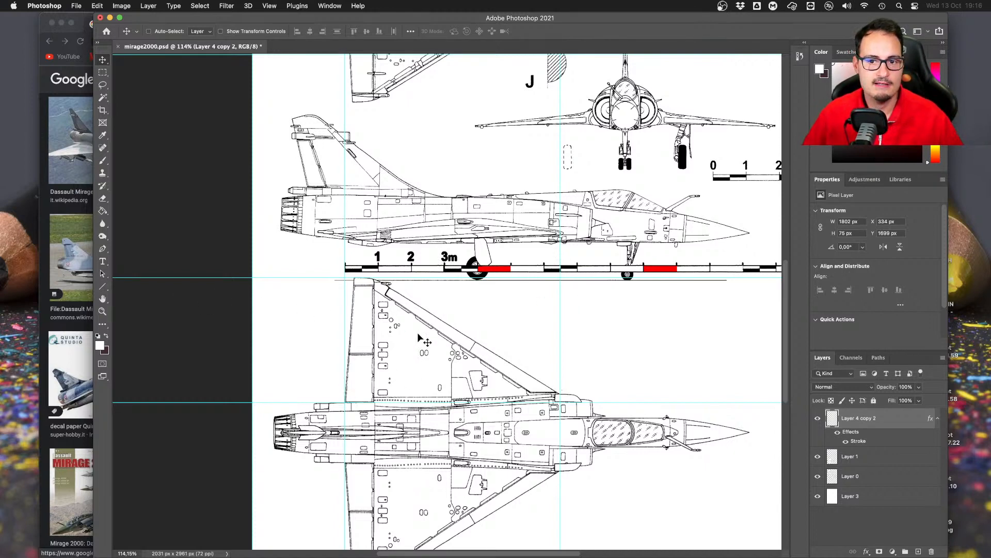
# Switch to the LEGO Unit Converter in Chrome and convert 6.5 meters at 1:35 scale
pyautogui.hotkey('ctrl', 'Up')
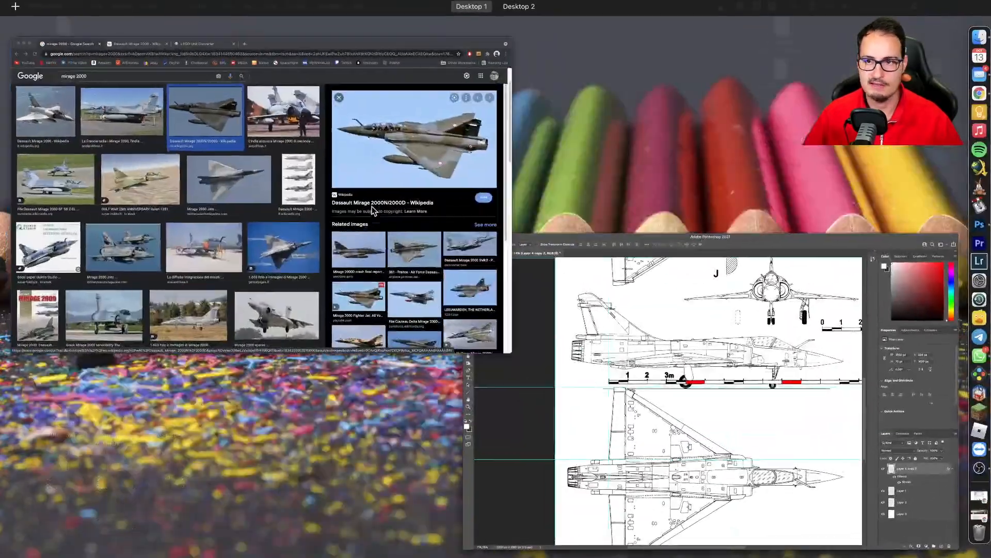
pyautogui.click(439, 217)
pyautogui.click(362, 25)
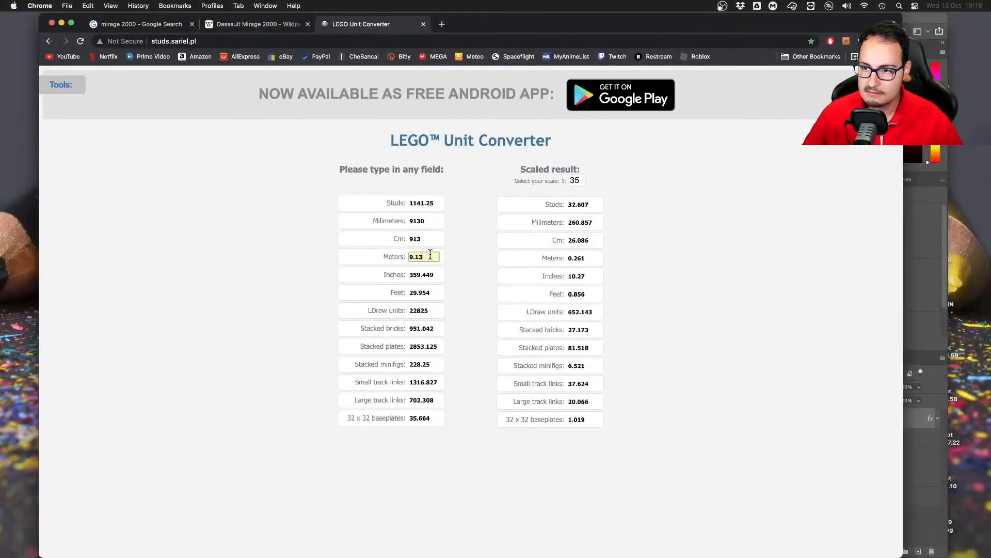
pyautogui.moveTo(430, 254); pyautogui.dragTo(383, 255)
pyautogui.write('6.5')
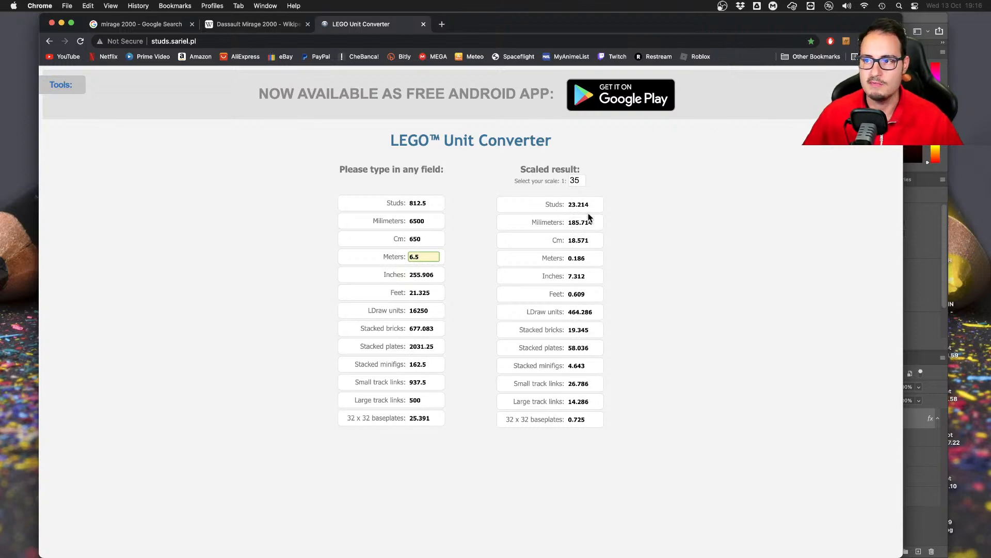
# Switch to Studio and clone two adjacent 1 x 10 bricks of the long reference row into the open grid, rechecking the converted stud length
pyautogui.press('super+Tab')
pyautogui.moveTo(701, 270); pyautogui.dragTo(667, 277, button='right')
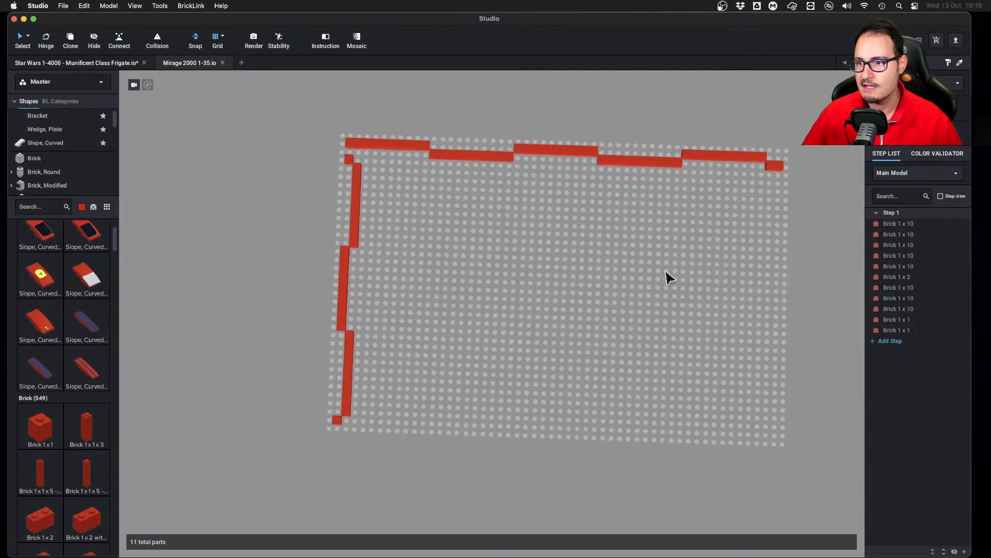
pyautogui.moveTo(638, 347); pyautogui.dragTo(479, 304, button='middle')
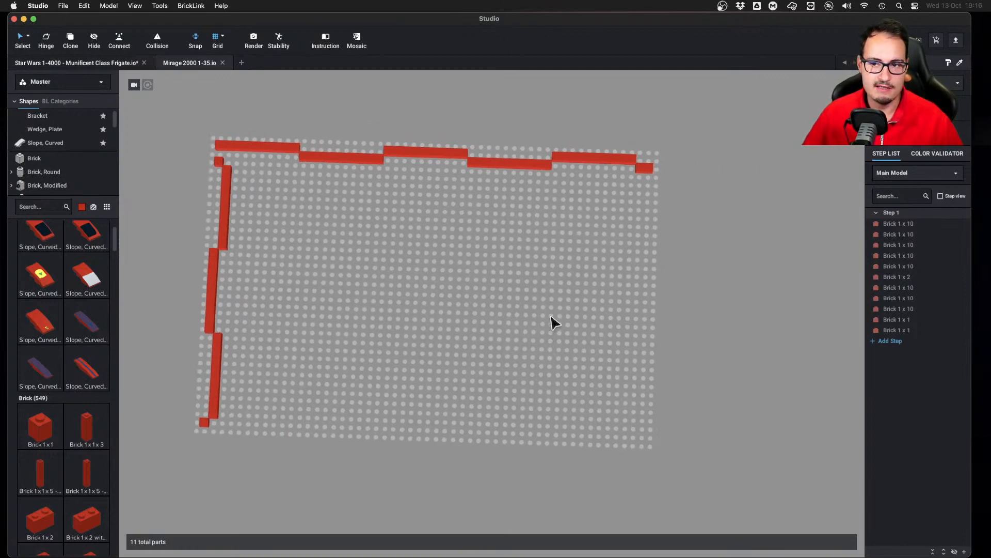
pyautogui.moveTo(479, 304); pyautogui.dragTo(371, 155, button='right')
pyautogui.moveTo(335, 121); pyautogui.dragTo(408, 204)
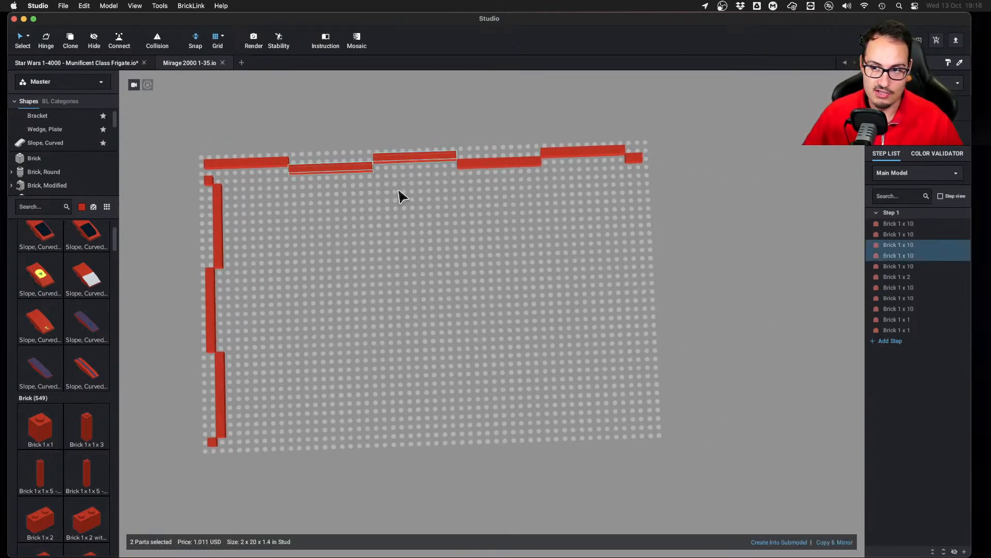
pyautogui.press('c')
pyautogui.click(435, 329)
pyautogui.hotkey('ctrl', 'Left')
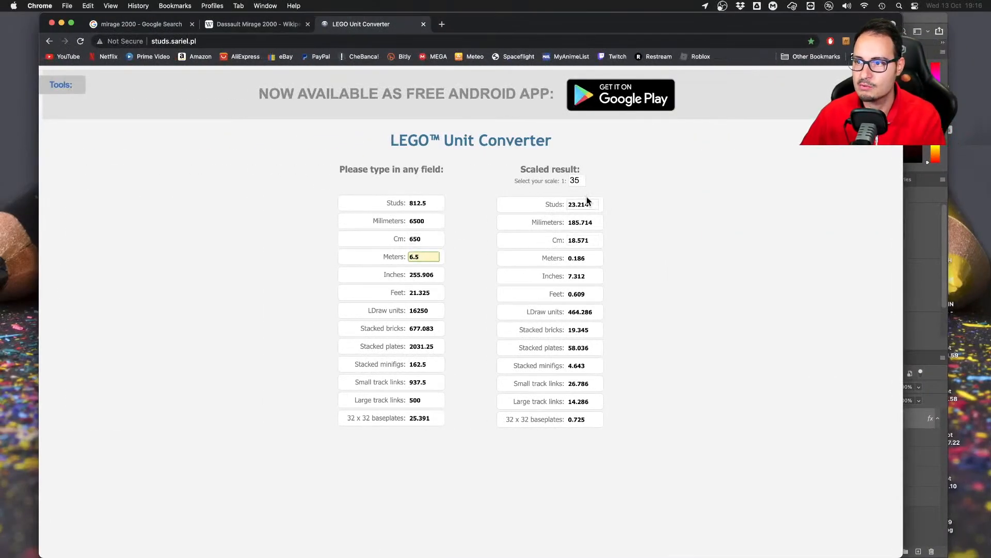
pyautogui.hotkey('ctrl', 'Right')
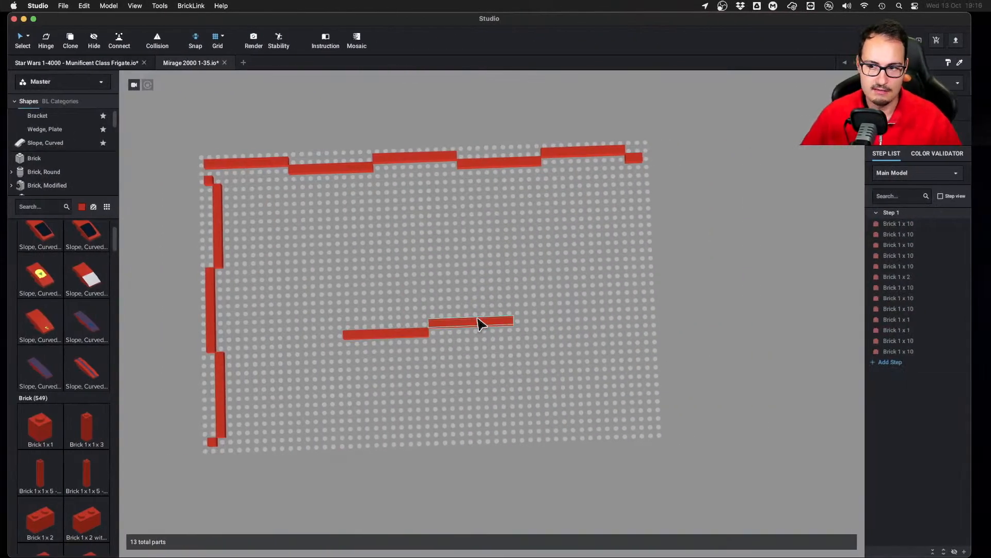
# Add a Brick 1 x 3 to the end of the cloned bricks and line up all three in one straight row
pyautogui.click(45, 156)
pyautogui.scroll(-5, 53, 439)
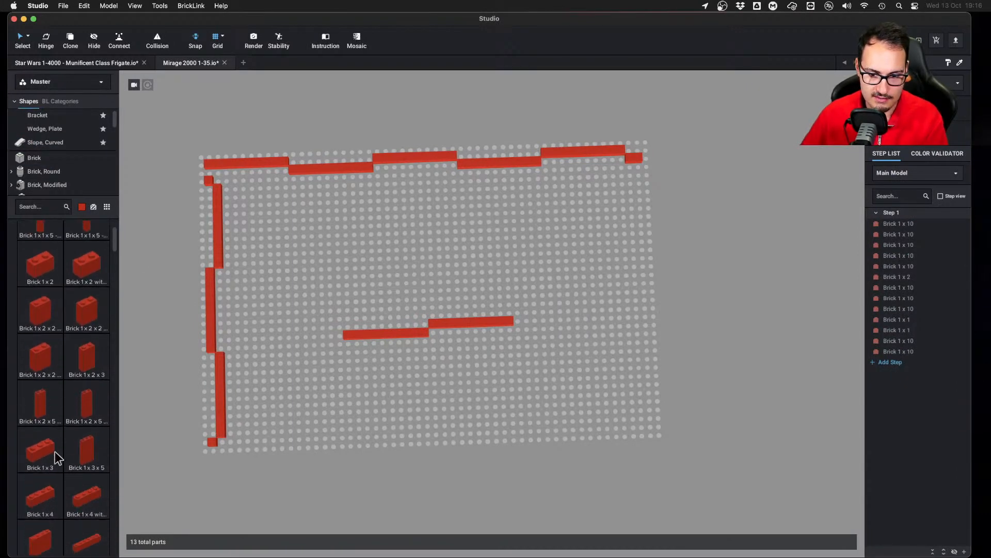
pyautogui.moveTo(37, 431); pyautogui.dragTo(536, 328)
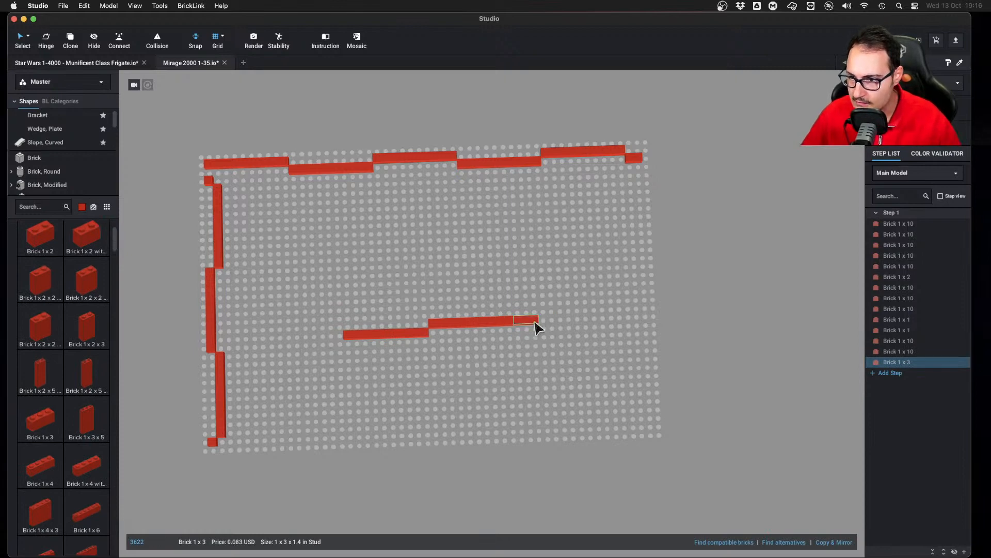
pyautogui.click(414, 343)
pyautogui.click(413, 332)
# Move the whole 23-stud brick row to the near edge of the grid, opposite the long reference row
pyautogui.moveTo(298, 268); pyautogui.dragTo(577, 352)
pyautogui.moveTo(408, 323); pyautogui.dragTo(415, 452)
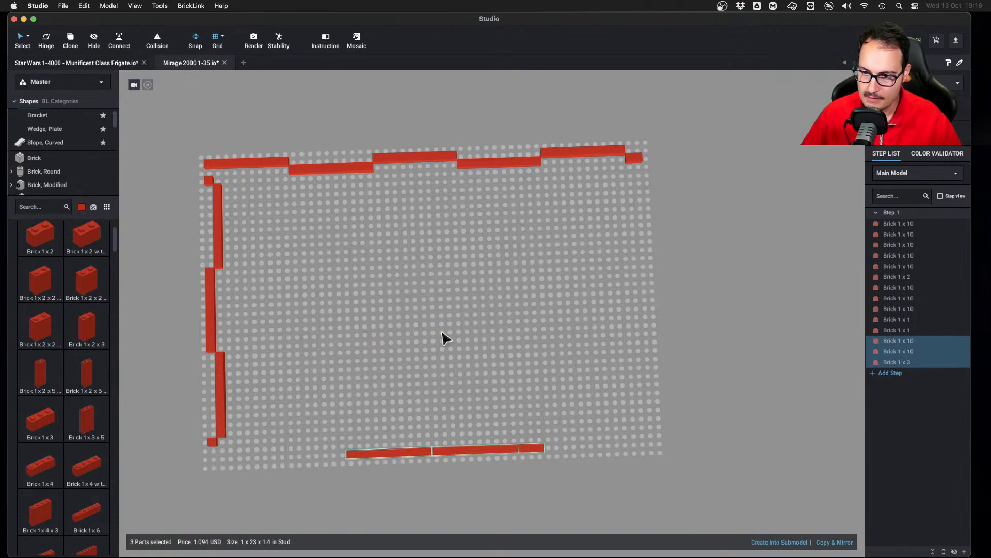
pyautogui.click(444, 337)
# Return to Photoshop and move the horizontal scale bar up to the underside of the side view's fuselage
pyautogui.press('super+Tab')
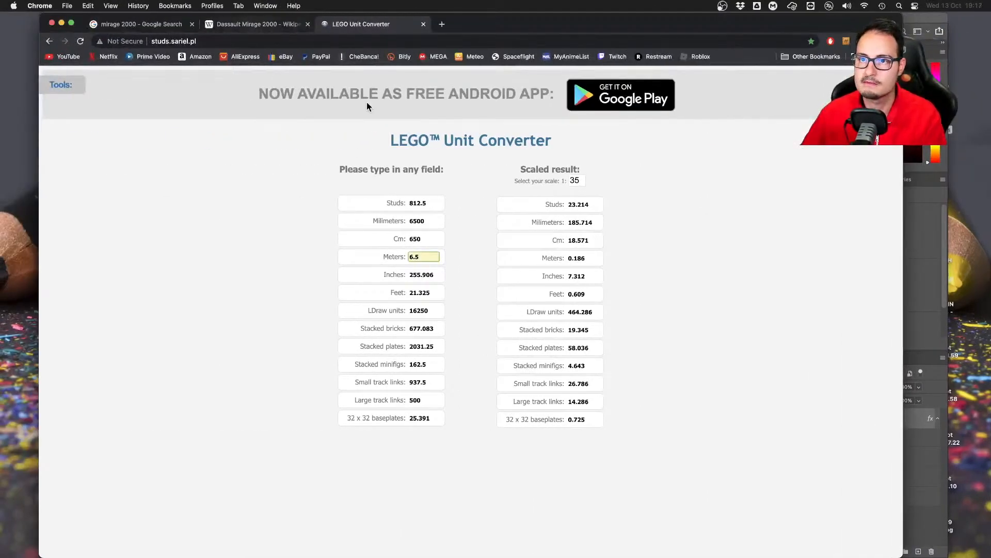
pyautogui.hotkey('ctrl', 'Up')
pyautogui.click(671, 181)
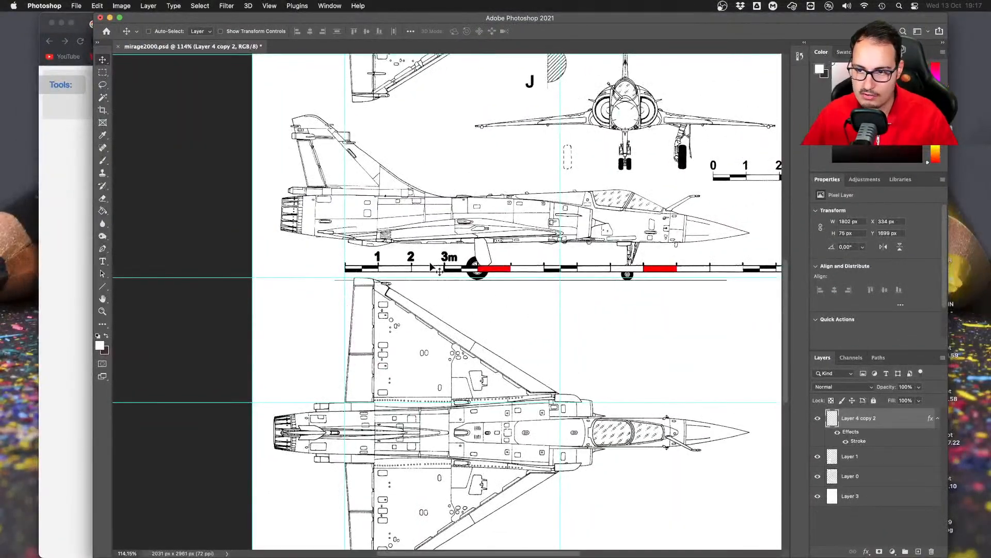
pyautogui.keyDown('super'); pyautogui.moveTo(435, 267); pyautogui.dragTo(434, 250); pyautogui.keyUp('super')
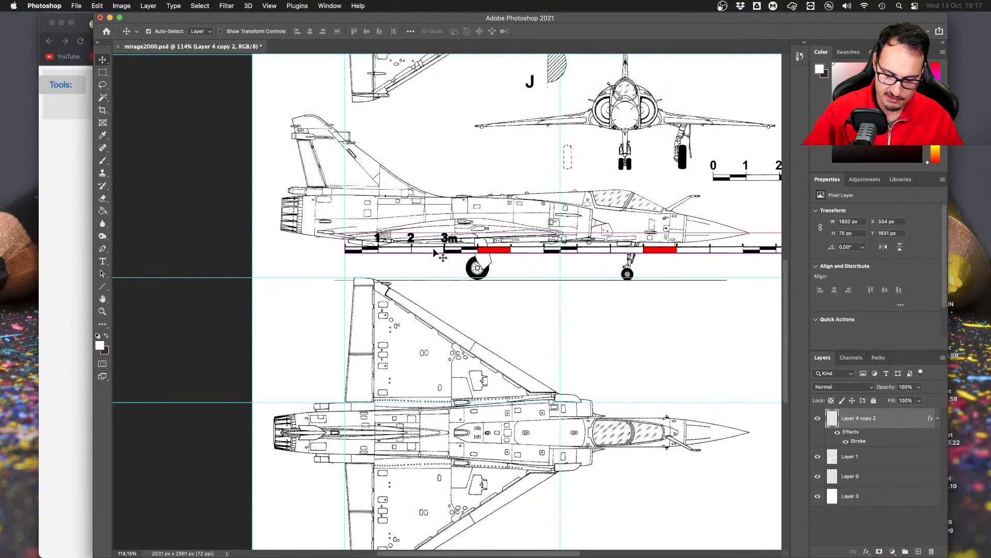
# Duplicate the scale bar layer, rotate the copy 90° clockwise and place it beside the wing, starting at the upper wingtip guide
pyautogui.press('super+j')
pyautogui.press('super+t')
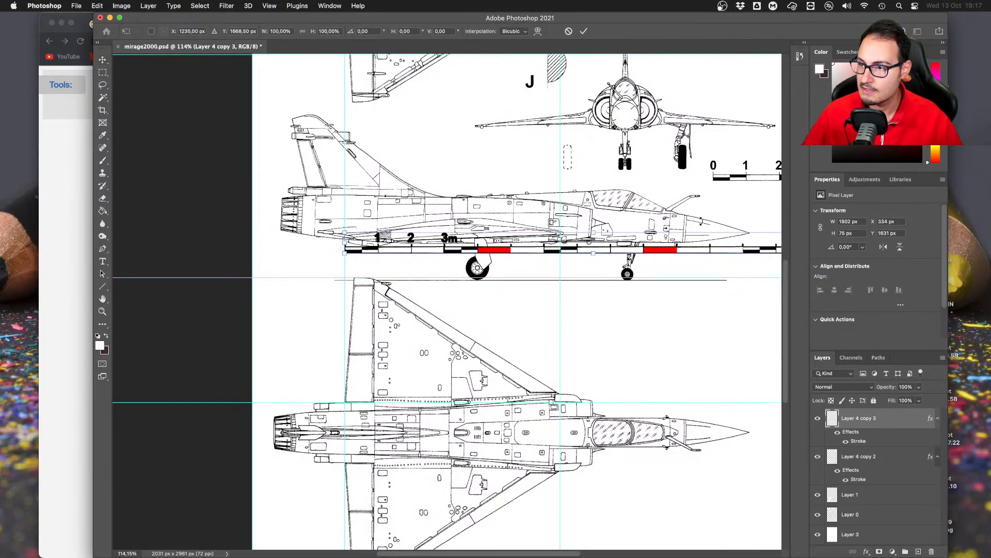
pyautogui.moveTo(695, 209); pyautogui.dragTo(616, 267)
pyautogui.moveTo(617, 178); pyautogui.dragTo(607, 379)
pyautogui.press('Return')
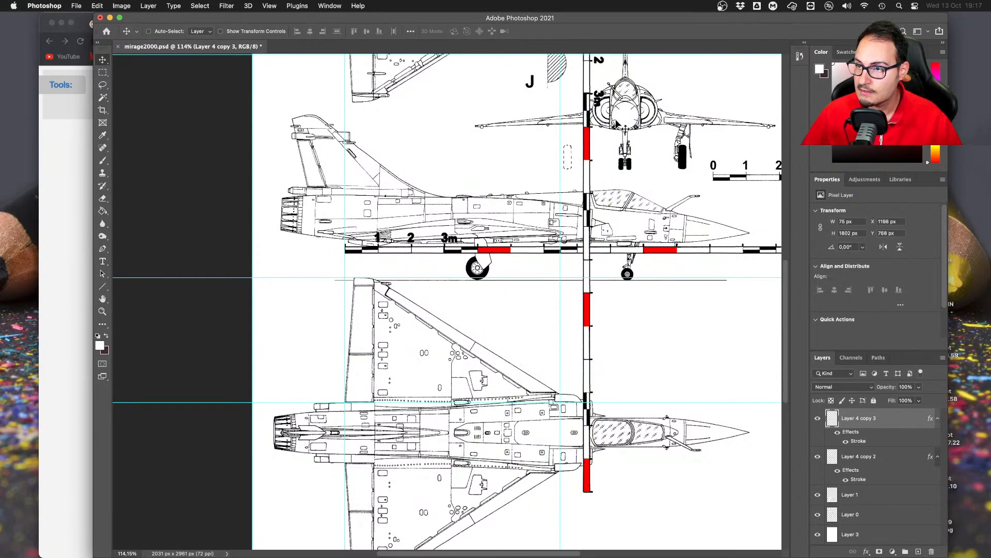
pyautogui.moveTo(594, 93); pyautogui.dragTo(297, 369)
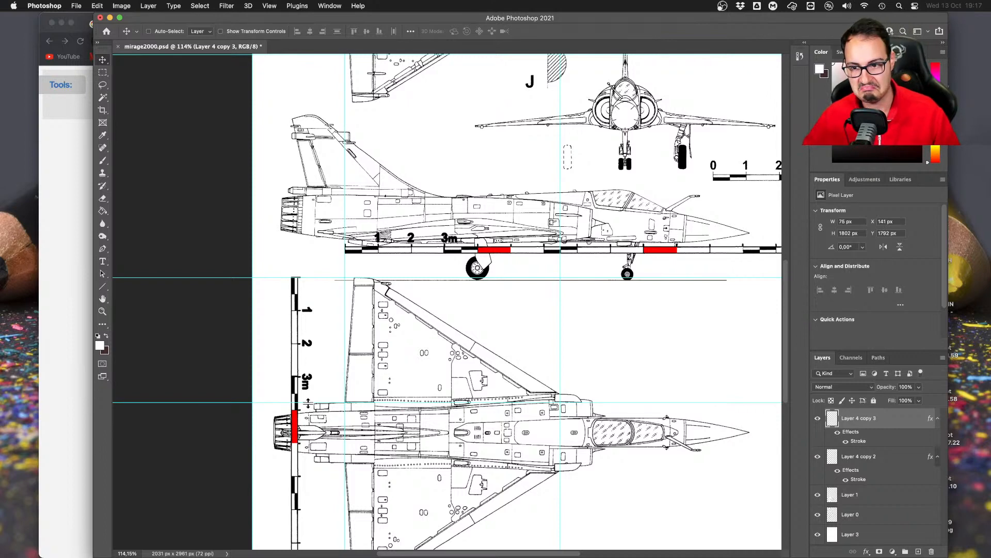
# Switch to the LEGO Unit Converter in Chrome and convert 3.7 meters at 1:35 scale
pyautogui.click(45, 265)
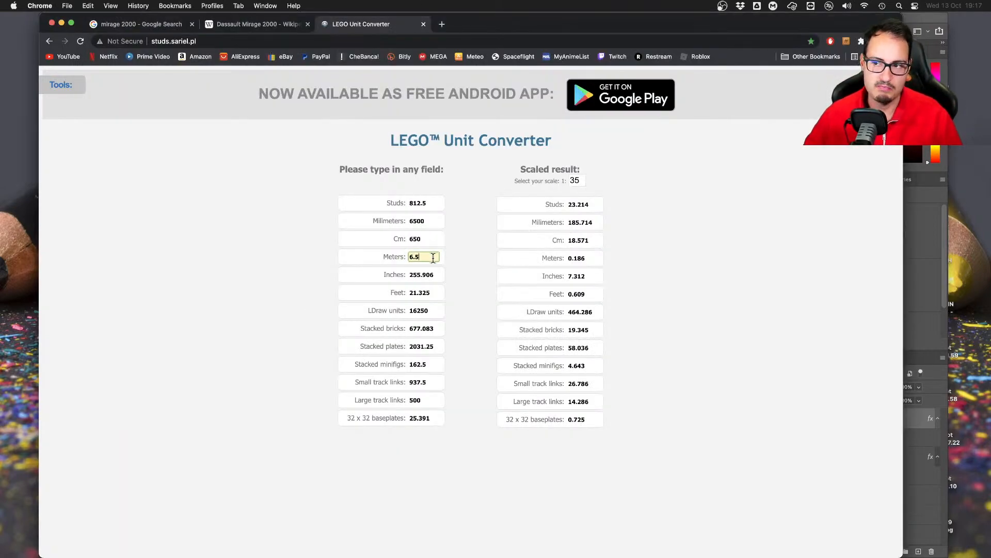
pyautogui.write('3.')
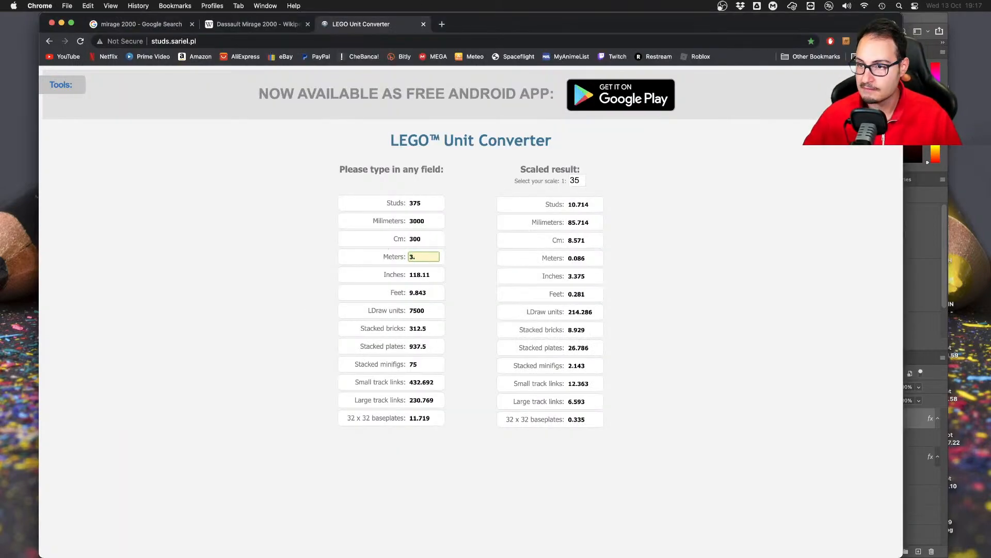
pyautogui.write('7')
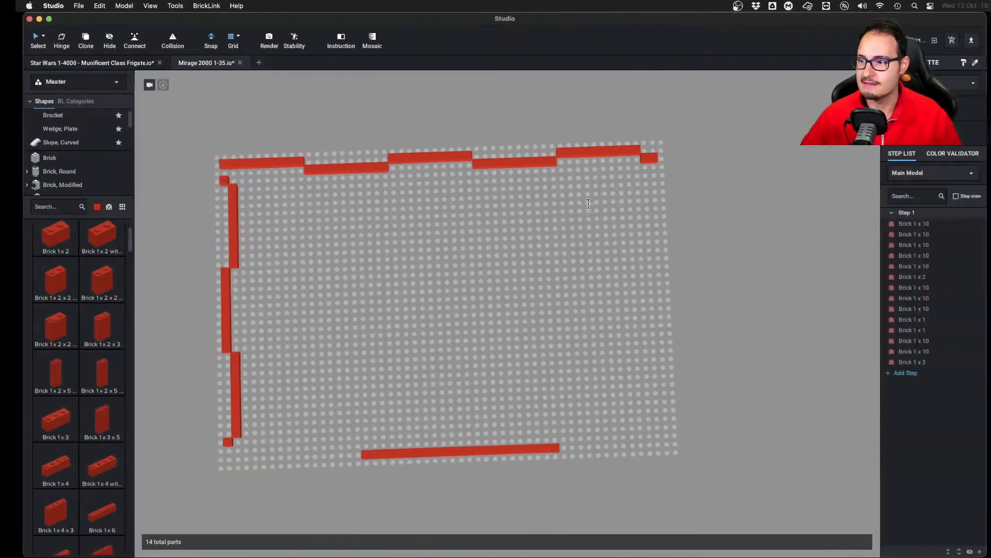
# In Studio, copy one Brick 1 x 10 and the Brick 1 x 3, rotate the 13-stud copy perpendicular and attach it at the near row's corner
pyautogui.scroll(-3, 593, 310)
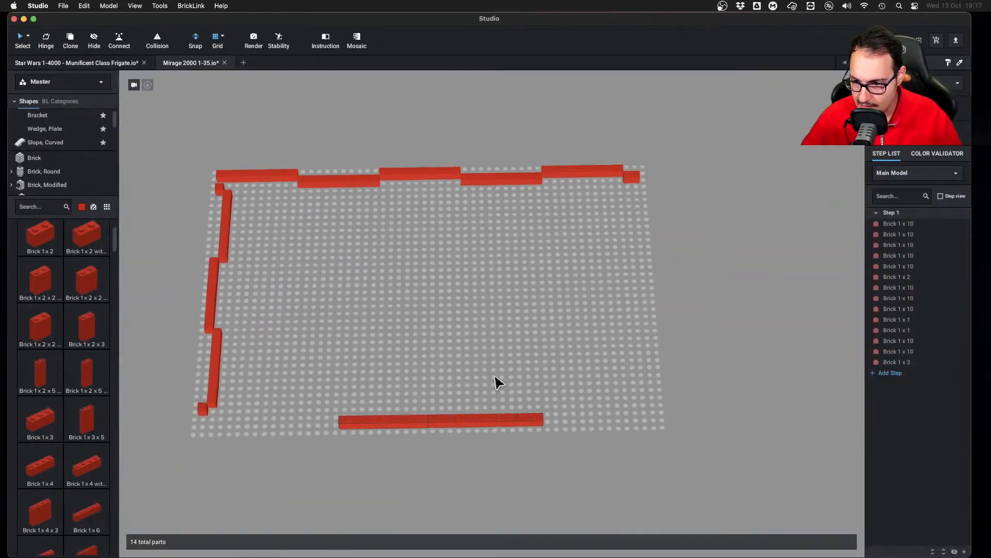
pyautogui.click(471, 420)
pyautogui.keyDown('shift'); pyautogui.click(534, 420); pyautogui.keyUp('shift')
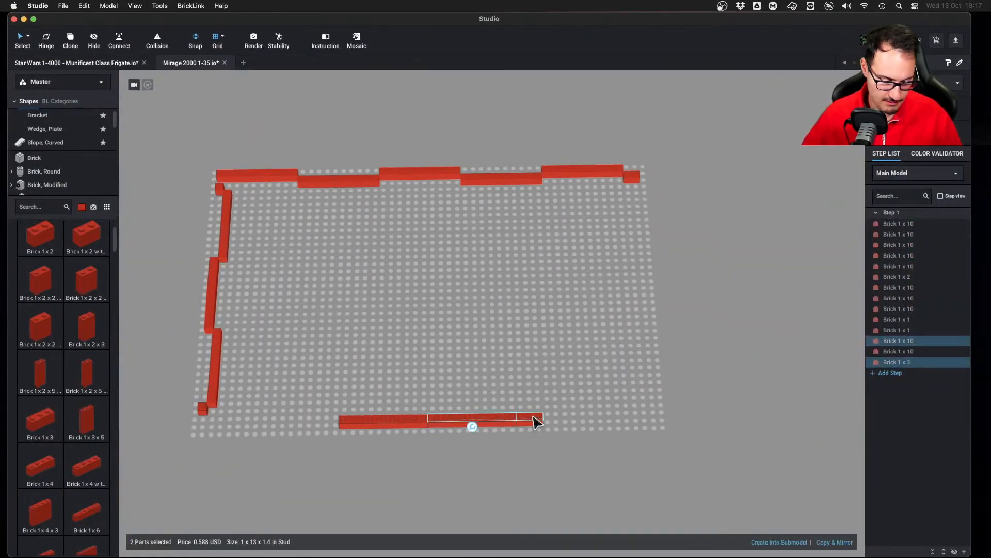
pyautogui.press('super+c')
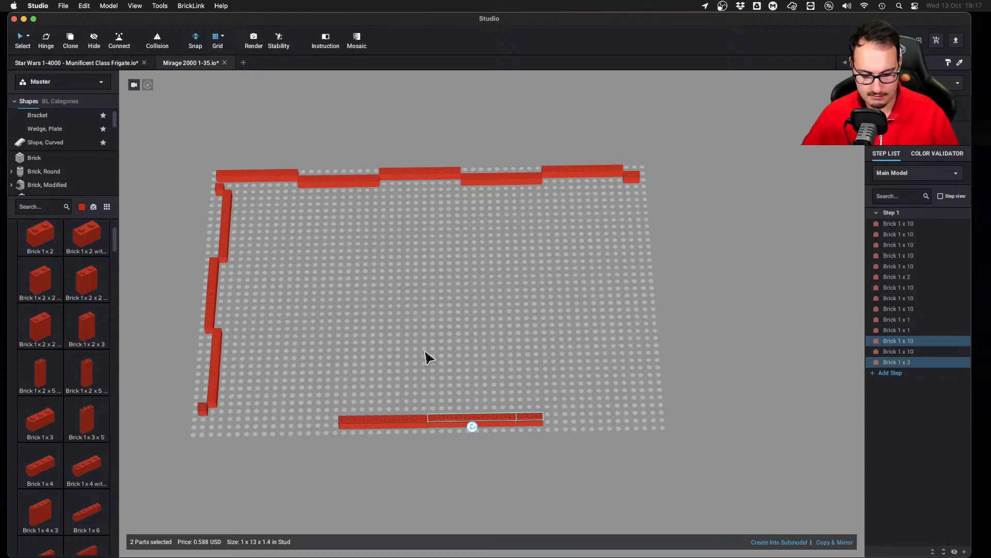
pyautogui.press('super+v')
pyautogui.press('Right')
pyautogui.moveTo(378, 364); pyautogui.dragTo(379, 384, button='right')
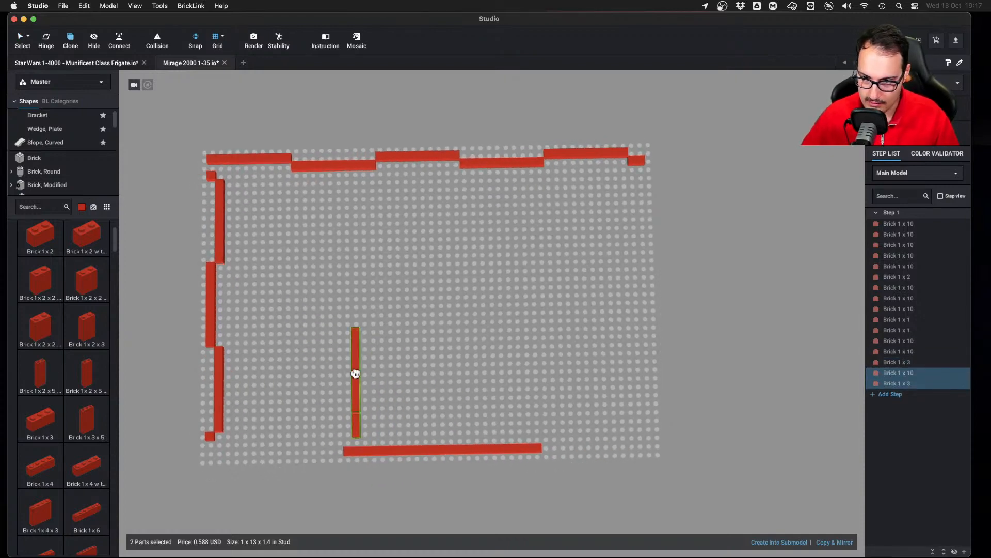
pyautogui.click(345, 380)
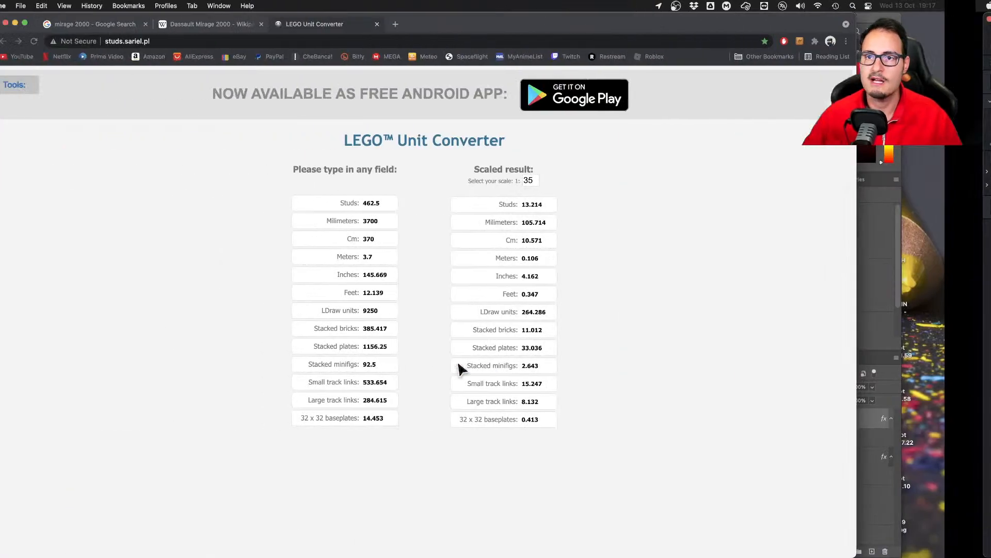
# On the Photoshop blueprint, move the vertical guide from the wing's rear edge to the hinge line of the control surfaces
pyautogui.press('super+Tab')
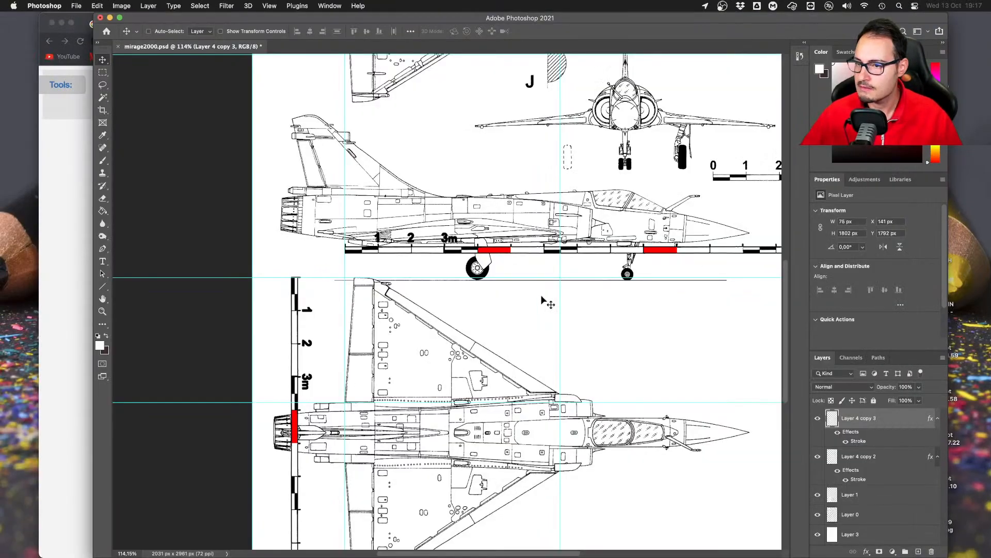
pyautogui.keyDown('alt'); pyautogui.scroll(5, 392, 300); pyautogui.keyUp('alt')
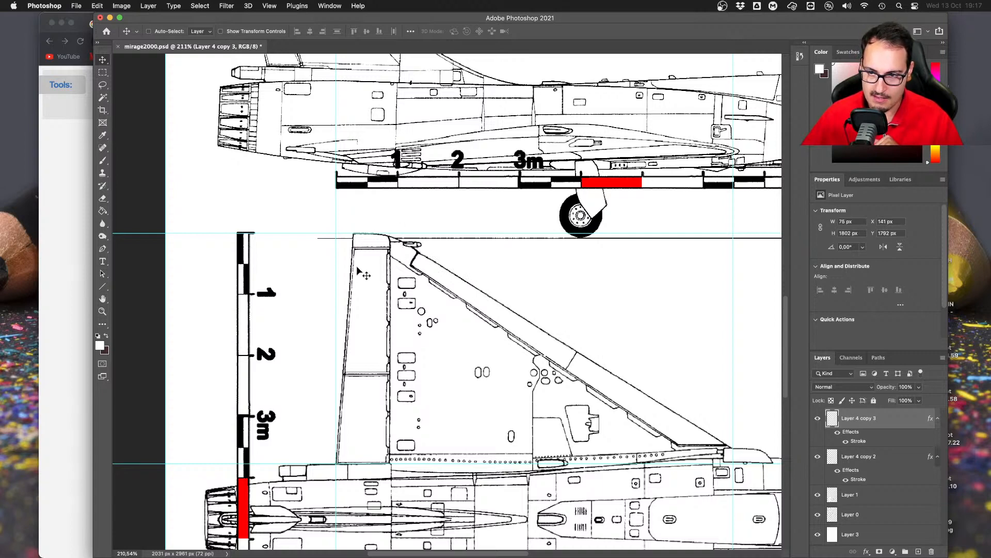
pyautogui.moveTo(336, 279); pyautogui.dragTo(414, 277)
pyautogui.keyDown('alt'); pyautogui.scroll(-5, 523, 279); pyautogui.keyUp('alt')
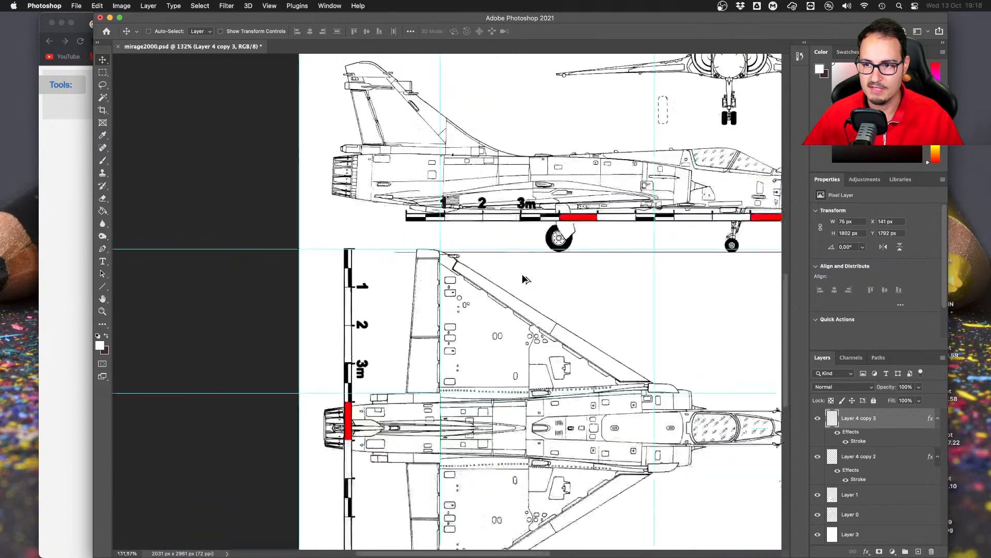
# Move the horizontal scale bar below the side view so its zero end starts at the moved vertical guide
pyautogui.keyDown('alt'); pyautogui.scroll(5, 363, 361); pyautogui.keyUp('alt')
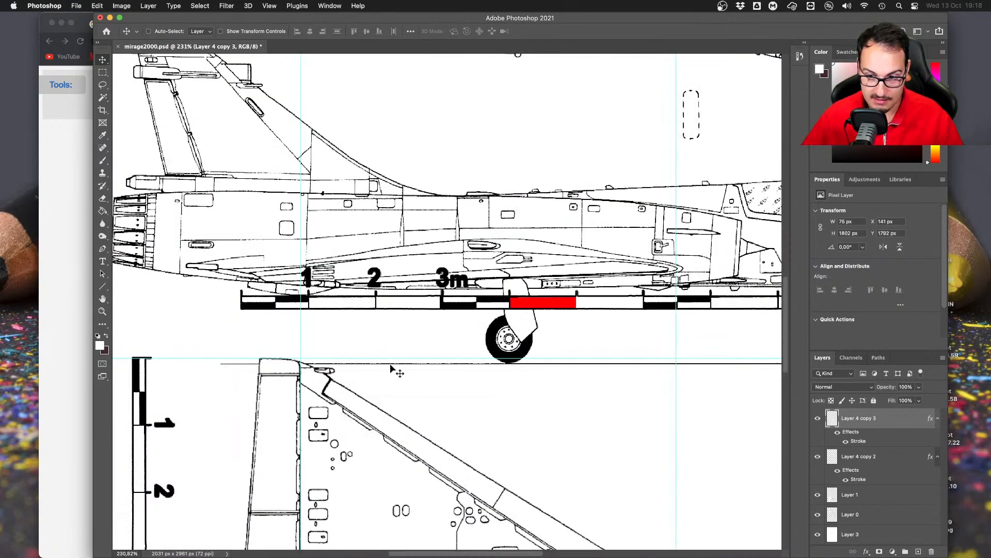
pyautogui.moveTo(326, 304); pyautogui.dragTo(461, 341)
pyautogui.press('super+z')
pyautogui.keyDown('super'); pyautogui.click(402, 307); pyautogui.keyUp('super')
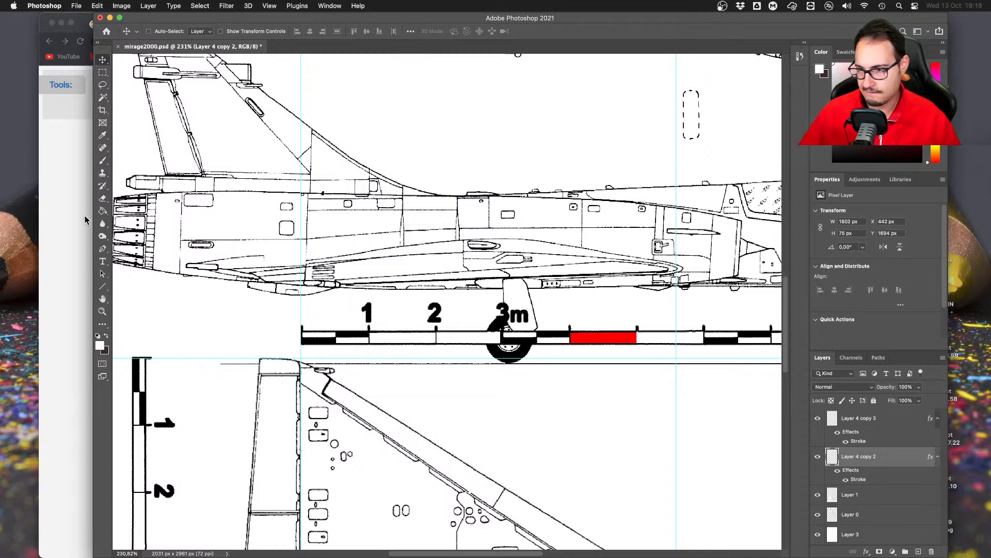
# Convert 5.5 meters at 1:35 scale in the LEGO Unit Converter and return to Studio
pyautogui.click(60, 274)
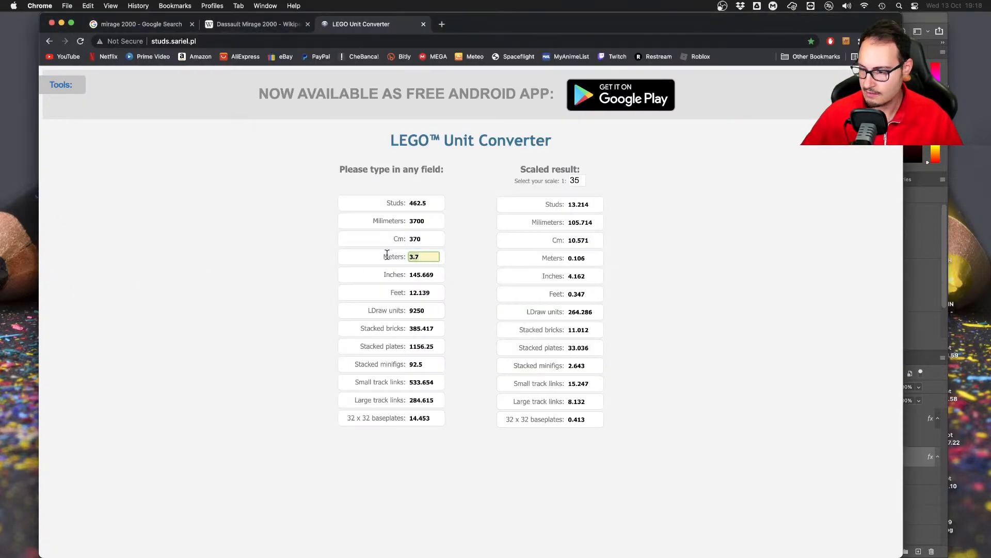
pyautogui.write('5.5')
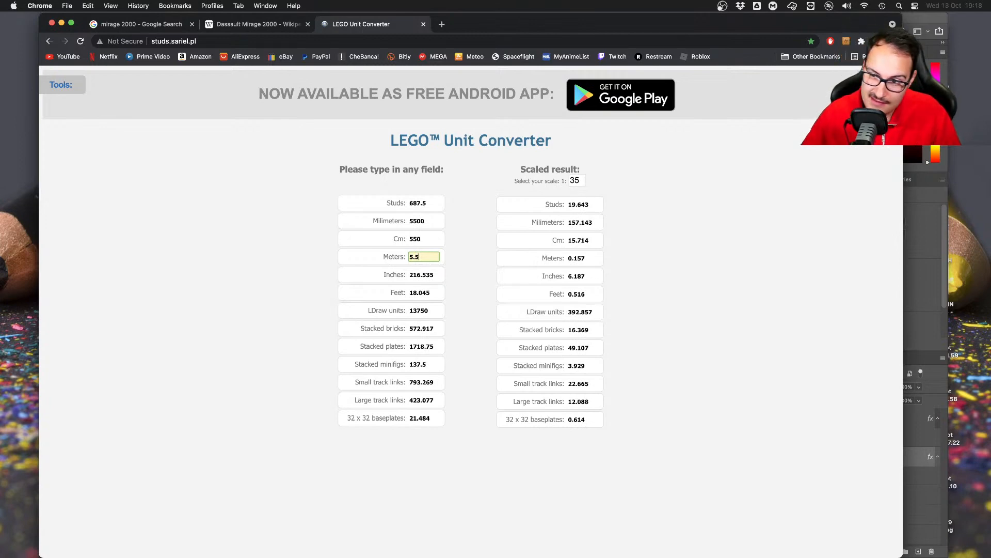
pyautogui.press('super+Tab')
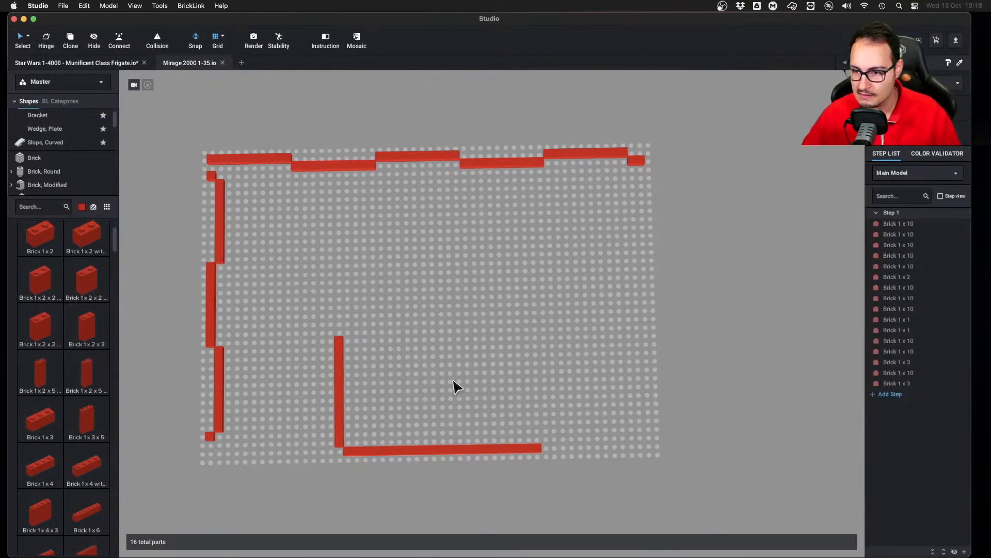
# Move the Brick 1 x 3 from the end of the near row to the inner end of the 13-stud perpendicular row
pyautogui.moveTo(454, 382); pyautogui.dragTo(368, 394, button='right')
pyautogui.moveTo(368, 400); pyautogui.dragTo(454, 459)
pyautogui.click(521, 404)
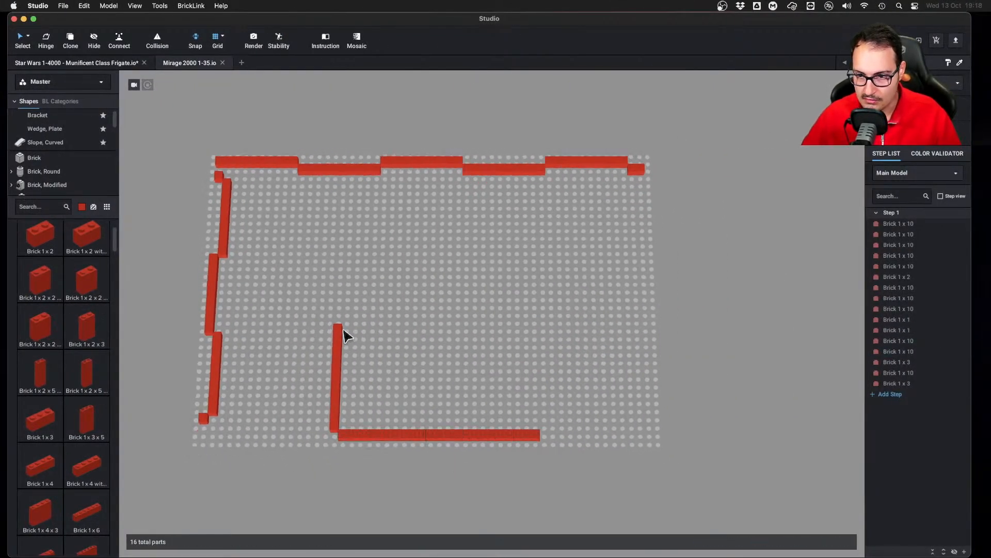
pyautogui.moveTo(527, 435); pyautogui.dragTo(354, 322)
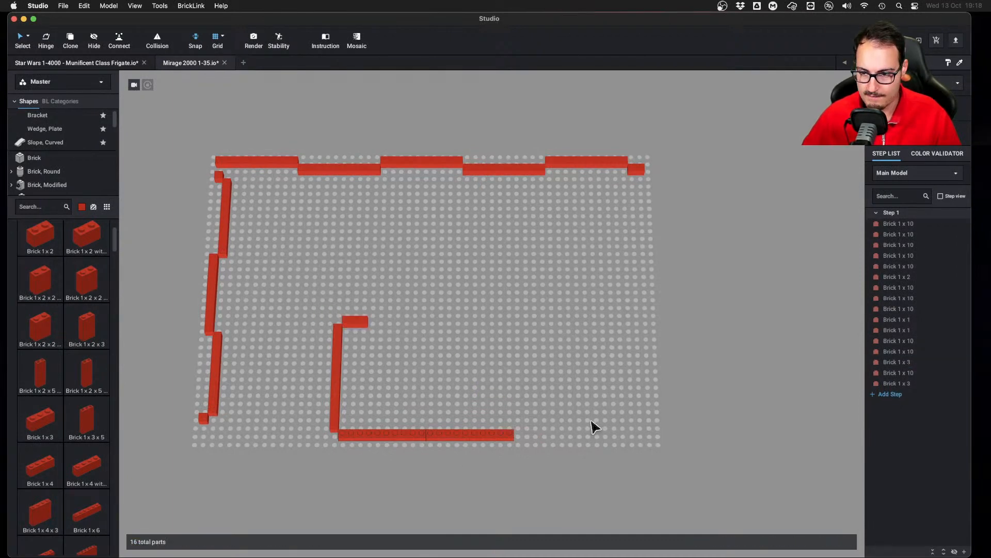
# Move both Brick 1 x 10 pieces behind the 1 x 3 to form a 23-stud row, with the L-shaped outline reaching the grid's near edge
pyautogui.moveTo(594, 428); pyautogui.dragTo(408, 332)
pyautogui.click(436, 294)
pyautogui.moveTo(435, 294); pyautogui.dragTo(436, 299, button='right')
pyautogui.moveTo(412, 309); pyautogui.dragTo(542, 379)
pyautogui.moveTo(420, 341); pyautogui.dragTo(423, 340)
pyautogui.press('w')
pyautogui.press('w')
pyautogui.click(458, 281)
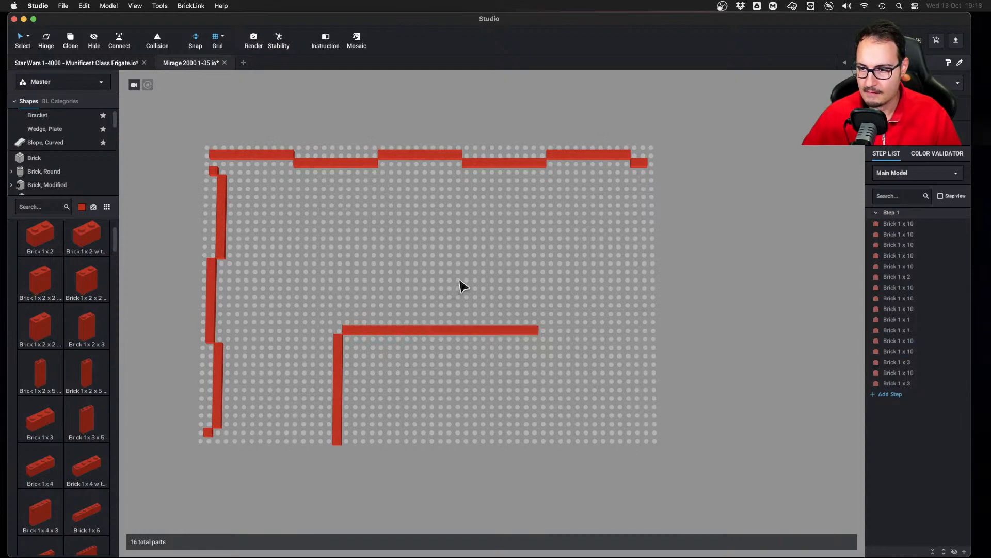
# Check the wingtip on the blueprint and place a Slope, Curved 3 x 1 on its side in the inner corner, along the 23-stud row
pyautogui.hotkey('ctrl', 'Left')
pyautogui.click(921, 303)
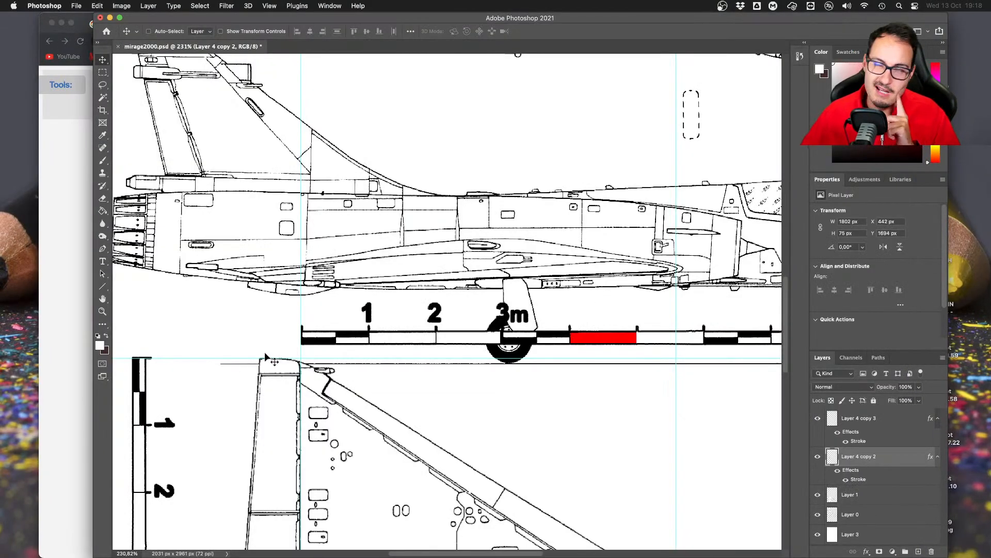
pyautogui.hotkey('ctrl', 'Right')
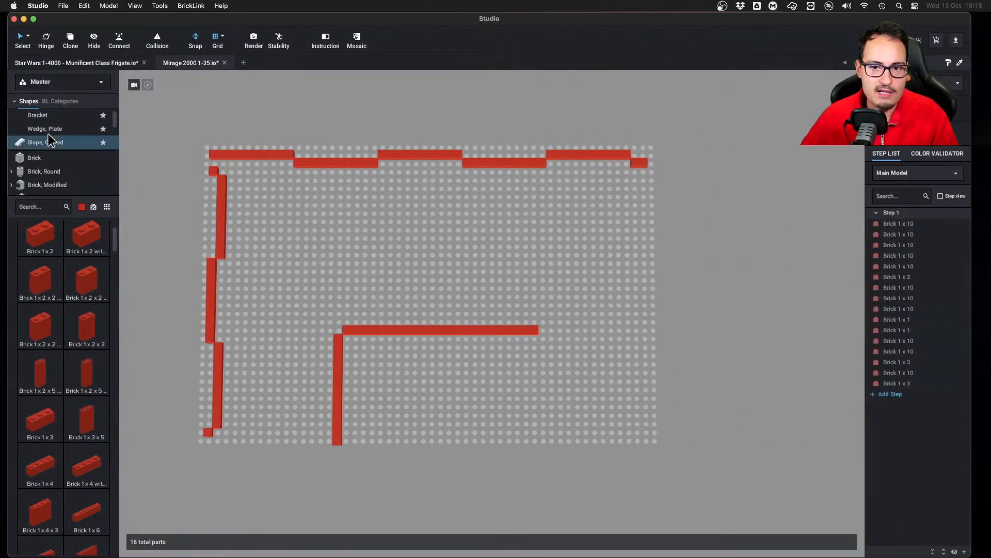
pyautogui.scroll(-3, 50, 144)
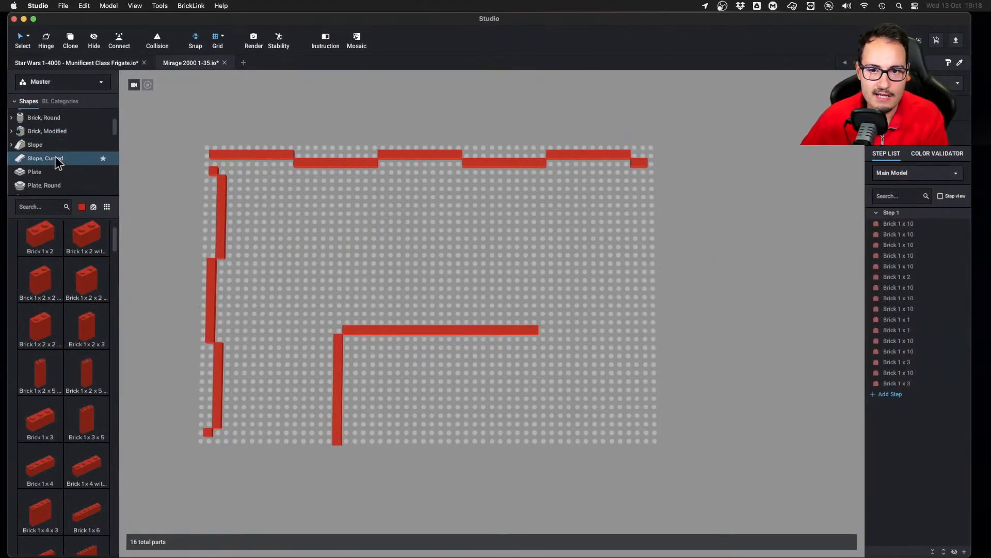
pyautogui.click(55, 157)
pyautogui.scroll(-5, 95, 385)
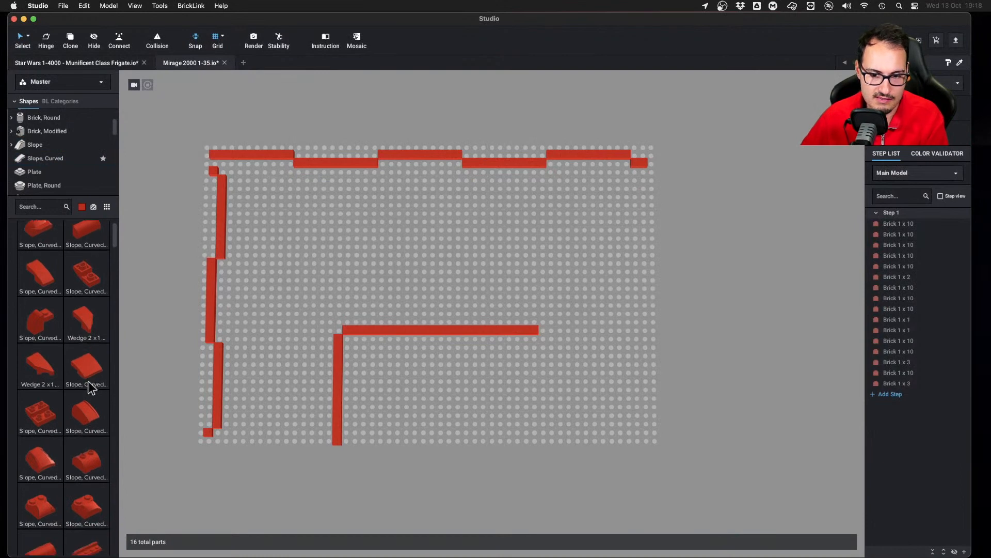
pyautogui.scroll(-8, 88, 380)
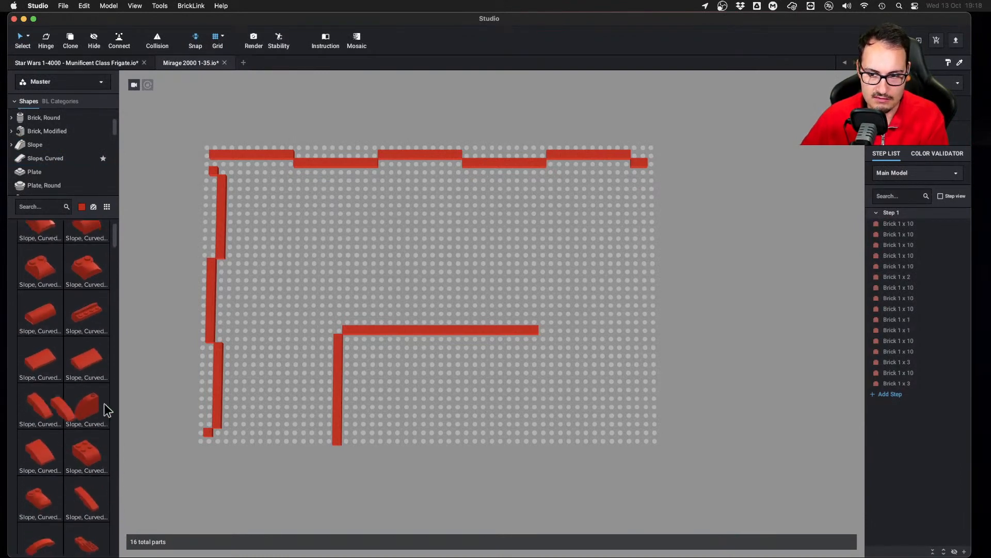
pyautogui.moveTo(108, 410); pyautogui.dragTo(372, 288)
pyautogui.scroll(6, 361, 292)
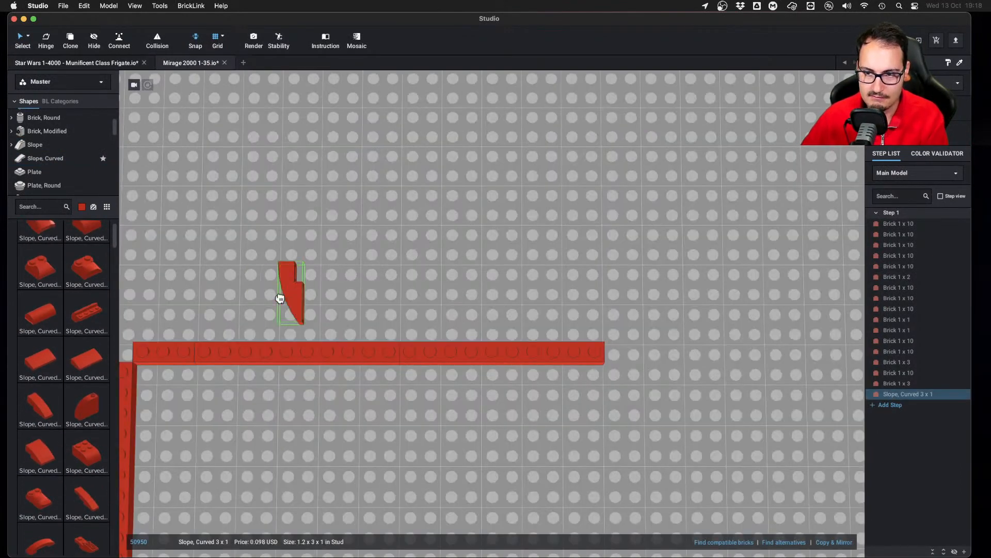
pyautogui.press('Left')
pyautogui.moveTo(281, 300); pyautogui.dragTo(360, 344)
pyautogui.click(429, 211)
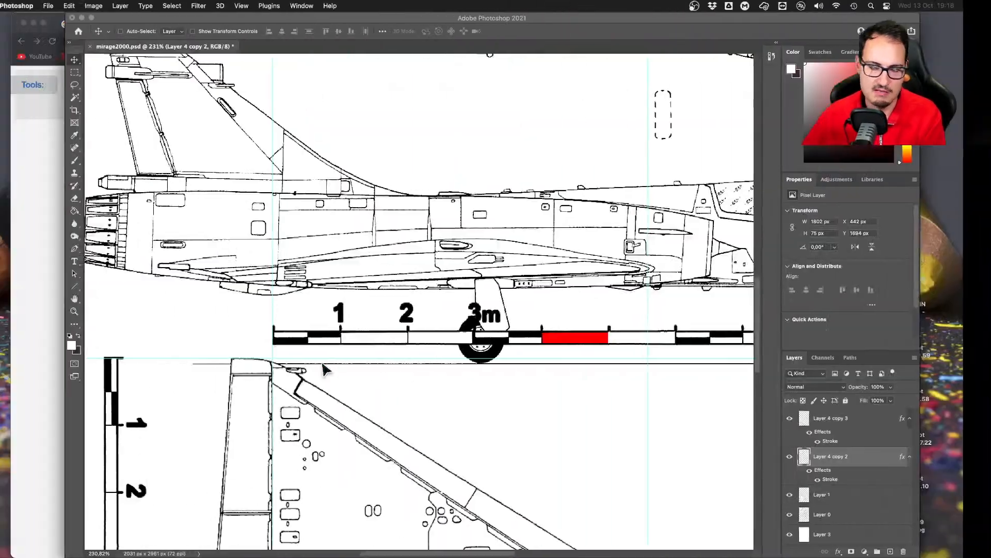
# Add a Wedge, Plate 3 x 3 Cut Corner beyond the curved slope's tip, rotated so its cut corner follows the wing's leading edge
pyautogui.scroll(-3, 361, 372)
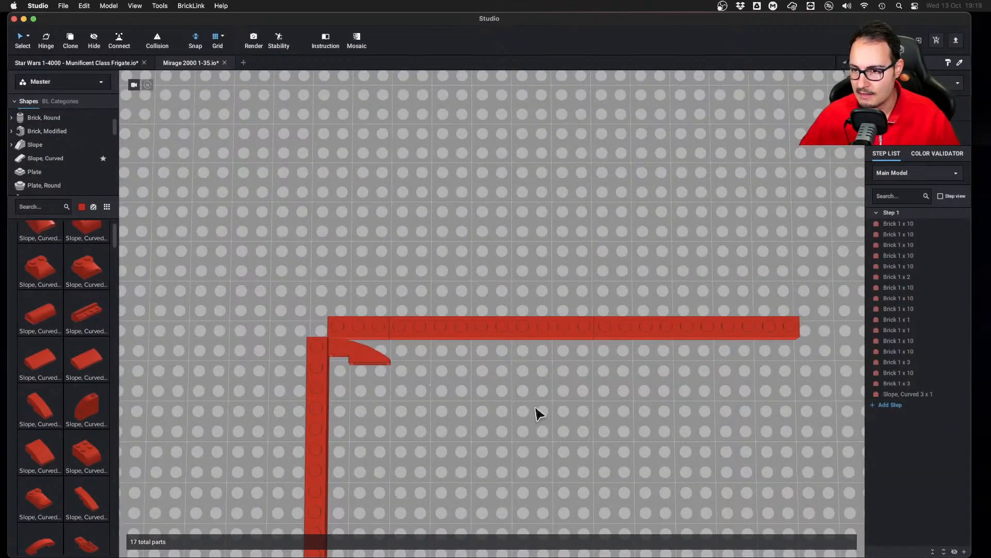
pyautogui.scroll(-5, 535, 412)
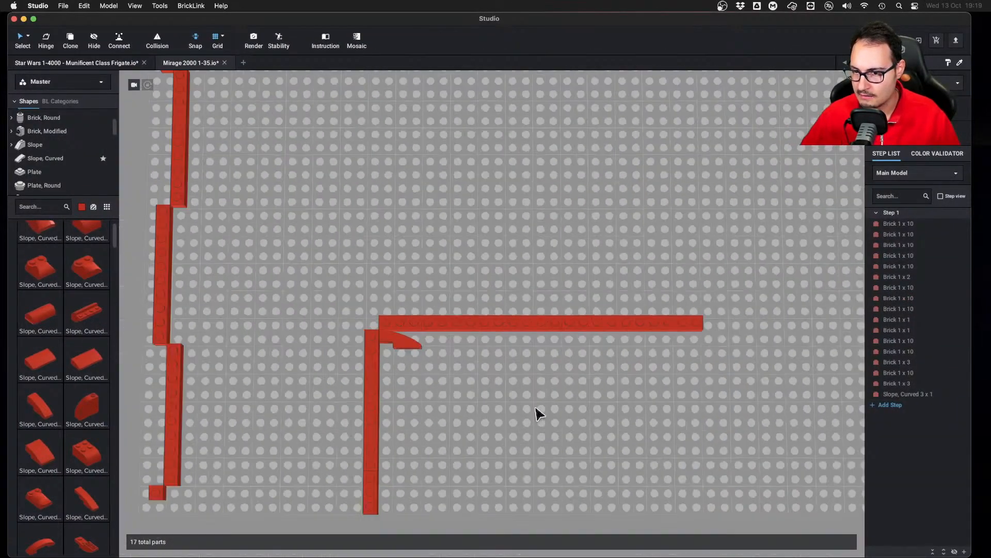
pyautogui.moveTo(509, 393); pyautogui.dragTo(499, 386, button='middle')
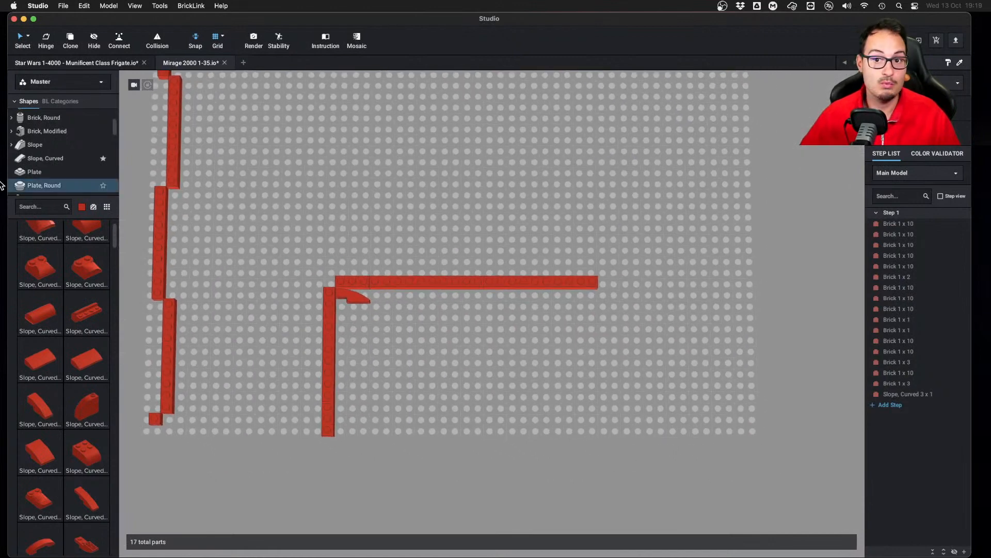
pyautogui.scroll(-1, 60, 158)
pyautogui.scroll(-1, 62, 165)
pyautogui.click(63, 168)
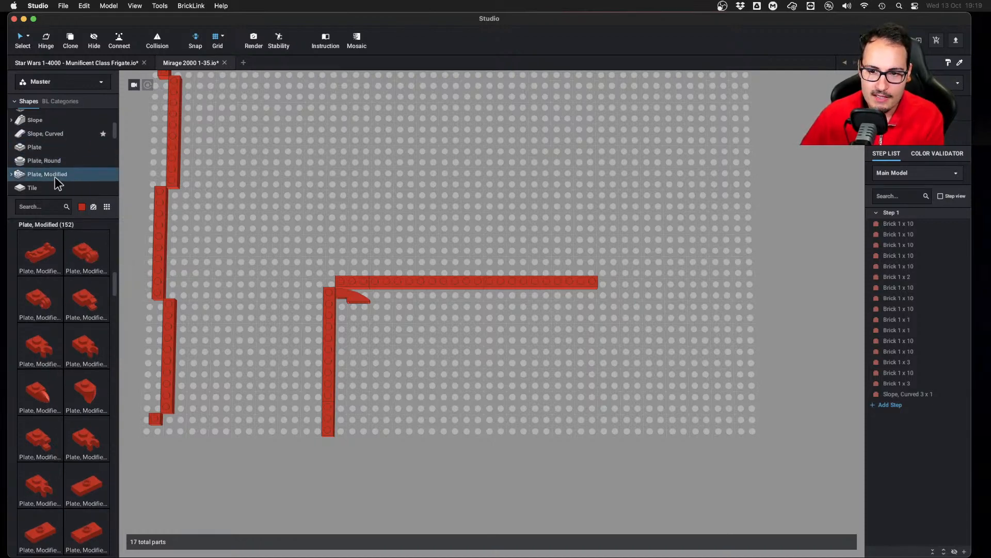
pyautogui.scroll(3, 56, 172)
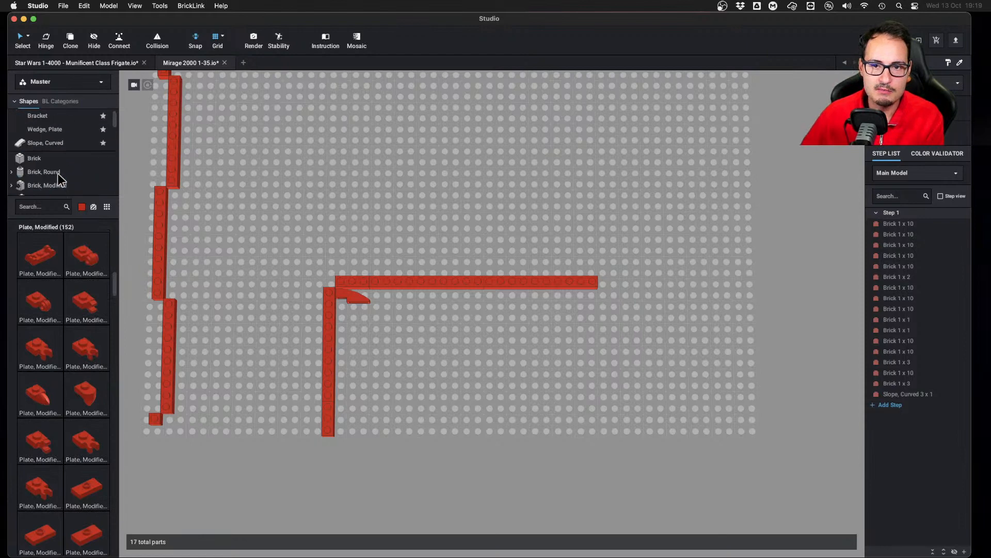
pyautogui.click(55, 129)
pyautogui.scroll(-3, 63, 264)
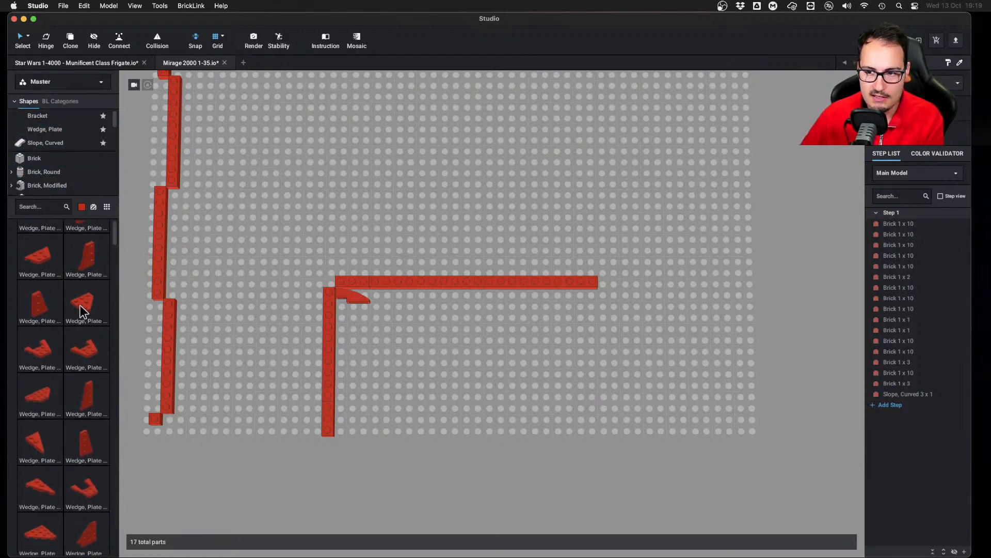
pyautogui.click(80, 306)
pyautogui.press('1')
pyautogui.press('0')
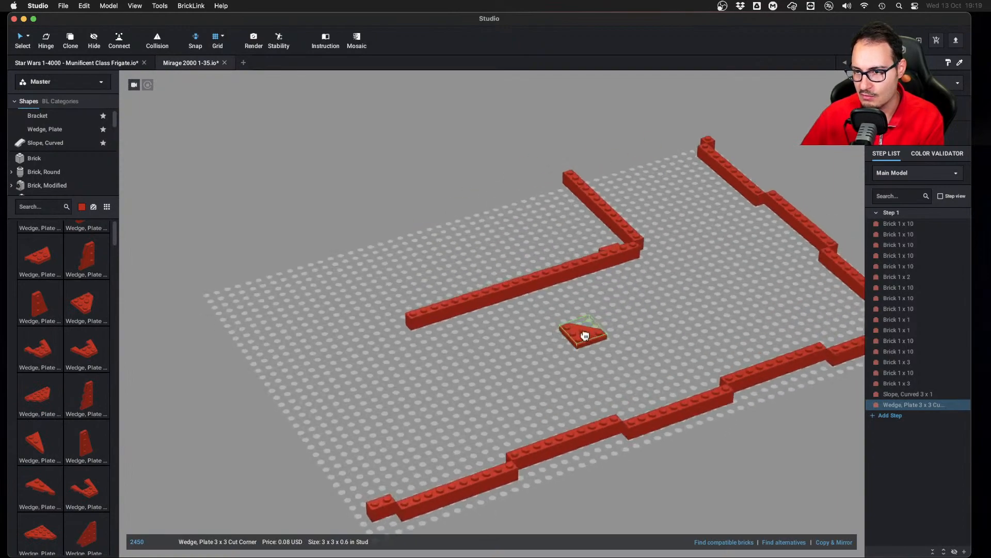
pyautogui.press('5')
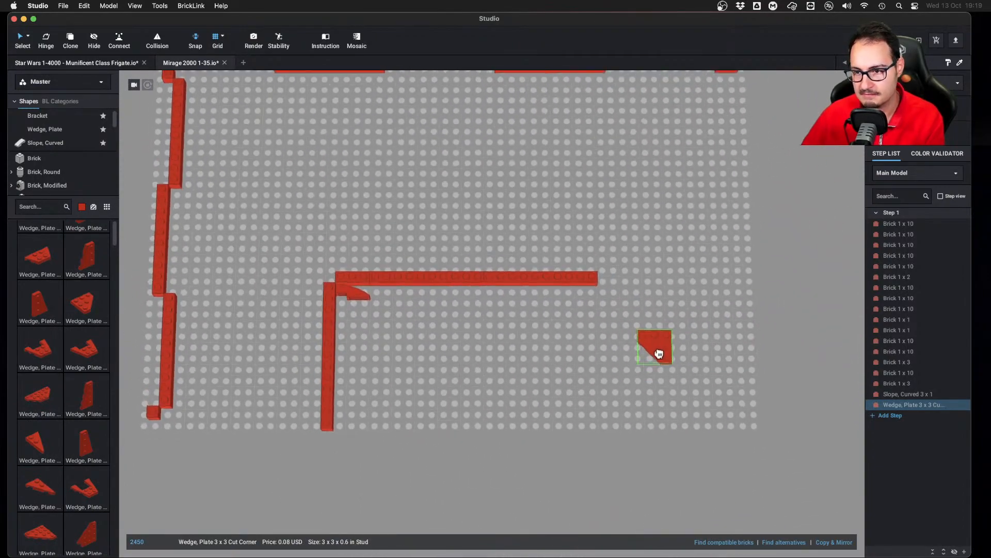
pyautogui.click(398, 330)
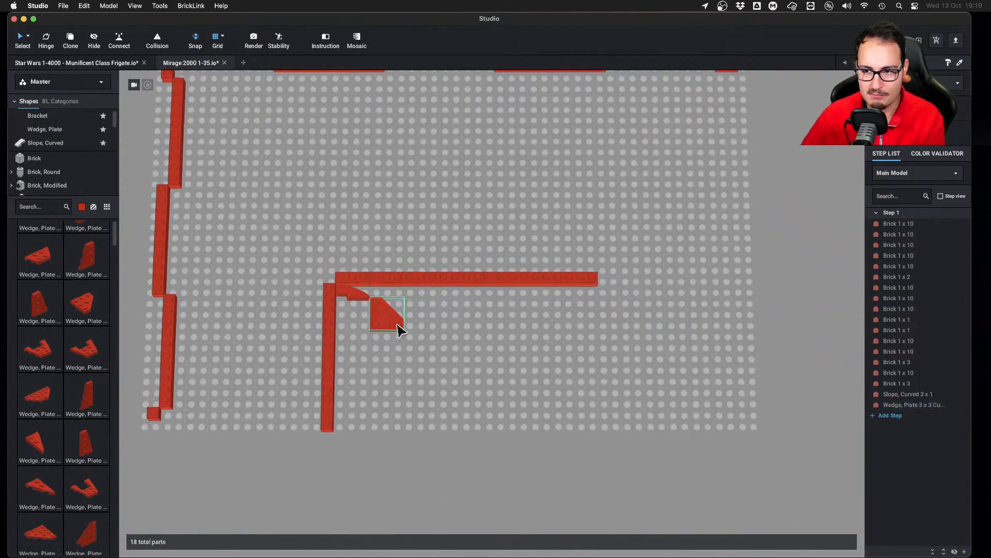
# Try a diagonal of four Wedge, Plate 3 x 3 Cut Corner pieces as the leading edge, and delete all four
pyautogui.keyDown('alt'); pyautogui.moveTo(398, 330); pyautogui.dragTo(501, 395); pyautogui.keyUp('alt')
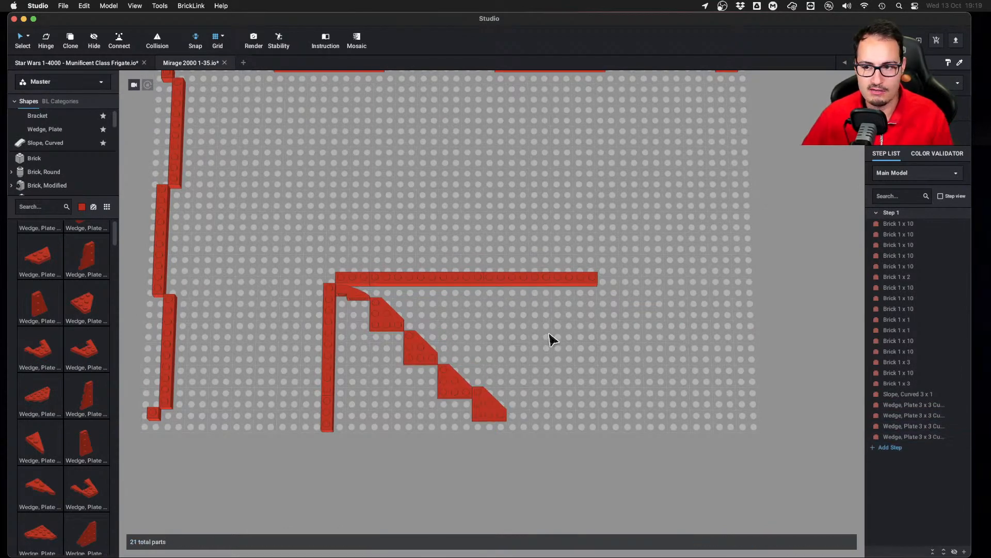
pyautogui.moveTo(549, 334); pyautogui.dragTo(388, 434)
pyautogui.press('Delete')
# Lay ten Wedge, Plate 2 x 2 Left pieces in a diagonal row from the curved slope's tip to the grid's near edge
pyautogui.scroll(2, 65, 292)
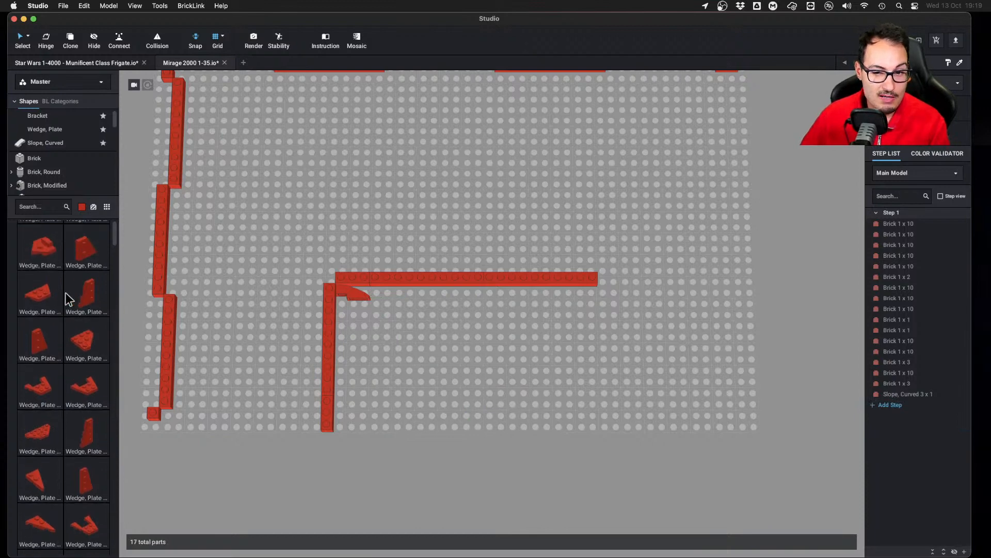
pyautogui.scroll(1, 65, 292)
pyautogui.moveTo(79, 236)
pyautogui.mouseDown()
pyautogui.moveTo(337, 321)
pyautogui.moveTo(406, 323)
pyautogui.moveTo(380, 307)
pyautogui.moveTo(427, 334)
pyautogui.moveTo(479, 343)
pyautogui.moveTo(452, 349)
pyautogui.moveTo(525, 367)
pyautogui.moveTo(500, 373)
pyautogui.mouseUp()
pyautogui.click(424, 335)
pyautogui.click(551, 354)
pyautogui.moveTo(568, 333); pyautogui.dragTo(437, 384)
pyautogui.press('super+c')
pyautogui.press('super+v')
pyautogui.click(557, 398)
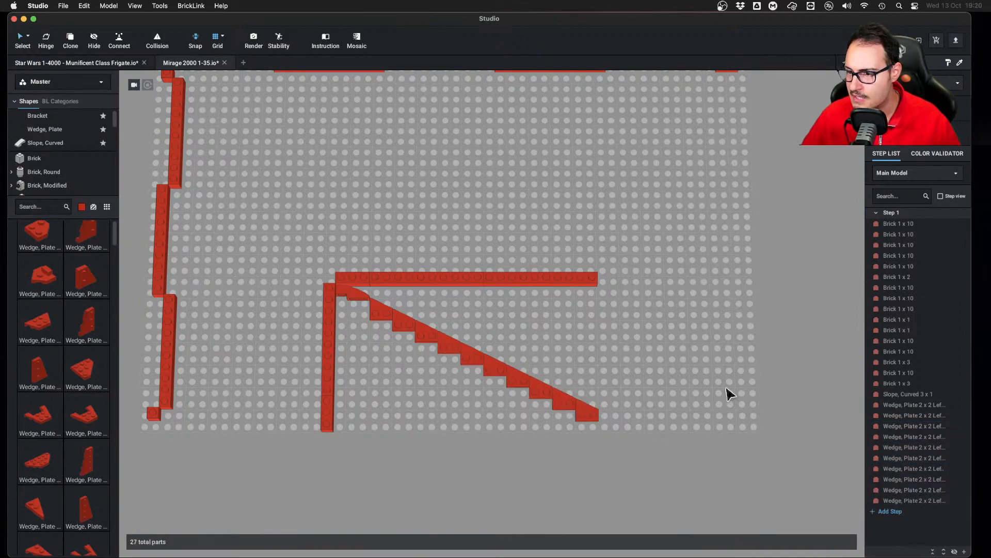
# Compare the 2 x 2 wedge-plate diagonal with the angle of the wing's leading edge on the Photoshop blueprint
pyautogui.keyDown('shift'); pyautogui.moveTo(728, 394); pyautogui.dragTo(687, 379, button='right'); pyautogui.keyUp('shift')
pyautogui.scroll(3, 671, 376)
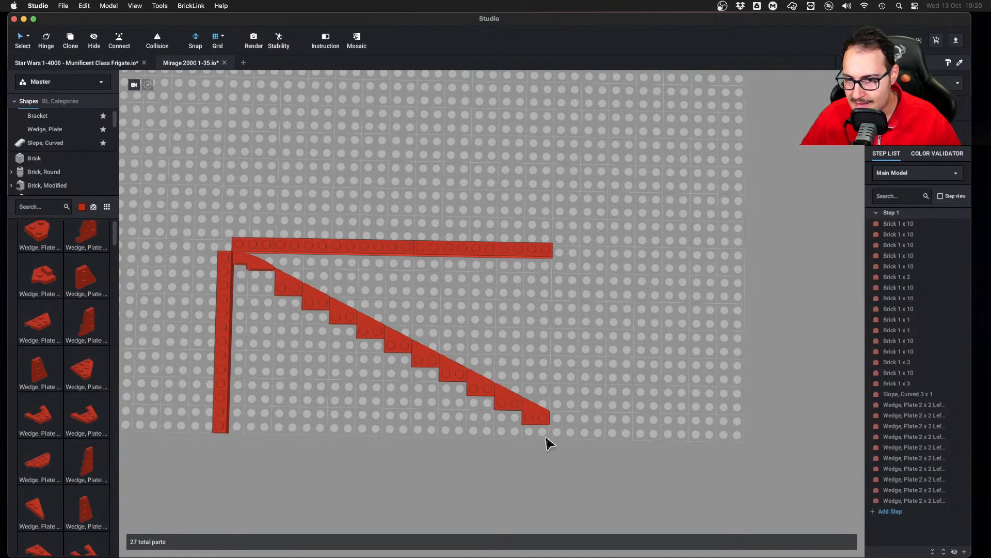
pyautogui.moveTo(587, 433); pyautogui.dragTo(586, 419, button='right')
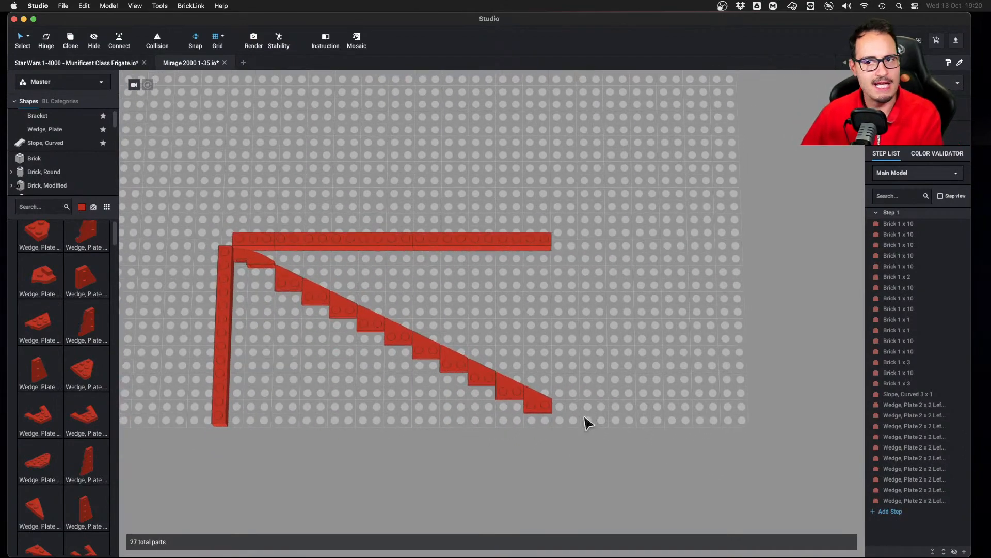
pyautogui.hotkey('ctrl', 'Left')
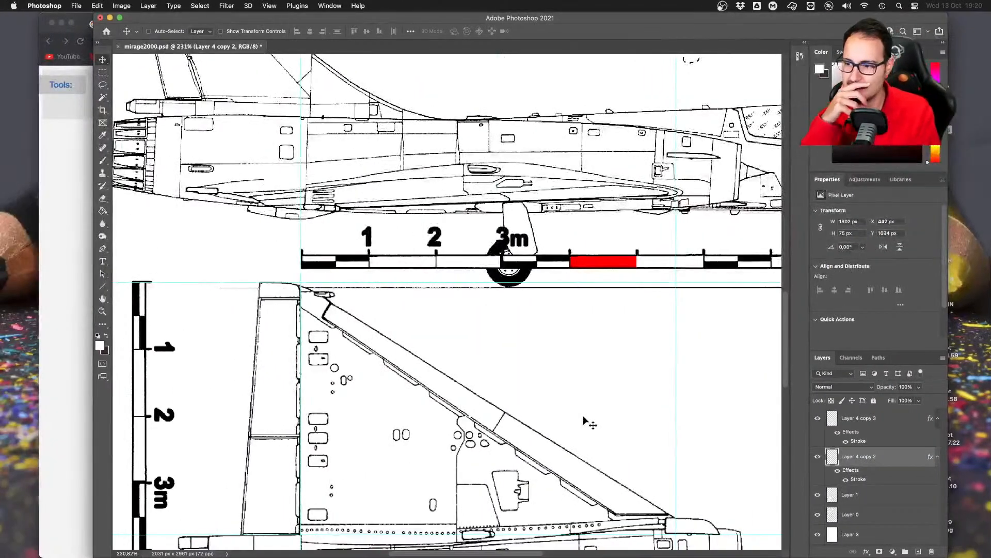
pyautogui.hotkey('ctrl', 'Right')
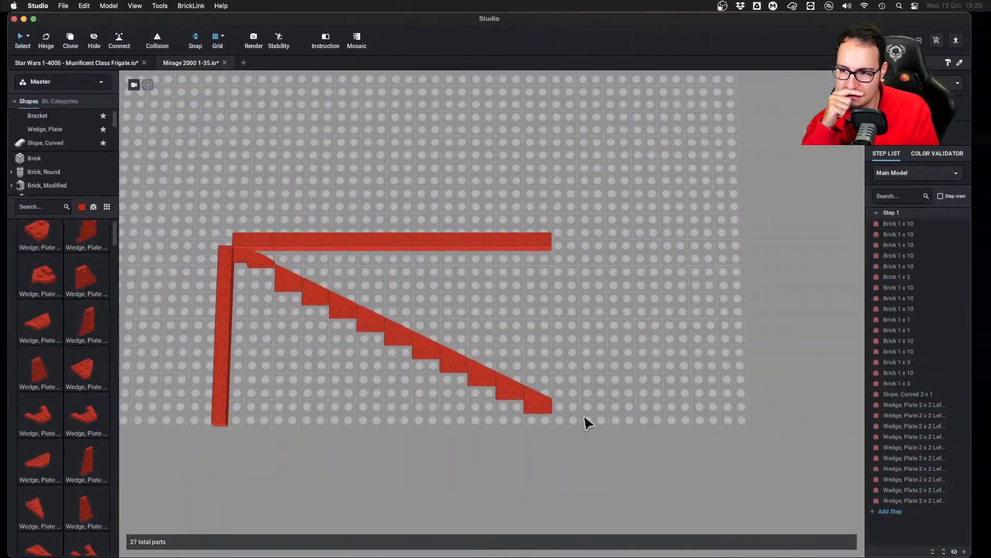
pyautogui.hotkey('ctrl', 'Left')
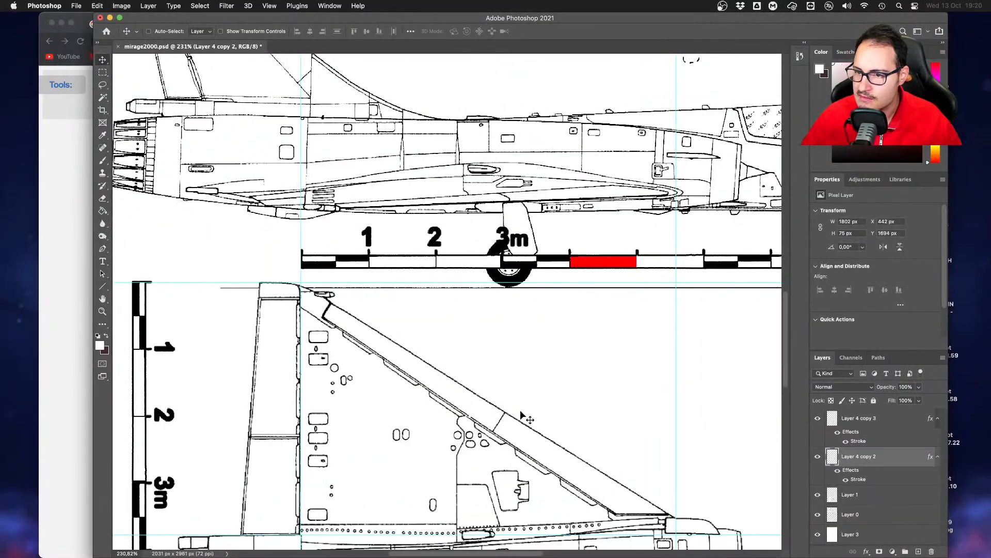
pyautogui.rightClick(560, 403)
pyautogui.click(547, 362)
pyautogui.rightClick(549, 381)
pyautogui.click(516, 335)
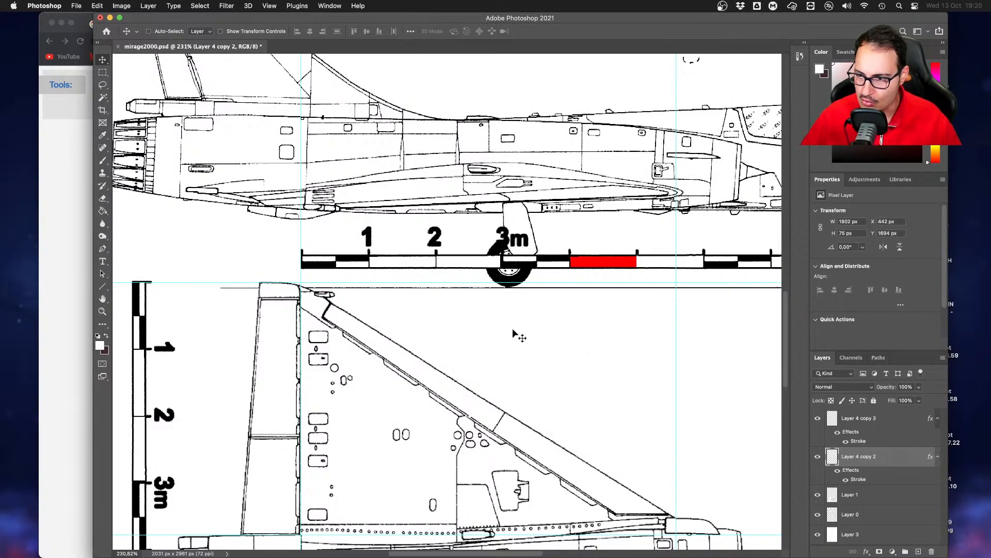
pyautogui.scroll(-4, 525, 361)
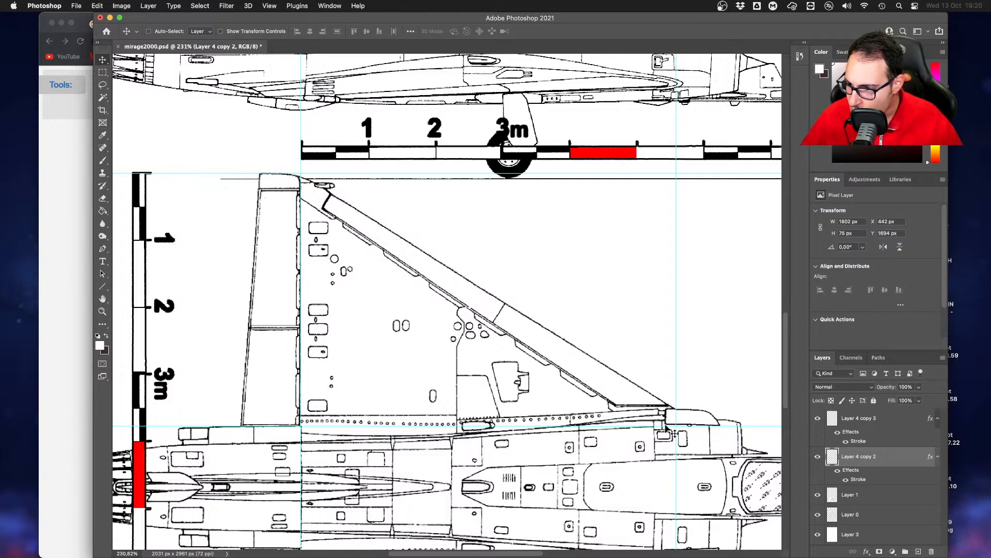
# Try moving the blueprint's horizontal guide to the root end of the leading edge, undo it and return to Studio
pyautogui.moveTo(666, 425); pyautogui.dragTo(672, 407)
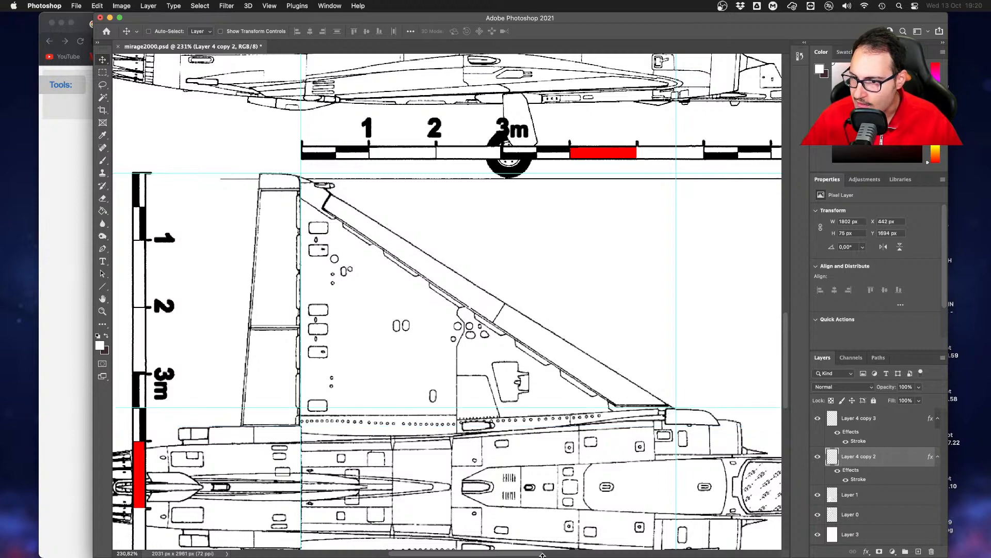
pyautogui.press('super+z')
pyautogui.press('super+Tab')
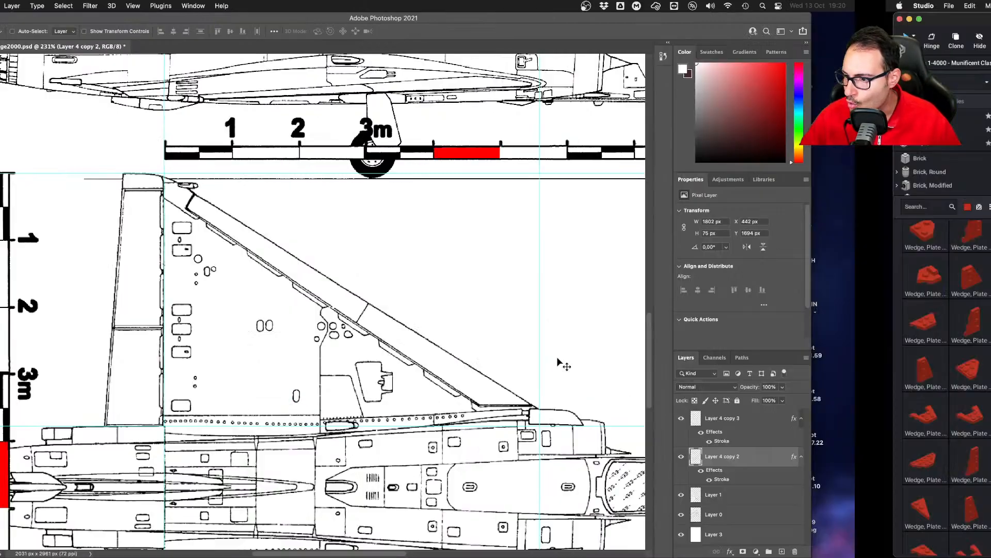
pyautogui.moveTo(558, 365); pyautogui.dragTo(581, 373, button='right')
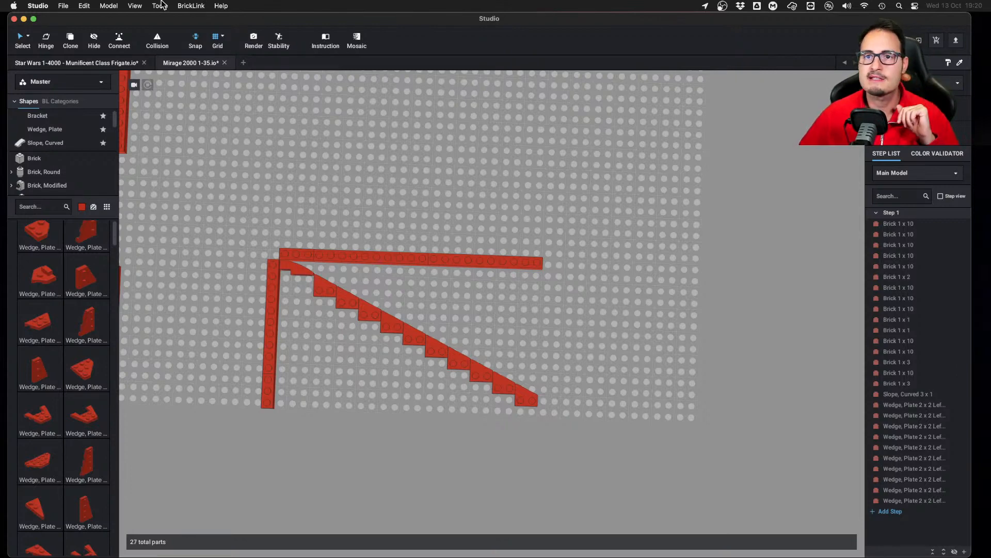
# Search the model files for "eurof" and open Eurofighter Typhoon 1-34.io
pyautogui.click(63, 6)
pyautogui.moveTo(72, 44)
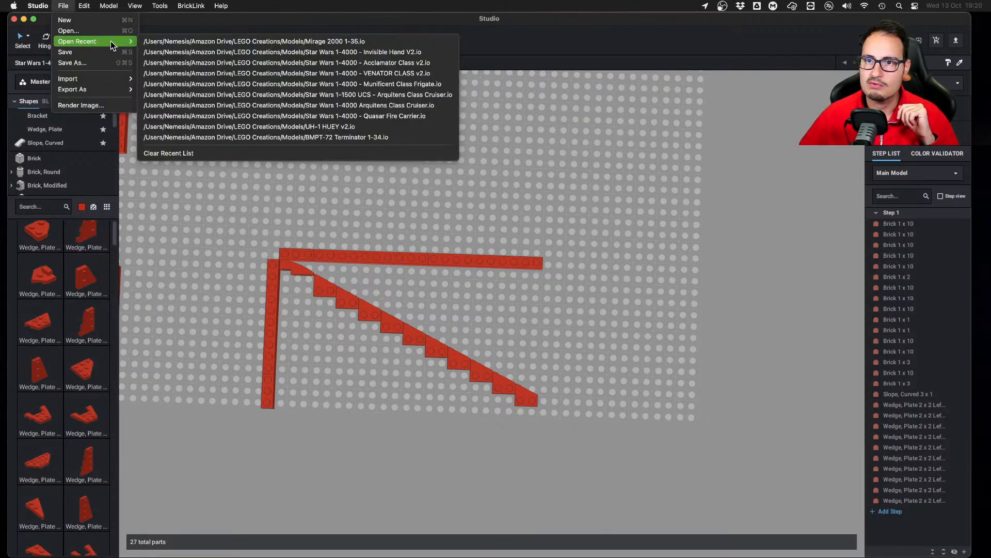
pyautogui.press('Escape')
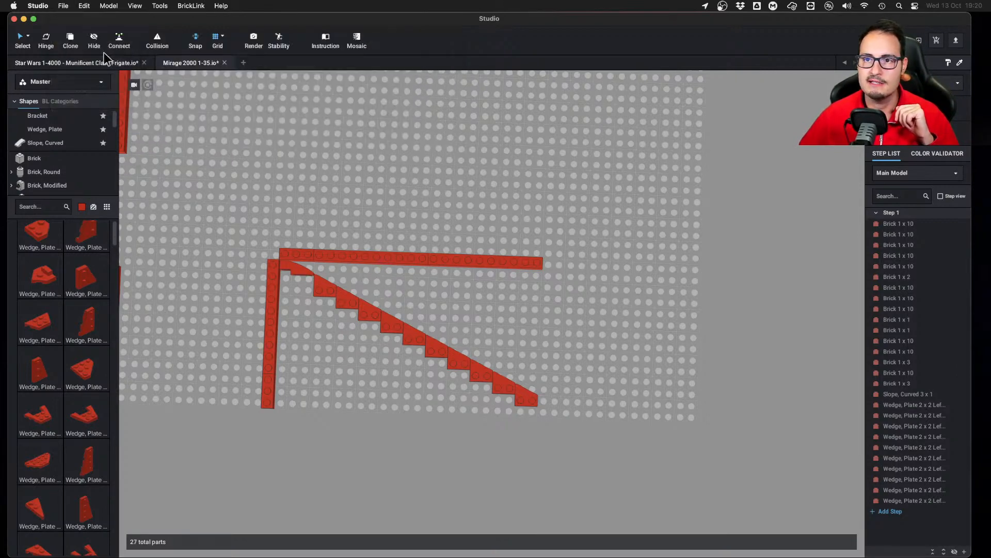
pyautogui.press('super+o')
pyautogui.click(730, 87)
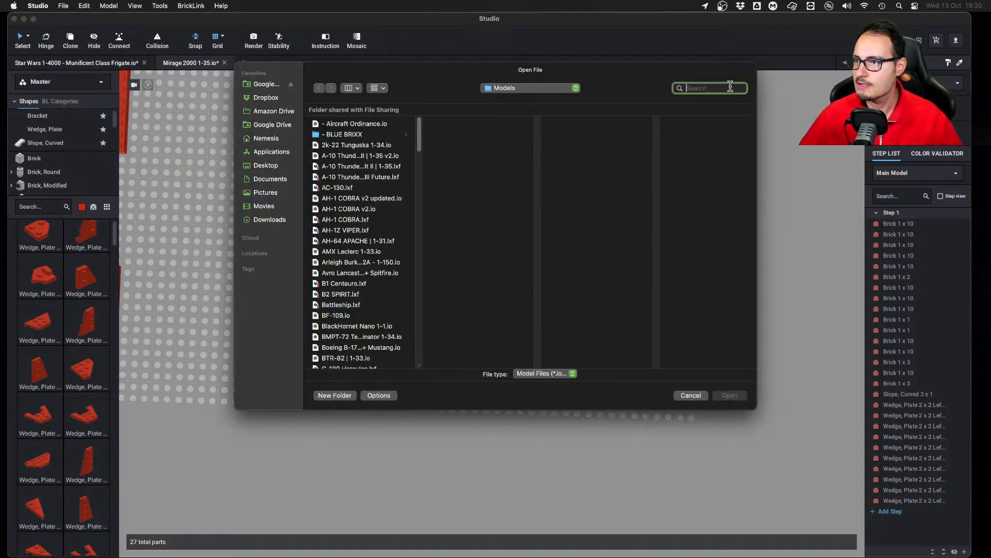
pyautogui.write('euro')
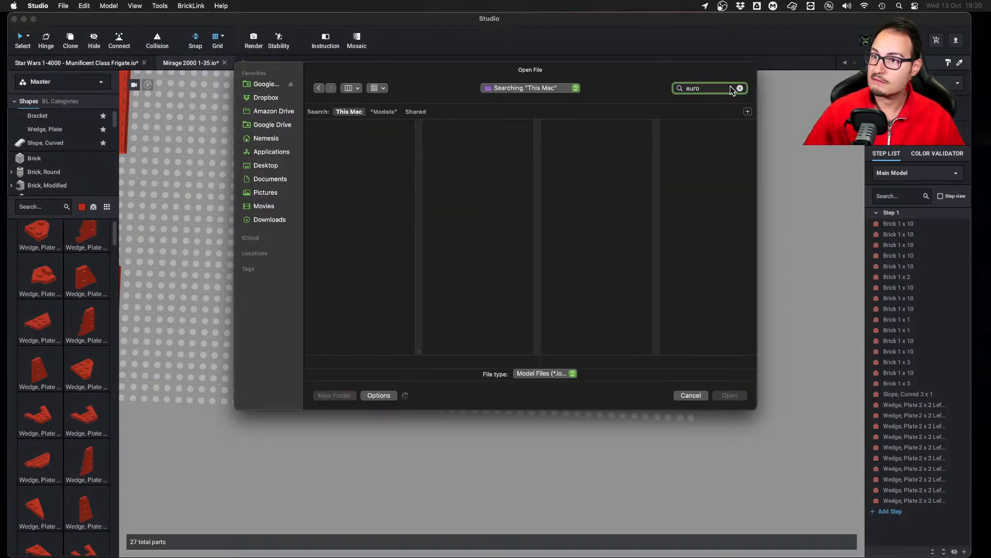
pyautogui.write('f')
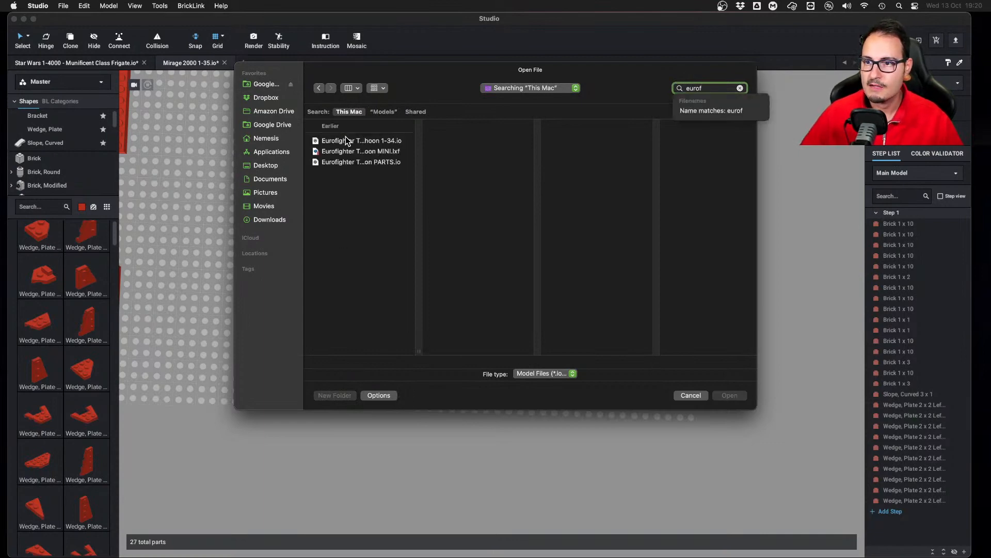
pyautogui.click(359, 144)
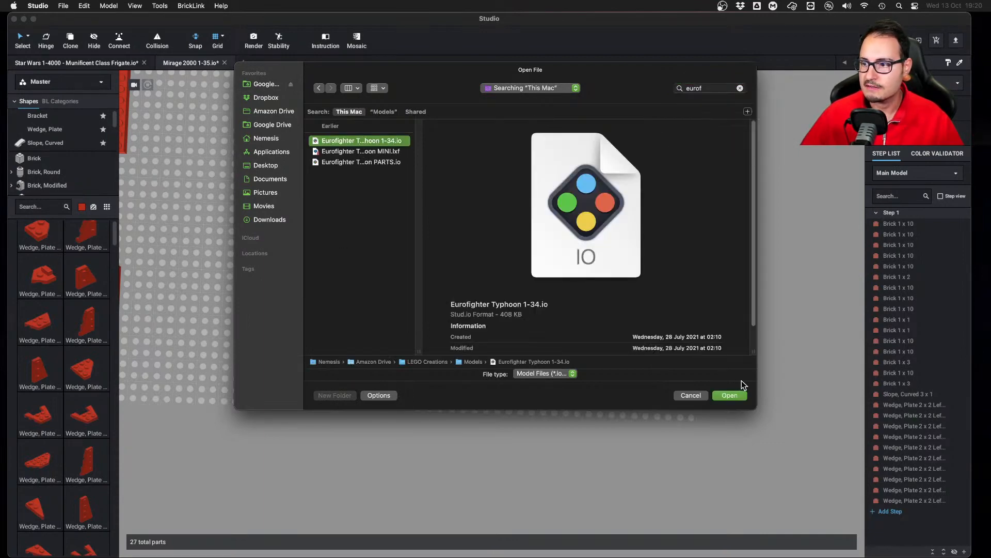
pyautogui.click(728, 395)
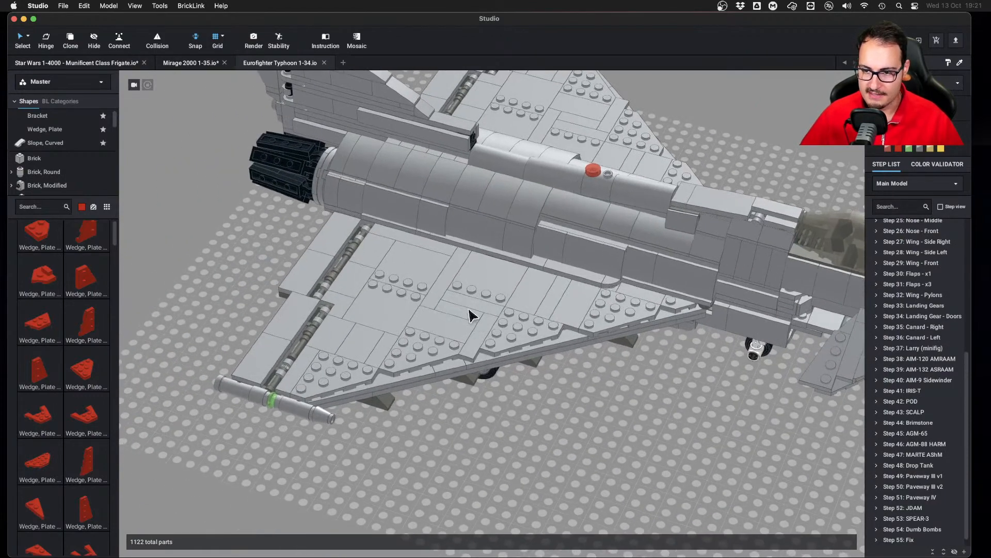
# Hide seven of the upper parts on the Eurofighter's wing alongside the angled leading-edge strip
pyautogui.press('h')
pyautogui.click(353, 366)
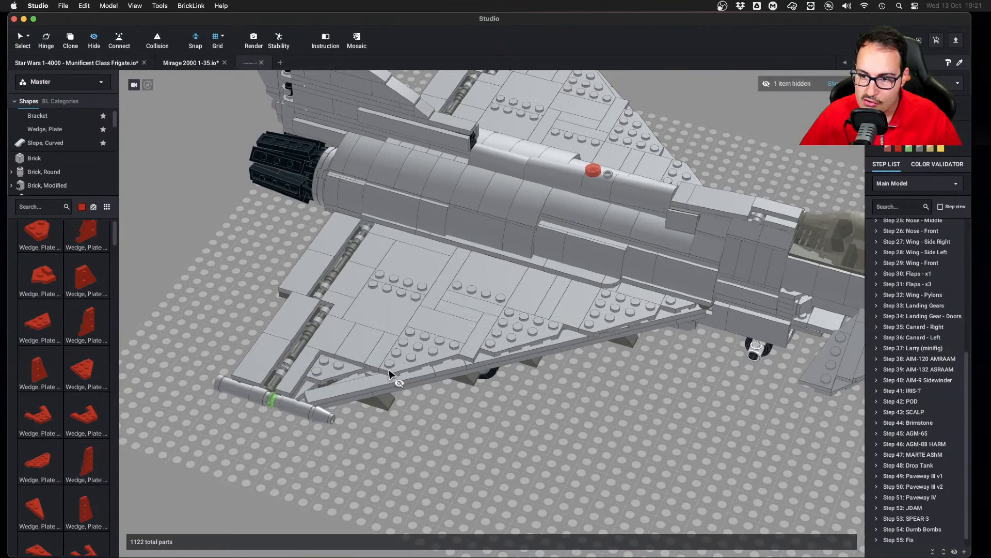
pyautogui.click(445, 363)
pyautogui.click(502, 339)
pyautogui.click(485, 336)
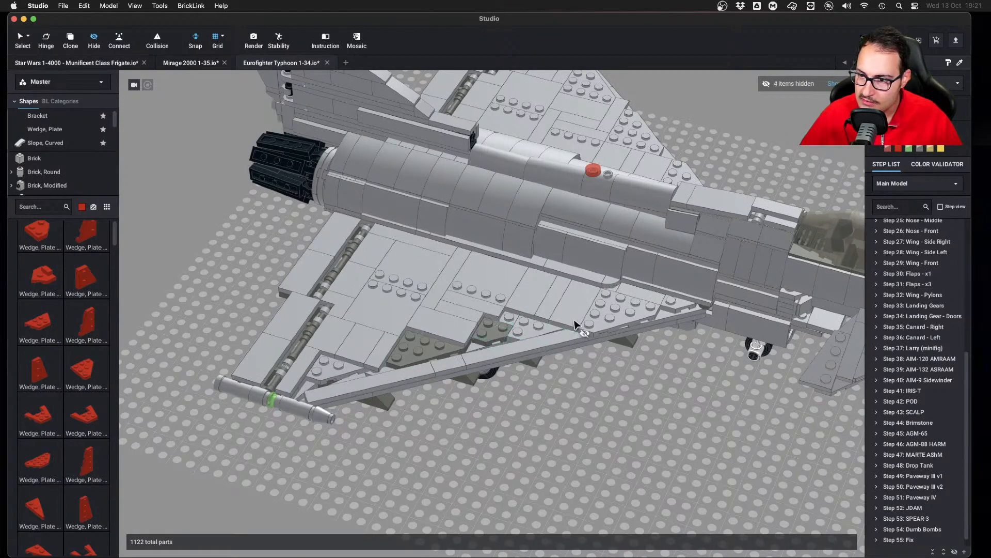
pyautogui.click(581, 323)
pyautogui.click(664, 312)
pyautogui.click(667, 310)
pyautogui.scroll(5, 666, 312)
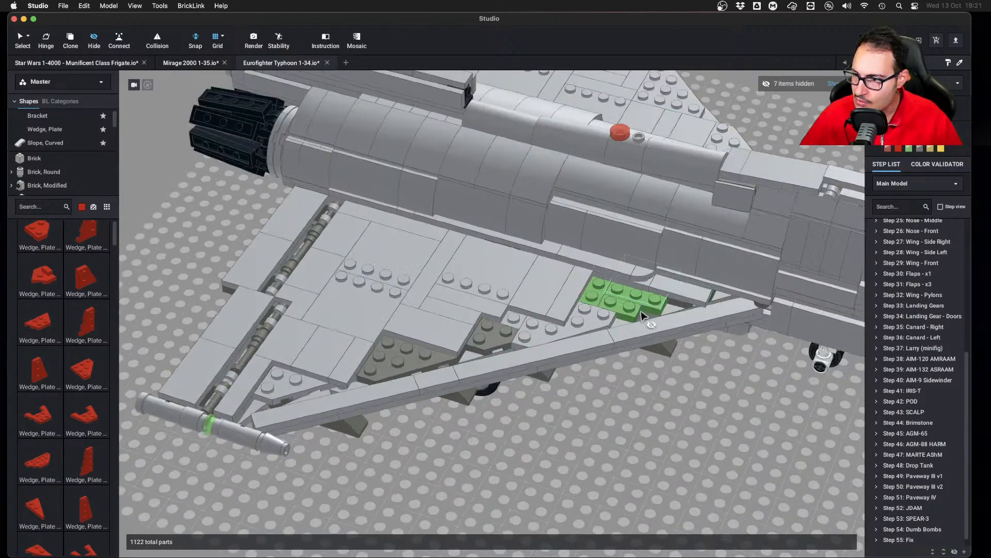
pyautogui.scroll(-2, 687, 362)
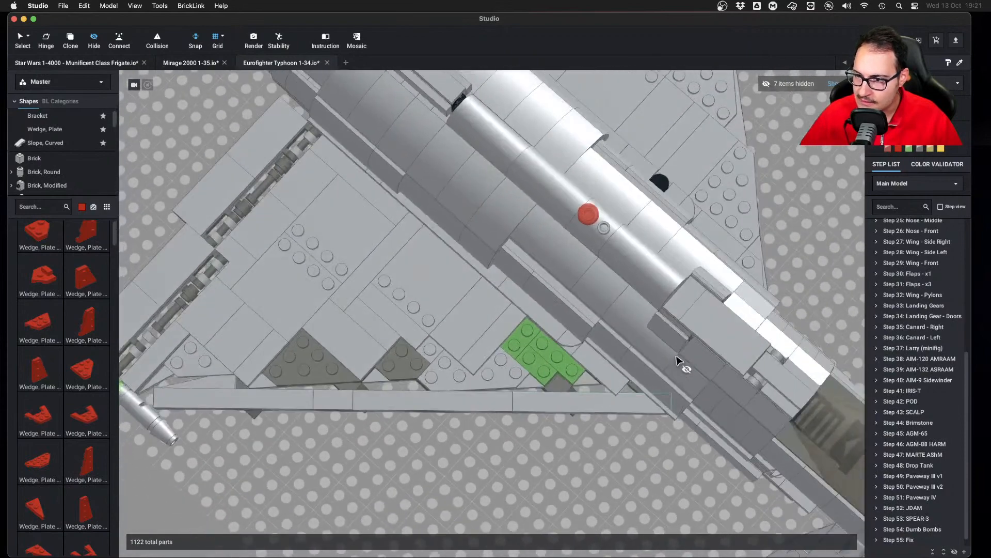
# Hide the fuselage panels around the inner end of the leading-edge strip to expose its attachment point
pyautogui.scroll(8, 681, 362)
pyautogui.click(618, 204)
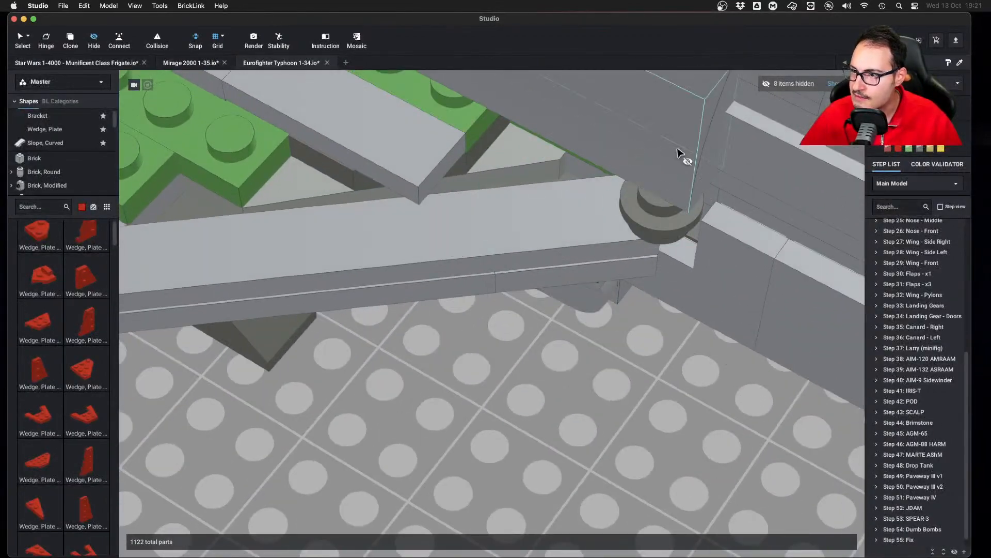
pyautogui.click(686, 159)
pyautogui.click(686, 188)
pyautogui.click(715, 258)
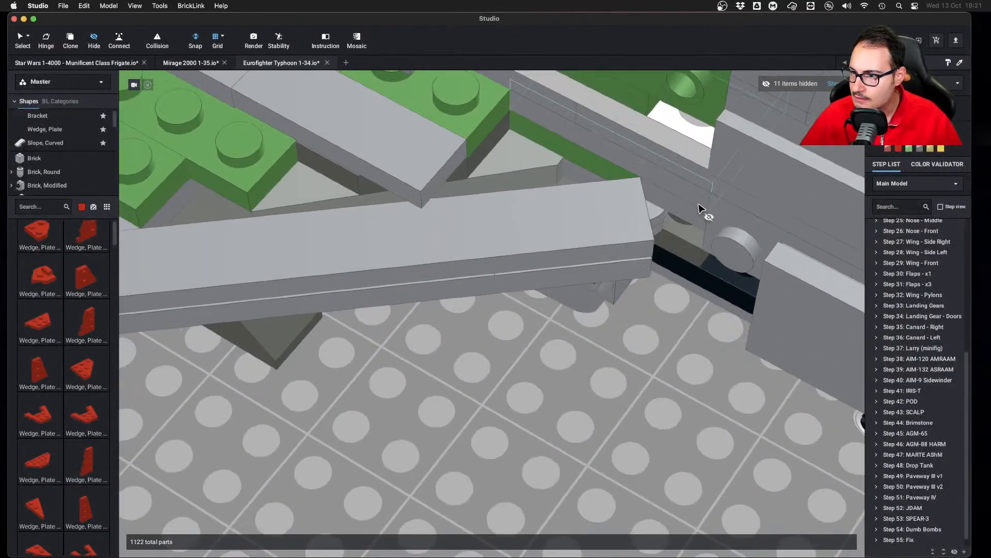
pyautogui.click(699, 210)
pyautogui.click(688, 199)
pyautogui.click(664, 166)
pyautogui.click(641, 167)
# Hide the remaining parts at the wing root behind the leading-edge strip and inspect its hinged connection
pyautogui.moveTo(640, 166); pyautogui.dragTo(506, 193, button='right')
pyautogui.click(387, 233)
pyautogui.click(421, 183)
pyautogui.click(404, 193)
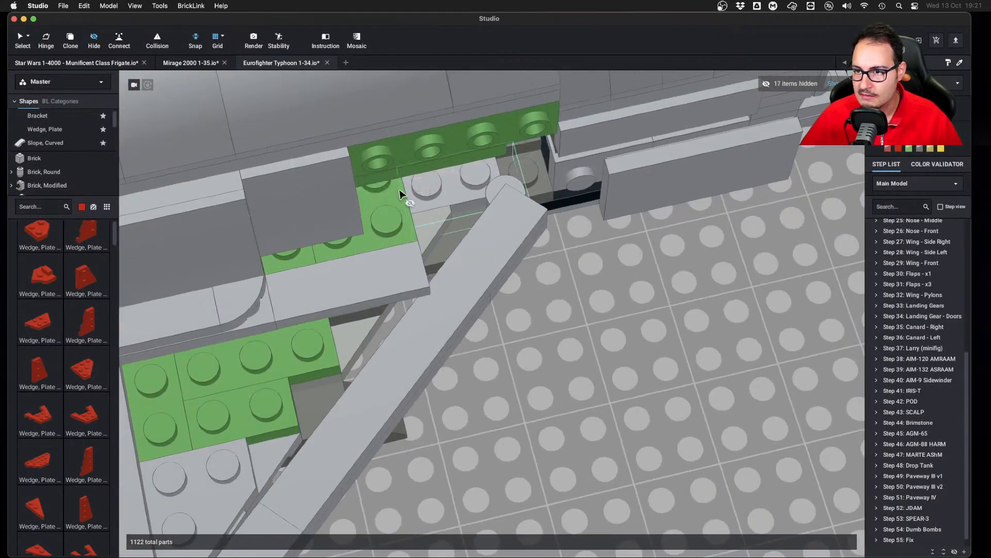
pyautogui.click(393, 246)
pyautogui.press('Escape')
pyautogui.moveTo(418, 226); pyautogui.dragTo(376, 244, button='right')
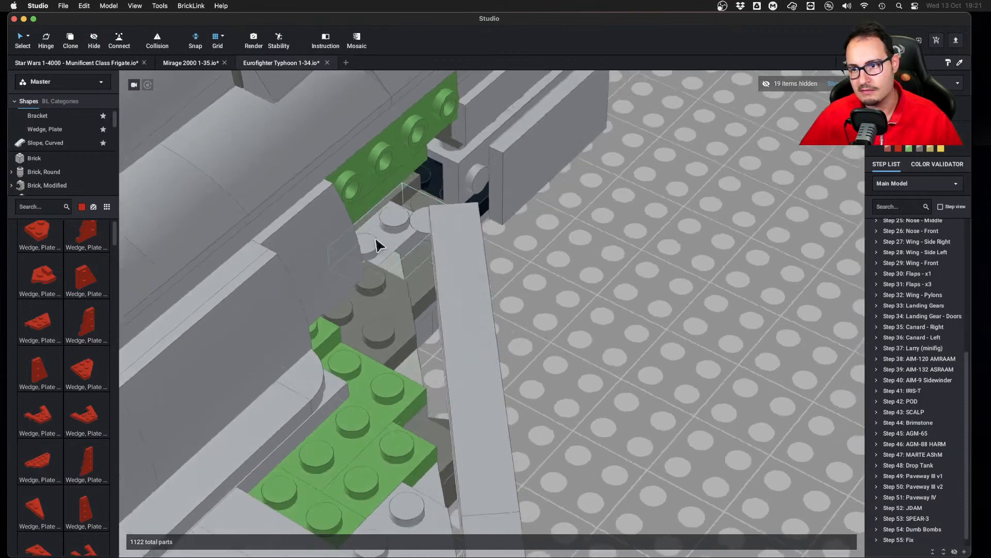
# Hide the innermost Tile 1 x 8 on top of the leading-edge strip to inspect the plates beneath it
pyautogui.click(463, 258)
pyautogui.press('h')
pyautogui.moveTo(459, 268); pyautogui.dragTo(460, 267, button='right')
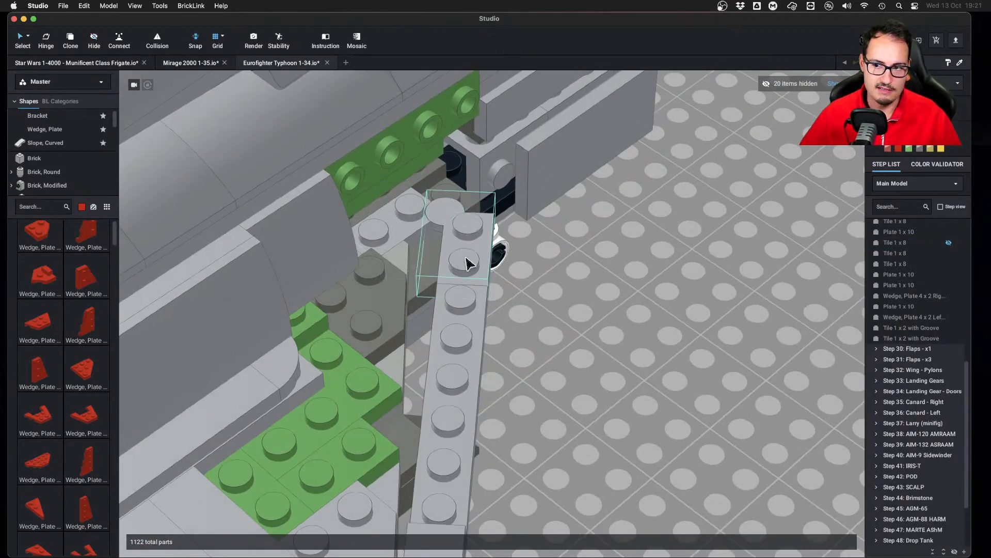
# Hide the wedge plate and surrounding parts near the wingtip to expose the outer end of the leading-edge strip
pyautogui.moveTo(465, 261); pyautogui.dragTo(735, 348, button='right')
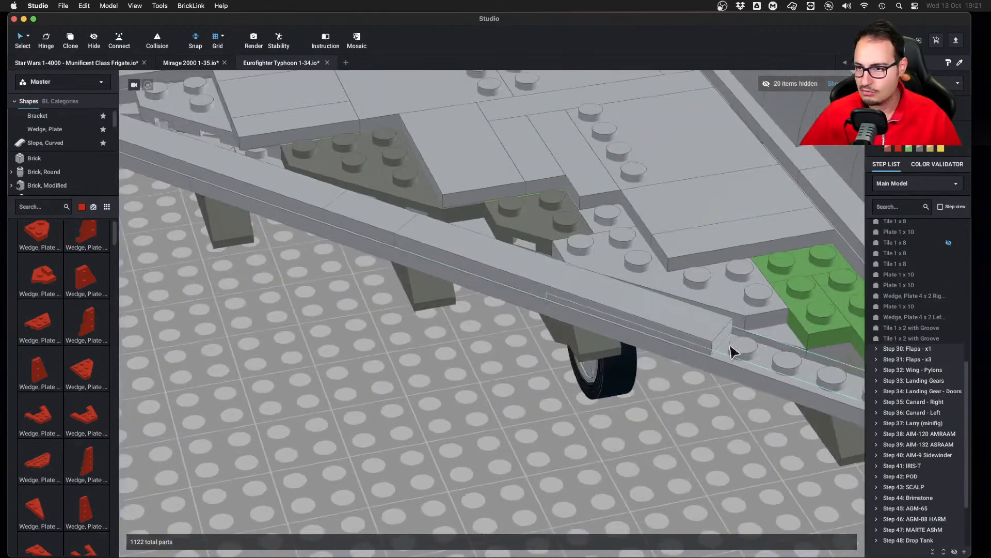
pyautogui.moveTo(308, 215); pyautogui.dragTo(599, 318, button='right')
pyautogui.click(605, 344)
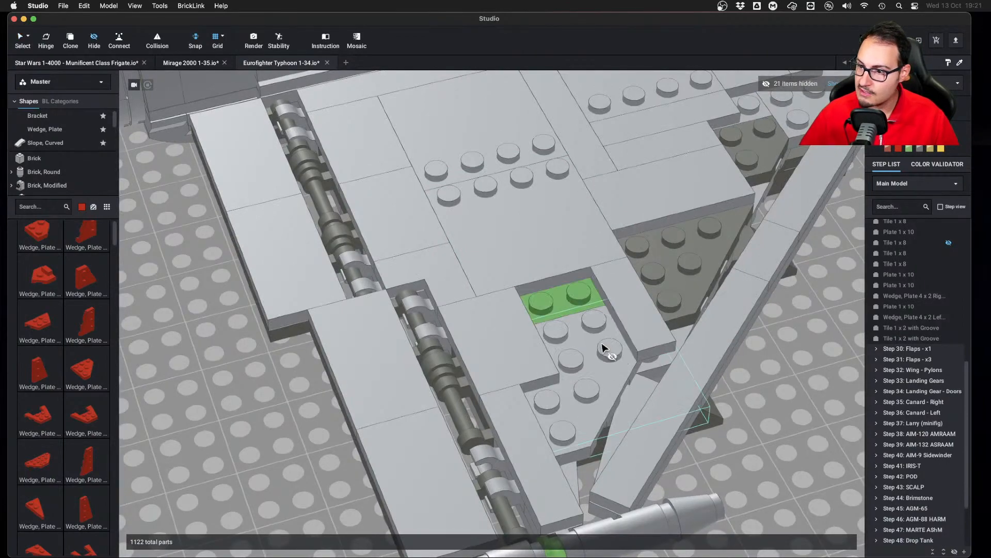
pyautogui.click(599, 357)
pyautogui.click(589, 365)
pyautogui.click(640, 337)
pyautogui.click(642, 343)
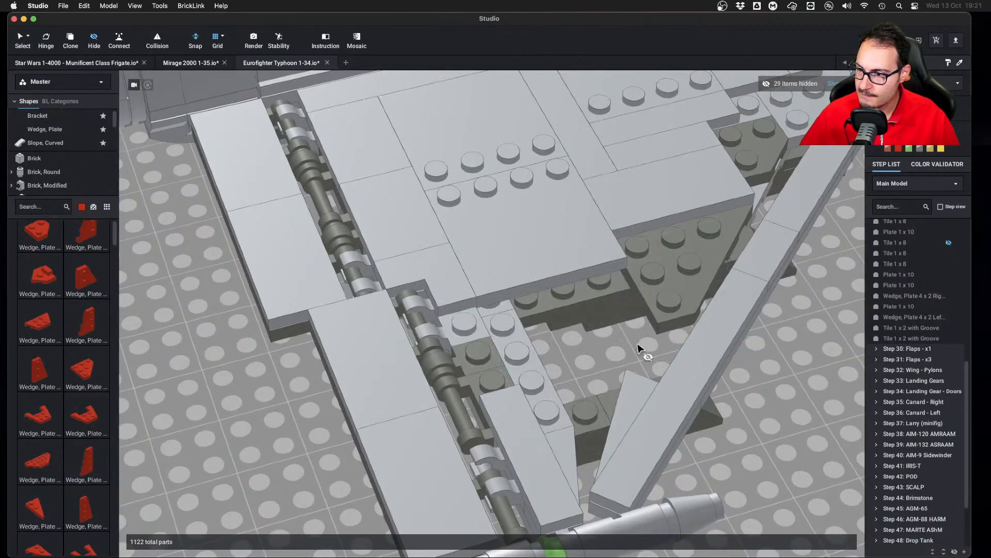
pyautogui.press('Escape')
# Examine the exposed leading-edge strip from above, unhide all parts and view the whole Eurofighter
pyautogui.moveTo(641, 343); pyautogui.dragTo(600, 330, button='right')
pyautogui.scroll(-3, 591, 311)
pyautogui.moveTo(599, 330); pyautogui.dragTo(567, 223, button='middle')
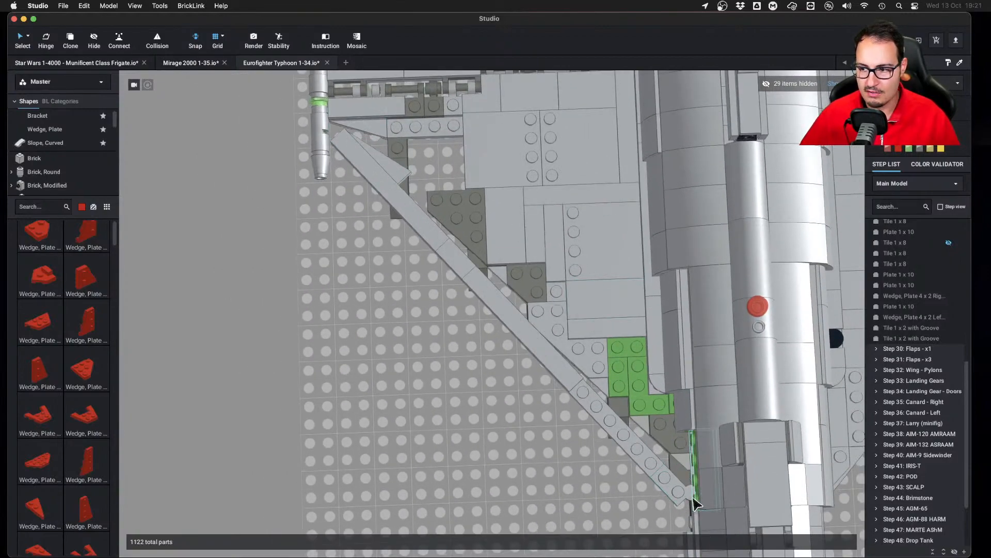
pyautogui.click(832, 83)
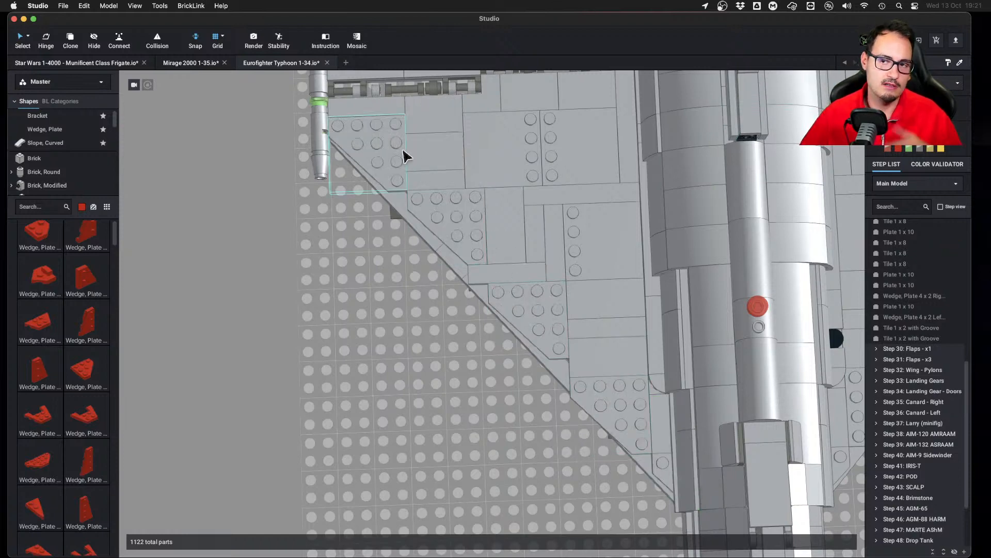
pyautogui.scroll(-6, 455, 289)
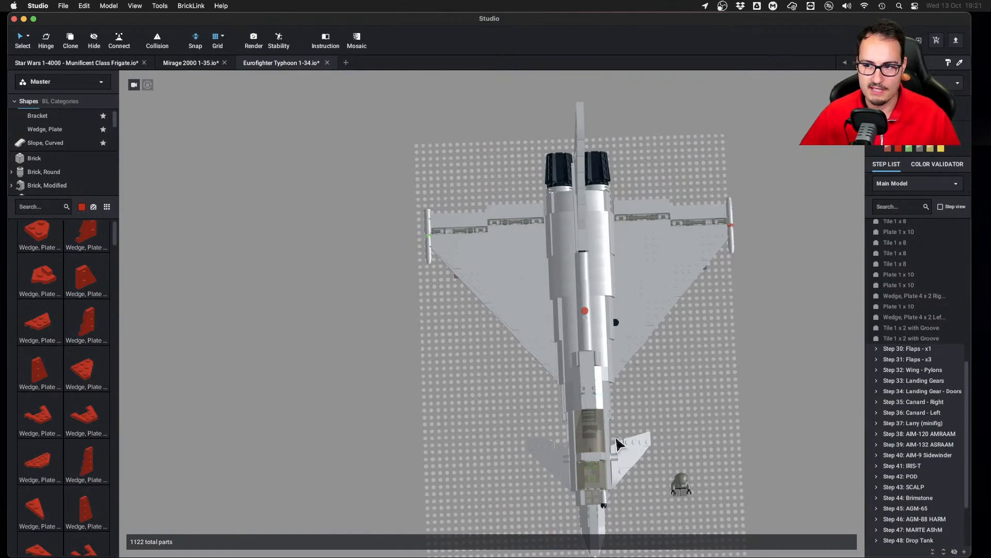
# Close the Eurofighter Typhoon 1-34 model without saving its changes
pyautogui.scroll(2, 616, 439)
pyautogui.moveTo(365, 256); pyautogui.dragTo(406, 248, button='right')
pyautogui.click(328, 63)
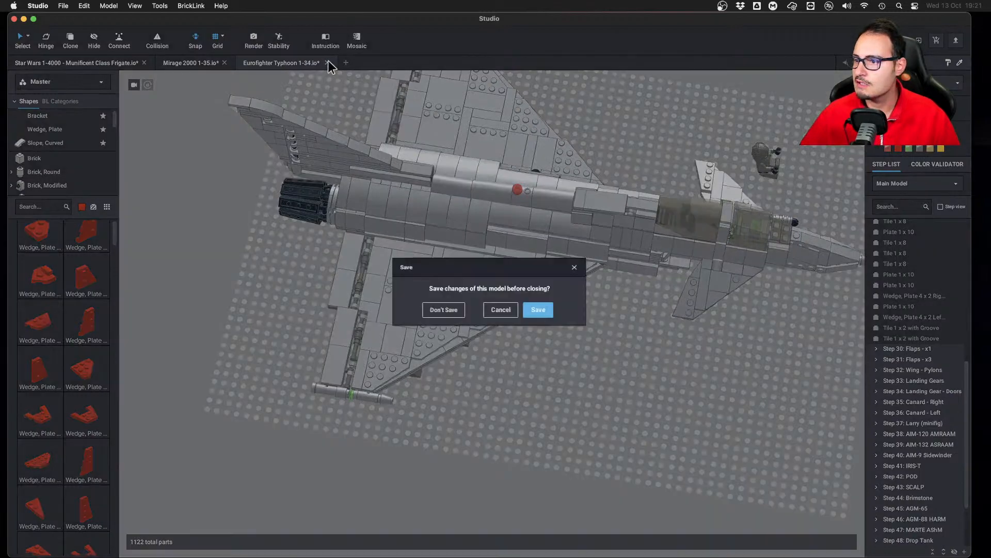
pyautogui.click(444, 310)
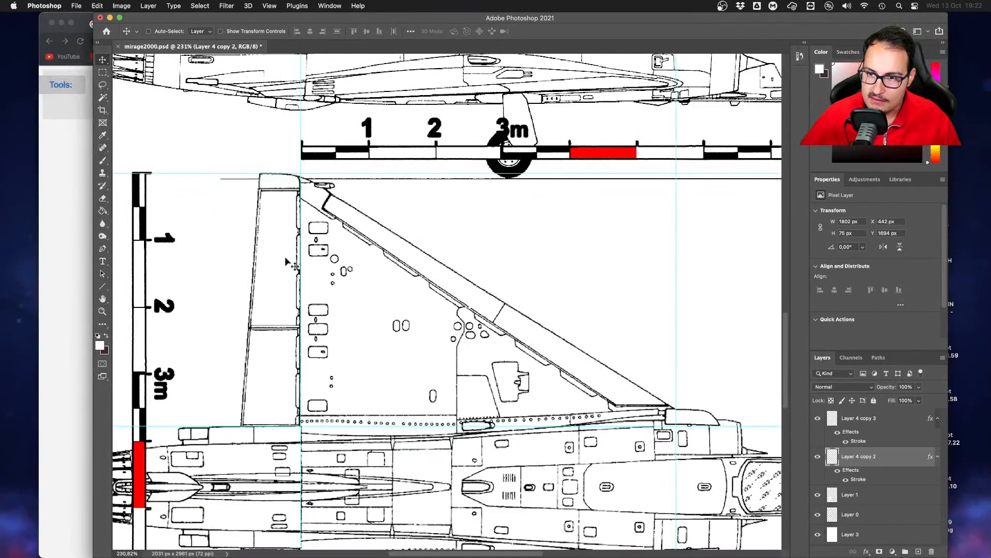
# In the Photoshop blueprint, move the vertical guide to the wing's trailing edge at the root and align the horizontal scale bar's start with it
pyautogui.keyDown('alt'); pyautogui.scroll(-5, 676, 345); pyautogui.keyUp('alt')
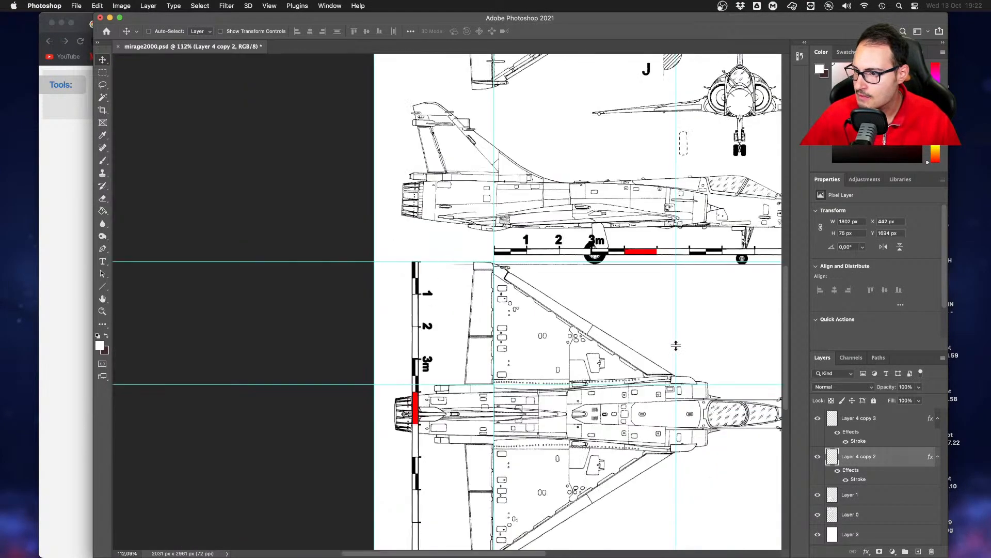
pyautogui.keyDown('alt'); pyautogui.scroll(5, 676, 345); pyautogui.keyUp('alt')
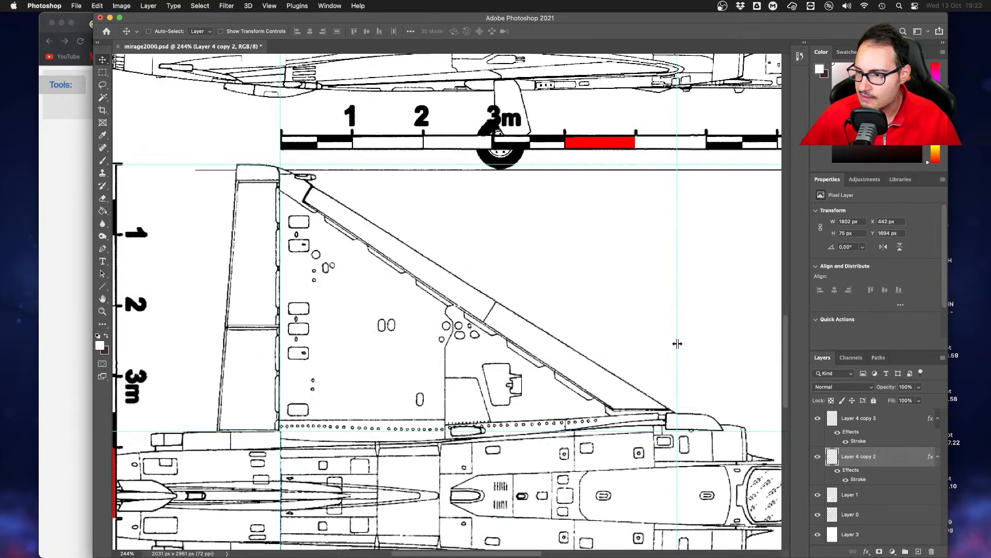
pyautogui.moveTo(677, 344); pyautogui.dragTo(217, 353)
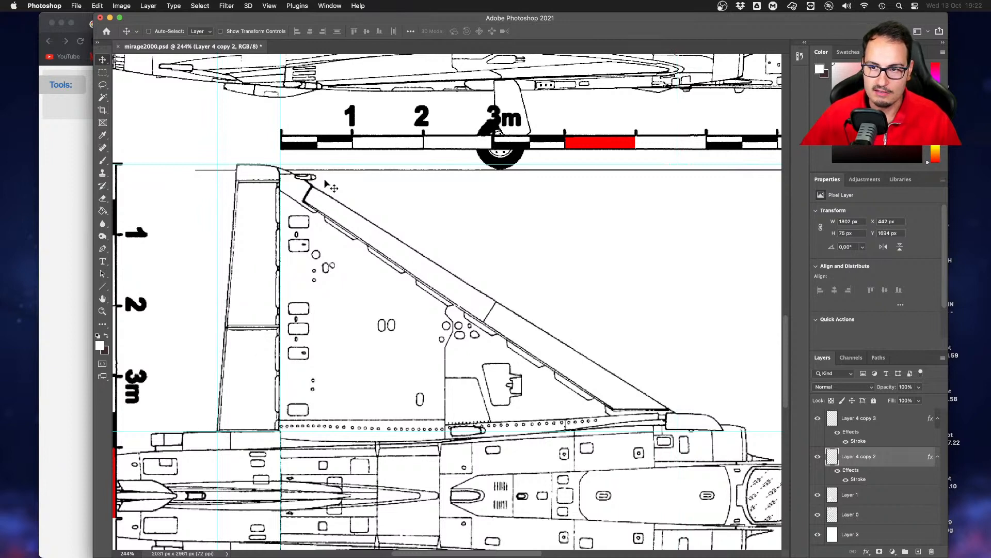
pyautogui.moveTo(421, 149); pyautogui.dragTo(357, 149)
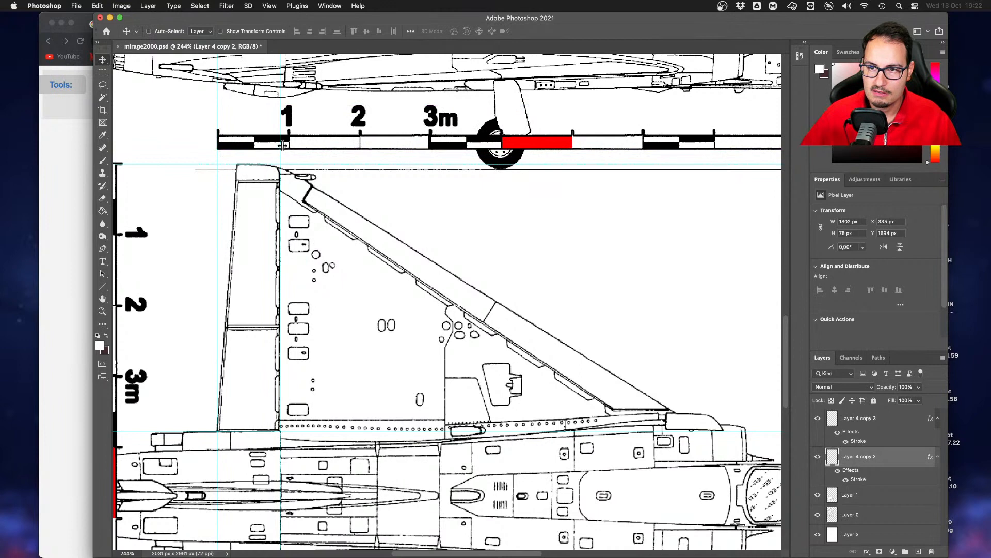
# Convert 0.8 meters to studs at 1:35 in the browser's LEGO Unit Converter and compare the result with the wing outline in Studio
pyautogui.click(87, 189)
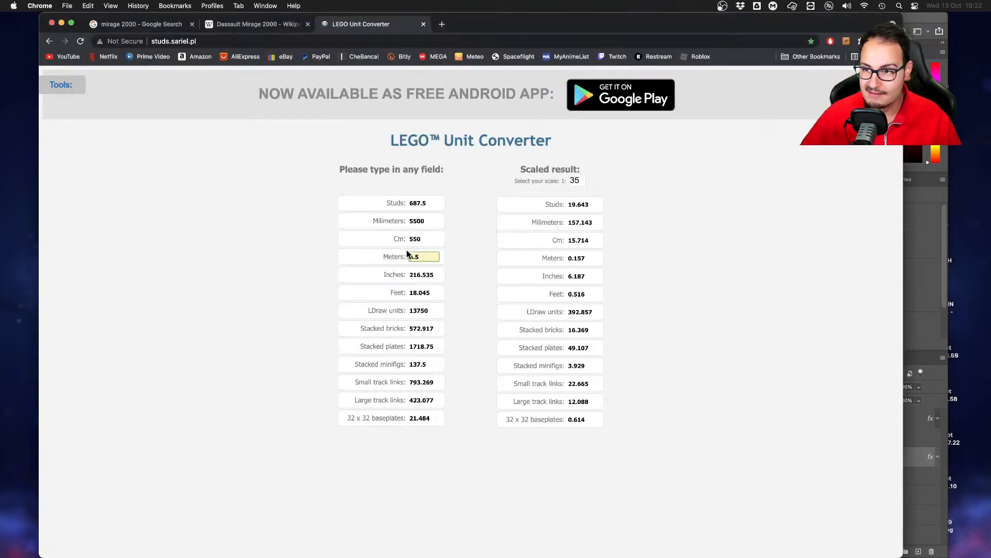
pyautogui.write('0.8')
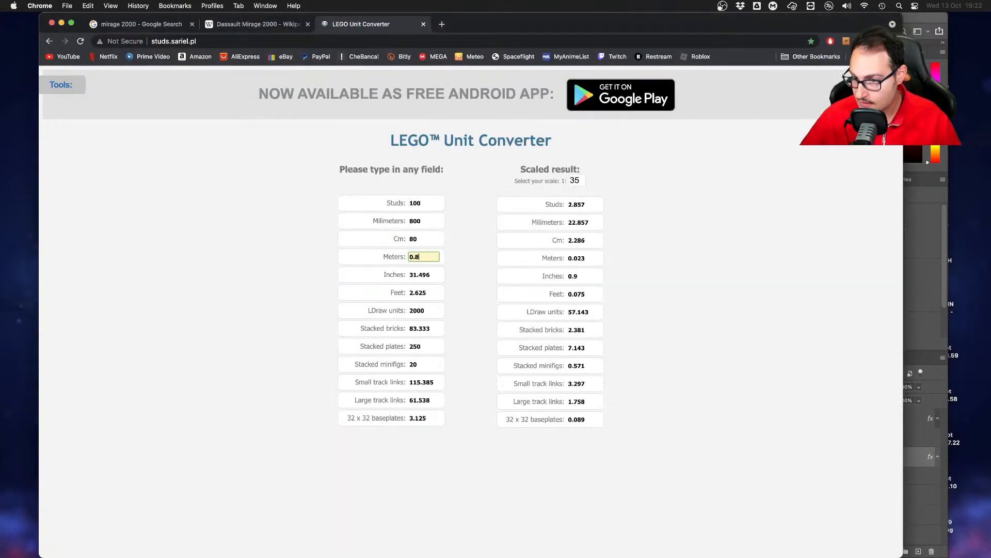
pyautogui.hotkey('ctrl', 'Right')
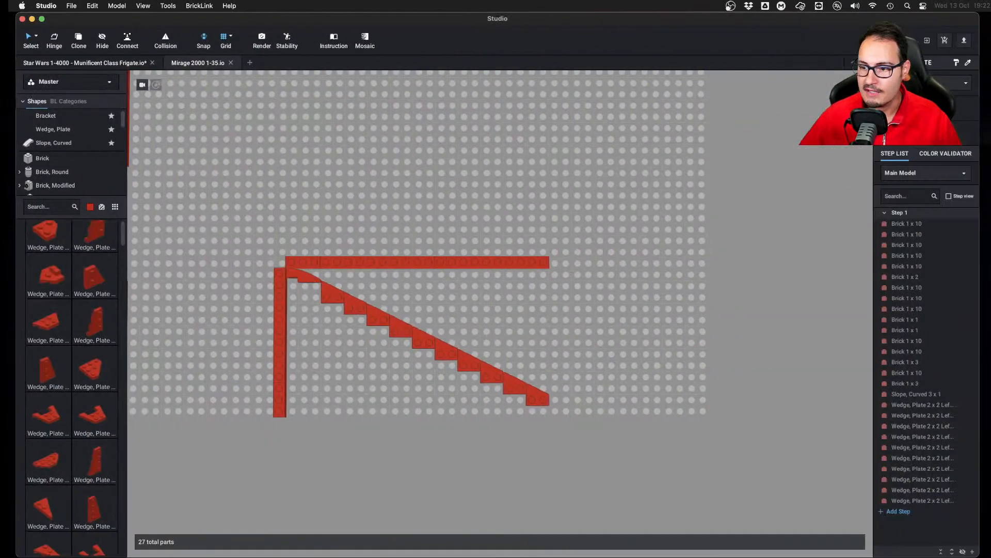
pyautogui.scroll(1, 310, 335)
pyautogui.hotkey('ctrl', 'Left')
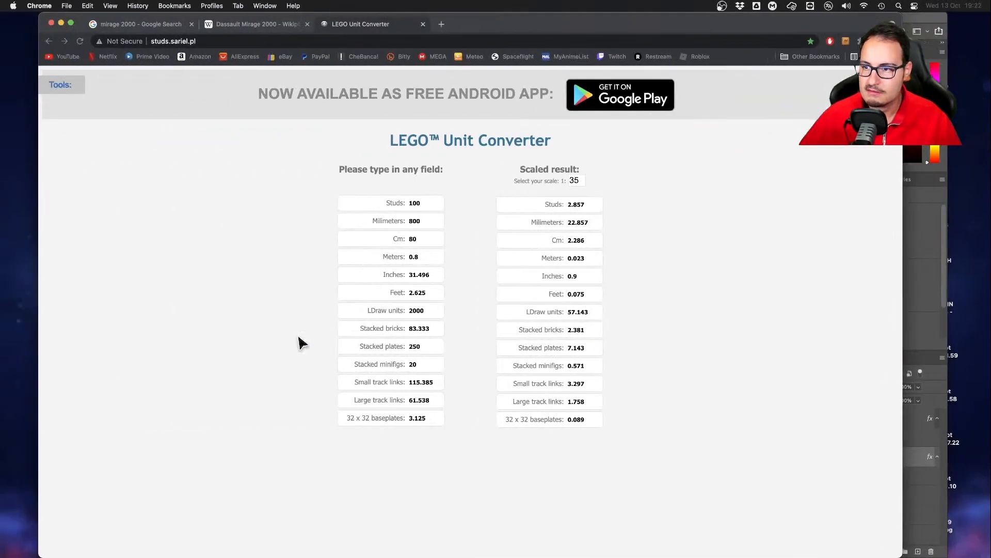
# Return to the Photoshop blueprint and move the trailing-edge guide to the rear corner of the wingtip
pyautogui.hotkey('ctrl', 'Up')
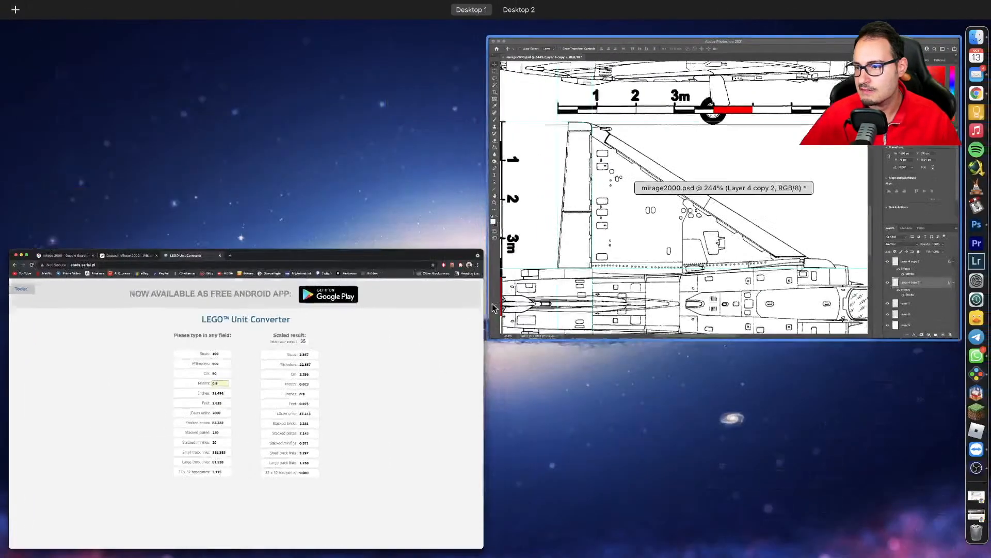
pyautogui.click(584, 209)
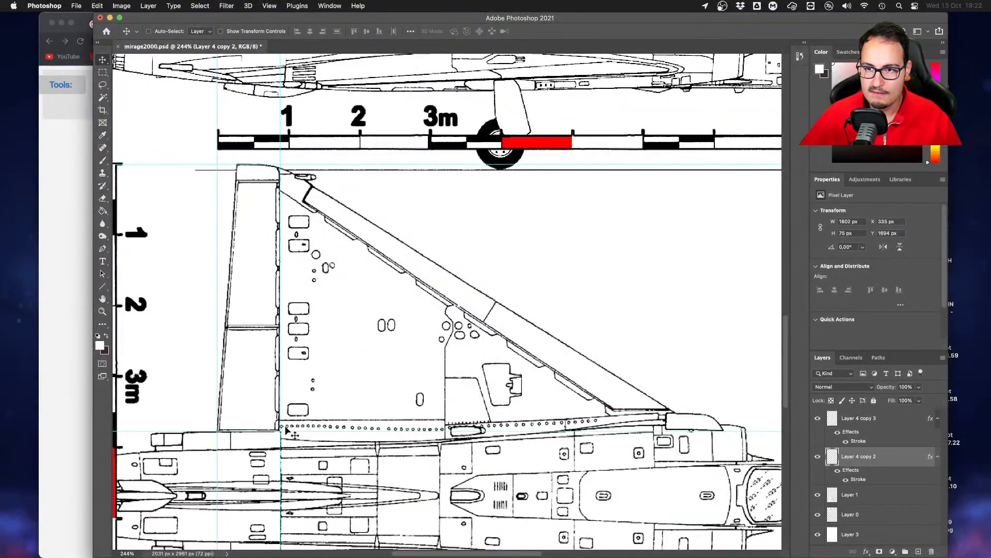
pyautogui.moveTo(218, 198); pyautogui.dragTo(237, 201)
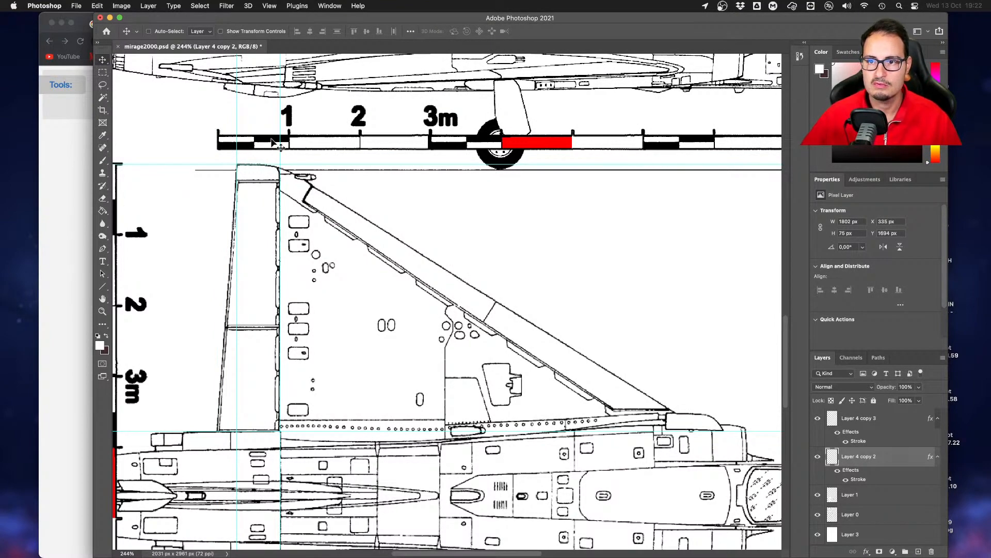
# In Studio, replace the Slope, Curved 3 x 1 at the wingtip with a Slope, Curved 2 x 1 against the first wedge plate
pyautogui.hotkey('ctrl', 'Right')
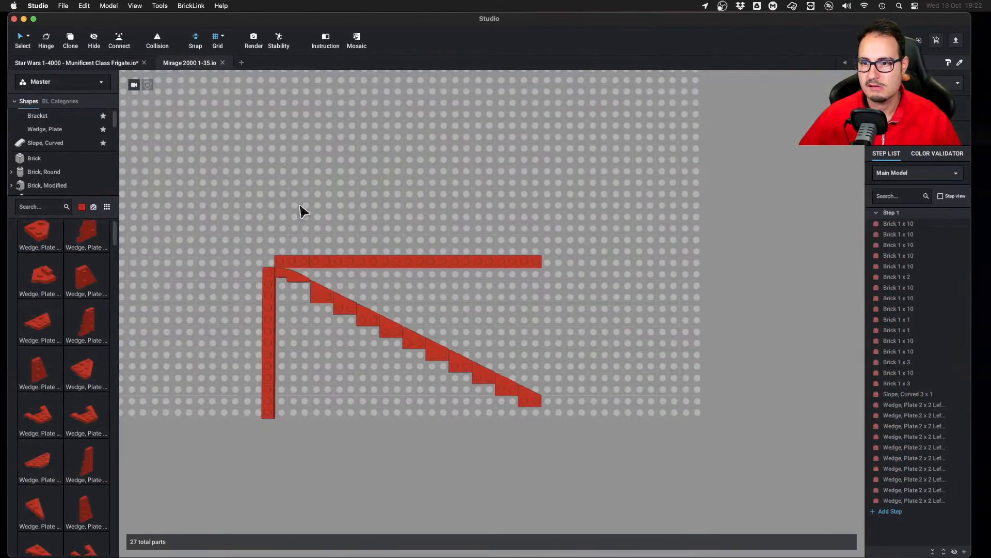
pyautogui.click(302, 283)
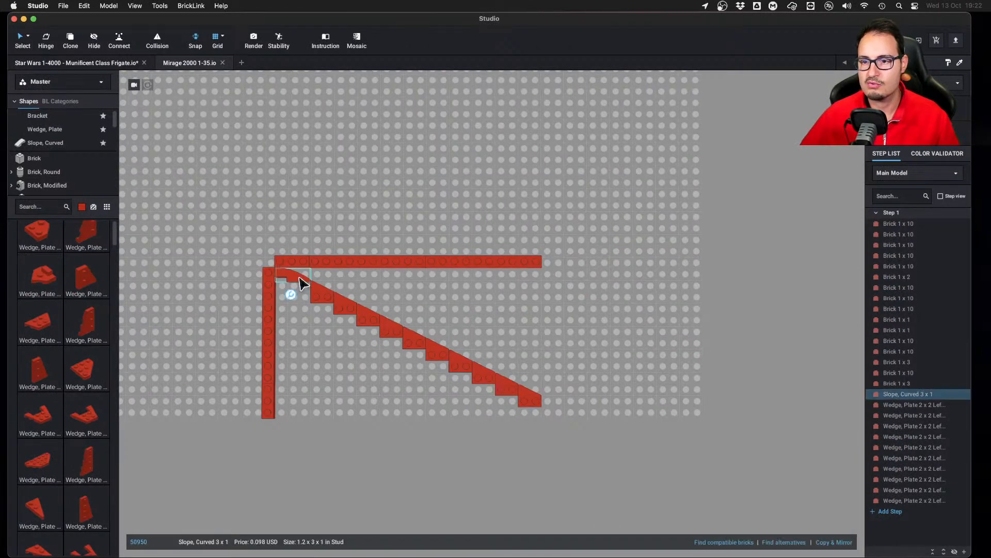
pyautogui.press('Delete')
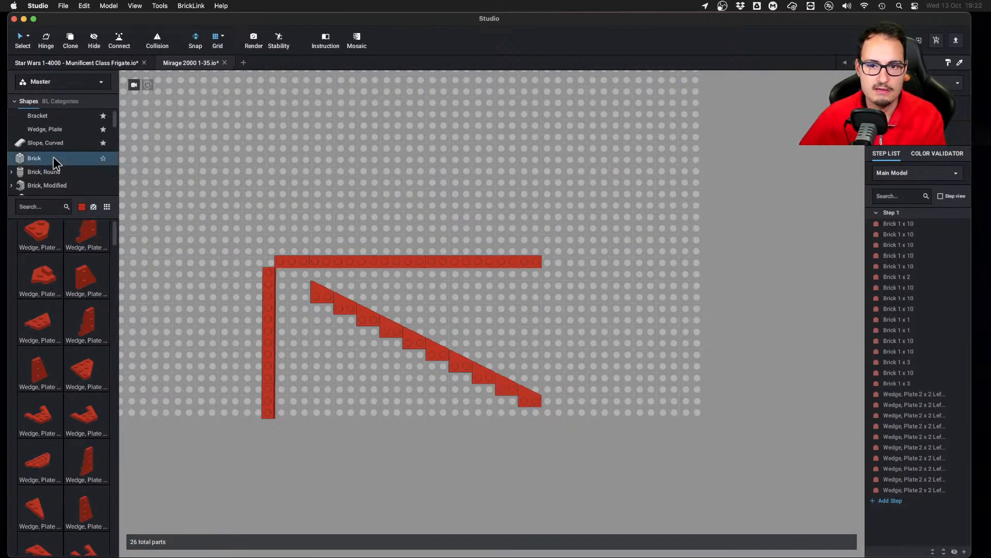
pyautogui.scroll(-5, 57, 169)
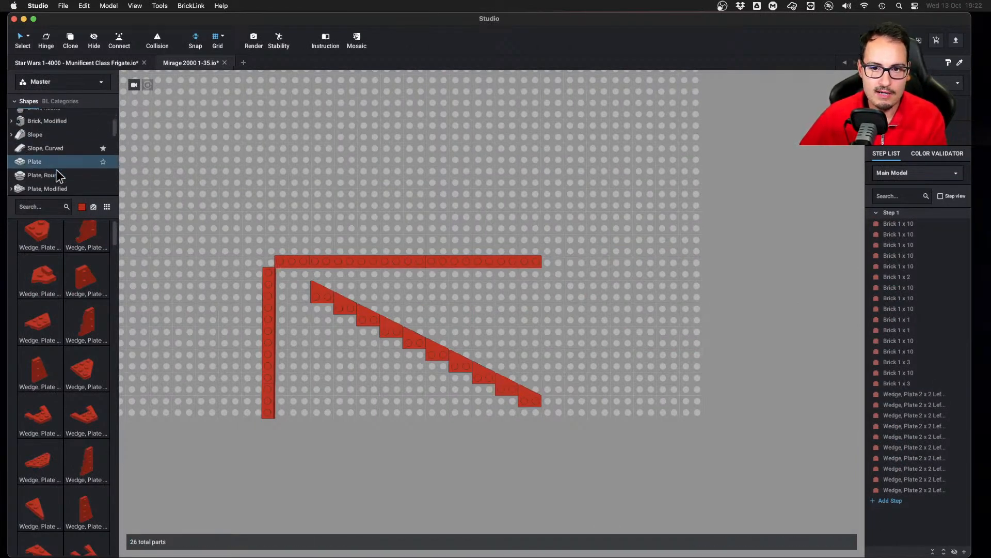
pyautogui.click(56, 144)
pyautogui.moveTo(132, 325); pyautogui.dragTo(302, 280)
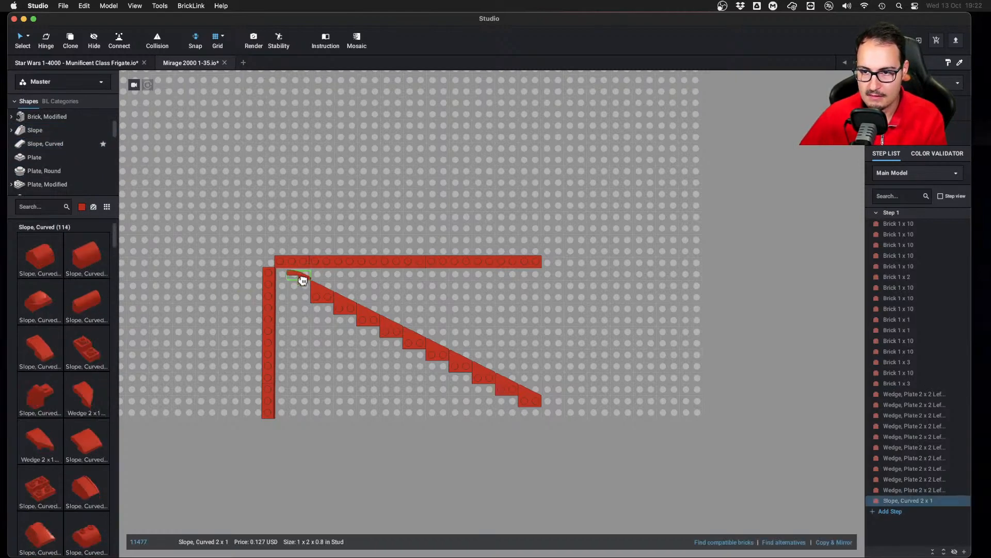
pyautogui.press('Escape')
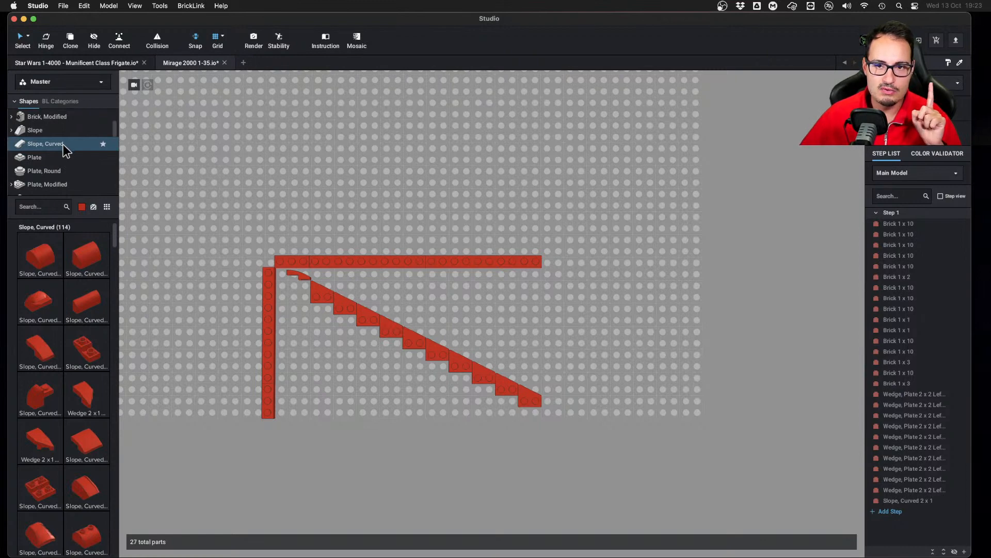
# Try a Wedge, Plate 6 x 2 Right on the trailing-edge side of the vertical brick row, rotated parallel to the row
pyautogui.click(61, 185)
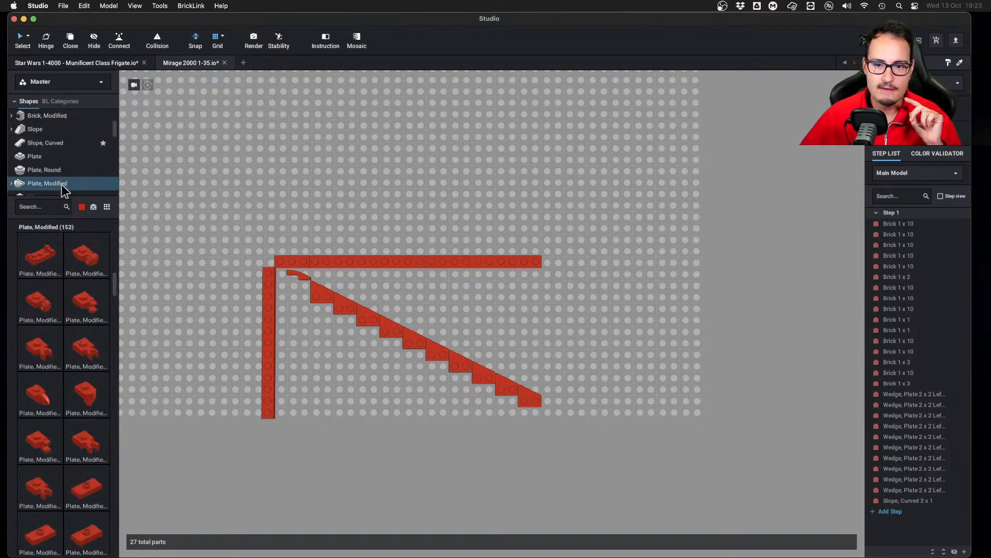
pyautogui.scroll(5, 58, 155)
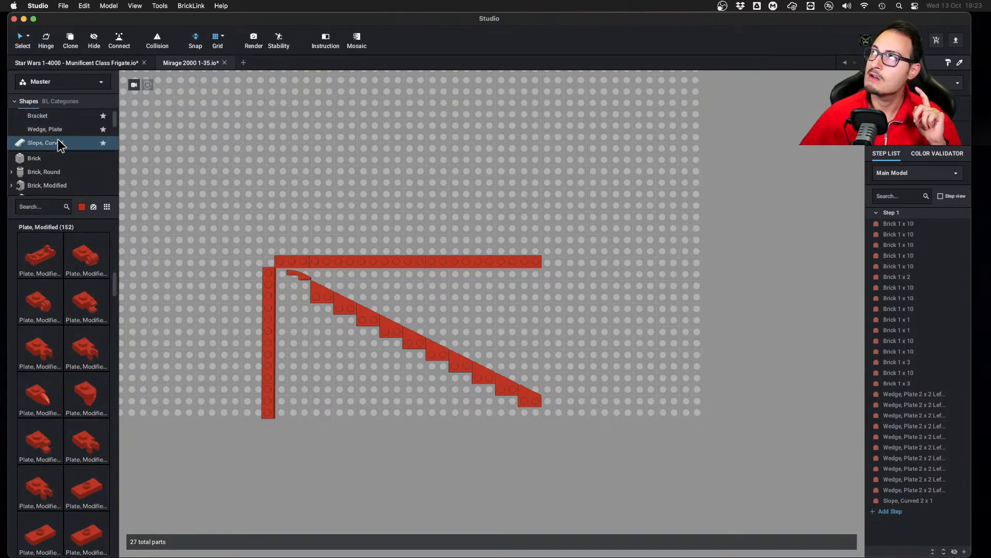
pyautogui.click(49, 129)
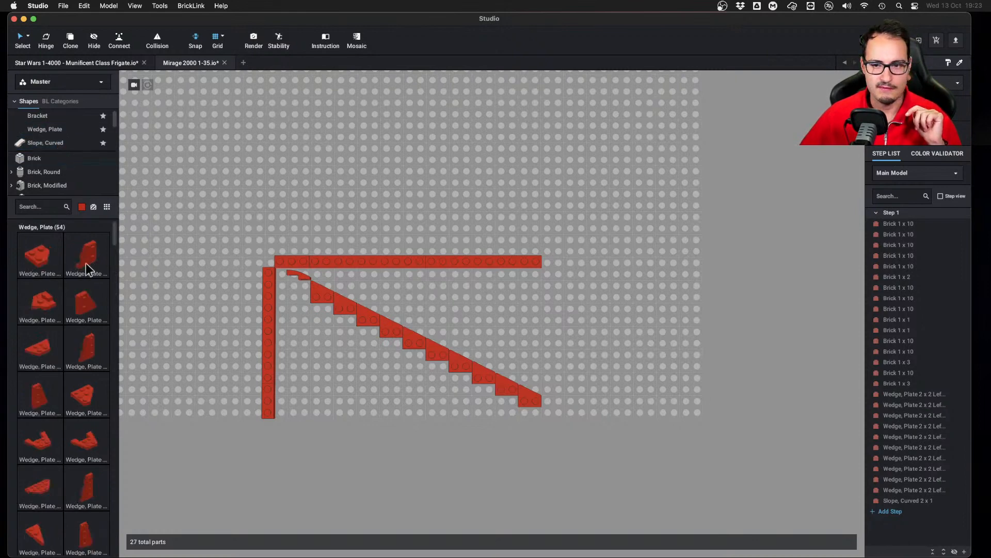
pyautogui.scroll(-10, 88, 348)
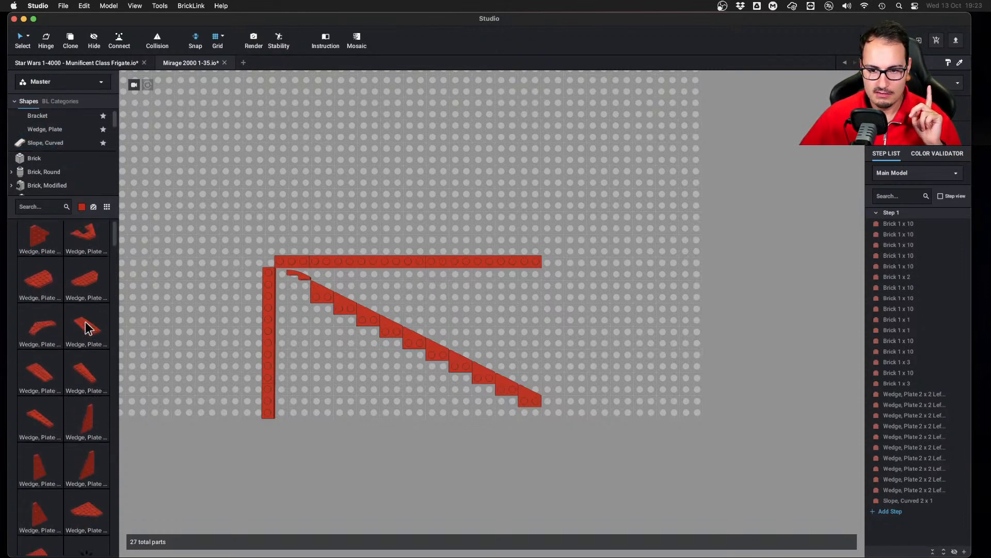
pyautogui.moveTo(35, 377); pyautogui.dragTo(199, 336)
pyautogui.press('Left')
pyautogui.press('Left')
pyautogui.press('Left')
pyautogui.press('Left')
pyautogui.press('Left')
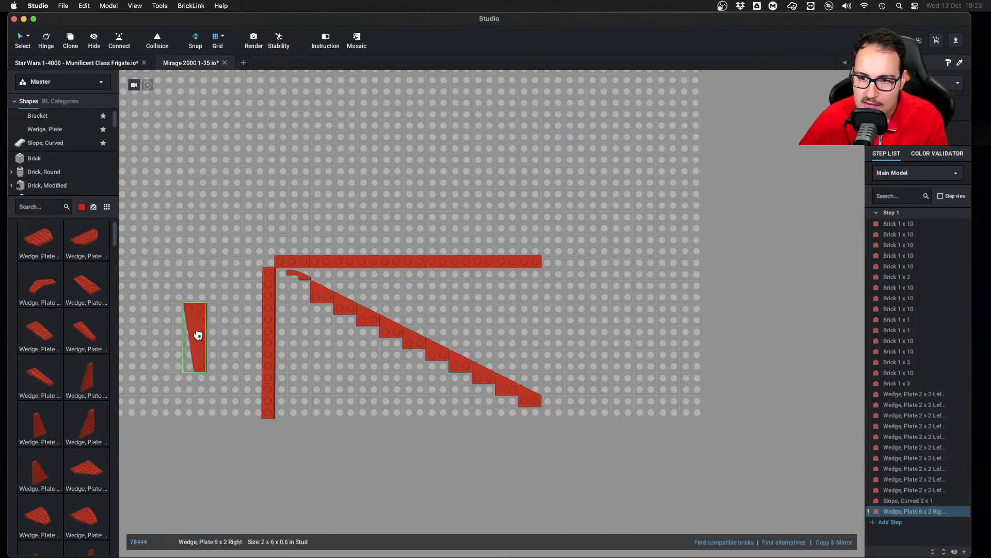
# Check the available colors of the Wedge, Plate 6 x 2 Right and delete the part
pyautogui.click(193, 345)
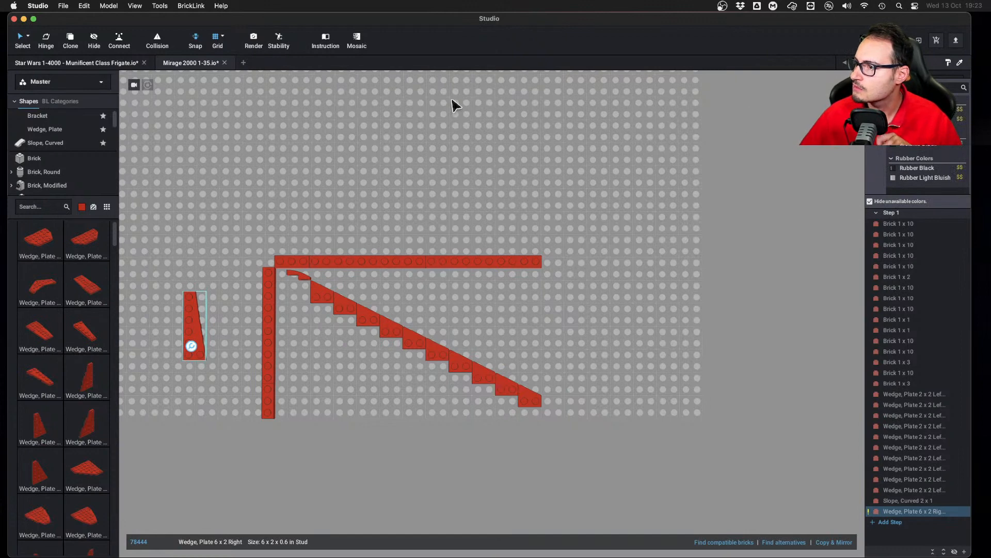
pyautogui.click(169, 275)
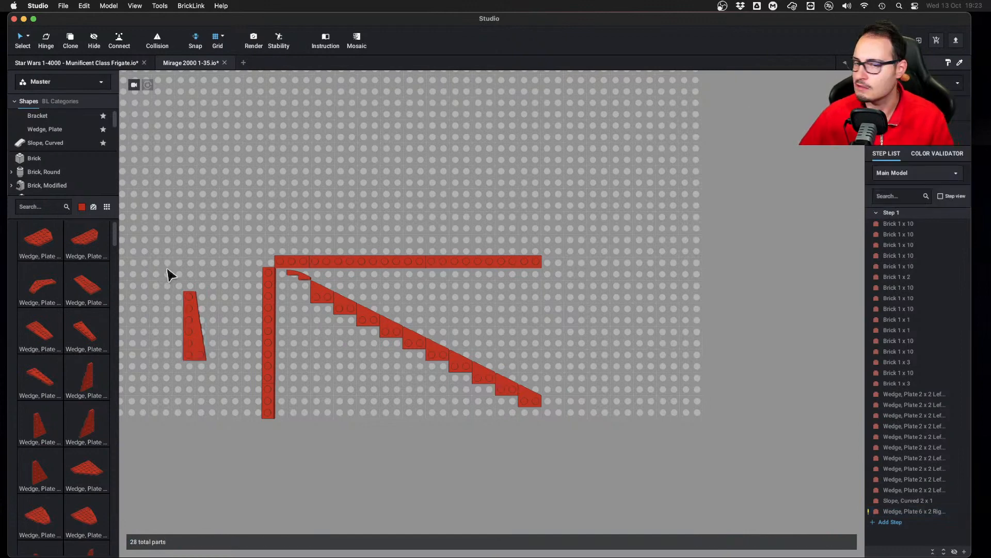
pyautogui.click(199, 316)
pyautogui.press('Delete')
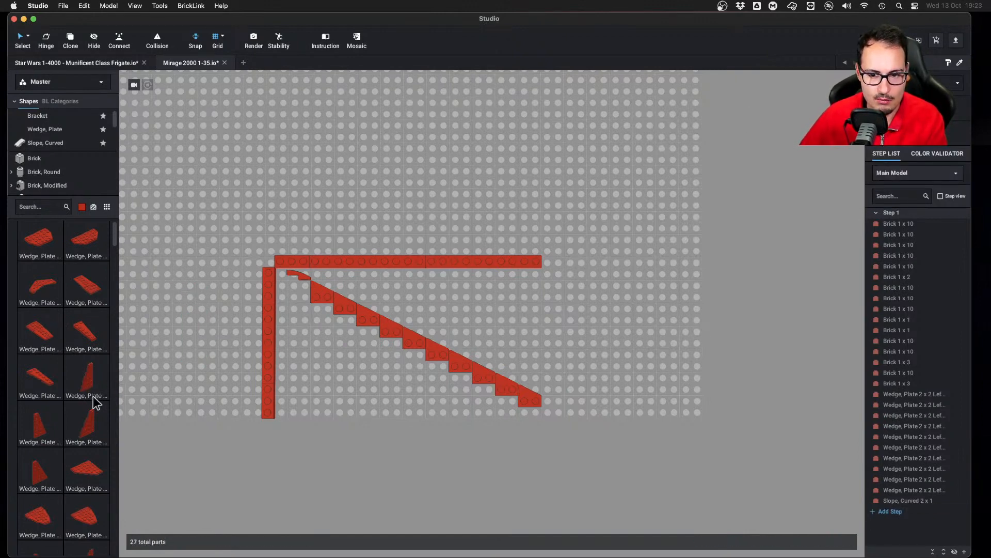
# Try a Wedge, Plate 6 x 3 Left, then use a Wedge, Plate 6 x 4 Left instead, placed beyond the wing outline and slanted like its leading edge
pyautogui.moveTo(93, 395); pyautogui.dragTo(157, 372)
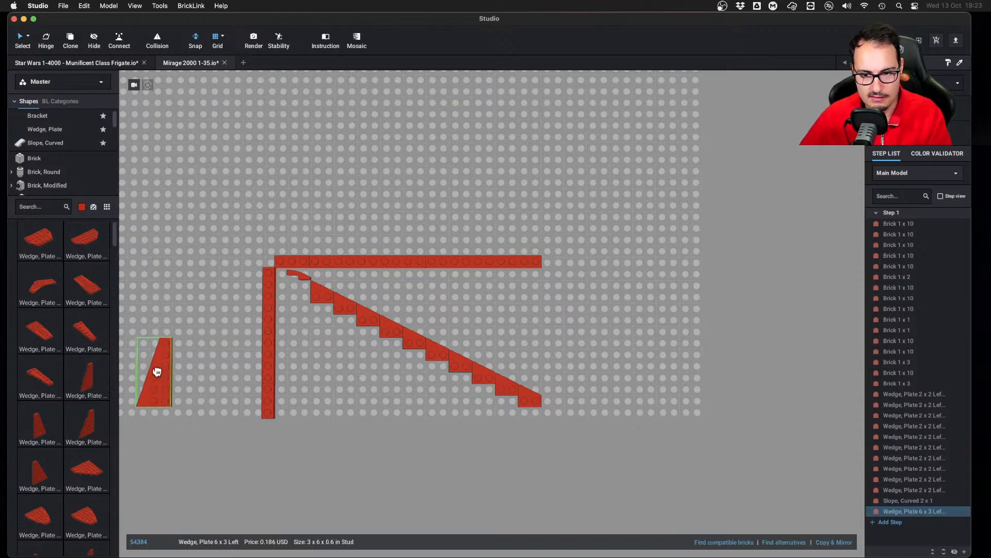
pyautogui.press('Delete')
pyautogui.moveTo(94, 417); pyautogui.dragTo(215, 343)
pyautogui.press('Right')
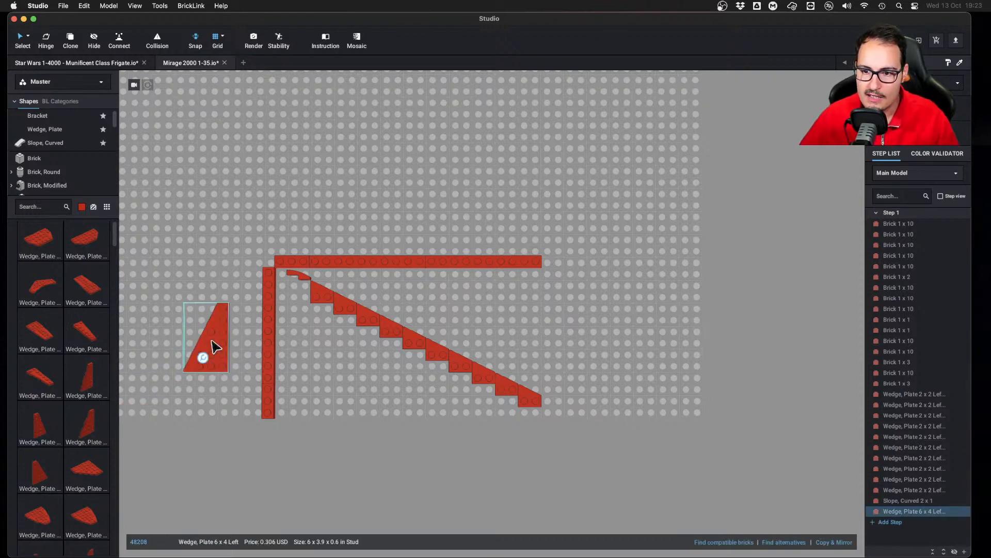
pyautogui.click(230, 269)
pyautogui.click(217, 360)
pyautogui.click(156, 360)
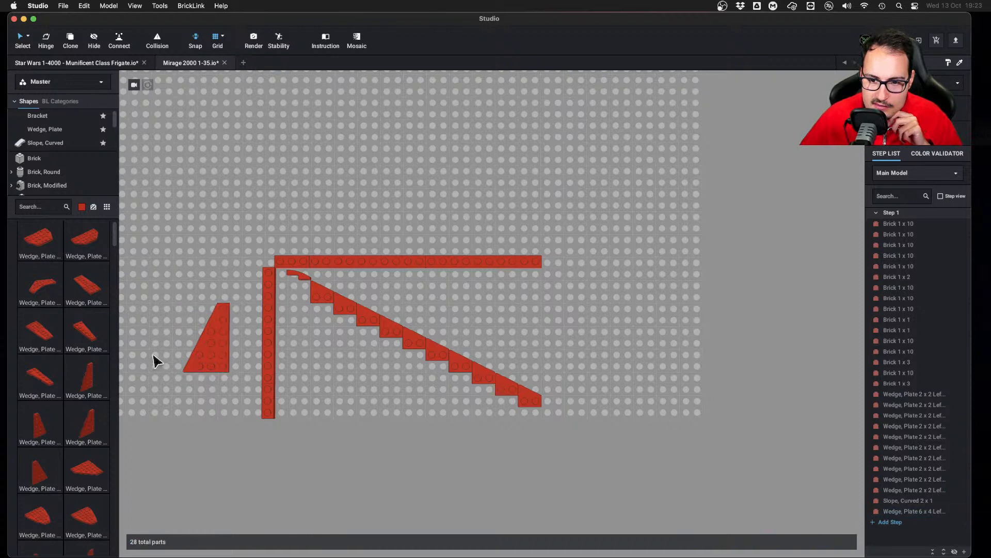
pyautogui.moveTo(100, 380); pyautogui.dragTo(592, 312)
pyautogui.press('Delete')
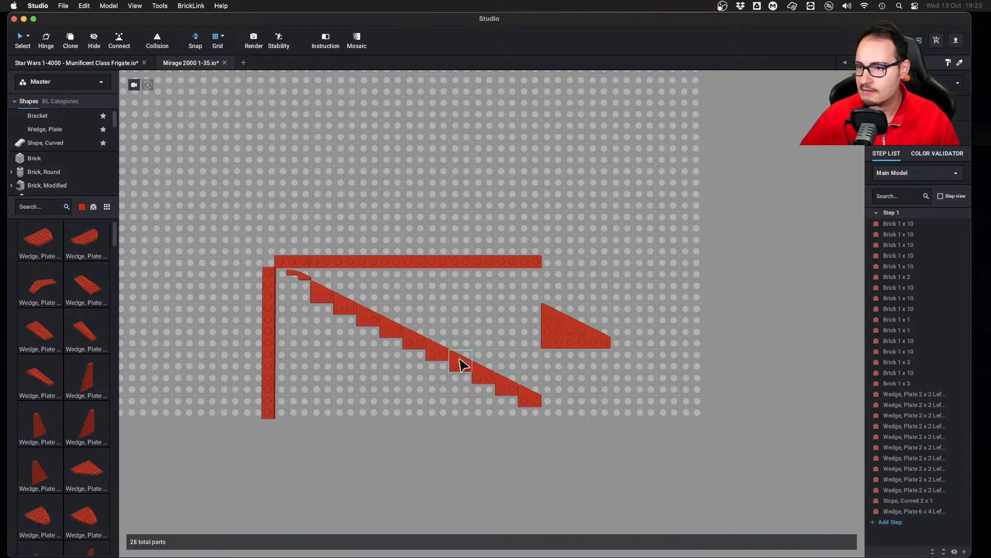
# Check the available colors of a leading-edge Wedge, Plate 2 x 2 Left and of the Wedge, Plate 6 x 4 Left
pyautogui.click(459, 363)
pyautogui.press('c')
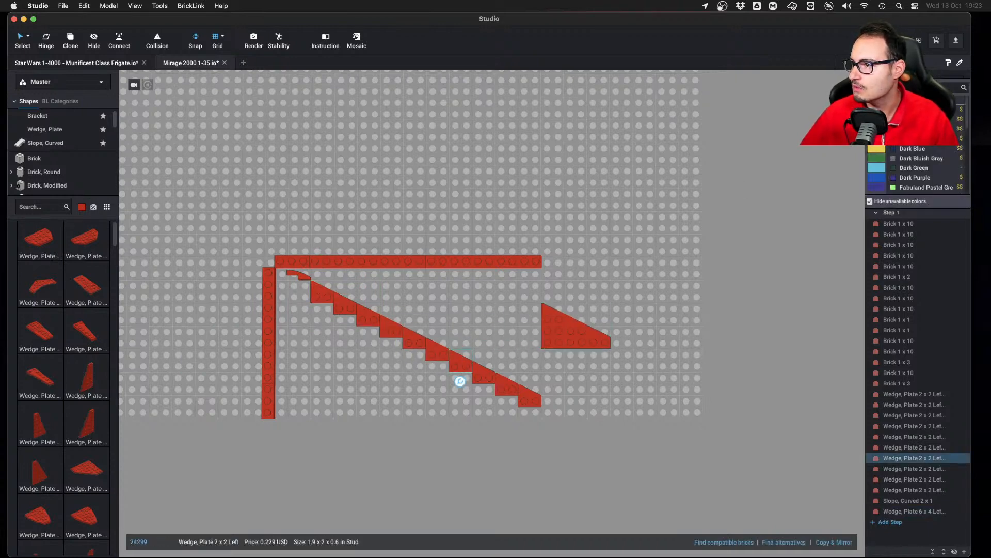
pyautogui.click(605, 345)
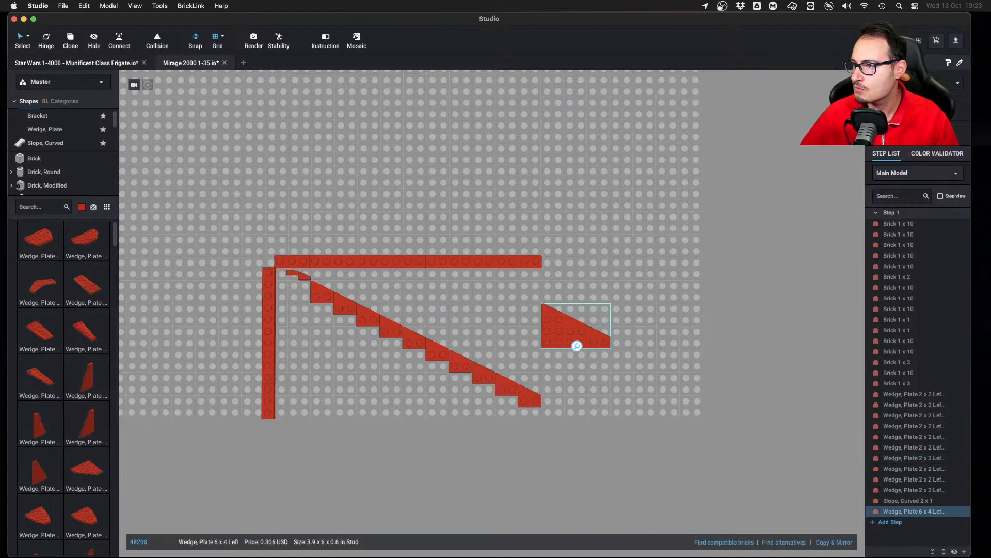
pyautogui.press('c')
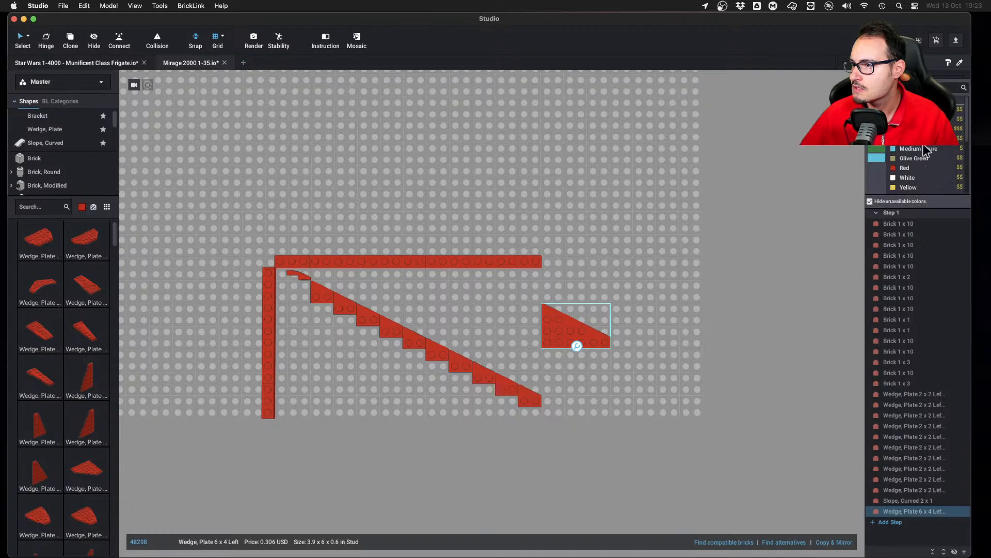
pyautogui.scroll(-3, 924, 150)
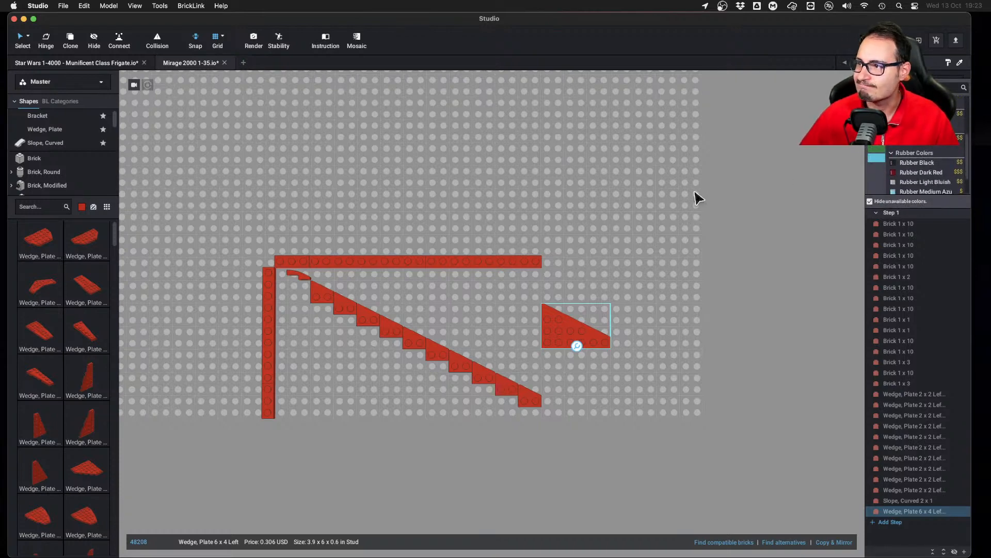
# Try the Wedge, Plate 6 x 4 Left over the lower leading-edge plates, then set it back off the slanted edge
pyautogui.press('c')
pyautogui.moveTo(582, 347); pyautogui.dragTo(475, 383)
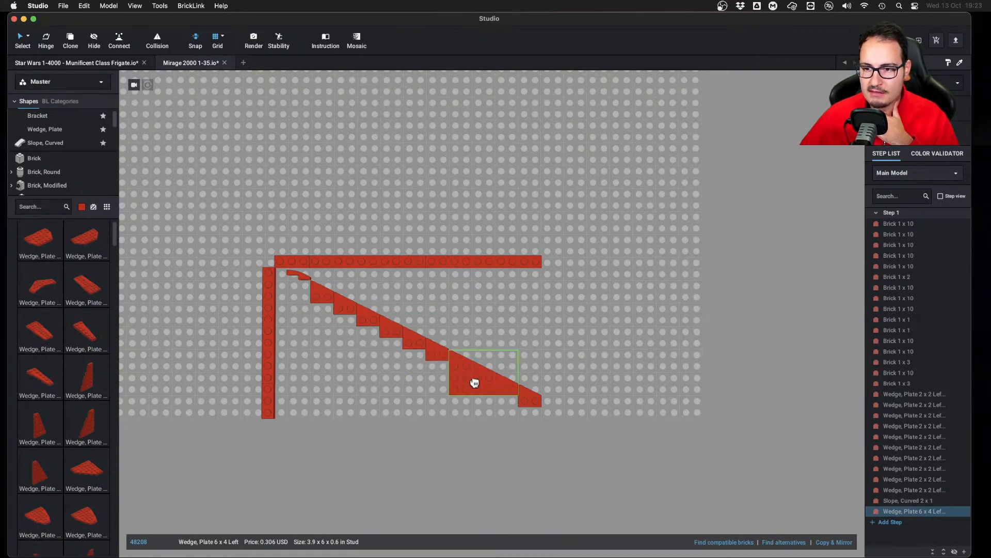
pyautogui.moveTo(475, 383); pyautogui.dragTo(515, 343)
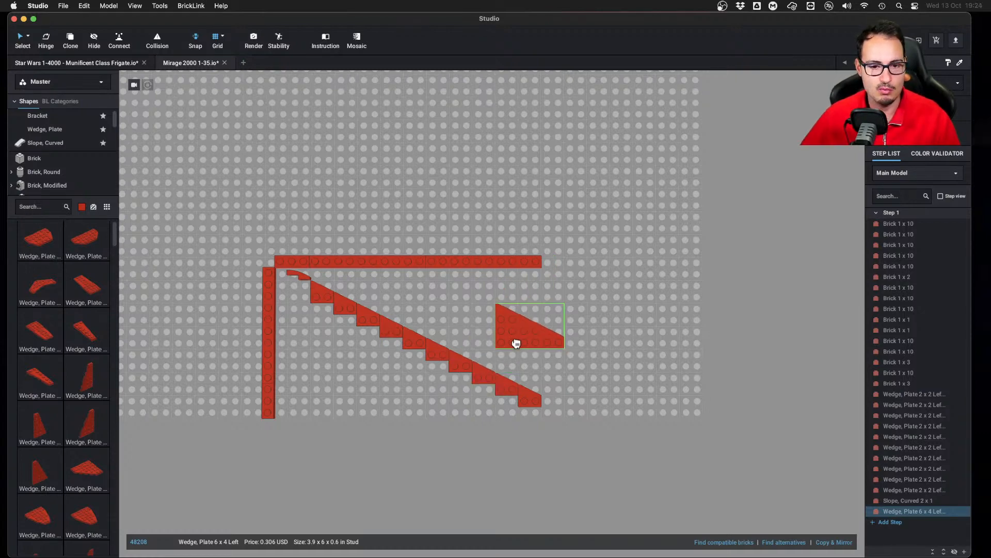
pyautogui.click(613, 274)
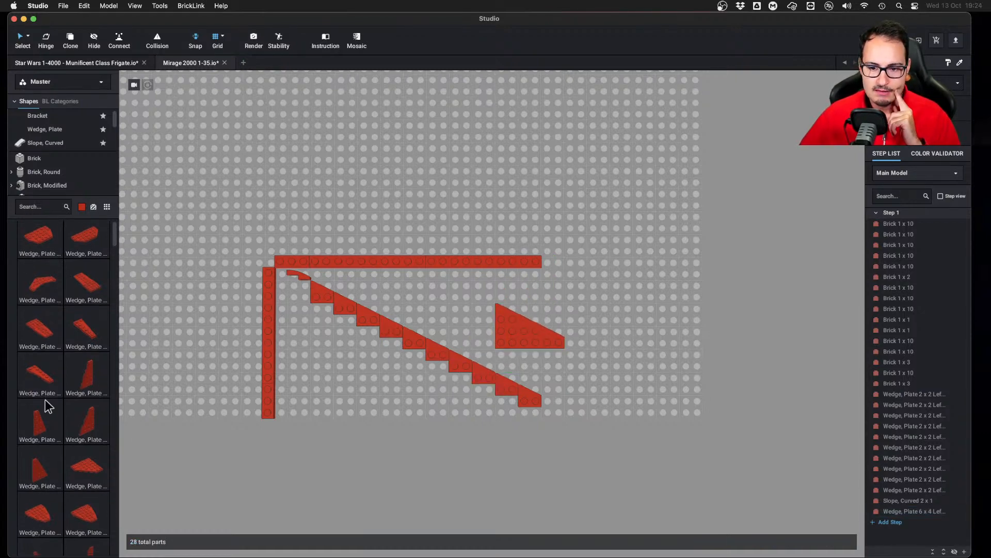
# Check the available colors of the Wedge, Plate 6 x 4 Left again
pyautogui.scroll(-2, 45, 398)
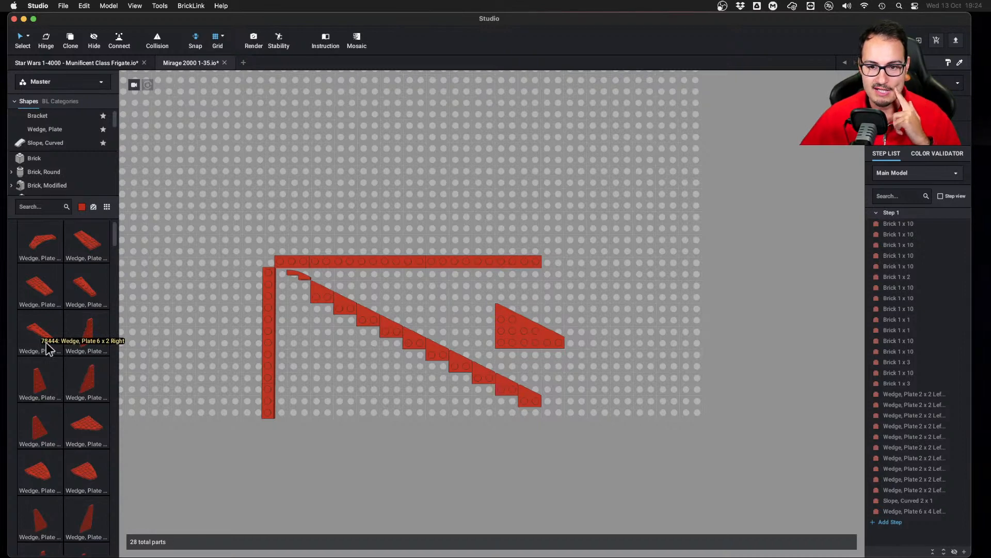
pyautogui.click(527, 341)
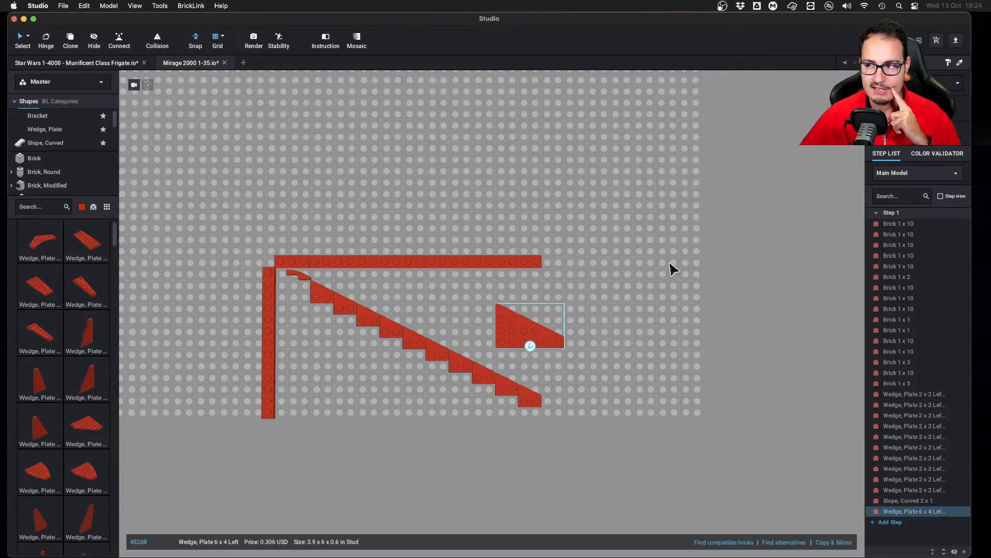
pyautogui.press('c')
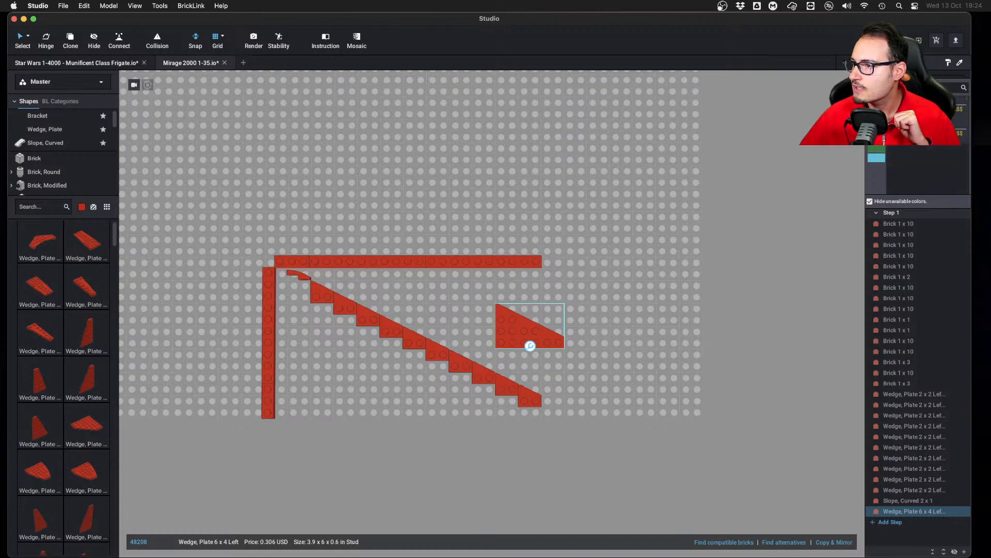
pyautogui.click(765, 159)
pyautogui.scroll(2, 646, 229)
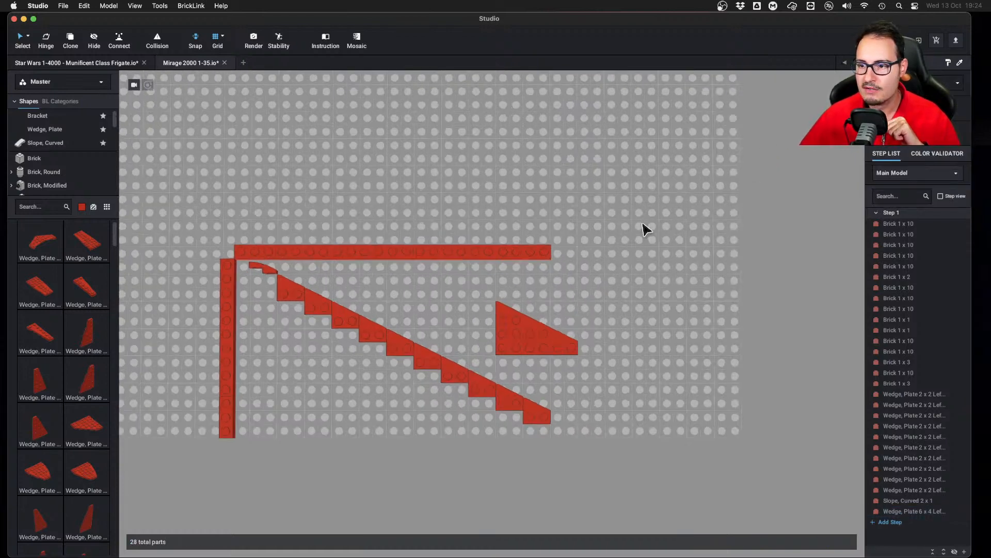
# Move the Wedge, Plate 6 x 4 Left outside the wing outline, just beyond the end of the horizontal brick row
pyautogui.click(534, 347)
pyautogui.moveTo(534, 348); pyautogui.dragTo(611, 312)
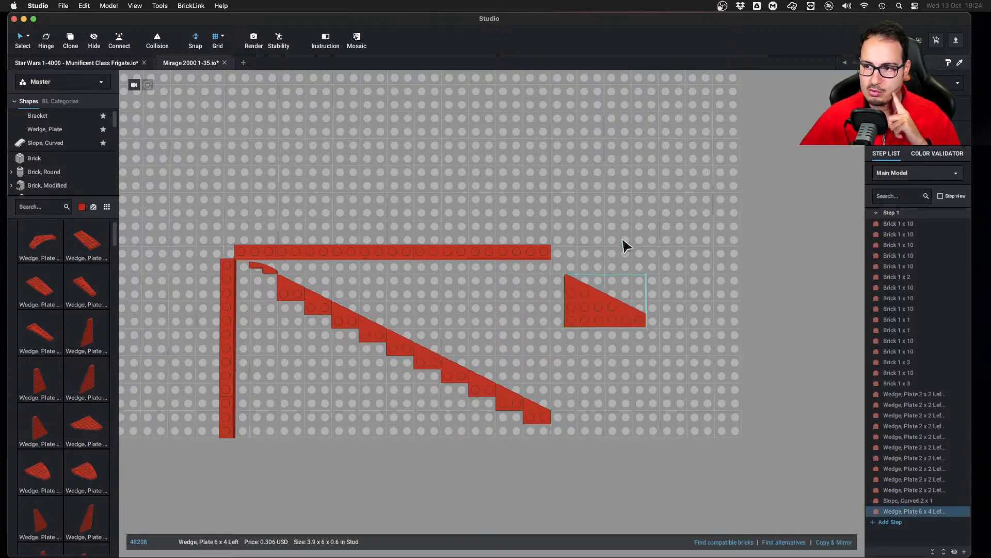
pyautogui.click(626, 221)
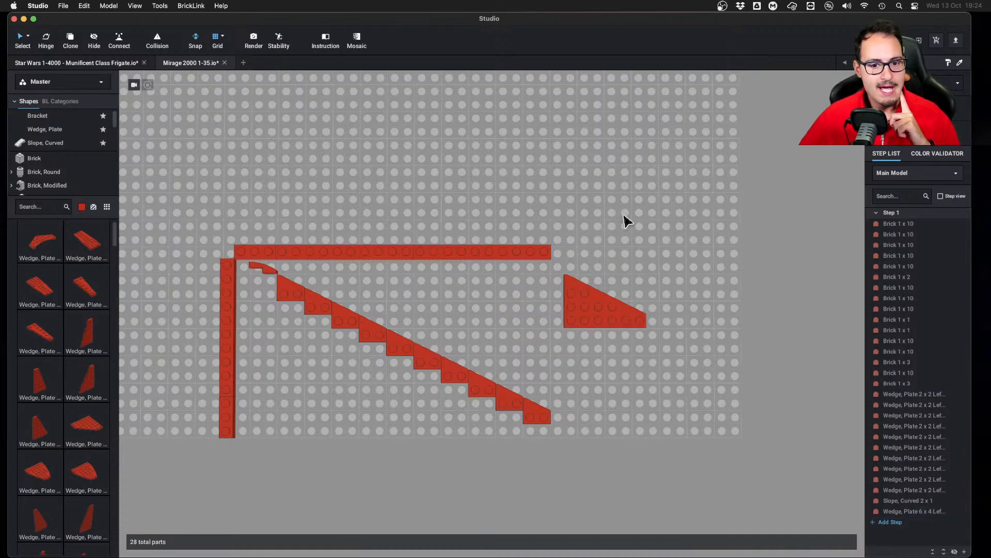
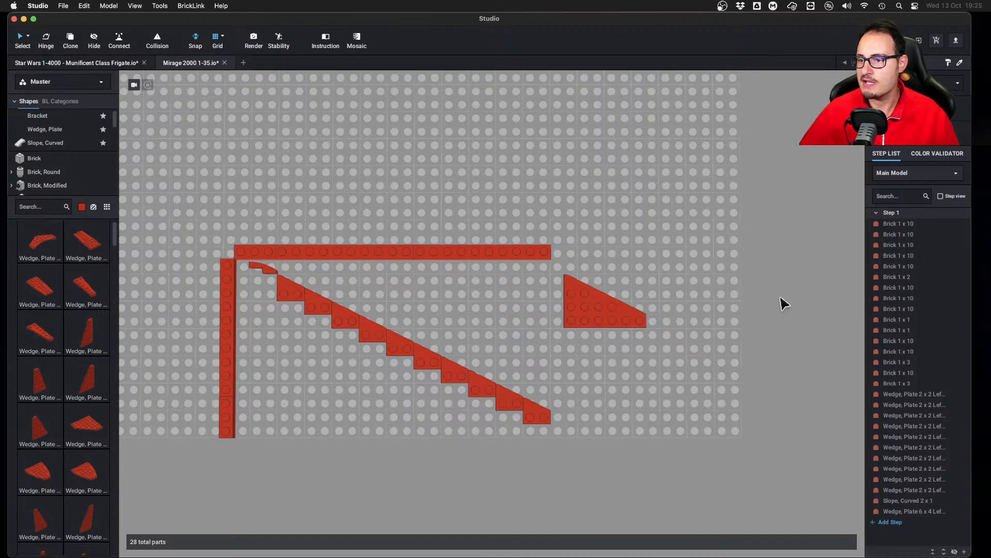
pyautogui.click(578, 306)
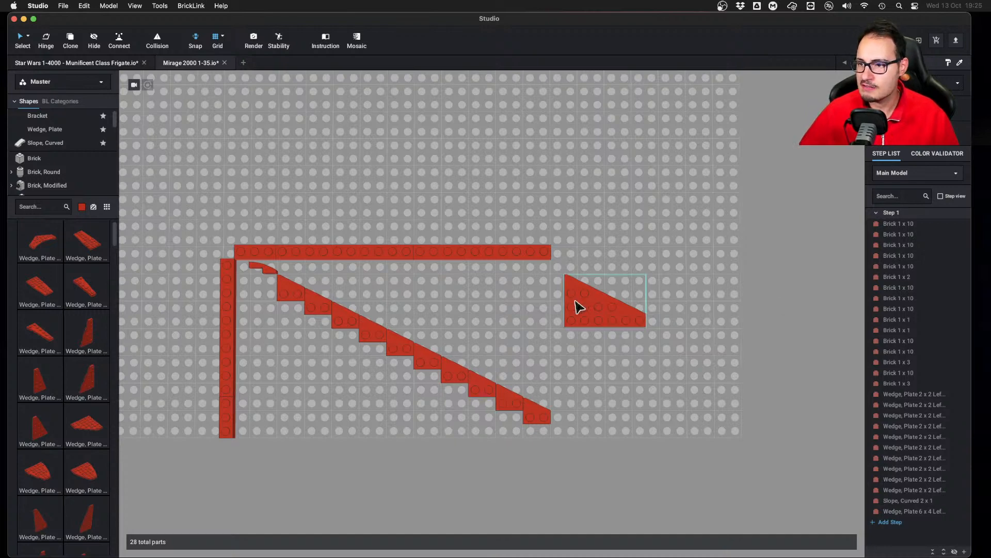
pyautogui.click(660, 230)
pyautogui.click(603, 327)
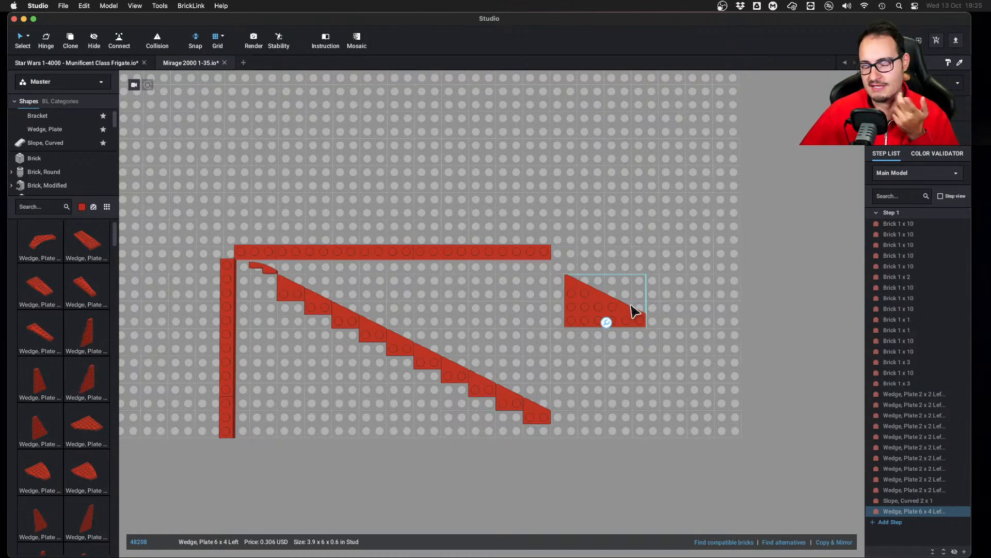
pyautogui.click(646, 289)
pyautogui.click(578, 314)
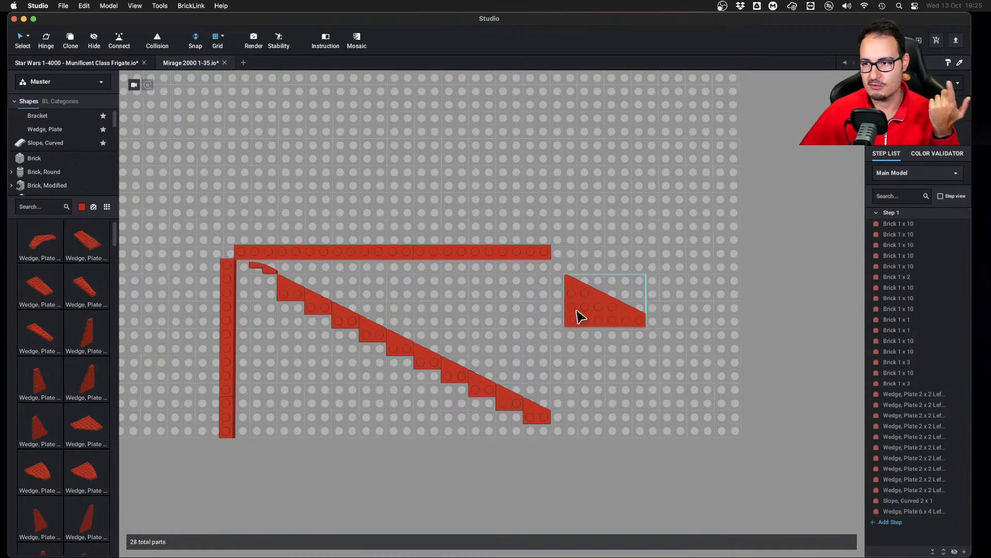
pyautogui.click(640, 220)
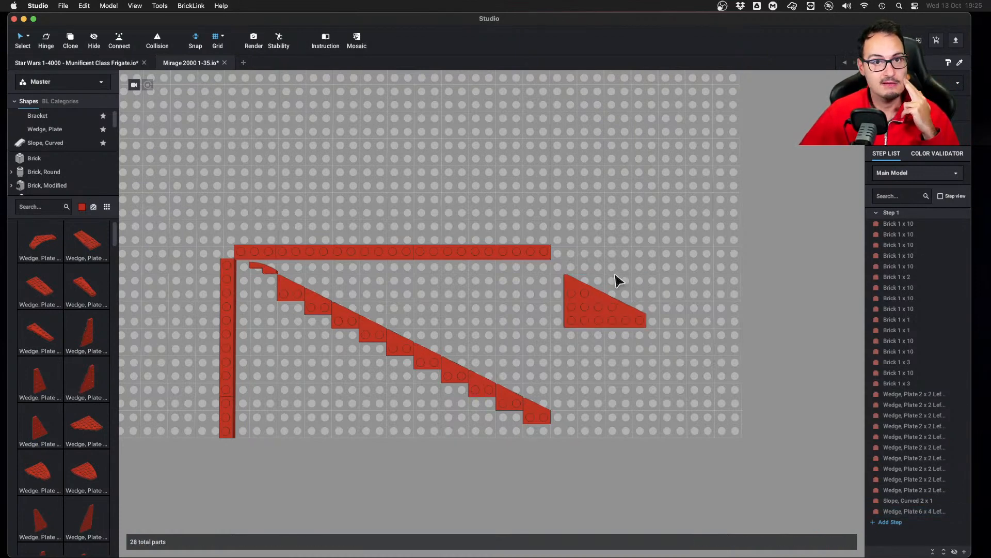
# Compare the Wedge, Plate 6 x 4 Left with the two lowest leading-edge plates and park it farther beyond the end of the horizontal brick row
pyautogui.moveTo(611, 317); pyautogui.dragTo(652, 291)
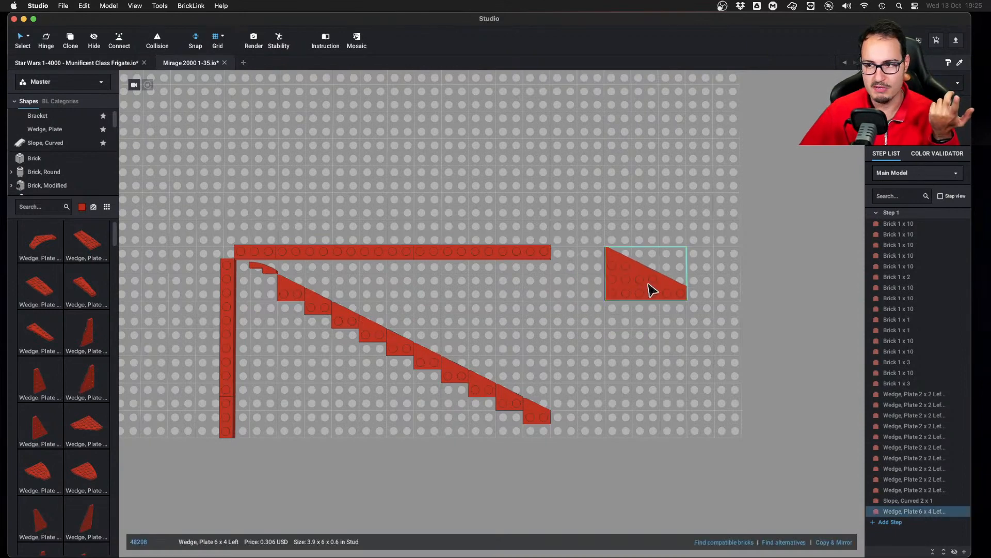
pyautogui.click(662, 219)
pyautogui.moveTo(585, 366); pyautogui.dragTo(499, 422)
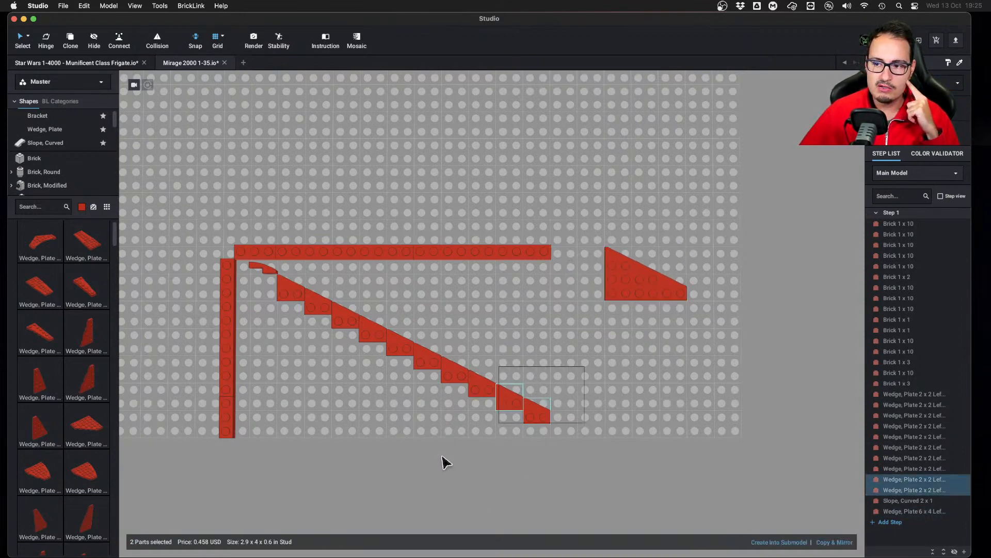
pyautogui.click(525, 330)
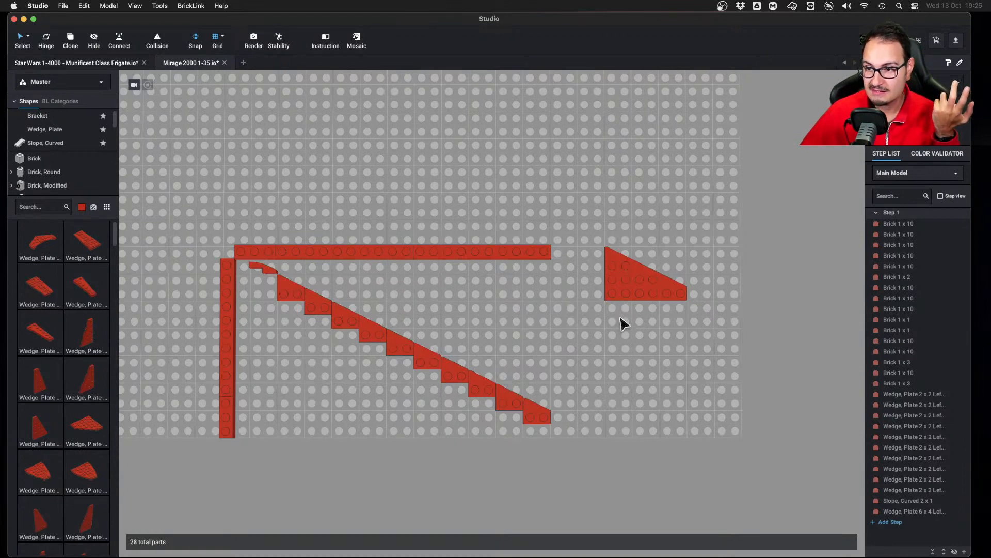
pyautogui.moveTo(626, 299); pyautogui.dragTo(498, 416)
pyautogui.press('Escape')
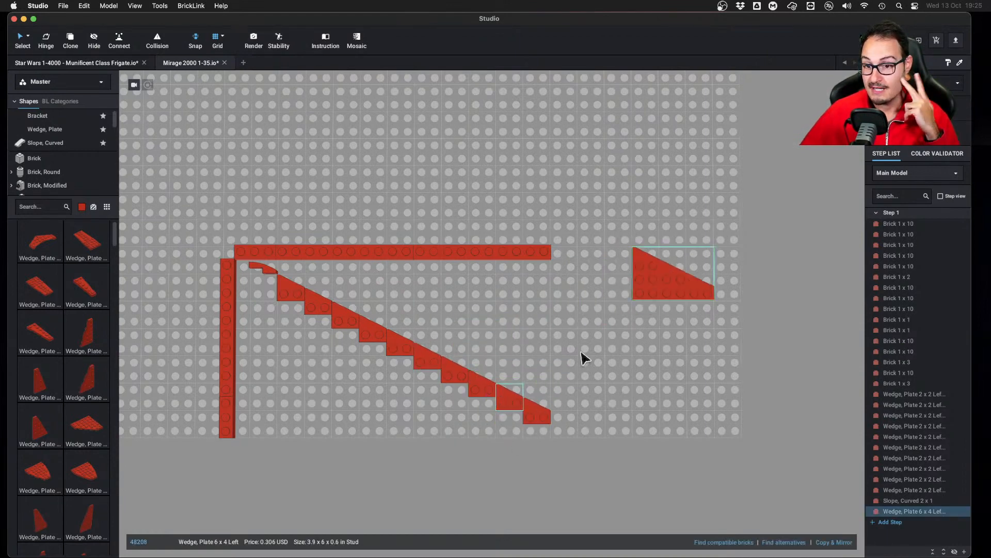
pyautogui.click(586, 343)
# Try a Wedge, Plate 12 x 3 Left along the inner side of the vertical brick row
pyautogui.scroll(-4, 51, 388)
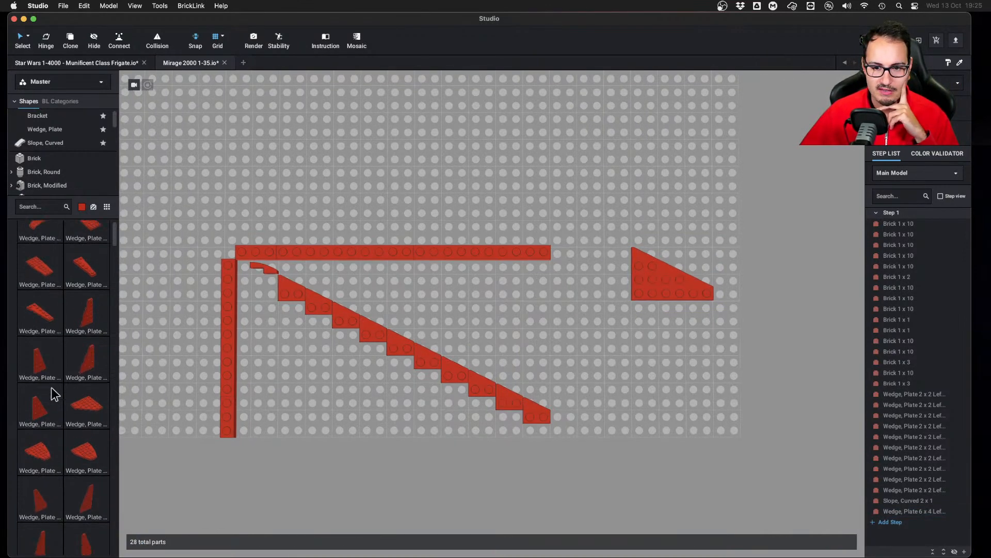
pyautogui.scroll(-4, 55, 395)
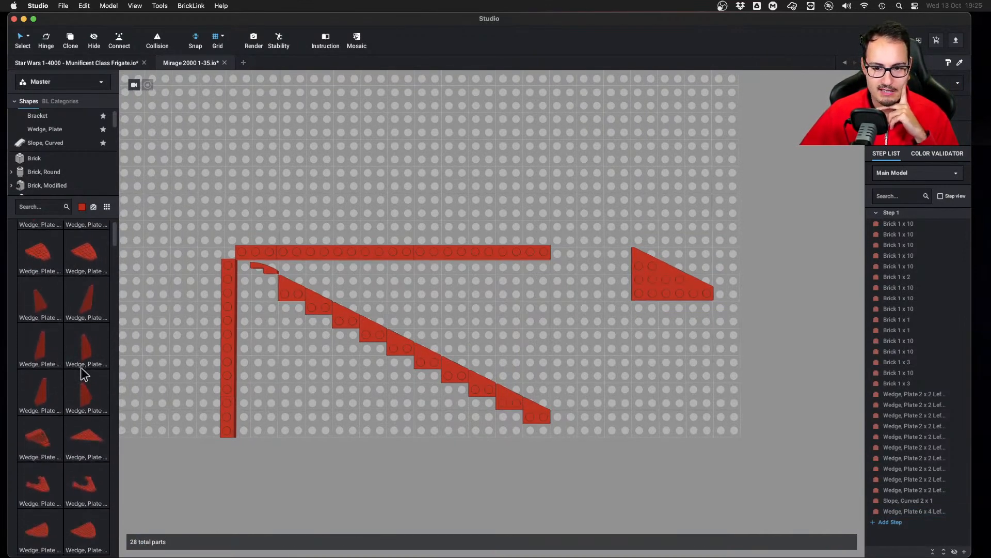
pyautogui.scroll(-1, 81, 370)
pyautogui.moveTo(49, 454); pyautogui.dragTo(259, 360)
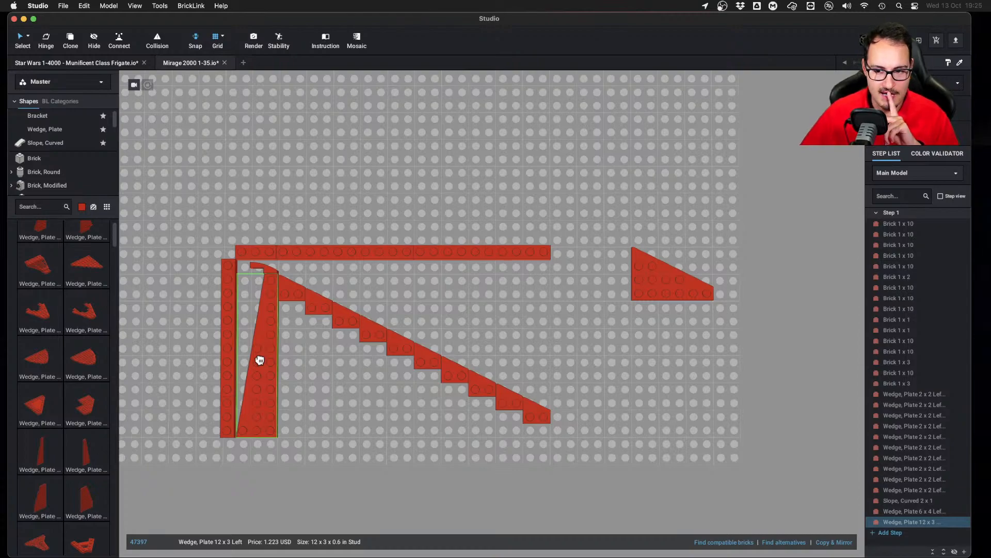
# Compare the trial Wedge, Plate 12 x 3 Left with the wing's trailing edge on the Photoshop blueprint and delete the part
pyautogui.hotkey('ctrl', 'Left')
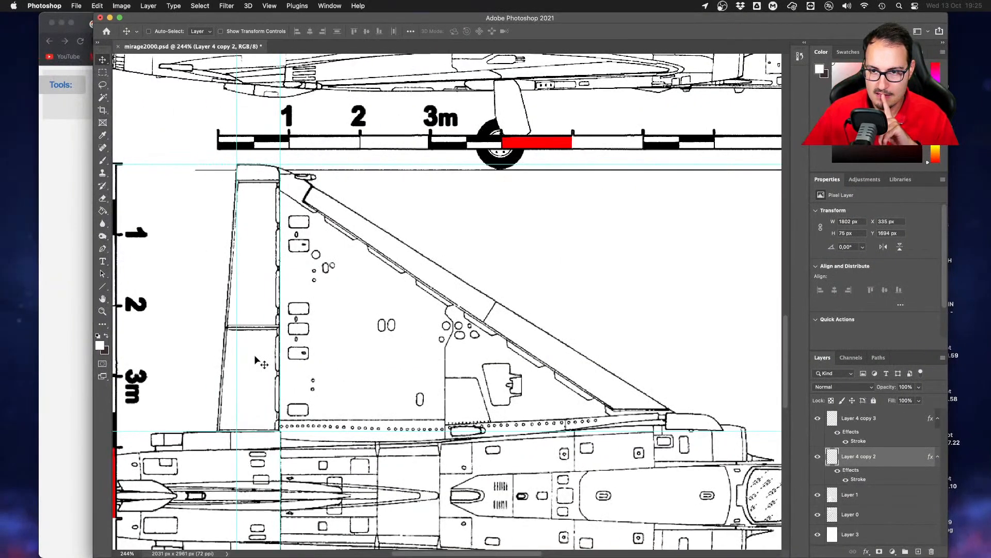
pyautogui.hotkey('ctrl', 'Right')
pyautogui.hotkey('ctrl', 'Left')
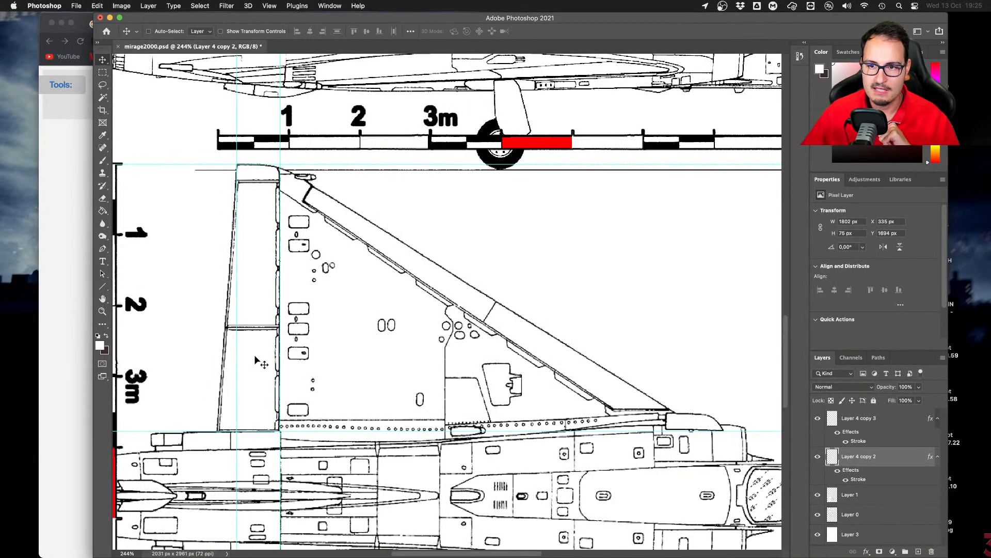
pyautogui.hotkey('ctrl', 'Right')
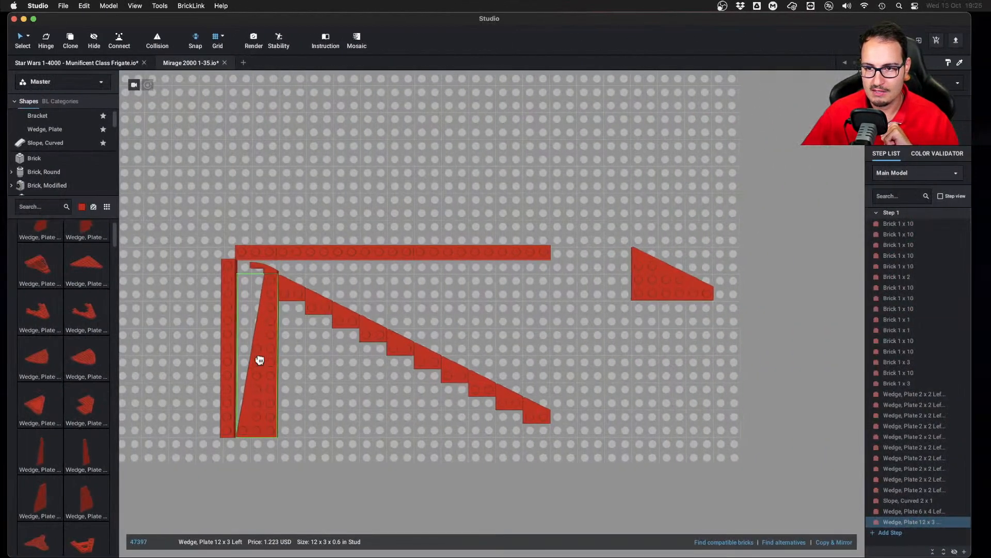
pyautogui.press('Delete')
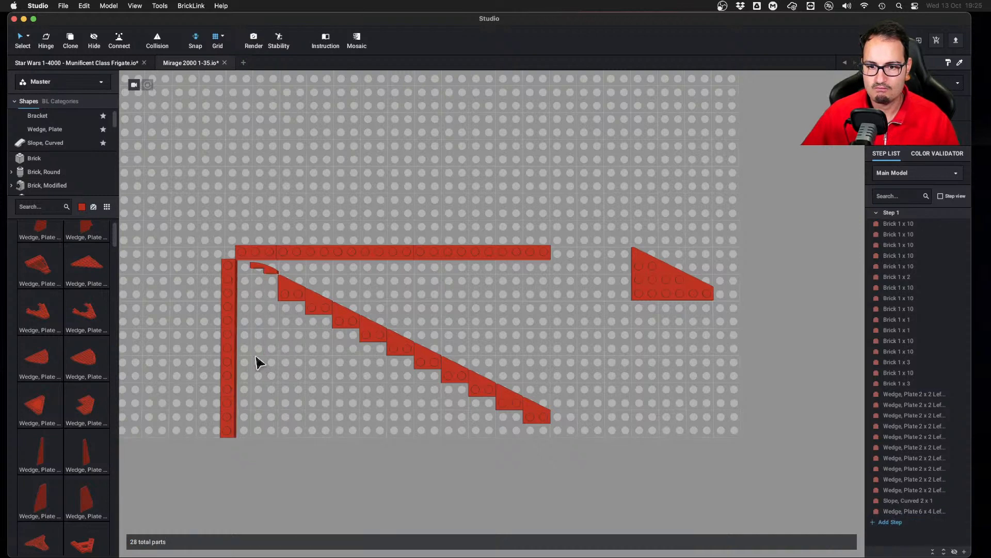
# Add a Wedge, Plate 12 x 3 Left over the vertical brick row, rotated parallel to it, and check its taper against the Photoshop blueprint
pyautogui.moveTo(45, 460); pyautogui.dragTo(77, 367)
pyautogui.scroll(1, 78, 367)
pyautogui.moveTo(42, 472); pyautogui.dragTo(232, 353)
pyautogui.press('Right')
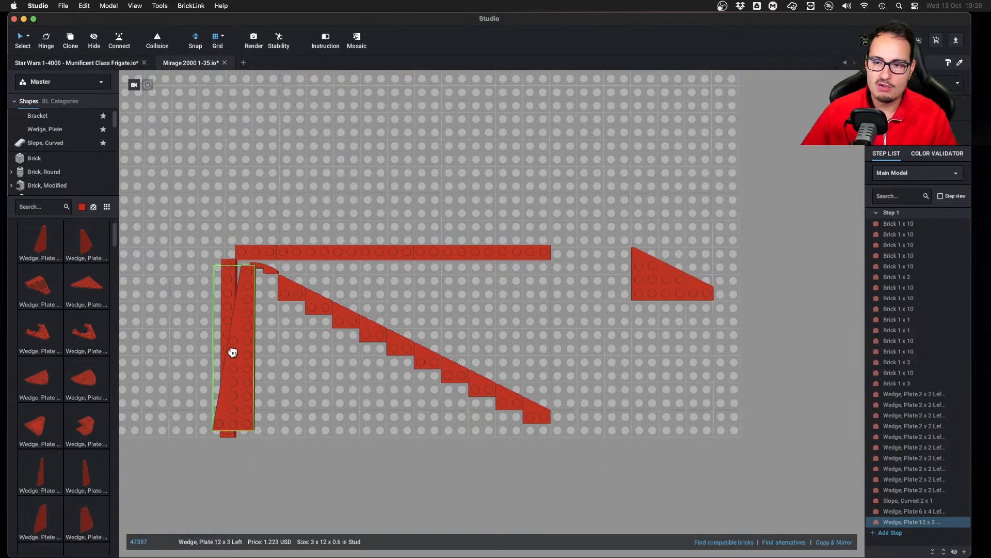
pyautogui.hotkey('ctrl', 'Left')
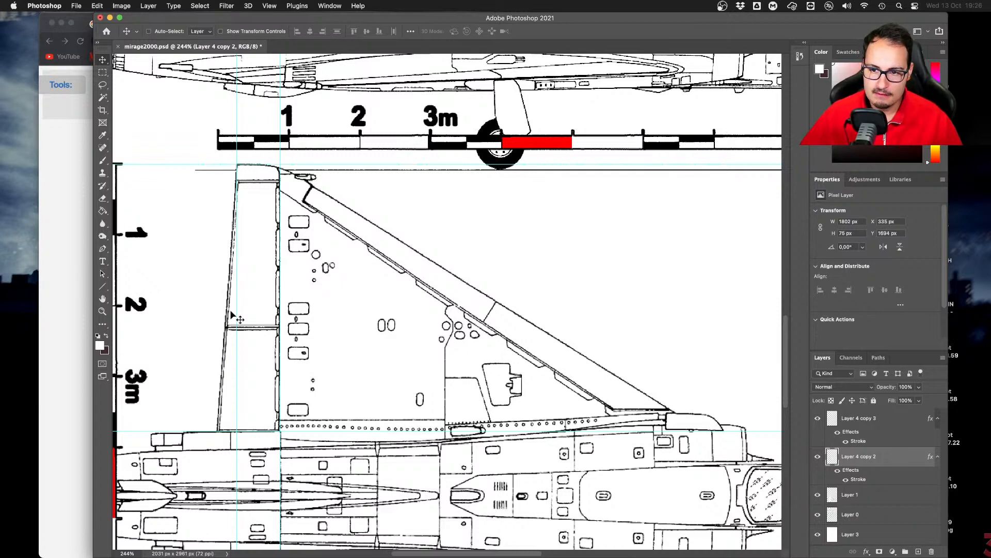
pyautogui.moveTo(232, 305); pyautogui.dragTo(219, 311)
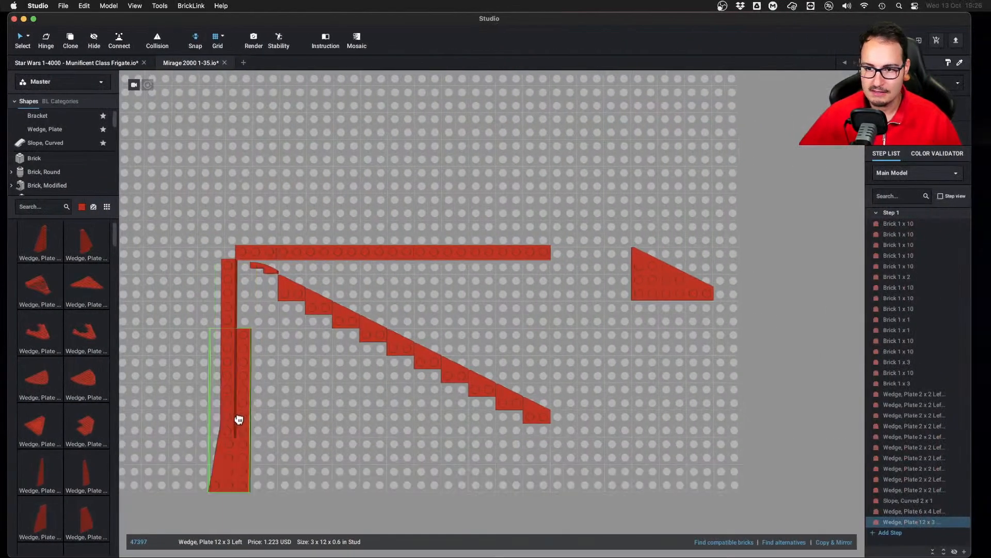
# Move the Wedge, Plate 12 x 3 Left off the vertical brick row to the open area below the leading-edge plates
pyautogui.click(236, 417)
pyautogui.press('super+c')
pyautogui.press('super+v')
pyautogui.click(295, 435)
pyautogui.press('Escape')
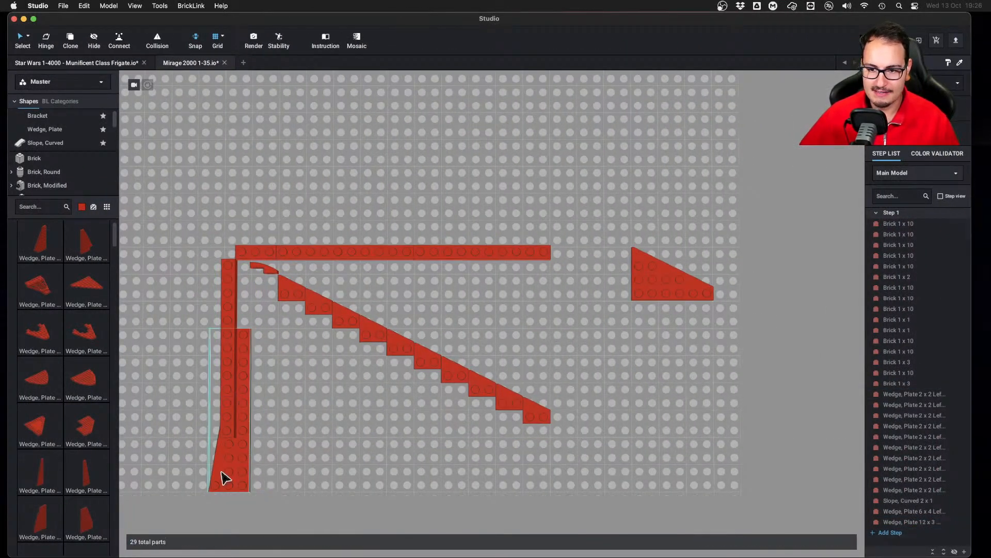
pyautogui.moveTo(224, 476); pyautogui.dragTo(295, 478)
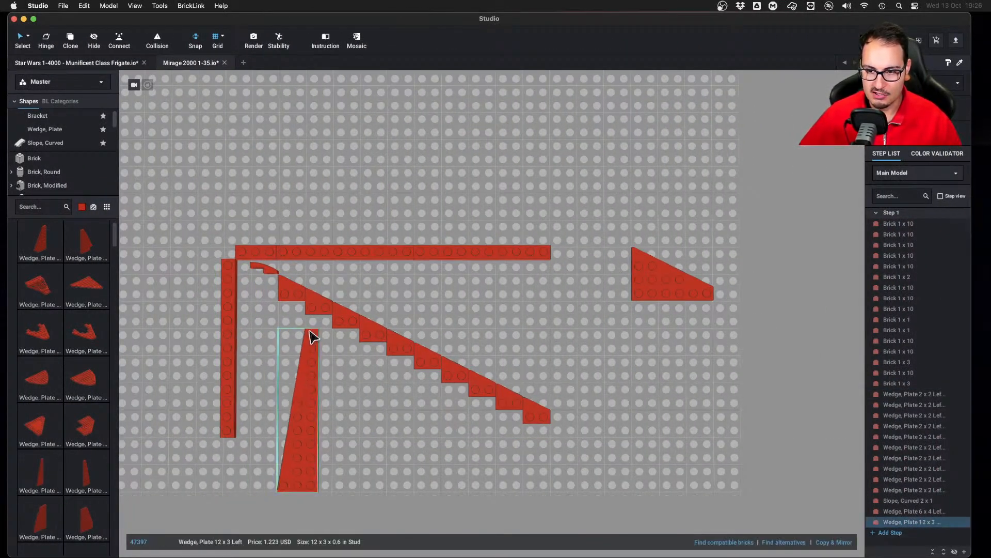
pyautogui.click(351, 436)
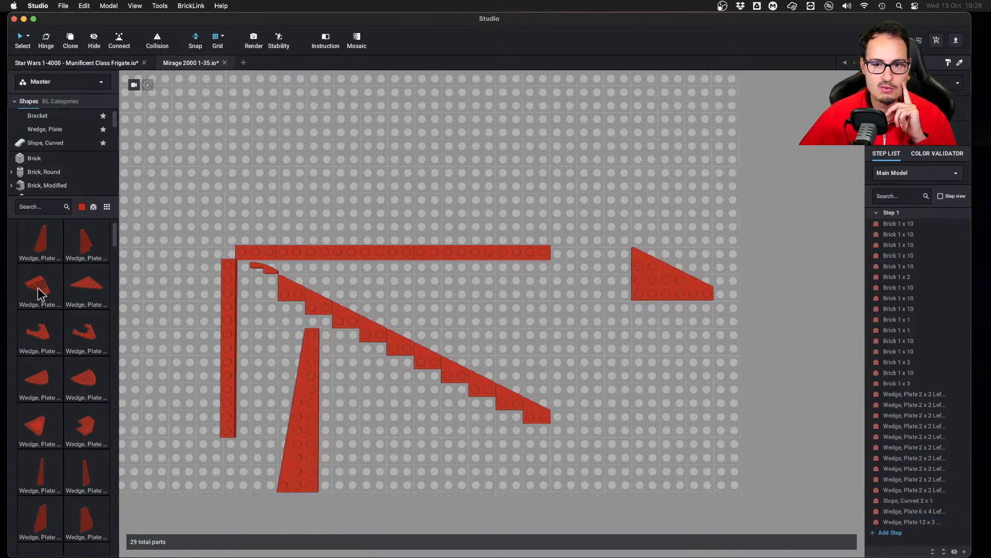
# Add a Wedge, Plate 6 x 2 Left and lay it over the narrow half of the Wedge, Plate 12 x 3 Left
pyautogui.scroll(-3, 70, 292)
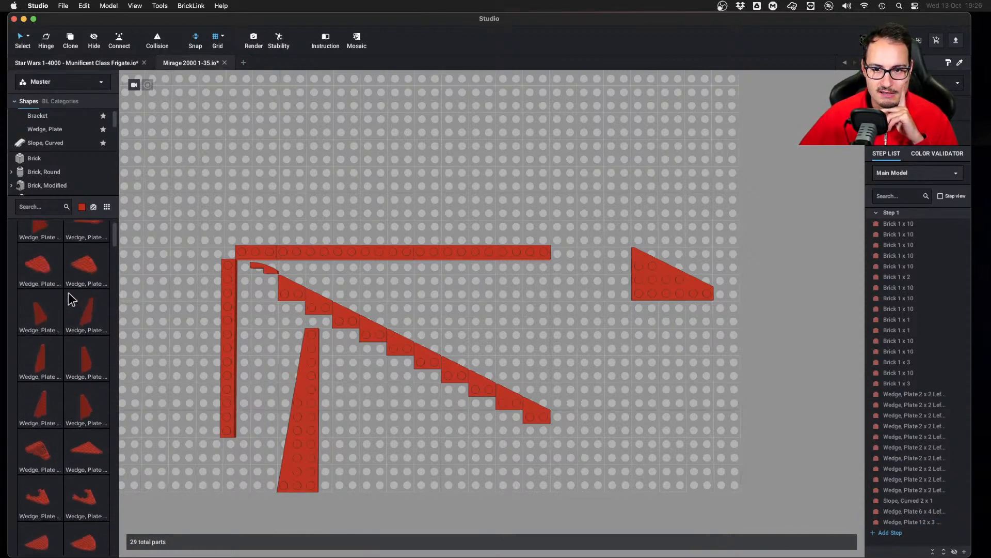
pyautogui.scroll(-3, 68, 292)
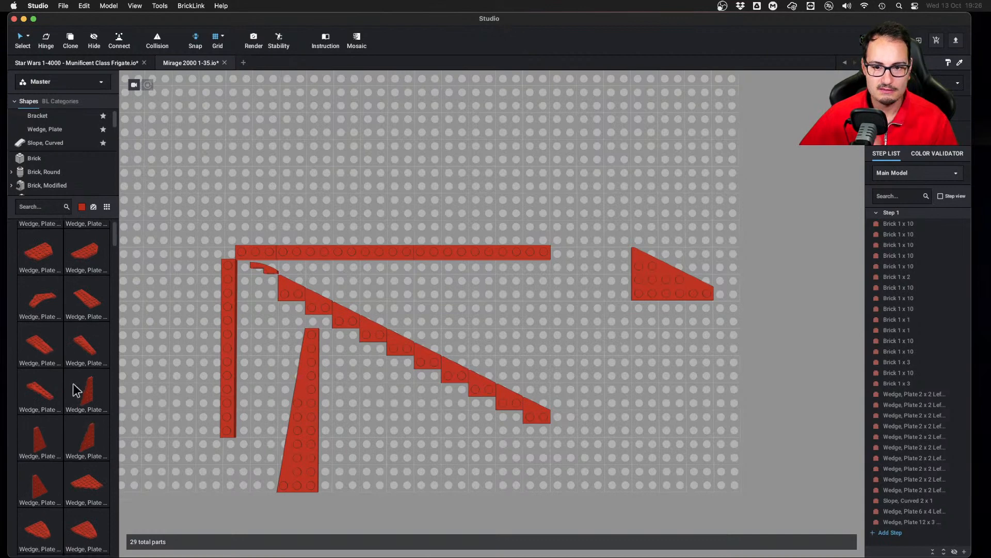
pyautogui.moveTo(46, 394); pyautogui.dragTo(252, 316)
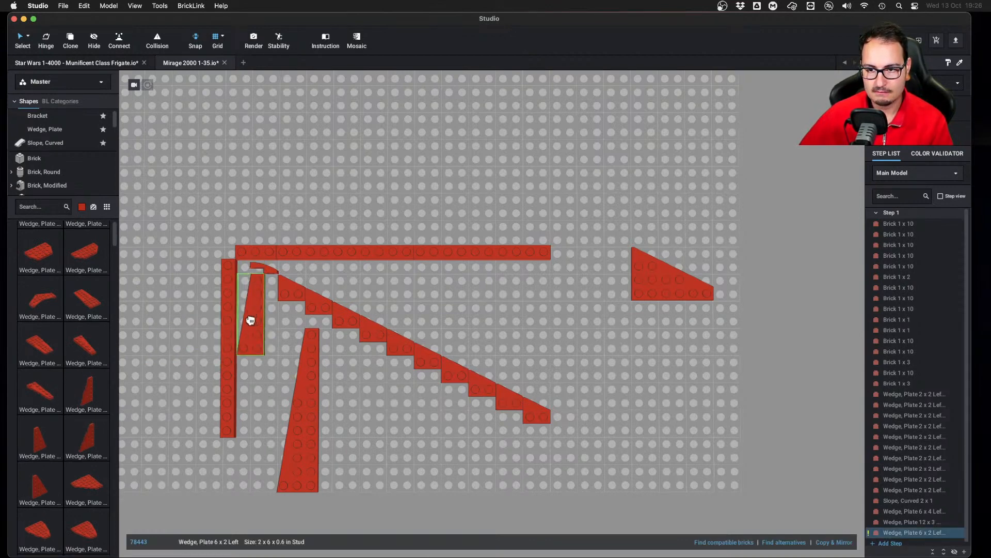
pyautogui.moveTo(250, 320); pyautogui.dragTo(310, 373)
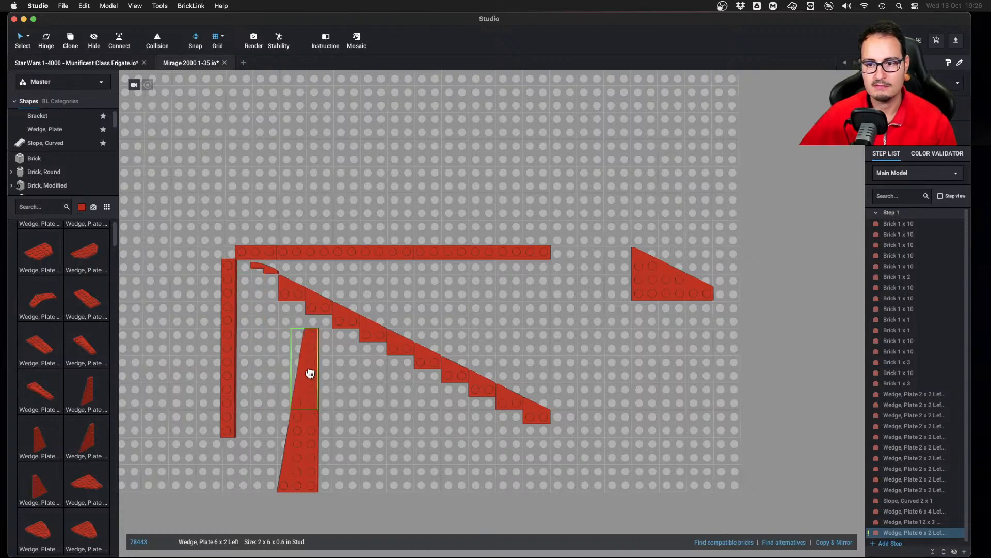
# Place a Wedge, Plate 6 x 2 Left beside the vertical brick row, just below the curved slope, and check its available colours
pyautogui.click(255, 350)
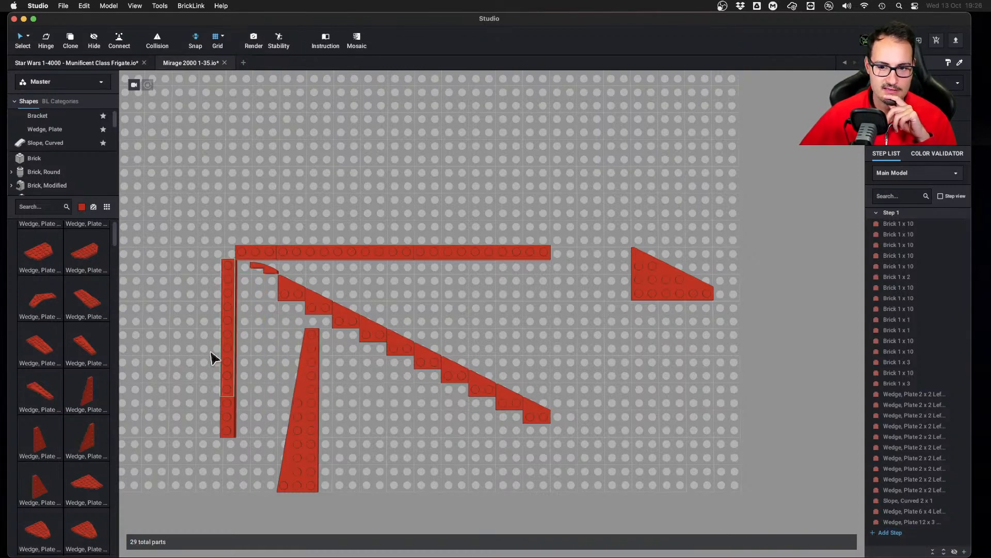
pyautogui.moveTo(77, 346); pyautogui.dragTo(252, 314)
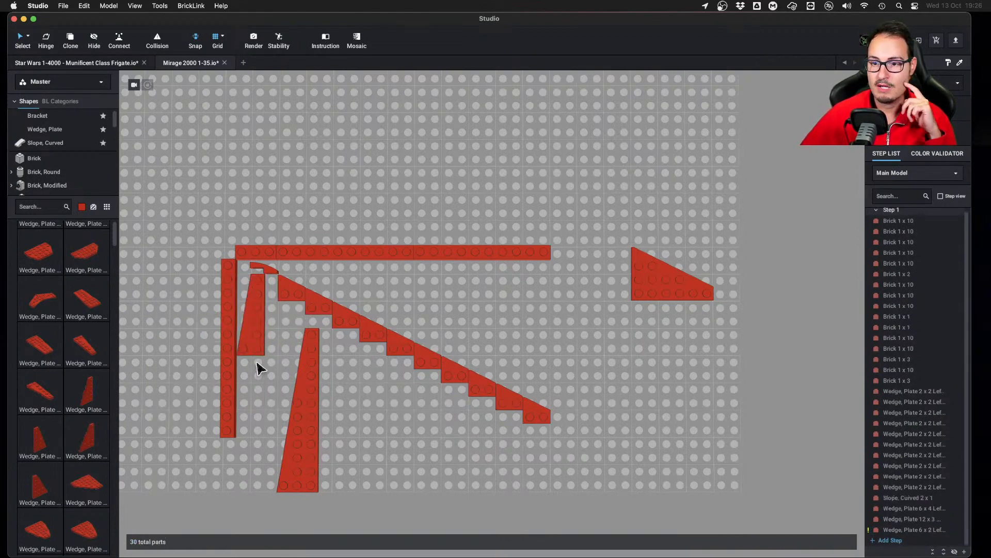
pyautogui.click(249, 337)
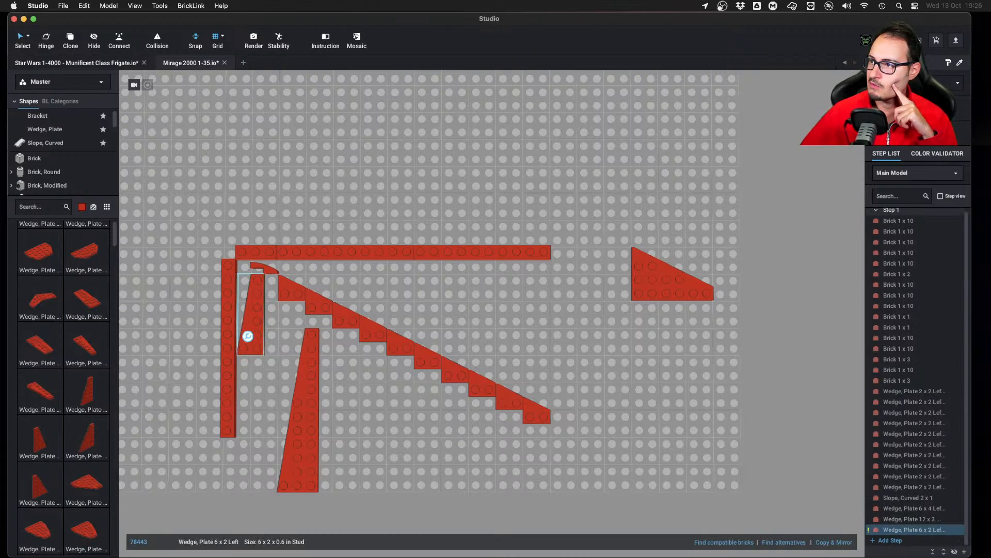
pyautogui.press('c')
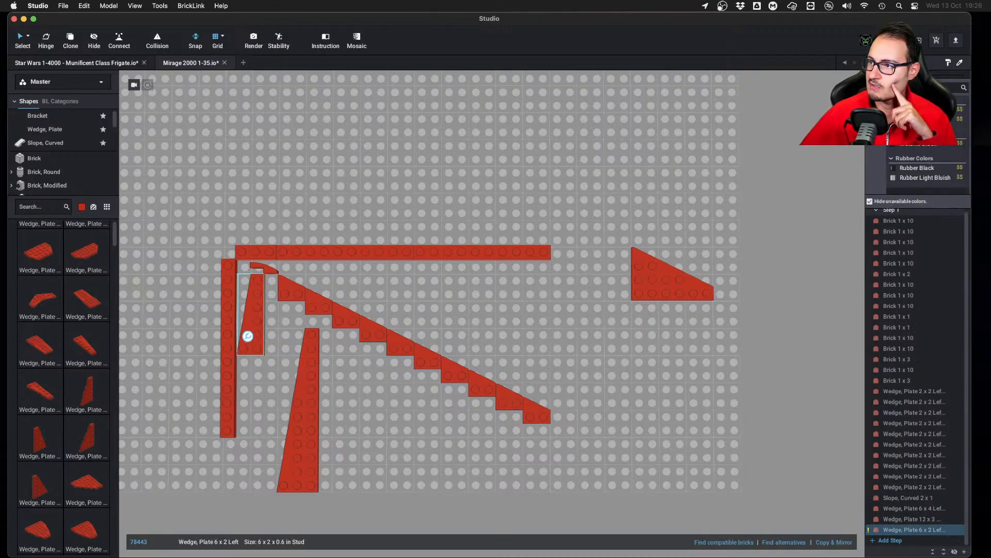
pyautogui.click(627, 166)
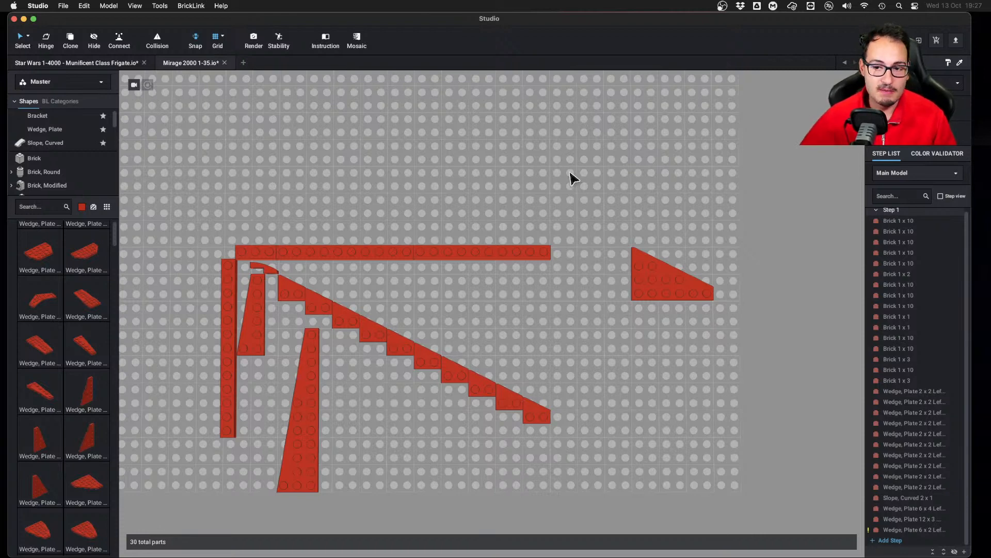
# Delete the Wedge, Plate 12 x 3 Left and replace the three outermost 2 x 2 leading-edge wedges with the Wedge, Plate 6 x 4 Left
pyautogui.click(686, 294)
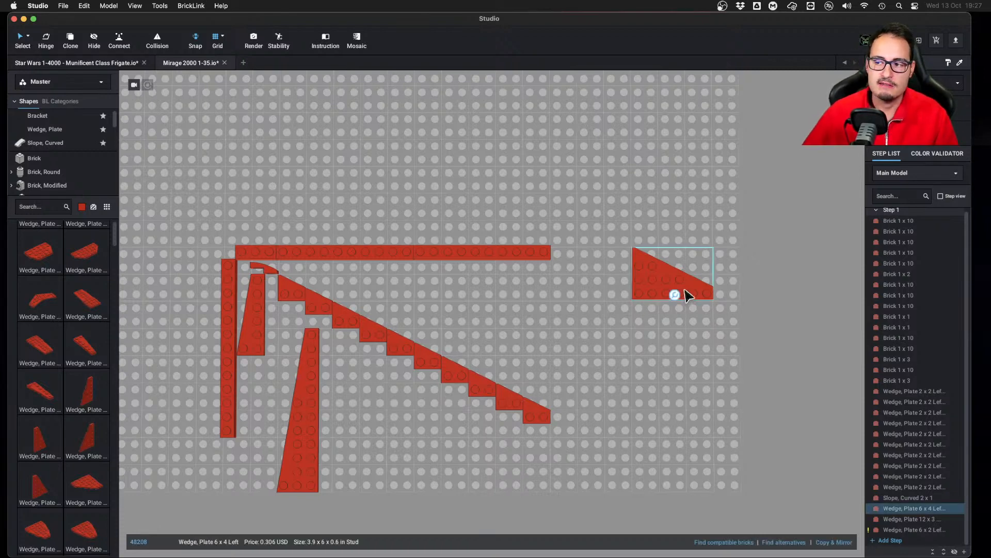
pyautogui.click(508, 404)
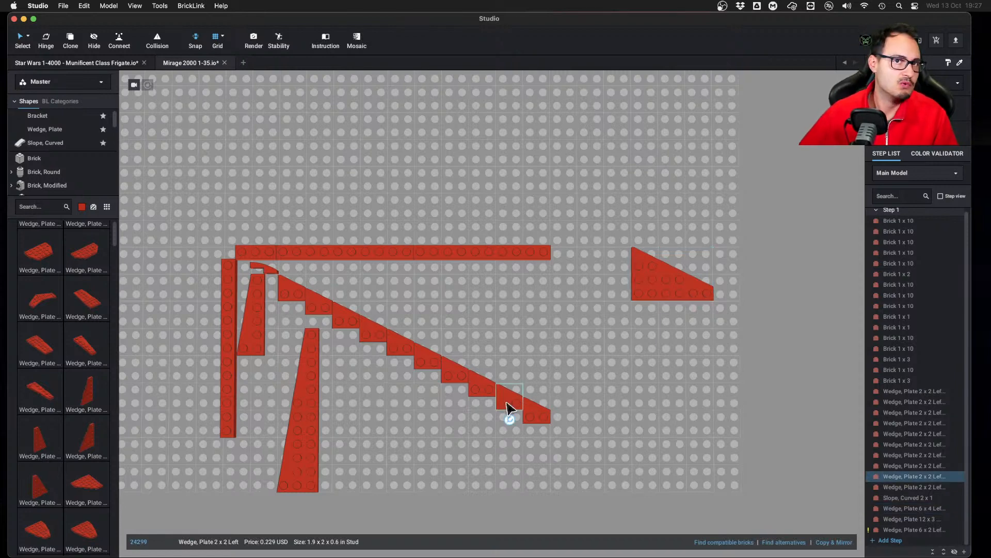
pyautogui.click(690, 426)
pyautogui.hscroll(-3, 627, 374)
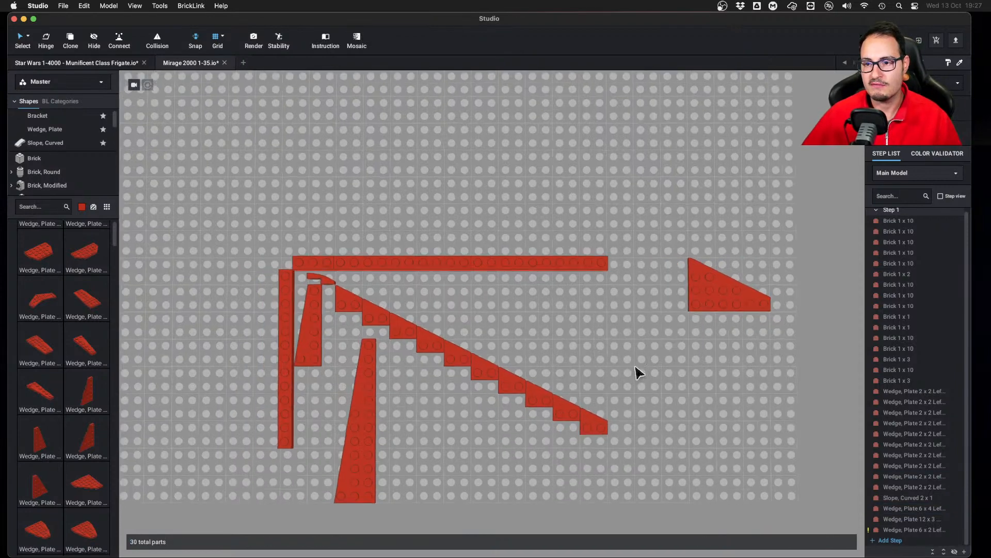
pyautogui.moveTo(702, 334); pyautogui.dragTo(643, 323, button='middle')
pyautogui.moveTo(299, 269); pyautogui.dragTo(351, 327)
pyautogui.press('Delete')
pyautogui.click(310, 392)
pyautogui.press('Delete')
pyautogui.moveTo(657, 292); pyautogui.dragTo(317, 311)
pyautogui.click(406, 313)
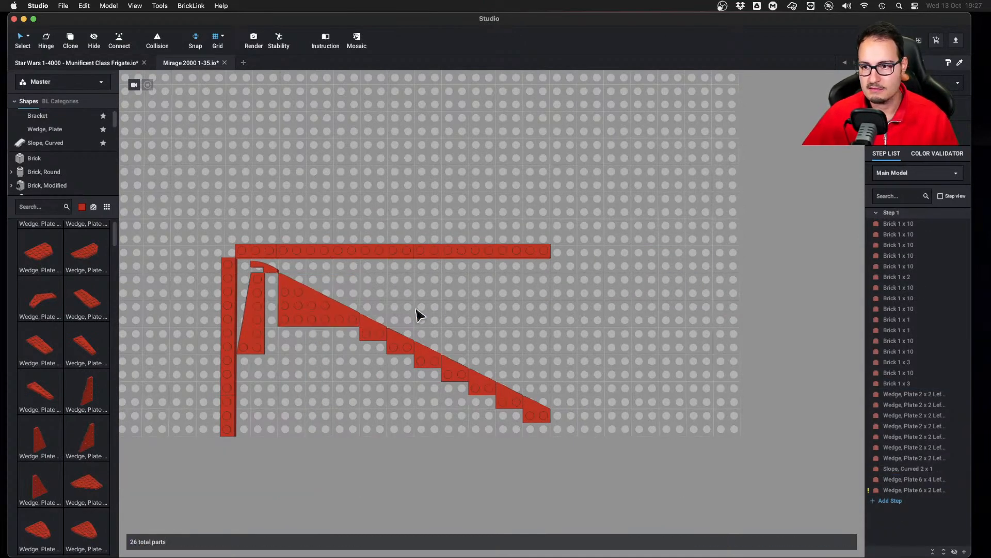
# Replace the next six 2 x 2 leading-edge wedges with two clones of the Wedge, Plate 6 x 4 Left, keeping the last 2 x 2
pyautogui.moveTo(381, 311); pyautogui.dragTo(421, 367)
pyautogui.press('Delete')
pyautogui.press('c')
pyautogui.moveTo(301, 310); pyautogui.dragTo(402, 350)
pyautogui.moveTo(489, 341); pyautogui.dragTo(467, 398)
pyautogui.press('Delete')
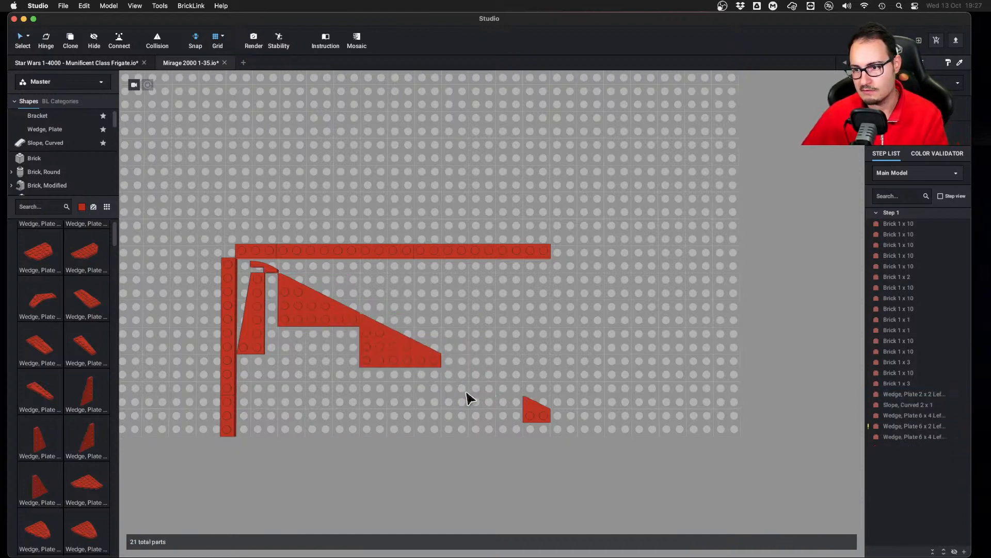
pyautogui.press('c')
pyautogui.moveTo(393, 349)
pyautogui.mouseDown()
pyautogui.moveTo(482, 394)
pyautogui.moveTo(484, 382)
pyautogui.mouseUp()
pyautogui.click(531, 418)
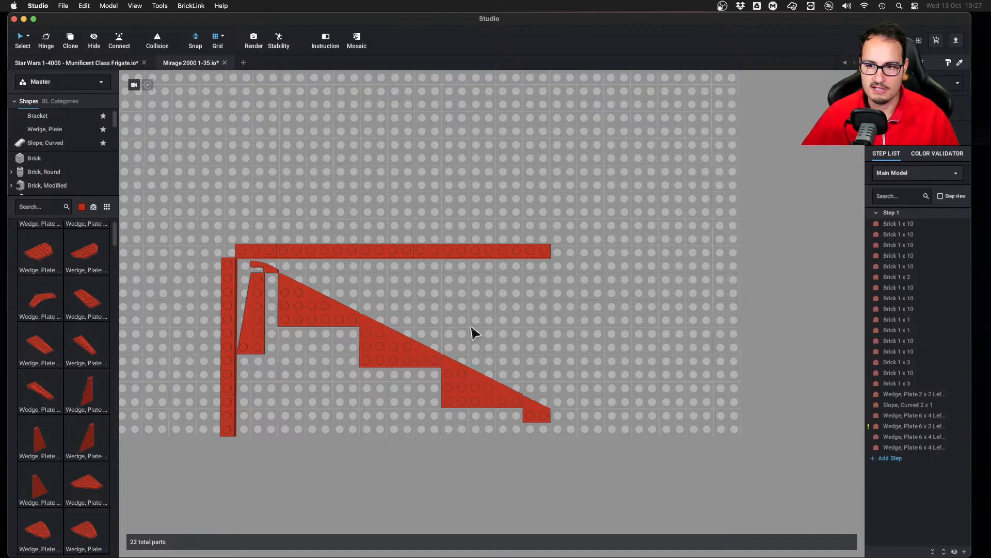
# Add a Plate 2 x 6 beside the vertical brick row, directly below the Wedge, Plate 6 x 2 Left
pyautogui.moveTo(471, 332); pyautogui.dragTo(507, 339, button='middle')
pyautogui.moveTo(506, 339)
pyautogui.mouseDown(button='right')
pyautogui.moveTo(552, 330)
pyautogui.moveTo(491, 339)
pyautogui.moveTo(509, 341)
pyautogui.mouseUp(button='right')
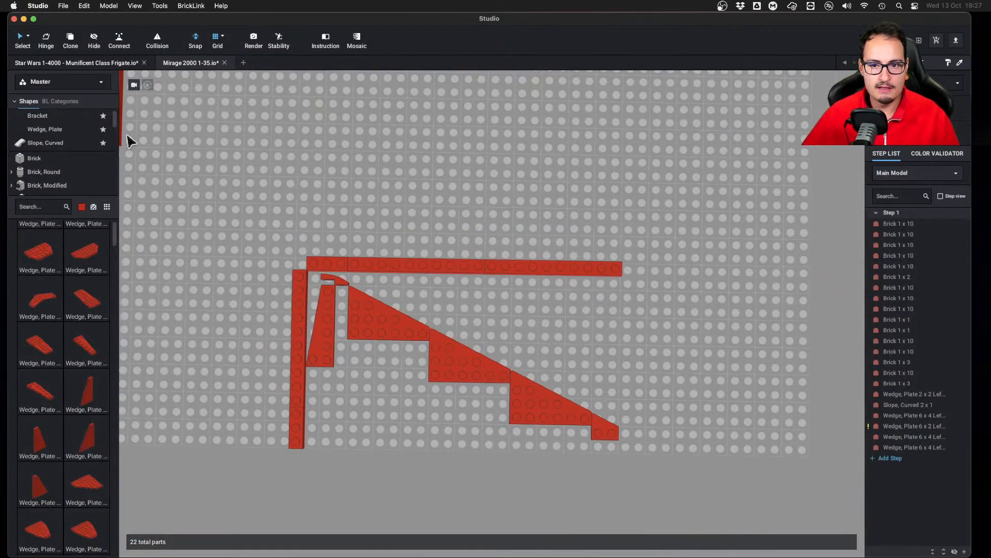
pyautogui.scroll(-2, 62, 134)
pyautogui.scroll(-1, 64, 135)
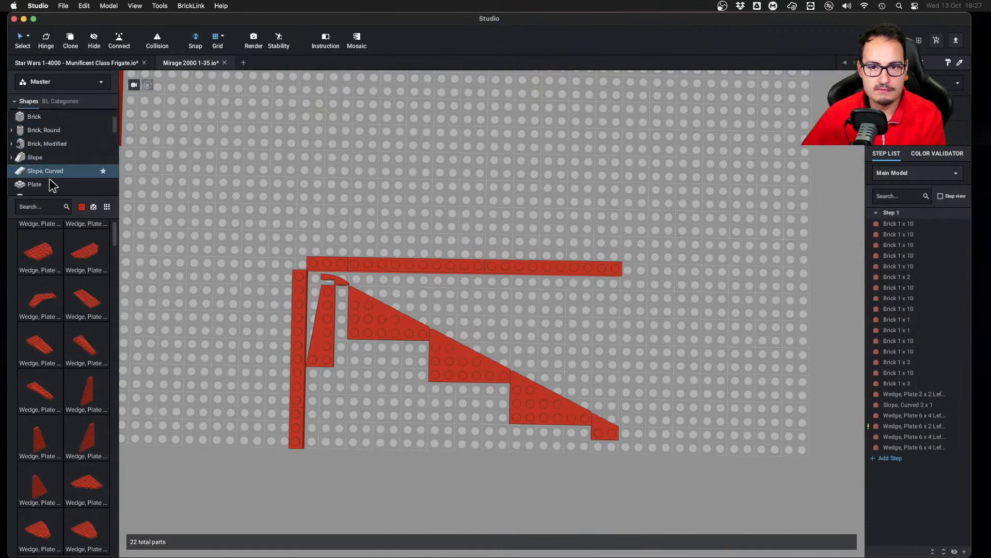
pyautogui.click(49, 182)
pyautogui.scroll(-1, 86, 473)
pyautogui.moveTo(86, 487); pyautogui.dragTo(392, 388)
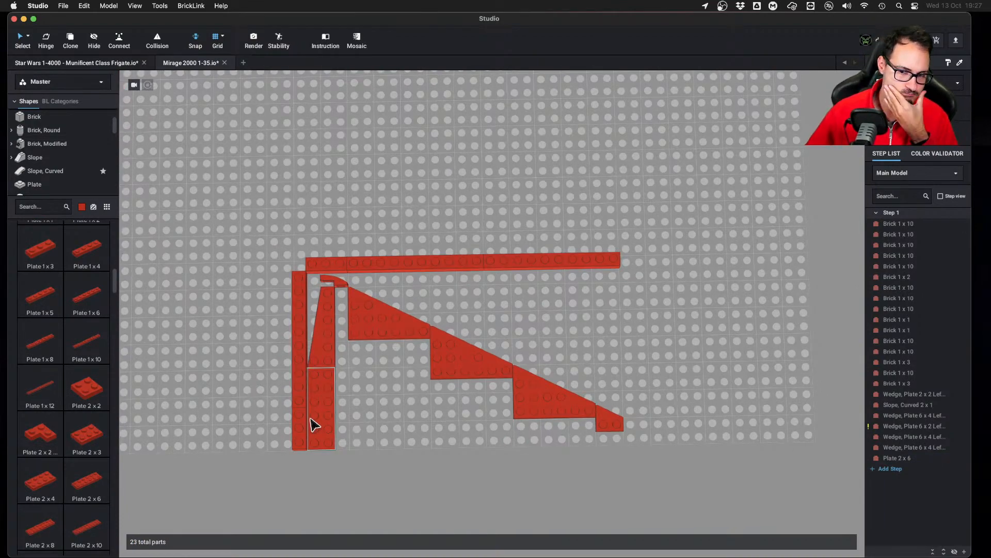
# Read the wing's length on the Photoshop blueprint and convert 6.4 metres at 1:35 in the browser's LEGO Unit Converter
pyautogui.press('super+Tab')
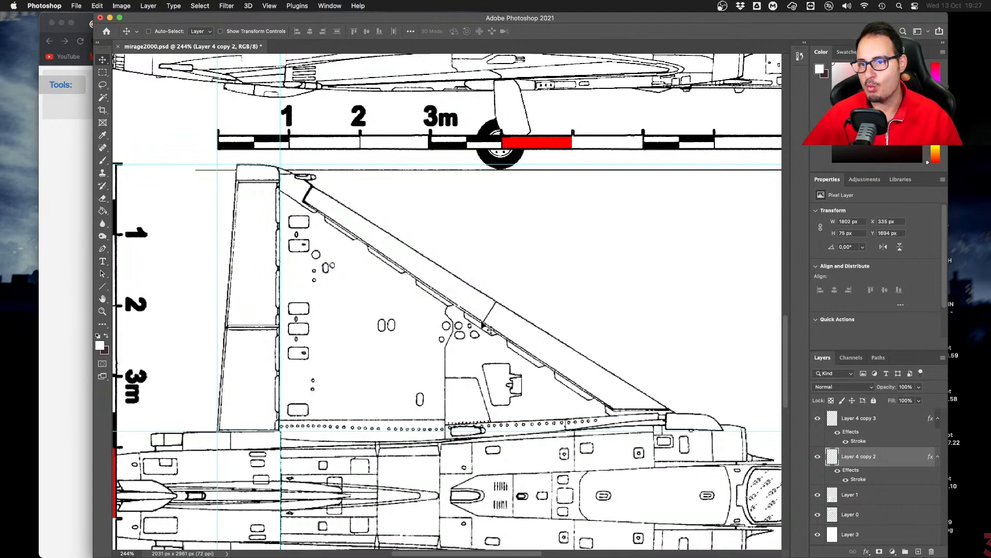
pyautogui.keyDown('alt'); pyautogui.scroll(-5, 483, 323); pyautogui.keyUp('alt')
pyautogui.keyDown('alt'); pyautogui.scroll(-3, 585, 313); pyautogui.keyUp('alt')
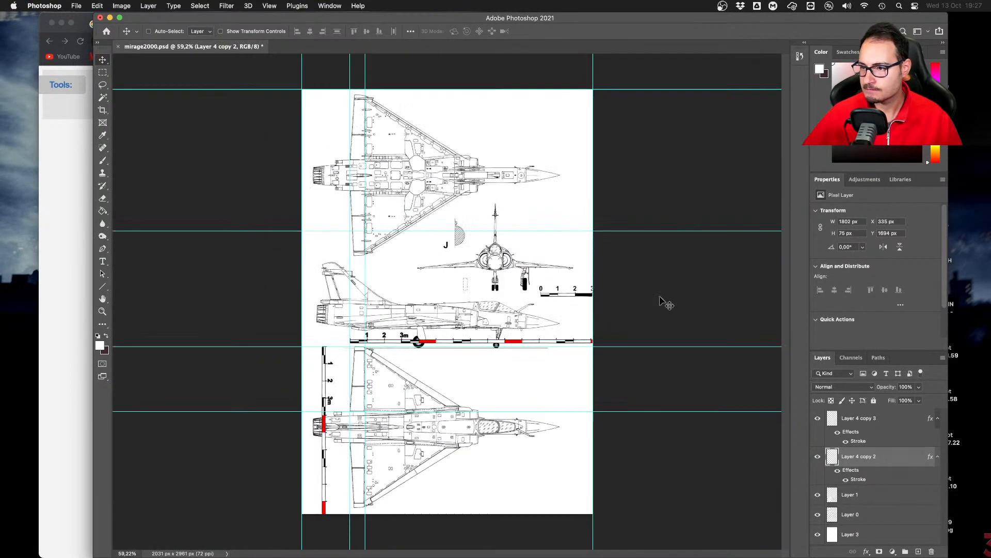
pyautogui.moveTo(594, 304); pyautogui.dragTo(458, 341)
pyautogui.keyDown('alt'); pyautogui.scroll(3, 382, 357); pyautogui.keyUp('alt')
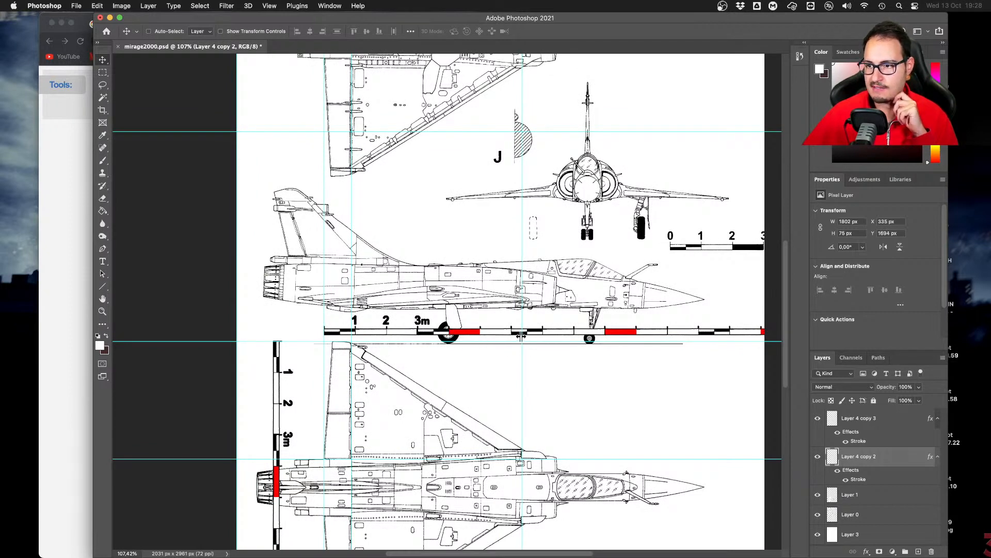
pyautogui.click(82, 307)
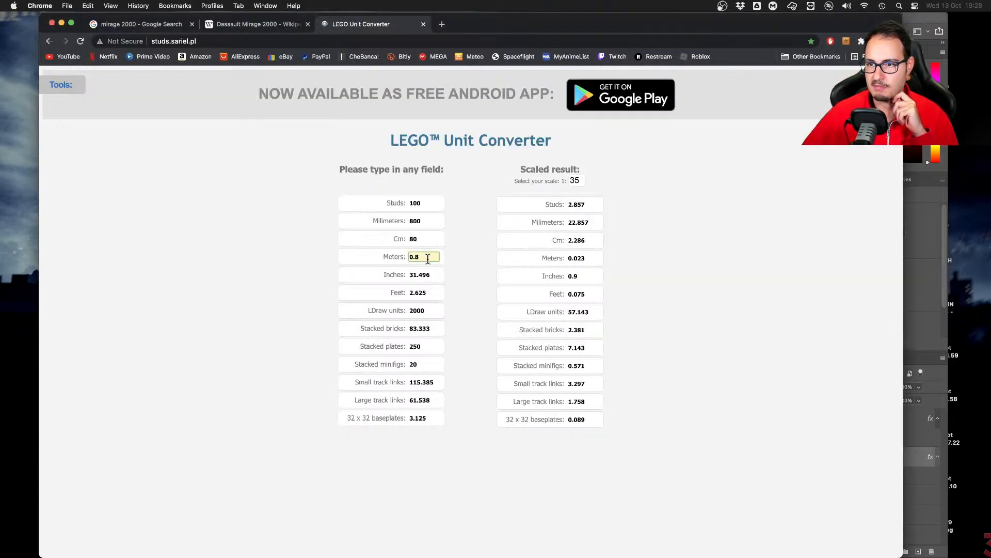
pyautogui.write('6.4')
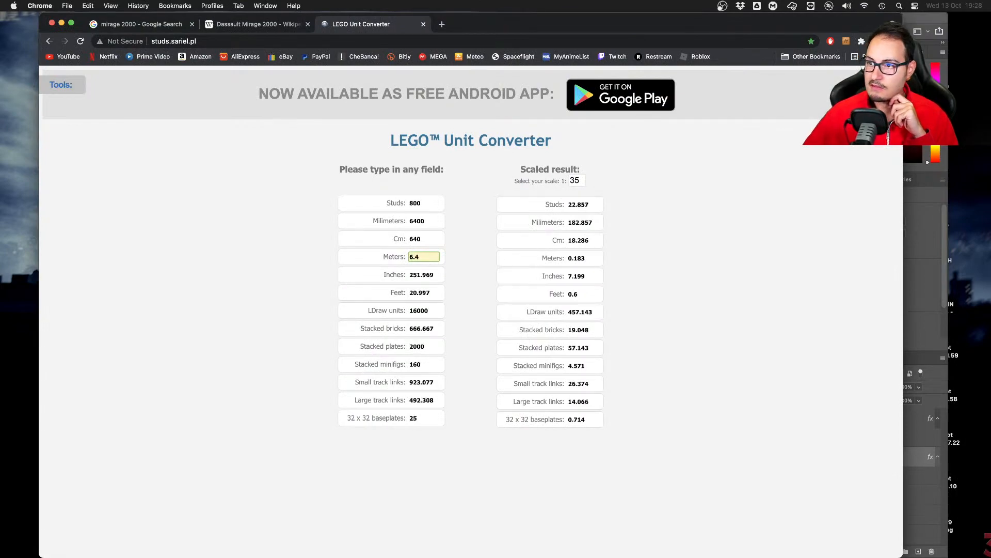
pyautogui.hotkey('ctrl', 'Right')
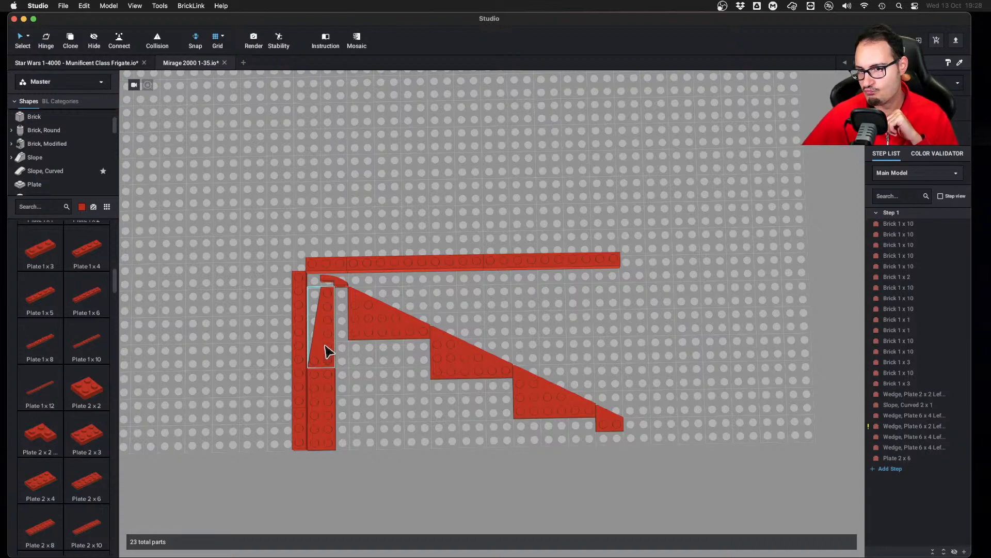
# Examine the wing's trailing-edge taper on the Photoshop blueprint and compare it with the Studio model
pyautogui.press('super+Tab')
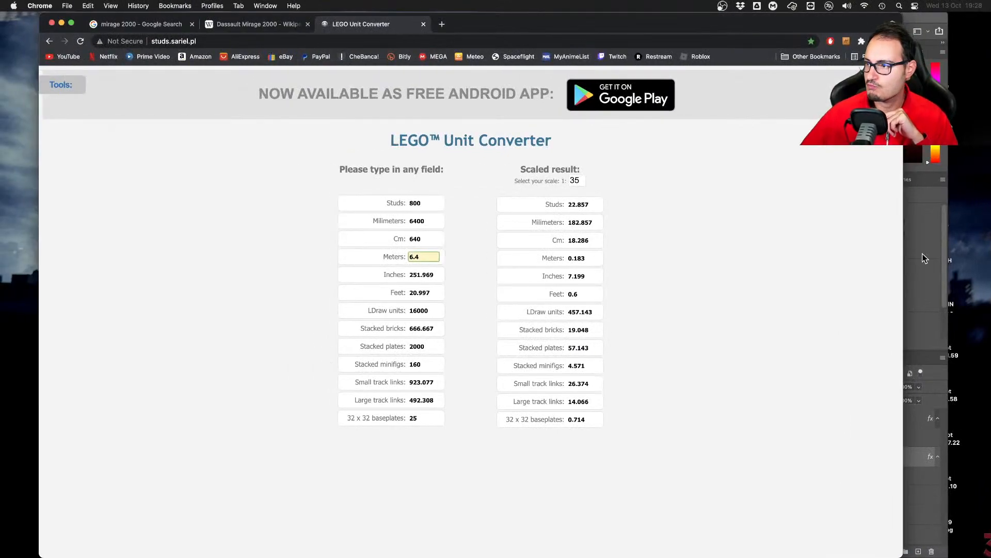
pyautogui.click(925, 258)
pyautogui.scroll(-2, 387, 295)
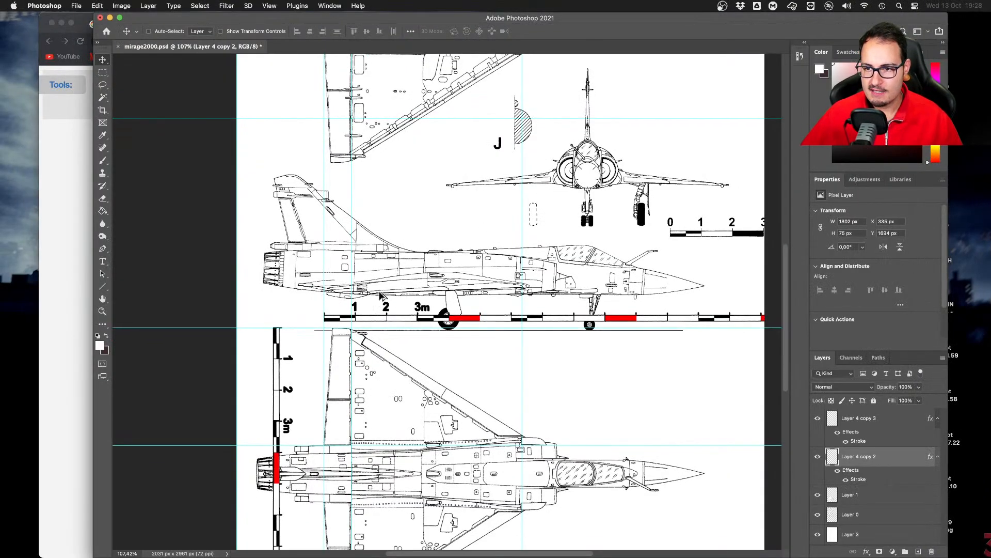
pyautogui.keyDown('alt'); pyautogui.scroll(6, 380, 295); pyautogui.keyUp('alt')
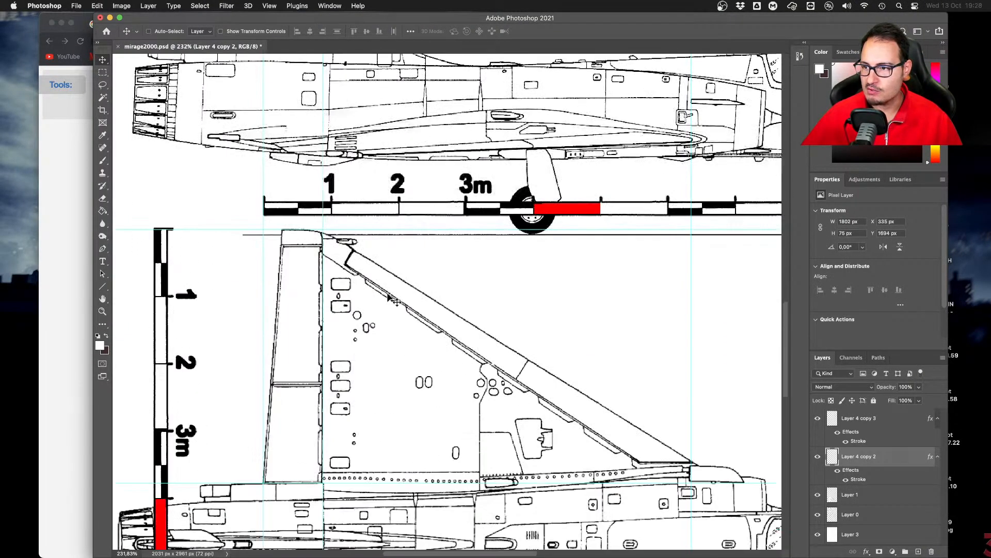
pyautogui.keyDown('alt'); pyautogui.scroll(-3, 388, 297); pyautogui.keyUp('alt')
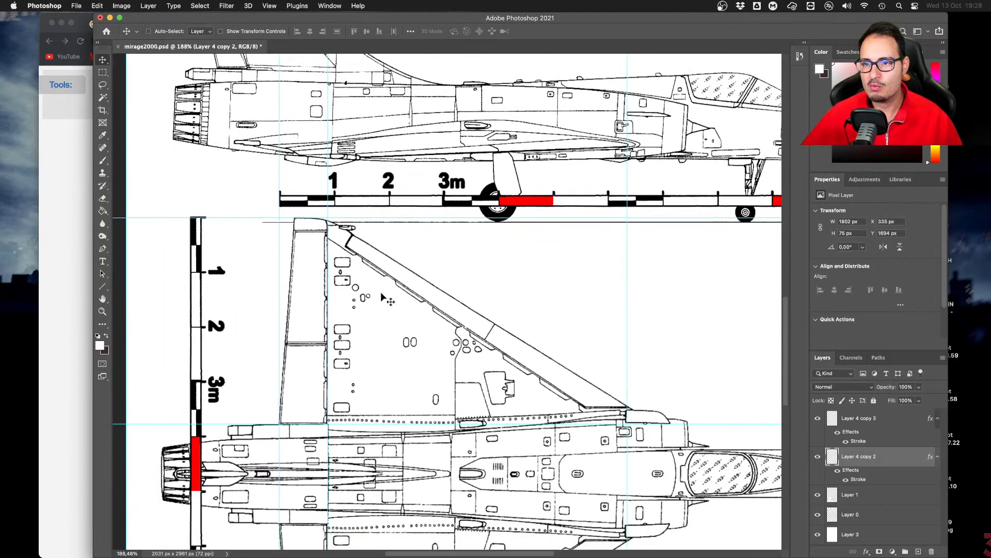
pyautogui.scroll(-6, 382, 297)
pyautogui.scroll(4, 382, 297)
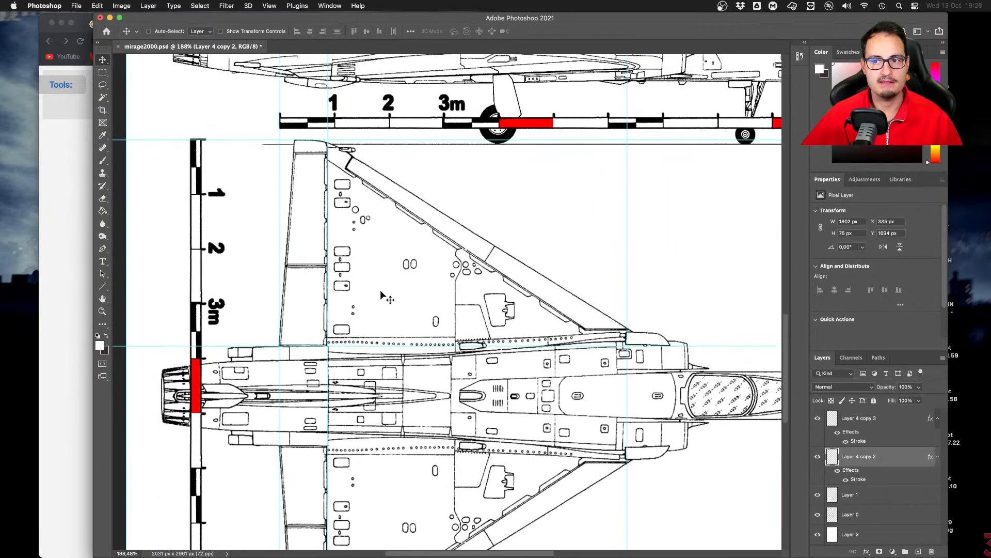
pyautogui.scroll(1, 381, 295)
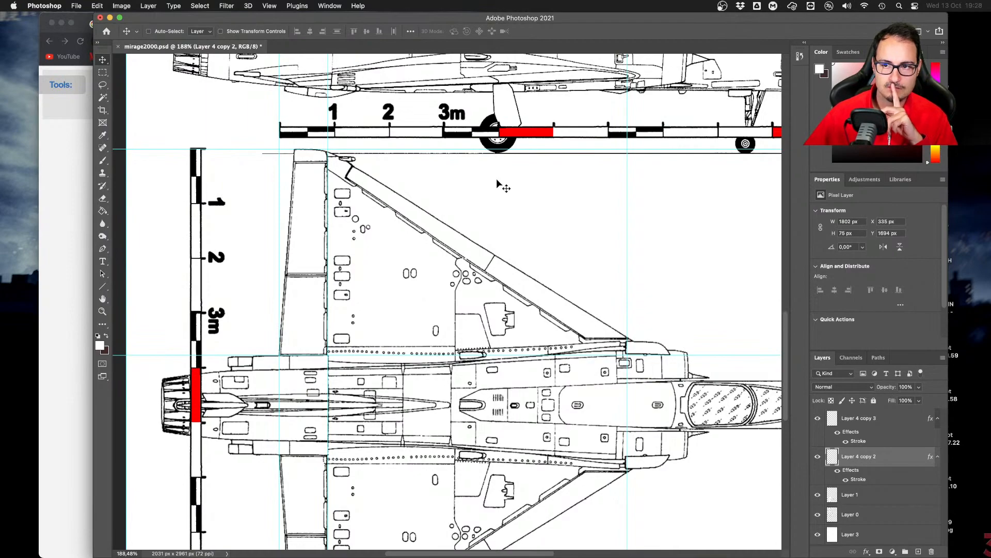
pyautogui.press('super+Tab')
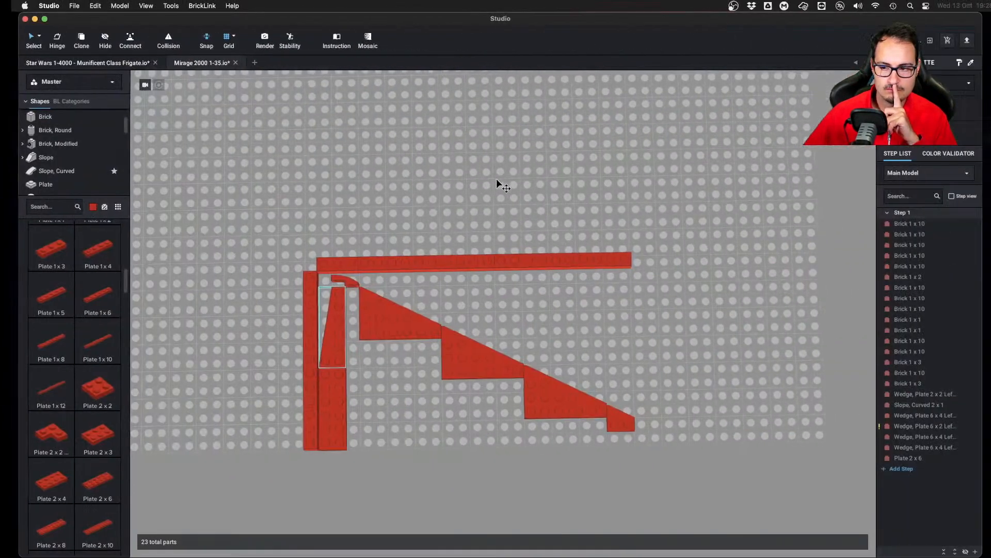
pyautogui.hotkey('ctrl', 'Left')
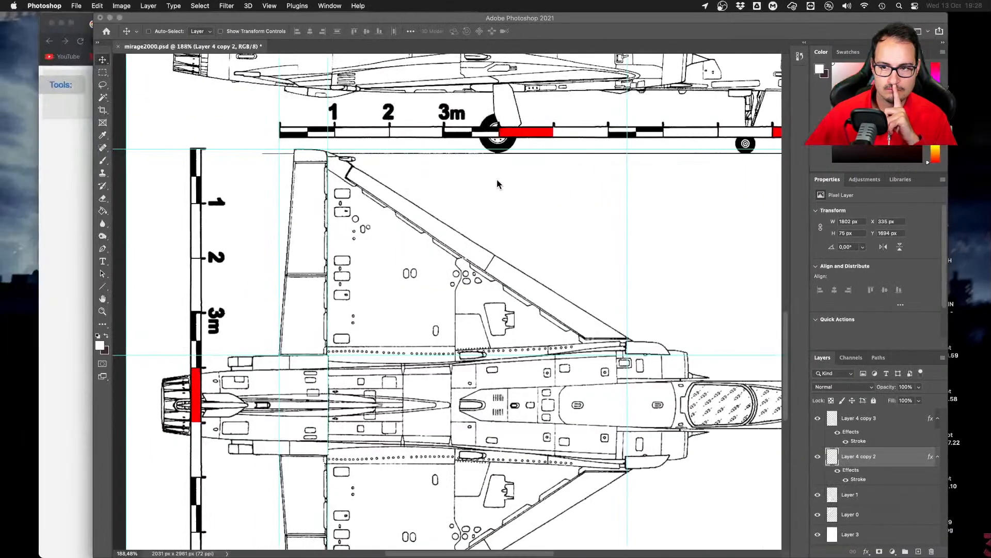
pyautogui.hotkey('ctrl', 'Right')
# Replace the Plate 2 x 6 beside the vertical brick row with a clone of the Wedge, Plate 6 x 2 Left
pyautogui.scroll(3, 64, 184)
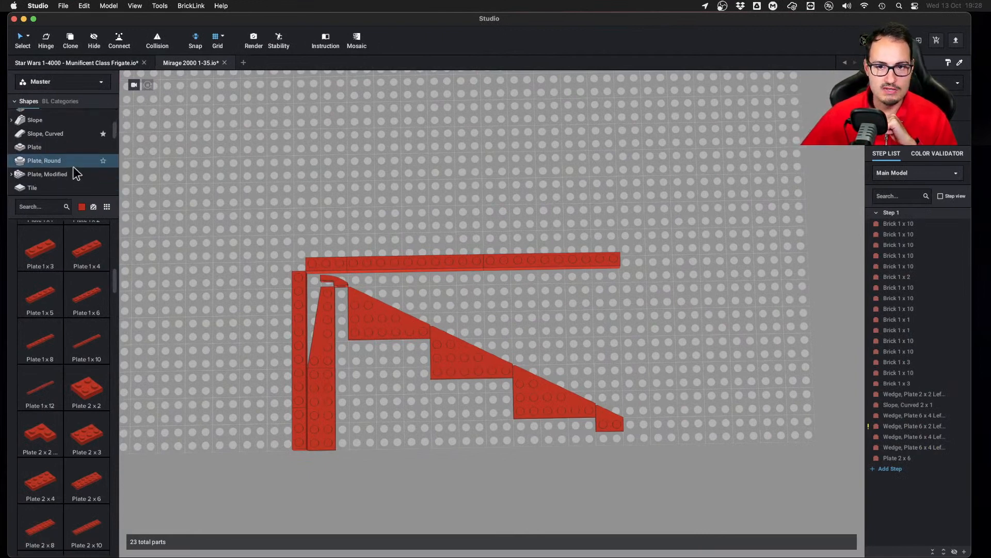
pyautogui.scroll(2, 71, 165)
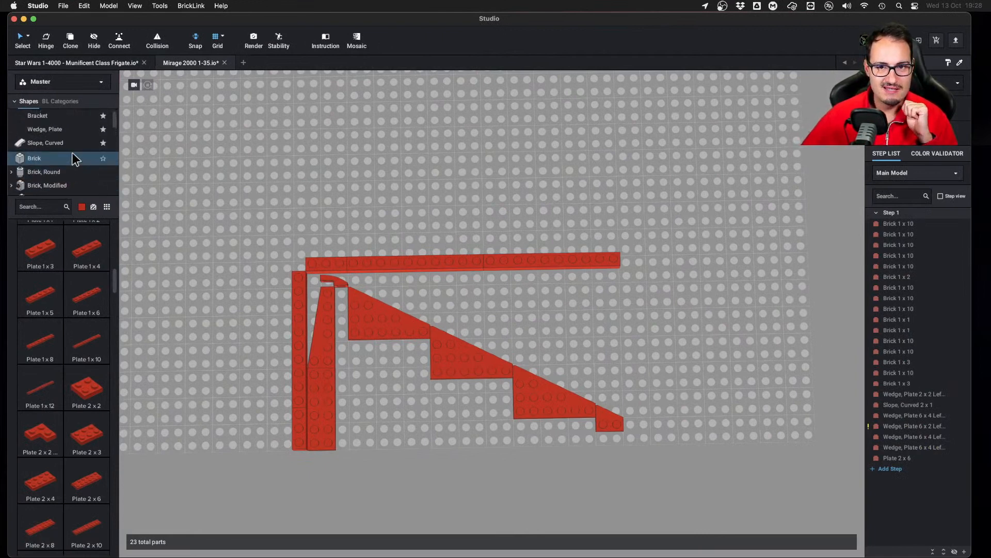
pyautogui.click(70, 130)
pyautogui.scroll(-10, 73, 337)
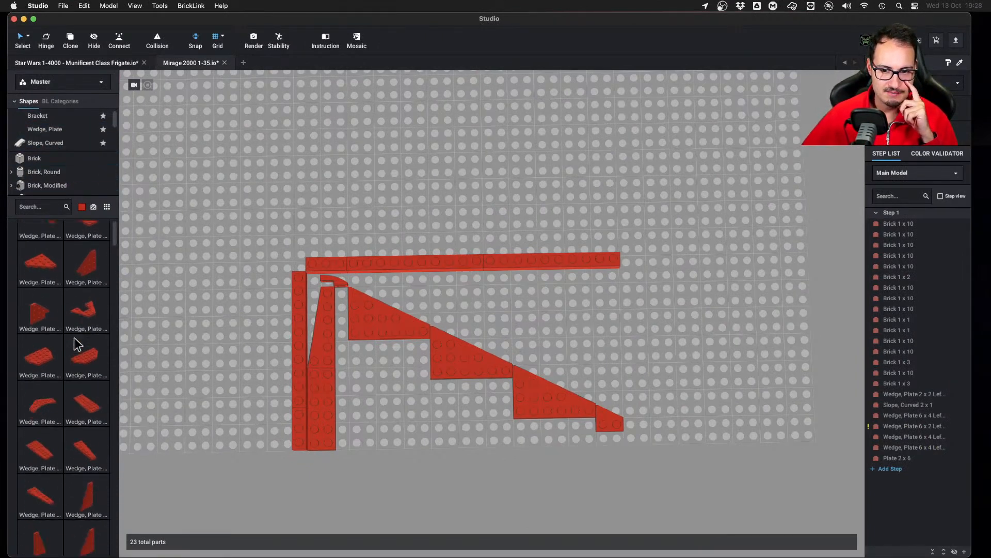
pyautogui.click(324, 373)
pyautogui.press('Delete')
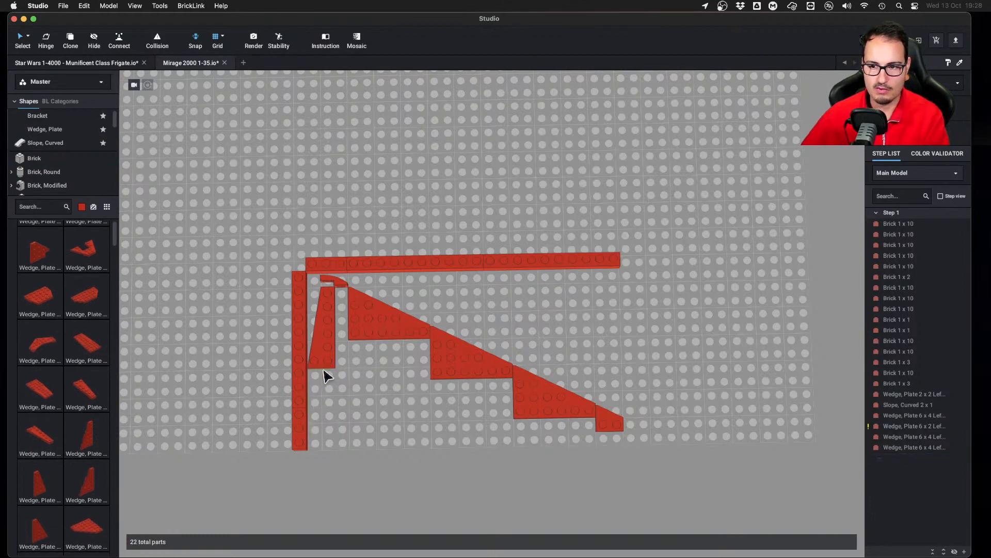
pyautogui.click(321, 346)
pyautogui.press('c')
pyautogui.click(323, 409)
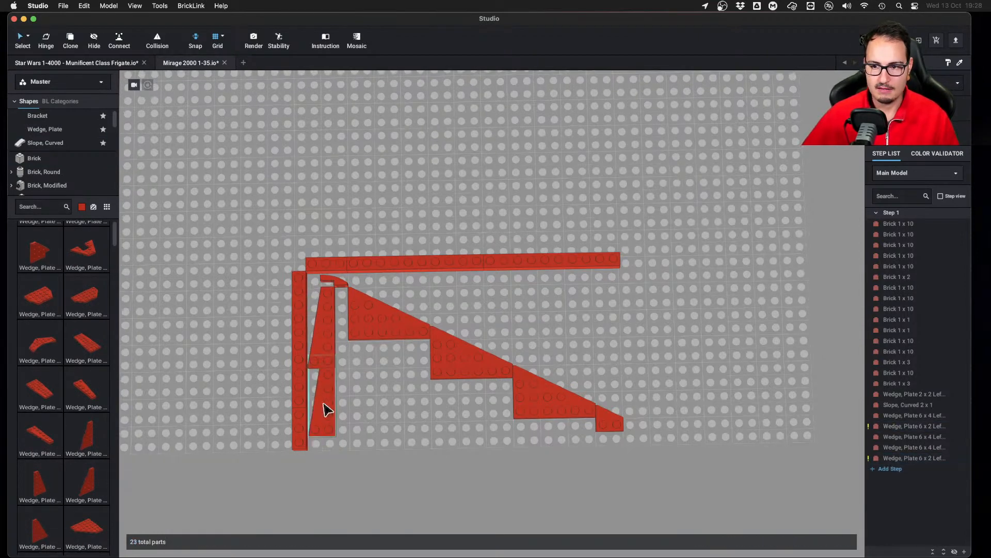
# Shift the lower 6 x 2 wedge down one stud and the upper one inward one stud to form a continuous trailing-edge taper
pyautogui.click(351, 372)
pyautogui.moveTo(331, 351); pyautogui.dragTo(326, 405)
pyautogui.click(368, 388)
pyautogui.click(452, 305)
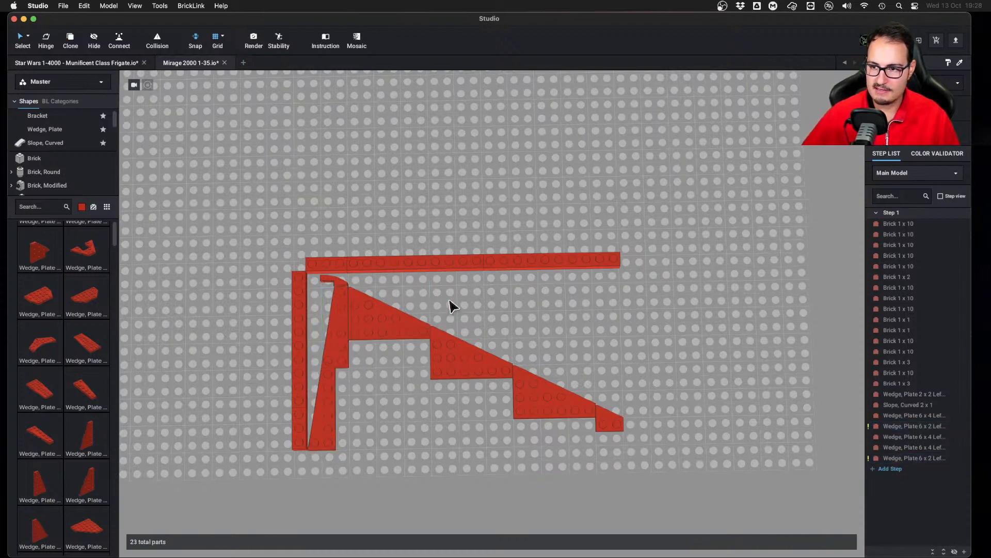
# Shift the three 6 x 4 wedges, the 2 x 2 wedge and the curved slope one stud away from the trailing edge
pyautogui.moveTo(408, 298); pyautogui.dragTo(624, 433)
pyautogui.press('Right')
pyautogui.press('Right')
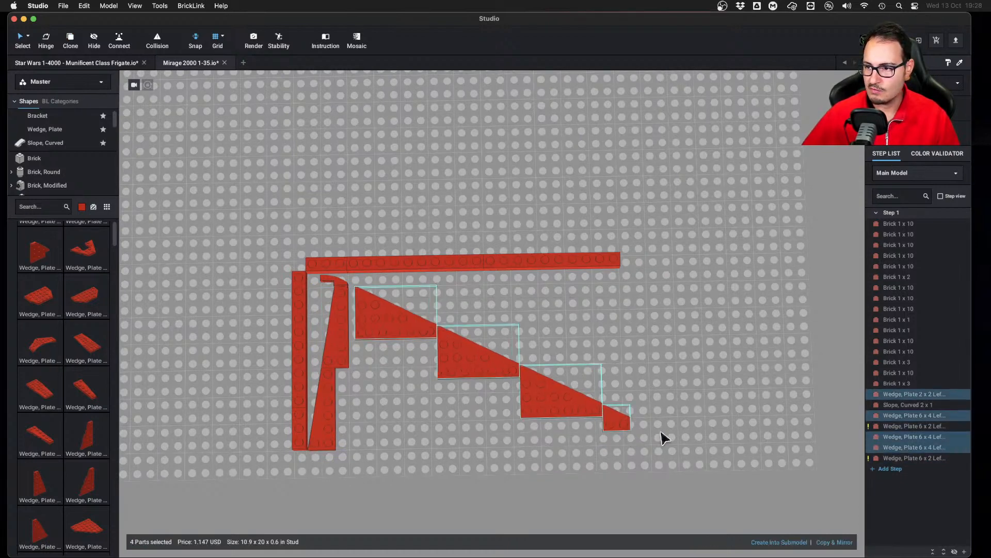
pyautogui.click(623, 333)
pyautogui.click(336, 283)
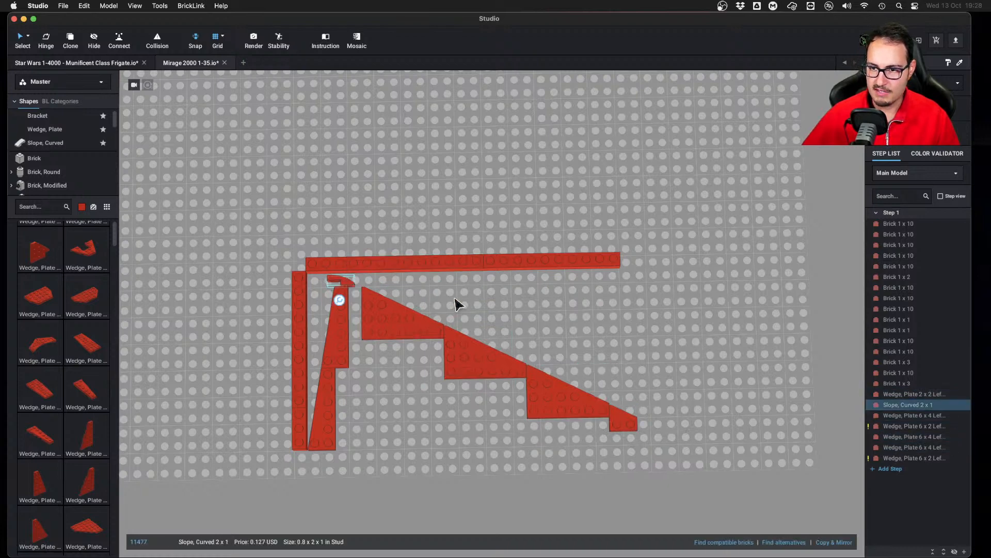
pyautogui.press('Right')
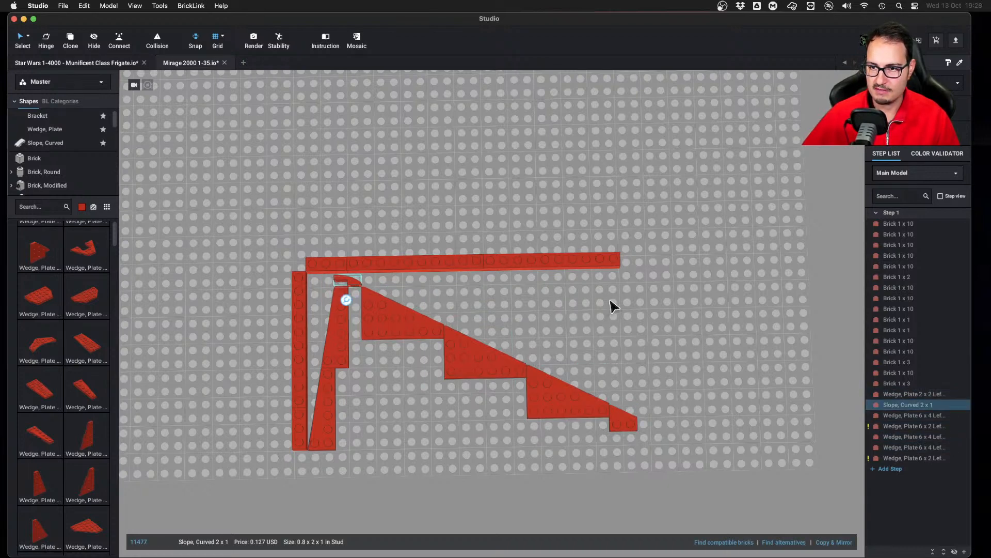
pyautogui.click(611, 302)
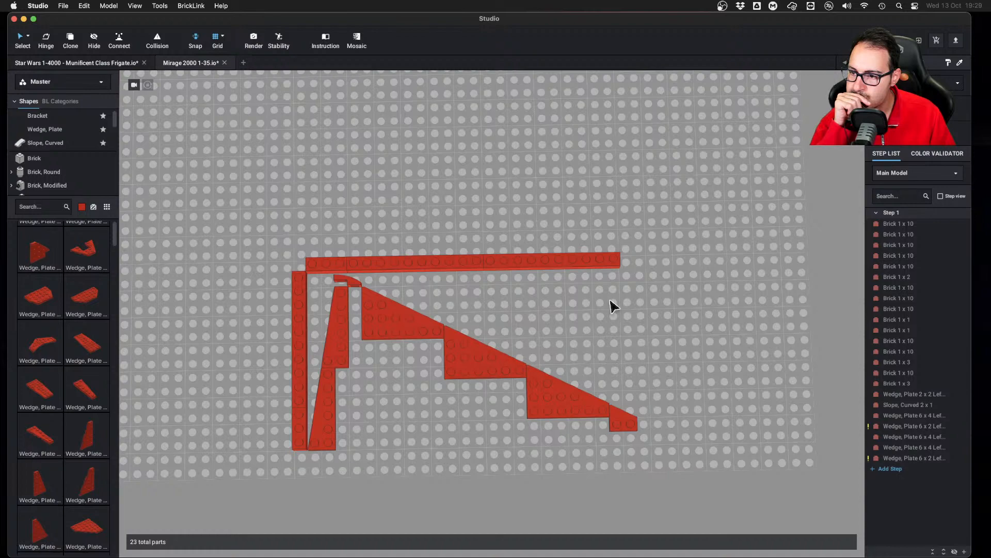
# Check the wing against the Photoshop blueprint and clone the 23-stud horizontal brick row twice, end to end, along the wing root
pyautogui.press('super+Tab')
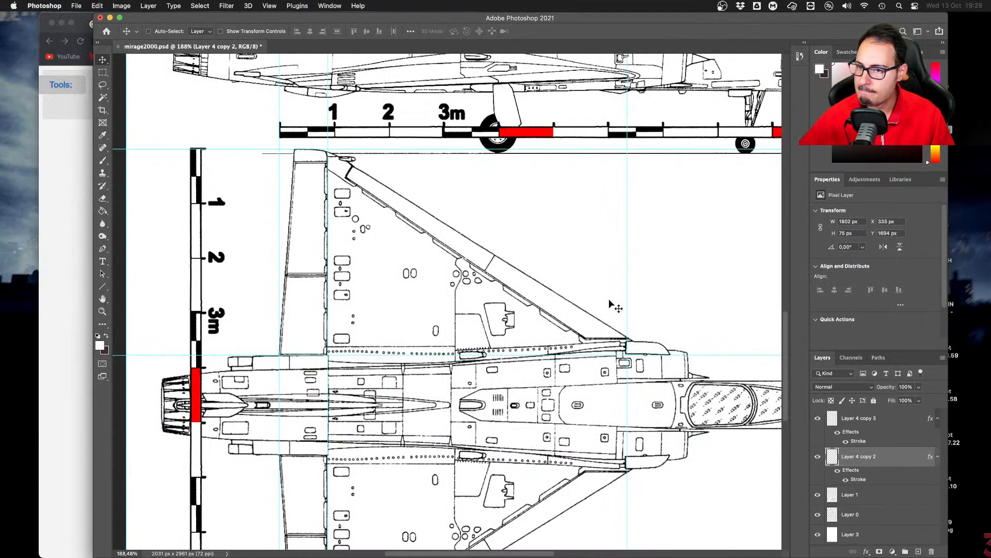
pyautogui.press('super+Tab')
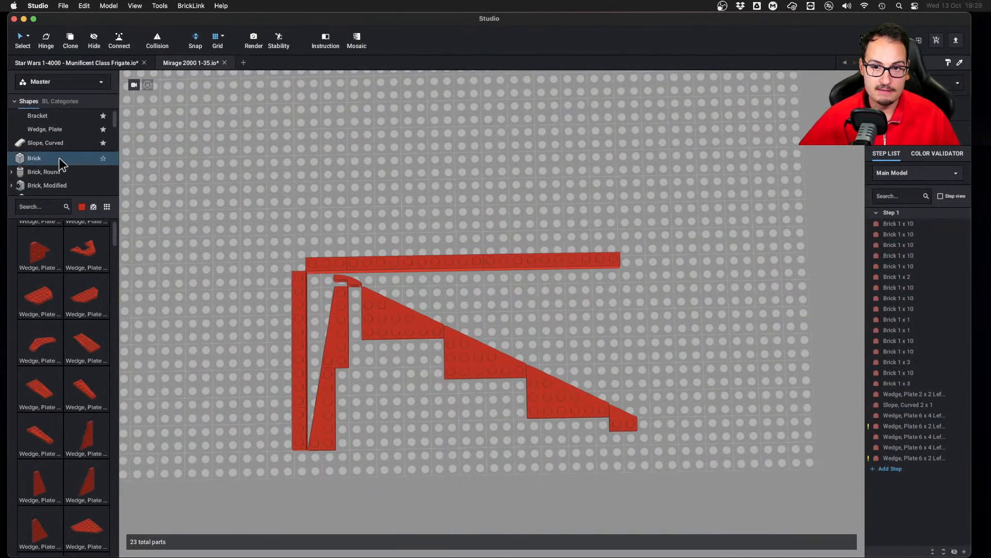
pyautogui.moveTo(349, 241); pyautogui.dragTo(531, 270)
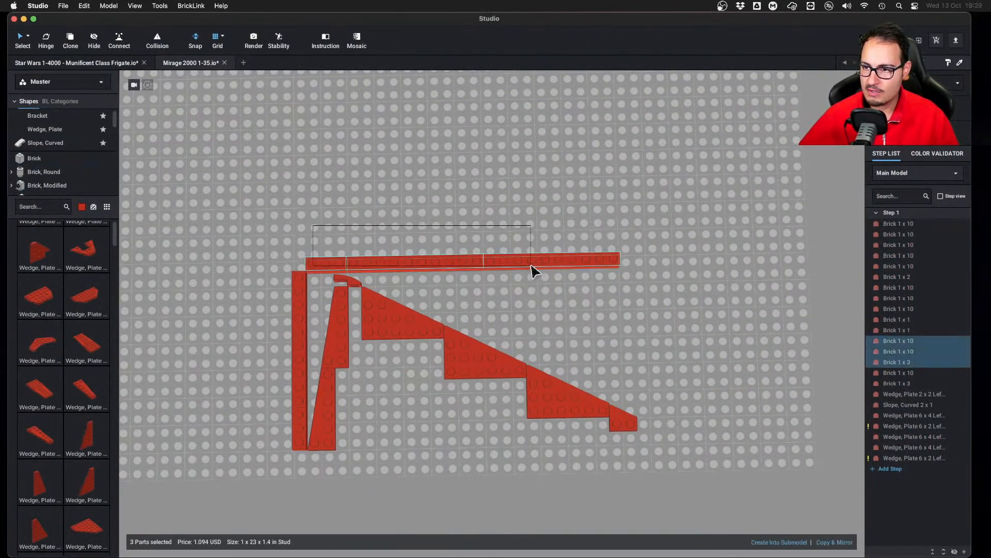
pyautogui.press('c')
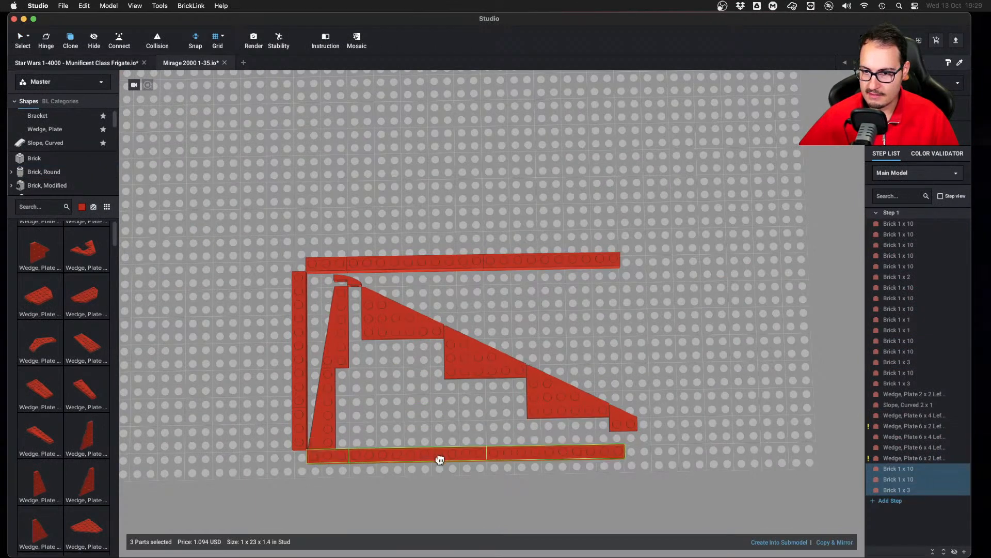
pyautogui.click(442, 459)
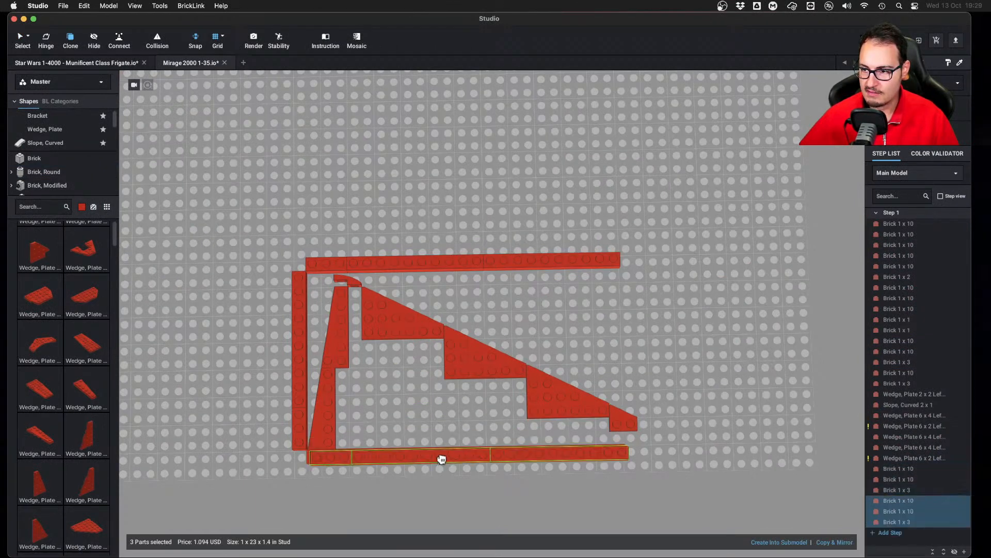
pyautogui.press('c')
pyautogui.click(757, 452)
pyautogui.scroll(-3, 692, 385)
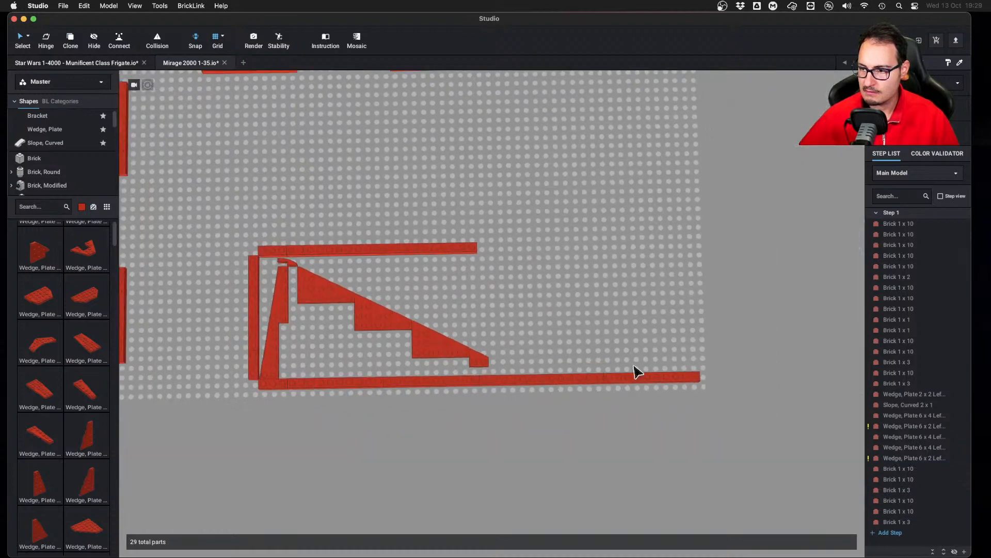
# Shift the six cloned root bricks together toward the rear, past the brick row behind the trailing edge
pyautogui.moveTo(720, 377); pyautogui.dragTo(289, 415)
pyautogui.press('Left')
pyautogui.press('Left')
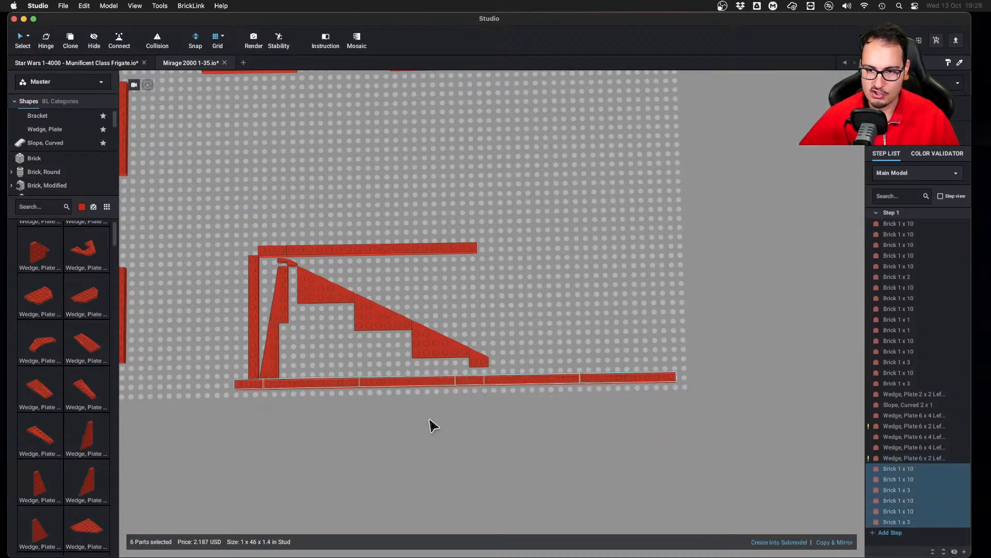
pyautogui.press('Left')
pyautogui.click(333, 407)
pyautogui.scroll(5, 315, 398)
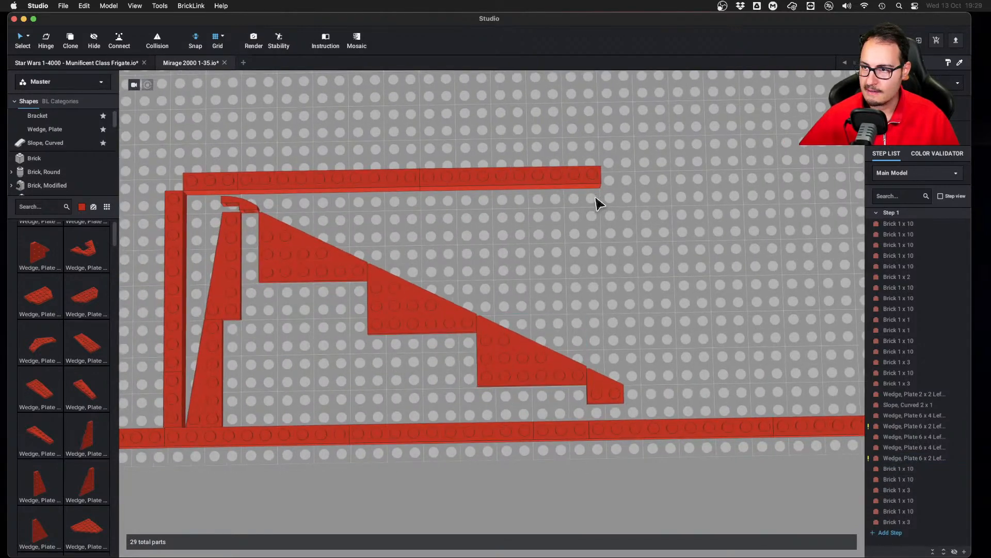
# Clone a root Brick 1 x 10, rotate it 90 degrees and stand it across the wing's front end against the root row
pyautogui.press('c')
pyautogui.click(699, 433)
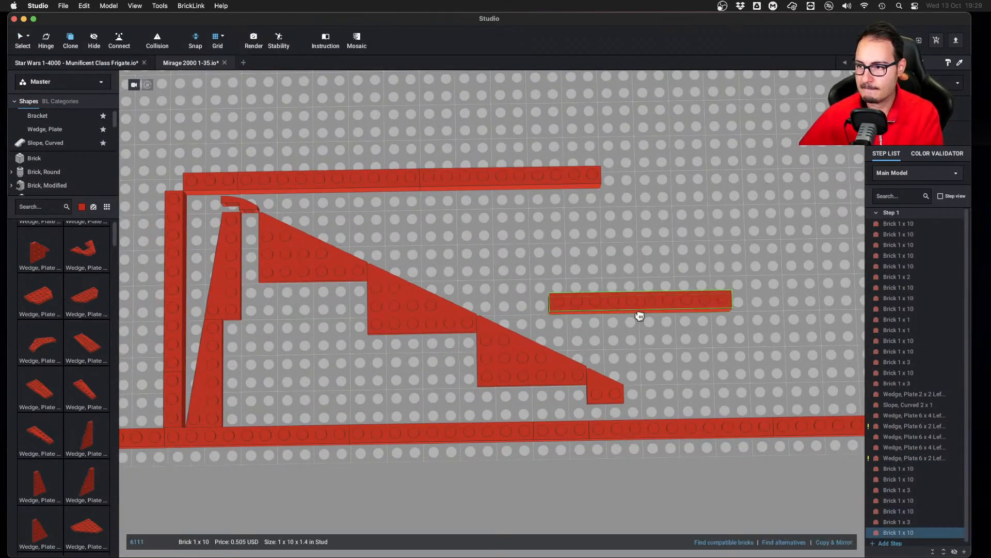
pyautogui.press('Left')
pyautogui.click(625, 331)
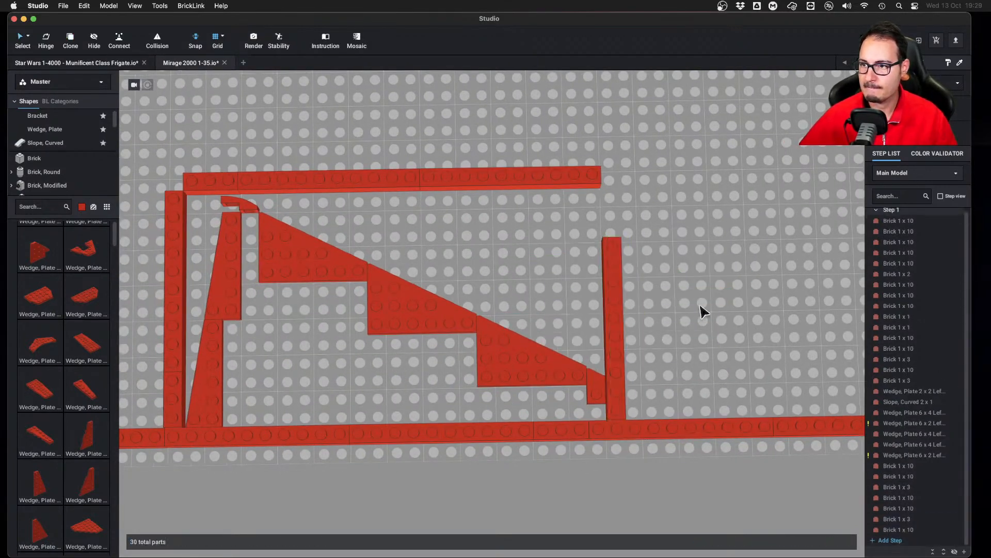
pyautogui.scroll(-3, 705, 310)
pyautogui.rightClick(708, 300)
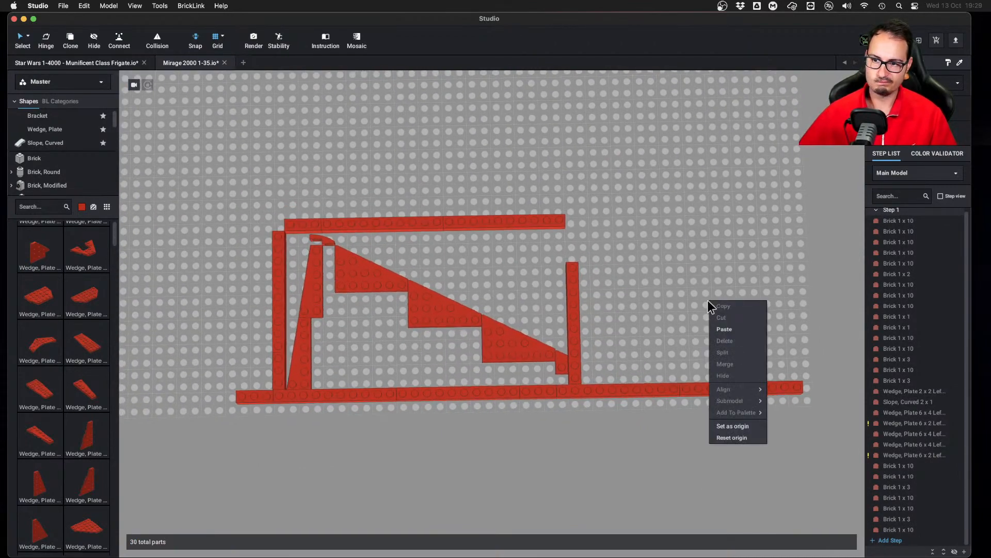
pyautogui.click(666, 275)
pyautogui.moveTo(667, 275); pyautogui.dragTo(668, 276, button='right')
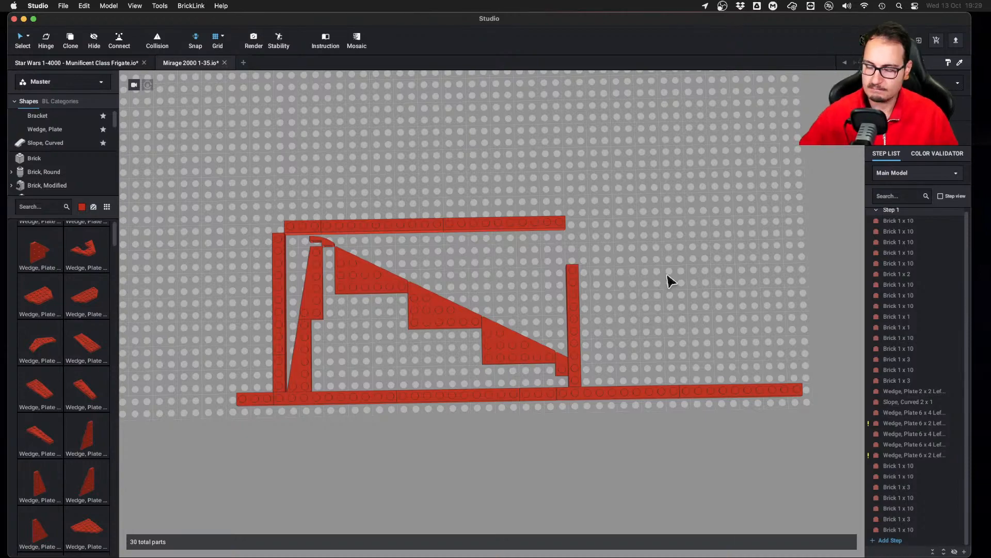
# Examine the wing's leading edge and root on the Photoshop blueprint and in the browser's Mirage 2000 photos
pyautogui.press('super+Tab')
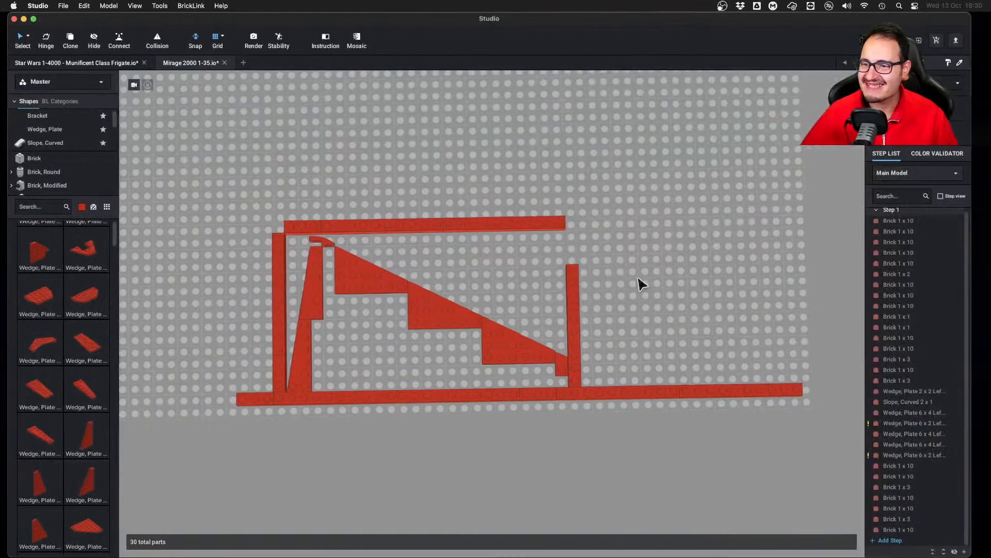
pyautogui.moveTo(639, 281); pyautogui.dragTo(593, 266, button='right')
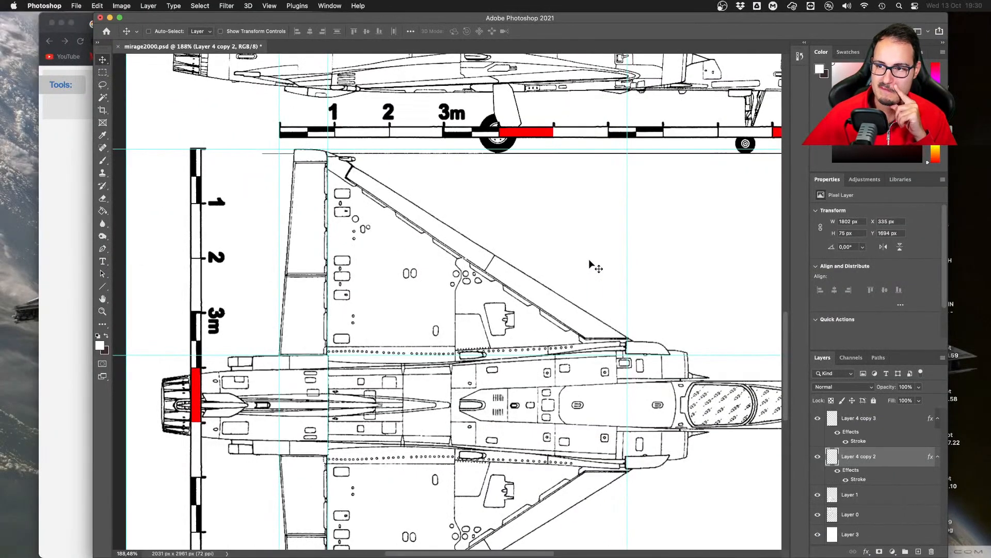
pyautogui.click(63, 185)
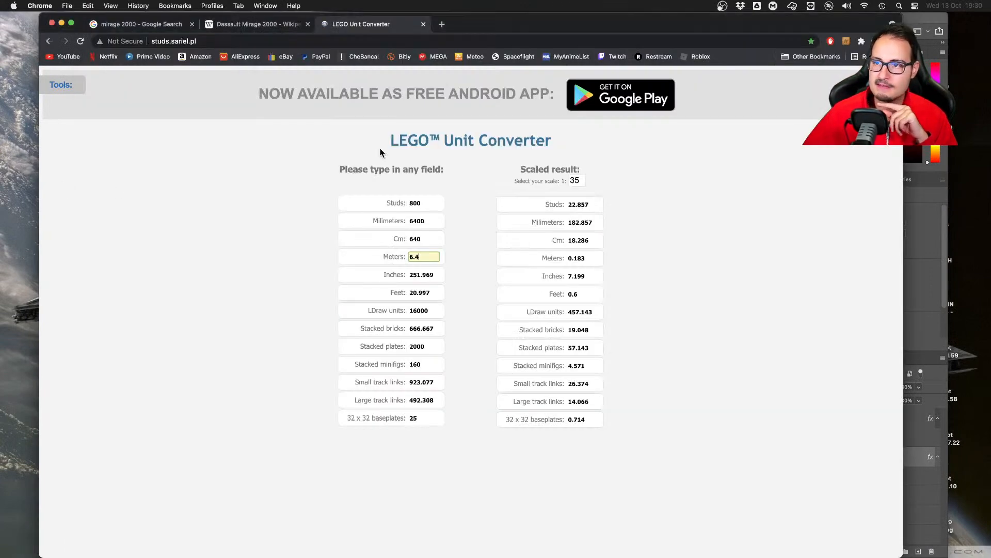
pyautogui.click(239, 24)
pyautogui.click(137, 25)
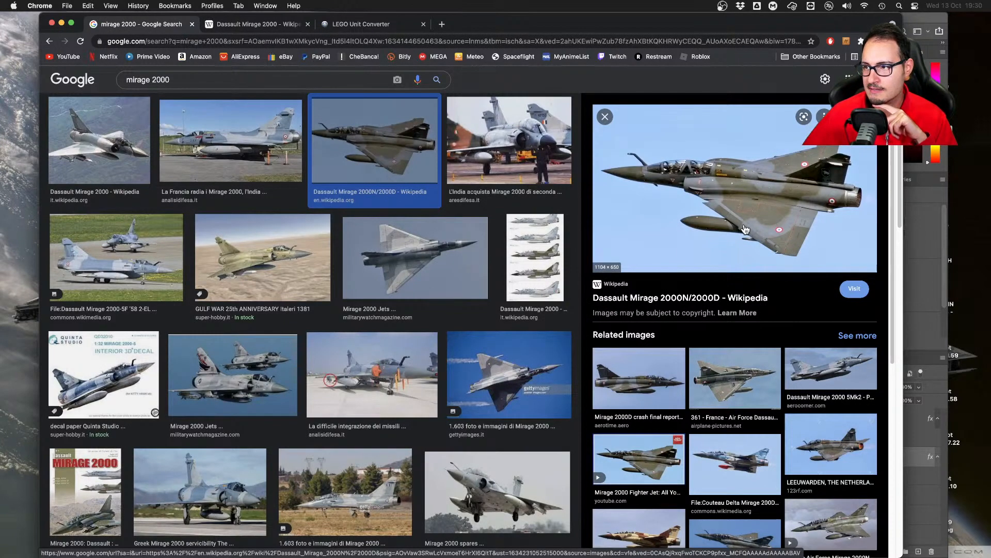
pyautogui.click(428, 245)
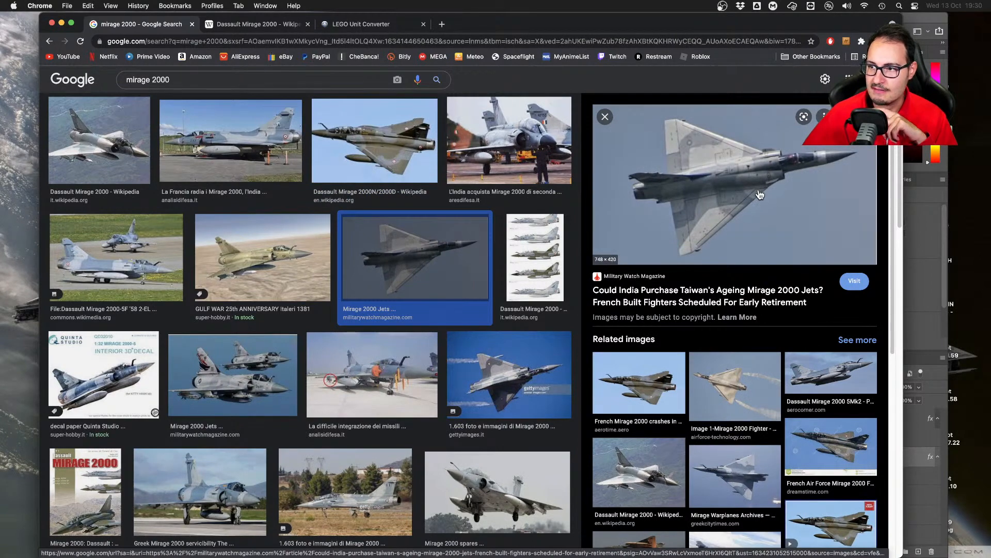
pyautogui.hotkey('ctrl', 'Right')
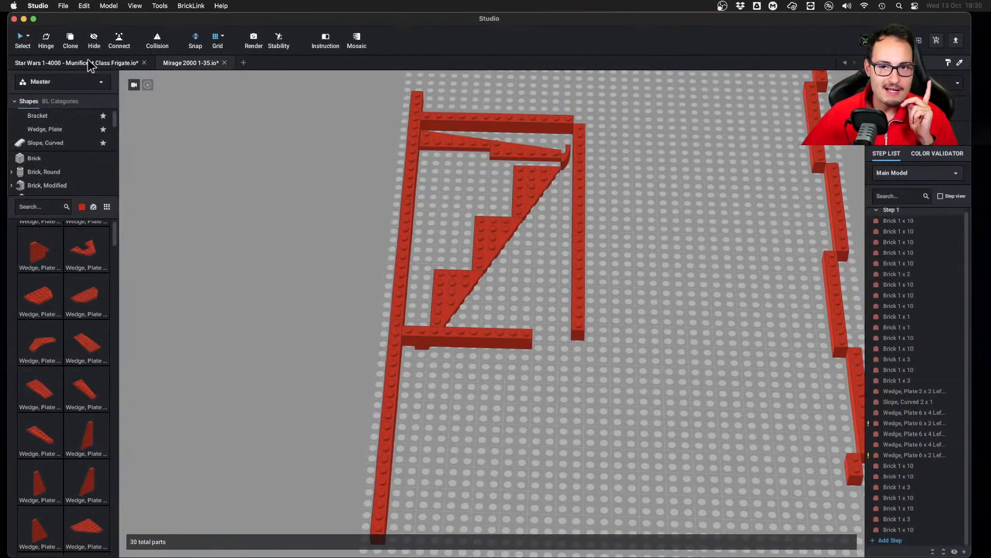
# Open the recent model Eurofighter Typhoon 1-34.io and inspect its wing's leading edge
pyautogui.click(61, 5)
pyautogui.moveTo(81, 40)
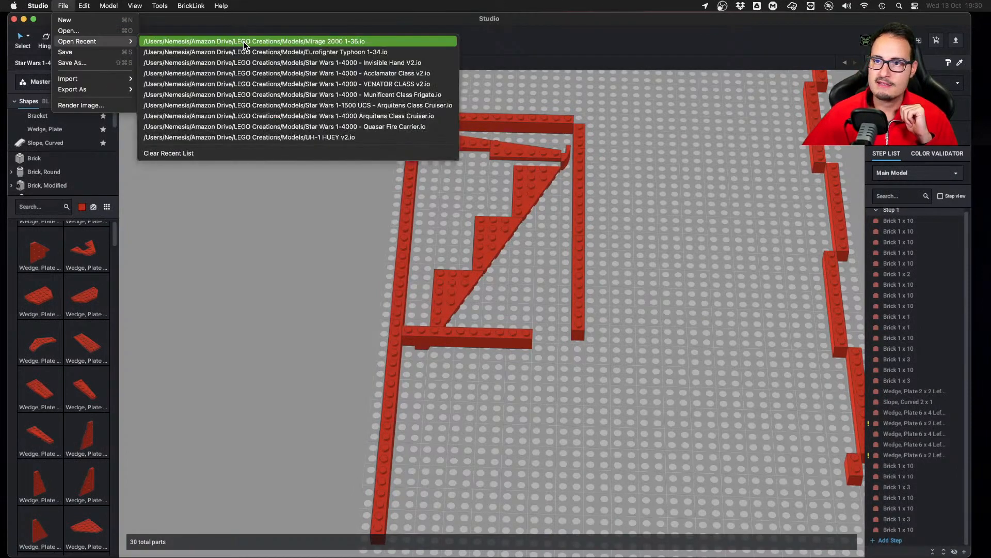
pyautogui.click(245, 52)
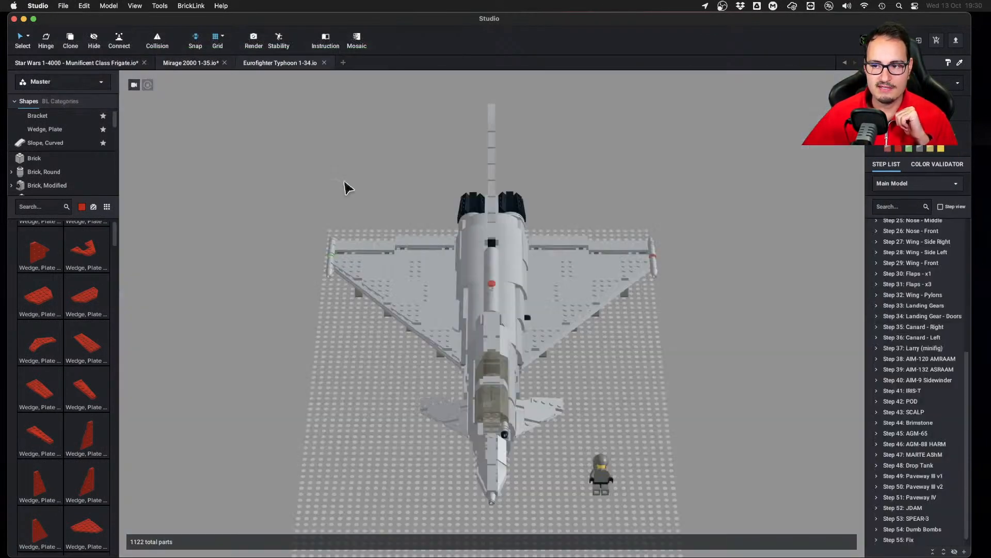
pyautogui.moveTo(408, 379); pyautogui.dragTo(429, 374, button='right')
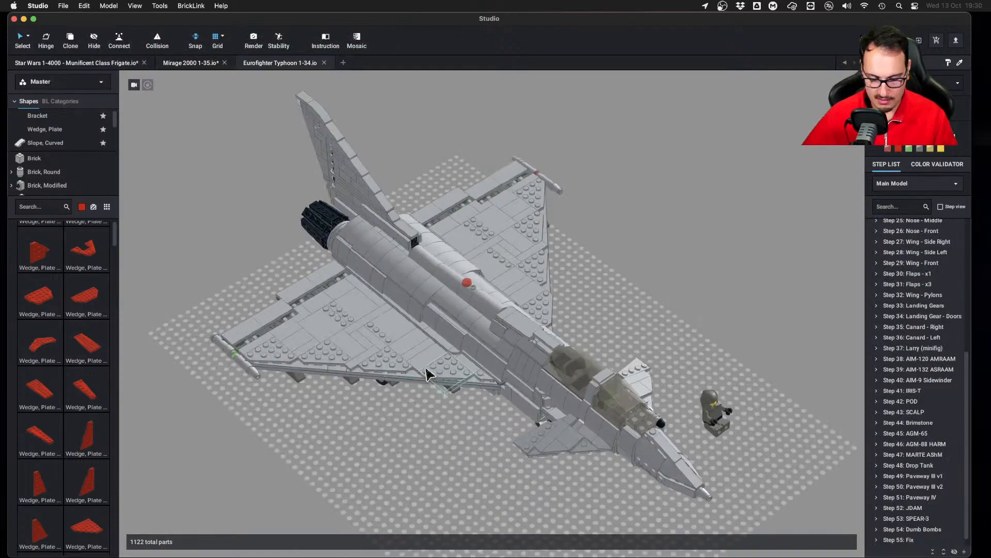
pyautogui.scroll(5, 434, 376)
# Hide the plates and tiles covering the front of the Typhoon's wing root
pyautogui.press('l')
pyautogui.click(478, 413)
pyautogui.click(434, 395)
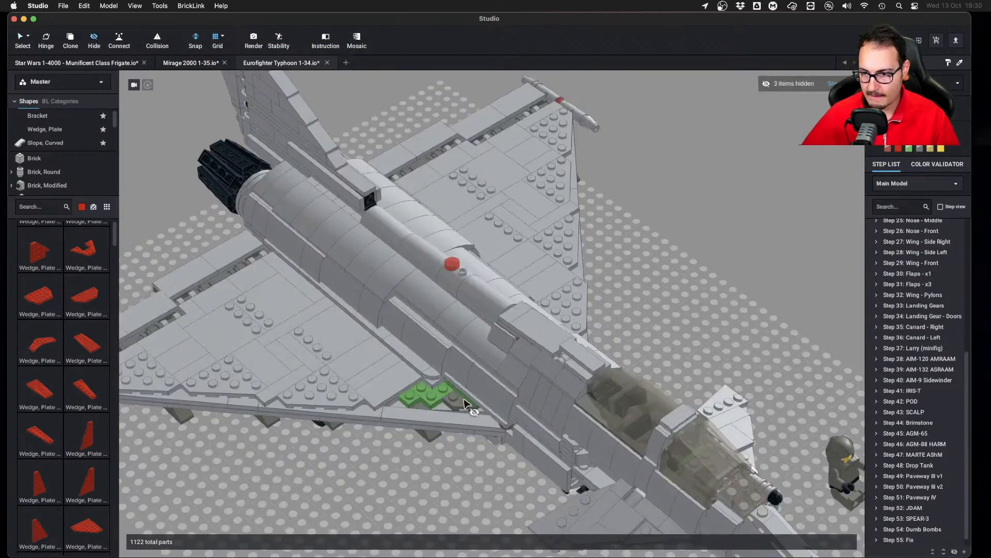
pyautogui.click(498, 405)
pyautogui.click(502, 412)
pyautogui.click(504, 414)
# Hide the remaining small parts around the leading edge's root end to expose its hinge connection
pyautogui.moveTo(504, 415); pyautogui.dragTo(570, 410, button='right')
pyautogui.scroll(3, 570, 409)
pyautogui.click(581, 413)
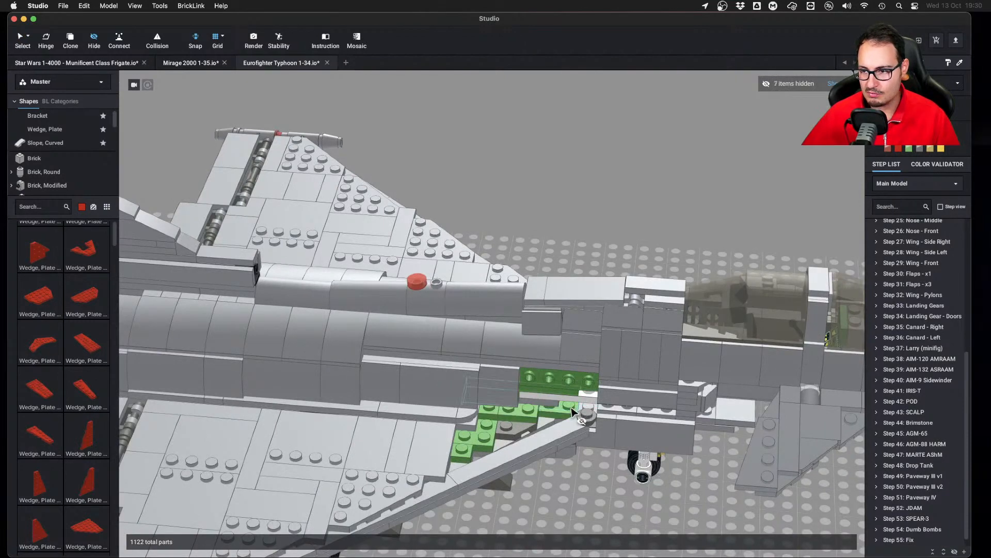
pyautogui.click(581, 414)
pyautogui.click(578, 418)
pyautogui.click(577, 419)
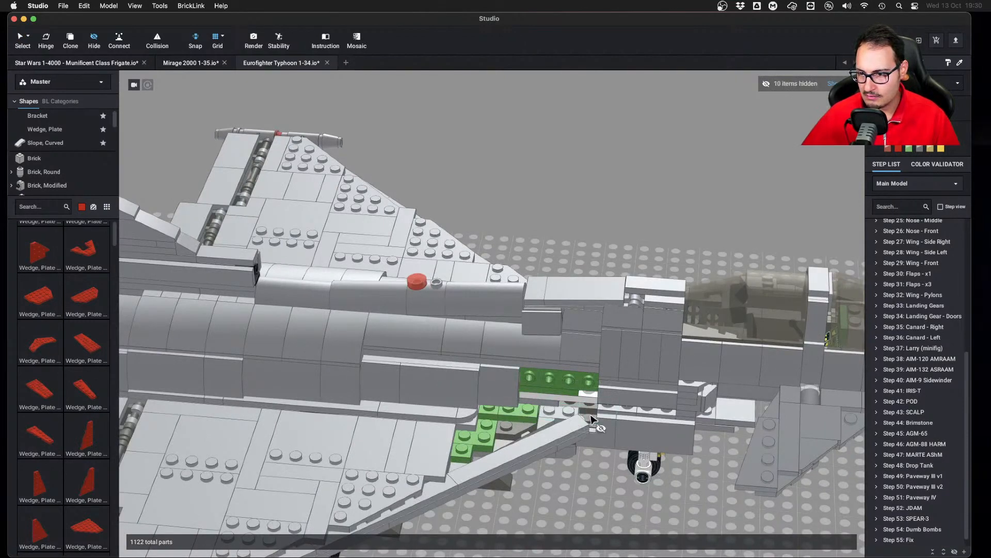
pyautogui.click(586, 417)
pyautogui.click(560, 421)
pyautogui.click(532, 416)
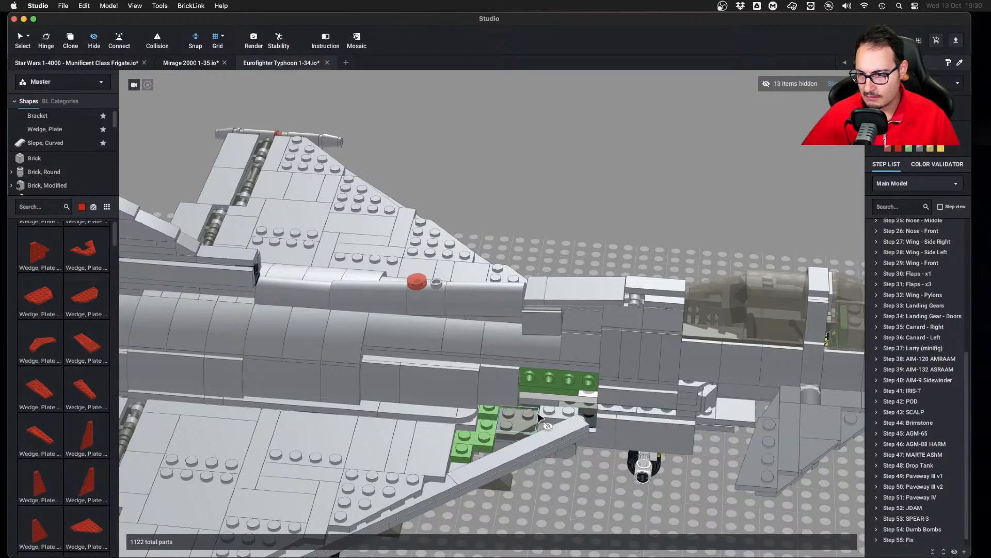
# Copy the Typhoon's connected nine-part hinged leading edge into Mirage 2000 1-35.io and attach it to the root brick row
pyautogui.moveTo(539, 417); pyautogui.dragTo(562, 421, button='right')
pyautogui.click(563, 421)
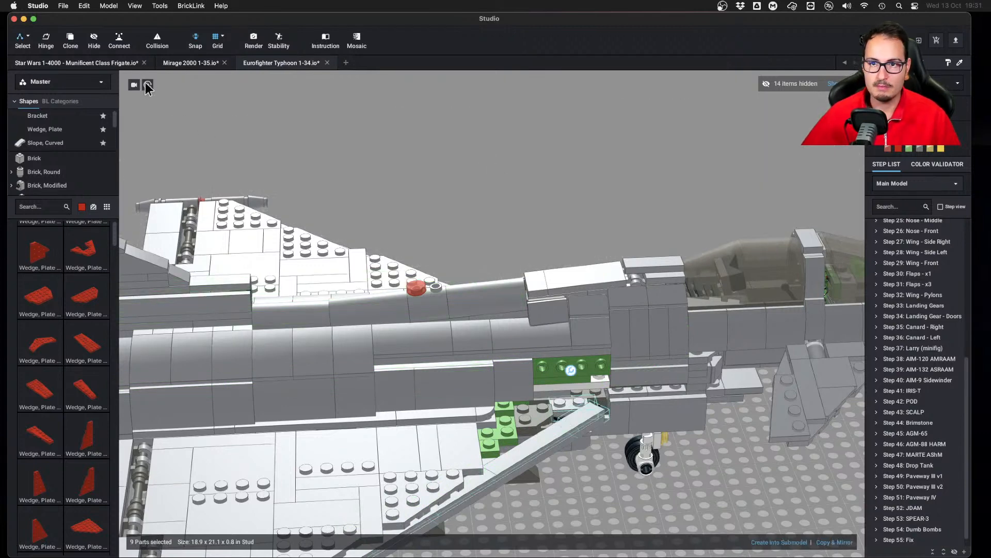
pyautogui.click(177, 61)
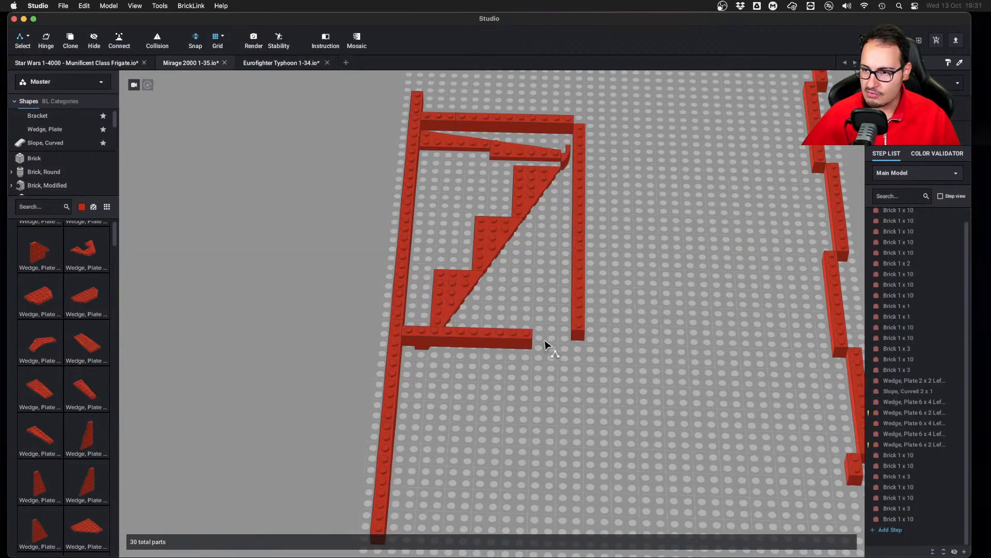
pyautogui.moveTo(558, 409); pyautogui.dragTo(594, 389, button='right')
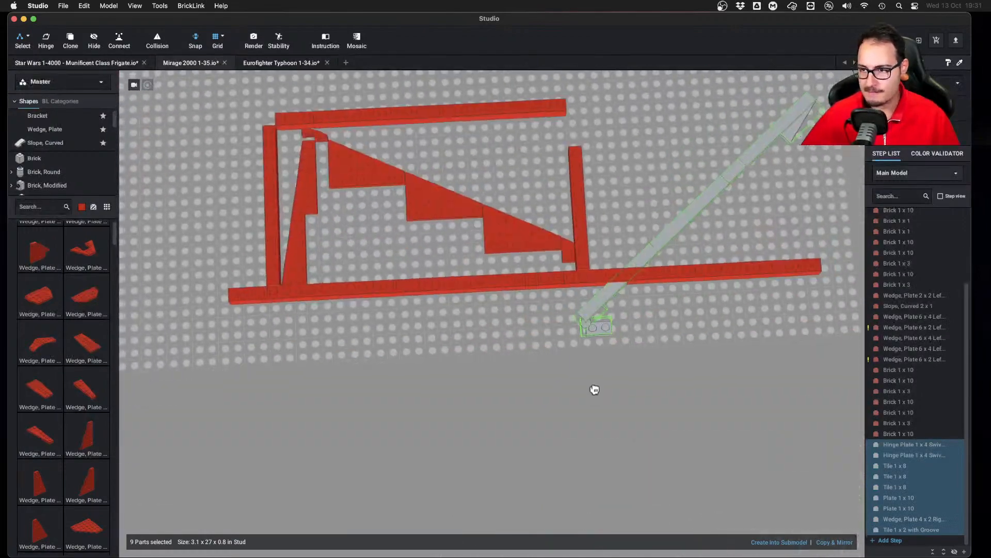
pyautogui.moveTo(594, 321); pyautogui.dragTo(568, 287)
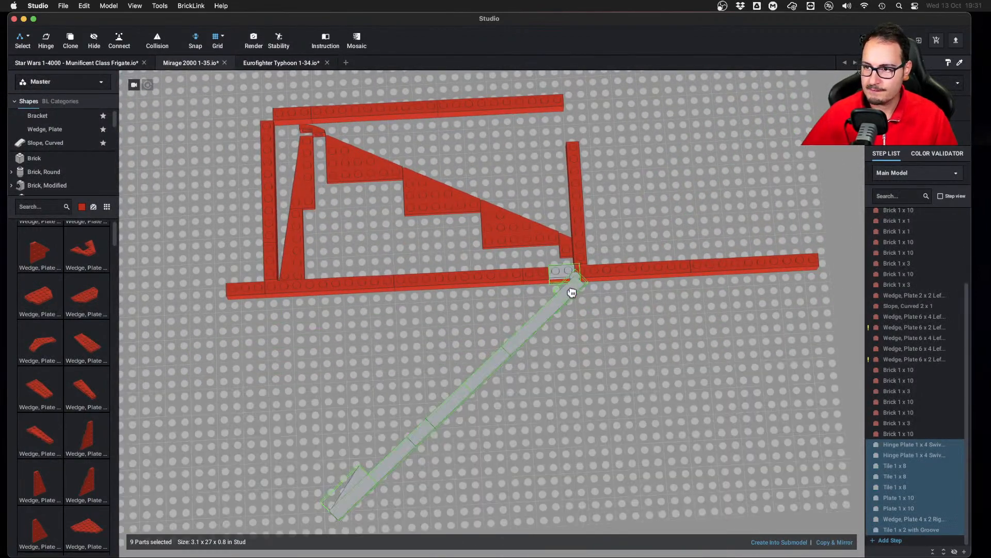
# Detach the imported leading edge from the root row and strip off its 1 x 8 tiles and grooved 1 x 2 tile
pyautogui.moveTo(580, 376); pyautogui.dragTo(626, 372, button='right')
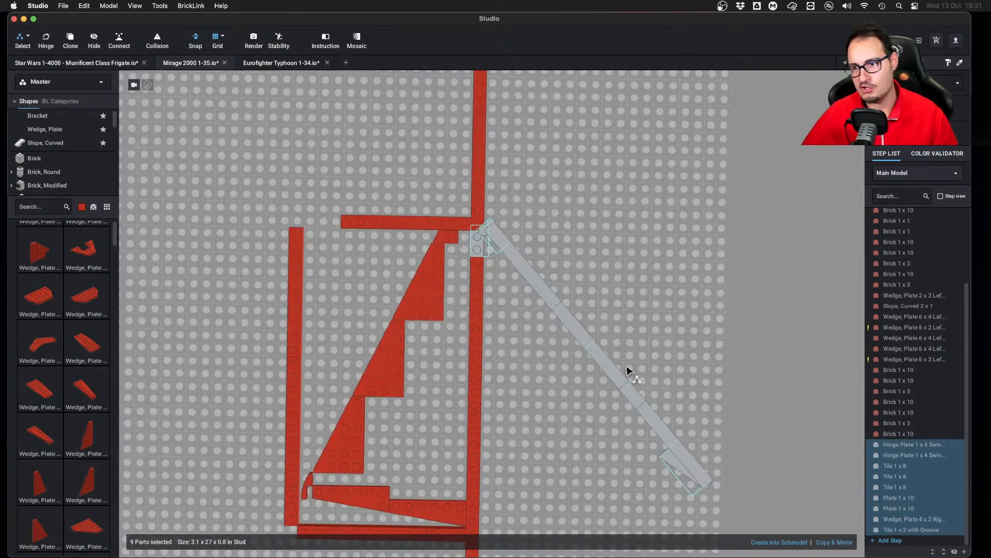
pyautogui.click(621, 245)
pyautogui.moveTo(621, 245); pyautogui.dragTo(562, 358, button='right')
pyautogui.click(514, 350)
pyautogui.press('super+z')
pyautogui.press('super+z')
pyautogui.press('super+z')
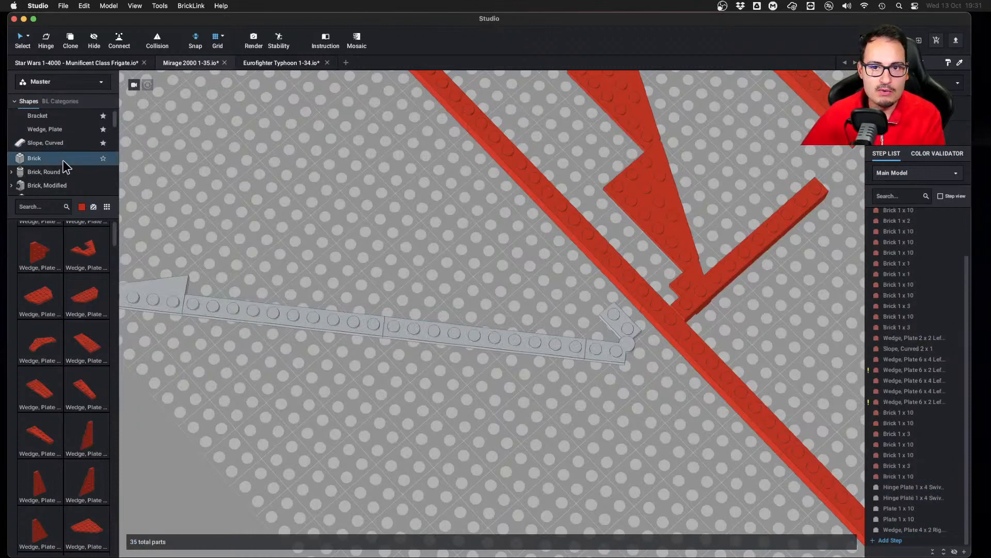
# Place a red Slope, Curved 2 x 2 and a Slope, Curved 2 x 1 on the root end of the grey leading edge
pyautogui.click(58, 143)
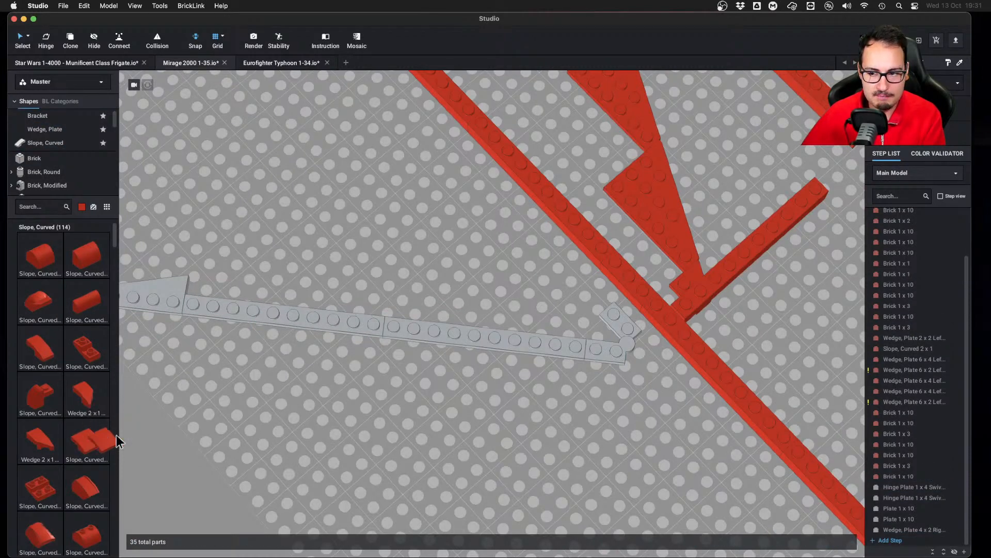
pyautogui.moveTo(116, 436); pyautogui.dragTo(584, 351)
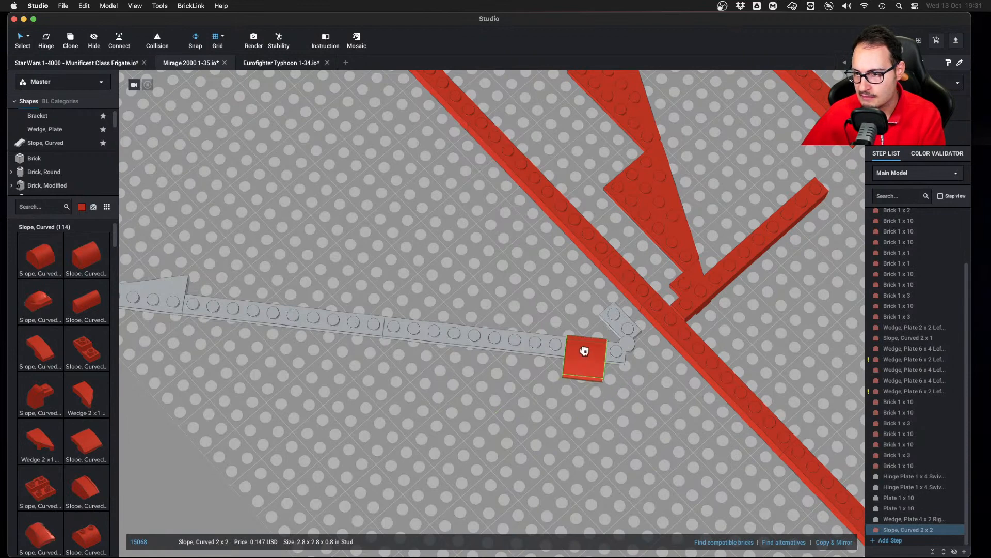
pyautogui.press('Escape')
pyautogui.moveTo(34, 355)
pyautogui.mouseDown()
pyautogui.moveTo(563, 371)
pyautogui.moveTo(615, 372)
pyautogui.moveTo(615, 361)
pyautogui.moveTo(617, 373)
pyautogui.mouseUp()
# Clone the Slope, Curved 2 x 2 eleven times side by side along the leading edge out toward the wing tip
pyautogui.press('c')
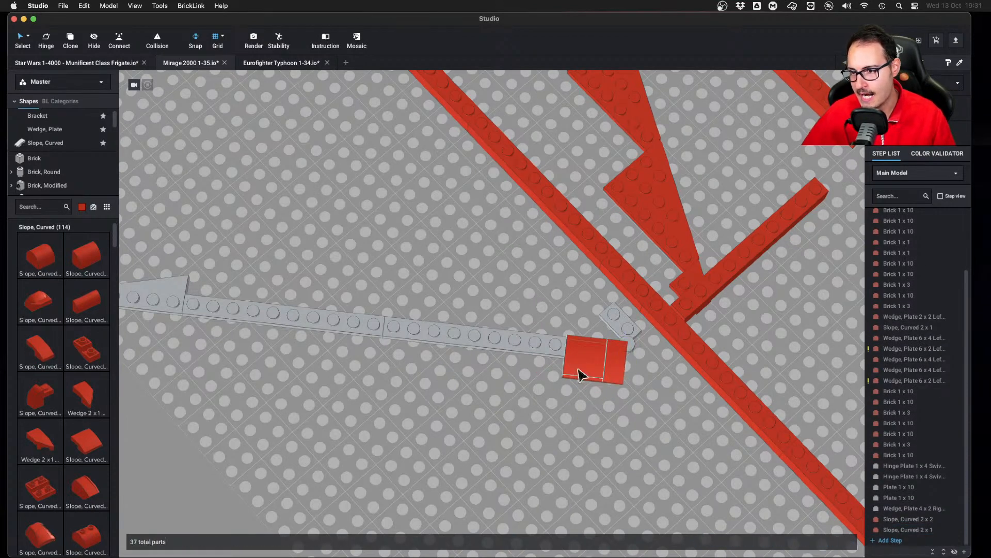
pyautogui.click(581, 373)
pyautogui.click(546, 363)
pyautogui.click(493, 356)
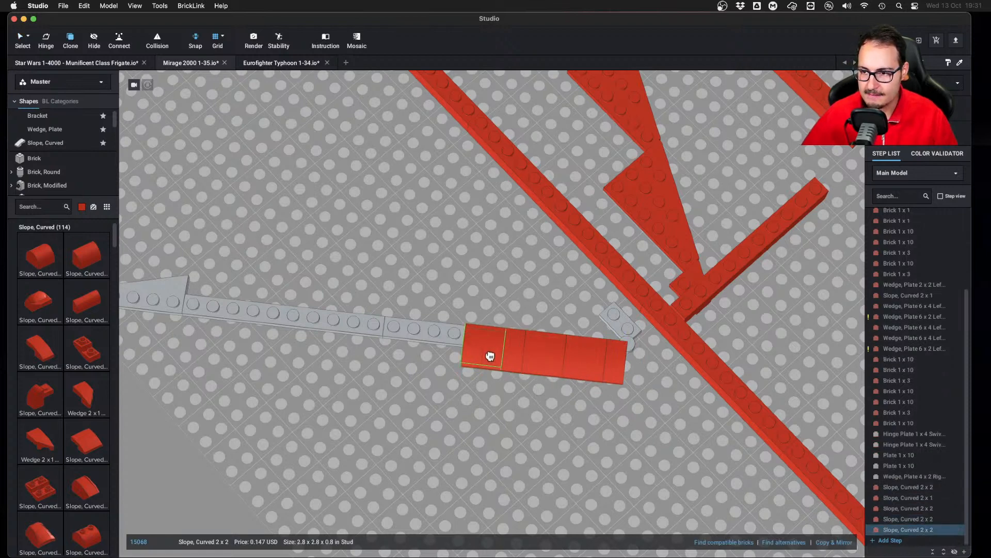
pyautogui.click(473, 352)
pyautogui.click(431, 343)
pyautogui.click(385, 337)
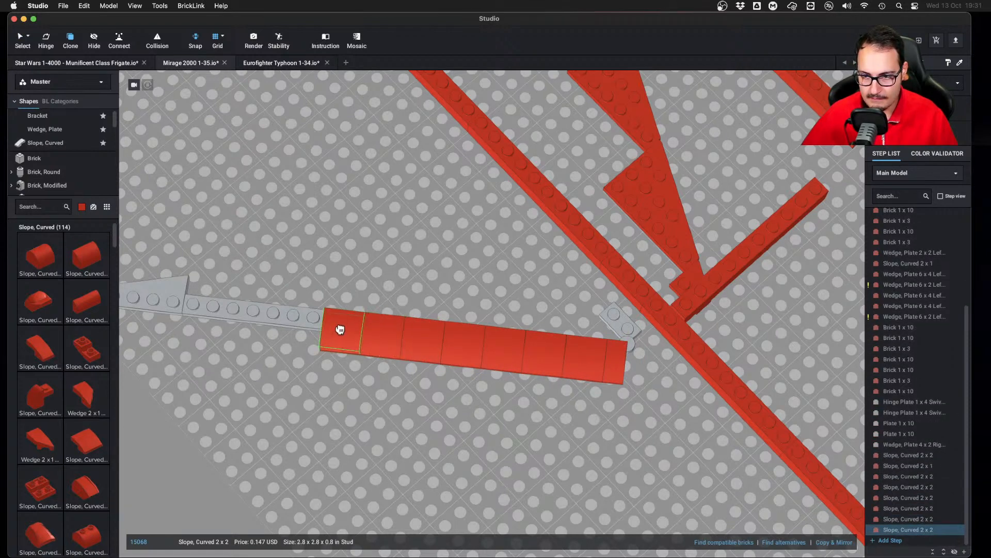
pyautogui.click(340, 329)
pyautogui.click(303, 329)
pyautogui.click(263, 322)
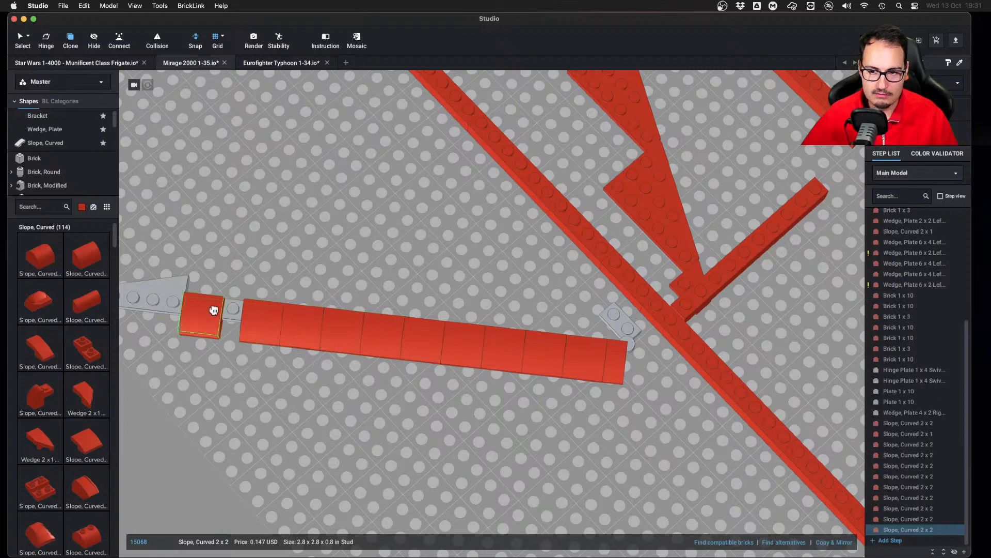
pyautogui.click(223, 312)
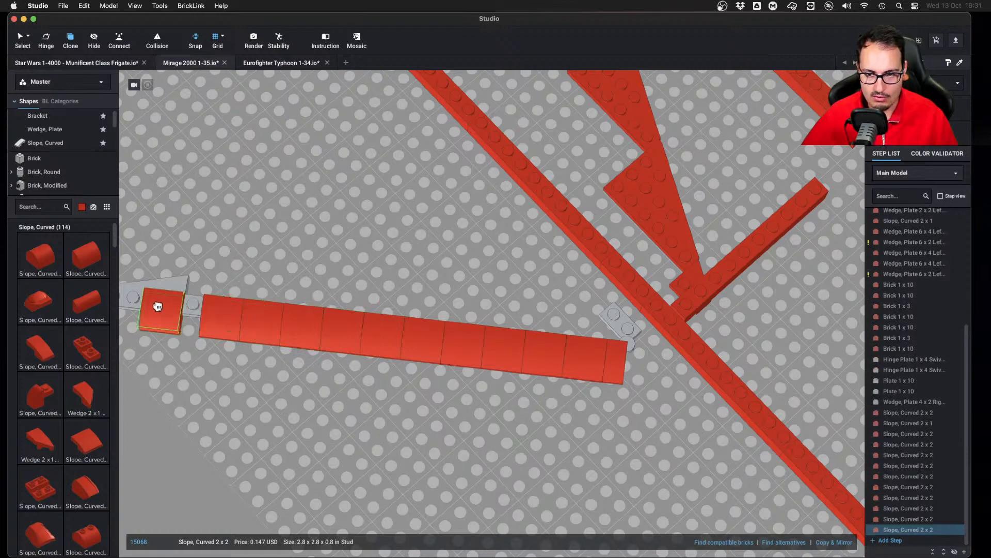
pyautogui.click(177, 310)
pyautogui.moveTo(228, 328); pyautogui.dragTo(261, 333, button='middle')
pyautogui.press('Escape')
pyautogui.scroll(-5, 443, 387)
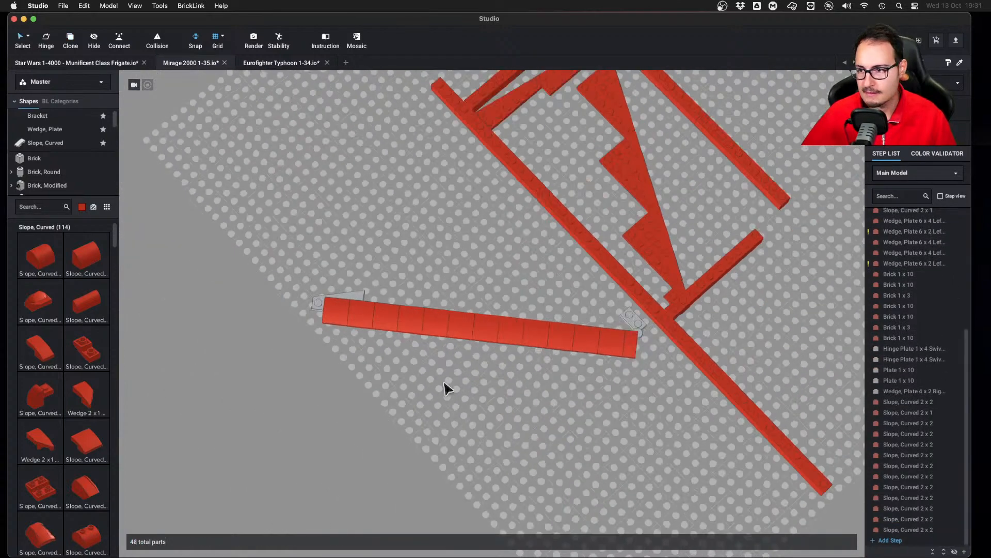
pyautogui.moveTo(443, 388)
pyautogui.mouseDown(button='right')
pyautogui.moveTo(497, 354)
pyautogui.moveTo(516, 358)
pyautogui.moveTo(514, 390)
pyautogui.mouseUp(button='right')
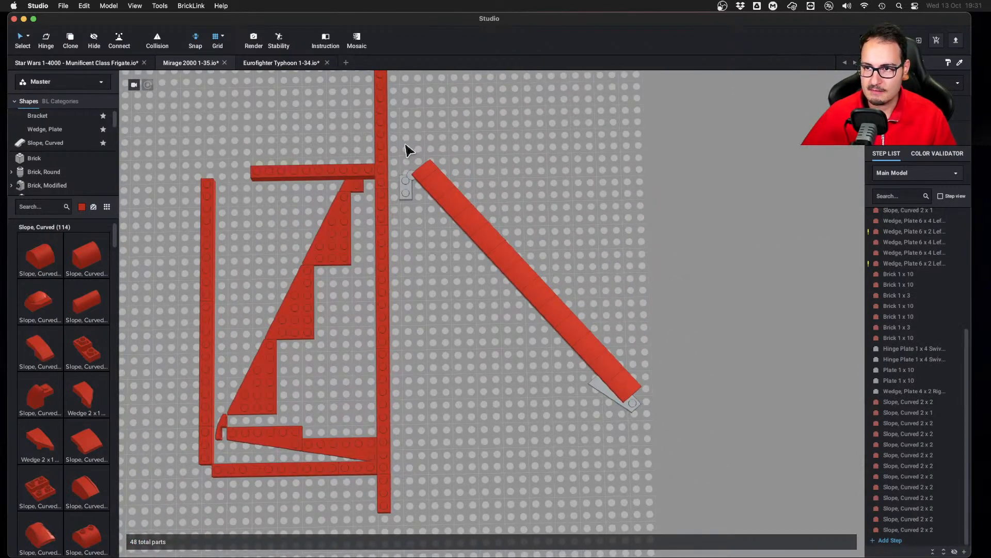
pyautogui.moveTo(405, 150); pyautogui.dragTo(628, 408)
pyautogui.moveTo(409, 199); pyautogui.dragTo(452, 201)
pyautogui.press('Escape')
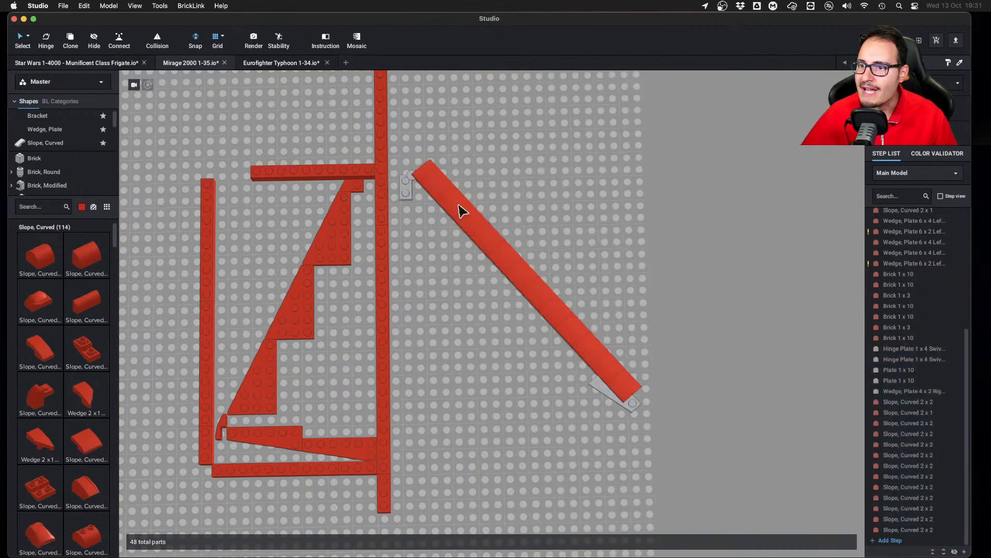
# Select the entire leading-edge assembly with its hinge and slopes, and attach its hinge plate to the root brick row just behind the cross row
pyautogui.moveTo(412, 163); pyautogui.dragTo(580, 295)
pyautogui.scroll(5, 475, 306)
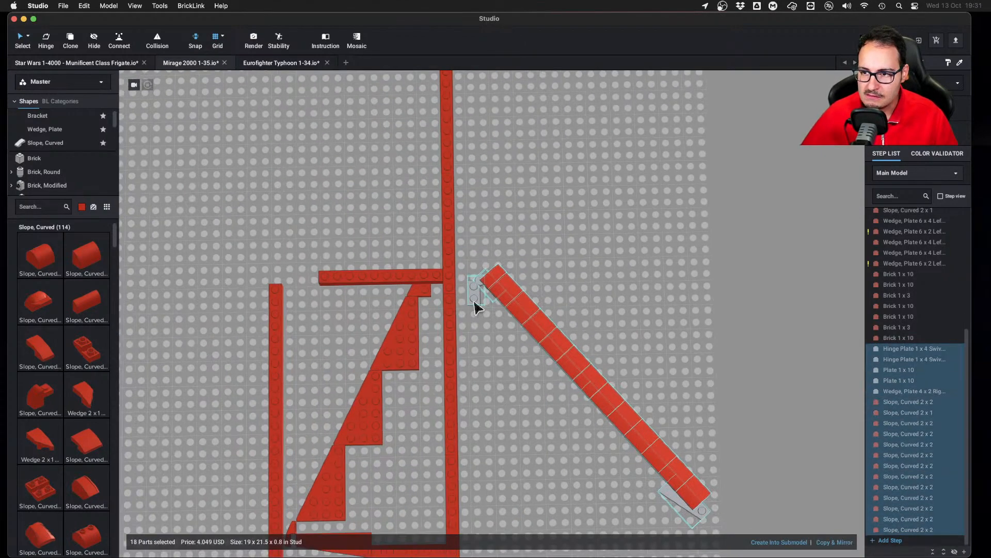
pyautogui.moveTo(474, 298); pyautogui.dragTo(451, 324)
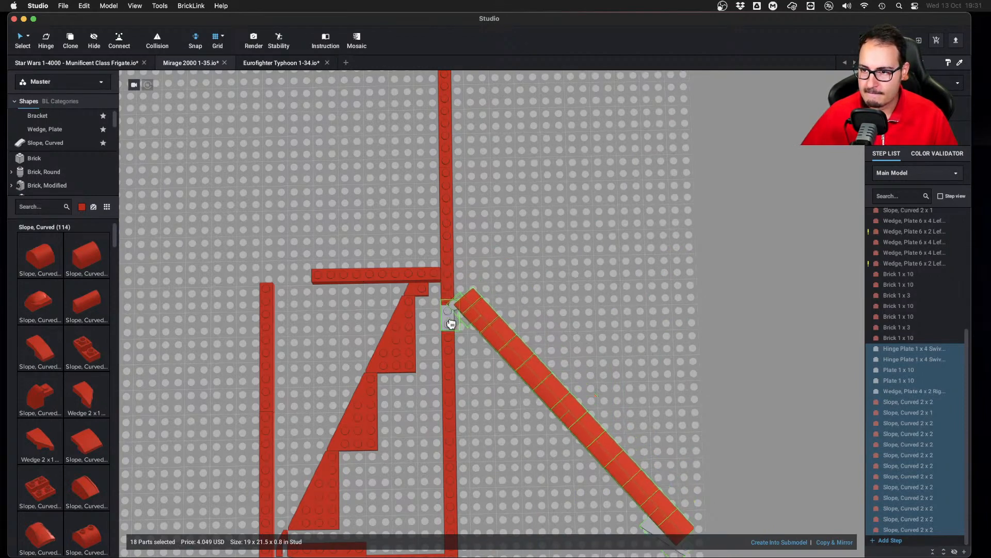
pyautogui.click(554, 250)
pyautogui.scroll(-5, 410, 281)
pyautogui.scroll(5, 381, 270)
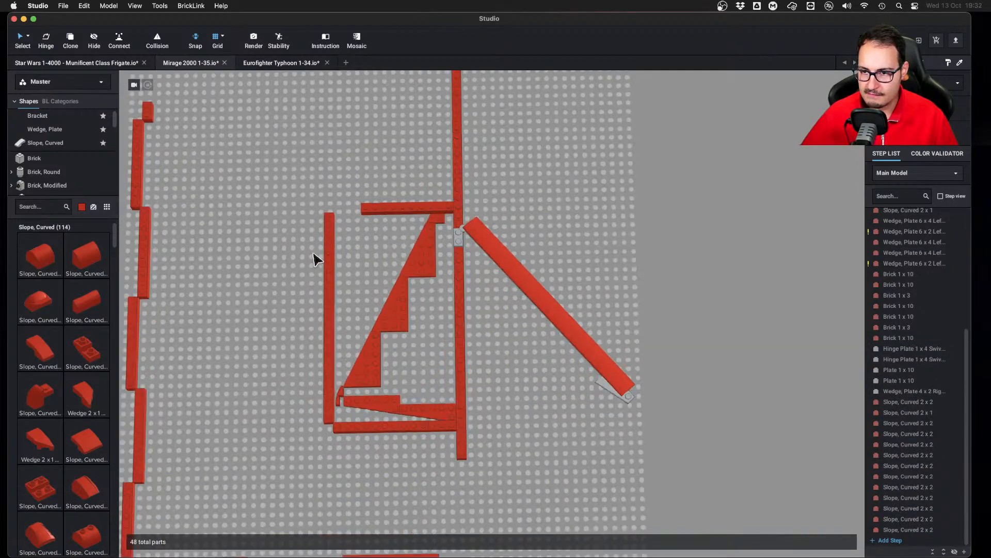
# Recolour the five 1 x 10 and 1 x 3 bricks framing the wing's outer and rear sides Blue, and mirror a copy across the centre line
pyautogui.click(328, 365)
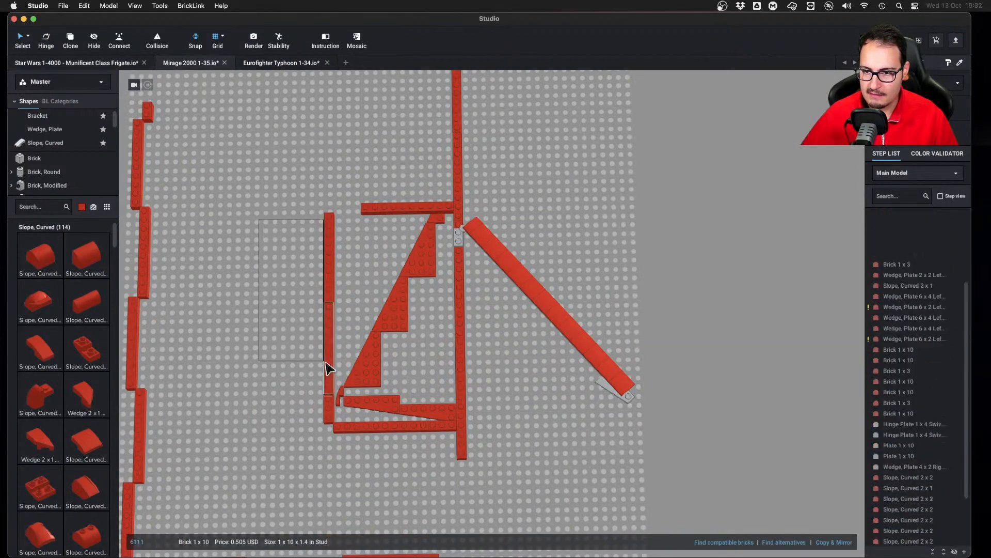
pyautogui.click(290, 298)
pyautogui.moveTo(287, 219); pyautogui.dragTo(330, 413)
pyautogui.keyDown('shift'); pyautogui.moveTo(384, 440); pyautogui.dragTo(434, 438); pyautogui.keyUp('shift')
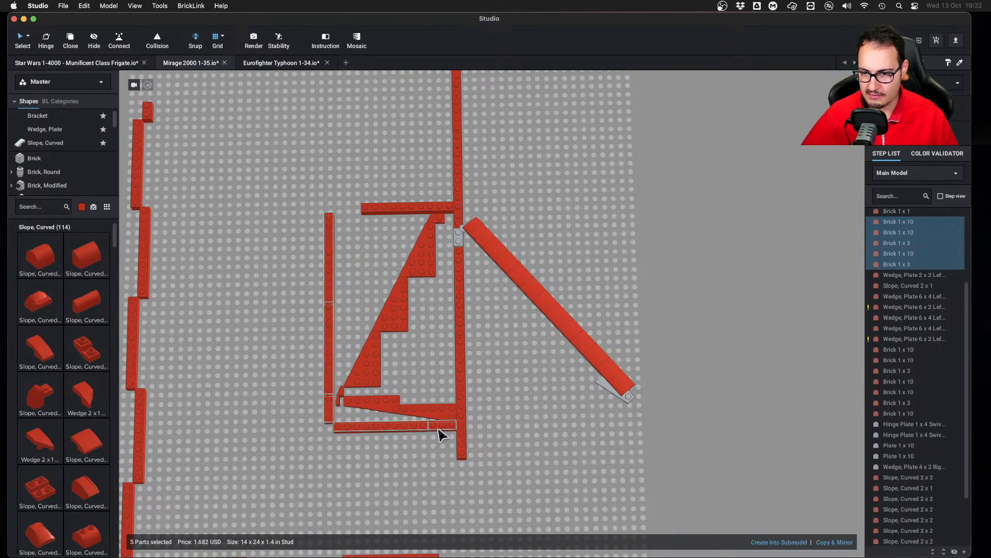
pyautogui.click(81, 207)
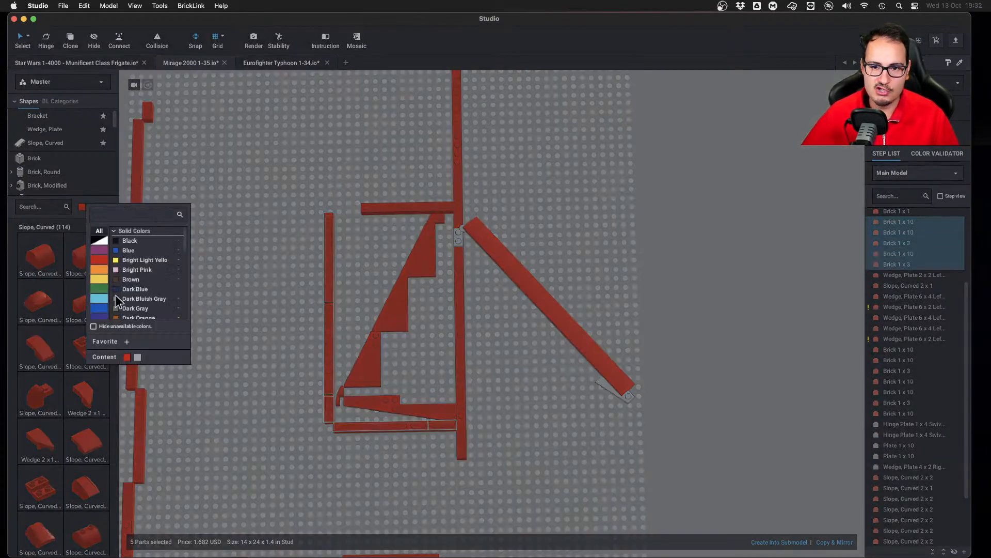
pyautogui.click(104, 309)
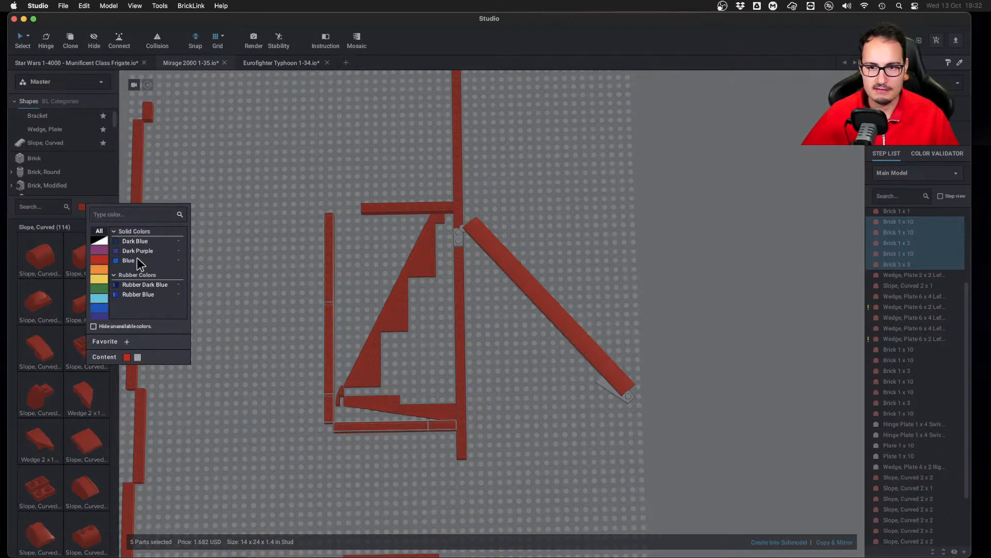
pyautogui.click(137, 259)
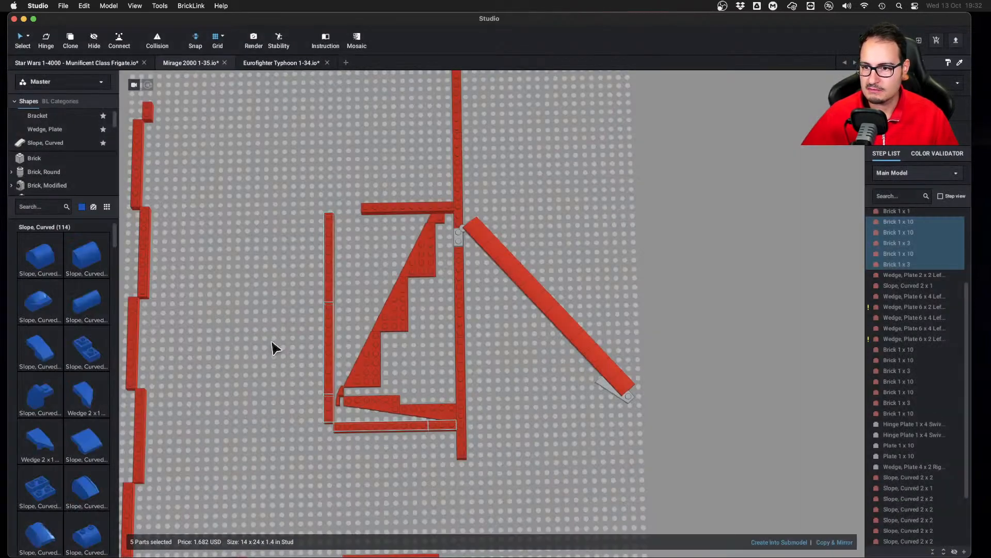
pyautogui.click(918, 83)
pyautogui.click(907, 129)
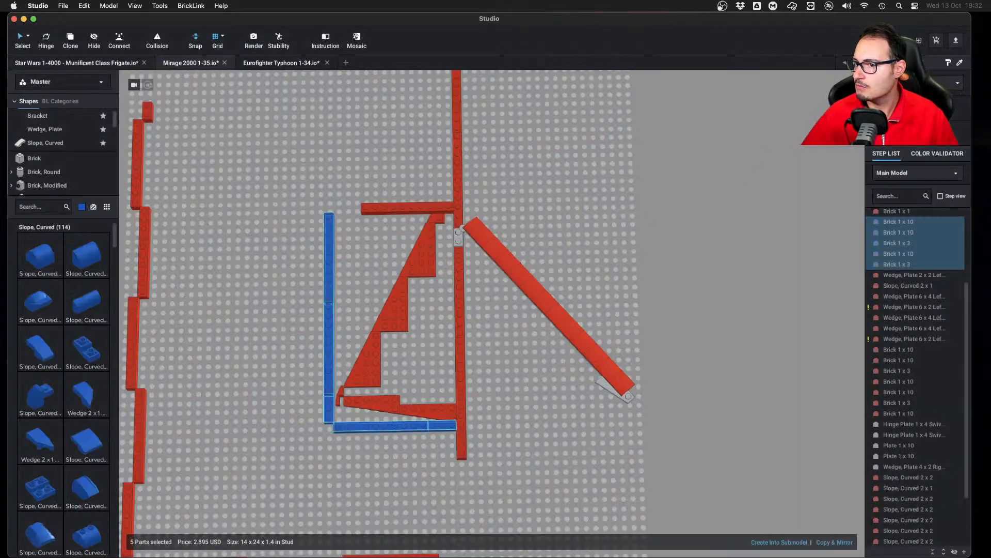
pyautogui.click(837, 542)
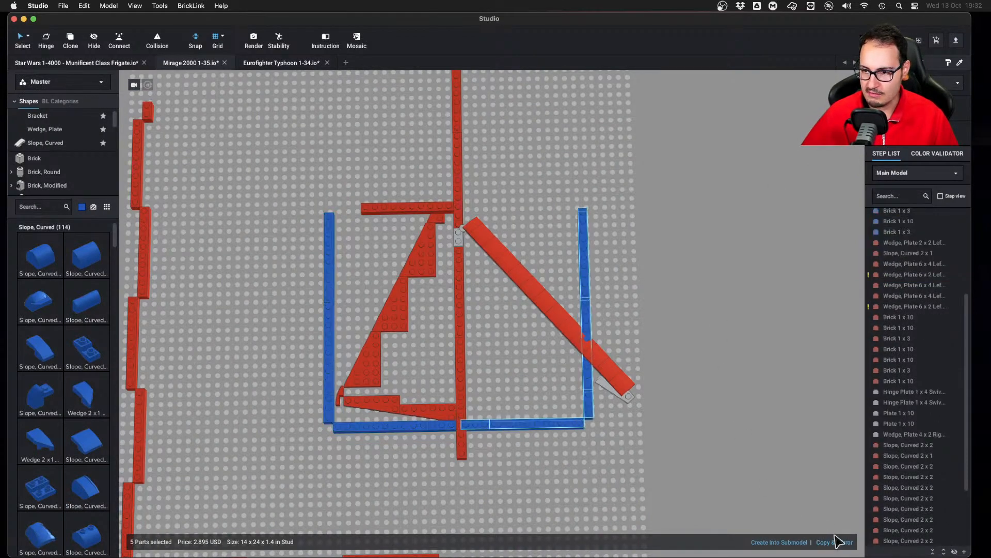
pyautogui.click(708, 357)
# Recolour the 1 x 10 brick marking the front of the wing Blue and mirror a copy across the centre line
pyautogui.moveTo(708, 358); pyautogui.dragTo(614, 210, button='right')
pyautogui.scroll(5, 698, 270)
pyautogui.click(394, 171)
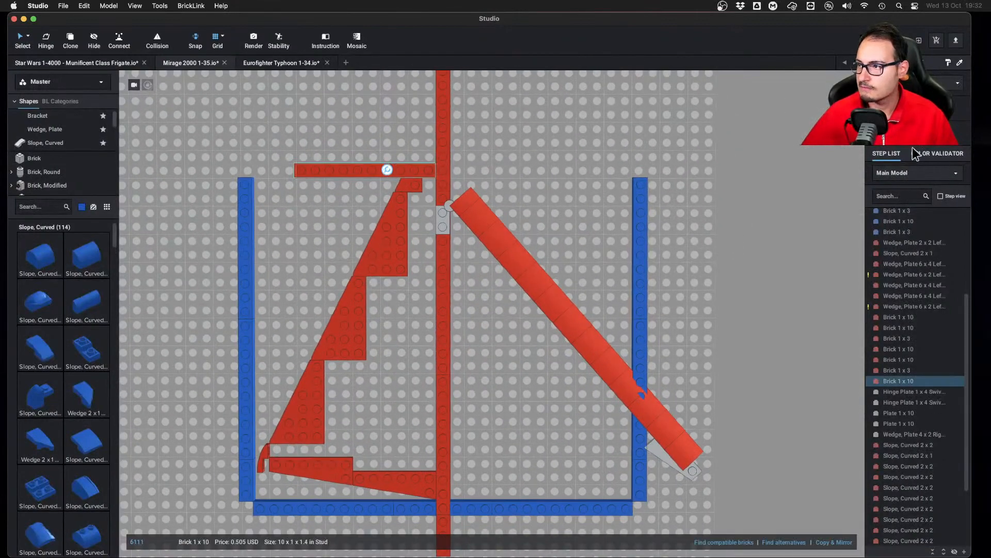
pyautogui.click(841, 542)
pyautogui.click(792, 372)
# Temporarily hide the centre-line bricks around the hinge and shift the whole connected hinged wing edge one stud forward
pyautogui.moveTo(792, 372); pyautogui.dragTo(753, 362, button='right')
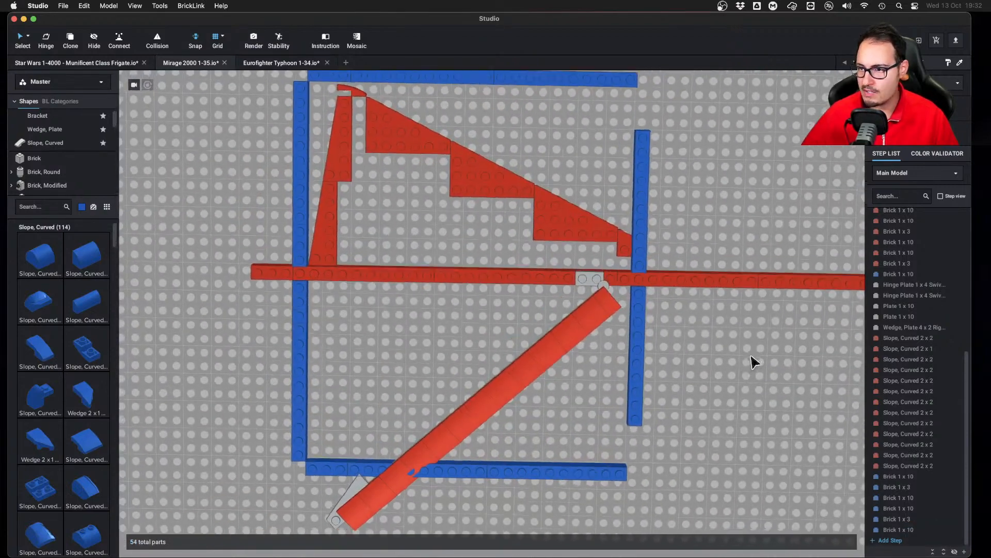
pyautogui.moveTo(754, 362); pyautogui.dragTo(680, 332, button='middle')
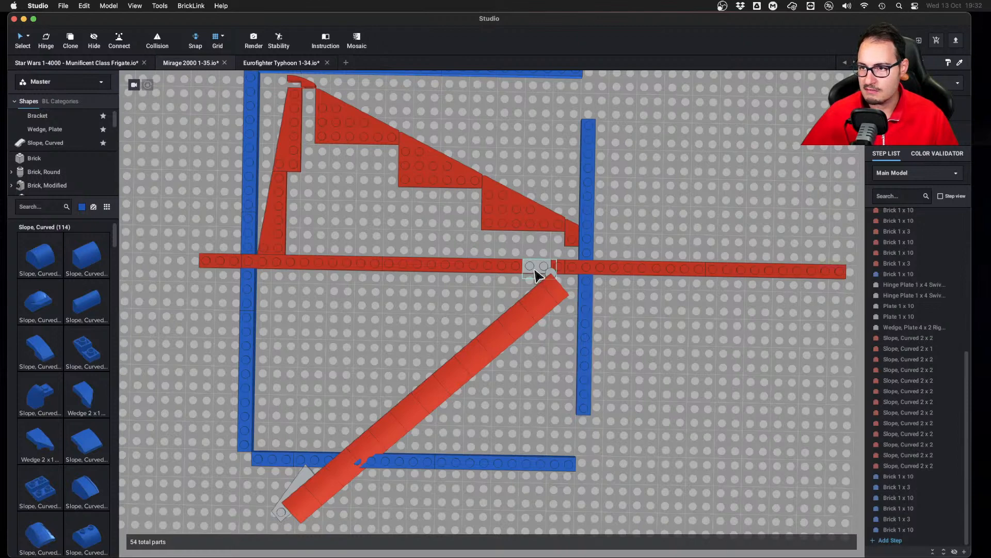
pyautogui.click(488, 274)
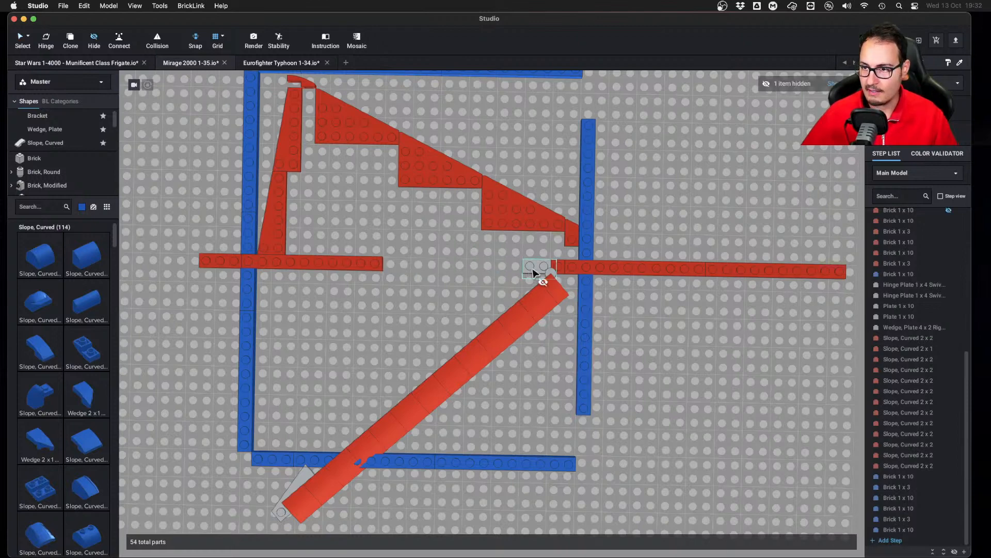
pyautogui.click(536, 272)
pyautogui.press('Escape')
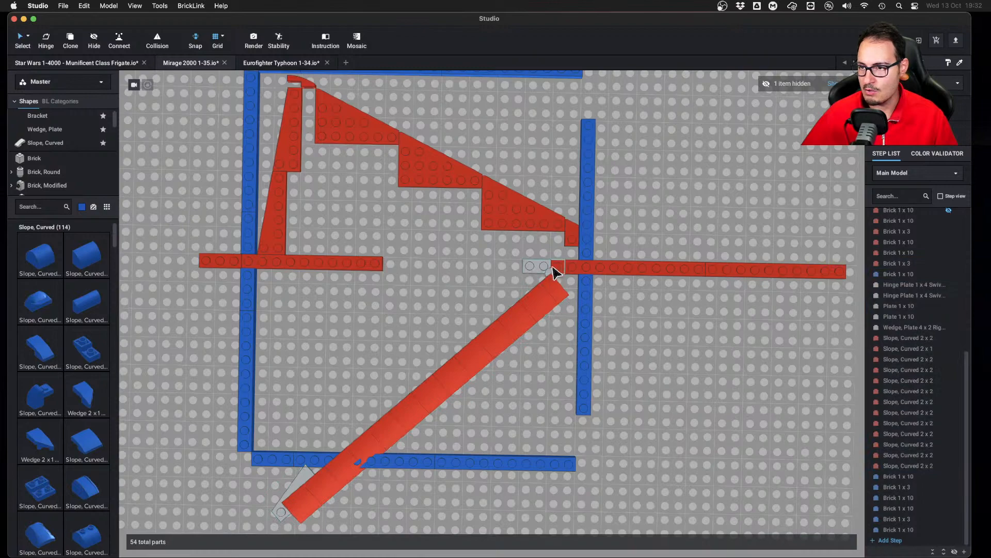
pyautogui.click(566, 279)
pyautogui.click(543, 270)
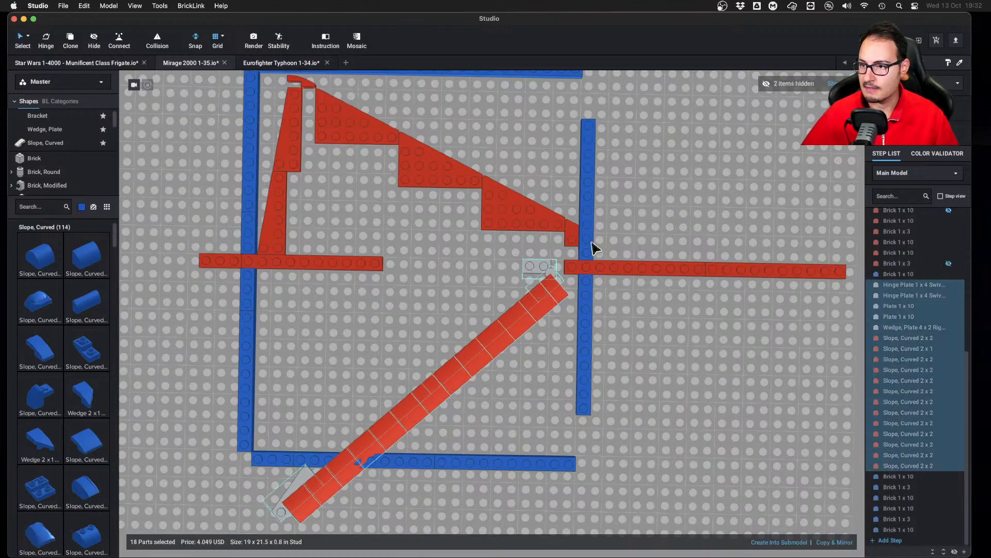
pyautogui.click(837, 83)
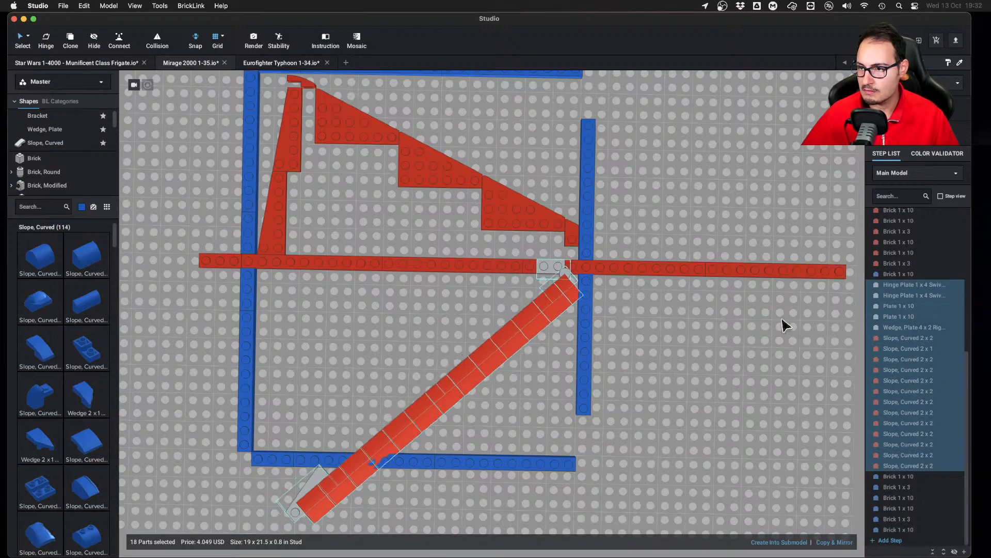
# Check the wing outline against the Mirage 2000 reference drawing in Photoshop and return to the Studio model
pyautogui.moveTo(785, 325); pyautogui.dragTo(748, 323, button='right')
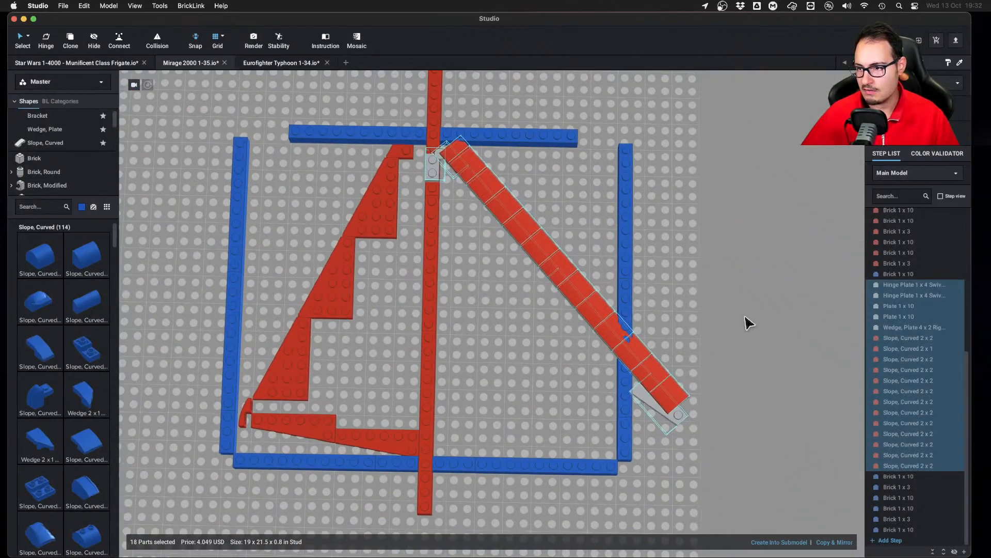
pyautogui.press('super+Tab')
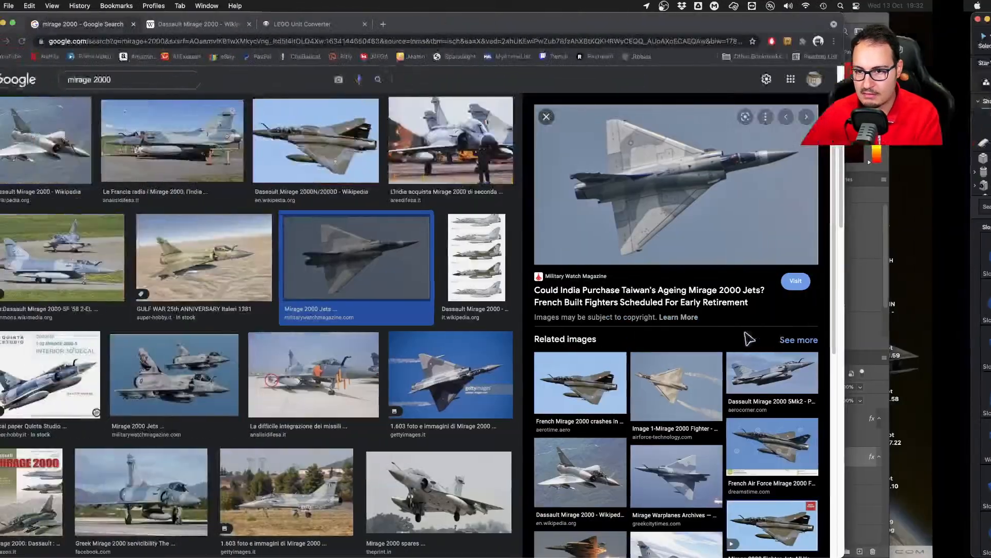
pyautogui.press('super+Tab')
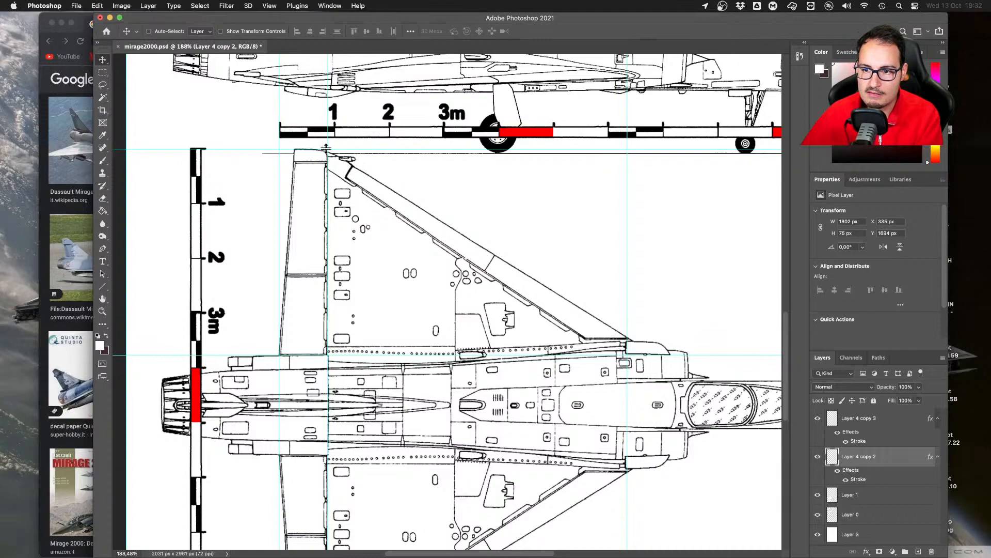
pyautogui.press('super+Tab')
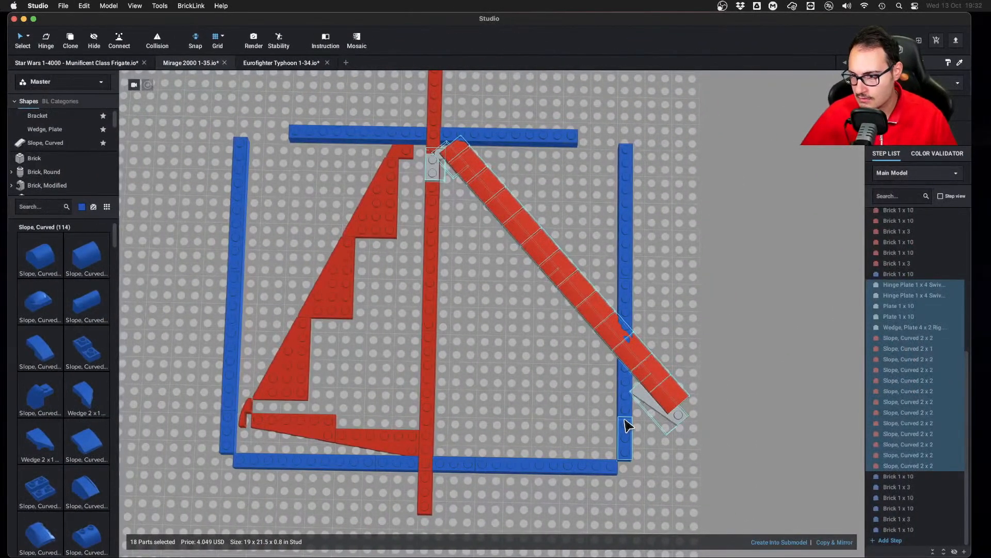
pyautogui.click(461, 199)
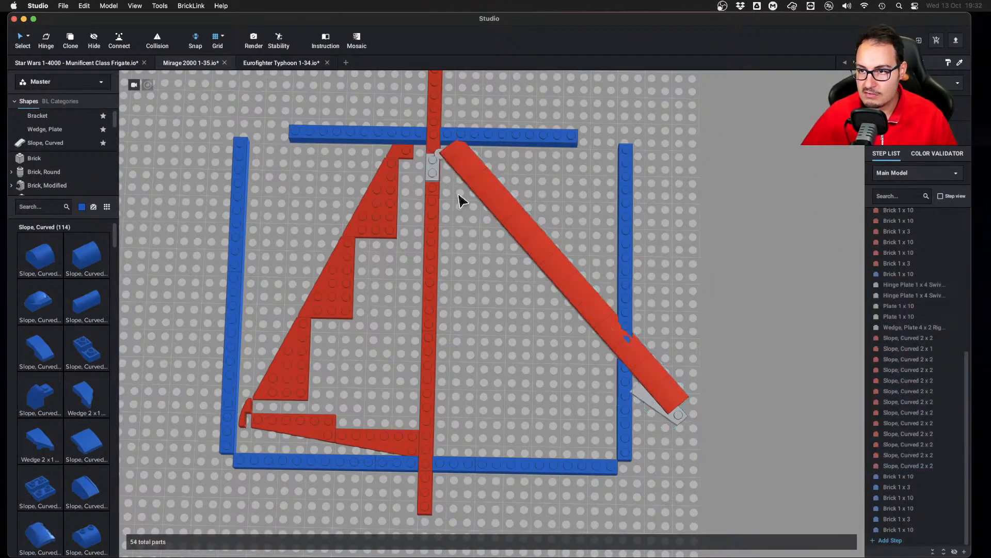
# Swing the parts attached to the hinge plate inward until the wing edge runs to the rear outer corner of the blue frame
pyautogui.moveTo(460, 200); pyautogui.dragTo(463, 177, button='right')
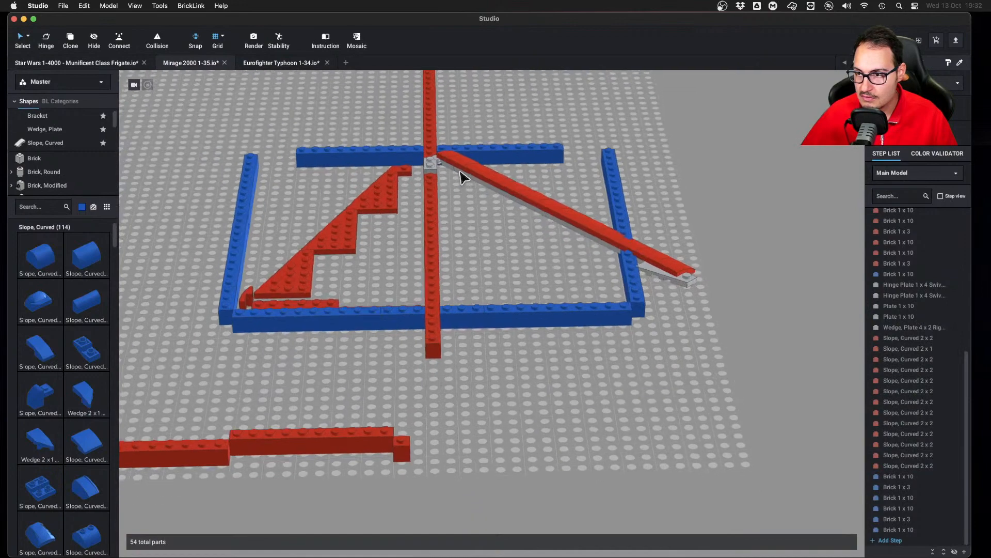
pyautogui.click(634, 273)
pyautogui.scroll(2, 549, 281)
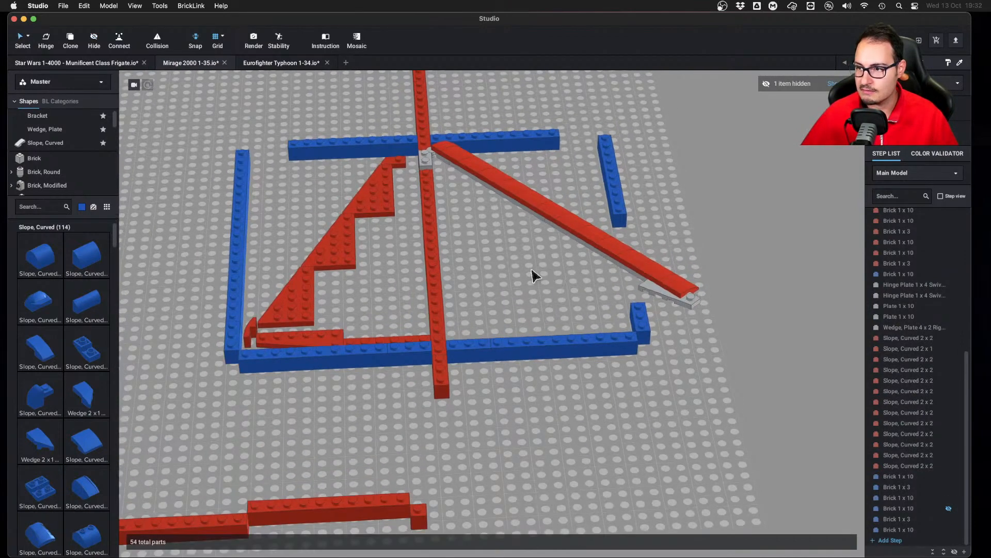
pyautogui.click(440, 160)
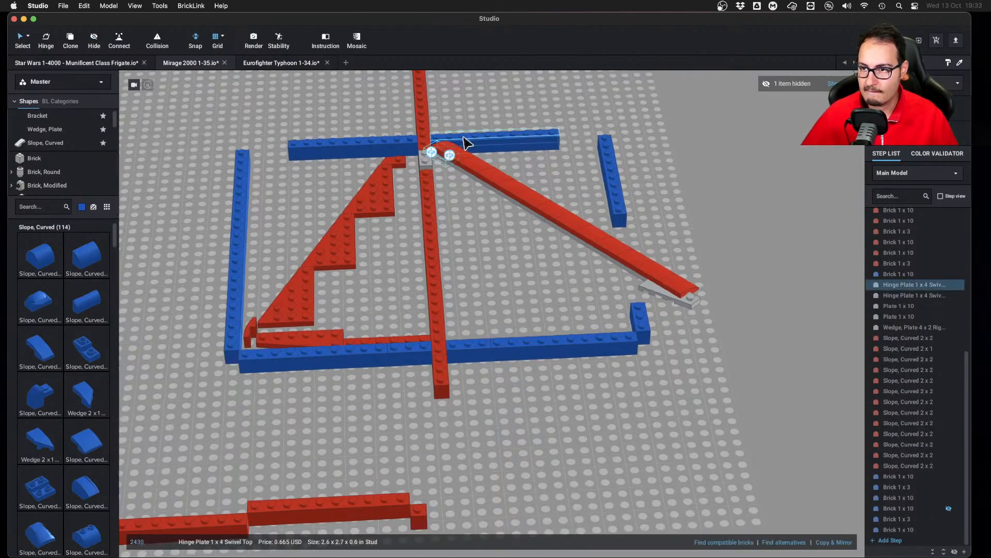
pyautogui.doubleClick(432, 151)
pyautogui.press('t')
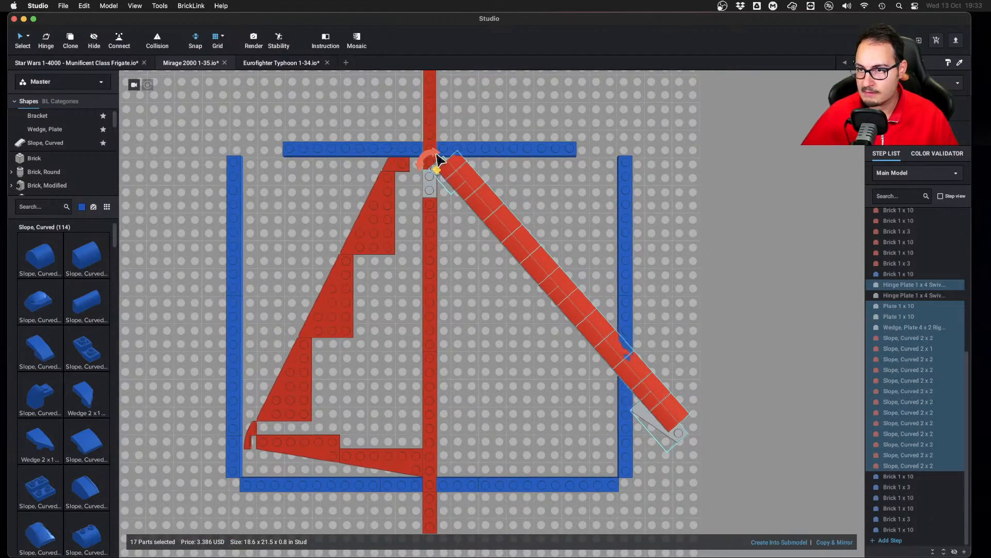
pyautogui.moveTo(434, 157); pyautogui.dragTo(436, 160)
pyautogui.moveTo(401, 128); pyautogui.dragTo(402, 105)
# Delete the outermost 2 x 2 curved slope and the outer 1 x 10 plate from the hinged wing edge
pyautogui.moveTo(695, 248); pyautogui.dragTo(491, 505, button='right')
pyautogui.click(491, 505)
pyautogui.scroll(6, 524, 460)
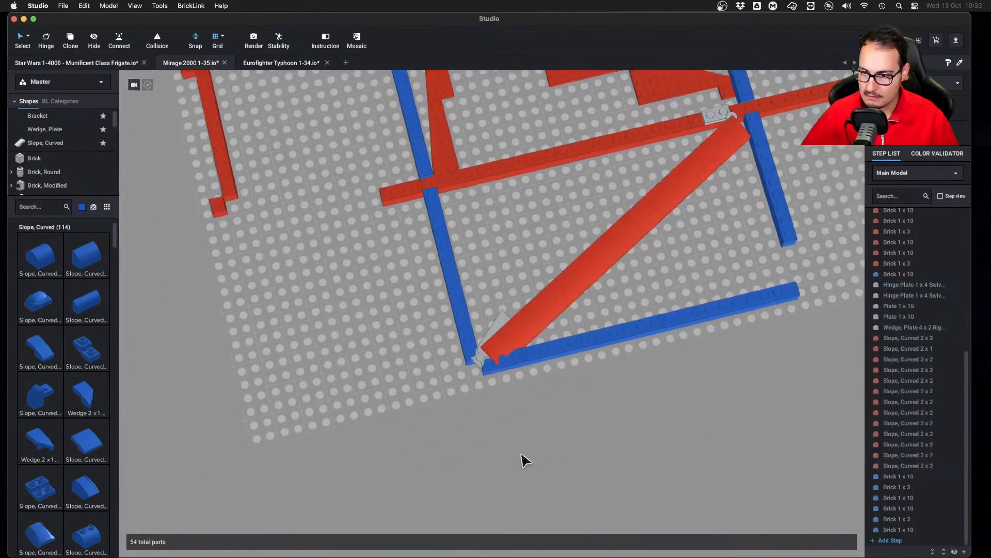
pyautogui.click(508, 372)
pyautogui.press('Delete')
pyautogui.moveTo(610, 442); pyautogui.dragTo(445, 263, button='right')
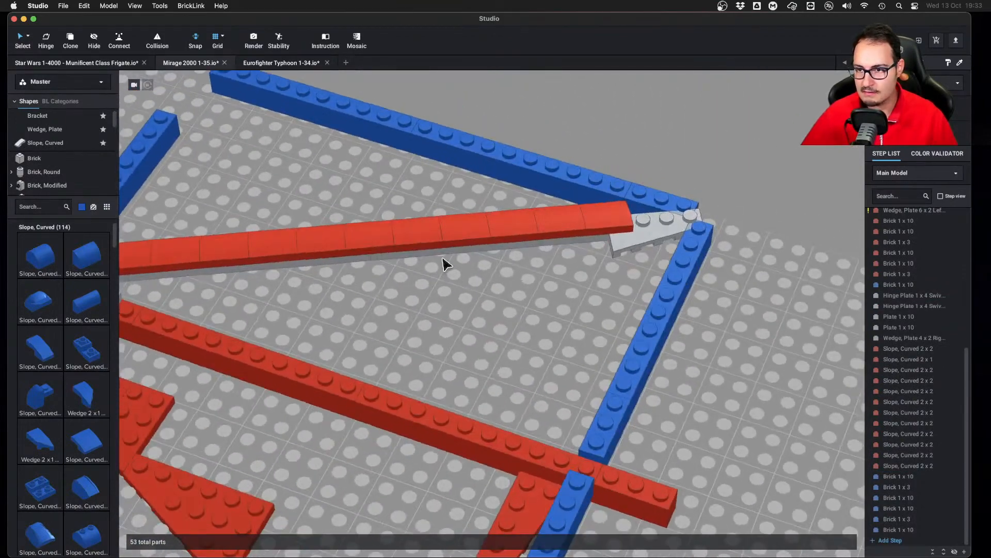
pyautogui.click(461, 257)
pyautogui.press('Delete')
# Move the 4 x 2 wedge plate at the wing tip inward beneath the curved slopes
pyautogui.click(647, 232)
pyautogui.moveTo(647, 233); pyautogui.dragTo(565, 247)
pyautogui.click(531, 312)
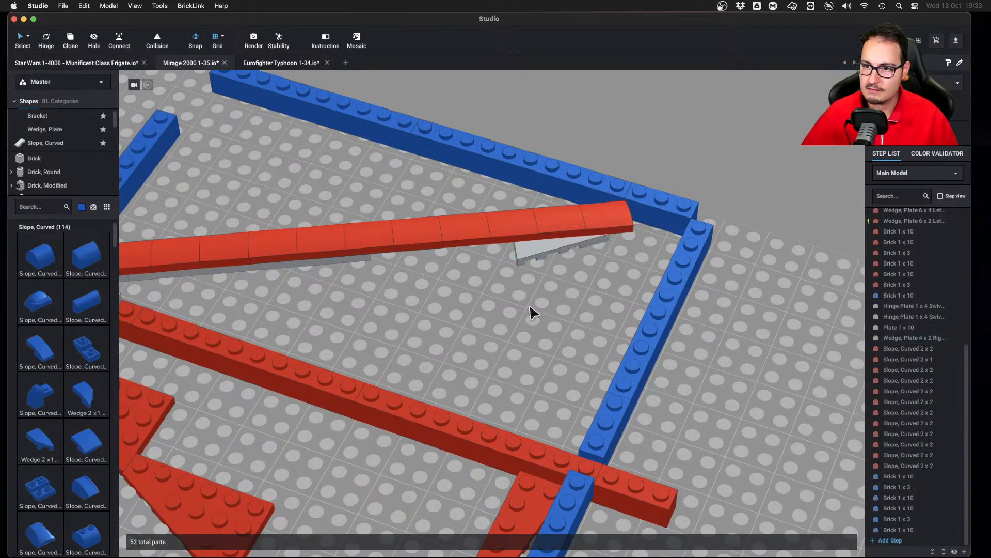
# Replace the outermost 2 x 2 curved slope of the hinged wing edge with a 2 x 1 curved slope
pyautogui.scroll(2, 530, 313)
pyautogui.moveTo(438, 305); pyautogui.dragTo(575, 354, button='right')
pyautogui.press('Home')
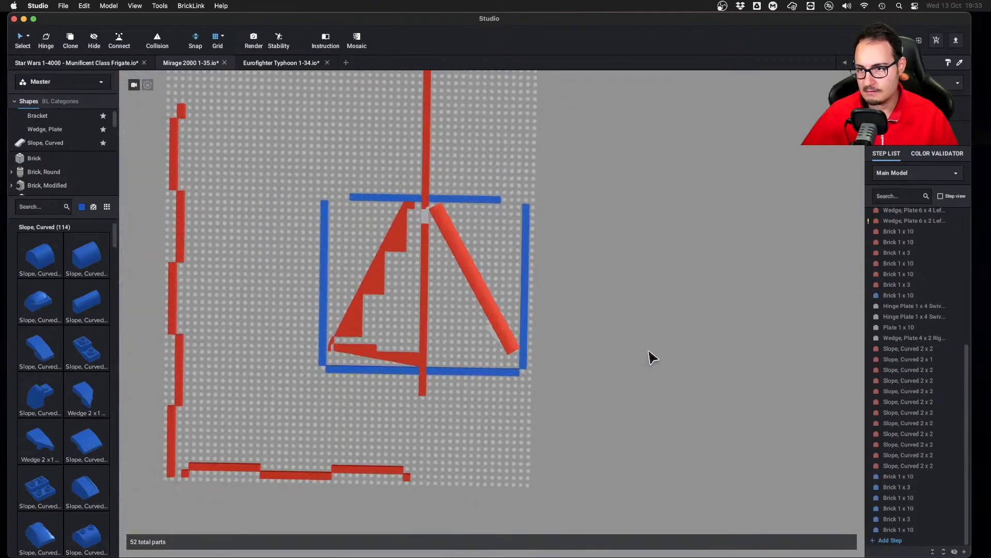
pyautogui.scroll(2, 672, 351)
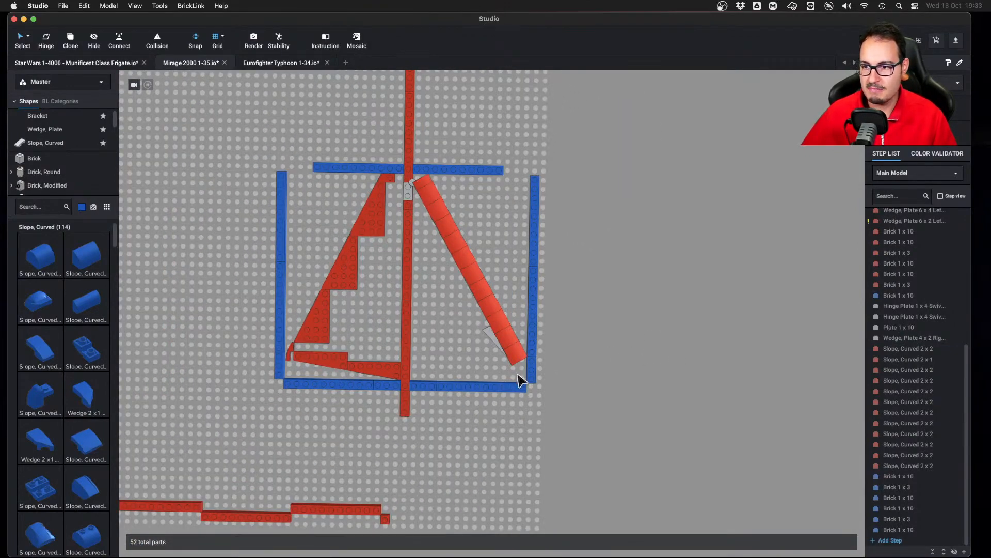
pyautogui.moveTo(523, 381); pyautogui.dragTo(597, 395, button='right')
pyautogui.press('Home')
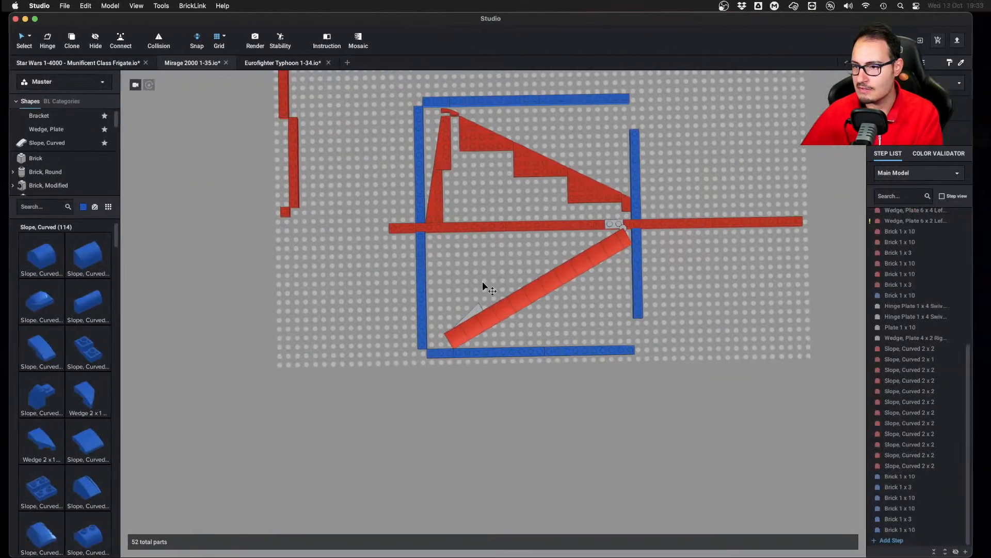
pyautogui.scroll(3, 482, 283)
pyautogui.moveTo(489, 295); pyautogui.dragTo(602, 259, button='right')
pyautogui.click(602, 258)
pyautogui.press('Delete')
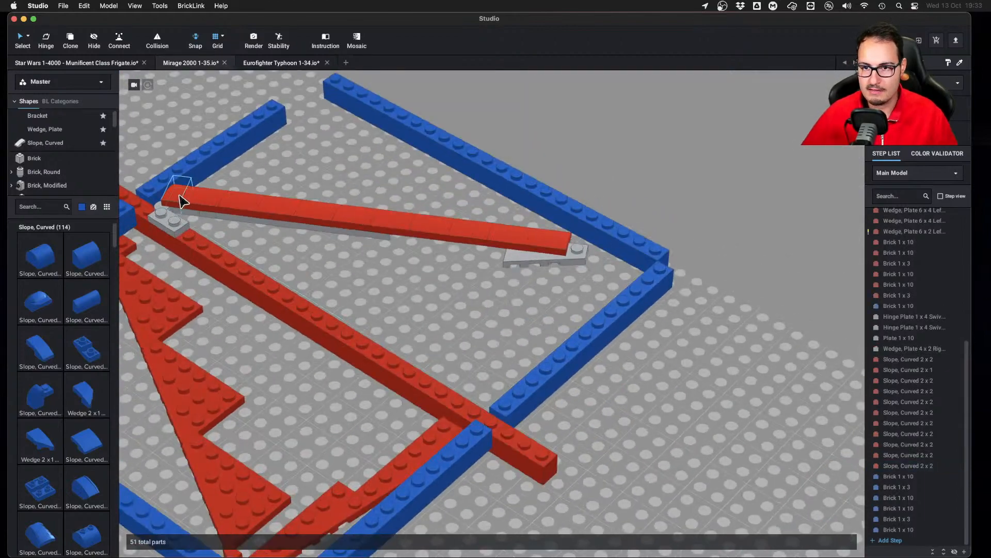
pyautogui.press('super+z')
# Mirror a copy of the two 6 x 2 wedge plates of the wing's trailing edge across the centre line
pyautogui.moveTo(580, 237); pyautogui.dragTo(661, 353, button='right')
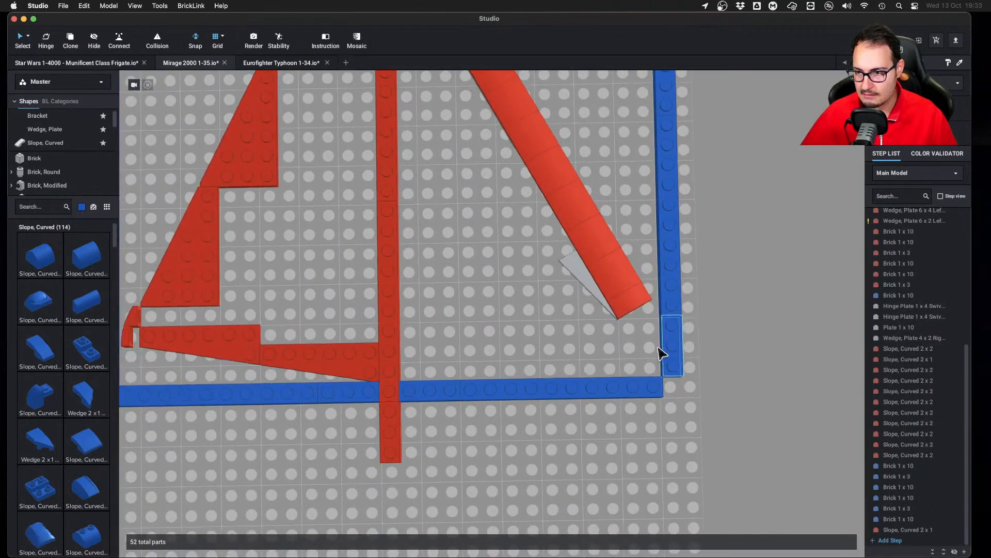
pyautogui.scroll(-3, 662, 352)
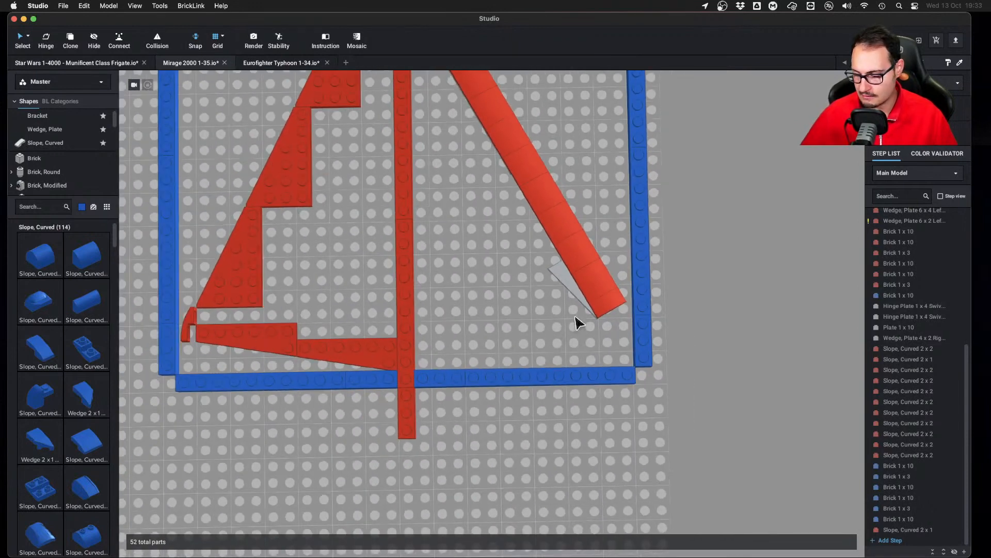
pyautogui.click(339, 360)
pyautogui.keyDown('shift'); pyautogui.click(277, 345); pyautogui.keyUp('shift')
pyautogui.click(830, 544)
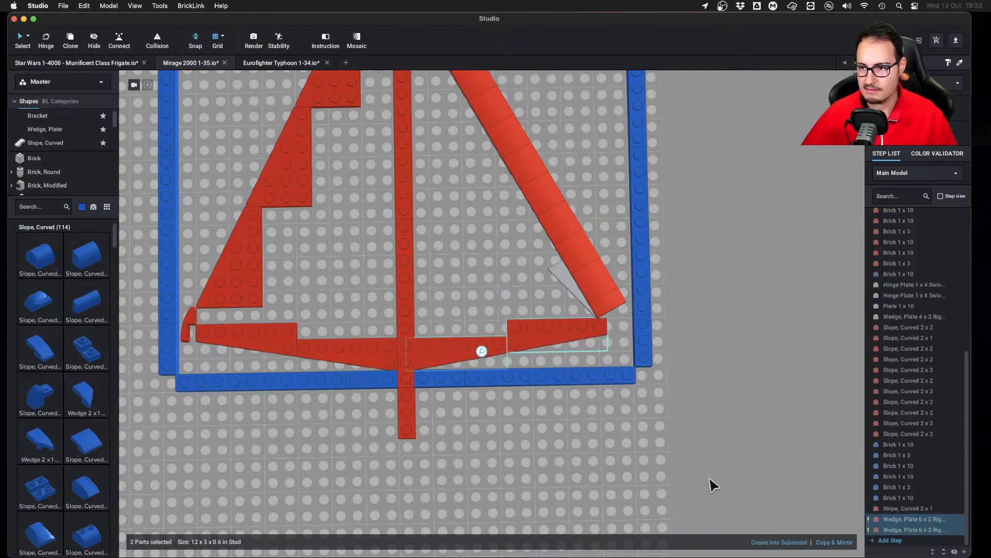
pyautogui.scroll(-5, 711, 478)
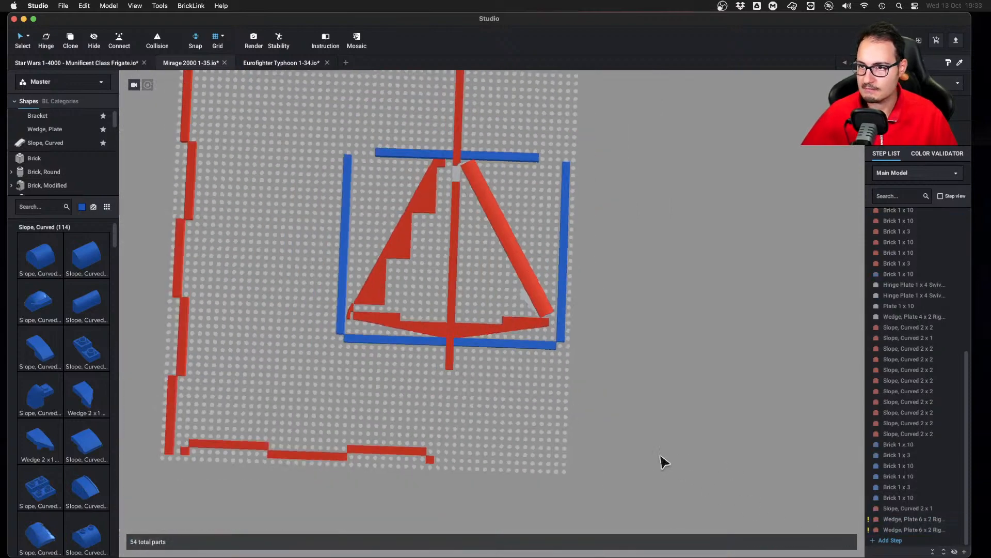
pyautogui.moveTo(660, 456); pyautogui.dragTo(634, 458, button='right')
pyautogui.scroll(2, 706, 434)
pyautogui.moveTo(709, 440); pyautogui.dragTo(675, 434, button='middle')
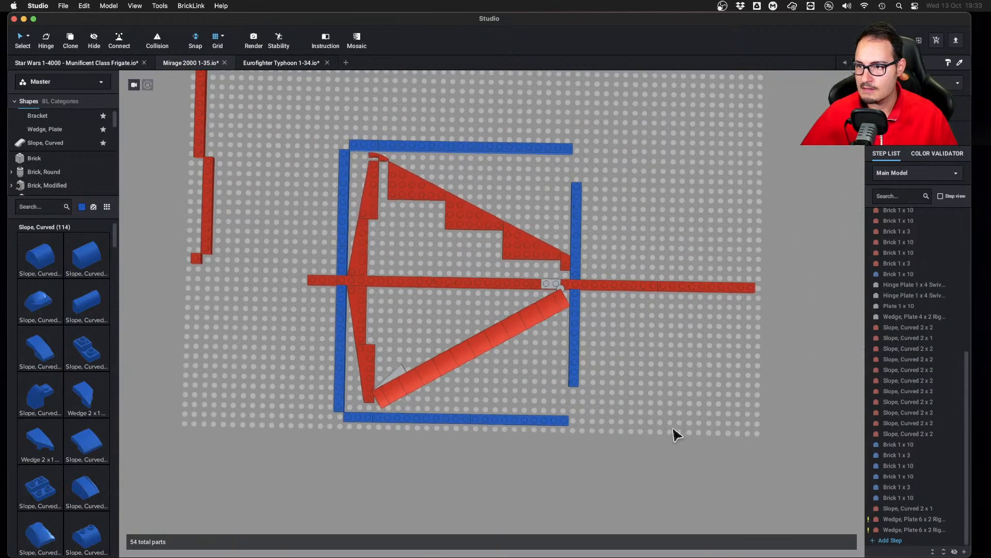
# Save the Mirage 2000 1-35 model
pyautogui.scroll(2, 675, 434)
pyautogui.rightClick(676, 425)
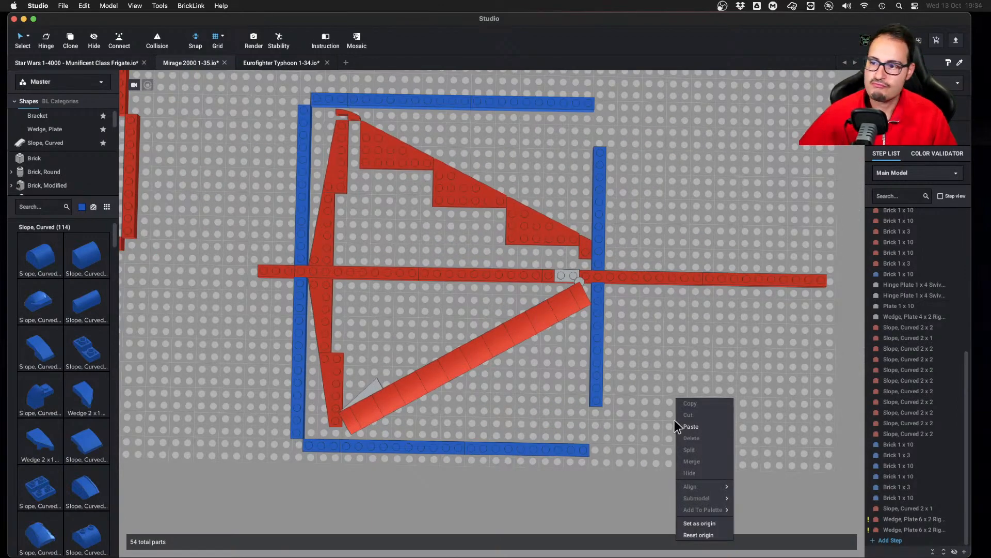
pyautogui.click(655, 361)
pyautogui.moveTo(656, 361); pyautogui.dragTo(613, 343, button='right')
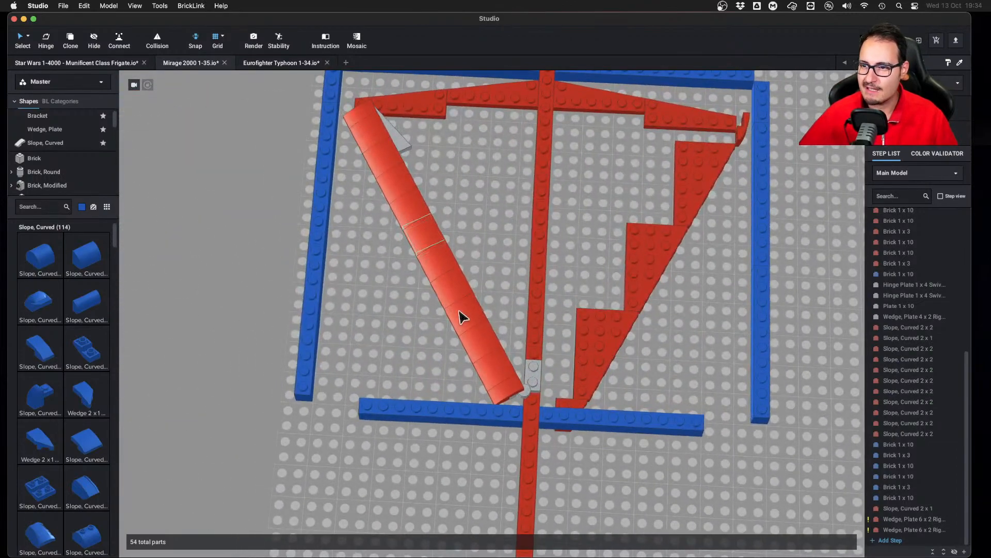
pyautogui.moveTo(513, 389); pyautogui.dragTo(539, 350, button='right')
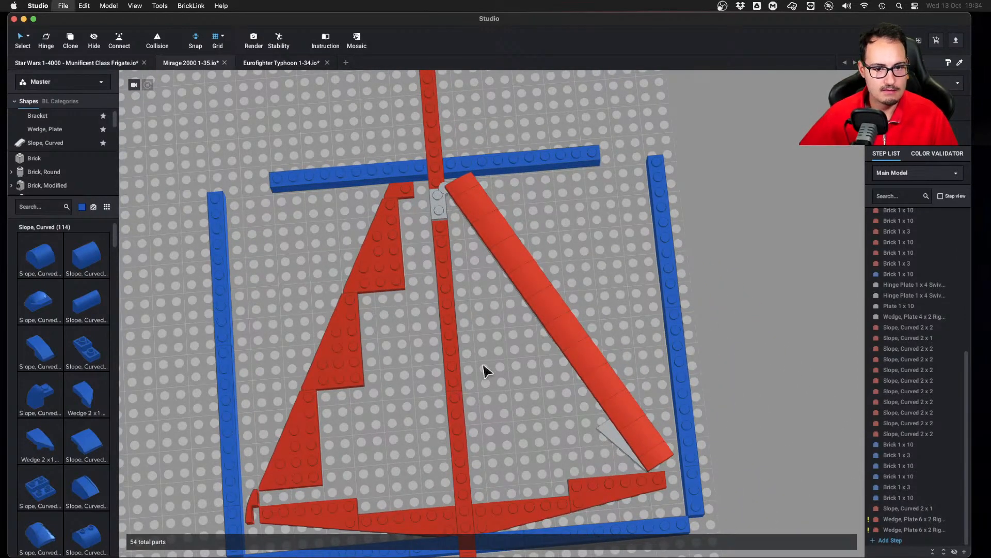
pyautogui.press('super+s')
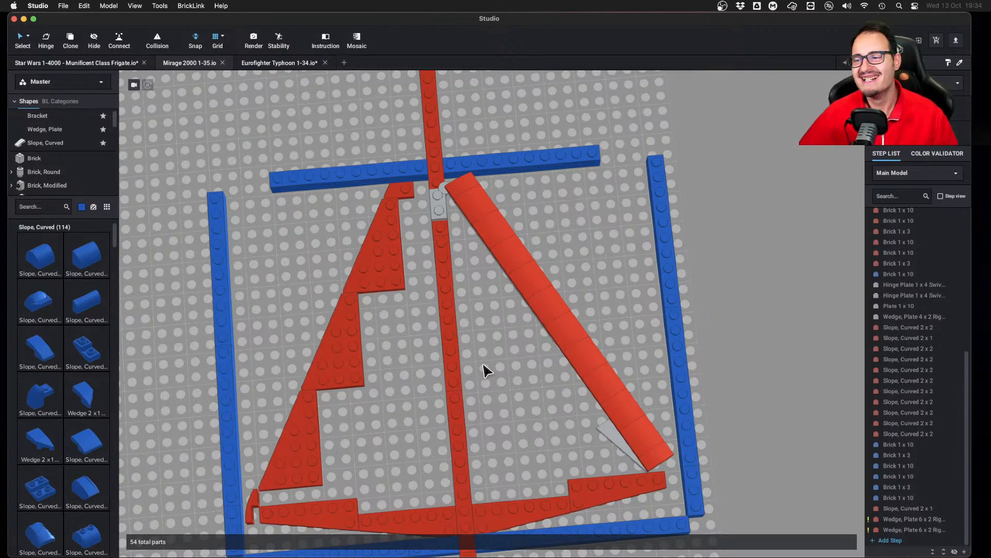
# Mirror a copy of the wing tip's 2 x 1 curved slope and place it at the opposite wing tip beside the hinged edge
pyautogui.scroll(-3, 486, 371)
pyautogui.scroll(-3, 491, 377)
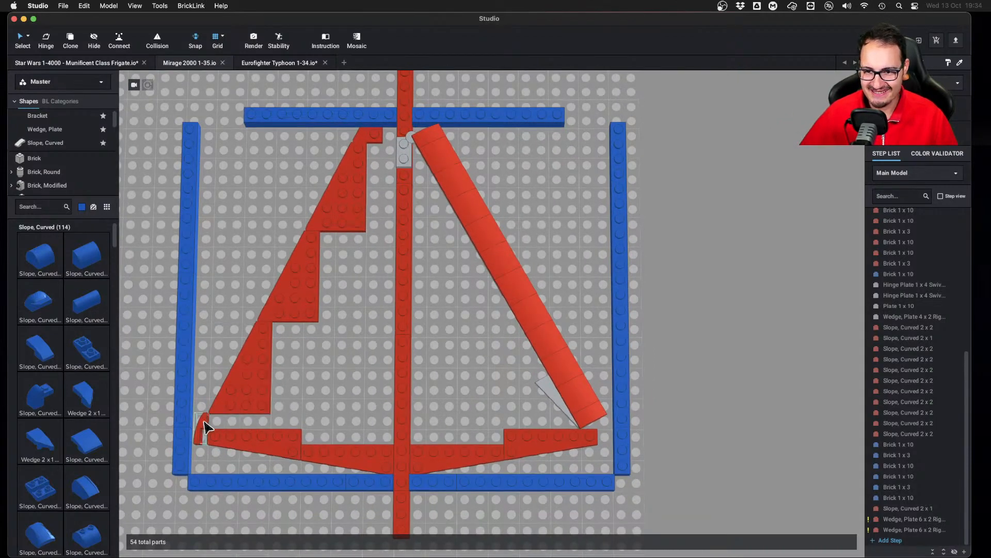
pyautogui.click(203, 427)
pyautogui.click(834, 542)
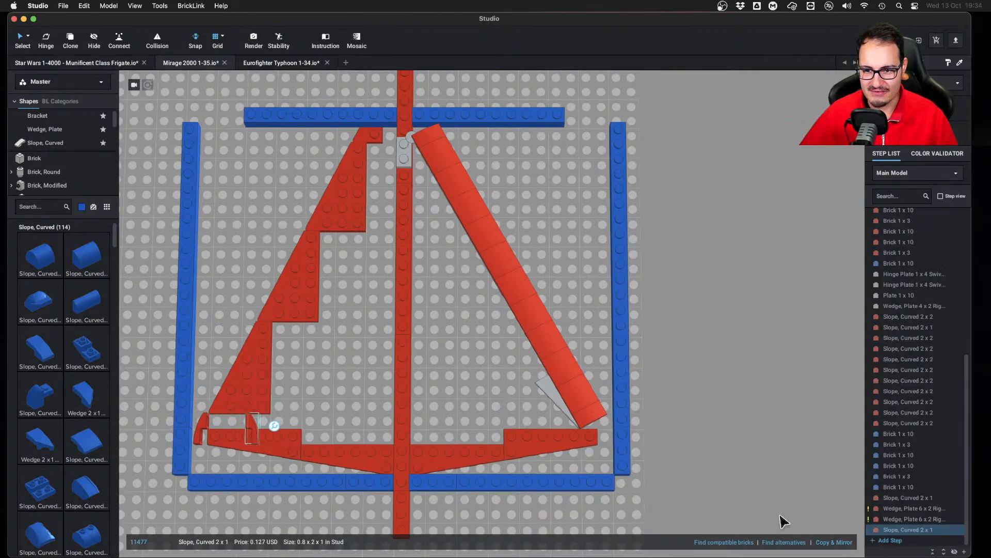
pyautogui.press('Right')
pyautogui.press('Right')
pyautogui.press('Right')
pyautogui.press('Right')
pyautogui.press('Right')
pyautogui.press('Right')
pyautogui.press('Right')
pyautogui.press('Right')
pyautogui.press('Right')
pyautogui.press('Right')
pyautogui.press('Right')
pyautogui.press('Right')
pyautogui.press('Right')
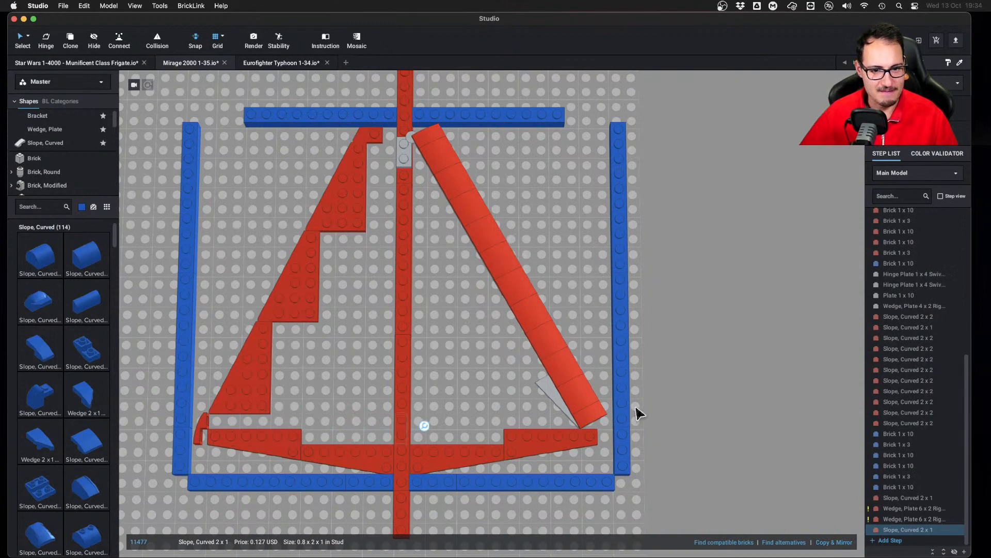
pyautogui.press('Right')
pyautogui.press('Right')
pyautogui.press('Right')
pyautogui.press('Right')
pyautogui.press('Right')
pyautogui.press('Right')
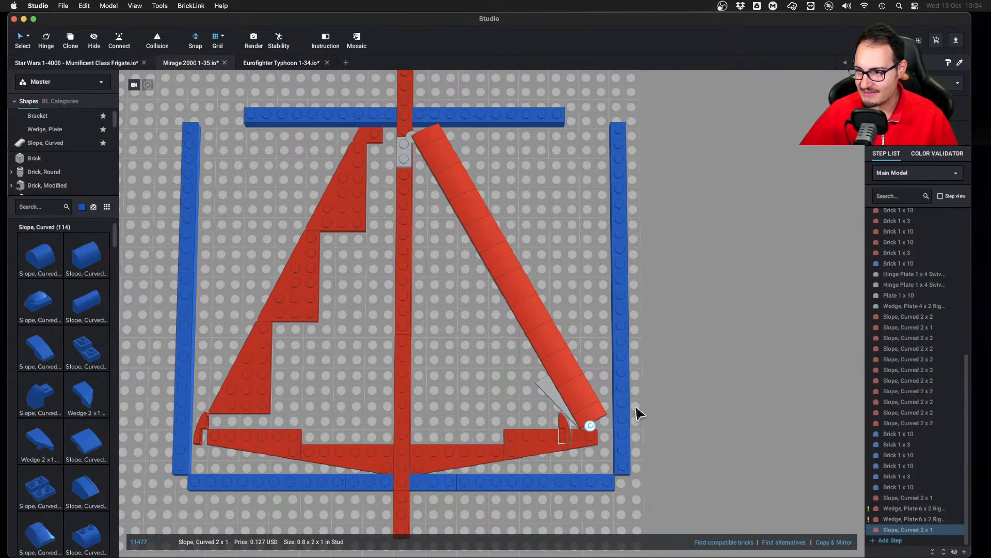
pyautogui.press('Right')
pyautogui.press('Right')
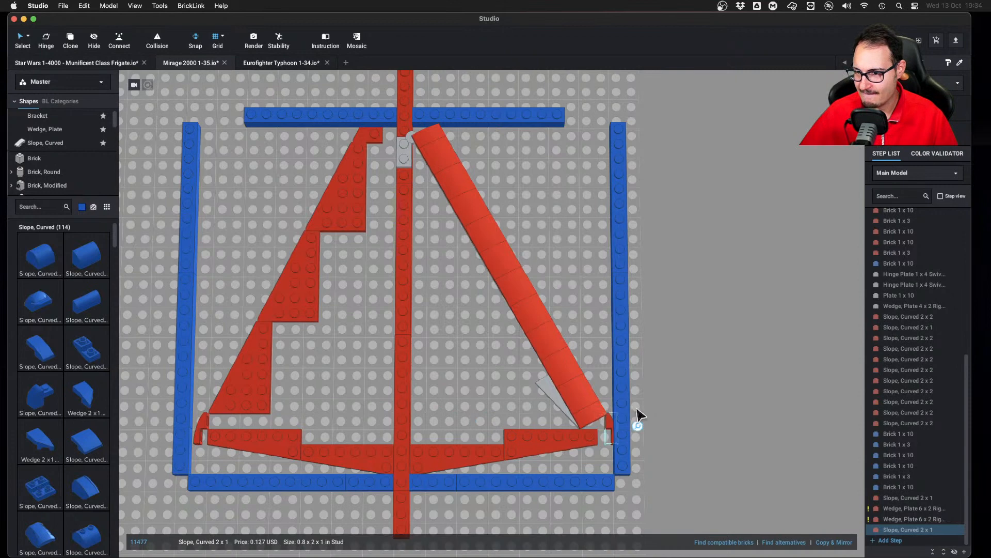
pyautogui.press('Left')
pyautogui.press('Left')
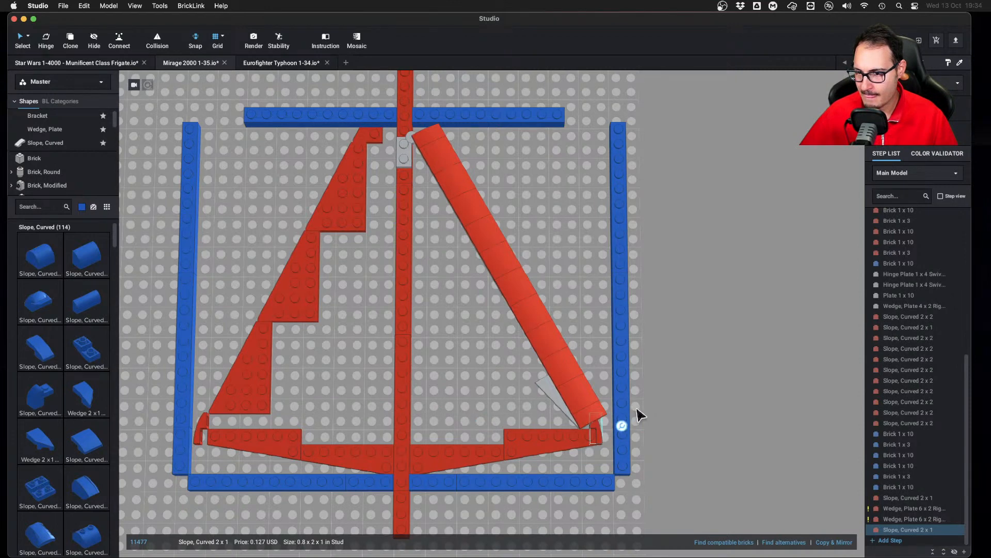
pyautogui.press('Right')
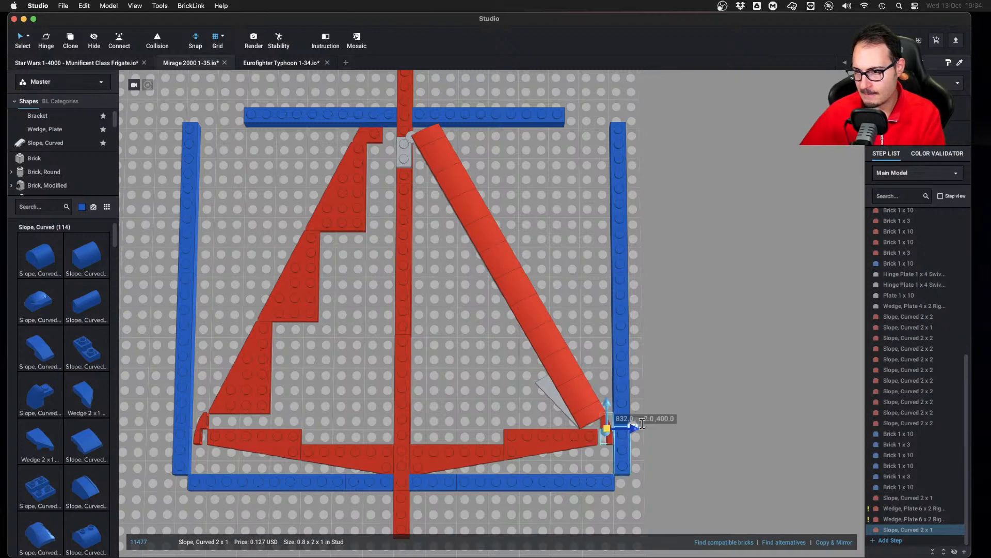
pyautogui.click(683, 447)
# Compare the wing with the Mirage 2000 blueprint in Photoshop and examine the fit of the hinged edge in Studio
pyautogui.scroll(-2, 681, 447)
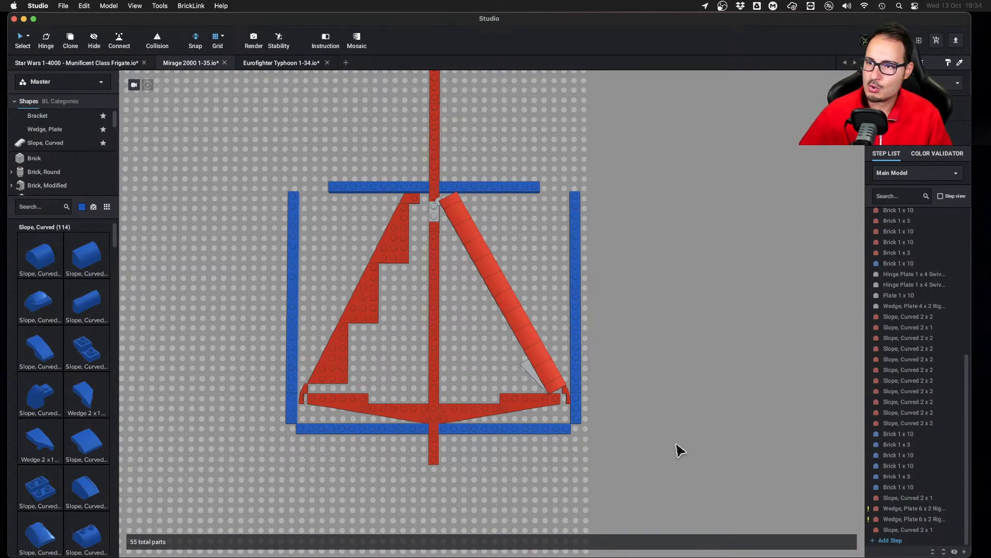
pyautogui.press('super+Tab')
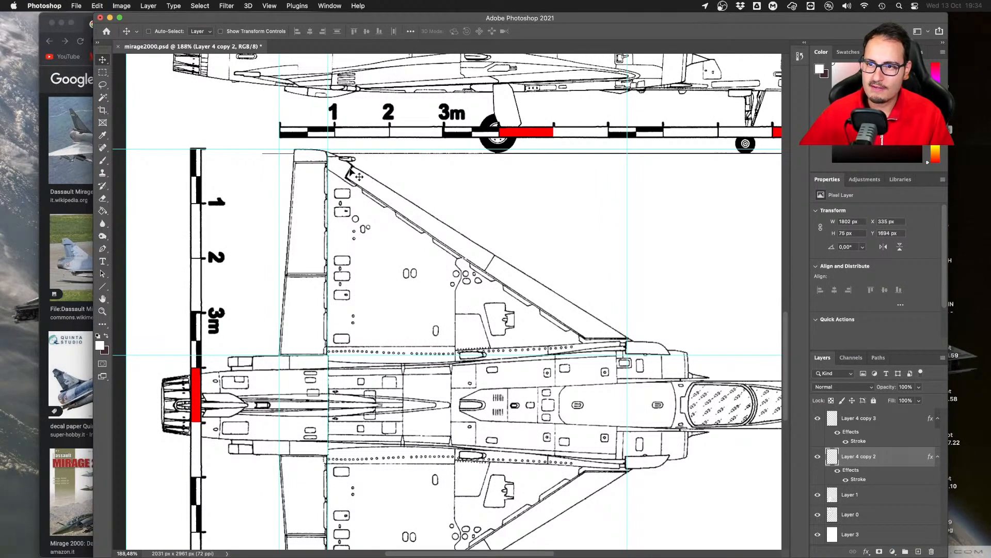
pyautogui.press('super+Tab')
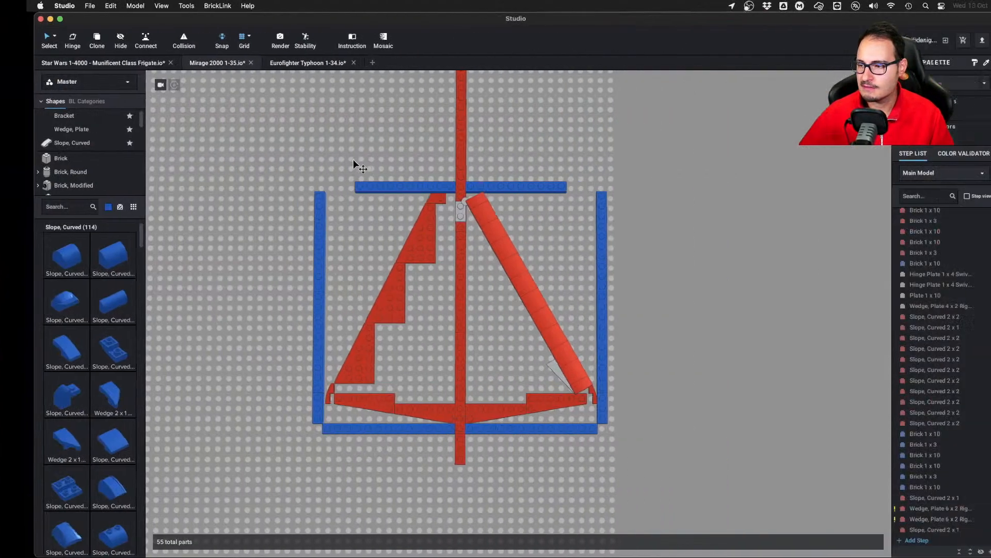
pyautogui.scroll(5, 580, 394)
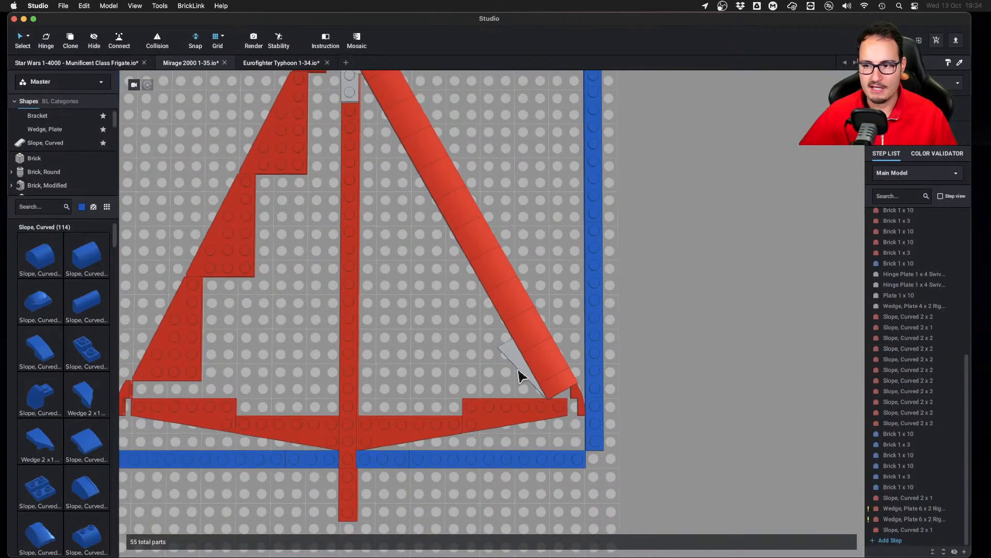
pyautogui.moveTo(522, 376); pyautogui.dragTo(465, 350, button='right')
pyautogui.moveTo(418, 295); pyautogui.dragTo(440, 328, button='right')
pyautogui.scroll(3, 444, 329)
pyautogui.scroll(-3, 445, 331)
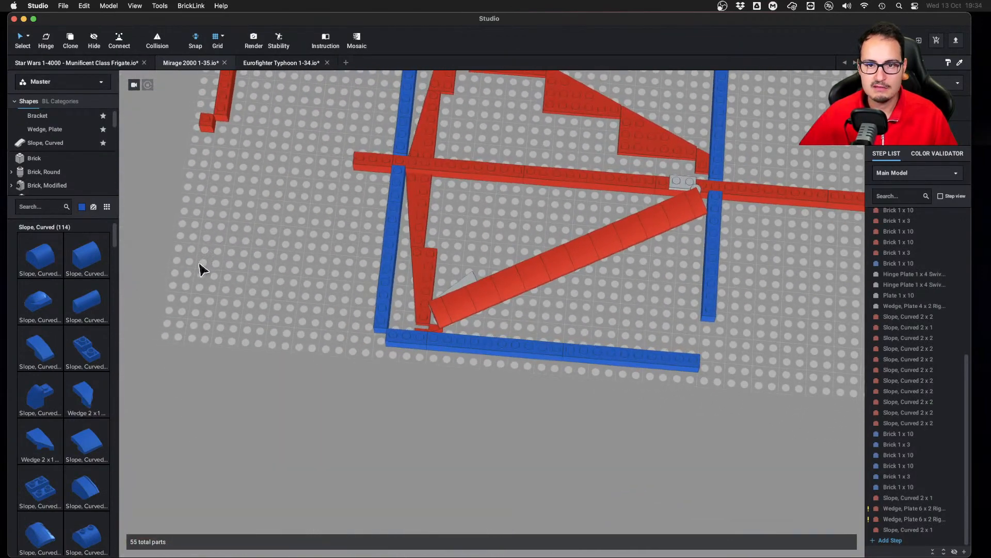
pyautogui.moveTo(361, 299); pyautogui.dragTo(438, 315, button='right')
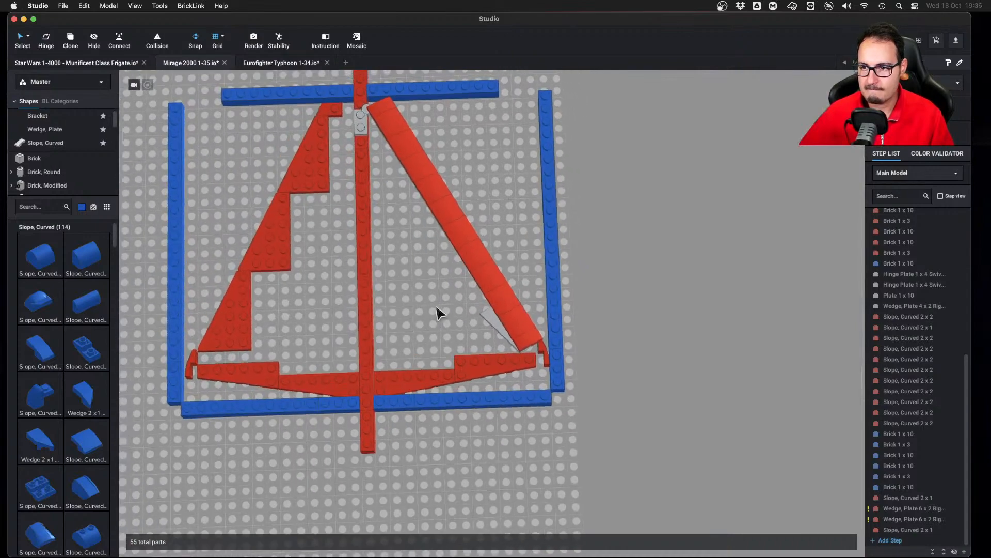
pyautogui.scroll(-3, 438, 315)
pyautogui.scroll(3, 436, 314)
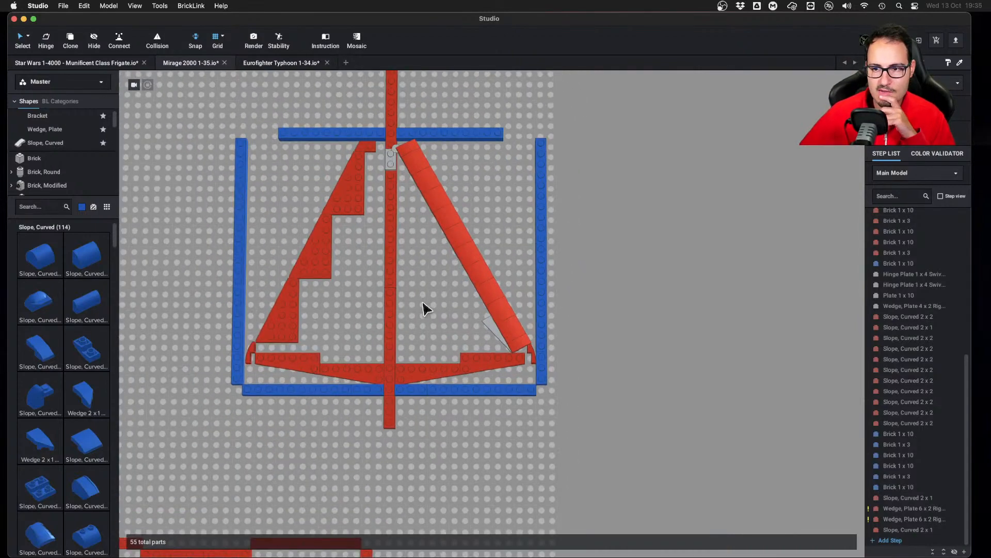
pyautogui.scroll(2, 418, 311)
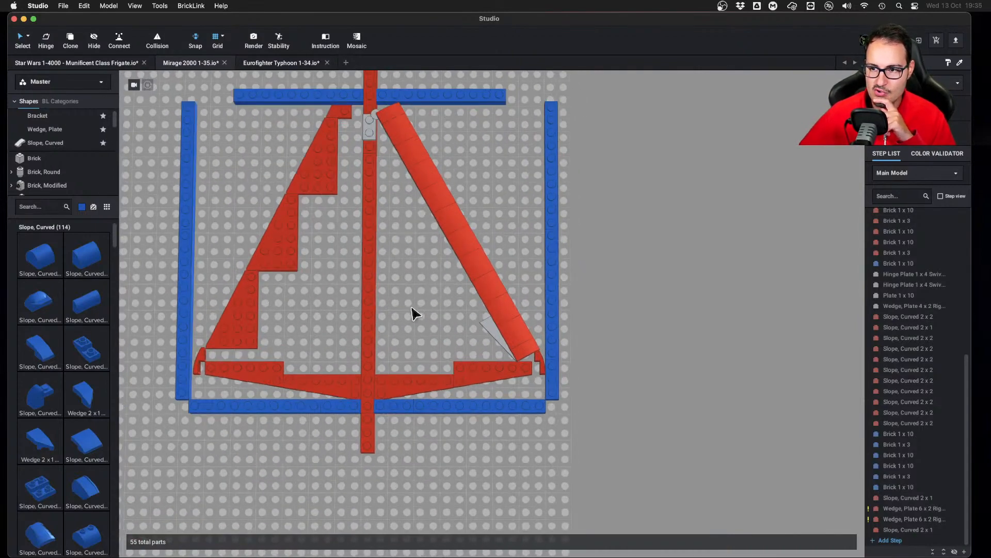
# Mirror a copy of the three 6 x 4 wedge plates across the centre line and shift it one stud toward the trailing edge
pyautogui.moveTo(246, 194); pyautogui.dragTo(336, 321)
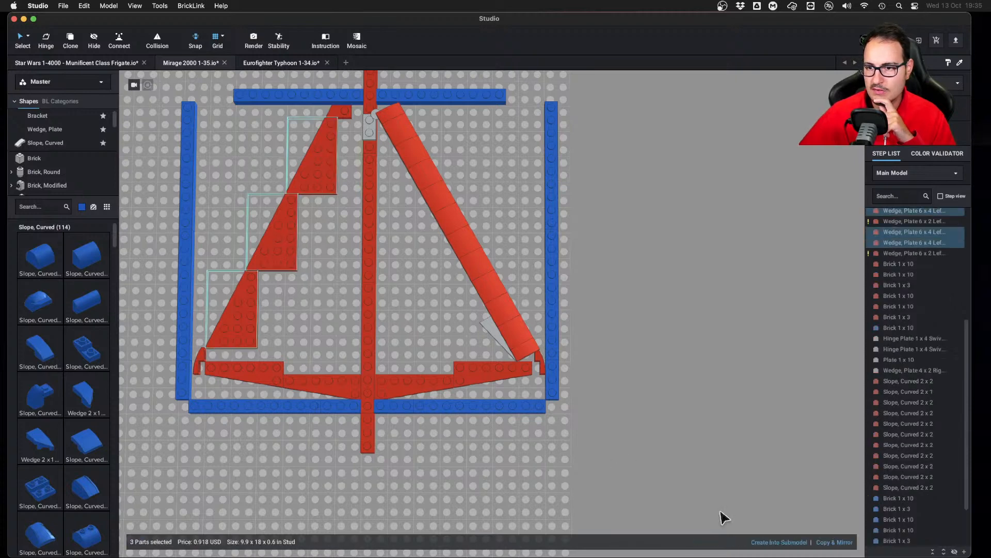
pyautogui.click(833, 542)
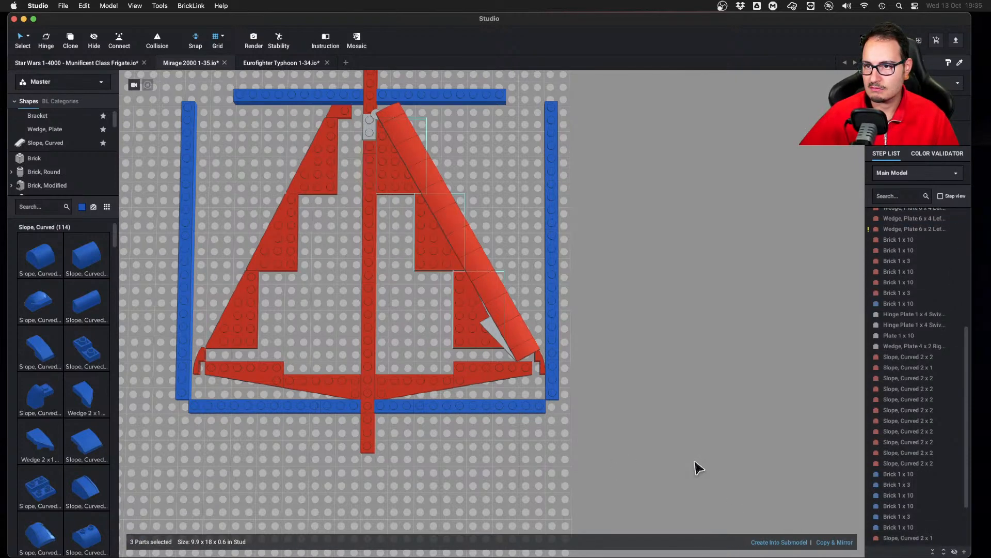
pyautogui.press('Down')
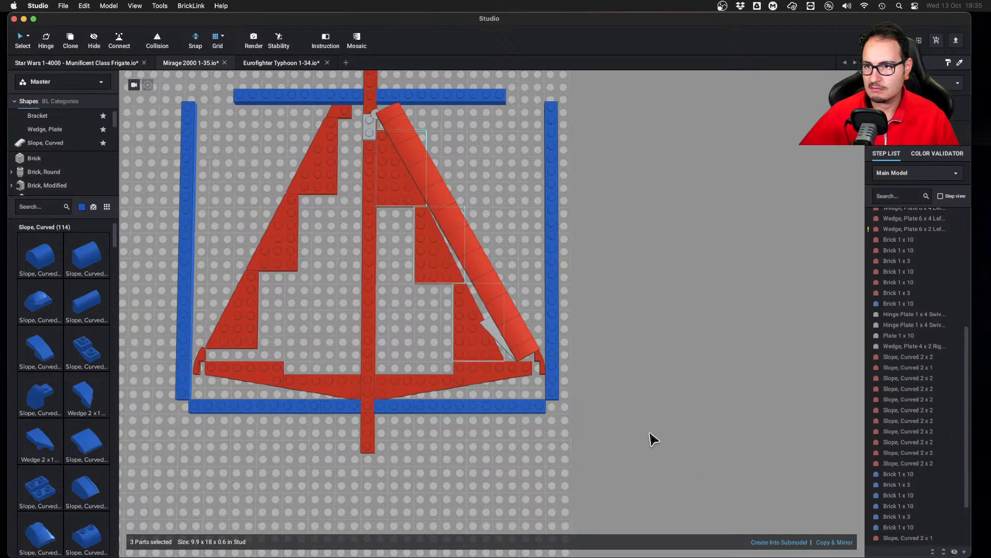
# Adjust the height of the three mirrored 6 x 4 wedge plates to -30.0 along the hinged edge
pyautogui.press('s')
pyautogui.moveTo(447, 239); pyautogui.dragTo(511, 297, button='right')
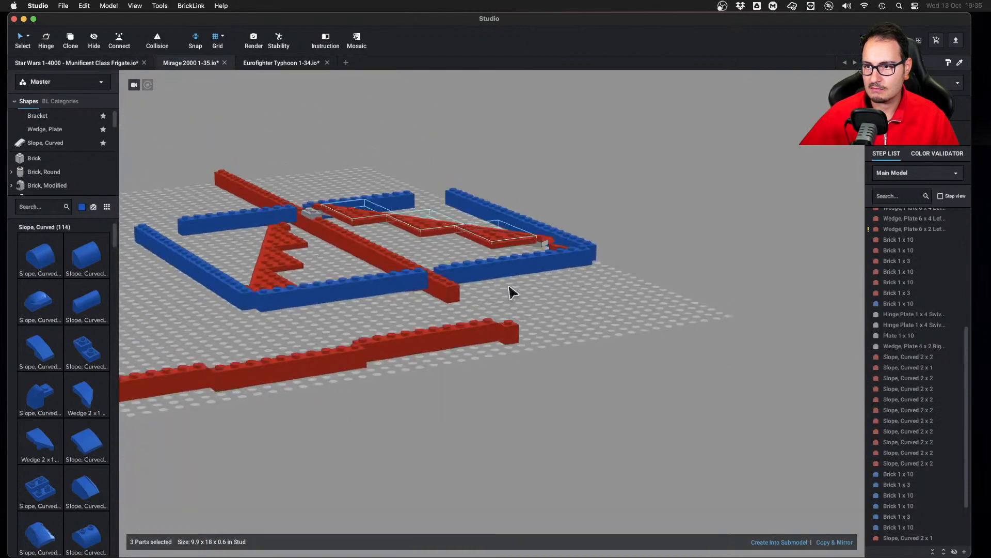
pyautogui.click(498, 248)
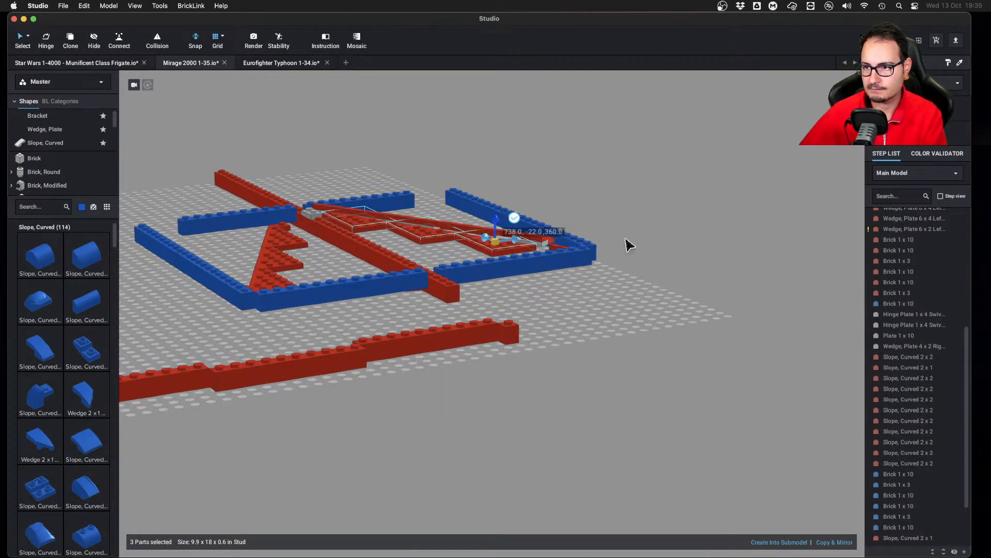
pyautogui.scroll(5, 627, 239)
pyautogui.moveTo(628, 243); pyautogui.dragTo(582, 277, button='right')
pyautogui.scroll(-4, 628, 241)
pyautogui.press('q')
pyautogui.press('q')
pyautogui.scroll(4, 597, 336)
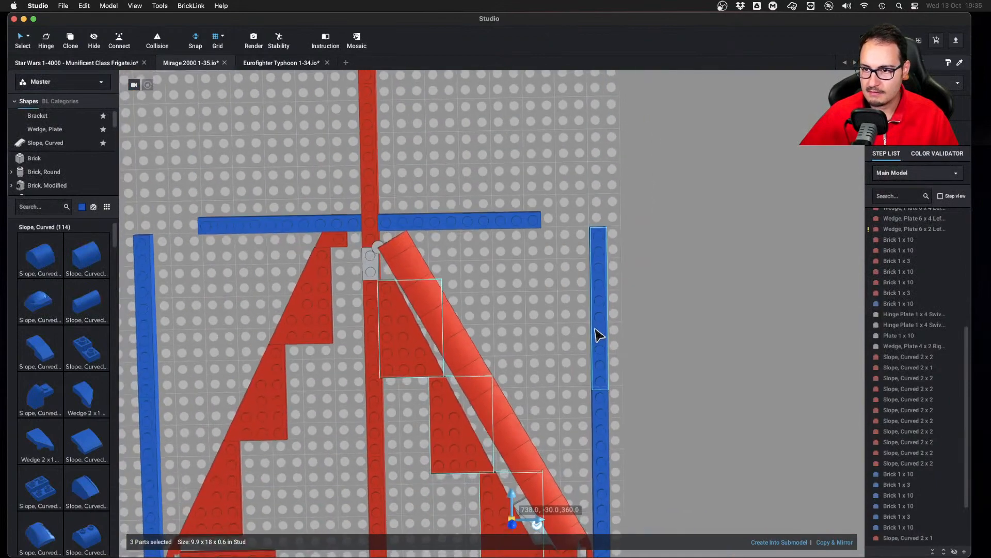
# Shift the three mirrored wedge plates one stud toward the nose, closer to the hinged edge
pyautogui.scroll(-3, 598, 331)
pyautogui.scroll(2, 597, 332)
pyautogui.moveTo(598, 332)
pyautogui.mouseDown(button='right')
pyautogui.moveTo(582, 320)
pyautogui.moveTo(591, 336)
pyautogui.moveTo(595, 322)
pyautogui.mouseUp(button='right')
pyautogui.press('Down')
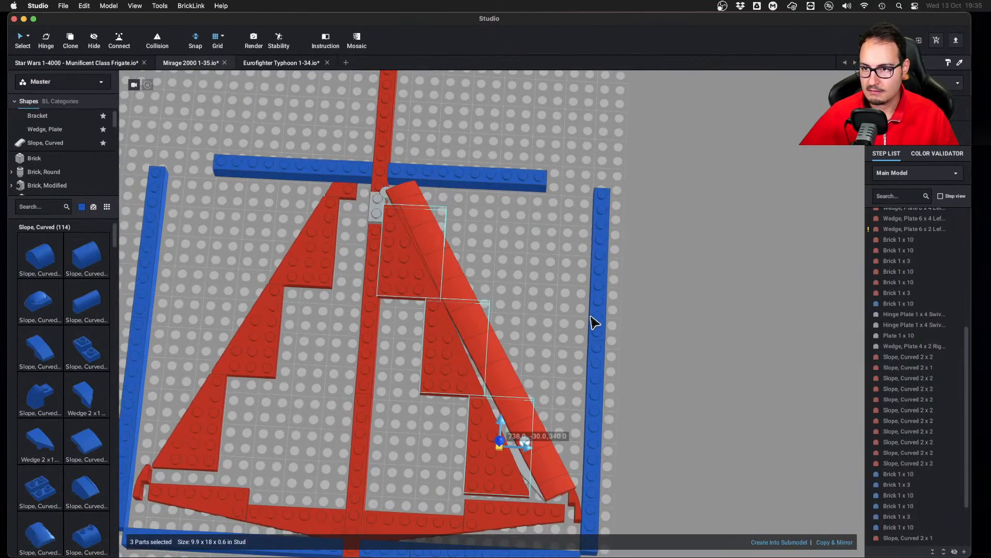
pyautogui.moveTo(500, 298); pyautogui.dragTo(523, 298, button='right')
pyautogui.click(529, 302)
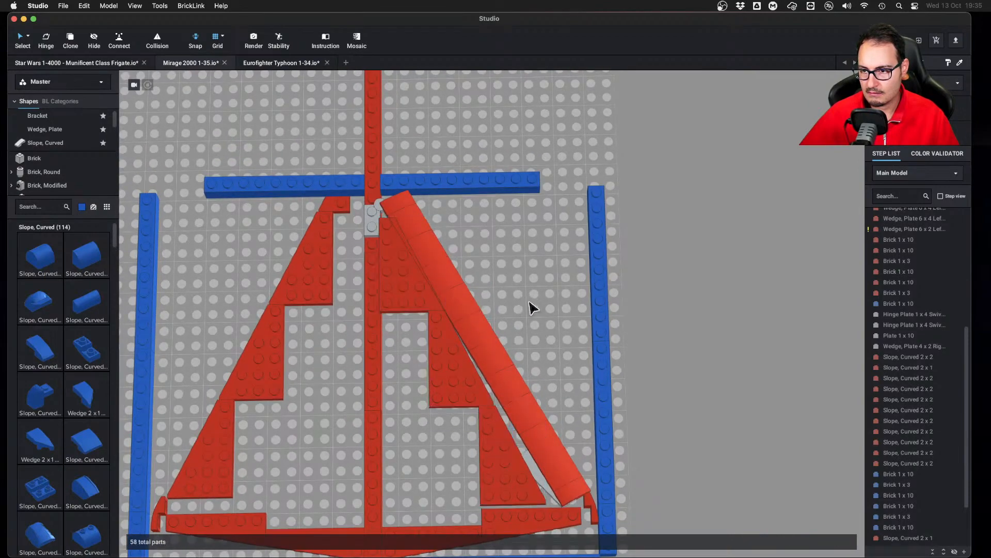
# Delete the mirrored 6 x 4 wedge plate nearest the hinge
pyautogui.moveTo(529, 303); pyautogui.dragTo(513, 280, button='middle')
pyautogui.scroll(1, 513, 281)
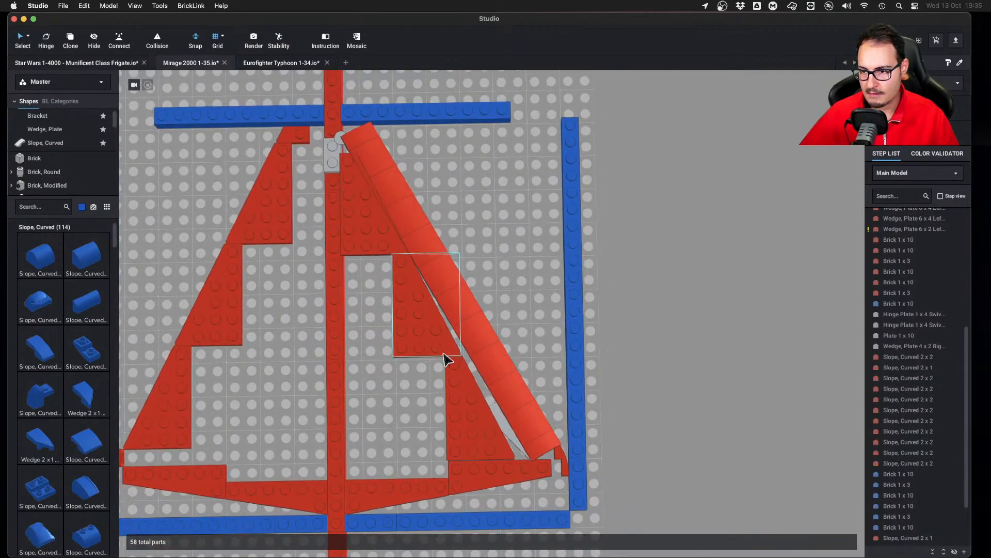
pyautogui.moveTo(444, 358); pyautogui.dragTo(598, 397, button='right')
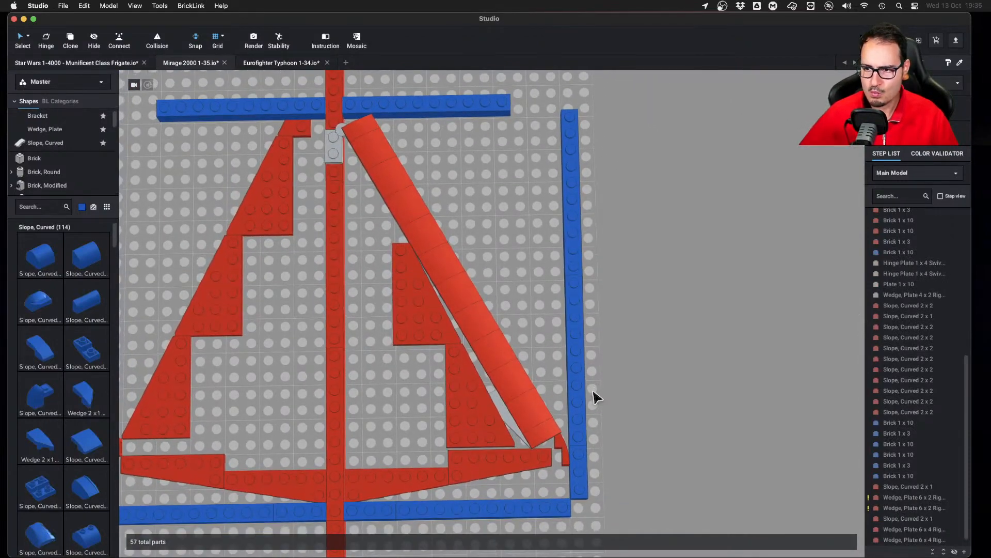
# Move the outermost mirrored 6 x 4 wedge plate one stud outward and one stud toward the trailing edge
pyautogui.click(484, 421)
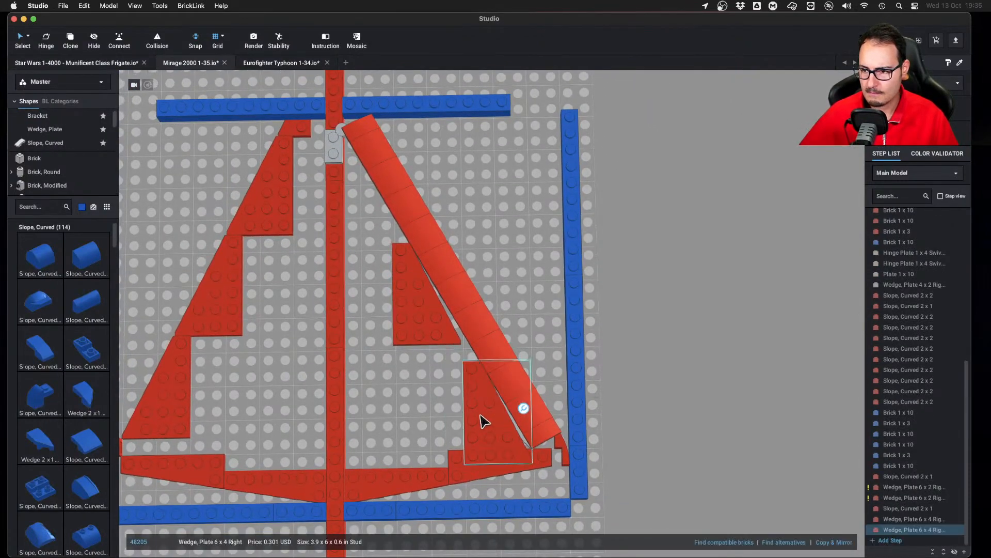
pyautogui.scroll(-3, 615, 303)
pyautogui.click(700, 328)
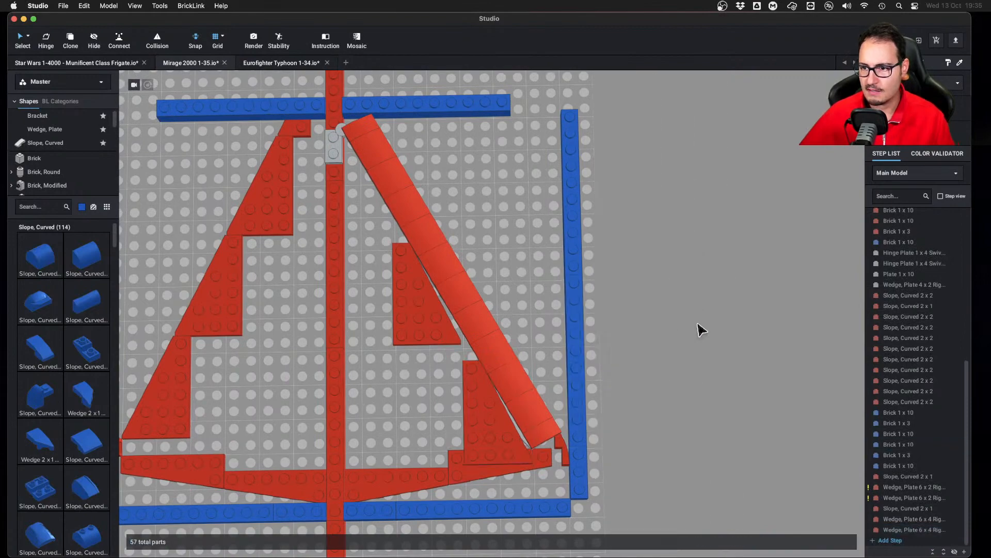
# Examine how the two remaining mirrored wedge plates fit along the hinged row of curved slopes
pyautogui.scroll(-3, 705, 335)
pyautogui.moveTo(712, 343); pyautogui.dragTo(593, 256, button='right')
pyautogui.scroll(4, 619, 345)
pyautogui.scroll(3, 656, 346)
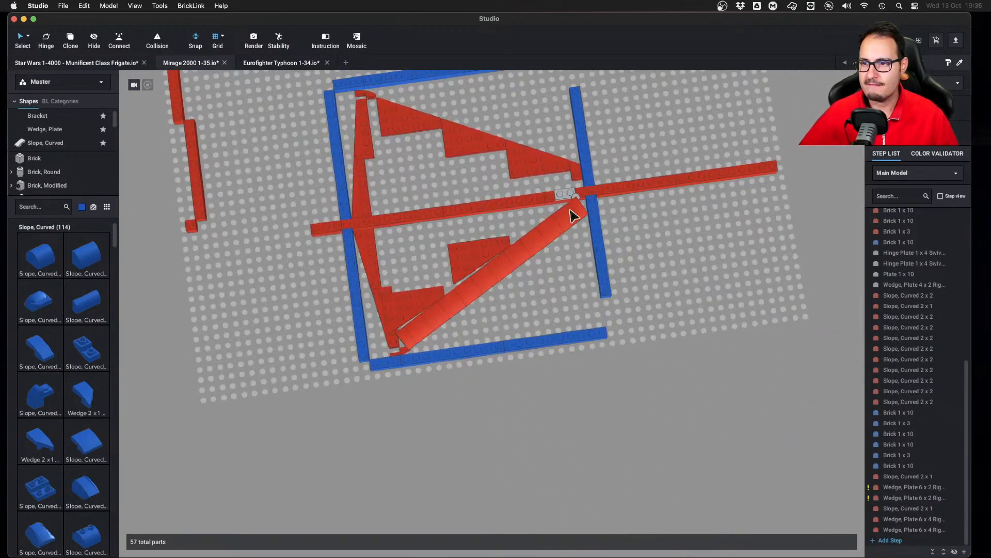
pyautogui.scroll(5, 511, 297)
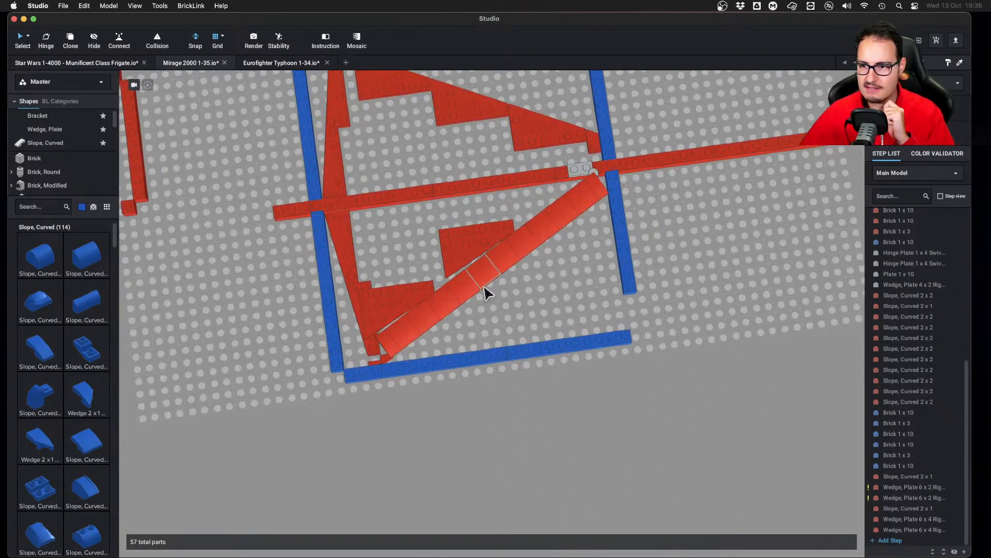
pyautogui.scroll(-3, 511, 297)
pyautogui.moveTo(511, 297); pyautogui.dragTo(567, 290, button='right')
pyautogui.scroll(4, 497, 258)
pyautogui.scroll(-4, 497, 258)
# Delete the outermost mirrored 6 x 4 wedge plate near the wing tip
pyautogui.moveTo(544, 328); pyautogui.dragTo(640, 326, button='right')
pyautogui.scroll(3, 587, 328)
pyautogui.click(504, 361)
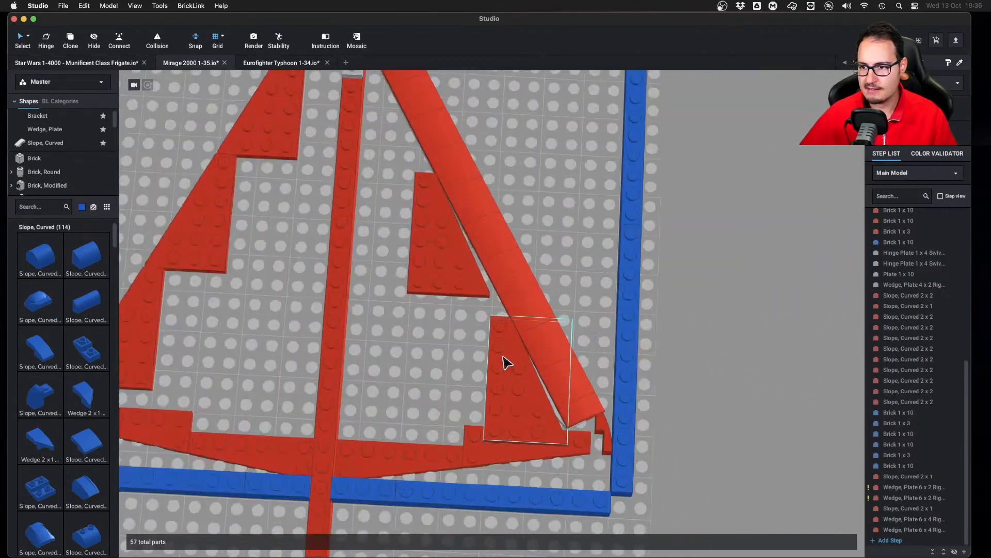
pyautogui.press('Delete')
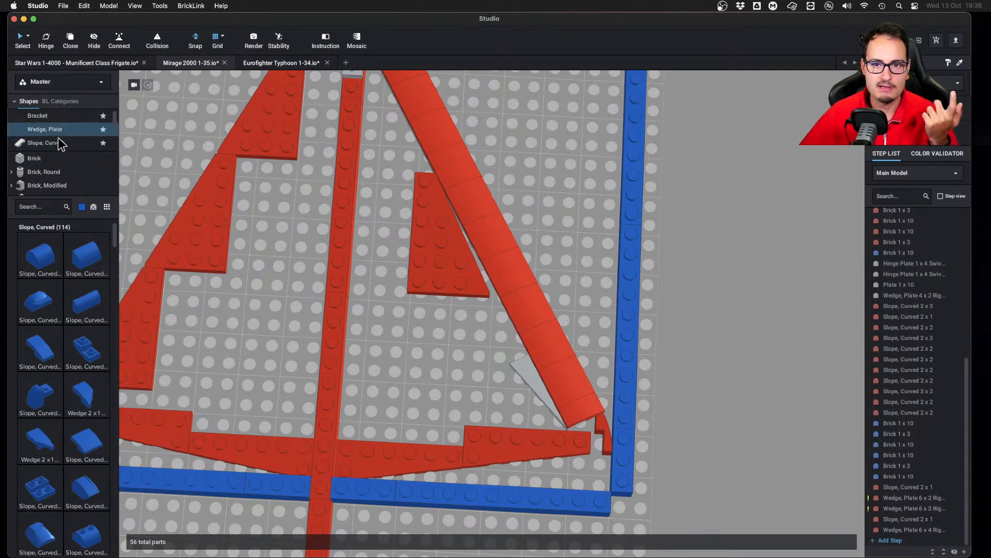
# Place a right 2 x 2 wedge plate directly behind the mirrored 6 x 4 wedge plate, continuing its slanted edge
pyautogui.click(58, 129)
pyautogui.moveTo(87, 299); pyautogui.dragTo(476, 290)
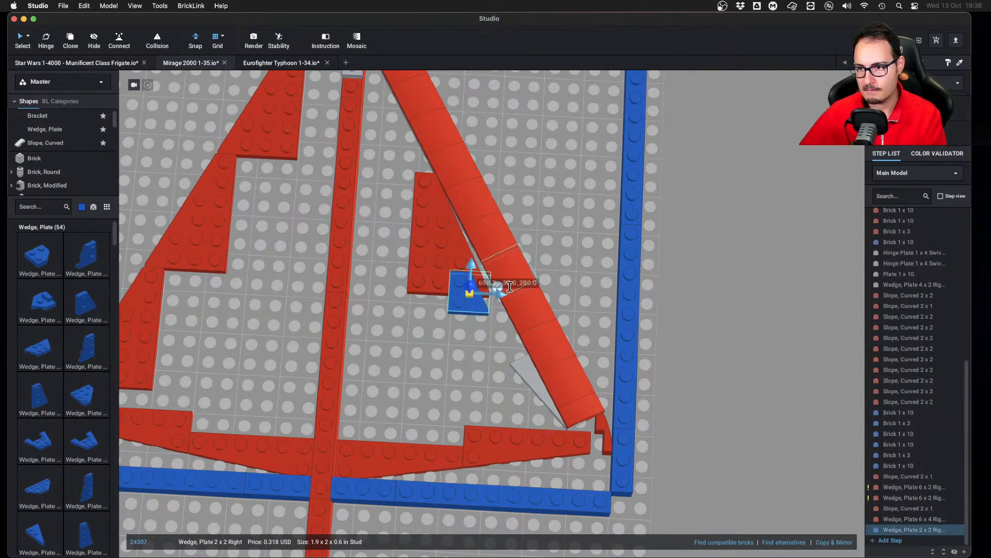
pyautogui.press('Down')
pyautogui.scroll(3, 635, 325)
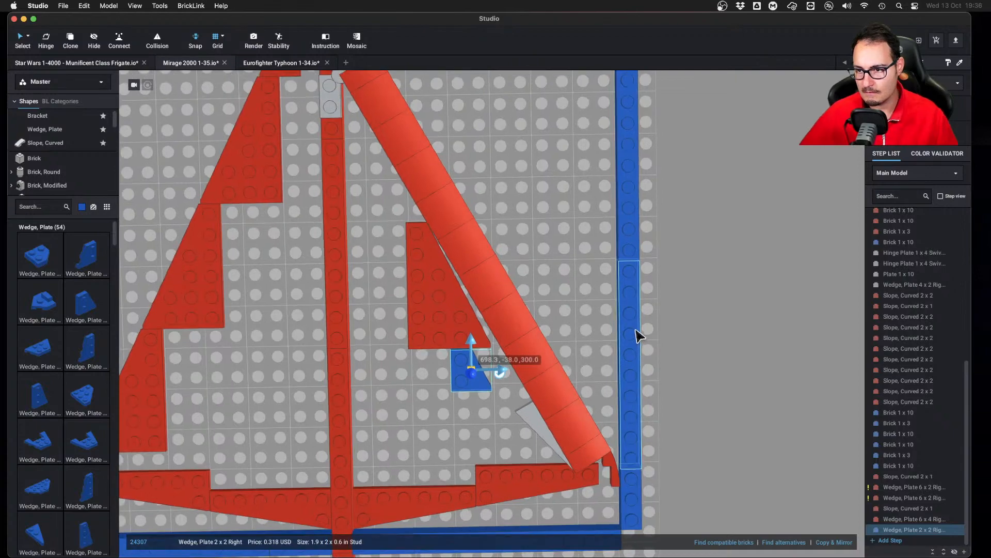
pyautogui.press('Right')
pyautogui.moveTo(638, 336); pyautogui.dragTo(633, 289, button='right')
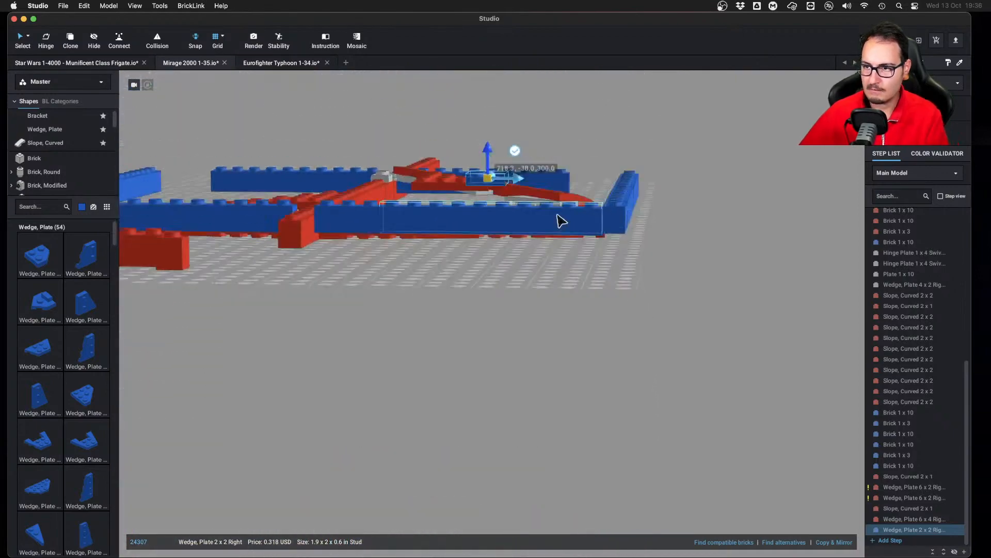
pyautogui.moveTo(587, 211); pyautogui.dragTo(640, 288, button='right')
pyautogui.scroll(2, 639, 289)
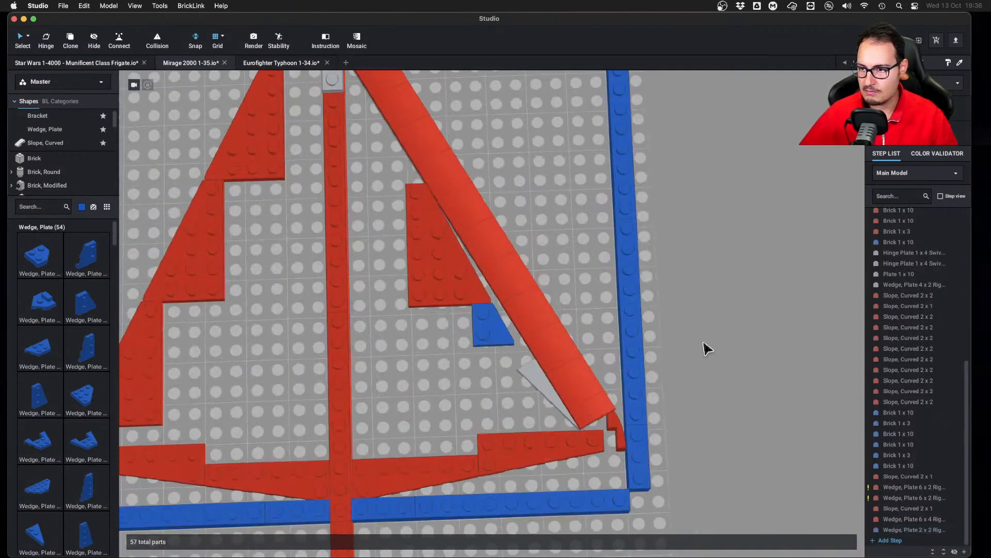
pyautogui.scroll(-1, 681, 338)
pyautogui.moveTo(682, 339)
pyautogui.mouseDown(button='right')
pyautogui.moveTo(698, 339)
pyautogui.moveTo(669, 344)
pyautogui.mouseUp(button='right')
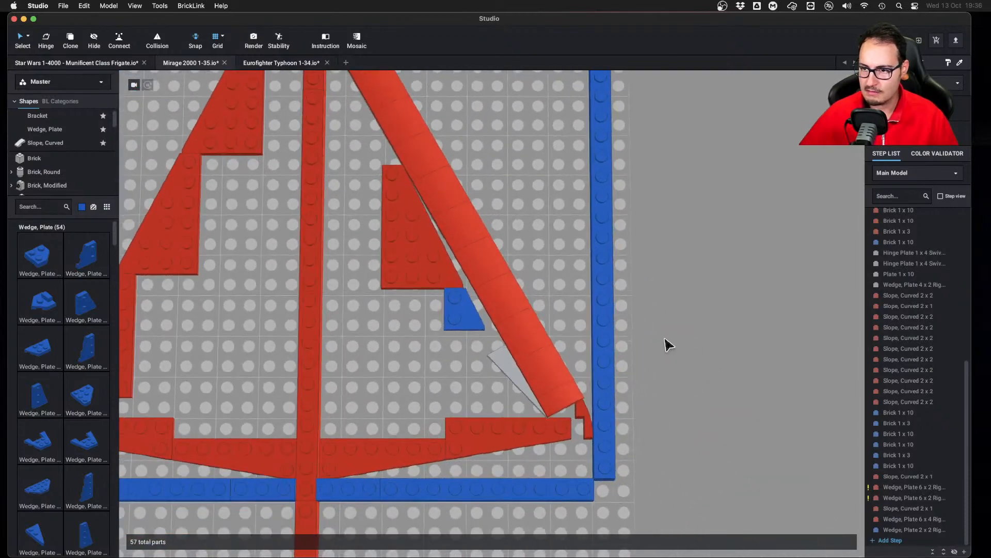
pyautogui.press('c')
pyautogui.click(458, 317)
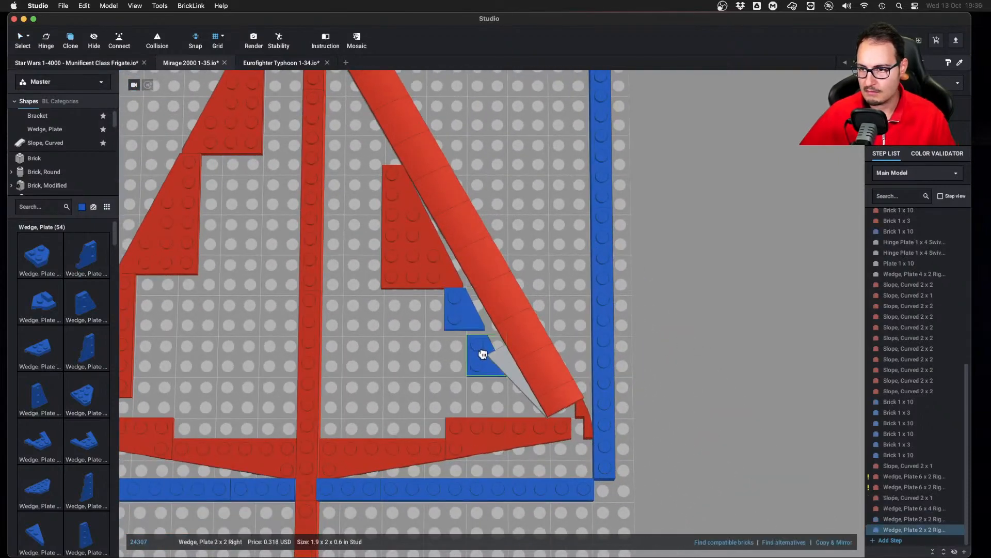
pyautogui.press('Escape')
# Clone the 2 x 2 wedge plate three times into a stepped diagonal row outside the blue brick frame
pyautogui.moveTo(470, 320); pyautogui.dragTo(475, 299, button='right')
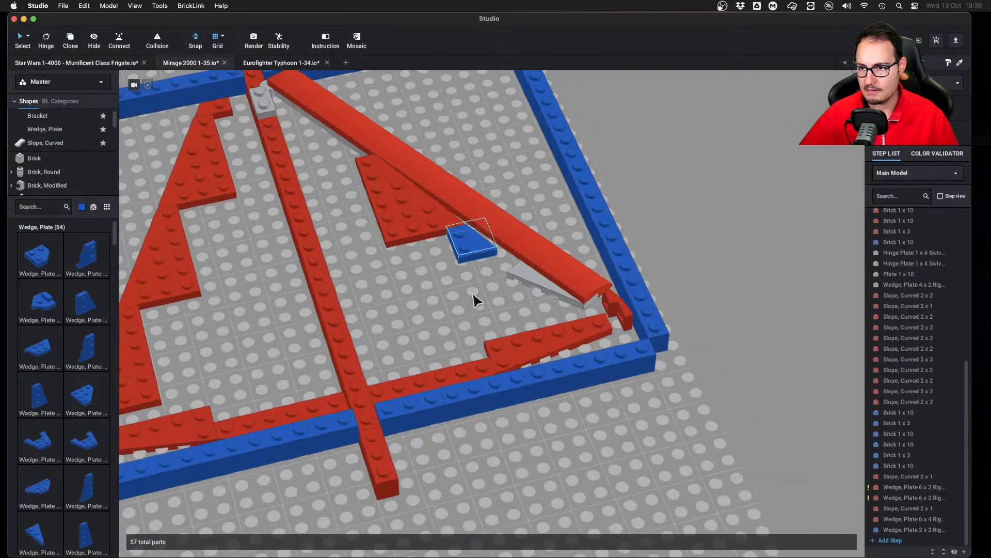
pyautogui.press('c')
pyautogui.click(471, 249)
pyautogui.click(707, 454)
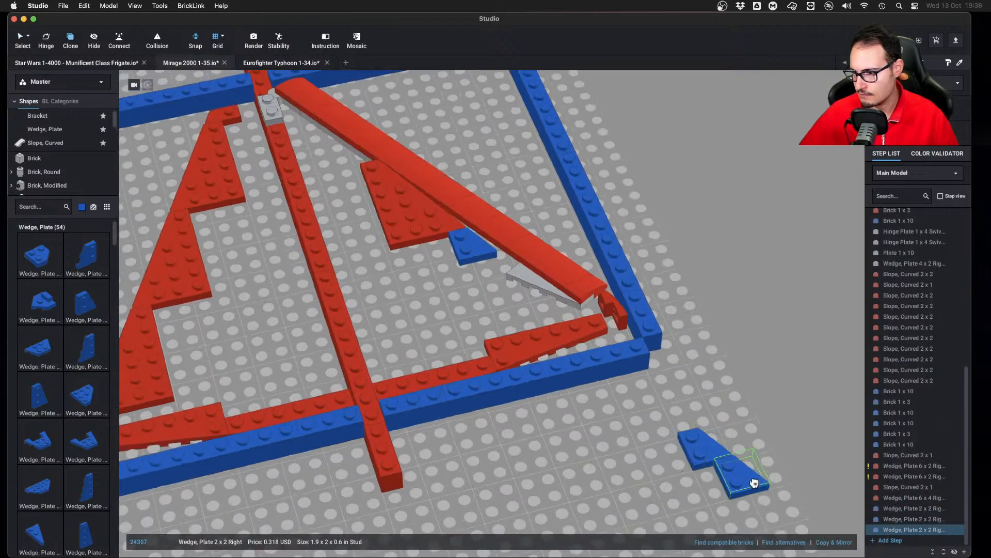
pyautogui.click(754, 482)
pyautogui.moveTo(754, 482); pyautogui.dragTo(659, 411, button='middle')
pyautogui.click(461, 294)
pyautogui.press('Escape')
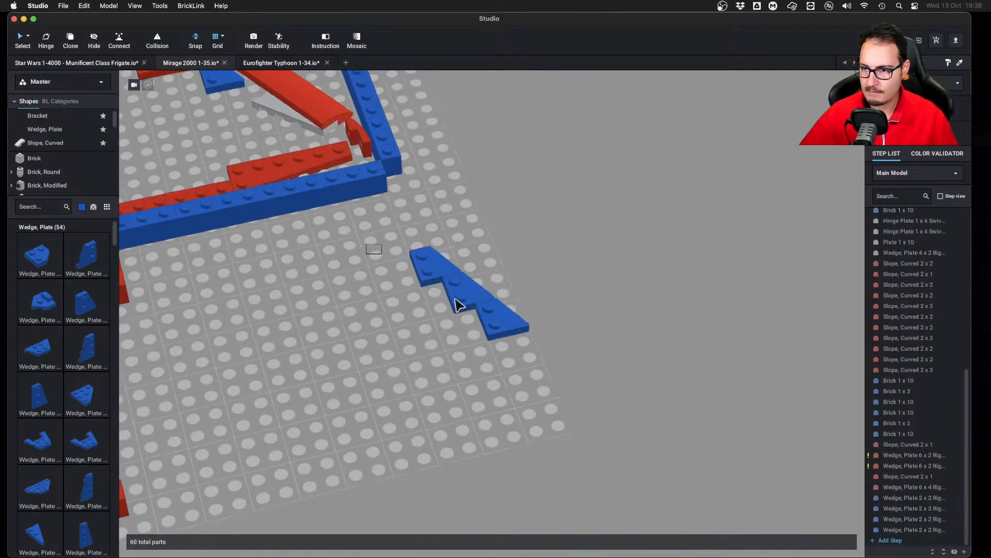
# Duplicate the row of three 2 x 2 wedge plates at its end, extending it to six plates
pyautogui.doubleClick(459, 305)
pyautogui.press('c')
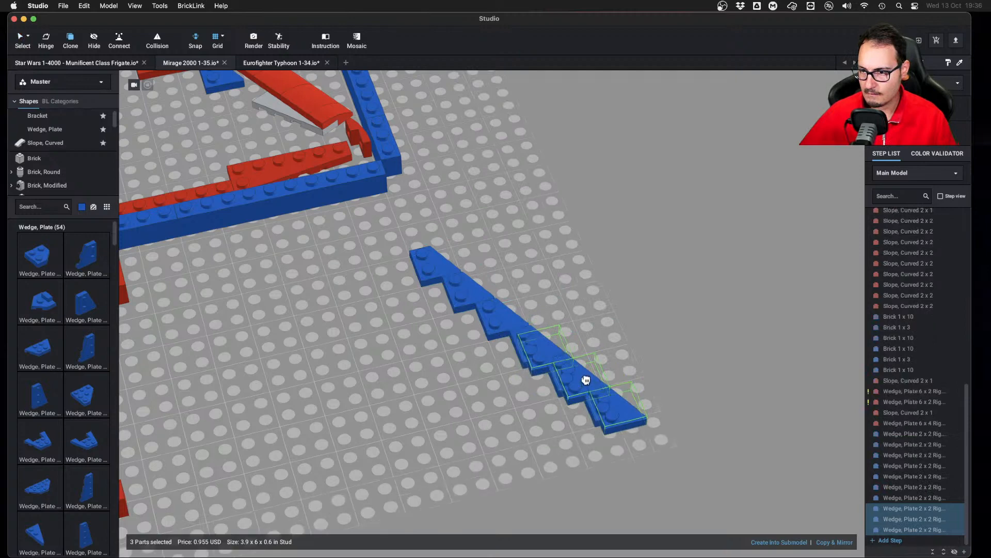
pyautogui.click(586, 380)
# Move the six-plate diagonal row so it continues from the 2 x 2 wedge plate behind the 6 x 4 plate
pyautogui.moveTo(356, 255); pyautogui.dragTo(698, 499)
pyautogui.moveTo(432, 274); pyautogui.dragTo(465, 402, button='middle')
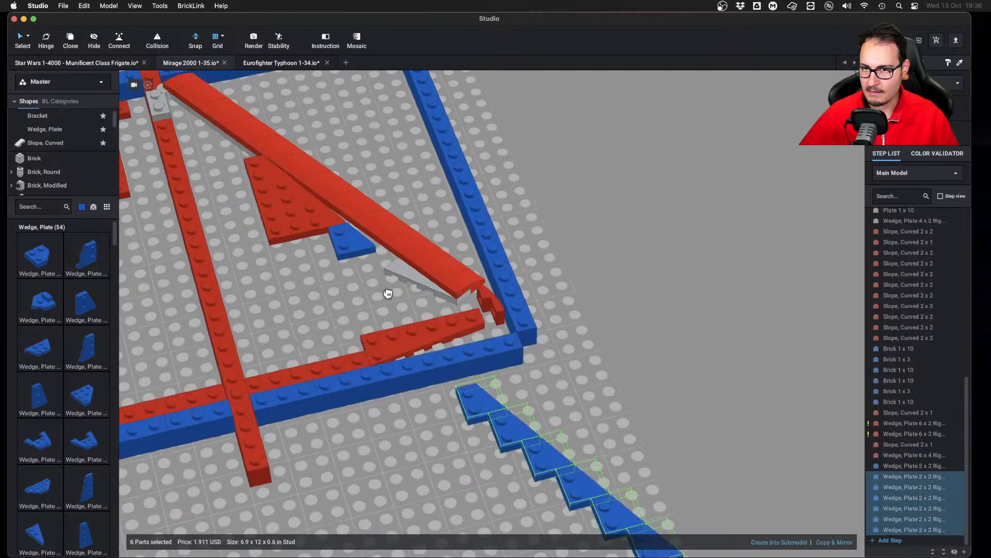
pyautogui.moveTo(464, 402); pyautogui.dragTo(364, 262)
pyautogui.moveTo(365, 262); pyautogui.dragTo(532, 316, button='right')
pyautogui.press('Left')
pyautogui.press('Right')
pyautogui.press('Right')
pyautogui.click(599, 330)
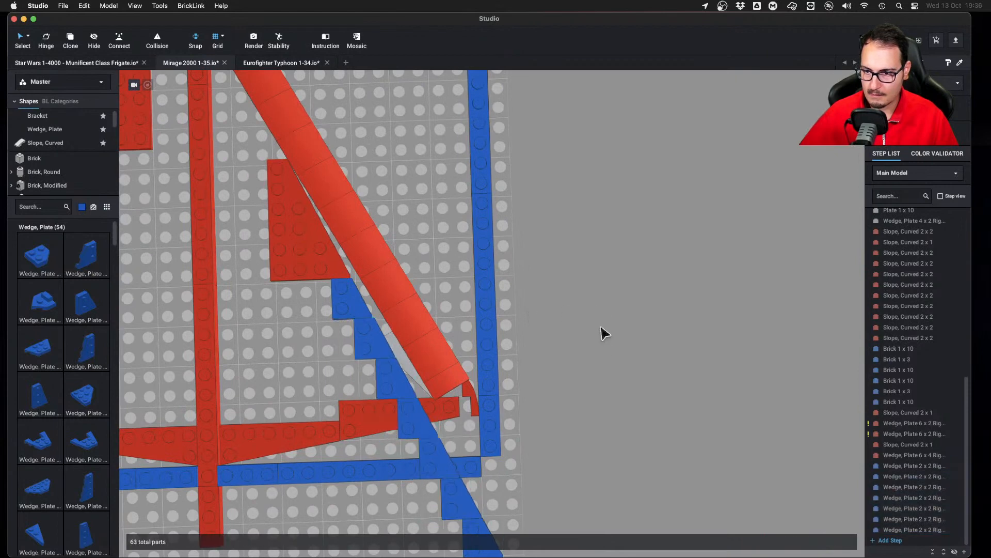
# Delete the four outermost 2 x 2 wedge plates that overlap or extend past the trailing edge
pyautogui.scroll(-2, 516, 372)
pyautogui.click(434, 429)
pyautogui.press('Delete')
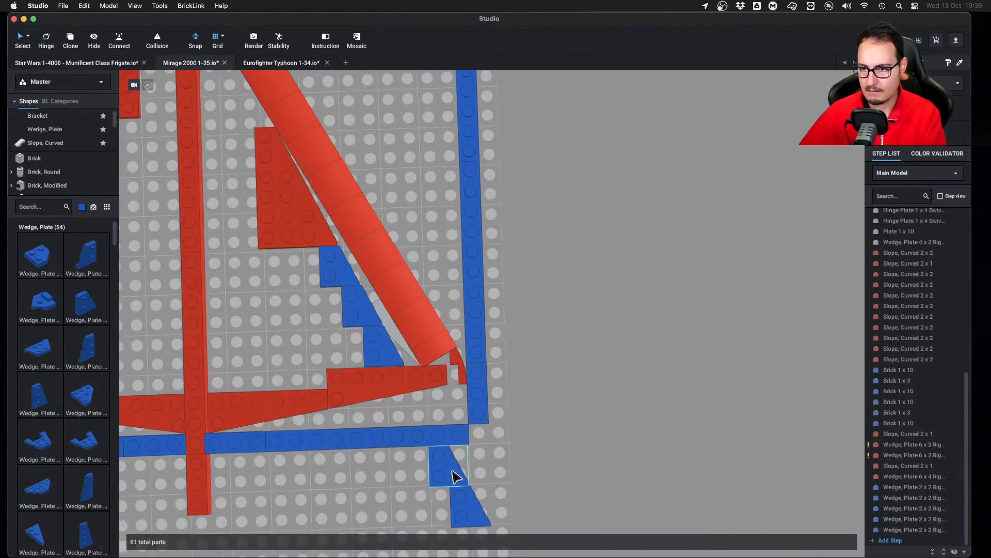
pyautogui.click(449, 467)
pyautogui.press('Delete')
pyautogui.click(471, 505)
pyautogui.press('Delete')
# Try shifting the outermost remaining 2 x 2 wedge plate sideways and toward the trailing edge, returning it to its place in the row
pyautogui.moveTo(381, 340); pyautogui.dragTo(401, 341)
pyautogui.press('Left')
pyautogui.press('Left')
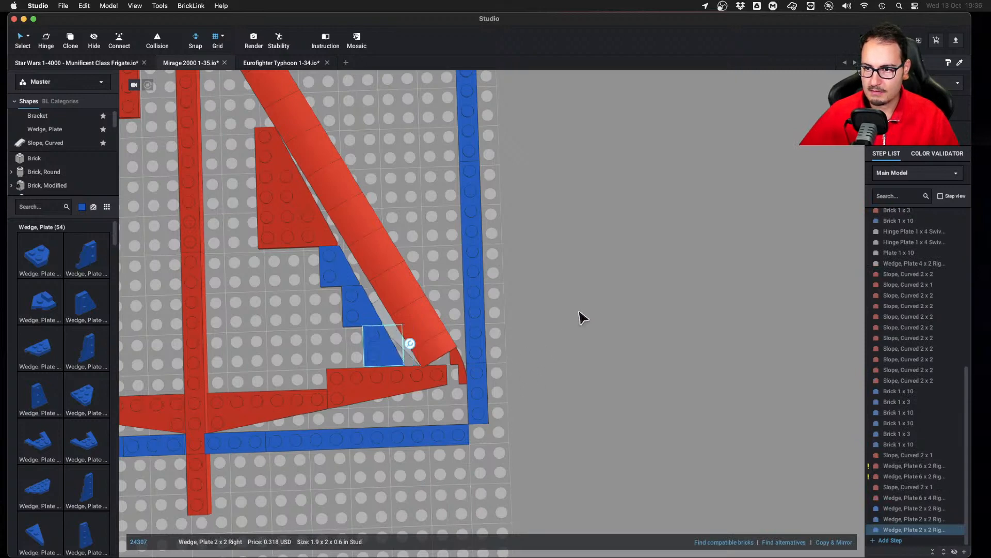
pyautogui.press('Down')
pyautogui.press('Right')
pyautogui.press('Right')
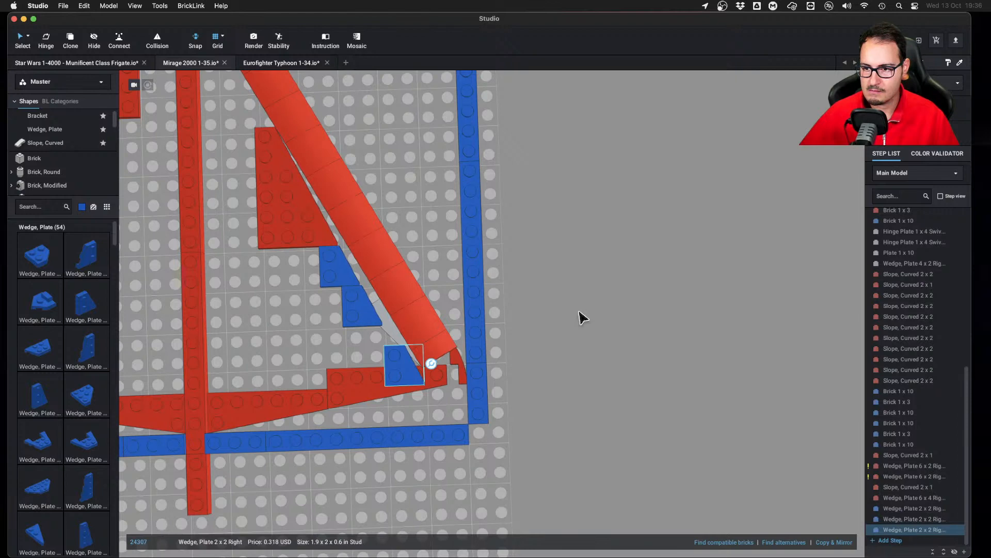
pyautogui.press('Up')
pyautogui.press('Left')
pyautogui.click(542, 320)
# Try a right 3 x 2 wedge plate in the gap between the outermost 2 x 2 wedge plate and the curved slopes
pyautogui.moveTo(543, 320); pyautogui.dragTo(591, 371, button='middle')
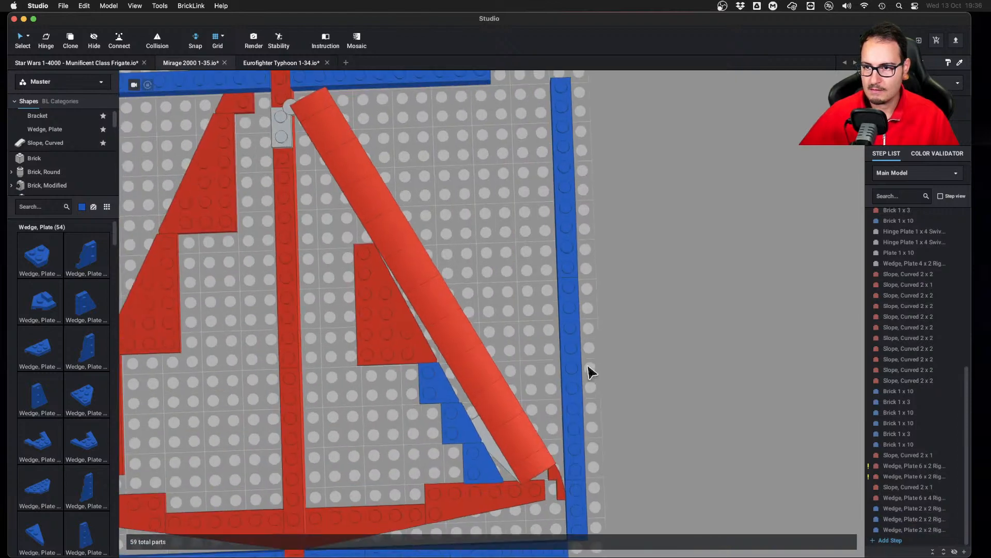
pyautogui.rightClick(625, 381)
pyautogui.click(655, 282)
pyautogui.moveTo(655, 282); pyautogui.dragTo(693, 288, button='middle')
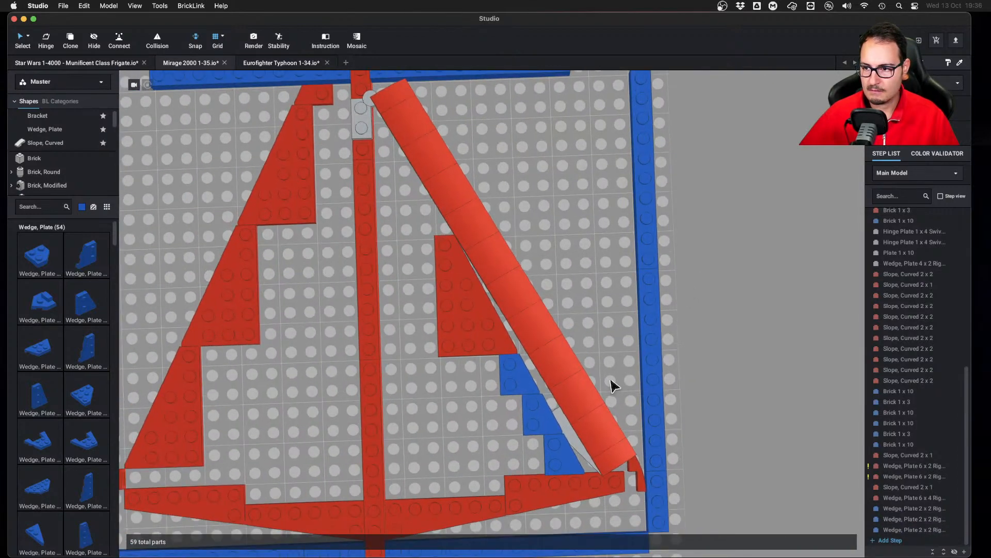
pyautogui.moveTo(613, 385); pyautogui.dragTo(594, 354, button='middle')
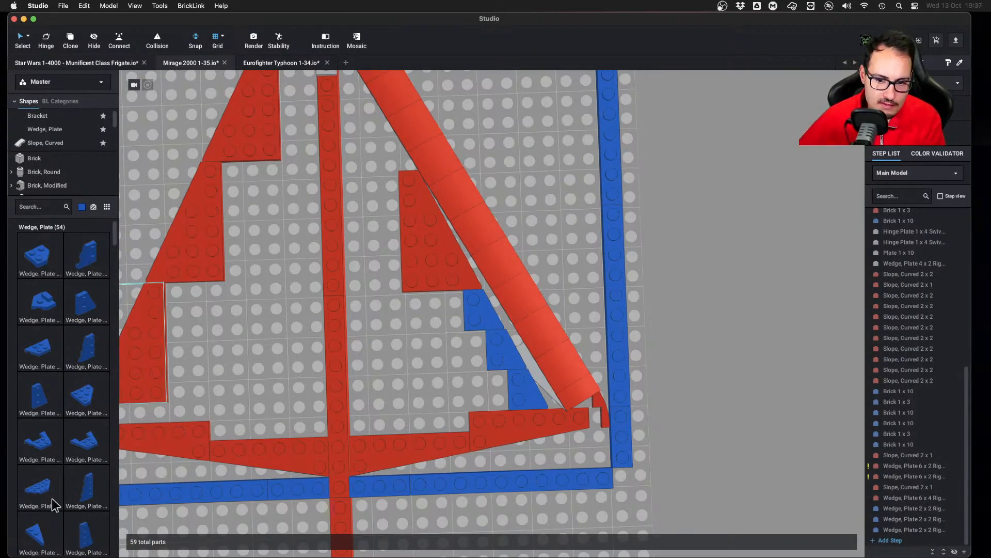
pyautogui.moveTo(105, 529); pyautogui.dragTo(546, 391)
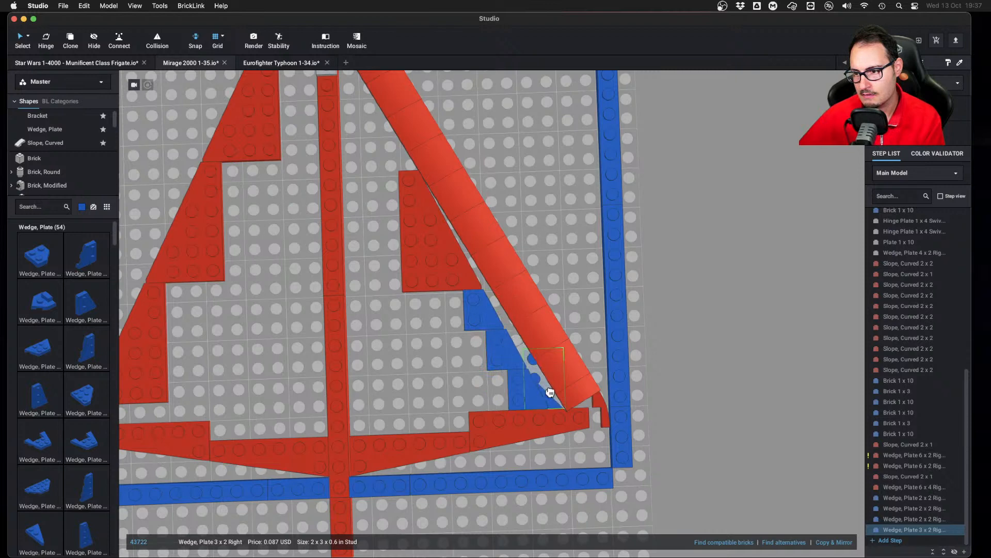
pyautogui.click(658, 304)
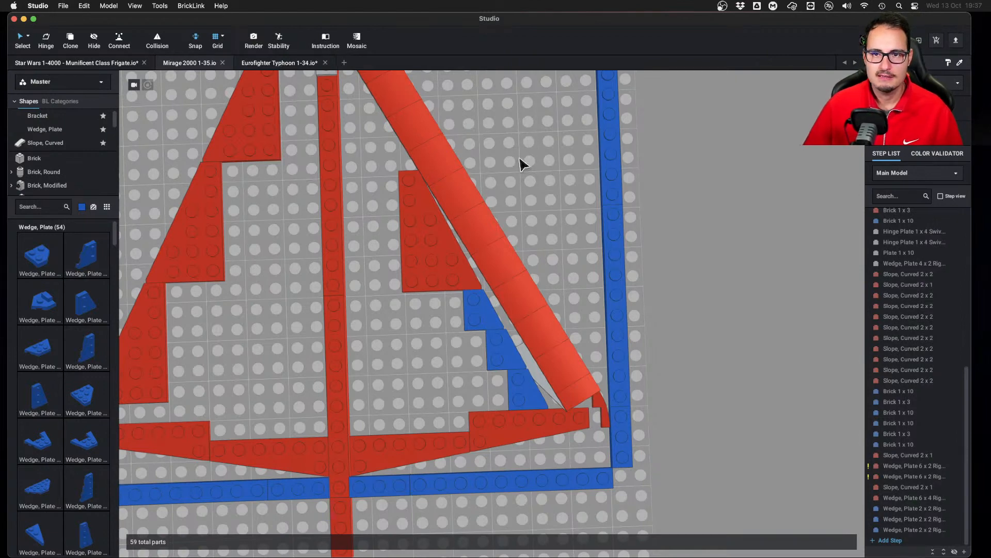
# Switch to Photoshop and examine the delta wing's leading and trailing edges in the Mirage 2000 top-view drawing
pyautogui.scroll(-5, 522, 165)
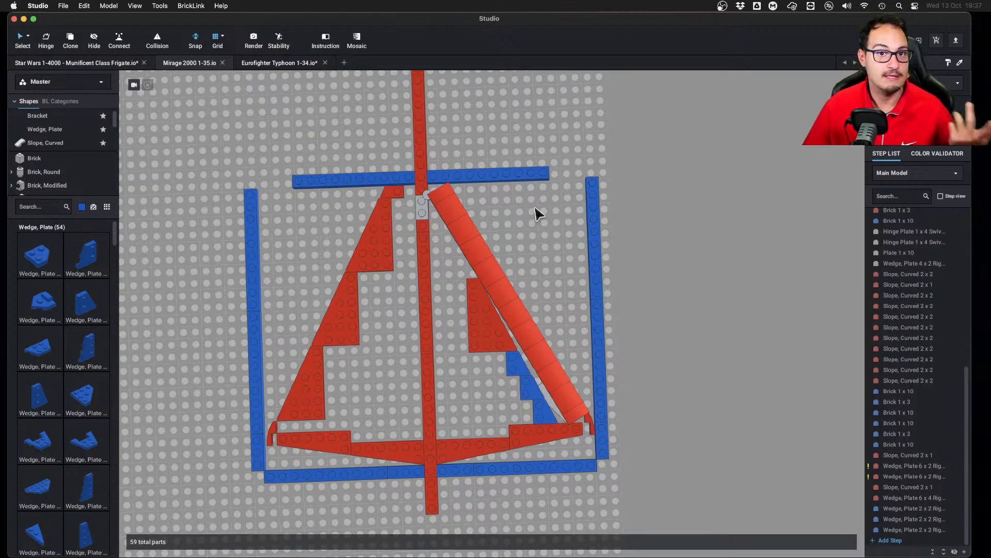
pyautogui.press('super+Tab')
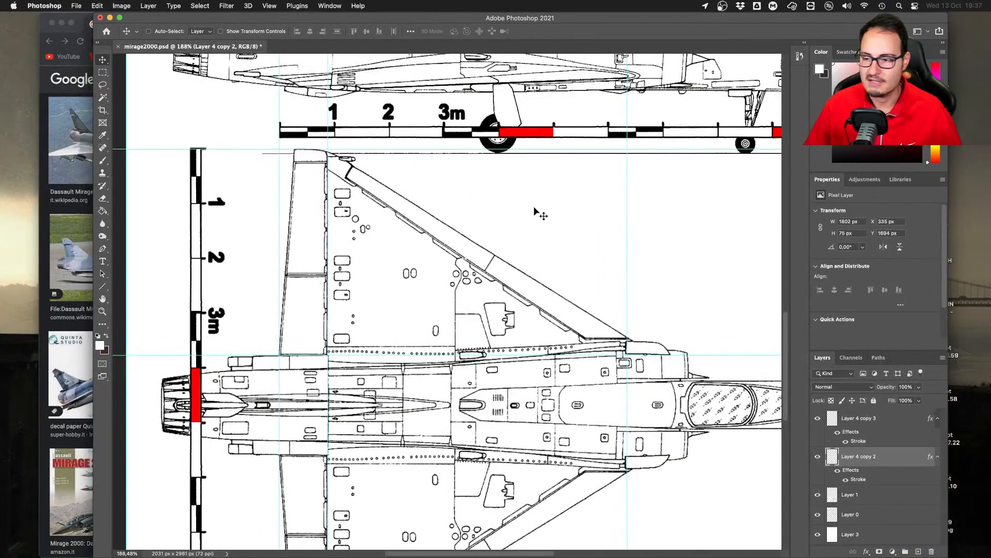
pyautogui.press('super+Tab')
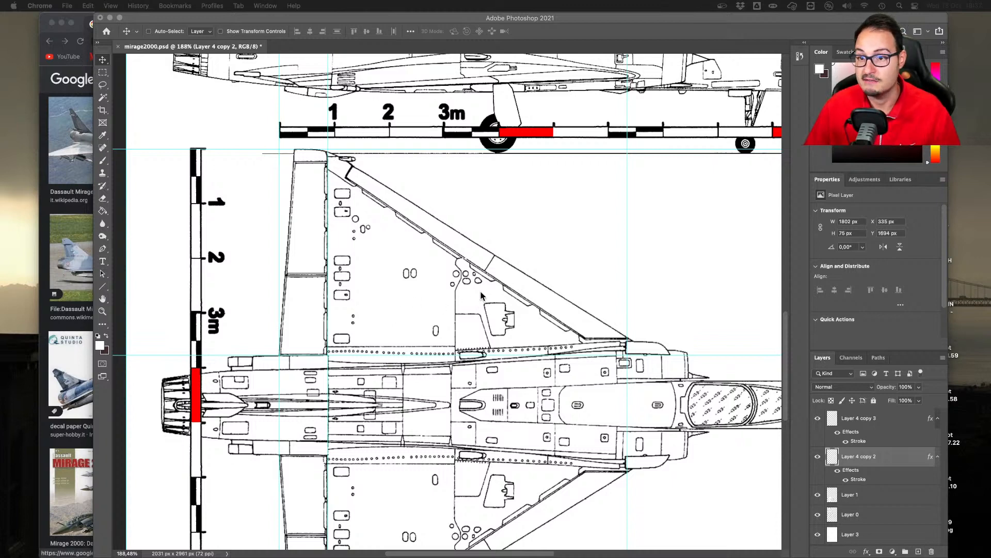
pyautogui.scroll(-3, 481, 296)
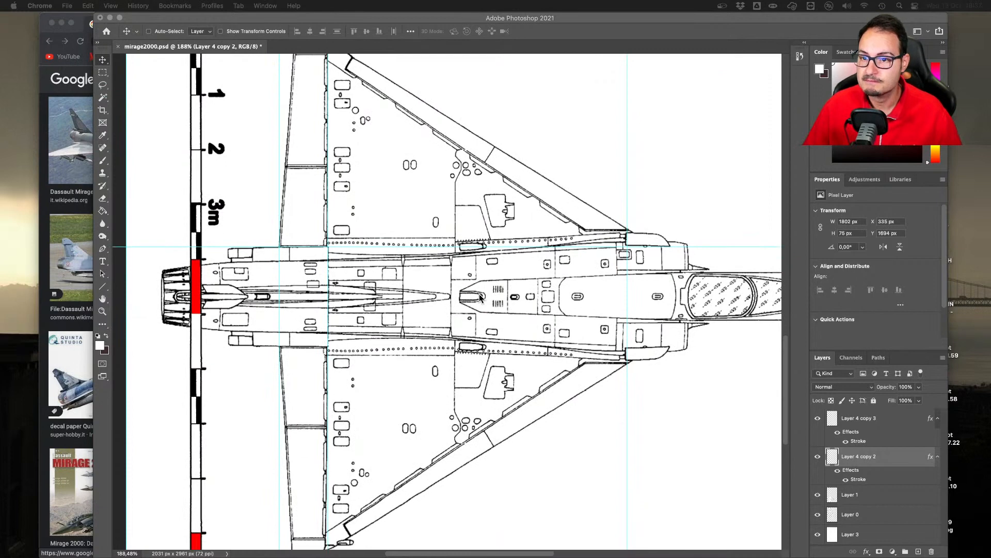
pyautogui.scroll(2, 480, 298)
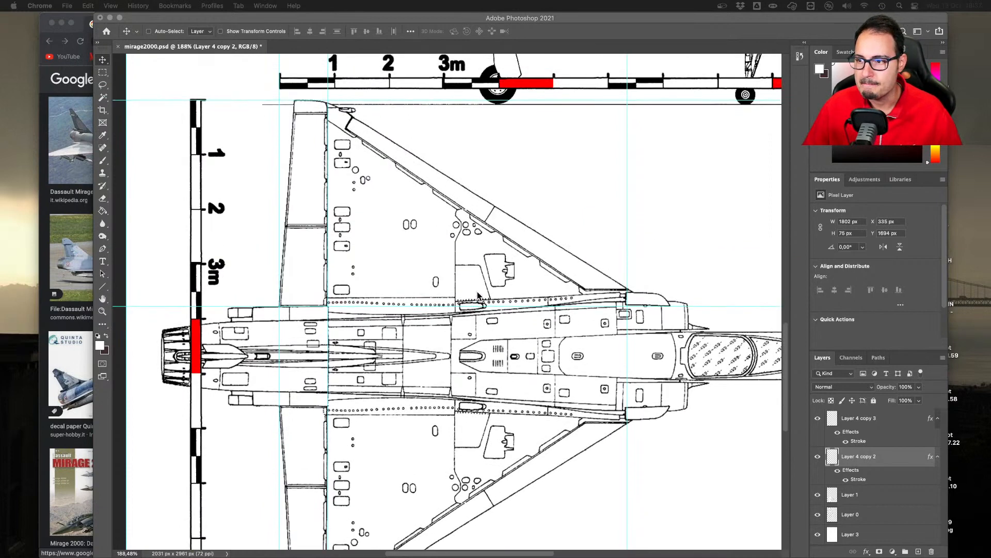
pyautogui.scroll(-4, 479, 295)
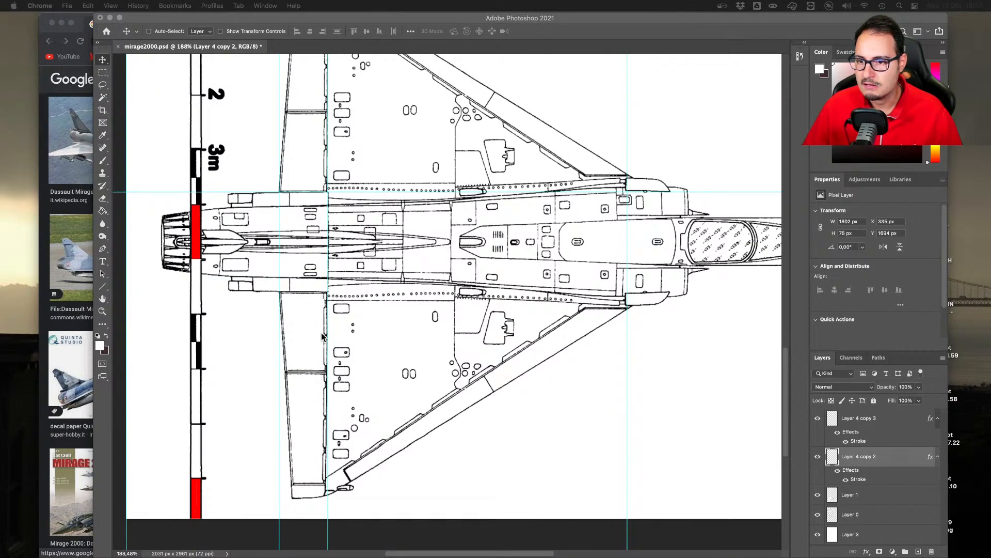
pyautogui.click(103, 161)
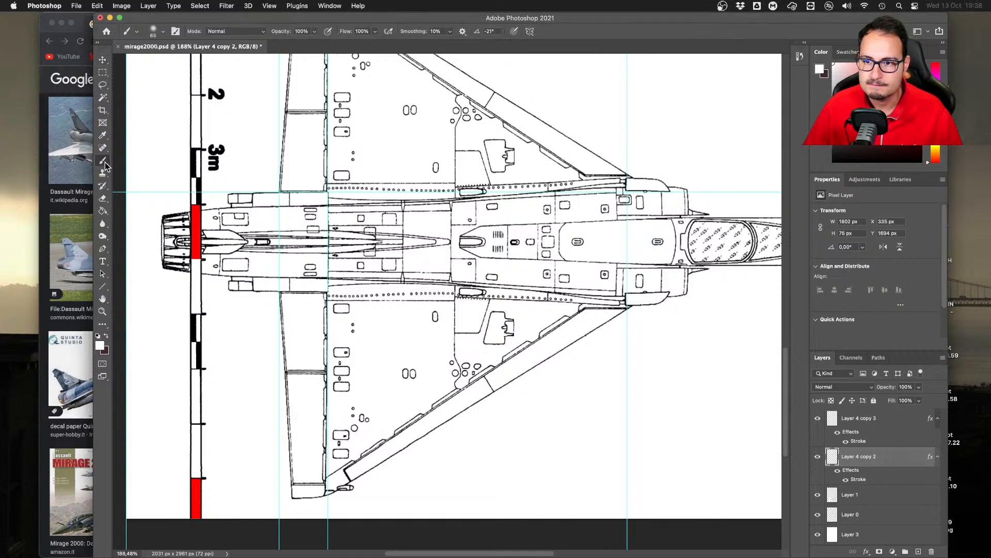
# Switch to Chrome and search Google Images for "mirage 2000 landing"
pyautogui.click(56, 172)
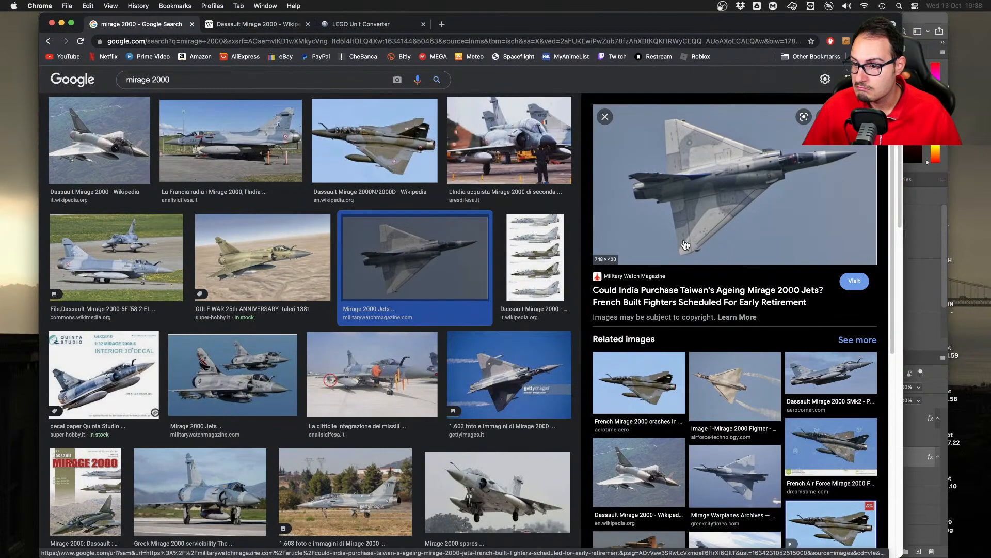
pyautogui.scroll(3, 516, 207)
pyautogui.click(204, 92)
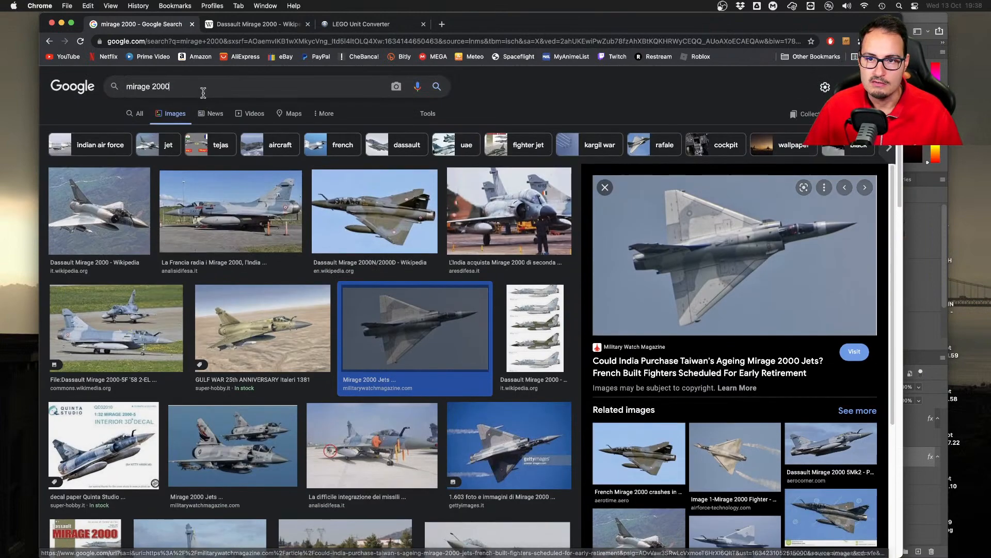
pyautogui.write('landing')
pyautogui.press('Return')
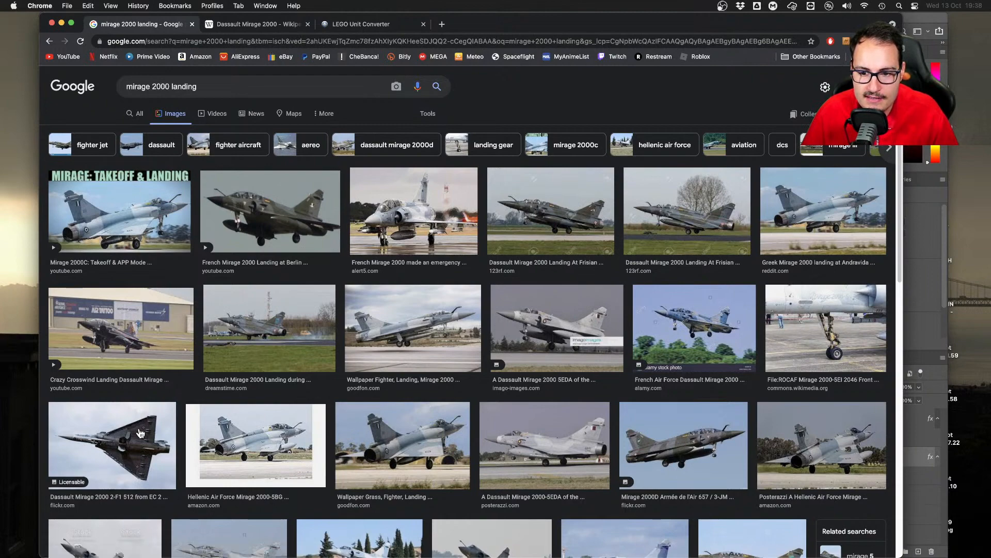
# Look through the Mirage 2000 landing photos for wing views, previewing the Greek Air Force wallpaper, Alamy stock photo and Freewing RC jet
pyautogui.scroll(-1, 429, 486)
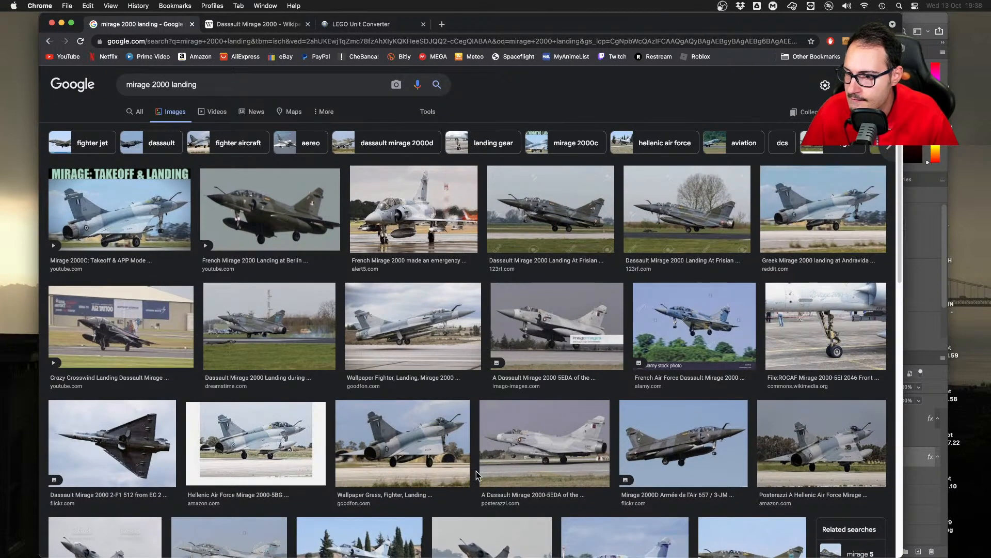
pyautogui.click(396, 443)
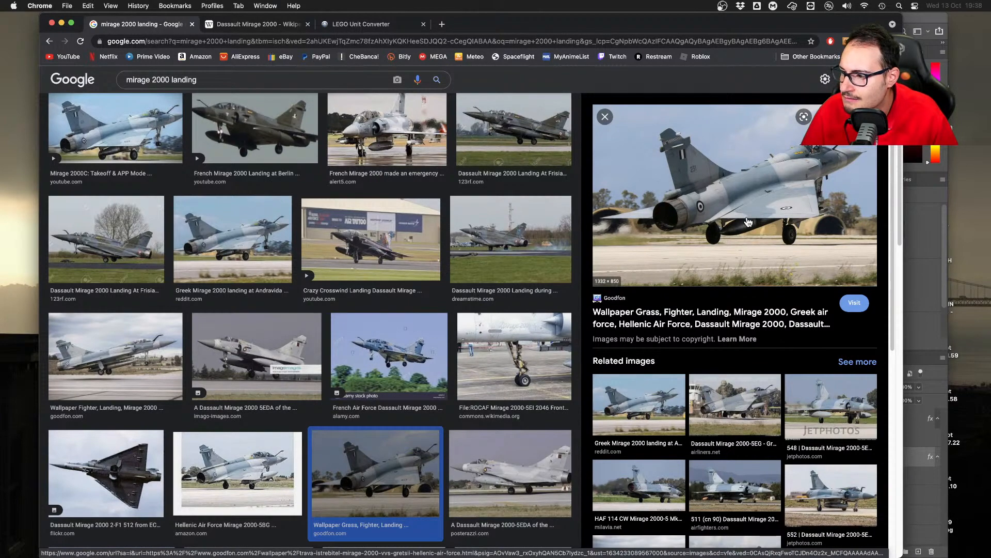
pyautogui.click(412, 363)
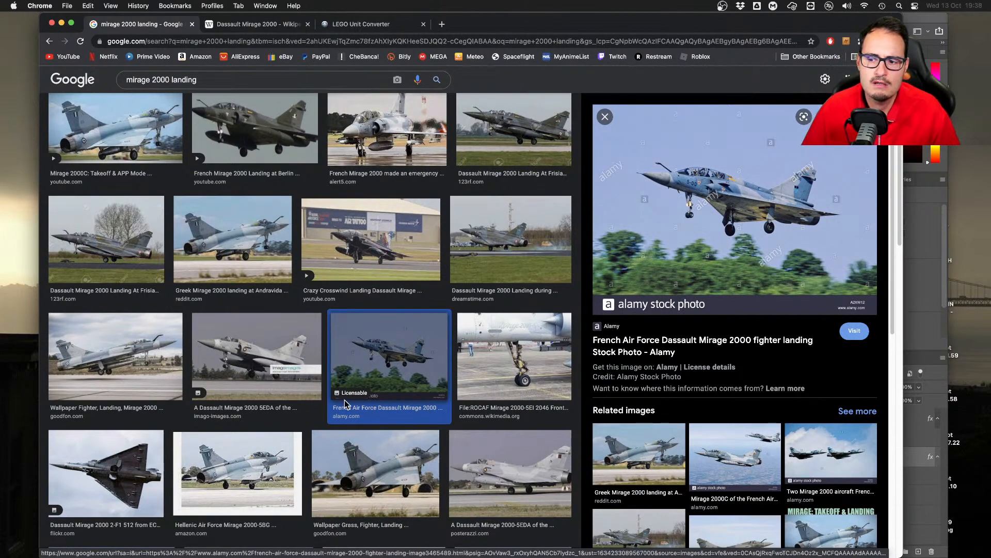
pyautogui.scroll(-2, 343, 402)
pyautogui.scroll(-2, 342, 403)
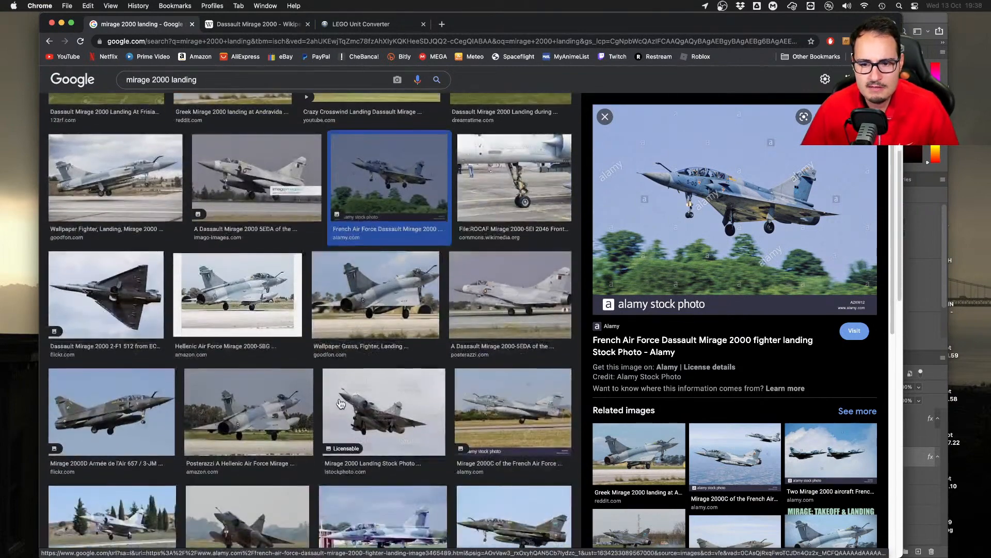
pyautogui.scroll(-1, 350, 420)
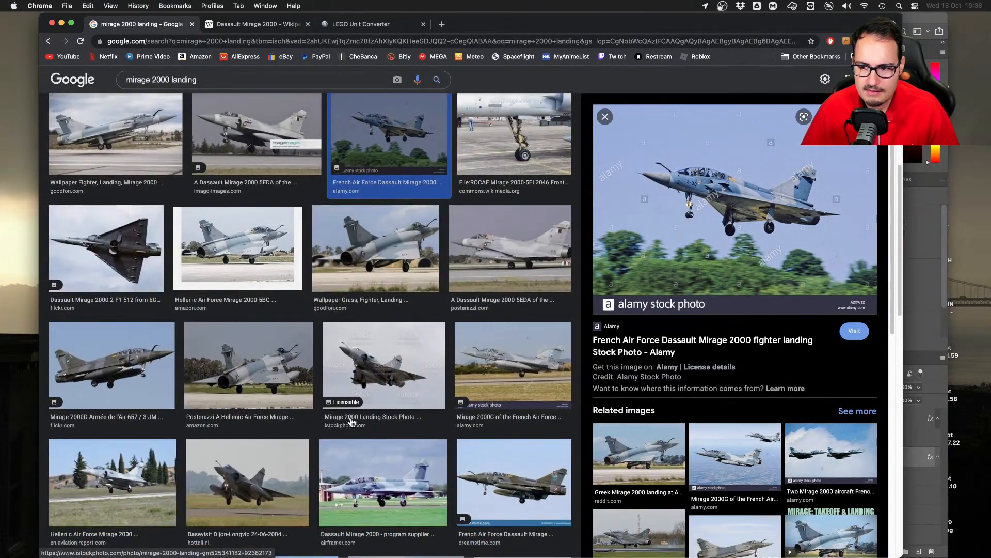
pyautogui.scroll(-3, 350, 422)
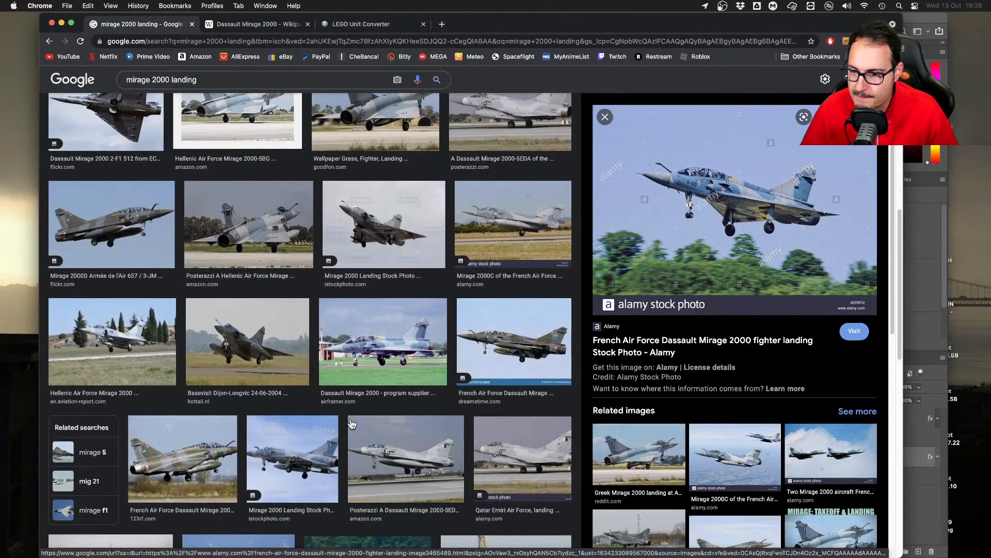
pyautogui.scroll(-6, 350, 422)
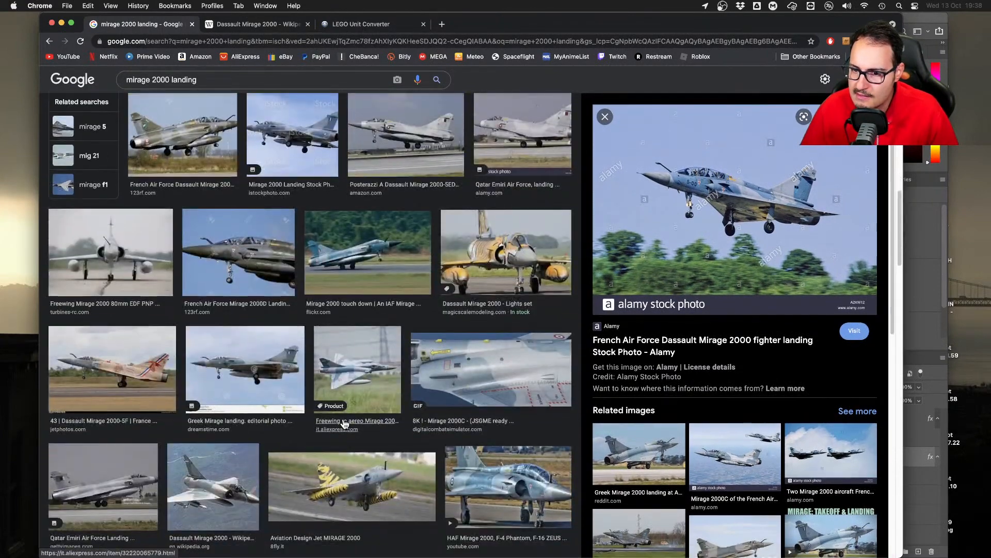
pyautogui.click(368, 372)
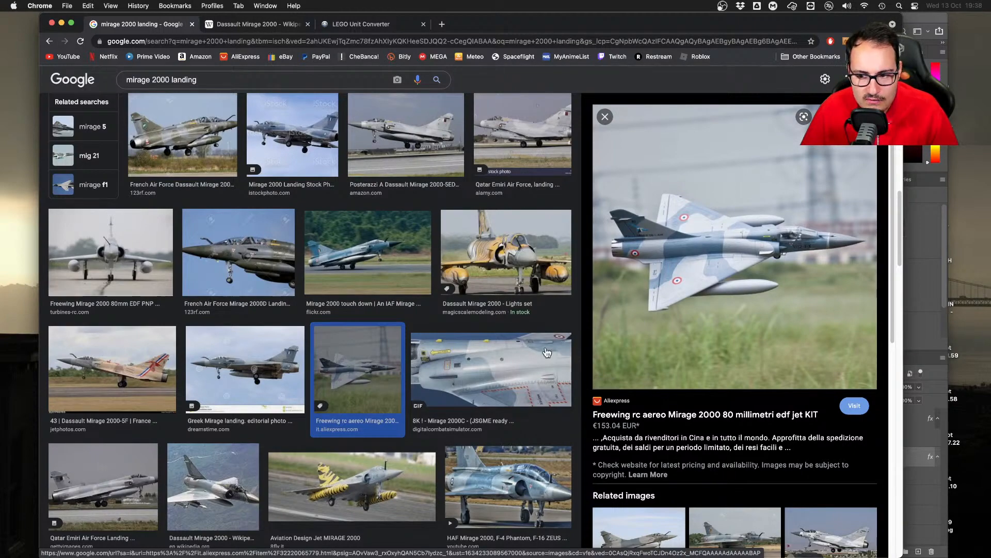
# Examine more landing results for the wing shape, previewing the Saab Gripen wallpaper, "Mirage 2000 in Keflavik" and the "Mirage 2000 Under the Skin" cover
pyautogui.scroll(-5, 547, 353)
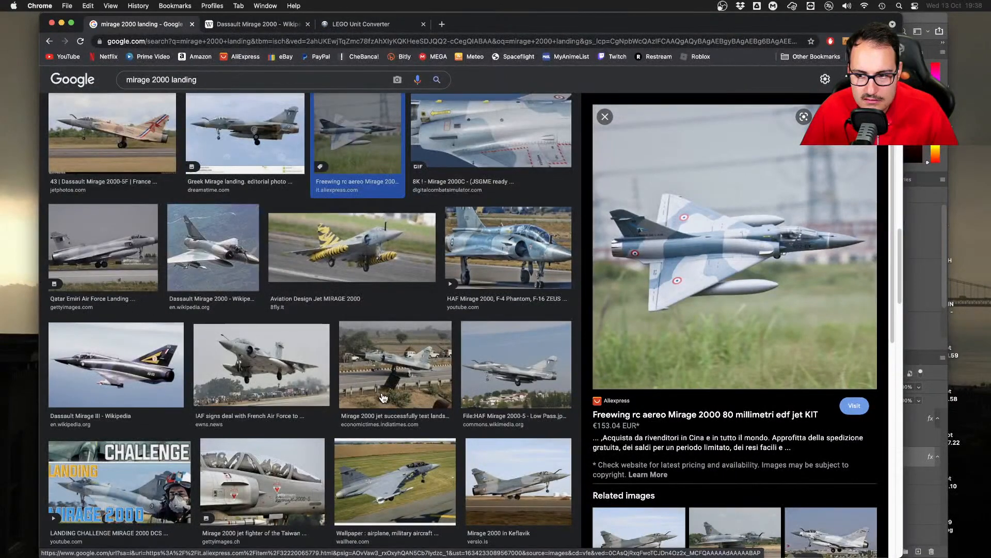
pyautogui.click(363, 489)
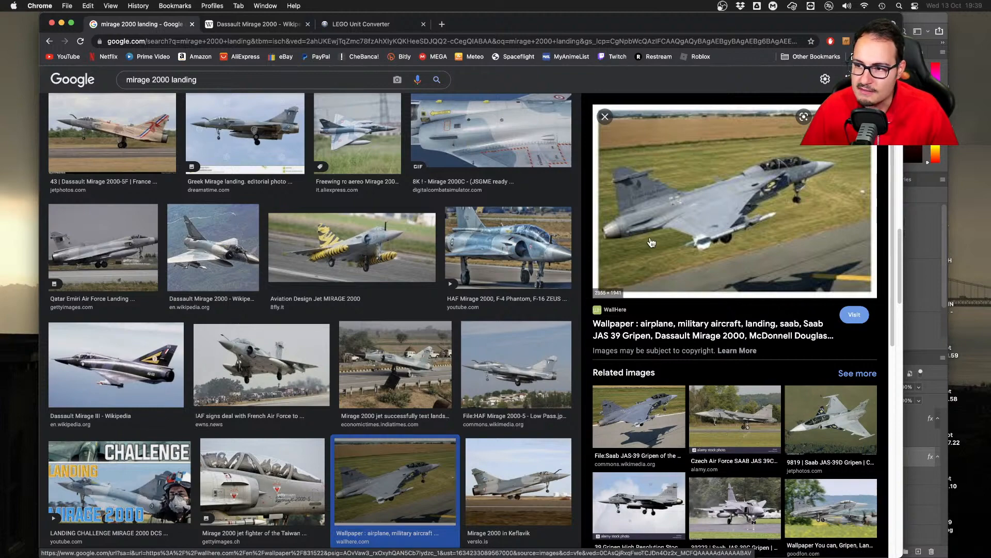
pyautogui.scroll(-1, 242, 375)
pyautogui.scroll(-3, 242, 375)
pyautogui.click(408, 377)
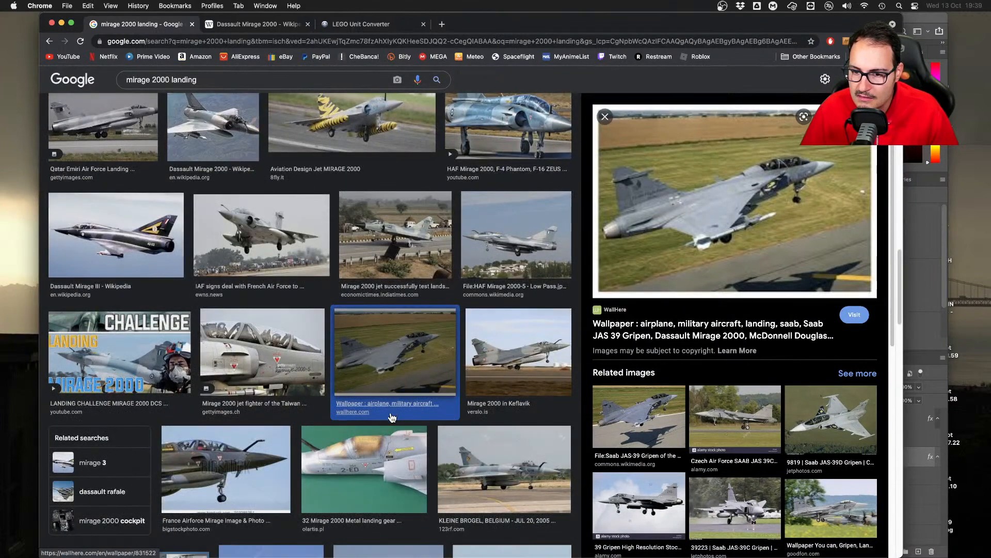
pyautogui.click(495, 375)
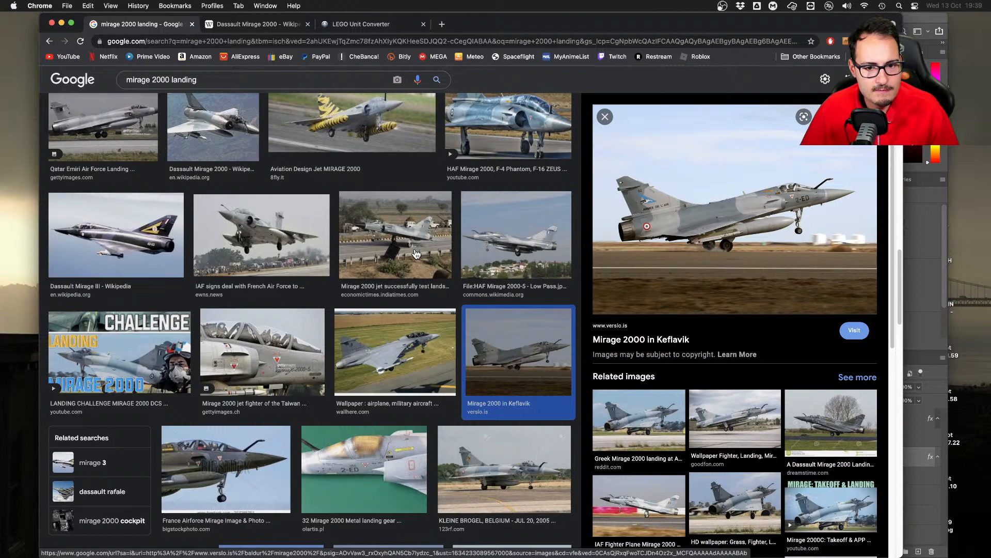
pyautogui.scroll(-10, 423, 333)
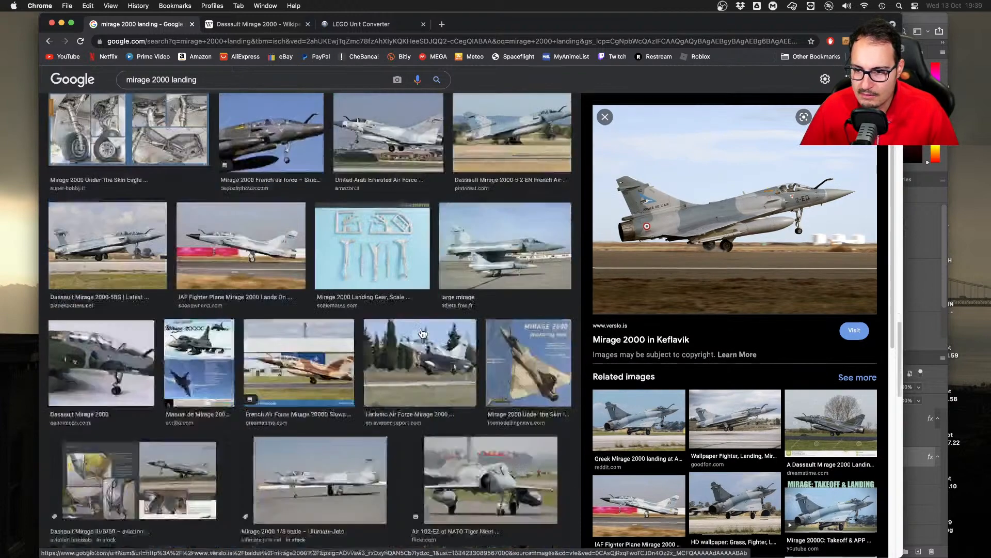
pyautogui.click(501, 374)
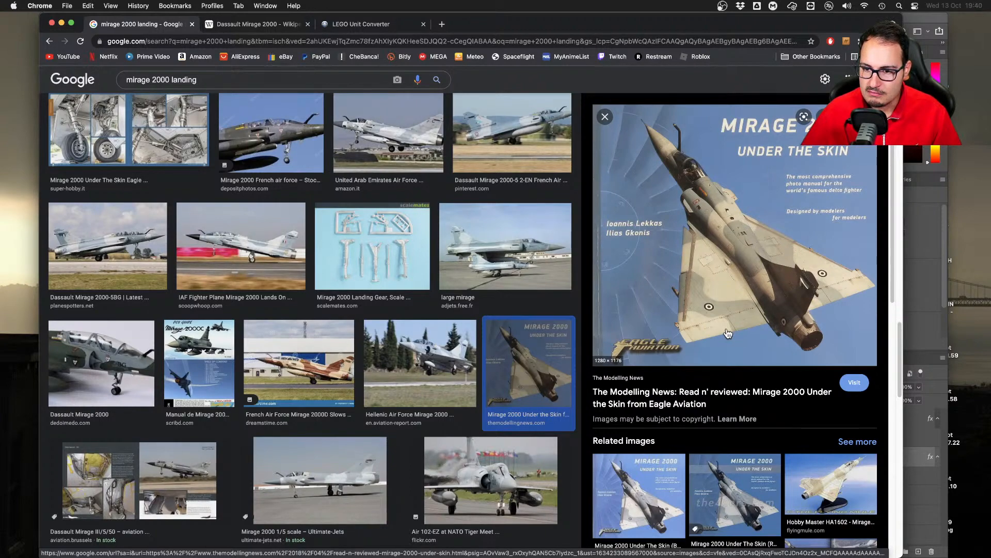
# Shorten the image search to "mirage 2000" and run it
pyautogui.scroll(5, 376, 354)
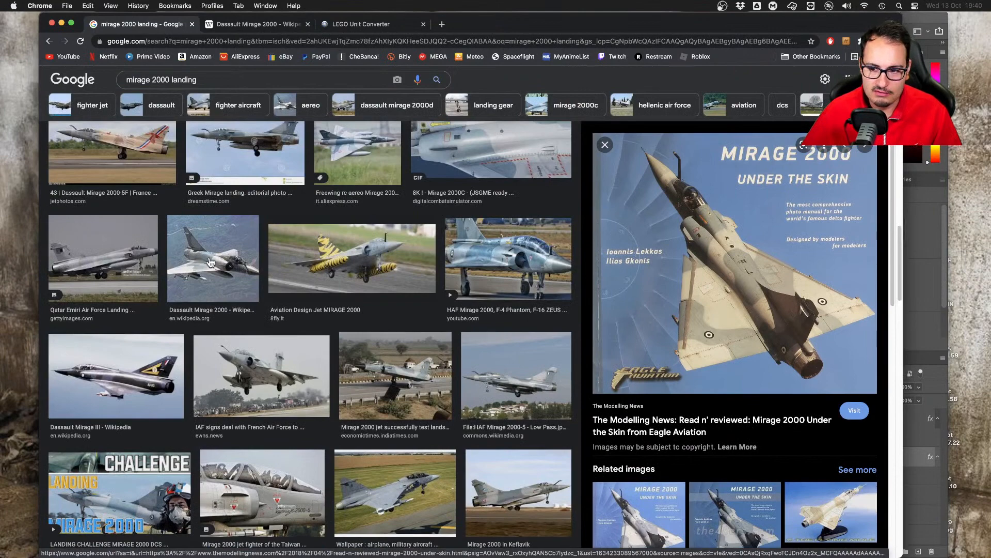
pyautogui.scroll(5, 228, 248)
pyautogui.scroll(2, 243, 179)
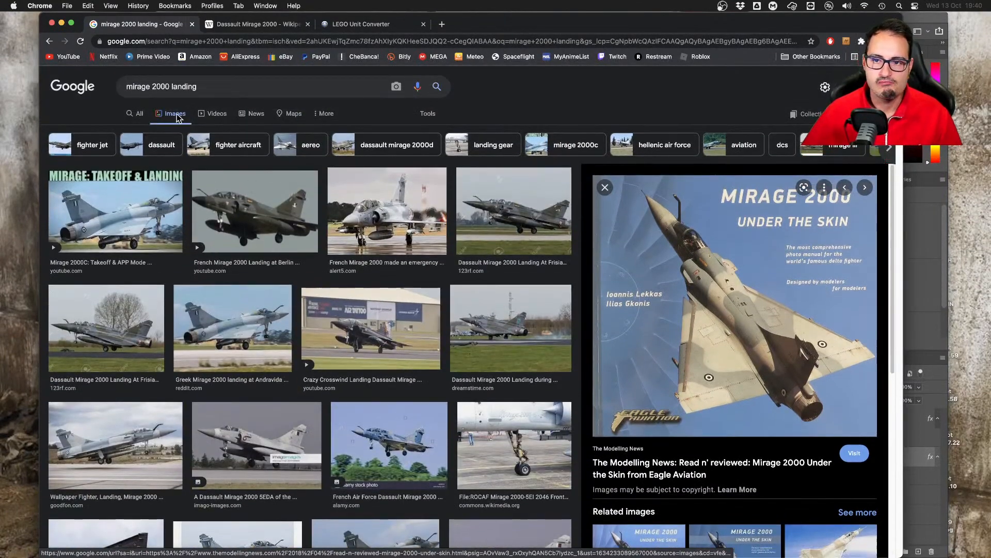
pyautogui.doubleClick(172, 86)
pyautogui.press('BackSpace')
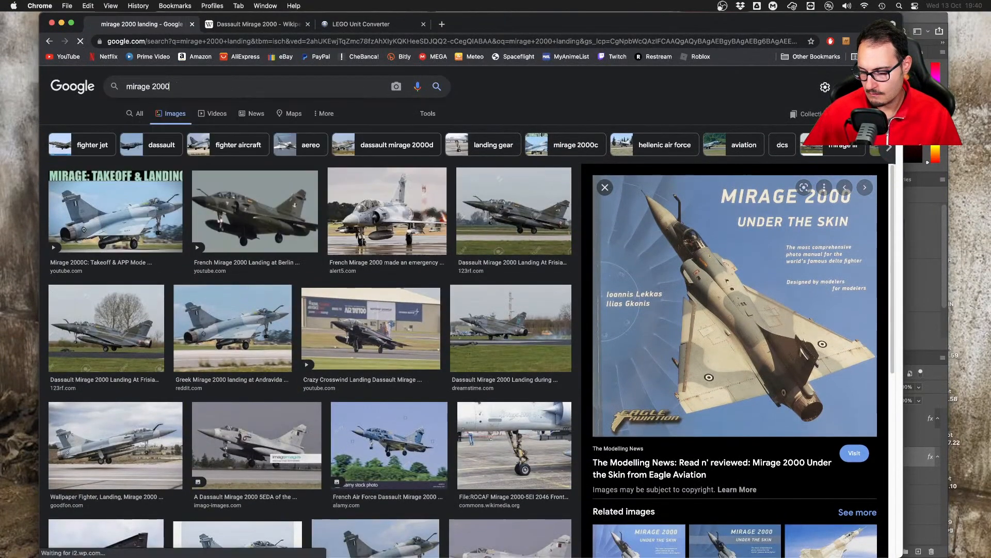
pyautogui.press('Return')
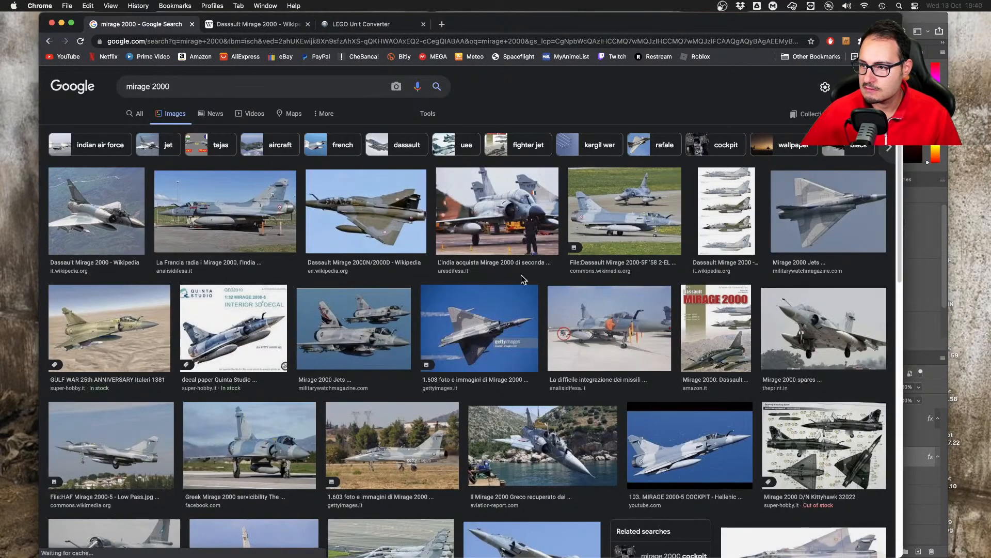
# Examine the delta wing in the Mirage 2000 image results, previewing the Getty Images in-flight photo and the MBDA ECLAIR-M underside photo
pyautogui.click(484, 321)
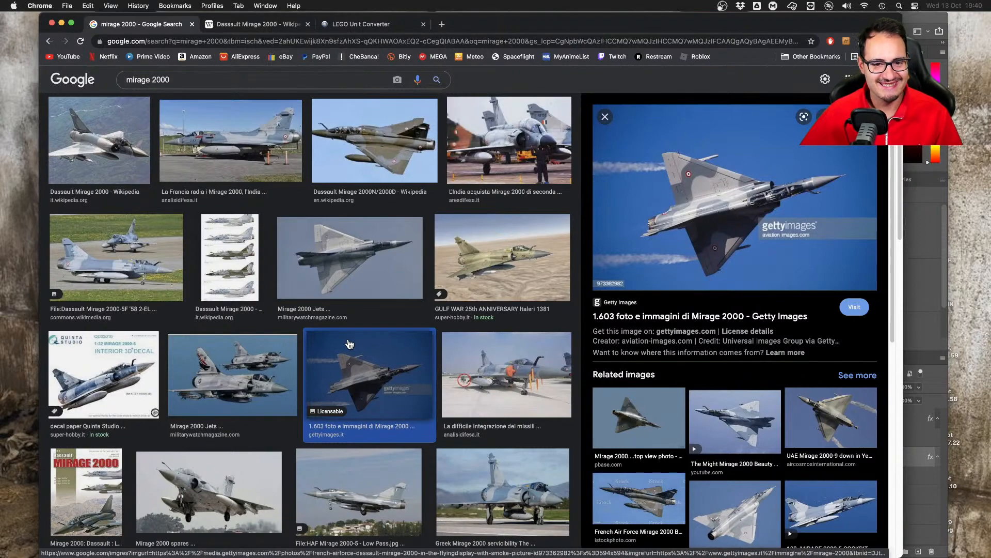
pyautogui.scroll(-6, 347, 344)
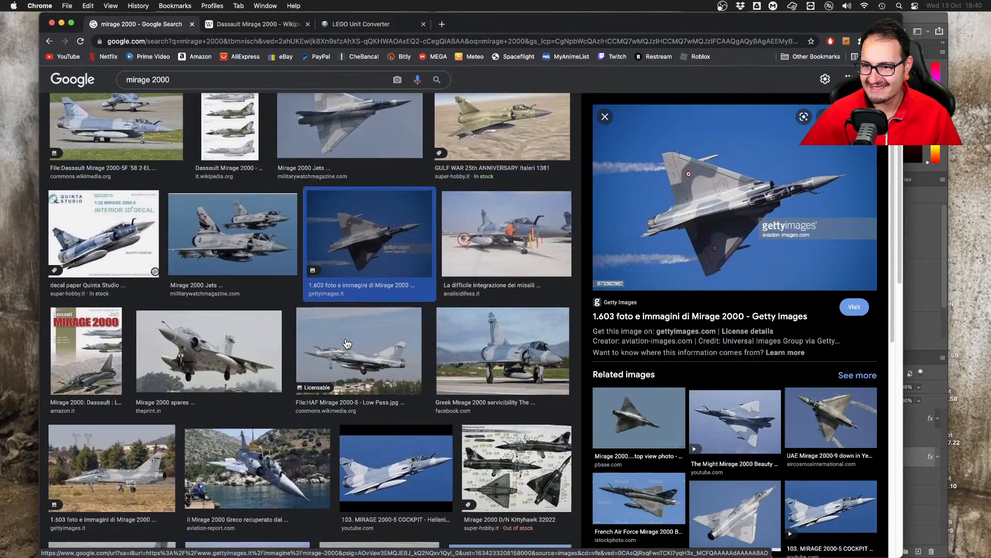
pyautogui.scroll(-4, 346, 344)
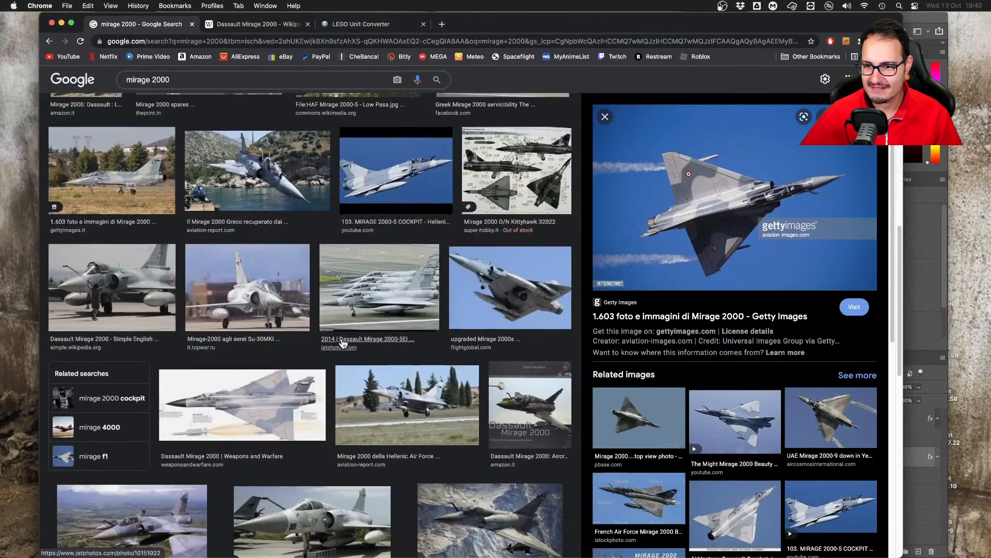
pyautogui.scroll(-2, 342, 342)
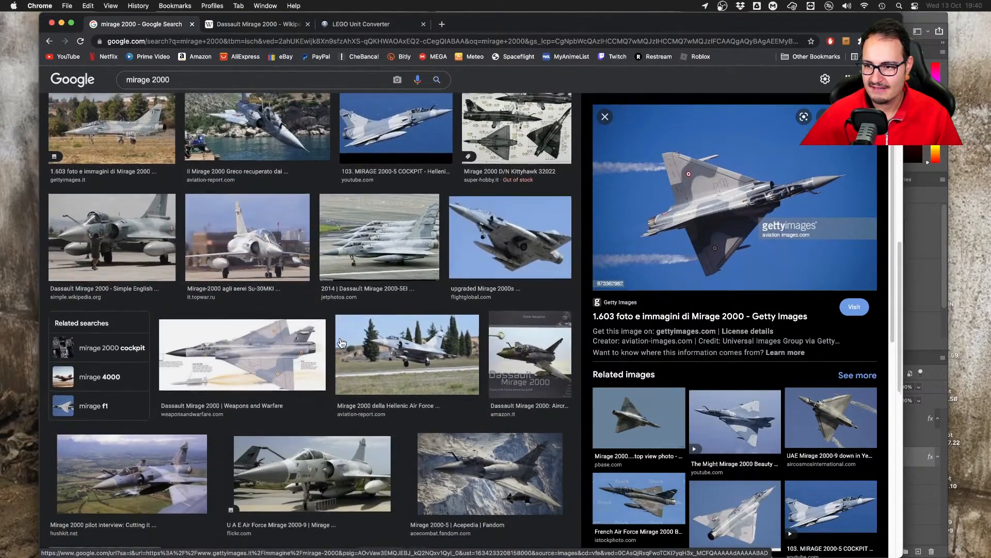
pyautogui.scroll(-2, 341, 343)
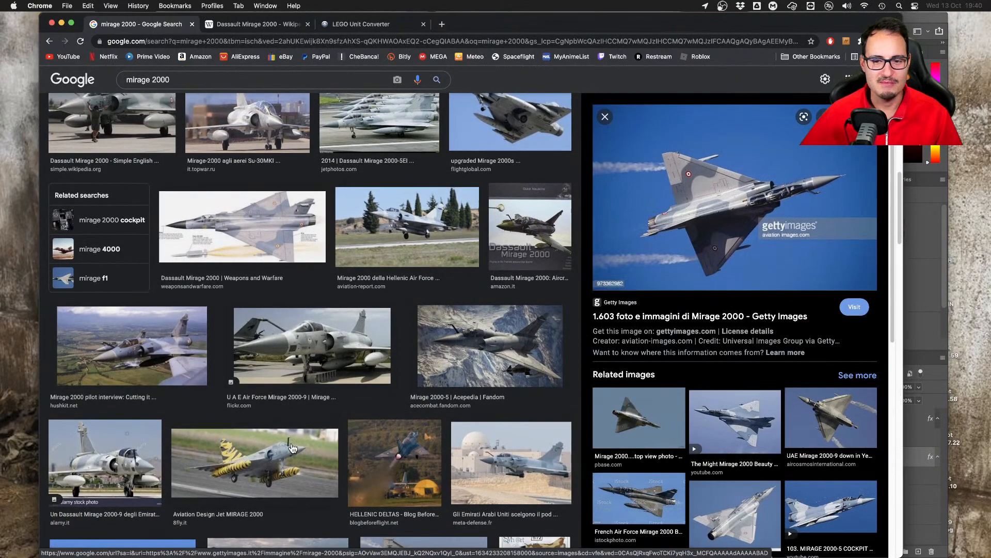
pyautogui.scroll(-1, 306, 443)
pyautogui.scroll(-10, 307, 443)
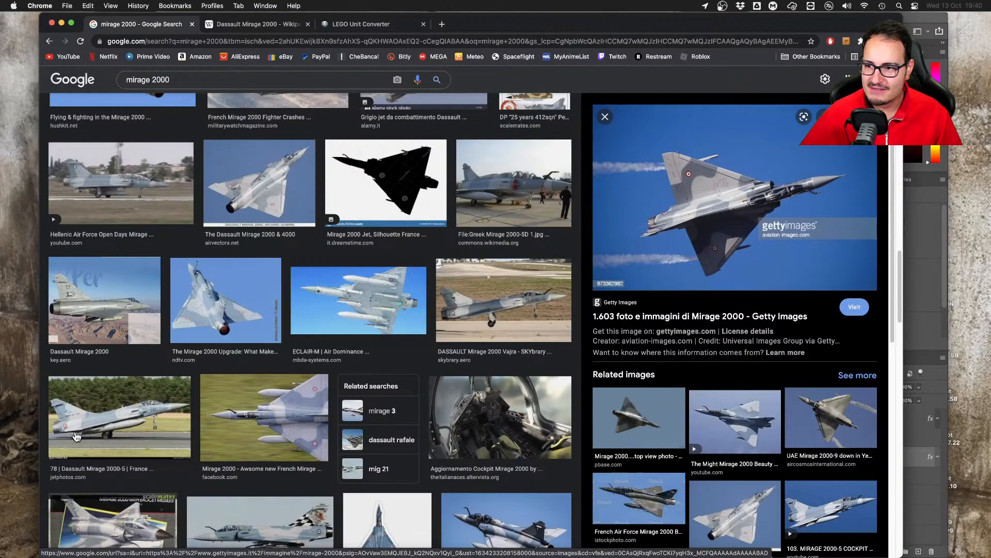
pyautogui.click(365, 293)
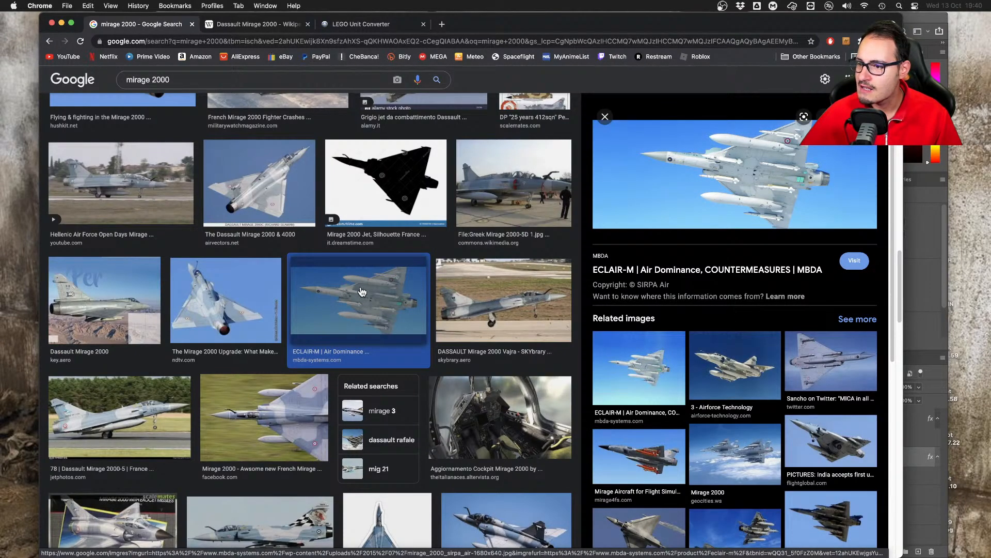
# Switch to Photoshop and examine the wing's trailing-edge control surfaces in the Mirage 2000 top-view and underside drawings
pyautogui.hotkey('ctrl', 'Up')
pyautogui.click(641, 355)
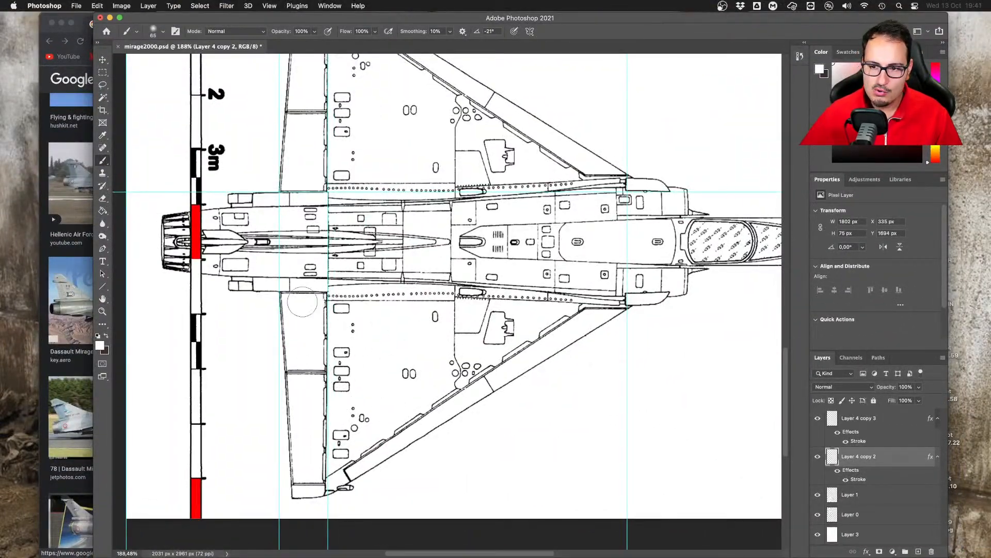
pyautogui.press('v')
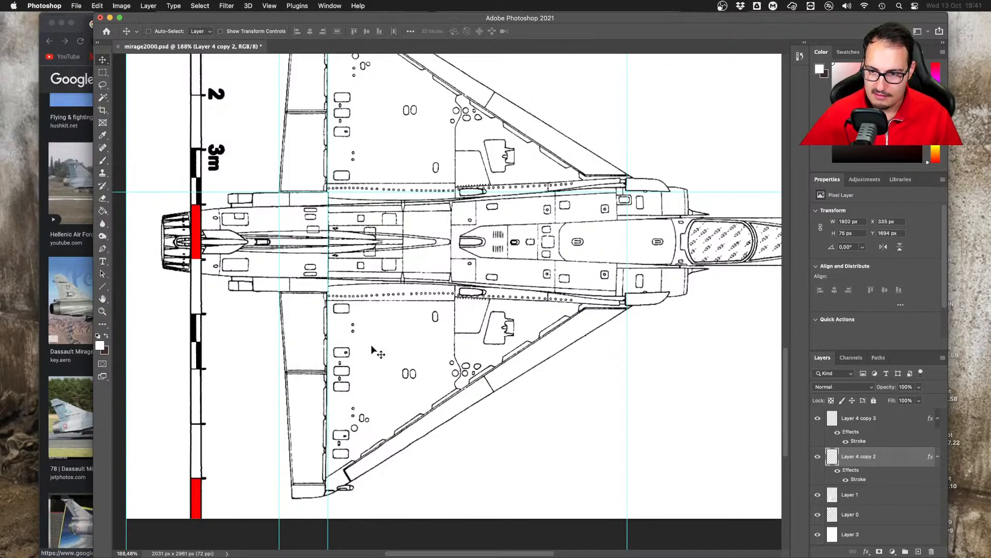
pyautogui.scroll(2, 382, 346)
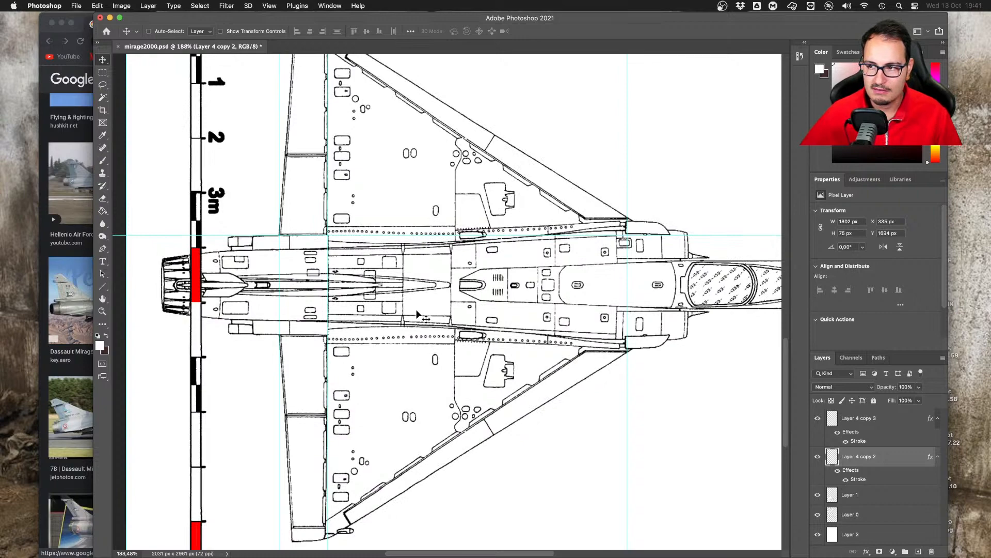
pyautogui.scroll(15, 417, 315)
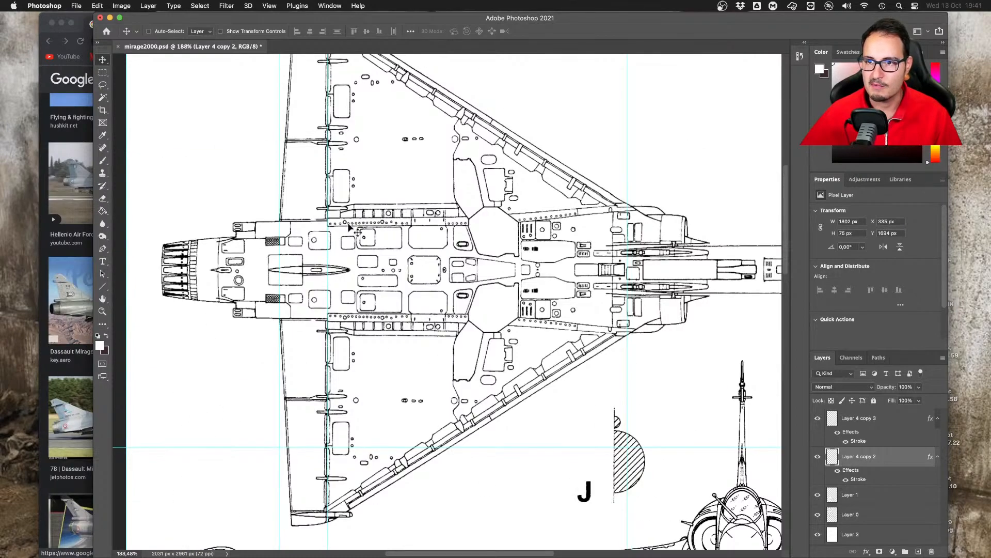
pyautogui.scroll(4, 349, 226)
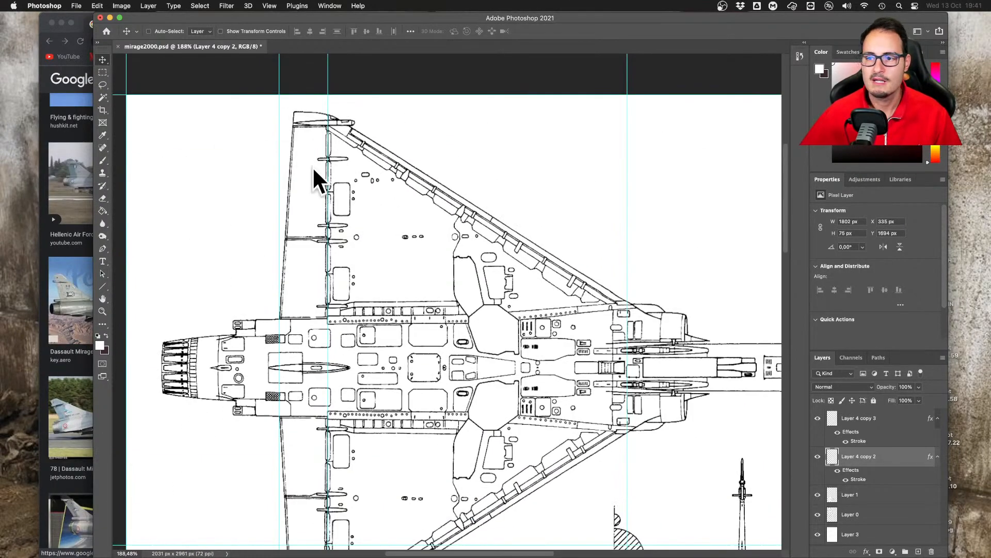
pyautogui.scroll(-2, 444, 307)
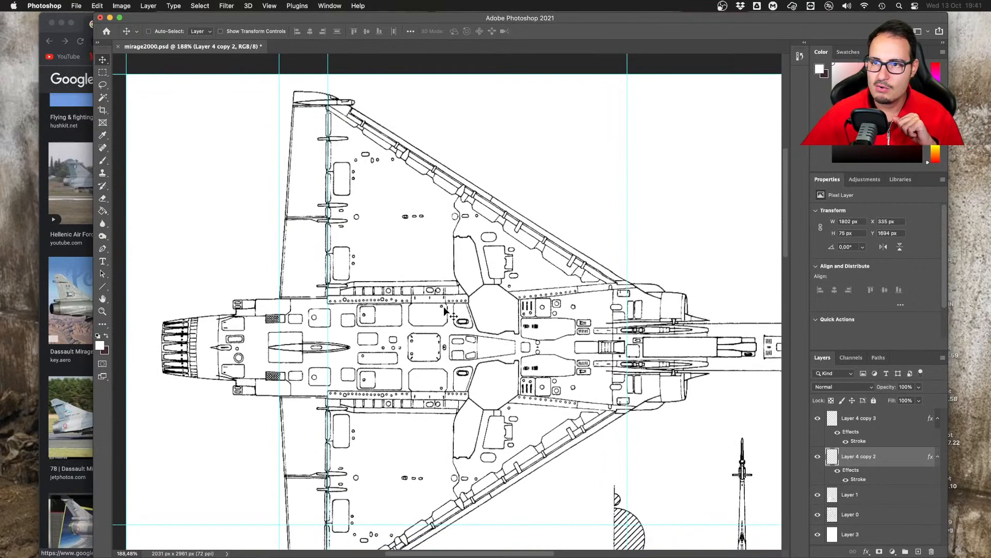
pyautogui.scroll(-1, 444, 310)
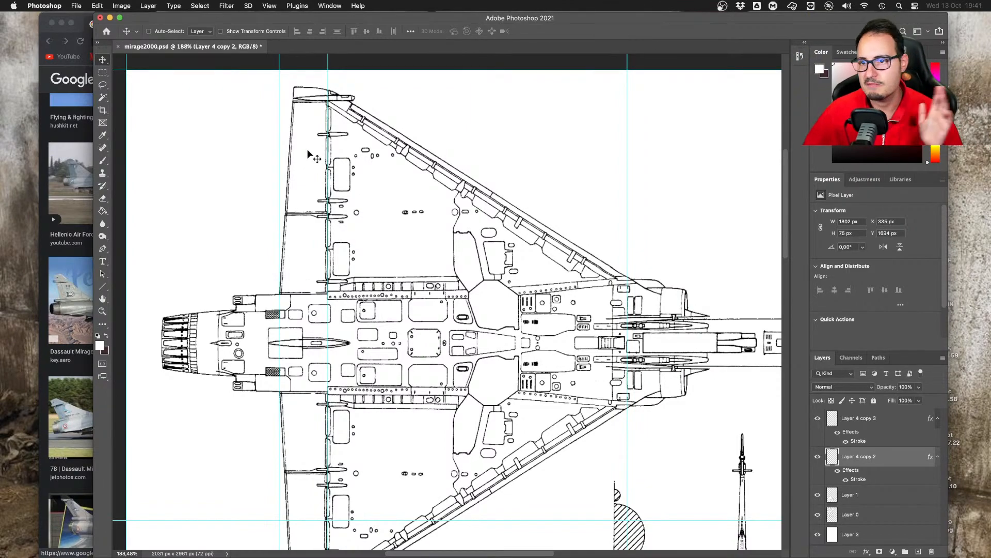
# Compare the model's trailing-edge wedge plates in Studio with the control surfaces of the Mirage 2000 drawing in Photoshop
pyautogui.hotkey('ctrl', 'Right')
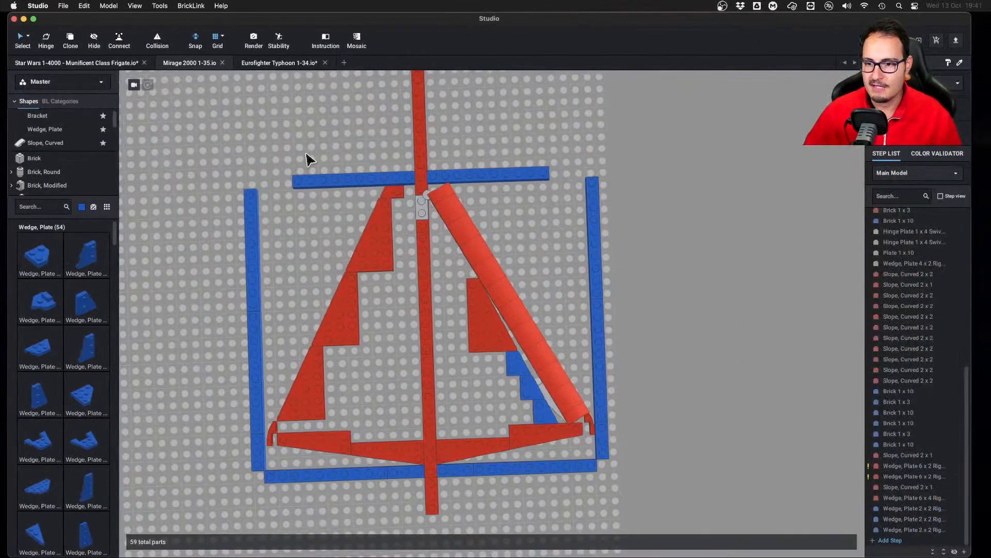
pyautogui.hotkey('ctrl', 'Left')
pyautogui.hotkey('ctrl', 'Right')
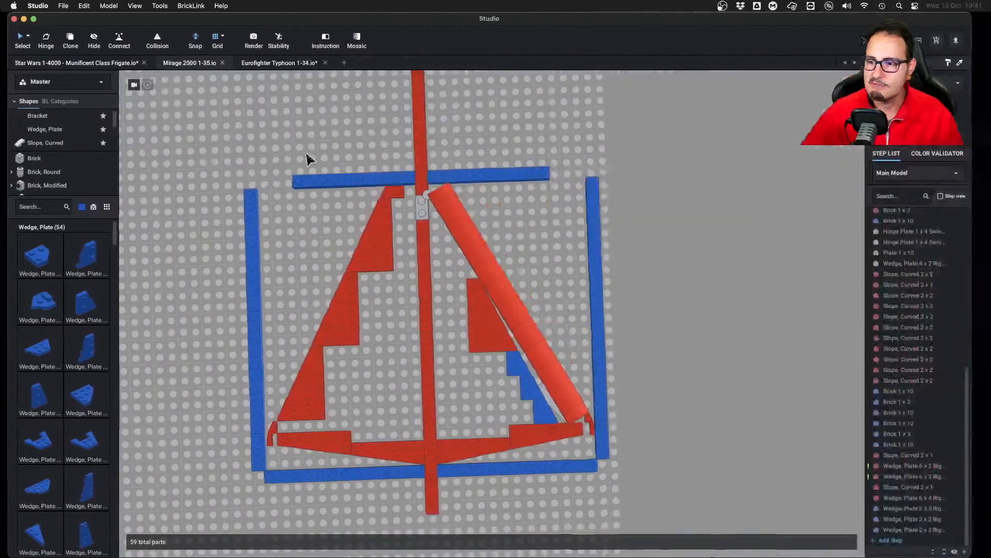
pyautogui.scroll(8, 482, 354)
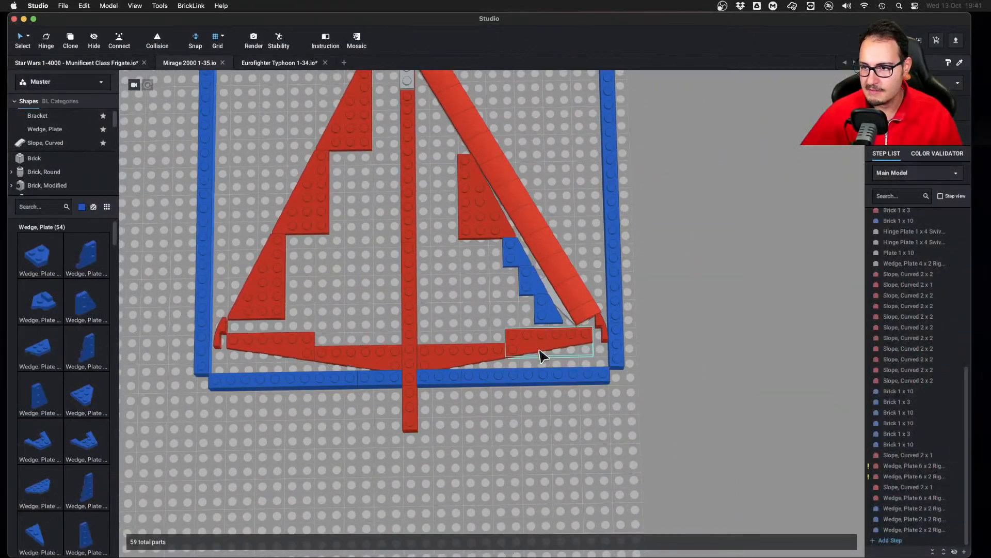
pyautogui.moveTo(541, 355); pyautogui.dragTo(608, 356, button='right')
pyautogui.hotkey('ctrl', 'Left')
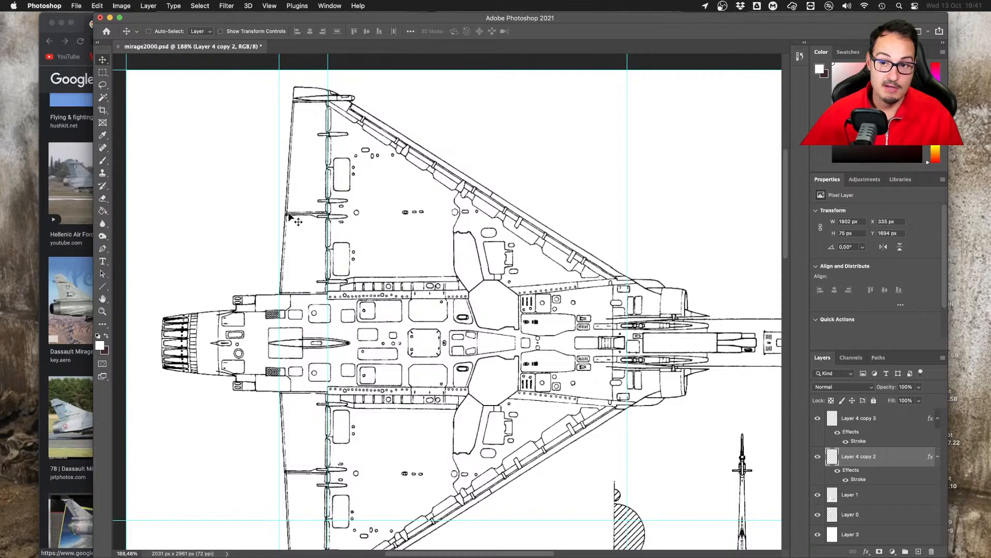
pyautogui.hotkey('ctrl', 'Right')
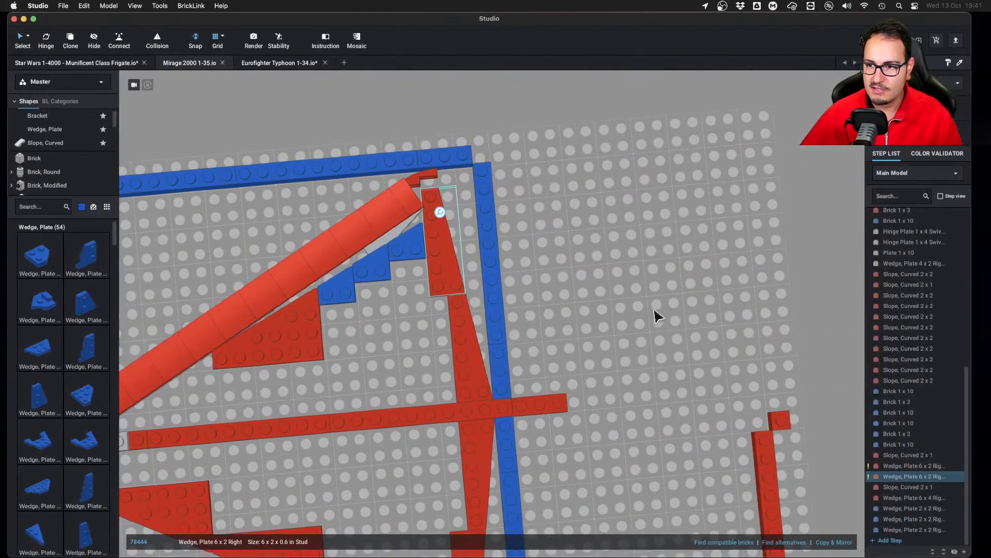
# Delete the outermost red 6 x 2 wedge plate from the right wing's trailing edge
pyautogui.click(673, 310)
pyautogui.moveTo(673, 310); pyautogui.dragTo(671, 310, button='right')
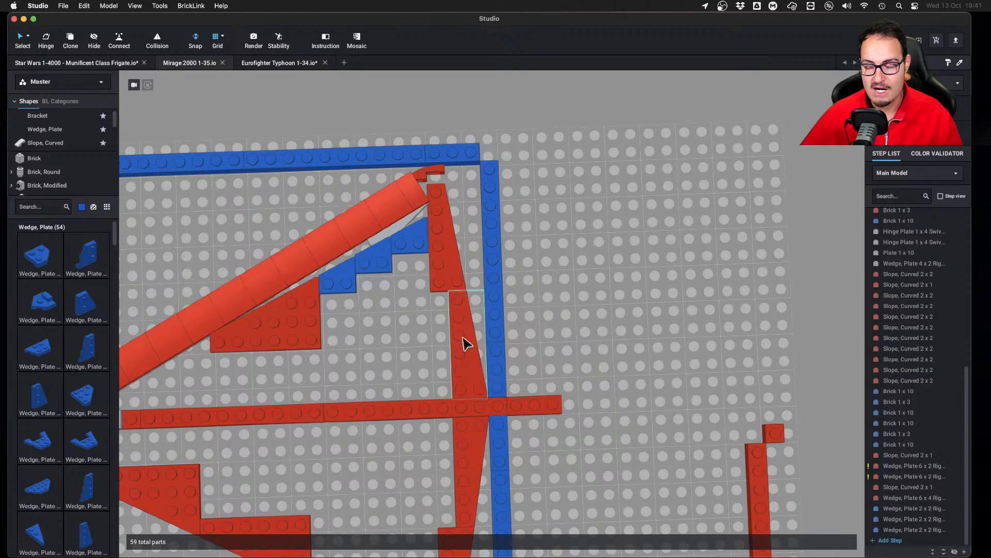
pyautogui.click(442, 226)
pyautogui.press('Delete')
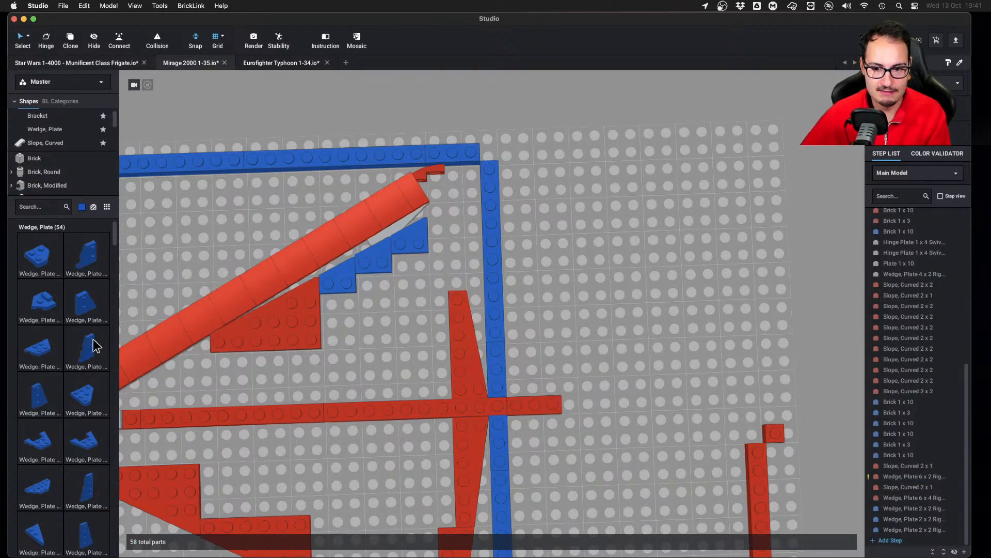
# Place two blue Wedge, Plate 4 x 2 Right parts as a stepped test edge behind the wing and shift them two studs inboard
pyautogui.scroll(-4, 94, 350)
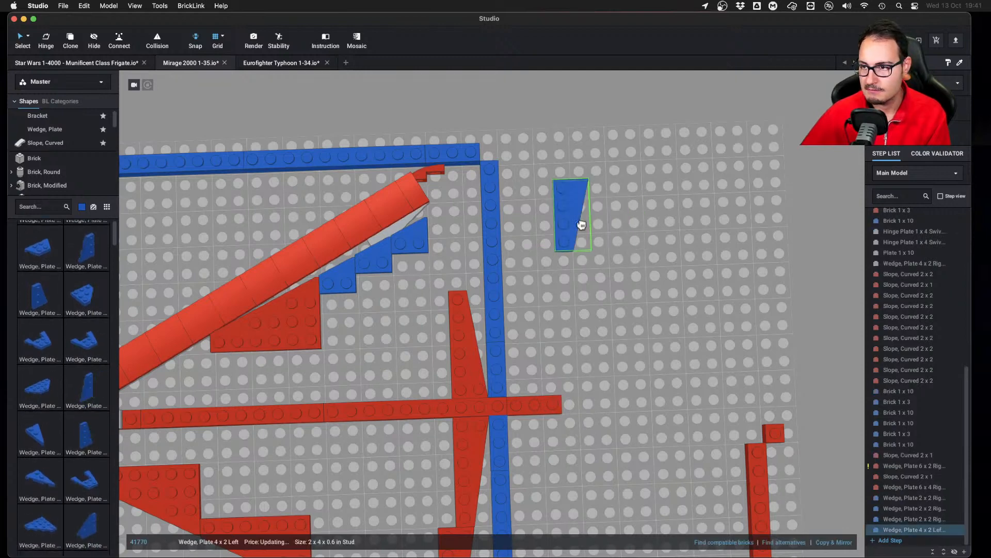
pyautogui.click(89, 432)
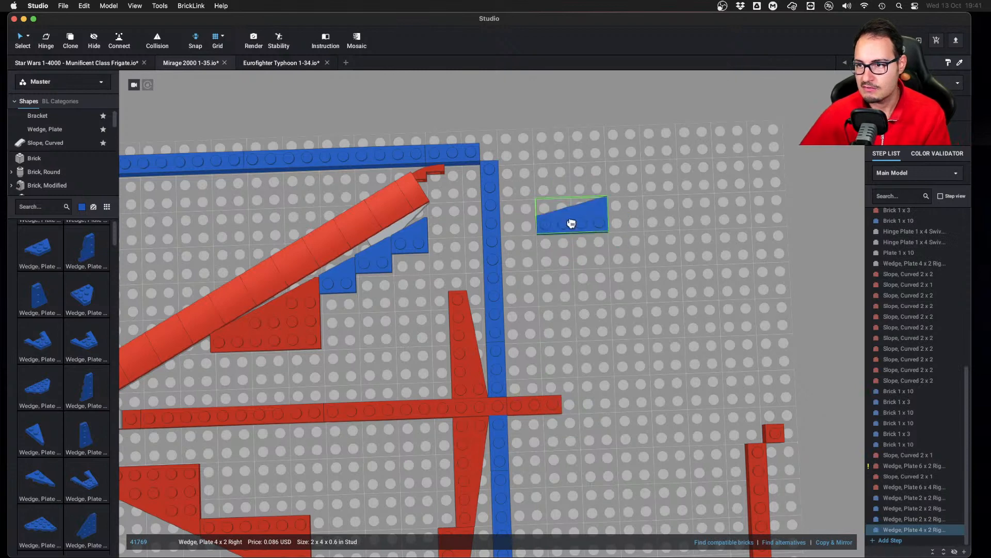
pyautogui.press('Right')
pyautogui.click(585, 293)
pyautogui.click(618, 227)
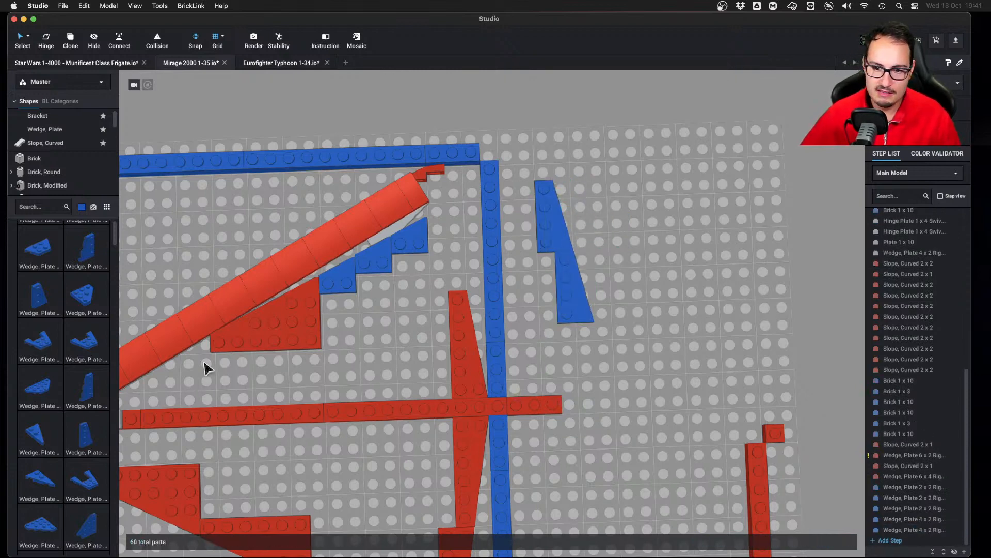
pyautogui.moveTo(670, 192); pyautogui.dragTo(557, 308)
pyautogui.press('Down')
pyautogui.press('Down')
pyautogui.click(660, 245)
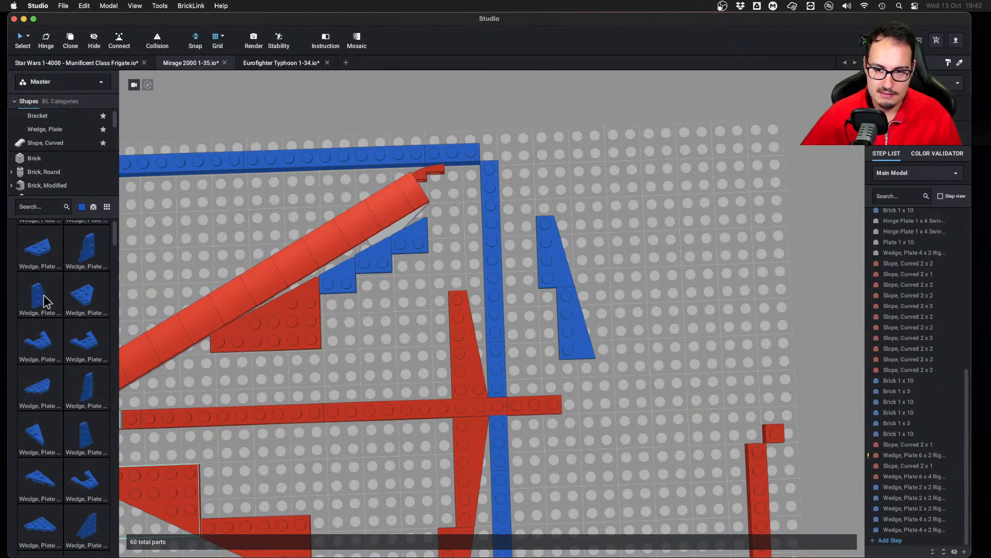
# Try a blue Wedge, Plate 3 x 2 Right at the outer end of the test edge and delete it
pyautogui.moveTo(44, 296); pyautogui.dragTo(545, 194)
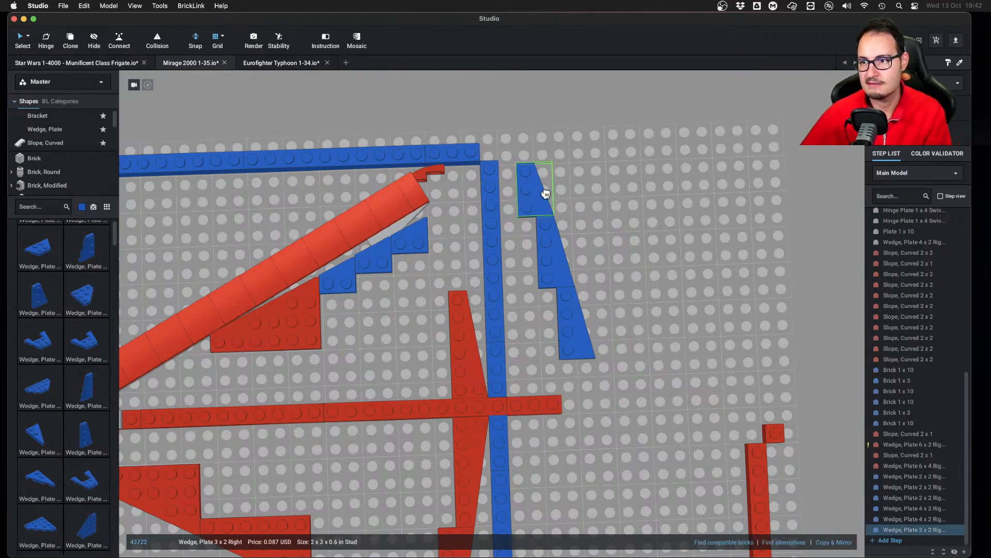
pyautogui.click(546, 193)
pyautogui.click(525, 142)
pyautogui.press('Escape')
pyautogui.moveTo(582, 137); pyautogui.dragTo(528, 181)
pyautogui.press('Delete')
# Clone the red 6 x 2 wedge plate onto the outer end of the test edge and reposition the three plates together
pyautogui.press('c')
pyautogui.click(469, 334)
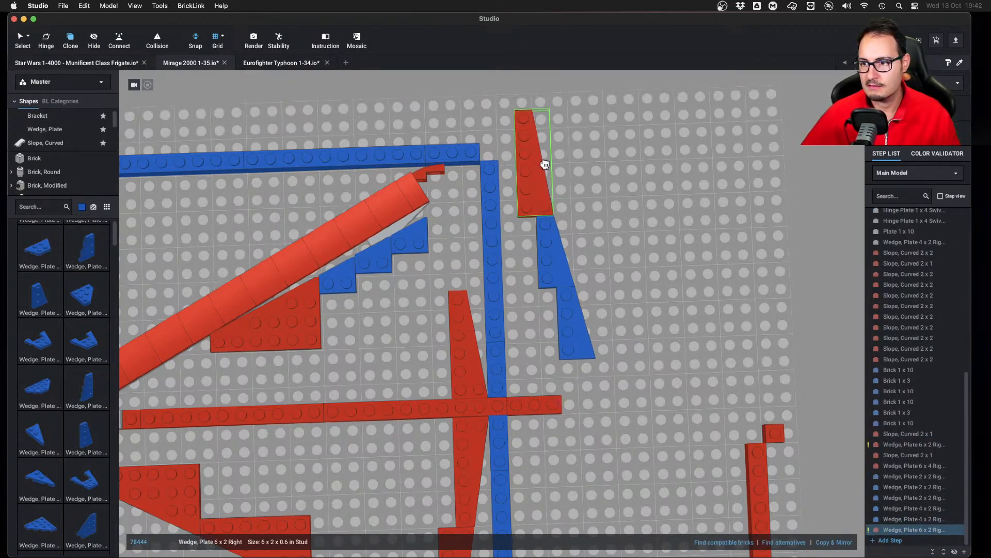
pyautogui.click(545, 165)
pyautogui.moveTo(688, 166); pyautogui.dragTo(530, 331)
pyautogui.moveTo(531, 188); pyautogui.dragTo(562, 216)
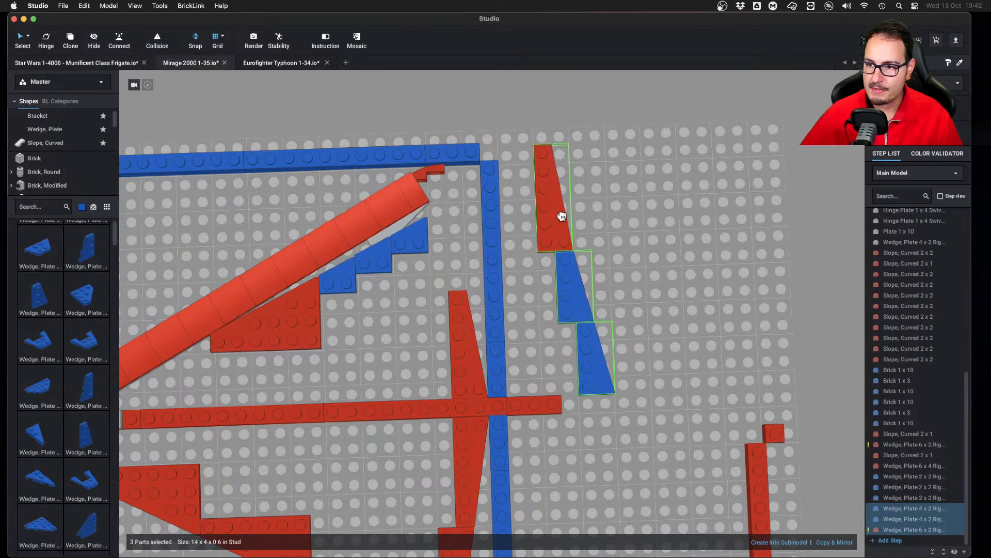
# Remove the red 6 x 2 wedge plate from the outer end of the test edge
pyautogui.click(656, 212)
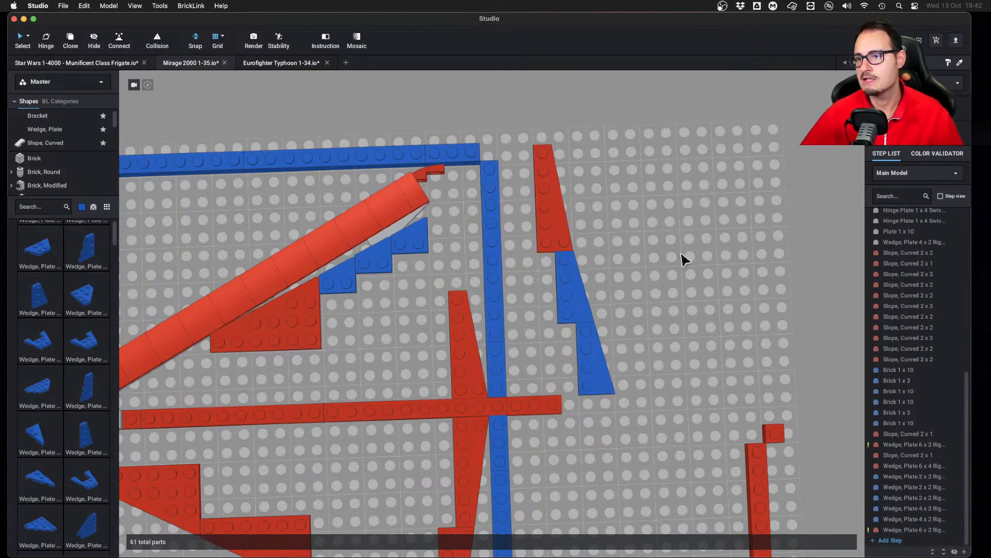
pyautogui.click(567, 222)
pyautogui.press('Delete')
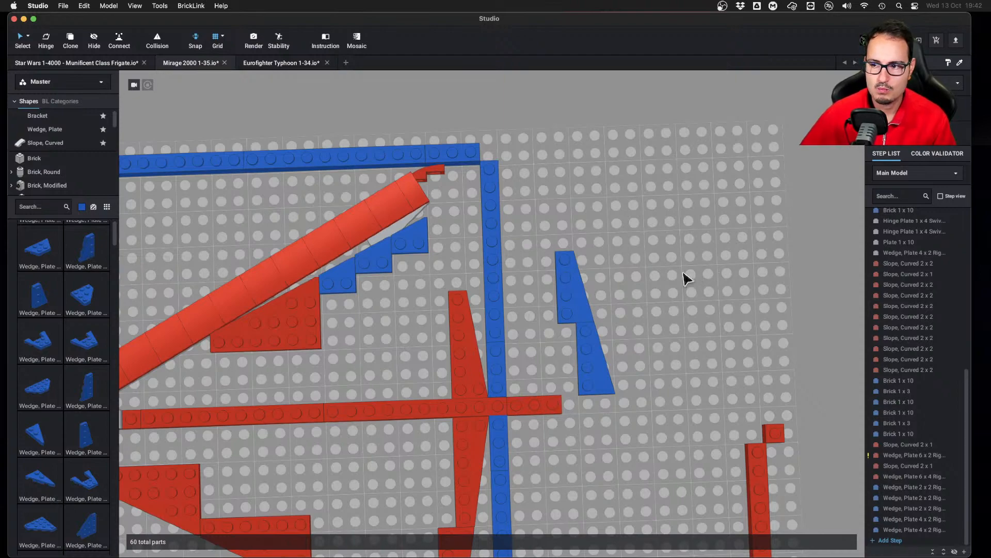
# Recheck the trailing edge in the Photoshop drawing and delete the two blue 4 x 2 wedge plates behind the wing
pyautogui.moveTo(648, 277); pyautogui.dragTo(557, 332)
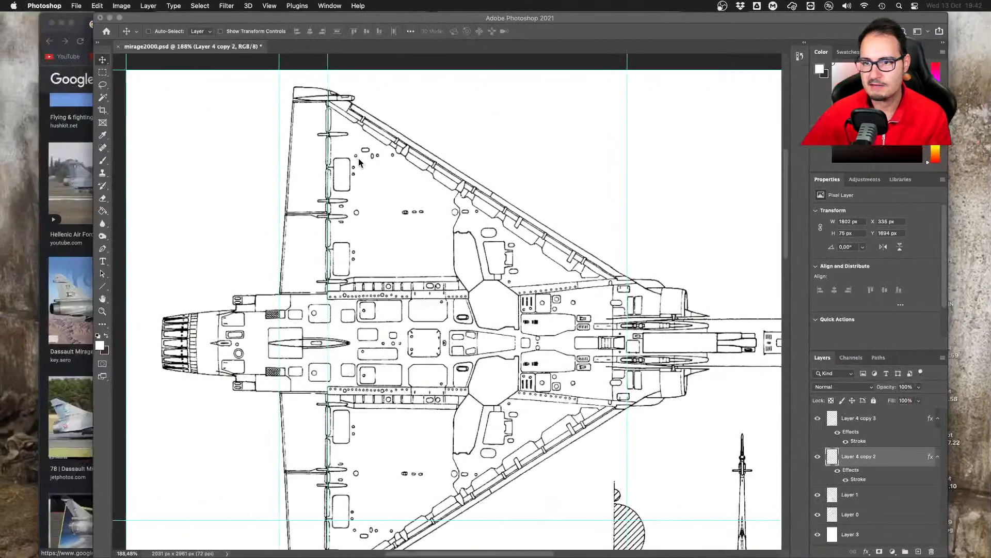
pyautogui.keyDown('alt'); pyautogui.scroll(-3, 304, 235); pyautogui.keyUp('alt')
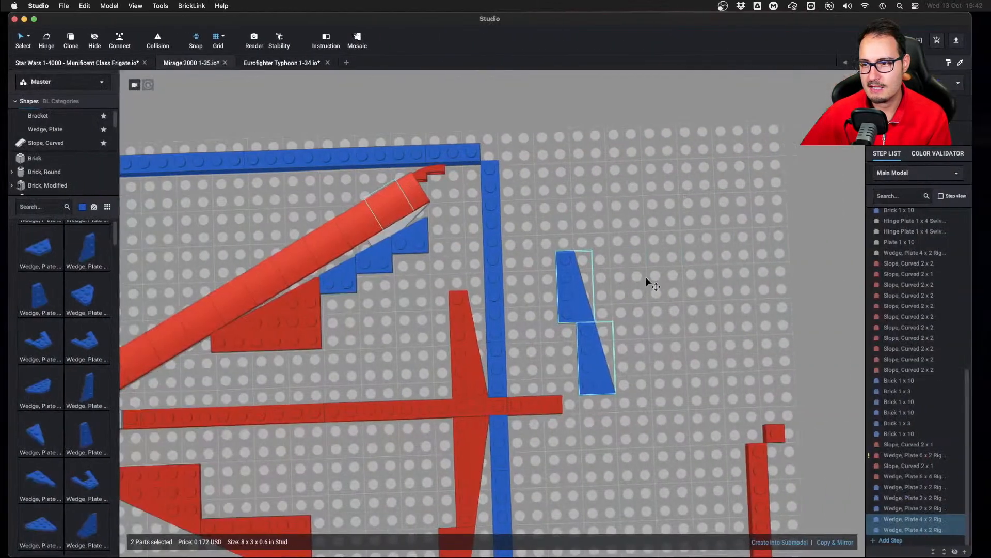
pyautogui.moveTo(582, 299)
pyautogui.mouseDown()
pyautogui.moveTo(458, 210)
pyautogui.moveTo(602, 222)
pyautogui.mouseUp()
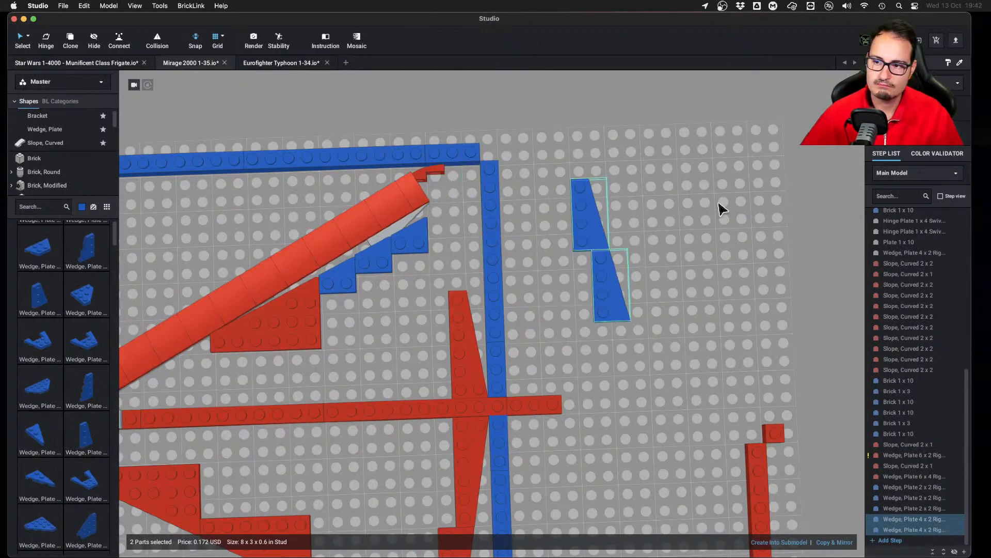
pyautogui.moveTo(722, 209); pyautogui.dragTo(549, 288)
pyautogui.press('Delete')
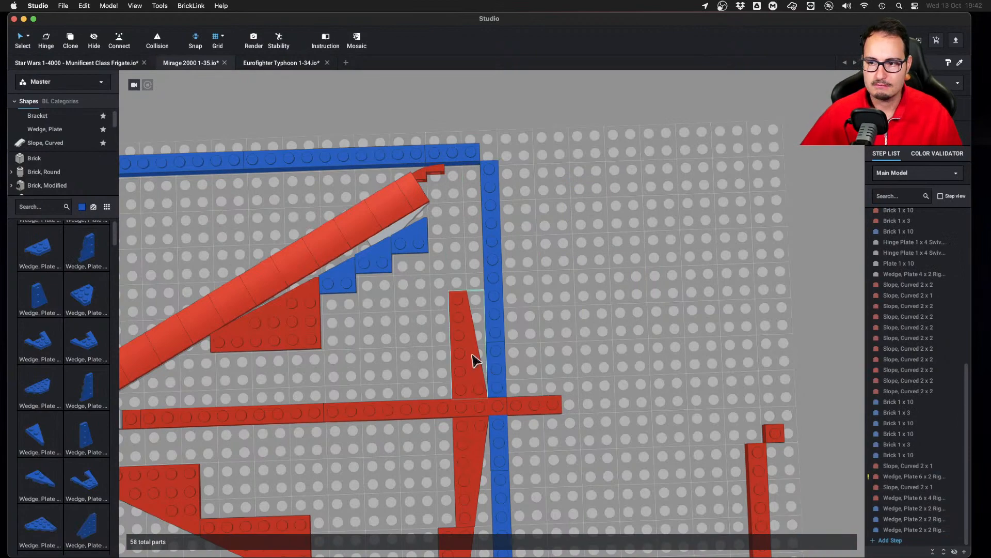
# Clone the inner red 6 x 2 wedge plate to the outer end of the right wing's trailing edge and save the model
pyautogui.keyDown('alt'); pyautogui.moveTo(475, 360); pyautogui.dragTo(456, 241); pyautogui.keyUp('alt')
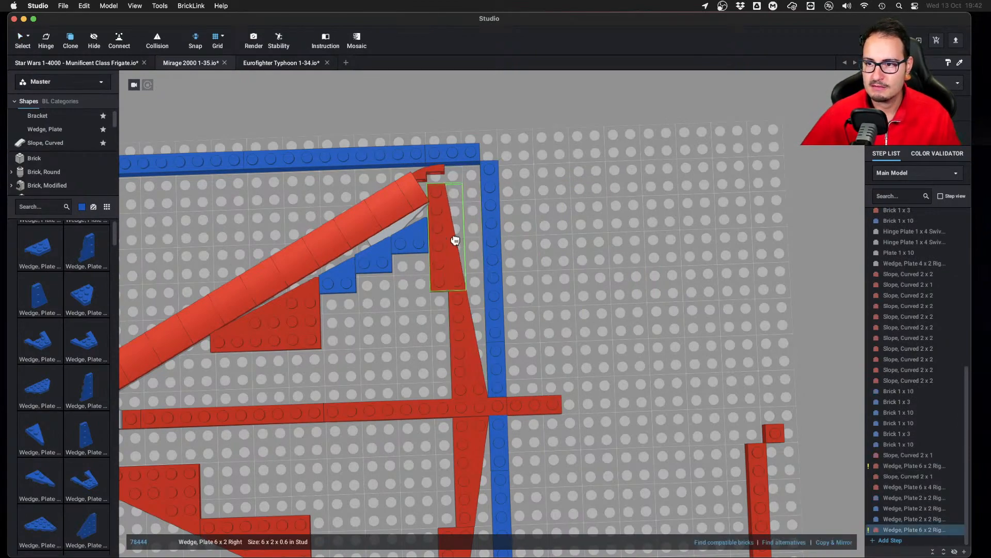
pyautogui.click(626, 261)
pyautogui.moveTo(626, 262); pyautogui.dragTo(594, 330, button='right')
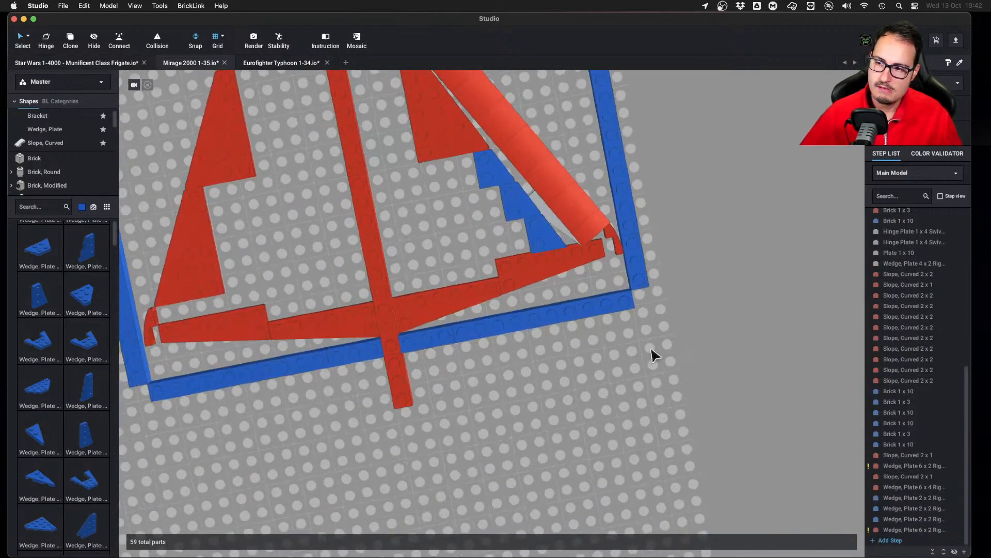
pyautogui.scroll(-2, 652, 355)
pyautogui.moveTo(686, 237); pyautogui.dragTo(689, 279, button='middle')
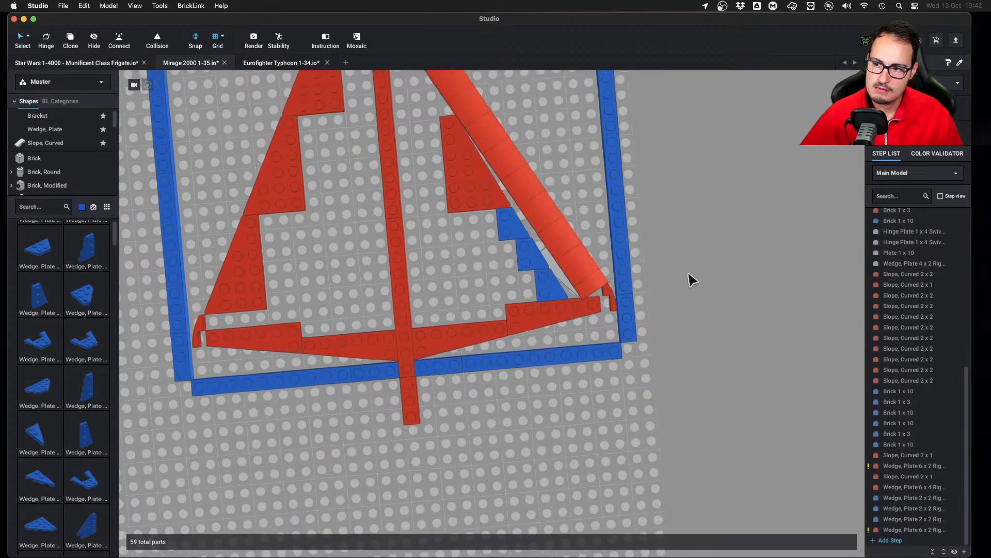
pyautogui.press('Home')
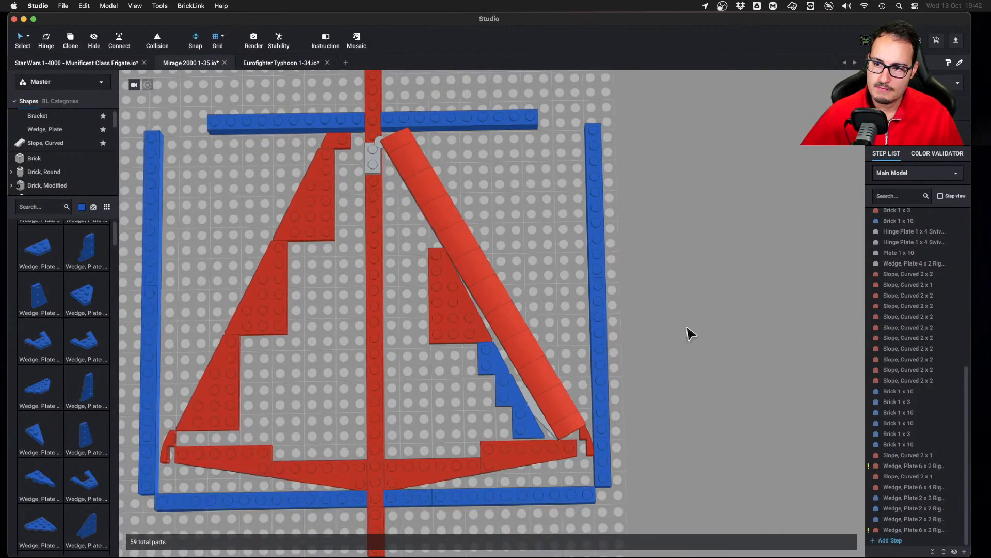
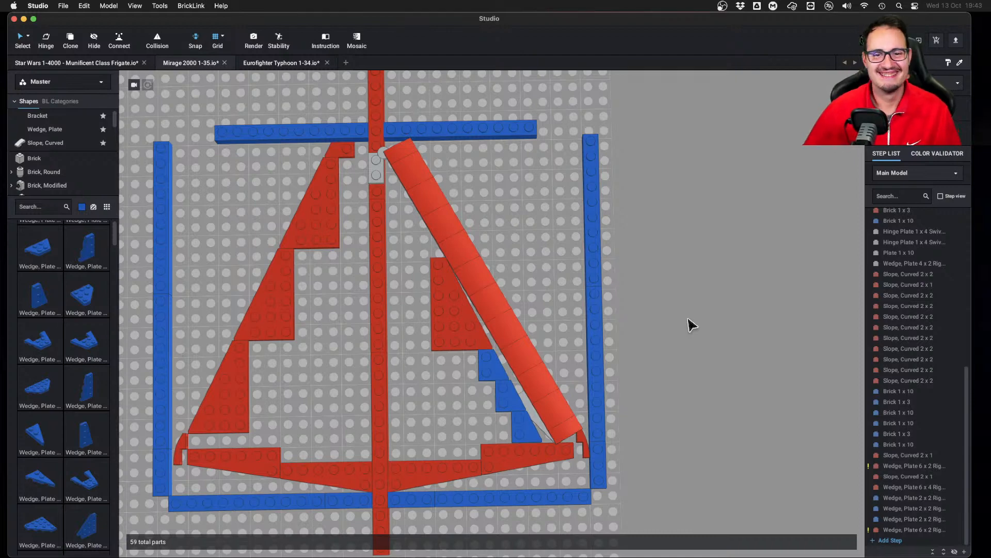
pyautogui.scroll(-1, 691, 316)
pyautogui.press('super+s')
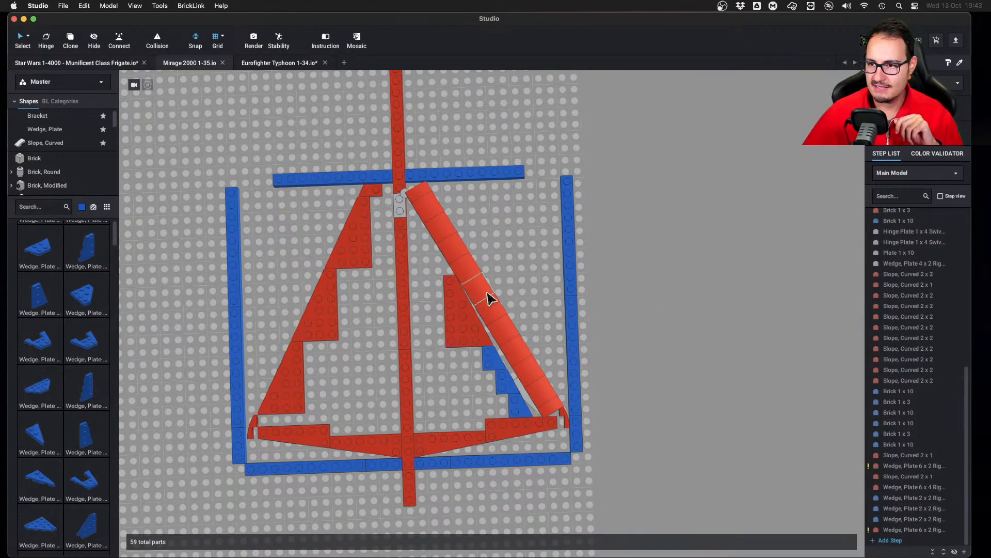
# Delete the left wing's red leading-edge wedge plates, trailing-edge wedge plates and curved wingtip slope
pyautogui.moveTo(567, 405); pyautogui.dragTo(354, 219, button='right')
pyautogui.press('Home')
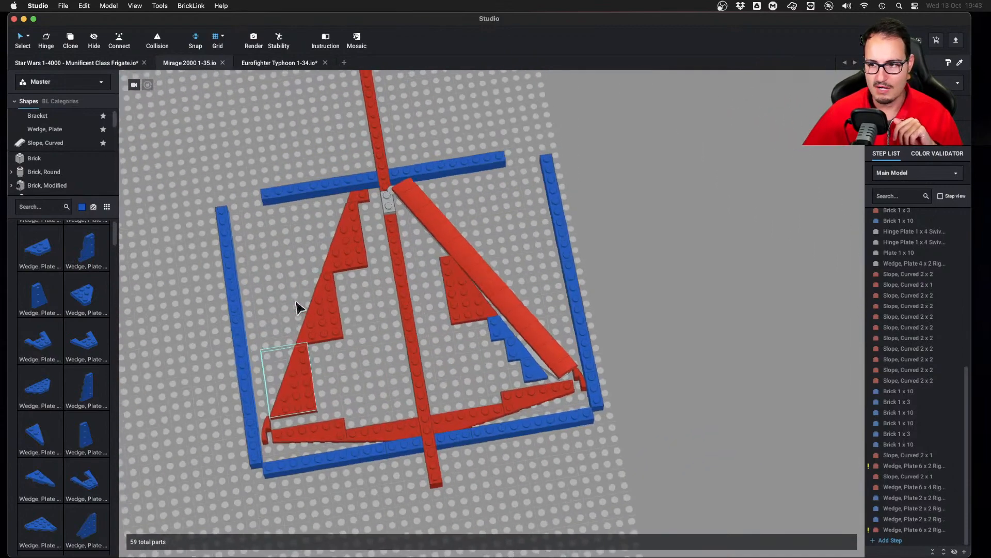
pyautogui.moveTo(254, 196); pyautogui.dragTo(358, 343)
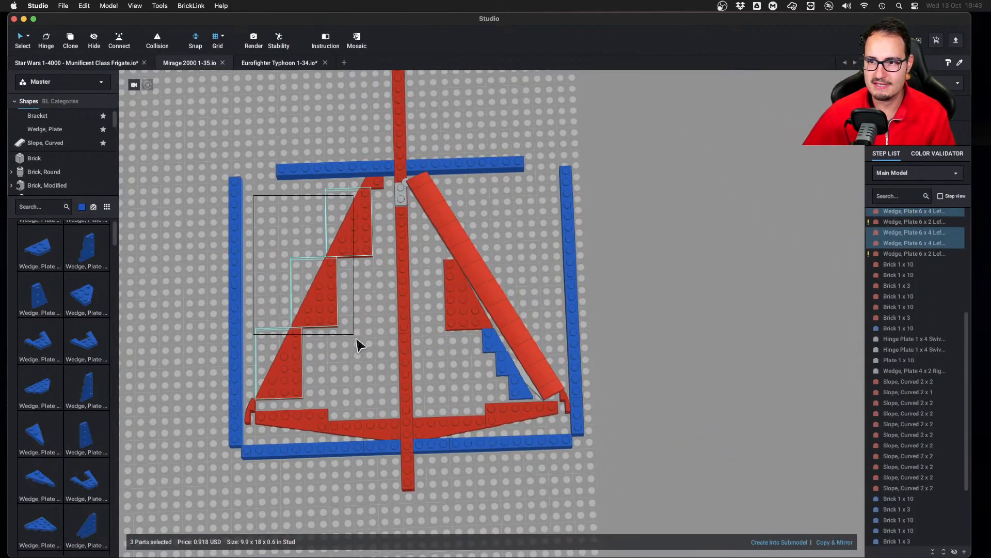
pyautogui.press('Delete')
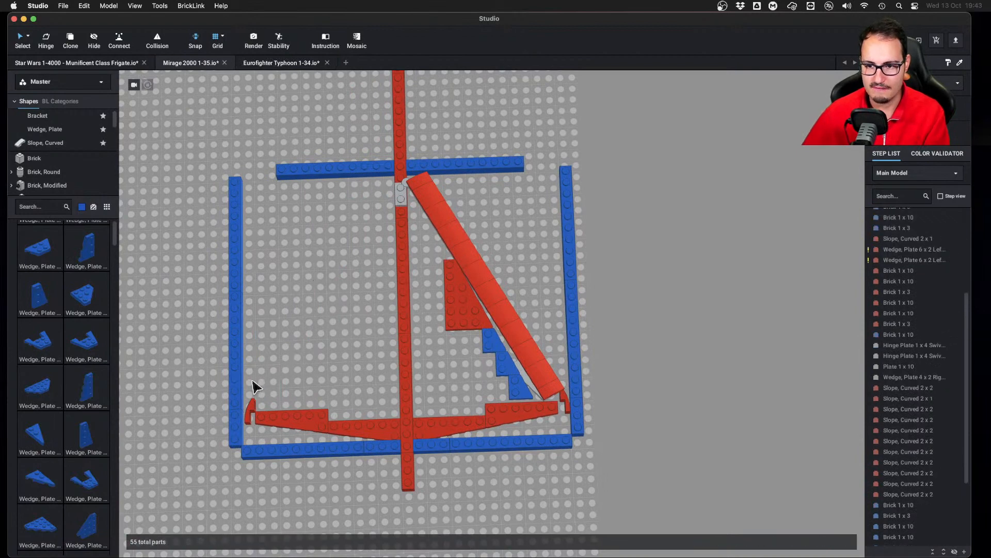
pyautogui.moveTo(253, 386); pyautogui.dragTo(372, 428)
pyautogui.press('Delete')
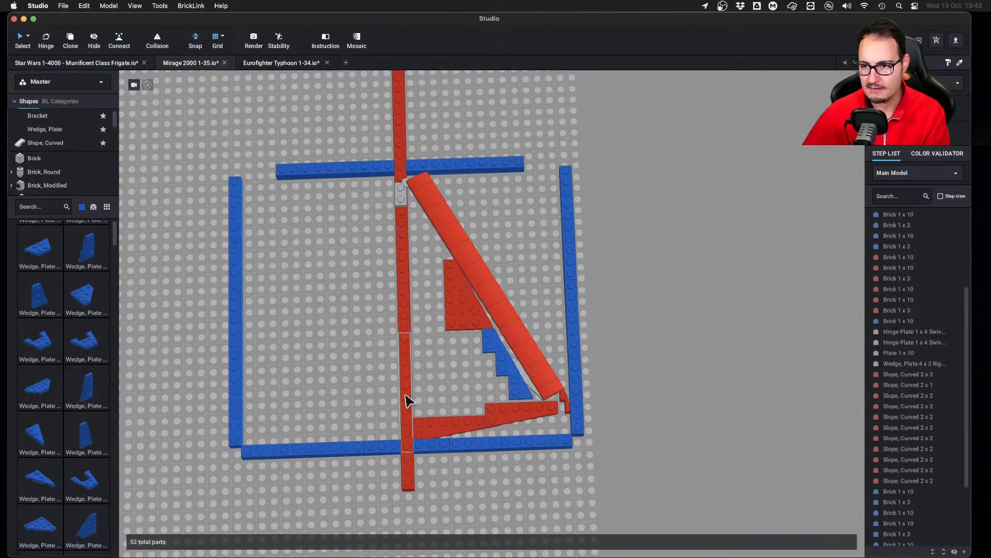
# Try removing the small red brick behind the grey hinge plate on the centre line and selecting the hinged leading-edge parts
pyautogui.click(400, 215)
pyautogui.press('Delete')
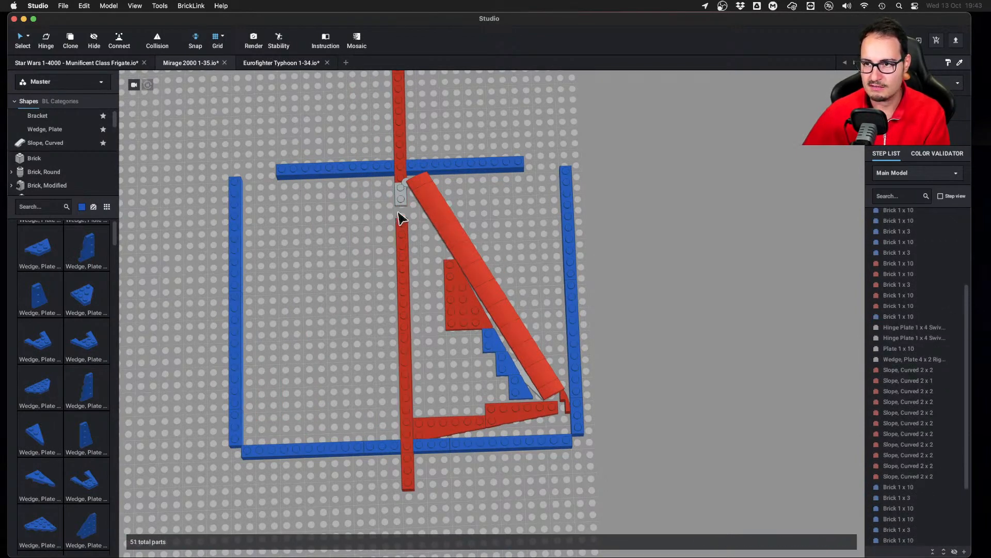
pyautogui.click(401, 203)
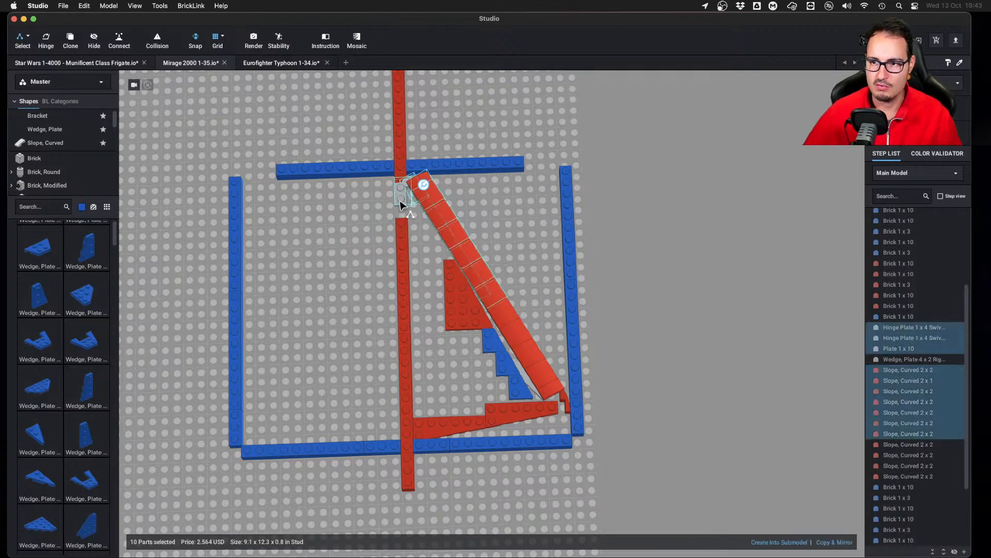
pyautogui.keyDown('shift'); pyautogui.click(512, 333); pyautogui.keyUp('shift')
pyautogui.keyDown('shift'); pyautogui.click(508, 321); pyautogui.keyUp('shift')
pyautogui.click(531, 288)
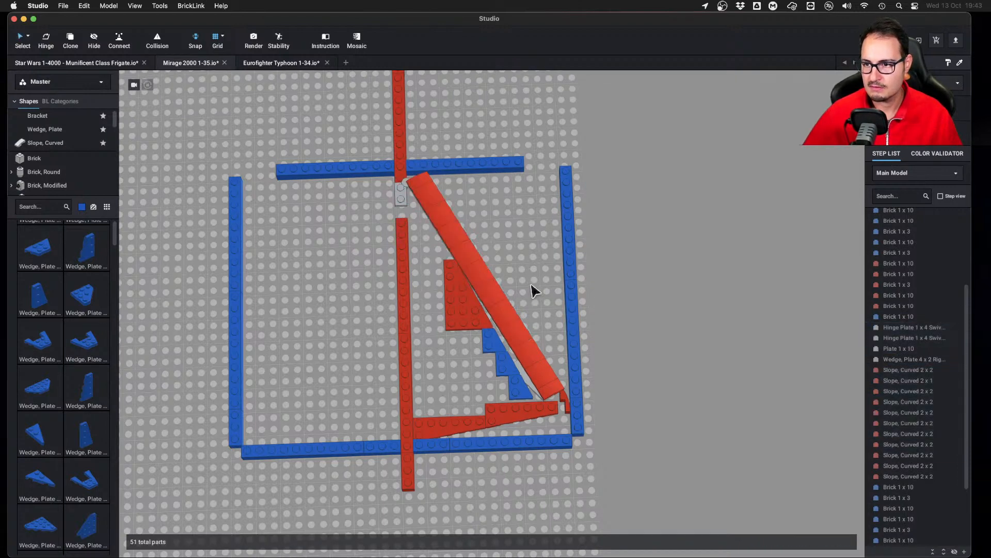
# Delete the blue outline bricks around the emptied left wing half
pyautogui.moveTo(623, 266); pyautogui.dragTo(414, 185, button='right')
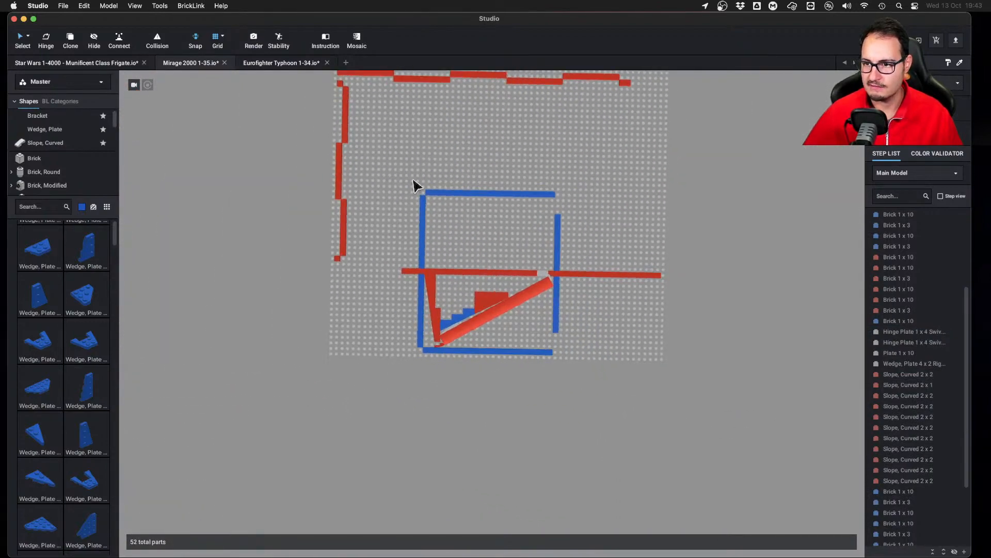
pyautogui.moveTo(394, 170); pyautogui.dragTo(593, 259)
pyautogui.press('Delete')
pyautogui.scroll(5, 375, 214)
pyautogui.click(376, 214)
pyautogui.press('Delete')
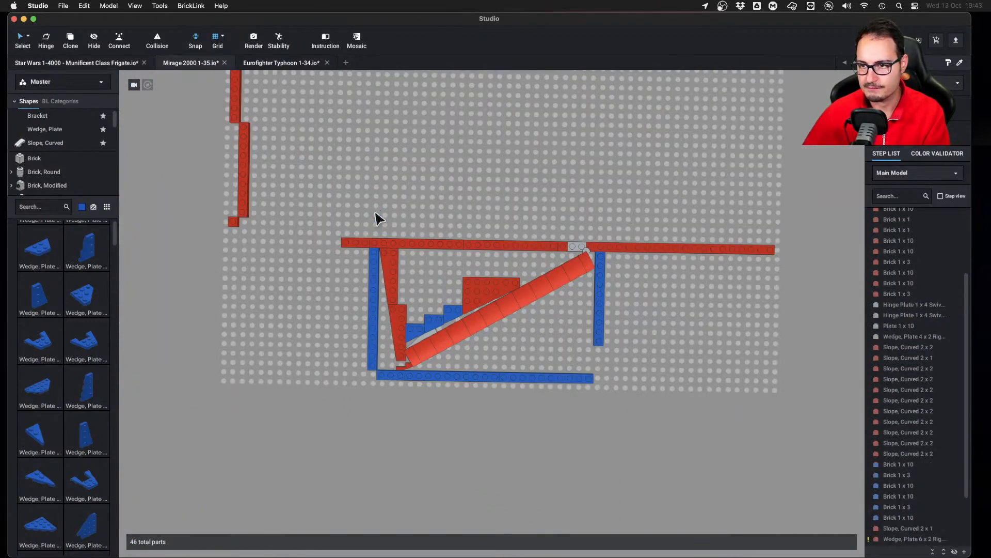
# Delete the inner red 2 x 1 curved slope at the right wingtip, beside the outer end of the leading edge
pyautogui.scroll(5, 454, 206)
pyautogui.scroll(5, 542, 268)
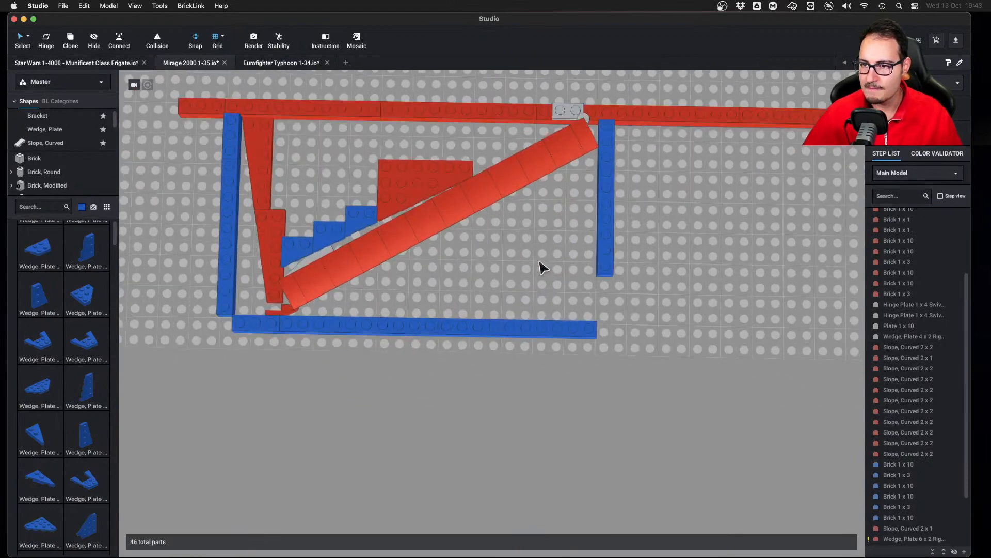
pyautogui.moveTo(654, 281); pyautogui.dragTo(654, 281, button='right')
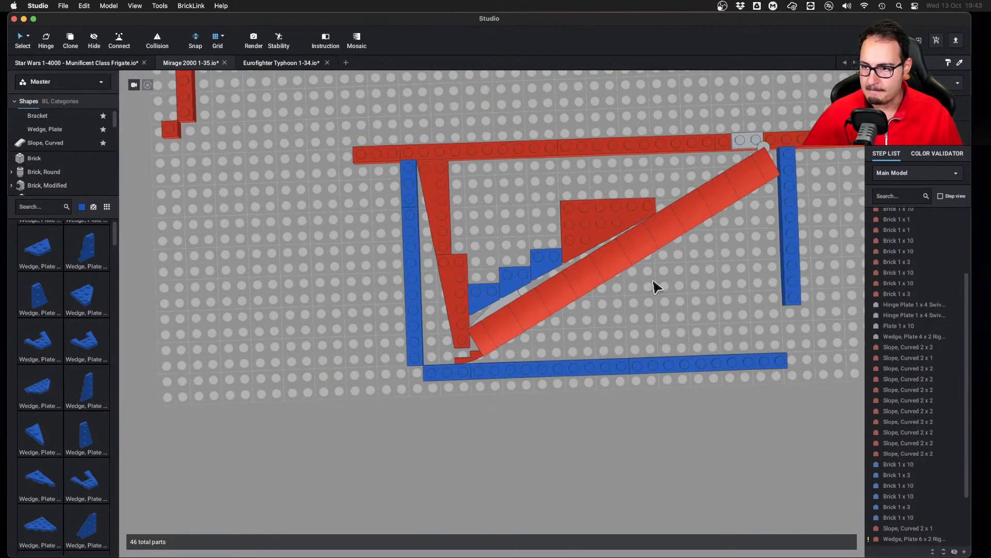
pyautogui.moveTo(655, 282); pyautogui.dragTo(624, 277, button='middle')
pyautogui.moveTo(535, 310); pyautogui.dragTo(558, 341, button='right')
pyautogui.click(394, 306)
pyautogui.press('Delete')
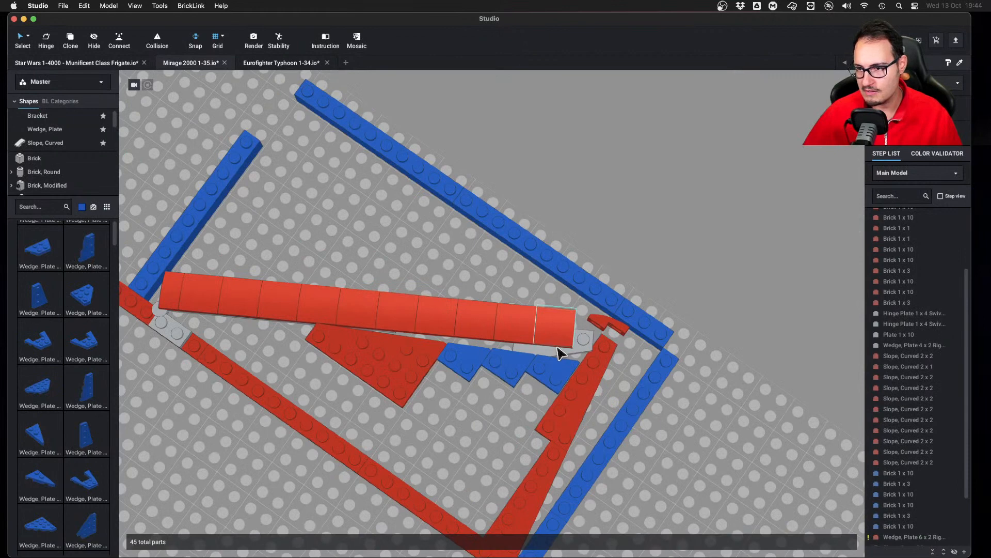
# Replace the grey 4 x 2 right wedge plate under the leading edge's outer end with a blue 3 x 2 right wedge plate
pyautogui.click(558, 353)
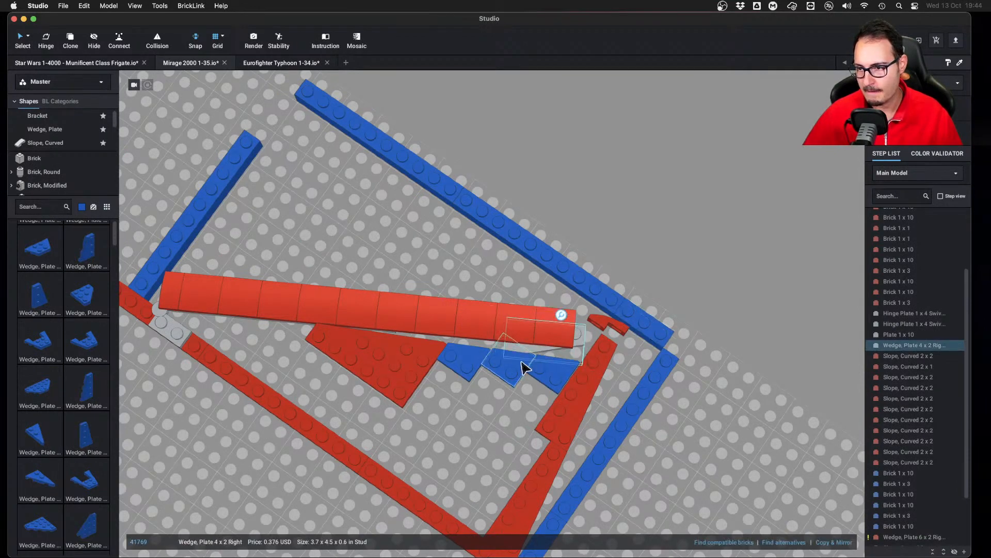
pyautogui.moveTo(525, 367)
pyautogui.mouseDown()
pyautogui.moveTo(532, 350)
pyautogui.moveTo(523, 362)
pyautogui.mouseUp()
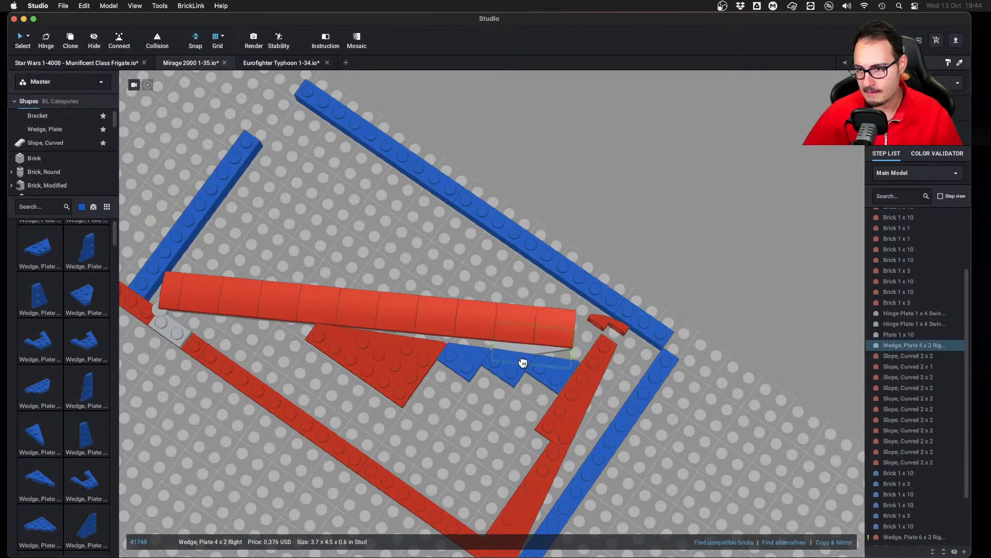
pyautogui.click(704, 217)
pyautogui.click(544, 355)
pyautogui.click(691, 236)
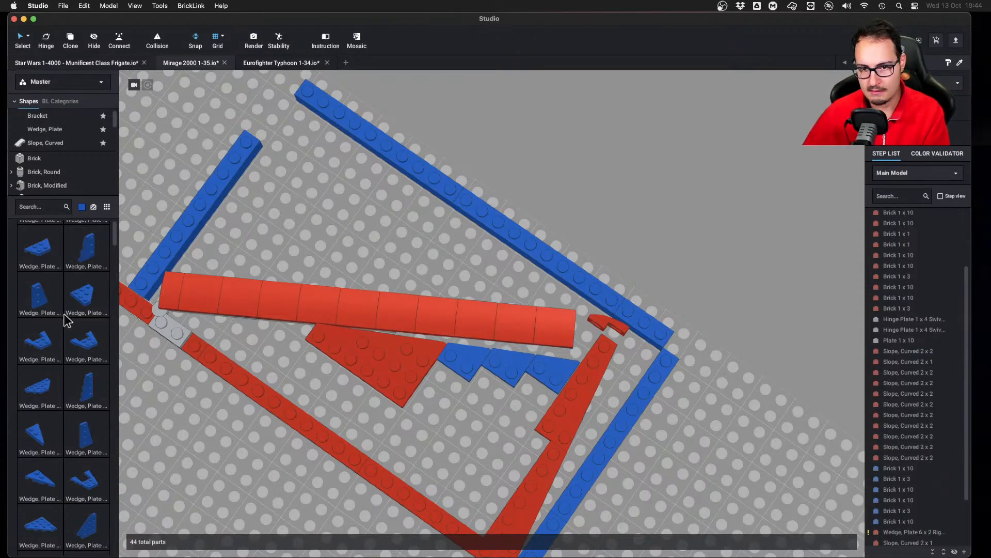
pyautogui.moveTo(58, 293); pyautogui.dragTo(545, 338)
pyautogui.click(721, 236)
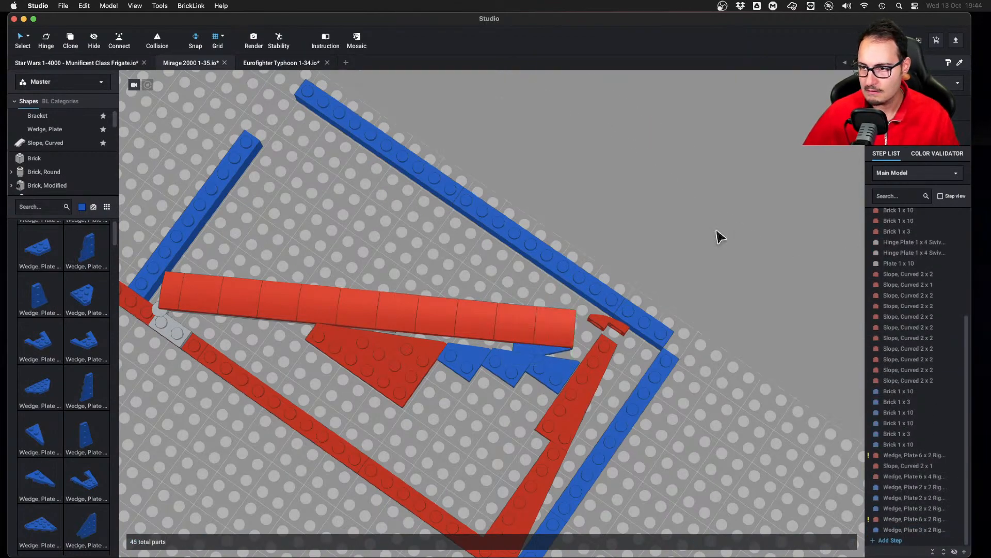
# Place a blue 1 x 6 plate on the underside of the leading edge, inboard of the blue 3 x 2 wedge plate
pyautogui.moveTo(671, 206); pyautogui.dragTo(671, 128, button='right')
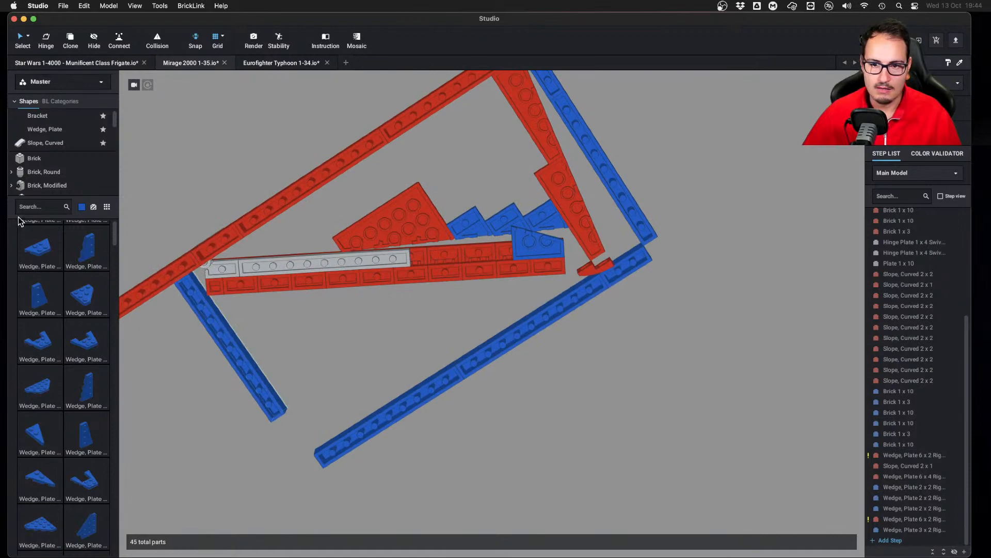
pyautogui.scroll(-5, 52, 158)
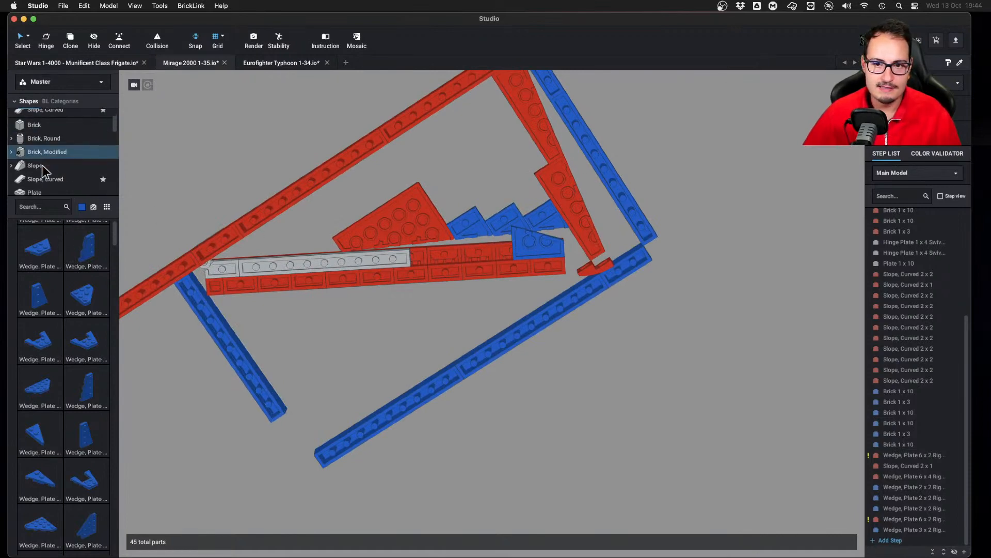
pyautogui.scroll(3, 45, 148)
pyautogui.click(45, 147)
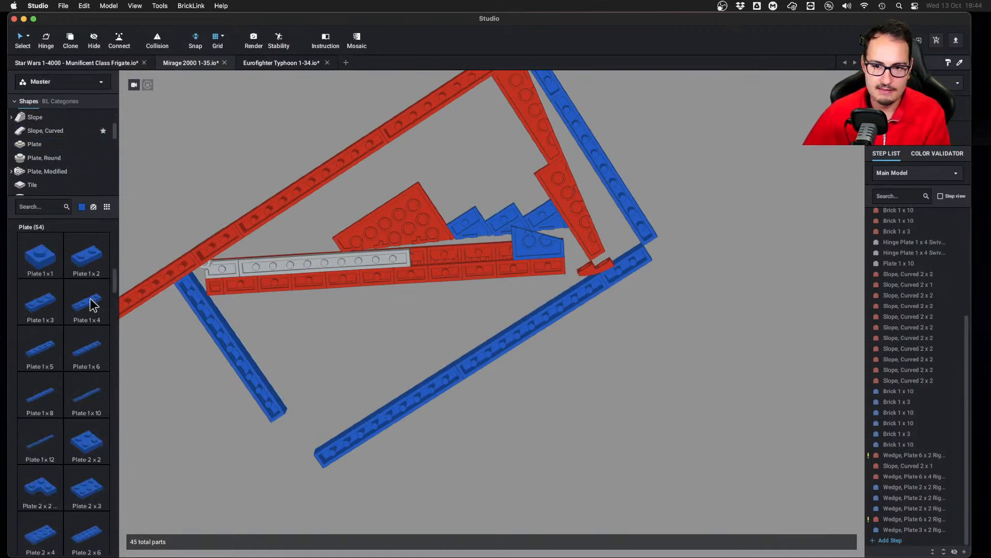
pyautogui.moveTo(86, 348); pyautogui.dragTo(463, 259)
pyautogui.moveTo(669, 191); pyautogui.dragTo(687, 291, button='right')
pyautogui.moveTo(684, 298); pyautogui.dragTo(683, 288, button='right')
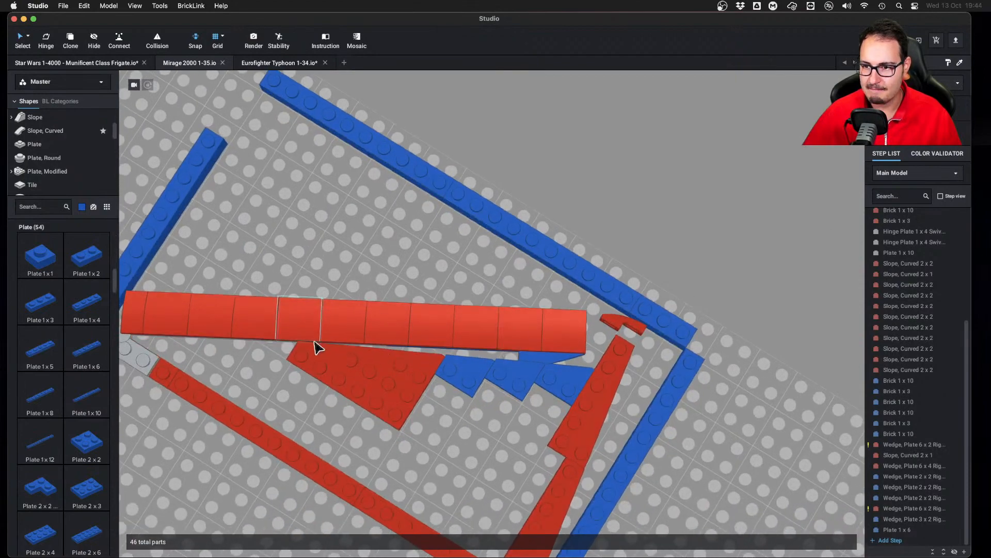
# Try a copy of the blue 2 x 2 right wedge plate in place of the 3 x 2 wedge under the leading edge's outer end
pyautogui.moveTo(317, 347); pyautogui.dragTo(543, 266, button='right')
pyautogui.moveTo(496, 249)
pyautogui.mouseDown()
pyautogui.moveTo(594, 211)
pyautogui.moveTo(496, 211)
pyautogui.moveTo(529, 239)
pyautogui.moveTo(509, 239)
pyautogui.moveTo(549, 238)
pyautogui.moveTo(467, 238)
pyautogui.moveTo(519, 239)
pyautogui.moveTo(492, 238)
pyautogui.mouseUp()
pyautogui.press('Right')
pyautogui.press('Escape')
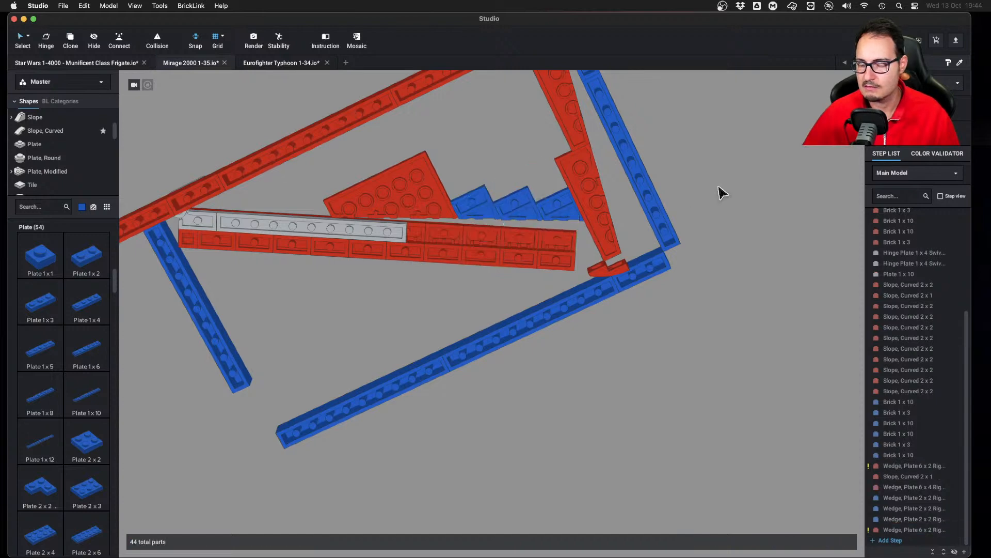
pyautogui.press('super+v')
pyautogui.press('Escape')
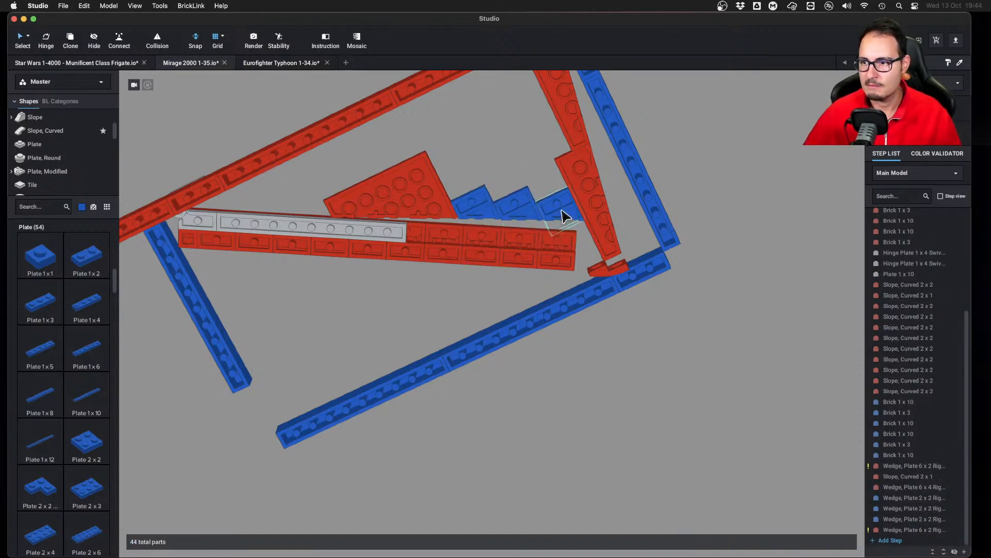
pyautogui.press('super+v')
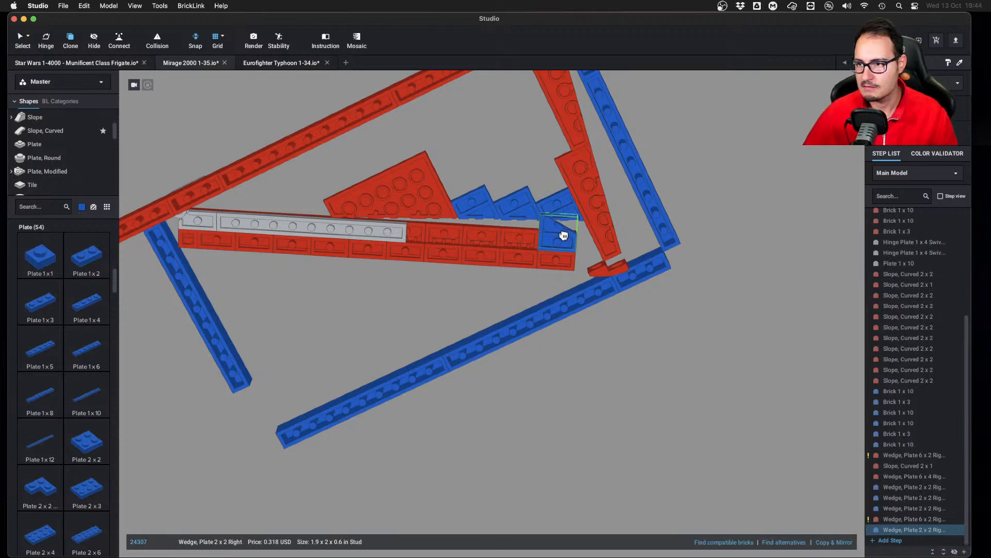
pyautogui.press('Escape')
pyautogui.moveTo(750, 199)
pyautogui.mouseDown(button='right')
pyautogui.moveTo(719, 269)
pyautogui.moveTo(721, 178)
pyautogui.moveTo(714, 246)
pyautogui.mouseUp(button='right')
pyautogui.press('super+v')
# Inspect the wingtip from above and compare its shape with the Mirage 2000 plan views in Photoshop
pyautogui.scroll(5, 537, 264)
pyautogui.scroll(-3, 538, 264)
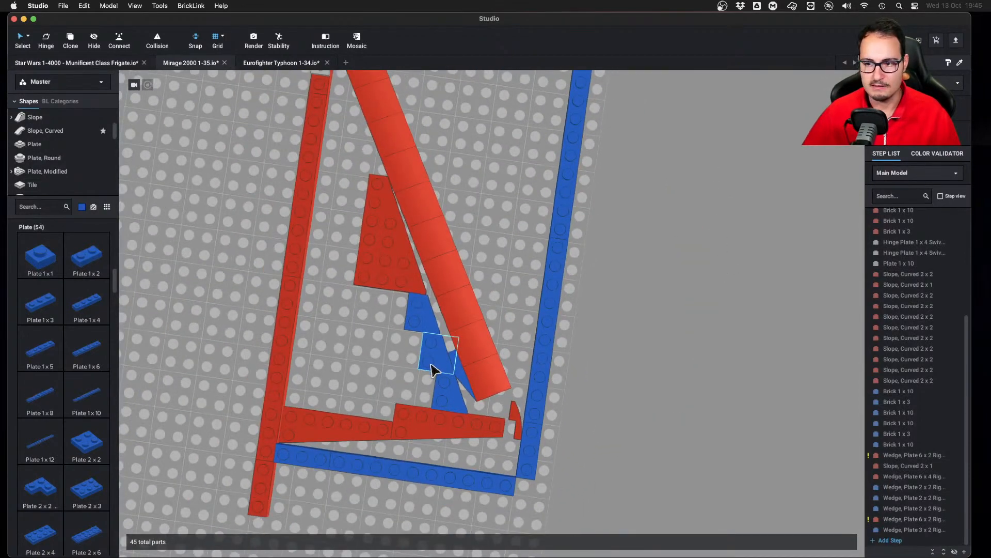
pyautogui.moveTo(615, 336); pyautogui.dragTo(692, 310, button='right')
pyautogui.scroll(3, 625, 320)
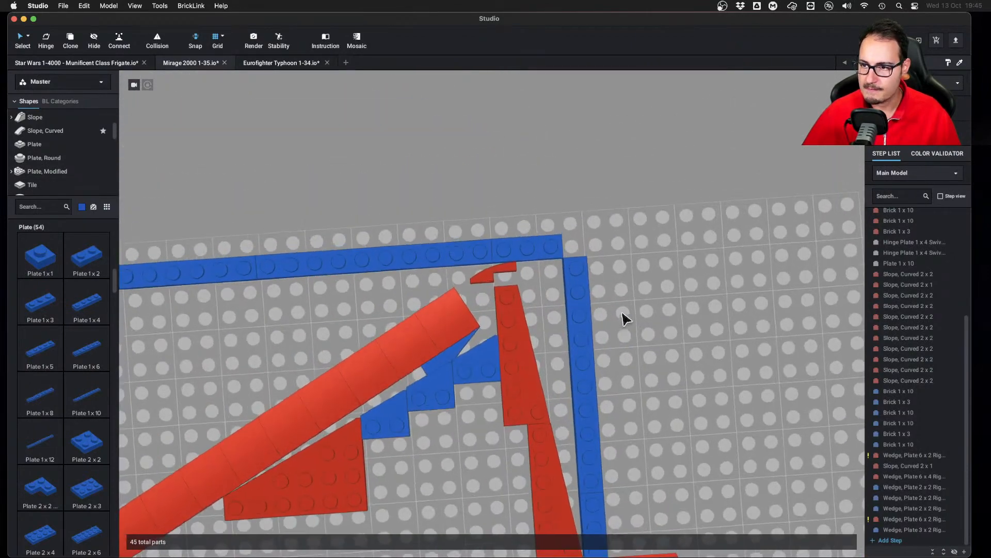
pyautogui.scroll(-3, 624, 312)
pyautogui.scroll(3, 622, 306)
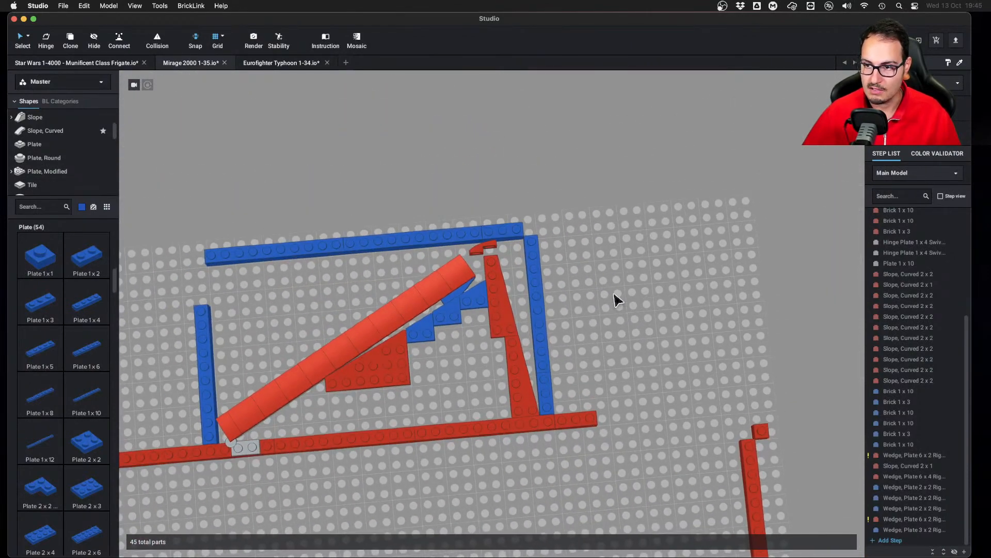
pyautogui.scroll(1, 616, 298)
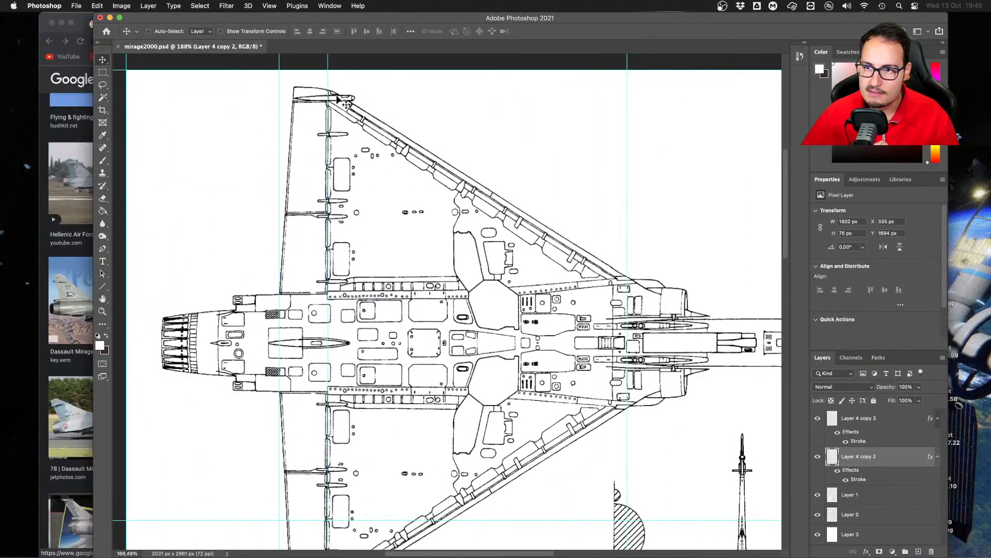
pyautogui.scroll(-3, 438, 216)
pyautogui.scroll(-10, 439, 217)
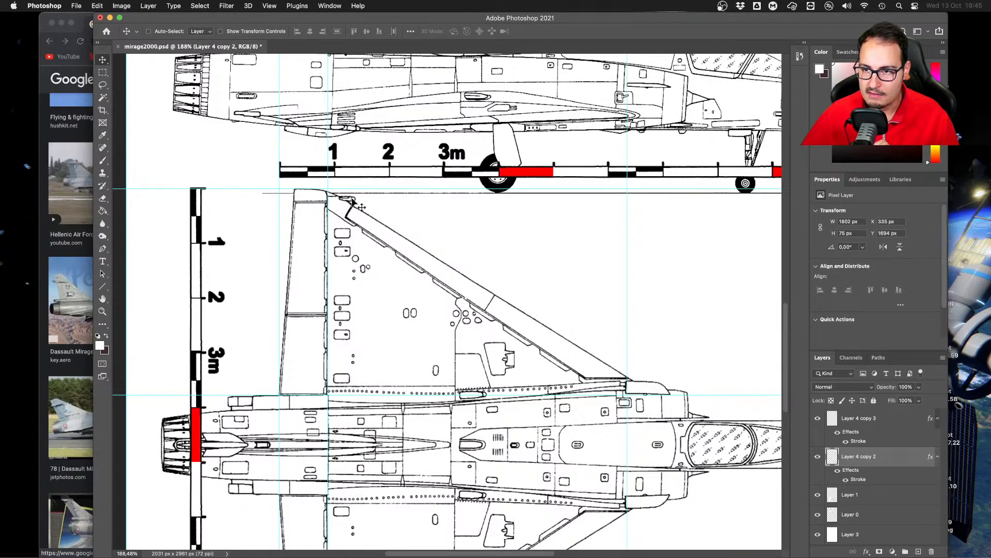
pyautogui.scroll(15, 361, 206)
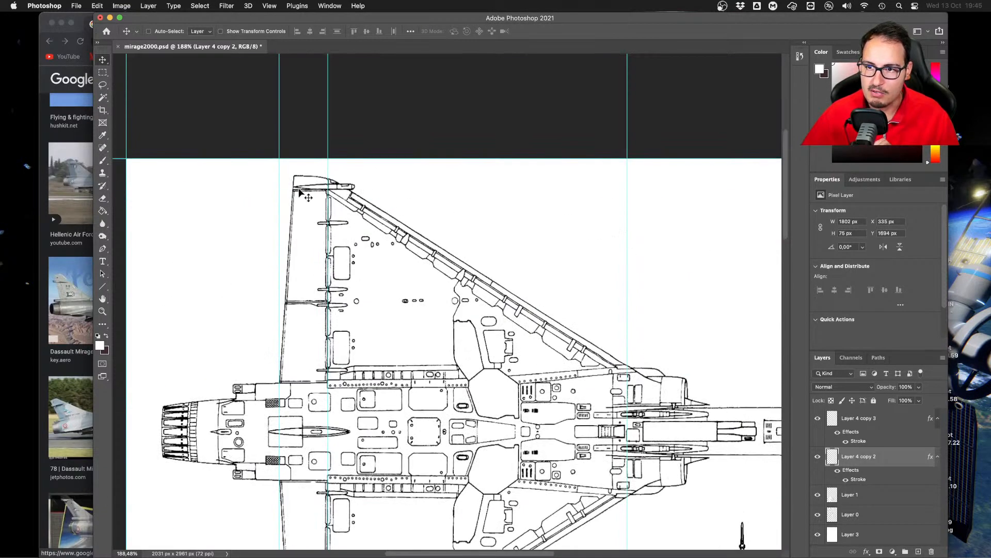
pyautogui.scroll(-10, 360, 192)
pyautogui.hotkey('ctrl', 'Right')
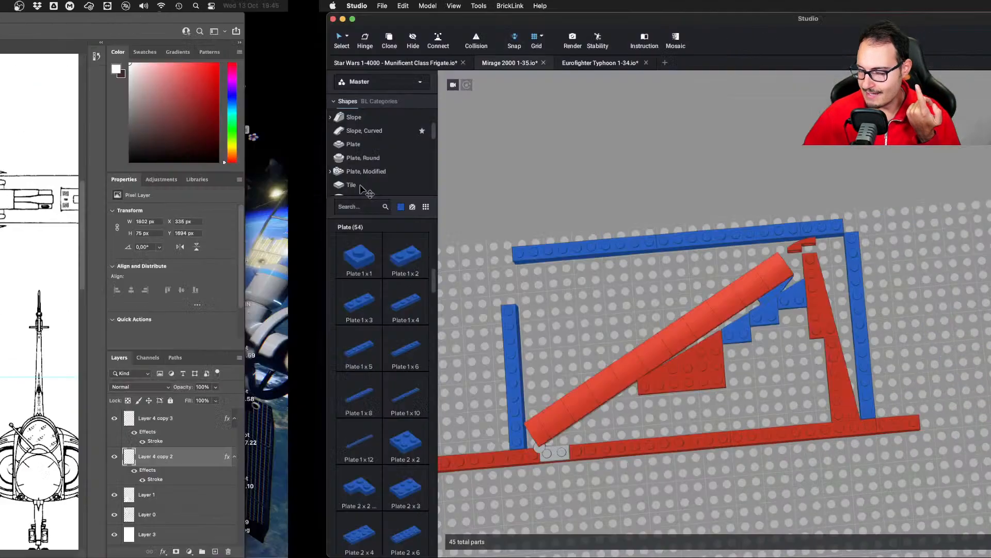
# Replace the remaining red 2 x 1 curved slope at the wingtip with a blue 3 x 1 curved slope
pyautogui.scroll(-2, 427, 215)
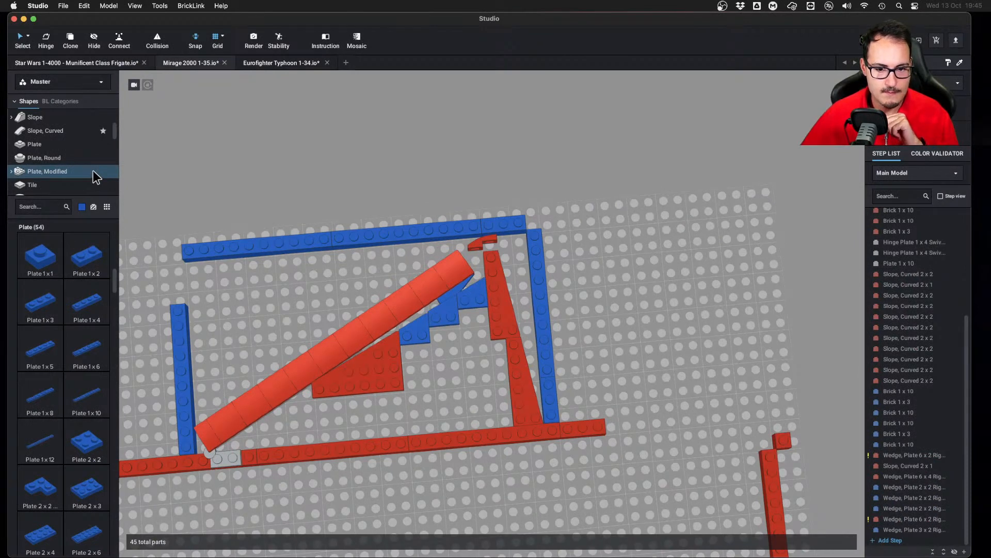
pyautogui.click(63, 129)
pyautogui.scroll(-10, 80, 381)
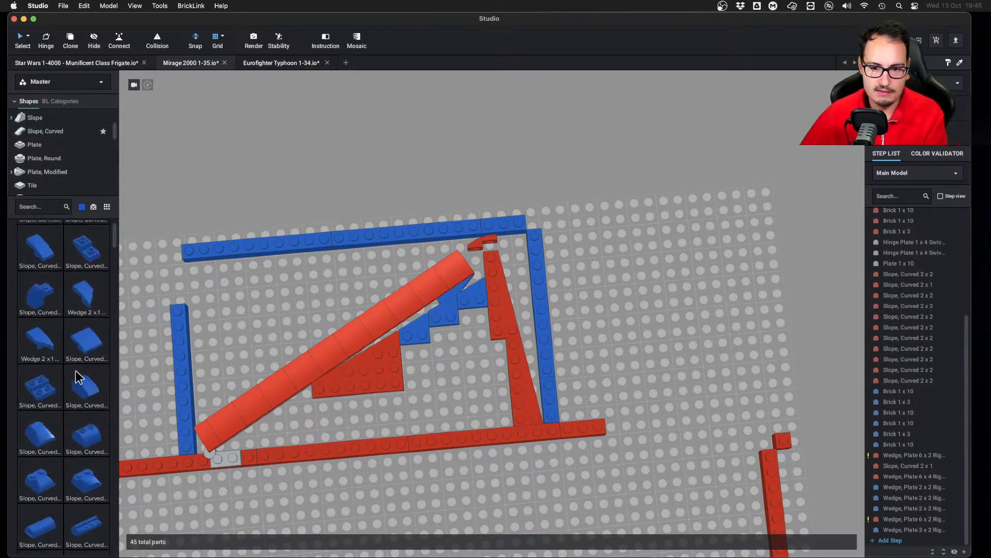
pyautogui.moveTo(41, 357); pyautogui.dragTo(488, 232)
pyautogui.click(484, 243)
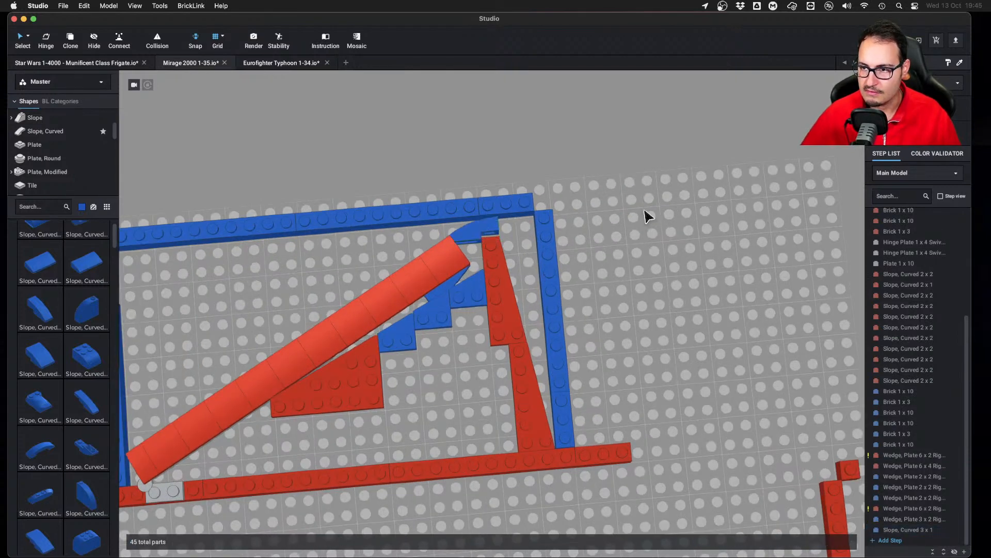
# Examine the overall outline of the right wing and check it against the reference drawing in Photoshop
pyautogui.scroll(-10, 660, 228)
pyautogui.scroll(-3, 673, 226)
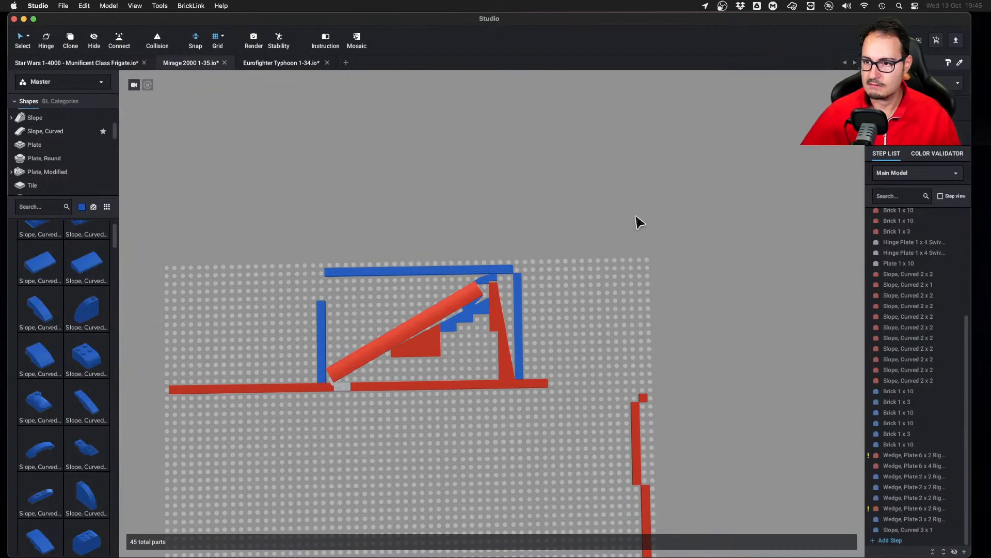
pyautogui.scroll(-5, 636, 217)
pyautogui.scroll(7, 636, 216)
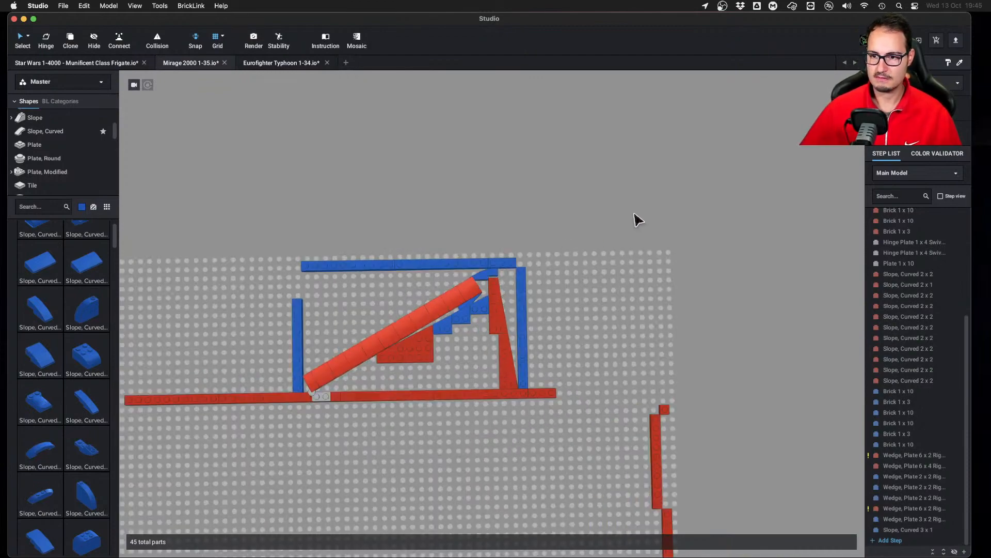
pyautogui.moveTo(635, 215); pyautogui.dragTo(644, 202, button='middle')
pyautogui.scroll(1, 645, 202)
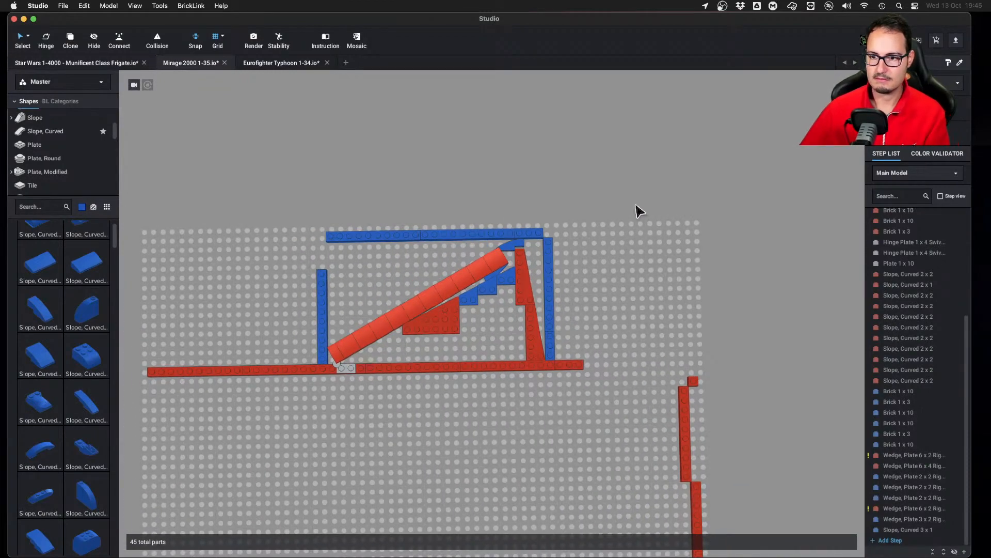
pyautogui.hotkey('ctrl', 'Left')
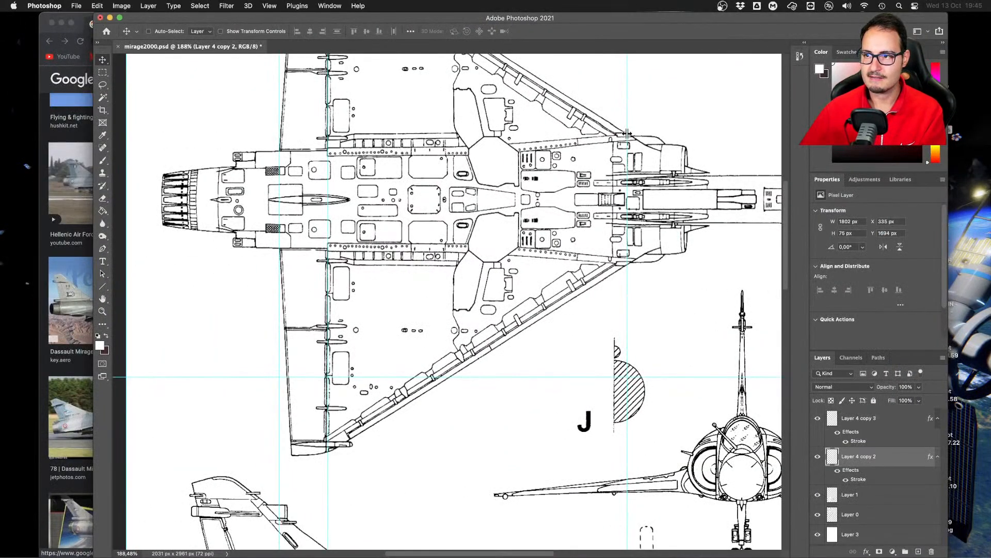
pyautogui.hotkey('ctrl', 'Right')
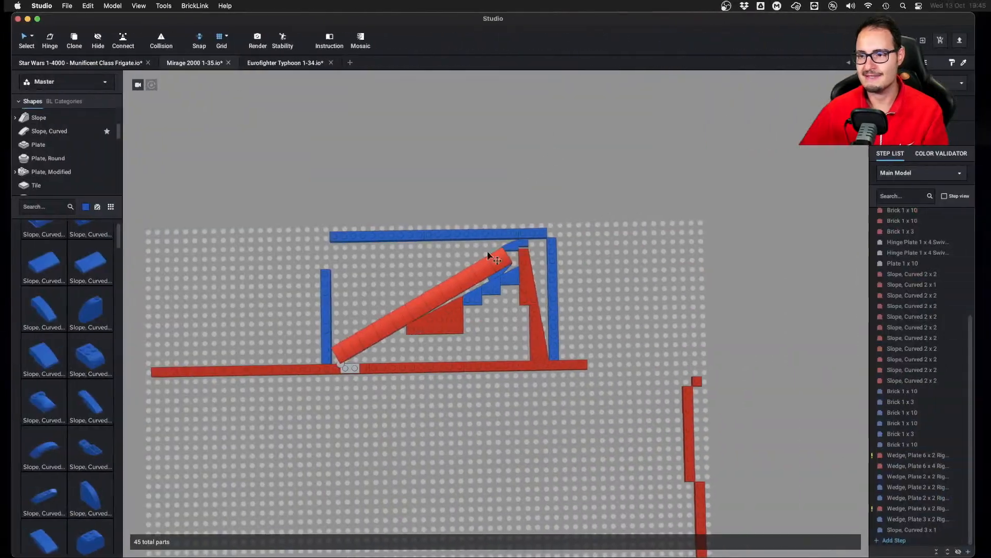
# Clone a red 1 x 10 brick and stack it on the centre line above the grey hinge plate
pyautogui.scroll(4, 488, 250)
pyautogui.moveTo(378, 288); pyautogui.dragTo(460, 303, button='middle')
pyautogui.click(244, 333)
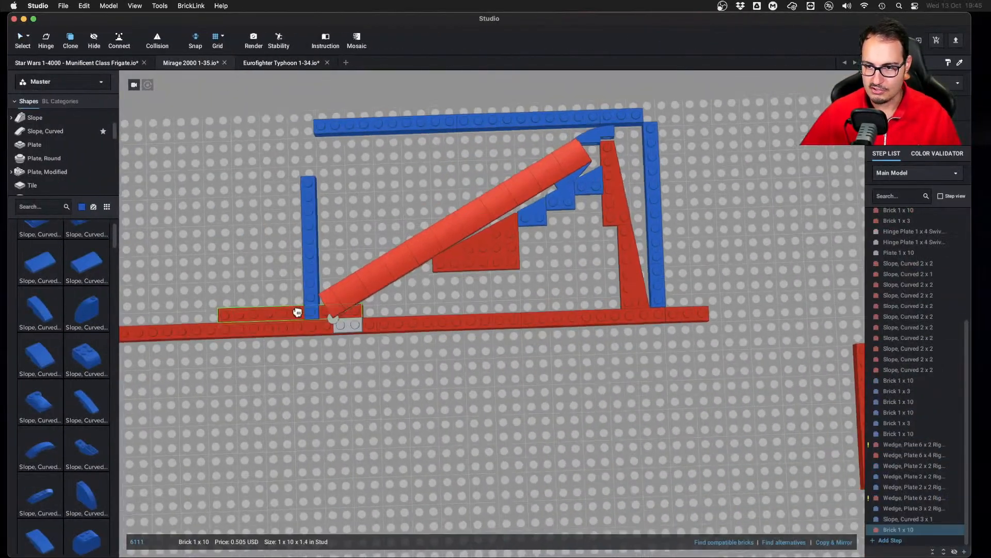
pyautogui.moveTo(299, 310); pyautogui.dragTo(377, 232, button='right')
pyautogui.click(401, 232)
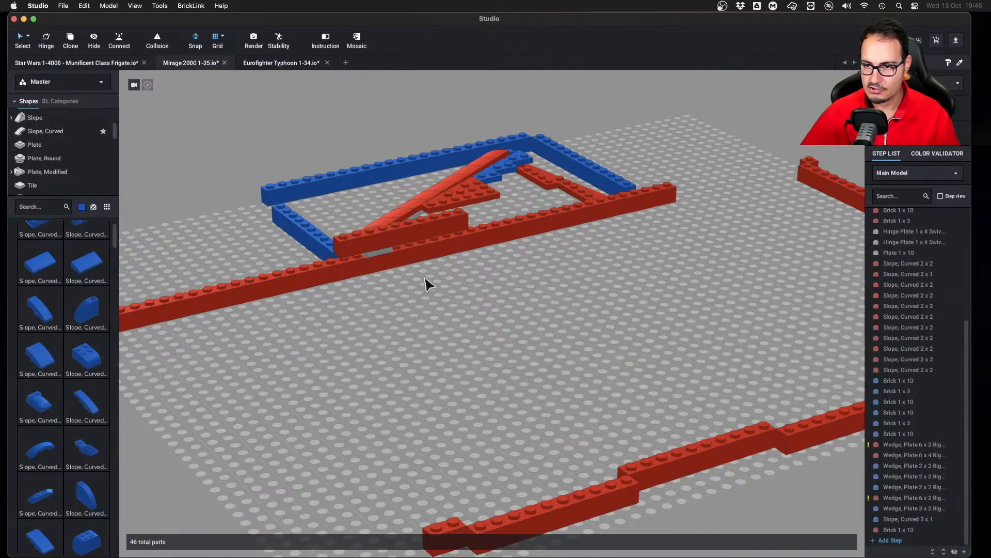
pyautogui.moveTo(426, 280); pyautogui.dragTo(418, 331, button='right')
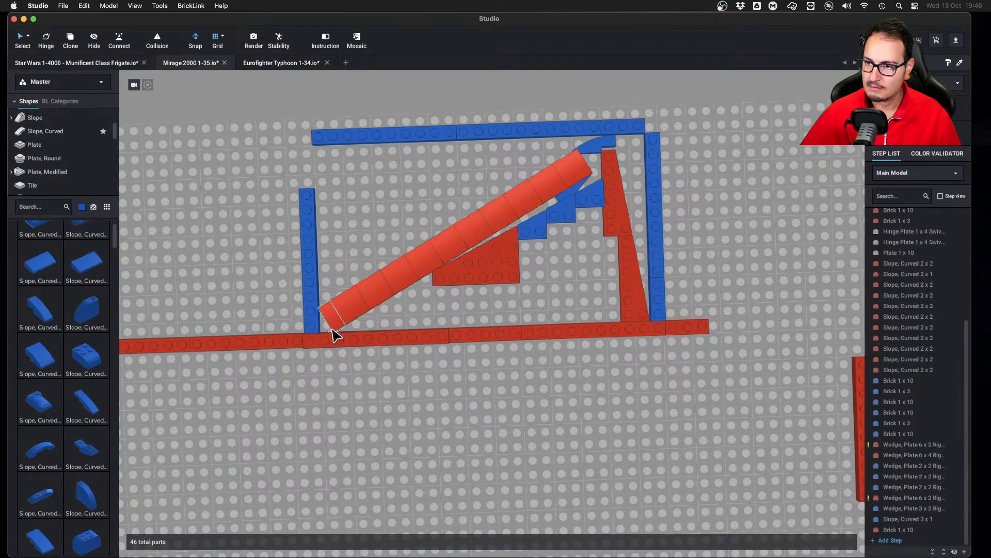
# Move the cloned red 1 x 10 brick one stud sideways from the centre line towards the wing
pyautogui.moveTo(334, 336); pyautogui.dragTo(552, 330, button='right')
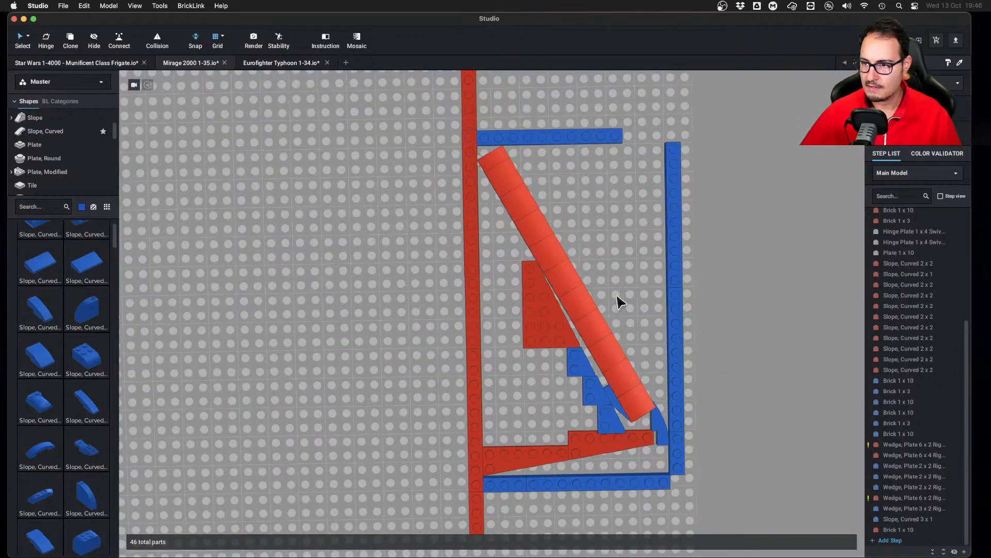
pyautogui.moveTo(620, 302); pyautogui.dragTo(596, 290, button='right')
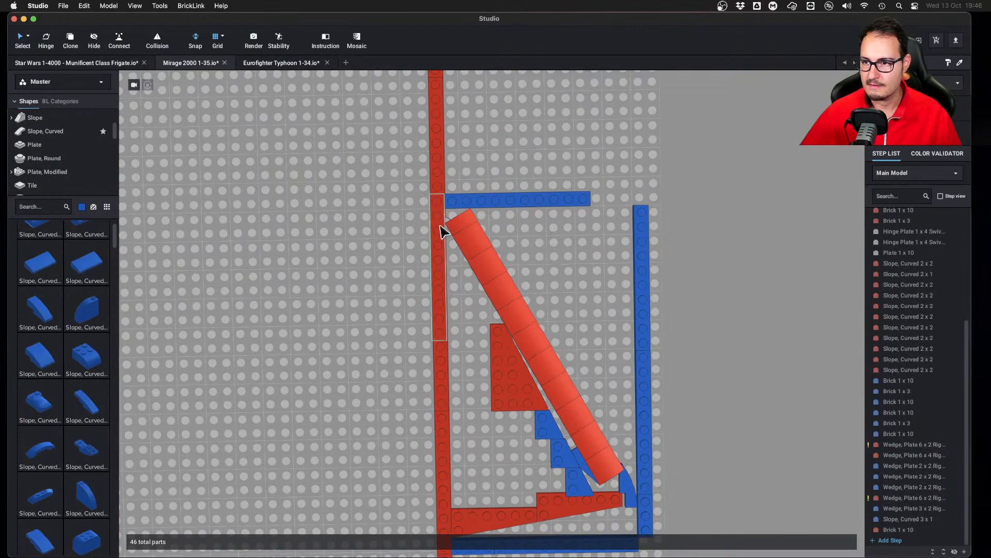
pyautogui.moveTo(443, 231); pyautogui.dragTo(457, 233)
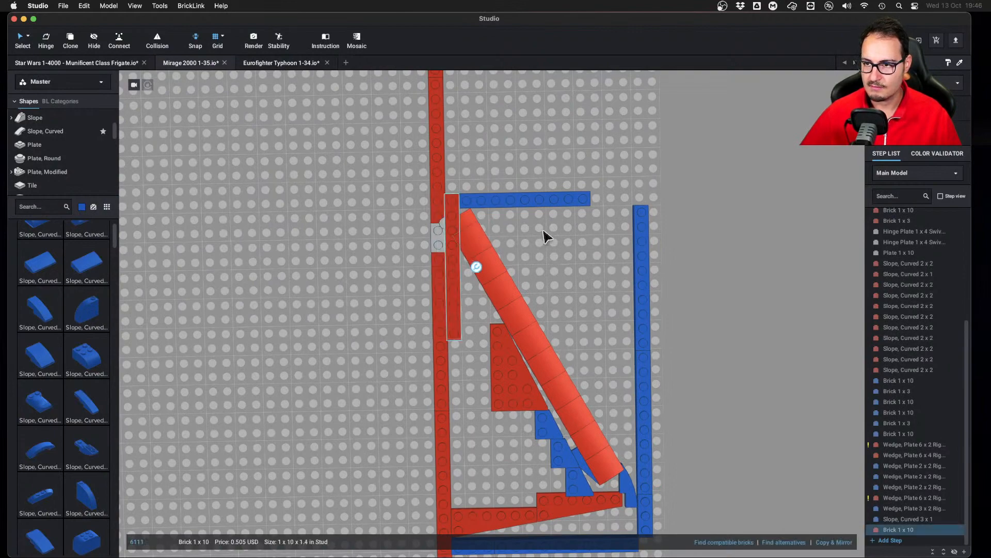
# Hide the red 1 x 3 brick beside the grey hinge and move the hinge with its connected leading-edge slopes one stud inward
pyautogui.hotkey('ctrl', 'Left')
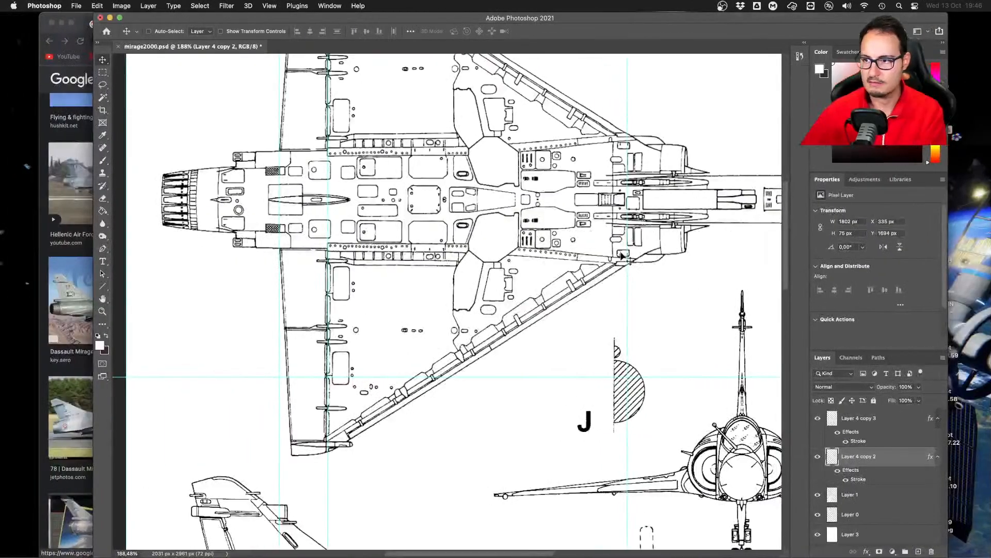
pyautogui.hotkey('ctrl', 'Right')
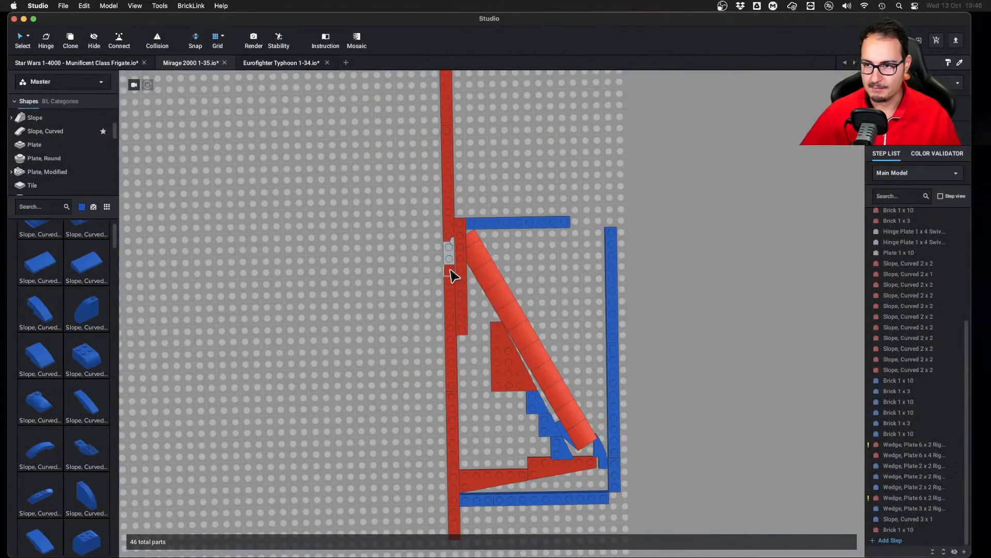
pyautogui.click(450, 269)
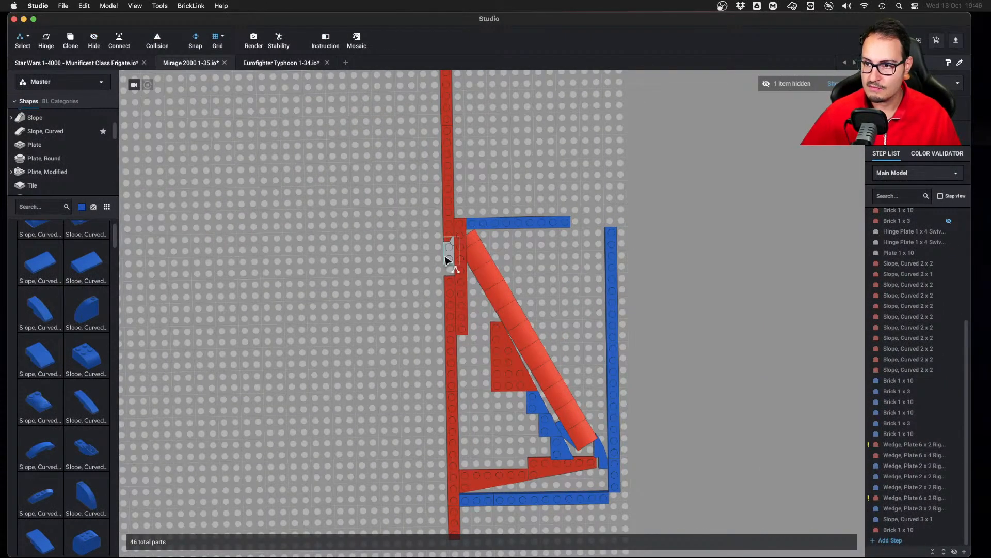
pyautogui.click(447, 261)
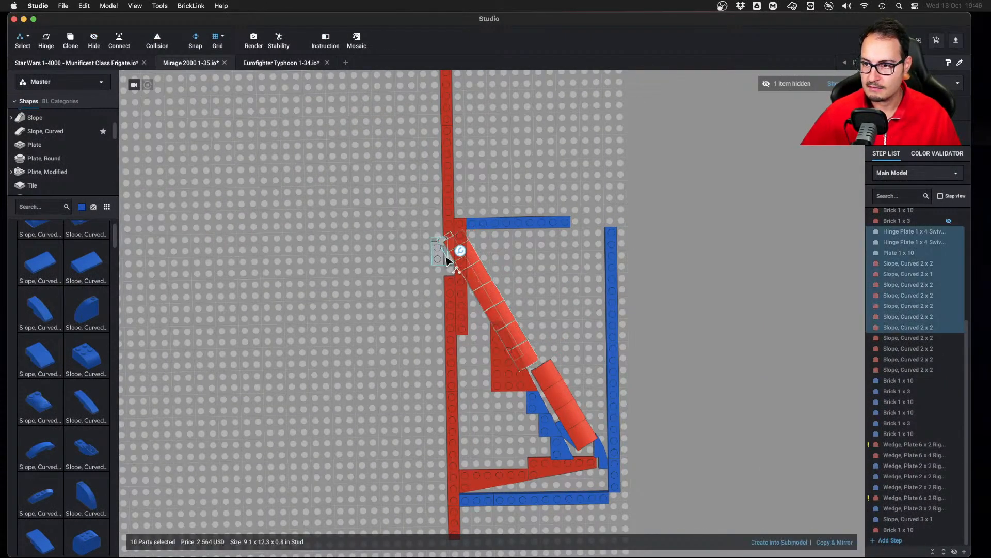
pyautogui.press('Escape')
# Delete the cloned red 1 x 10 brick beside the centre line and compare the wing root with the Photoshop reference drawing
pyautogui.moveTo(580, 272)
pyautogui.mouseDown(button='right')
pyautogui.moveTo(558, 268)
pyautogui.moveTo(622, 234)
pyautogui.moveTo(622, 258)
pyautogui.moveTo(604, 267)
pyautogui.moveTo(564, 261)
pyautogui.mouseUp(button='right')
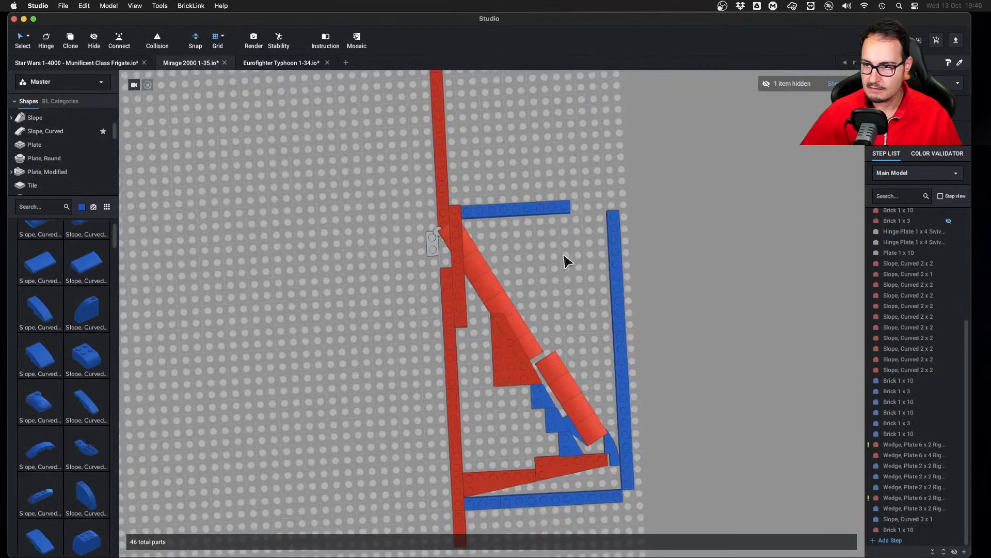
pyautogui.click(457, 228)
pyautogui.press('Delete')
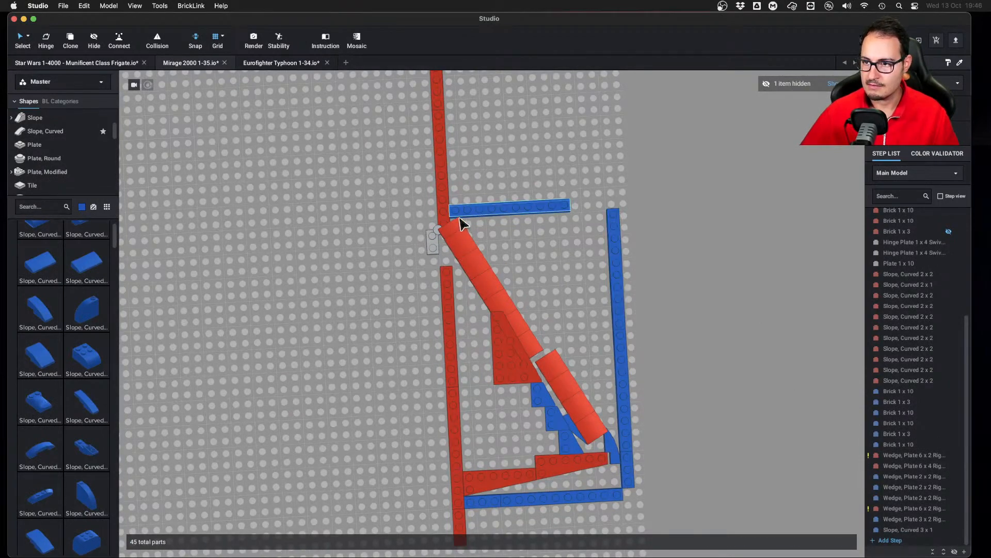
pyautogui.hotkey('ctrl', 'Left')
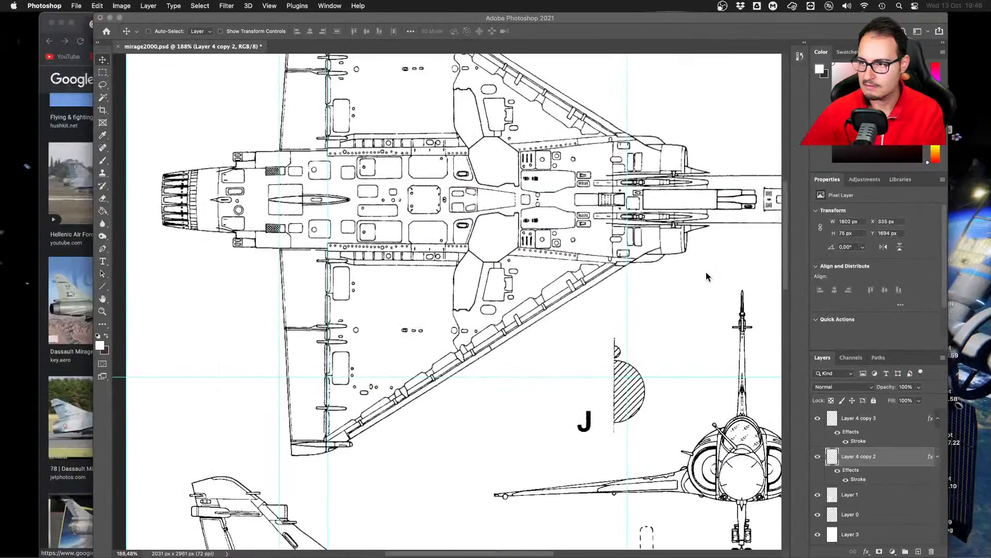
pyautogui.hotkey('ctrl', 'Right')
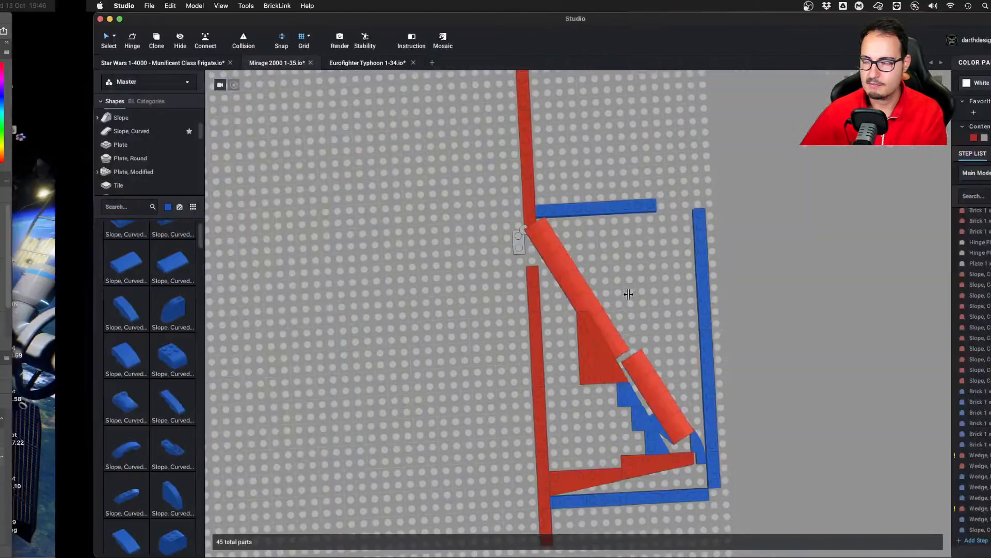
# Unhide the red 1 x 3 brick on the centre line
pyautogui.scroll(5, 627, 295)
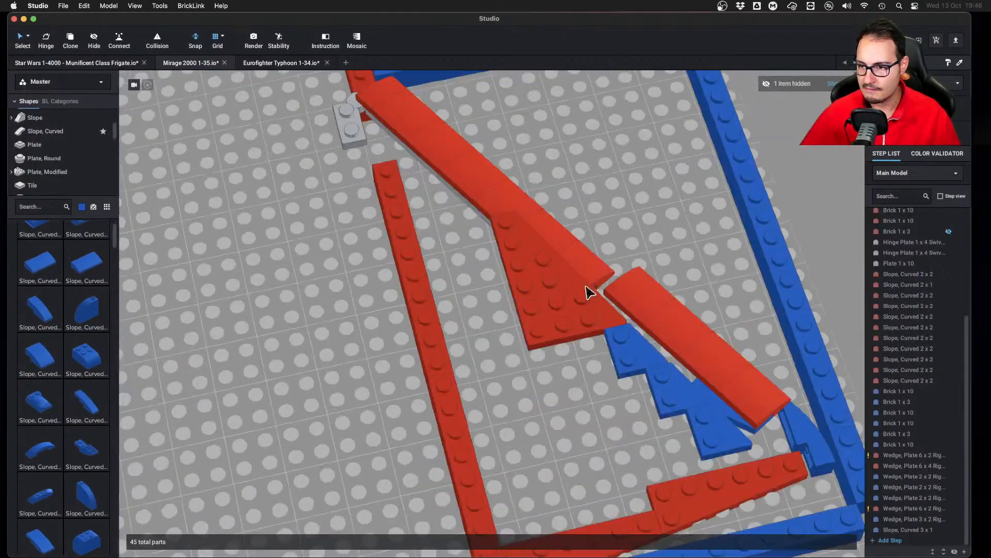
pyautogui.moveTo(586, 286); pyautogui.dragTo(594, 218, button='right')
pyautogui.moveTo(593, 218); pyautogui.dragTo(531, 276, button='middle')
pyautogui.moveTo(535, 353)
pyautogui.mouseDown(button='right')
pyautogui.moveTo(537, 365)
pyautogui.moveTo(540, 356)
pyautogui.mouseUp(button='right')
pyautogui.click(832, 83)
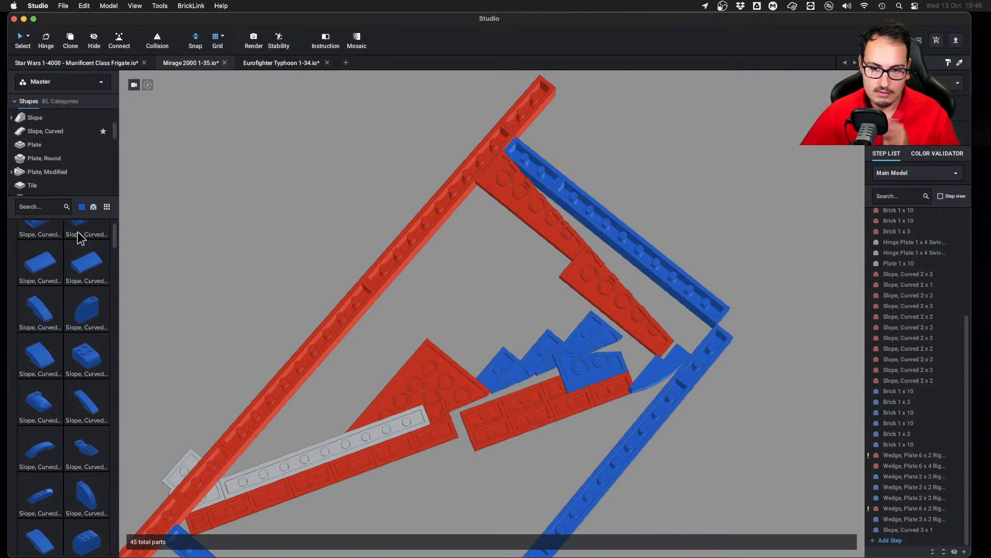
# Attach a blue 1 x 6 plate beneath the outer leading-edge slopes and join that outer section to the inner slopes without a gap
pyautogui.click(69, 147)
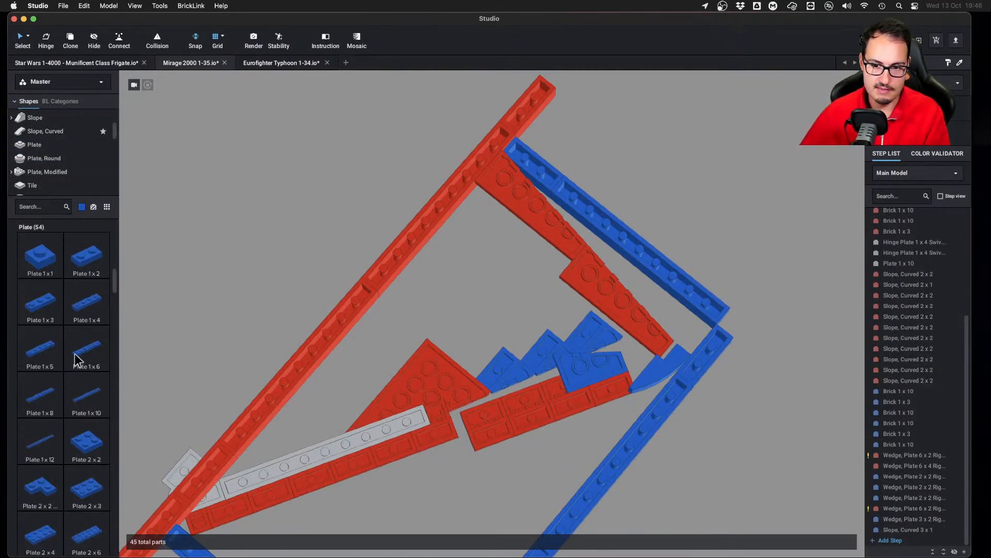
pyautogui.moveTo(76, 352); pyautogui.dragTo(509, 407)
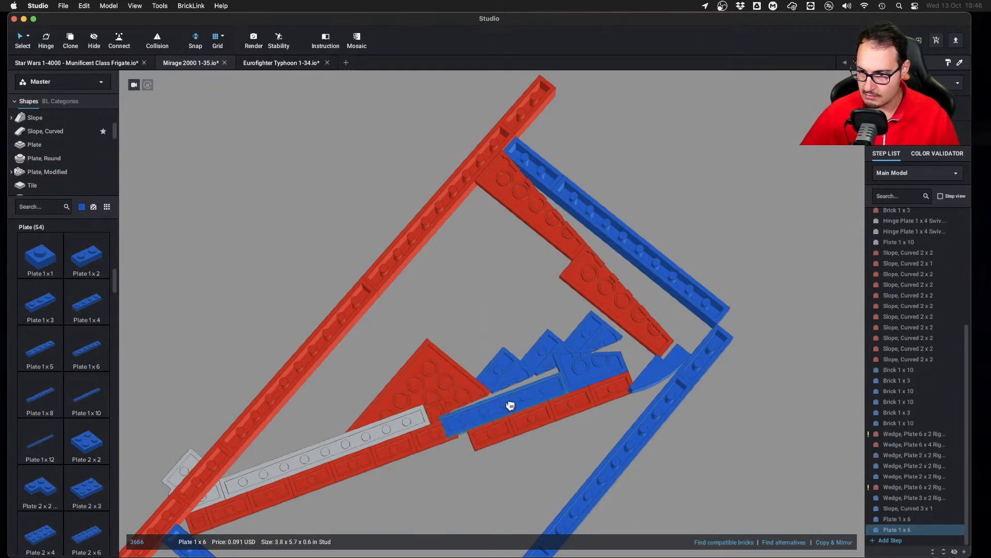
pyautogui.doubleClick(509, 409)
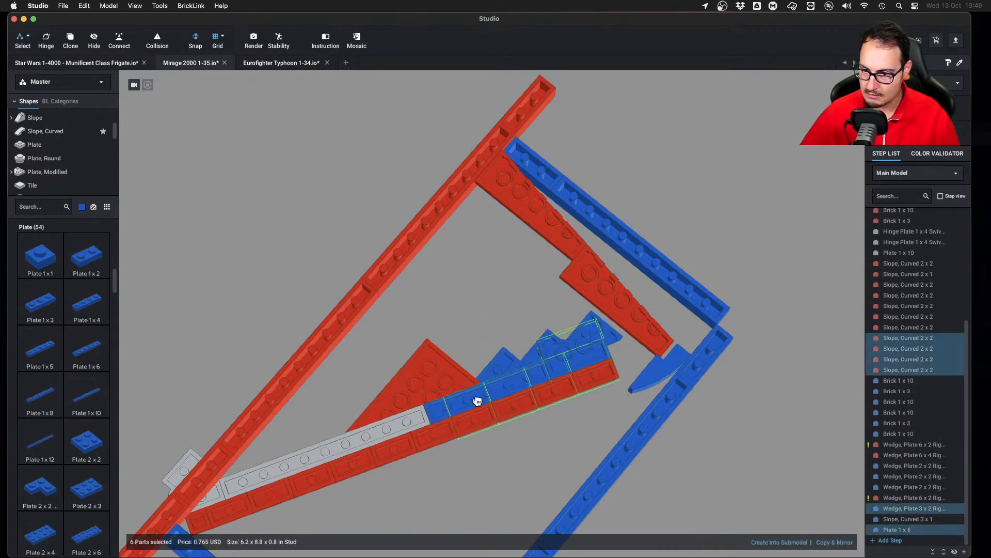
pyautogui.click(467, 325)
pyautogui.moveTo(466, 325); pyautogui.dragTo(453, 409, button='right')
pyautogui.scroll(-10, 465, 259)
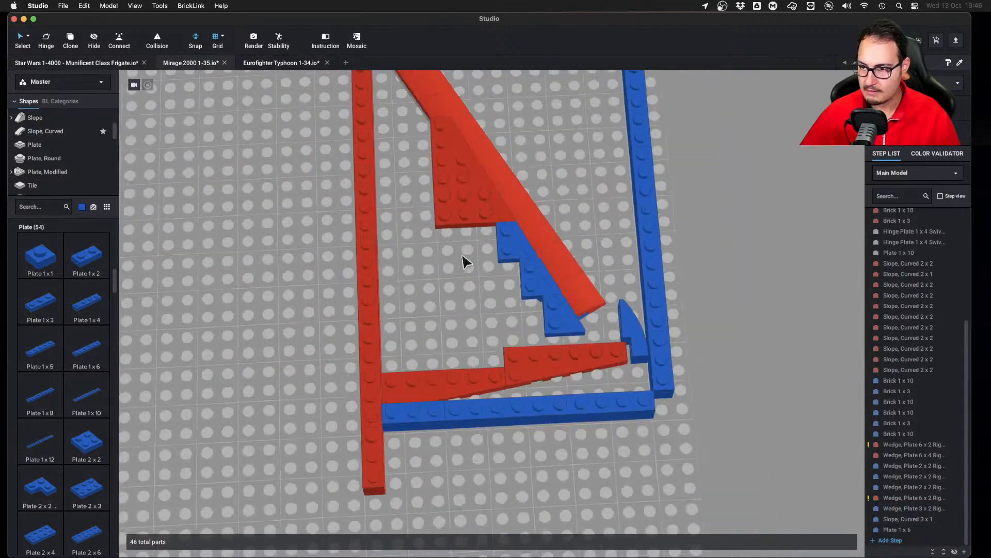
pyautogui.moveTo(381, 206); pyautogui.dragTo(393, 243, button='right')
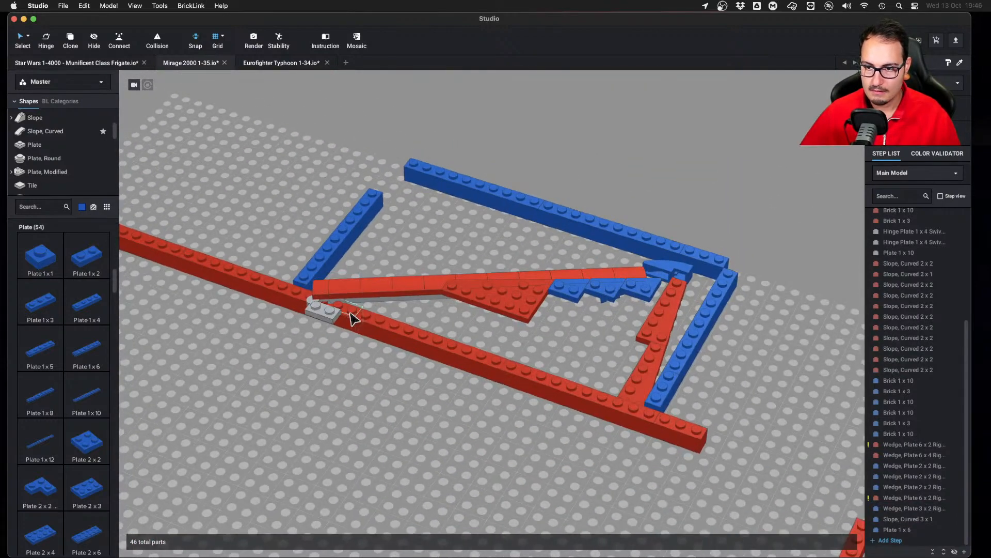
pyautogui.click(341, 306)
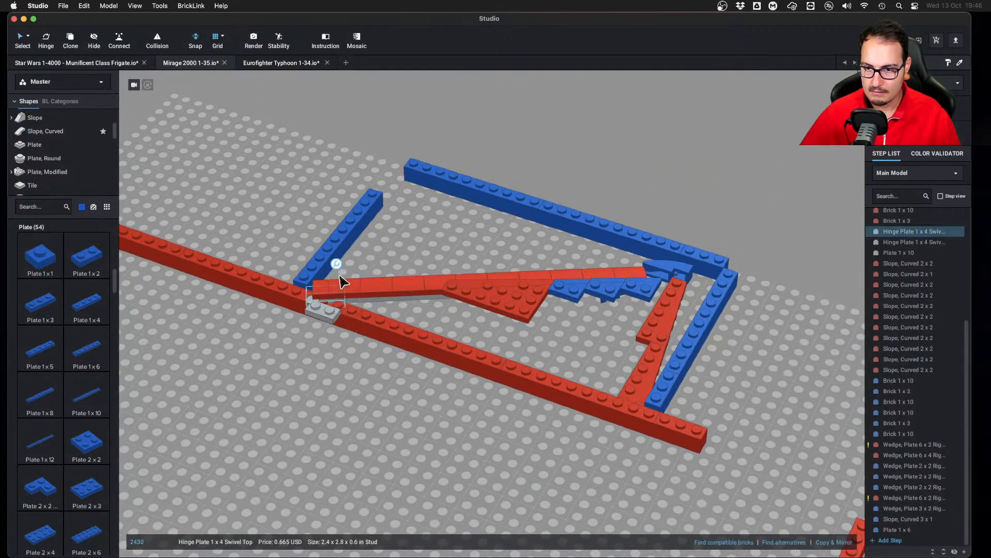
pyautogui.keyDown('shift'); pyautogui.click(336, 294); pyautogui.keyUp('shift')
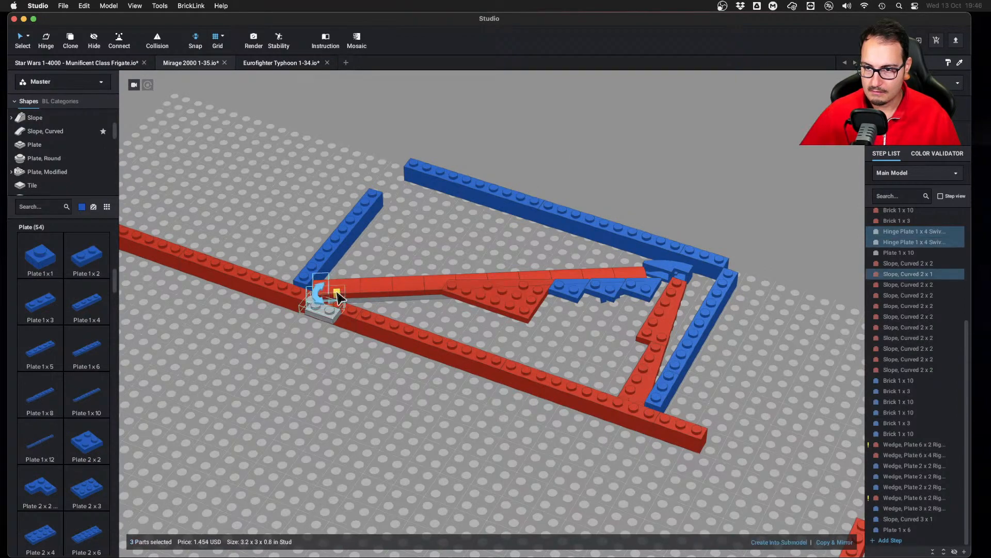
pyautogui.scroll(-2, 534, 316)
pyautogui.moveTo(535, 316); pyautogui.dragTo(413, 208, button='right')
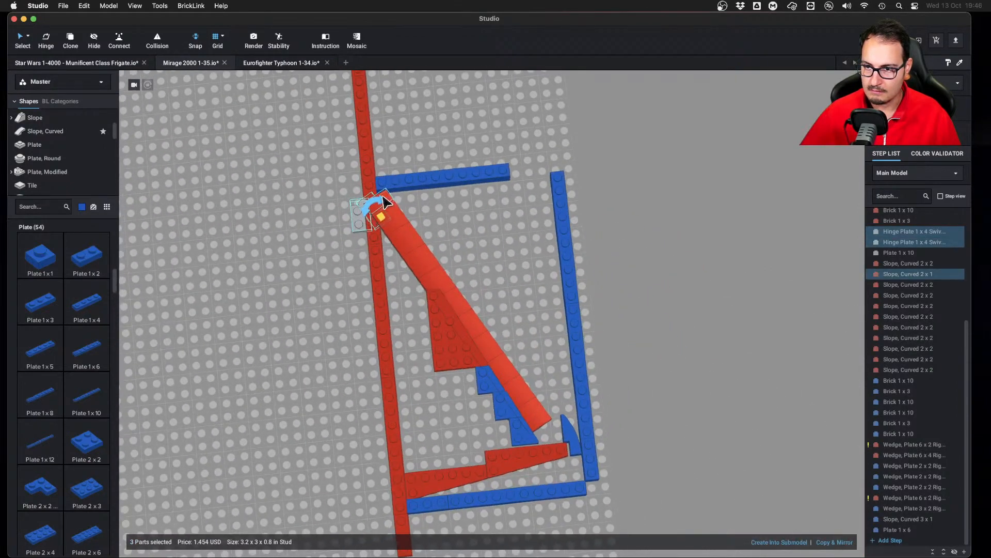
pyautogui.moveTo(384, 202); pyautogui.dragTo(294, 206)
pyautogui.moveTo(308, 259); pyautogui.dragTo(264, 201, button='right')
pyautogui.click(203, 255)
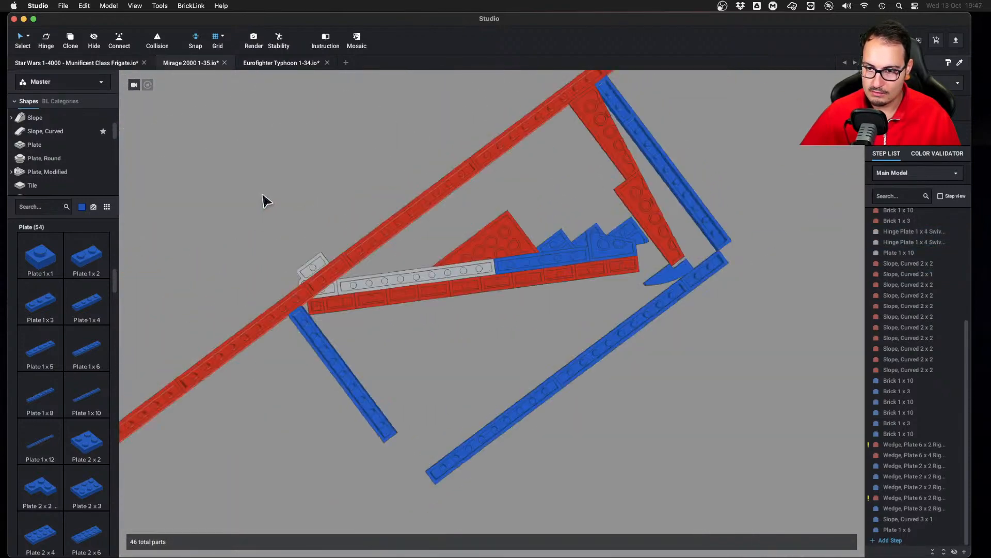
pyautogui.click(335, 296)
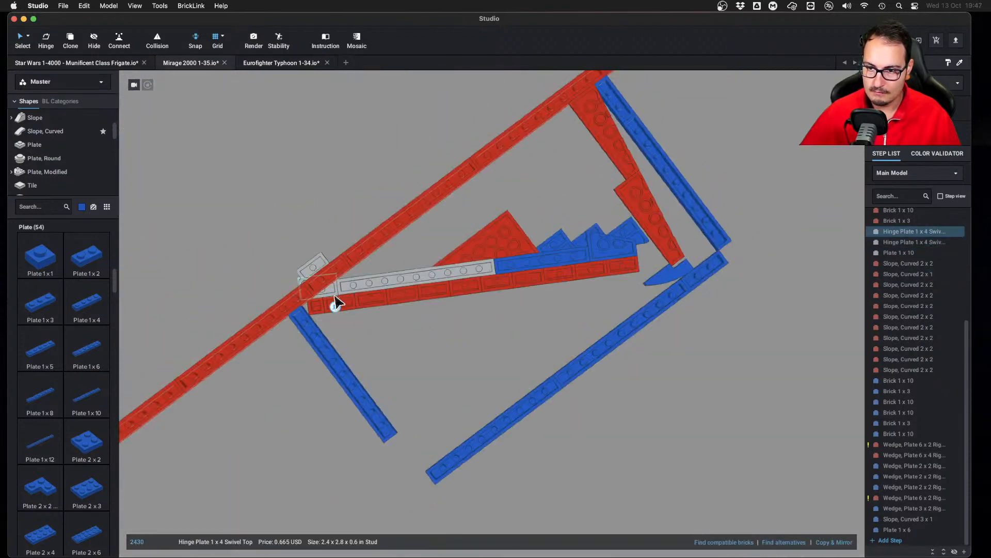
pyautogui.click(330, 287)
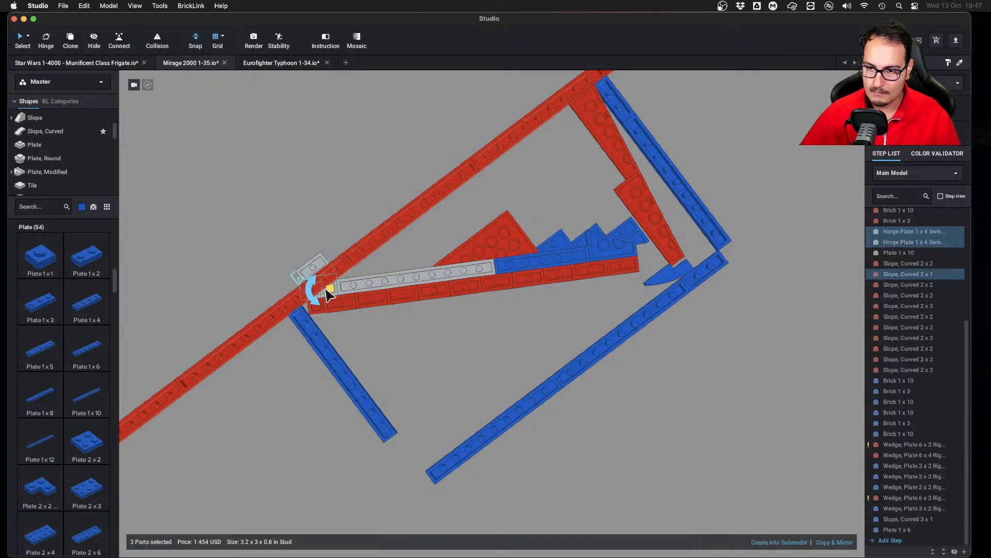
pyautogui.press('Escape')
# Rotate the grey swivel hinge top together with the whole connected leading edge outward to about 303 degrees
pyautogui.click(331, 295)
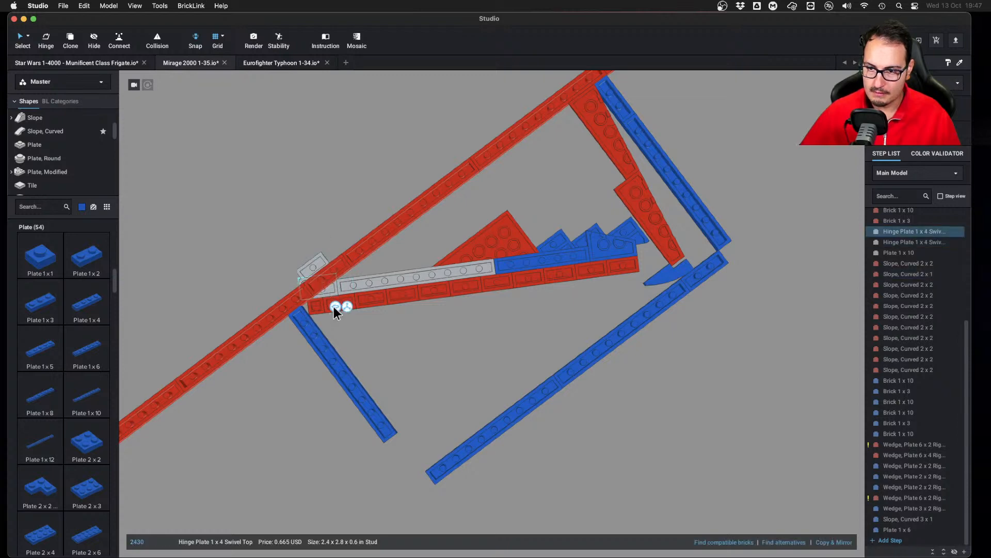
pyautogui.click(306, 282)
pyautogui.moveTo(299, 281); pyautogui.dragTo(449, 237, button='right')
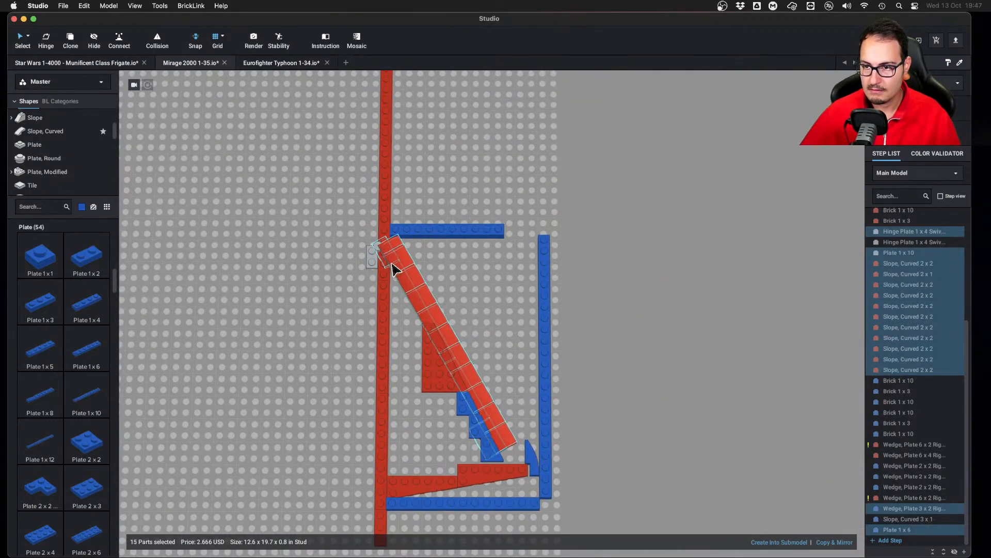
pyautogui.moveTo(393, 268)
pyautogui.mouseDown(button='right')
pyautogui.moveTo(365, 262)
pyautogui.moveTo(380, 277)
pyautogui.mouseUp(button='right')
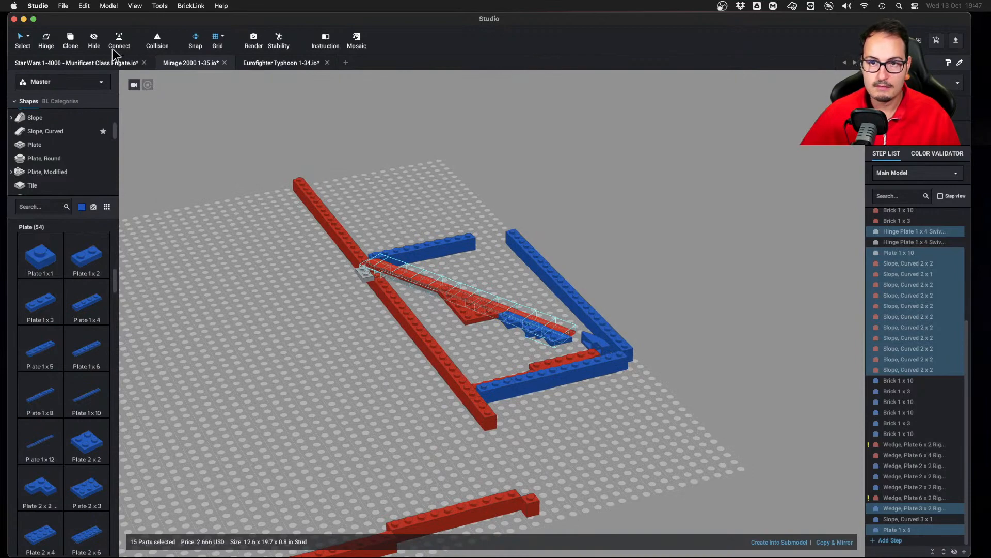
pyautogui.moveTo(665, 194); pyautogui.dragTo(678, 220, button='right')
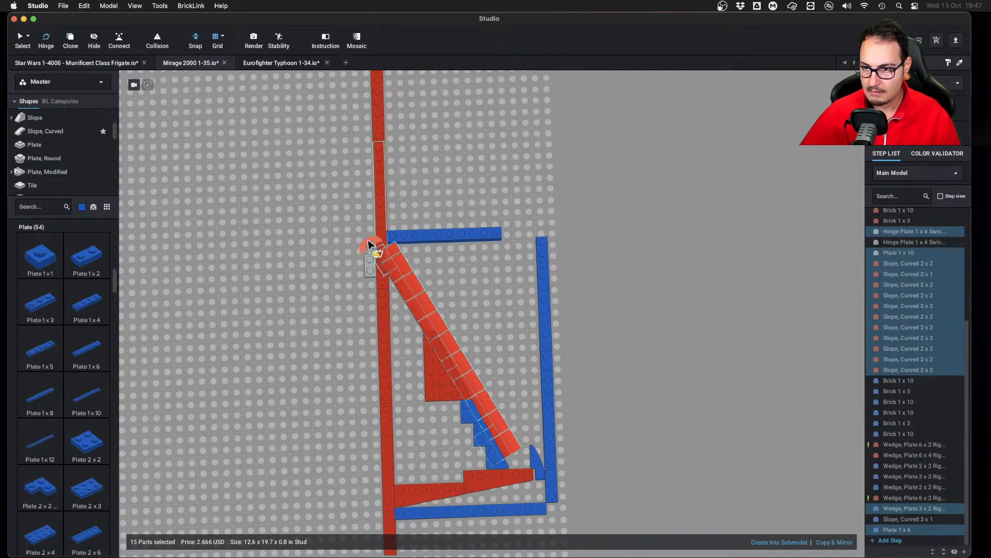
pyautogui.moveTo(369, 244); pyautogui.dragTo(331, 191)
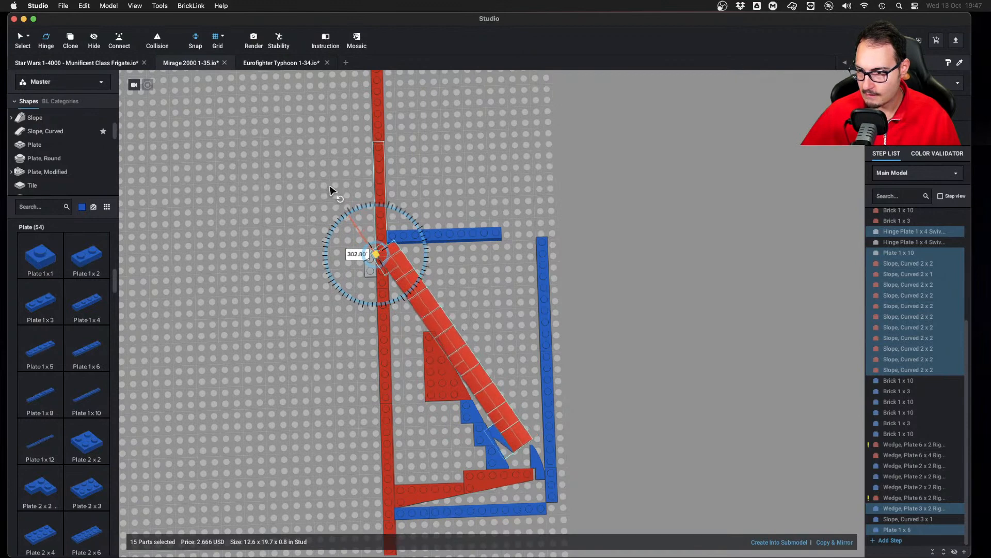
pyautogui.moveTo(330, 189); pyautogui.dragTo(332, 190)
pyautogui.click(648, 255)
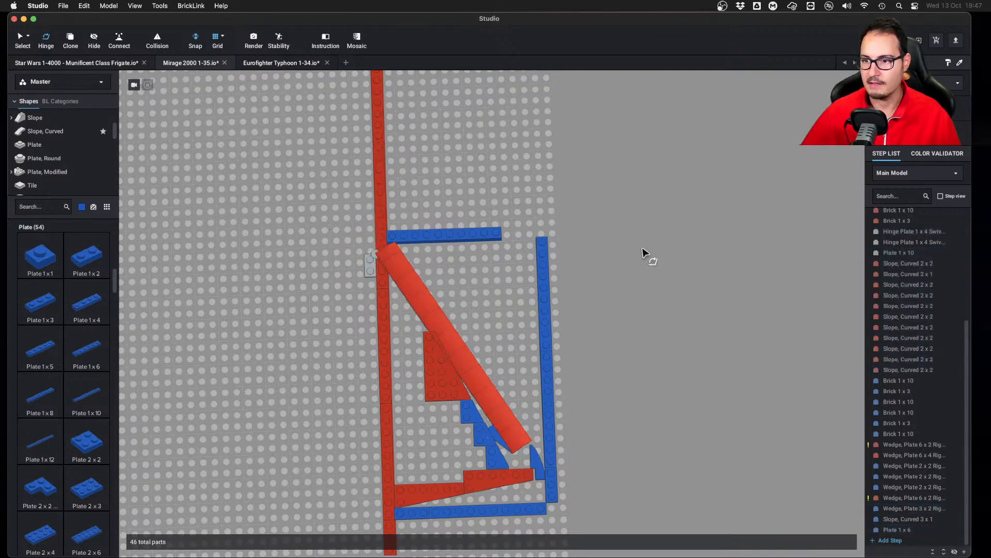
# Try shifting the red 6 x 4 wedge plate forward and inward, between the centre line and the angled leading edge
pyautogui.scroll(5, 649, 255)
pyautogui.scroll(-5, 675, 203)
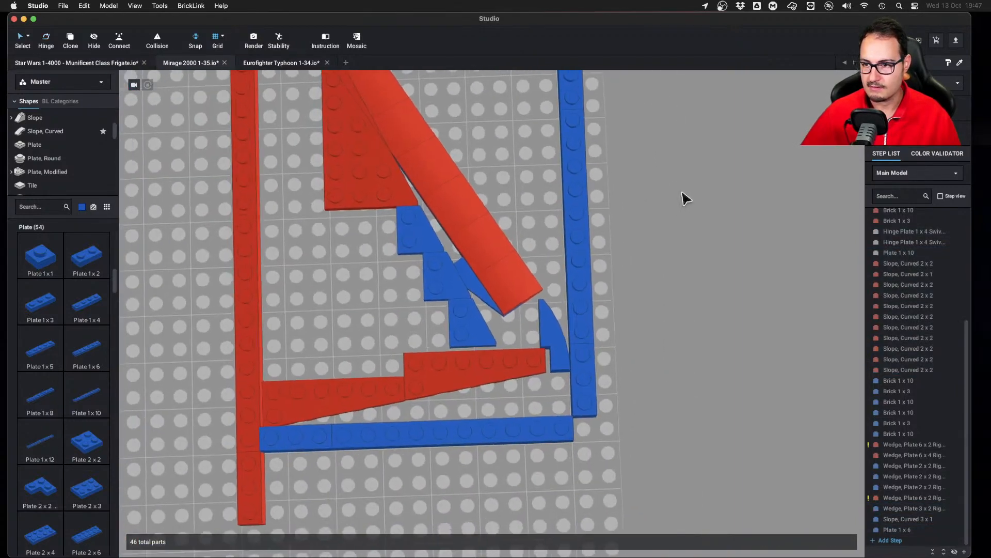
pyautogui.click(479, 319)
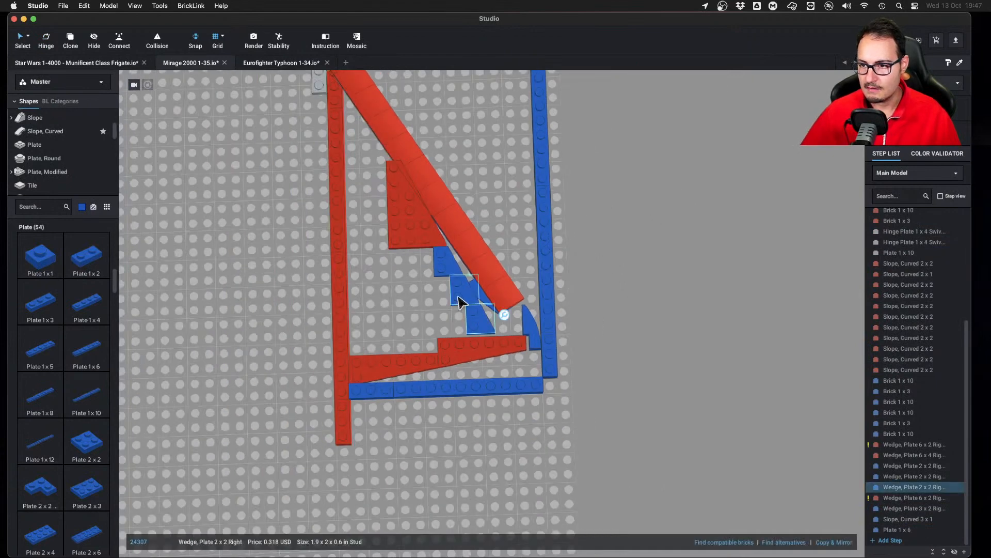
pyautogui.click(402, 239)
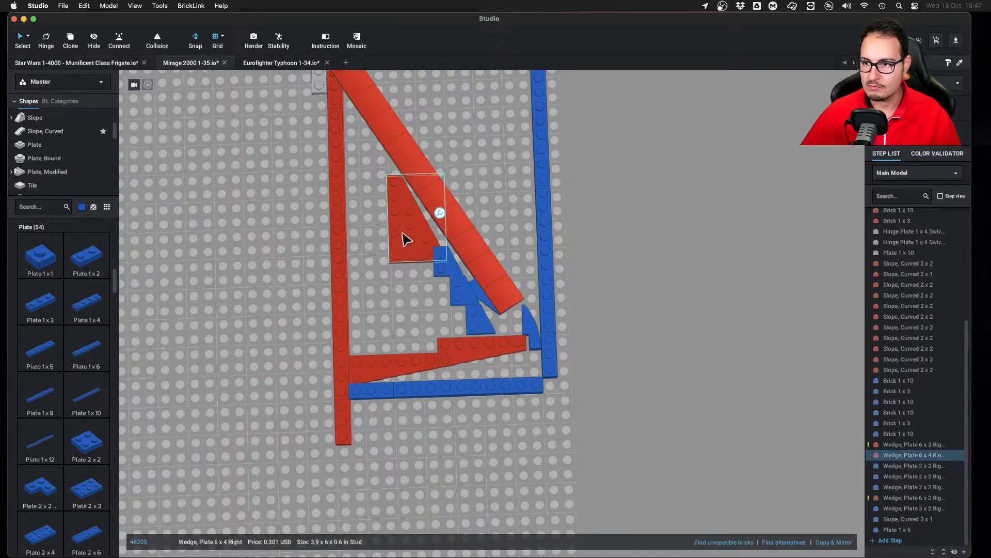
pyautogui.press('Right')
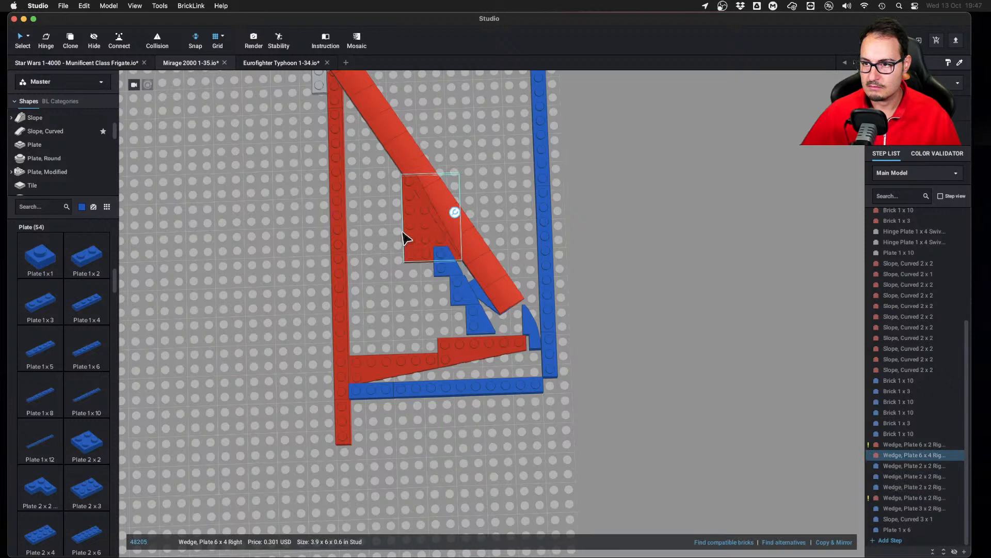
pyautogui.press('Left')
pyautogui.press('Up')
pyautogui.press('Up')
pyautogui.press('Left')
pyautogui.press('Left')
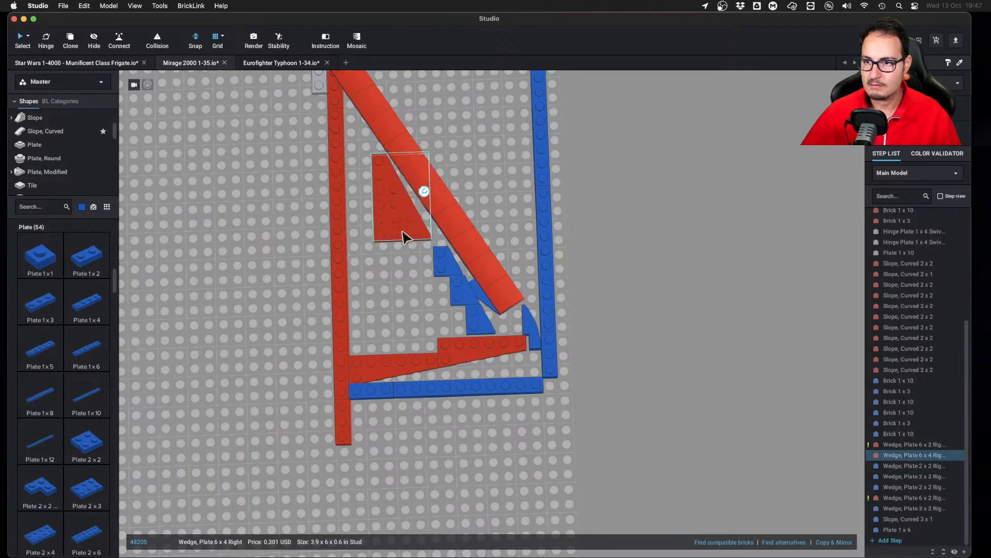
pyautogui.press('Up')
pyautogui.press('Left')
pyautogui.press('Up')
pyautogui.press('Up')
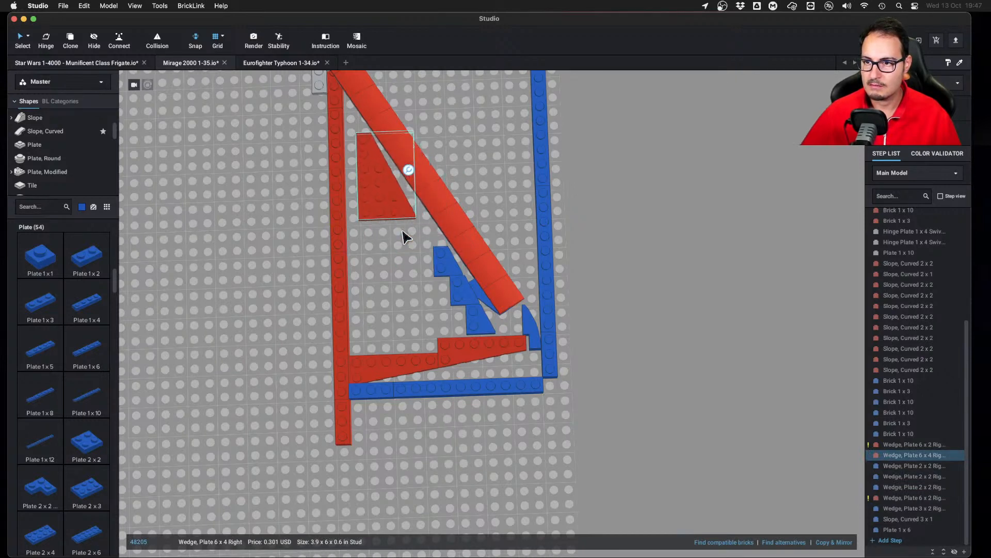
pyautogui.press('Up')
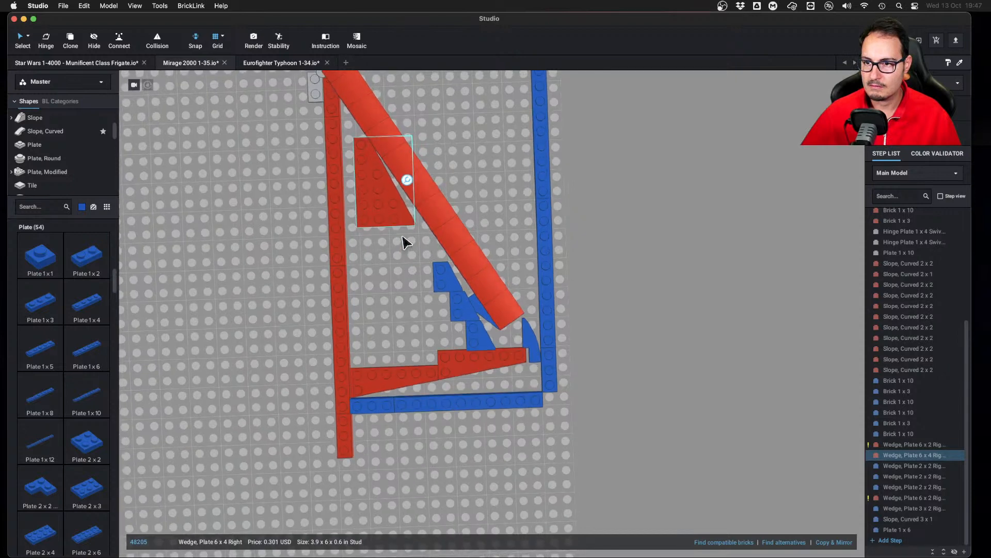
# Try the red 6 x 4 wedge plate against the centre line, then back outward beside the blue 2 x 2 wedge plates
pyautogui.press('Left')
pyautogui.press('Left')
pyautogui.press('Left')
pyautogui.press('Right')
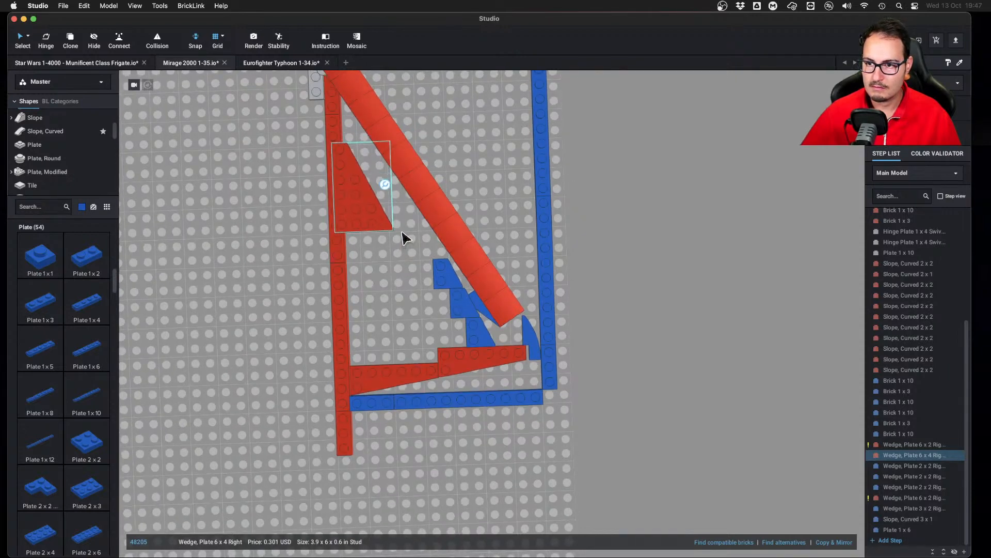
pyautogui.press('Right')
pyautogui.press('Down')
pyautogui.press('Down')
pyautogui.press('Down')
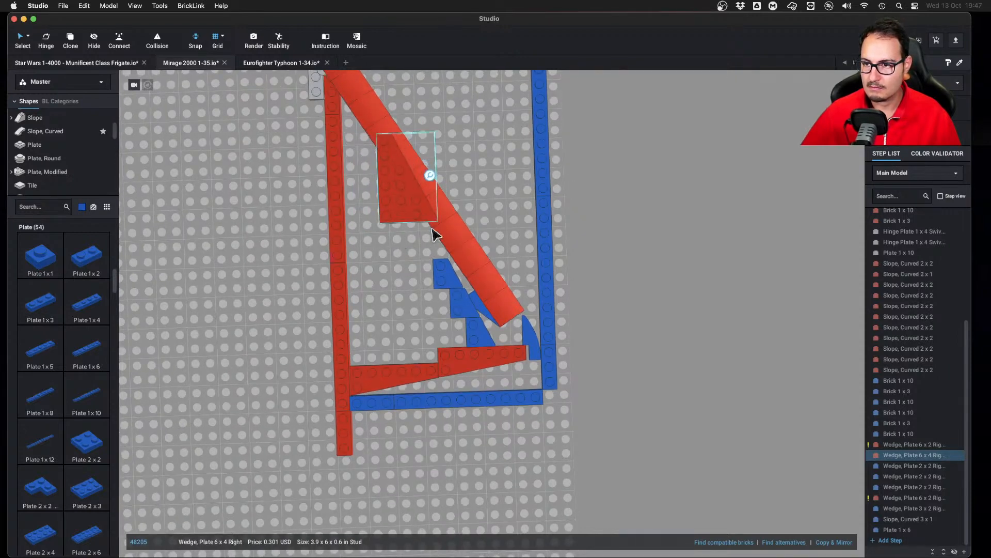
pyautogui.moveTo(491, 226)
pyautogui.mouseDown(button='right')
pyautogui.moveTo(490, 202)
pyautogui.moveTo(488, 227)
pyautogui.mouseUp(button='right')
pyautogui.press('Down')
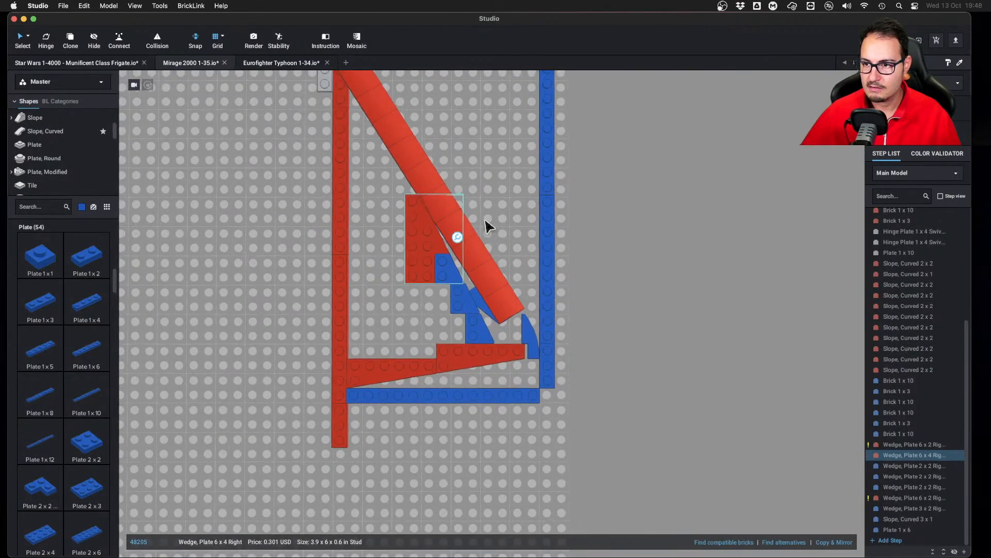
pyautogui.press('Left')
pyautogui.press('Left')
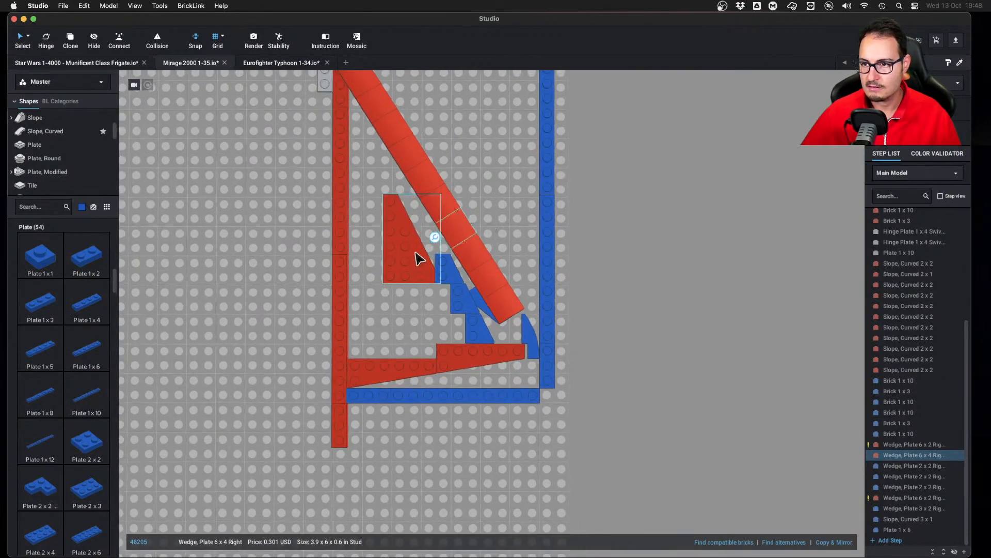
# Delete the red 6 x 4 wedge plate from behind the leading edge
pyautogui.click(493, 180)
pyautogui.press('Delete')
pyautogui.moveTo(498, 261); pyautogui.dragTo(534, 310, button='right')
pyautogui.moveTo(436, 335); pyautogui.dragTo(568, 302, button='middle')
pyautogui.scroll(3, 522, 304)
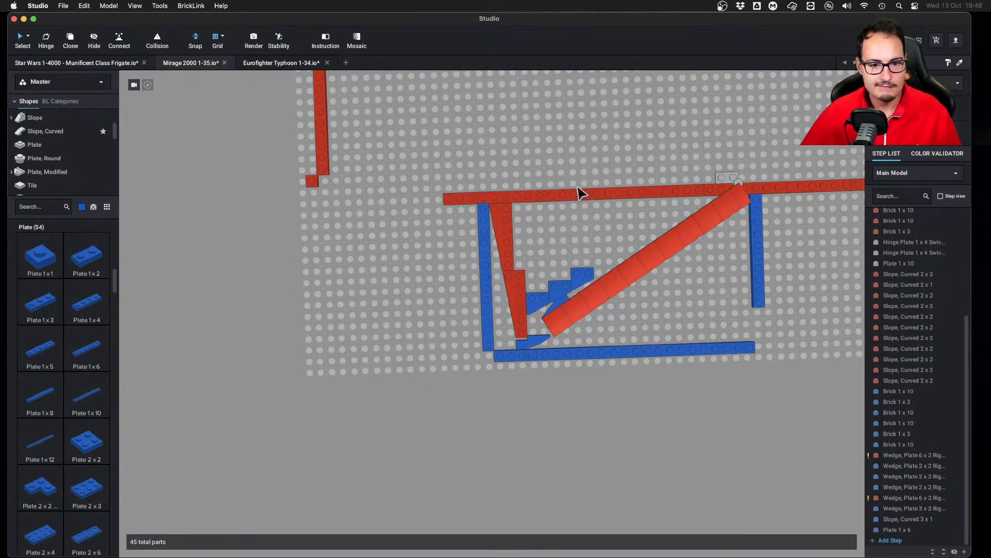
pyautogui.hscroll(5, 606, 295)
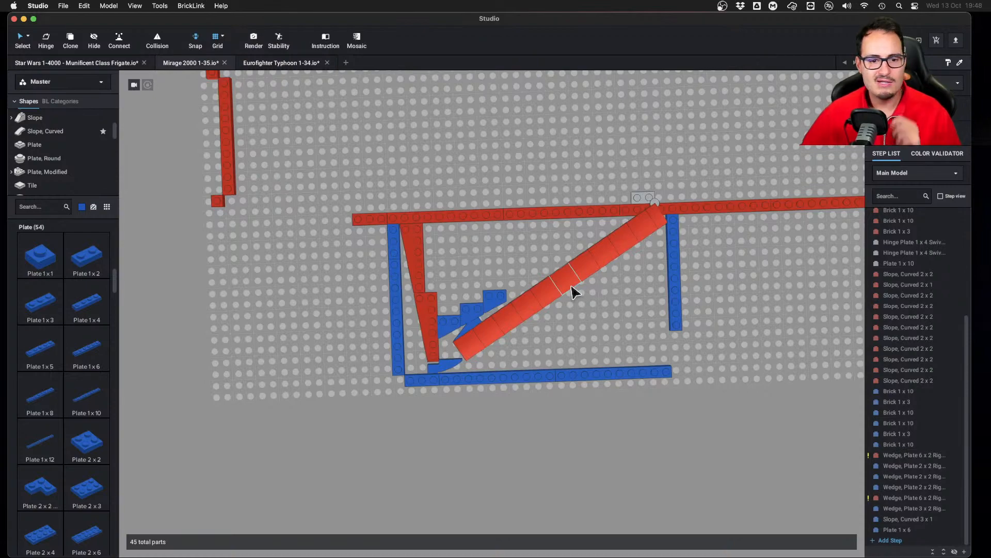
# Switch to Photoshop, examine the delta wing's leading edge in mirage2000.psd, and return to Studio
pyautogui.press('super+Tab')
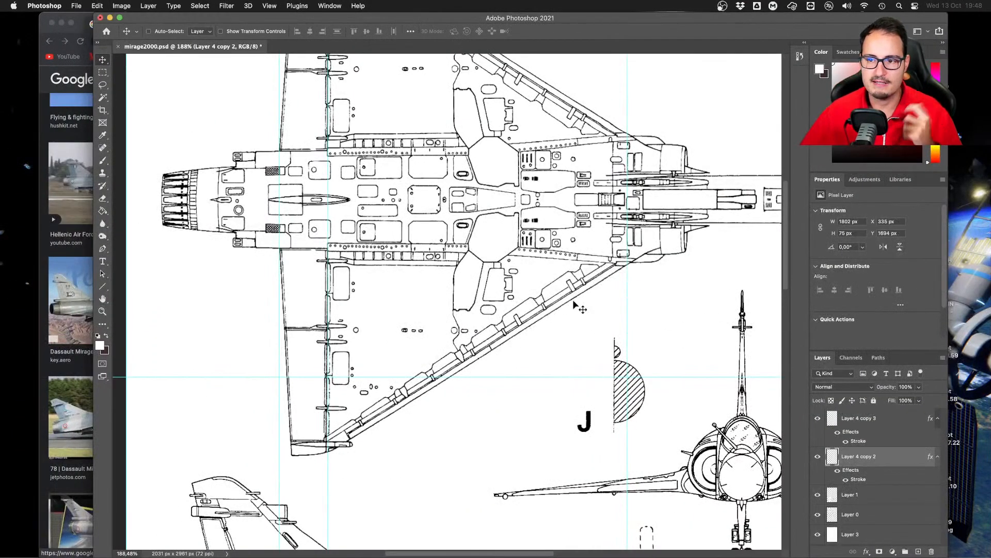
pyautogui.keyDown('alt'); pyautogui.scroll(-5, 576, 305); pyautogui.keyUp('alt')
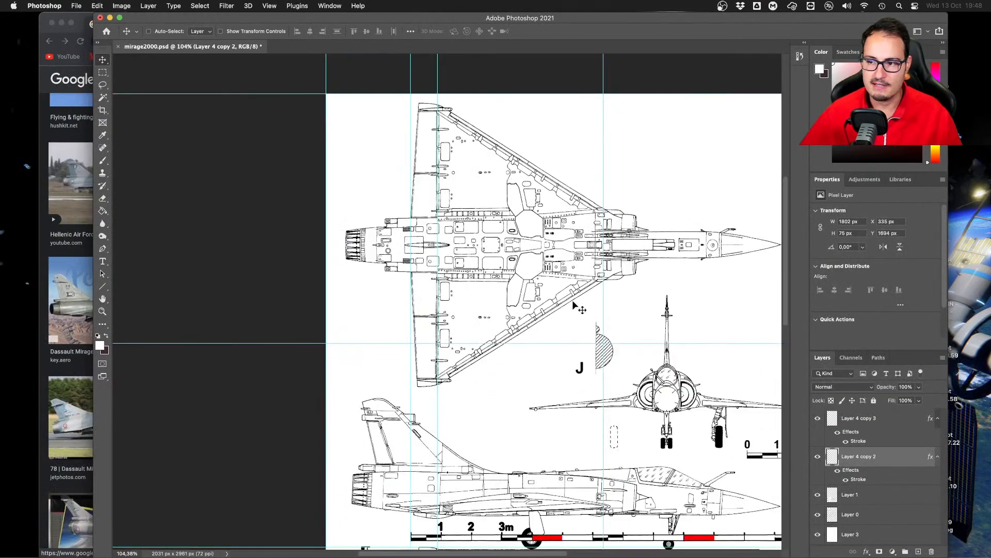
pyautogui.hscroll(3, 588, 304)
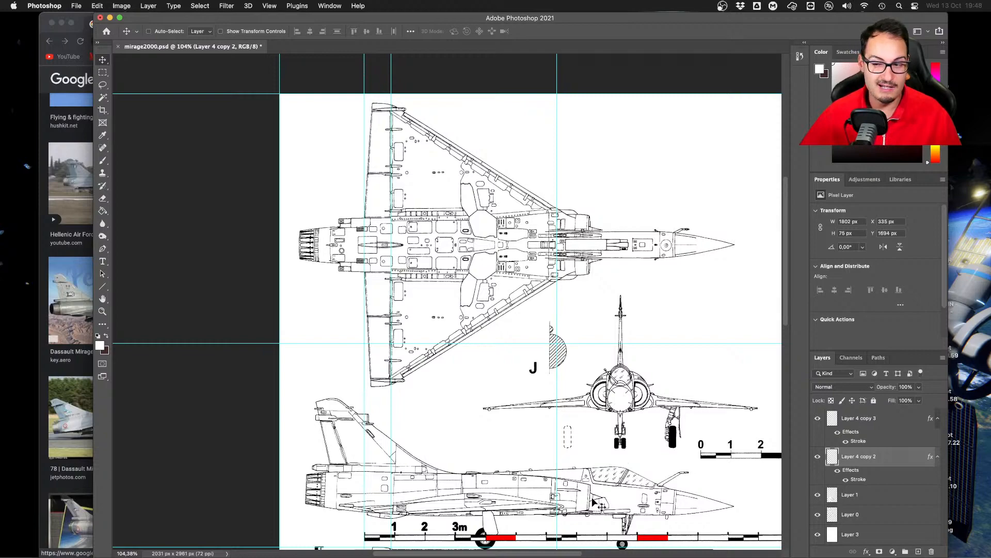
pyautogui.press('super+Tab')
# Delete the three blue 2 x 2 wedge plates stepped along the inner side of the leading edge
pyautogui.scroll(5, 597, 325)
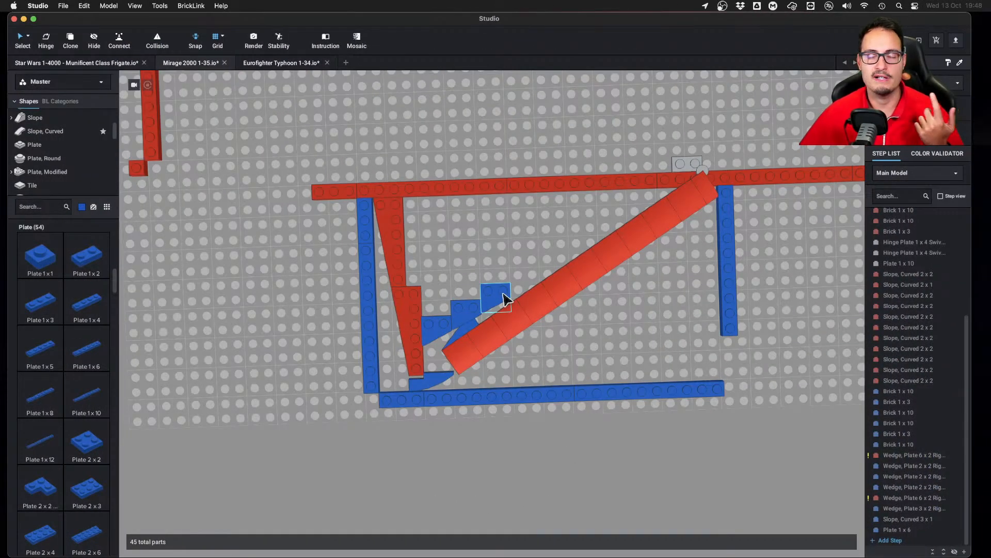
pyautogui.moveTo(708, 228); pyautogui.dragTo(640, 240, button='right')
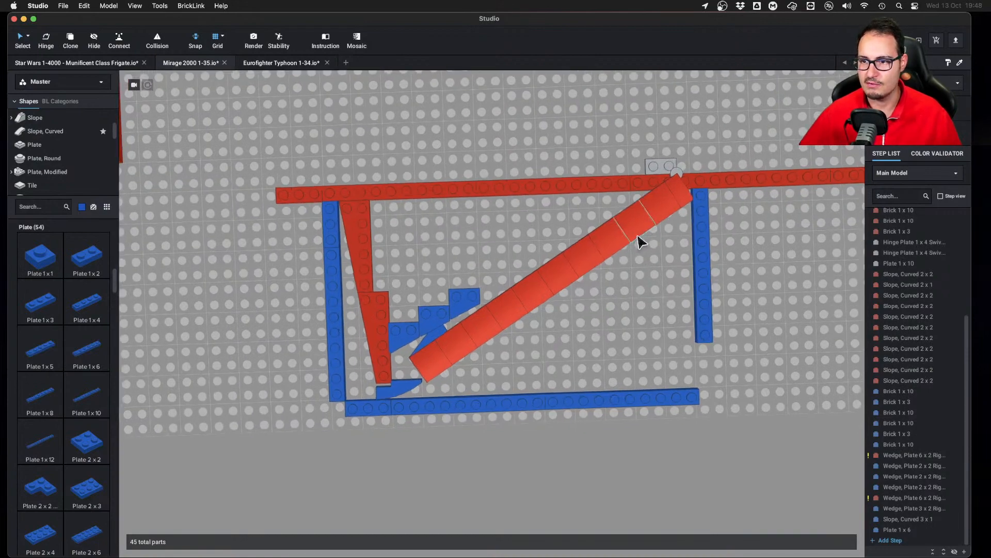
pyautogui.scroll(5, 606, 228)
pyautogui.click(398, 326)
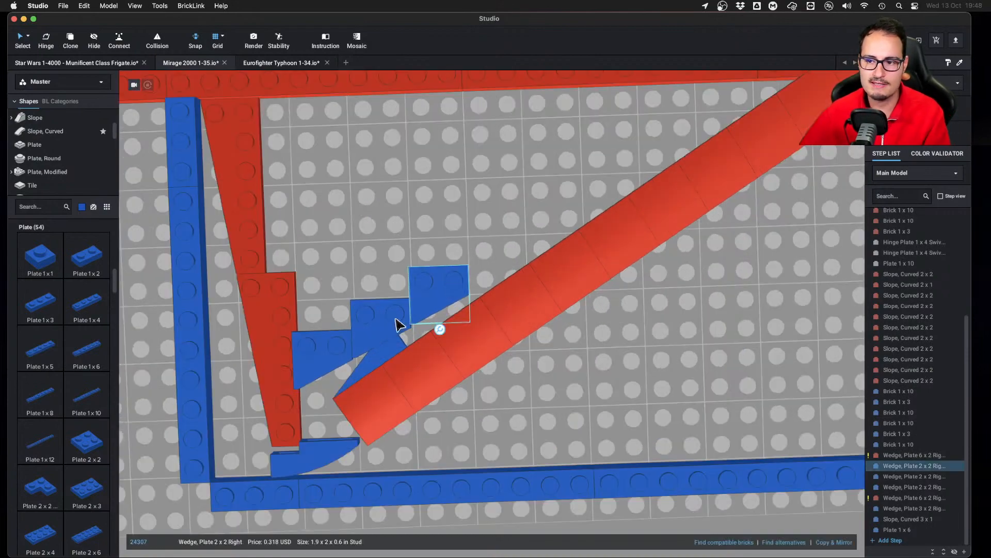
pyautogui.press('Delete')
pyautogui.scroll(-3, 489, 315)
pyautogui.moveTo(489, 314); pyautogui.dragTo(475, 290, button='right')
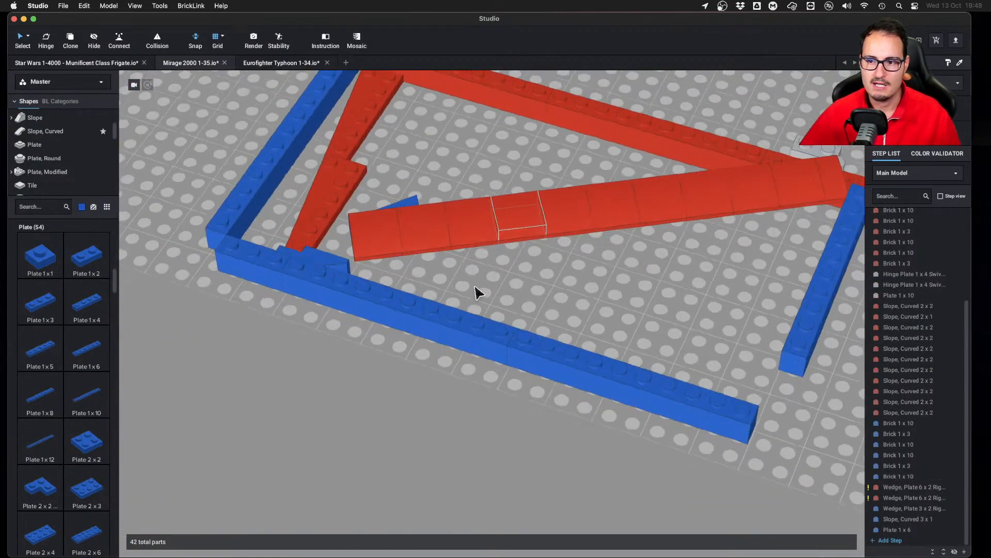
pyautogui.scroll(4, 558, 321)
pyautogui.moveTo(557, 321); pyautogui.dragTo(618, 336, button='right')
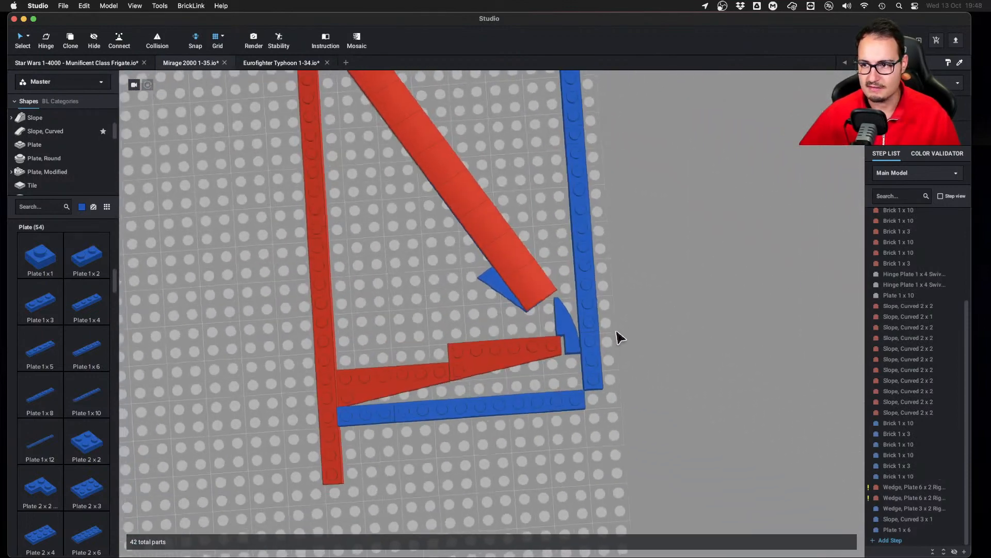
# Open the Eurofighter Typhoon 1-34 model, examine how its delta wing is built from above, and return to the Mirage 2000 model
pyautogui.click(280, 62)
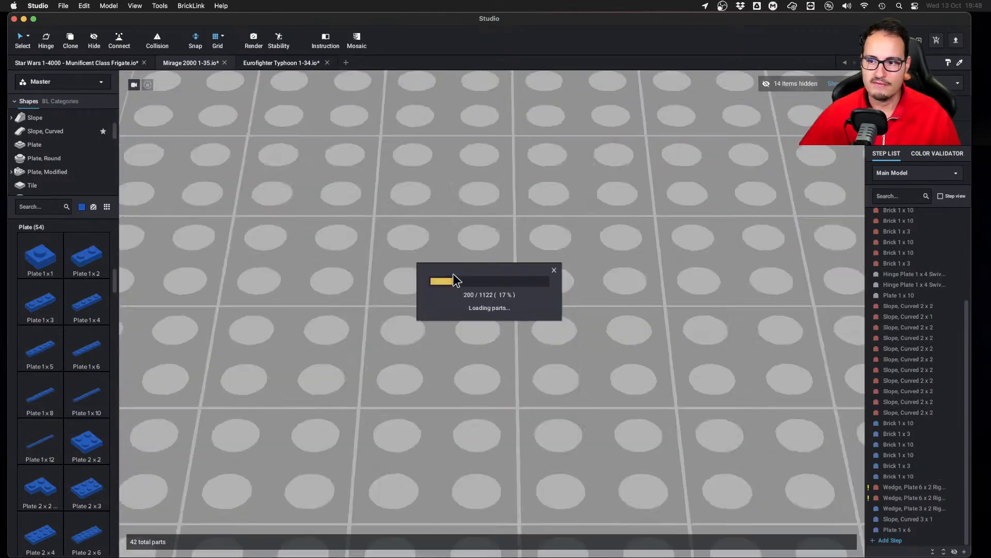
pyautogui.scroll(-5, 383, 256)
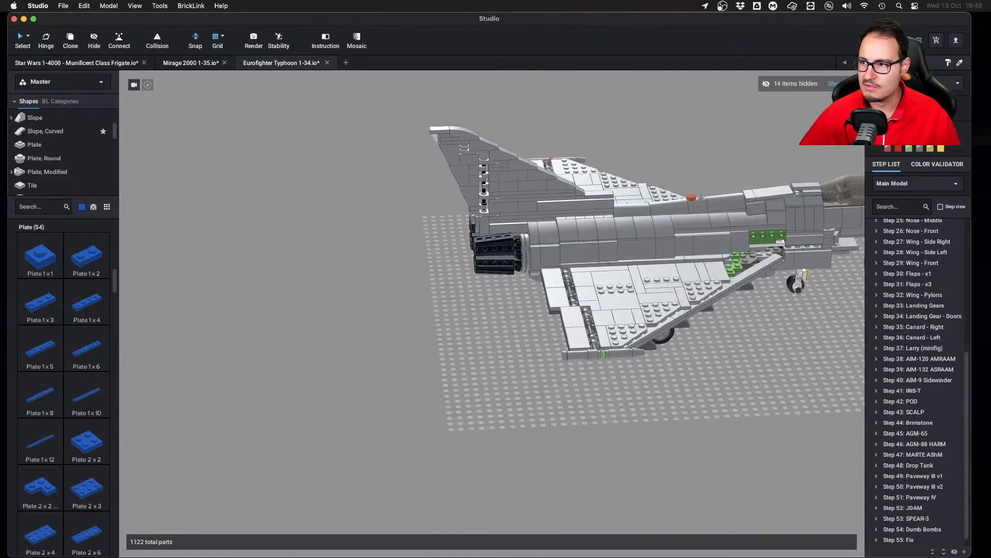
pyautogui.scroll(2, 508, 185)
pyautogui.moveTo(509, 185); pyautogui.dragTo(542, 226, button='right')
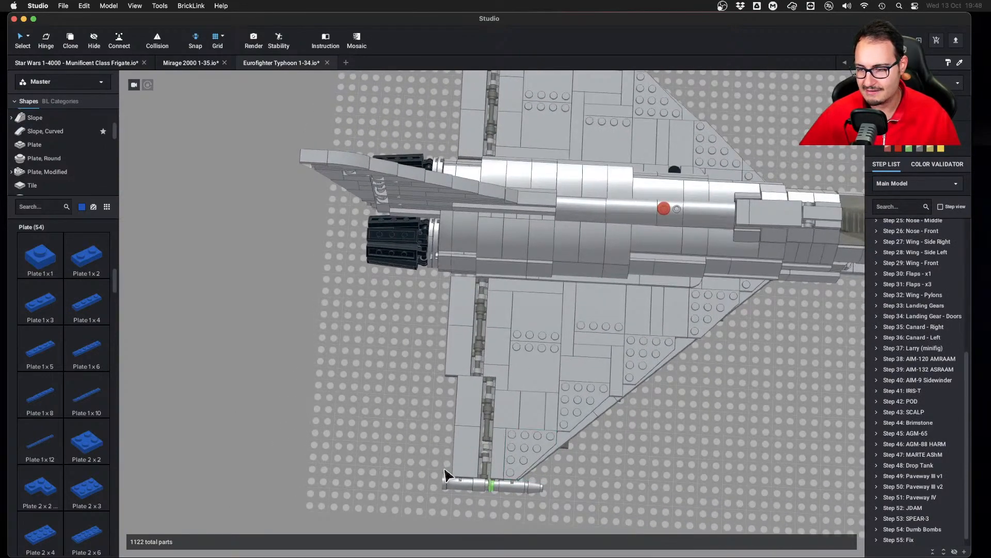
pyautogui.scroll(-3, 574, 433)
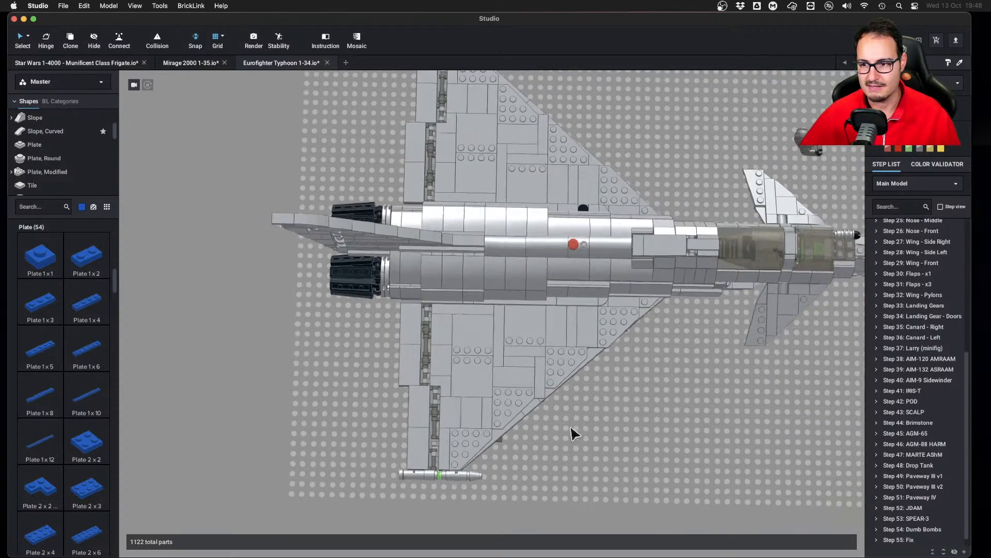
pyautogui.scroll(2, 589, 425)
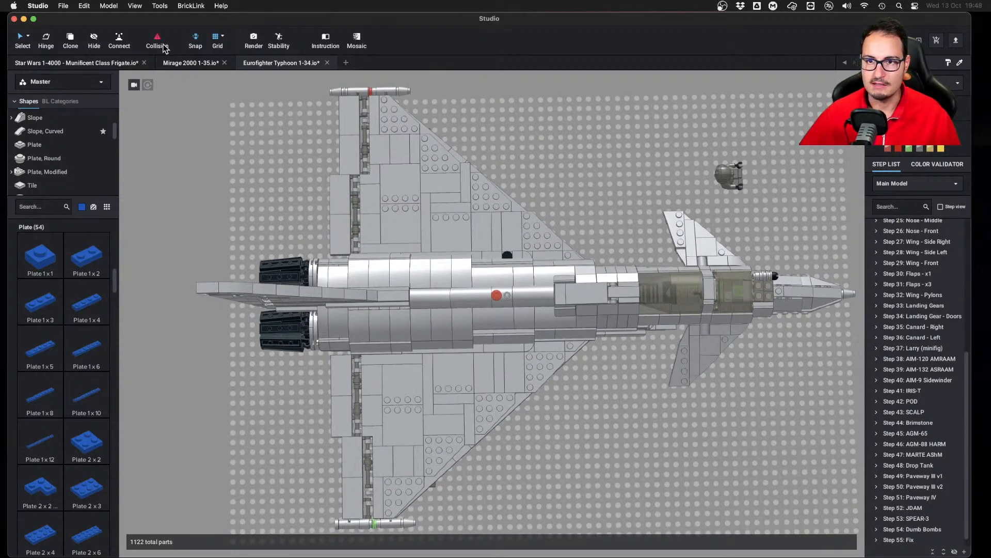
pyautogui.click(179, 64)
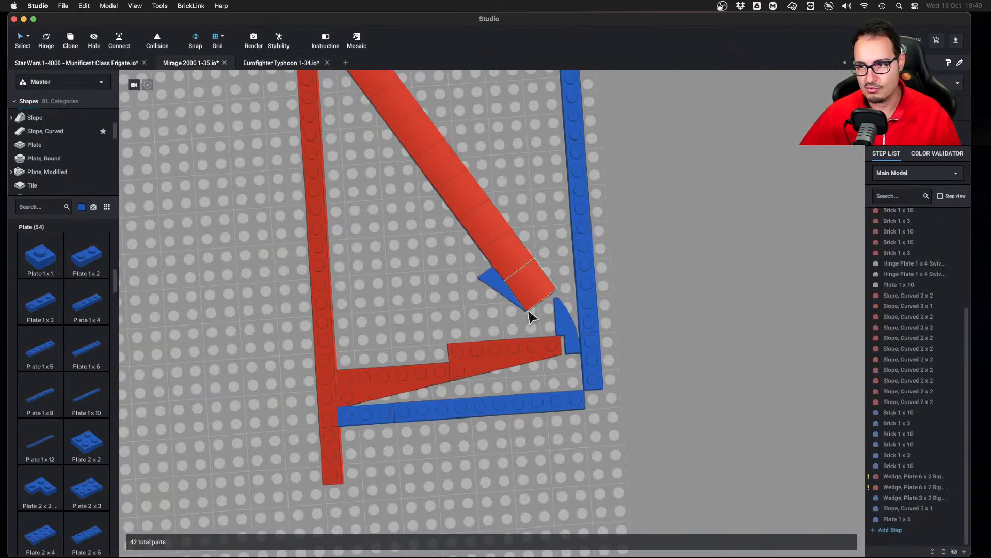
# Undo the last wedge deletion and move the restored blue 2 x 2 wedge plate outside the wing's outer blue boundary
pyautogui.moveTo(529, 316); pyautogui.dragTo(399, 353, button='right')
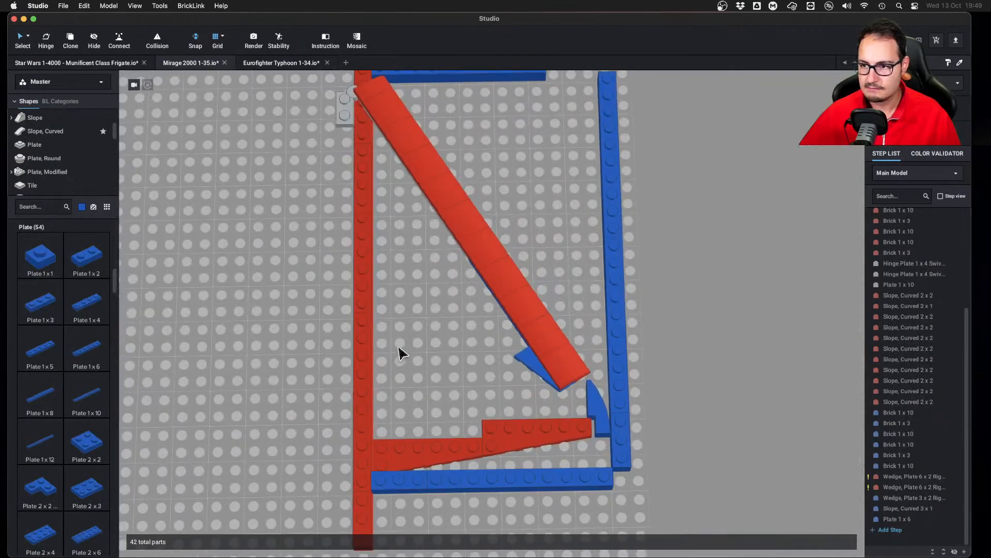
pyautogui.press('super+z')
pyautogui.click(537, 402)
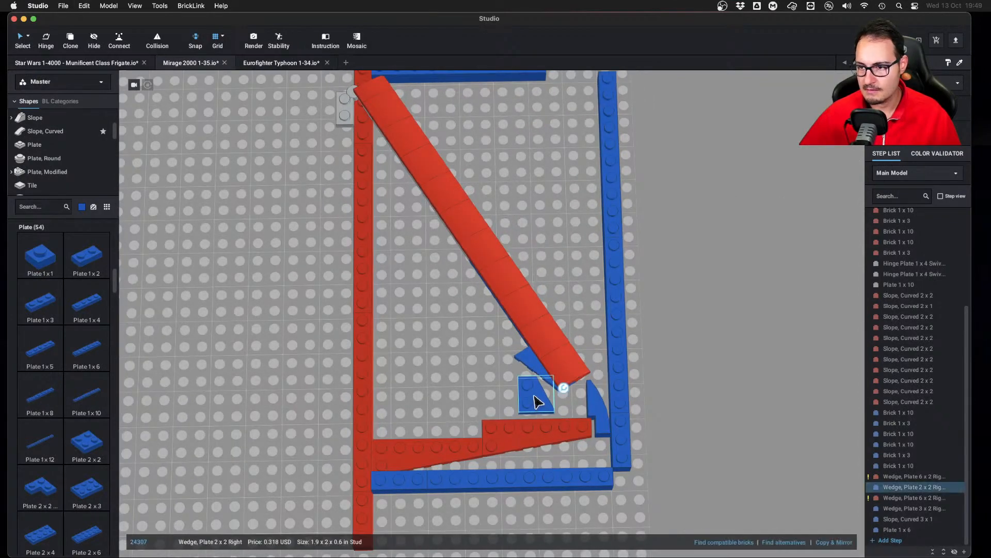
pyautogui.moveTo(536, 399); pyautogui.dragTo(603, 399, button='right')
pyautogui.moveTo(562, 431)
pyautogui.mouseDown()
pyautogui.moveTo(708, 339)
pyautogui.moveTo(697, 305)
pyautogui.mouseUp()
# Clone the blue 2 x 2 wedge plate repeatedly, one stud outward and two studs back each time, into a diagonal of seven
pyautogui.press('c')
pyautogui.click(715, 347)
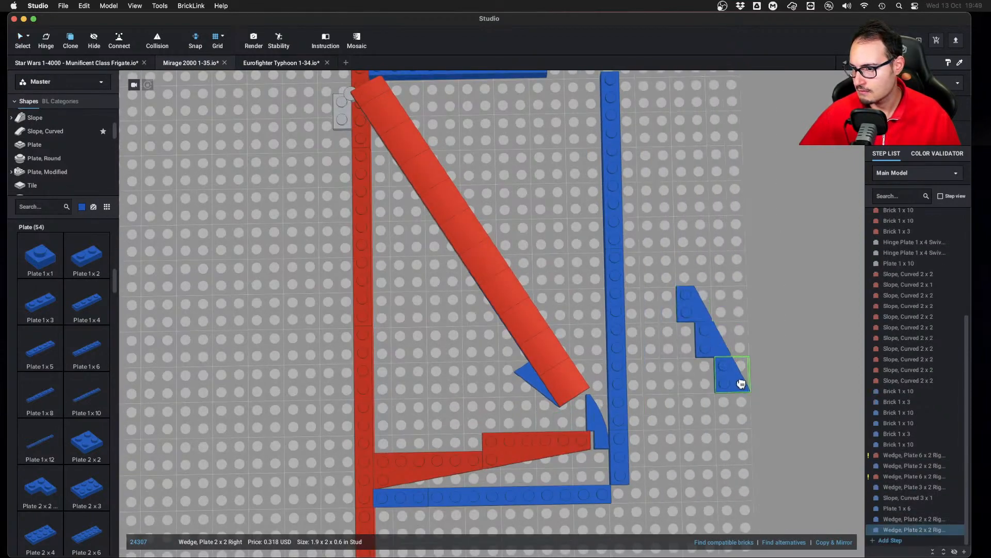
pyautogui.click(741, 380)
pyautogui.click(619, 332)
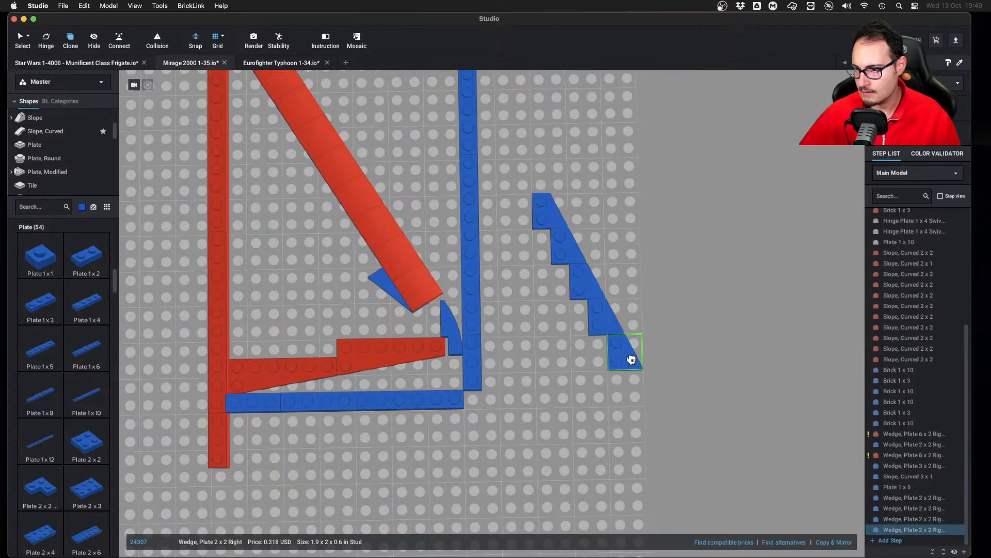
pyautogui.click(630, 355)
pyautogui.click(649, 392)
pyautogui.press('Escape')
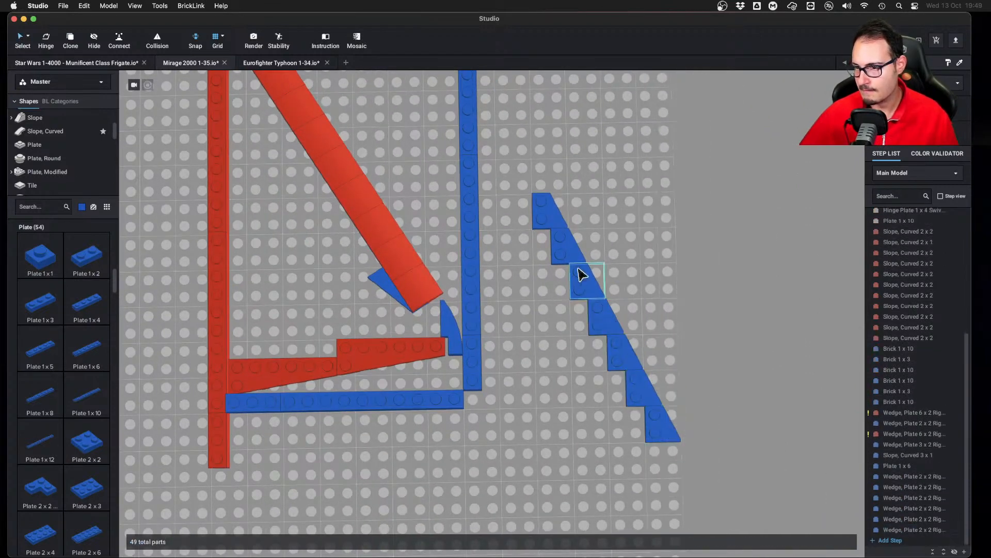
# Clone the whole diagonal of seven blue 2 x 2 wedge plates and place the copy as its rearward continuation
pyautogui.moveTo(527, 188); pyautogui.dragTo(690, 458)
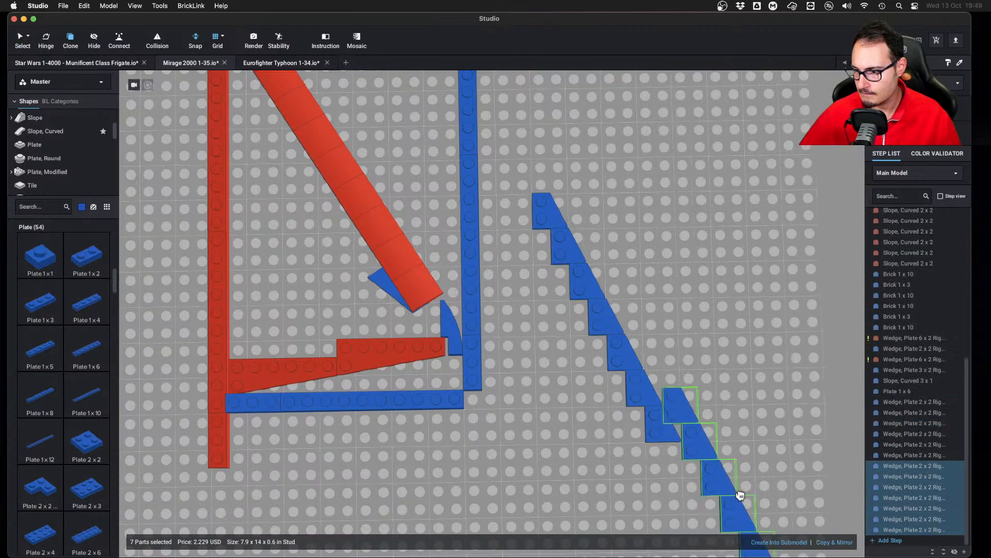
pyautogui.moveTo(744, 474); pyautogui.dragTo(710, 370, button='middle')
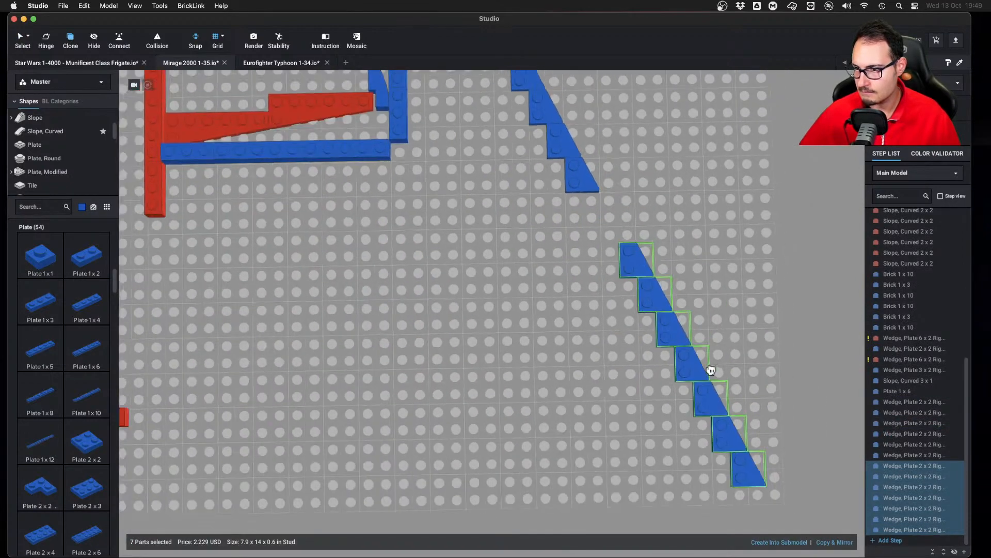
pyautogui.click(660, 316)
pyautogui.press('Escape')
# Move the entire diagonal of 14 blue 2 x 2 wedge plates into the wing, starting on the red centre row beside the red curved-slope strip
pyautogui.scroll(-5, 598, 214)
pyautogui.moveTo(481, 158); pyautogui.dragTo(566, 268)
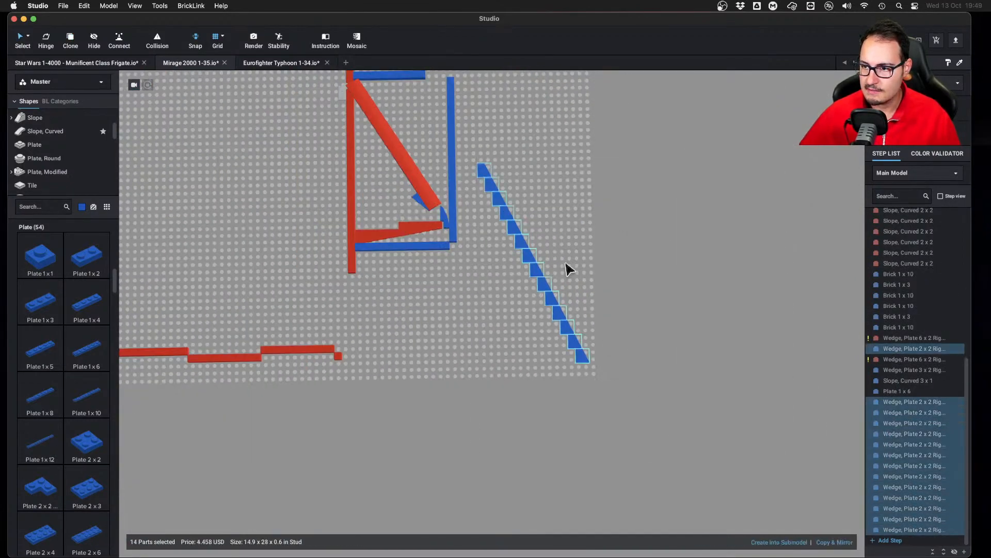
pyautogui.scroll(5, 609, 315)
pyautogui.moveTo(577, 356); pyautogui.dragTo(410, 274)
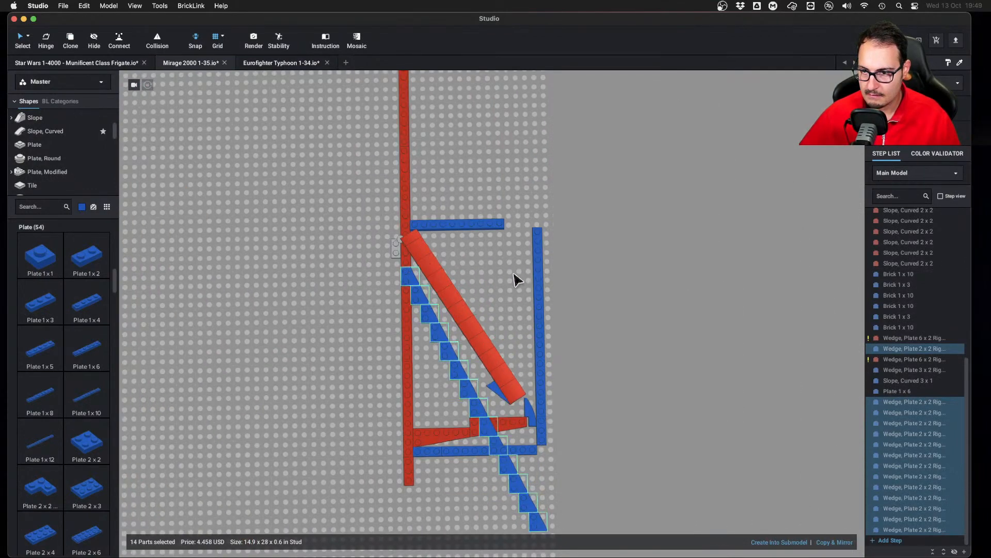
pyautogui.moveTo(516, 281); pyautogui.dragTo(649, 243, button='right')
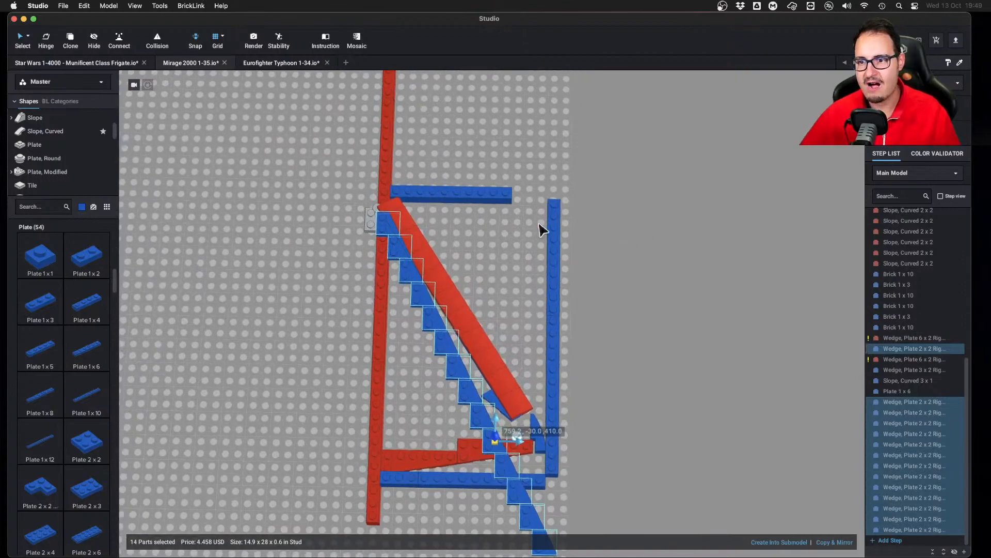
pyautogui.scroll(5, 544, 259)
pyautogui.moveTo(588, 297); pyautogui.dragTo(637, 305, button='right')
pyautogui.moveTo(574, 421); pyautogui.dragTo(602, 341, button='right')
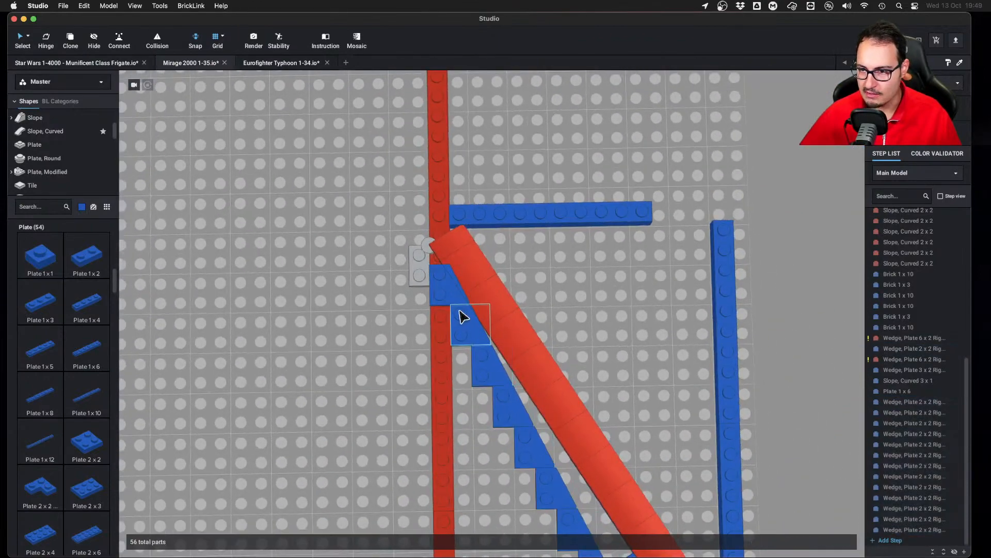
# Delete the two frontmost blue 2 x 2 wedge plates of the diagonal, where it meets the red centre row
pyautogui.click(635, 310)
pyautogui.scroll(5, 547, 338)
pyautogui.scroll(-5, 546, 338)
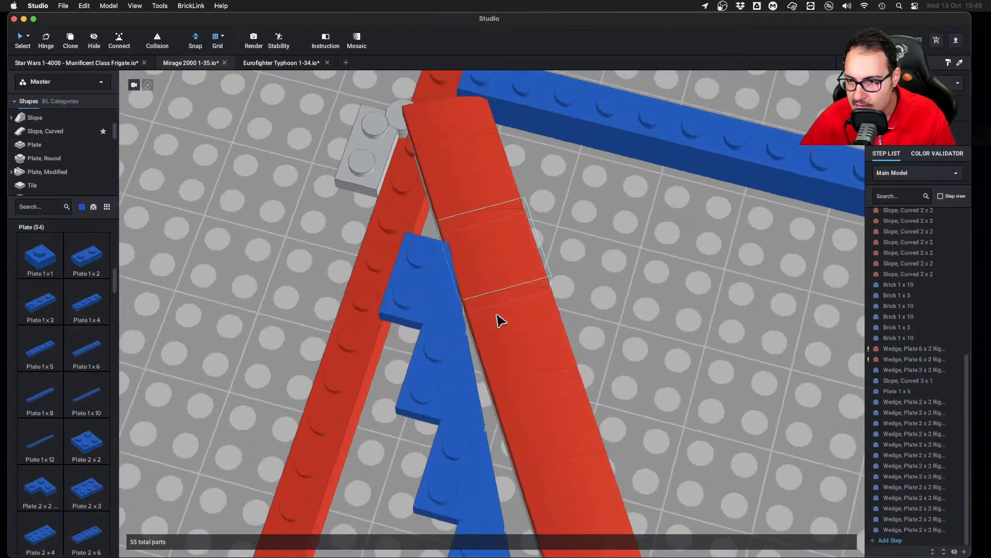
pyautogui.click(427, 299)
pyautogui.press('Delete')
pyautogui.moveTo(637, 368); pyautogui.dragTo(632, 349, button='right')
pyautogui.scroll(-8, 427, 217)
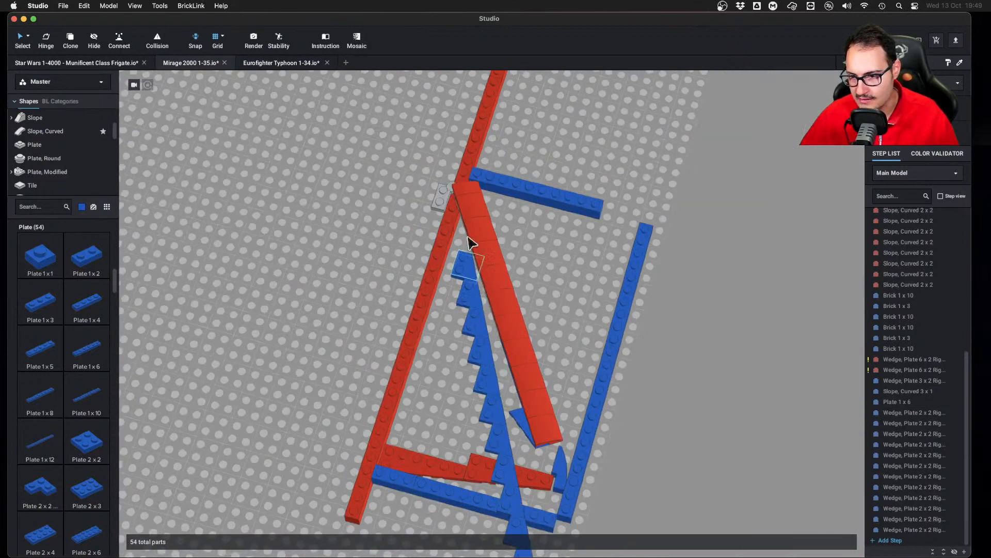
# Delete the seven rearmost blue 2 x 2 wedge plates of the diagonal, leaving five alongside the red curved slopes
pyautogui.moveTo(527, 485); pyautogui.dragTo(593, 388, button='right')
pyautogui.moveTo(594, 387); pyautogui.dragTo(573, 411)
pyautogui.press('Delete')
pyautogui.click(565, 354)
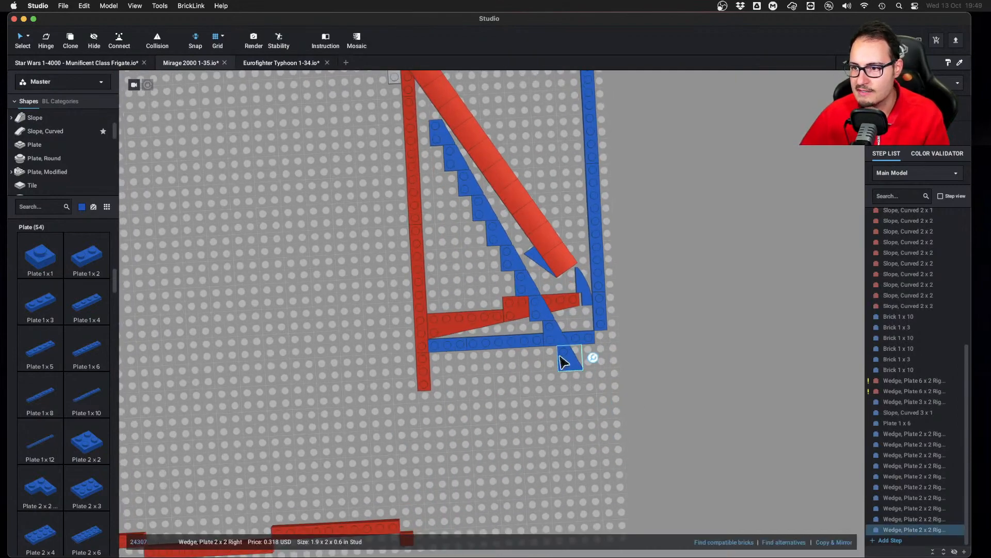
pyautogui.press('Delete')
pyautogui.click(539, 326)
pyautogui.press('Delete')
pyautogui.click(534, 307)
pyautogui.press('Delete')
pyautogui.click(505, 262)
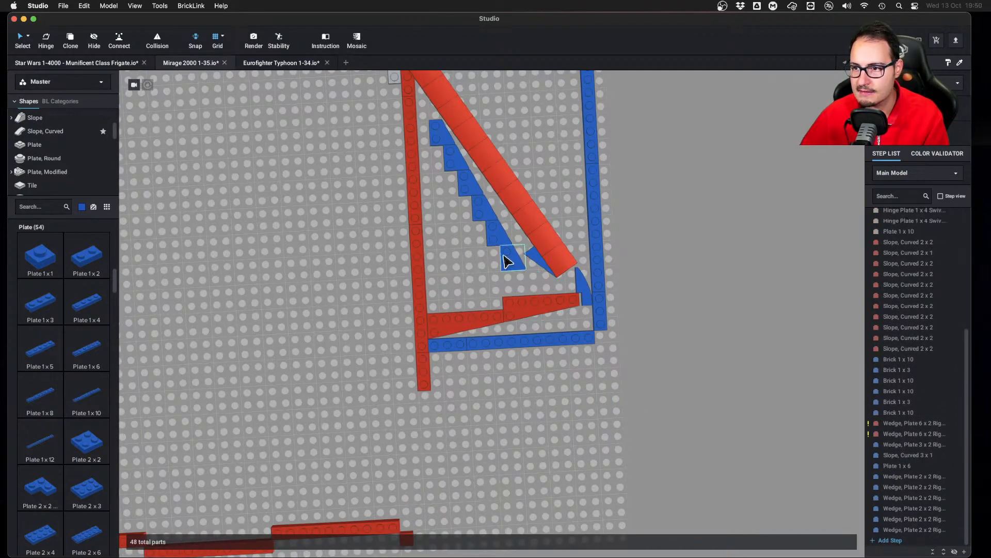
pyautogui.press('Delete')
# Shift the two rearmost blue 2 x 2 wedge plates one stud outward against the red curved slopes, and delete the middle wedge plate
pyautogui.moveTo(500, 170); pyautogui.dragTo(445, 238, button='right')
pyautogui.click(444, 221)
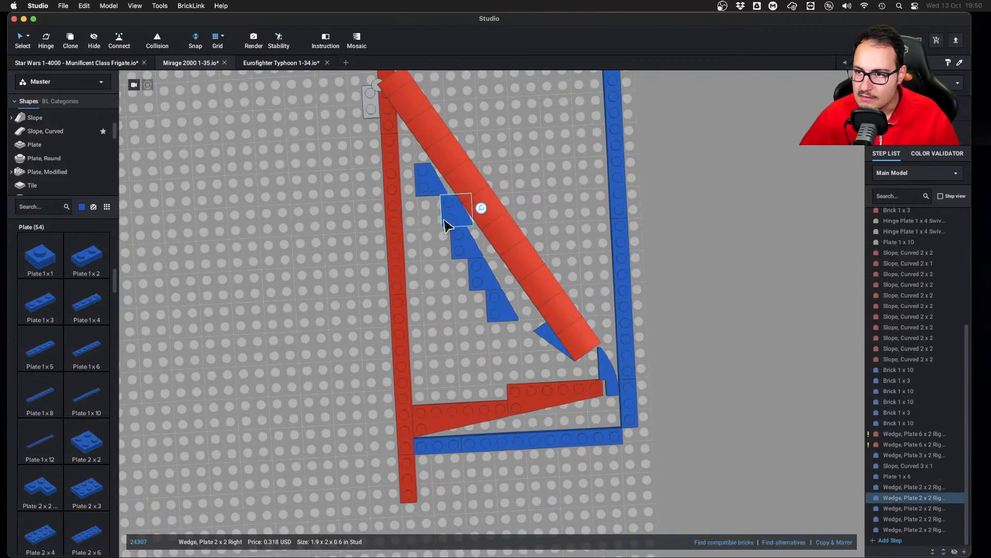
pyautogui.click(463, 248)
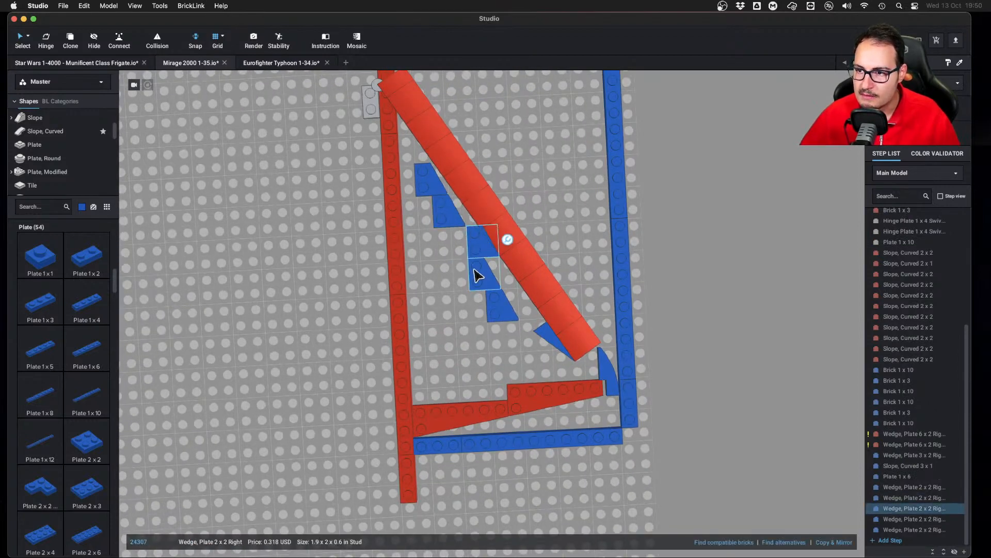
pyautogui.moveTo(476, 274); pyautogui.dragTo(504, 311)
pyautogui.click(776, 246)
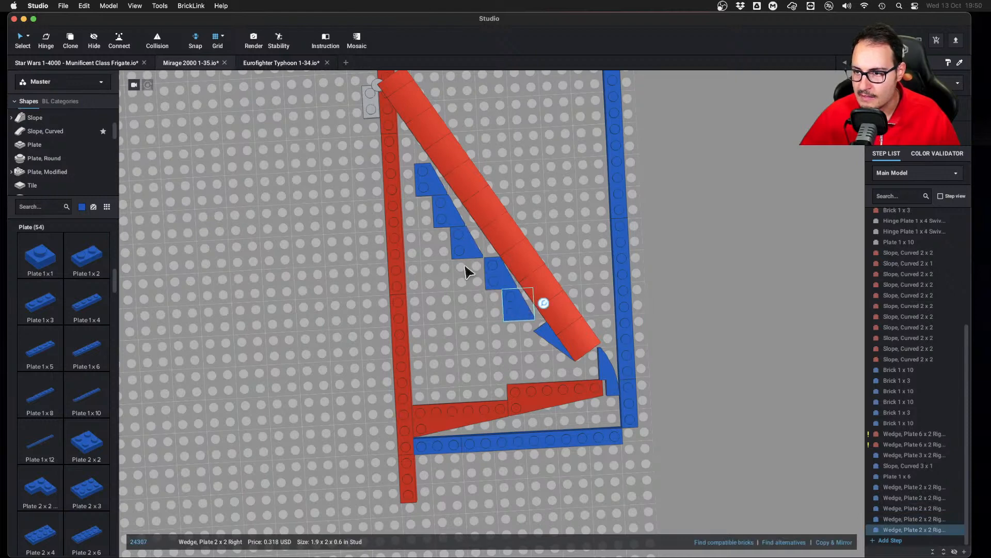
pyautogui.click(462, 244)
pyautogui.scroll(3, 522, 284)
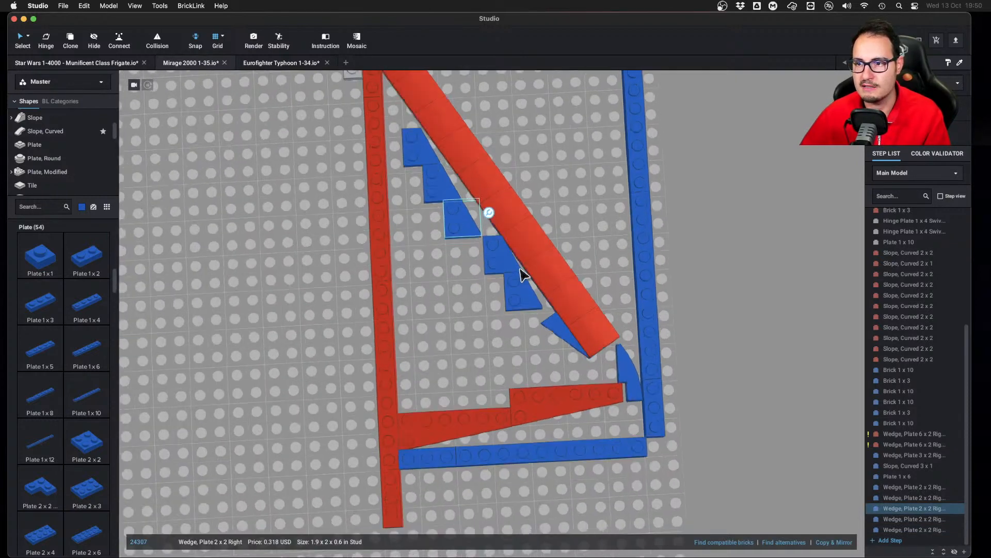
pyautogui.press('Delete')
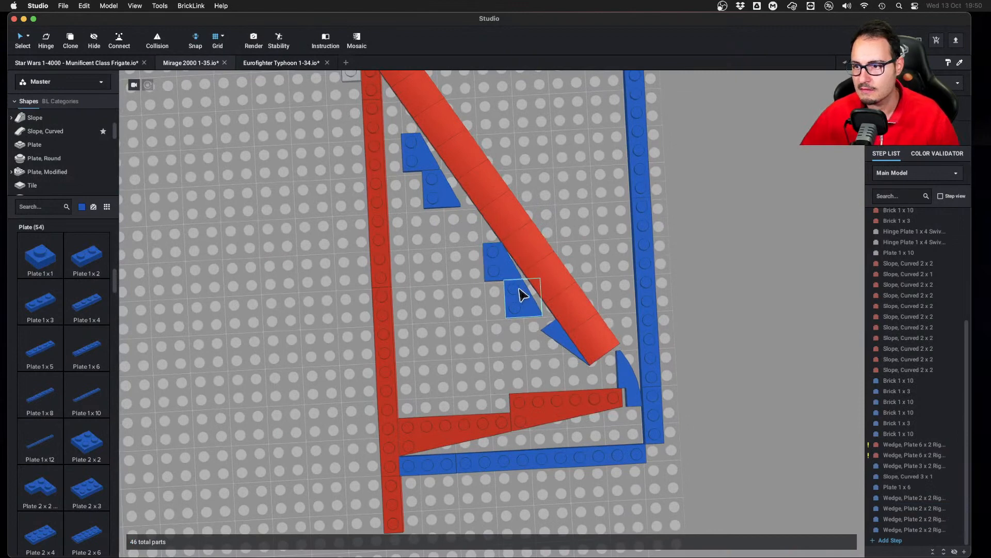
# Try continuing the wedge edge toward the wingtip with a copy of the two rearmost blue 2 x 2 wedge plates, and delete the copy
pyautogui.click(491, 265)
pyautogui.keyDown('shift'); pyautogui.click(508, 285); pyautogui.keyUp('shift')
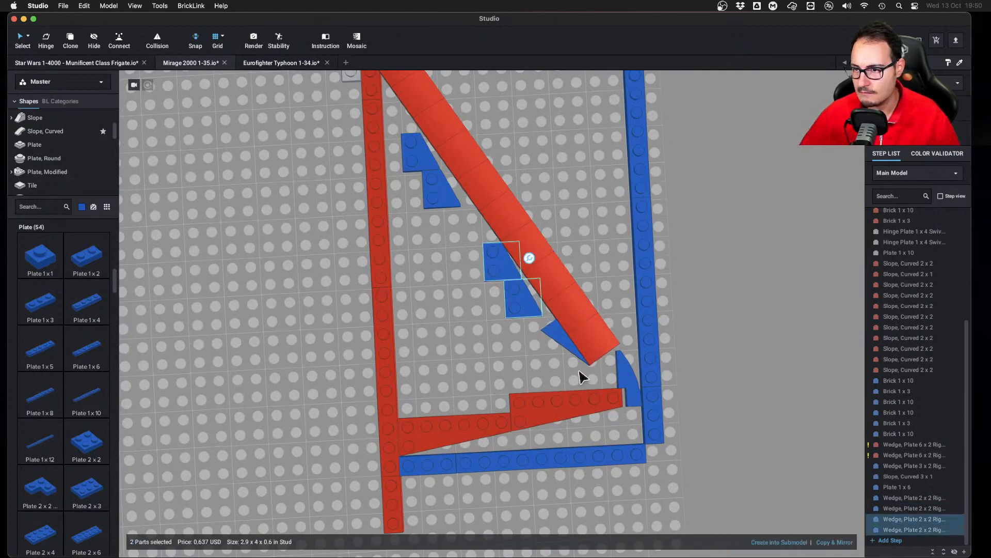
pyautogui.hotkey('ctrl', 'c')
pyautogui.hotkey('ctrl', 'v')
pyautogui.click(529, 336)
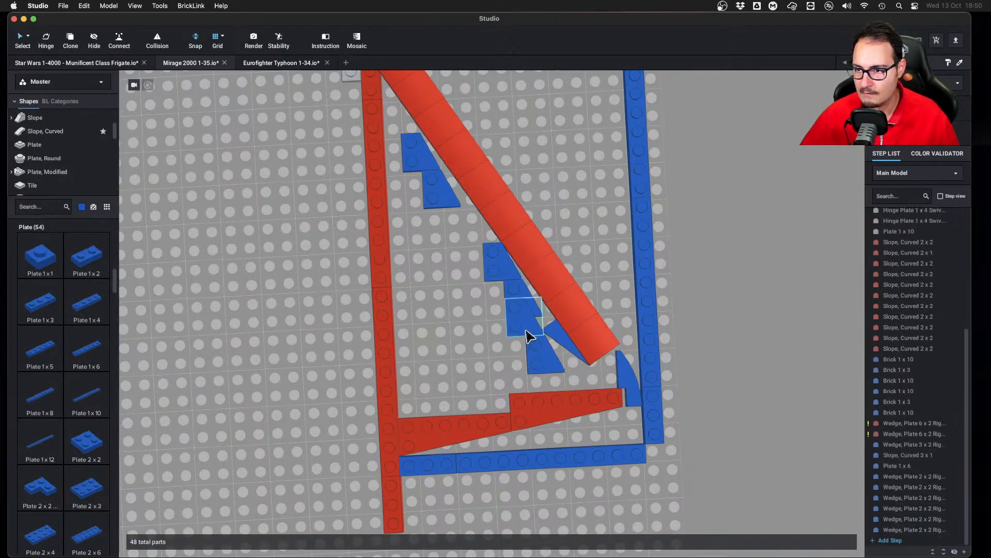
pyautogui.moveTo(530, 335); pyautogui.dragTo(551, 364)
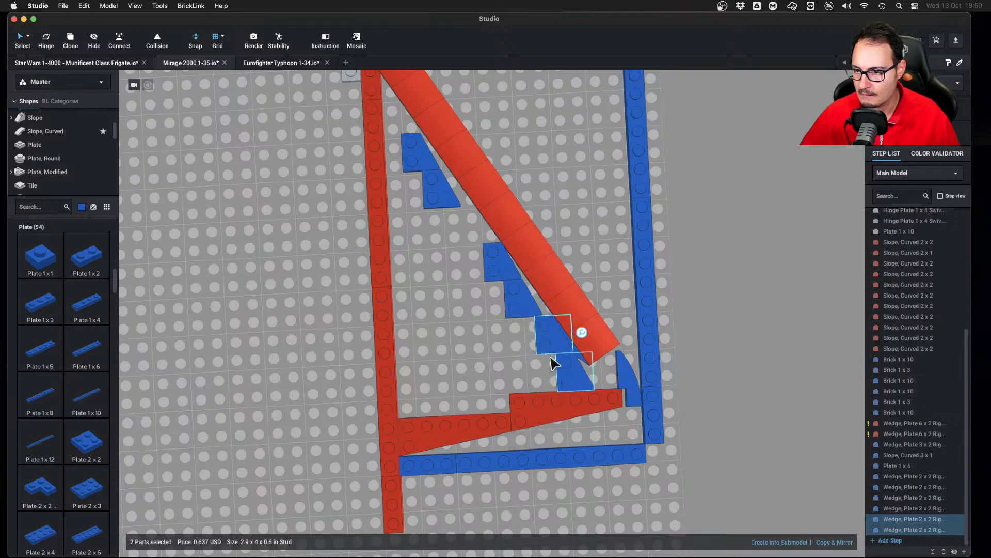
pyautogui.press('Right')
pyautogui.moveTo(759, 312); pyautogui.dragTo(738, 298, button='middle')
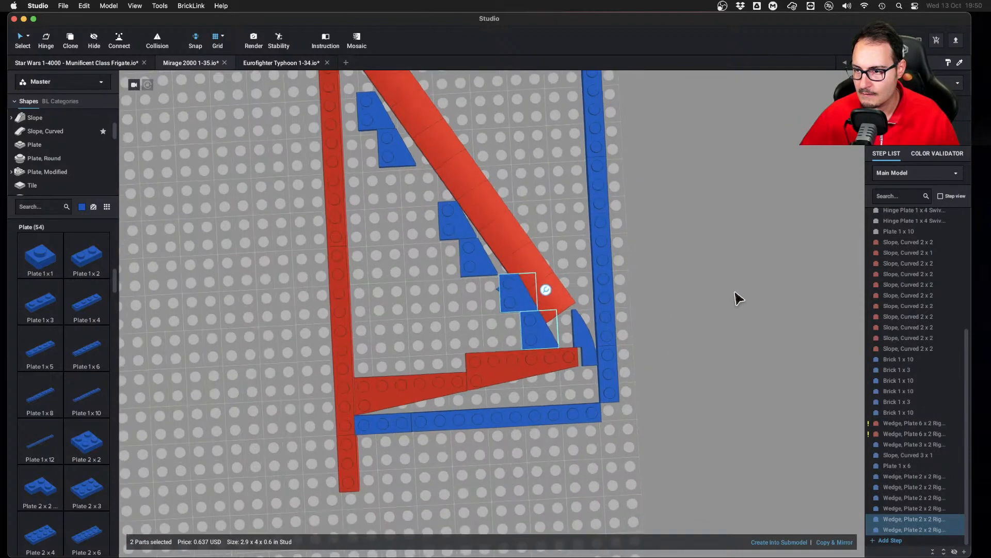
pyautogui.moveTo(739, 298); pyautogui.dragTo(626, 316, button='right')
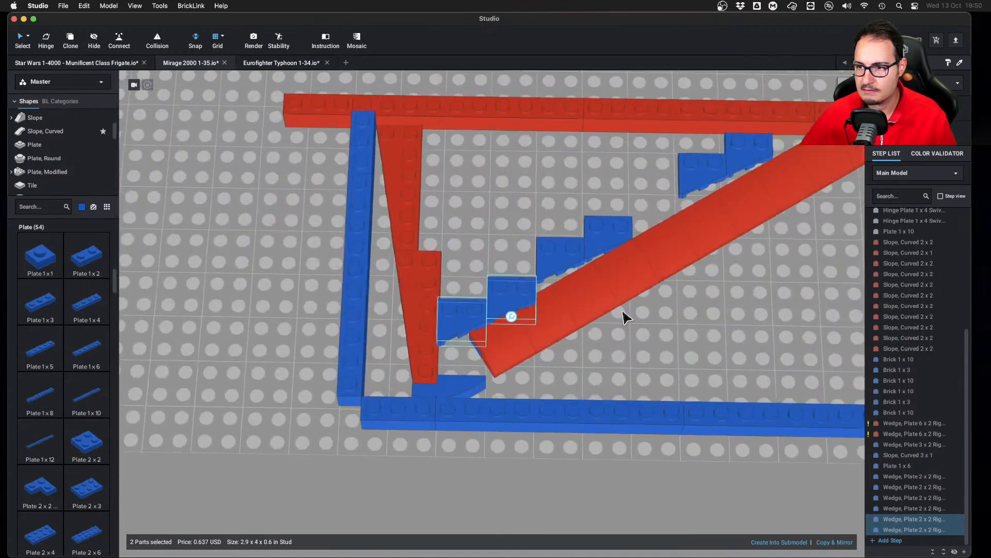
pyautogui.press('Delete')
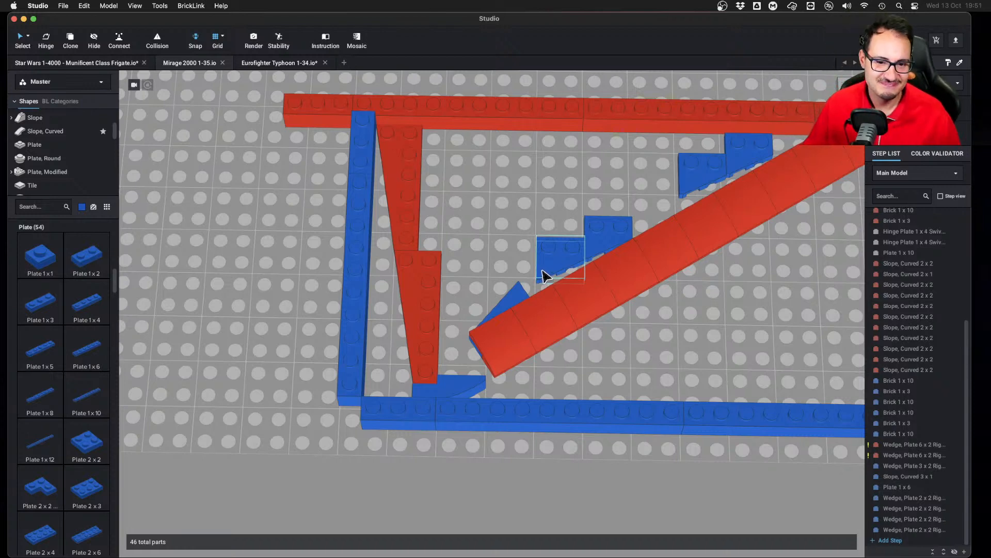
# Examine from above how the two remaining pairs of blue wedge plates follow the angled red curved-slope leading edge
pyautogui.scroll(-5, 559, 290)
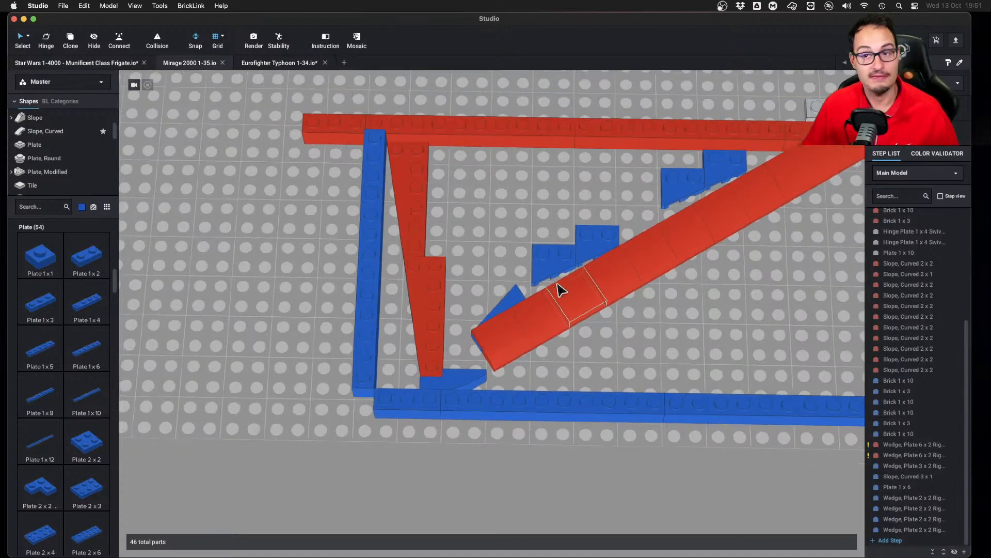
pyautogui.moveTo(603, 281); pyautogui.dragTo(543, 310, button='middle')
pyautogui.scroll(2, 543, 310)
pyautogui.scroll(-3, 507, 345)
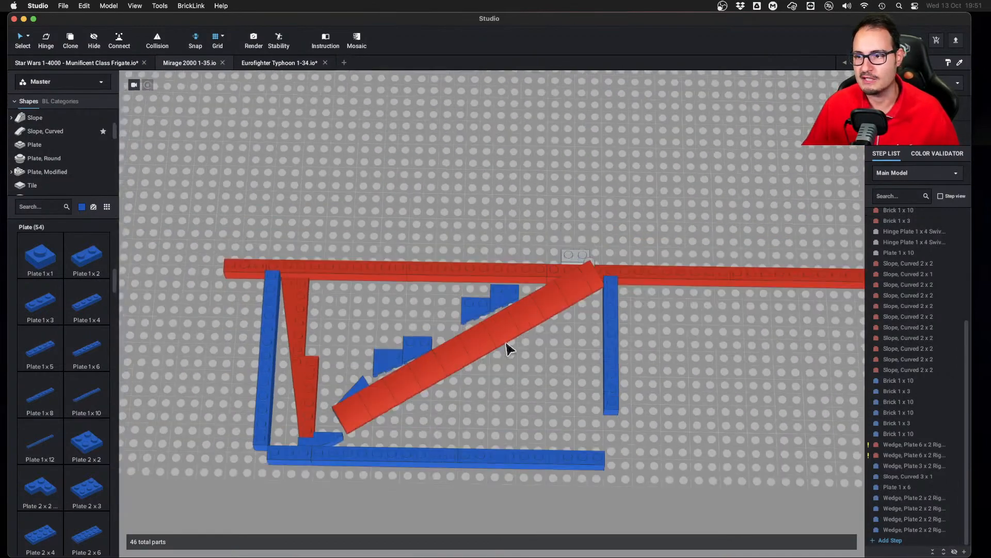
pyautogui.moveTo(507, 346); pyautogui.dragTo(613, 339, button='middle')
pyautogui.scroll(4, 564, 381)
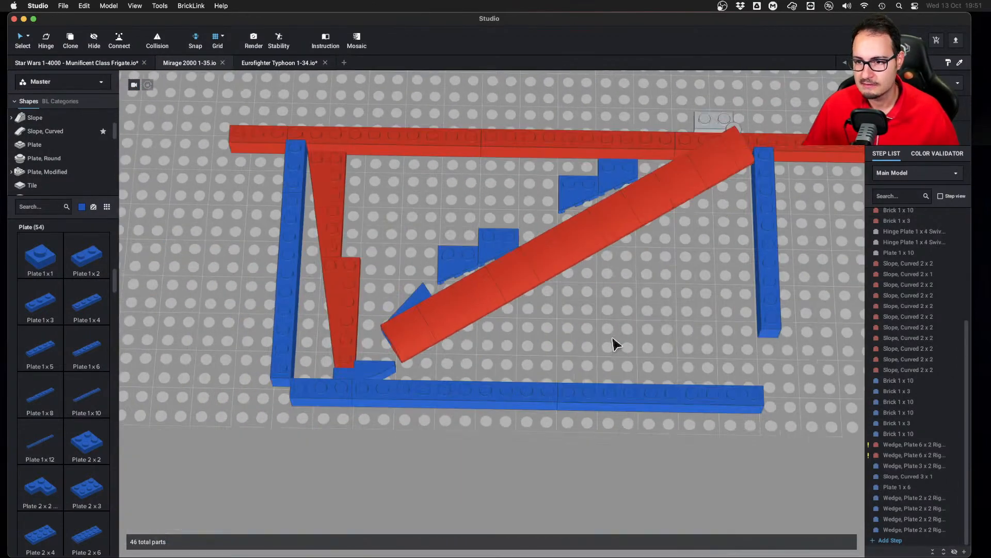
pyautogui.scroll(-2, 613, 337)
pyautogui.moveTo(609, 331); pyautogui.dragTo(609, 342, button='right')
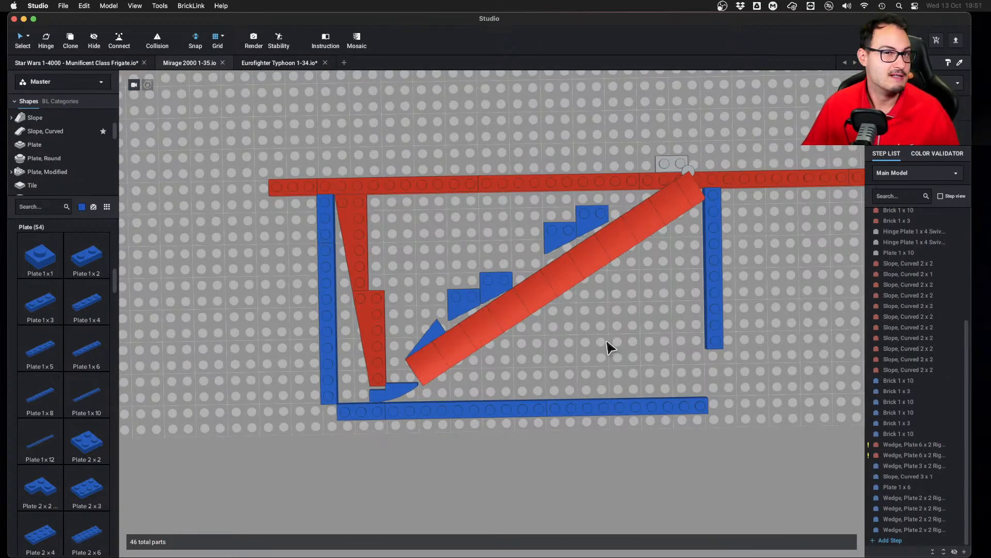
pyautogui.moveTo(608, 348); pyautogui.dragTo(609, 350, button='right')
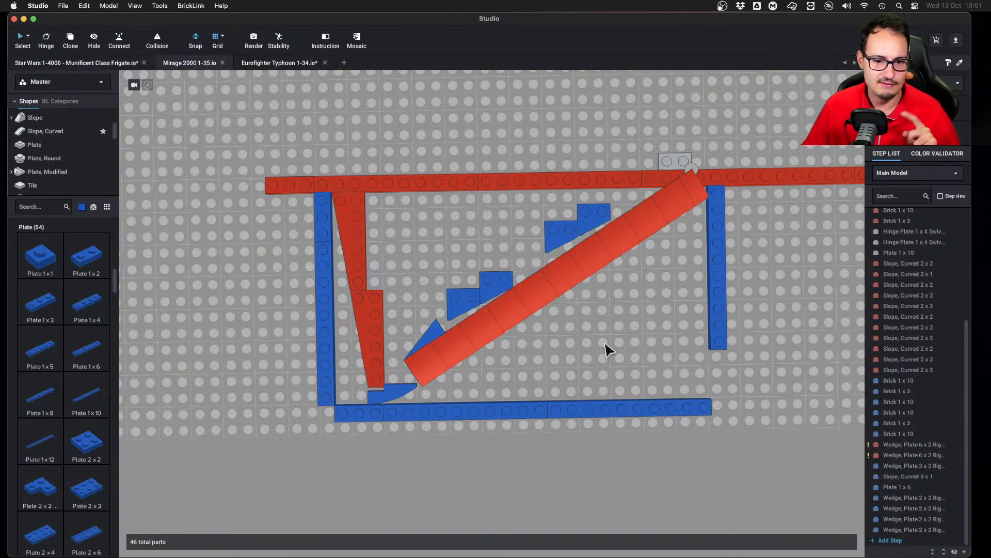
# Compare the wing layout with the top-view drawing of the Mirage 2000 in Photoshop, and return to the model in Studio
pyautogui.hotkey('ctrl', 'Left')
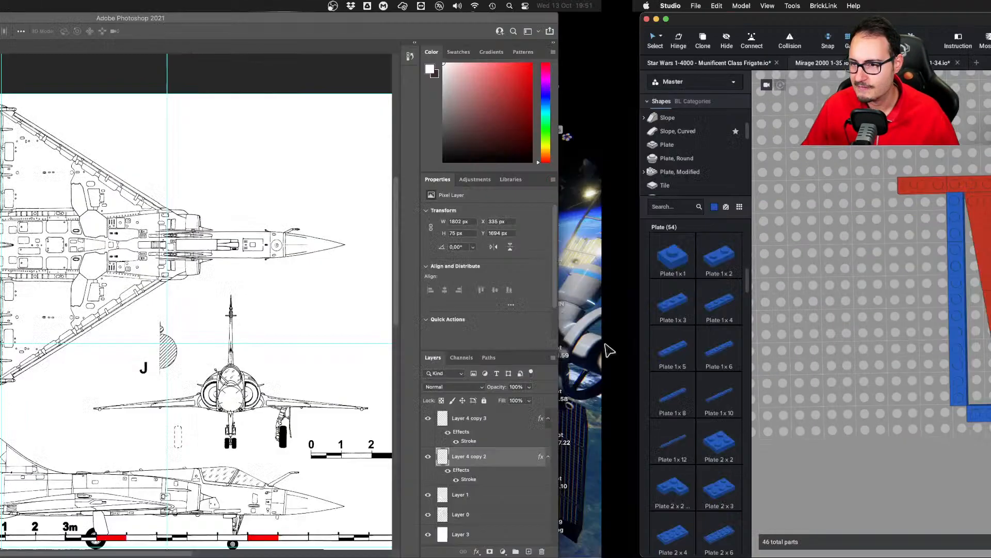
pyautogui.hotkey('ctrl', 'Right')
pyautogui.scroll(4, 612, 354)
pyautogui.scroll(-4, 615, 356)
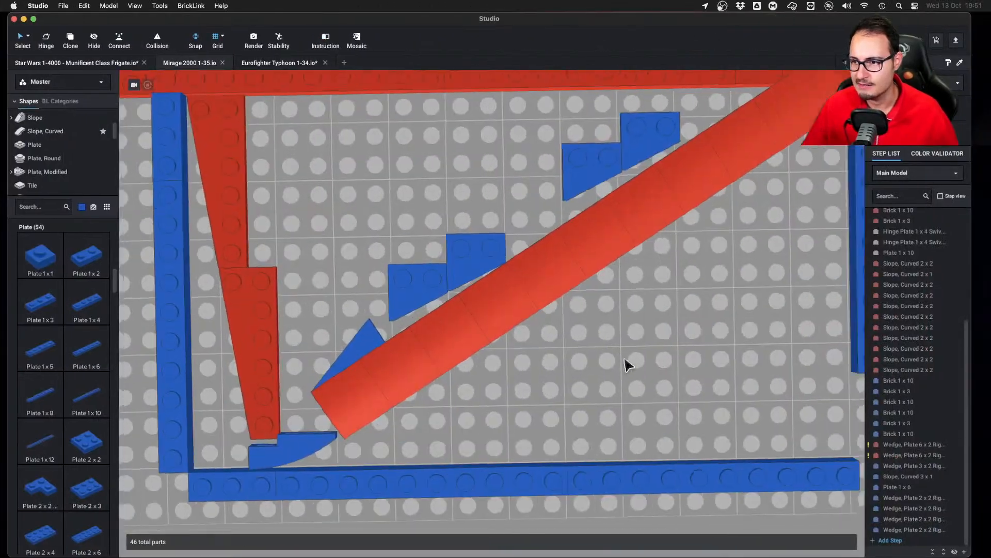
pyautogui.moveTo(609, 365); pyautogui.dragTo(594, 383, button='right')
pyautogui.scroll(2, 593, 381)
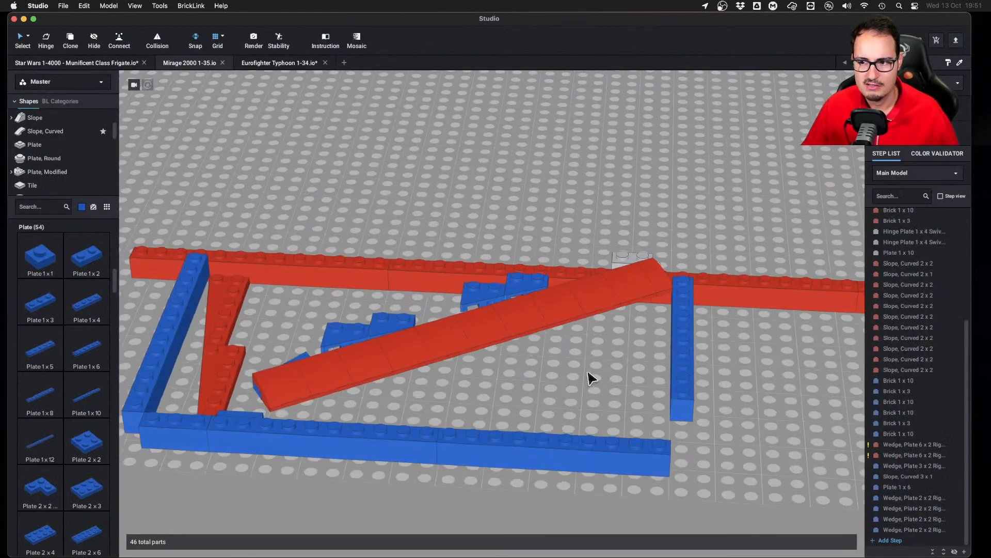
pyautogui.hotkey('ctrl', 'Left')
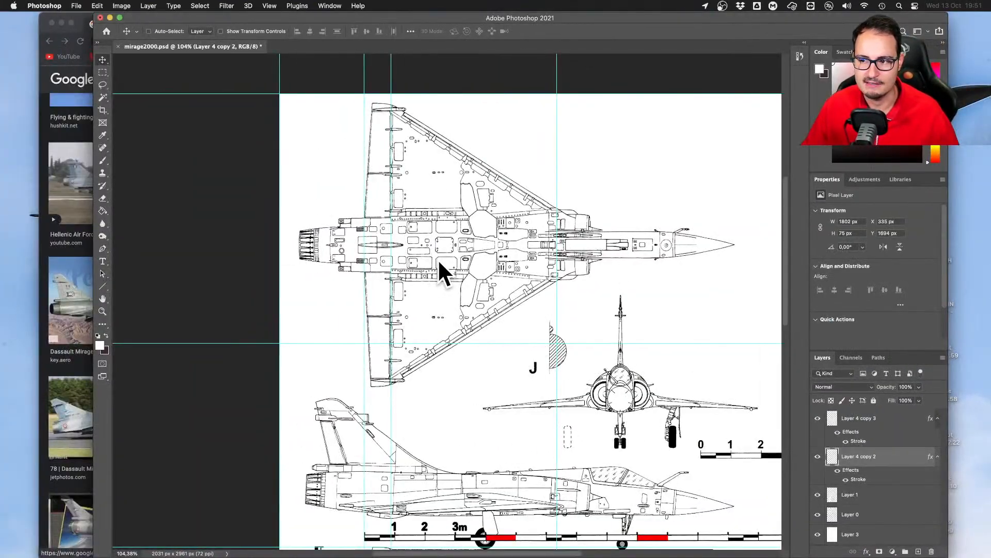
pyautogui.hotkey('ctrl', 'Right')
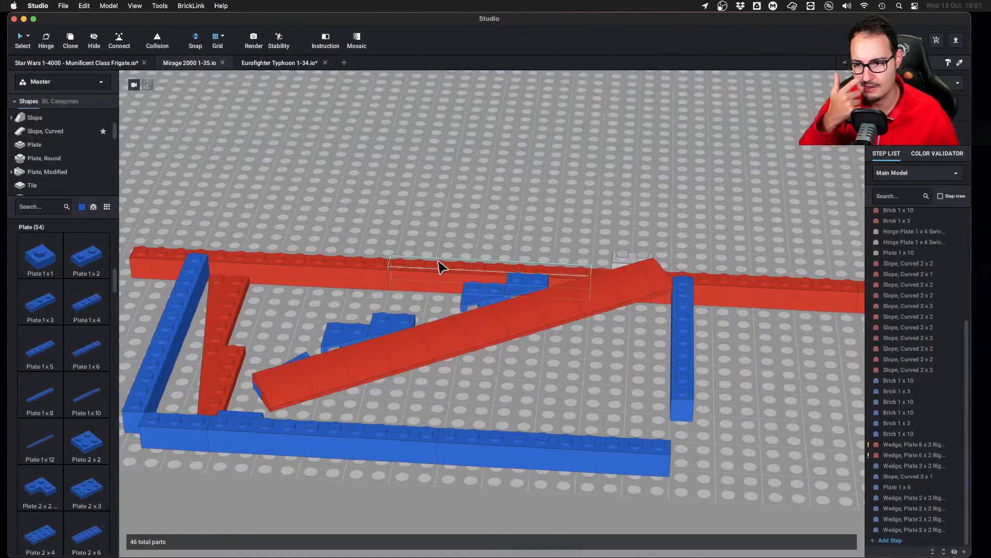
# Inspect the wing from several angles, checking the gaps between the blue wedge plates, the leading edge and the wingtip
pyautogui.moveTo(439, 267); pyautogui.dragTo(593, 386, button='right')
pyautogui.scroll(2, 609, 367)
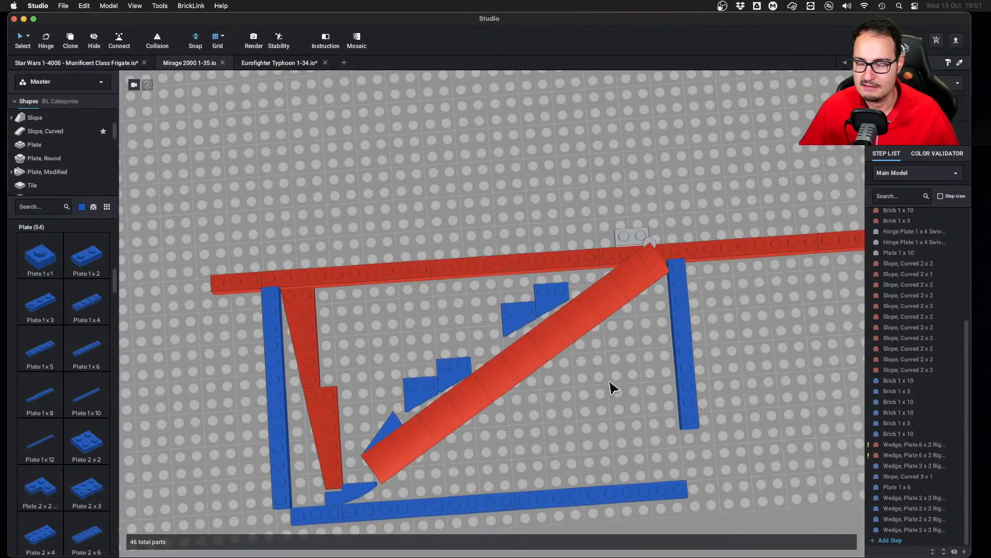
pyautogui.moveTo(610, 382); pyautogui.dragTo(618, 372, button='middle')
pyautogui.scroll(-2, 622, 378)
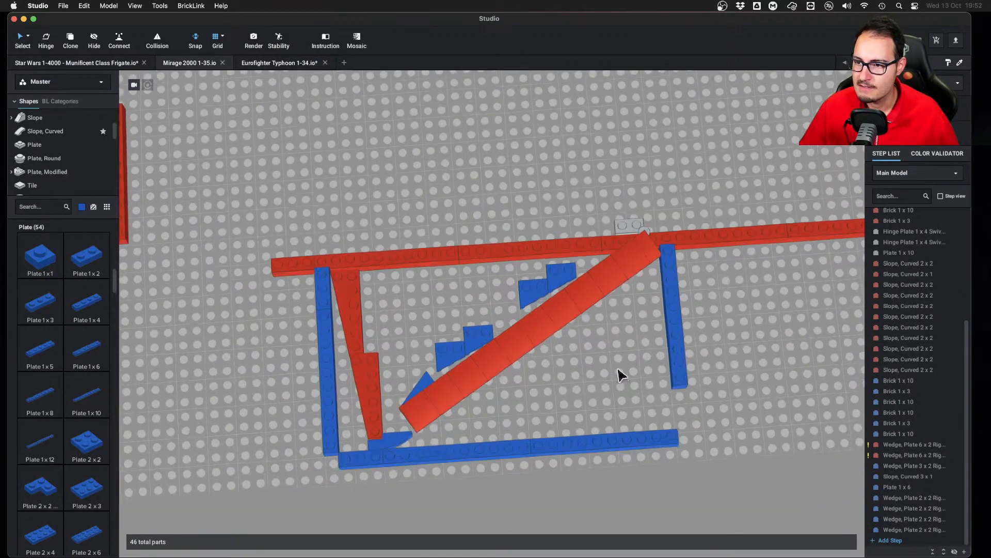
pyautogui.moveTo(619, 374); pyautogui.dragTo(664, 351, button='right')
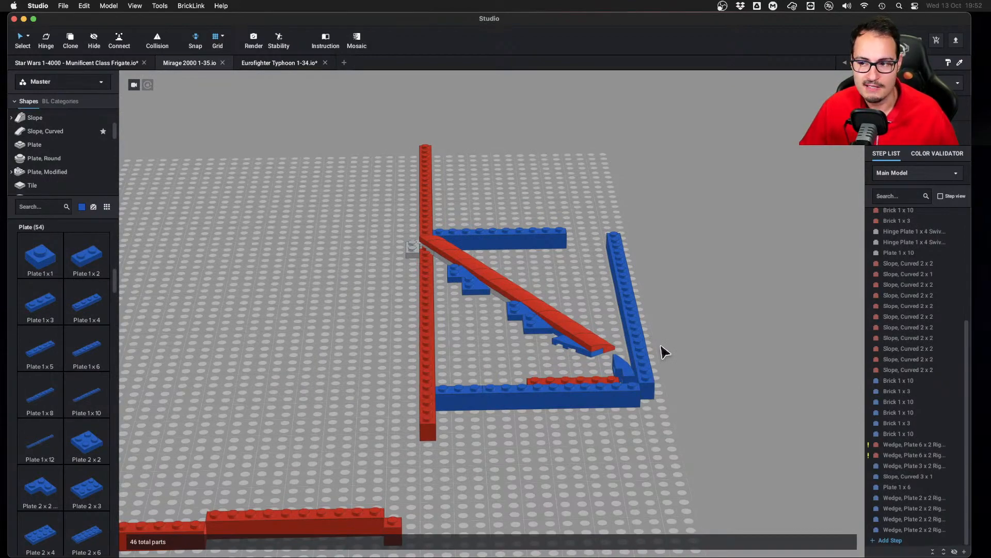
pyautogui.moveTo(661, 350); pyautogui.dragTo(640, 364, button='middle')
pyautogui.scroll(2, 640, 365)
pyautogui.moveTo(639, 365); pyautogui.dragTo(636, 371, button='right')
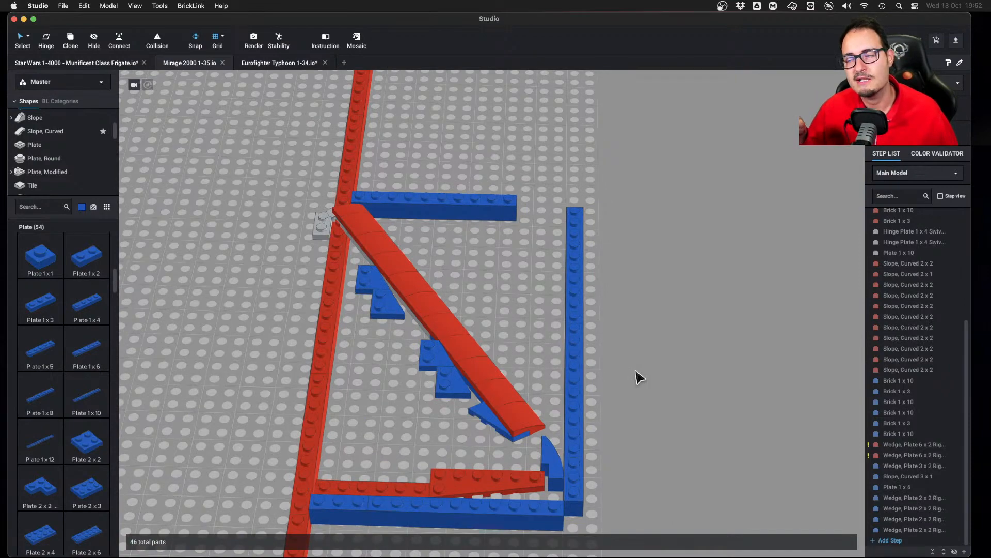
pyautogui.moveTo(638, 377); pyautogui.dragTo(642, 398, button='right')
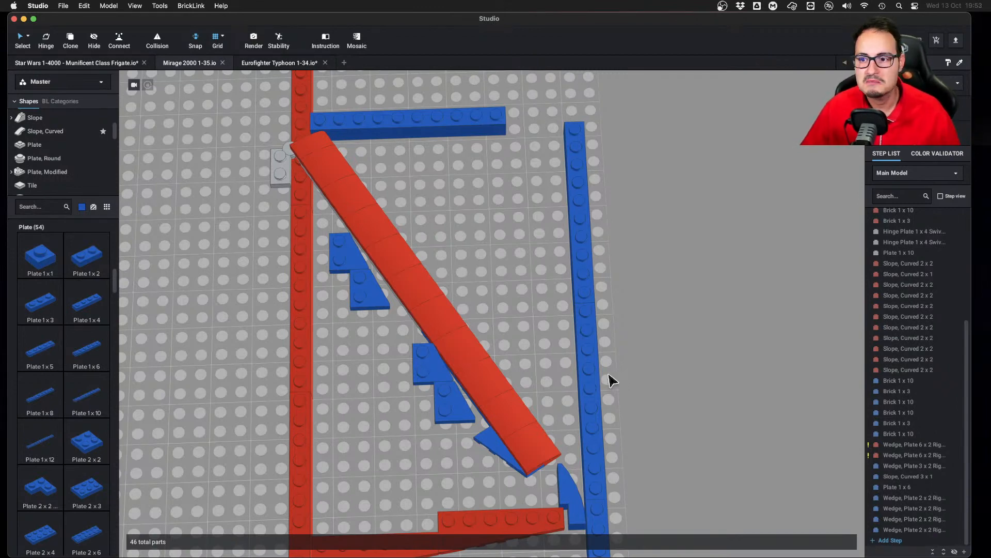
pyautogui.scroll(-3, 648, 398)
pyautogui.scroll(2, 650, 382)
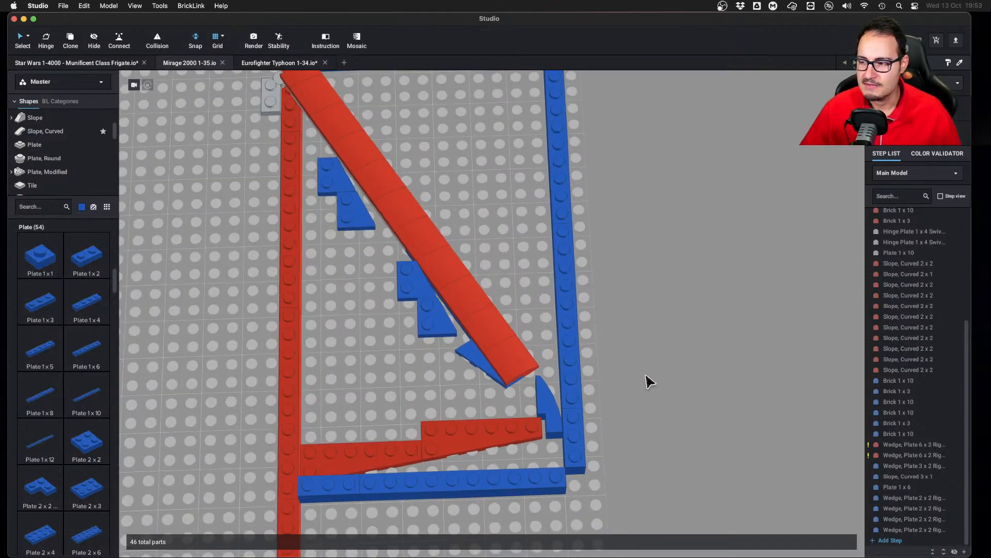
# Examine the wing outline from above, and check the length of the blue guide bricks outside the wingtip against the whole layout
pyautogui.scroll(-3, 653, 403)
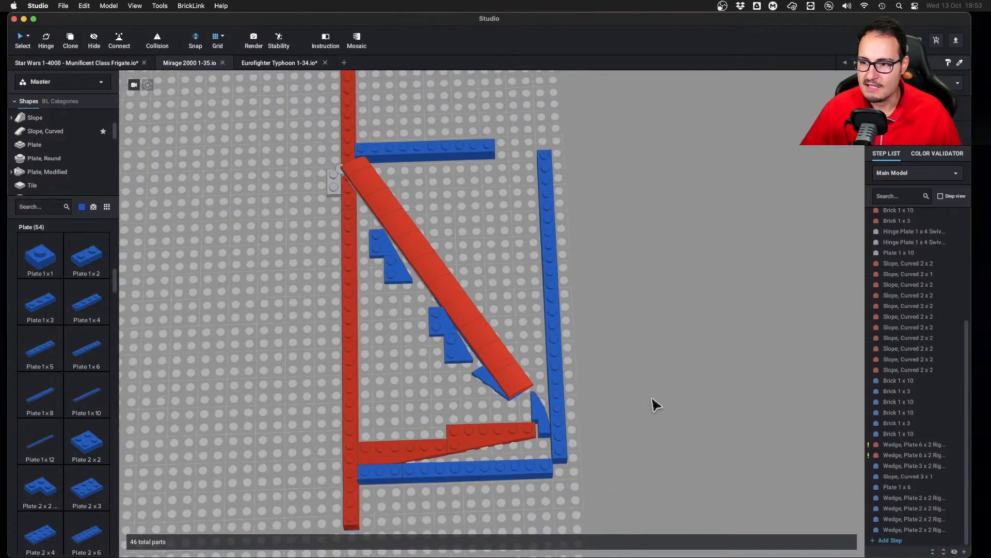
pyautogui.scroll(5, 671, 443)
pyautogui.scroll(-3, 674, 452)
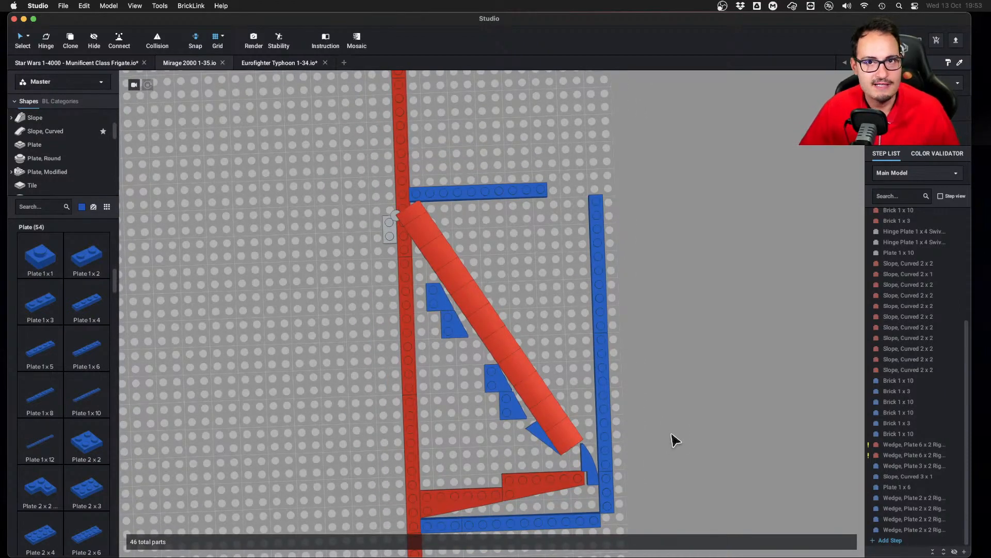
pyautogui.scroll(2, 672, 439)
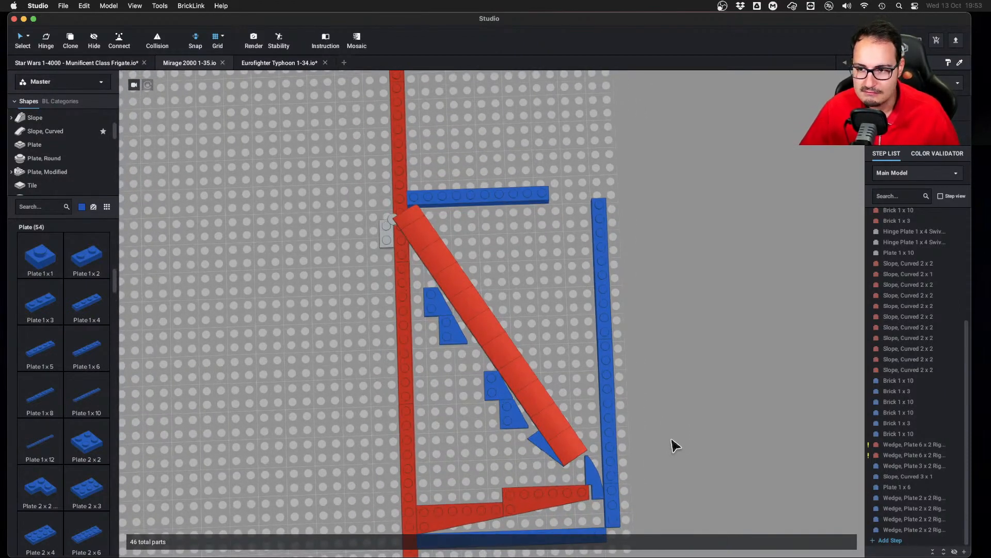
pyautogui.scroll(-5, 674, 445)
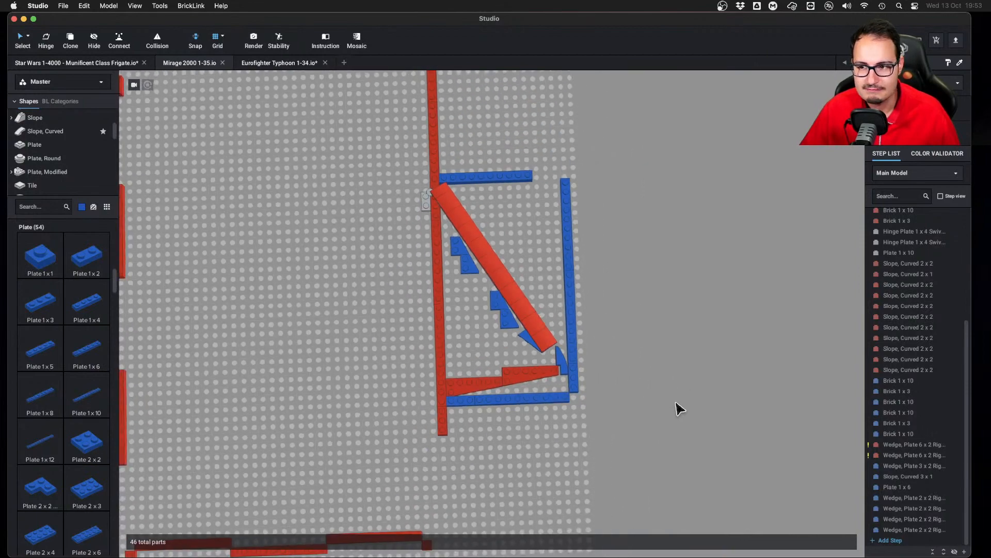
pyautogui.scroll(-2, 678, 408)
pyautogui.scroll(5, 644, 359)
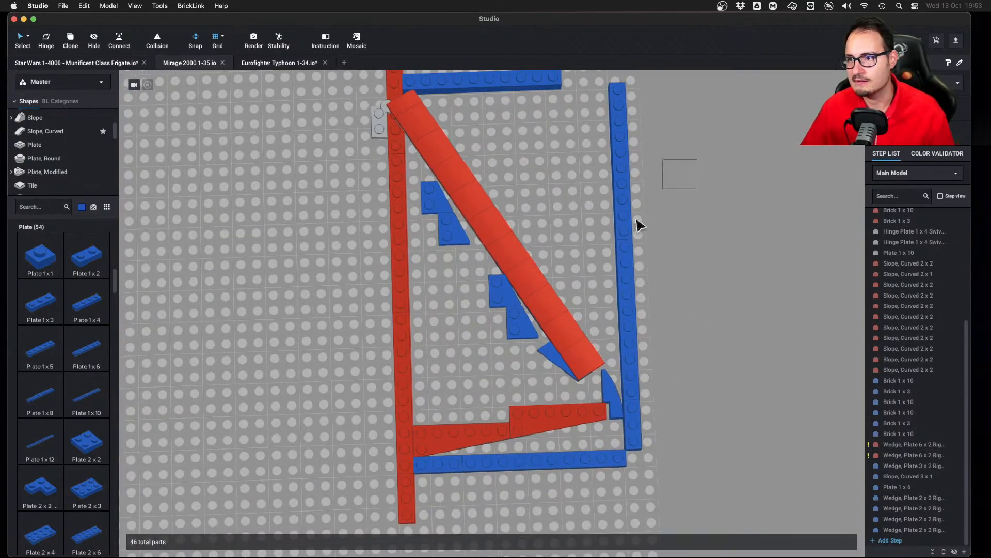
pyautogui.moveTo(640, 226); pyautogui.dragTo(593, 281)
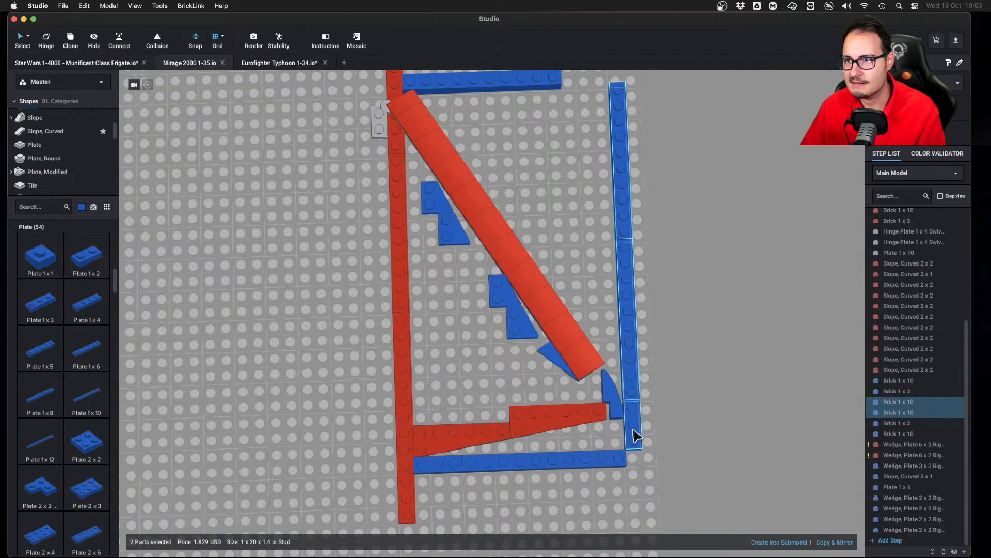
pyautogui.scroll(-3, 689, 433)
pyautogui.scroll(-3, 521, 196)
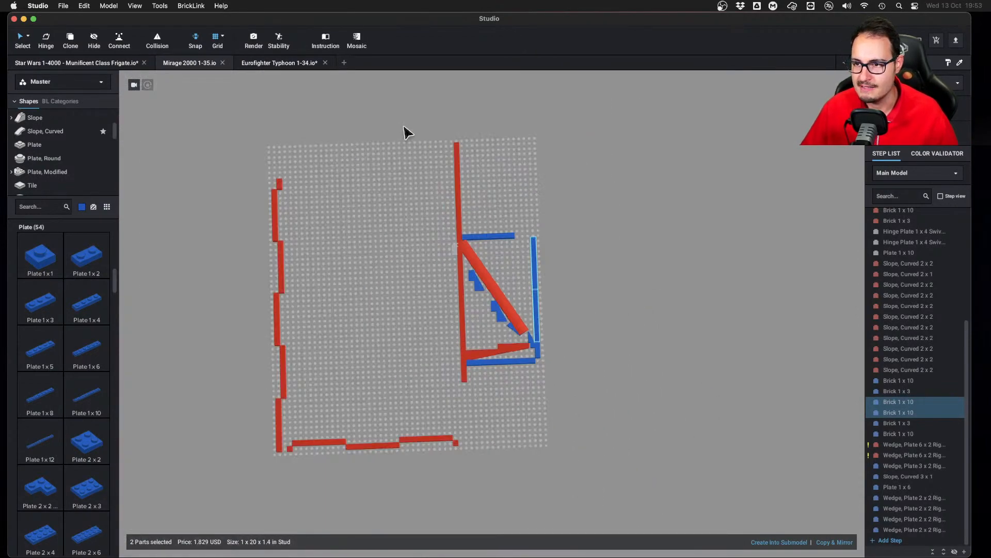
pyautogui.moveTo(405, 126); pyautogui.dragTo(405, 332)
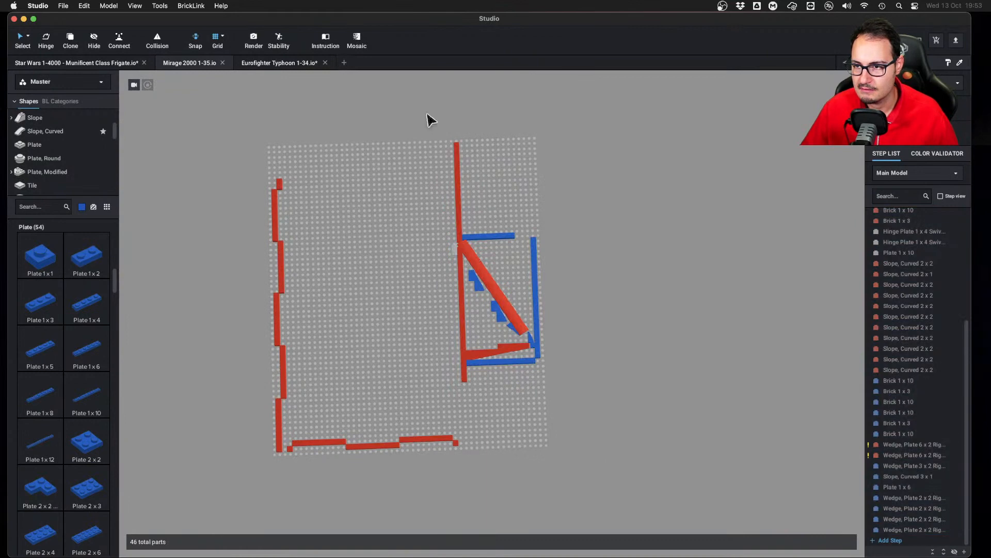
# Delete the foremost brick of the red wing-root line, and save the model with the whole wing assembly shifted outward and rearward
pyautogui.moveTo(431, 120); pyautogui.dragTo(465, 184)
pyautogui.moveTo(396, 137); pyautogui.dragTo(582, 396)
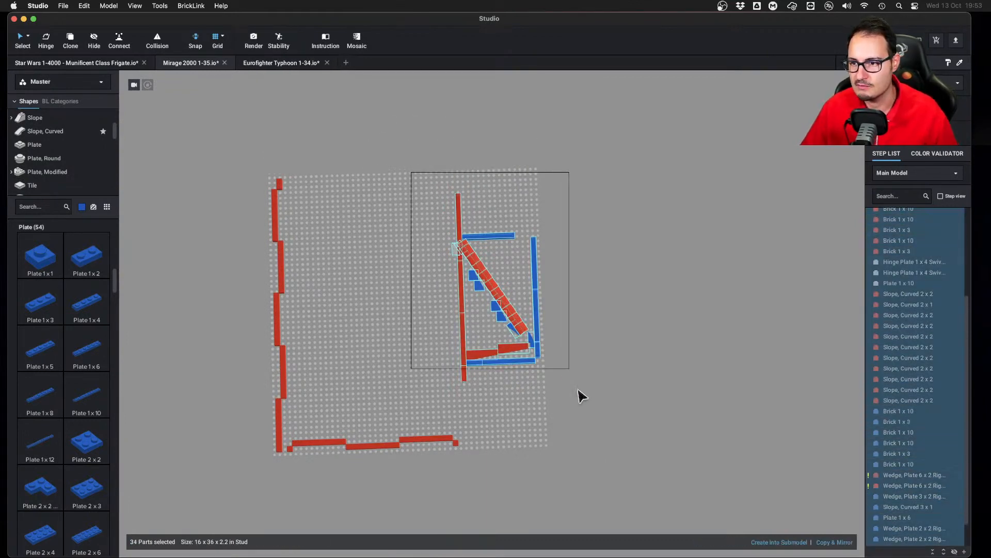
pyautogui.moveTo(465, 325); pyautogui.dragTo(435, 323)
pyautogui.click(433, 321)
pyautogui.press('super+s')
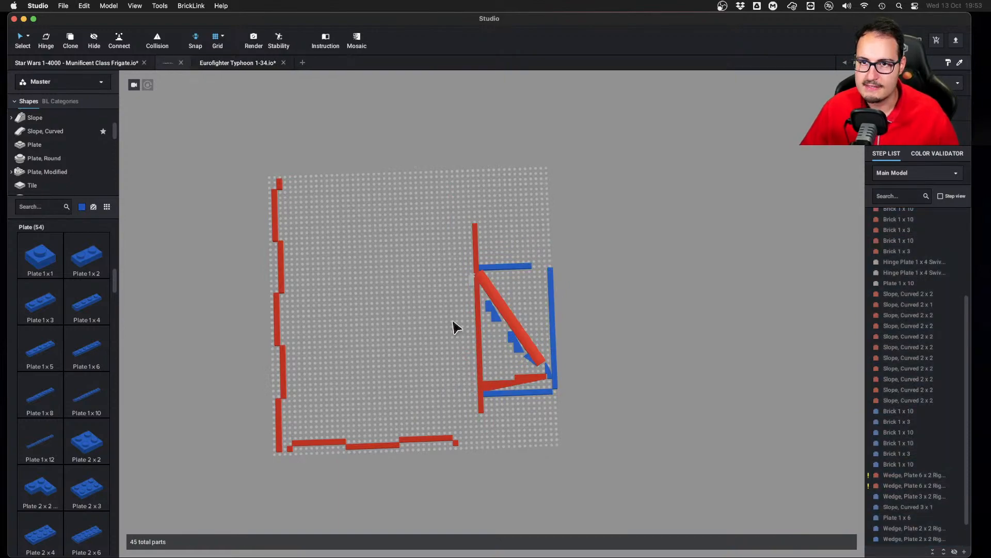
# Switch to the Mirage 2000 drawings in Photoshop and examine the fuselage between the wing roots in the top view
pyautogui.moveTo(454, 325); pyautogui.dragTo(432, 248, button='right')
pyautogui.scroll(5, 475, 339)
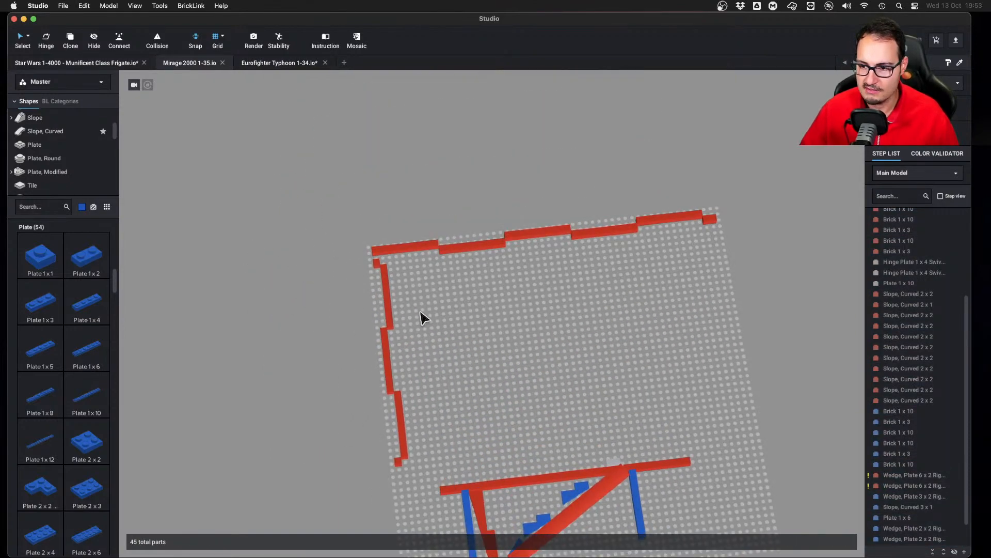
pyautogui.press('super+Tab')
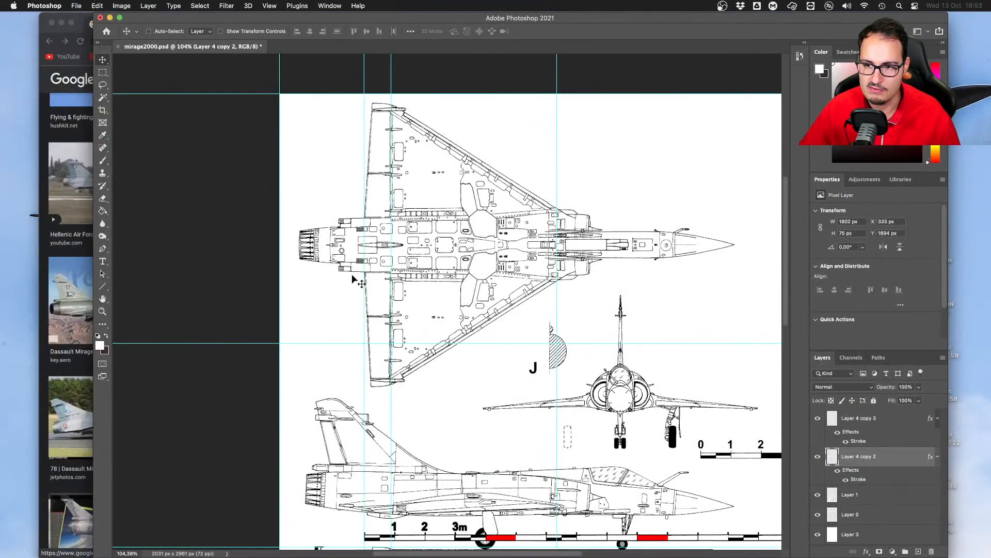
pyautogui.keyDown('alt'); pyautogui.scroll(5, 351, 274); pyautogui.keyUp('alt')
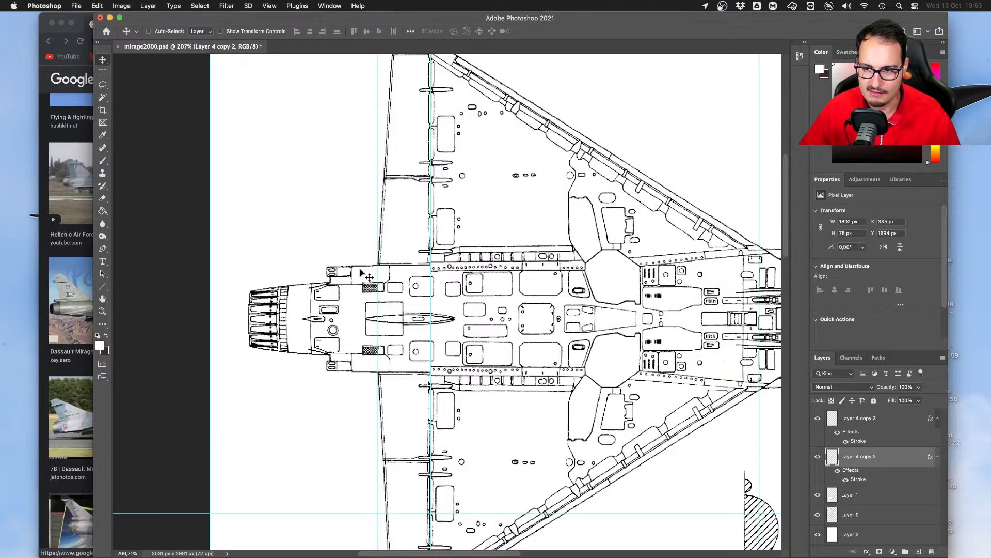
pyautogui.scroll(-5, 377, 386)
pyautogui.keyDown('alt'); pyautogui.scroll(-10, 401, 405); pyautogui.keyUp('alt')
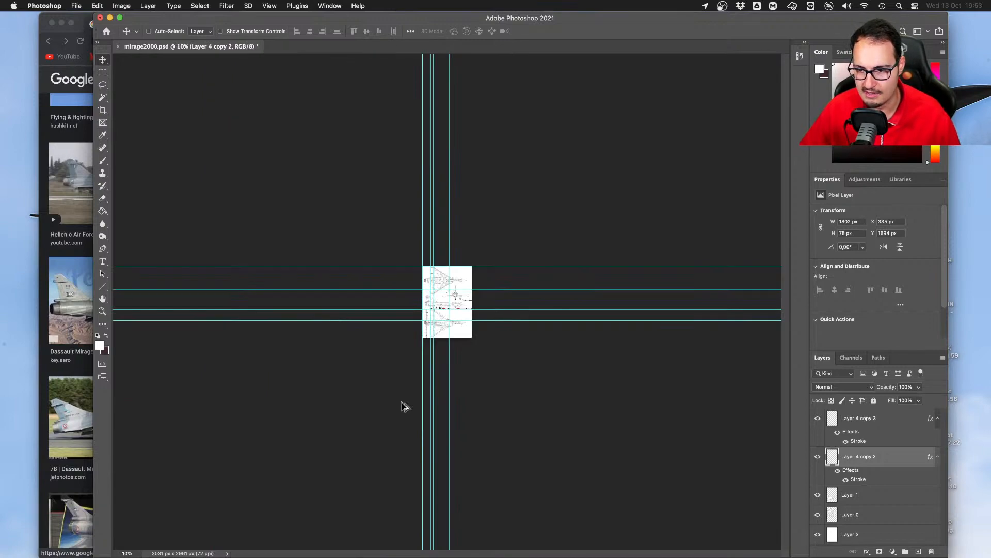
pyautogui.keyDown('alt'); pyautogui.scroll(5, 405, 407); pyautogui.keyUp('alt')
# Try moving the vertical scale bar from the lower plan view up beside the upper one, and undo the move
pyautogui.keyDown('ctrl'); pyautogui.click(312, 411); pyautogui.keyUp('ctrl')
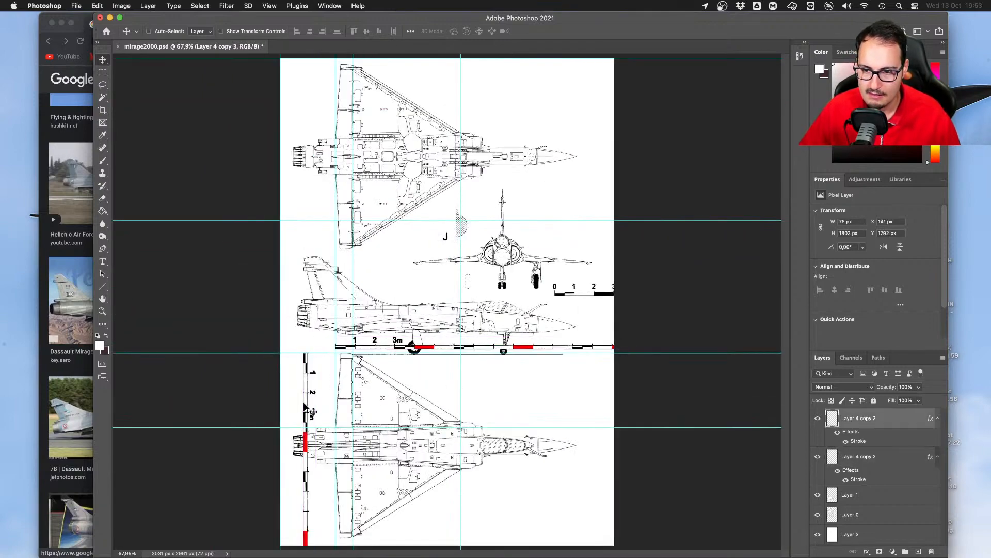
pyautogui.moveTo(311, 412); pyautogui.dragTo(310, 62)
pyautogui.moveTo(309, 516); pyautogui.dragTo(307, 193)
pyautogui.keyDown('alt'); pyautogui.scroll(1, 306, 192); pyautogui.keyUp('alt')
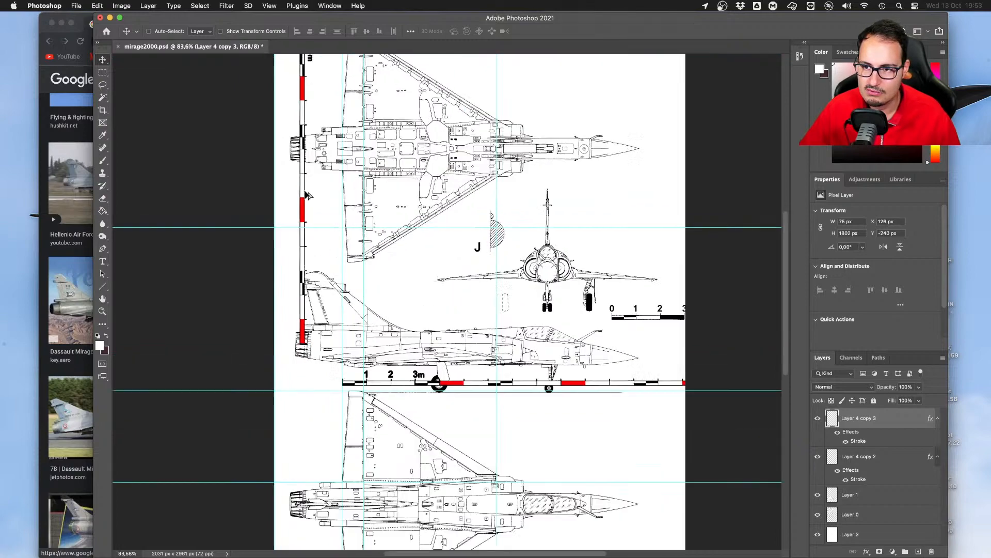
pyautogui.keyDown('alt'); pyautogui.scroll(2, 307, 194); pyautogui.keyUp('alt')
pyautogui.scroll(-3, 336, 295)
pyautogui.press('super+z')
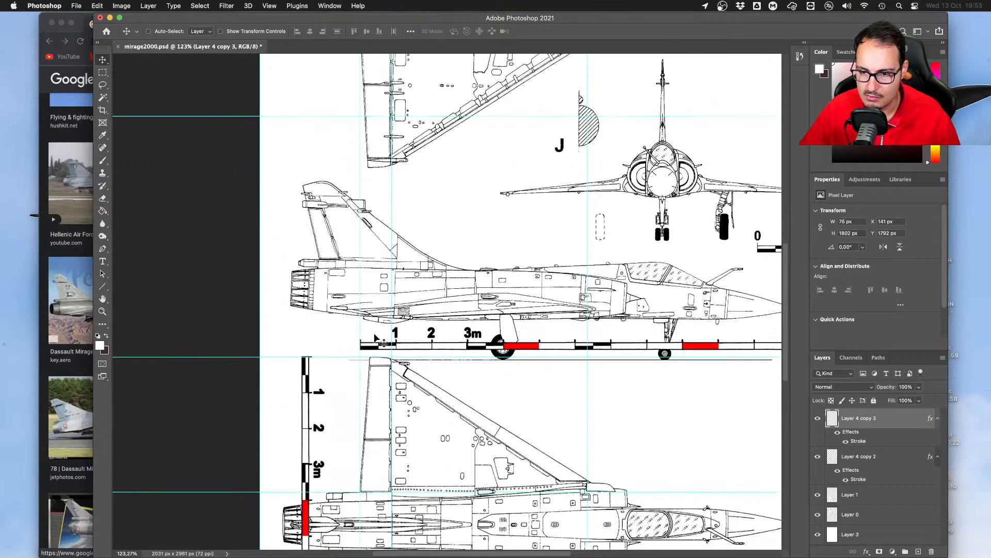
# In the lower plan view, move the horizontal guide to the lower wing root and align the vertical scale bar's zero with the upper wing-root guide
pyautogui.scroll(-5, 376, 338)
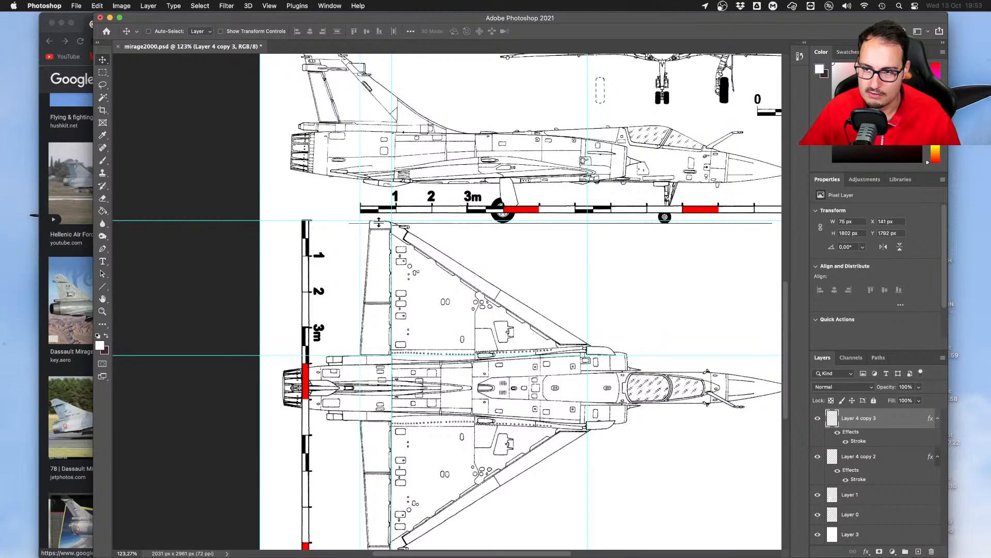
pyautogui.keyDown('alt'); pyautogui.scroll(5, 337, 399); pyautogui.keyUp('alt')
pyautogui.hscroll(2, 337, 399)
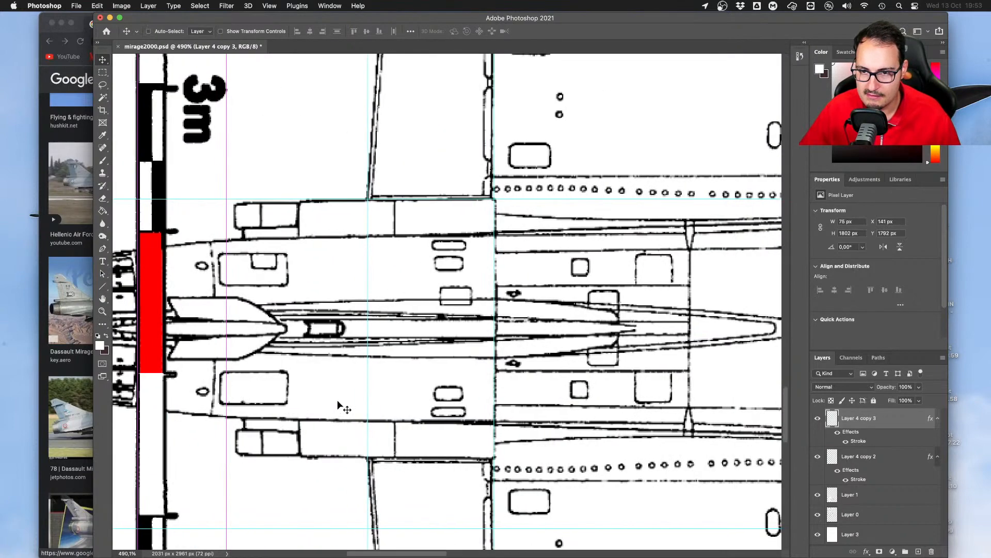
pyautogui.keyDown('alt'); pyautogui.scroll(-10, 338, 401); pyautogui.keyUp('alt')
pyautogui.keyDown('alt'); pyautogui.scroll(5, 336, 400); pyautogui.keyUp('alt')
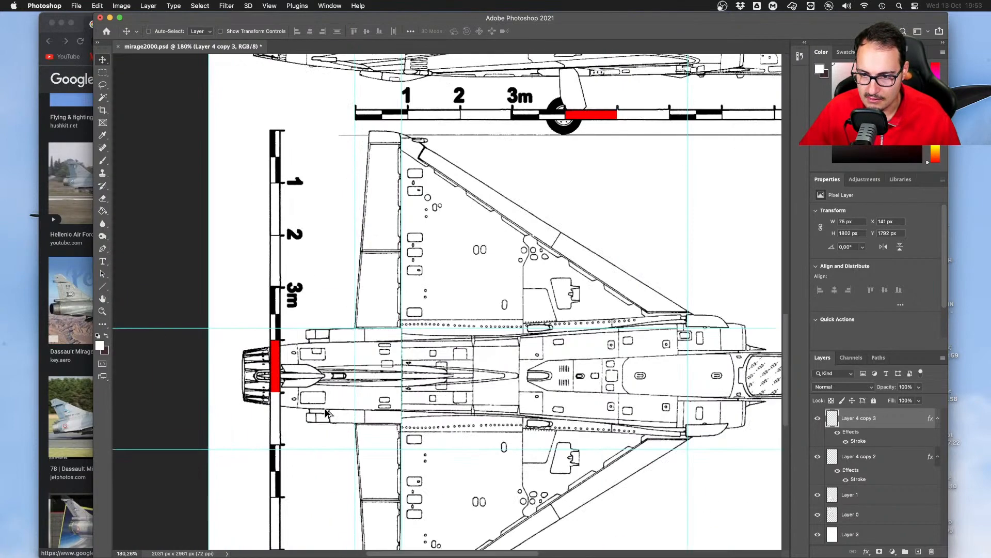
pyautogui.keyDown('alt'); pyautogui.scroll(1, 328, 413); pyautogui.keyUp('alt')
pyautogui.keyDown('super'); pyautogui.moveTo(344, 449); pyautogui.dragTo(348, 424); pyautogui.keyUp('super')
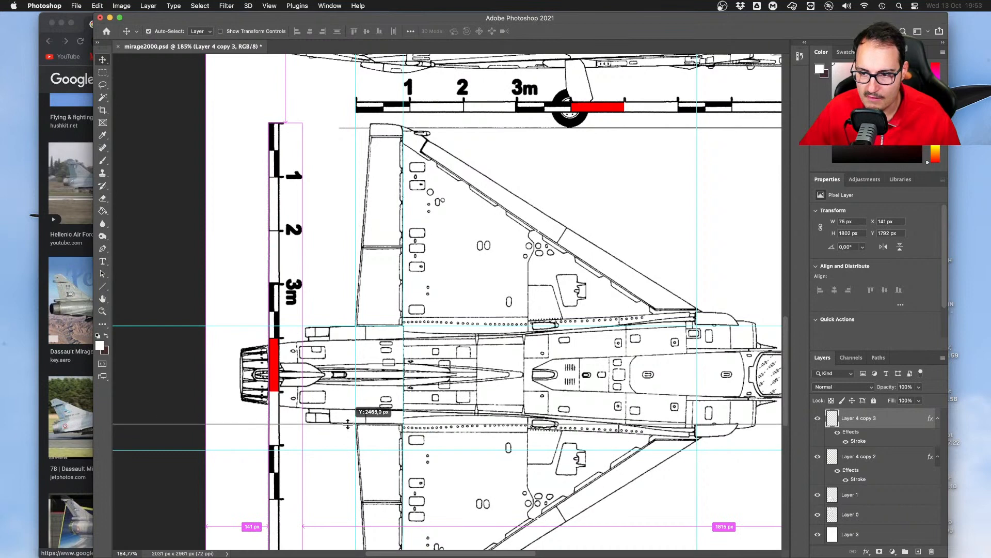
pyautogui.moveTo(282, 355); pyautogui.dragTo(277, 511)
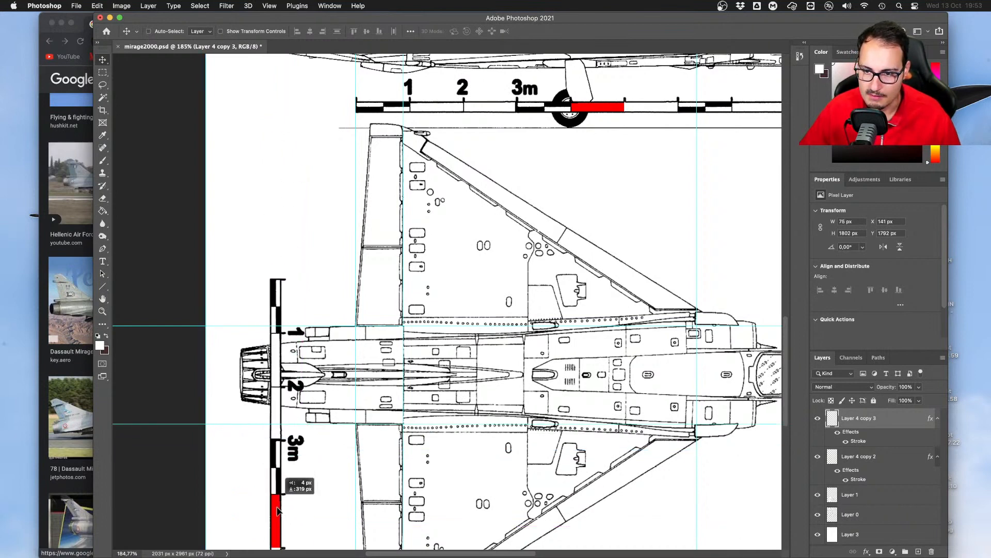
pyautogui.moveTo(274, 368); pyautogui.dragTo(265, 414)
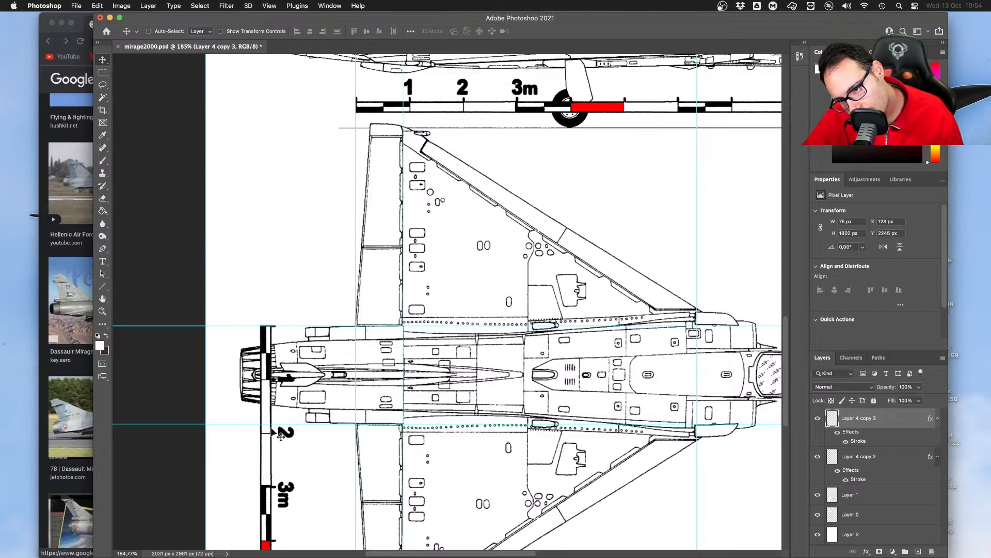
# Convert 1.8 meters at 1:35 scale in the LEGO Unit Converter, and return to the model in Studio
pyautogui.click(78, 236)
pyautogui.click(361, 24)
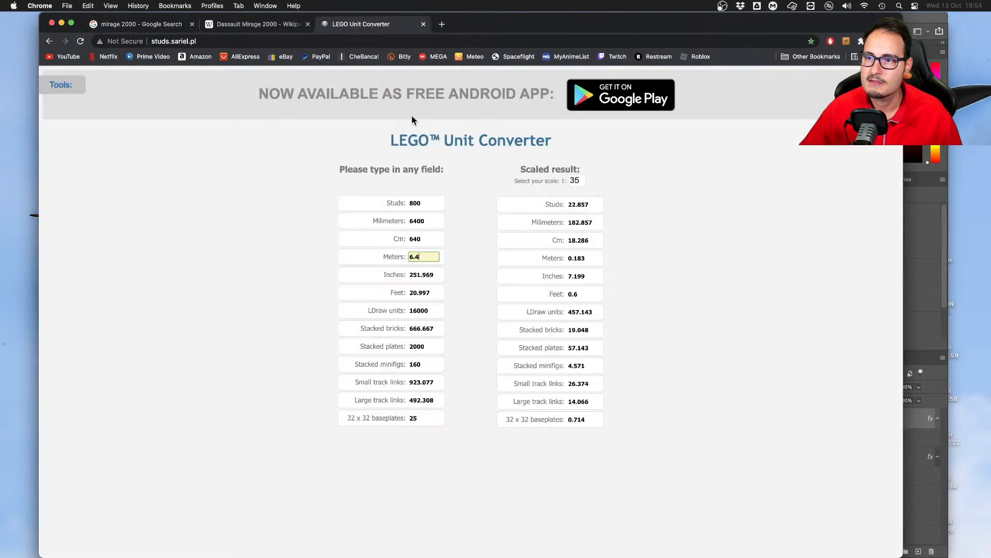
pyautogui.moveTo(443, 257); pyautogui.dragTo(385, 258)
pyautogui.write('1.8')
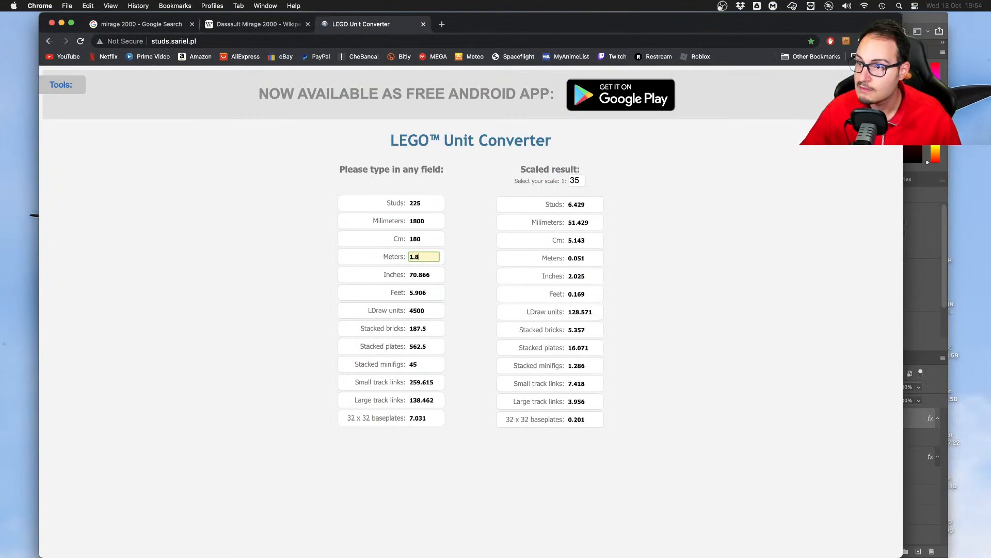
pyautogui.hotkey('ctrl', 'Right')
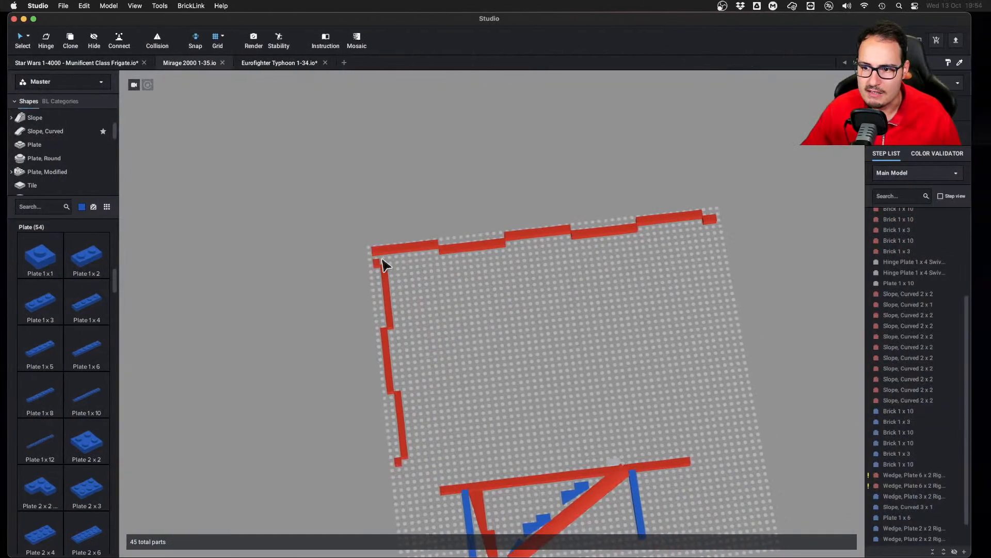
# Return to Photoshop, move both horizontal guides inward to the rear fuselage's sides, and align the vertical scale bar's zero with the upper guide
pyautogui.hotkey('ctrl', 'Left')
pyautogui.hotkey('ctrl', 'Up')
pyautogui.click(499, 305)
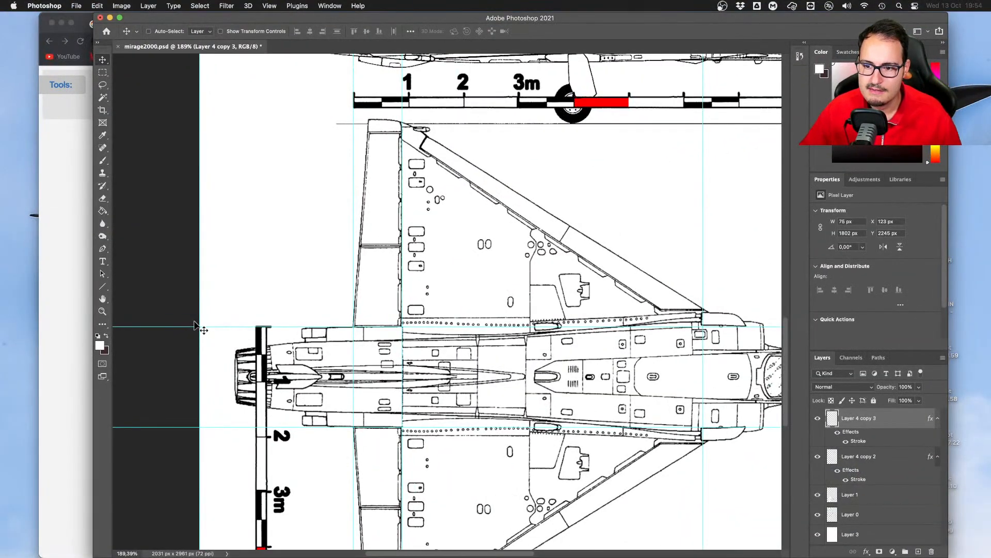
pyautogui.hotkey('ctrl', 'Right')
pyautogui.hotkey('ctrl', 'Left')
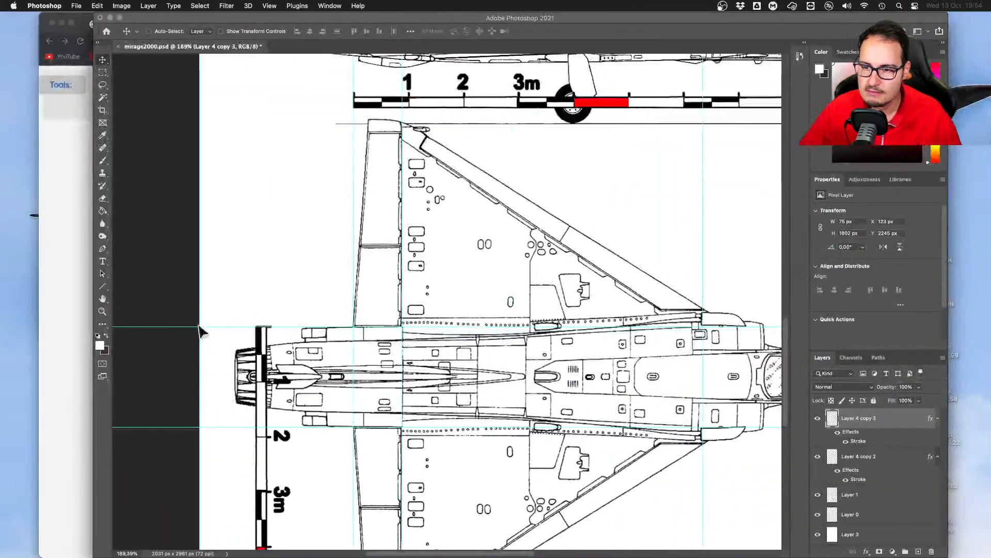
pyautogui.moveTo(354, 327); pyautogui.dragTo(354, 341)
pyautogui.moveTo(331, 427); pyautogui.dragTo(333, 412)
pyautogui.moveTo(262, 376); pyautogui.dragTo(261, 396)
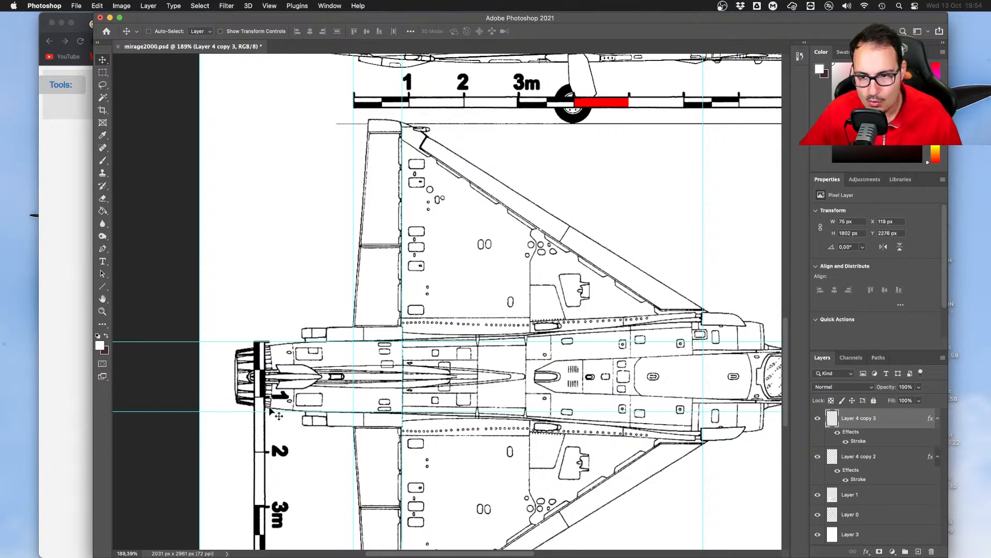
# Convert 1.2 meters at 1:35 scale in the LEGO Unit Converter, and go back to Studio
pyautogui.click(57, 303)
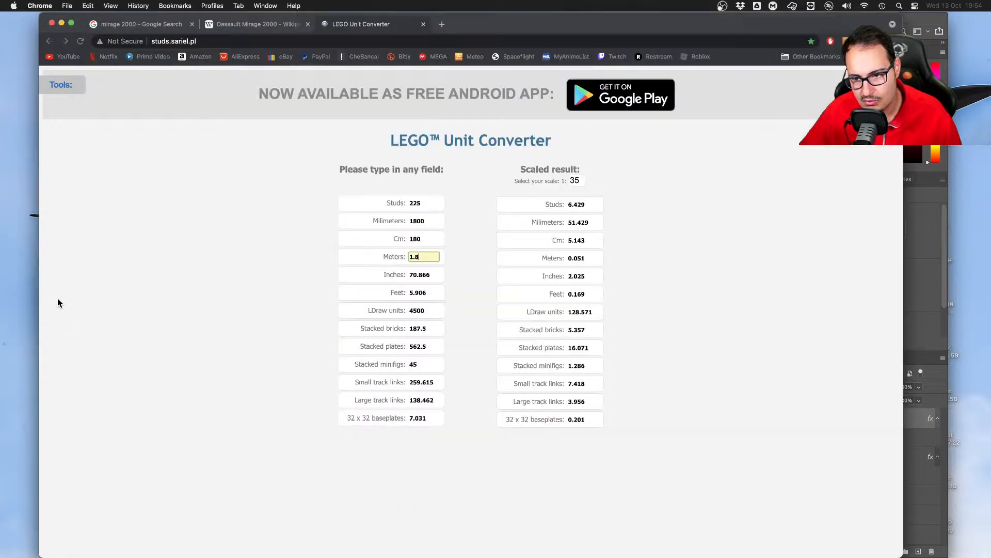
pyautogui.press('BackSpace')
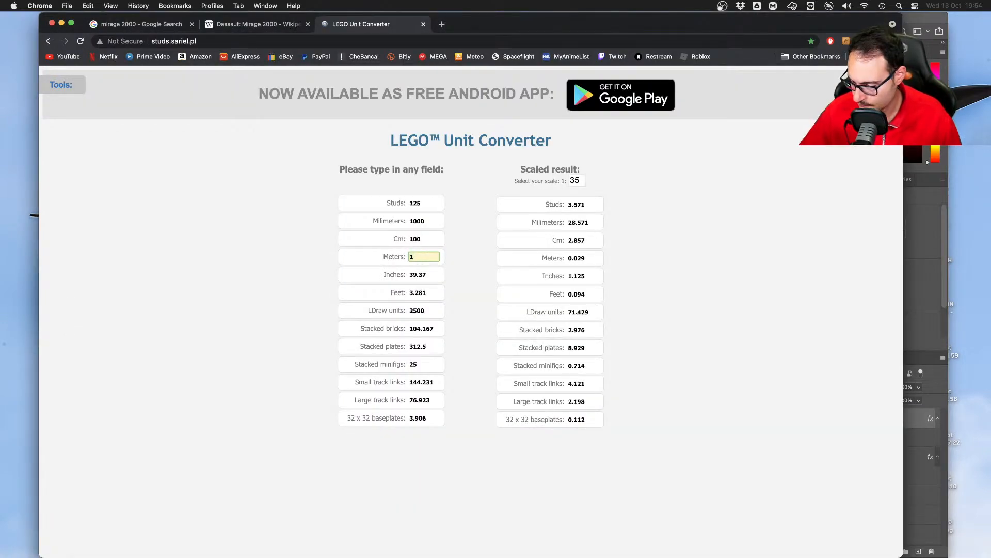
pyautogui.write('2')
pyautogui.hotkey('ctrl', 'Right')
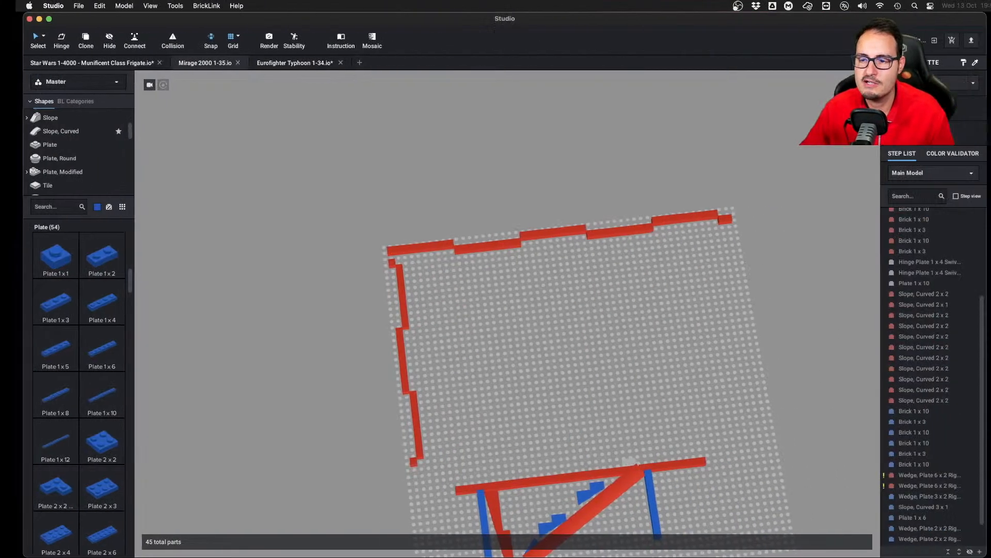
# Return to the Photoshop drawing and move both horizontal guides back outward to the upper and lower wing roots
pyautogui.hotkey('ctrl', 'Left')
pyautogui.hotkey('ctrl', 'Up')
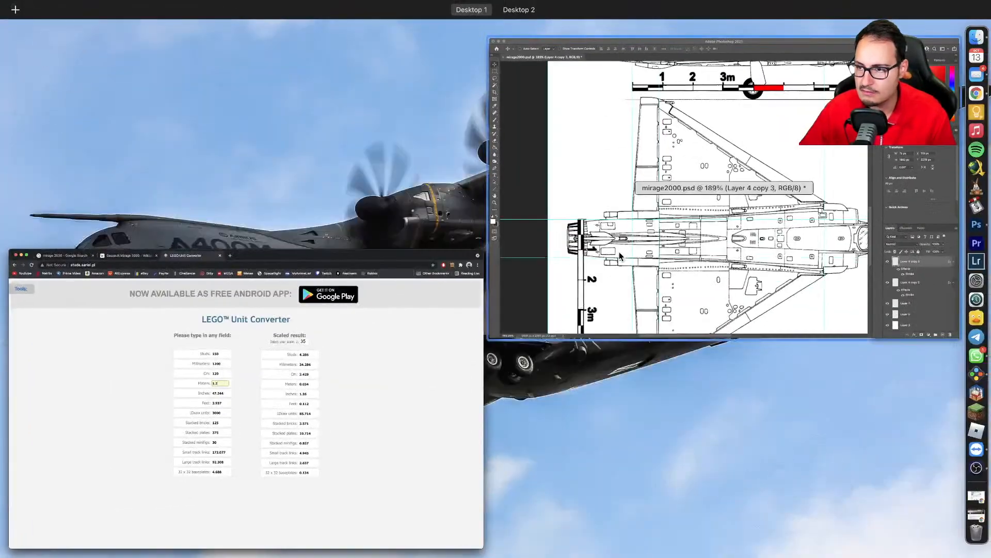
pyautogui.click(620, 257)
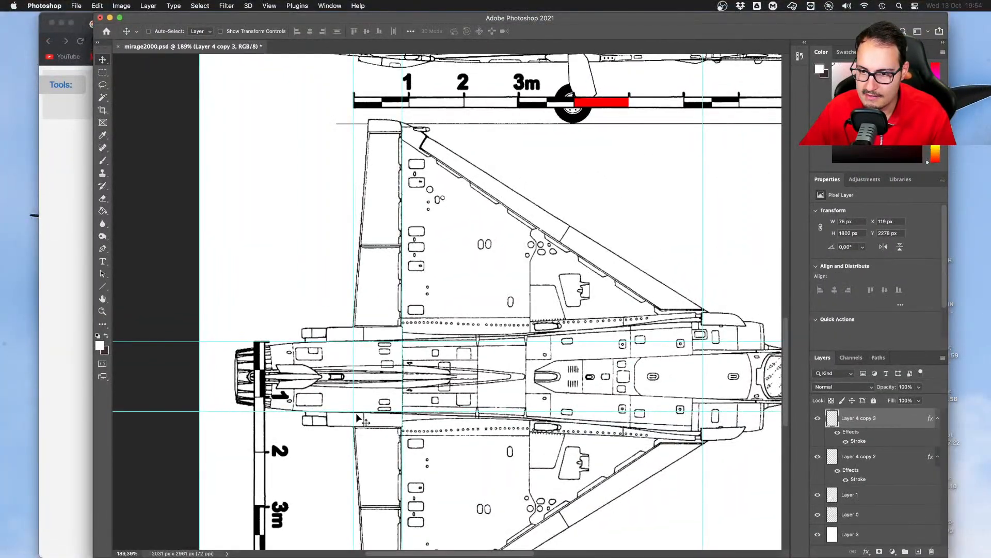
pyautogui.moveTo(341, 412); pyautogui.dragTo(341, 426)
pyautogui.moveTo(361, 340); pyautogui.dragTo(367, 327)
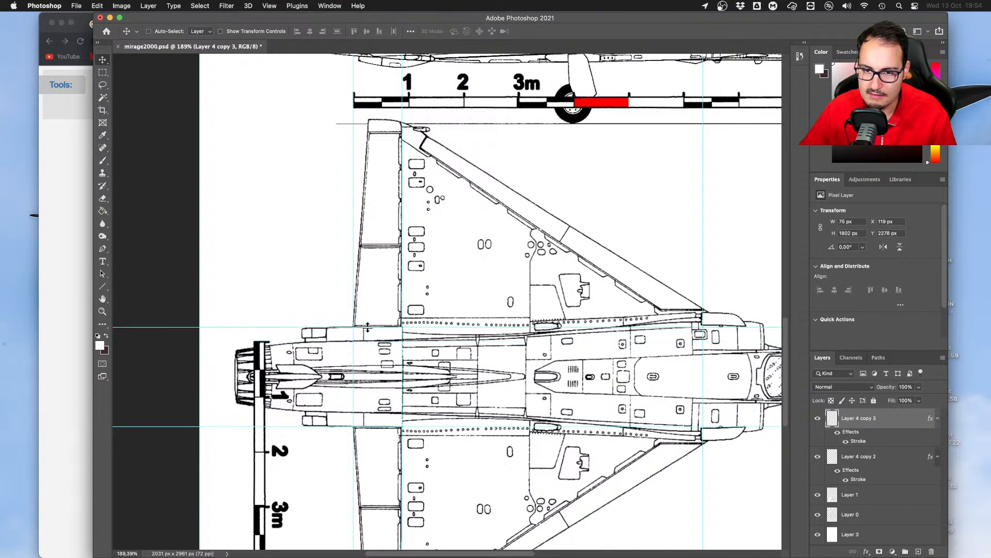
# Align the vertical scale bar's zero with the upper wing-root guide, and check the LEGO Unit Converter on the way back to Studio
pyautogui.moveTo(260, 394); pyautogui.dragTo(266, 380)
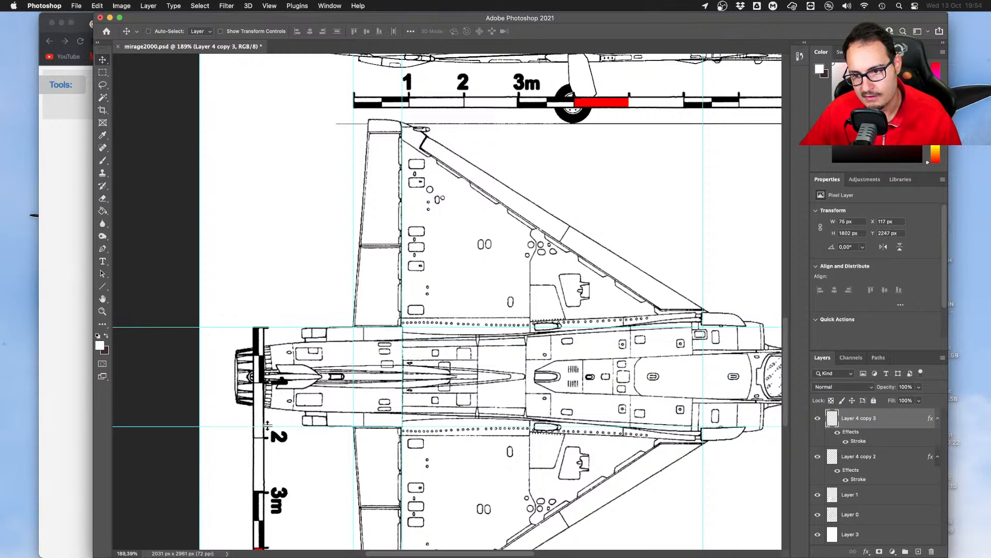
pyautogui.click(43, 367)
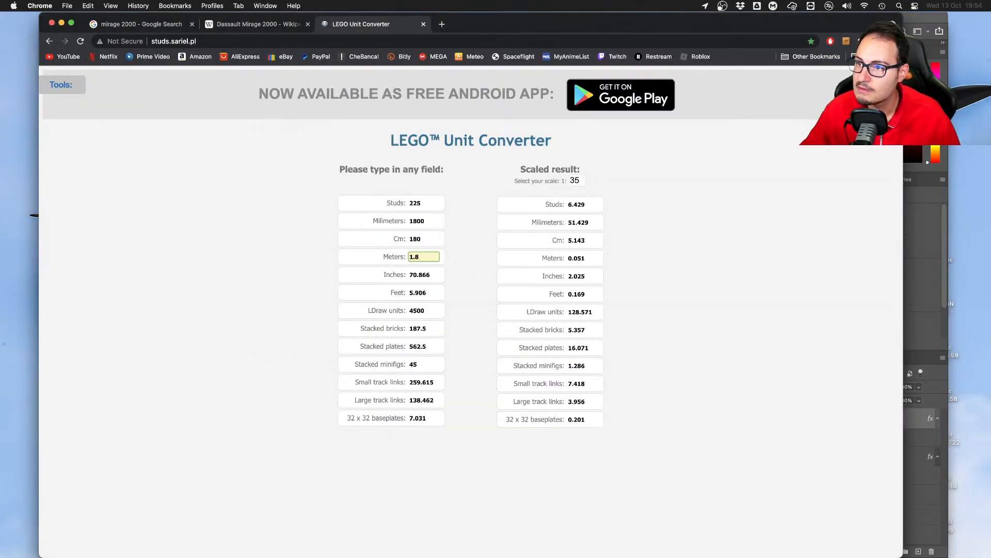
pyautogui.hotkey('ctrl', 'Right')
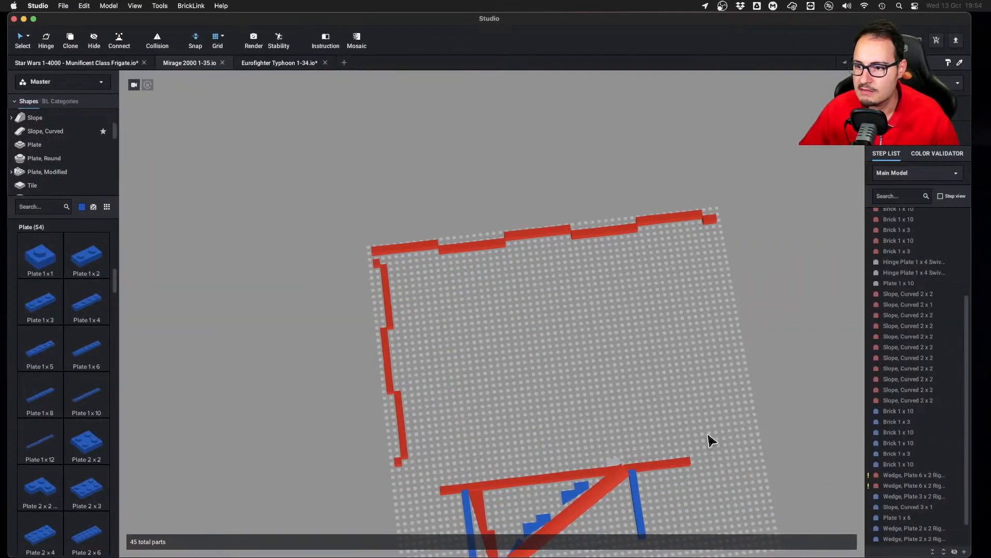
# Place a blue Brick 1 x 6 on the baseplate, inside the red brick outline, to mark the fuselage width
pyautogui.moveTo(704, 426); pyautogui.dragTo(498, 383, button='right')
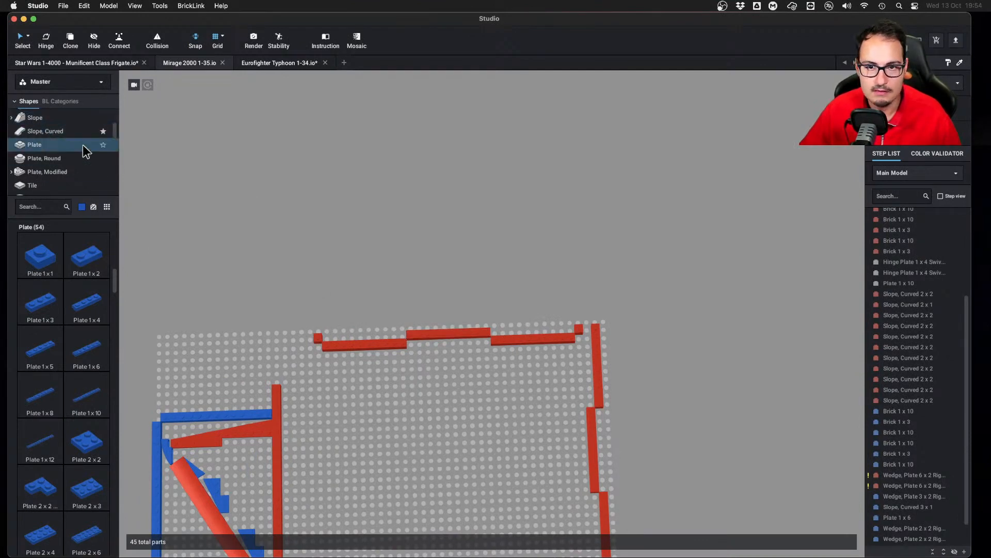
pyautogui.scroll(3, 68, 148)
pyautogui.click(50, 158)
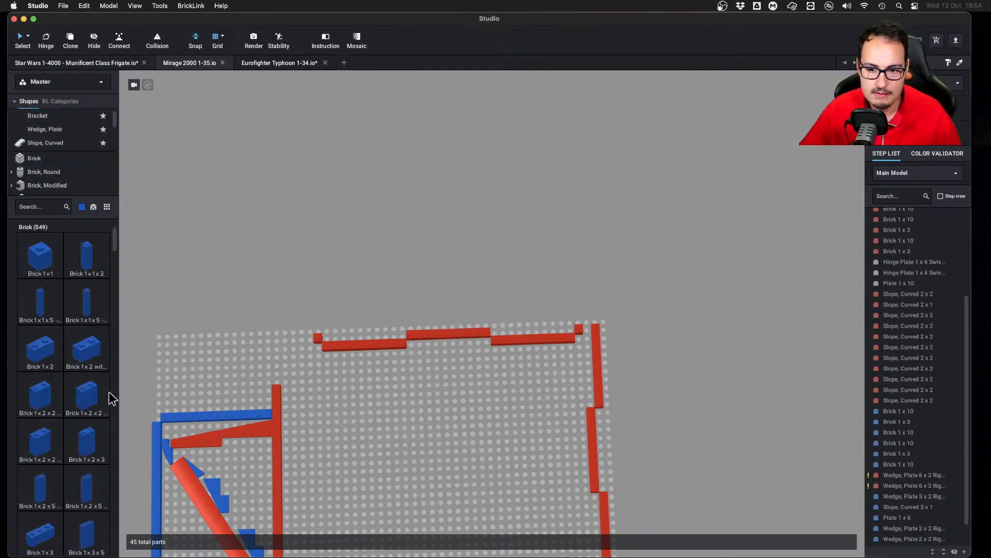
pyautogui.scroll(-5, 93, 395)
pyautogui.moveTo(85, 314); pyautogui.dragTo(460, 397)
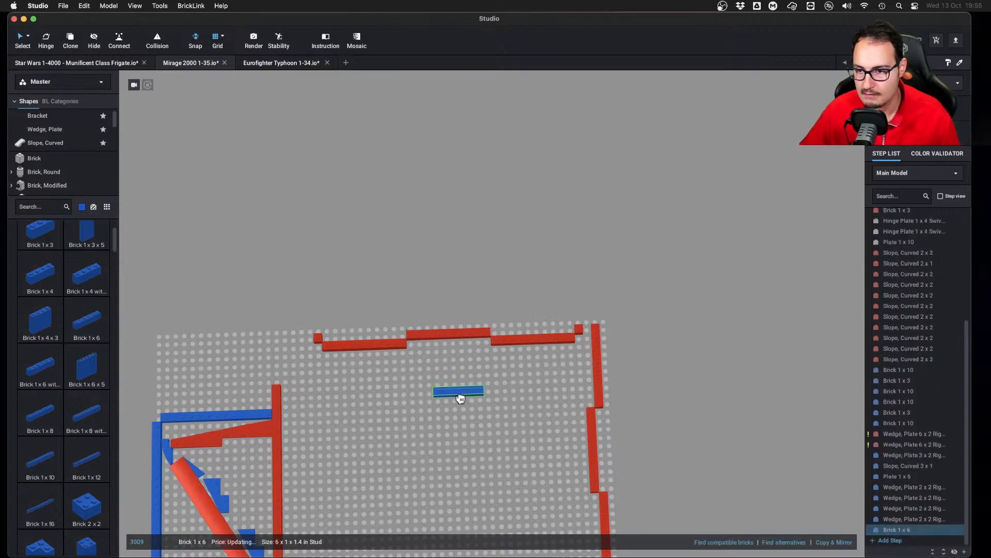
pyautogui.click(449, 327)
pyautogui.scroll(2, 465, 310)
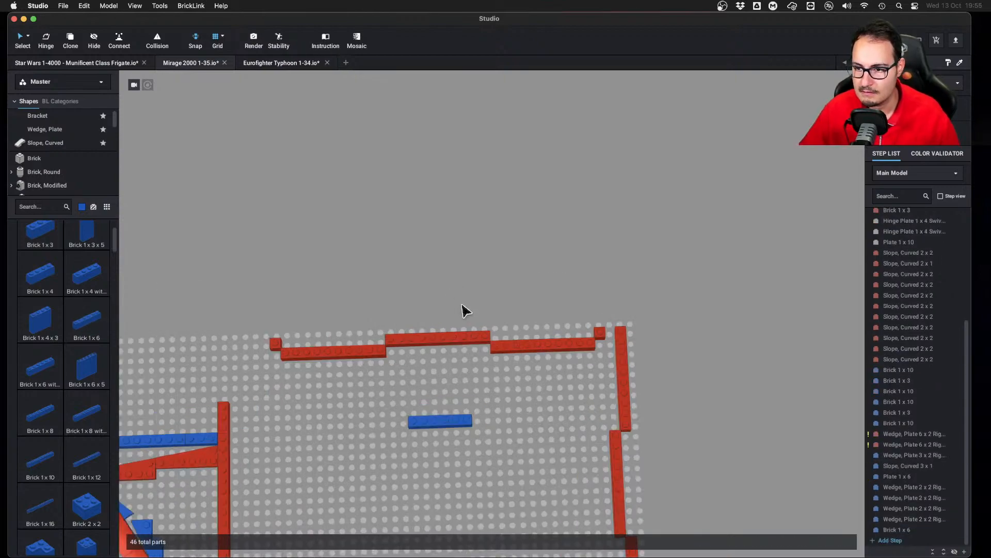
pyautogui.hotkey('ctrl', 'Right')
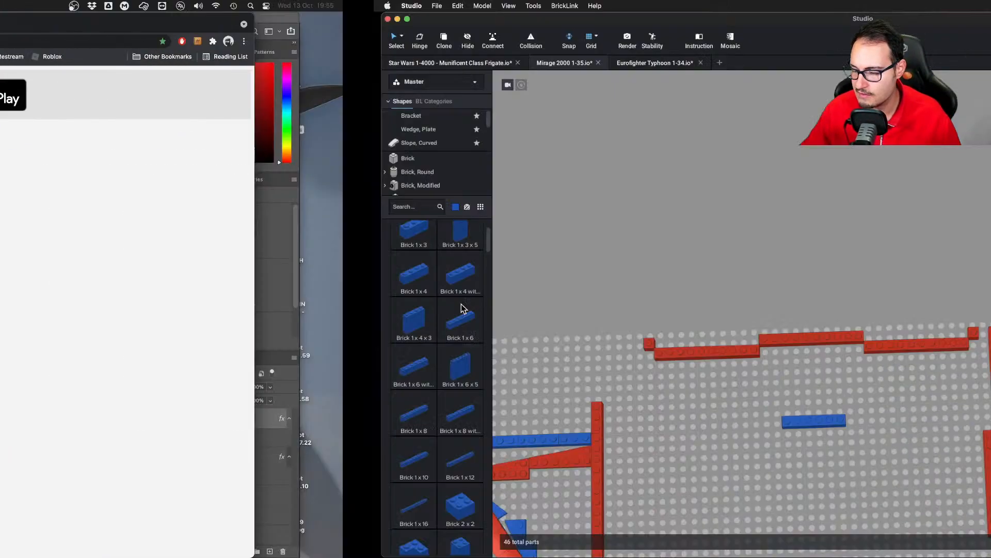
# Find and open the F-16 Falcon 1-34.io model, and examine its engine nozzle and rear fuselage from behind
pyautogui.click(63, 6)
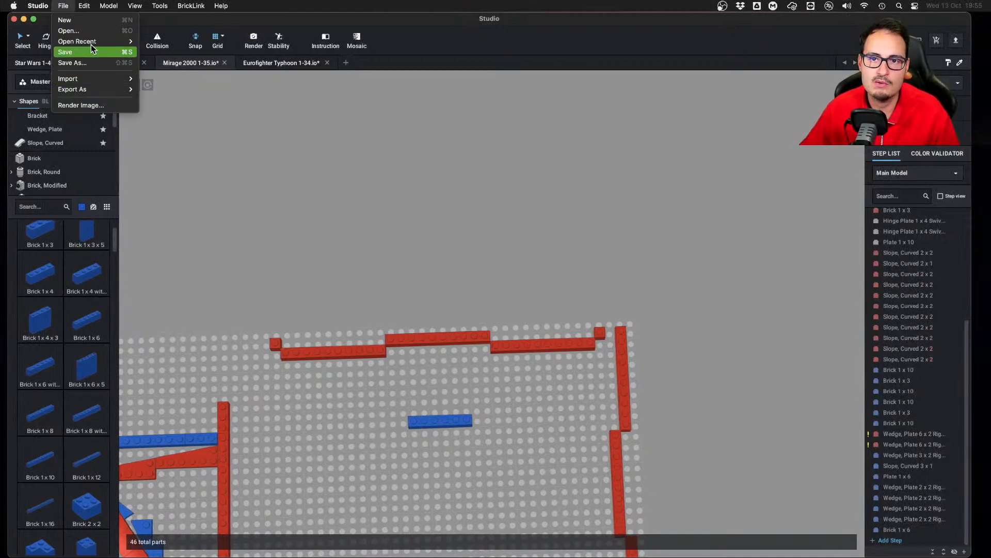
pyautogui.click(119, 30)
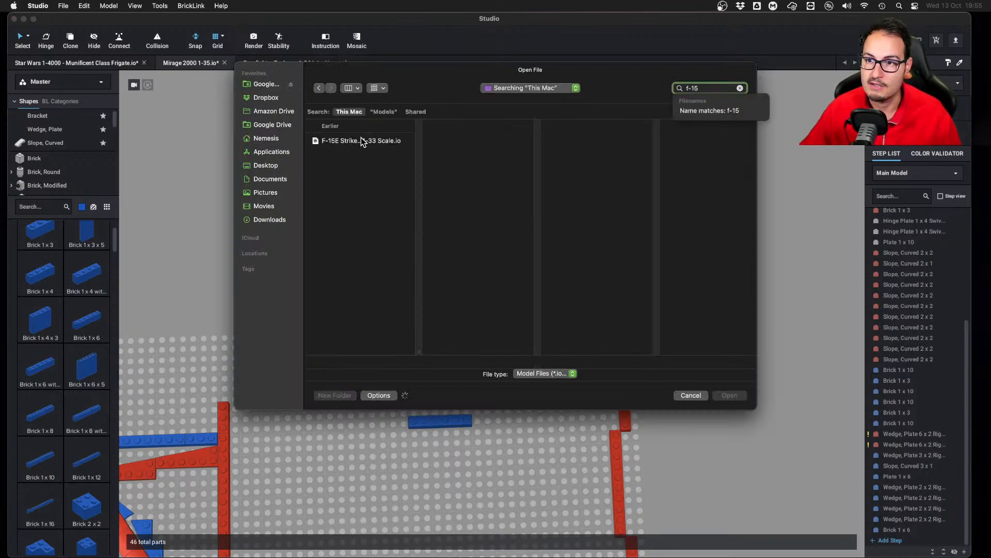
pyautogui.press('BackSpace')
pyautogui.write('6')
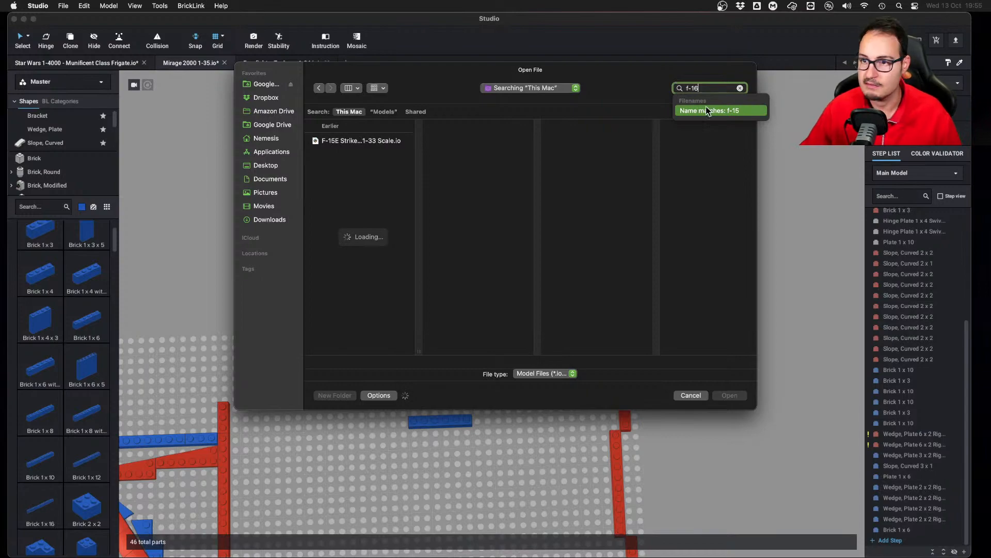
pyautogui.click(356, 141)
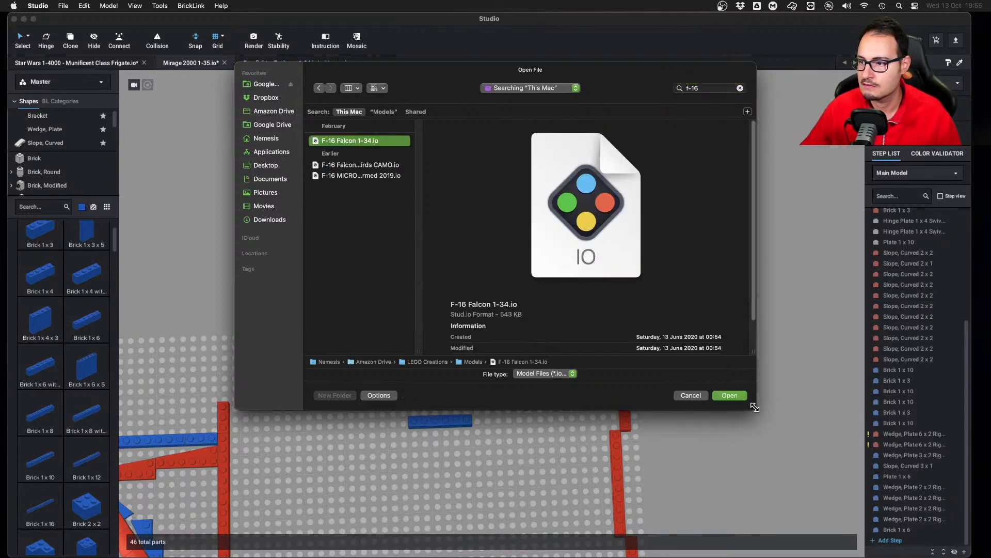
pyautogui.click(738, 396)
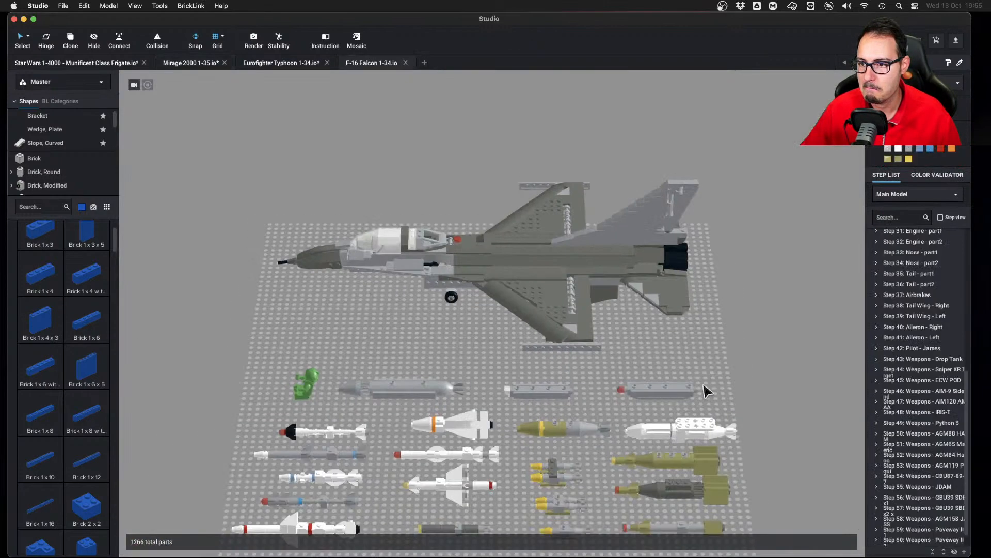
pyautogui.scroll(10, 591, 334)
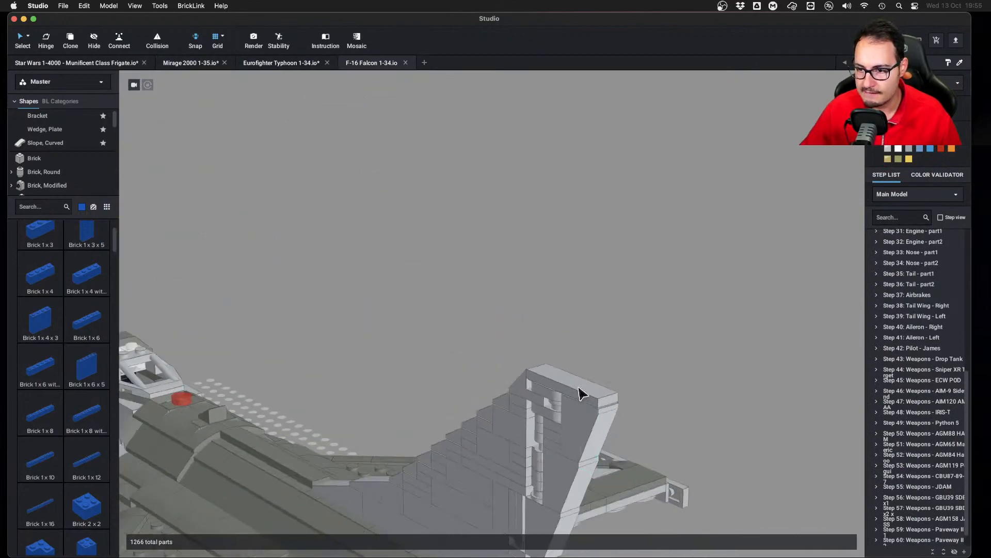
pyautogui.moveTo(583, 394); pyautogui.dragTo(567, 297, button='middle')
pyautogui.moveTo(566, 296)
pyautogui.mouseDown(button='right')
pyautogui.moveTo(544, 293)
pyautogui.moveTo(568, 284)
pyautogui.moveTo(559, 285)
pyautogui.moveTo(561, 311)
pyautogui.moveTo(560, 250)
pyautogui.moveTo(559, 276)
pyautogui.moveTo(594, 288)
pyautogui.moveTo(542, 282)
pyautogui.moveTo(558, 265)
pyautogui.moveTo(563, 226)
pyautogui.moveTo(554, 295)
pyautogui.mouseUp(button='right')
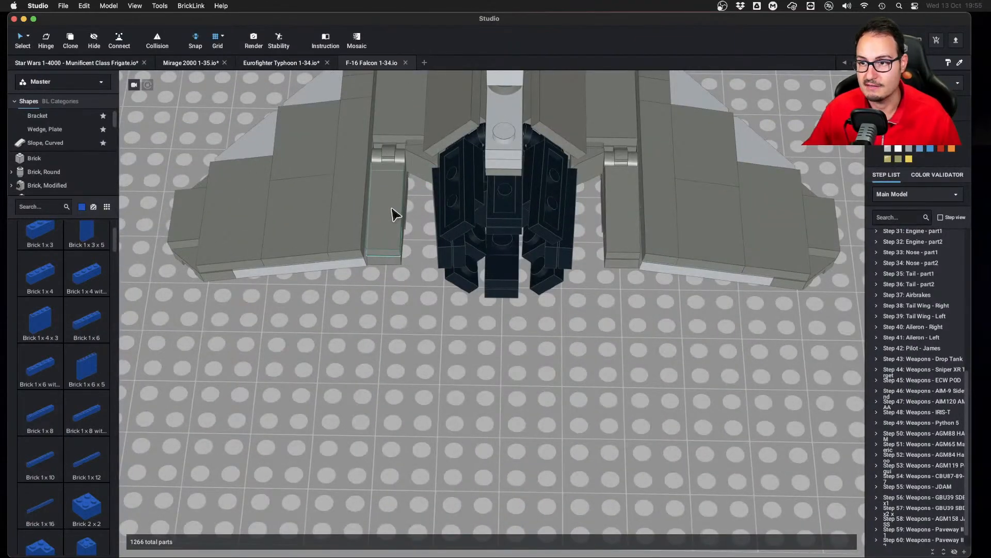
# Switch to Chrome to check the Mirage 2000 specifications, reference photos and unit converter, and return to the Photoshop drawing
pyautogui.hotkey('ctrl', 'Left')
pyautogui.click(925, 275)
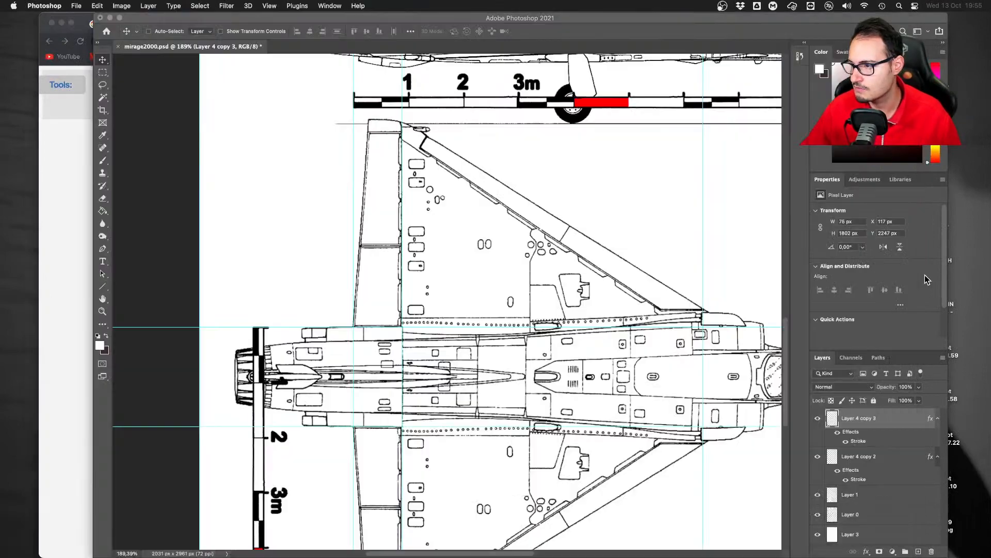
pyautogui.click(62, 252)
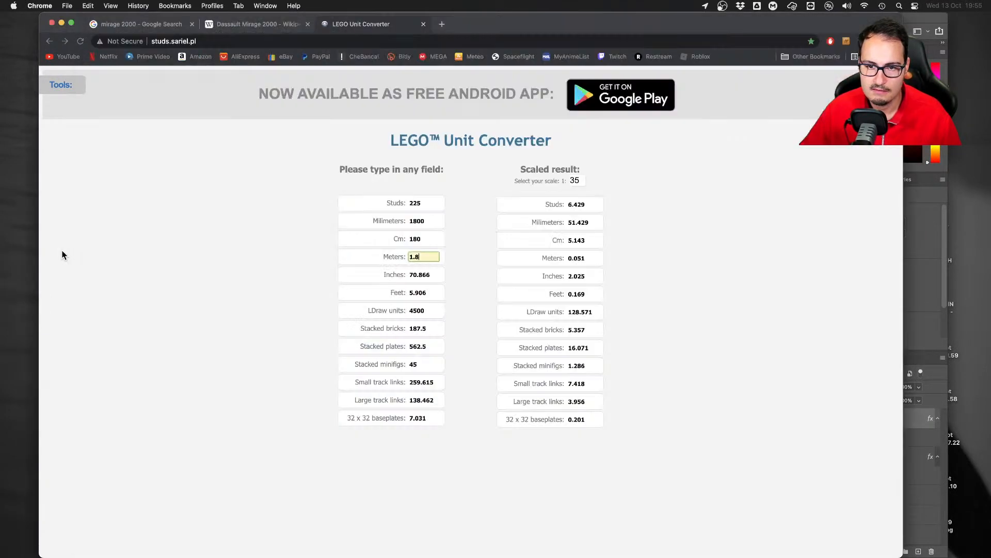
pyautogui.click(251, 26)
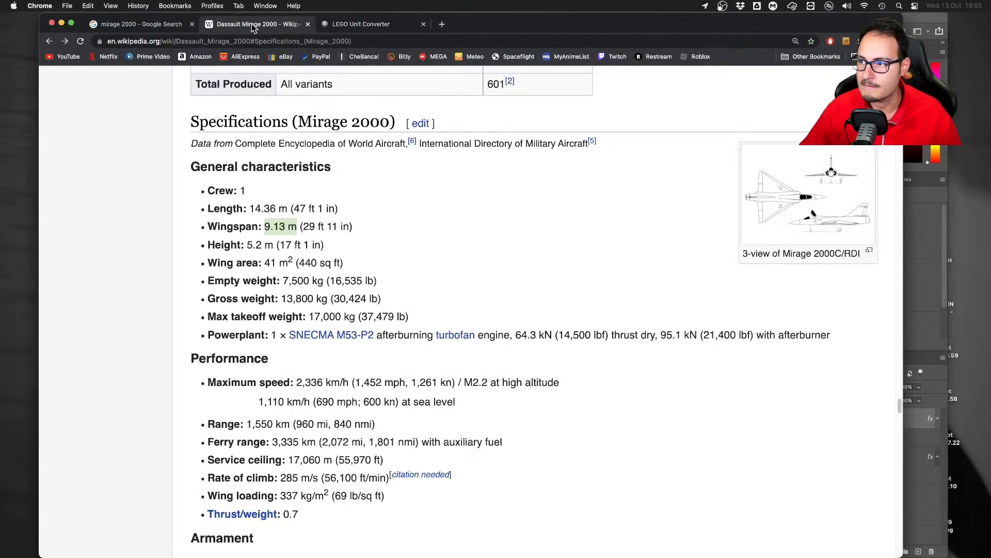
pyautogui.click(163, 29)
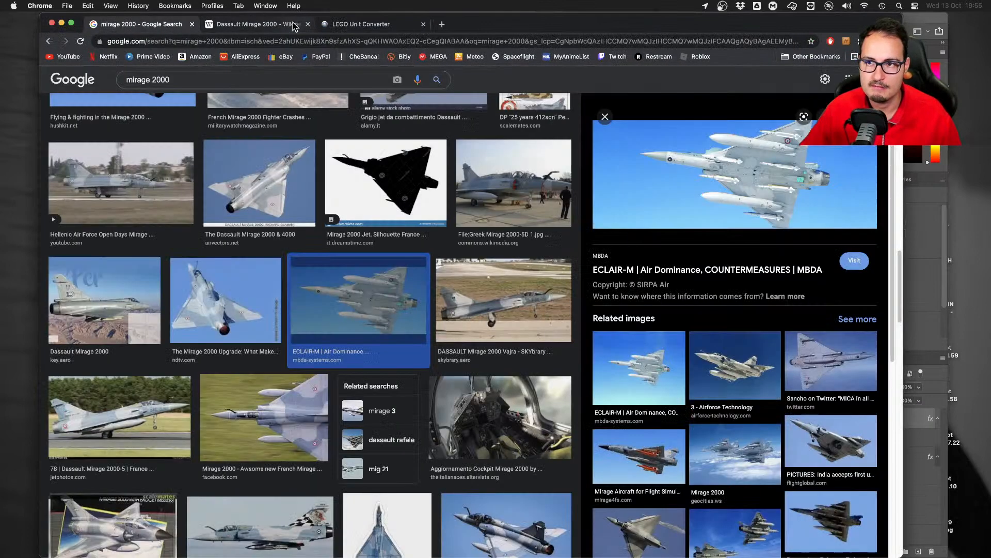
pyautogui.click(367, 29)
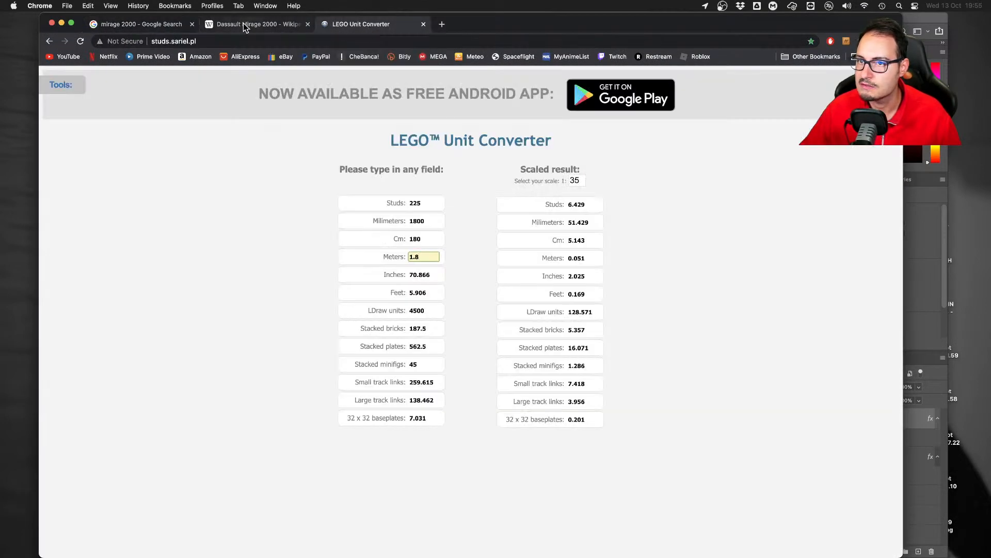
pyautogui.click(242, 29)
pyautogui.click(343, 29)
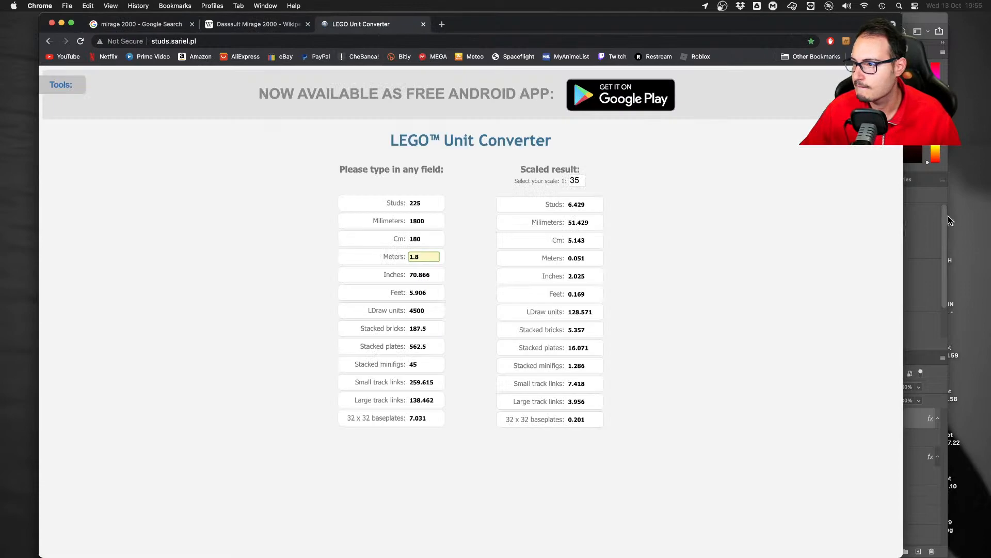
pyautogui.click(945, 216)
pyautogui.scroll(-2, 400, 278)
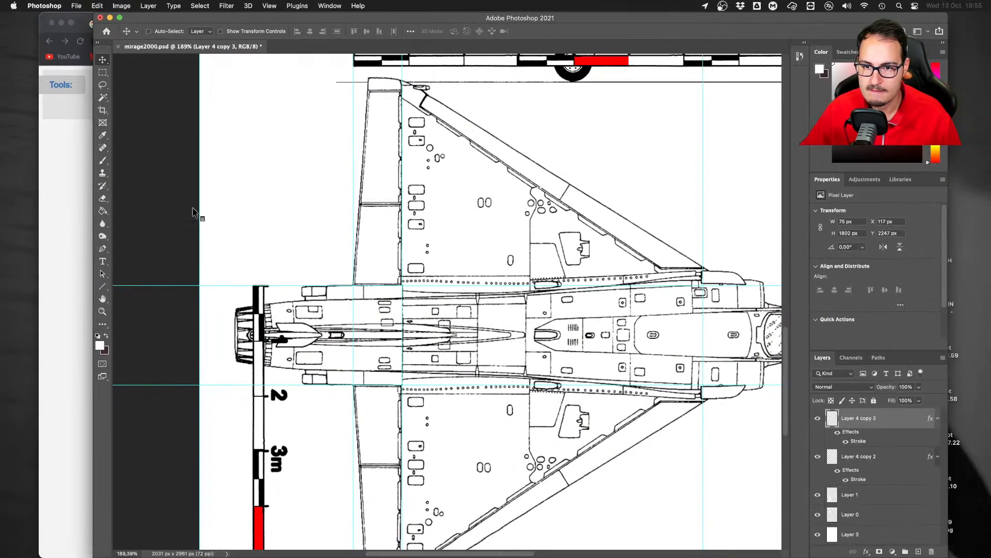
# Go back to Chrome's Mirage 2000 image results and enlarge the Military Watch Magazine and Wikipedia 2000N/2000D photos to study the airframe
pyautogui.click(69, 199)
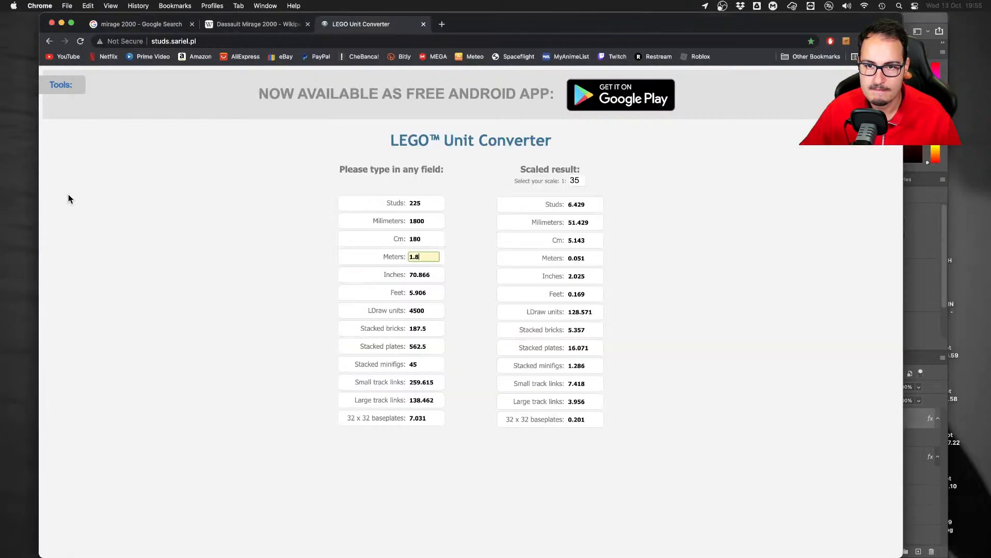
pyautogui.click(254, 25)
pyautogui.click(163, 28)
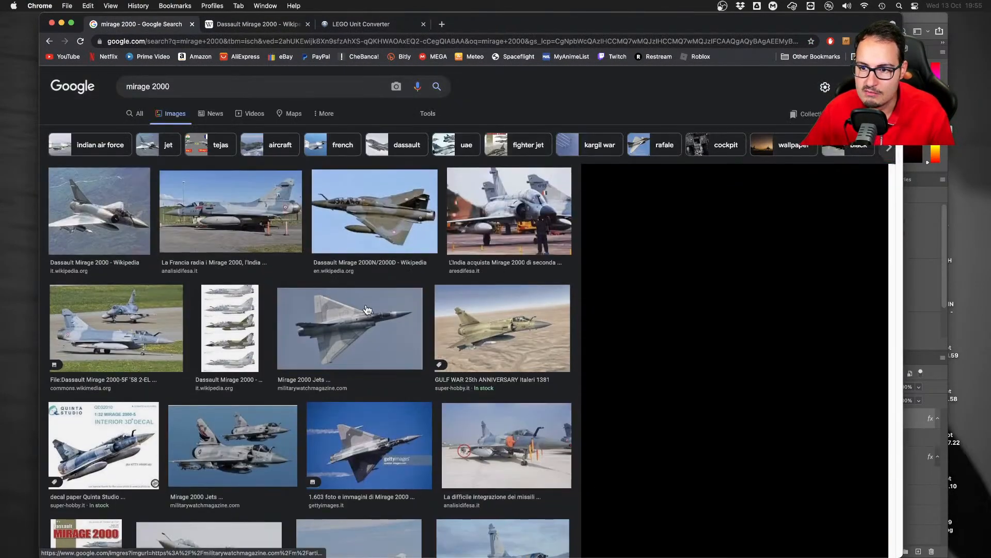
pyautogui.click(368, 310)
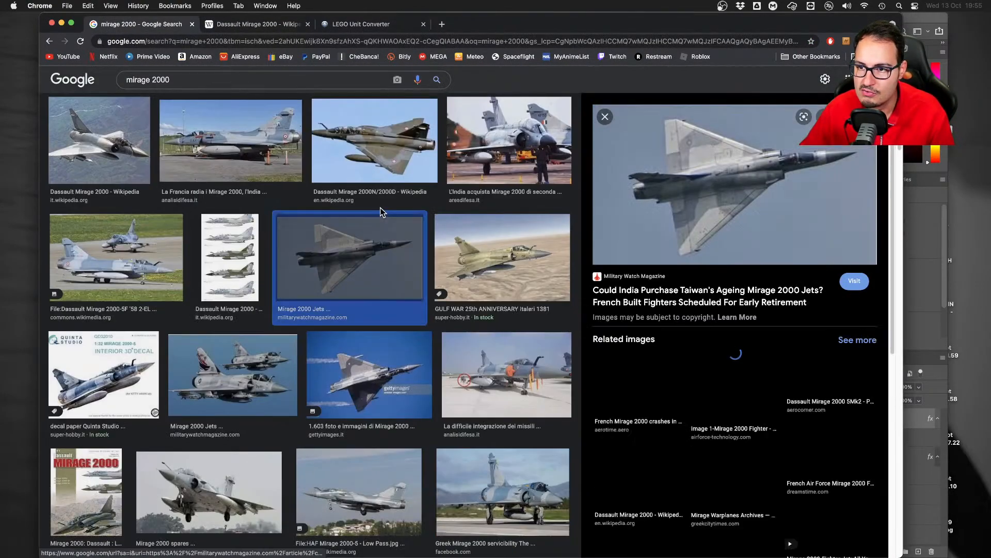
pyautogui.click(391, 128)
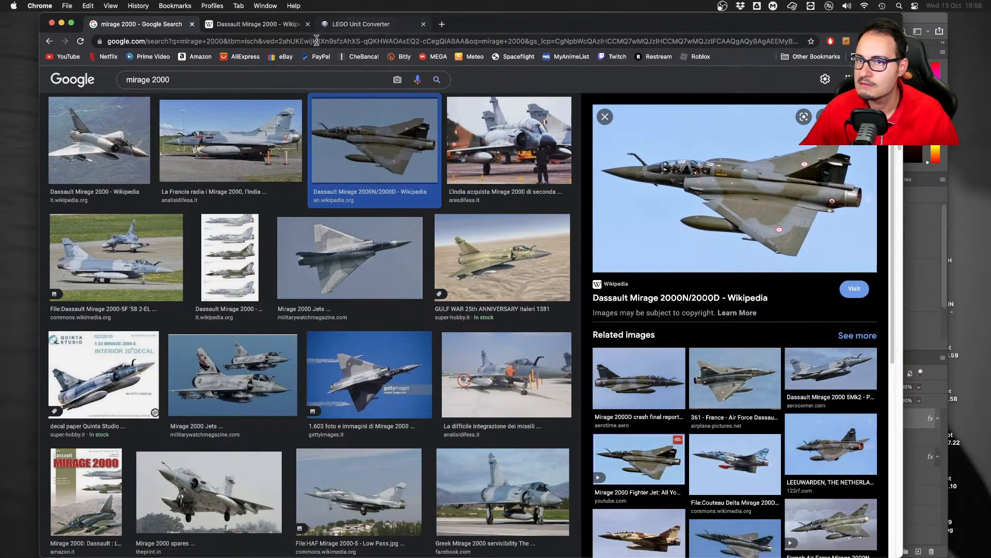
# Search the web for "eurofighter typhoon" in a new browser tab and open its pictures
pyautogui.click(442, 24)
pyautogui.write('eurofigh')
pyautogui.press('BackSpace')
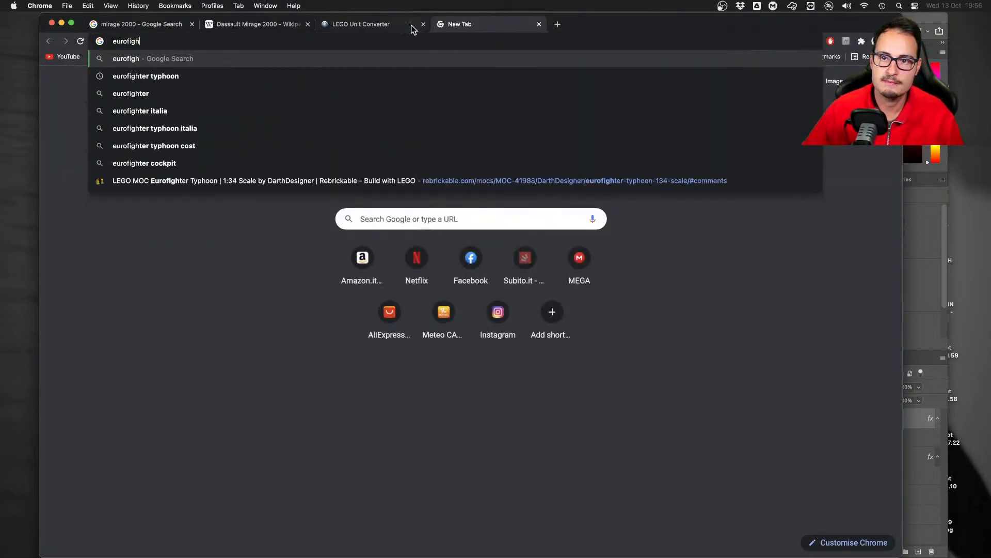
pyautogui.press('Down')
pyautogui.press('Return')
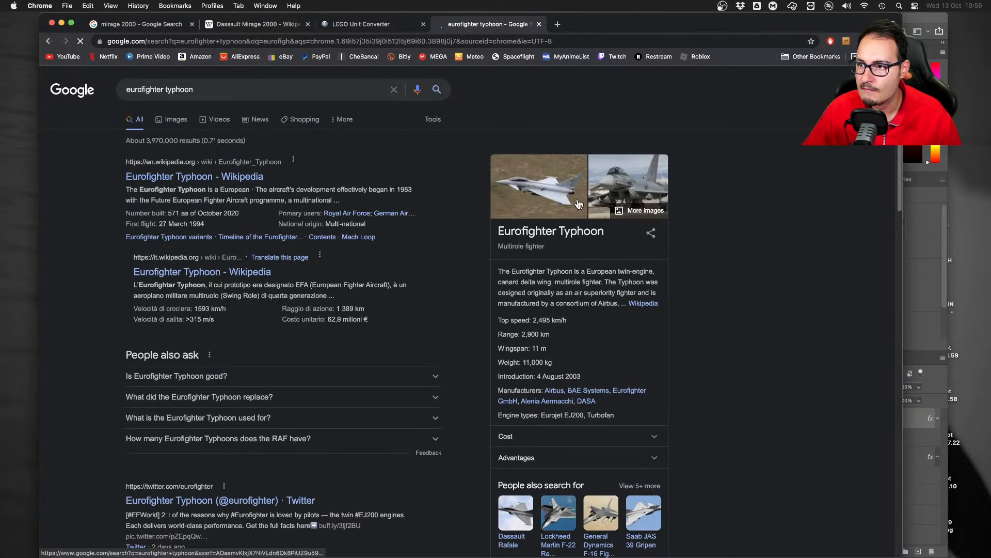
pyautogui.click(567, 199)
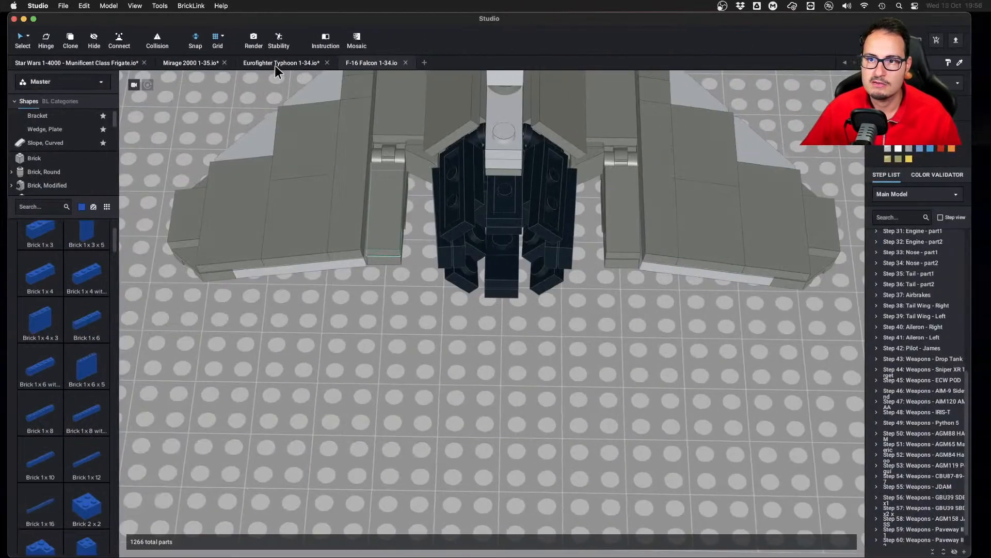
# Switch to Studio and examine the rear engine nozzles of the Eurofighter Typhoon 1-34 and F-16 Falcon 1-34 models
pyautogui.click(274, 63)
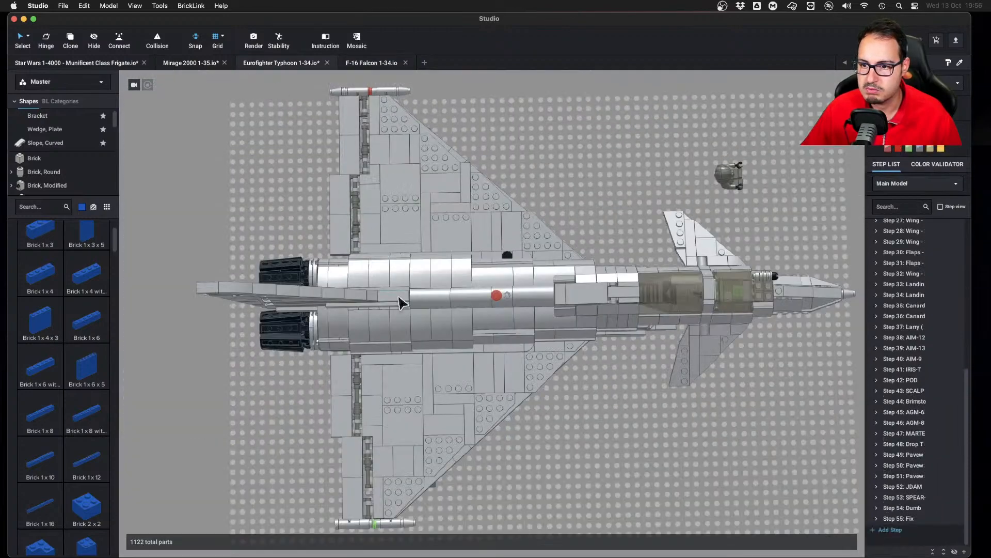
pyautogui.moveTo(400, 302); pyautogui.dragTo(482, 310, button='middle')
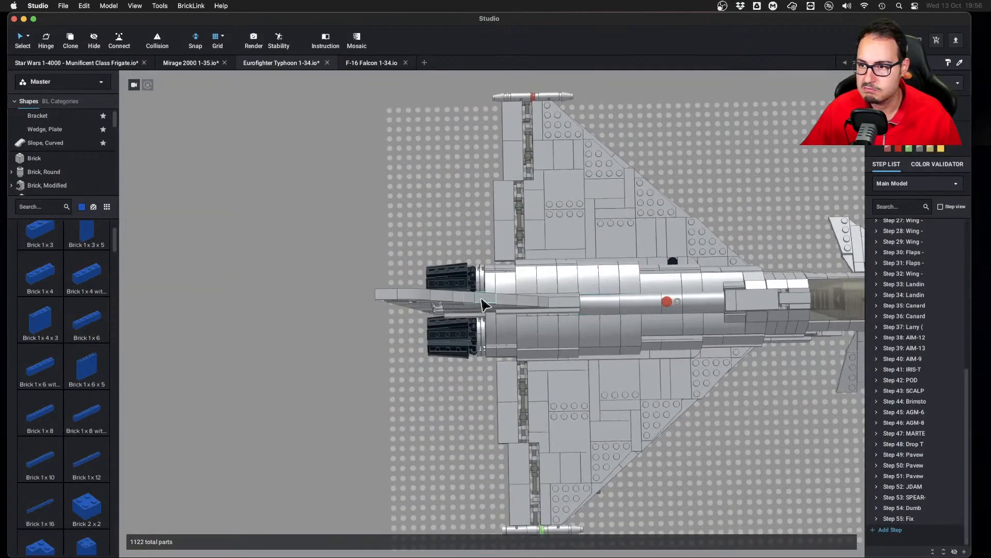
pyautogui.moveTo(336, 184); pyautogui.dragTo(498, 267, button='right')
pyautogui.scroll(5, 344, 194)
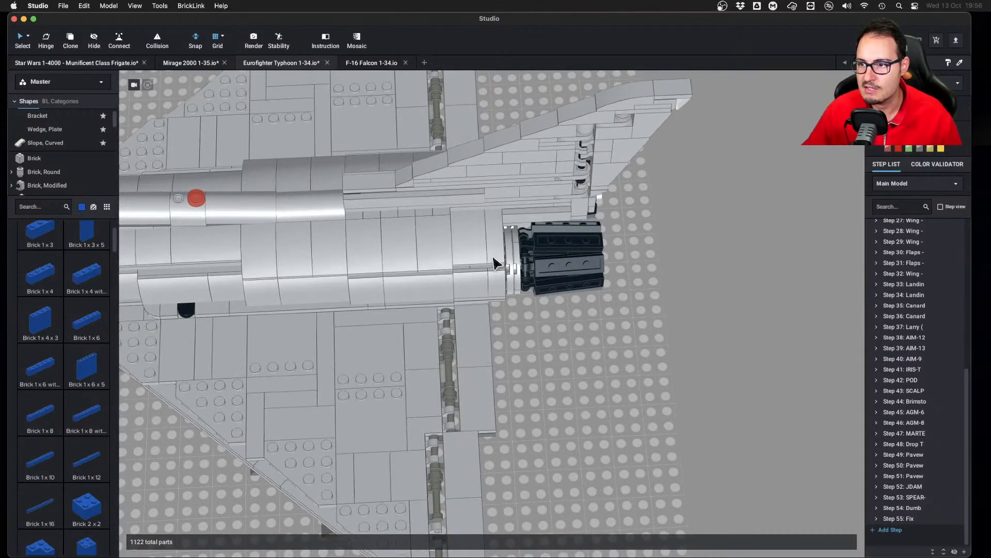
pyautogui.click(379, 62)
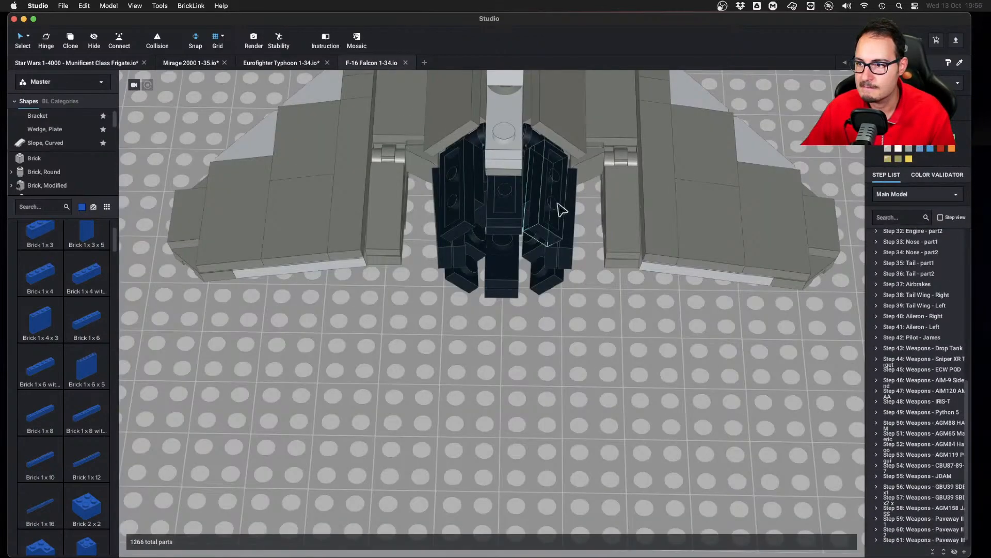
pyautogui.moveTo(562, 209); pyautogui.dragTo(627, 197, button='right')
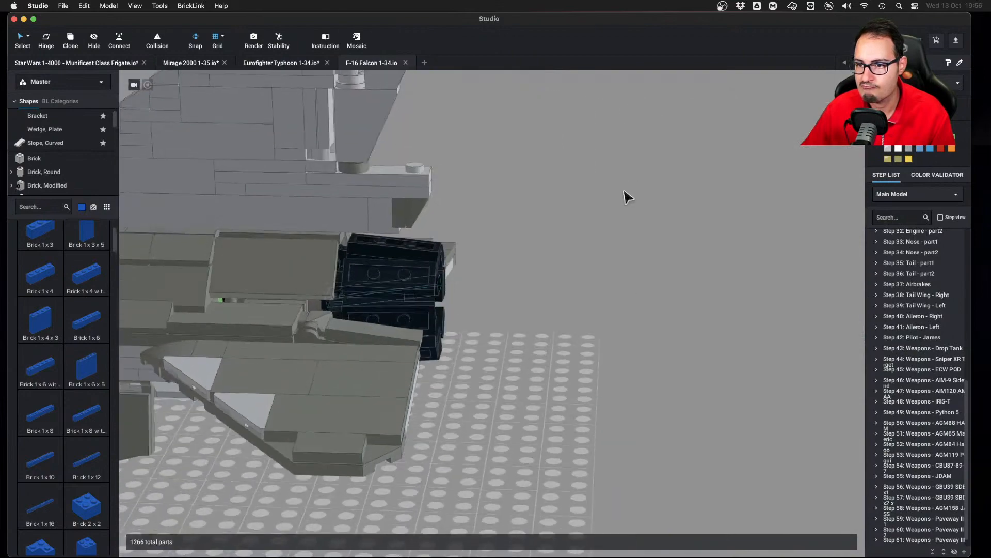
# Bring up the Mirage 2000 1-35 model to view its brick outline
pyautogui.click(197, 64)
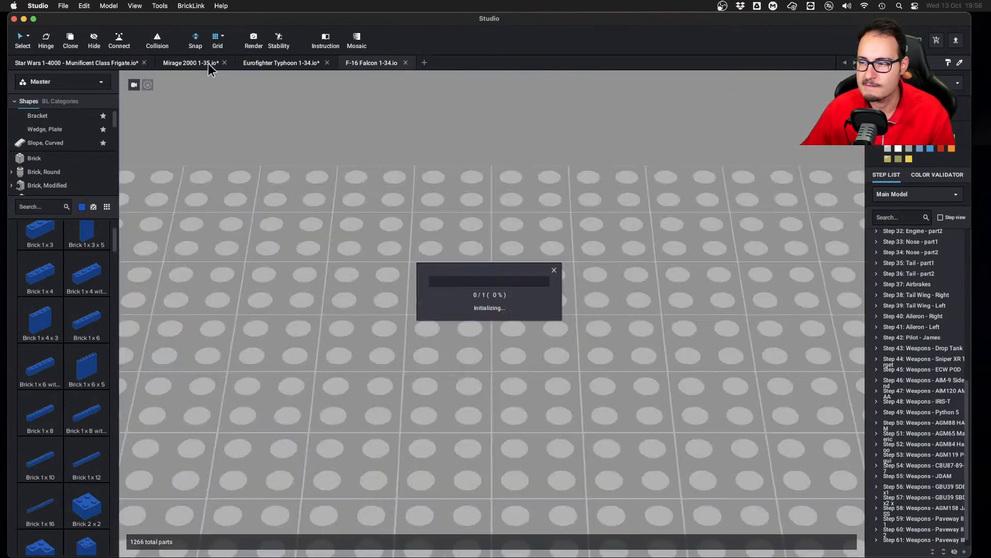
pyautogui.hotkey('ctrl', 'Up')
pyautogui.click(469, 323)
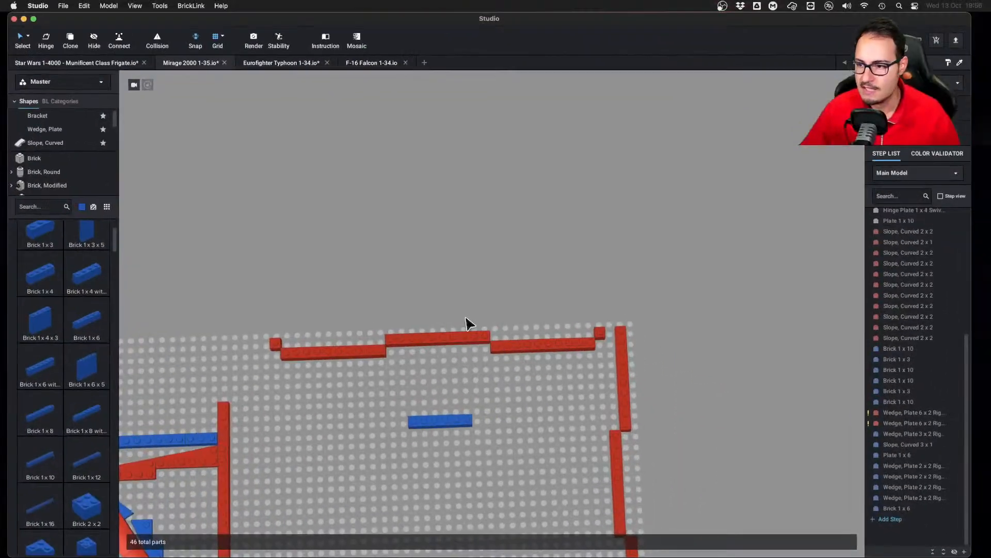
# Switch to Photoshop and move the two vertical guides to the nozzle's rear end and the first fuselage panel line ahead of it
pyautogui.press('super+Tab')
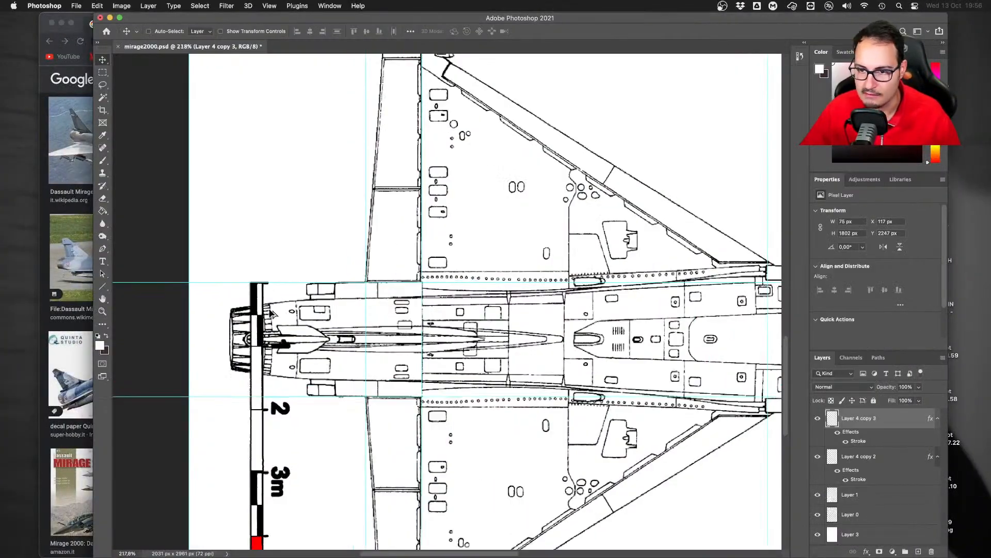
pyautogui.keyDown('alt'); pyautogui.scroll(3, 271, 313); pyautogui.keyUp('alt')
pyautogui.scroll(10, 399, 274)
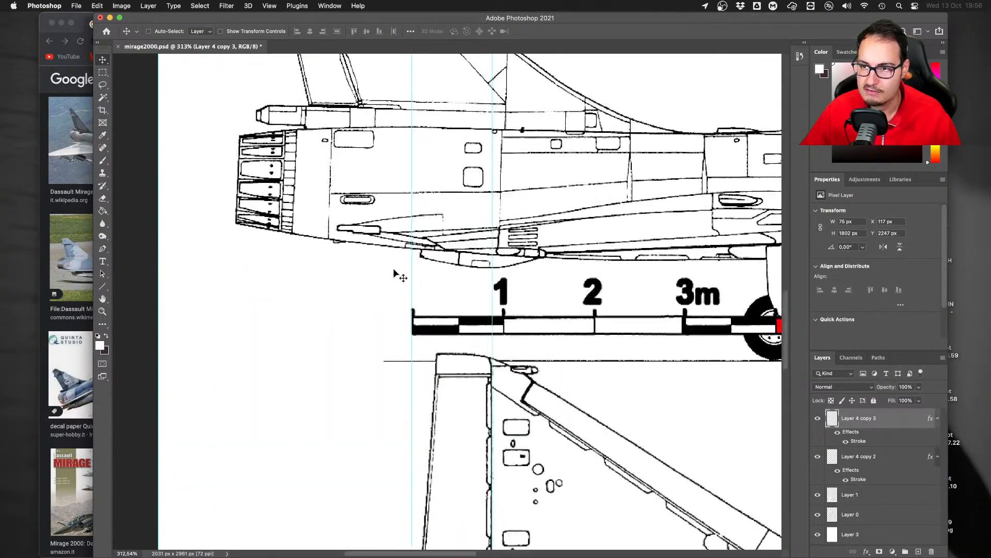
pyautogui.moveTo(412, 237); pyautogui.dragTo(237, 252)
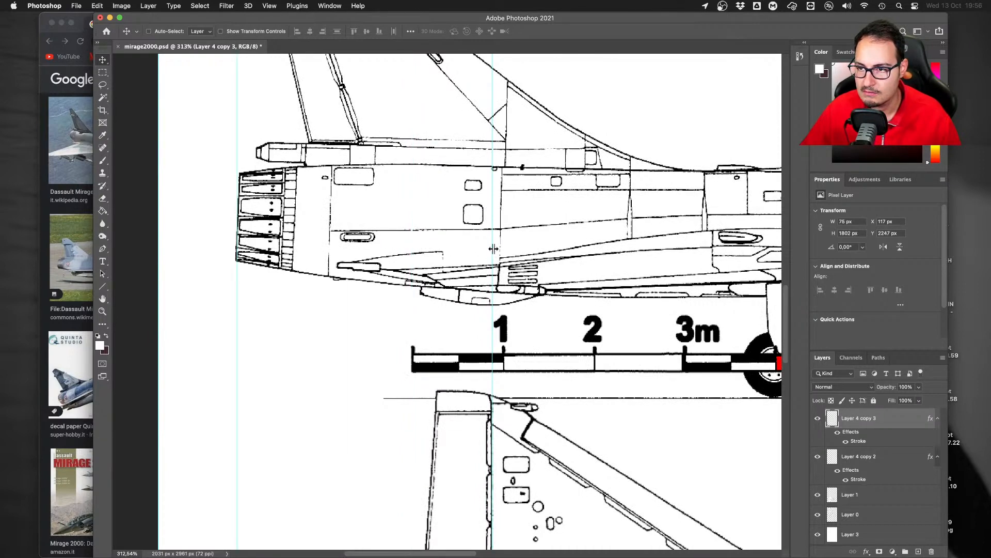
pyautogui.moveTo(493, 248); pyautogui.dragTo(296, 245)
pyautogui.scroll(-10, 356, 291)
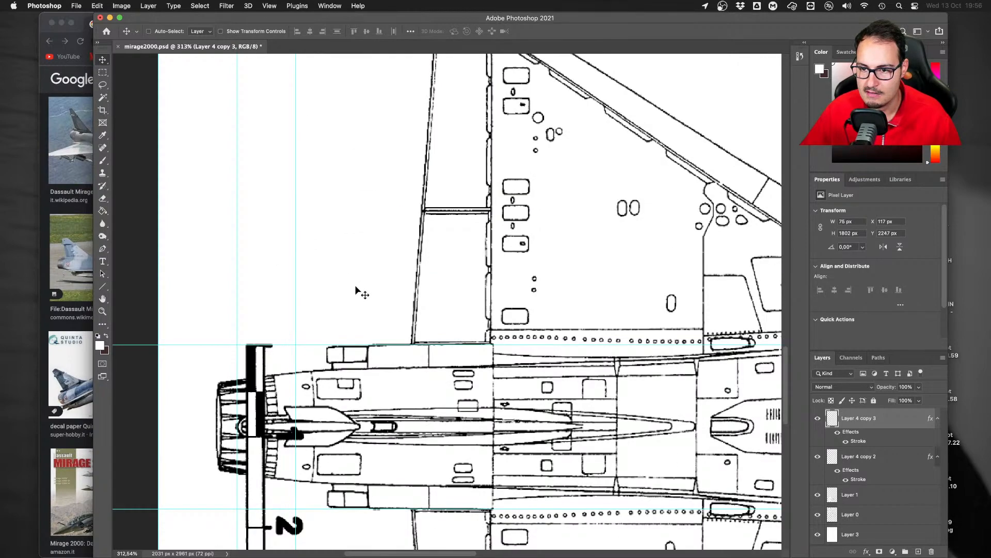
pyautogui.scroll(8, 356, 290)
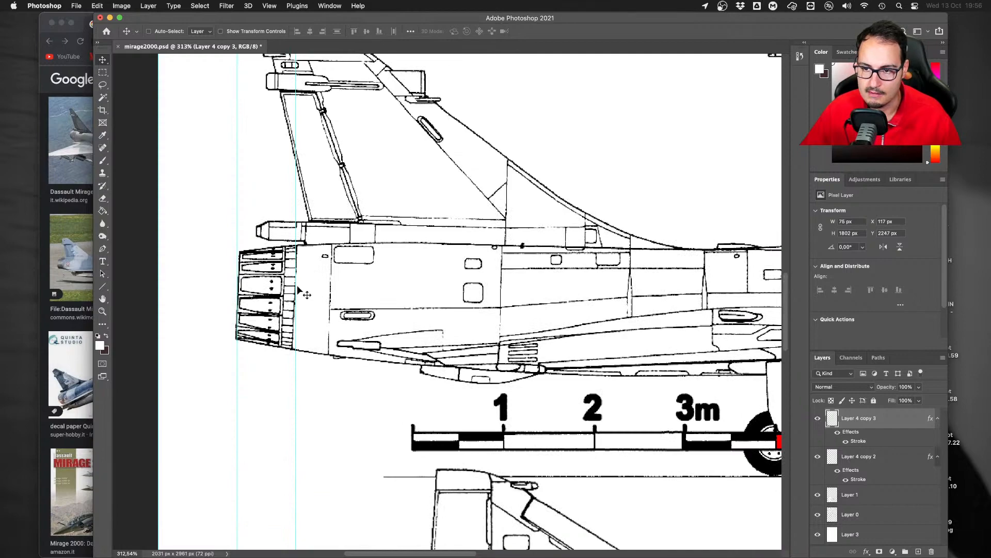
pyautogui.moveTo(296, 286); pyautogui.dragTo(331, 285)
pyautogui.scroll(-4, 429, 318)
pyautogui.scroll(-8, 429, 319)
pyautogui.scroll(12, 428, 316)
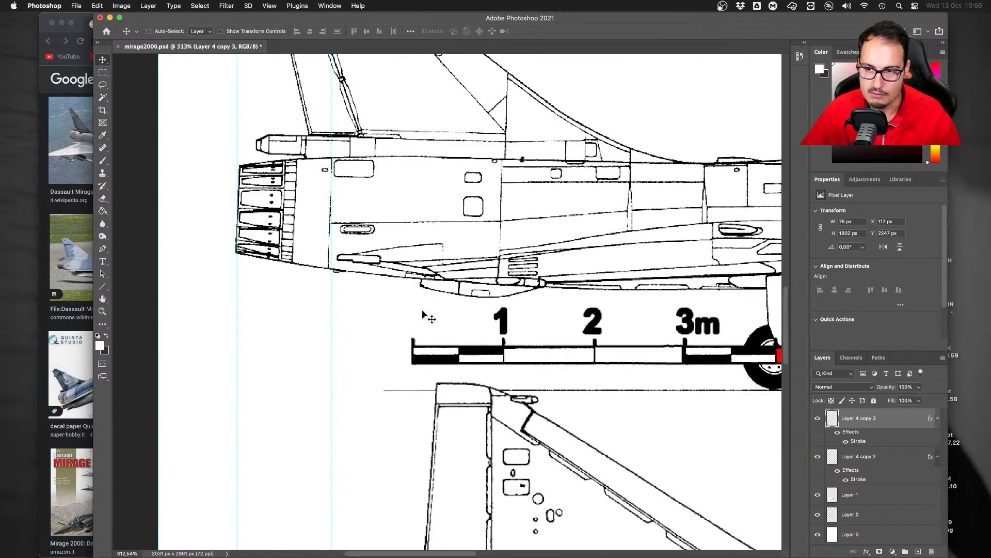
# Move the horizontal scale bar on Layer 4 copy 2 so its start aligns with the guide at the nozzle's rear end
pyautogui.keyDown('alt'); pyautogui.scroll(-10, 423, 317); pyautogui.keyUp('alt')
pyautogui.keyDown('alt'); pyautogui.scroll(15, 423, 318); pyautogui.keyUp('alt')
pyautogui.keyDown('alt'); pyautogui.scroll(-10, 423, 318); pyautogui.keyUp('alt')
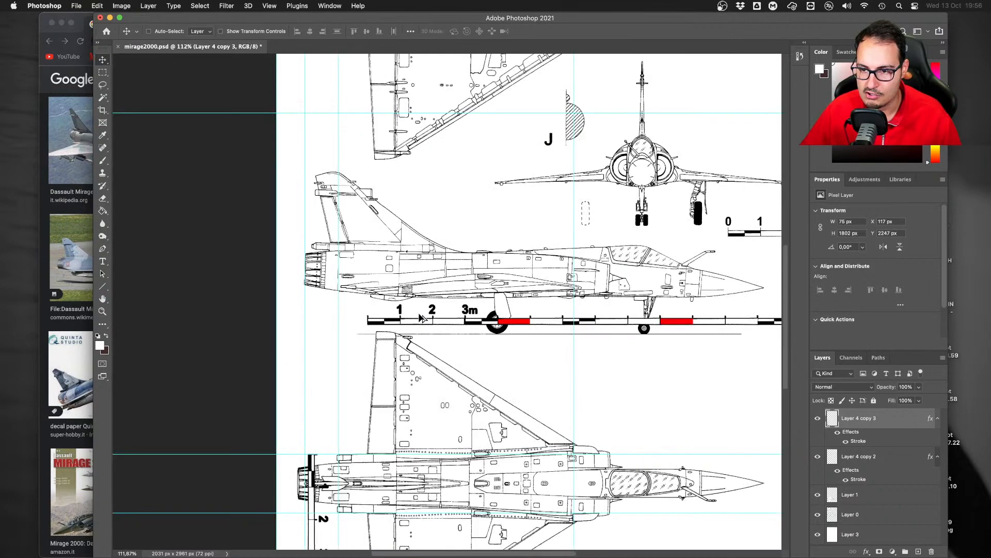
pyautogui.keyDown('alt'); pyautogui.scroll(2, 343, 312); pyautogui.keyUp('alt')
pyautogui.keyDown('super'); pyautogui.click(454, 324); pyautogui.keyUp('super')
pyautogui.keyDown('super'); pyautogui.moveTo(481, 331); pyautogui.dragTo(389, 328); pyautogui.keyUp('super')
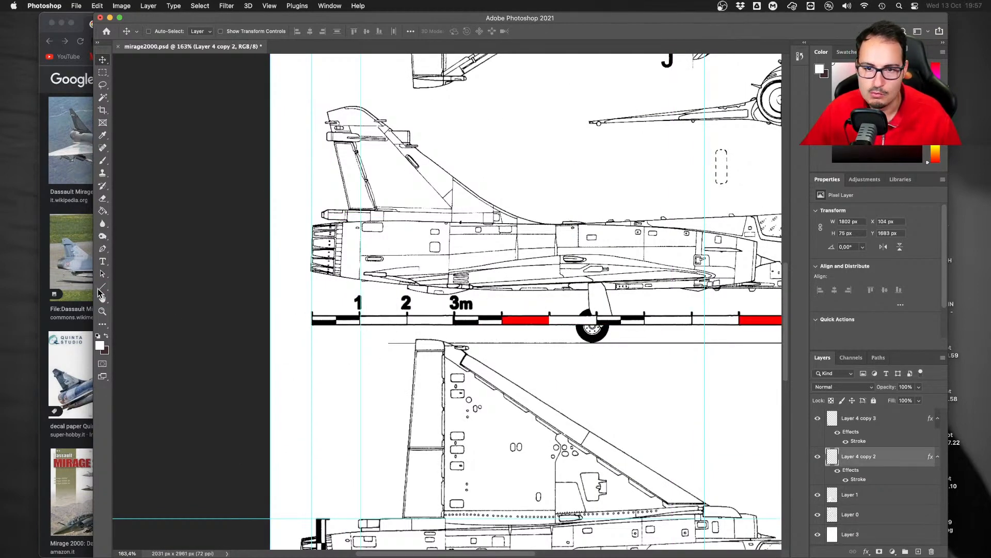
# Switch to Chrome and open the LEGO Unit Converter page
pyautogui.click(76, 261)
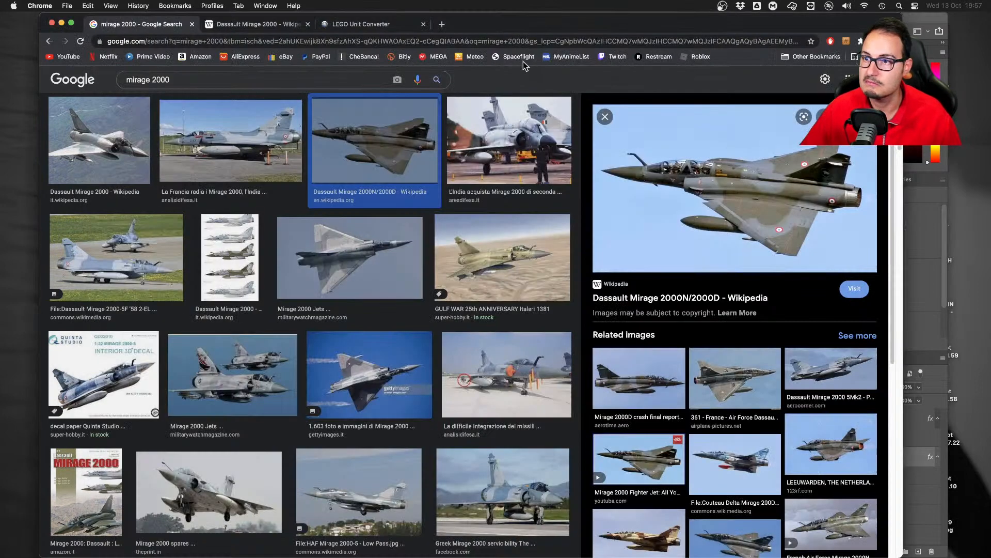
pyautogui.click(241, 27)
pyautogui.click(357, 24)
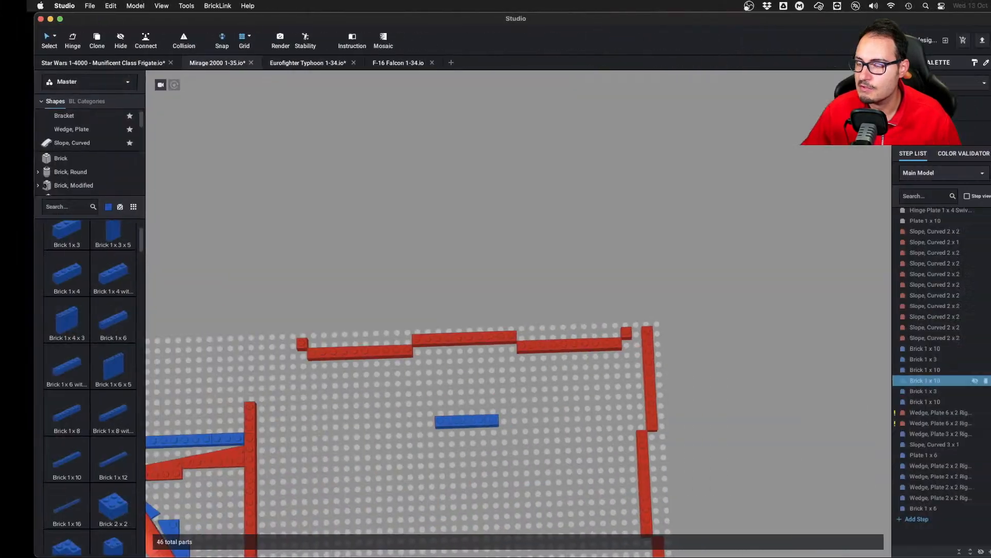
# Switch to Studio and compare the nozzle construction of the F-16 Falcon with that of the Eurofighter Typhoon
pyautogui.click(373, 63)
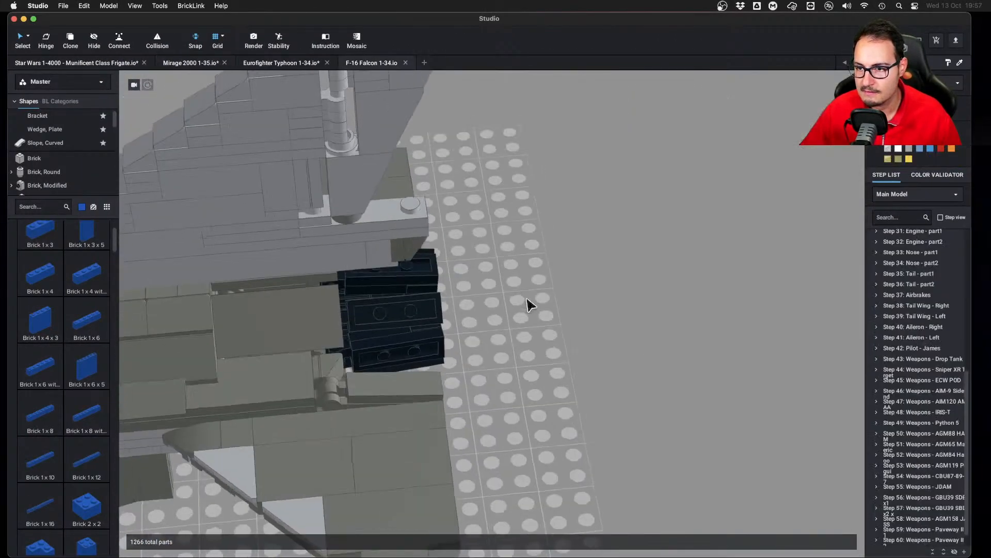
pyautogui.moveTo(530, 305); pyautogui.dragTo(480, 312, button='right')
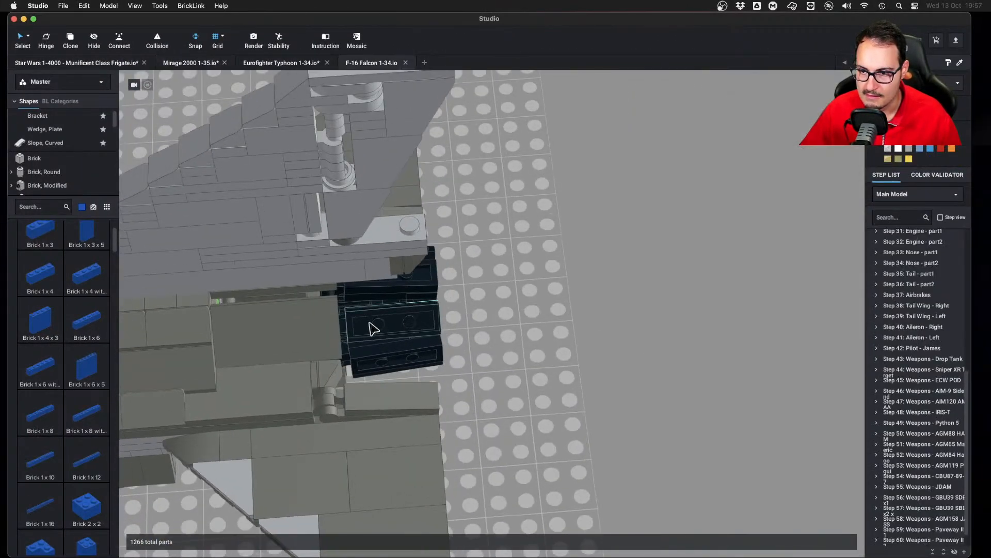
pyautogui.click(275, 63)
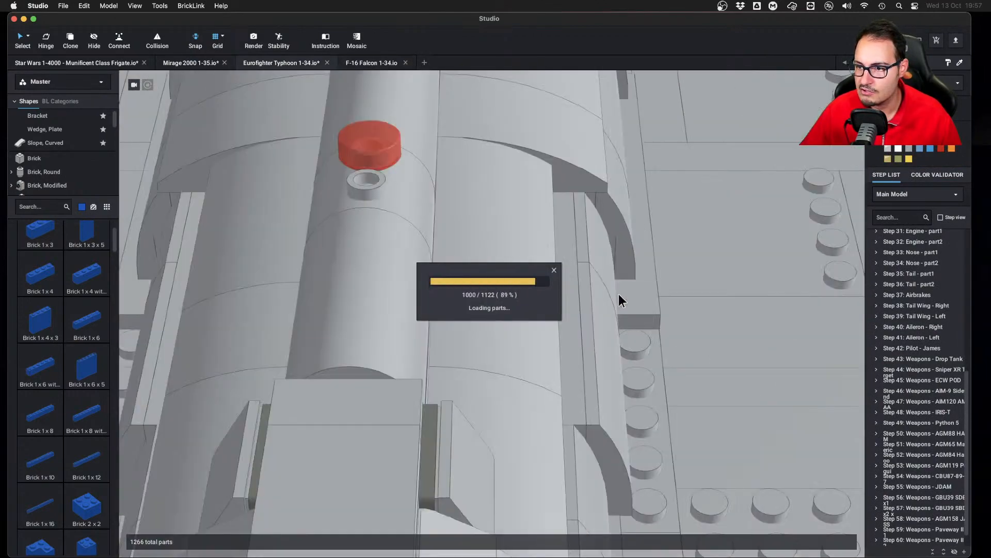
pyautogui.scroll(1, 579, 309)
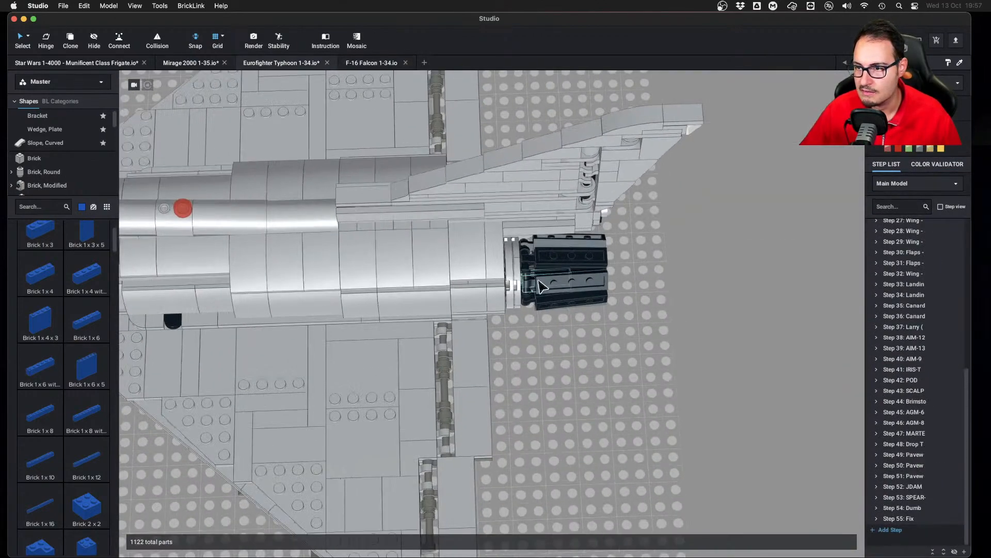
pyautogui.click(377, 64)
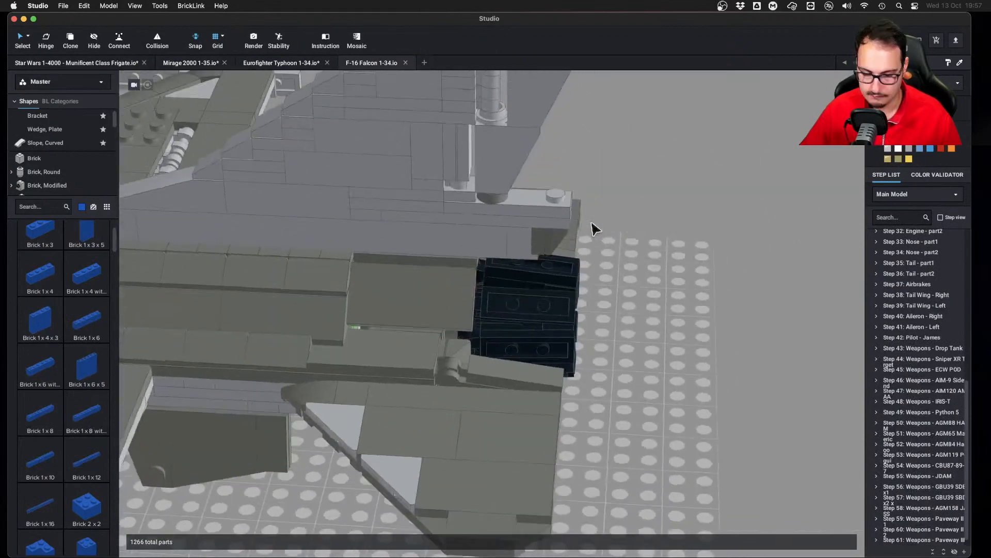
# Hide the F-16's vertical tail fin and both horizontal tail wings
pyautogui.press('h')
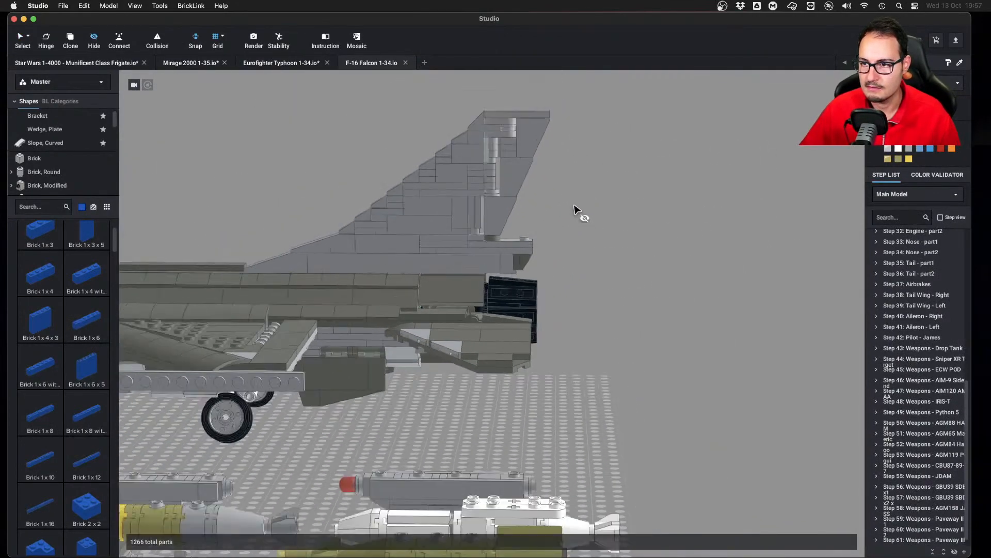
pyautogui.moveTo(628, 158); pyautogui.dragTo(223, 284)
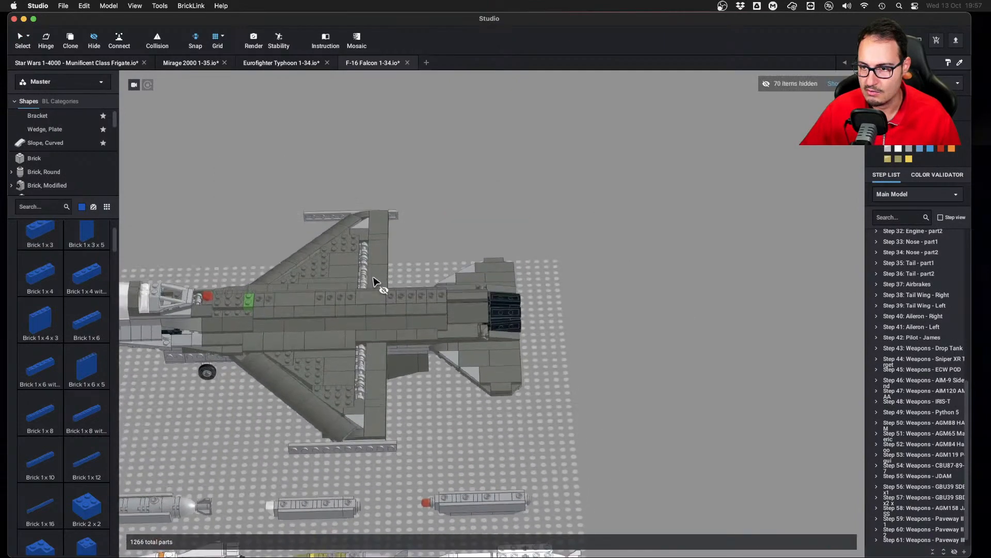
pyautogui.scroll(2, 454, 367)
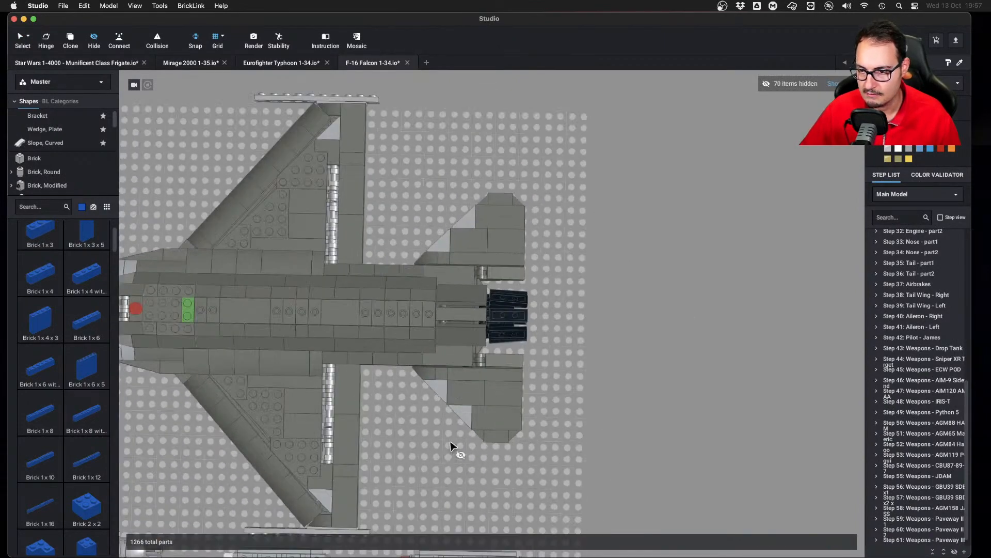
pyautogui.moveTo(414, 457); pyautogui.dragTo(583, 378)
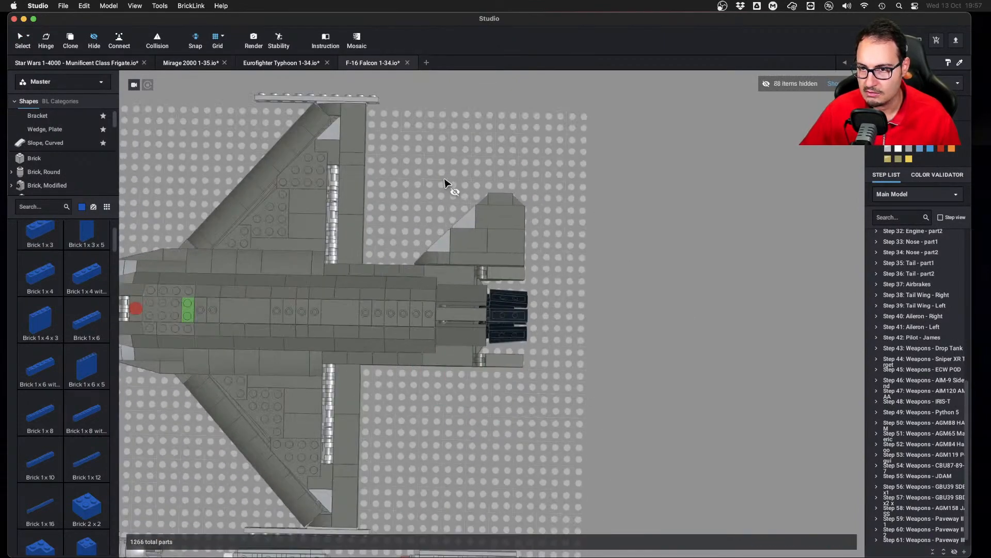
pyautogui.moveTo(415, 159); pyautogui.dragTo(605, 265)
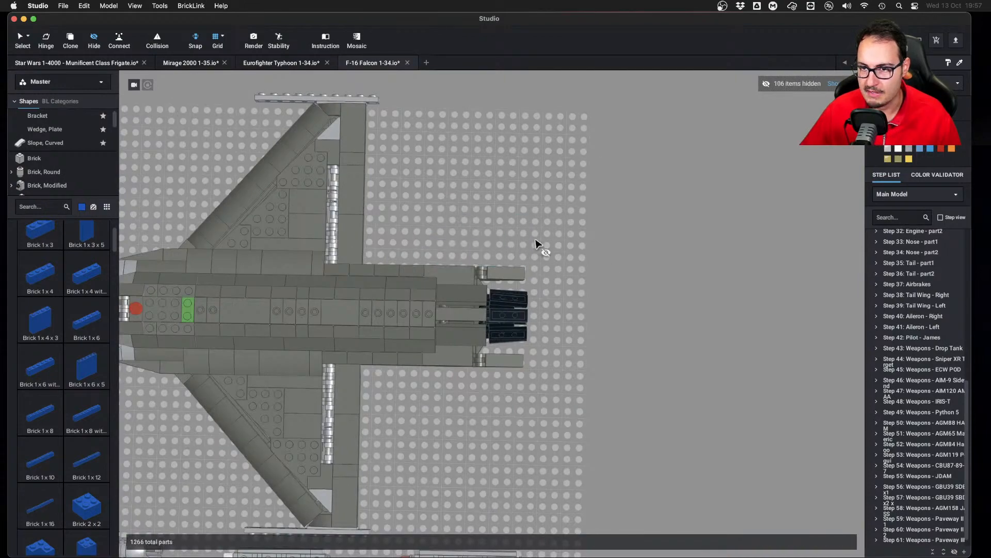
# Pull the Plate, Modified 1 x 8 with Door Rail out of the F-16's wing, undo the move and inspect the wing's leading edge
pyautogui.moveTo(518, 242); pyautogui.dragTo(578, 302, button='middle')
pyautogui.scroll(5, 578, 301)
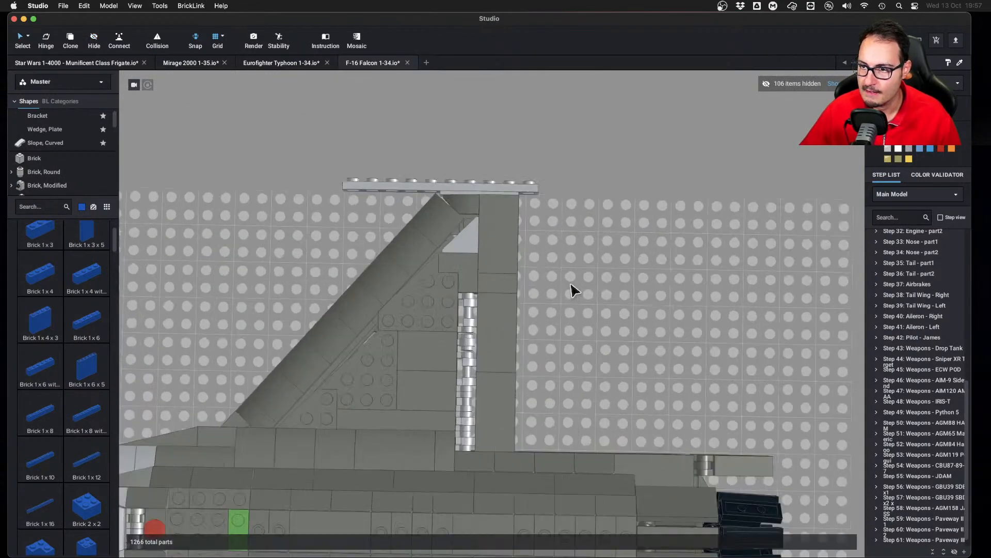
pyautogui.moveTo(574, 290); pyautogui.dragTo(618, 213, button='right')
pyautogui.moveTo(588, 214); pyautogui.dragTo(715, 242)
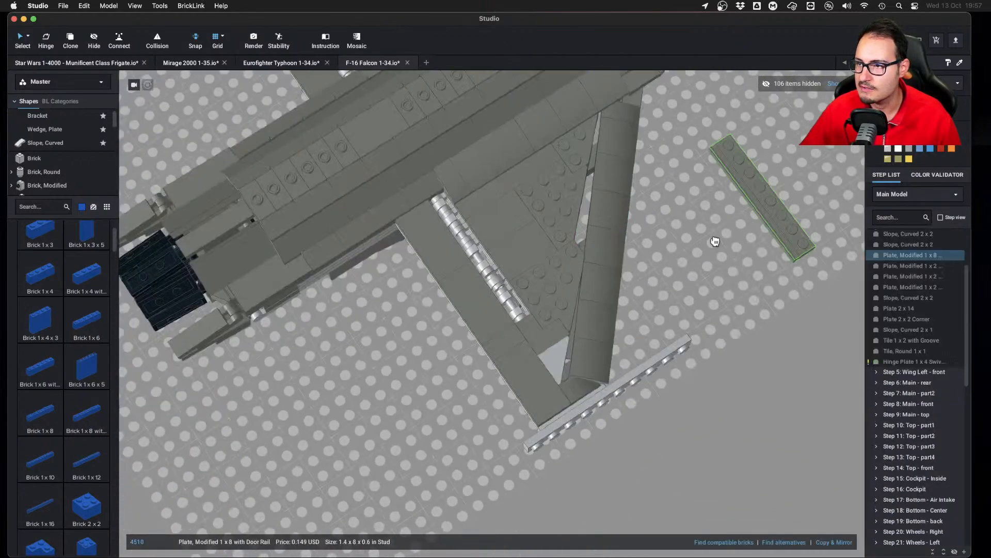
pyautogui.press('super+z')
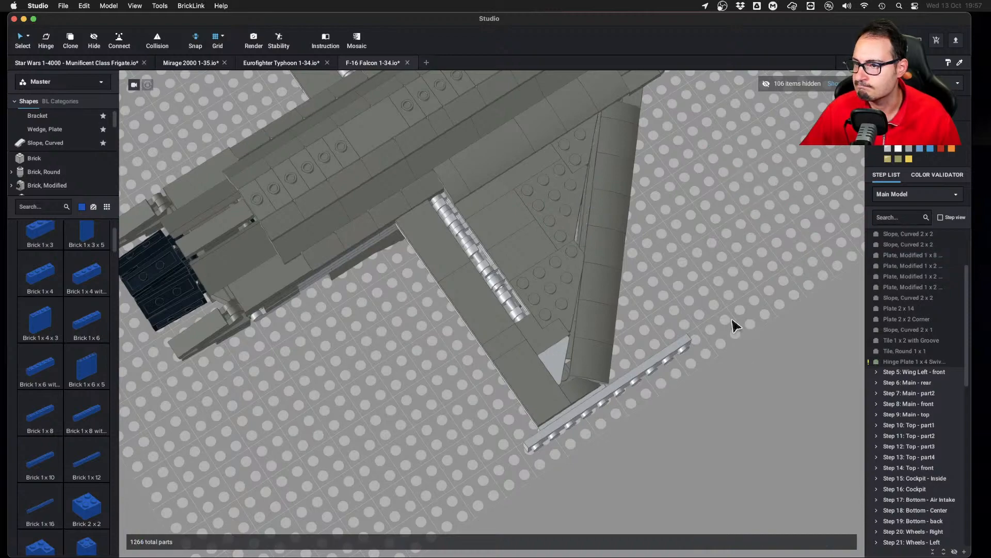
pyautogui.moveTo(735, 325); pyautogui.dragTo(694, 311, button='right')
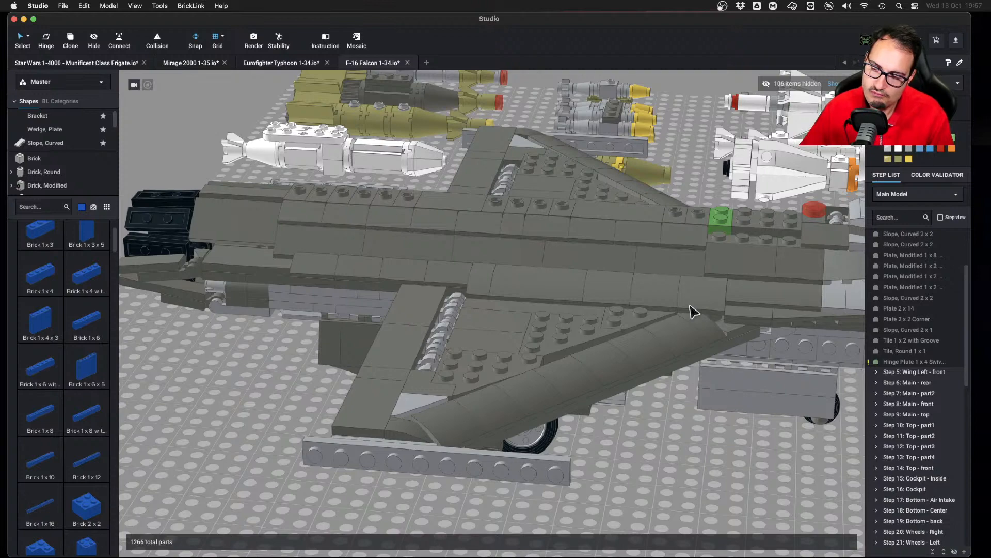
pyautogui.scroll(5, 694, 311)
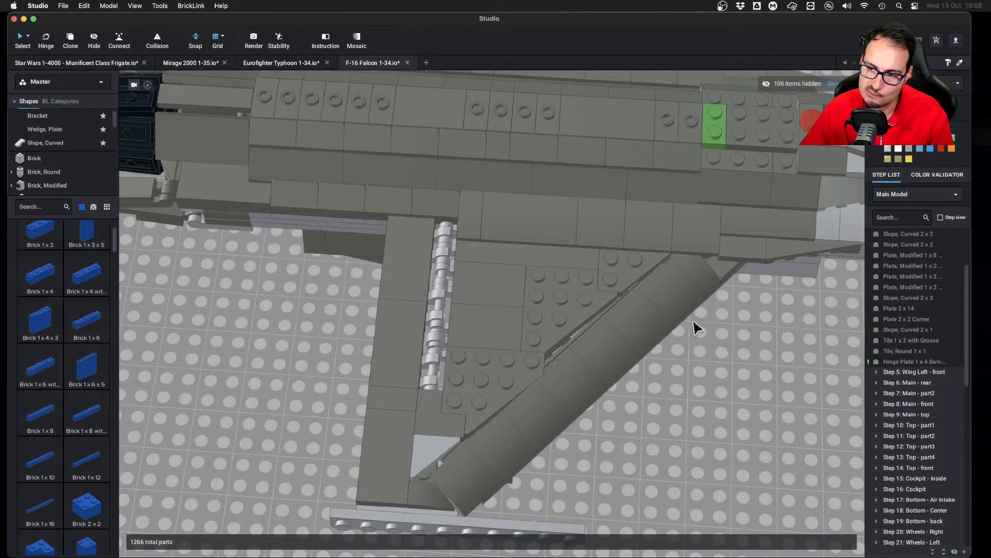
# Hide the curved slopes and plates covering the front of the F-16's wing root
pyautogui.click(759, 262)
pyautogui.click(786, 257)
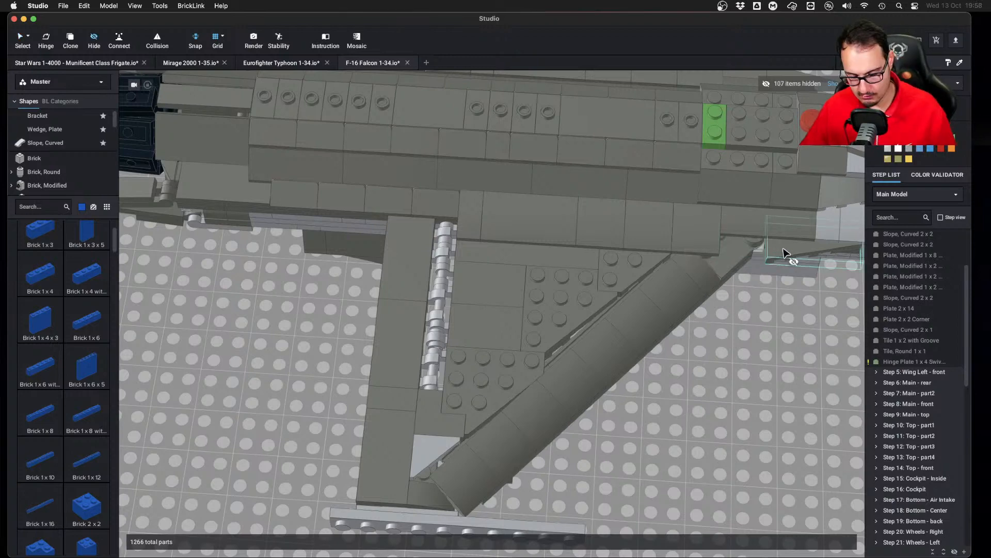
pyautogui.click(687, 248)
pyautogui.click(730, 226)
pyautogui.click(707, 232)
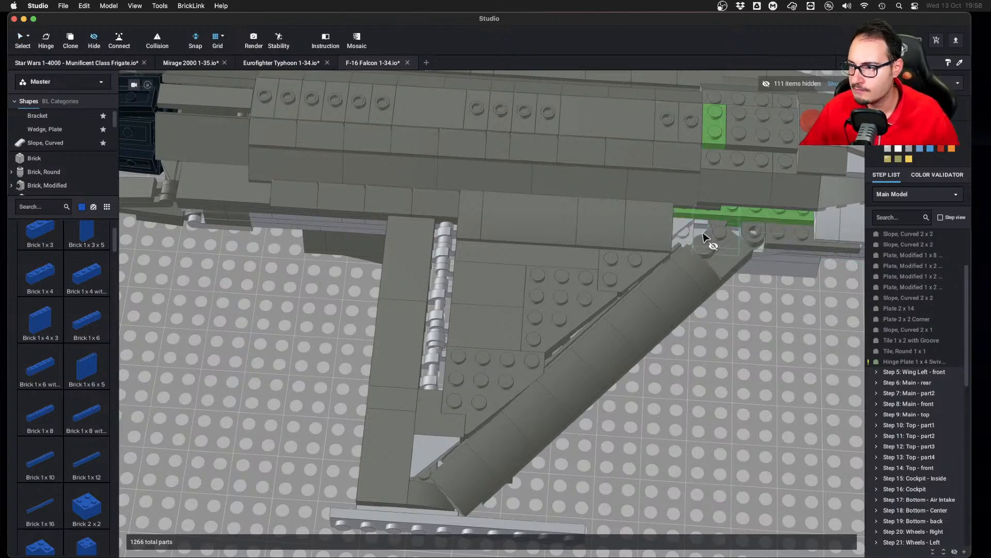
pyautogui.click(704, 248)
pyautogui.click(637, 235)
pyautogui.click(730, 220)
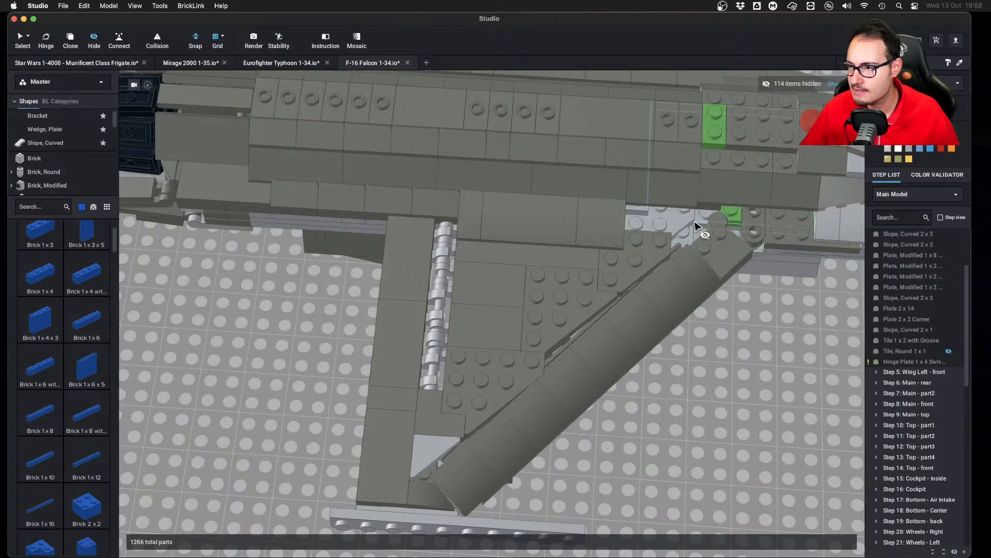
# Hide the fuselage side panels and underlying parts above the wing root to expose the leading edge's hinge connection
pyautogui.moveTo(712, 244); pyautogui.dragTo(736, 209, button='right')
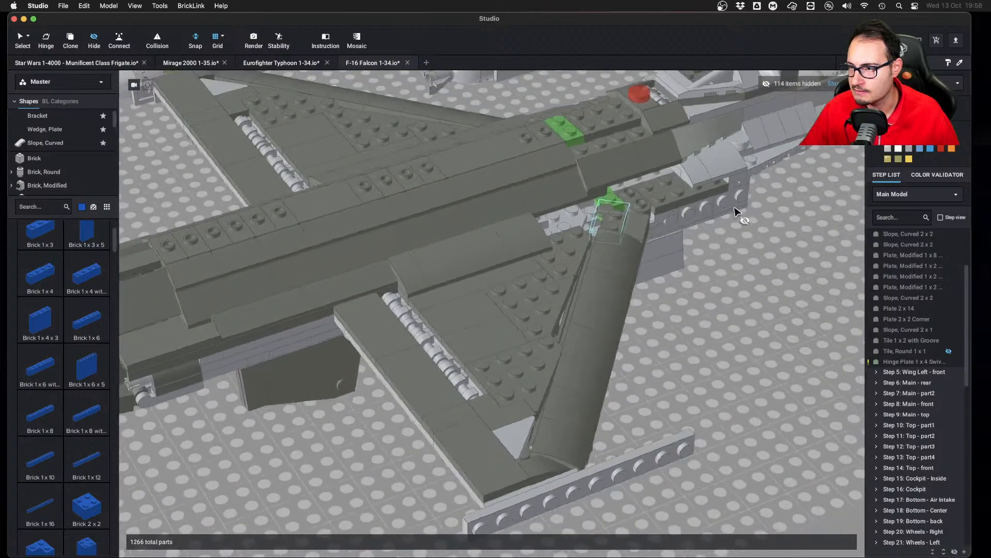
pyautogui.click(591, 190)
pyautogui.click(593, 197)
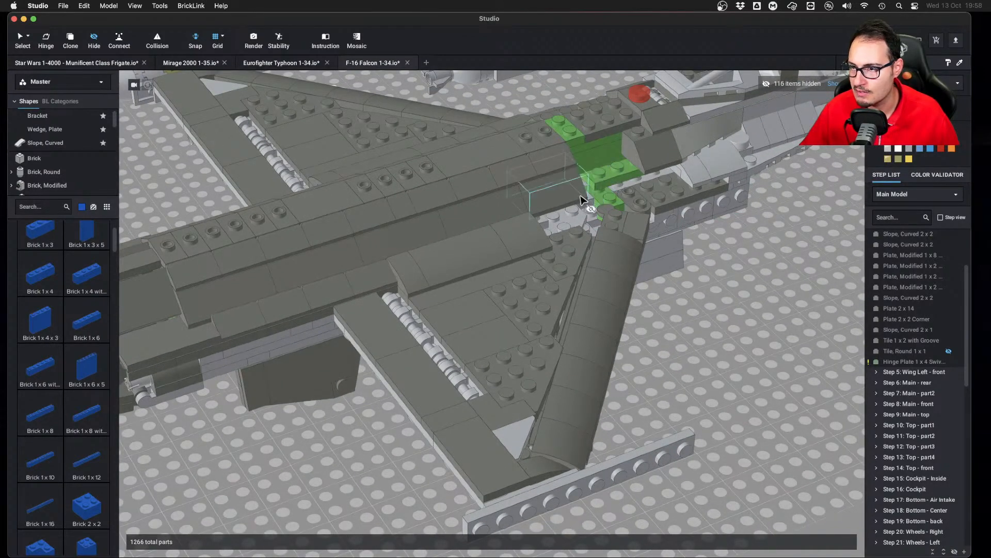
pyautogui.click(590, 204)
pyautogui.click(589, 210)
pyautogui.click(589, 210)
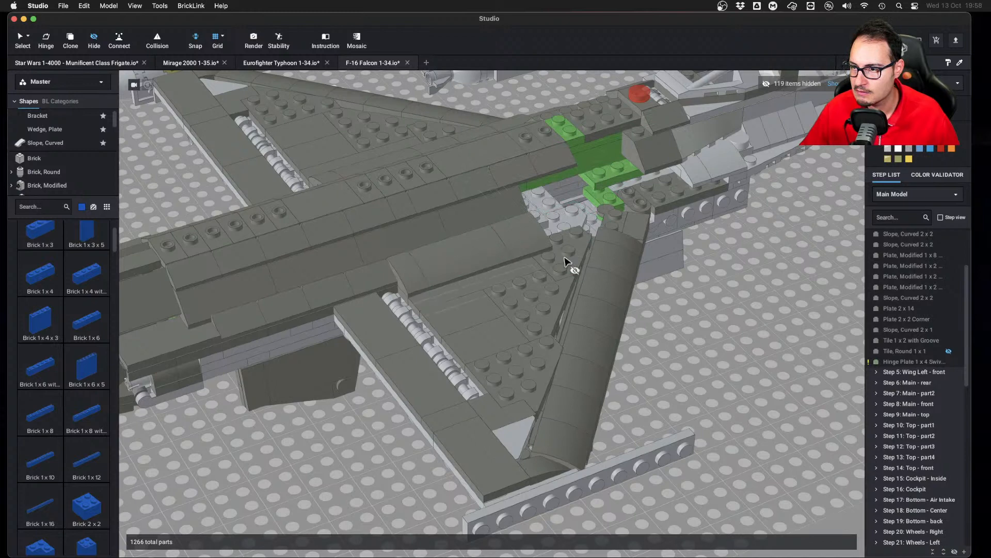
# Try hiding a part at the leading edge's root, undo that, and check which parts belong to the leading-edge assembly
pyautogui.click(610, 217)
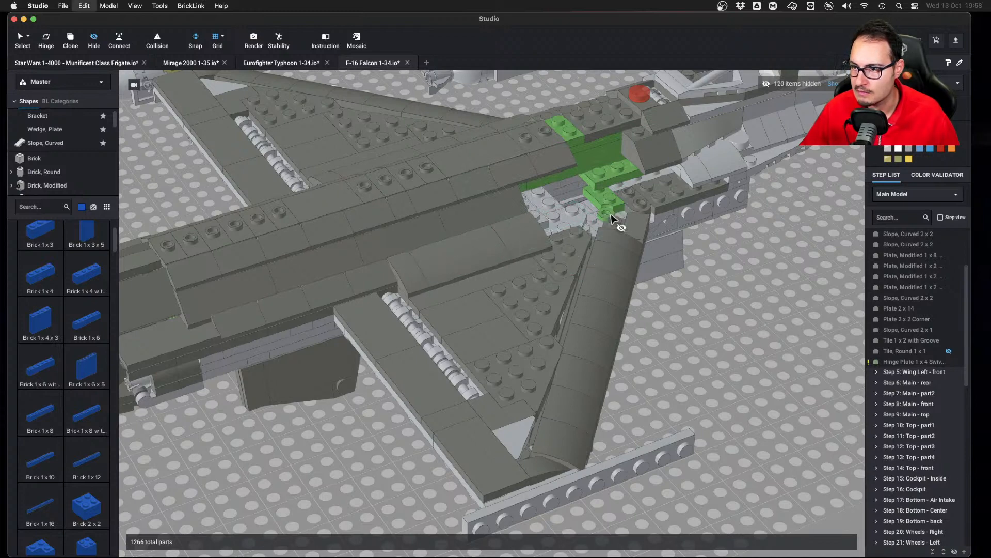
pyautogui.press('super+z')
pyautogui.click(615, 221)
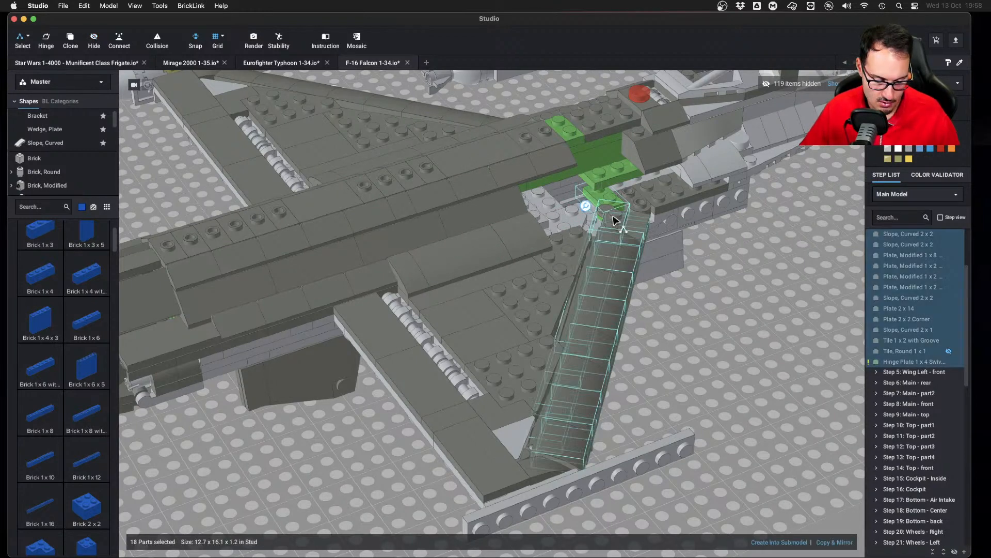
pyautogui.click(714, 348)
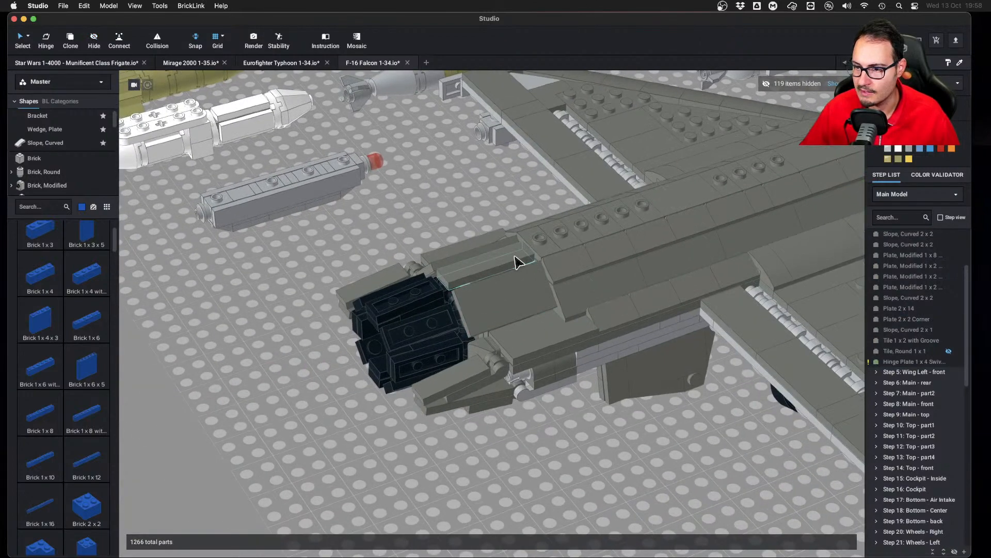
# Hide the outer panels on the side of the rear fuselage next to the F-16's engine nozzle
pyautogui.click(479, 363)
pyautogui.click(485, 356)
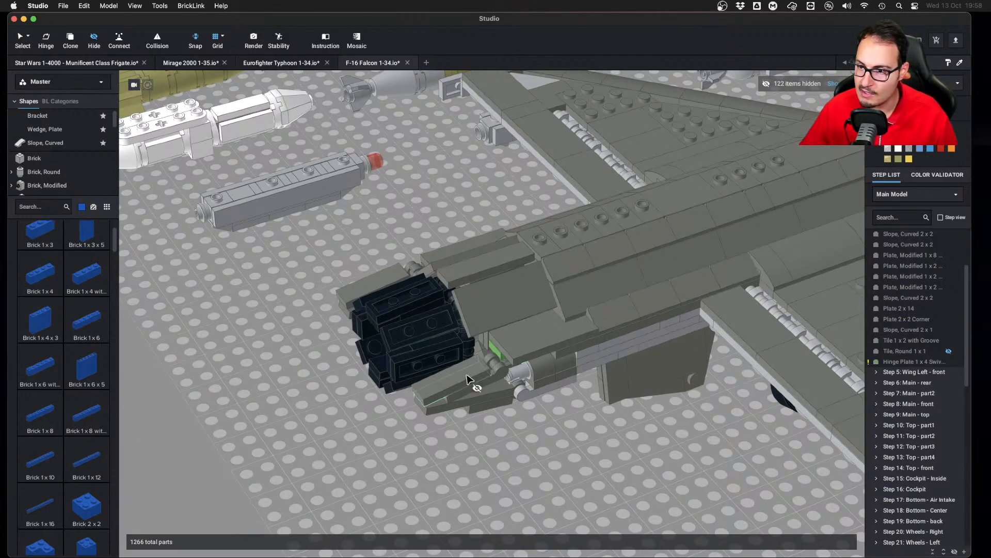
pyautogui.click(482, 361)
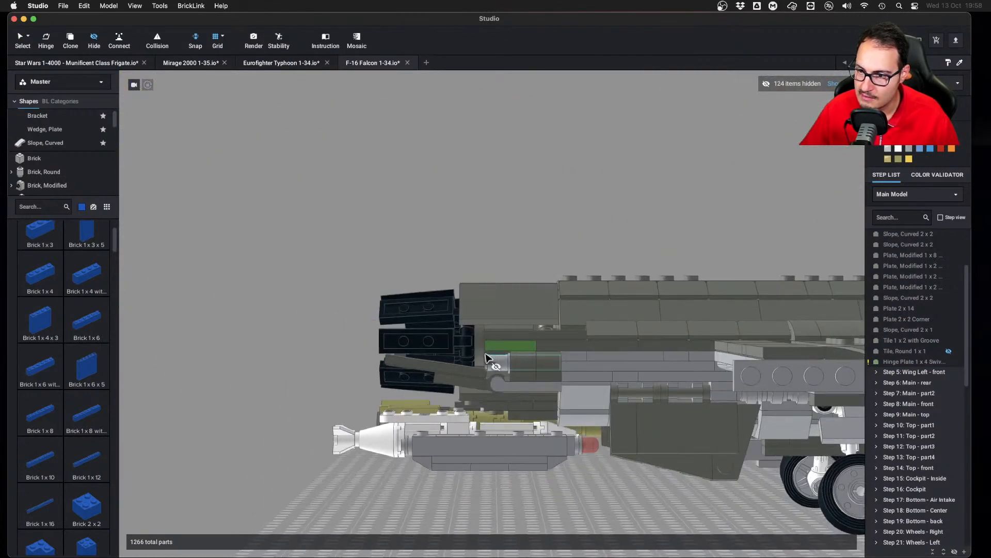
pyautogui.click(487, 358)
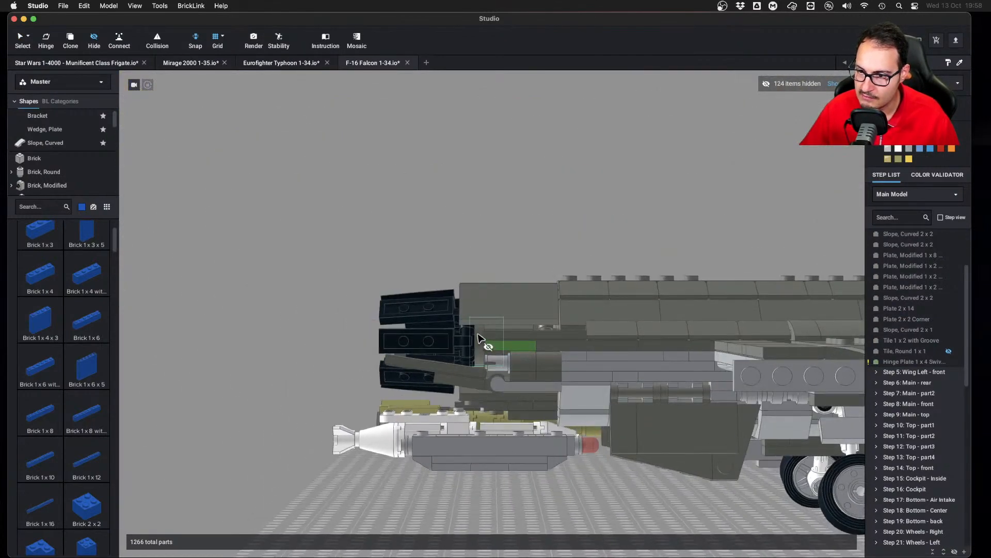
pyautogui.click(489, 343)
pyautogui.click(519, 359)
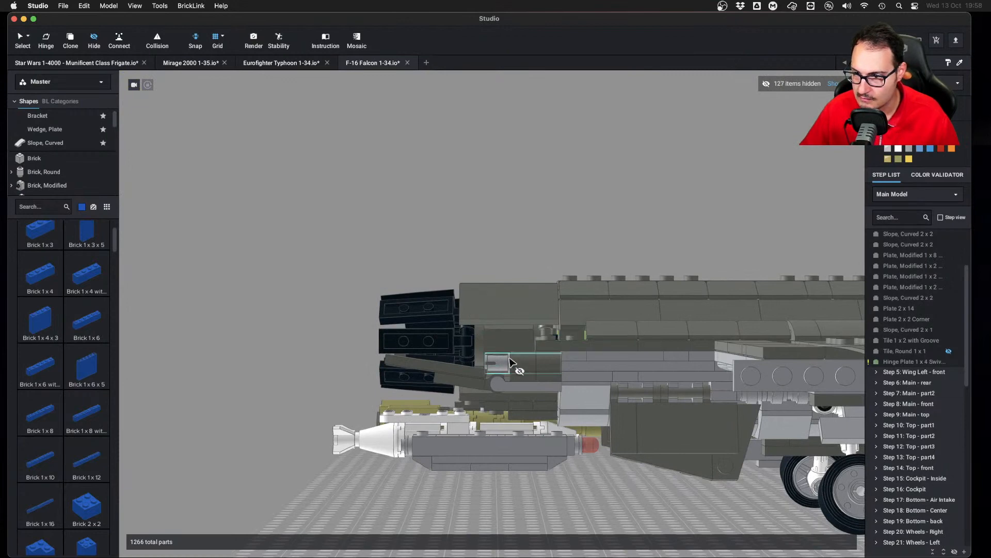
# Hide the inner parts directly behind the nozzle to expose how it attaches to the fuselage
pyautogui.click(522, 355)
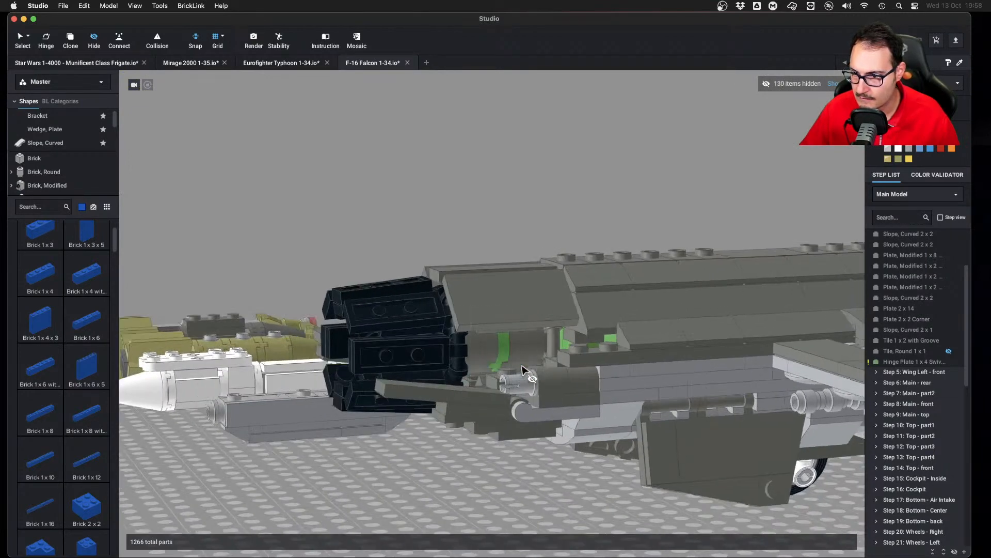
pyautogui.click(523, 379)
pyautogui.moveTo(522, 380); pyautogui.dragTo(505, 316, button='right')
pyautogui.click(504, 316)
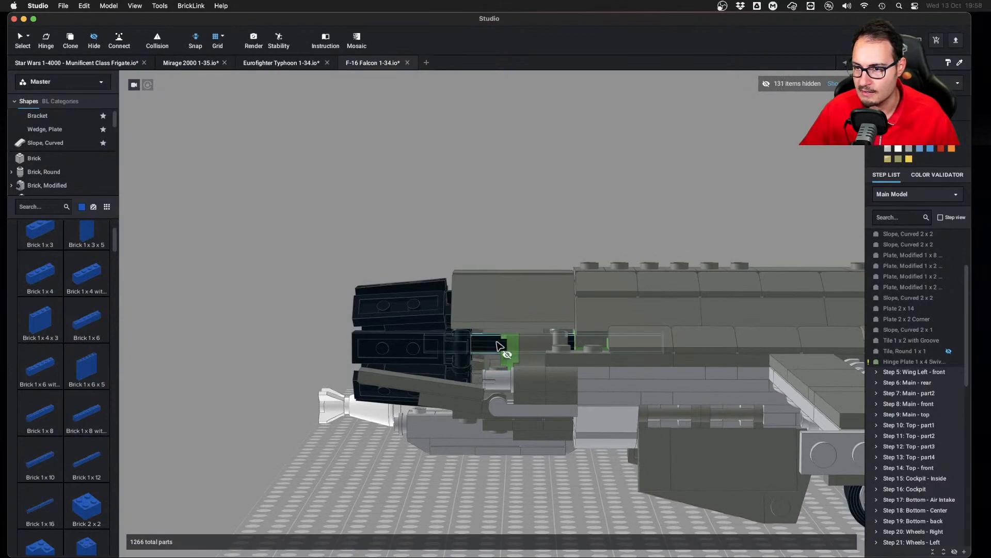
pyautogui.click(505, 348)
# Select and copy the F-16's engine nozzle together with the wing's leading-edge assembly
pyautogui.press('Escape')
pyautogui.click(454, 345)
pyautogui.moveTo(454, 345); pyautogui.dragTo(636, 365, button='right')
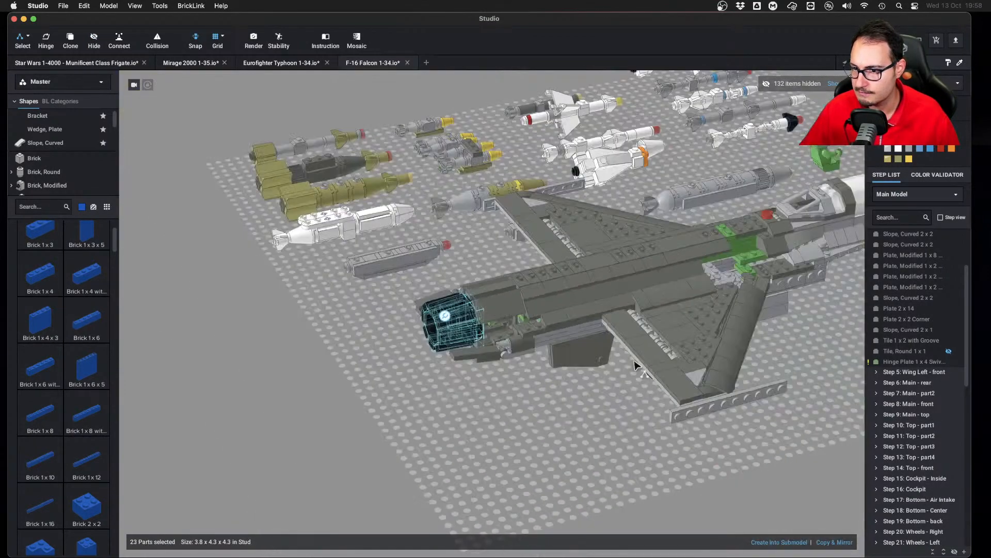
pyautogui.keyDown('shift'); pyautogui.click(748, 335); pyautogui.keyUp('shift')
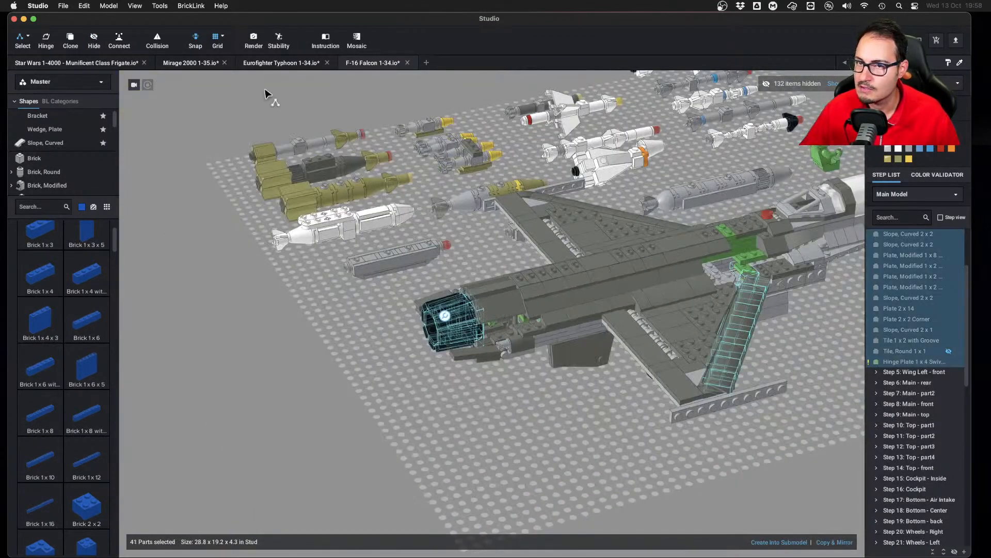
# Paste the copied parts into the Mirage 2000 1-35 model, rotating them so the leading edge's hinge sits on the blue bricks at the wing outline's corner
pyautogui.click(178, 64)
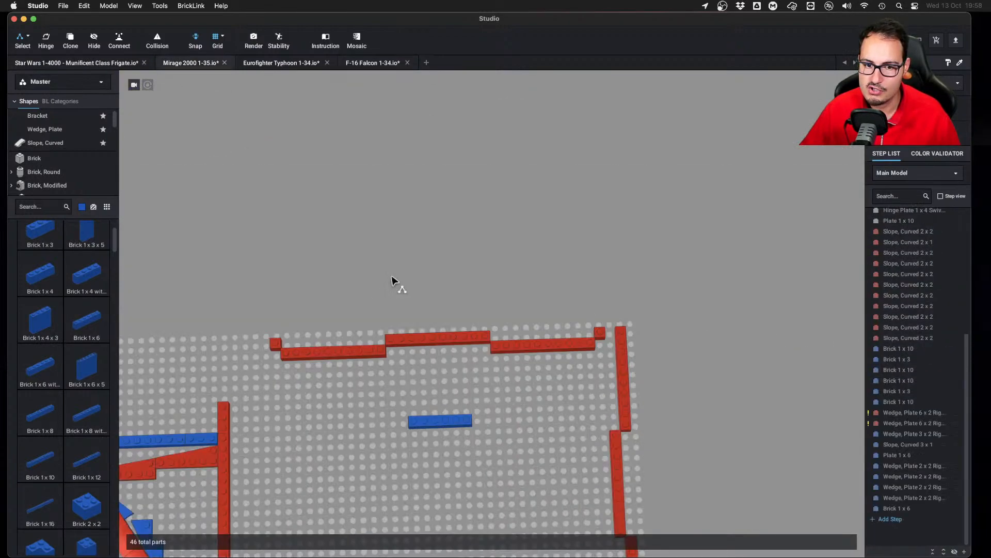
pyautogui.press('cmd+v')
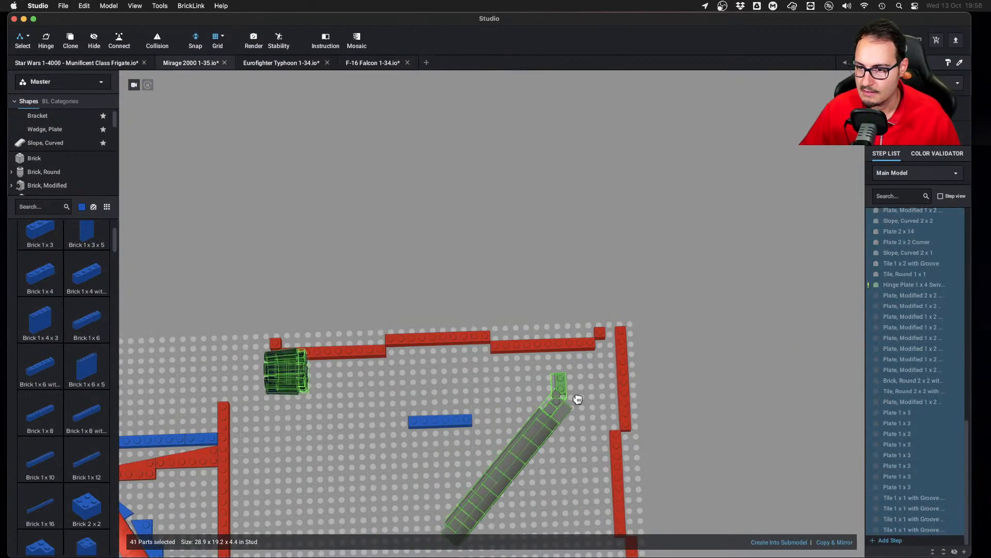
pyautogui.press('Right')
pyautogui.press('Right')
pyautogui.press('Left')
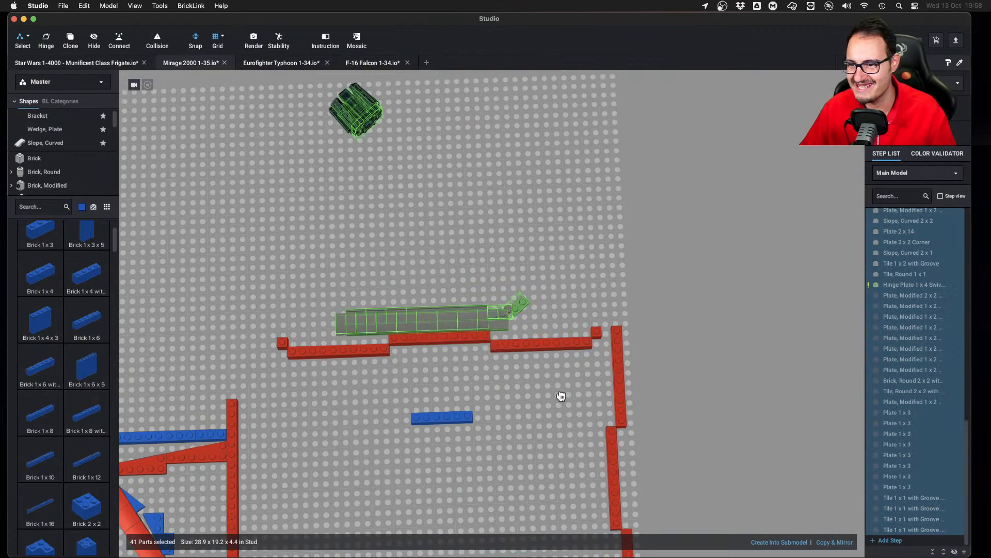
pyautogui.press('Right')
pyautogui.press('Right')
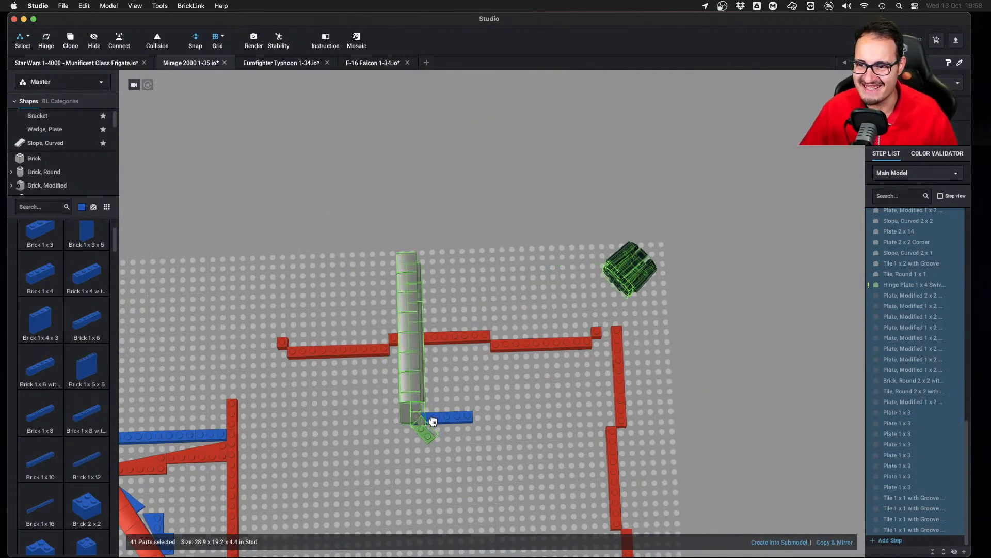
pyautogui.press('Right')
pyautogui.press('Left')
pyautogui.press('Left')
pyautogui.press('Left')
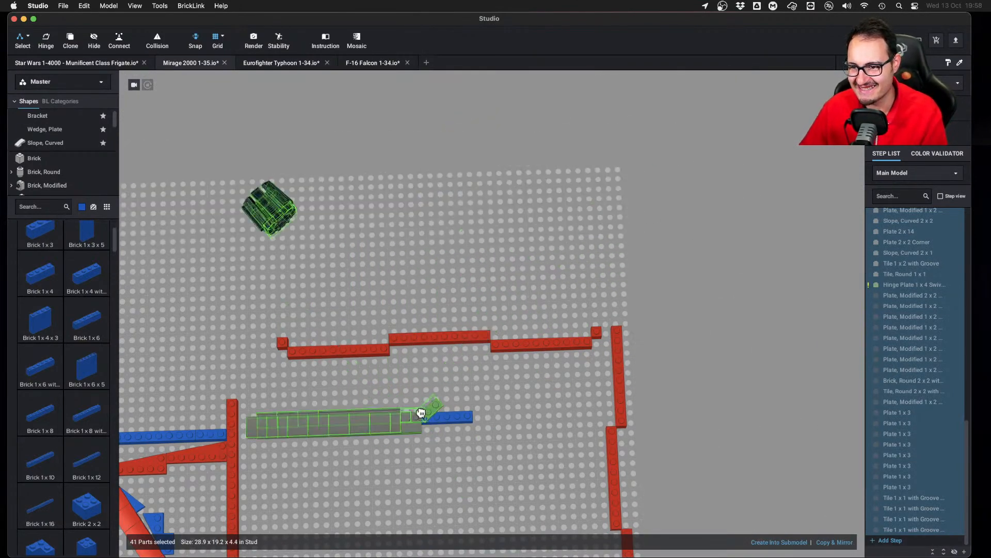
pyautogui.press('Right')
pyautogui.hscroll(-10, 413, 414)
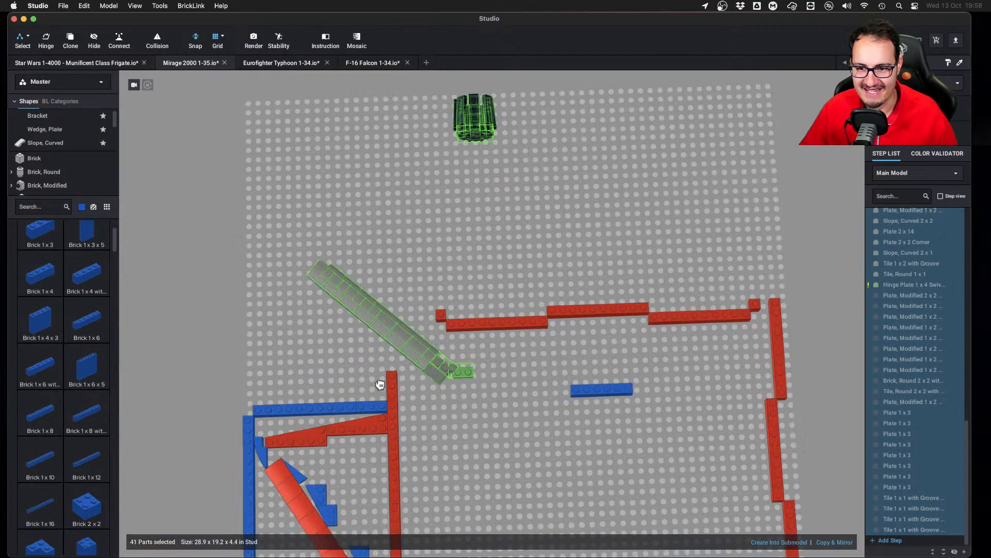
pyautogui.click(378, 381)
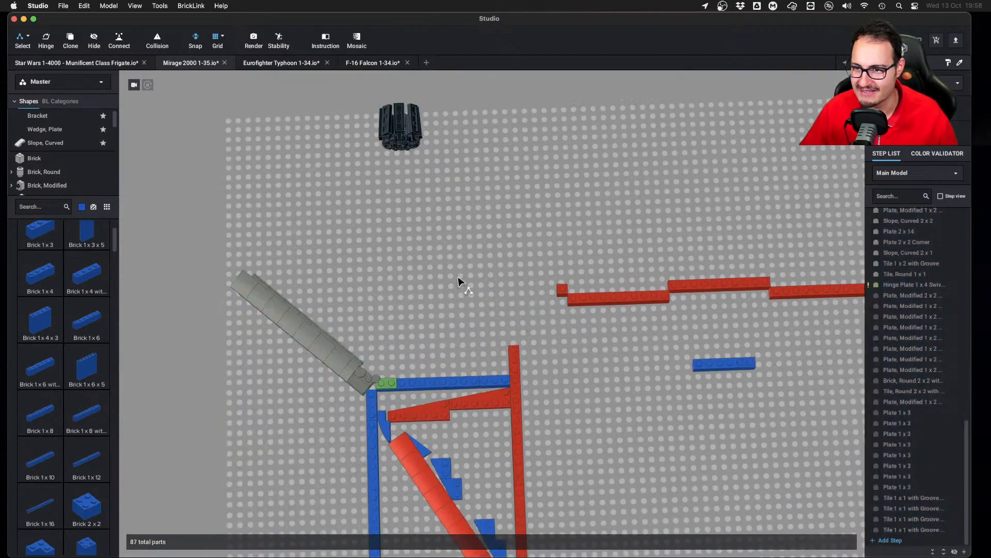
# Move the engine nozzle between the separate blue brick and the red outline bricks, and inspect its size against them
pyautogui.click(390, 122)
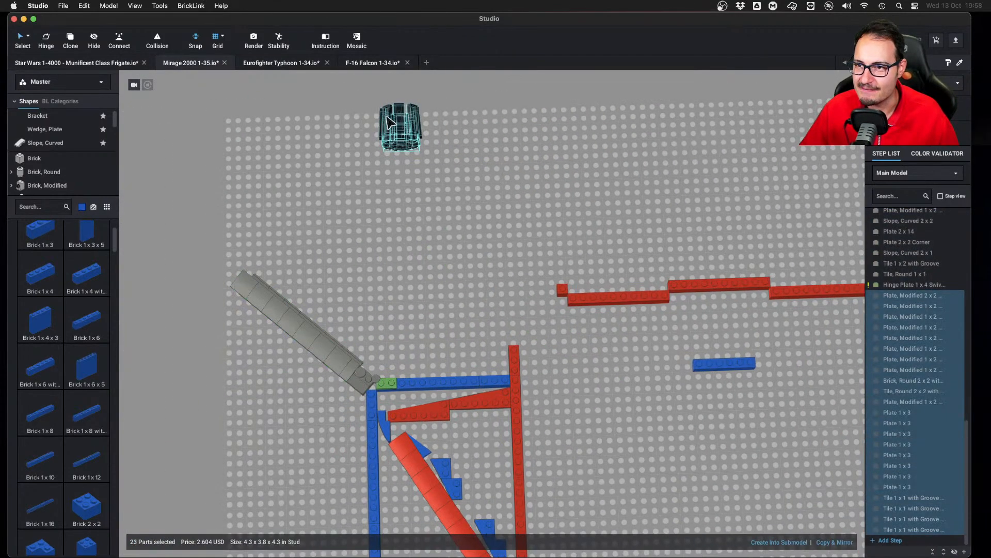
pyautogui.moveTo(401, 130); pyautogui.dragTo(462, 342)
pyautogui.scroll(5, 504, 415)
pyautogui.click(511, 413)
pyautogui.moveTo(511, 412); pyautogui.dragTo(501, 333, button='right')
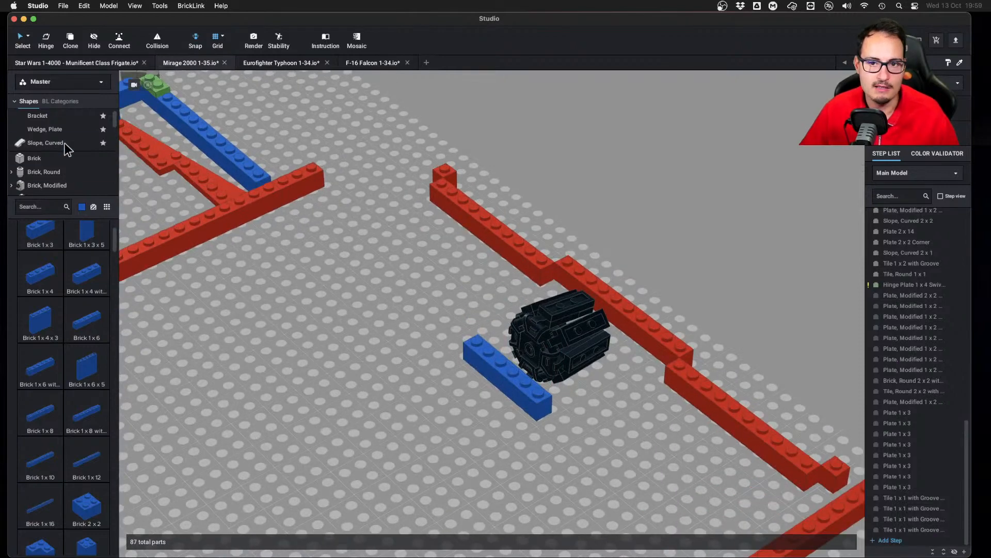
# Place a Technic, Brick 1 x 2 with Axle Hole near the engine nozzle and delete the extra copies
pyautogui.scroll(-10, 64, 159)
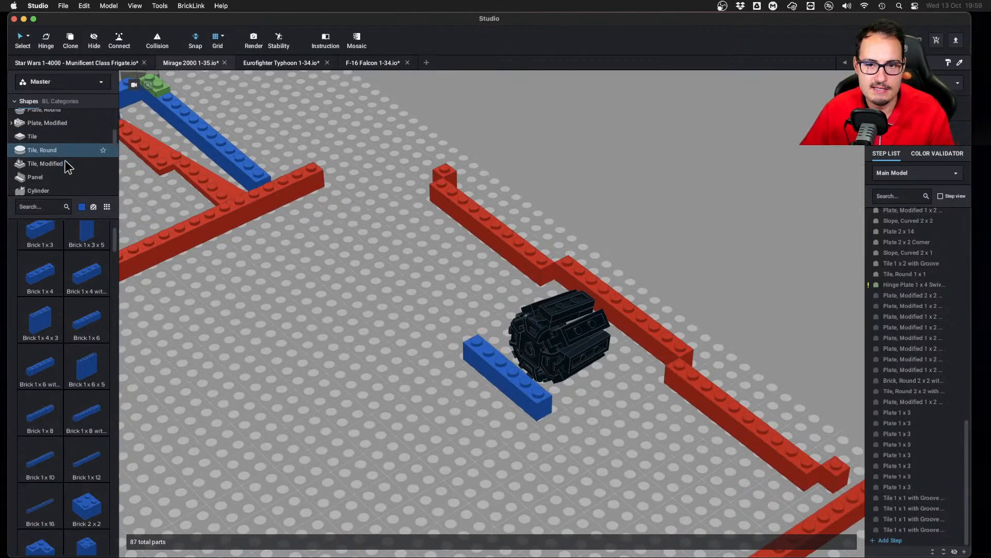
pyautogui.scroll(-3, 64, 160)
pyautogui.click(51, 131)
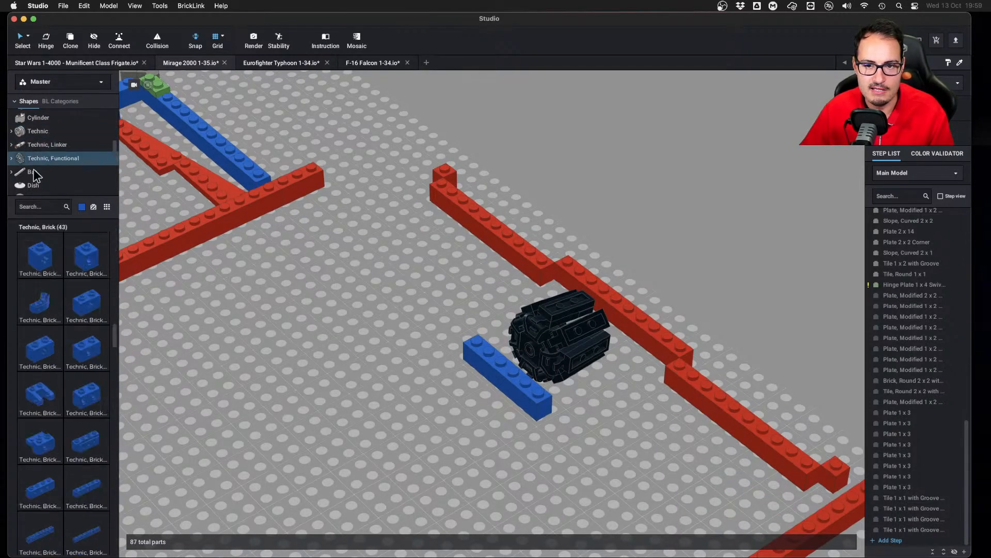
pyautogui.click(90, 306)
pyautogui.click(410, 380)
pyautogui.click(342, 278)
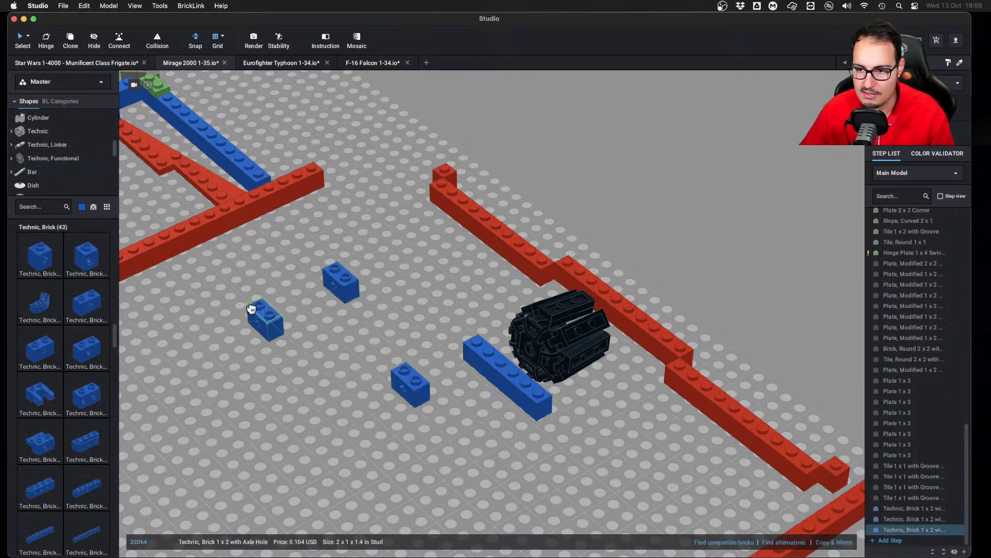
pyautogui.press('Delete')
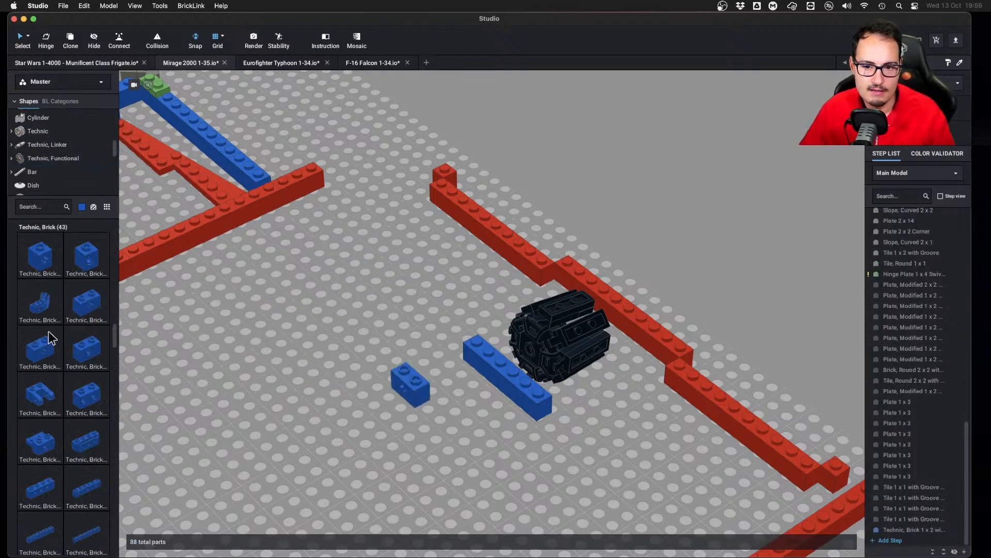
# Add two more Technic 1 x 2 bricks with axle holes, one of each listed variant, near the first brick
pyautogui.click(86, 307)
pyautogui.click(294, 334)
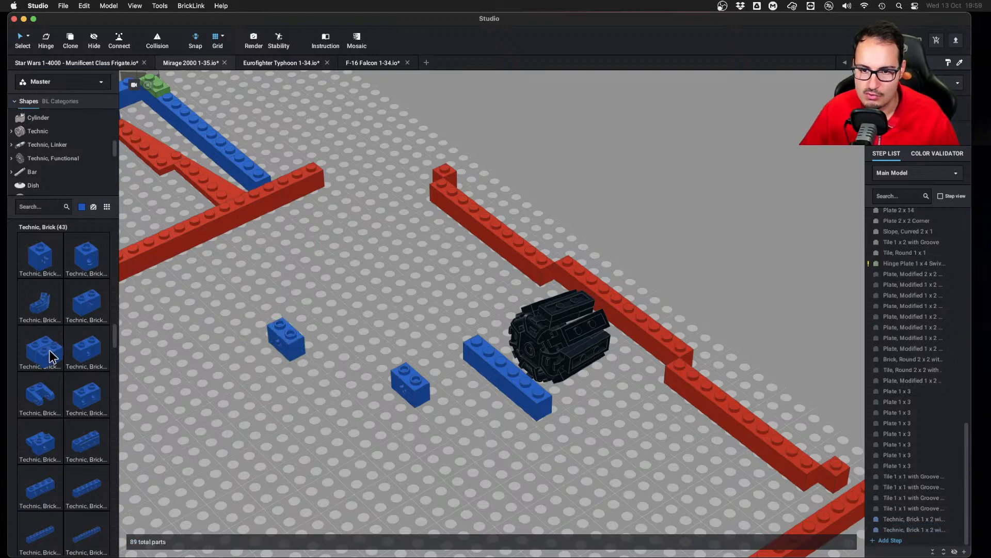
pyautogui.click(48, 349)
pyautogui.click(261, 370)
# Compare the part details of the two added Technic bricks and delete the one farther from the engine nozzle
pyautogui.click(299, 337)
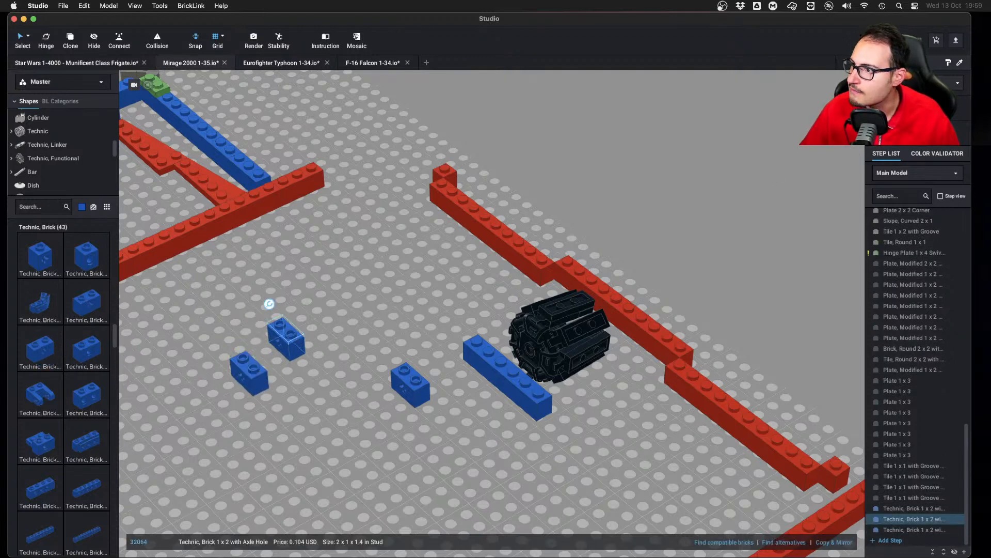
pyautogui.click(892, 63)
pyautogui.click(272, 375)
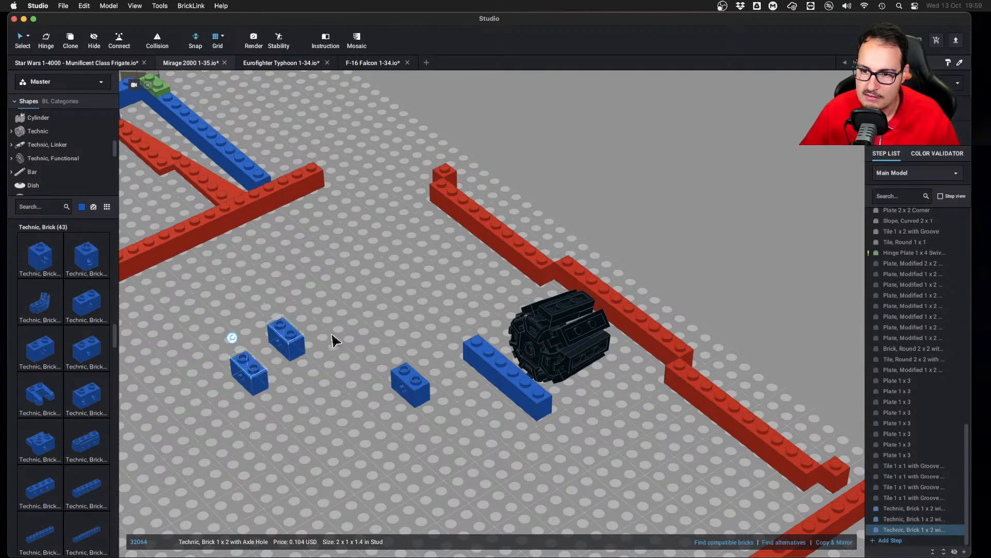
pyautogui.click(893, 63)
pyautogui.click(287, 340)
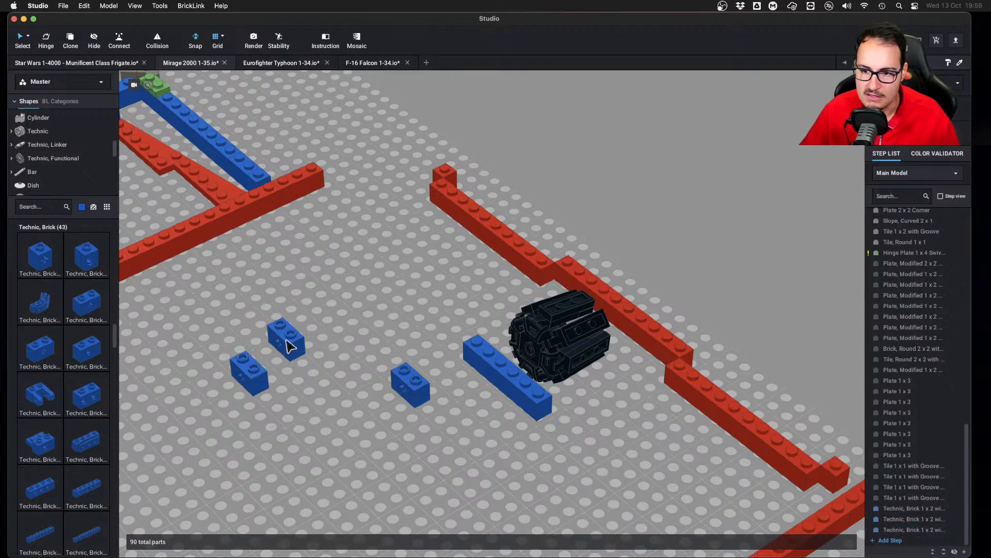
pyautogui.click(258, 373)
pyautogui.press('Delete')
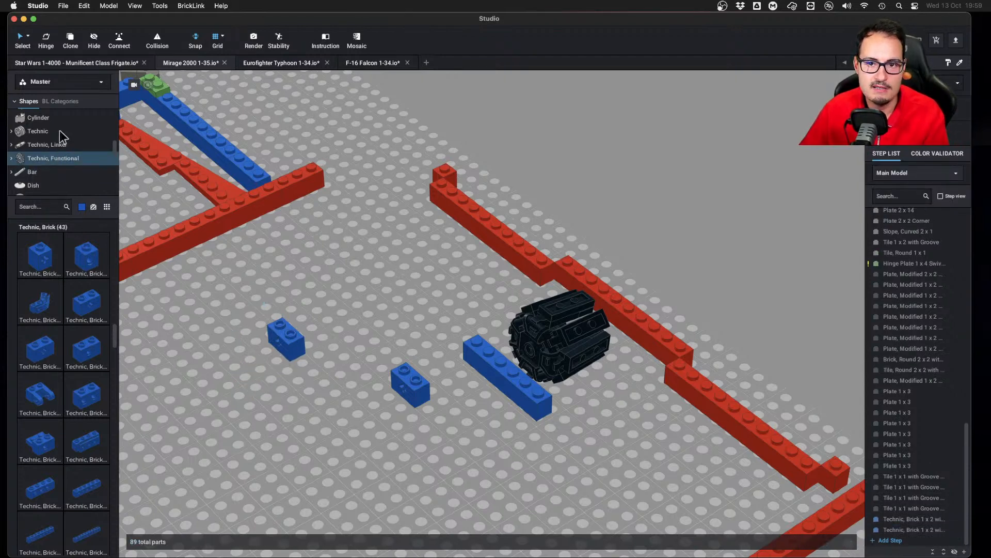
# Insert a Technic, Axle 4 into the Technic brick farther from the engine nozzle and mount both on the middle of the long blue brick
pyautogui.scroll(-20, 57, 230)
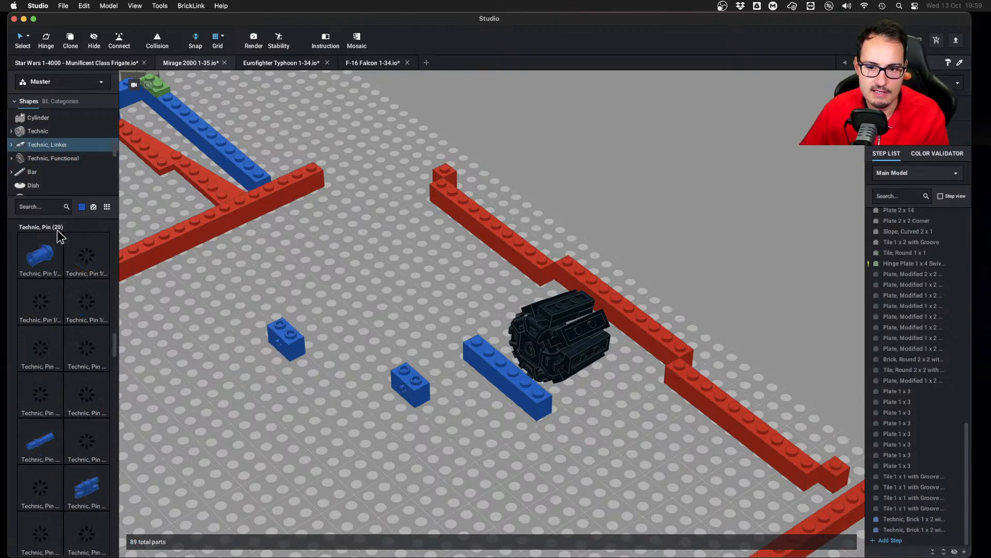
pyautogui.scroll(-10, 64, 364)
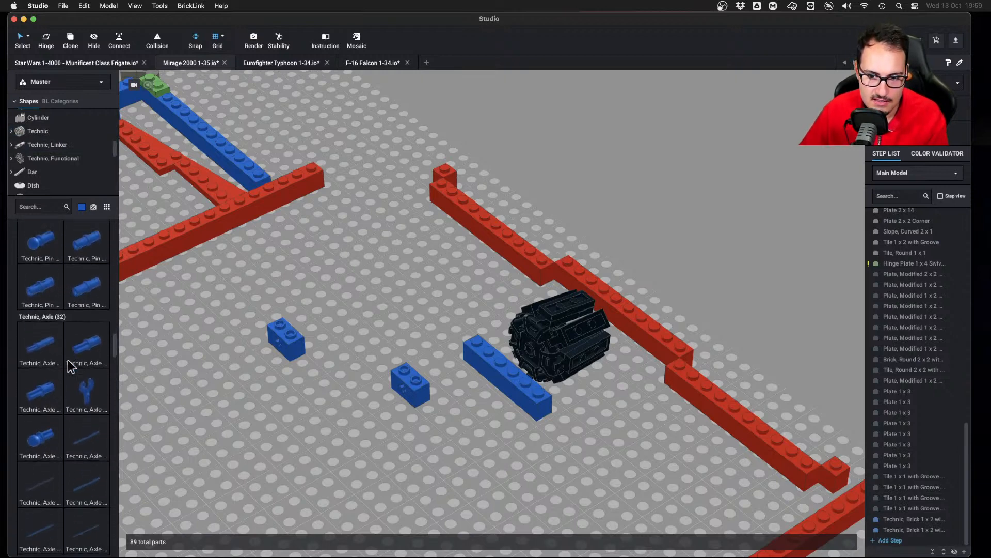
pyautogui.scroll(-10, 57, 461)
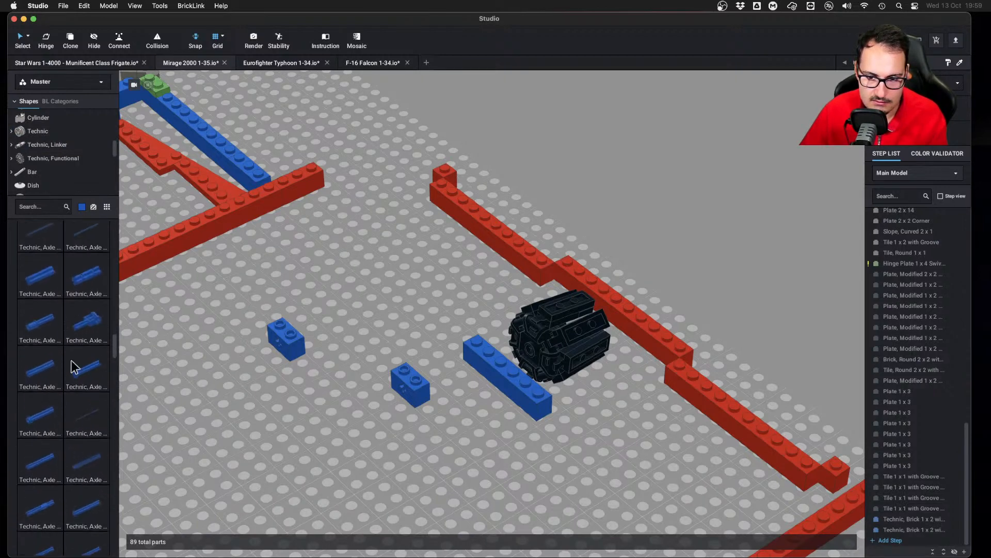
pyautogui.moveTo(62, 454); pyautogui.dragTo(312, 336)
pyautogui.moveTo(254, 298); pyautogui.dragTo(481, 344)
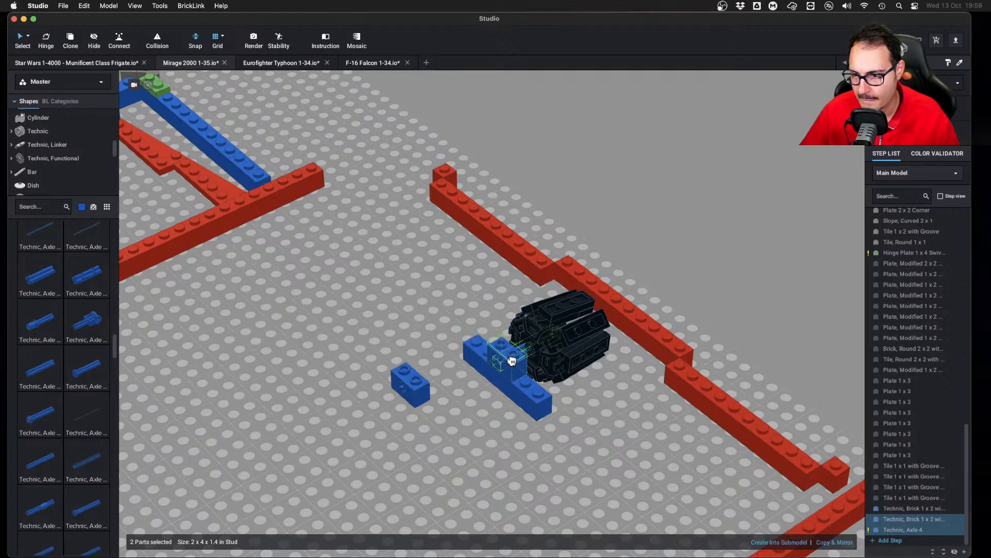
# Move the whole engine nozzle to line up with the axle on the long blue brick
pyautogui.click(562, 359)
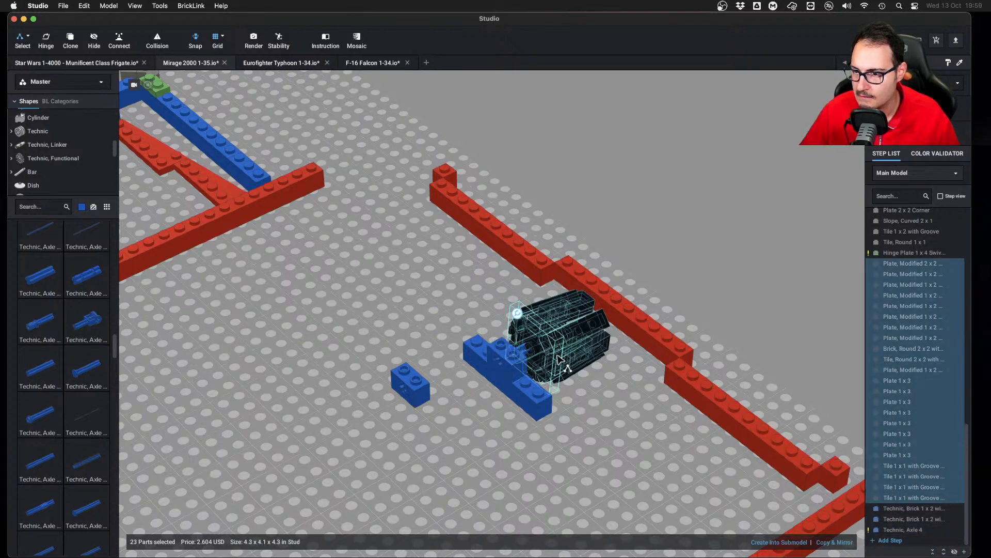
pyautogui.moveTo(560, 359); pyautogui.dragTo(595, 346, button='right')
pyautogui.moveTo(589, 308); pyautogui.dragTo(581, 313)
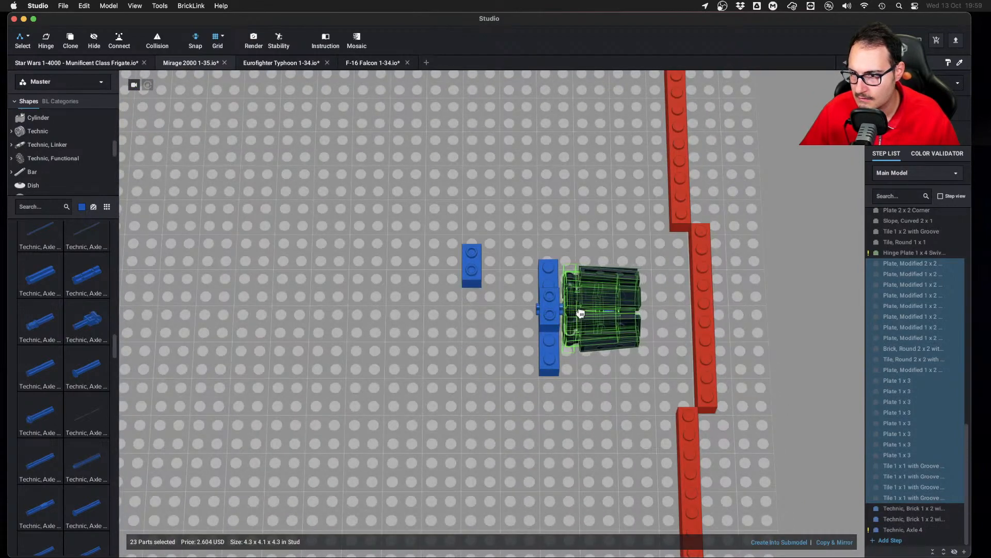
# Delete the spare Technic brick standing apart from the engine nozzle assembly
pyautogui.click(446, 241)
pyautogui.click(472, 263)
pyautogui.press('Delete')
# Shift the engine nozzle together with its blue mounting bricks and axle closer to the red outline bricks
pyautogui.moveTo(460, 273); pyautogui.dragTo(504, 265, button='right')
pyautogui.moveTo(504, 265); pyautogui.dragTo(382, 266, button='middle')
pyautogui.moveTo(327, 228); pyautogui.dragTo(503, 370)
pyautogui.press('Right')
pyautogui.press('Right')
pyautogui.press('Right')
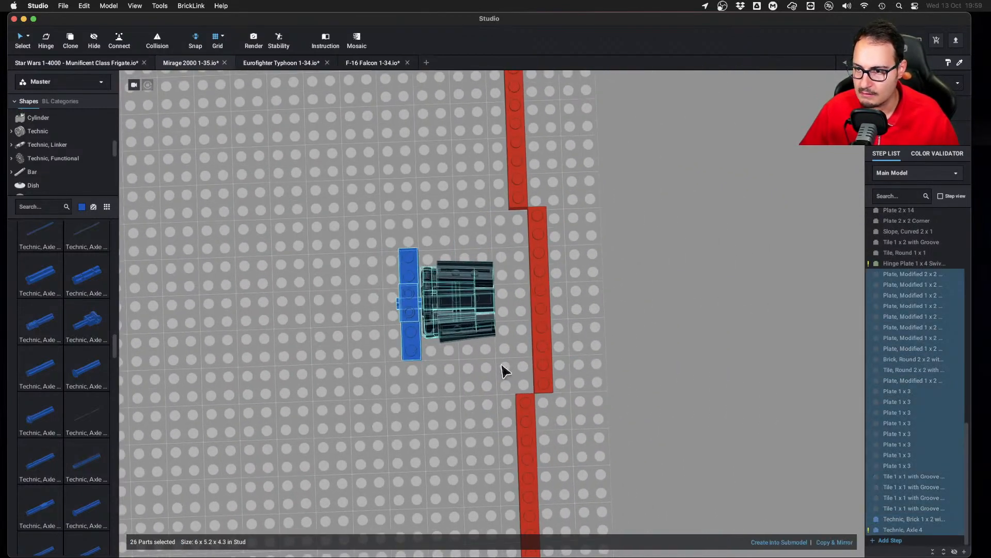
pyautogui.click(644, 316)
pyautogui.scroll(-5, 646, 316)
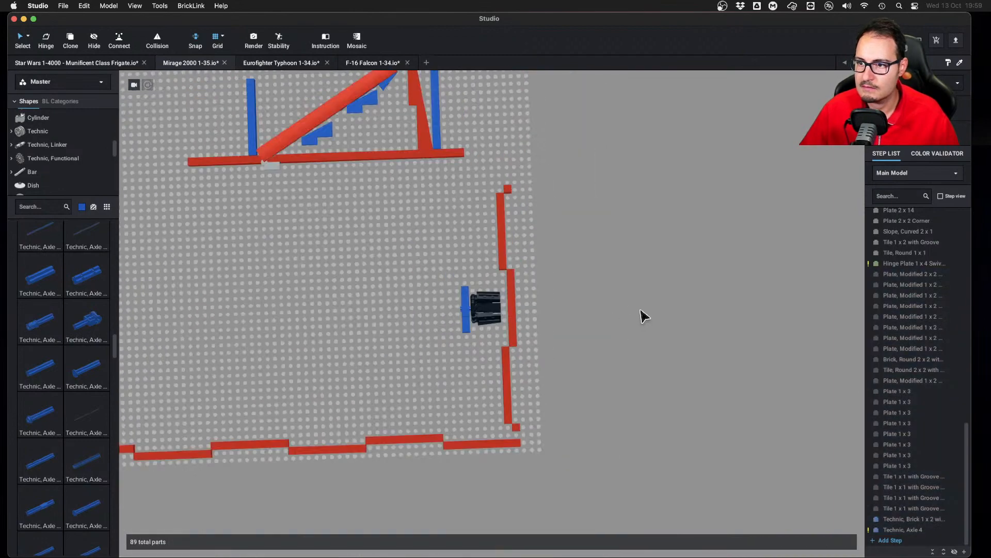
pyautogui.scroll(5, 644, 317)
# Check the tail section in the Photoshop blueprint and compare it with the mounted engine nozzle in Studio
pyautogui.press('super+Tab')
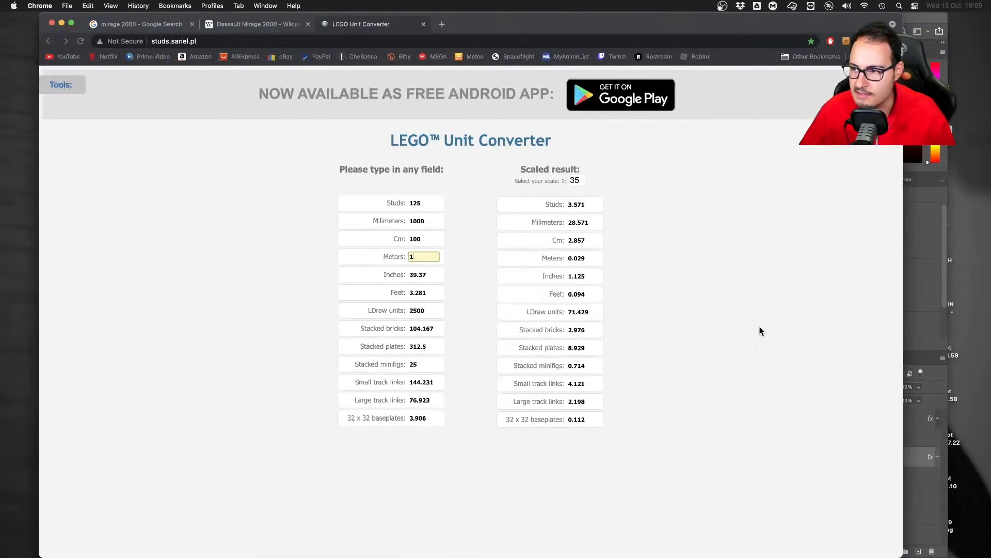
pyautogui.scroll(-5, 428, 296)
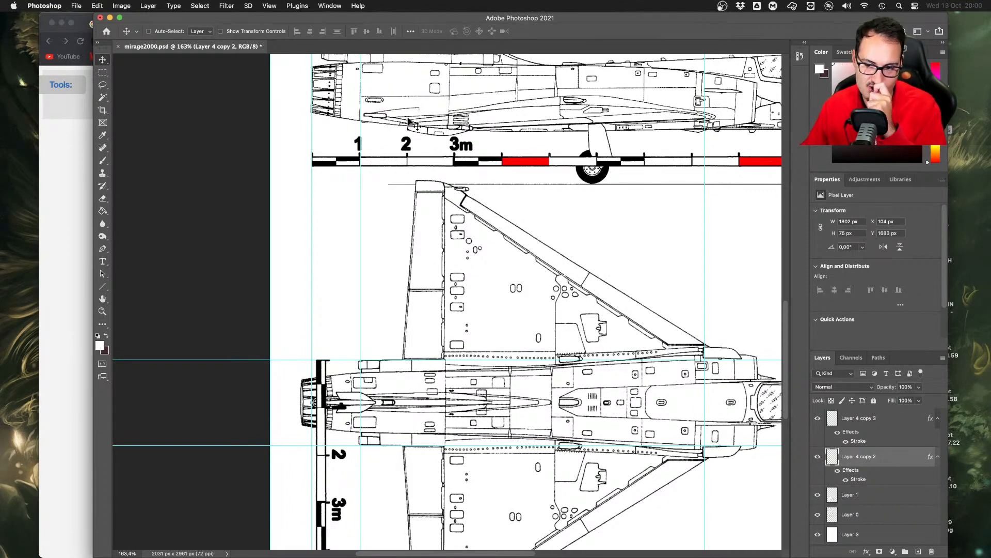
pyautogui.hotkey('ctrl', 'Right')
pyautogui.scroll(5, 419, 177)
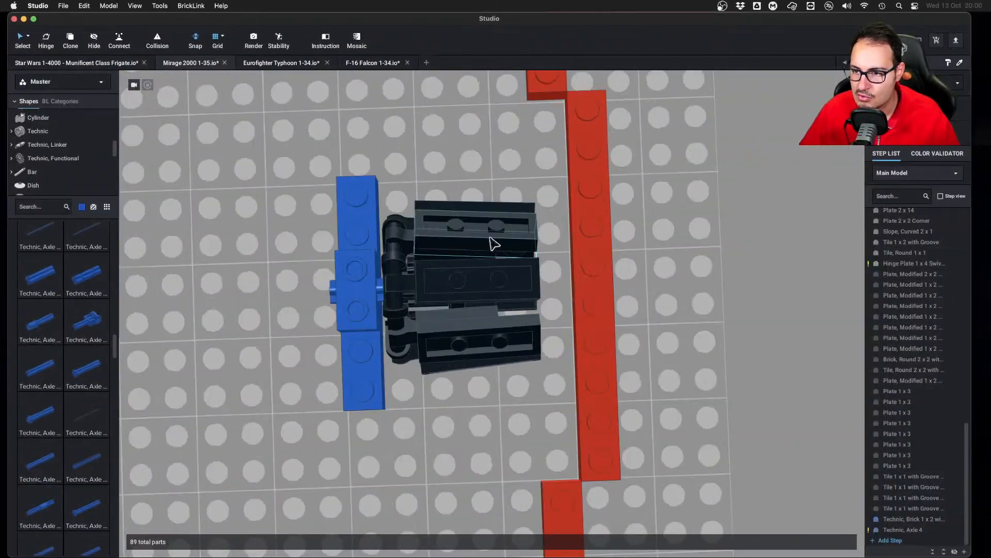
pyautogui.scroll(-5, 428, 310)
pyautogui.moveTo(427, 343); pyautogui.dragTo(461, 290, button='right')
pyautogui.scroll(3, 480, 282)
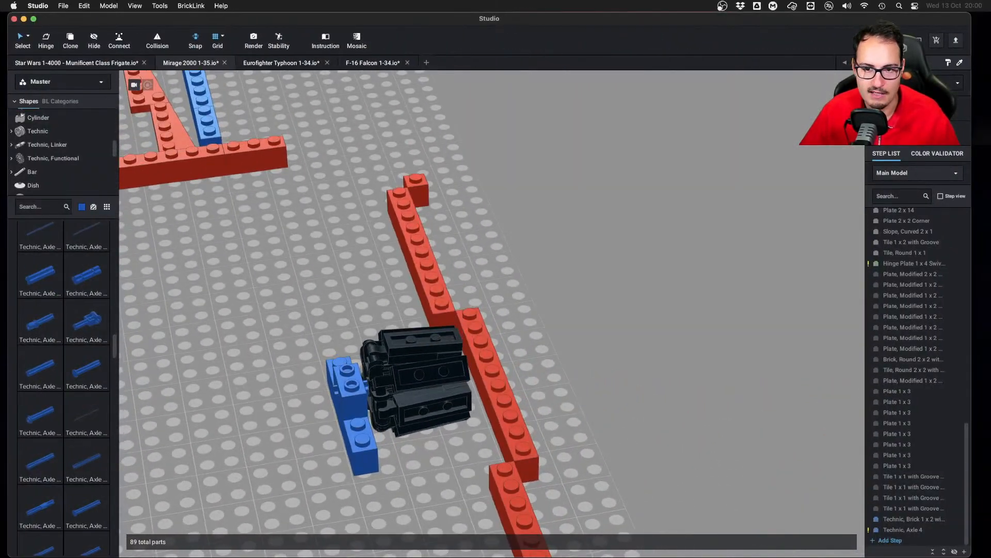
# Place a Tile 1 x 2 with Groove on each end of the long blue brick, pointing away from the nozzle
pyautogui.scroll(1, 38, 158)
pyautogui.scroll(5, 39, 155)
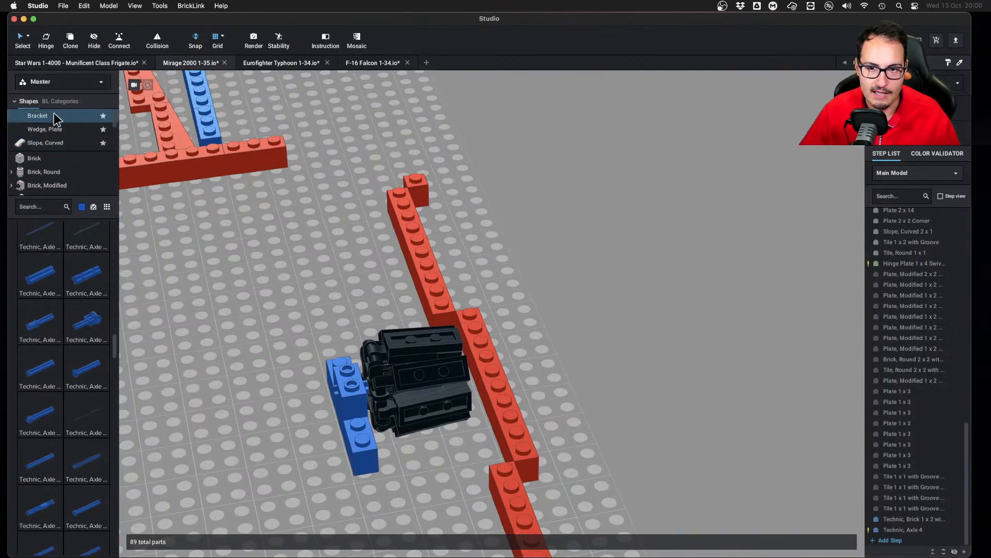
pyautogui.scroll(3, 46, 151)
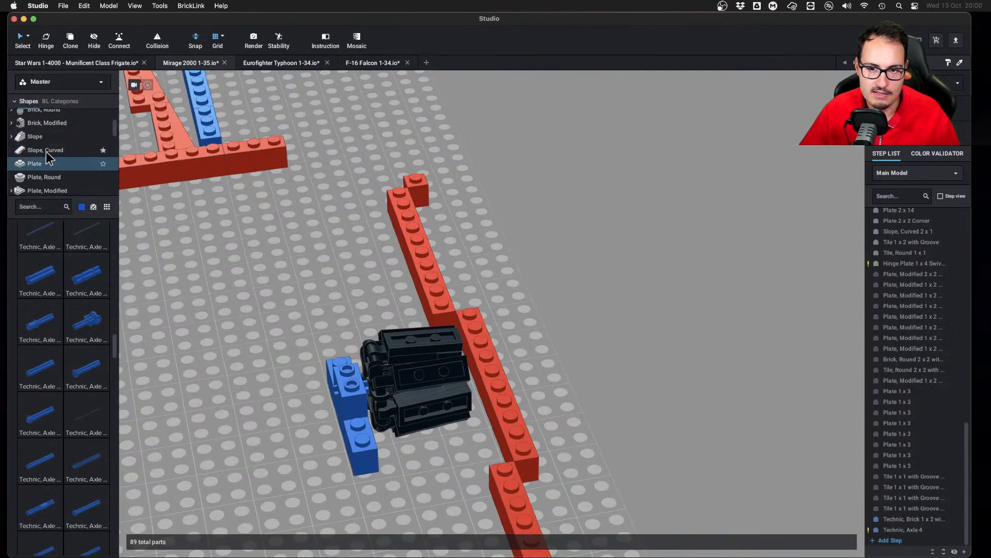
pyautogui.scroll(-5, 48, 155)
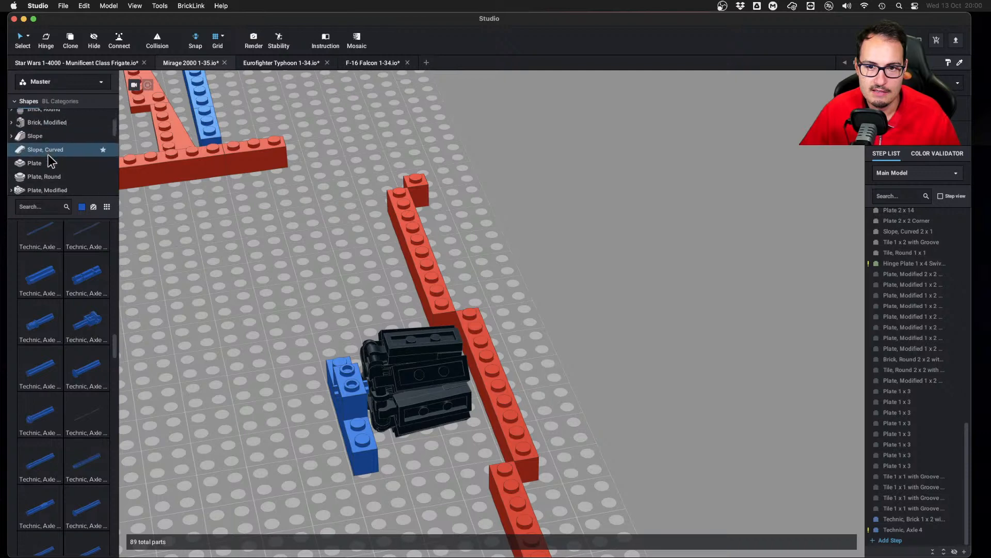
pyautogui.scroll(-2, 39, 168)
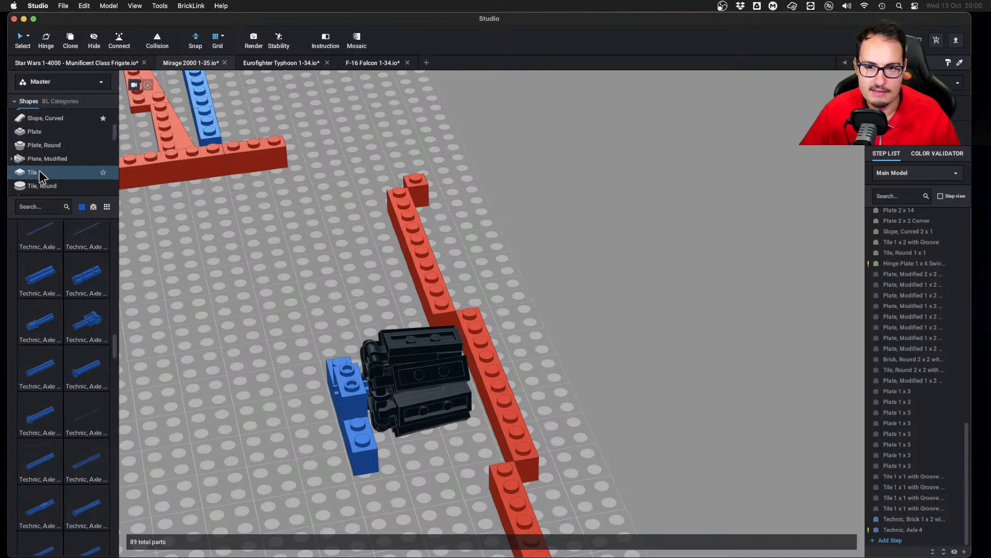
pyautogui.click(39, 171)
pyautogui.moveTo(41, 304); pyautogui.dragTo(358, 445)
pyautogui.moveTo(358, 445); pyautogui.dragTo(354, 465, button='right')
pyautogui.click(345, 405)
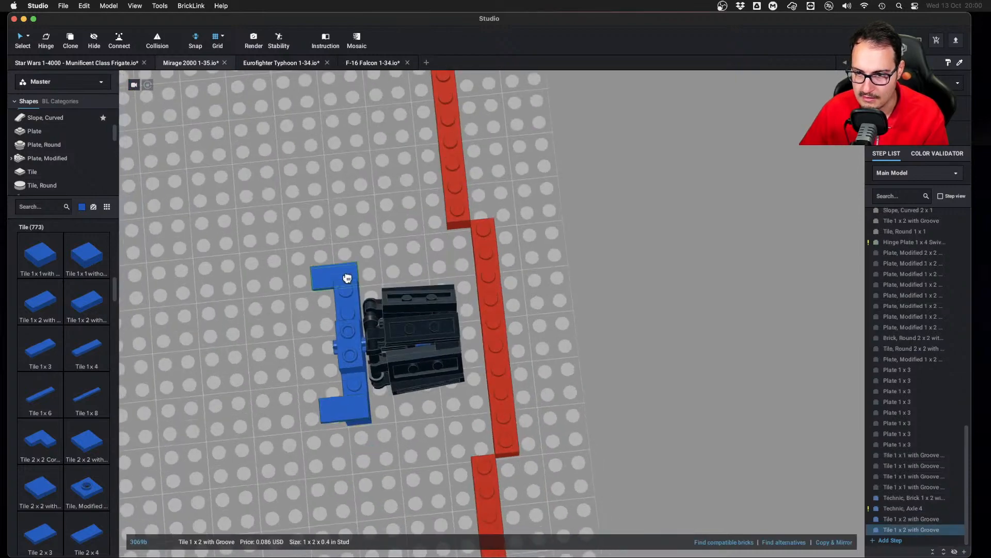
pyautogui.click(339, 288)
# Switch to Chrome and search Google Images for "mirage 2000h" in a new tab
pyautogui.press('super+Tab')
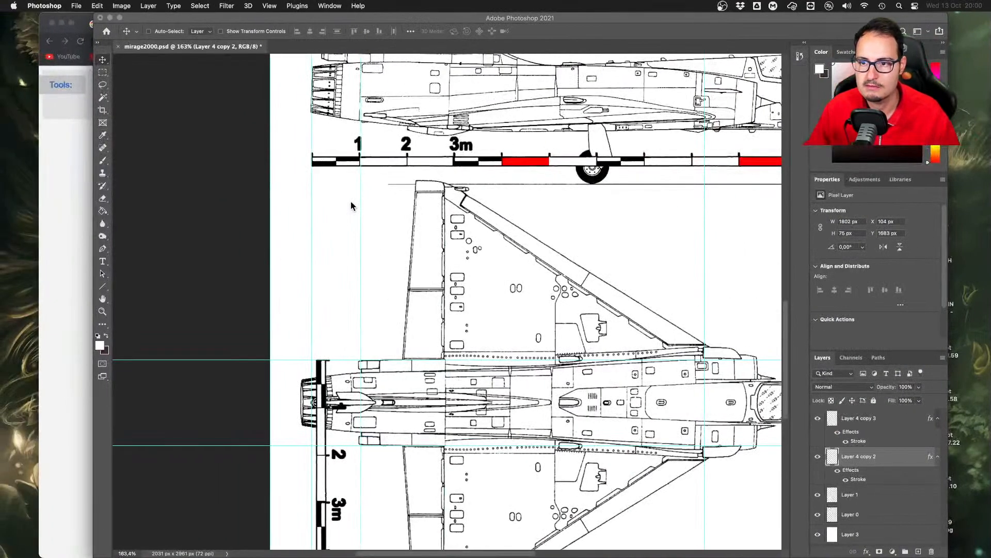
pyautogui.press('super+Tab')
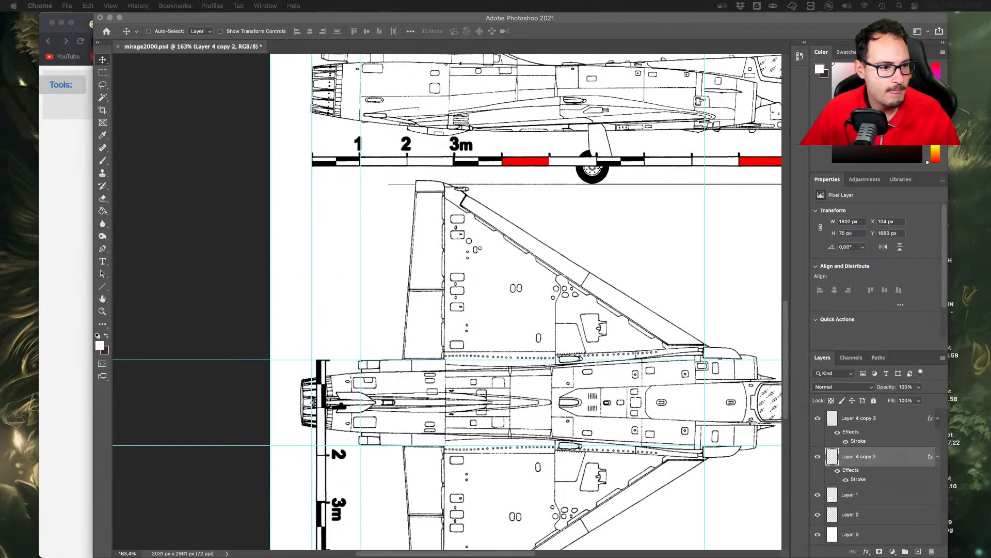
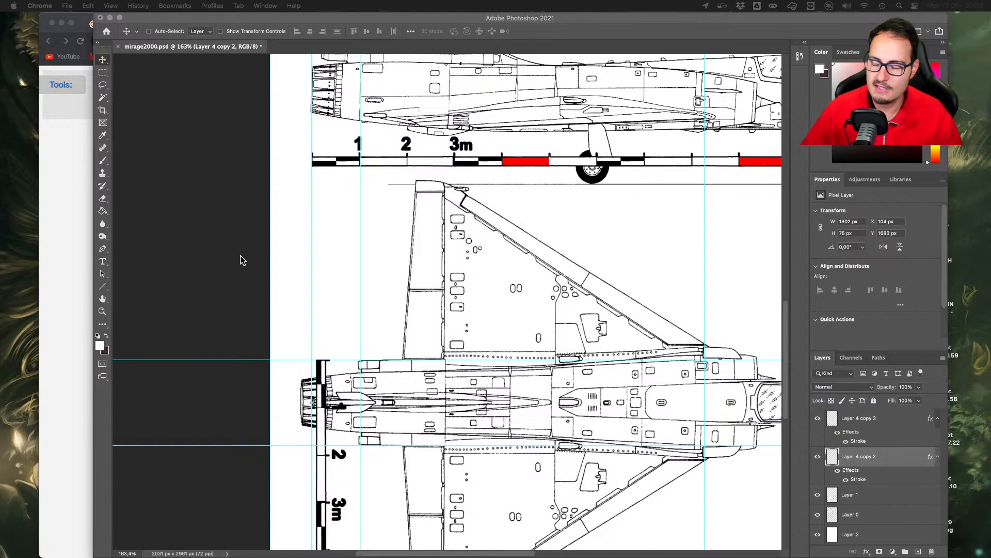
pyautogui.hotkey('ctrl', 'Up')
pyautogui.click(284, 67)
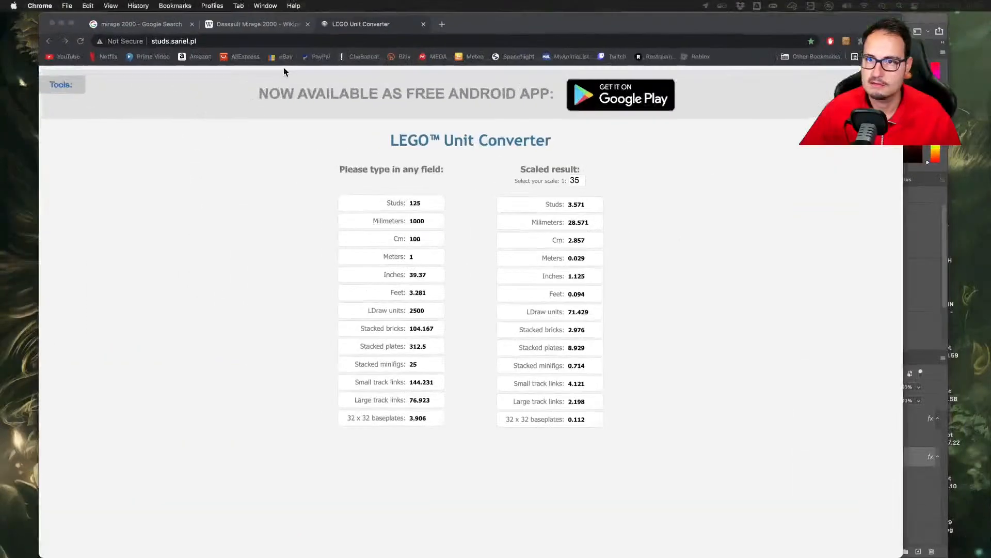
pyautogui.click(442, 25)
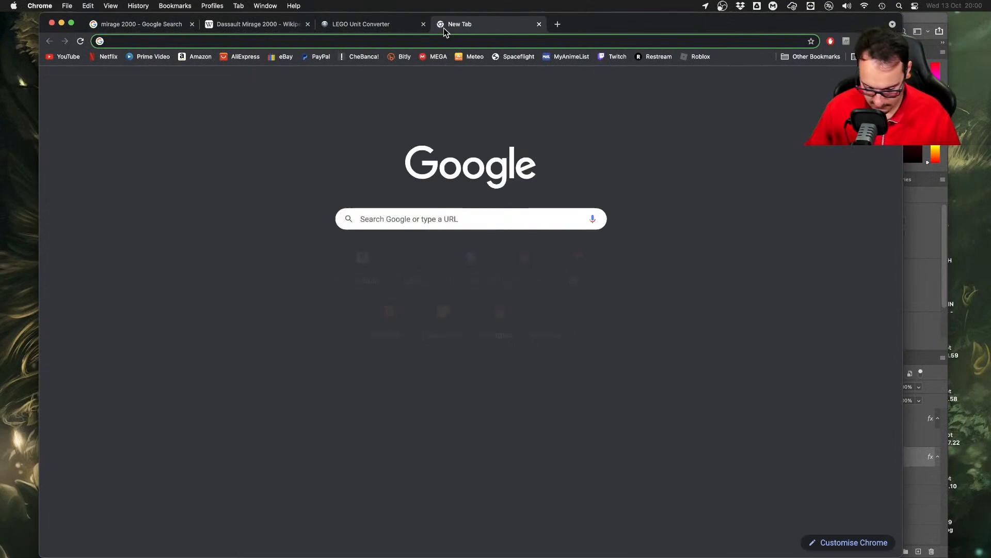
pyautogui.write('mirage 2000')
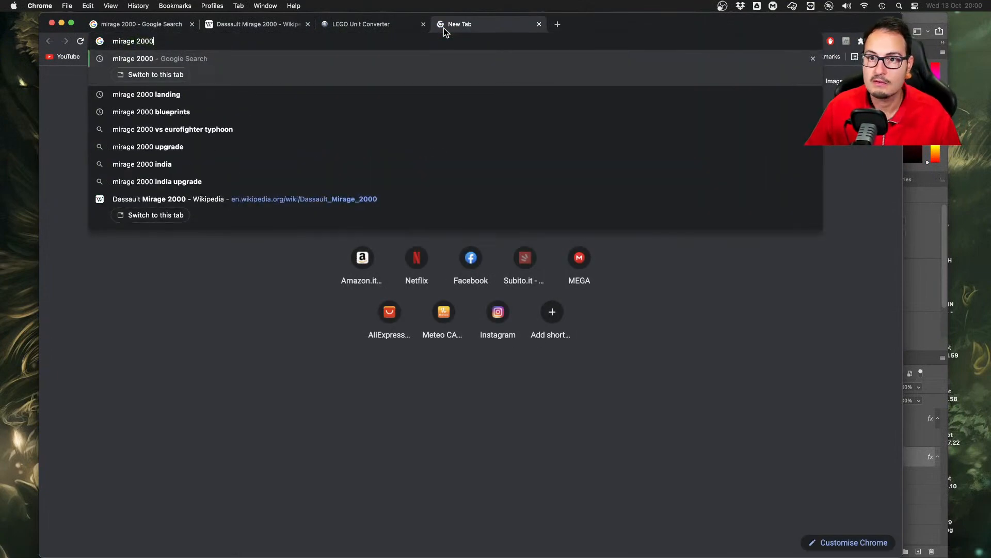
pyautogui.write('h')
pyautogui.press('Return')
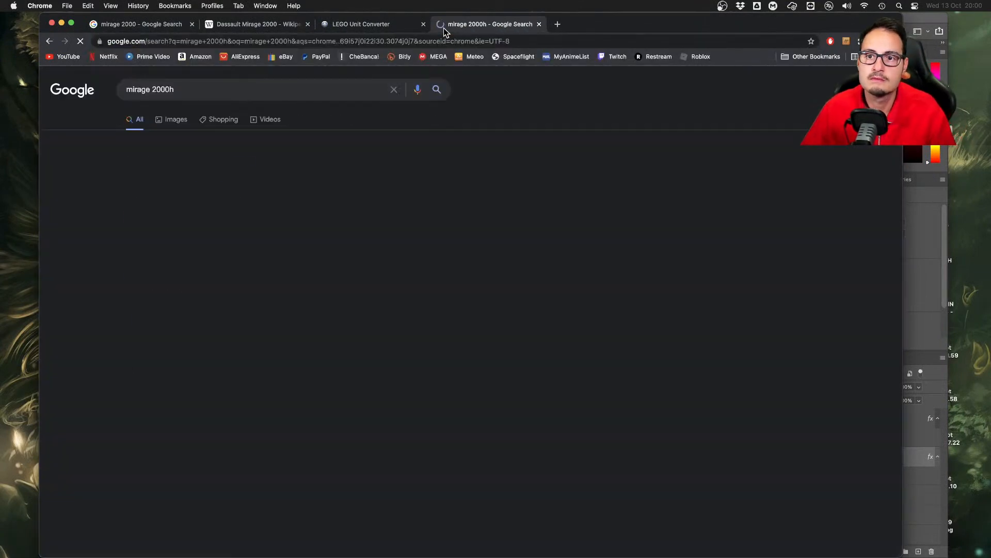
pyautogui.click(176, 120)
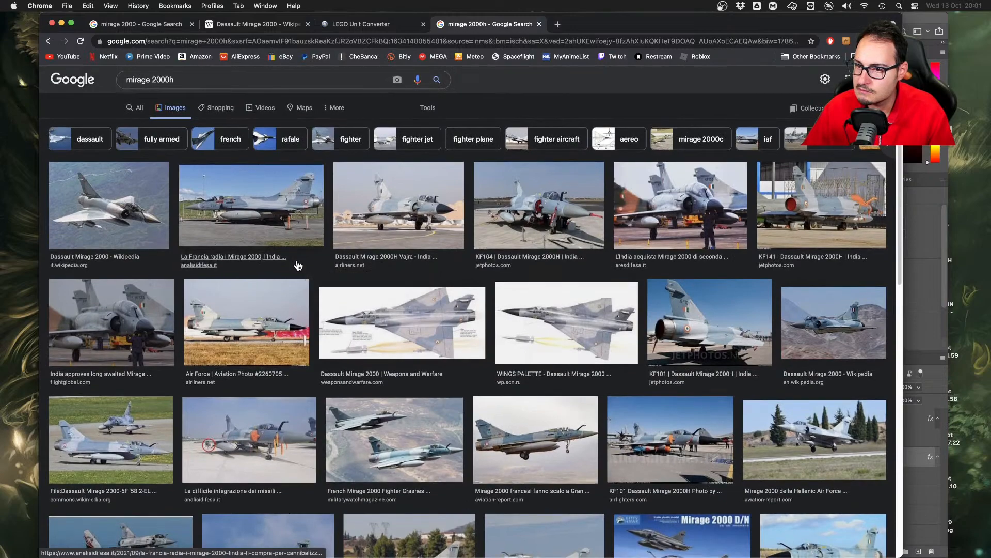
# Browse the Mirage 2000 photos and enlarge several to examine the aircraft's shape, ending with the Wikipedia in-flight photo
pyautogui.scroll(-3, 297, 266)
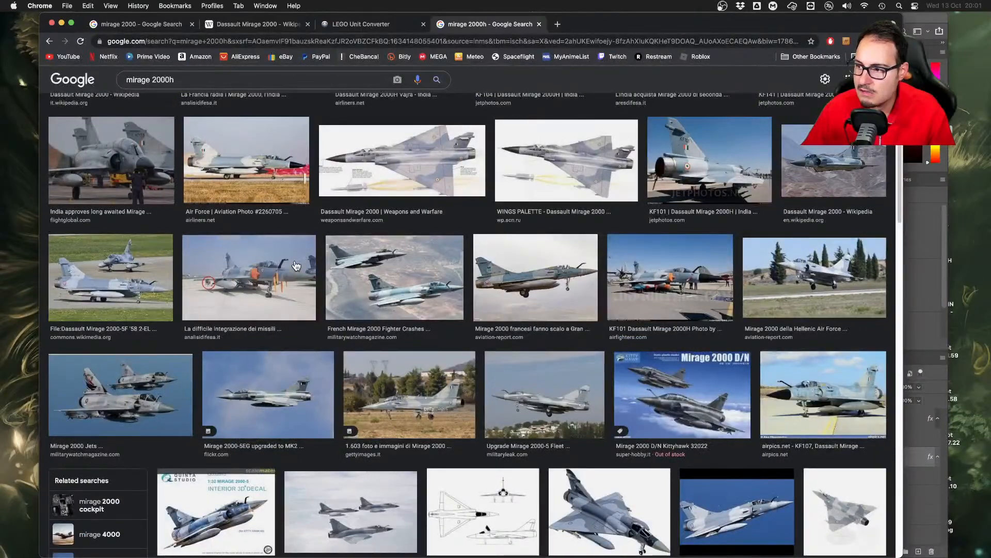
pyautogui.scroll(-6, 296, 266)
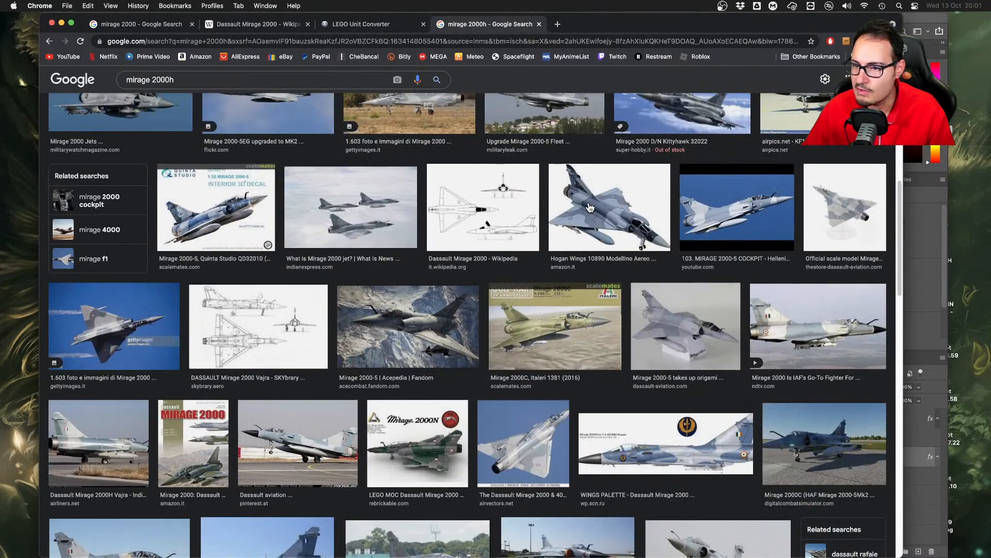
pyautogui.click(78, 332)
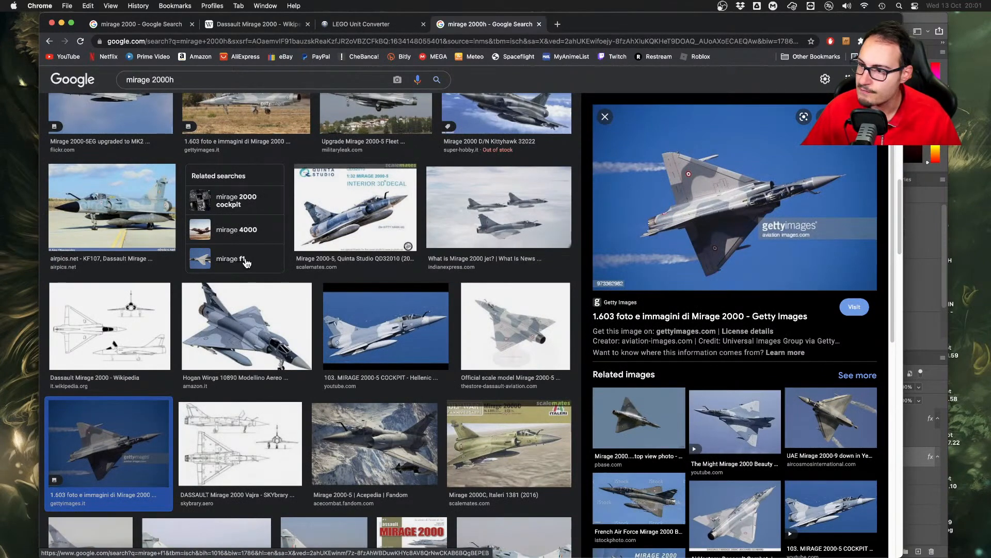
pyautogui.scroll(10, 246, 264)
pyautogui.click(339, 423)
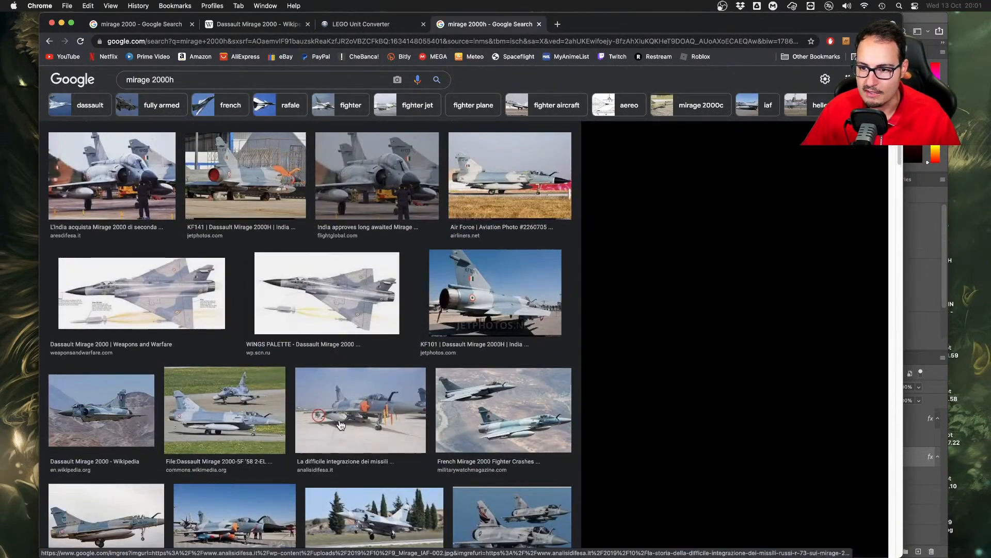
pyautogui.scroll(3, 339, 424)
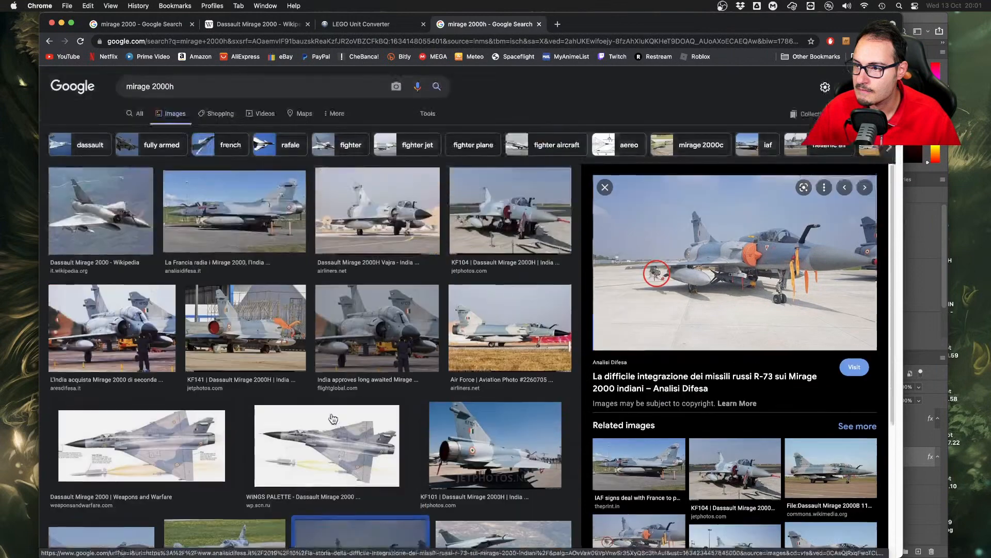
pyautogui.click(124, 228)
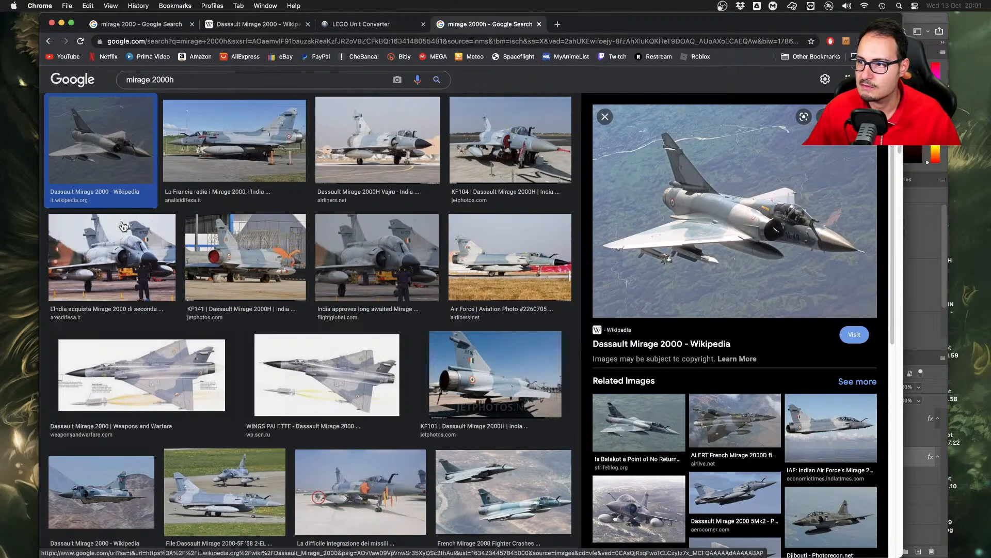
# Compare the engine nozzle assembly in Studio, seen from above, with the enlarged Mirage 2000 photo
pyautogui.hotkey('ctrl', 'Right')
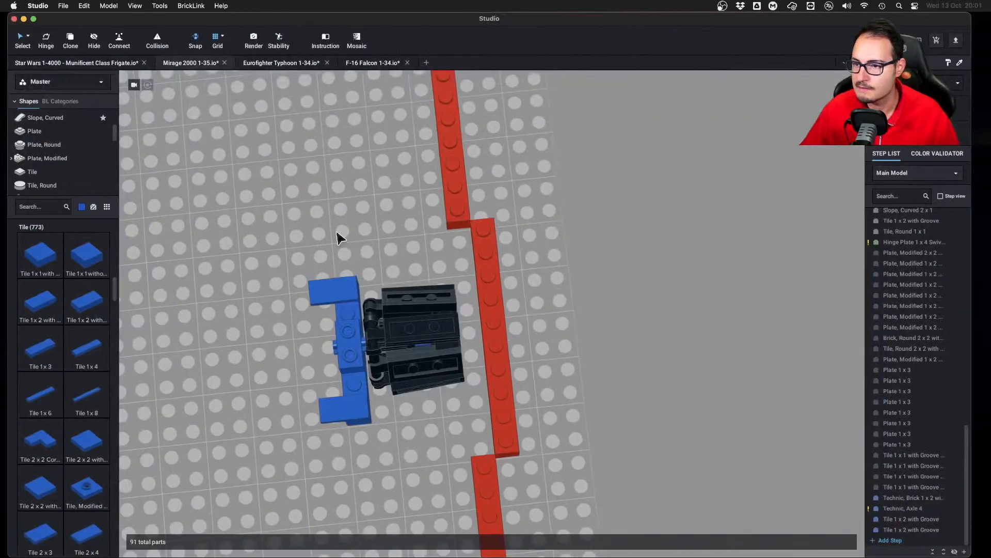
pyautogui.scroll(2, 421, 258)
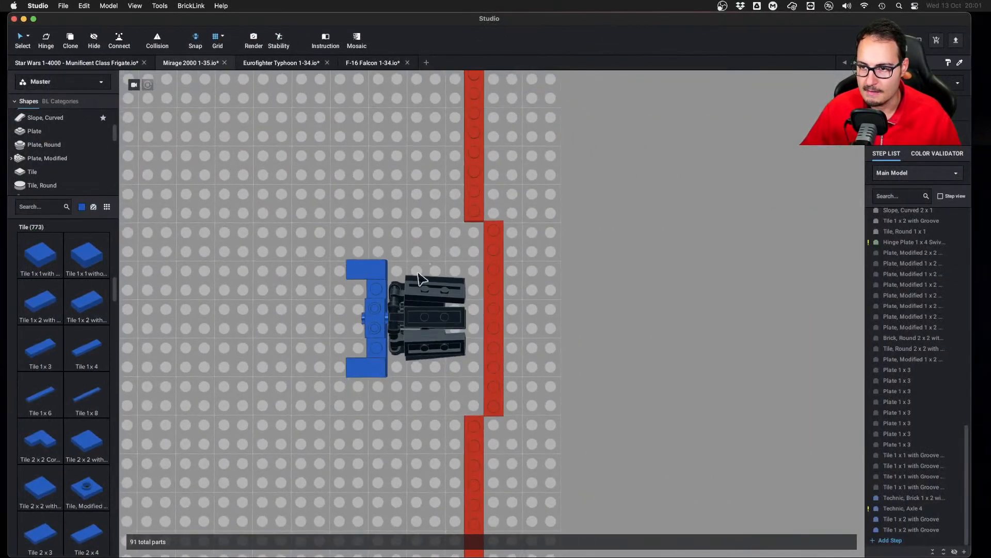
pyautogui.hotkey('ctrl', 'Left')
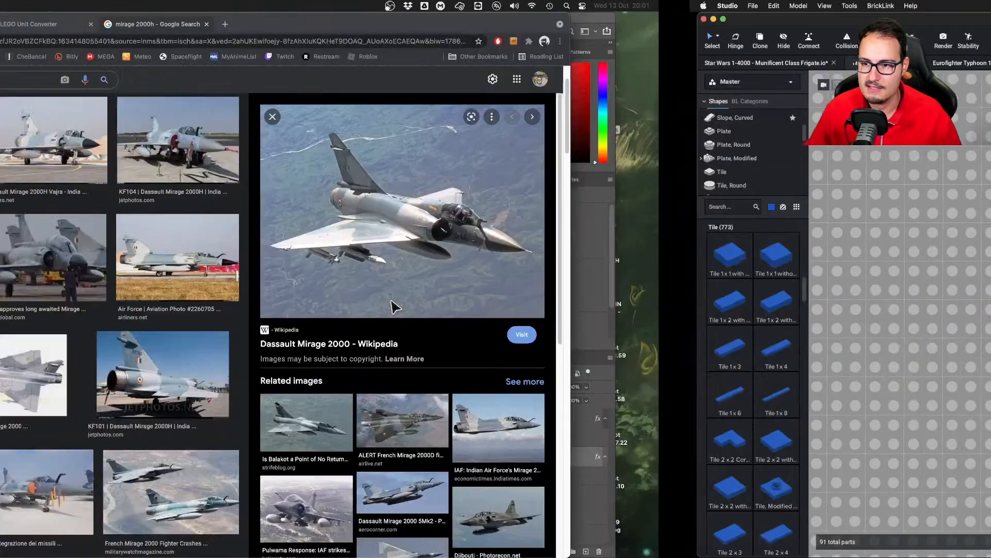
pyautogui.hotkey('ctrl', 'Right')
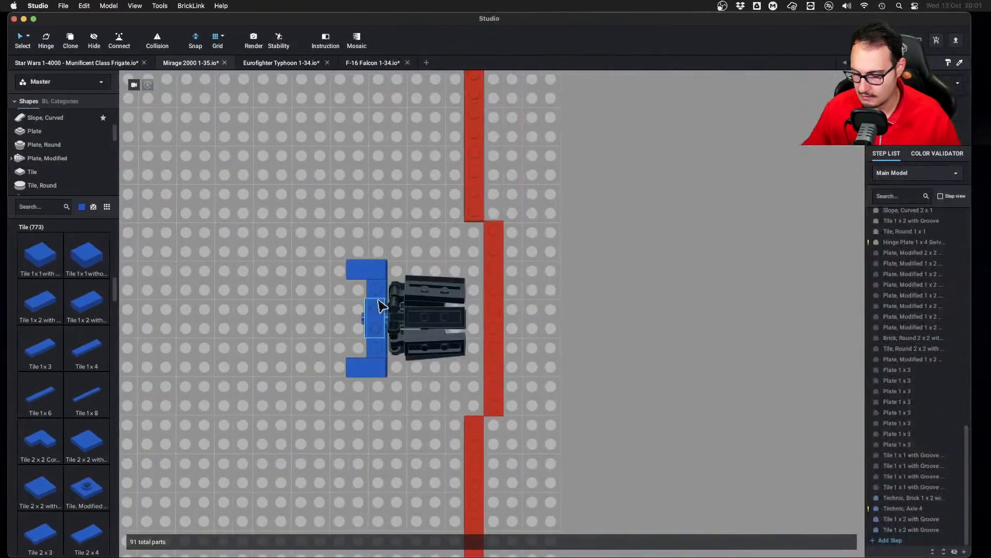
# In Photoshop, move the tail's vertical guide to the wing's trailing edge on the top view, then bring up Chrome's LEGO Unit Converter
pyautogui.hotkey('ctrl', 'Left')
pyautogui.hotkey('ctrl', 'Up')
pyautogui.click(516, 341)
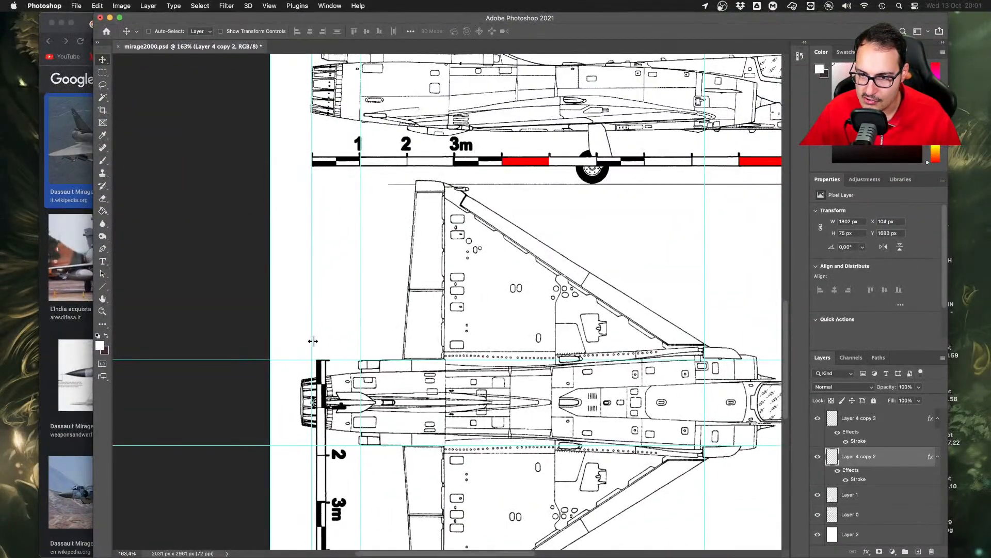
pyautogui.moveTo(313, 341); pyautogui.dragTo(402, 351)
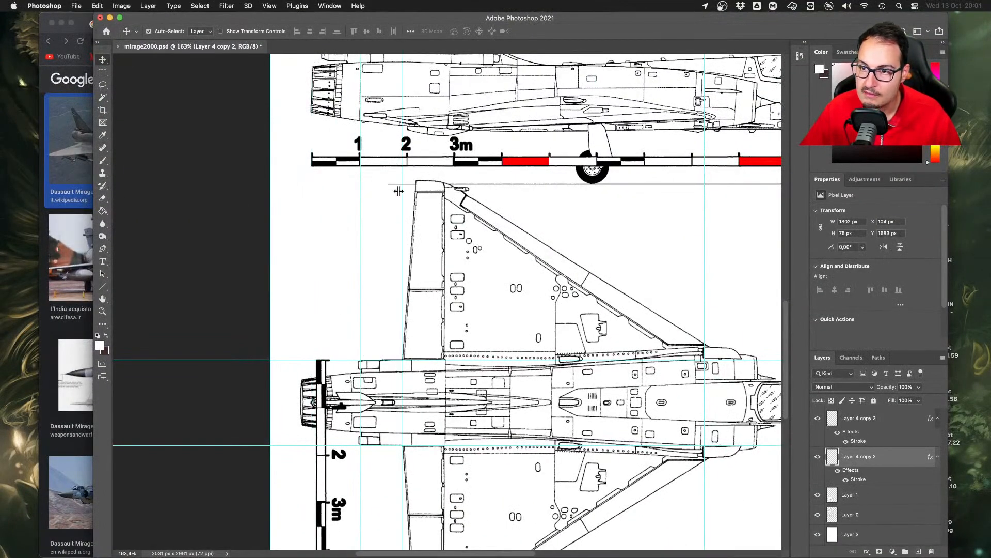
pyautogui.press('super')
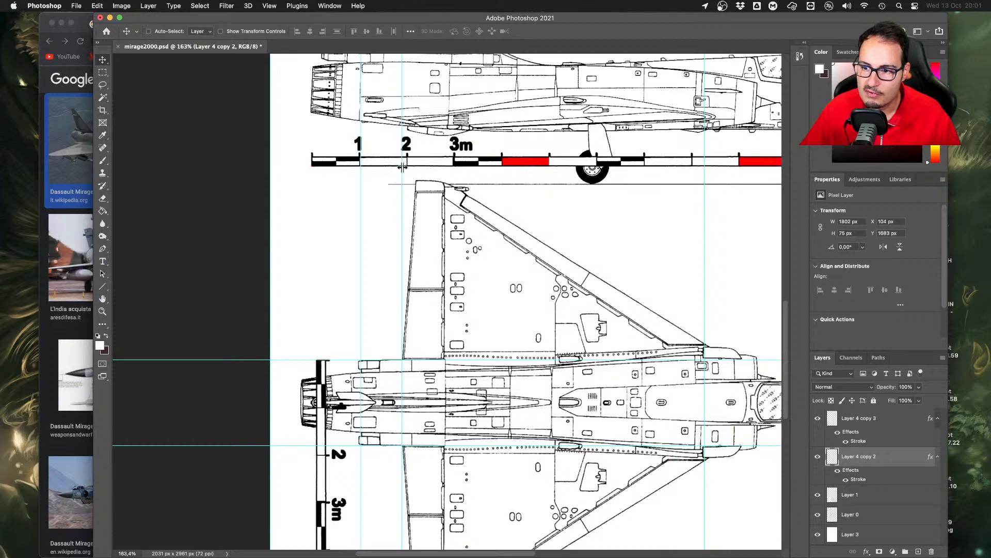
pyautogui.click(87, 257)
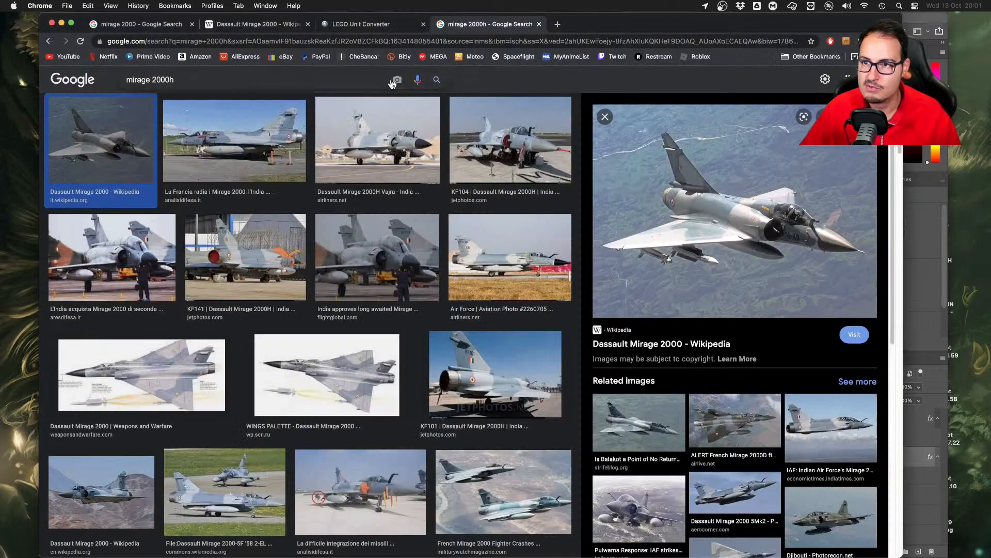
pyautogui.click(361, 25)
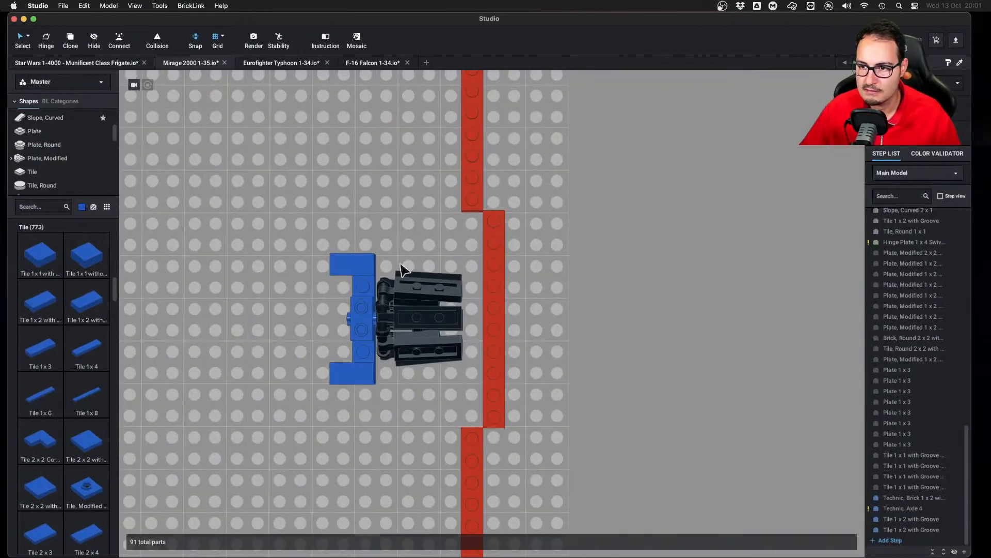
# Replace the two Tile 1 x 2 pieces at the ends of the long blue brick with Tile 1 x 3 pieces
pyautogui.moveTo(393, 289); pyautogui.dragTo(421, 274)
pyautogui.click(395, 274)
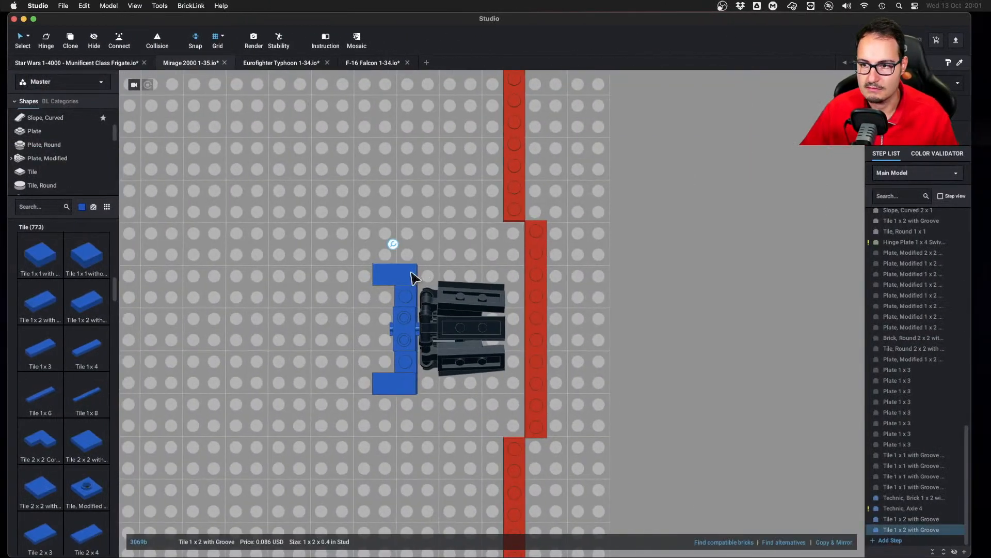
pyautogui.press('Delete')
pyautogui.click(395, 385)
pyautogui.press('Delete')
pyautogui.moveTo(102, 332); pyautogui.dragTo(359, 279)
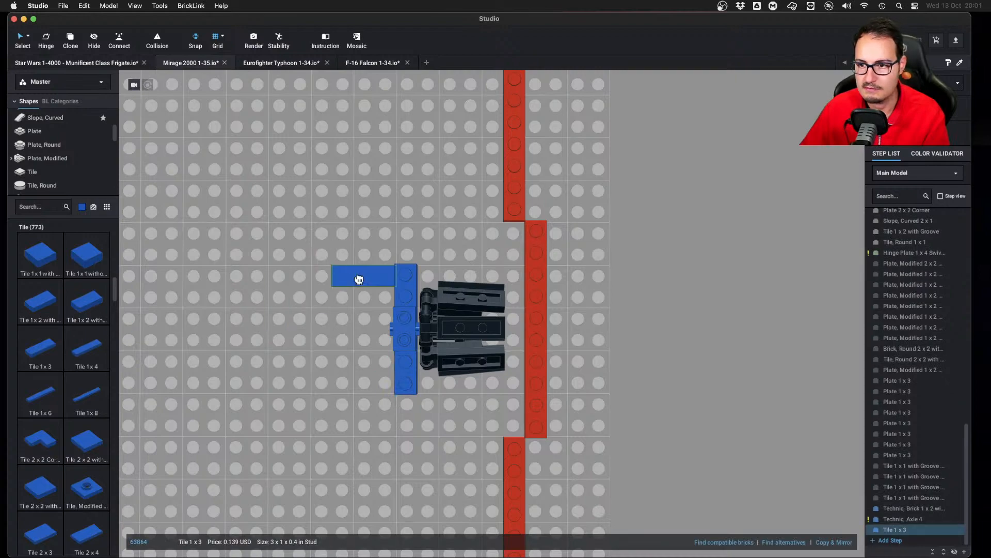
pyautogui.click(374, 280)
pyautogui.press('super+c')
pyautogui.press('super+v')
pyautogui.click(375, 385)
pyautogui.scroll(-5, 457, 423)
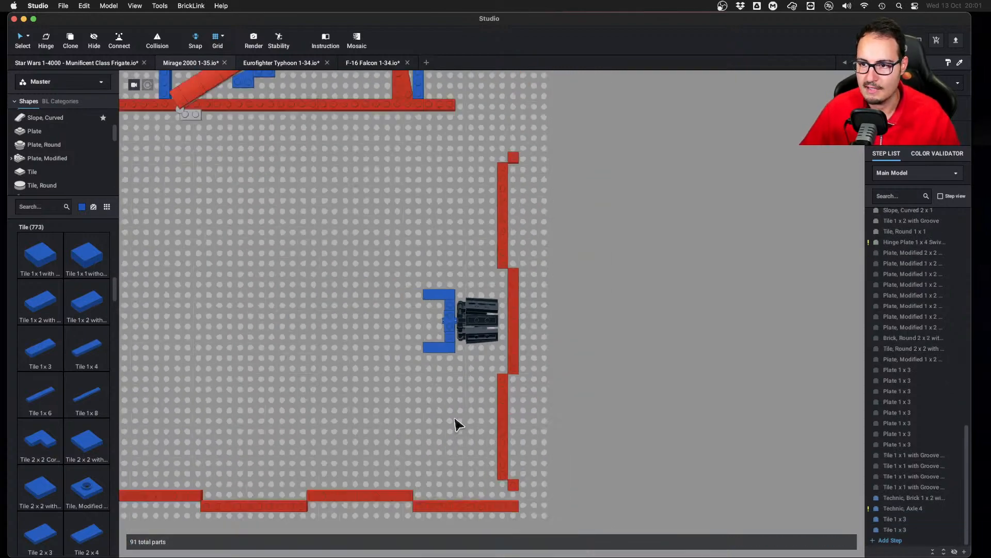
# Delete the row of red bricks along the wing's root line, keeping the red trailing-edge wedge plates
pyautogui.moveTo(457, 422); pyautogui.dragTo(418, 420, button='right')
pyautogui.moveTo(548, 254); pyautogui.dragTo(567, 244, button='right')
pyautogui.scroll(-2, 570, 241)
pyautogui.moveTo(712, 178); pyautogui.dragTo(478, 251, button='middle')
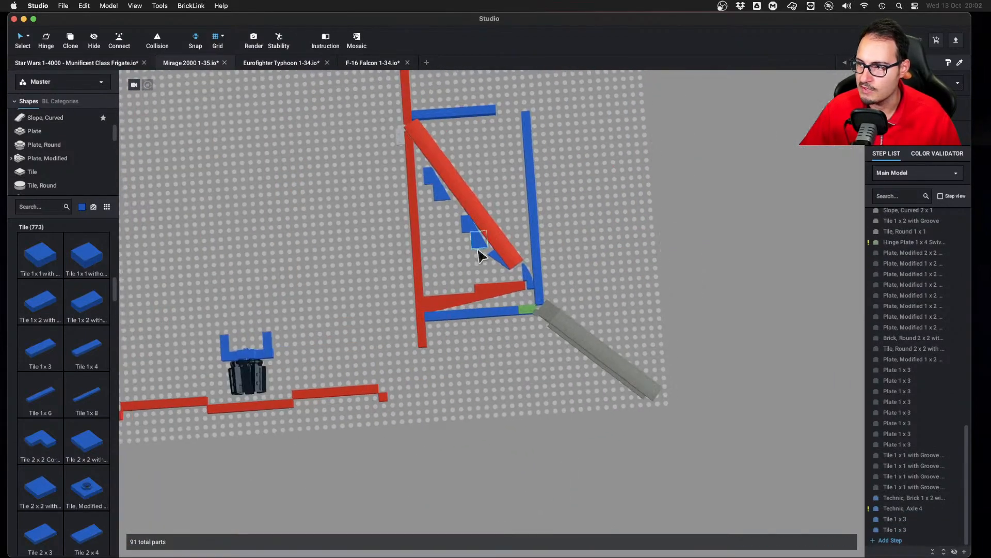
pyautogui.scroll(3, 496, 248)
pyautogui.moveTo(553, 277); pyautogui.dragTo(494, 385, button='right')
pyautogui.scroll(2, 604, 348)
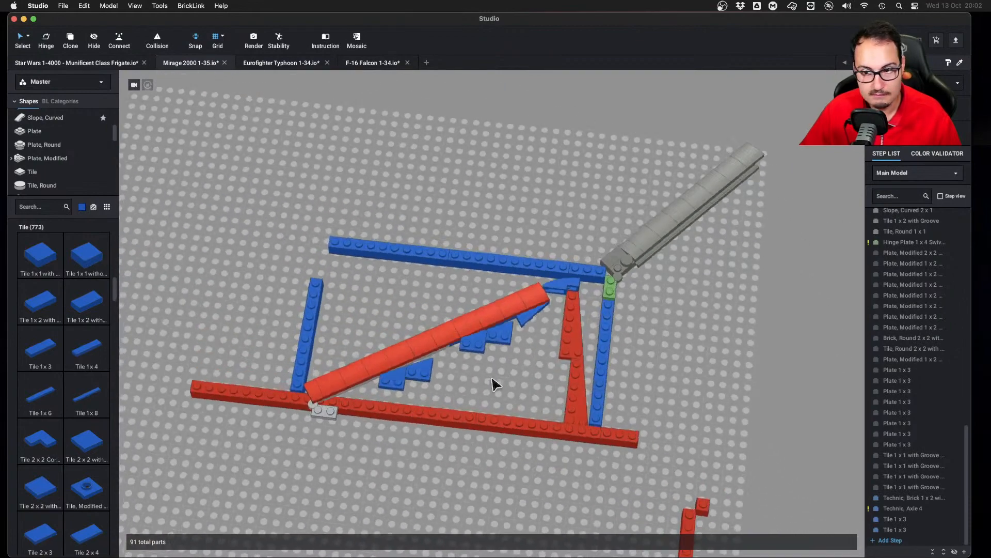
pyautogui.click(264, 411)
pyautogui.press('Delete')
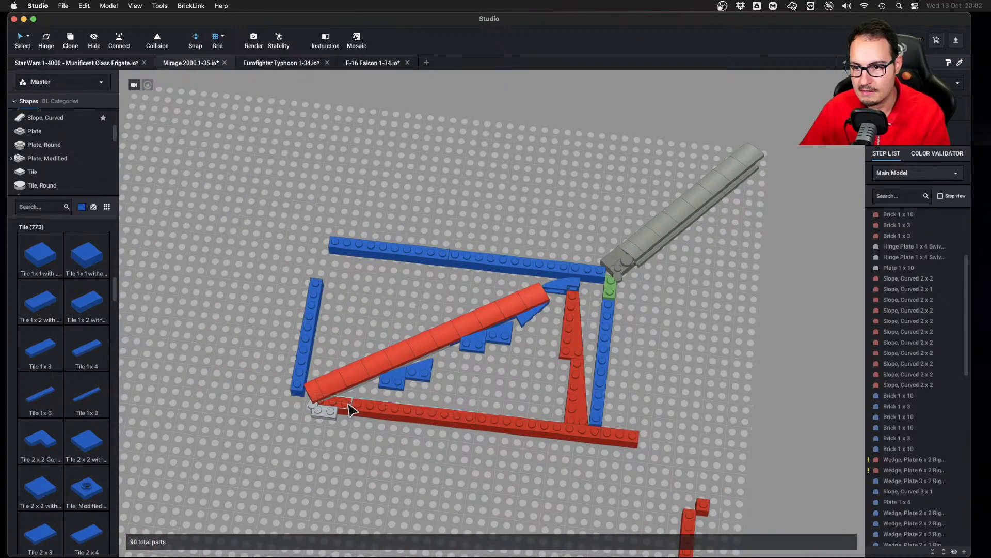
pyautogui.click(351, 410)
pyautogui.press('Delete')
pyautogui.press('Delete')
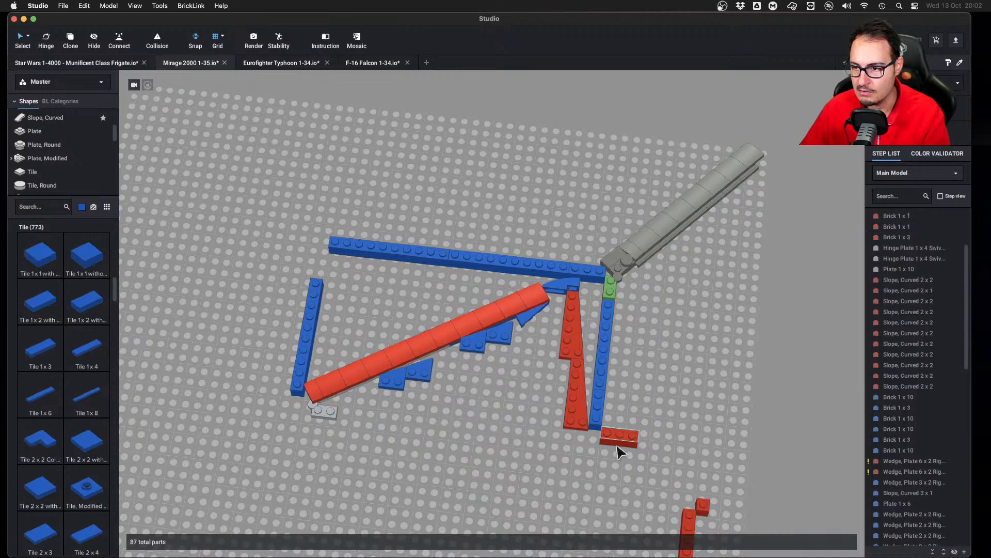
pyautogui.click(634, 444)
pyautogui.press('Delete')
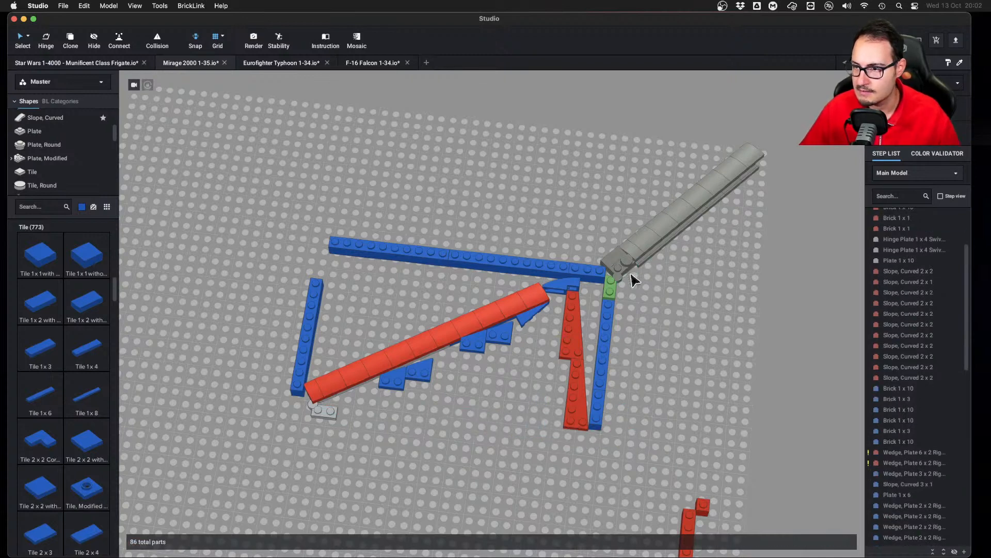
# Replace the white Plate 1 x 10 beneath the red curved slopes with a clone of the grey Plate 2 x 14
pyautogui.moveTo(634, 279); pyautogui.dragTo(673, 328, button='right')
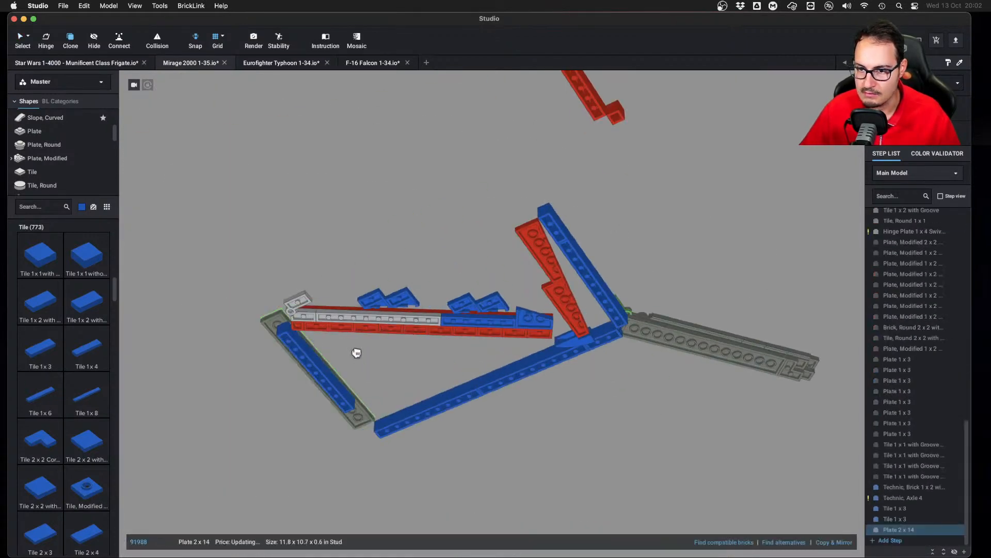
pyautogui.hotkey('ctrl', 'z')
pyautogui.moveTo(378, 343); pyautogui.dragTo(465, 333, button='right')
pyautogui.scroll(3, 320, 349)
pyautogui.press('super+z')
# Replace the blue Plate 1 x 6 under the leading edge with two cloned Plate, Modified 1 x 8 with Door Rail pieces, end to end
pyautogui.click(465, 332)
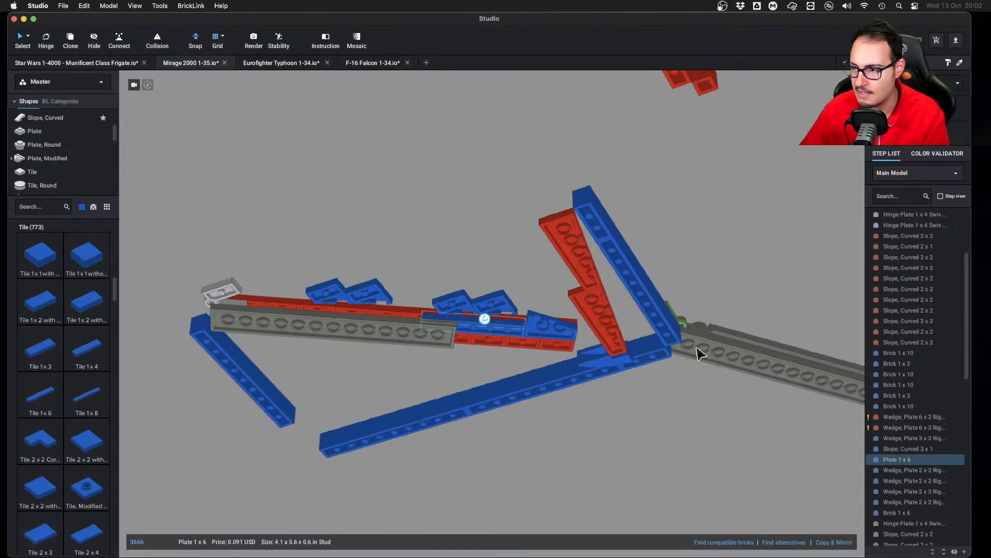
pyautogui.press('Delete')
pyautogui.press('c')
pyautogui.click(776, 353)
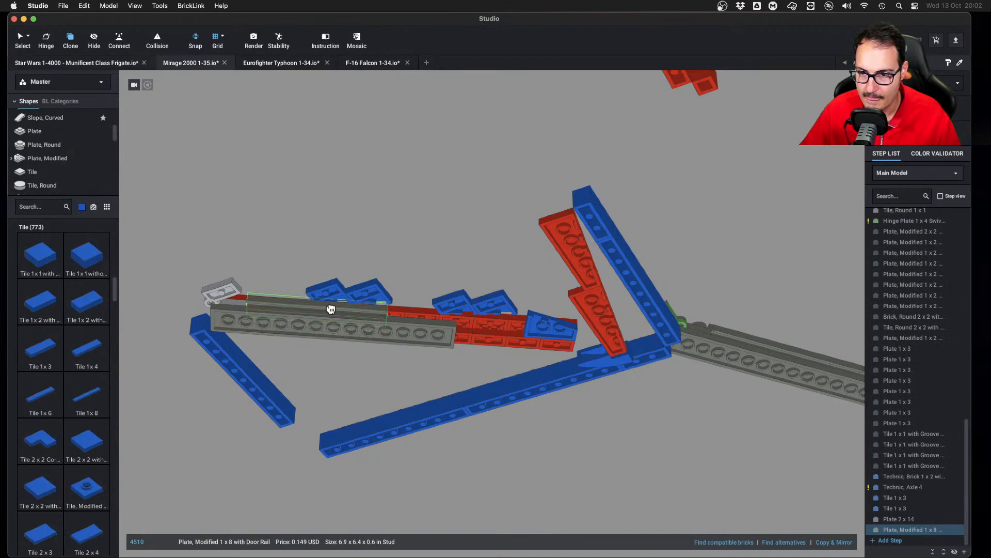
pyautogui.click(466, 329)
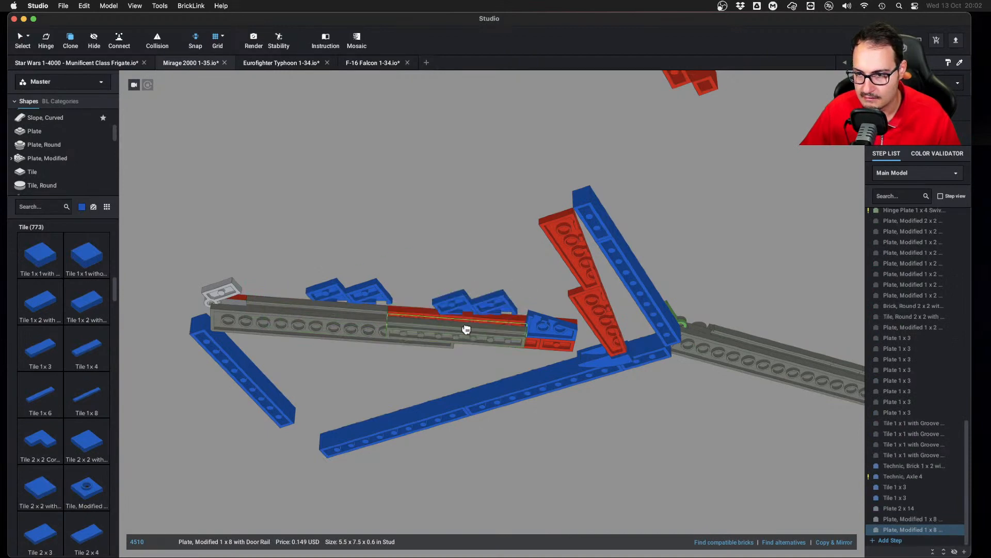
pyautogui.click(638, 254)
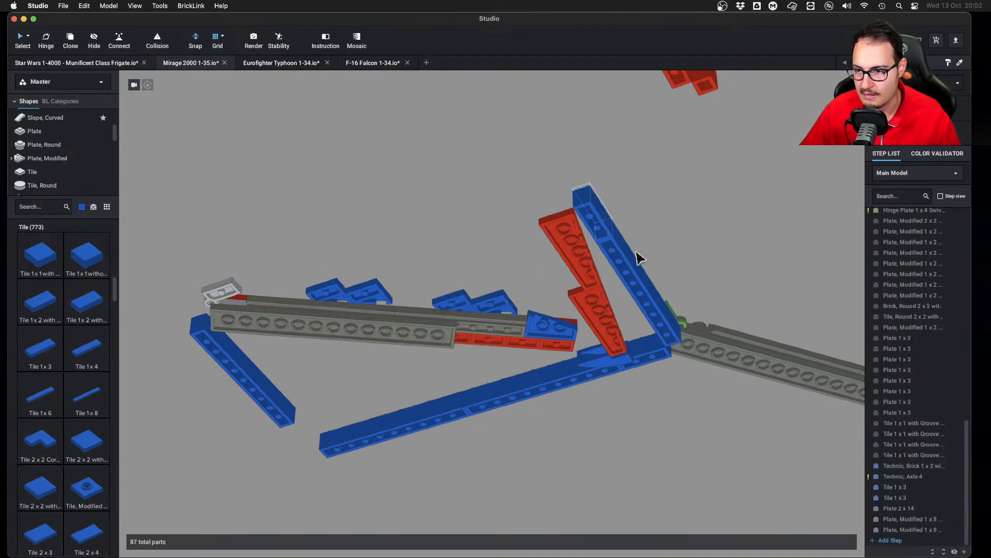
# Replace the blue wedge plate at the leading edge's outer end with a Plate, Modified 1 x 2 with Door Rail, found by searching "rail"
pyautogui.moveTo(637, 255); pyautogui.dragTo(451, 325, button='right')
pyautogui.moveTo(391, 356); pyautogui.dragTo(389, 290, button='right')
pyautogui.click(391, 293)
pyautogui.press('Delete')
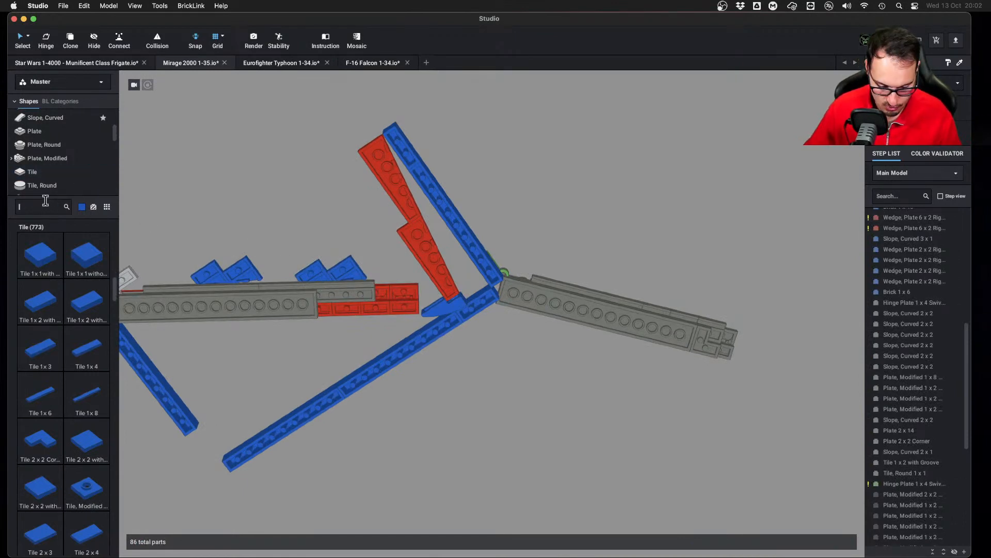
pyautogui.write('rail')
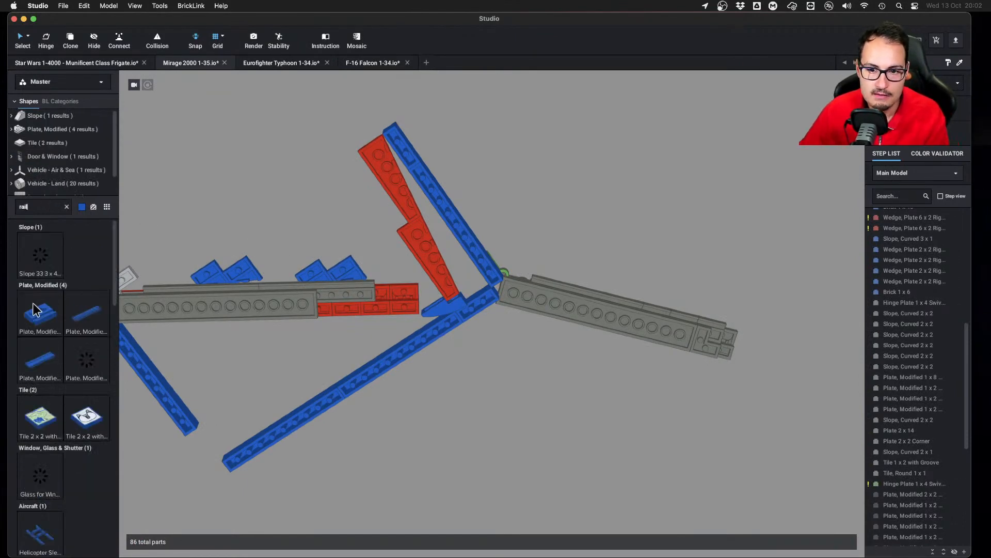
pyautogui.moveTo(35, 310); pyautogui.dragTo(397, 302)
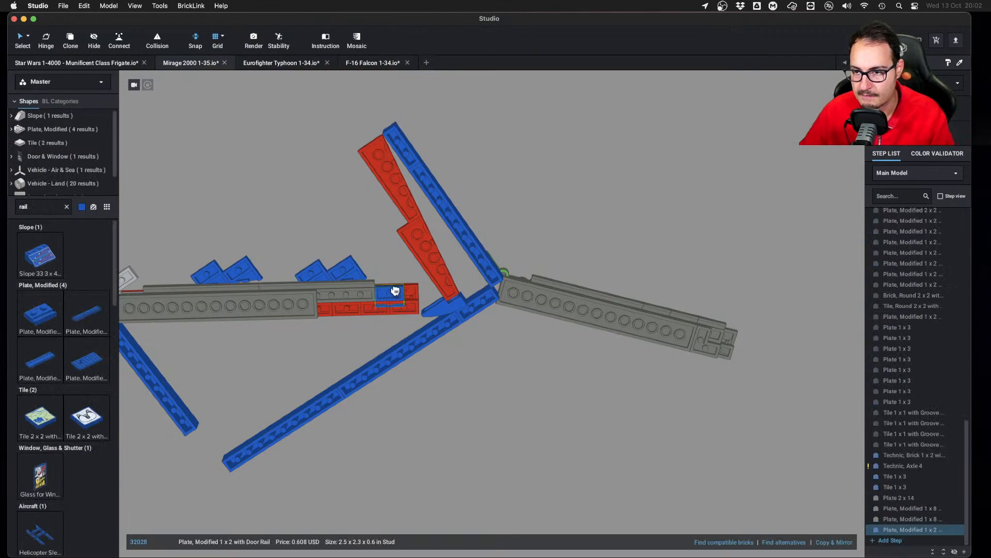
pyautogui.click(533, 206)
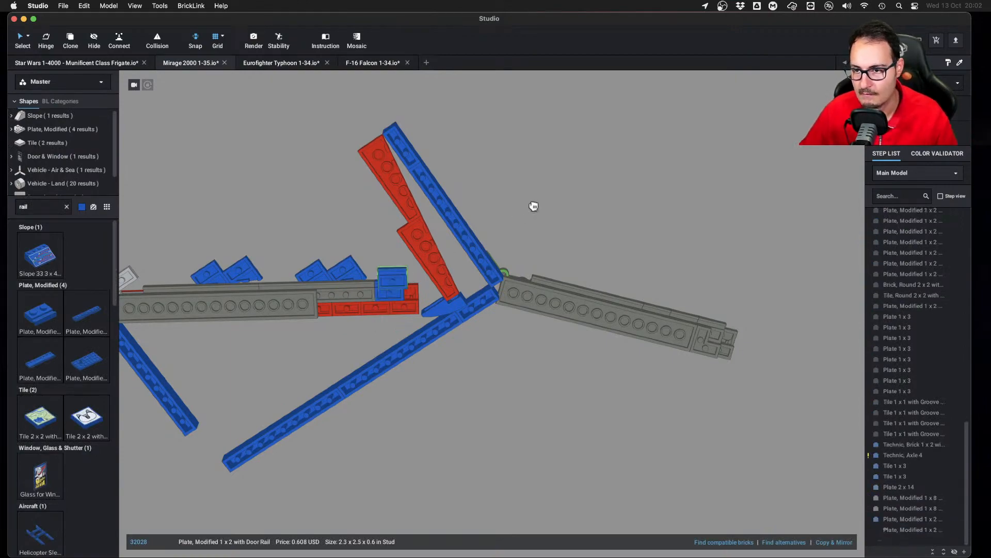
# Examine the rebuilt leading edge and its stepped blue wedge plates from above
pyautogui.moveTo(542, 208); pyautogui.dragTo(517, 276, button='right')
pyautogui.scroll(5, 519, 278)
pyautogui.scroll(-2, 519, 274)
pyautogui.moveTo(399, 223); pyautogui.dragTo(506, 279, button='middle')
pyautogui.moveTo(507, 282); pyautogui.dragTo(487, 270, button='right')
pyautogui.scroll(3, 486, 289)
pyautogui.moveTo(485, 310); pyautogui.dragTo(422, 316, button='right')
pyautogui.moveTo(383, 261); pyautogui.dragTo(352, 289, button='right')
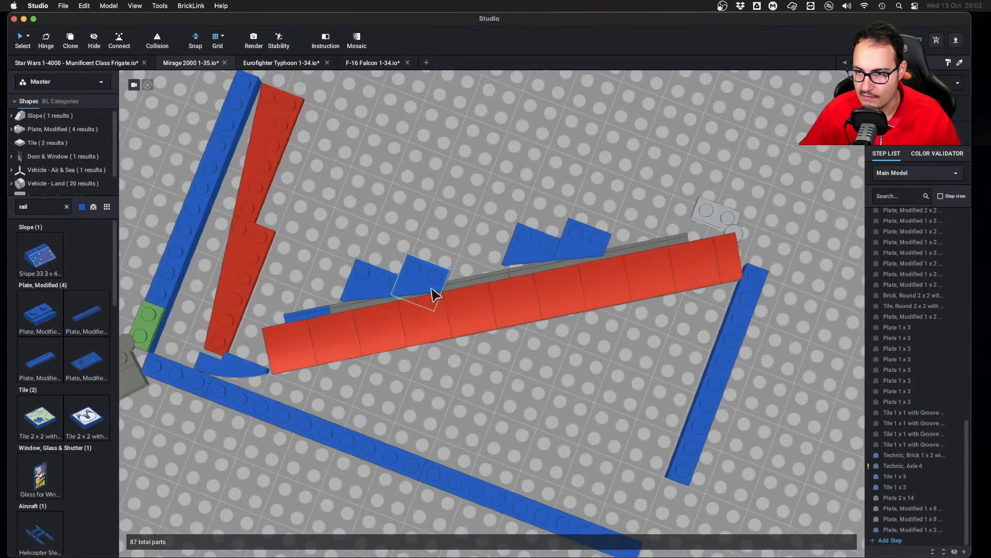
pyautogui.moveTo(434, 332); pyautogui.dragTo(501, 323, button='right')
pyautogui.scroll(-3, 501, 322)
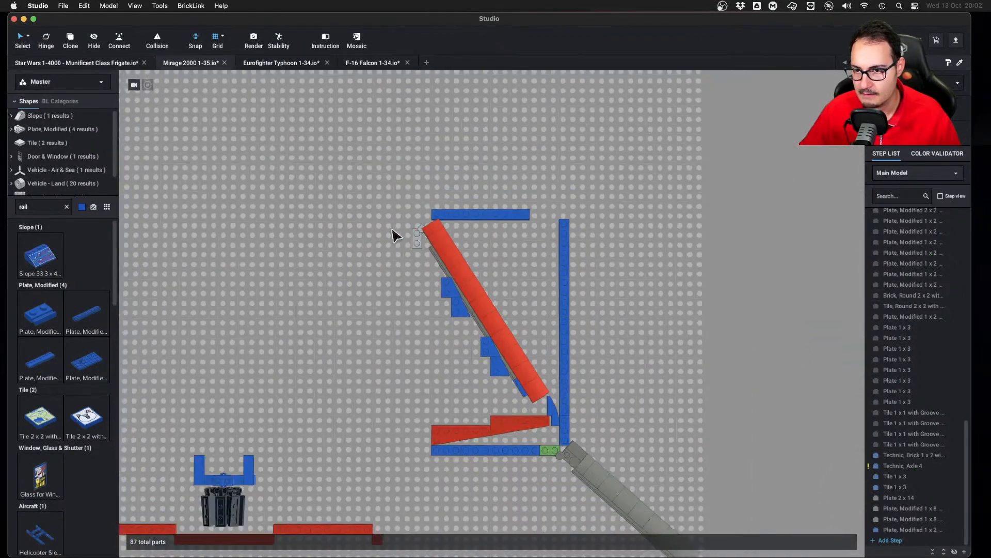
# Select the whole wing assembly and move it out of the blue frame until its root lines up with the nozzle's nearer Tile 1 x 3
pyautogui.moveTo(394, 228); pyautogui.dragTo(552, 434)
pyautogui.press('Left')
pyautogui.press('Left')
pyautogui.press('Left')
pyautogui.press('Left')
pyautogui.press('Left')
pyautogui.press('Left')
pyautogui.press('Left')
pyautogui.press('Left')
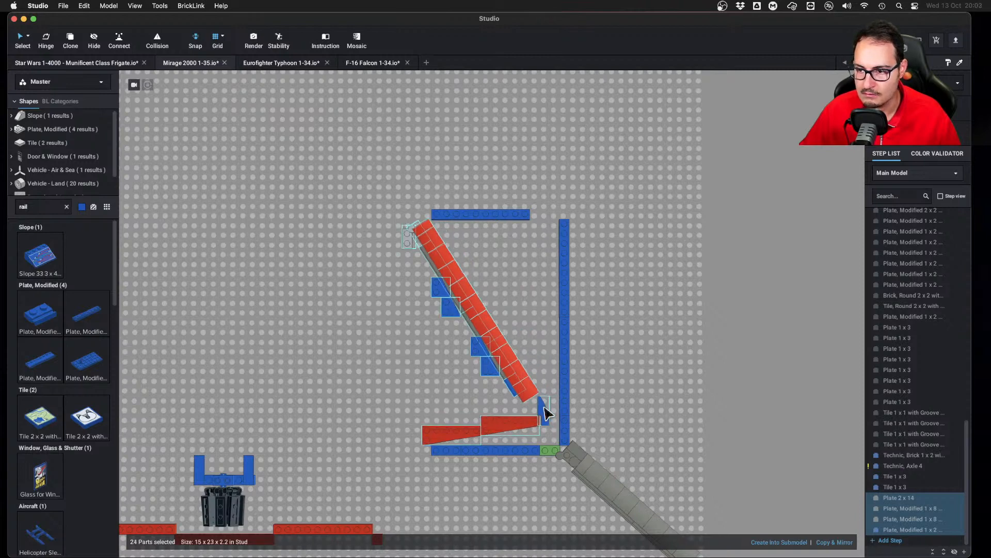
pyautogui.press('Left')
pyautogui.press('Left')
pyautogui.press('Left')
pyautogui.press('Left')
pyautogui.press('Left')
pyautogui.press('Left')
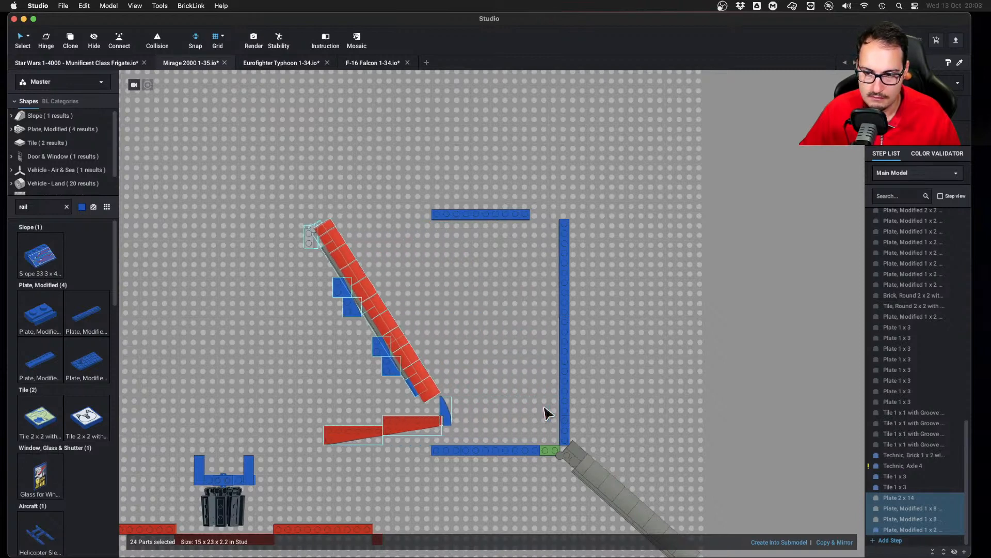
pyautogui.press('Left')
pyautogui.press('Left')
pyautogui.press('Left')
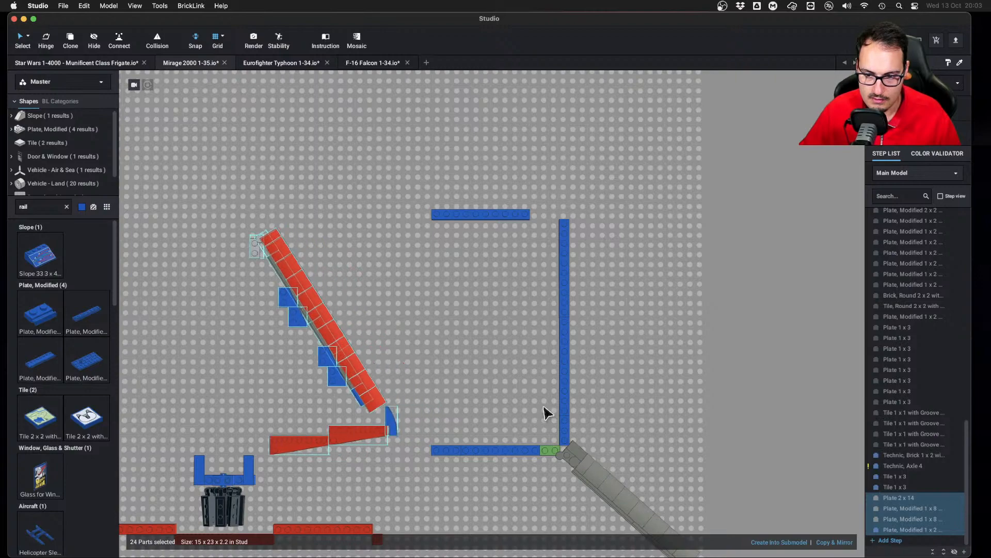
# Copy and mirror the wing assembly, and move the copy across so its root lines up with the Tile 1 x 3 on the nozzle's opposite side
pyautogui.scroll(-5, 544, 410)
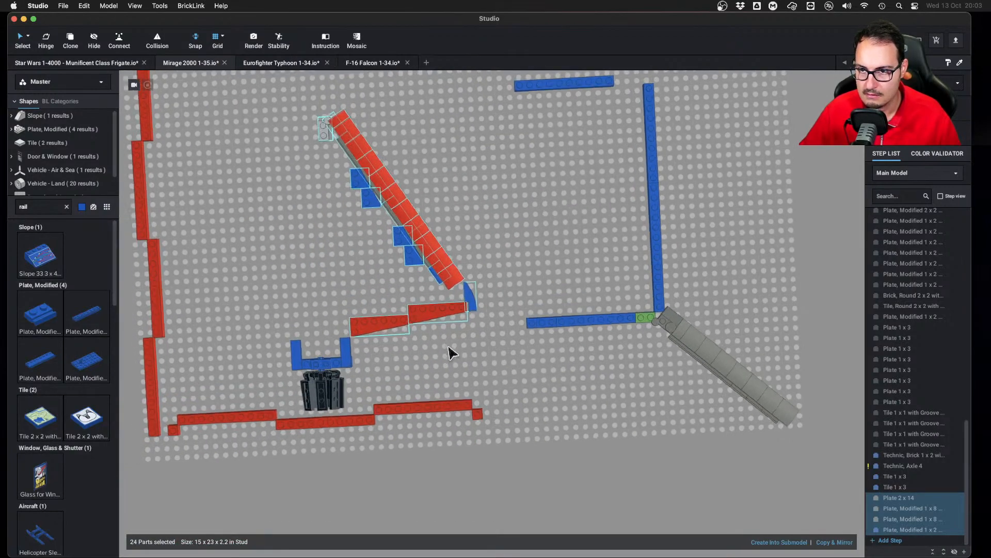
pyautogui.moveTo(451, 348); pyautogui.dragTo(551, 381, button='middle')
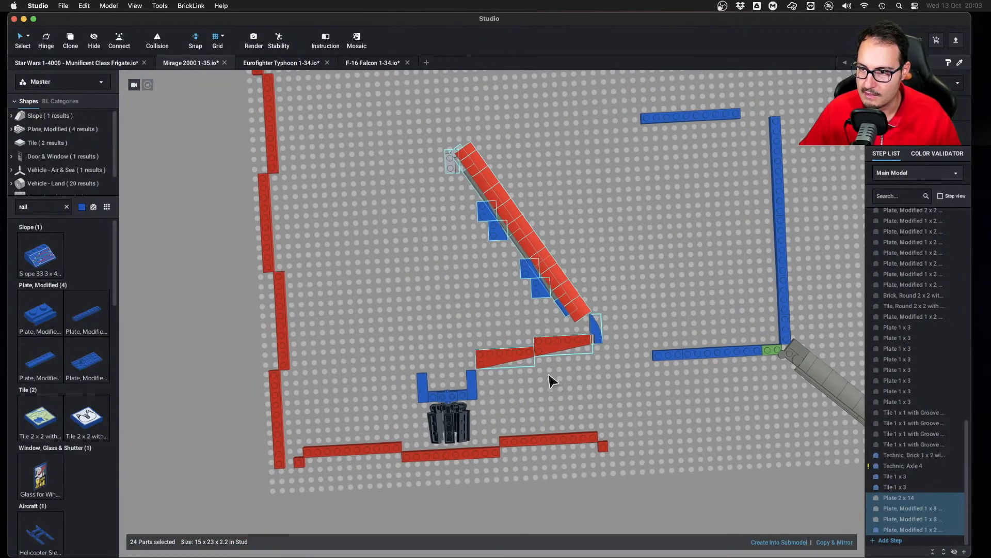
pyautogui.click(835, 542)
pyautogui.press('Left')
pyautogui.press('Left')
pyautogui.press('Left')
pyautogui.press('Left')
pyautogui.press('Left')
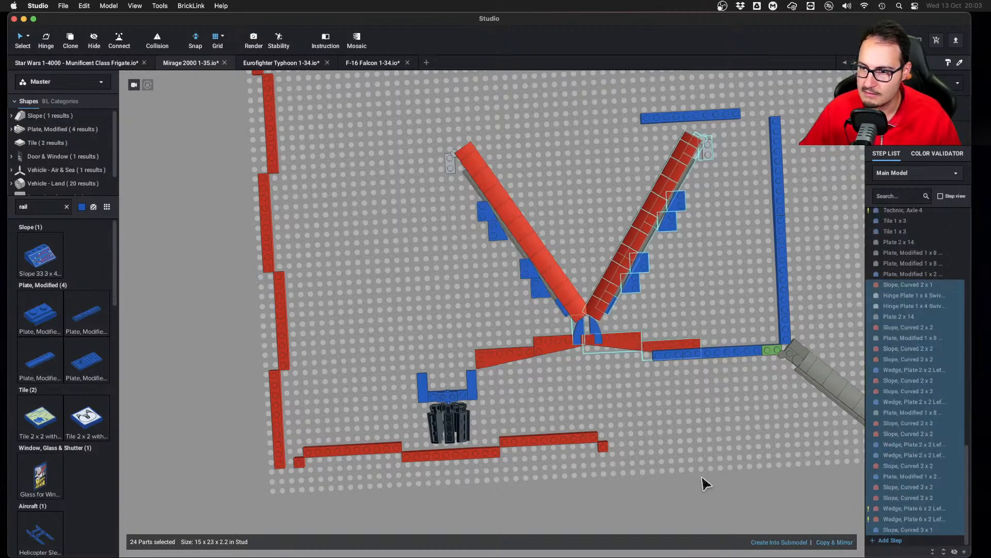
pyautogui.press('Left')
pyautogui.press('Left')
pyautogui.press('Left')
pyautogui.press('Left')
pyautogui.press('Left')
pyautogui.press('Left')
pyautogui.press('Left')
pyautogui.press('Left')
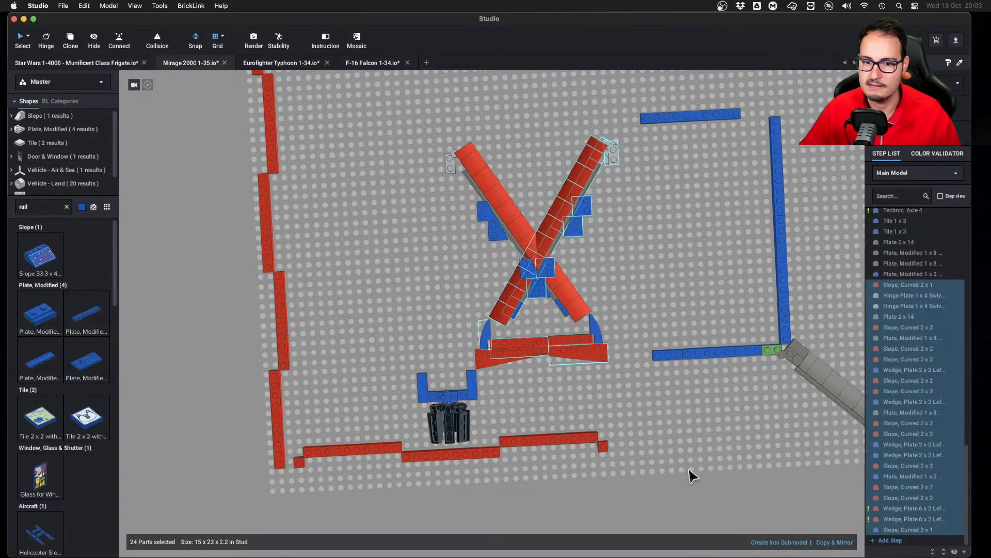
pyautogui.press('Left')
pyautogui.press('Left')
pyautogui.press('Left')
pyautogui.press('Left')
pyautogui.press('Left')
pyautogui.press('Left')
pyautogui.press('Left')
pyautogui.press('Left')
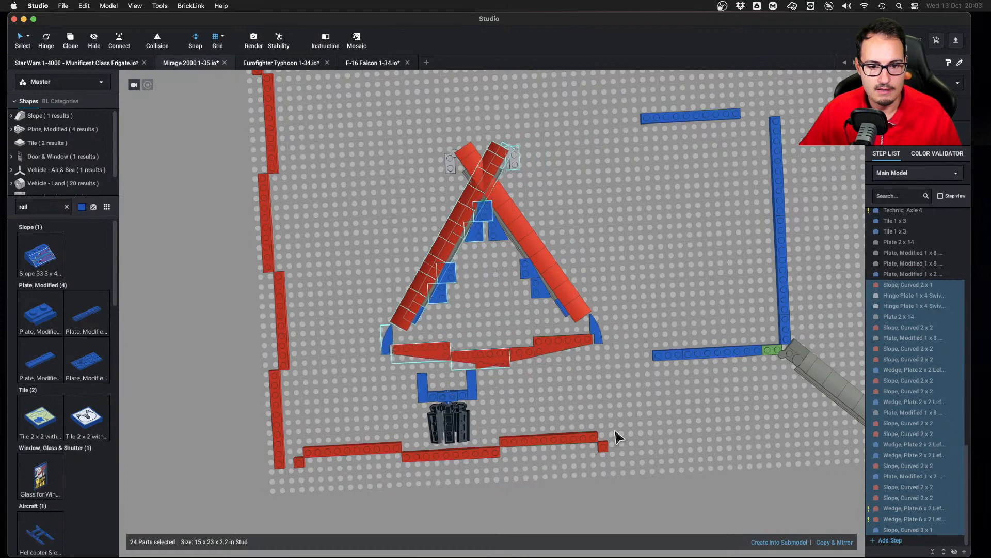
pyautogui.press('Left')
pyautogui.press('Left')
pyautogui.press('Left')
pyautogui.press('Left')
pyautogui.press('Left')
pyautogui.press('Left')
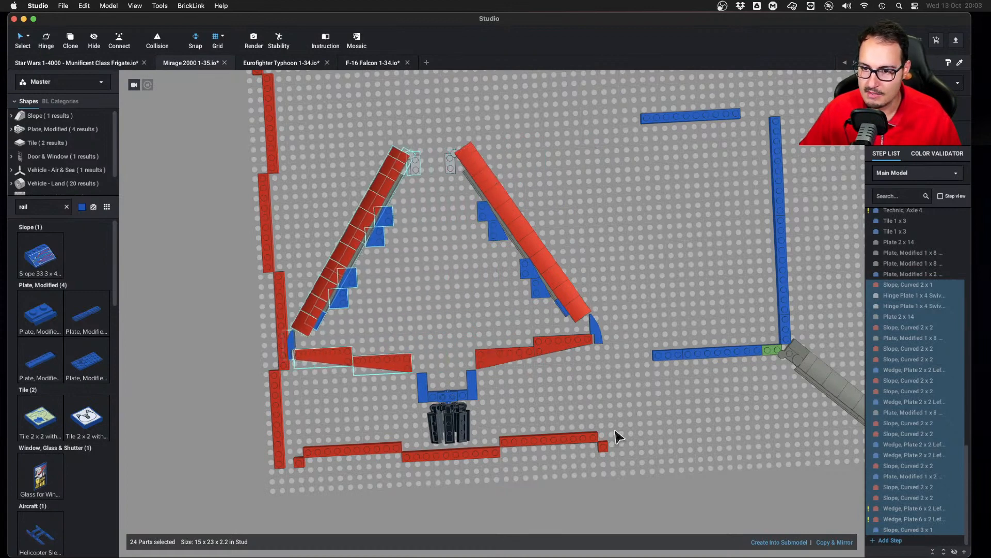
pyautogui.press('Right')
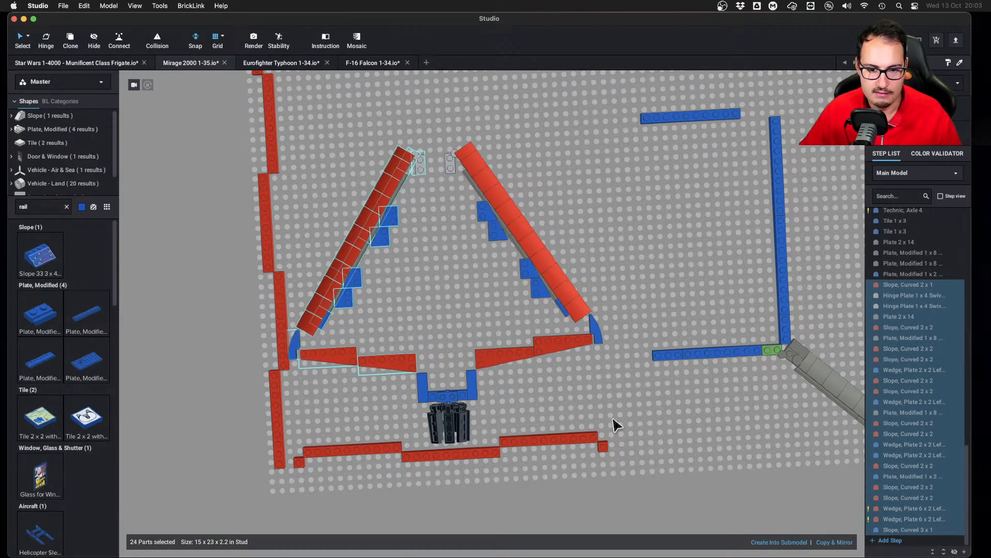
pyautogui.click(573, 386)
pyautogui.scroll(3, 570, 395)
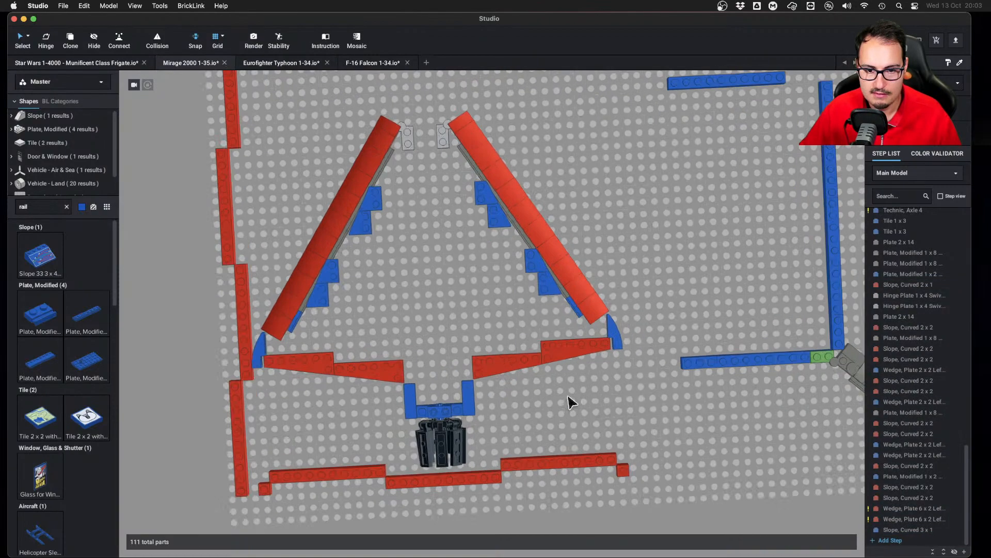
# Examine from above how the two mirrored wing assemblies sit around the nozzle and against the red and blue measuring frames
pyautogui.moveTo(569, 395); pyautogui.dragTo(595, 393, button='middle')
pyautogui.scroll(-5, 607, 391)
pyautogui.moveTo(609, 390); pyautogui.dragTo(647, 385, button='right')
pyautogui.scroll(-2, 614, 393)
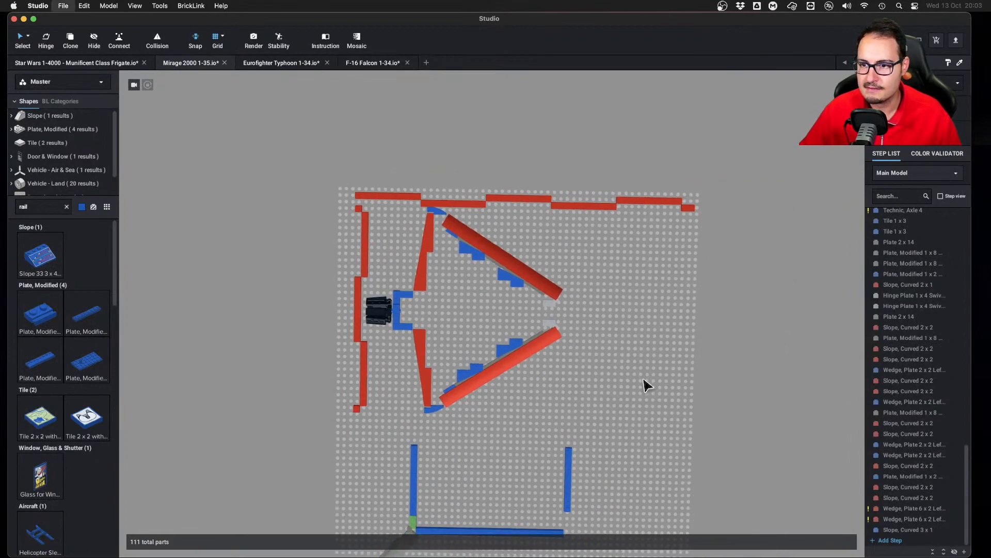
pyautogui.scroll(5, 377, 186)
pyautogui.moveTo(377, 185); pyautogui.dragTo(491, 254, button='right')
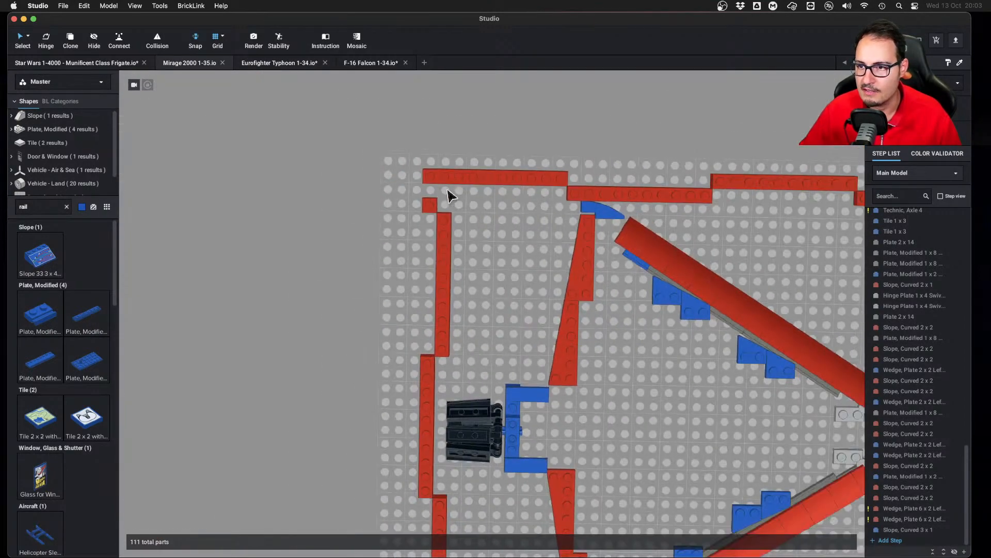
pyautogui.scroll(-3, 620, 244)
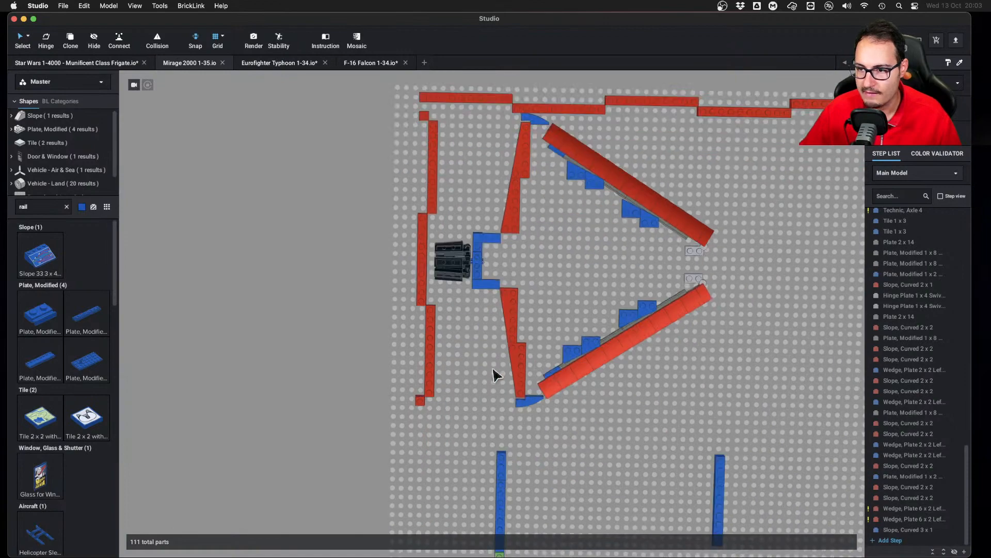
pyautogui.scroll(1, 485, 377)
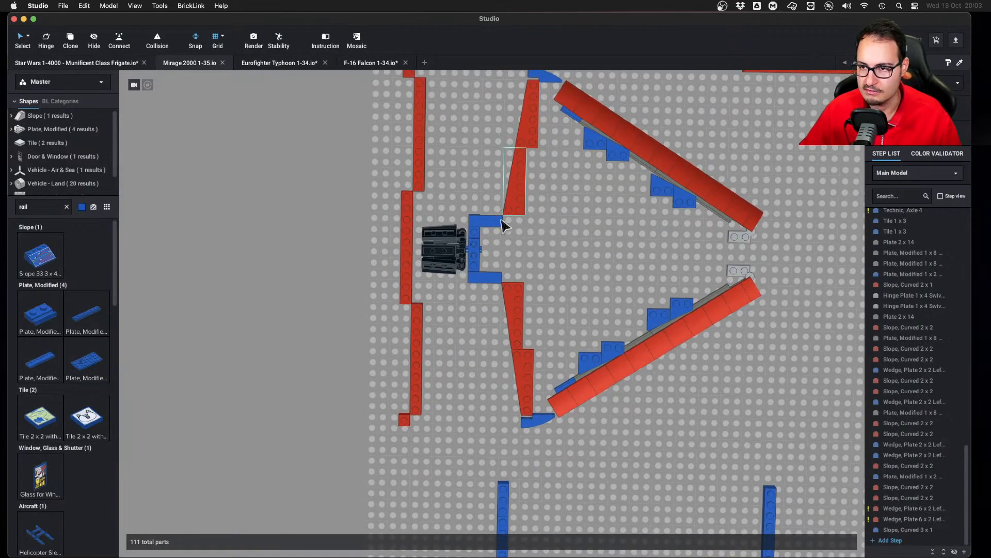
pyautogui.scroll(-3, 568, 250)
pyautogui.moveTo(569, 250); pyautogui.dragTo(587, 257, button='right')
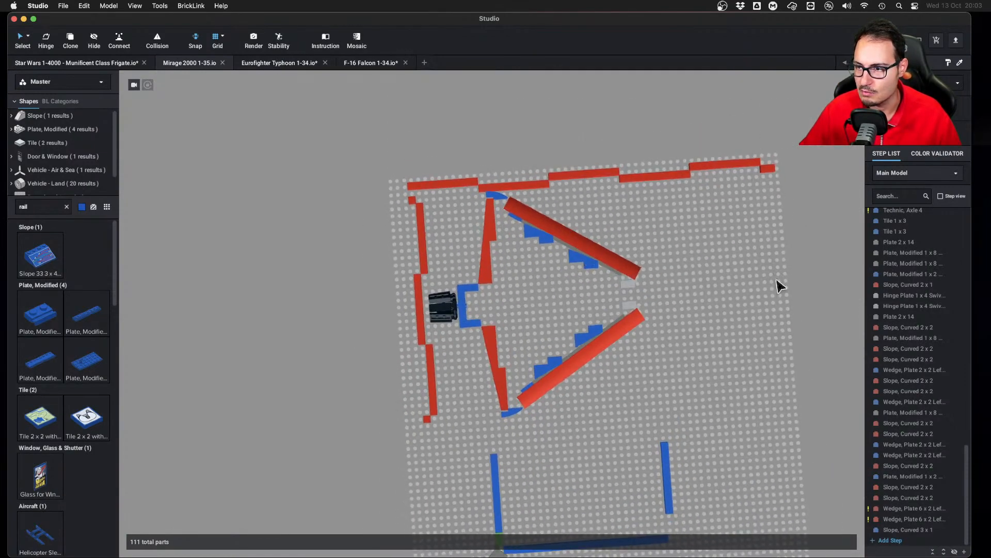
pyautogui.moveTo(776, 284); pyautogui.dragTo(749, 286, button='right')
# Switch to the Mirage 2000 blueprint in Photoshop, shift the lower horizontal guide slightly outward, and align the vertical scale bar's start with the upper guide
pyautogui.press('super+Tab')
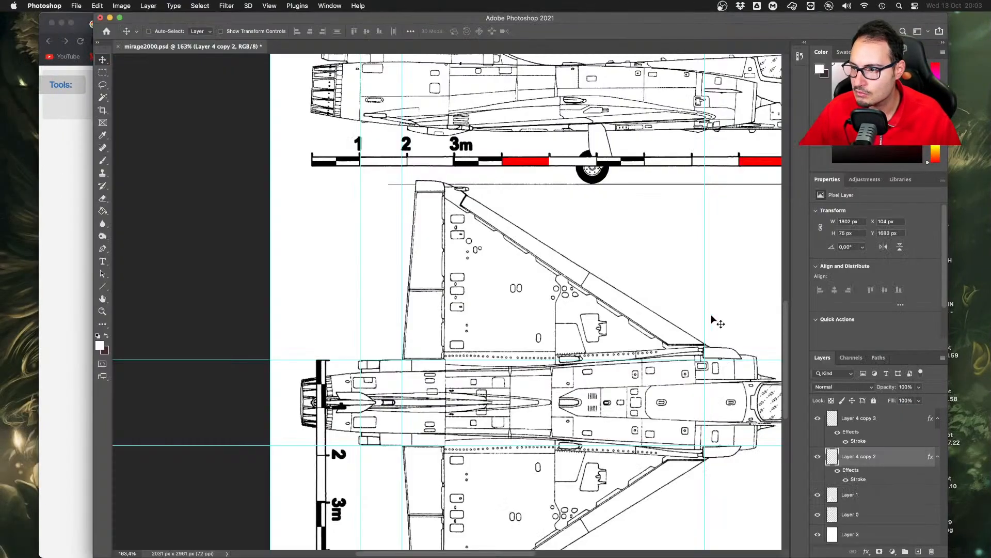
pyautogui.moveTo(712, 319); pyautogui.dragTo(676, 302, button='right')
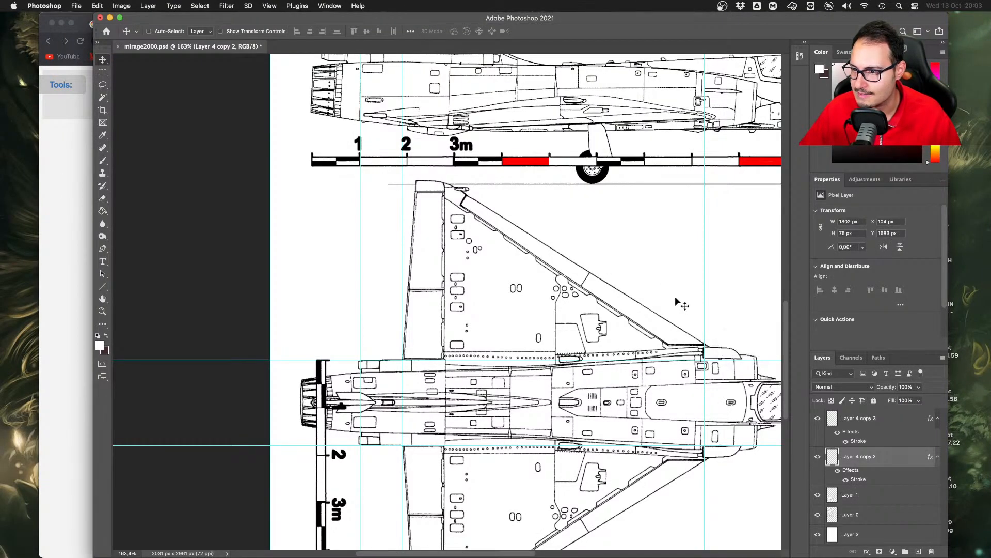
pyautogui.hscroll(8, 703, 349)
pyautogui.scroll(-3, 704, 349)
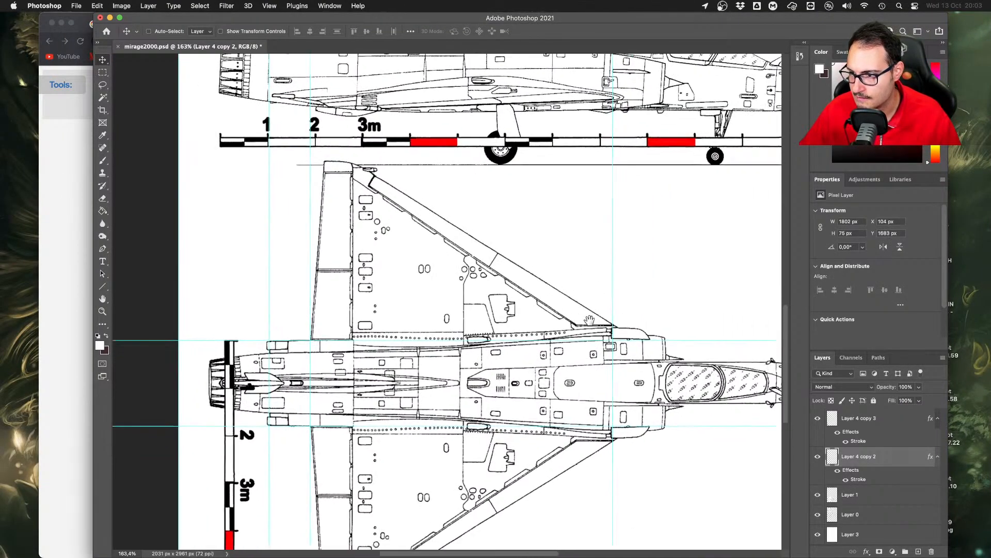
pyautogui.moveTo(545, 294)
pyautogui.mouseDown()
pyautogui.moveTo(556, 280)
pyautogui.moveTo(563, 291)
pyautogui.mouseUp()
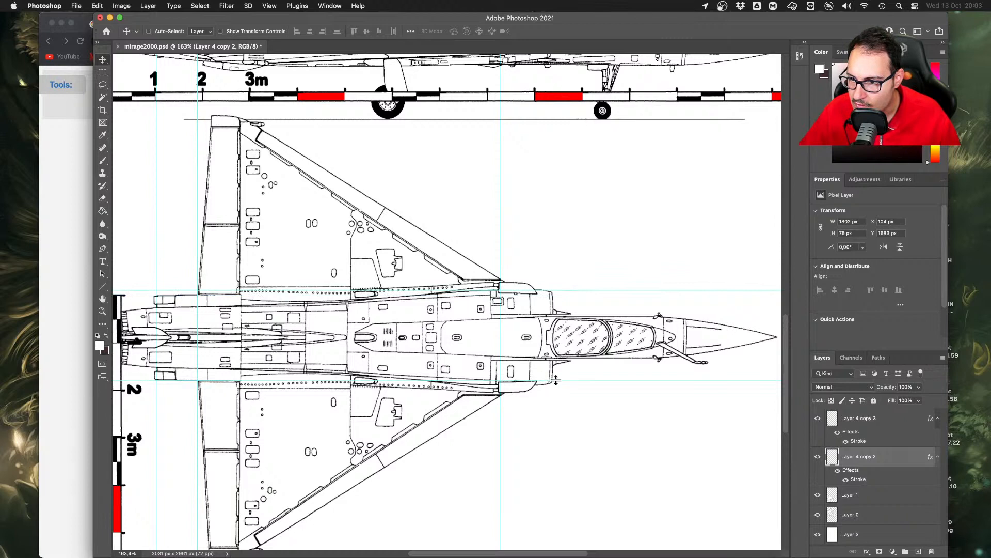
pyautogui.moveTo(556, 380); pyautogui.dragTo(556, 384)
pyautogui.moveTo(459, 337); pyautogui.dragTo(598, 337)
pyautogui.keyDown('super'); pyautogui.moveTo(259, 337); pyautogui.dragTo(258, 332); pyautogui.keyUp('super')
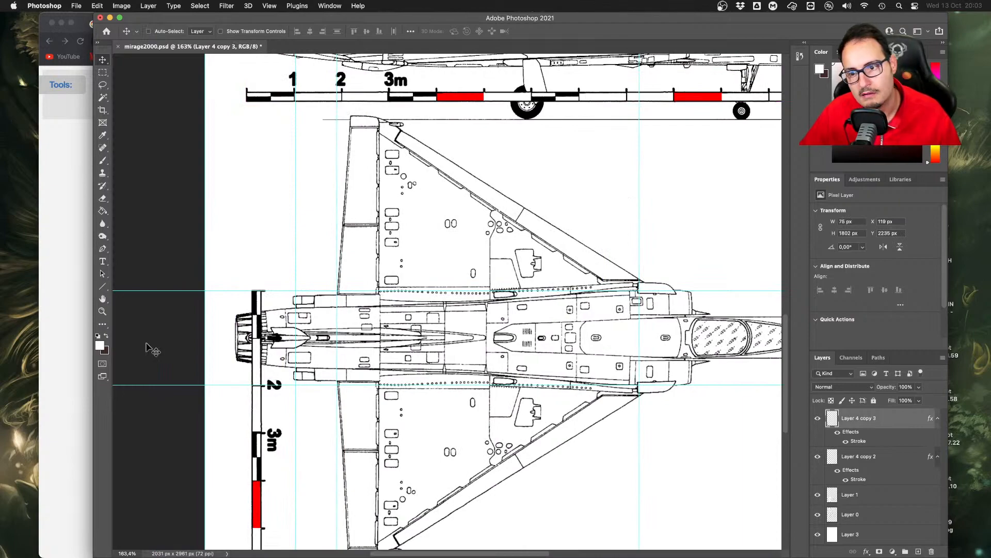
# Convert 2 meters at 1:35 in the browser's LEGO Unit Converter, compare it with the Studio model, and return to the blueprint
pyautogui.click(63, 302)
pyautogui.write('2')
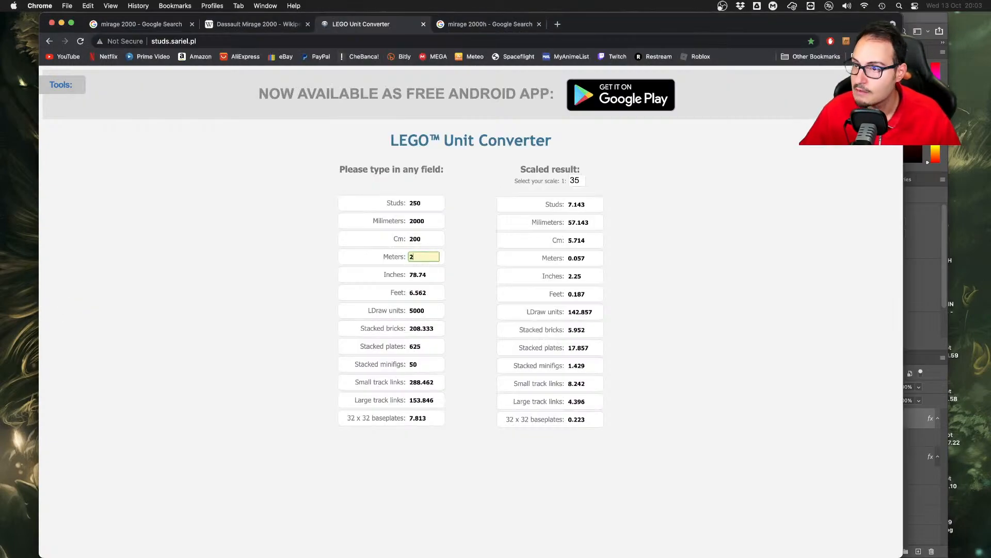
pyautogui.hotkey('ctrl', 'Right')
pyautogui.hotkey('ctrl', 'Left')
pyautogui.hotkey('ctrl', 'Up')
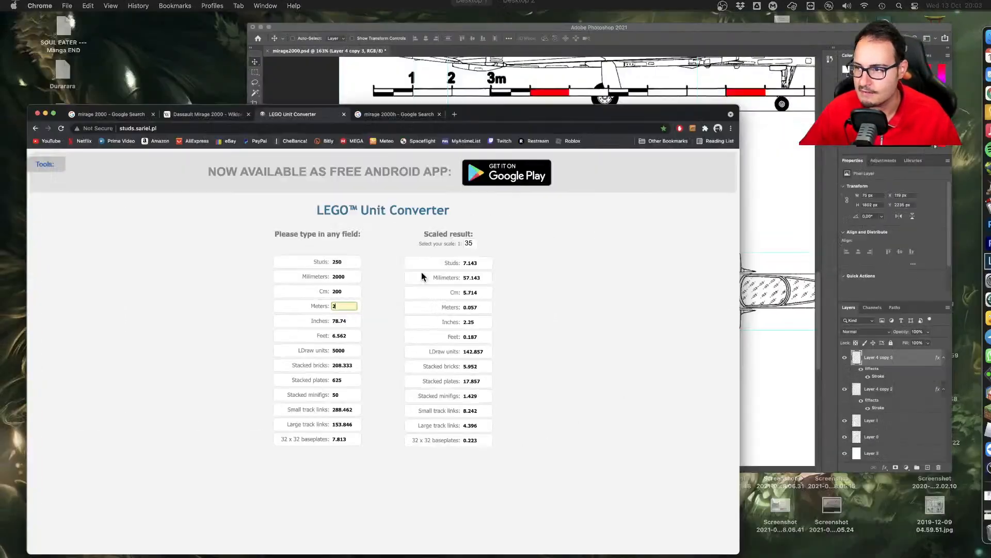
pyautogui.click(709, 254)
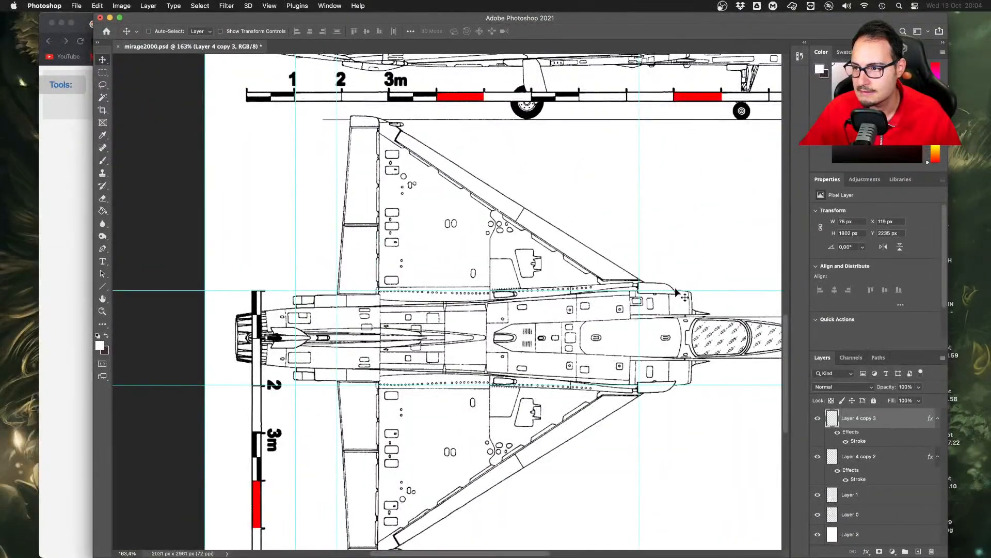
# Spread both horizontal guides outward to where the wing leading edges meet the fuselage, and realign the vertical scale bar with the upper guide
pyautogui.moveTo(678, 290); pyautogui.dragTo(688, 282)
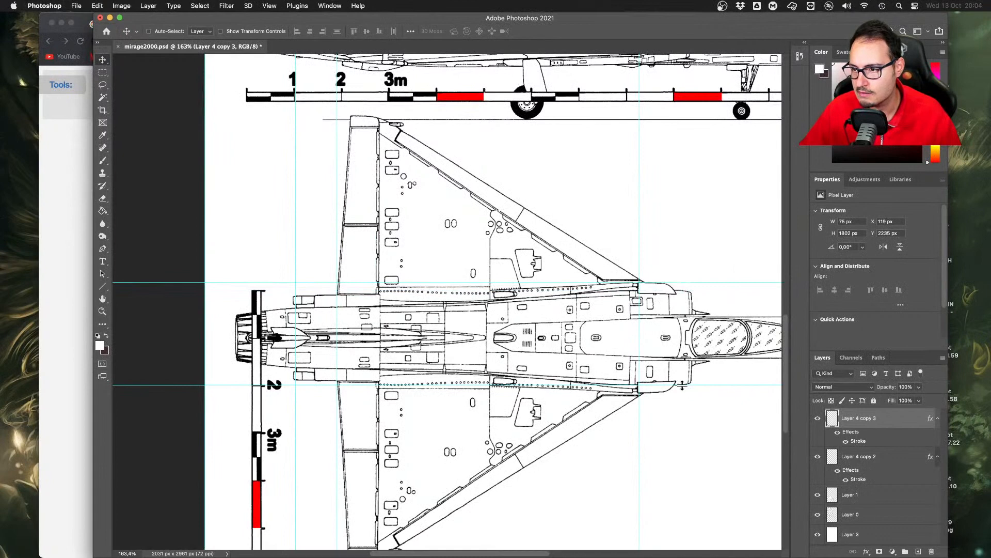
pyautogui.moveTo(682, 385); pyautogui.dragTo(692, 393)
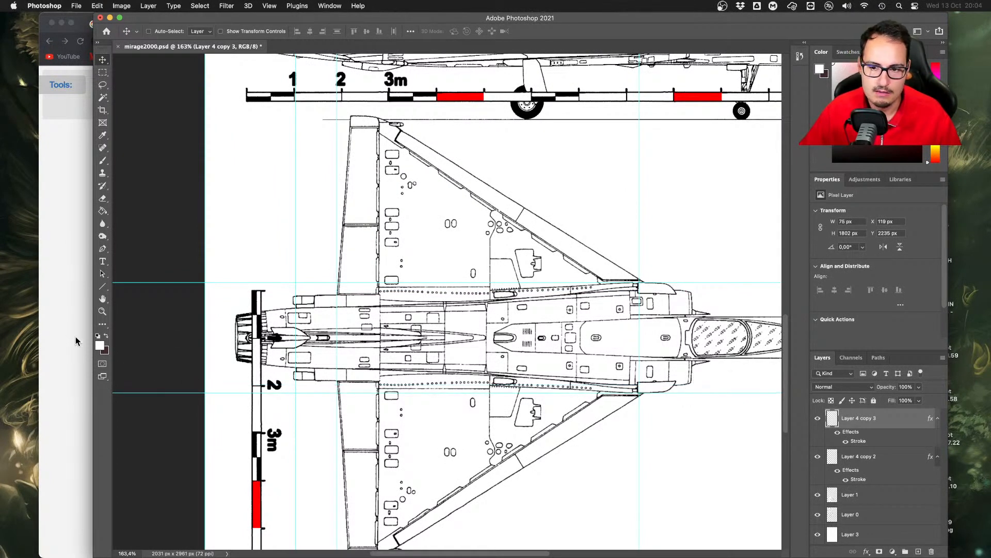
pyautogui.moveTo(259, 352); pyautogui.dragTo(260, 344)
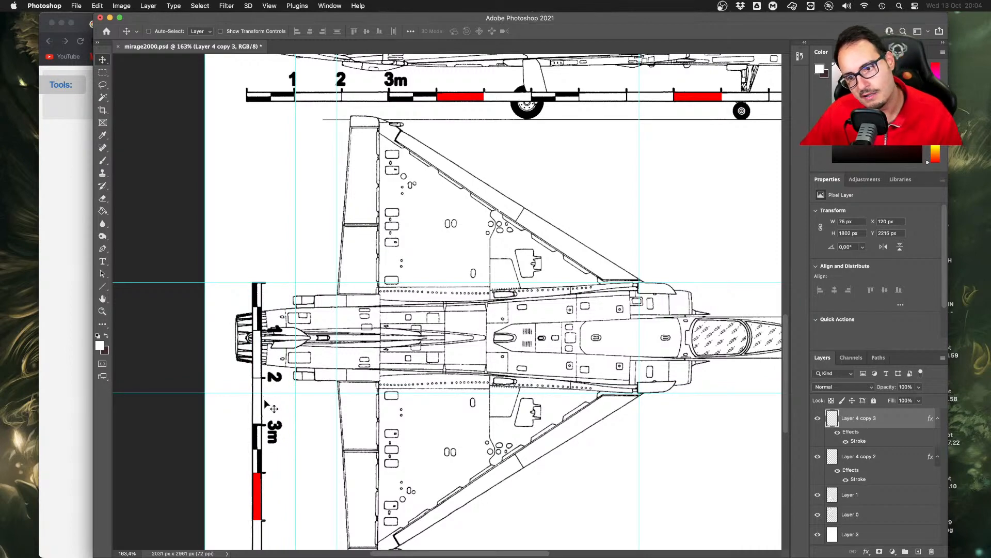
# Convert 2.3 meters at 1:35 in the LEGO Unit Converter and check the corresponding fuselage width on the blueprint
pyautogui.click(75, 305)
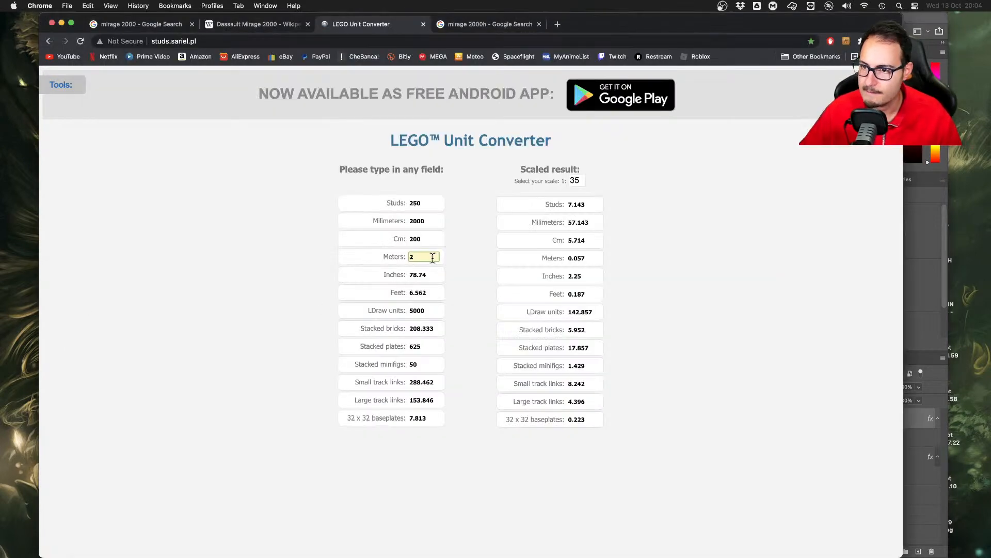
pyautogui.write('3')
pyautogui.hotkey('ctrl', 'Right')
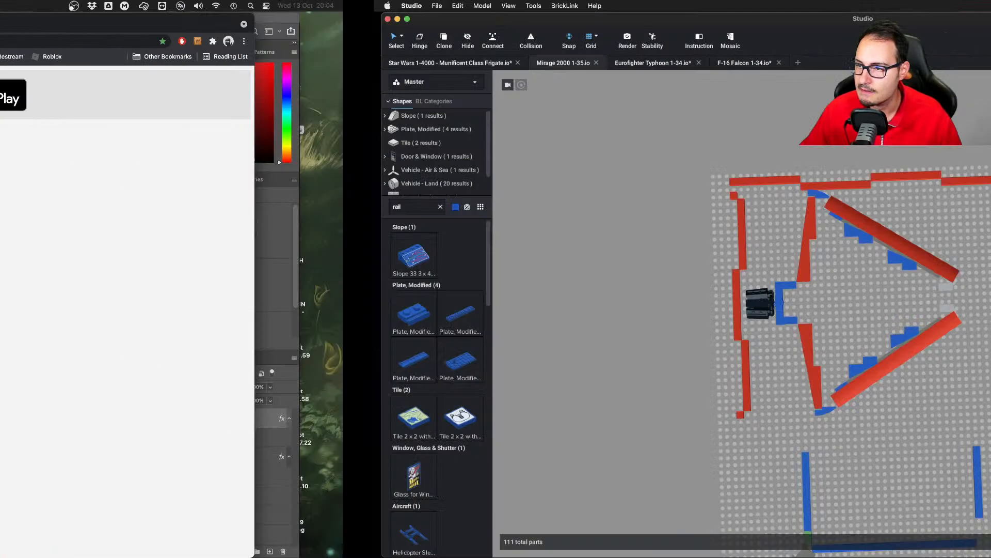
pyautogui.hotkey('ctrl', 'Left')
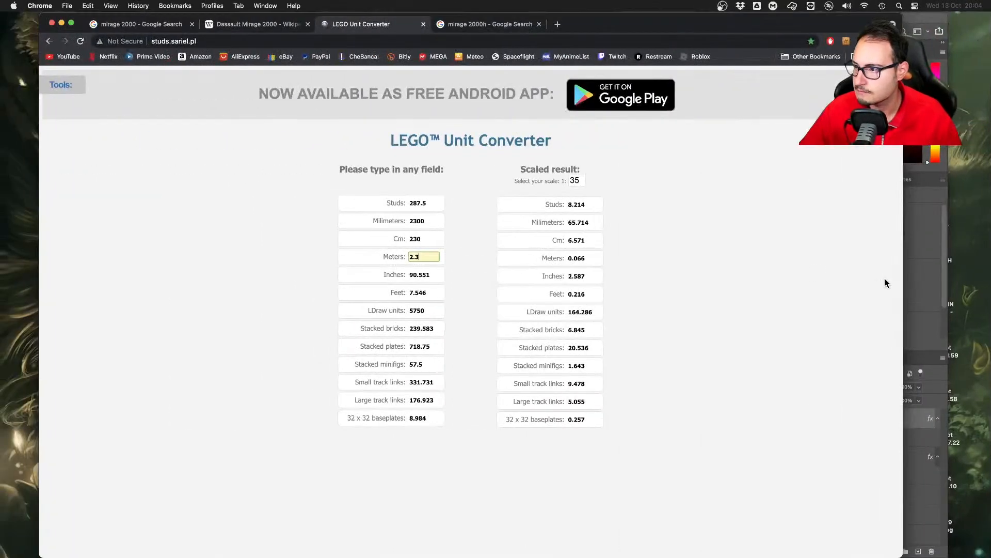
pyautogui.click(899, 291)
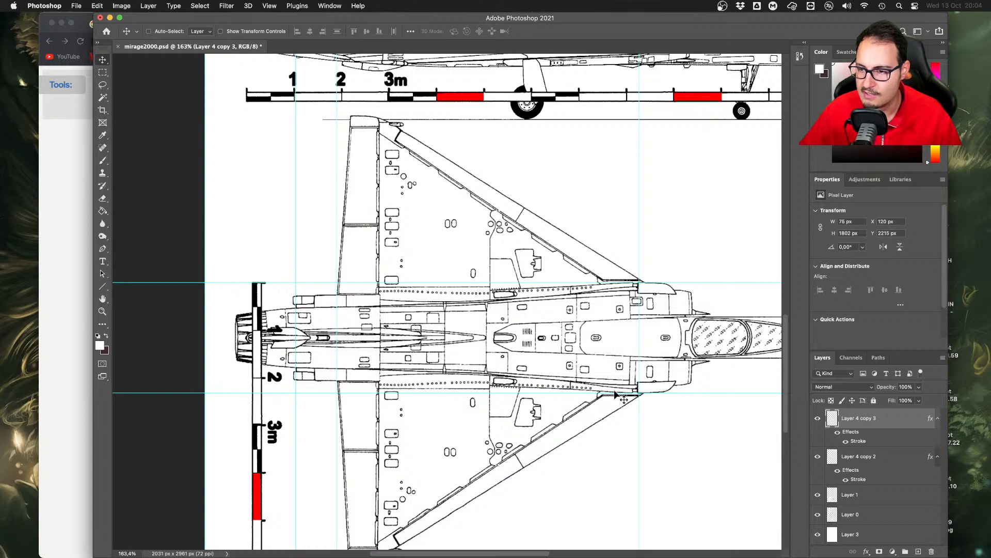
pyautogui.scroll(5, 615, 395)
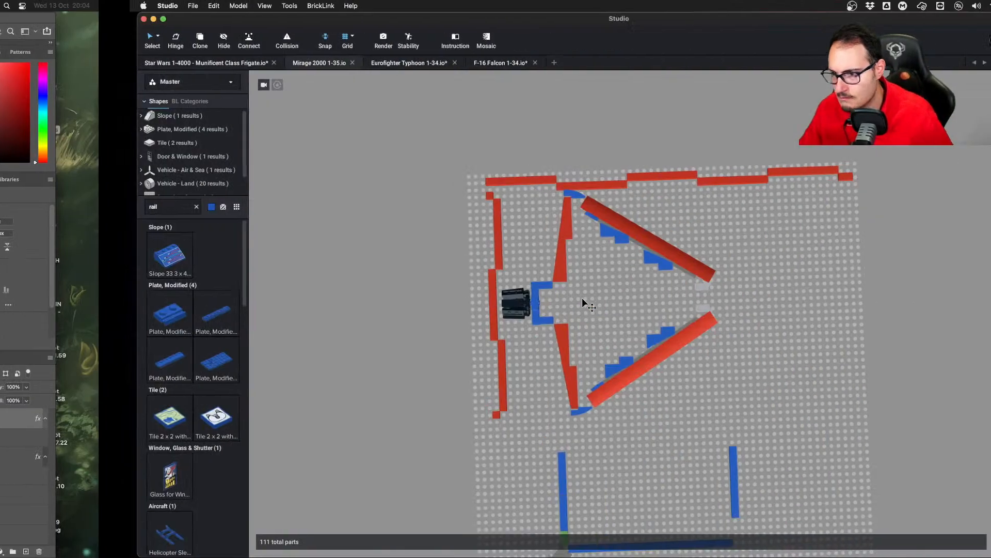
# In Studio, clear the "rail" search and place a blue Plate 6 x 8 across the gap between the wings' forward ends
pyautogui.scroll(5, 402, 289)
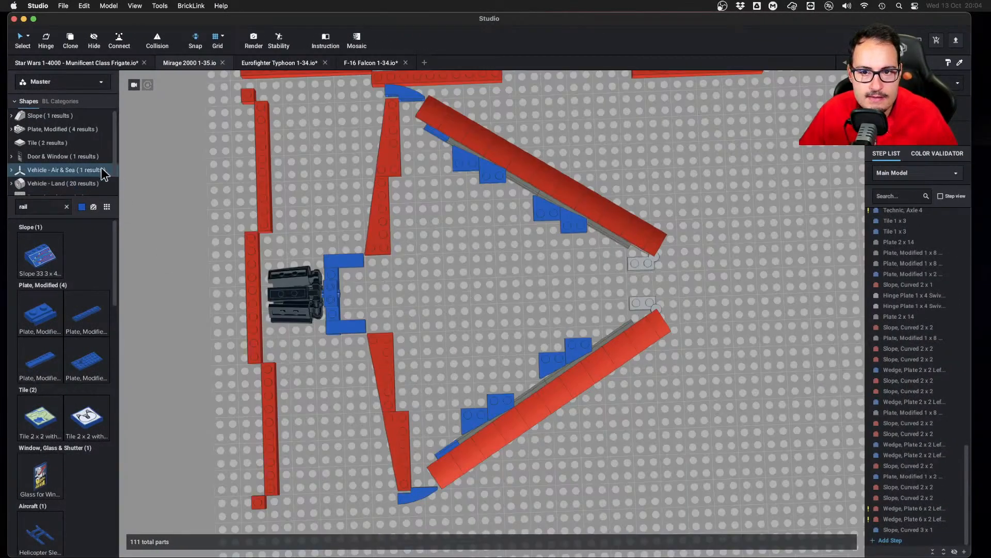
pyautogui.click(66, 207)
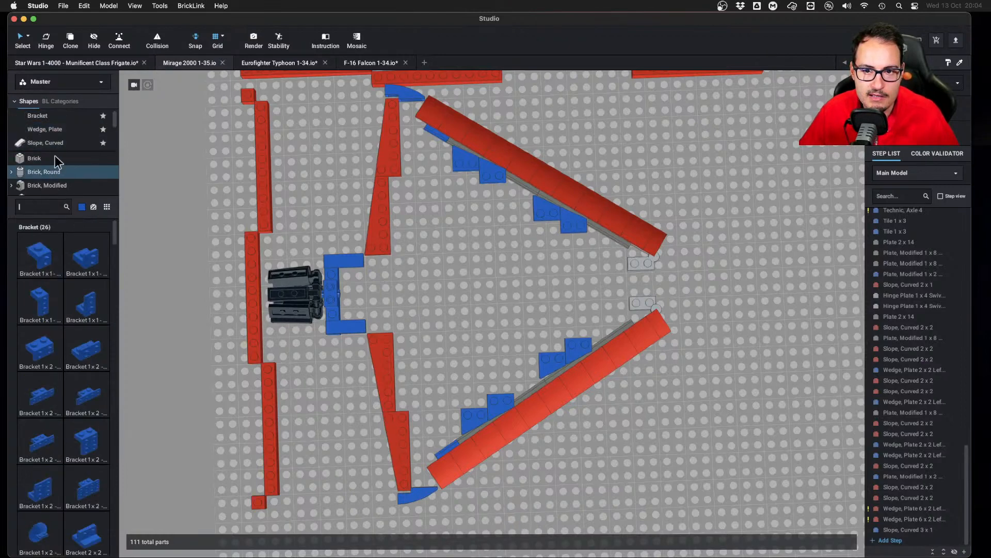
pyautogui.scroll(-5, 55, 156)
pyautogui.scroll(-10, 61, 371)
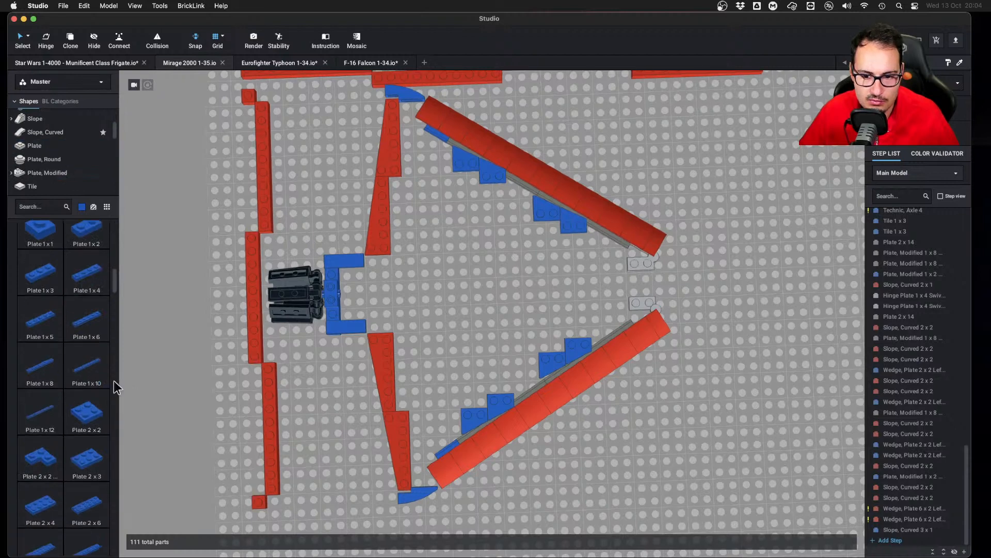
pyautogui.scroll(-1, 62, 371)
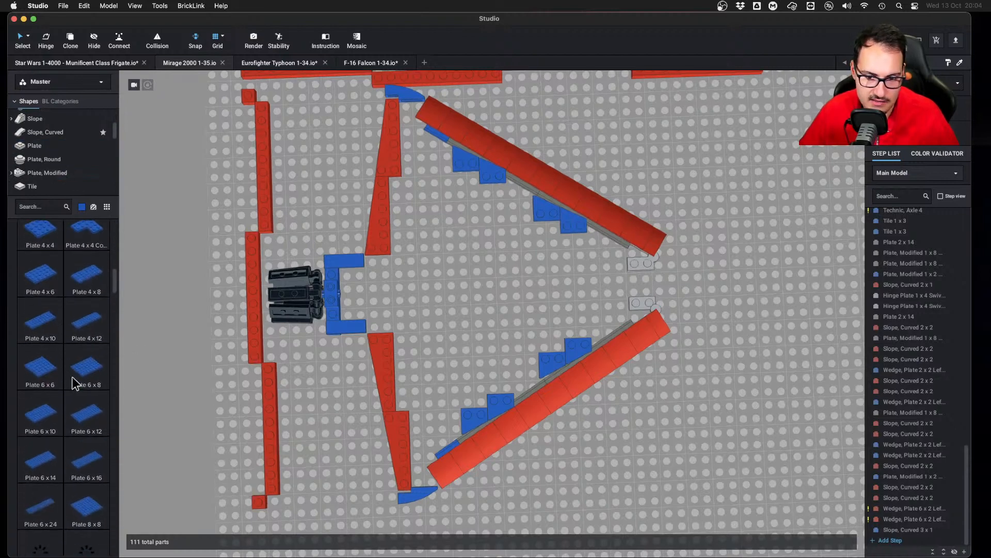
pyautogui.moveTo(72, 376); pyautogui.dragTo(734, 291)
pyautogui.moveTo(731, 287); pyautogui.dragTo(549, 294, button='right')
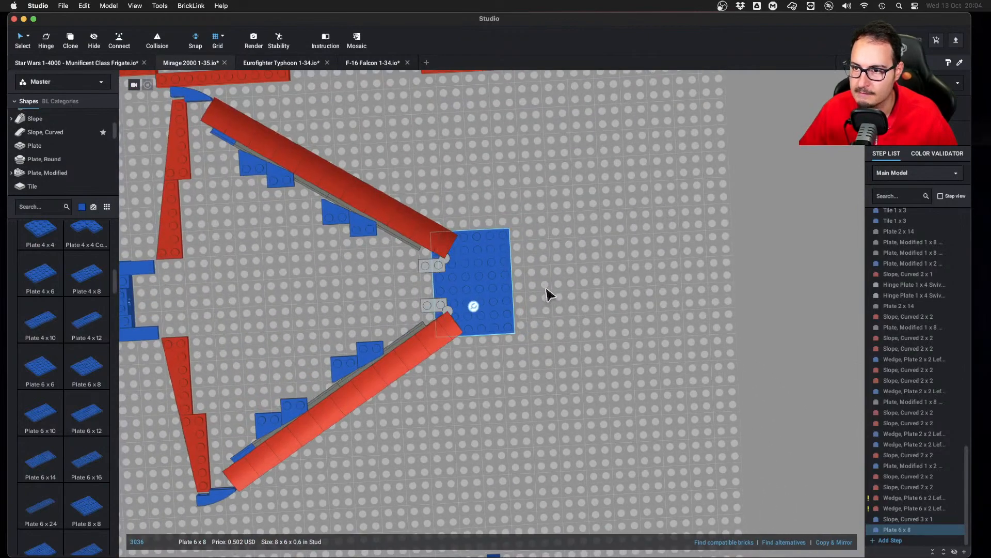
pyautogui.click(625, 287)
pyautogui.scroll(-5, 622, 286)
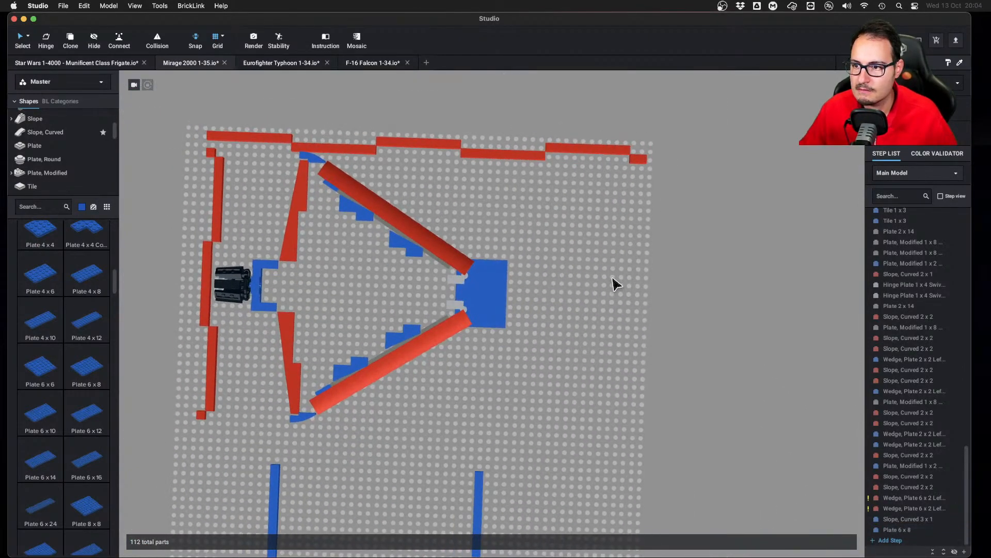
# Return to the blueprint and move the vertical guide from the elevon's rear edge to the forward curve of the air intake's outer edge
pyautogui.hotkey('ctrl', 'Left')
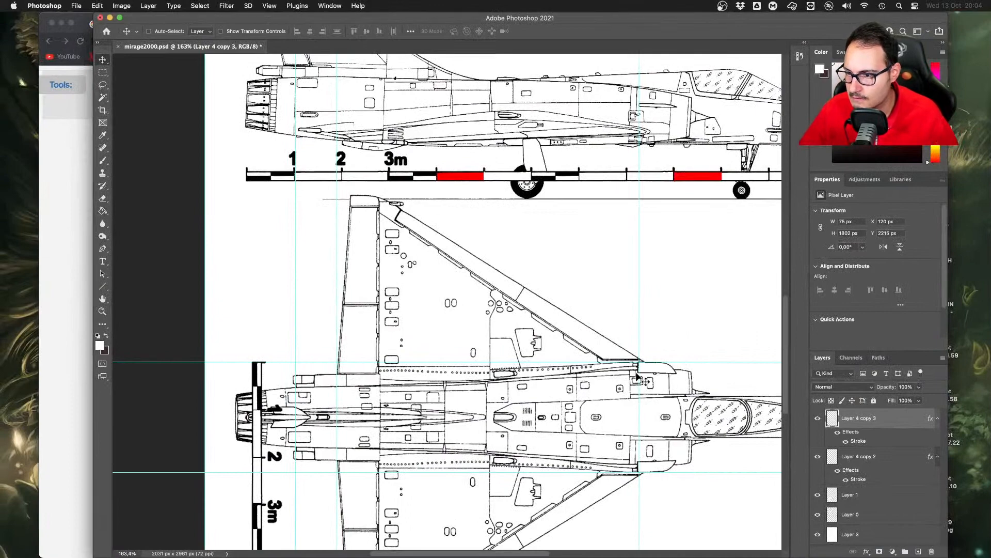
pyautogui.click(76, 285)
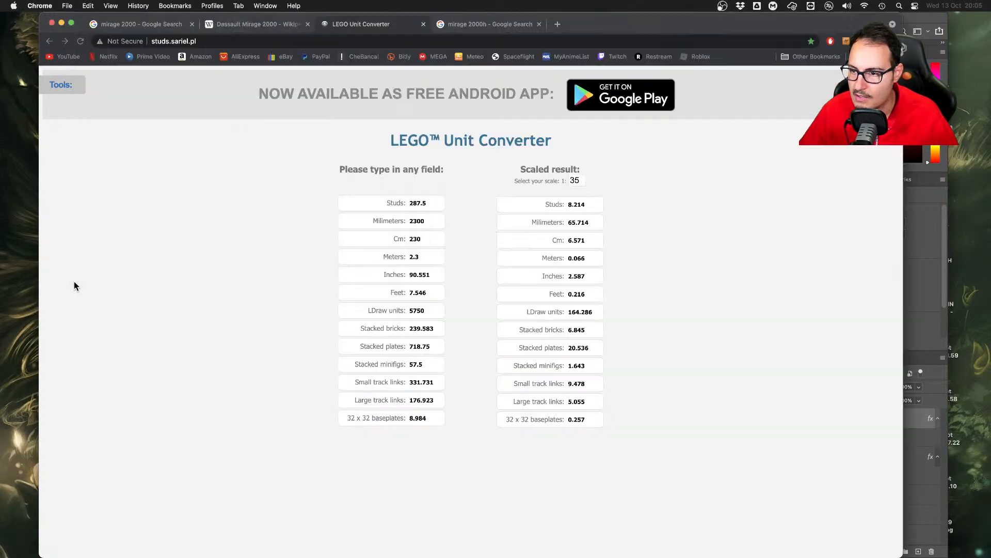
pyautogui.click(920, 326)
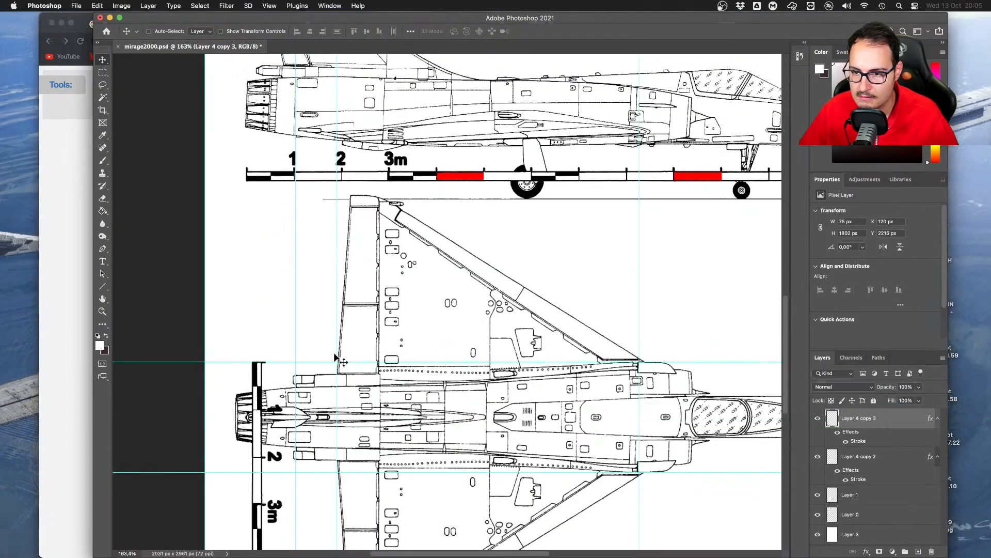
pyautogui.moveTo(335, 353); pyautogui.dragTo(674, 399)
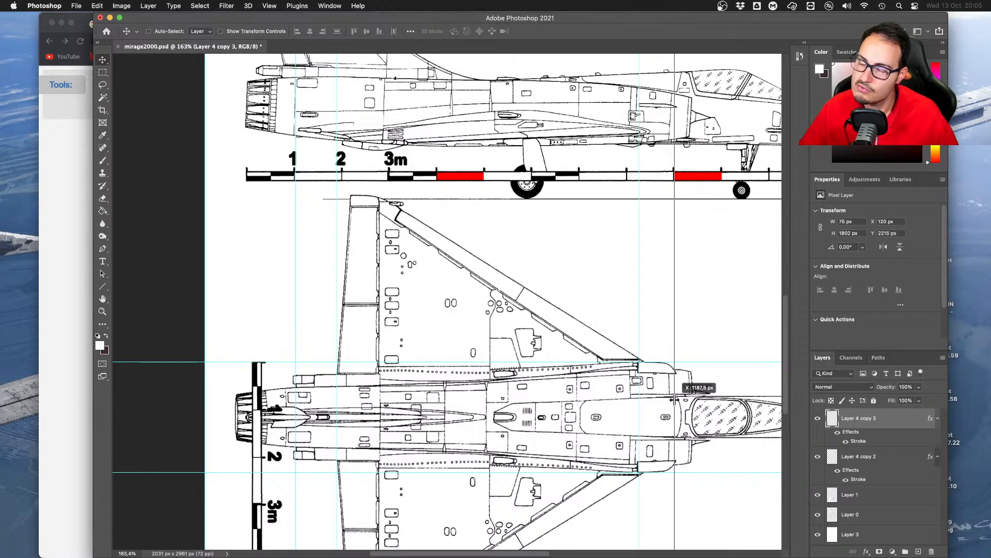
pyautogui.moveTo(675, 399); pyautogui.dragTo(668, 400)
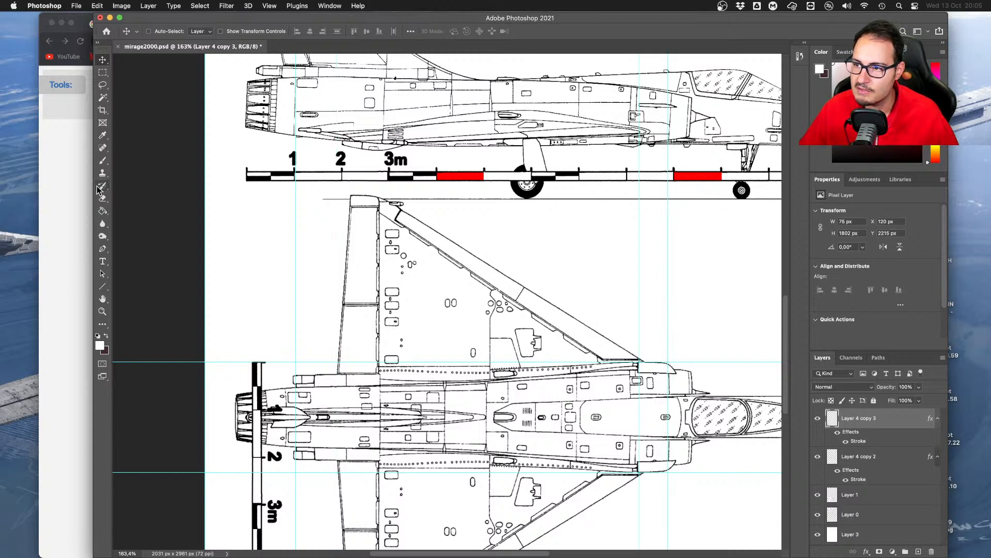
# Convert 0.5 meters at 1:35 in the LEGO Unit Converter and go back to the blueprint
pyautogui.click(76, 212)
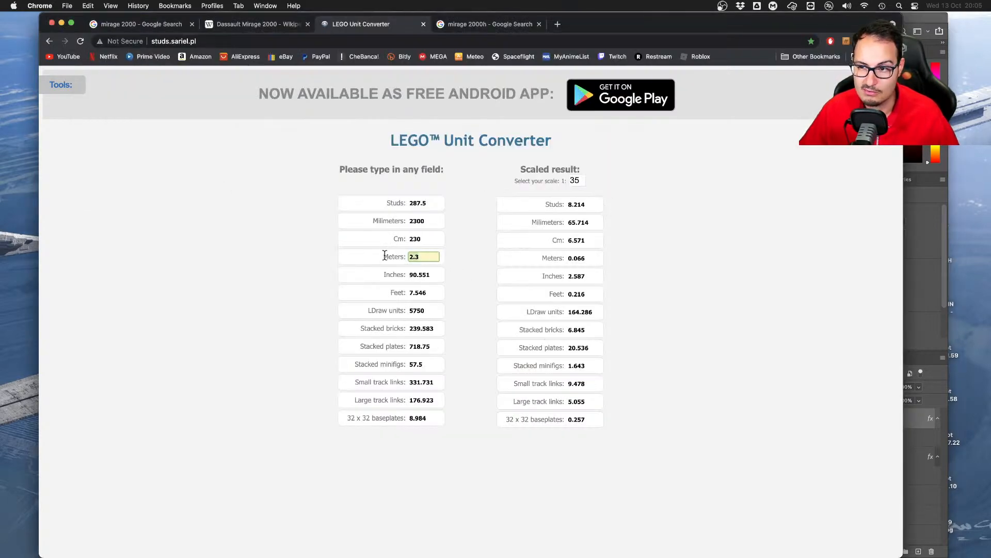
pyautogui.write('0.5')
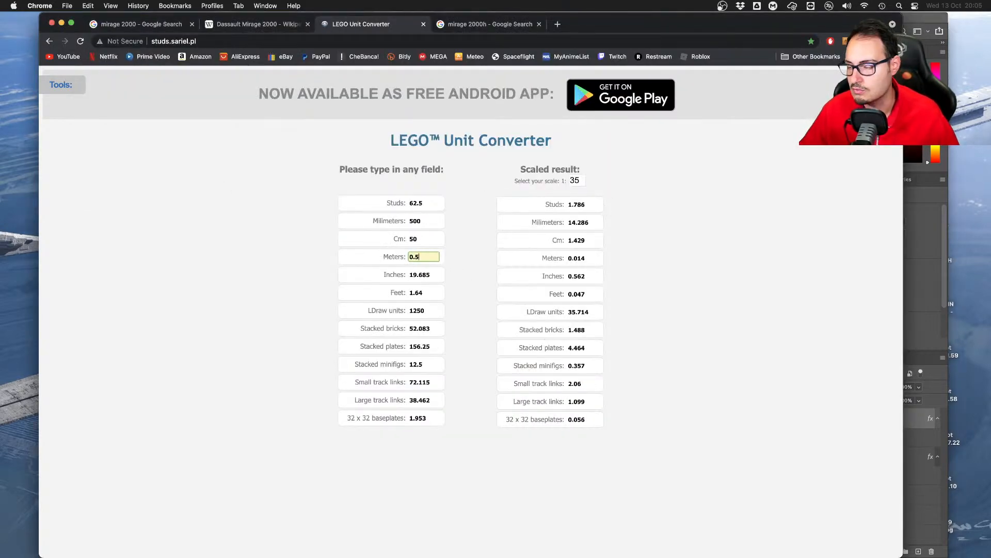
pyautogui.click(919, 240)
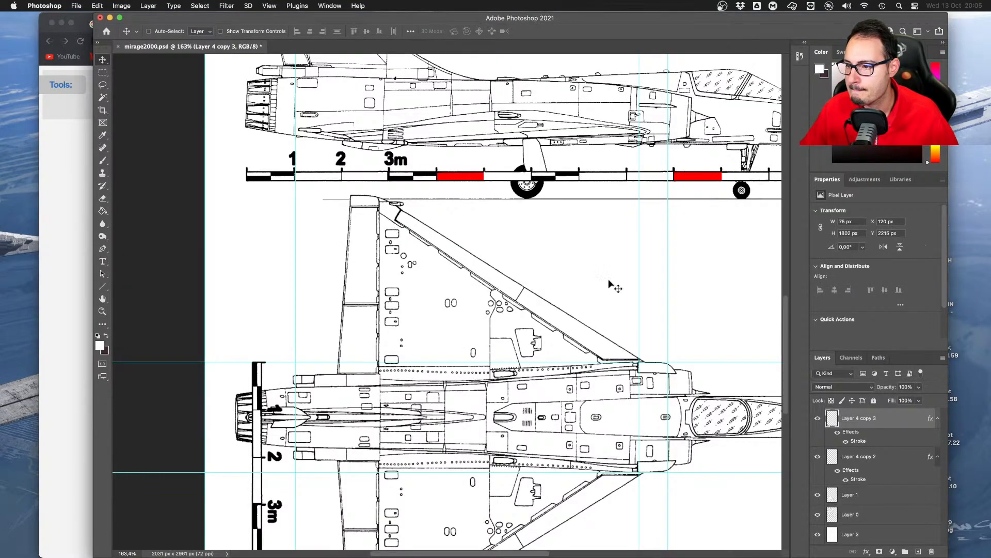
# In Studio, shift the blue Plate 6 x 8 about one and a half studs rearward between the wings' forward ends and deselect it
pyautogui.hotkey('ctrl', 'Right')
pyautogui.scroll(5, 509, 312)
pyautogui.click(457, 274)
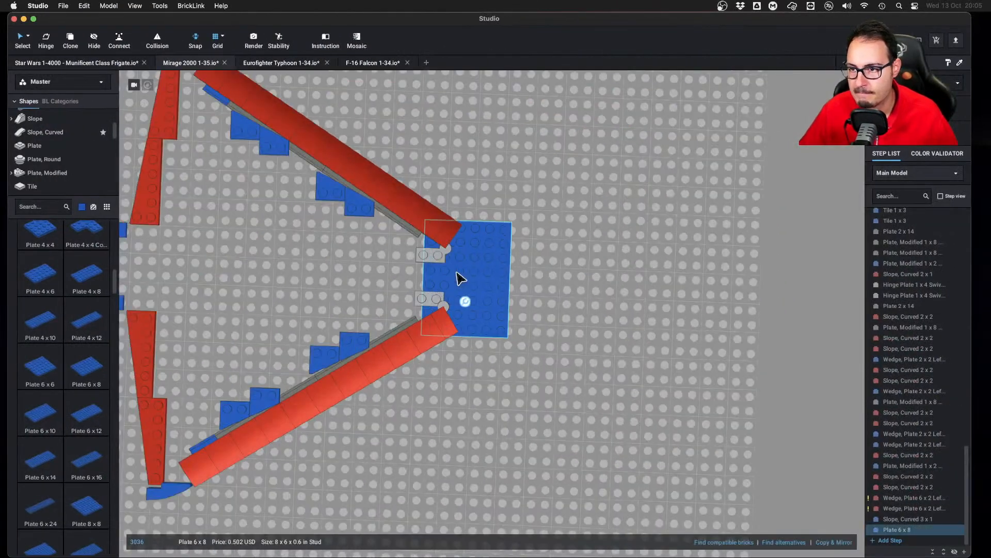
pyautogui.press('Left')
pyautogui.press('Left')
pyautogui.click(632, 279)
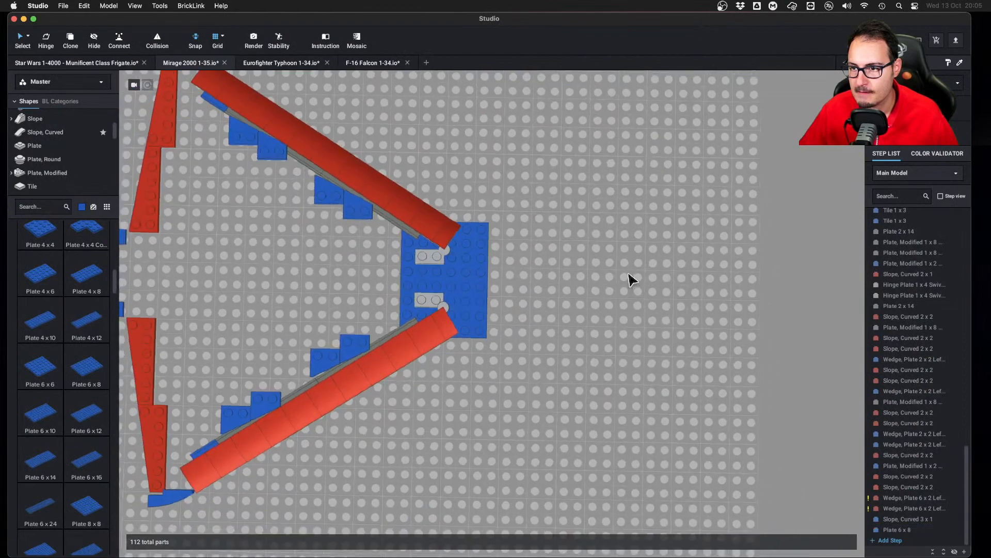
pyautogui.hotkey('ctrl', 'Left')
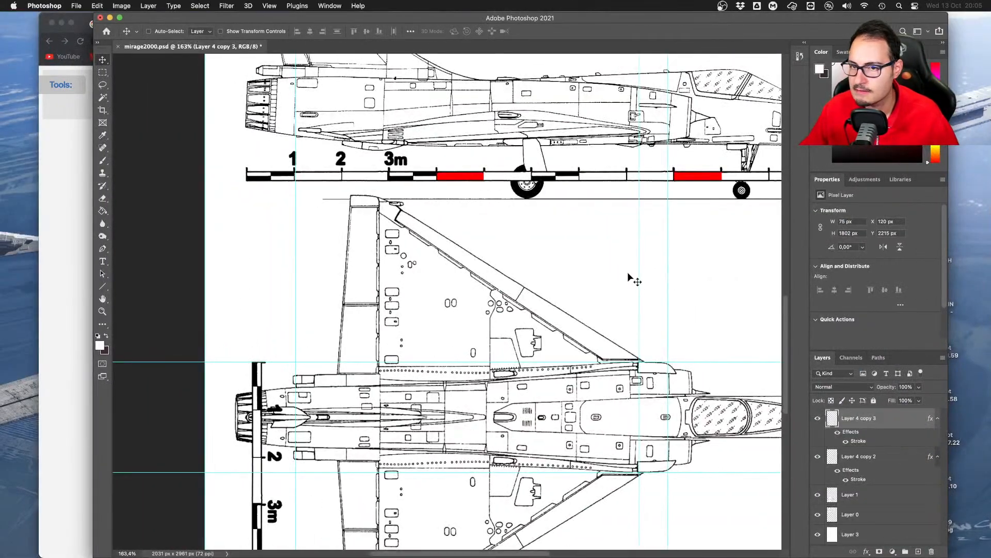
# Search Google Images in Chrome for "mirage 2000 air intakes"
pyautogui.click(51, 166)
pyautogui.click(267, 25)
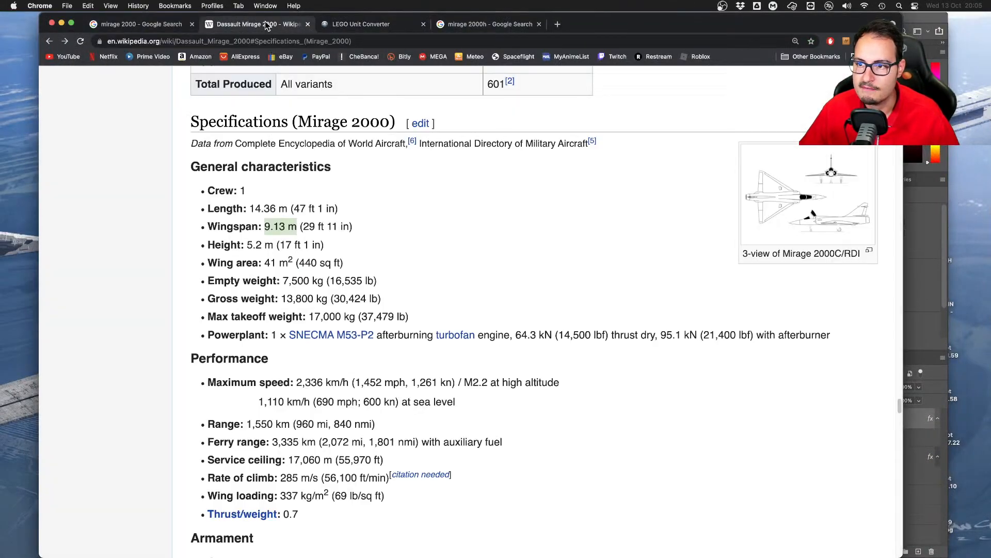
pyautogui.click(364, 25)
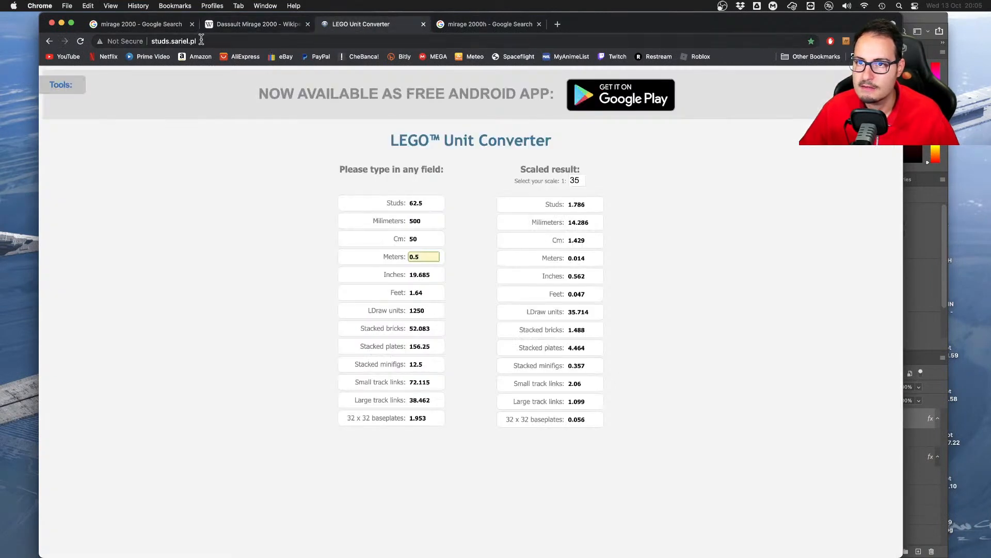
pyautogui.click(154, 27)
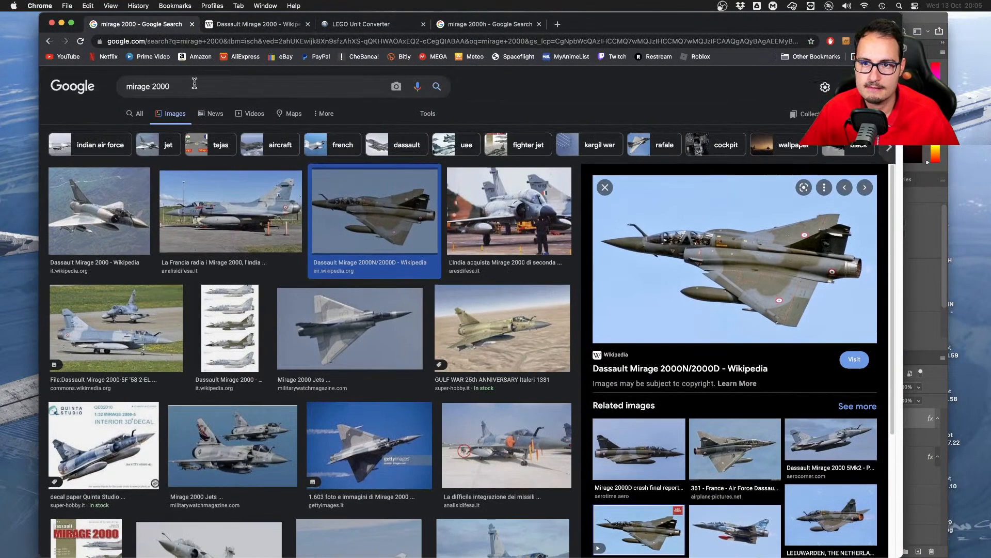
pyautogui.click(194, 85)
pyautogui.write('a')
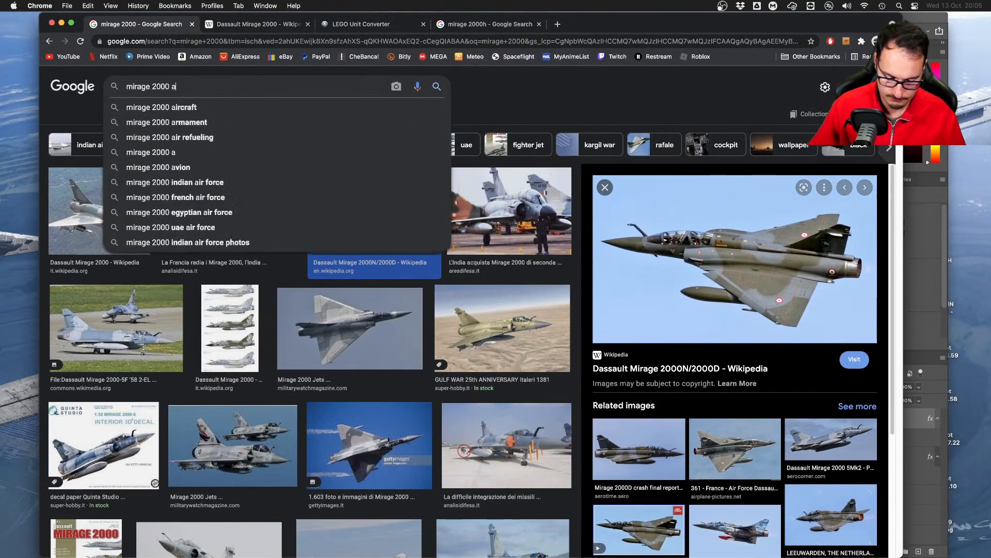
pyautogui.write('ir intakkes')
pyautogui.press('Return')
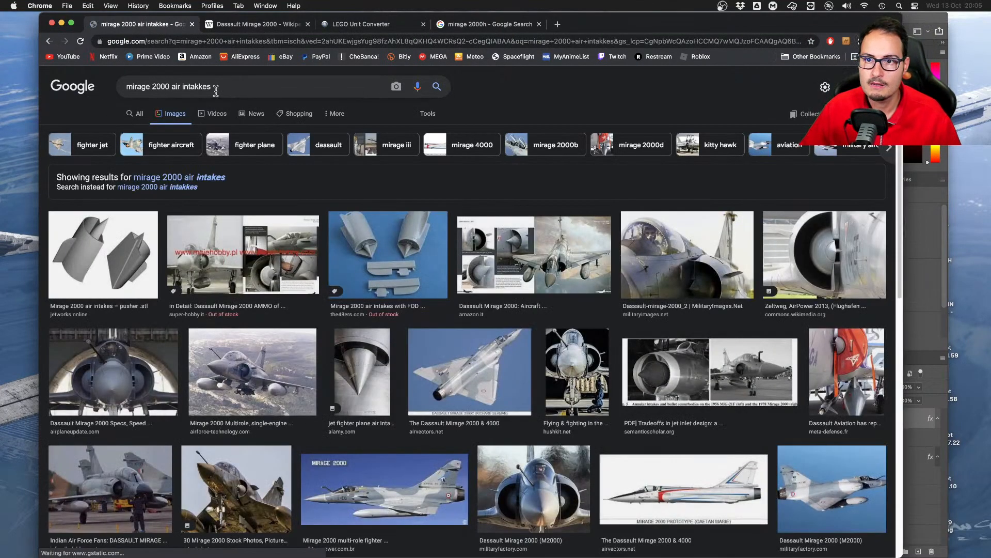
pyautogui.click(197, 87)
pyautogui.press('BackSpace')
pyautogui.press('Return')
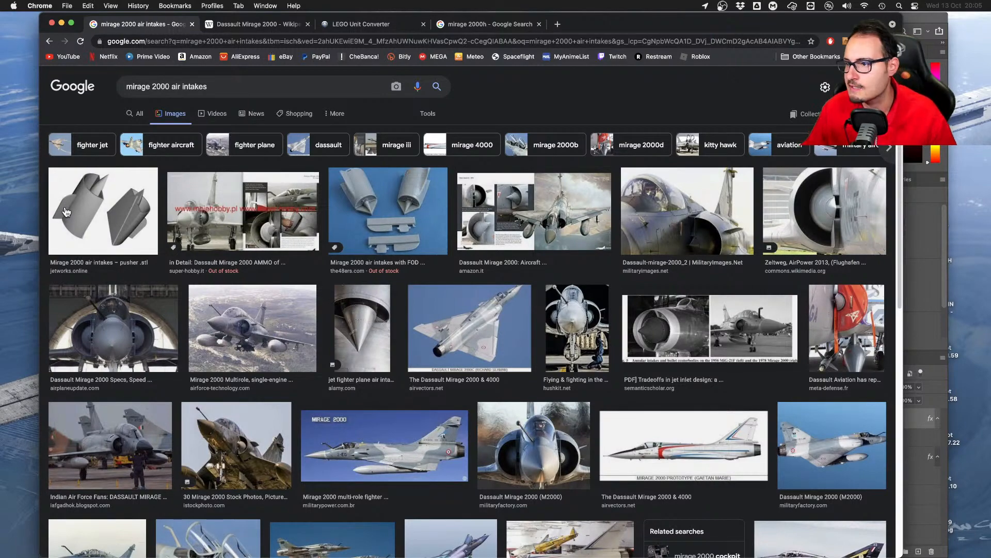
pyautogui.hotkey('ctrl', 'Right')
pyautogui.hotkey('ctrl', 'Up')
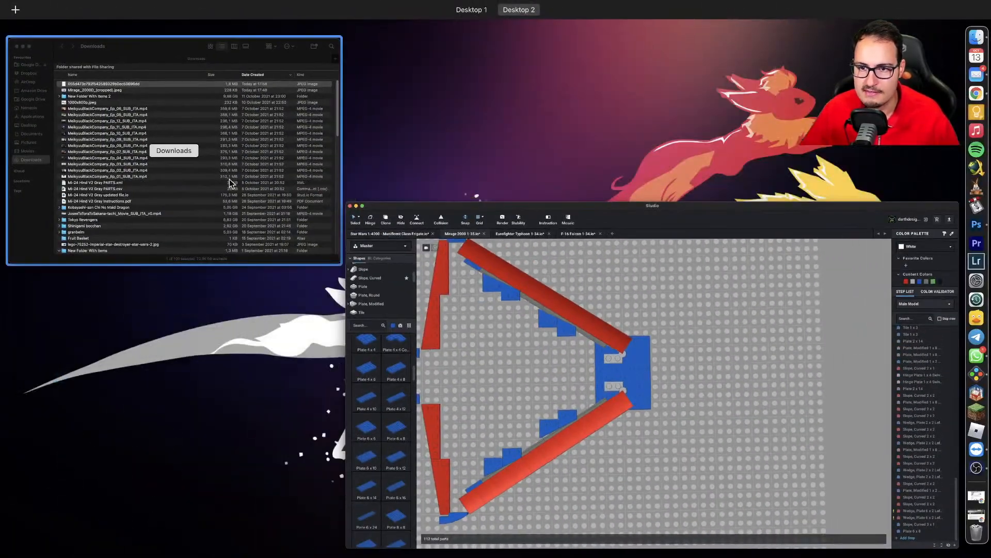
pyautogui.click(501, 312)
pyautogui.hotkey('ctrl', 'Up')
pyautogui.click(280, 224)
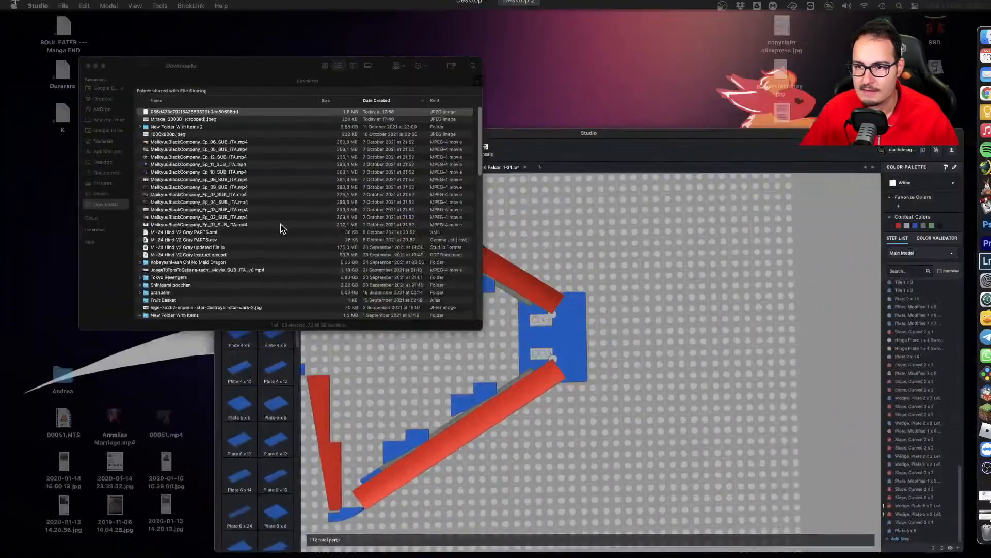
pyautogui.hotkey('ctrl', 'Up')
pyautogui.click(708, 242)
pyautogui.hotkey('ctrl', 'Left')
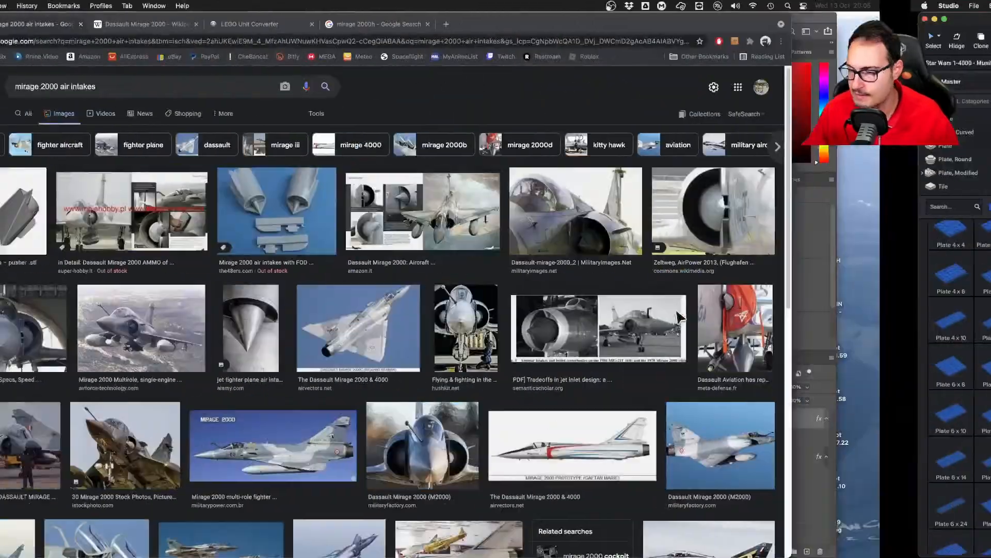
# On the Photoshop blueprint, move both horizontal guides inward to the air intakes' front outer edges and align the vertical scale bar's start with the upper guide
pyautogui.hotkey('ctrl', 'Up')
pyautogui.click(680, 382)
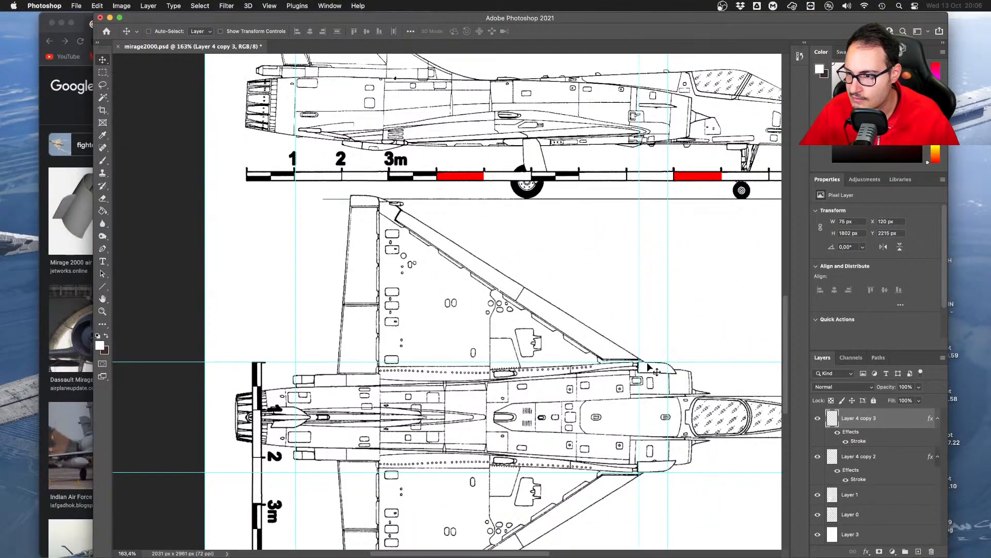
pyautogui.moveTo(657, 363); pyautogui.dragTo(713, 370)
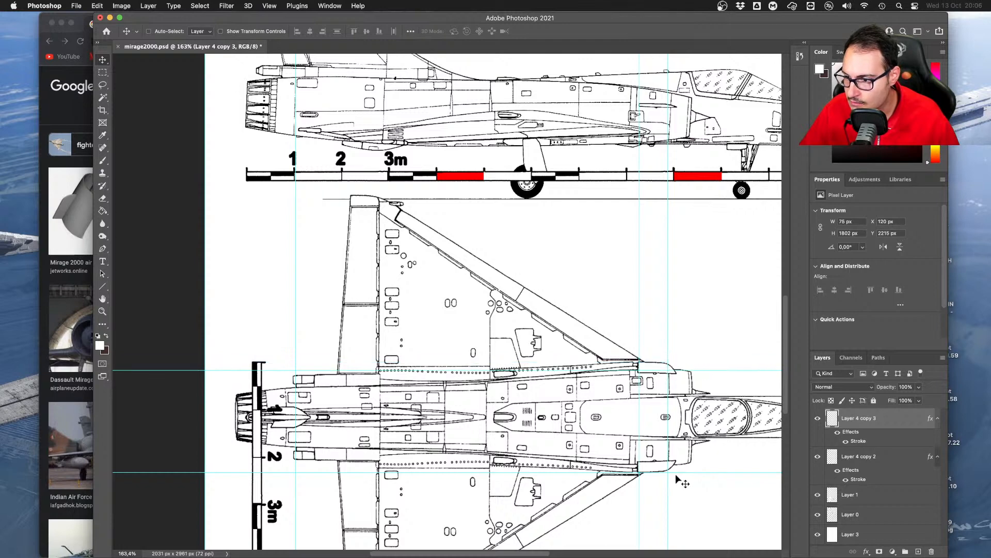
pyautogui.moveTo(679, 472); pyautogui.dragTo(712, 464)
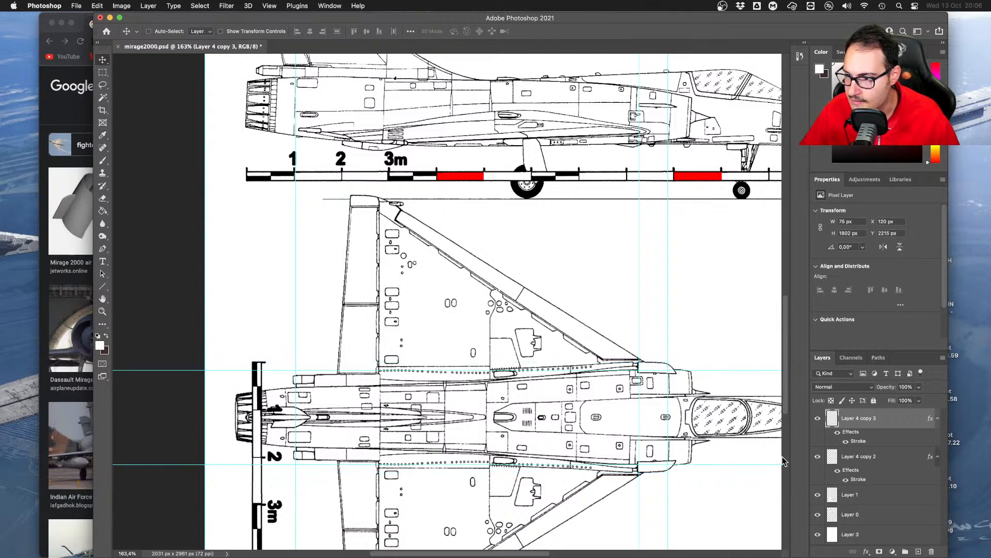
pyautogui.moveTo(256, 414); pyautogui.dragTo(265, 432)
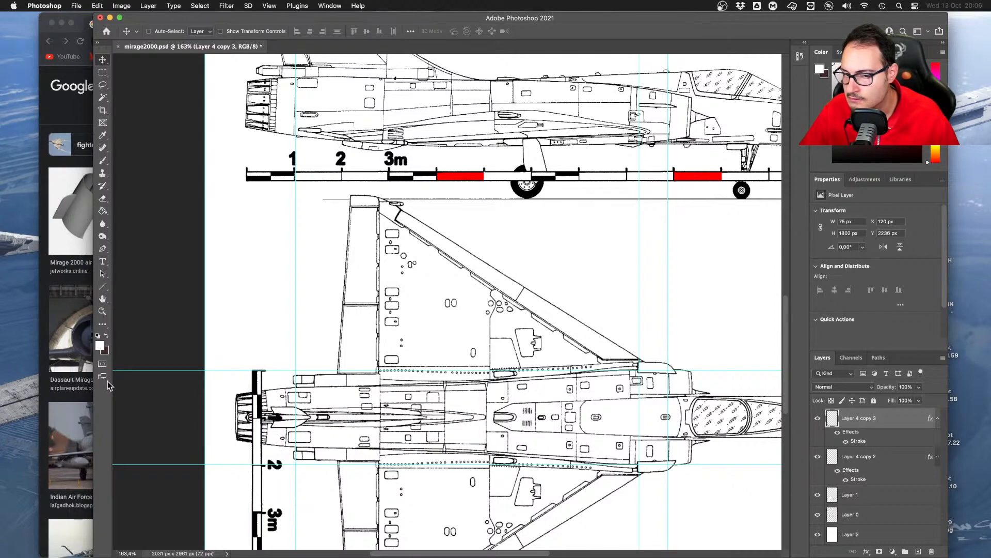
# Convert 2 meters at 1:35 in the LEGO Unit Converter
pyautogui.click(73, 343)
pyautogui.hotkey('ctrl', 'Up')
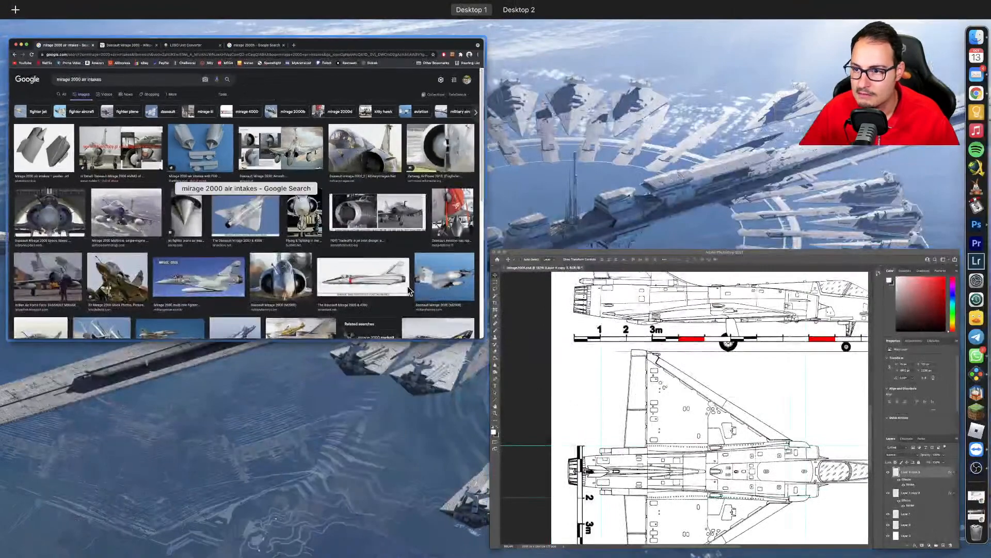
pyautogui.click(408, 290)
pyautogui.click(356, 24)
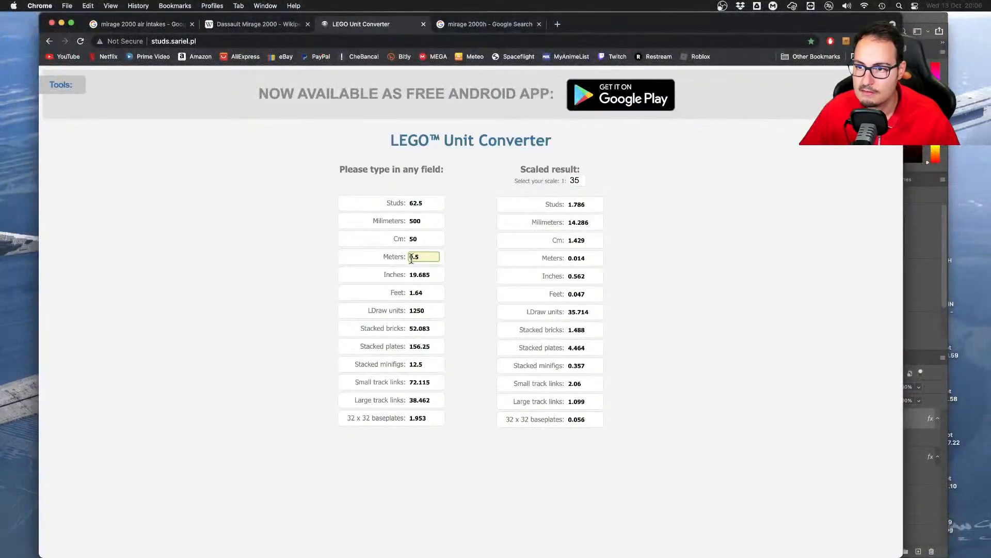
pyautogui.write('2')
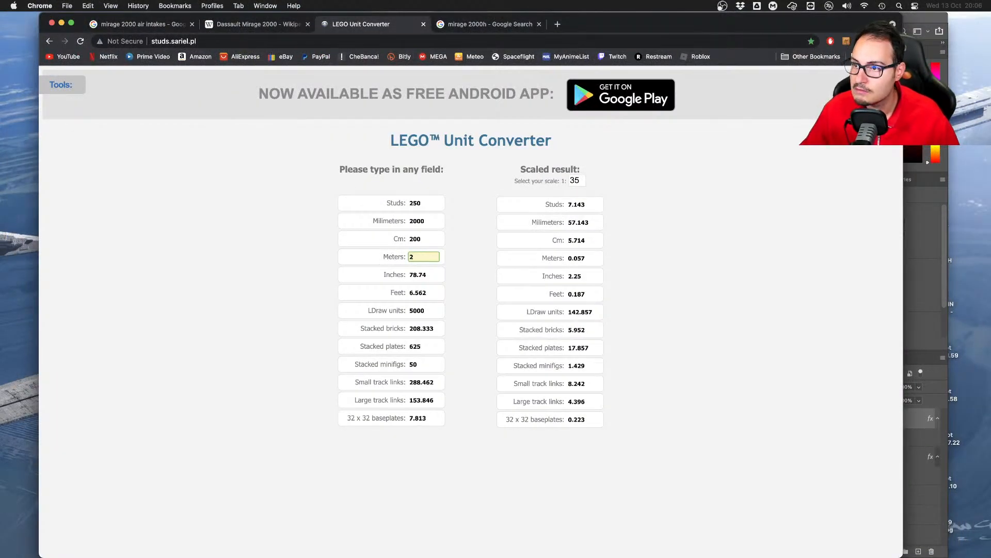
# In Studio, rotate the blue Plate 6 x 8 so its long side runs along the fuselage, and shift it one stud rearward
pyautogui.hotkey('ctrl', 'Right')
pyautogui.hotkey('ctrl', 'Left')
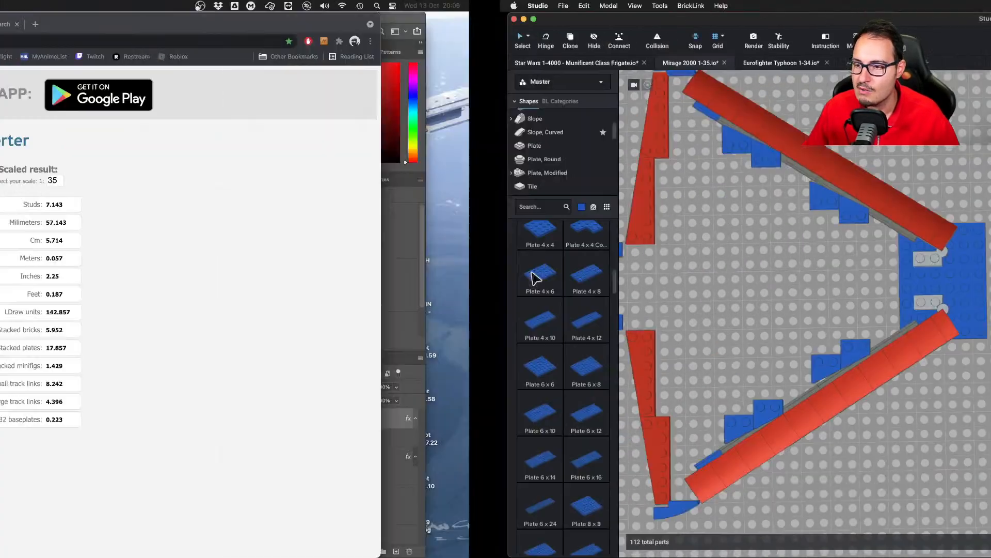
pyautogui.hotkey('ctrl', 'Right')
pyautogui.hotkey('ctrl', 'Up')
pyautogui.click(255, 202)
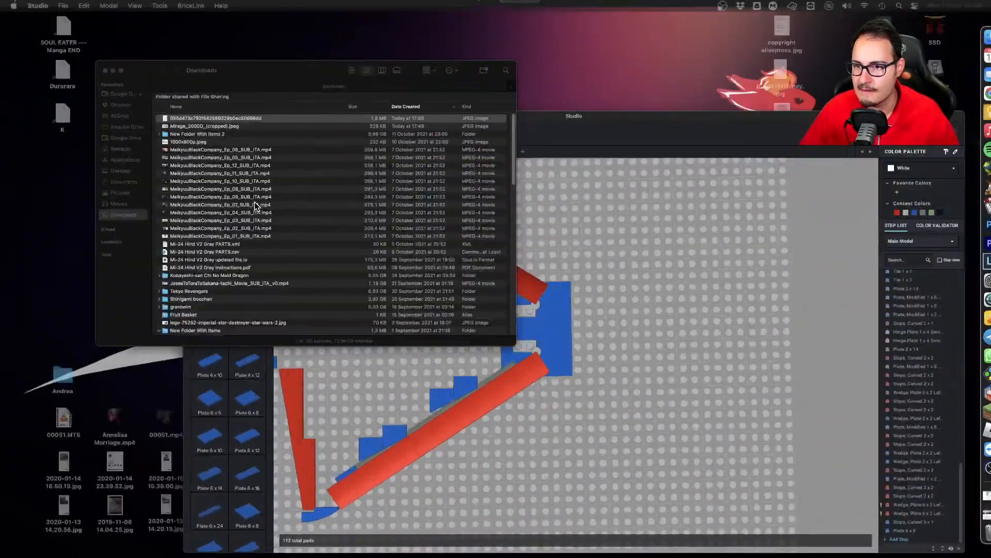
pyautogui.hotkey('ctrl', 'Up')
pyautogui.click(489, 311)
pyautogui.scroll(3, 488, 311)
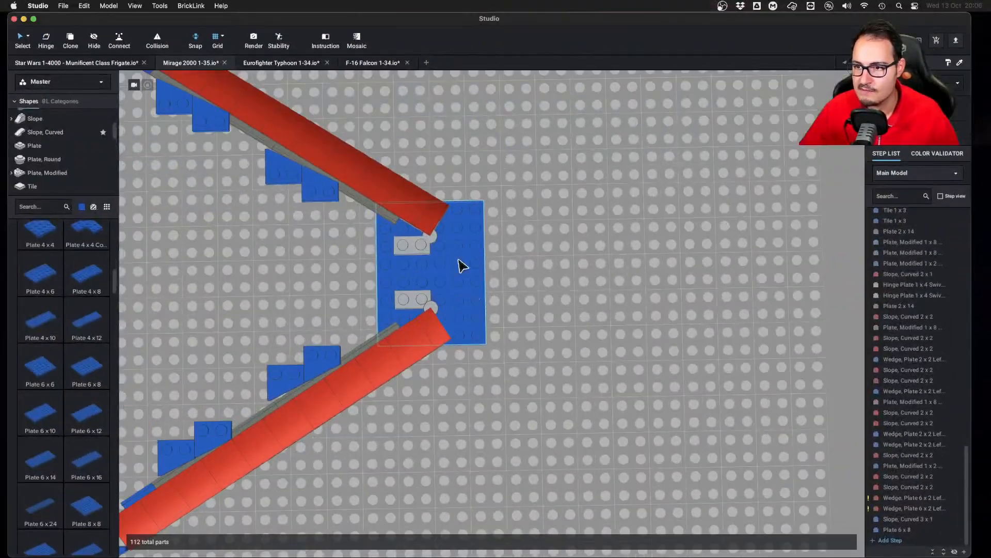
pyautogui.click(461, 266)
pyautogui.press('Right')
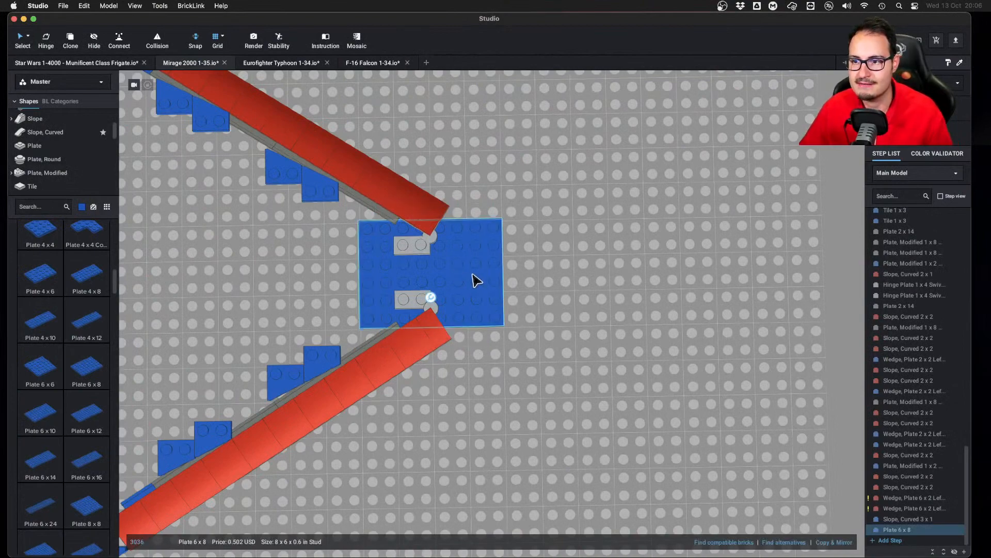
pyautogui.press('Left')
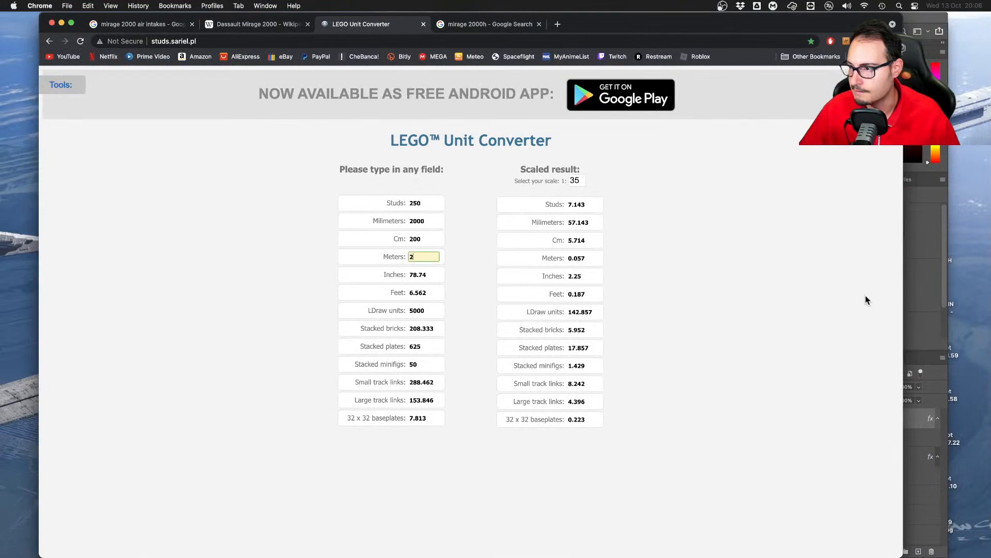
# On the blueprint, move the forward vertical guide to the air intake's front edge and align the horizontal scale bar with the rear guide
pyautogui.press('super+Tab')
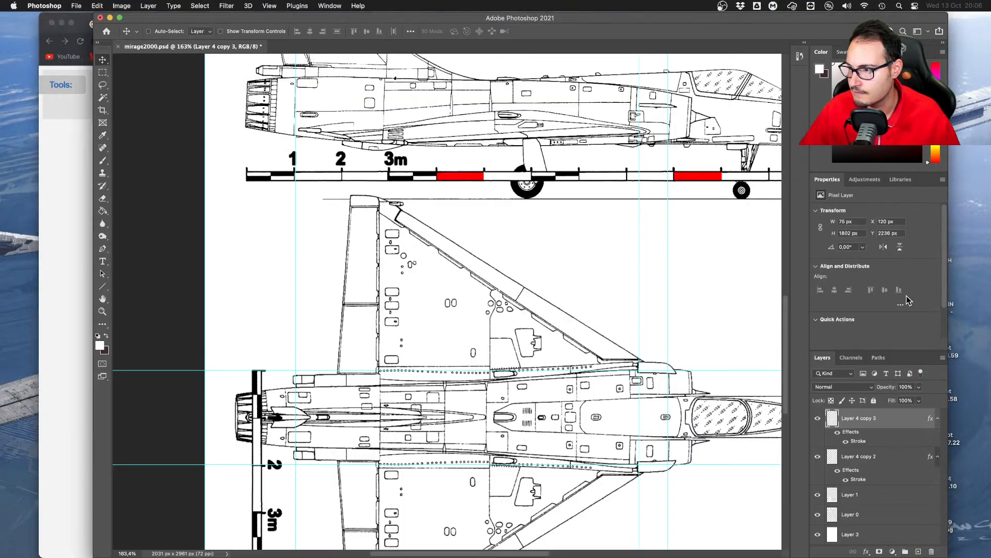
pyautogui.keyDown('alt'); pyautogui.scroll(3, 722, 333); pyautogui.keyUp('alt')
pyautogui.moveTo(597, 409); pyautogui.dragTo(655, 409)
pyautogui.keyDown('alt'); pyautogui.scroll(-2, 684, 360); pyautogui.keyUp('alt')
pyautogui.scroll(5, 669, 342)
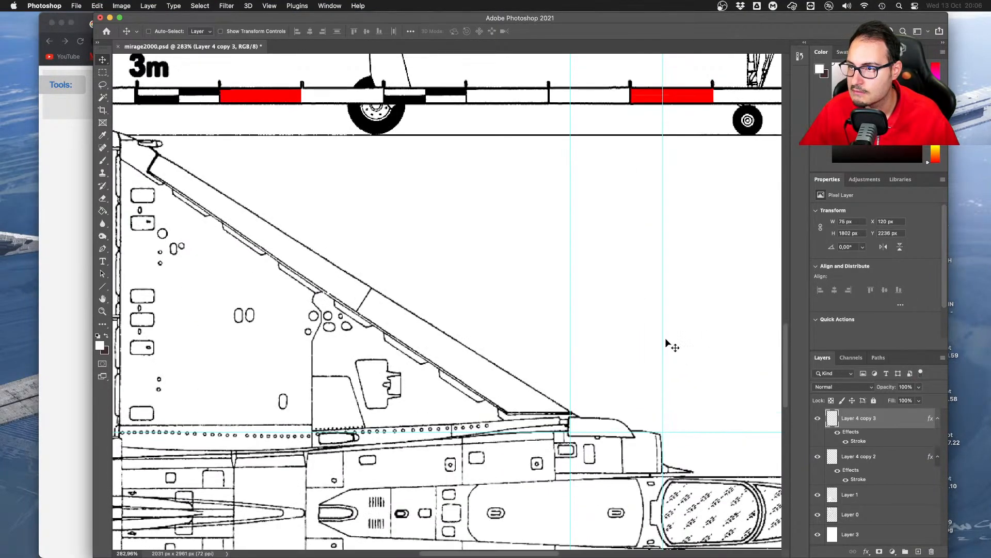
pyautogui.keyDown('super'); pyautogui.click(611, 227); pyautogui.keyUp('super')
pyautogui.moveTo(623, 232); pyautogui.dragTo(614, 233)
# Convert 1.2 meters at 1:35 in the LEGO Unit Converter
pyautogui.click(47, 257)
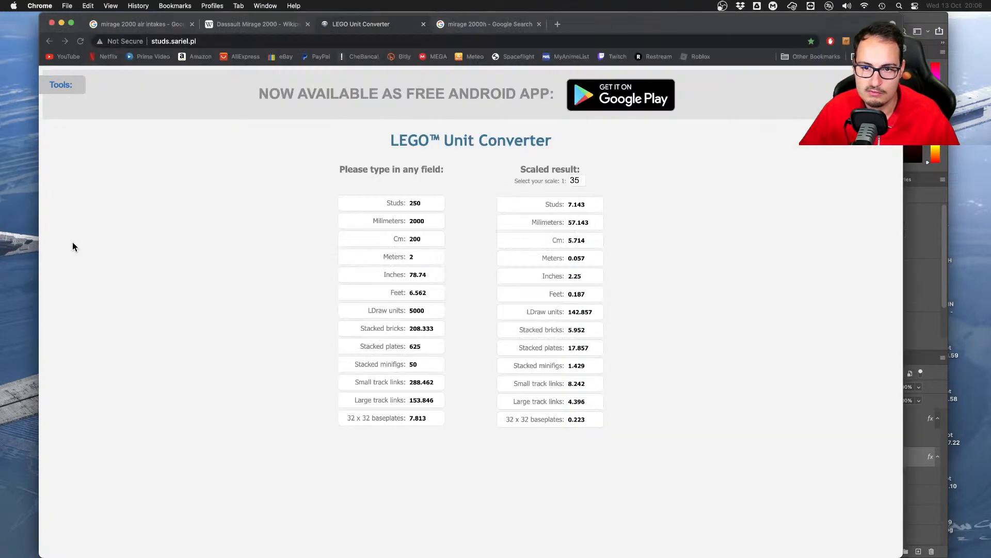
pyautogui.click(421, 255)
pyautogui.press('BackSpace')
pyautogui.write('1.2')
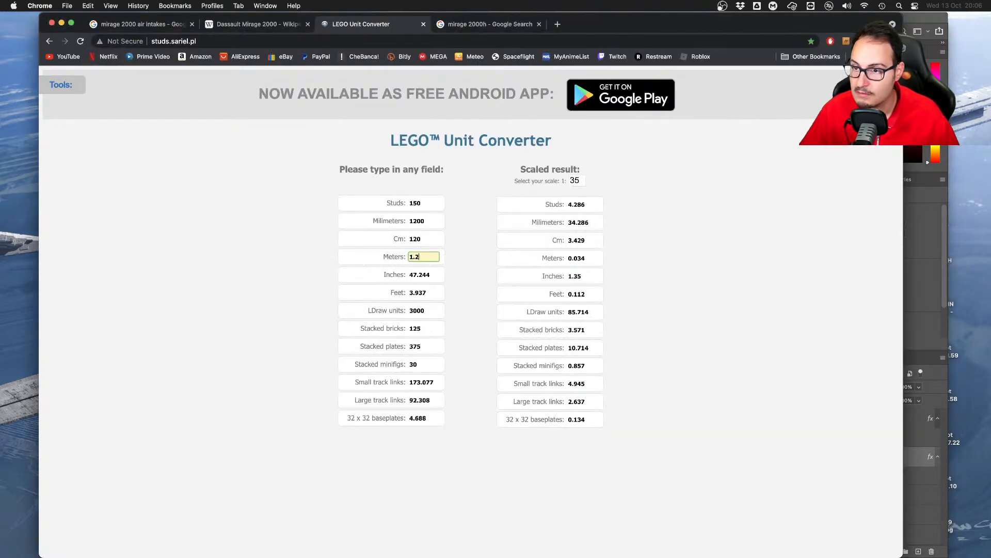
# In Studio, shift the blue Plate 6 x 8 about one and a half studs forward between the wings and deselect it
pyautogui.hotkey('ctrl', 'Right')
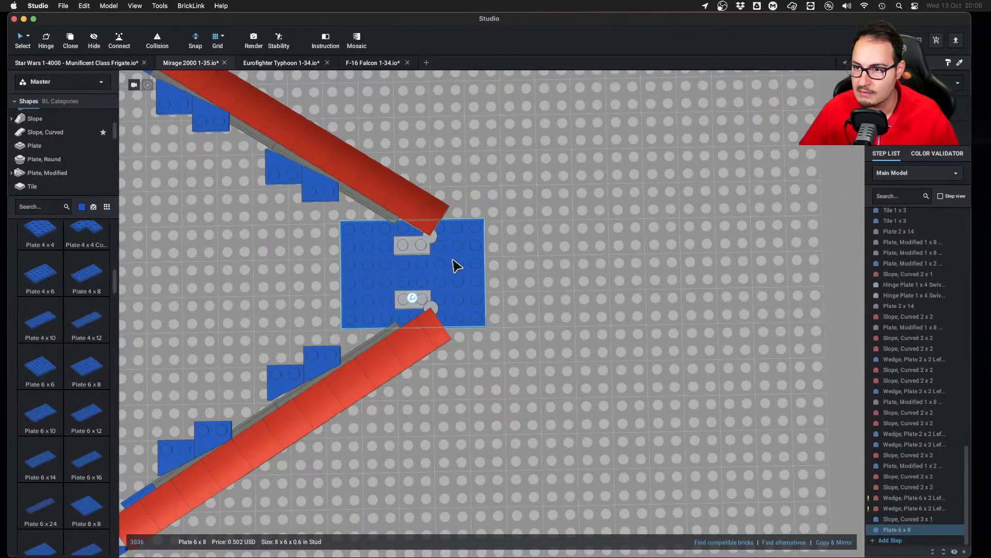
pyautogui.press('Right')
pyautogui.press('Right')
pyautogui.press('Right')
pyautogui.press('Right')
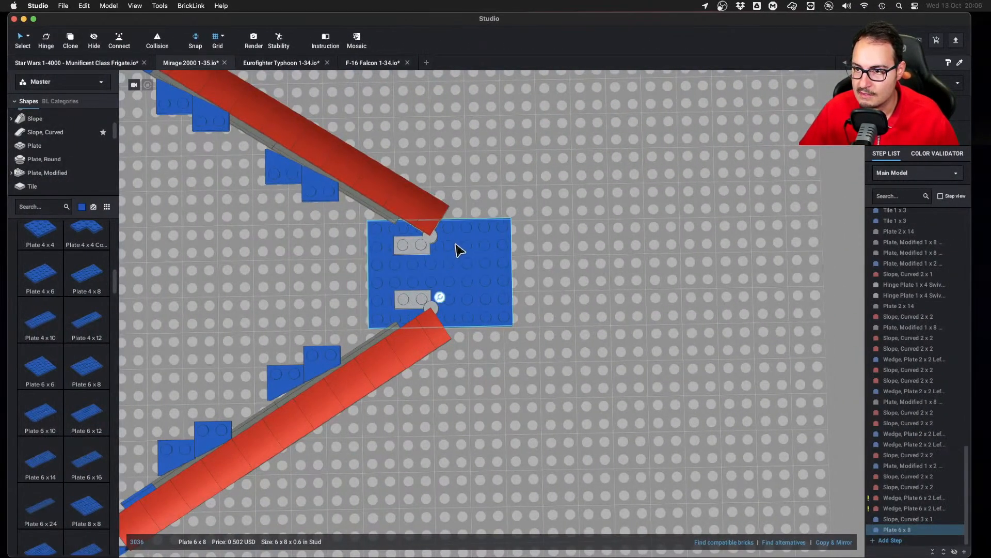
pyautogui.click(635, 271)
# Check the blueprint's intake area against the "mirage 2000h" image results in Chrome and return to the blueprint
pyautogui.hotkey('ctrl', 'Left')
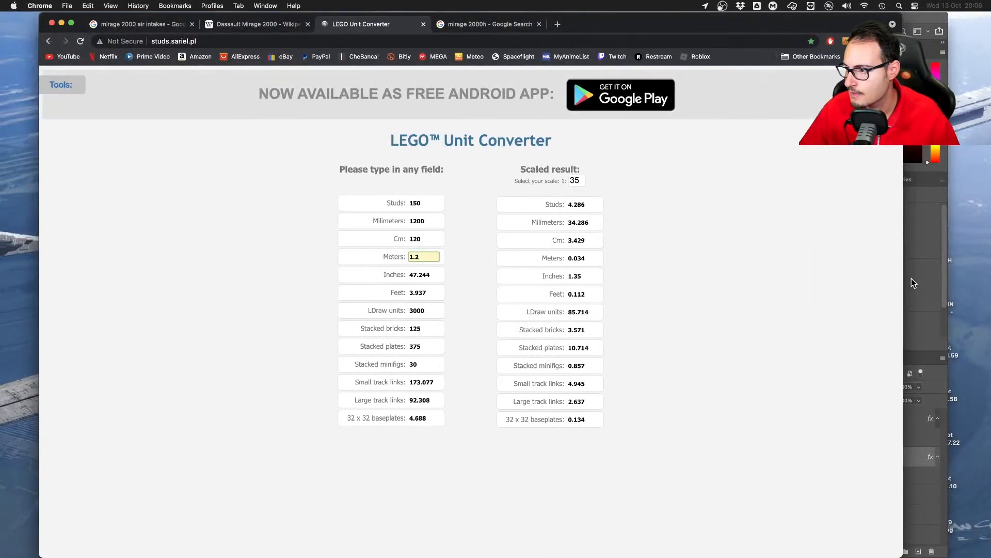
pyautogui.click(912, 283)
pyautogui.scroll(-3, 592, 360)
pyautogui.hotkey('ctrl', 'Up')
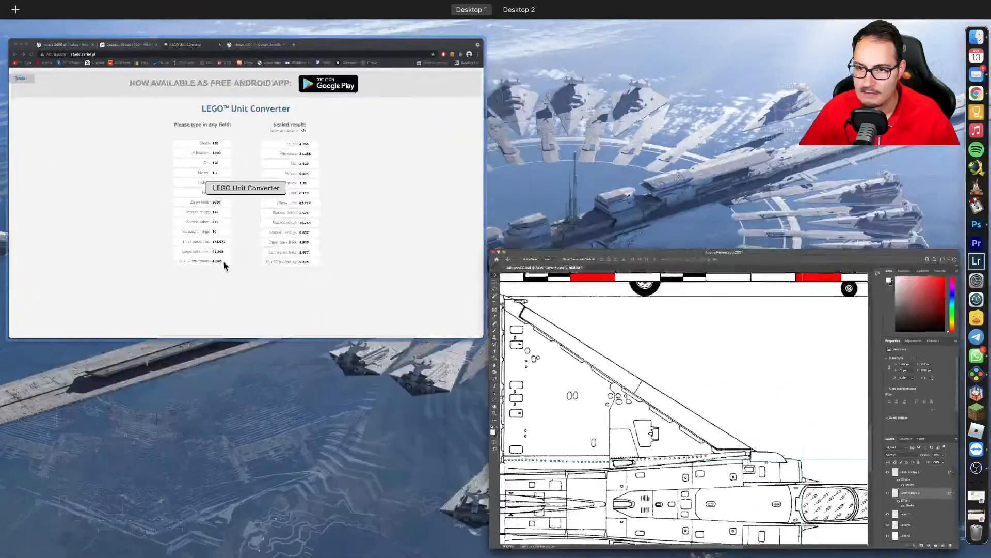
pyautogui.click(448, 237)
pyautogui.click(485, 24)
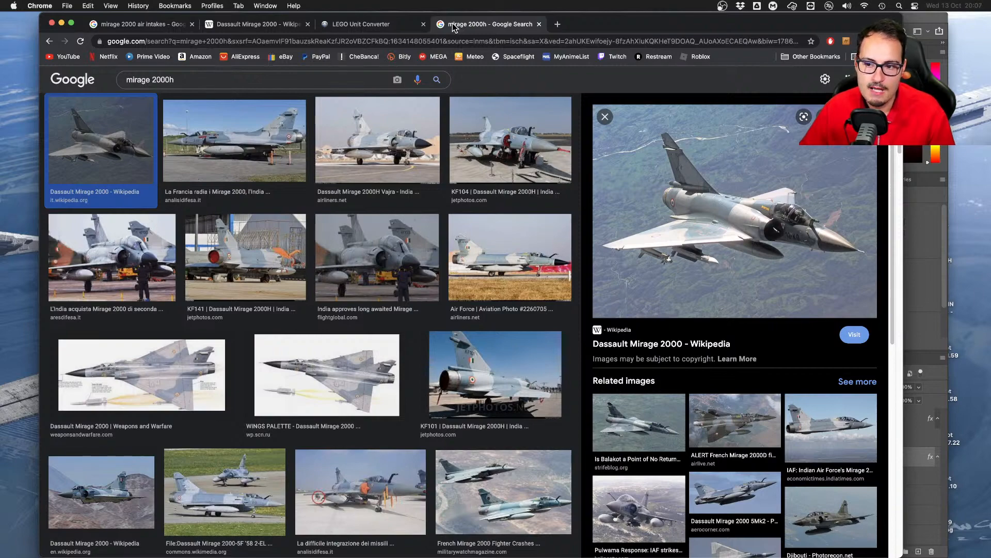
pyautogui.click(557, 25)
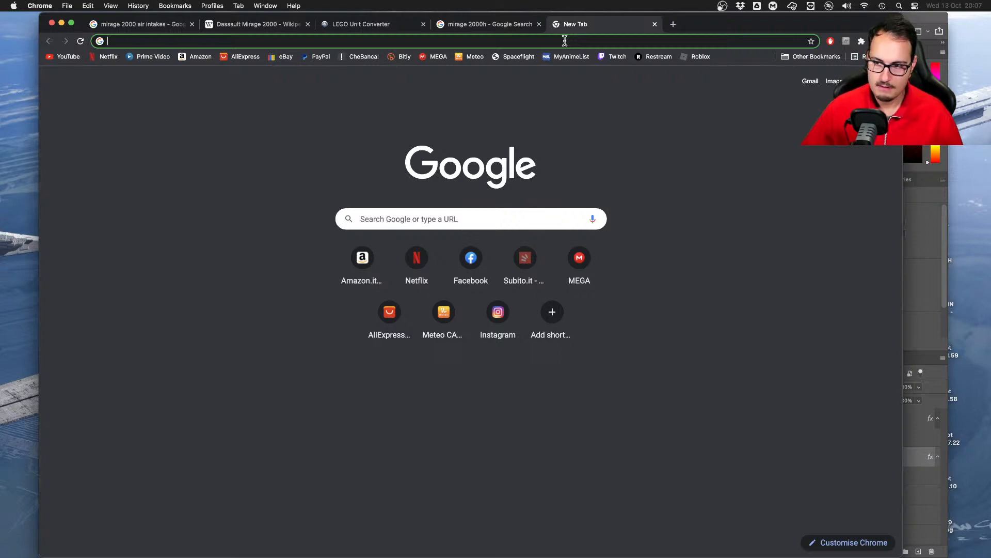
pyautogui.press('super+w')
pyautogui.press('super+Tab')
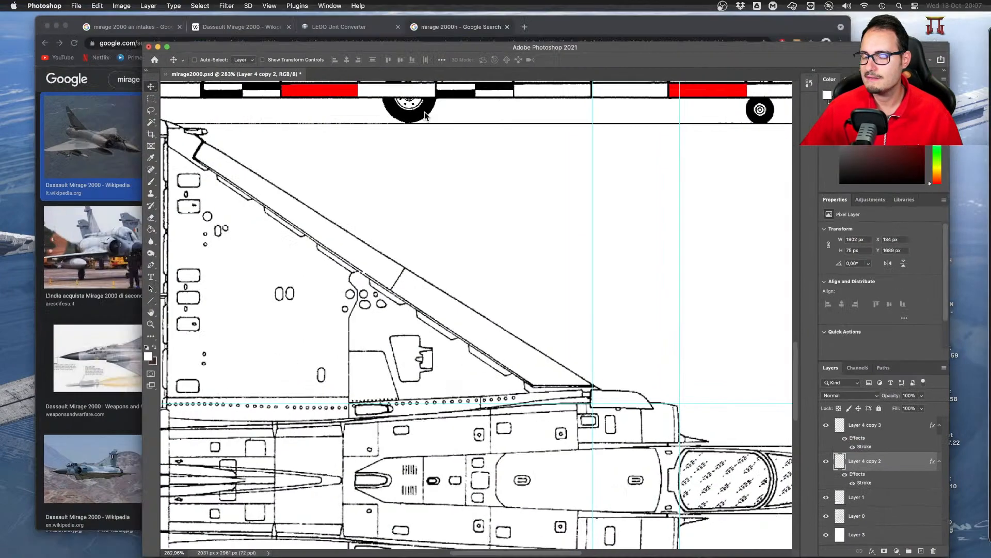
# Switch to Studio, search the model files for "su-25" and open Sukhoi Su-25__1-34.io
pyautogui.hotkey('ctrl', 'Up')
pyautogui.click(589, 32)
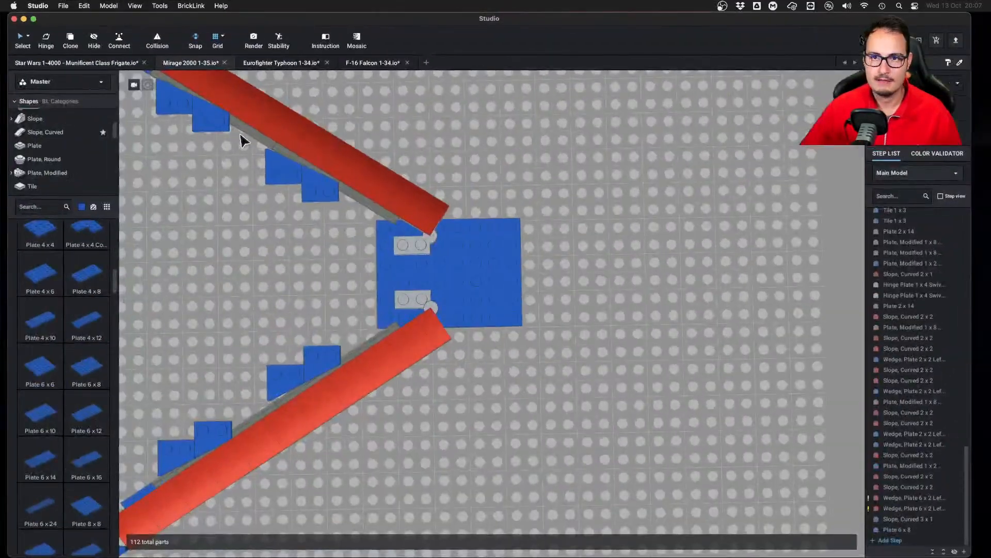
pyautogui.click(63, 6)
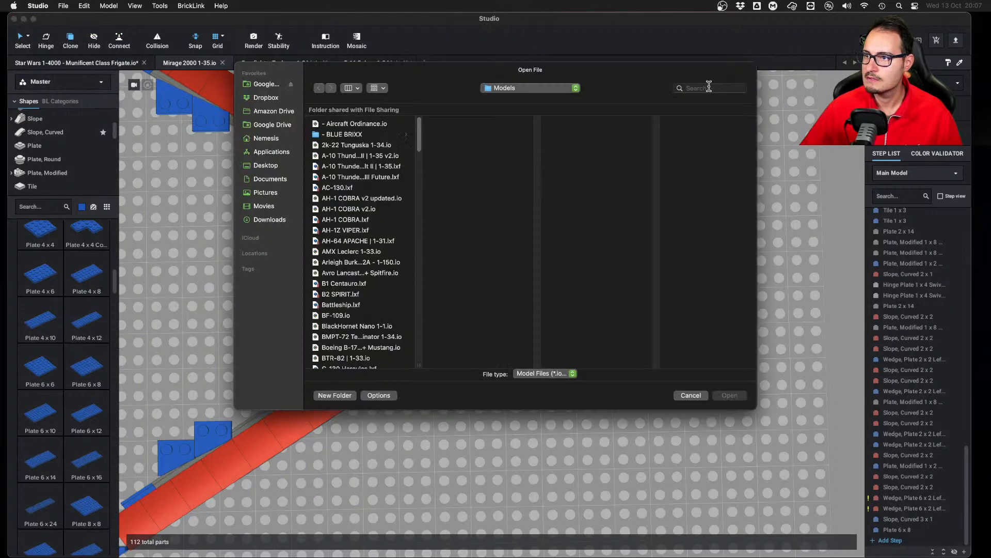
pyautogui.click(709, 88)
pyautogui.write('su-25')
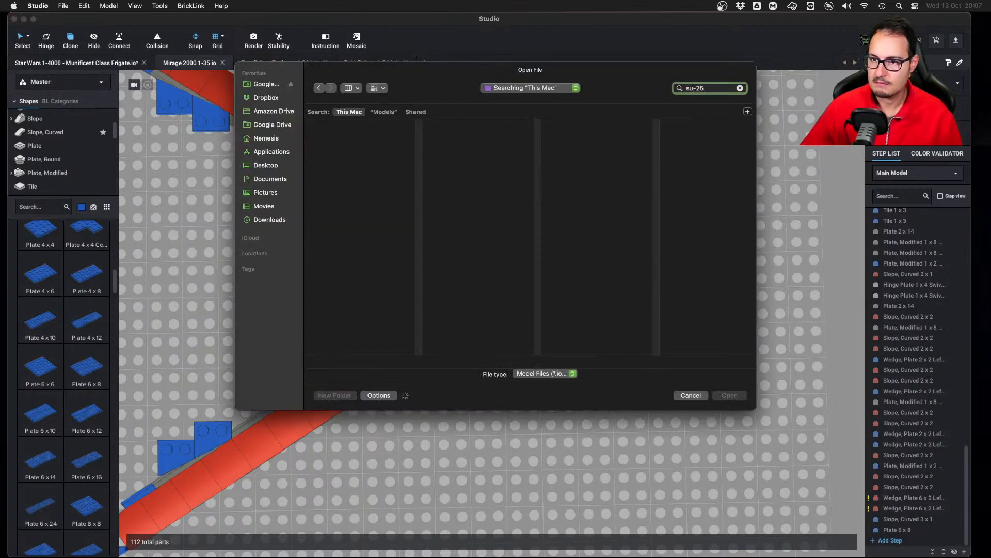
pyautogui.click(354, 140)
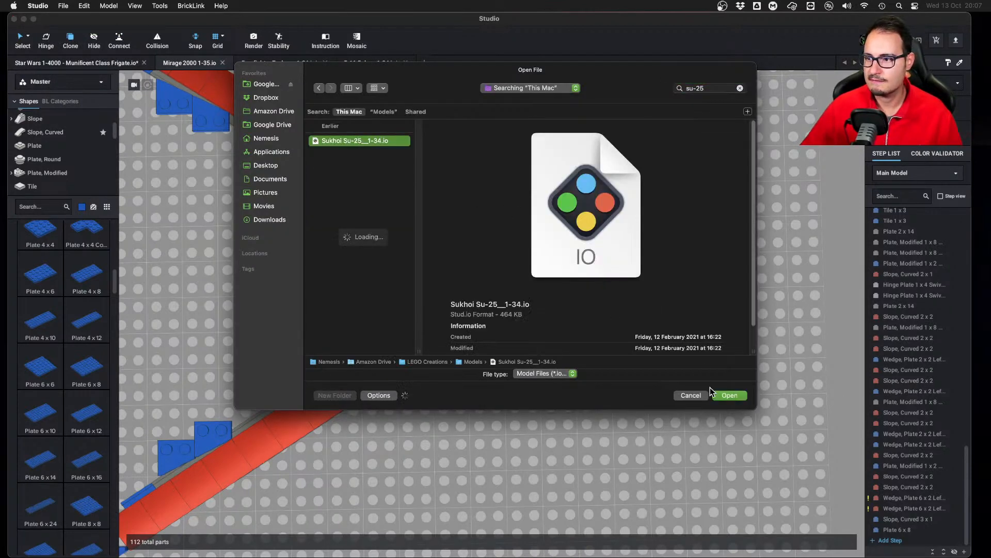
pyautogui.click(721, 394)
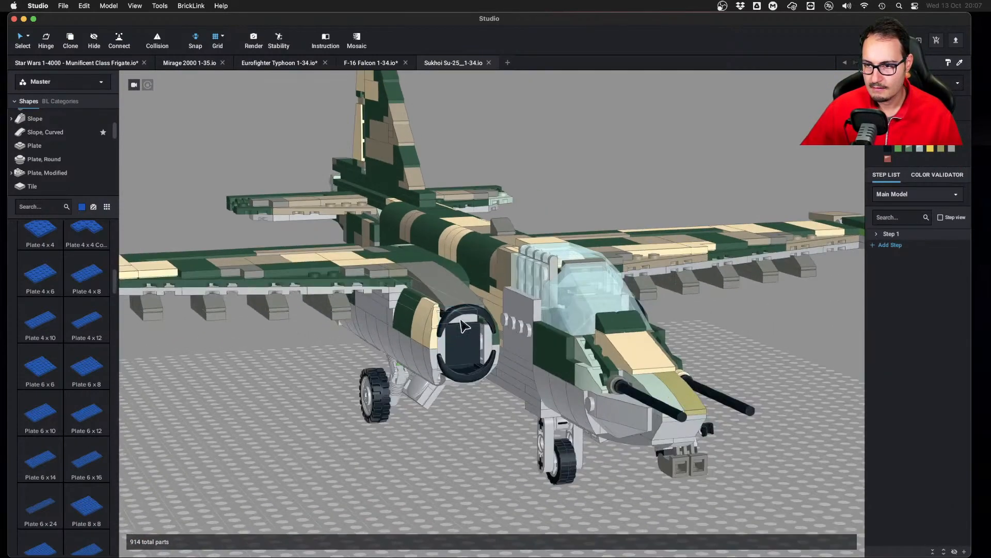
# Copy the Su-25's engine intake mudguard with its adjoining wedge and curved slope, and paste all three parts into the Mirage 2000 1-35 model
pyautogui.click(433, 291)
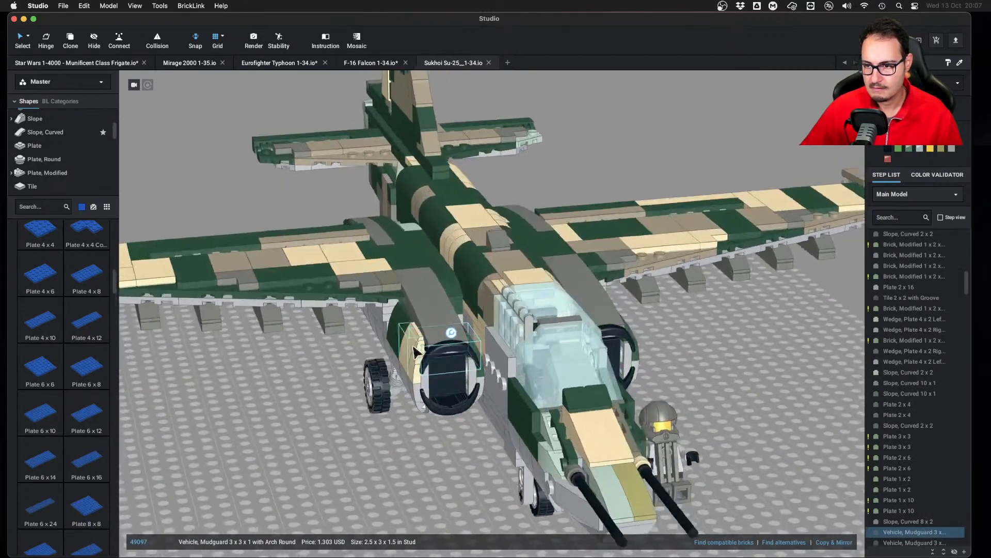
pyautogui.keyDown('shift'); pyautogui.click(441, 353); pyautogui.keyUp('shift')
pyautogui.keyDown('shift'); pyautogui.click(475, 350); pyautogui.keyUp('shift')
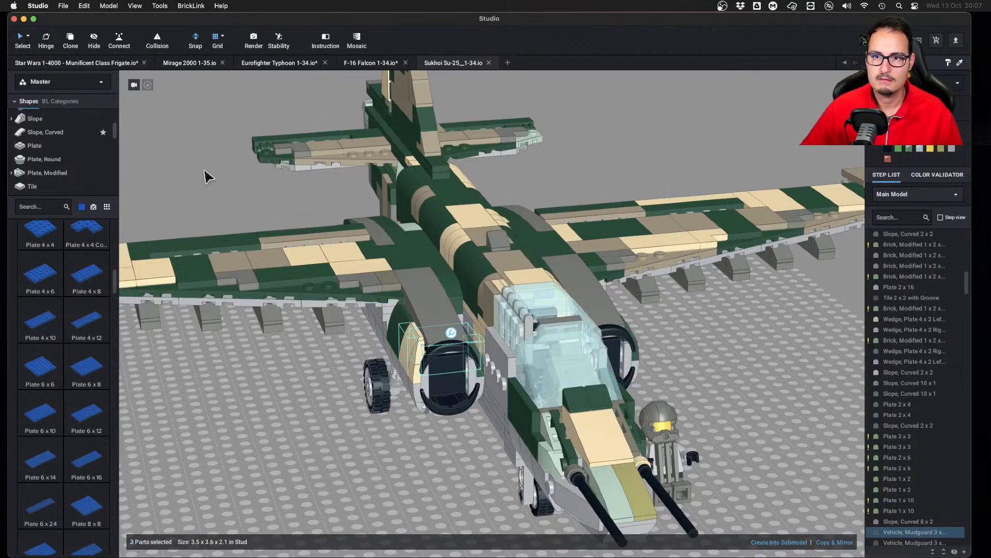
pyautogui.click(189, 63)
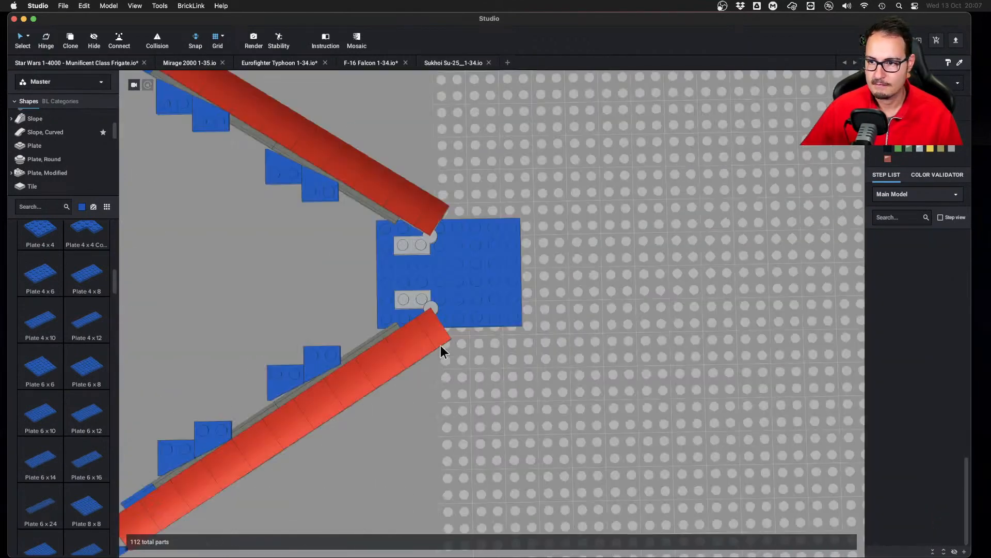
pyautogui.hotkey('ctrl', 'v')
pyautogui.scroll(3, 562, 377)
pyautogui.moveTo(563, 377); pyautogui.dragTo(549, 365, button='right')
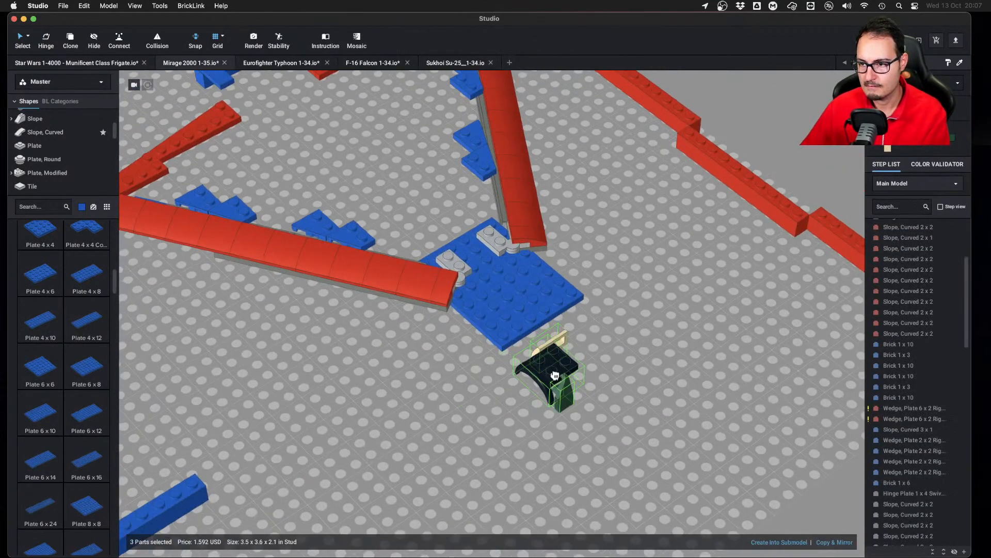
# Rotate the three pasted intake parts upright and place them at the front corner of the blue Plate 6 x 8
pyautogui.press('Up')
pyautogui.press('Right')
pyautogui.press('Right')
pyautogui.press('Right')
pyautogui.press('Right')
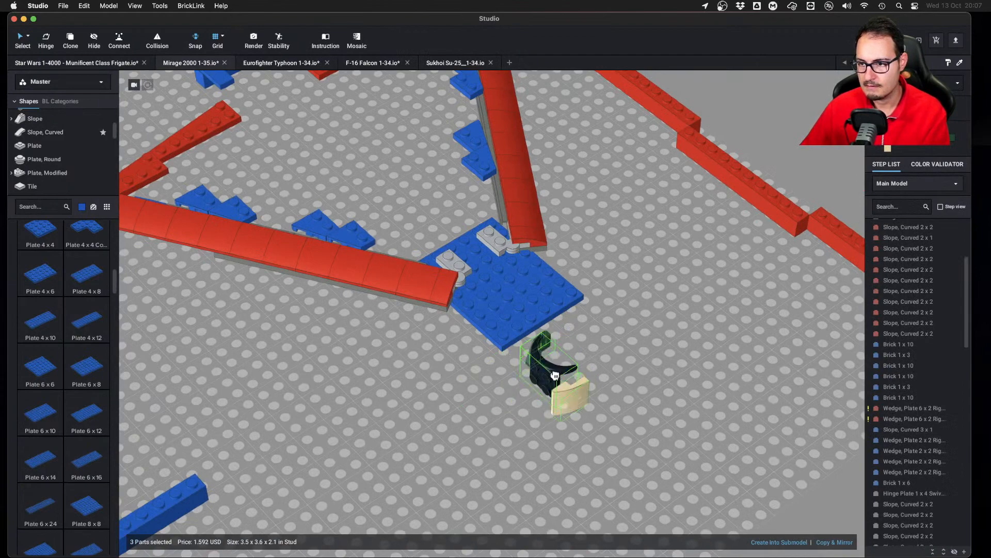
pyautogui.press('Right')
pyautogui.moveTo(555, 374); pyautogui.dragTo(478, 361)
pyautogui.moveTo(477, 361)
pyautogui.mouseDown(button='right')
pyautogui.moveTo(474, 336)
pyautogui.moveTo(482, 349)
pyautogui.moveTo(471, 348)
pyautogui.moveTo(497, 358)
pyautogui.moveTo(473, 356)
pyautogui.mouseUp(button='right')
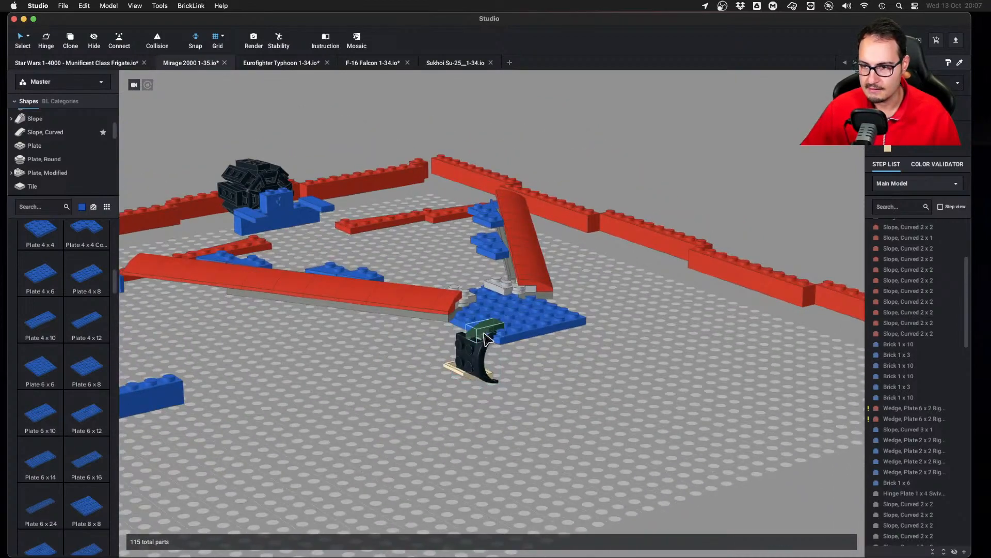
# Reselect the three intake parts, adjust their position against the side of the blue Plate 6 x 8, and inspect the fit from several angles
pyautogui.click(470, 369)
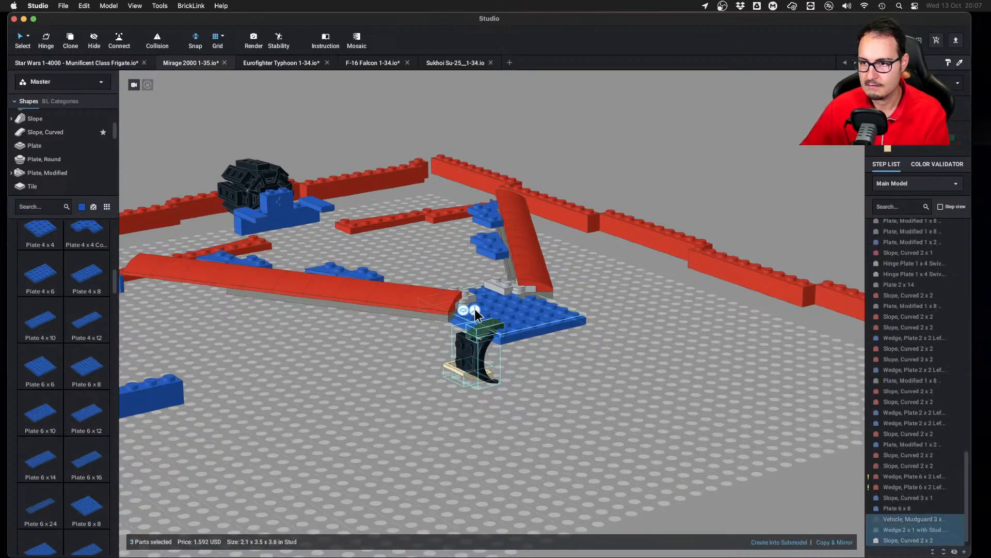
pyautogui.moveTo(475, 315); pyautogui.dragTo(615, 365, button='right')
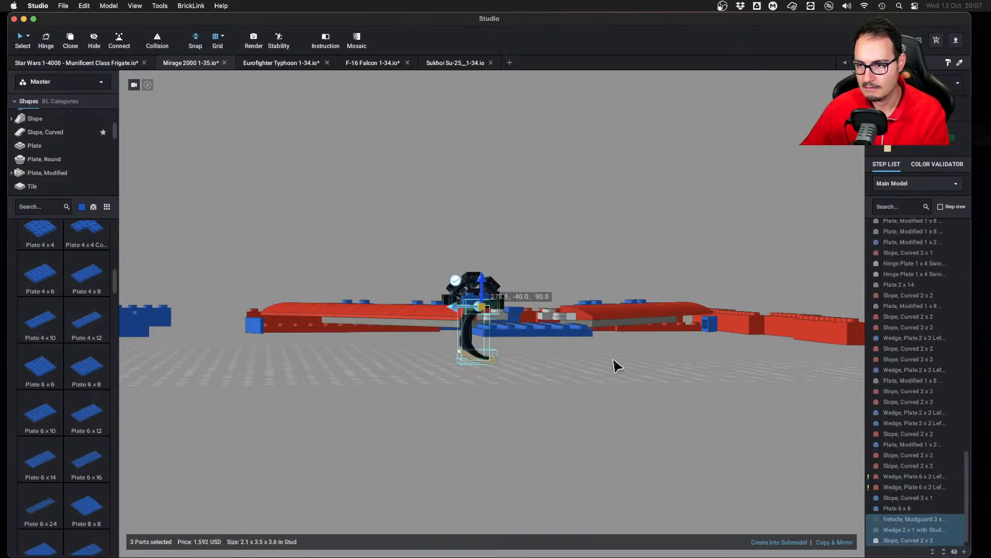
pyautogui.press('Up')
pyautogui.press('Up')
pyautogui.moveTo(648, 459); pyautogui.dragTo(692, 492, button='right')
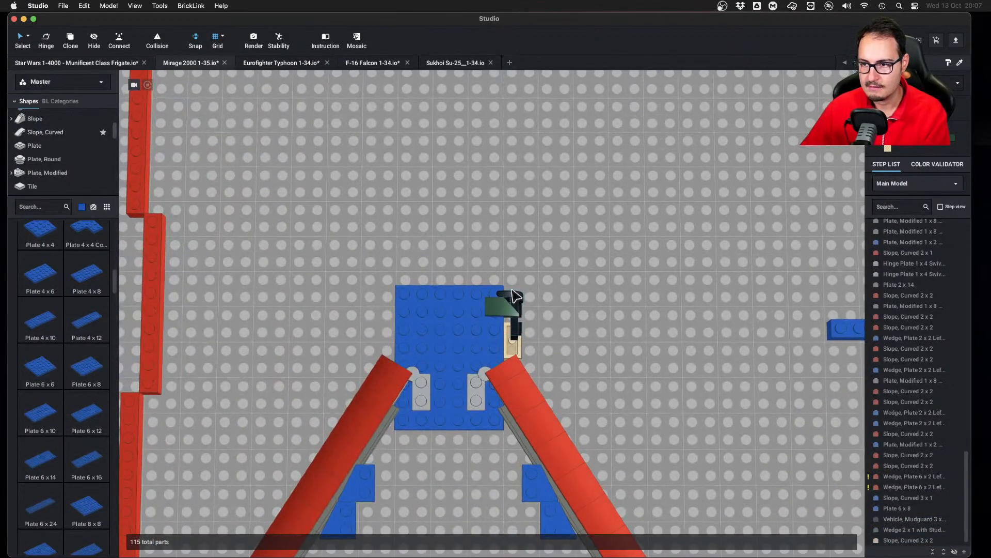
pyautogui.moveTo(537, 311); pyautogui.dragTo(465, 327, button='right')
pyautogui.scroll(-3, 549, 392)
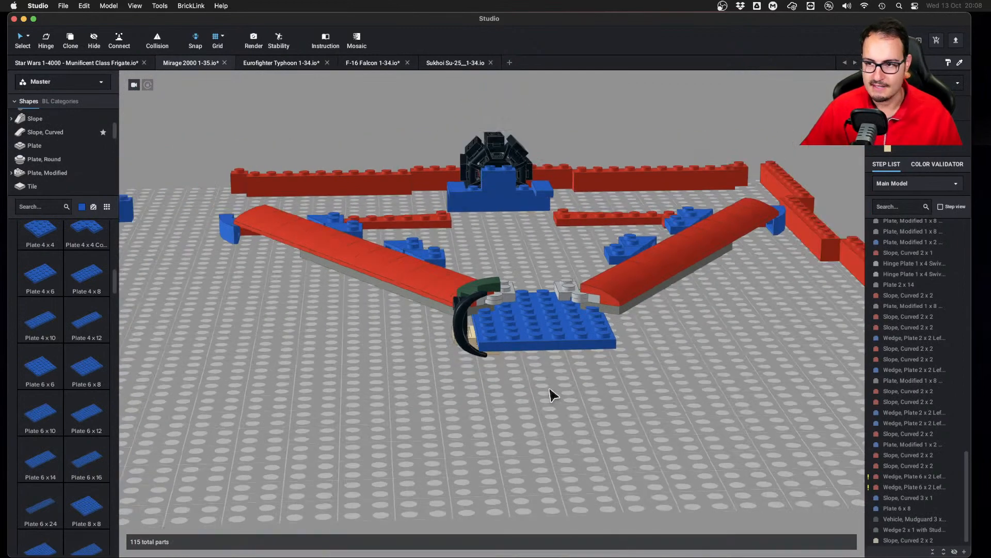
pyautogui.rightClick(549, 393)
pyautogui.moveTo(463, 392); pyautogui.dragTo(514, 403, button='right')
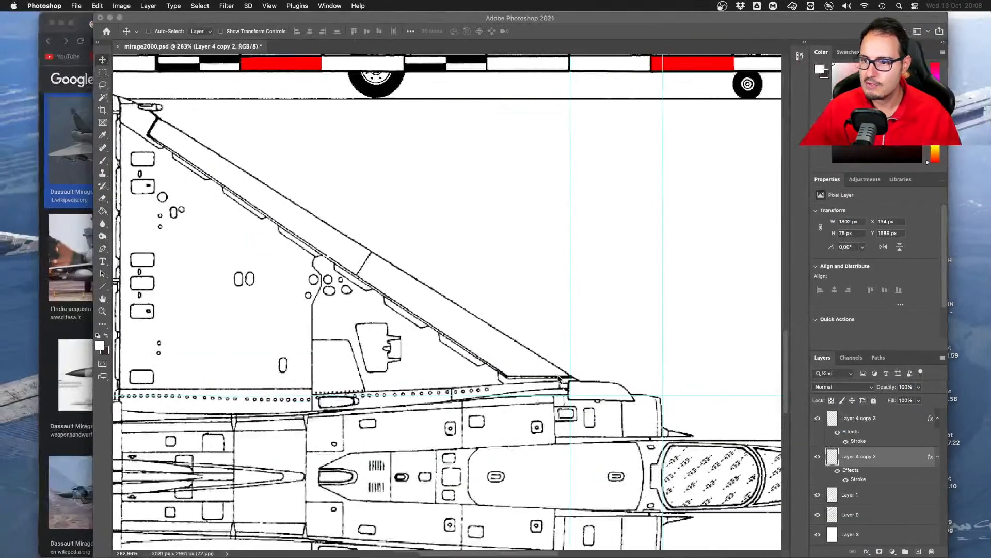
# On the Photoshop blueprint, move the upper horizontal guide to the top of the air intakes in the front view
pyautogui.scroll(5, 637, 343)
pyautogui.keyDown('alt'); pyautogui.scroll(3, 646, 330); pyautogui.keyUp('alt')
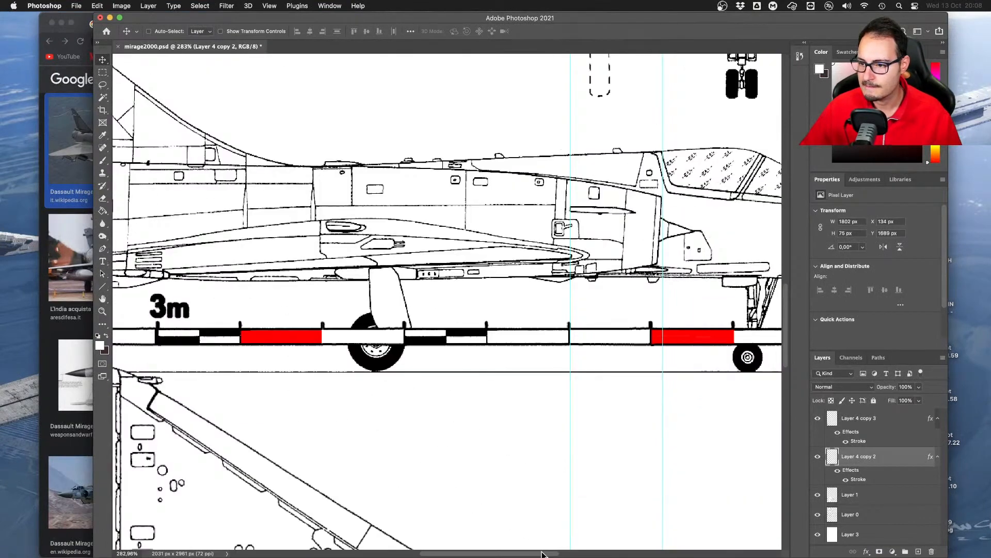
pyautogui.moveTo(543, 554); pyautogui.dragTo(689, 537)
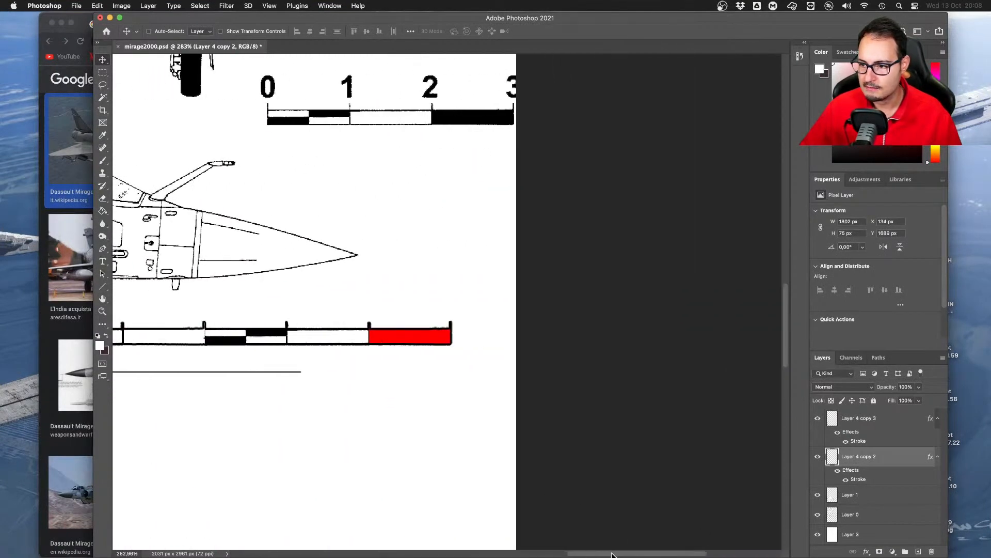
pyautogui.moveTo(612, 554); pyautogui.dragTo(509, 542)
pyautogui.scroll(5, 581, 408)
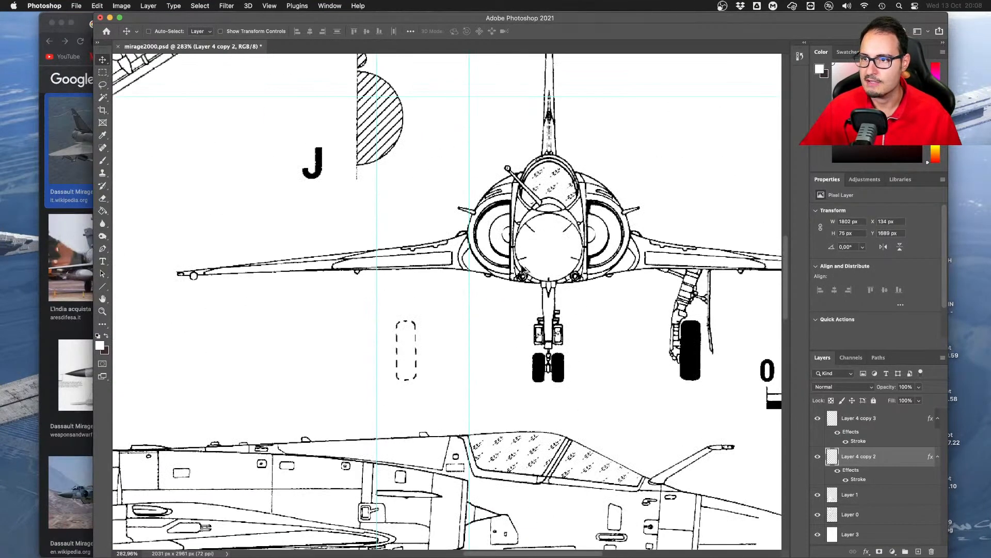
pyautogui.keyDown('alt'); pyautogui.scroll(-3, 523, 272); pyautogui.keyUp('alt')
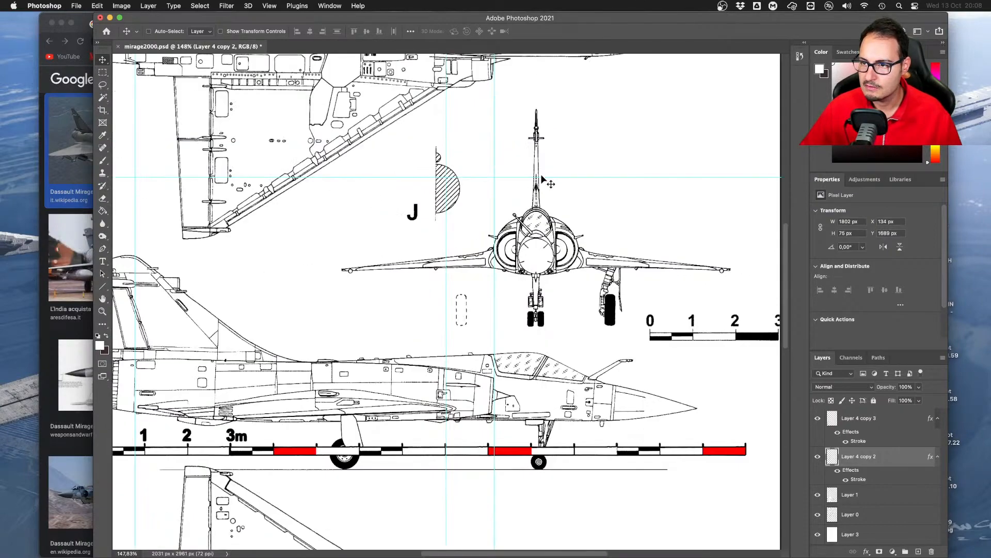
pyautogui.moveTo(542, 177); pyautogui.dragTo(543, 227)
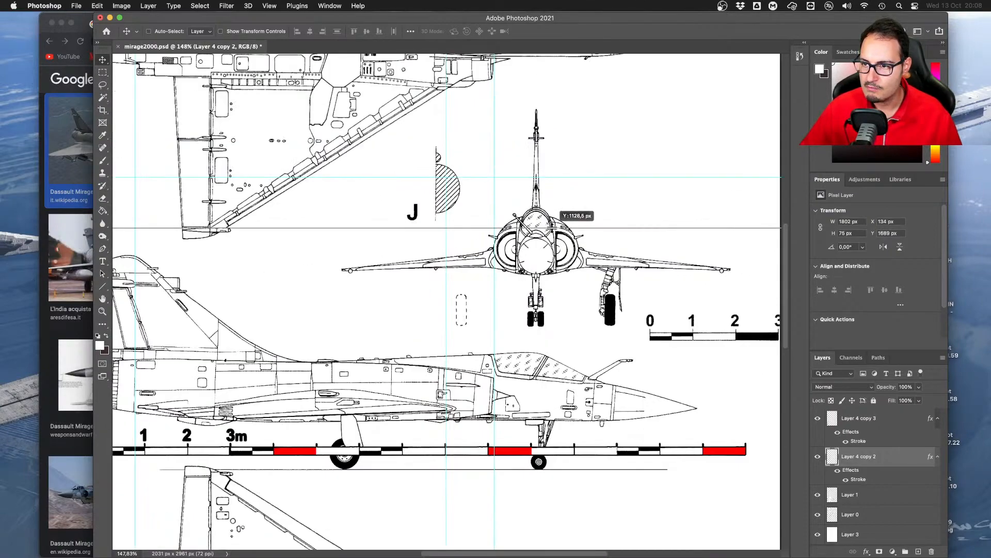
pyautogui.keyDown('alt'); pyautogui.scroll(3, 548, 246); pyautogui.keyUp('alt')
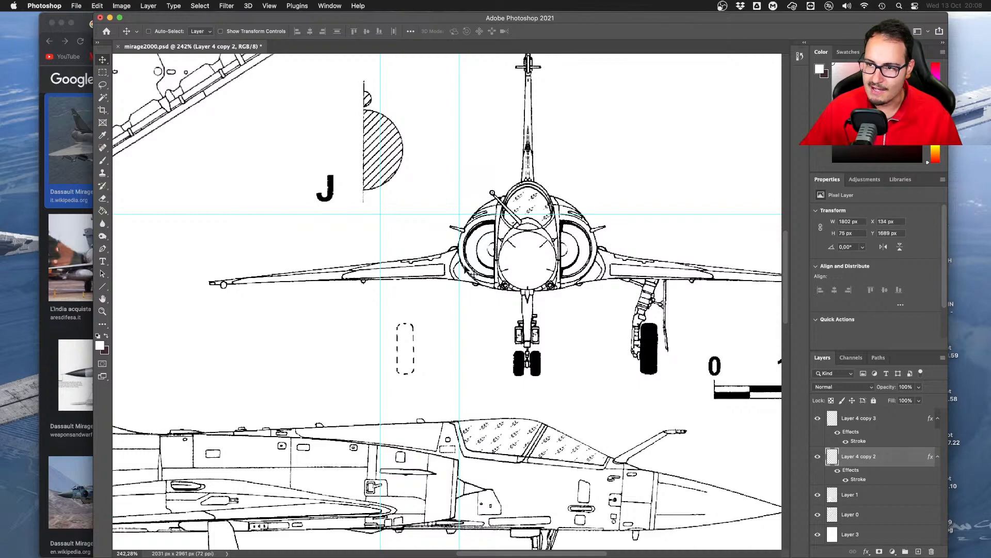
# Move the horizontal guide from the top-view fuselage edge to the underside of the fuselage in the front view
pyautogui.keyDown('alt'); pyautogui.scroll(-3, 488, 288); pyautogui.keyUp('alt')
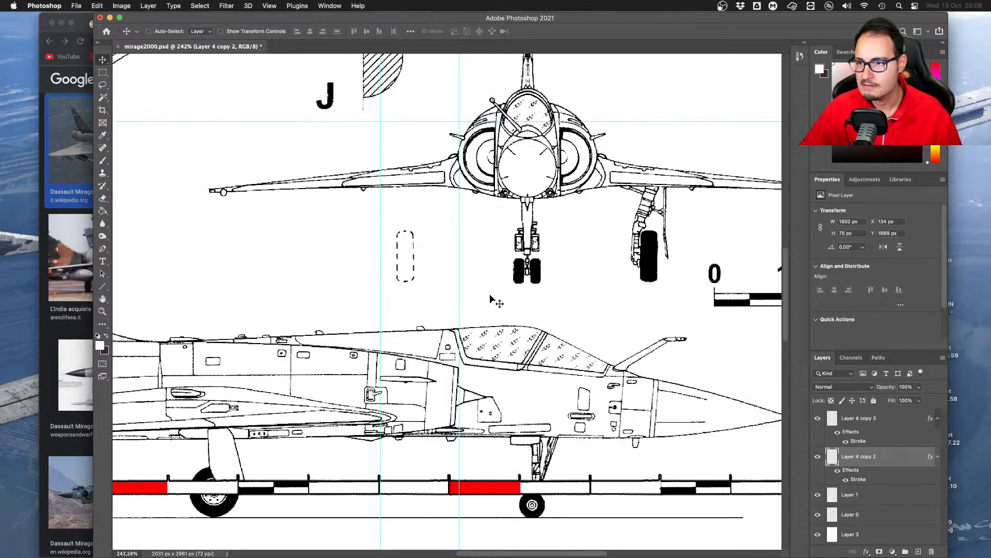
pyautogui.keyDown('alt'); pyautogui.scroll(-3, 496, 297); pyautogui.keyUp('alt')
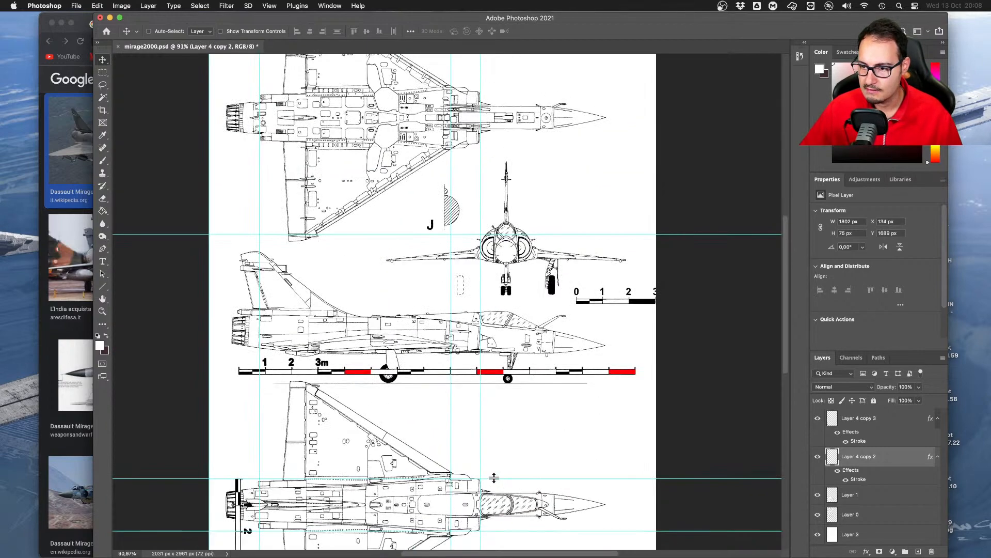
pyautogui.moveTo(494, 478); pyautogui.dragTo(533, 263)
pyautogui.keyDown('alt'); pyautogui.scroll(3, 577, 268); pyautogui.keyUp('alt')
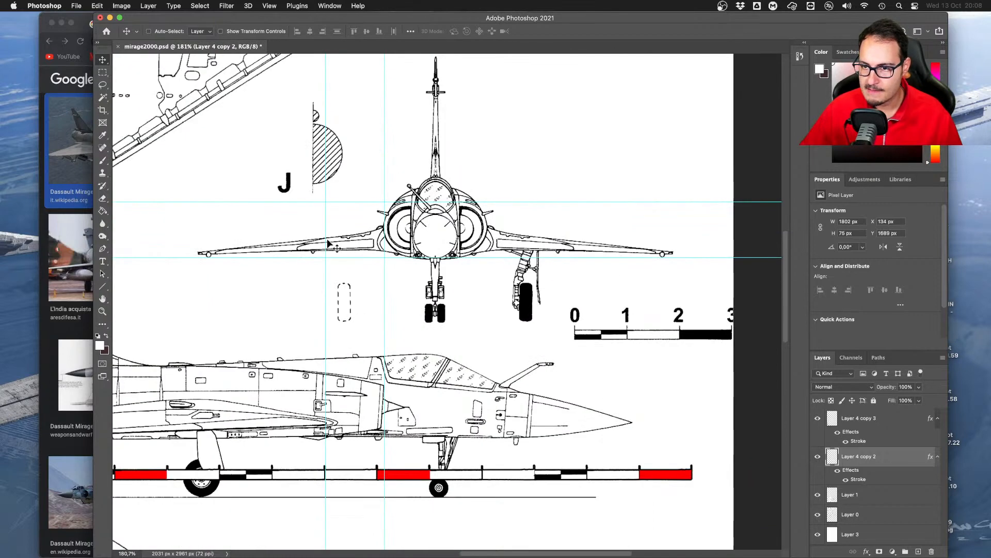
# Move the rear vertical guide to the intake's inner edge in the front view and start the horizontal scale bar at the intake's outer edge
pyautogui.moveTo(326, 239); pyautogui.dragTo(411, 232)
pyautogui.keyDown('alt'); pyautogui.scroll(1, 469, 320); pyautogui.keyUp('alt')
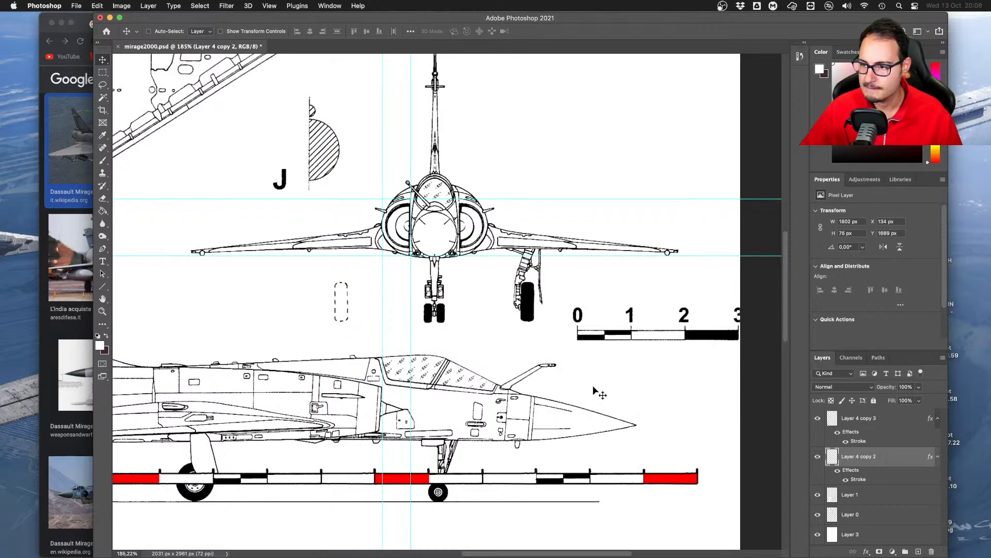
pyautogui.moveTo(316, 443); pyautogui.dragTo(475, 285)
pyautogui.keyDown('alt'); pyautogui.scroll(-5, 465, 299); pyautogui.keyUp('alt')
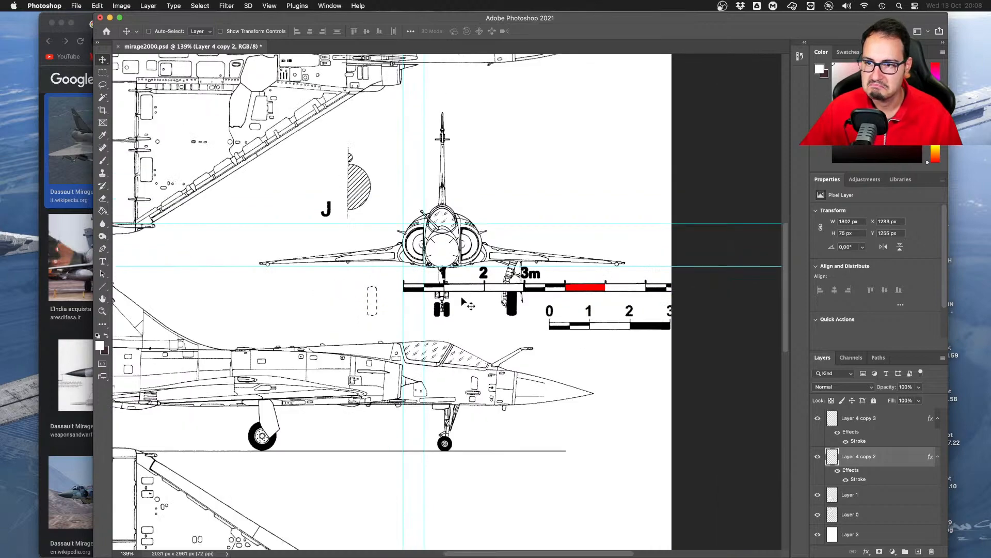
# Move the vertical scale bar over the front-view air intake and align its zero end with the upper horizontal guide
pyautogui.scroll(-5, 314, 364)
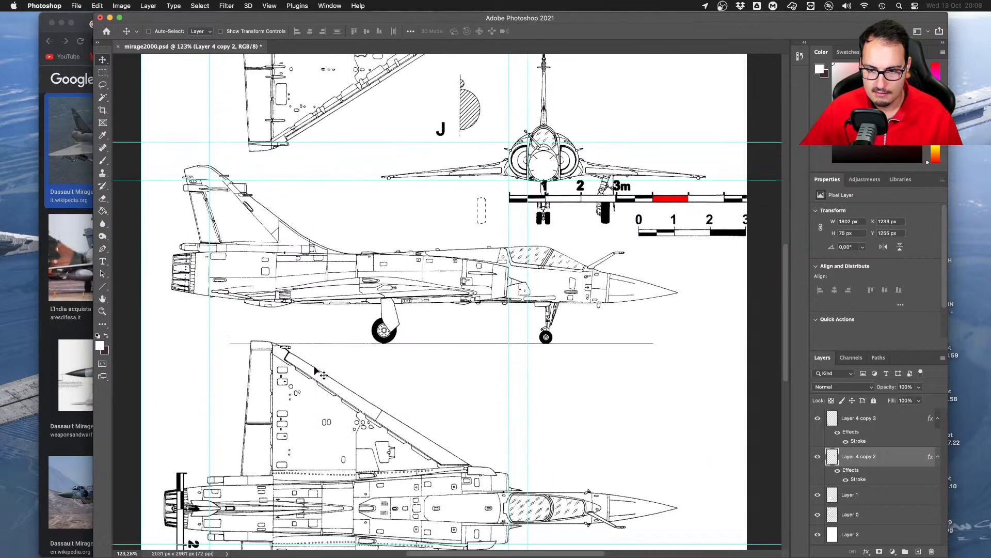
pyautogui.moveTo(180, 483); pyautogui.dragTo(366, 336)
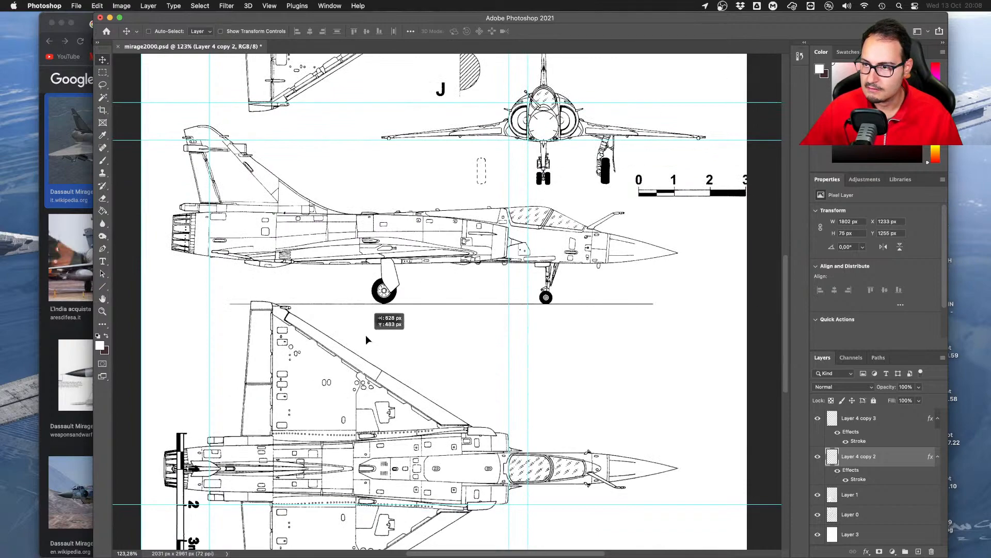
pyautogui.press('super+z')
pyautogui.moveTo(186, 454); pyautogui.dragTo(526, 147)
pyautogui.keyDown('alt'); pyautogui.scroll(5, 520, 142); pyautogui.keyUp('alt')
pyautogui.scroll(3, 522, 154)
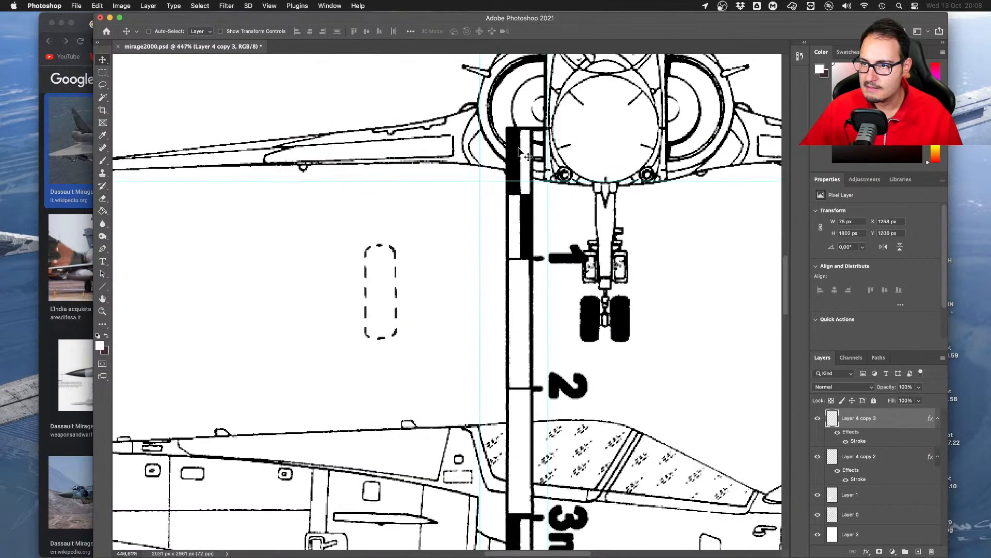
pyautogui.moveTo(516, 194); pyautogui.dragTo(516, 112)
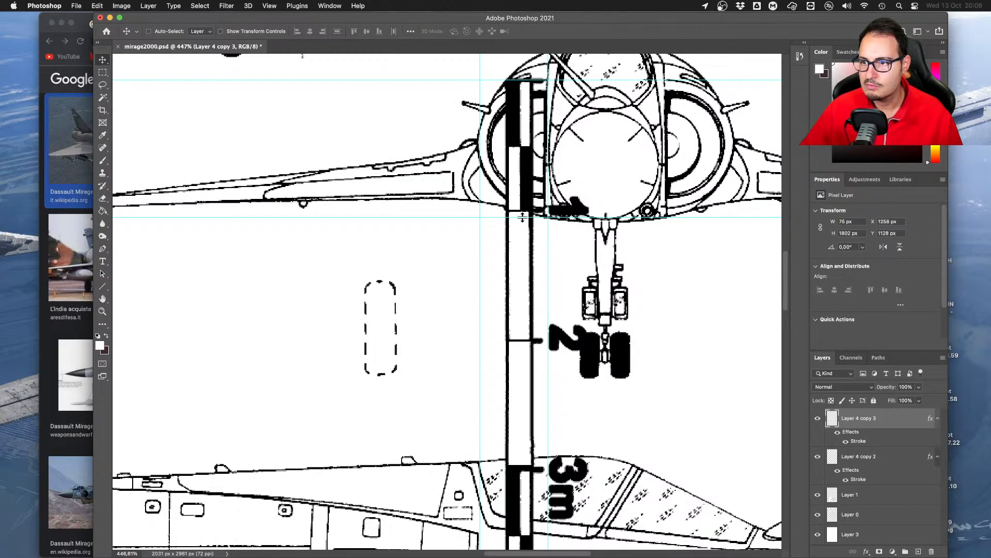
# Convert 0.5 and 1.1 meters at 1:35 in the LEGO Unit Converter and return to the intake parts in Studio
pyautogui.click(80, 207)
pyautogui.click(364, 25)
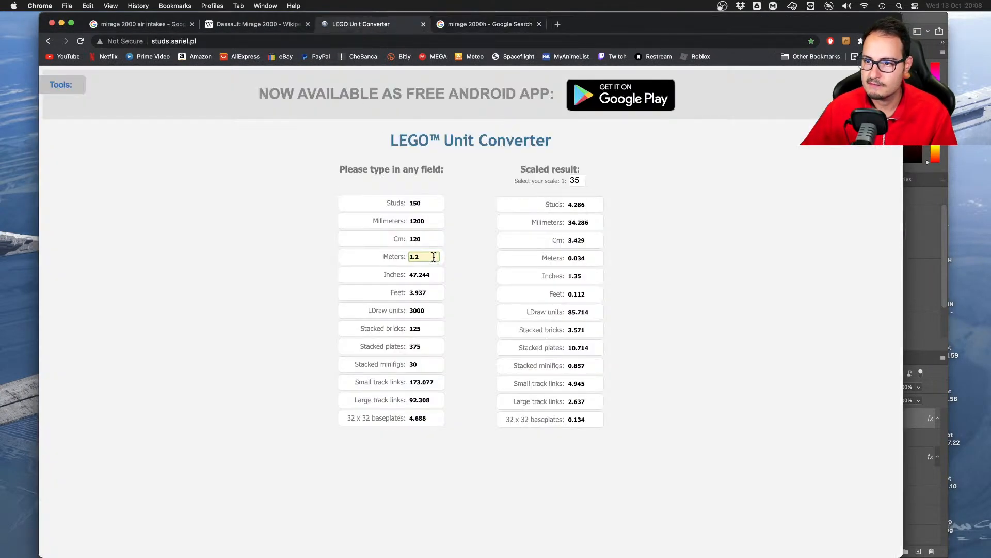
pyautogui.write('0.5')
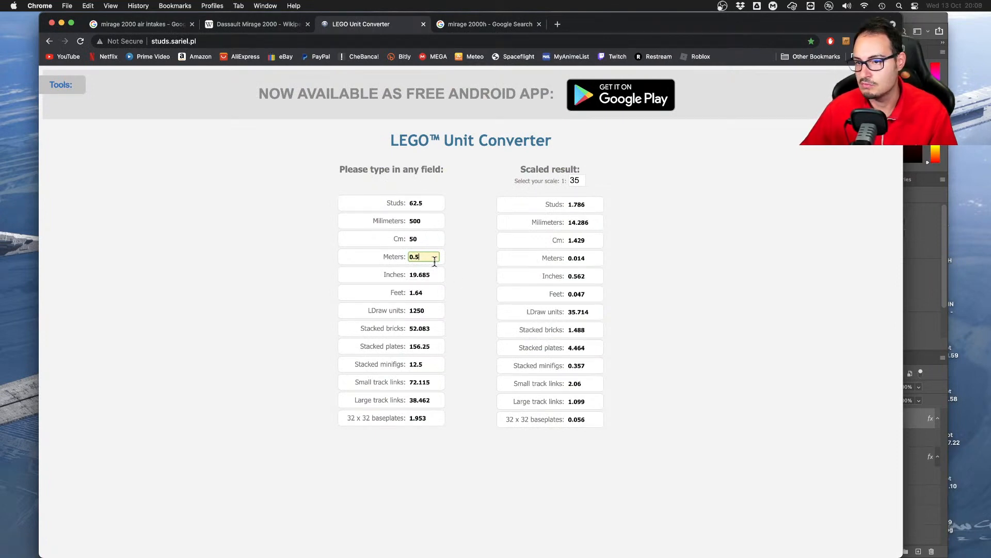
pyautogui.write('.1')
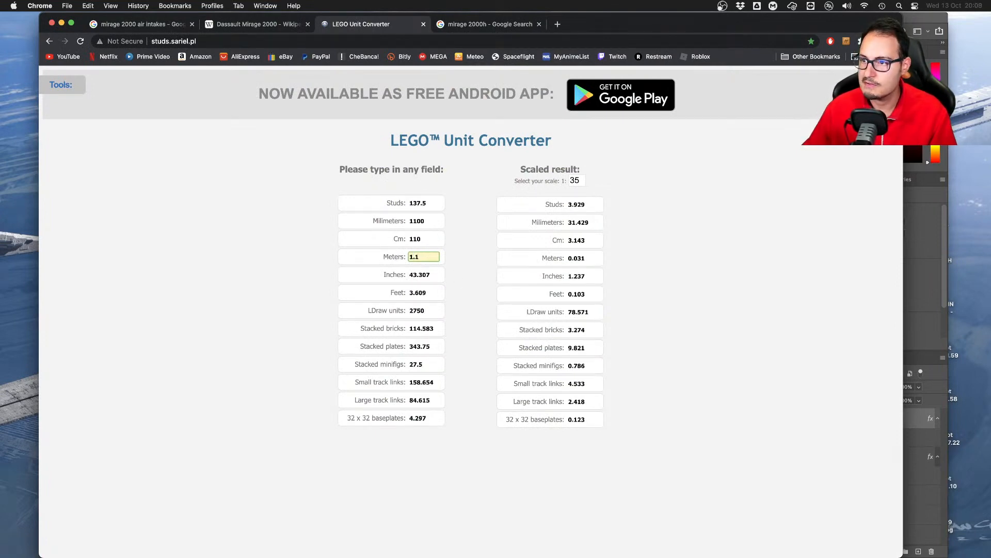
pyautogui.hotkey('ctrl', 'Right')
pyautogui.moveTo(656, 260); pyautogui.dragTo(479, 372, button='right')
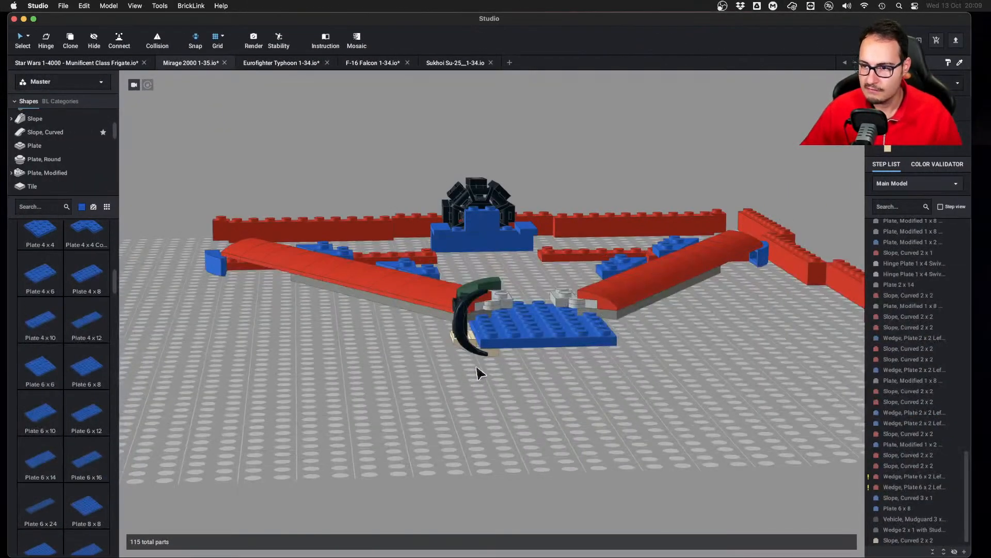
# Move the black 3 x 3 x 1 arch mudguard away from the fuselage plate and turn it so its studs face up
pyautogui.moveTo(463, 332); pyautogui.dragTo(383, 404)
pyautogui.moveTo(383, 392); pyautogui.dragTo(375, 480, button='right')
pyautogui.moveTo(383, 404)
pyautogui.mouseDown()
pyautogui.moveTo(372, 392)
pyautogui.moveTo(372, 408)
pyautogui.mouseUp()
pyautogui.press('Left')
pyautogui.press('Down')
pyautogui.press('Left')
pyautogui.press('Left')
pyautogui.press('Left')
pyautogui.click(385, 422)
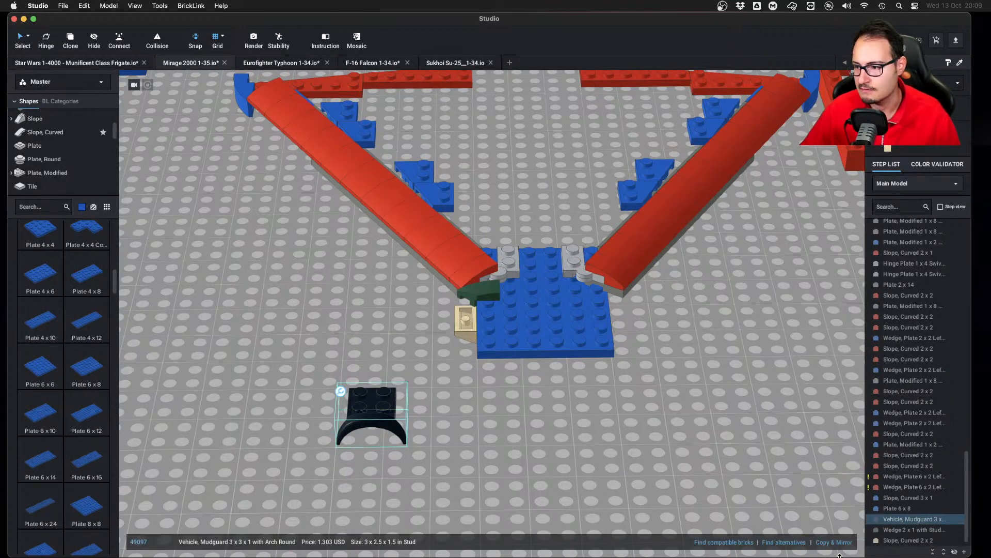
# Look up alternatives for the black 3 x 3 x 1 mudguard, check the suggested parts and clear the part search
pyautogui.click(780, 543)
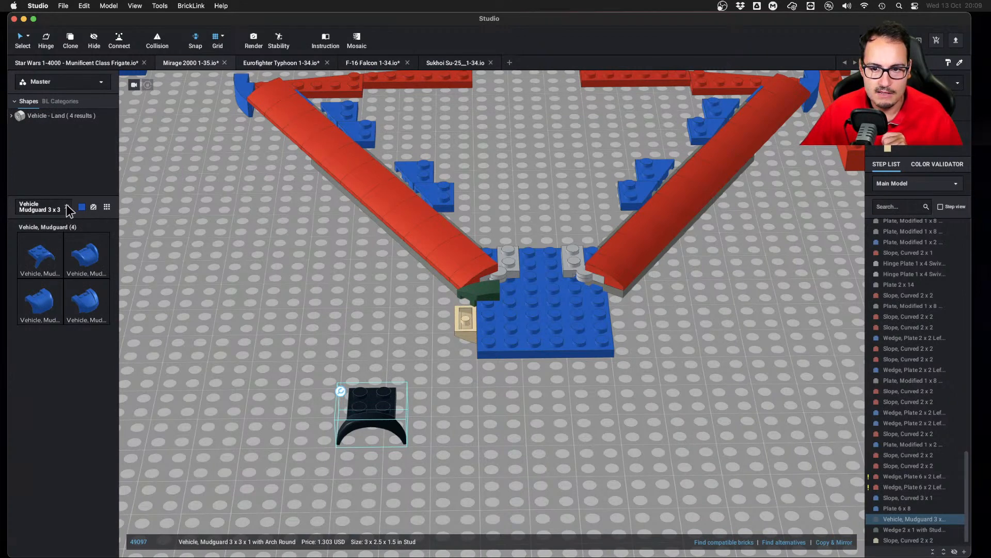
pyautogui.moveTo(49, 265); pyautogui.dragTo(78, 214)
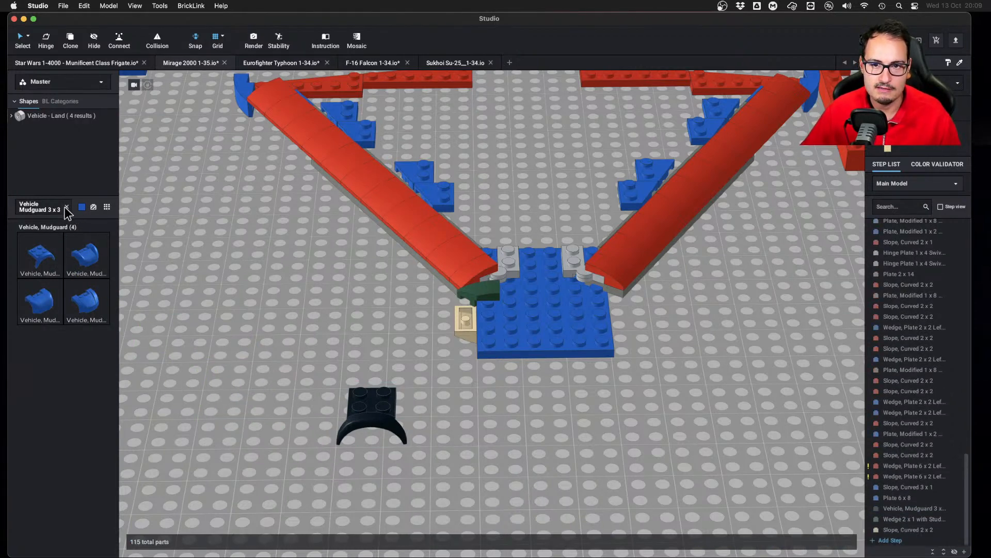
pyautogui.click(66, 206)
# Place a blue Vehicle, Mudguard 4 x 2 1/2 x 1 2/3 with Arch Round from the Vehicle - Land category beside the black mudguard
pyautogui.scroll(-10, 76, 176)
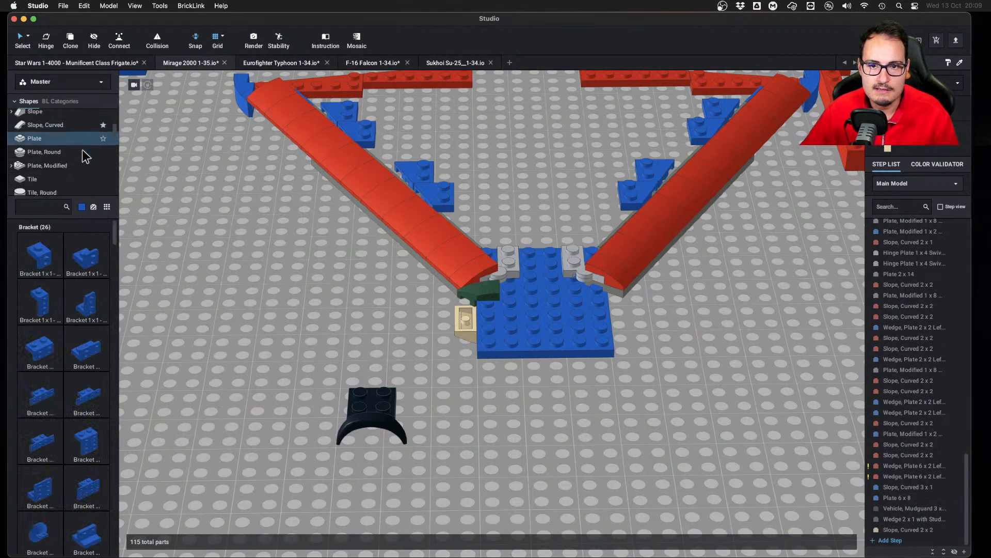
pyautogui.scroll(-10, 76, 153)
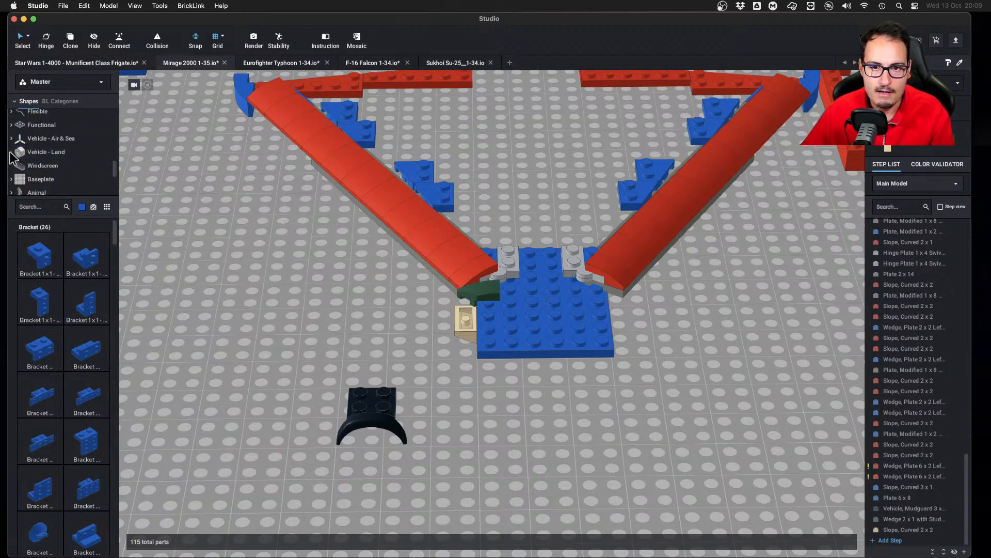
pyautogui.click(66, 154)
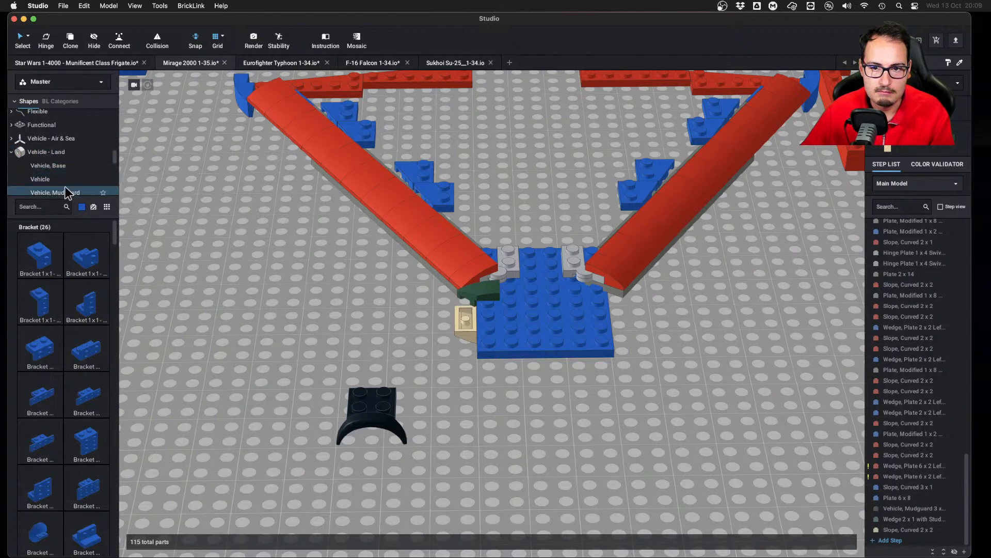
pyautogui.click(65, 190)
pyautogui.scroll(-2, 86, 253)
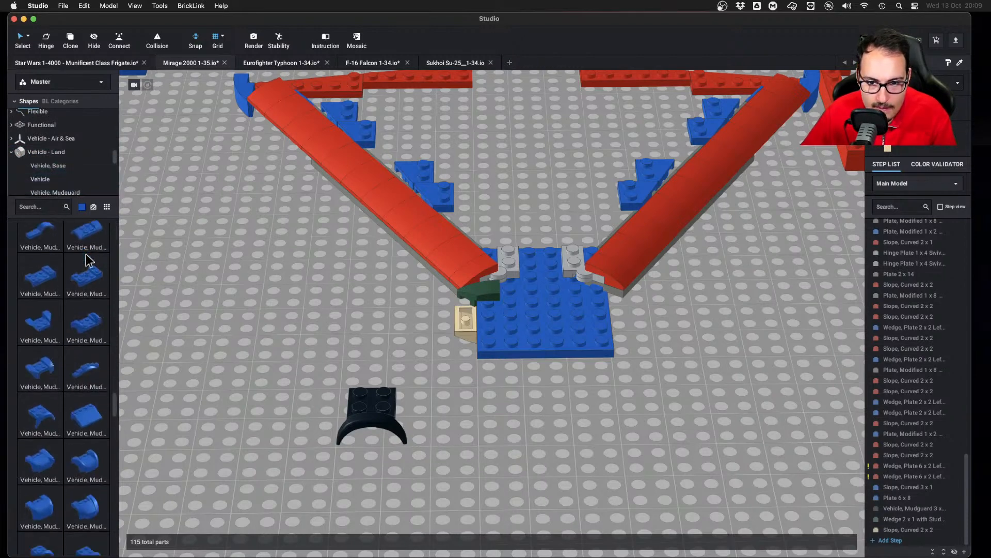
pyautogui.scroll(-5, 86, 255)
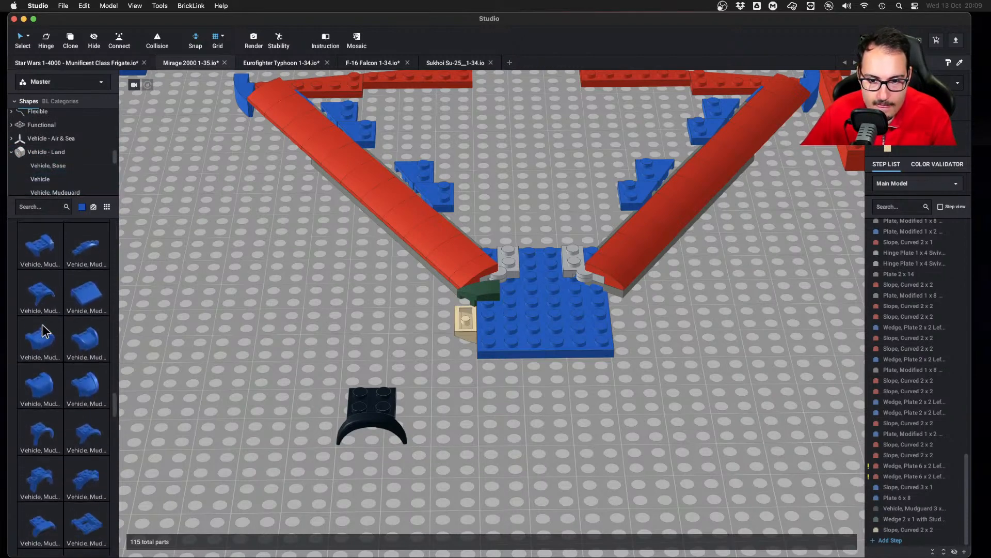
pyautogui.scroll(-1, 44, 361)
pyautogui.moveTo(38, 421); pyautogui.dragTo(287, 421)
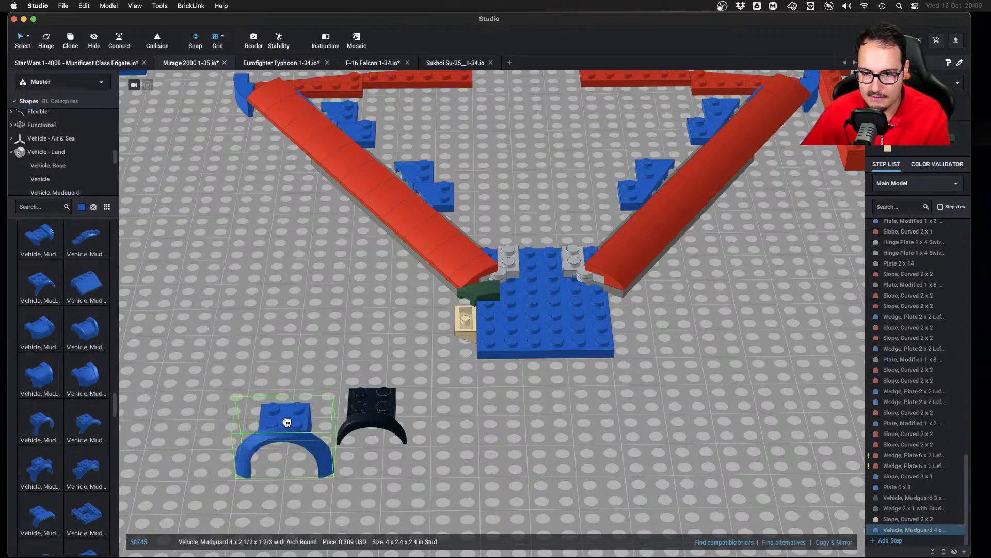
# Add a blue Vehicle, Mudguard 4 x 2 1/2 x 1 with Arch Round beside the taller arch and discard the extra copy
pyautogui.moveTo(86, 374); pyautogui.dragTo(108, 367)
pyautogui.moveTo(94, 428); pyautogui.dragTo(183, 435)
pyautogui.moveTo(253, 406); pyautogui.dragTo(355, 385, button='middle')
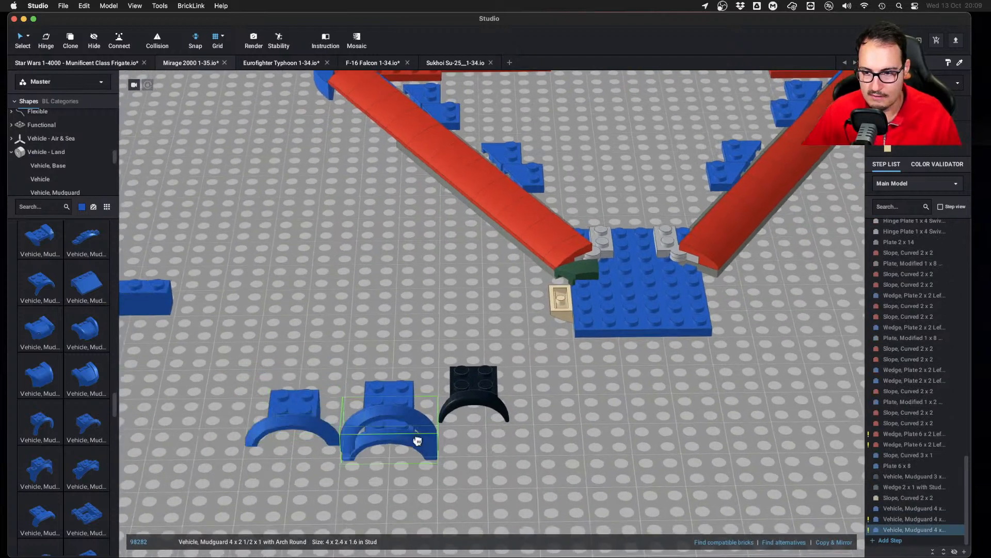
pyautogui.press('Escape')
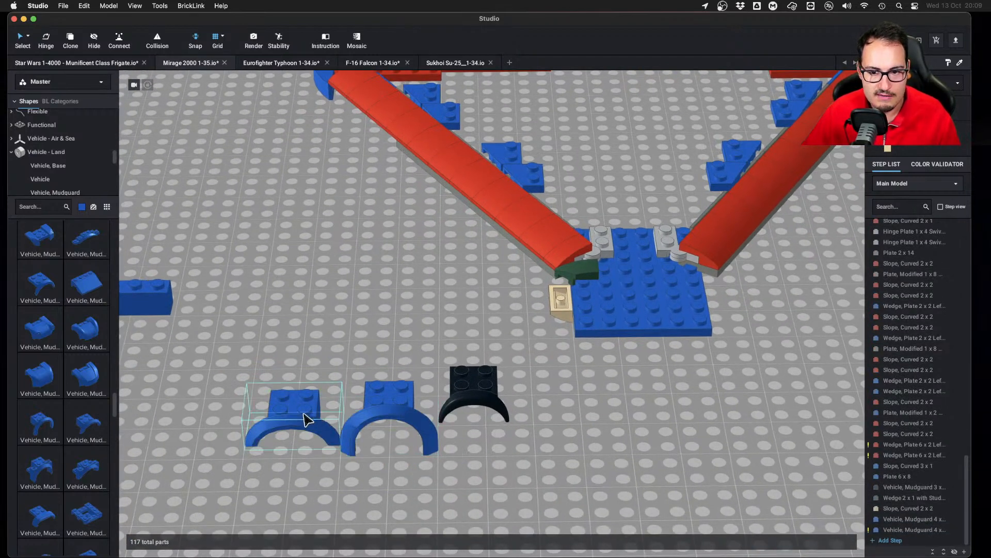
pyautogui.moveTo(256, 391); pyautogui.dragTo(253, 375, button='right')
pyautogui.scroll(-5, 75, 415)
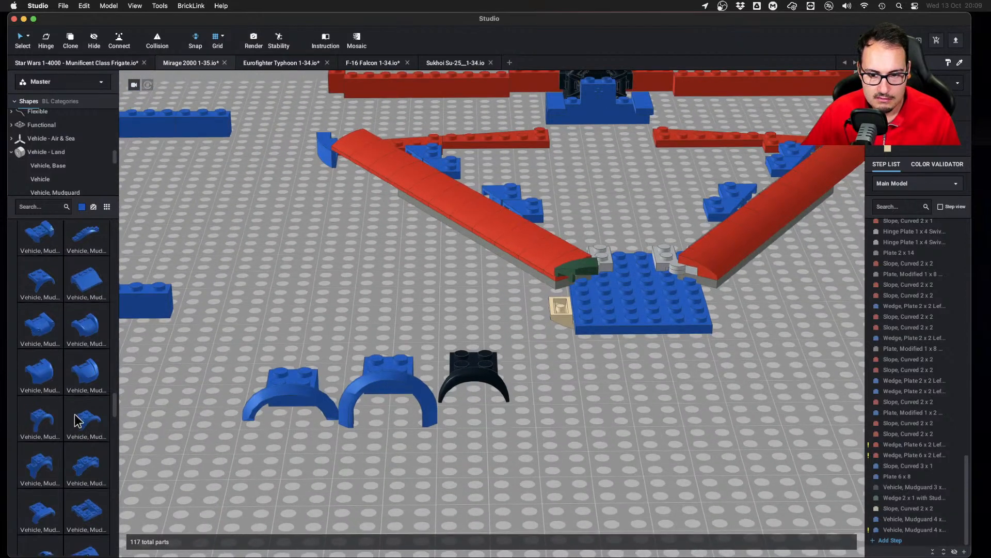
# Rotate both blue mudguards upright so their arches open sideways toward the fuselage plate like the intake outline
pyautogui.click(290, 390)
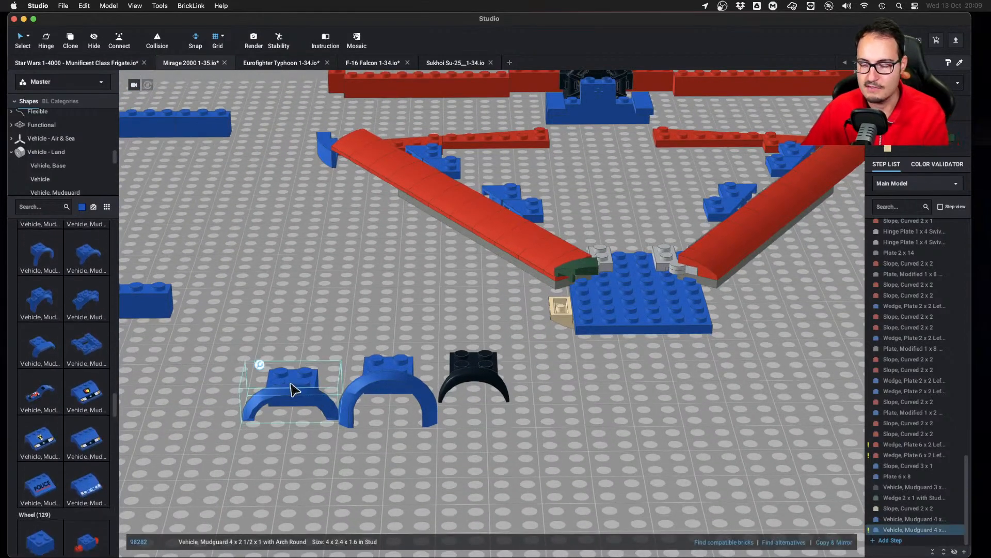
pyautogui.press('Up')
pyautogui.press('Right')
pyautogui.click(343, 316)
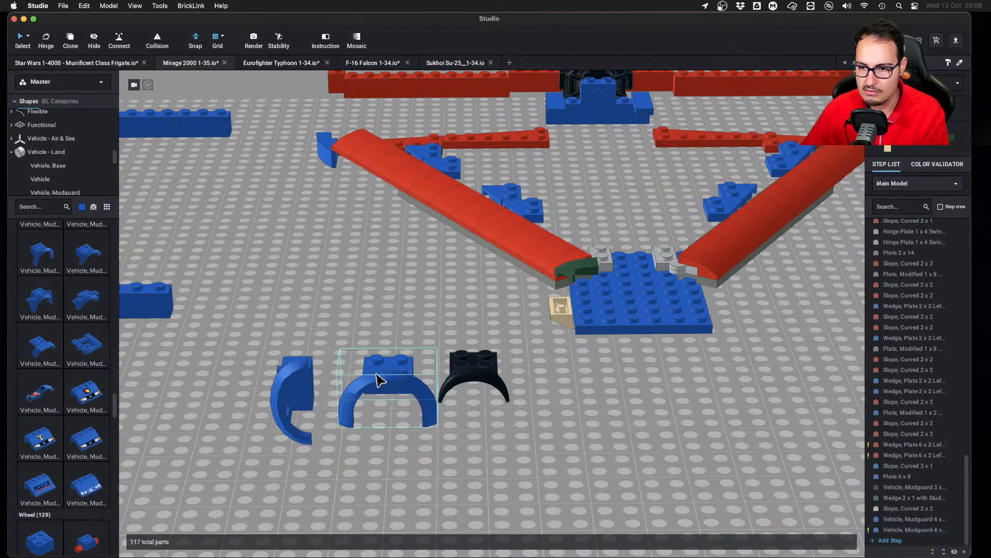
pyautogui.click(392, 397)
pyautogui.press('Up')
pyautogui.press('Right')
pyautogui.click(447, 495)
# View the upright mudguards from the front and compare their curves with the air intake on the Photoshop blueprint
pyautogui.press('1')
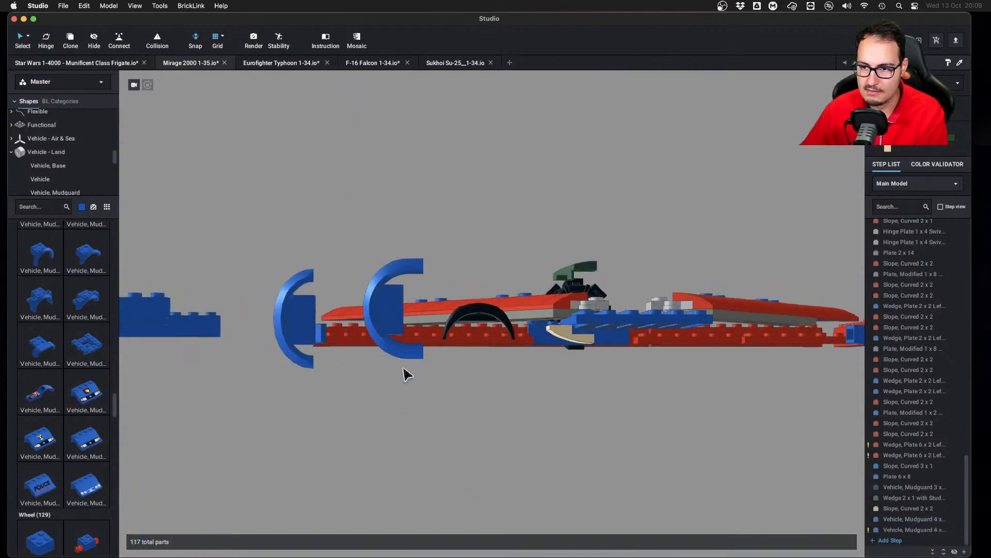
pyautogui.press('super+Tab')
pyautogui.press('super+Tab')
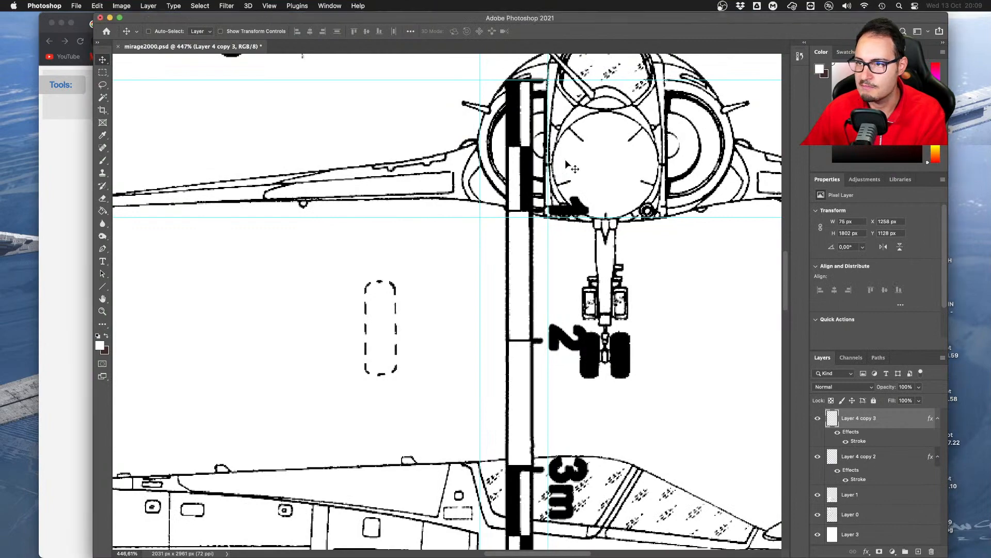
pyautogui.press('super+Tab')
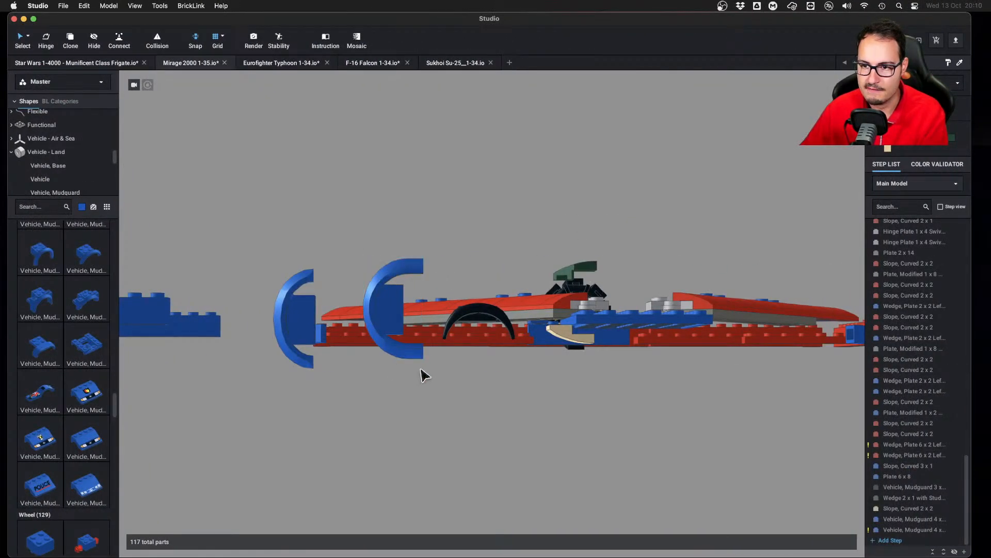
# Delete the shallower blue 4 x 2 1/2 x 1 mudguard and the black 3 x 3 x 1 mudguard
pyautogui.click(295, 326)
pyautogui.press('Delete')
pyautogui.moveTo(268, 289); pyautogui.dragTo(505, 387, button='right')
pyautogui.click(504, 377)
pyautogui.press('Delete')
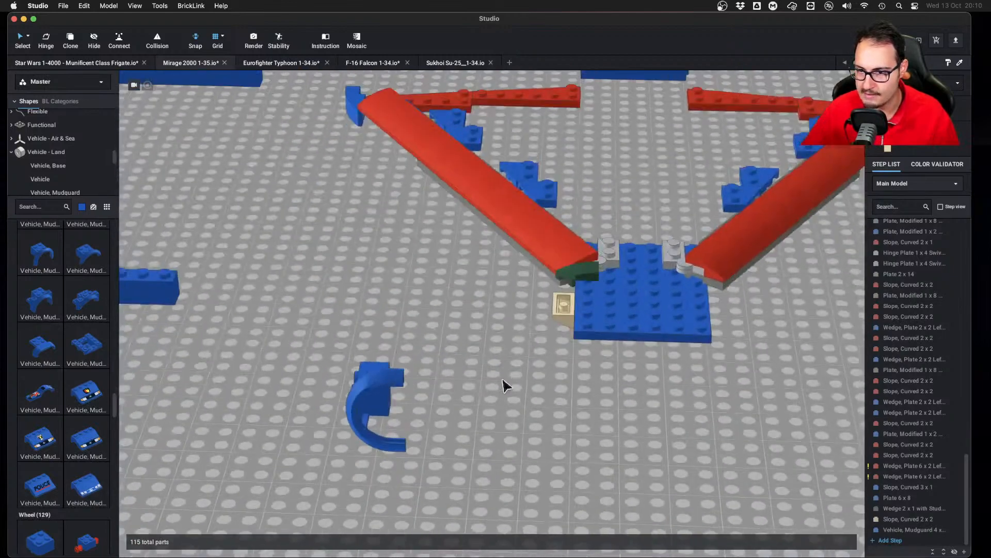
# Move the remaining upright blue mudguard closer to the fuselage plate
pyautogui.click(413, 388)
pyautogui.moveTo(413, 388); pyautogui.dragTo(533, 426)
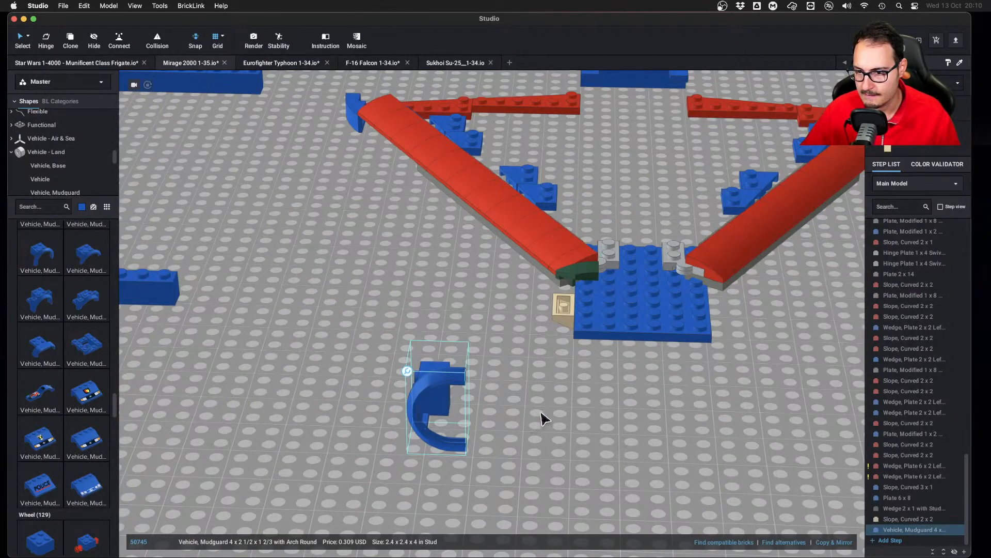
pyautogui.moveTo(542, 419)
pyautogui.mouseDown(button='right')
pyautogui.moveTo(547, 401)
pyautogui.moveTo(549, 411)
pyautogui.moveTo(491, 431)
pyautogui.moveTo(552, 403)
pyautogui.mouseUp(button='right')
pyautogui.click(549, 405)
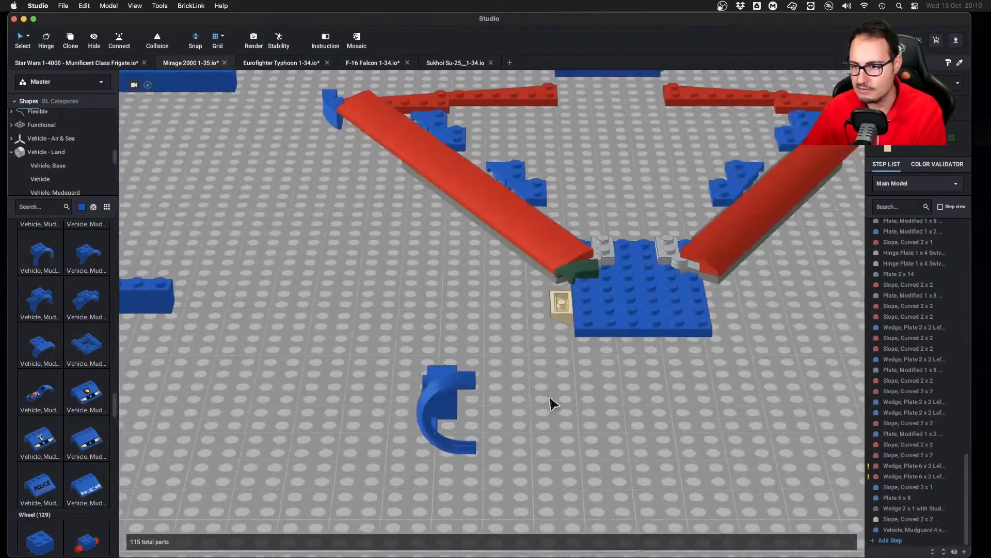
# Switch to Photoshop and examine the air intake area in the blueprint's side view
pyautogui.hotkey('ctrl', 'Left')
pyautogui.hotkey('ctrl', 'Up')
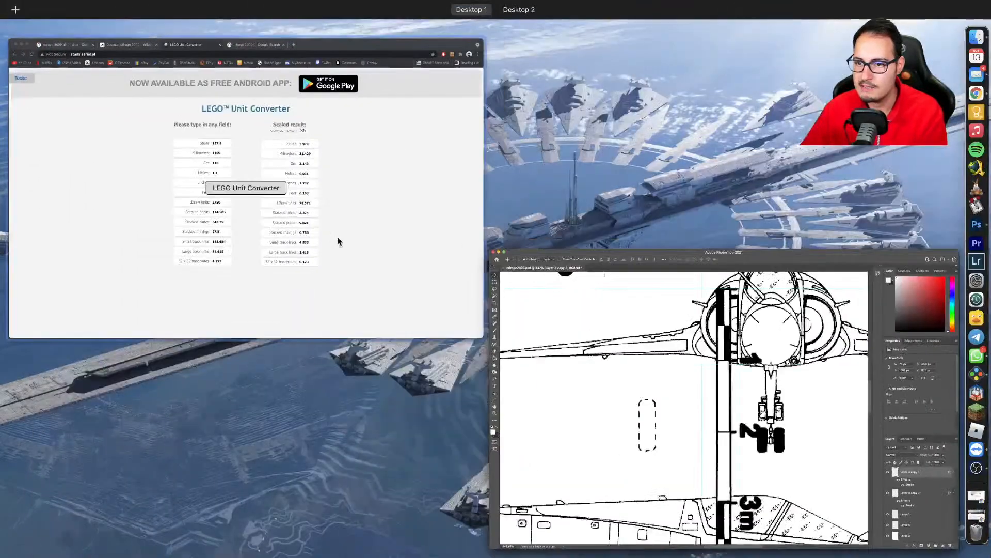
pyautogui.click(577, 313)
pyautogui.scroll(-5, 576, 315)
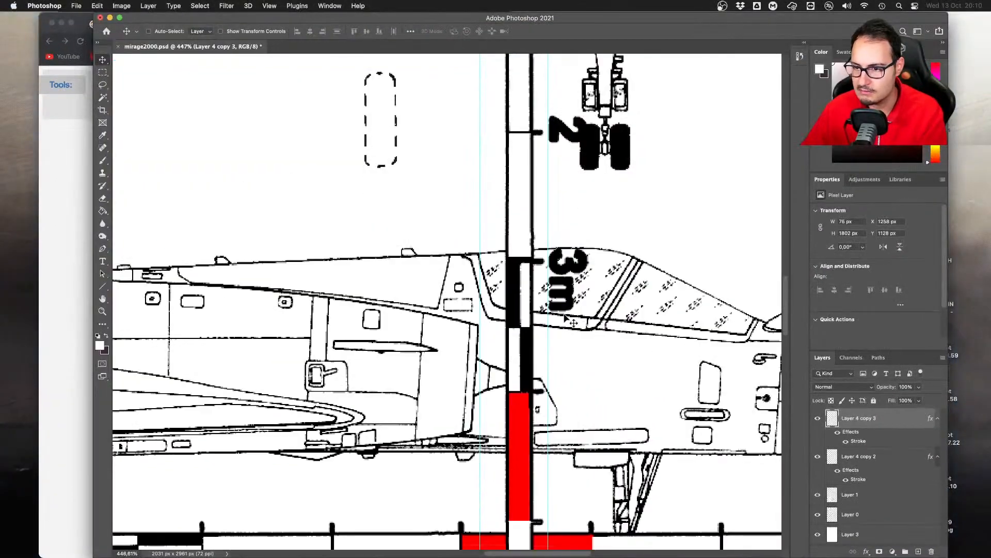
# Switch to Chrome and look through the open Mirage 2000 reference pages for a view of the air intakes
pyautogui.click(48, 198)
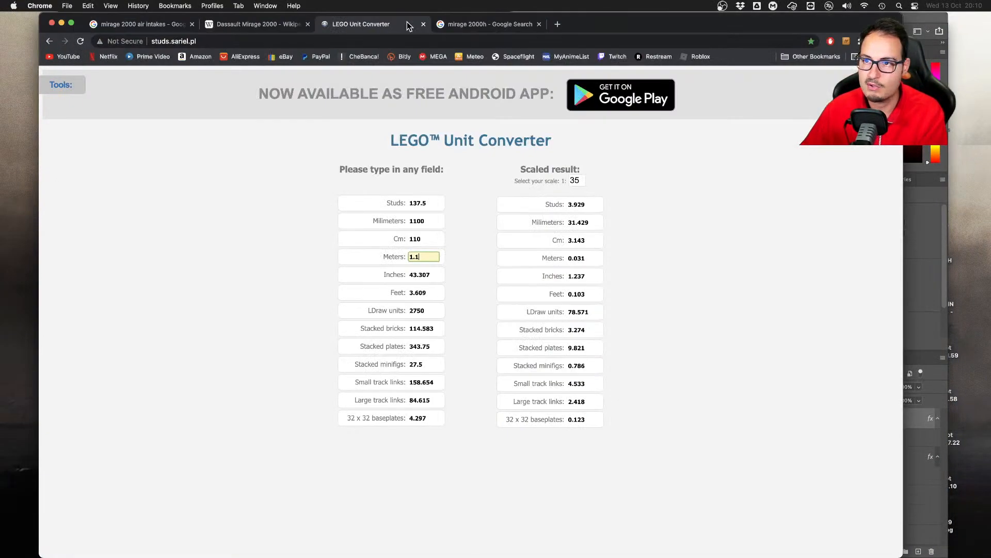
pyautogui.click(273, 24)
pyautogui.click(139, 24)
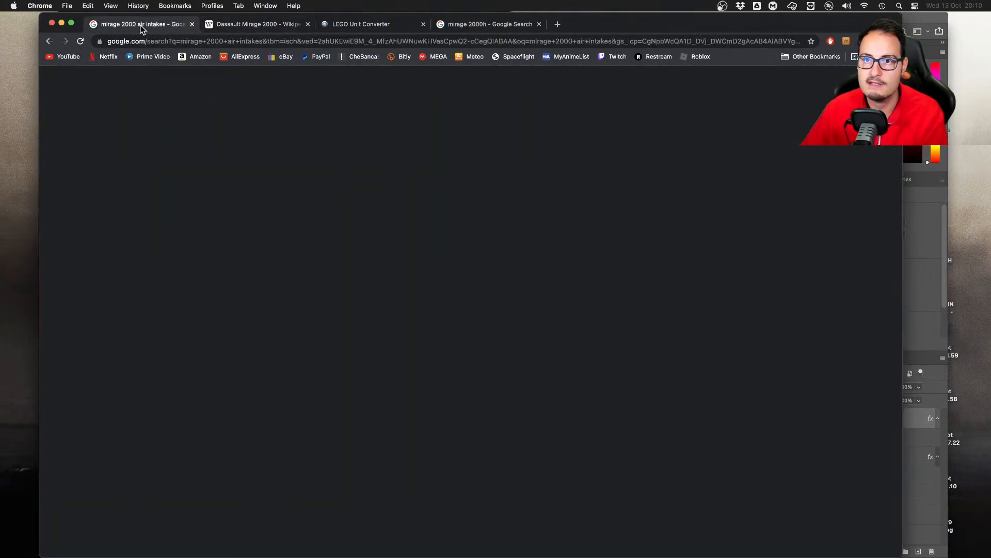
pyautogui.click(448, 27)
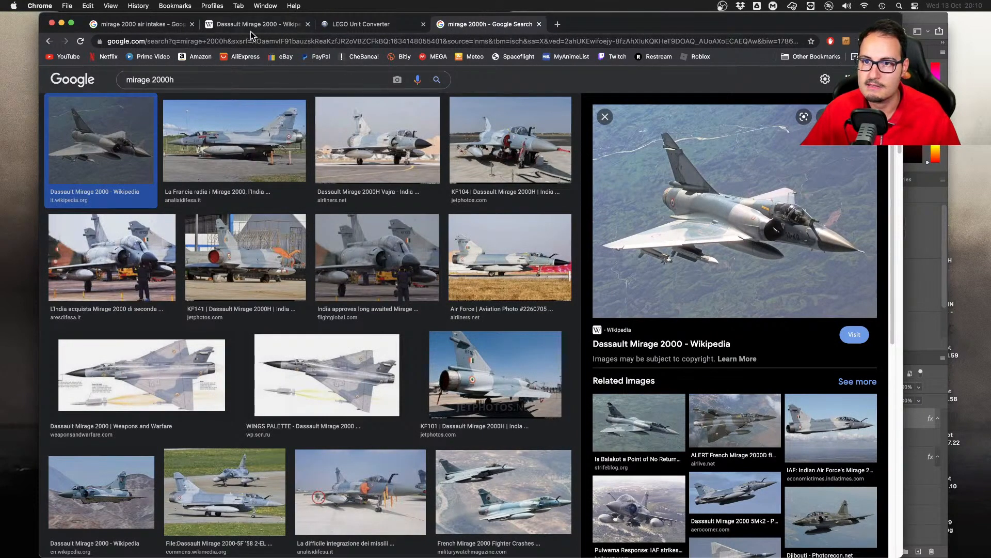
pyautogui.press('super+2')
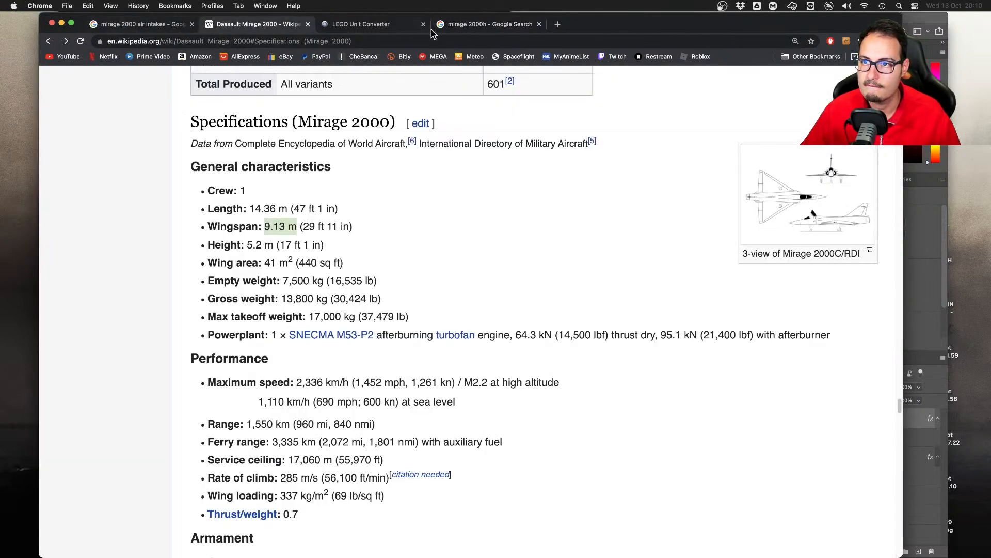
pyautogui.click(498, 23)
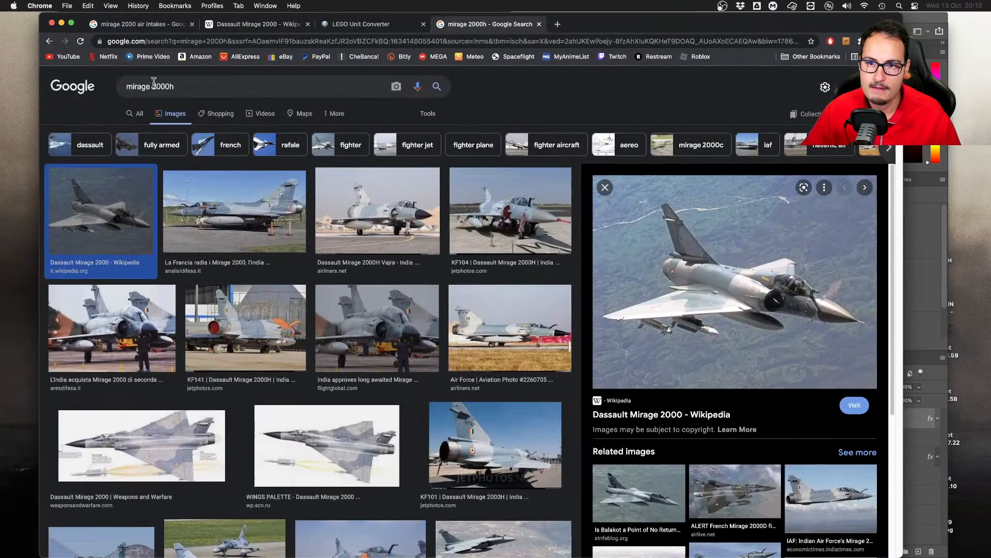
# Search Google Images for "mirage 2000 air intakes", examine the air intakes with FOD picture and return to Studio
pyautogui.click(174, 87)
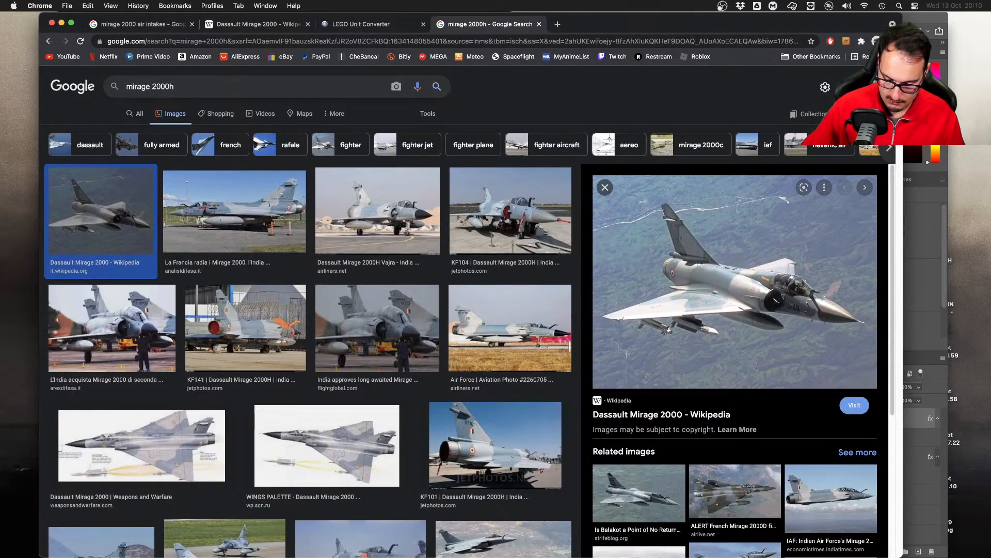
pyautogui.press('BackSpace')
pyautogui.write('air intake')
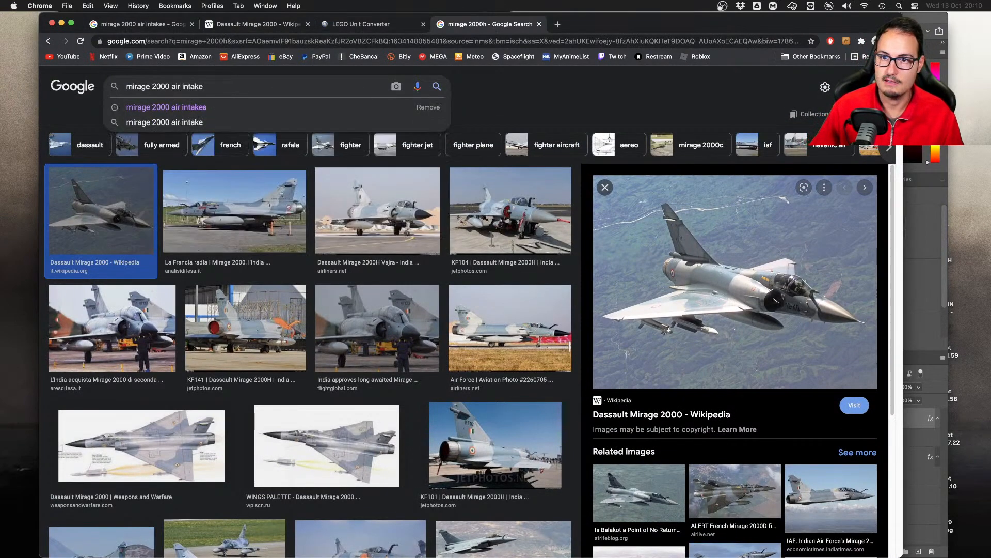
pyautogui.write('s')
pyautogui.press('Return')
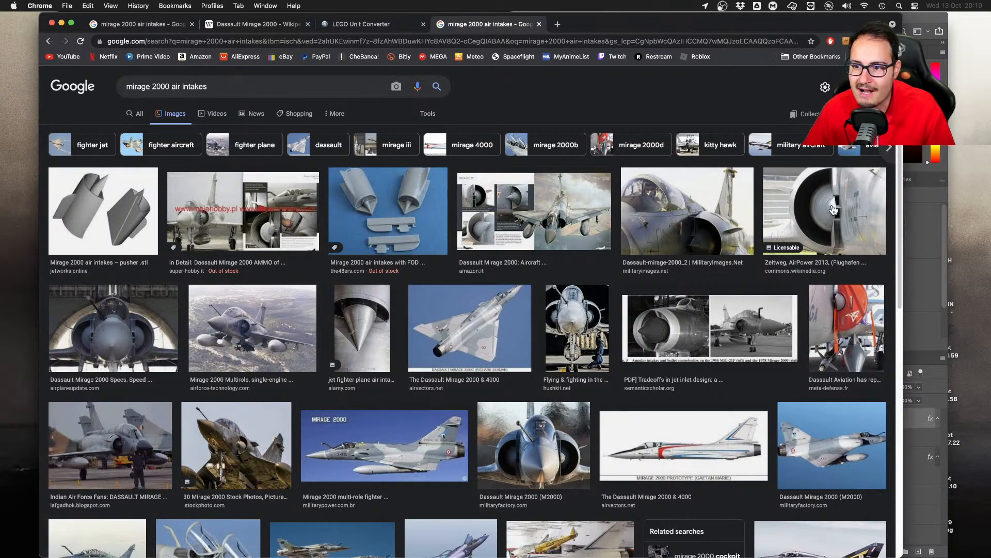
pyautogui.click(376, 206)
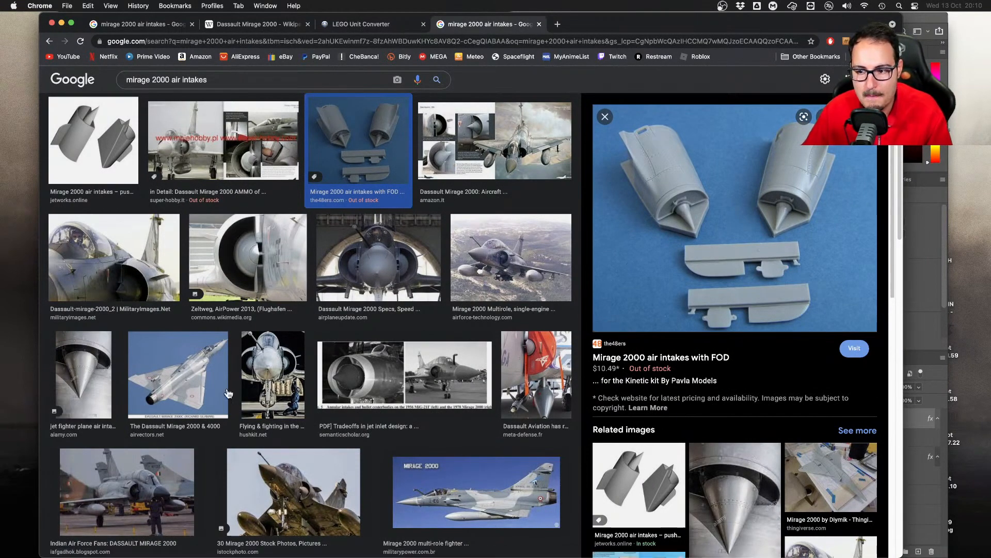
pyautogui.click(440, 481)
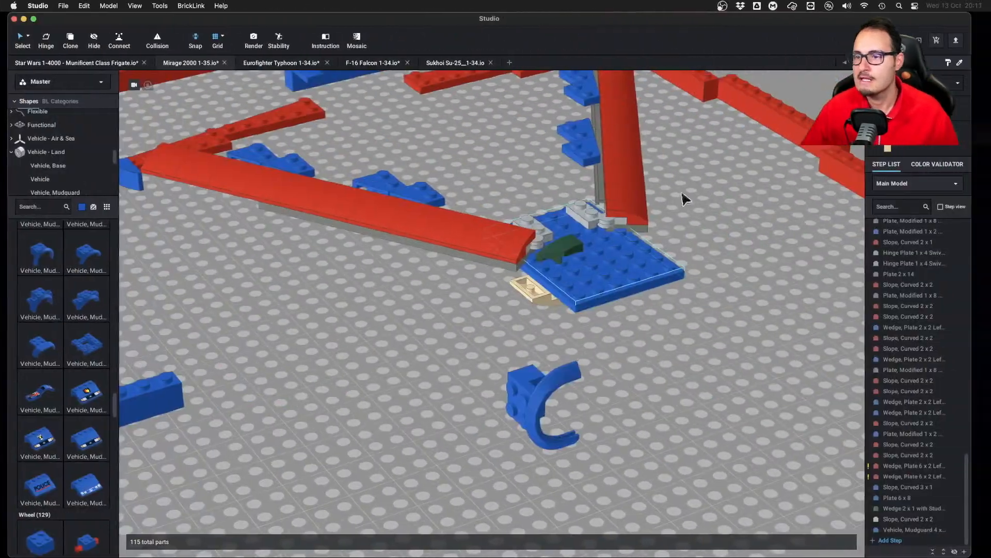
# Look through the Cone parts in the Brick, Round category for a shape that suits the air intake's centre cone
pyautogui.moveTo(582, 425); pyautogui.dragTo(661, 409, button='right')
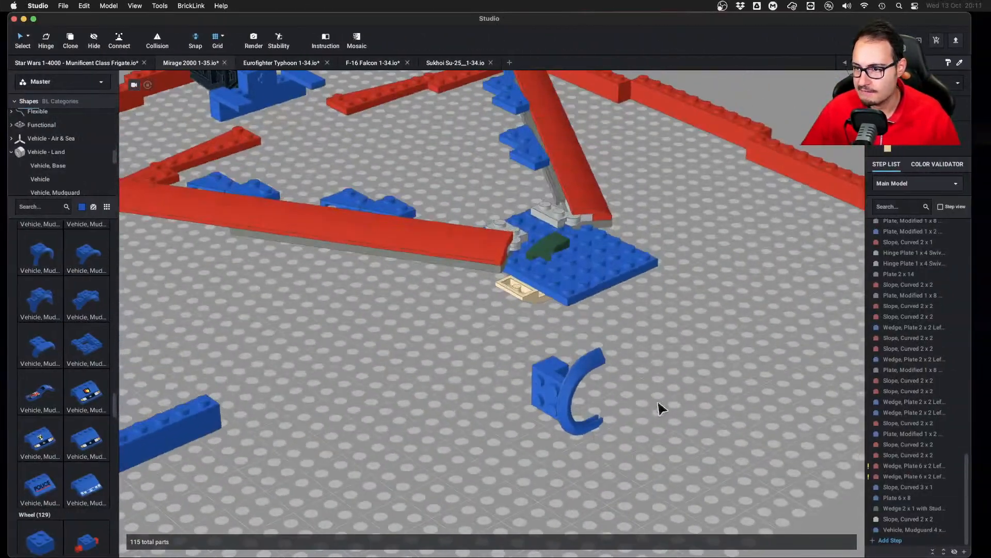
pyautogui.scroll(5, 671, 372)
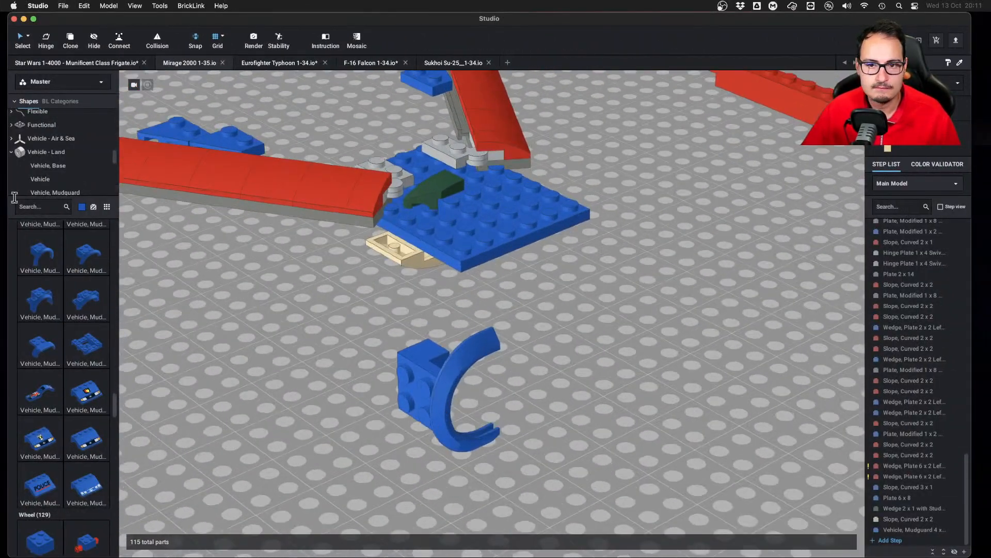
pyautogui.scroll(10, 51, 155)
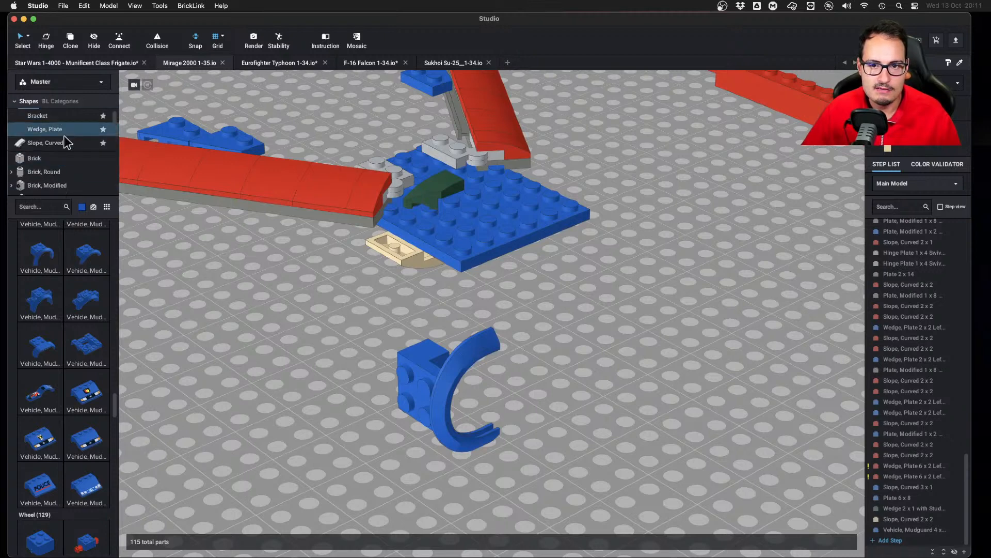
pyautogui.click(39, 124)
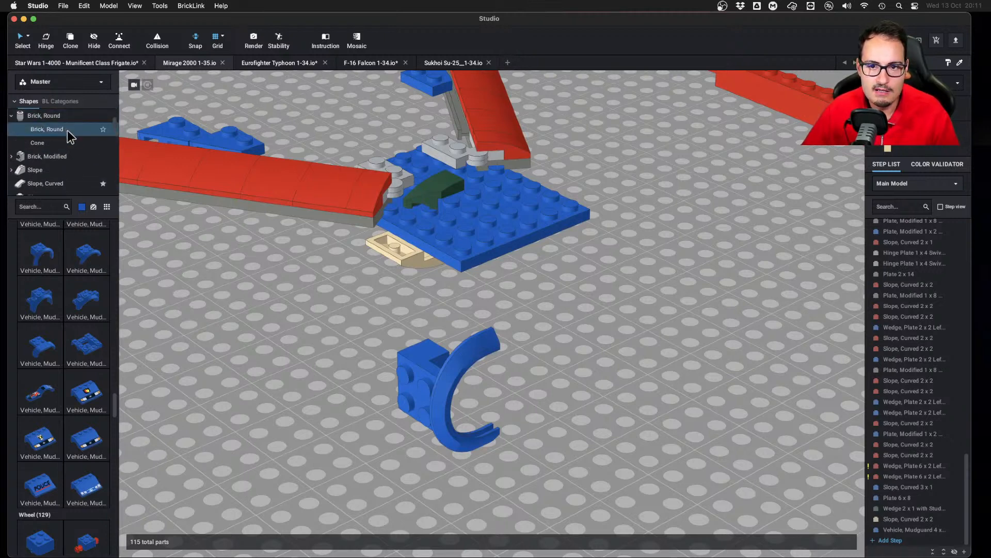
pyautogui.click(59, 138)
pyautogui.scroll(-3, 106, 274)
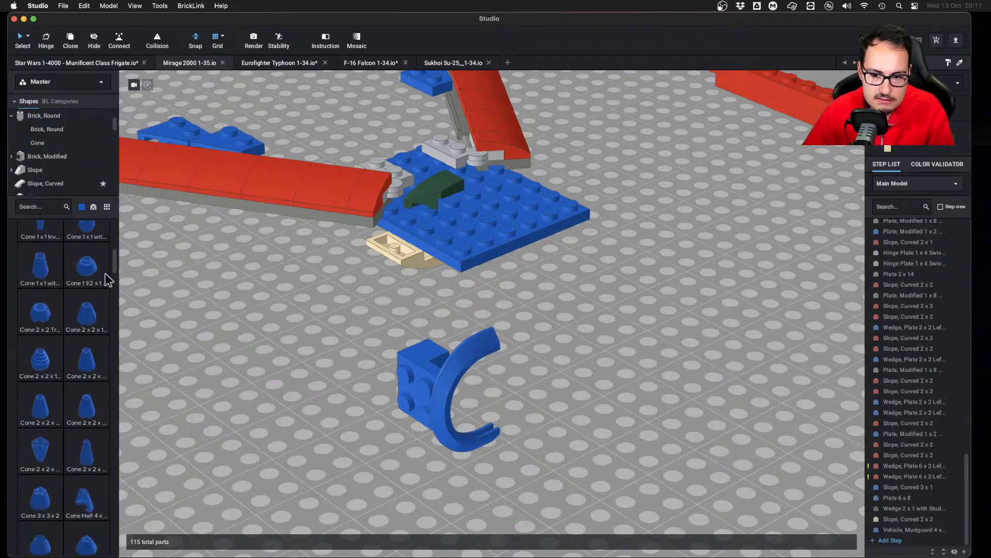
pyautogui.scroll(-5, 94, 274)
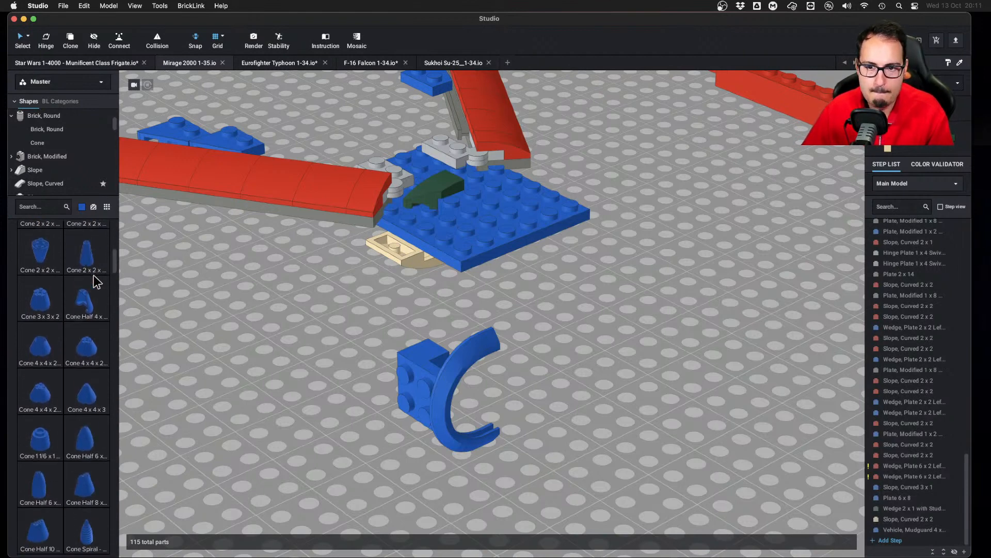
pyautogui.scroll(-4, 90, 271)
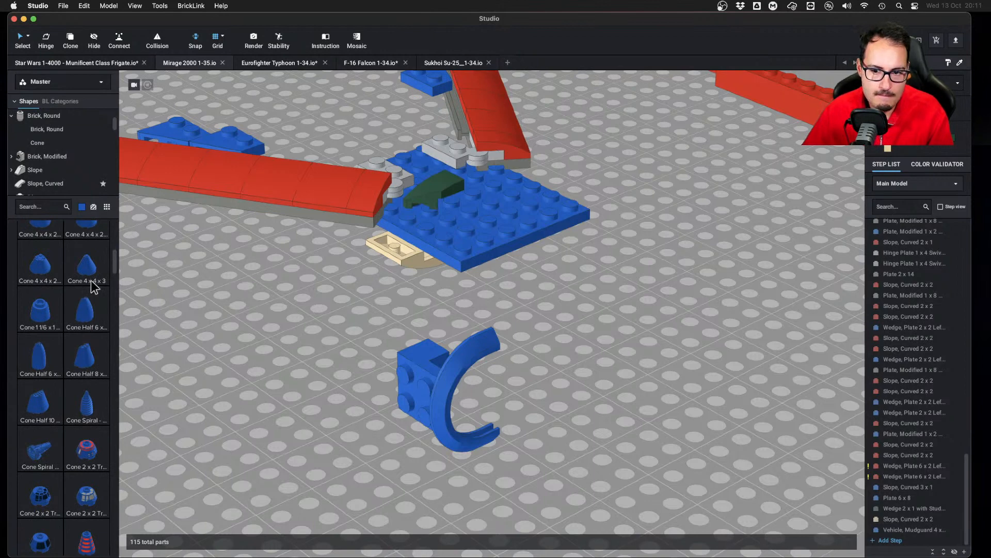
# Try a blue Cone Half 8 x 4 x 6 in several orientations beside the mudguard and remove it
pyautogui.moveTo(85, 356); pyautogui.dragTo(270, 352)
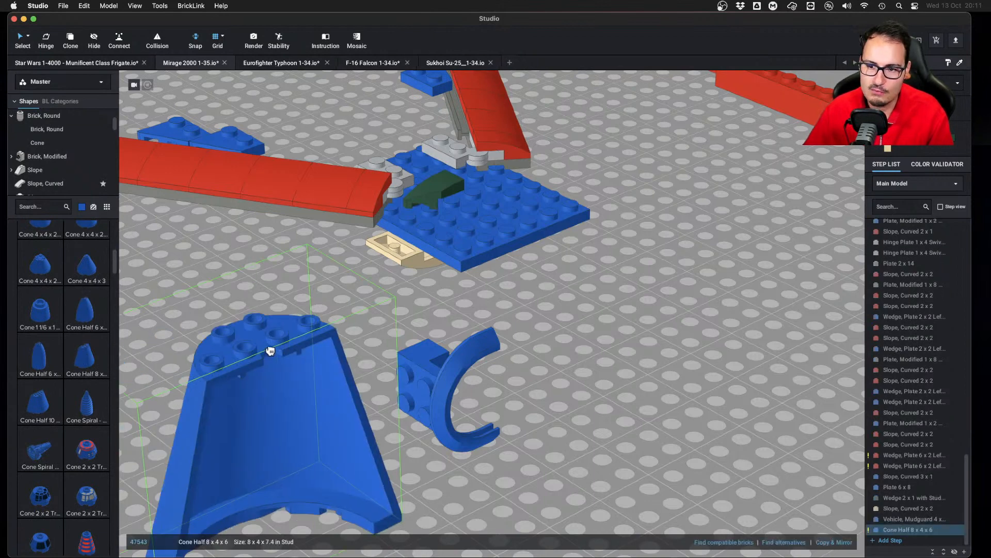
pyautogui.press('Down')
pyautogui.press('Right')
pyautogui.press('Up')
pyautogui.press('Left')
pyautogui.press('Left')
pyautogui.press('Left')
pyautogui.press('Up')
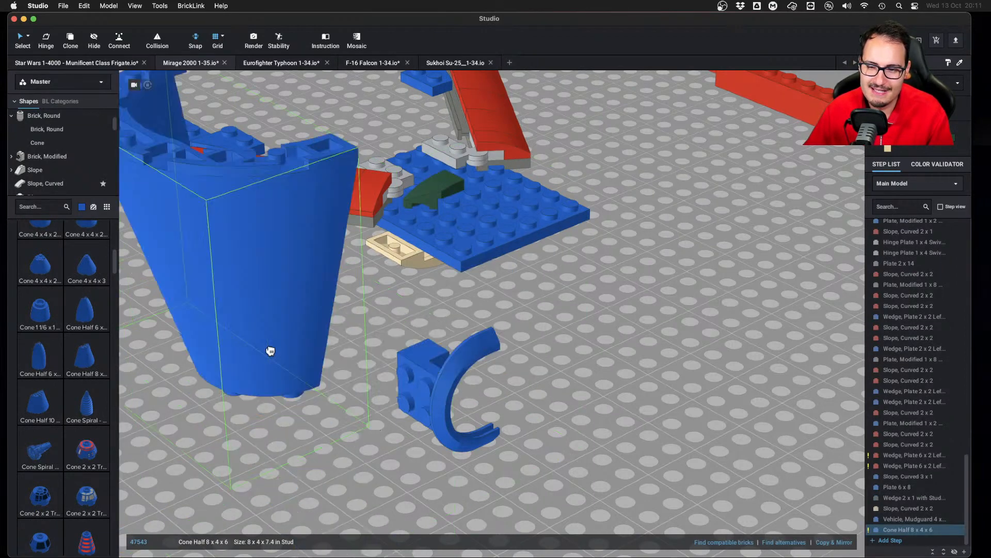
pyautogui.press('Up')
pyautogui.moveTo(272, 348); pyautogui.dragTo(740, 383)
pyautogui.press('Delete')
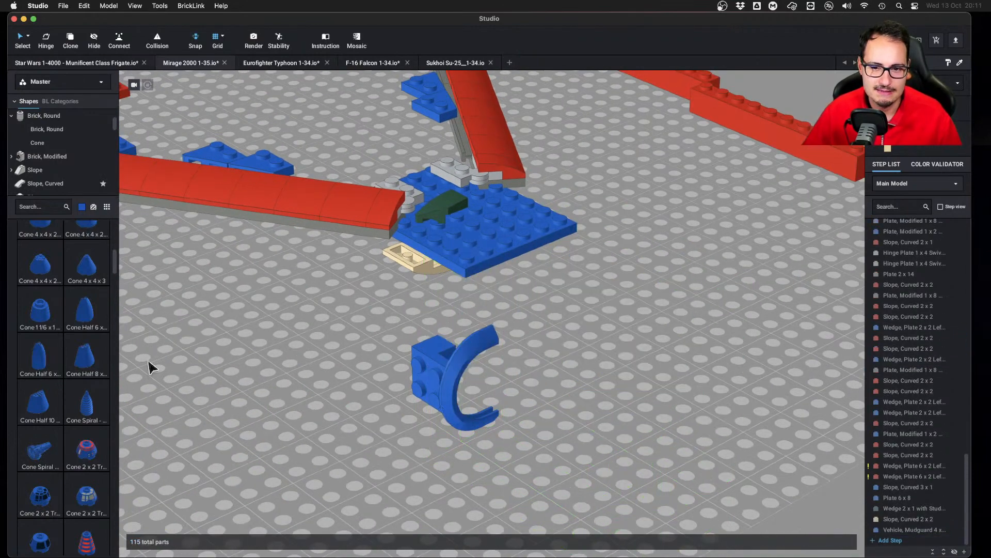
# Search the part library for "toot" and add a blue Plate, Modified 1 x 1 with Tooth Horizontal near the upright mudguard
pyautogui.scroll(-10, 67, 379)
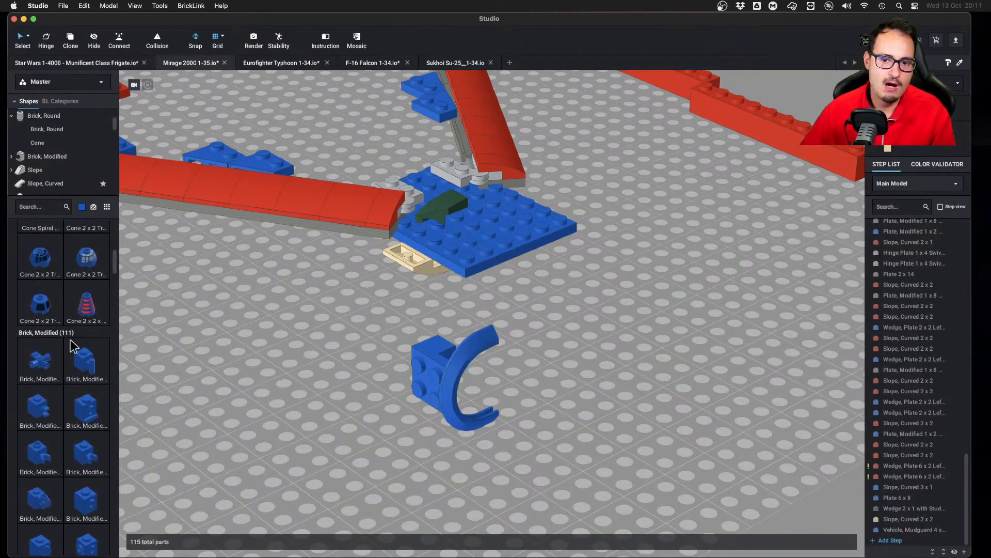
pyautogui.scroll(-5, 38, 395)
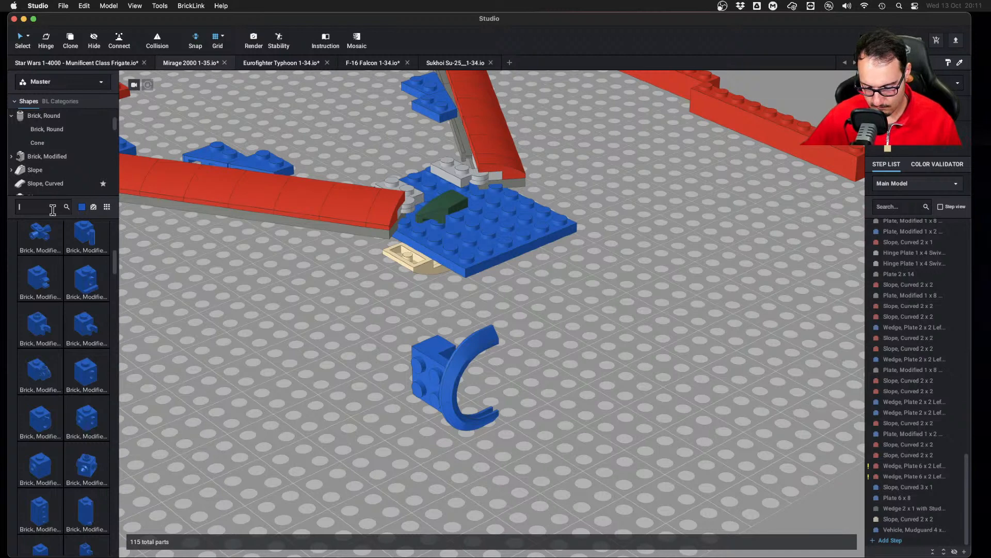
pyautogui.write('toot')
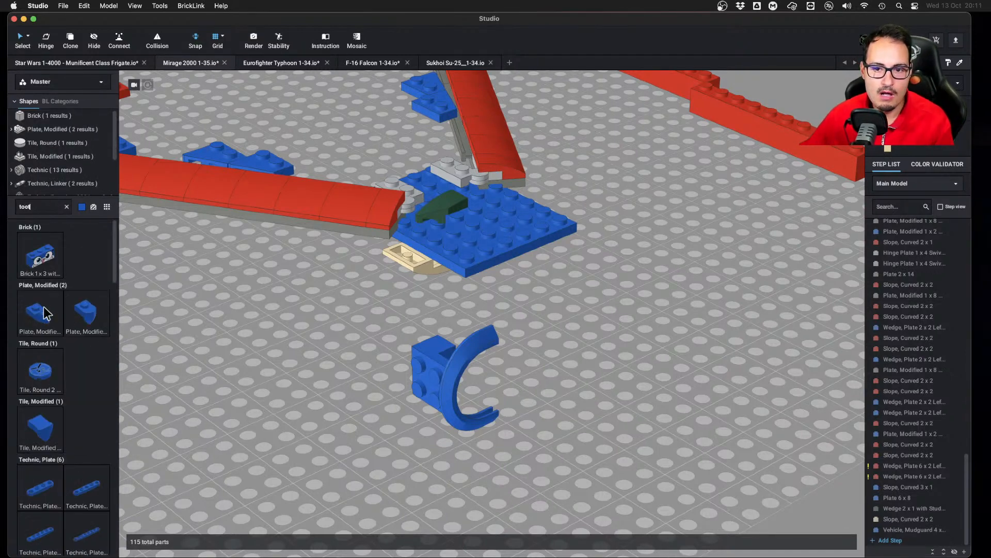
pyautogui.moveTo(44, 313); pyautogui.dragTo(625, 395)
pyautogui.moveTo(625, 395); pyautogui.dragTo(573, 403, button='right')
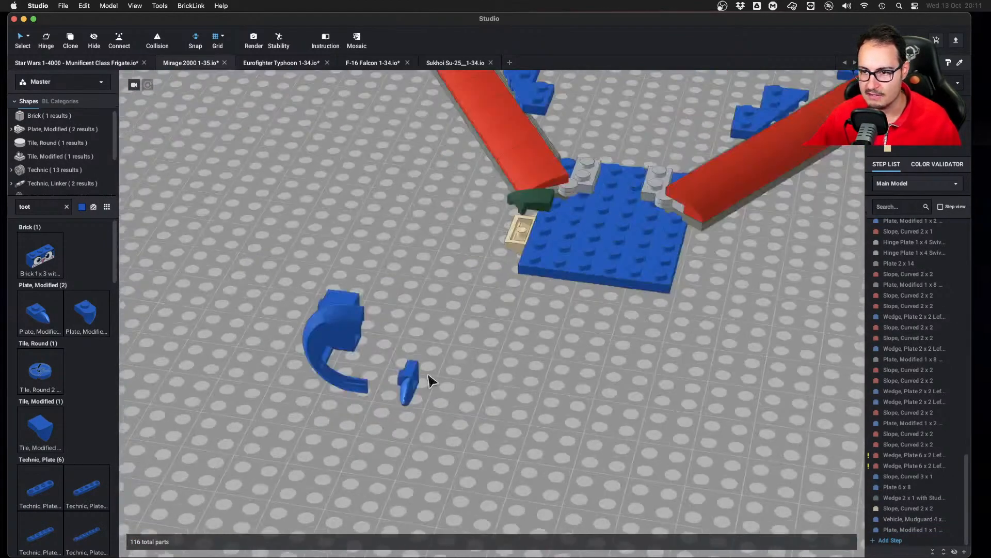
# Raise the blue tooth plate to the mid-height of the upright mudguard
pyautogui.click(427, 392)
pyautogui.moveTo(427, 392); pyautogui.dragTo(605, 429, button='right')
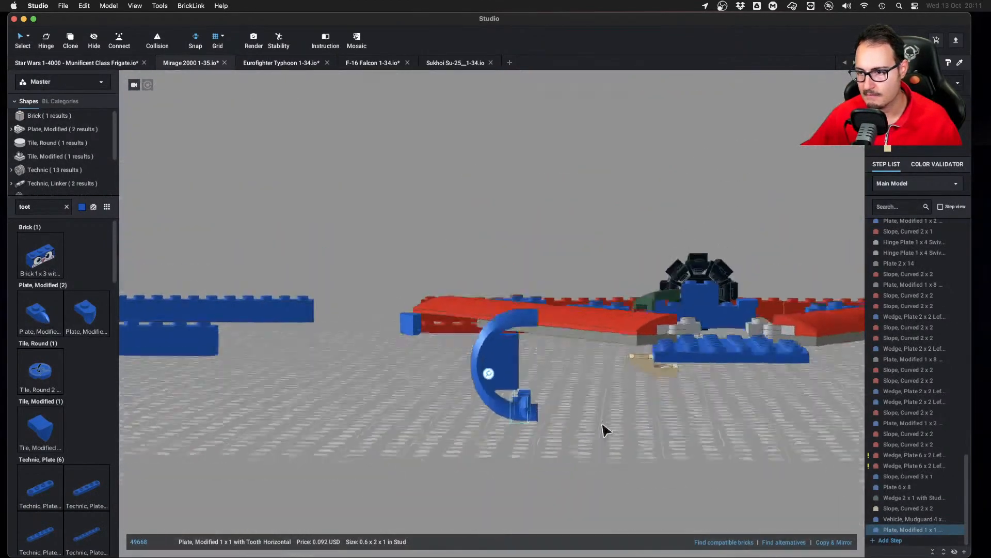
pyautogui.press('w')
pyautogui.press('w')
pyautogui.press('w')
pyautogui.press('s')
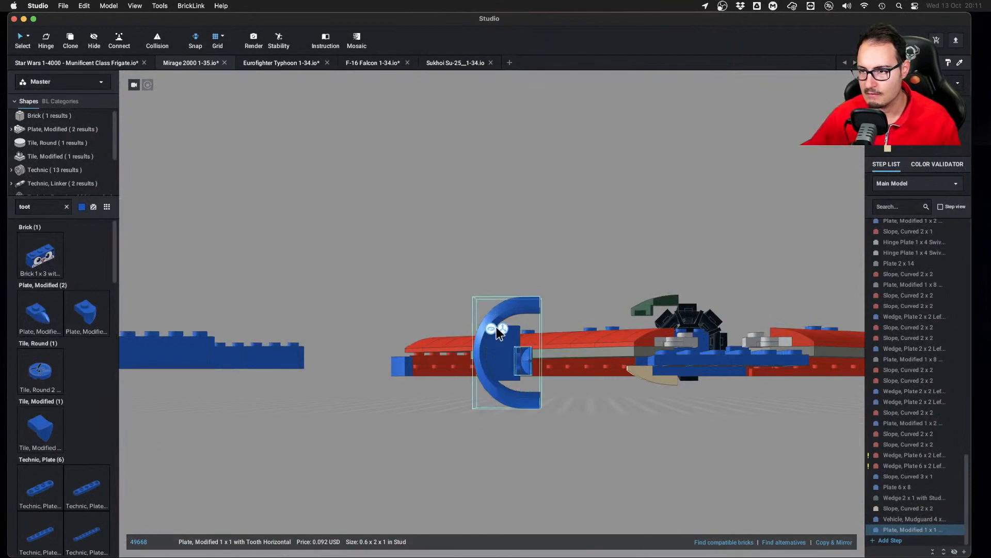
# Fine-tune the tooth plate's position so it sits centred within the mudguard's curved opening
pyautogui.click(499, 327)
pyautogui.press('w')
pyautogui.press('d')
pyautogui.press('d')
pyautogui.press('a')
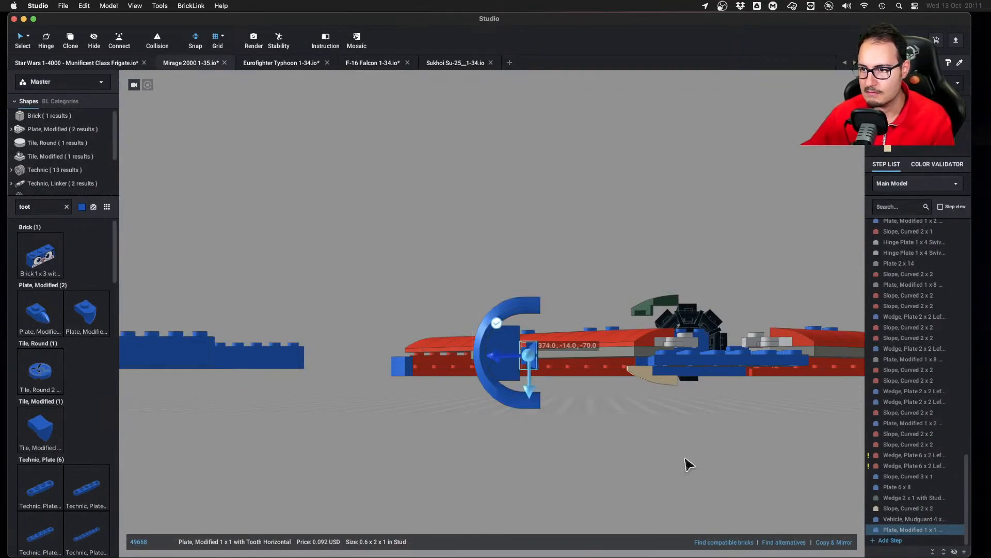
pyautogui.click(685, 458)
pyautogui.moveTo(685, 459); pyautogui.dragTo(684, 480, button='right')
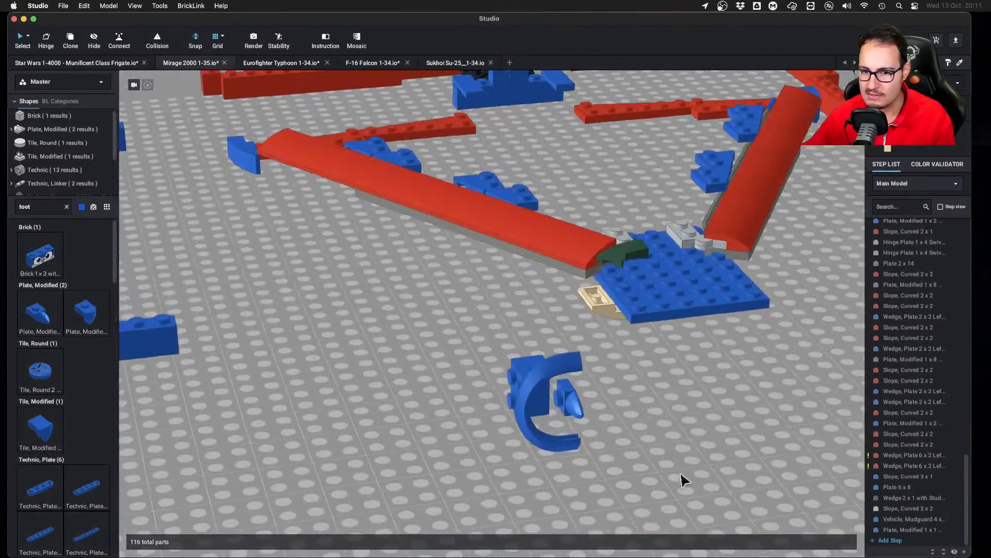
# Clear the part search, open the Cone category and pick a small blue cone
pyautogui.click(66, 208)
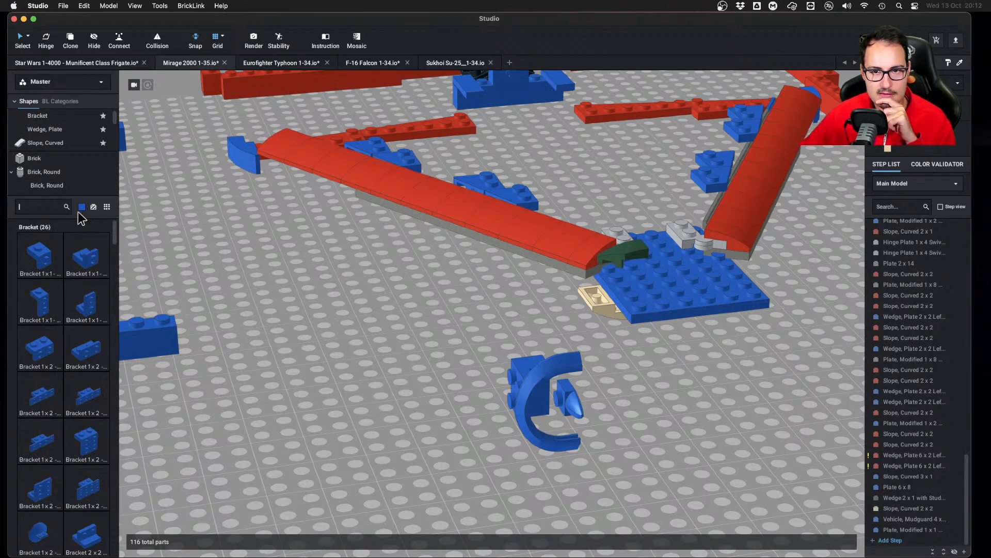
pyautogui.scroll(-3, 77, 188)
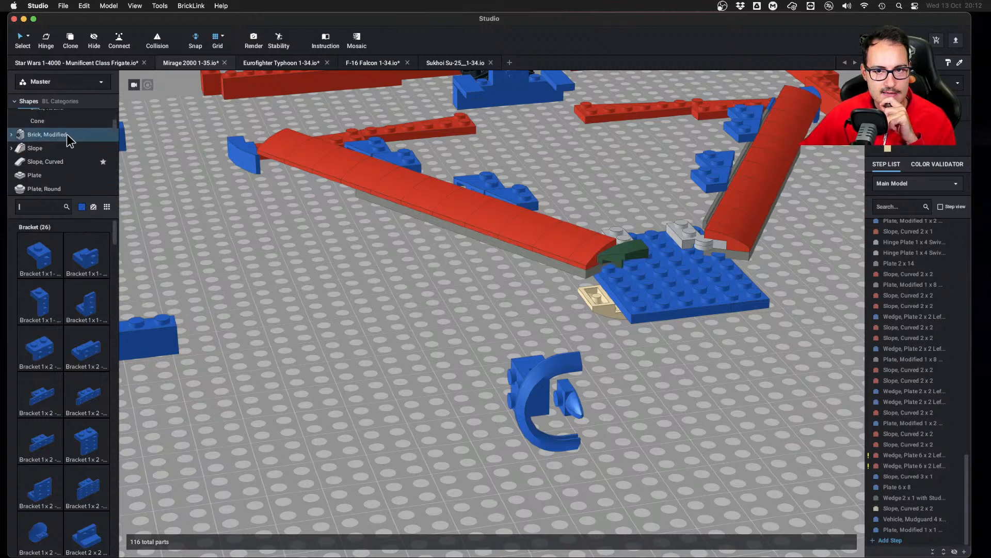
pyautogui.click(69, 123)
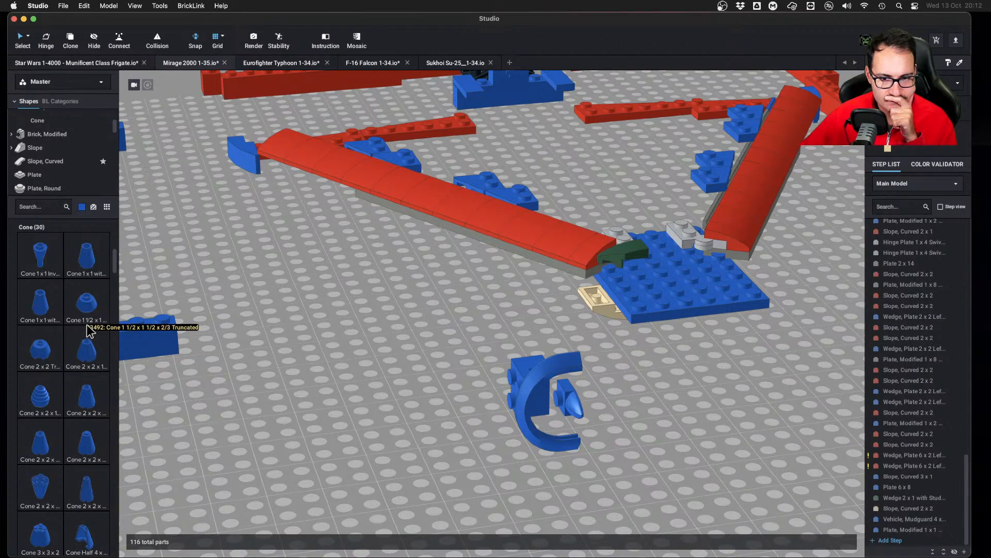
pyautogui.moveTo(86, 259); pyautogui.dragTo(424, 487)
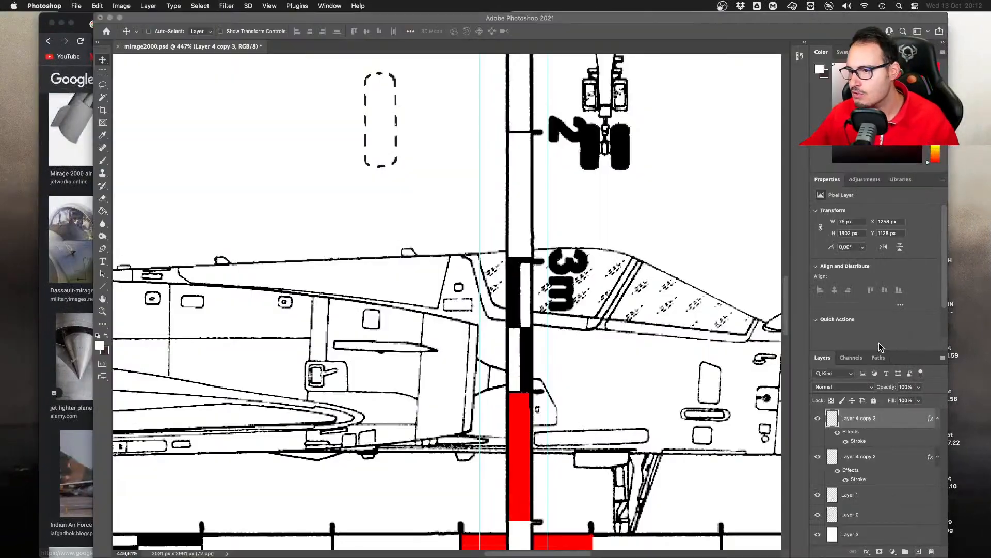
# Switch to Photoshop and move the vertical scale bar away from the air intake towards the aircraft's tail
pyautogui.scroll(-6, 622, 335)
pyautogui.keyDown('alt'); pyautogui.scroll(-8, 621, 367); pyautogui.keyUp('alt')
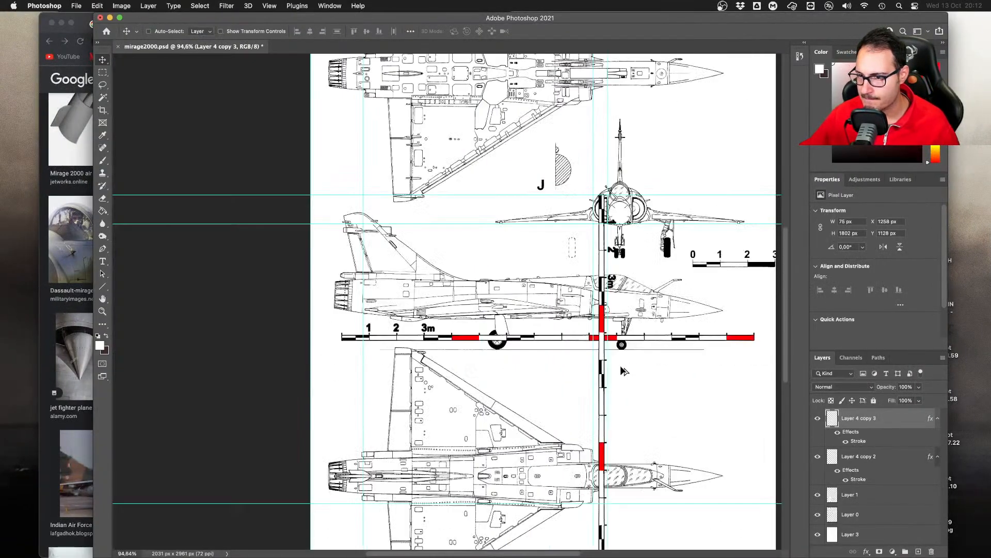
pyautogui.keyDown('alt'); pyautogui.scroll(-2, 622, 418); pyautogui.keyUp('alt')
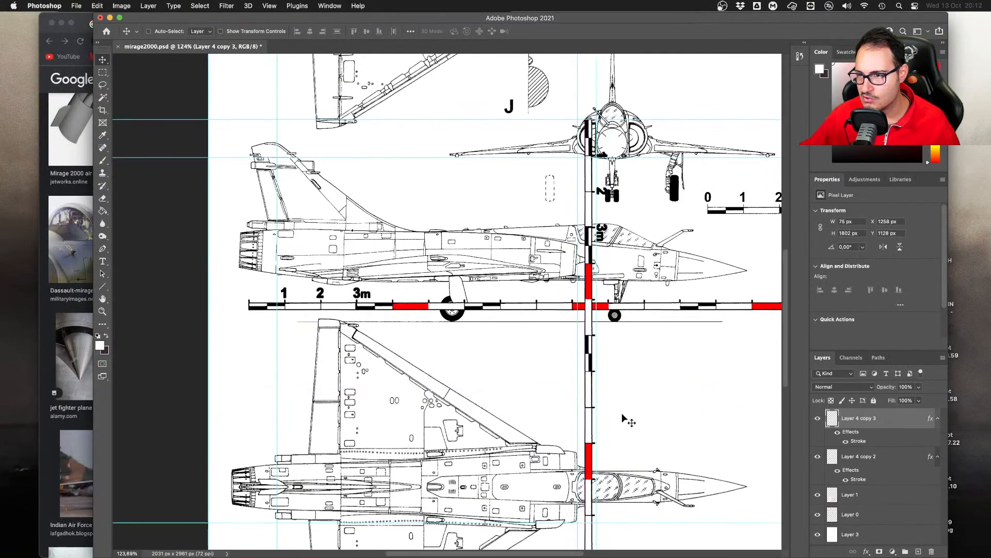
pyautogui.moveTo(599, 406); pyautogui.dragTo(388, 405)
pyautogui.keyDown('alt'); pyautogui.scroll(10, 630, 453); pyautogui.keyUp('alt')
pyautogui.scroll(-3, 610, 448)
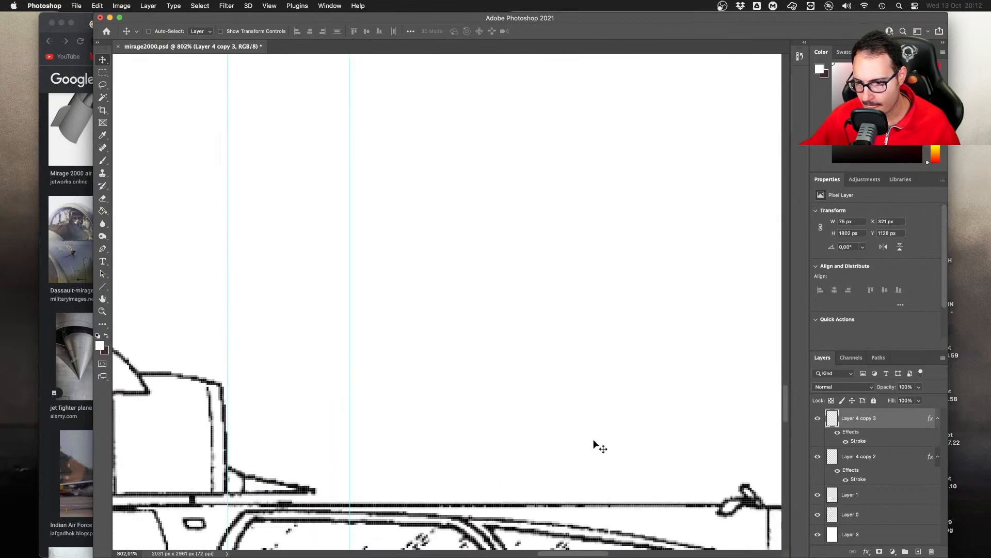
# Shift the horizontal scale bar under the side view so one division lines up with the vertical guide at the air intake
pyautogui.keyDown('alt'); pyautogui.scroll(-3, 517, 432); pyautogui.keyUp('alt')
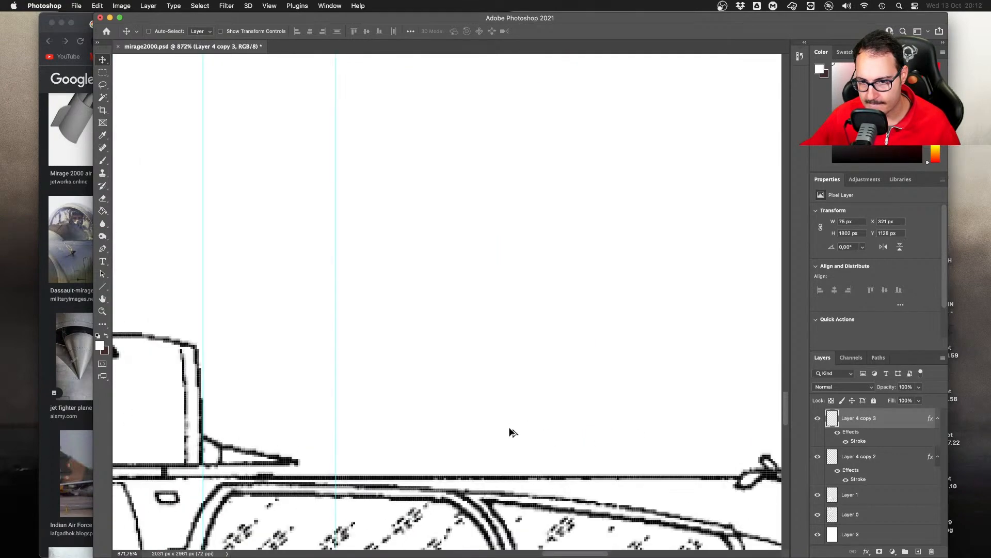
pyautogui.moveTo(418, 407); pyautogui.dragTo(400, 403)
pyautogui.scroll(5, 403, 402)
pyautogui.scroll(5, 405, 402)
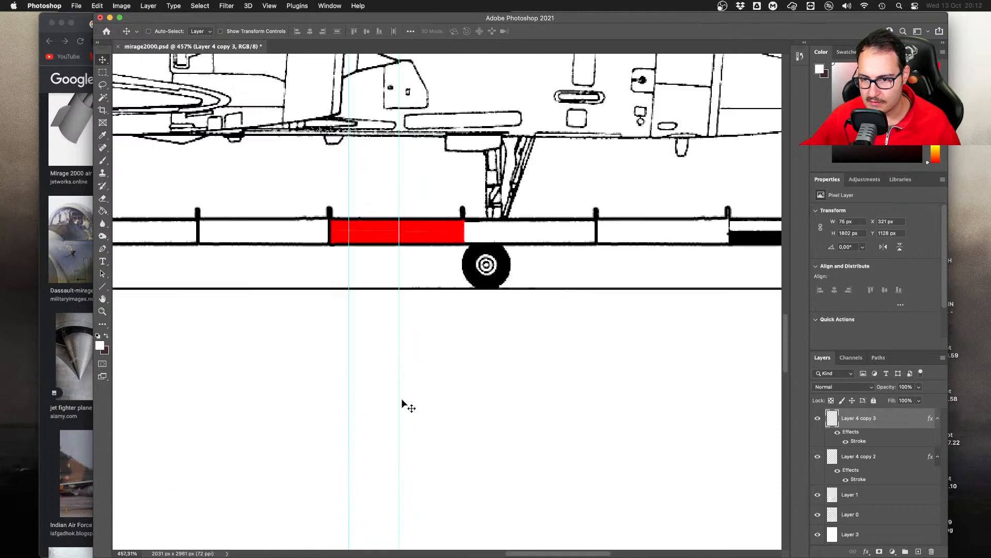
pyautogui.keyDown('super'); pyautogui.moveTo(371, 256); pyautogui.dragTo(513, 253); pyautogui.keyUp('super')
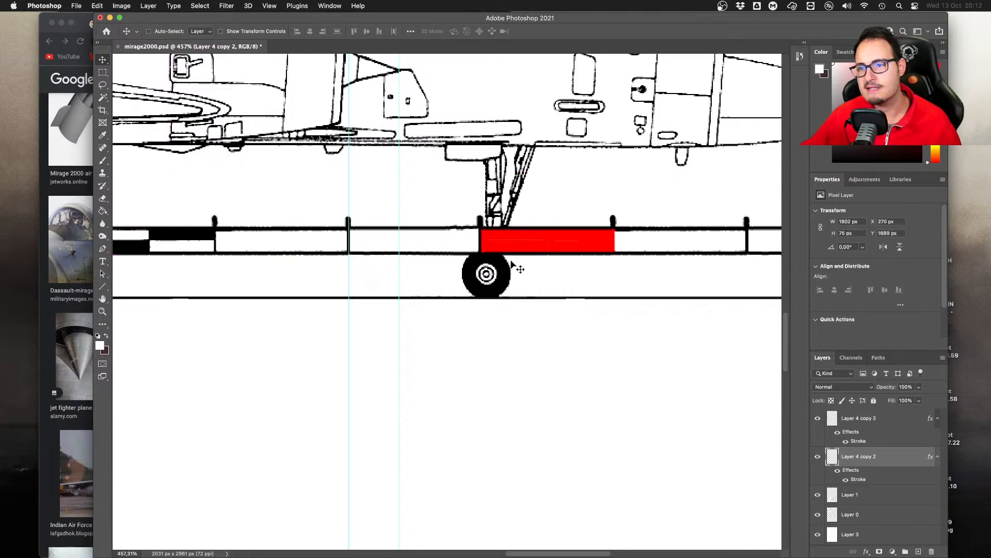
# Switch to Chrome, convert 0.4 metres at 1:35 scale in the LEGO Unit Converter and return to Studio
pyautogui.click(61, 237)
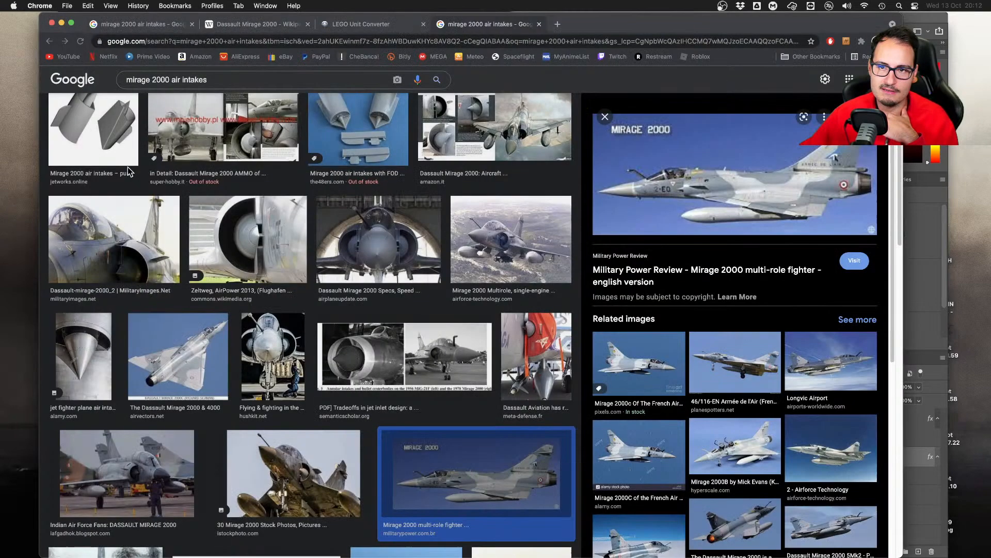
pyautogui.click(360, 25)
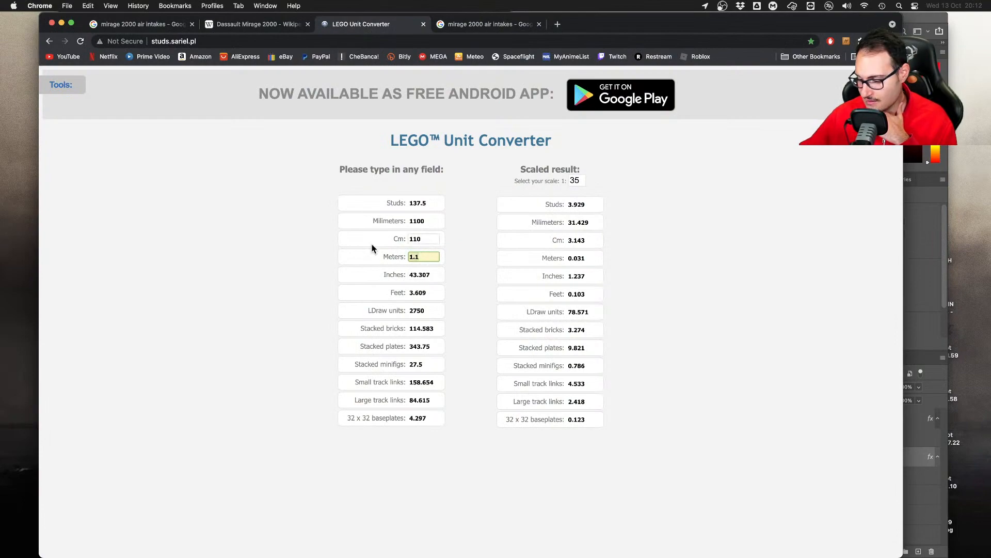
pyautogui.write('0.4')
pyautogui.hotkey('ctrl', 'Right')
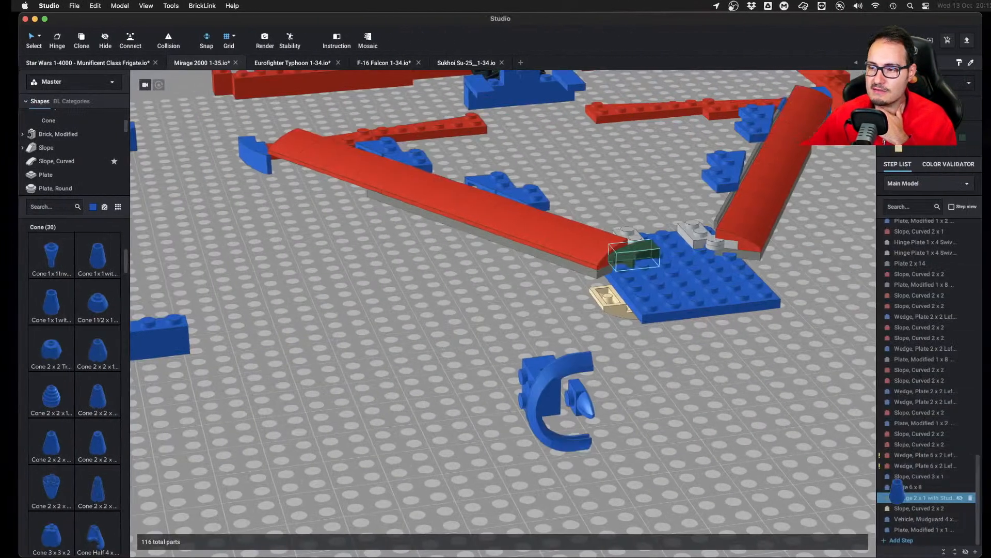
# Discard the small blue cone that is being placed
pyautogui.moveTo(579, 427); pyautogui.dragTo(448, 426)
pyautogui.press('Delete')
pyautogui.moveTo(448, 426); pyautogui.dragTo(486, 416, button='right')
pyautogui.moveTo(672, 406); pyautogui.dragTo(584, 430, button='middle')
pyautogui.moveTo(568, 434); pyautogui.dragTo(500, 437, button='right')
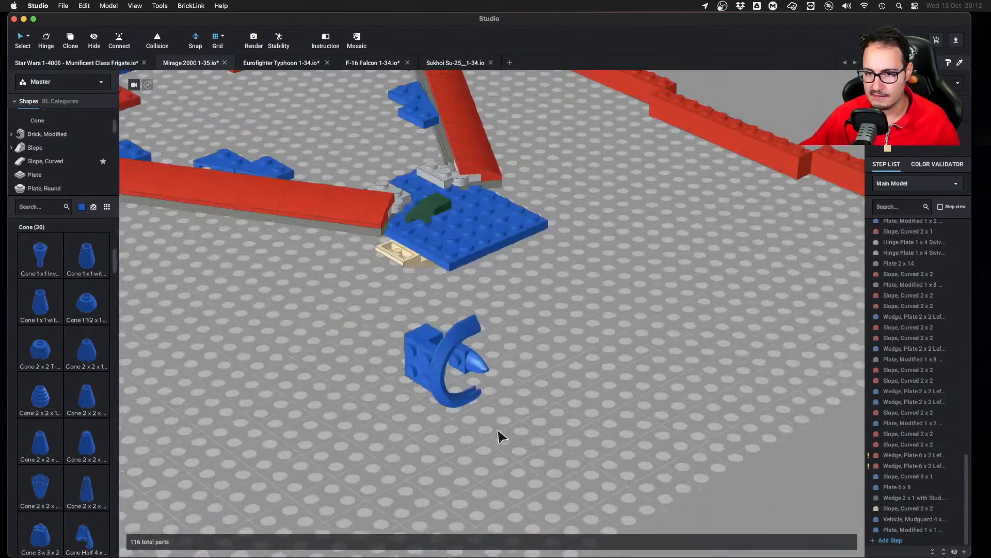
# Add a blue Cone 2 x 2 x 2 - Blocked Open Stud to the baseplate near the mudguard, laid on its side
pyautogui.moveTo(77, 396); pyautogui.dragTo(500, 383)
pyautogui.moveTo(499, 383)
pyautogui.mouseDown(button='right')
pyautogui.moveTo(533, 378)
pyautogui.moveTo(494, 381)
pyautogui.mouseUp(button='right')
pyautogui.moveTo(494, 381); pyautogui.dragTo(604, 416)
pyautogui.moveTo(604, 416); pyautogui.dragTo(601, 439, button='right')
pyautogui.moveTo(602, 439); pyautogui.dragTo(325, 435)
pyautogui.press('Down')
pyautogui.press('Left')
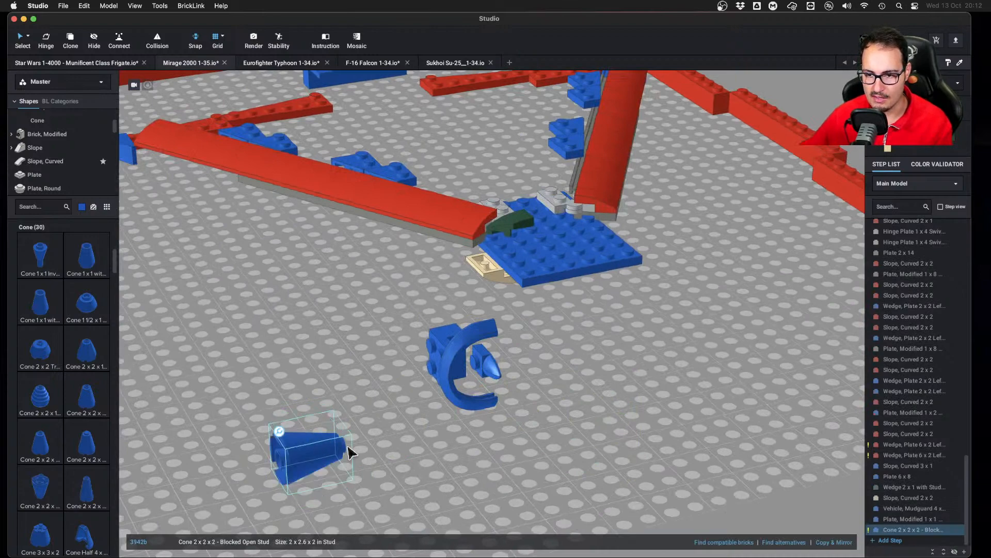
pyautogui.click(388, 473)
pyautogui.moveTo(388, 473); pyautogui.dragTo(496, 426, button='middle')
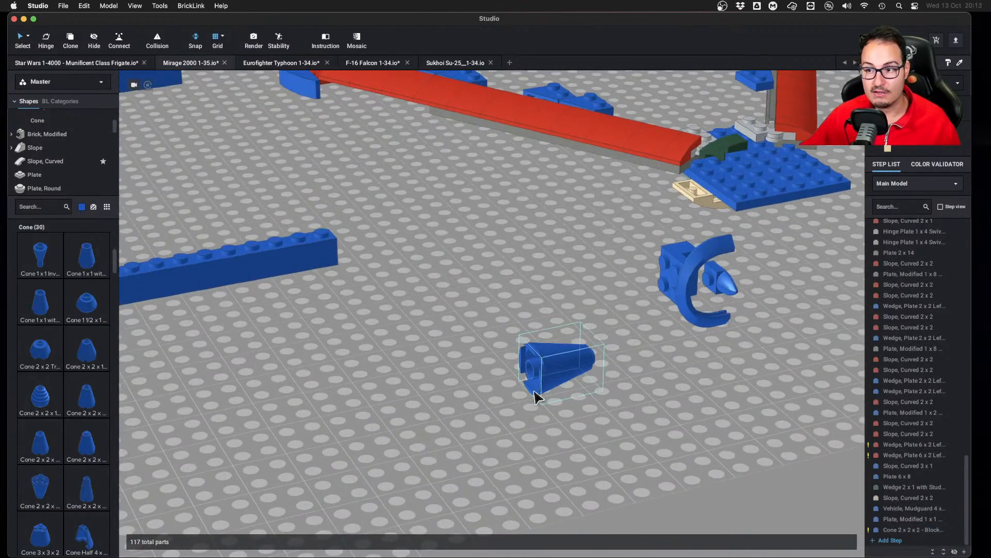
pyautogui.moveTo(531, 411)
pyautogui.mouseDown(button='right')
pyautogui.moveTo(560, 417)
pyautogui.moveTo(509, 411)
pyautogui.moveTo(518, 413)
pyautogui.mouseUp(button='right')
pyautogui.click(551, 396)
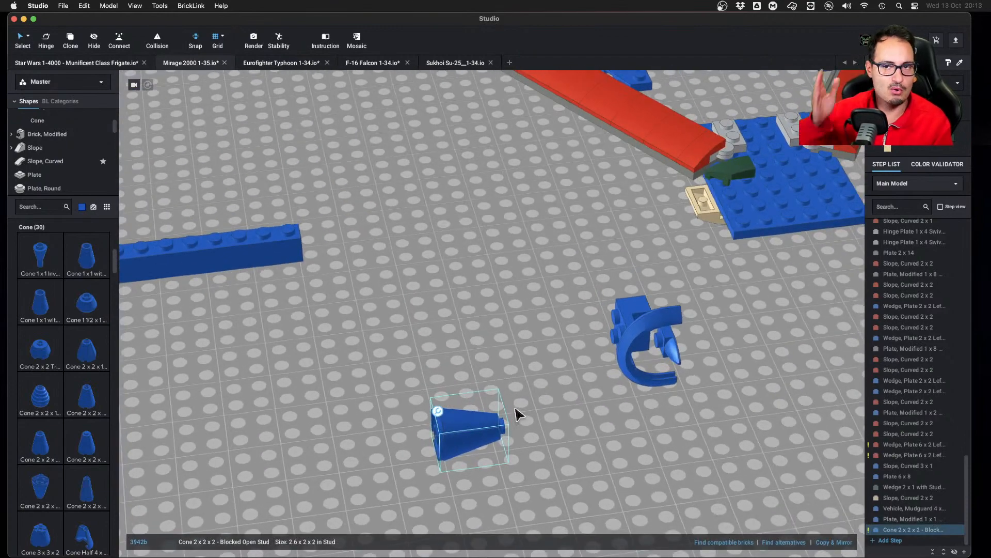
# Rotate the blue cone a quarter turn so its narrow end points the same way as the tooth on the mudguard
pyautogui.press('Left')
pyautogui.click(520, 410)
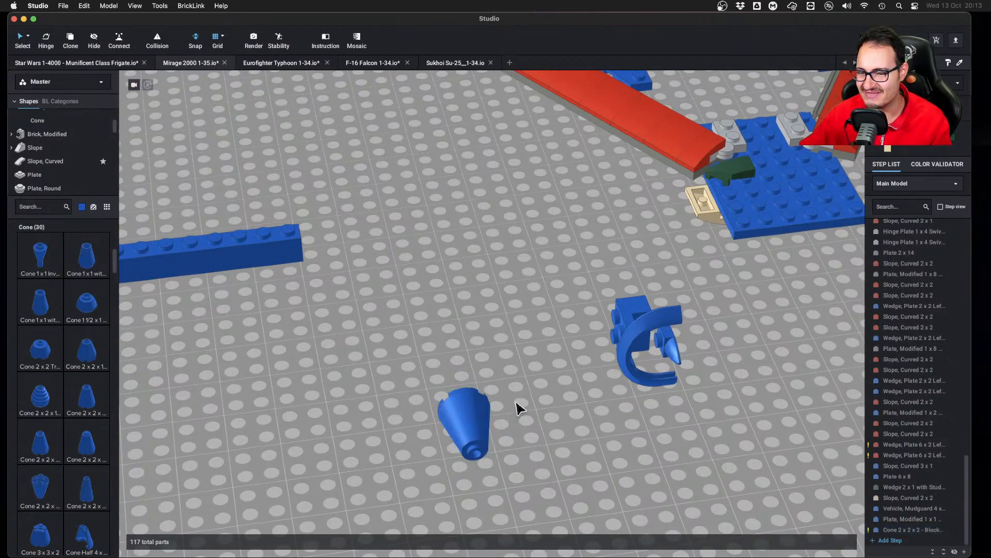
pyautogui.moveTo(525, 406); pyautogui.dragTo(495, 336, button='middle')
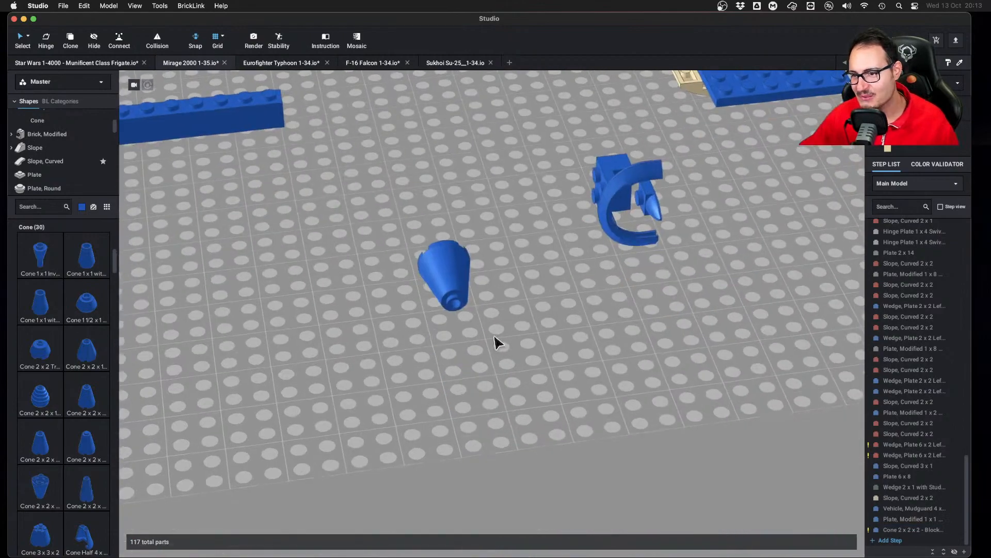
pyautogui.scroll(5, 519, 337)
pyautogui.moveTo(495, 337); pyautogui.dragTo(545, 336, button='right')
pyautogui.scroll(-4, 519, 335)
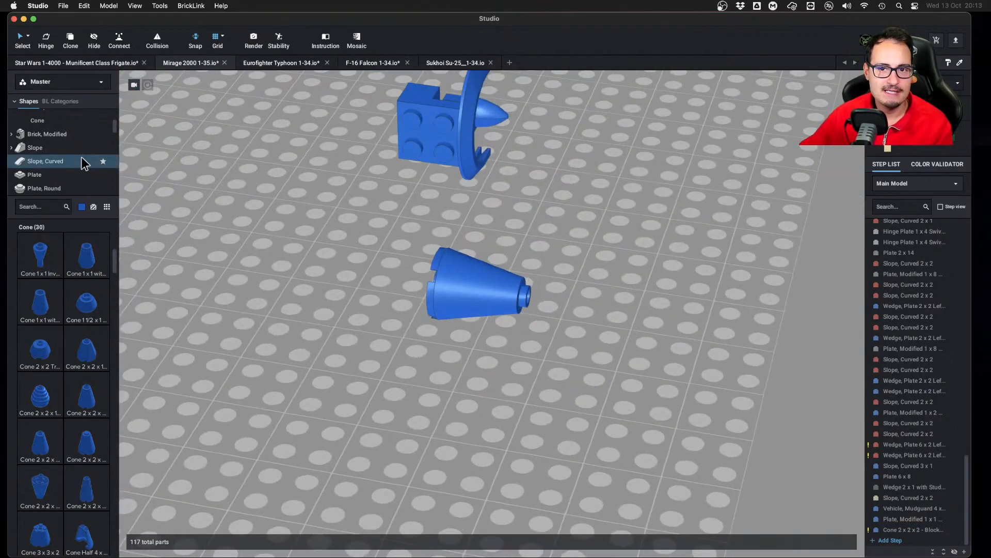
# Attach a blue Brick, Modified 1 x 1 with Studs on 2 Sides, Opposite to the narrow end of the cone
pyautogui.scroll(1, 78, 150)
pyautogui.click(61, 142)
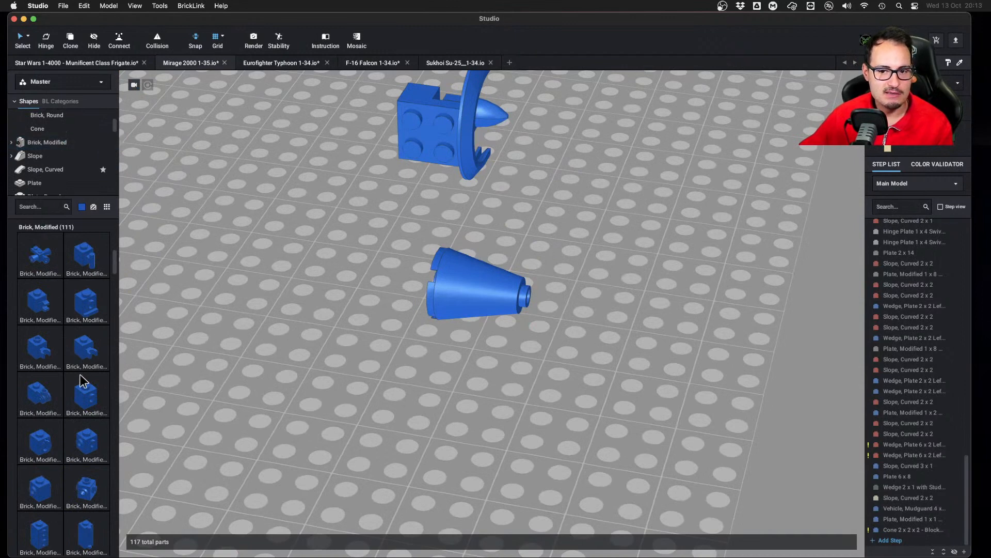
pyautogui.moveTo(165, 396); pyautogui.dragTo(99, 460)
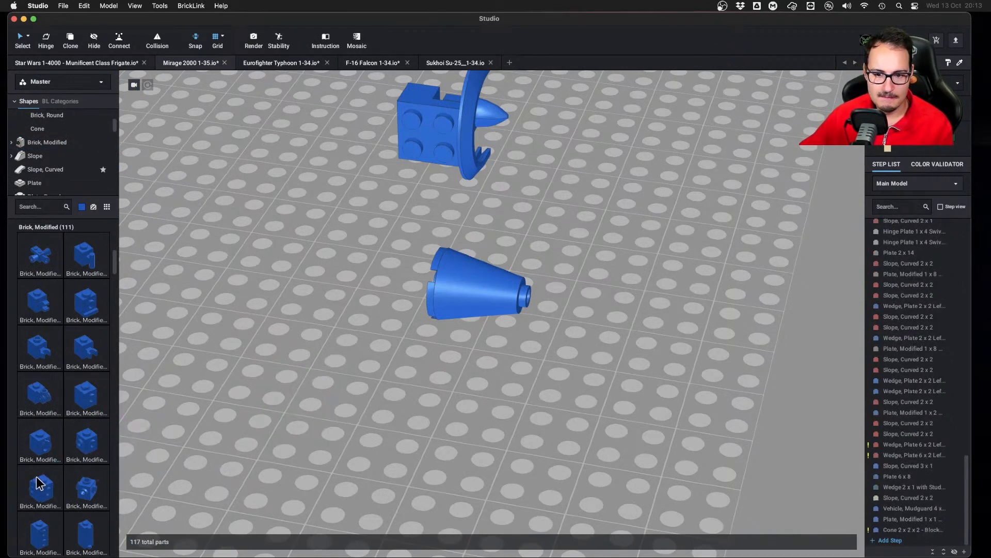
pyautogui.moveTo(39, 484); pyautogui.dragTo(572, 306)
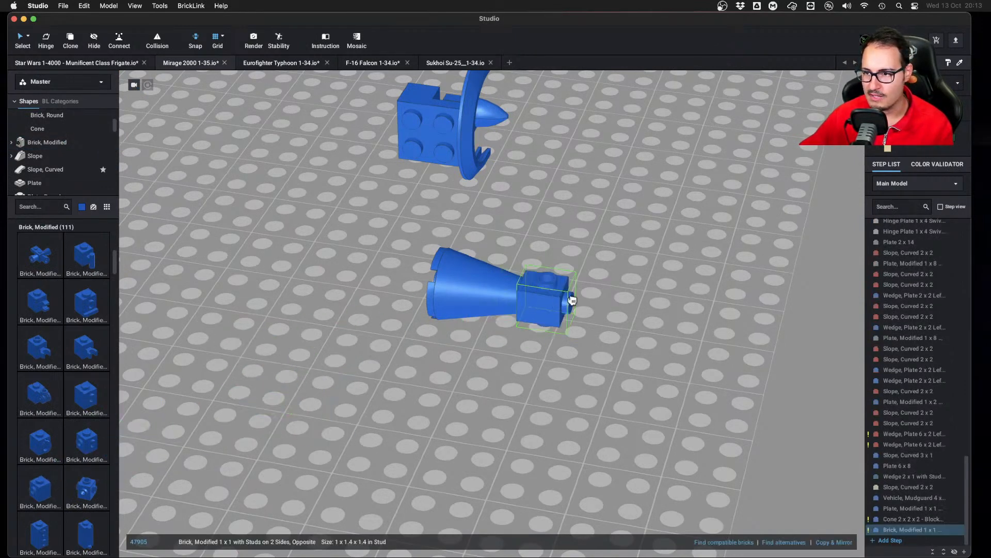
pyautogui.moveTo(571, 305); pyautogui.dragTo(639, 347, button='right')
pyautogui.press('Delete')
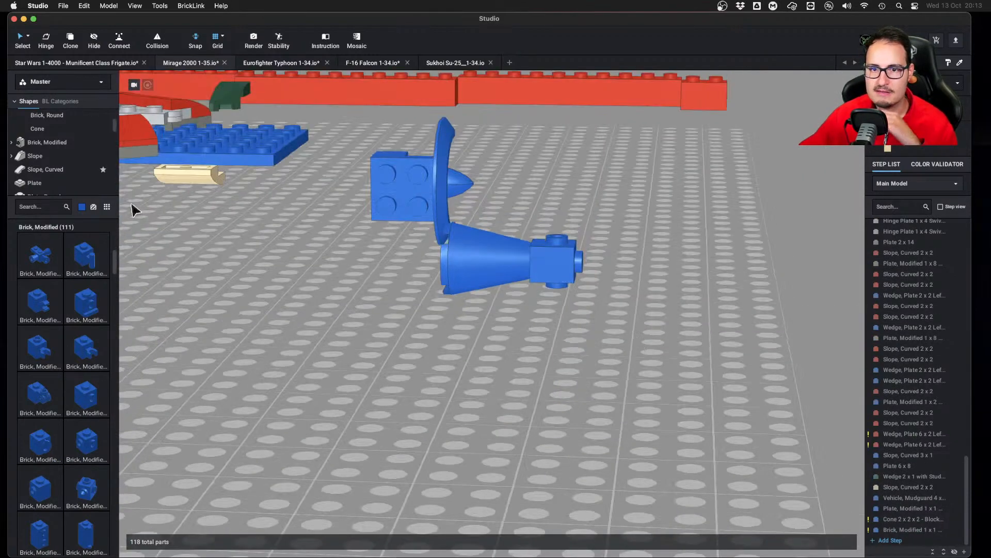
# Build a small stack beside the cone from a Slope, Curved 2 x 1 Inverted, a Plate 1 x 2 and a Plate 1 x 1
pyautogui.click(48, 166)
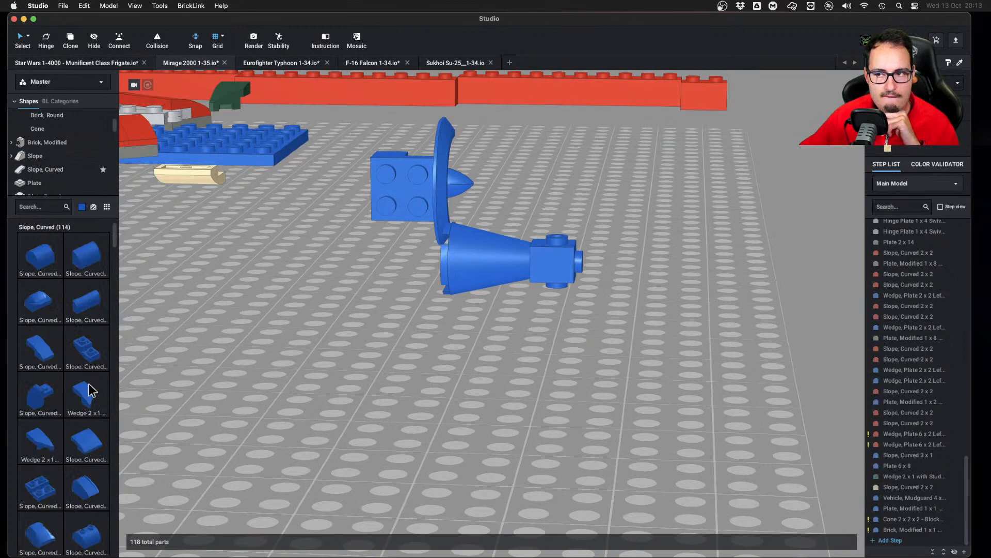
pyautogui.moveTo(89, 350); pyautogui.dragTo(514, 353)
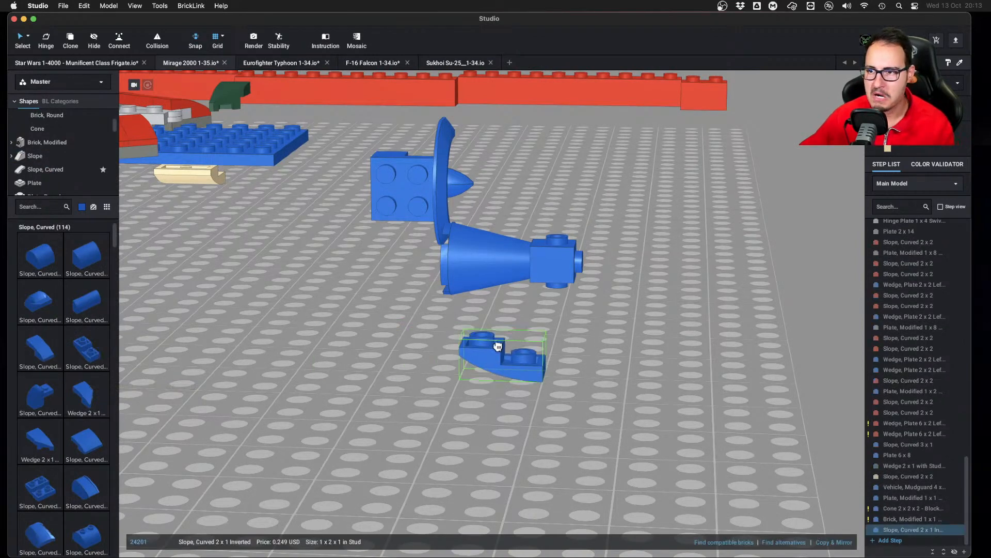
pyautogui.click(39, 184)
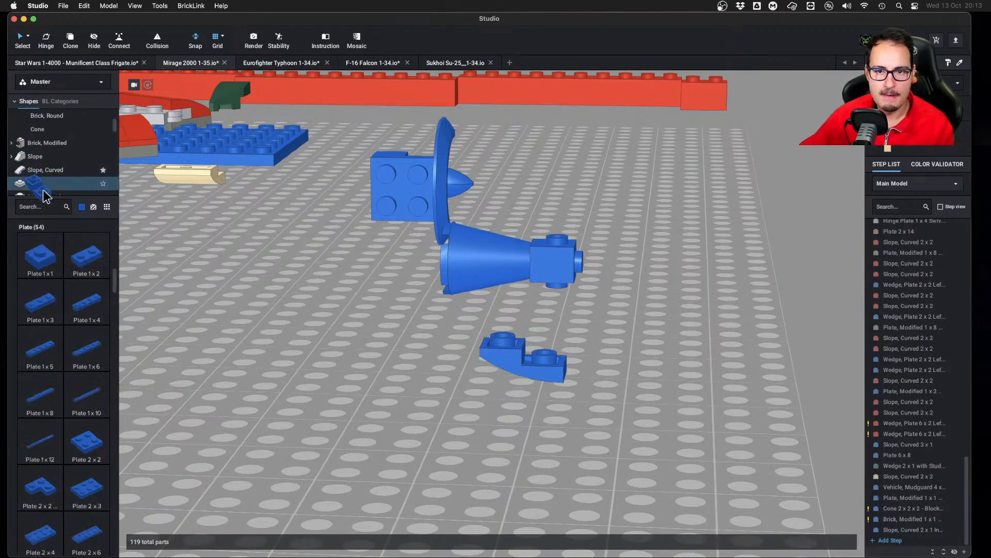
pyautogui.moveTo(87, 256); pyautogui.dragTo(594, 350)
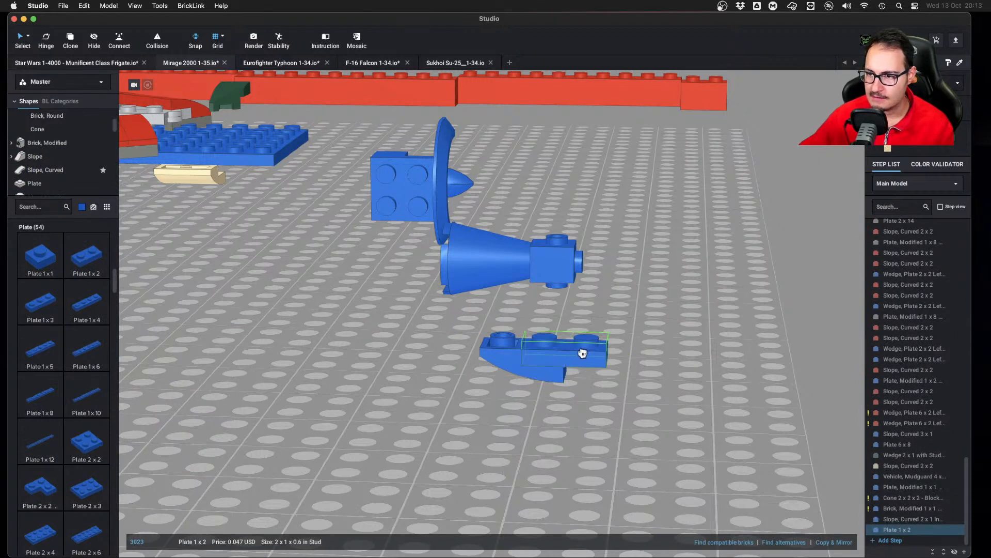
pyautogui.moveTo(40, 256); pyautogui.dragTo(602, 378)
# Place the curved slope stack on top of the modified brick at the cone's narrow end and toggle collision detection off and on
pyautogui.moveTo(664, 341); pyautogui.dragTo(524, 383)
pyautogui.moveTo(612, 383); pyautogui.dragTo(555, 240)
pyautogui.moveTo(555, 240); pyautogui.dragTo(512, 257, button='right')
pyautogui.scroll(3, 640, 345)
pyautogui.click(158, 39)
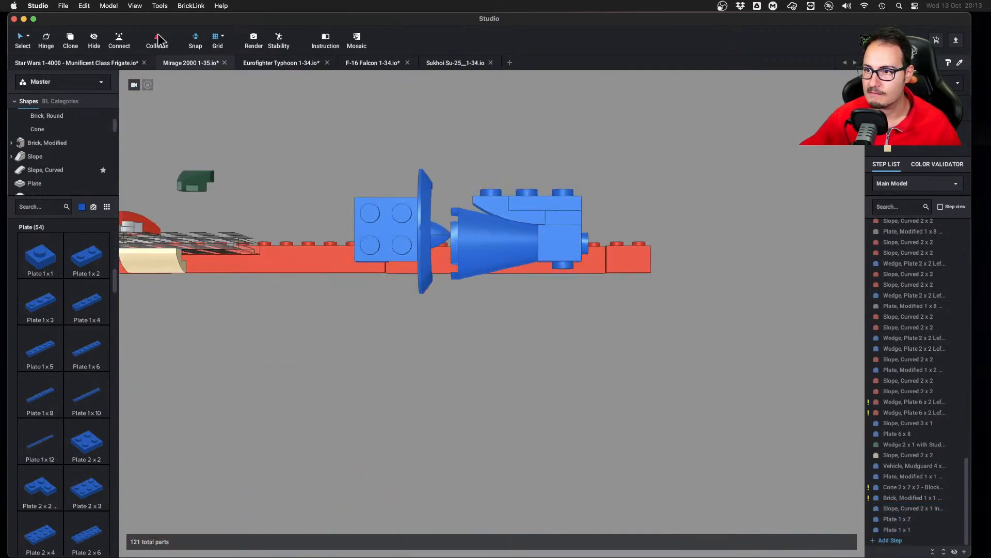
pyautogui.click(158, 39)
pyautogui.moveTo(690, 179); pyautogui.dragTo(532, 201, button='right')
# Add a blue Slope 18 2 x 1 x 2/3 with 4 Slots in front of the cone and turn it slotted side up
pyautogui.click(58, 156)
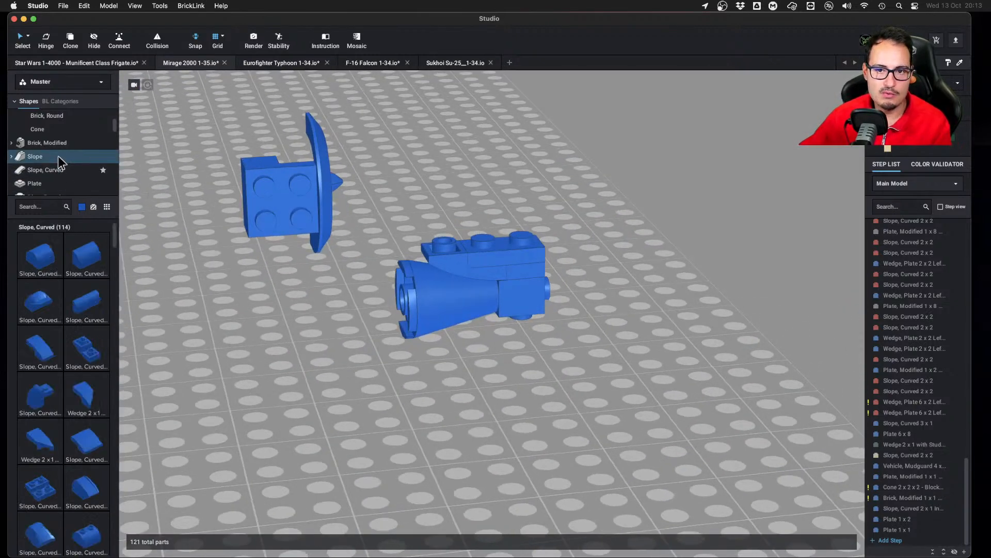
pyautogui.moveTo(40, 349); pyautogui.dragTo(494, 380)
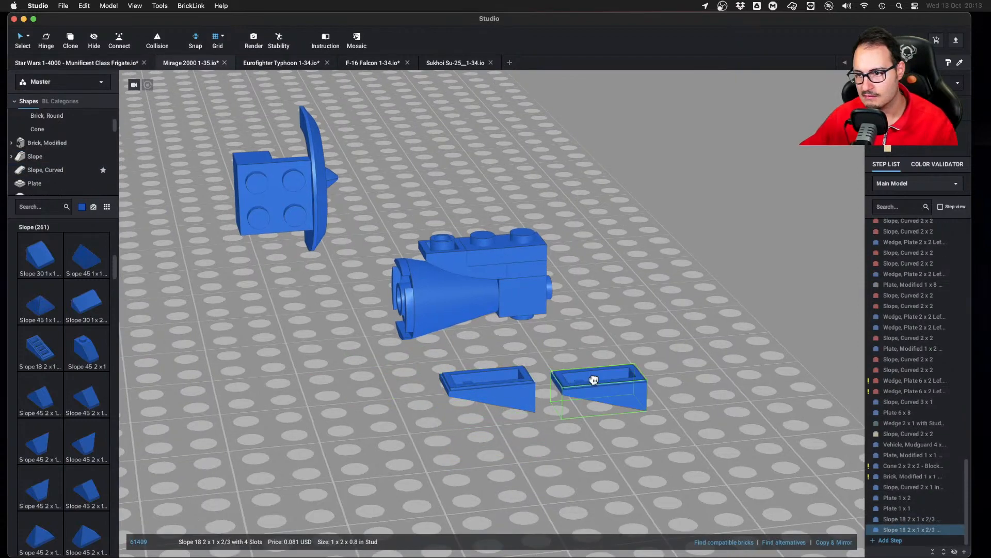
pyautogui.click(589, 381)
pyautogui.press('Home')
pyautogui.moveTo(581, 367); pyautogui.dragTo(581, 378, button='right')
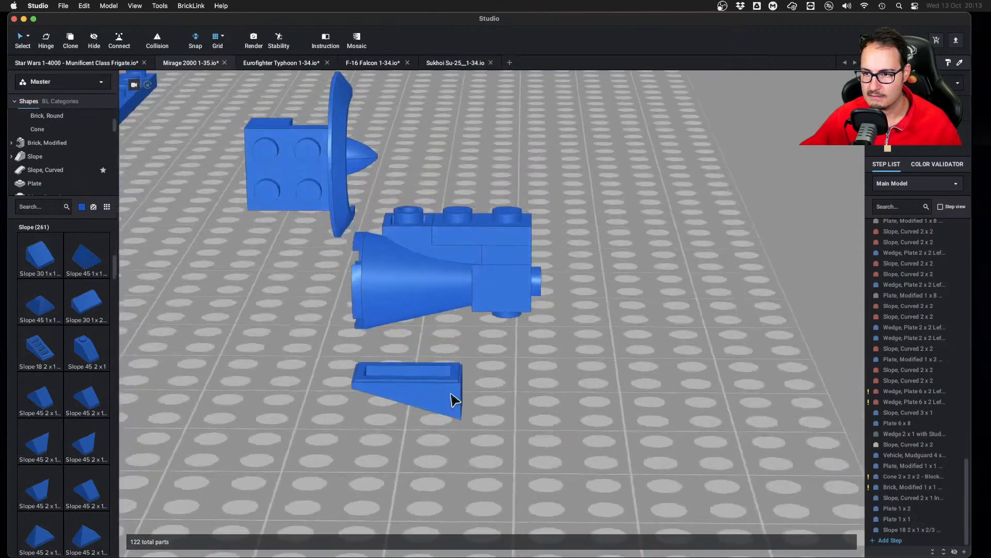
pyautogui.click(402, 402)
pyautogui.press('Up')
pyautogui.press('Up')
pyautogui.click(509, 398)
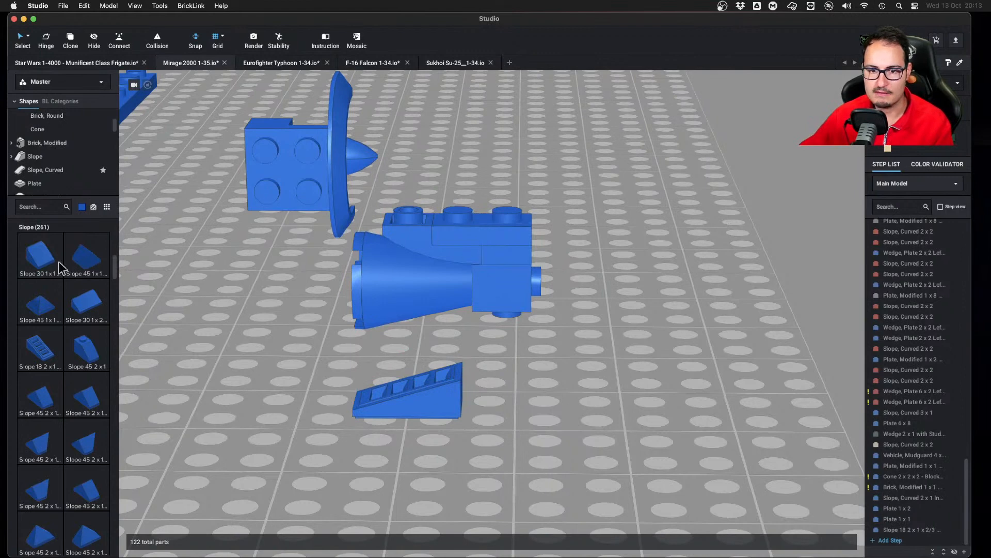
# Put a Plate 1 x 3 under the slotted slope and stack two Plates 1 x 1 behind its high end
pyautogui.click(46, 180)
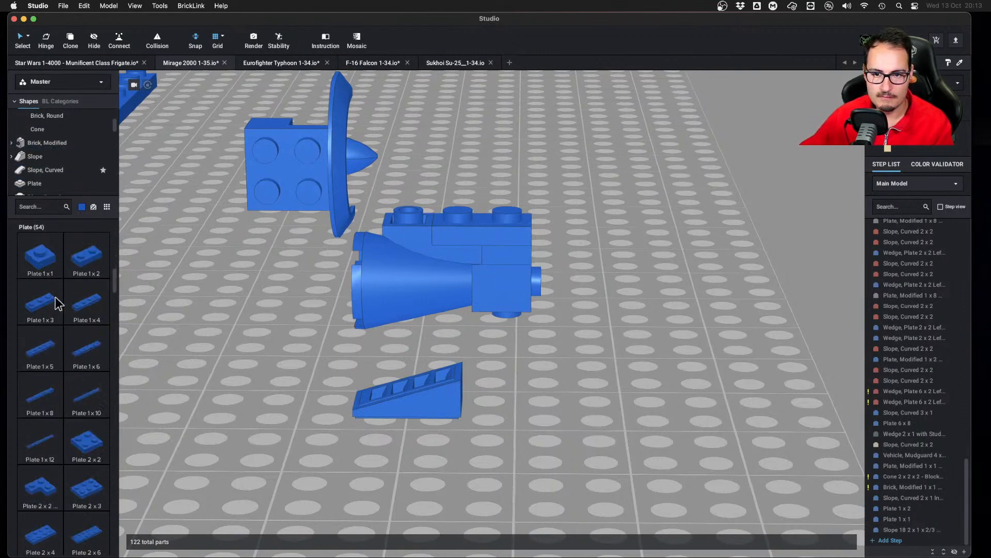
pyautogui.moveTo(59, 304); pyautogui.dragTo(431, 421)
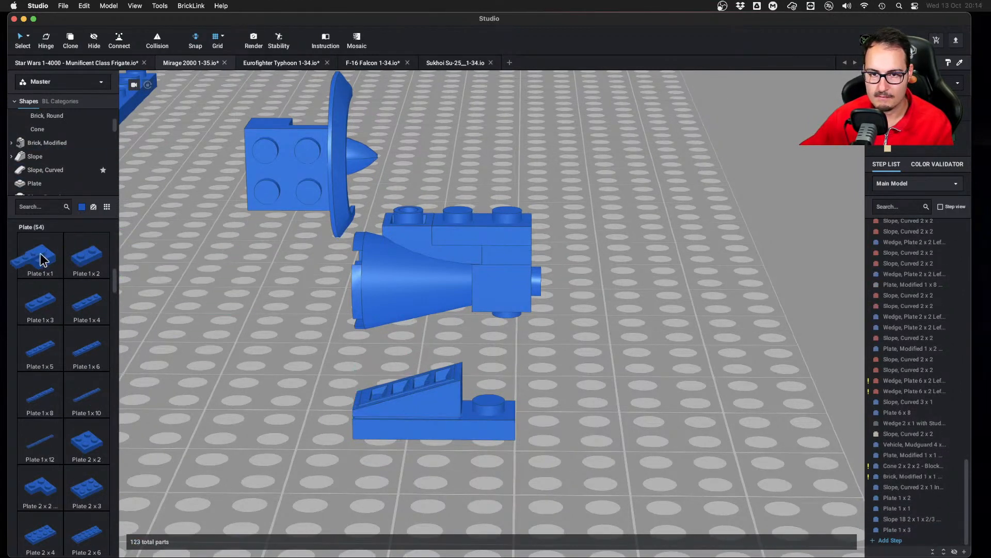
pyautogui.click(41, 254)
pyautogui.click(473, 388)
pyautogui.click(482, 381)
pyautogui.press('Escape')
# Try to fit the slotted slope stack under the cone's modified brick, and move that brick away onto the baseplate
pyautogui.click(459, 409)
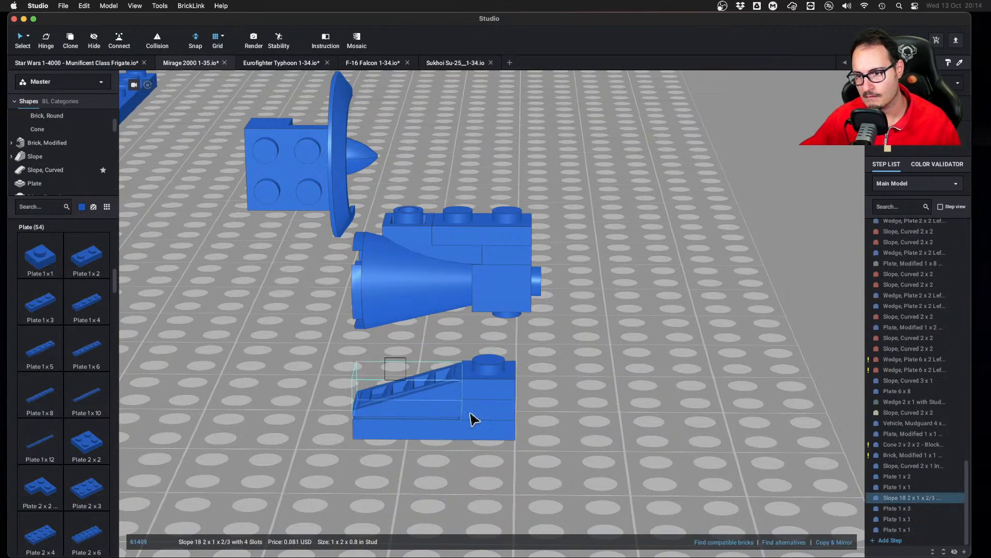
pyautogui.moveTo(482, 425); pyautogui.dragTo(491, 391)
pyautogui.click(580, 407)
pyautogui.moveTo(580, 408); pyautogui.dragTo(532, 308, button='right')
pyautogui.moveTo(532, 309); pyautogui.dragTo(698, 294)
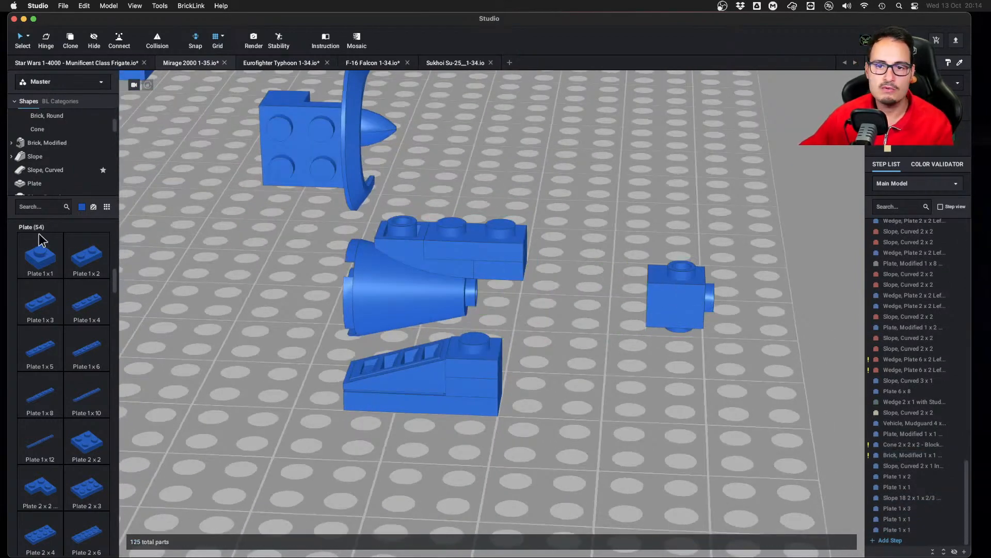
# Find the Technic bricks in the parts library and attach a Technic, Brick 1 x 1 with Hole to the cone's narrow end
pyautogui.scroll(-6, 65, 153)
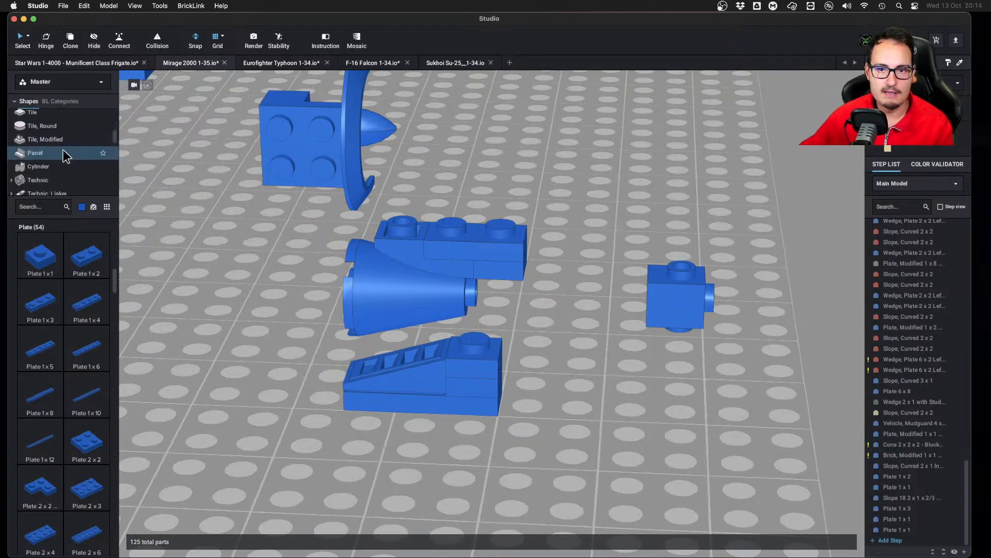
pyautogui.scroll(-1, 62, 154)
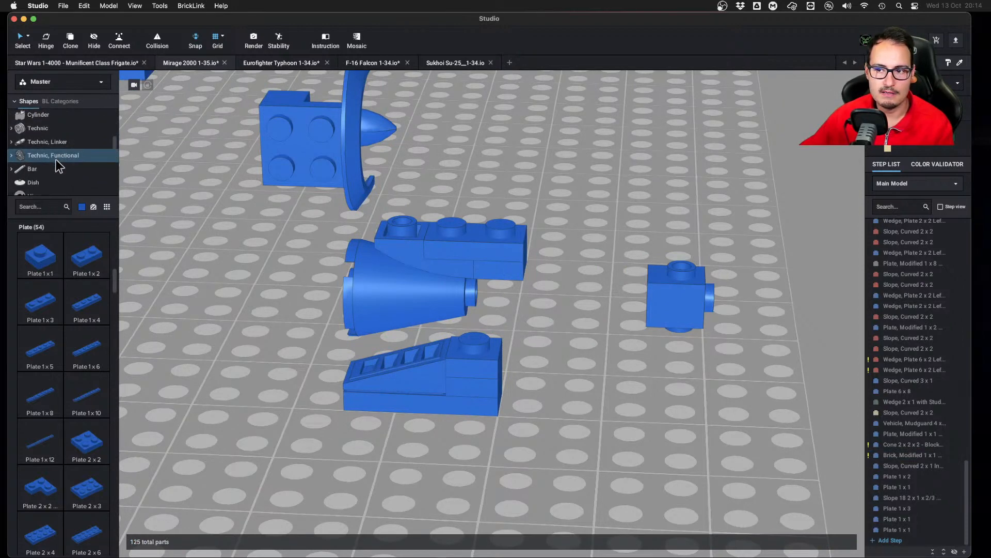
pyautogui.scroll(-3, 51, 167)
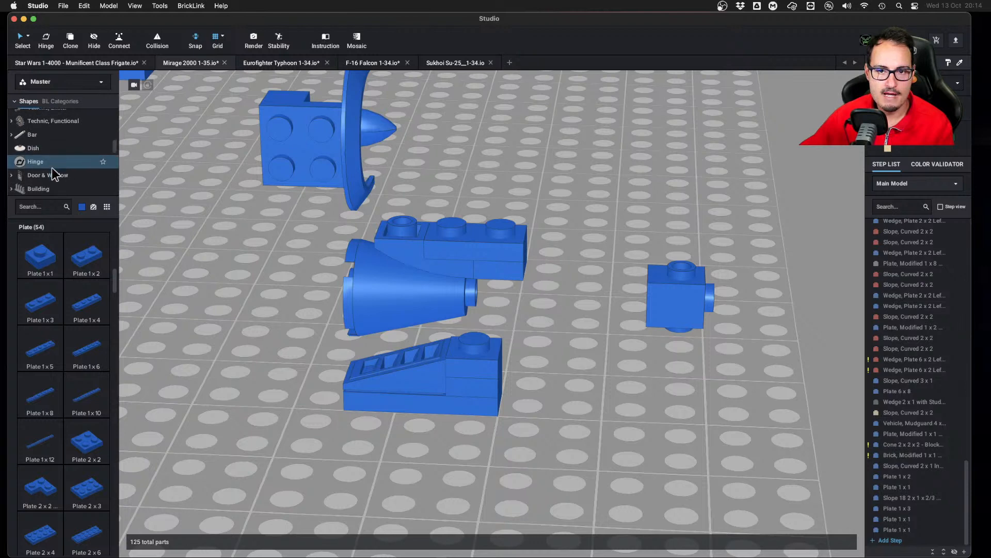
pyautogui.scroll(4, 48, 168)
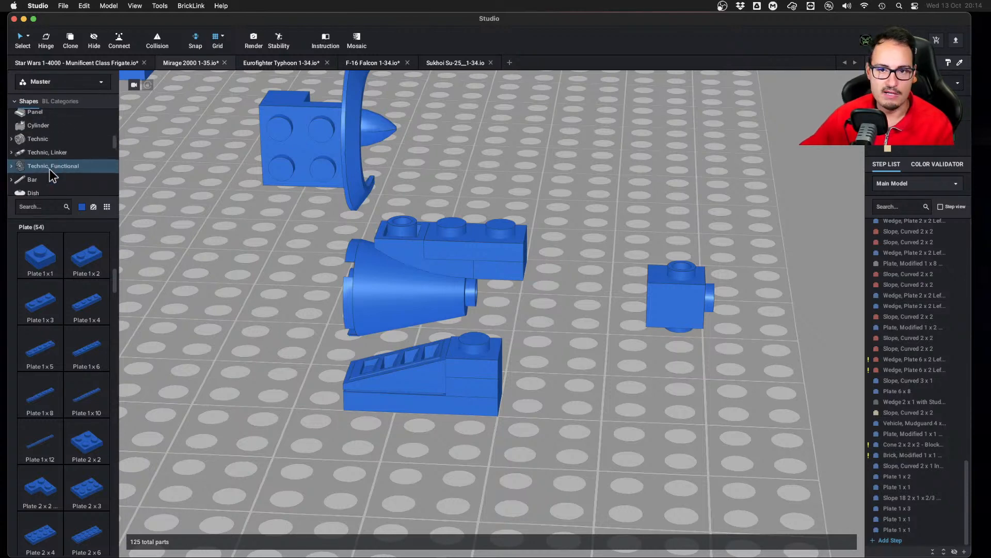
pyautogui.scroll(1, 49, 168)
pyautogui.click(48, 151)
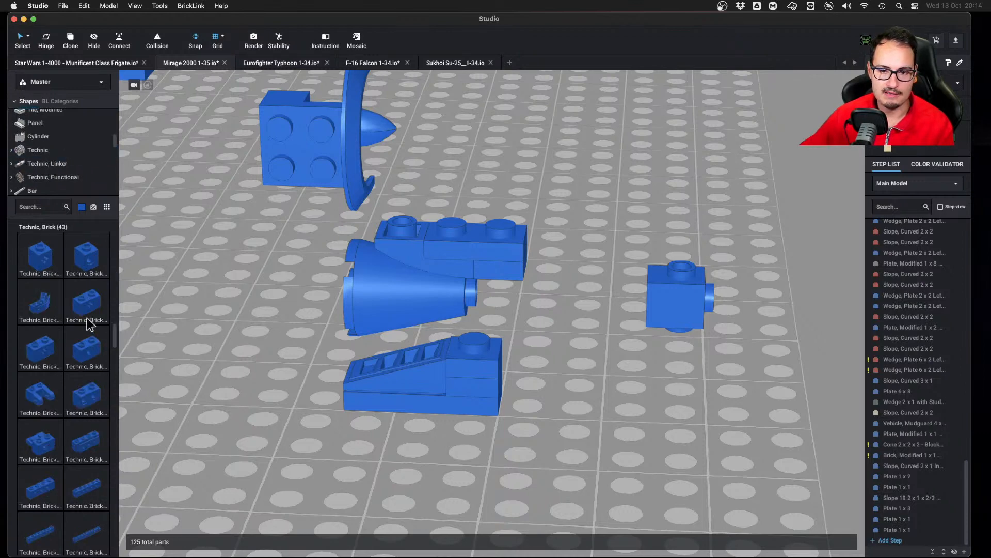
pyautogui.moveTo(135, 261); pyautogui.dragTo(523, 287)
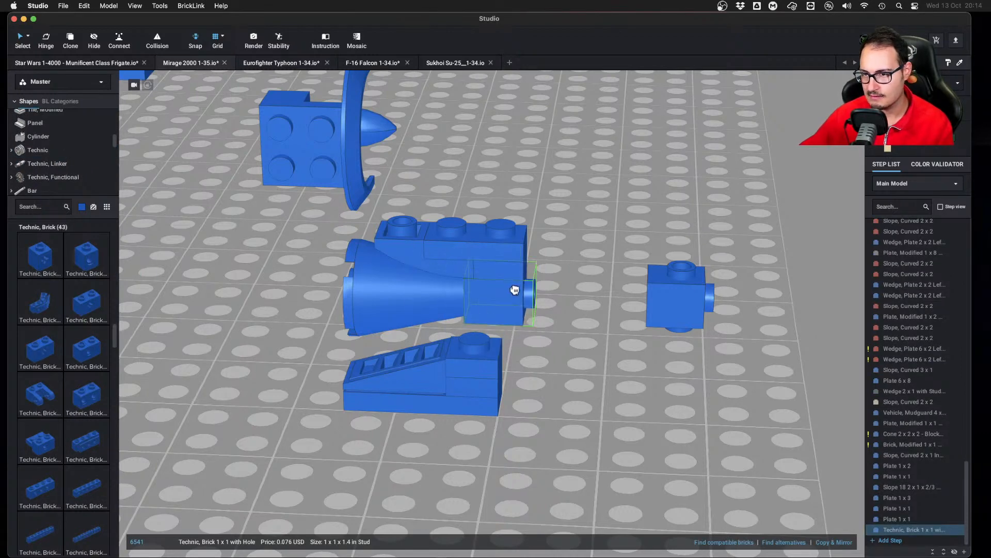
pyautogui.click(582, 243)
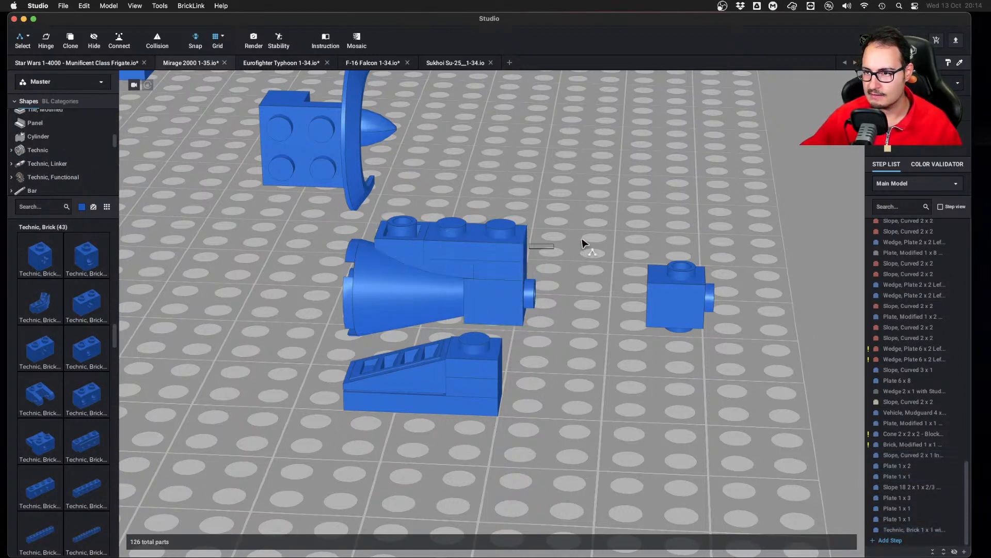
# Set the curved slope stack aside beside the modified brick and attach the slotted slope stack beneath the Technic brick
pyautogui.click(475, 250)
pyautogui.moveTo(476, 250); pyautogui.dragTo(702, 215)
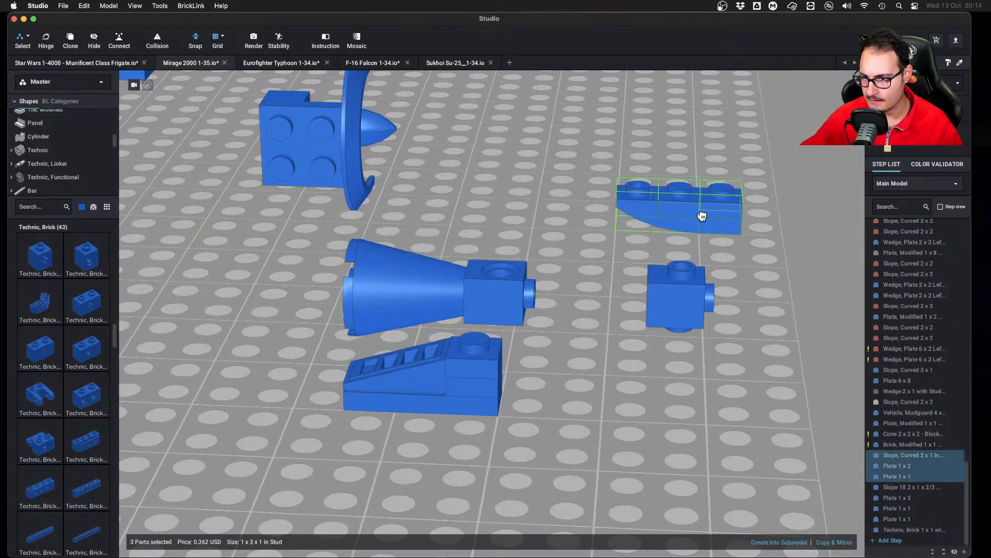
pyautogui.click(533, 277)
pyautogui.click(483, 370)
pyautogui.moveTo(482, 370); pyautogui.dragTo(512, 334)
pyautogui.click(555, 373)
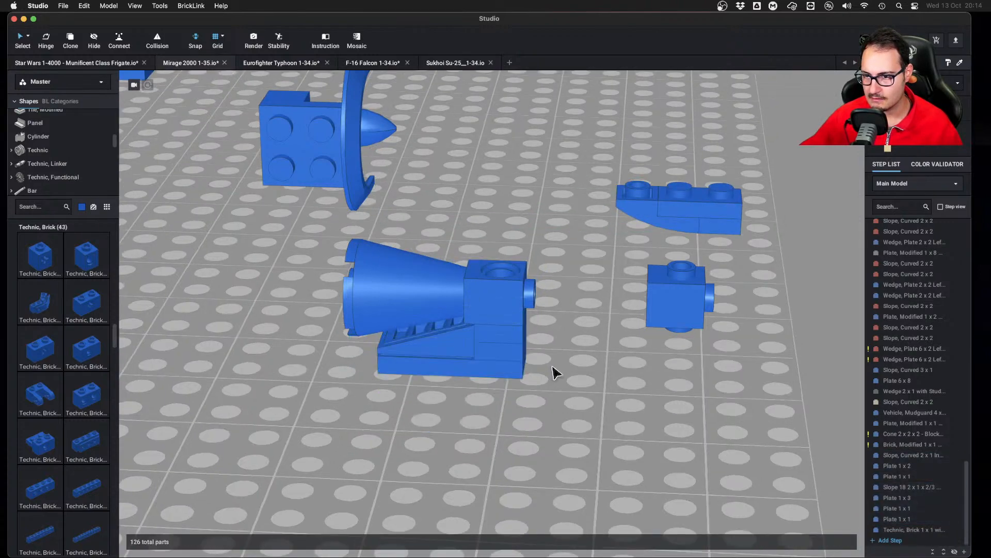
# Clone the slotted slope and its three plates, flip the copy upside down and attach it on top of the Technic brick
pyautogui.moveTo(555, 373); pyautogui.dragTo(553, 312, button='right')
pyautogui.moveTo(446, 354); pyautogui.dragTo(532, 299)
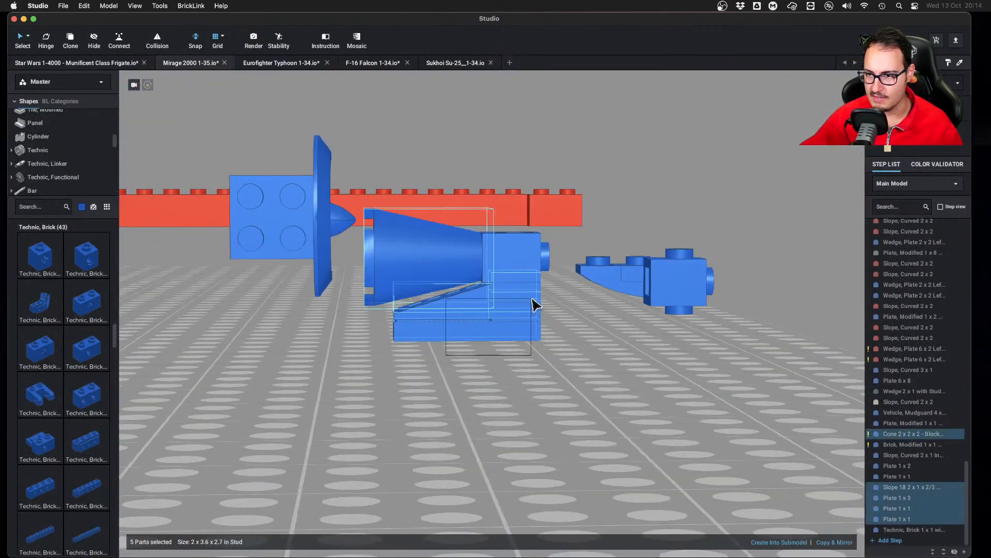
pyautogui.keyDown('super'); pyautogui.click(418, 271); pyautogui.keyUp('super')
pyautogui.press('c')
pyautogui.moveTo(537, 356); pyautogui.dragTo(531, 379, button='right')
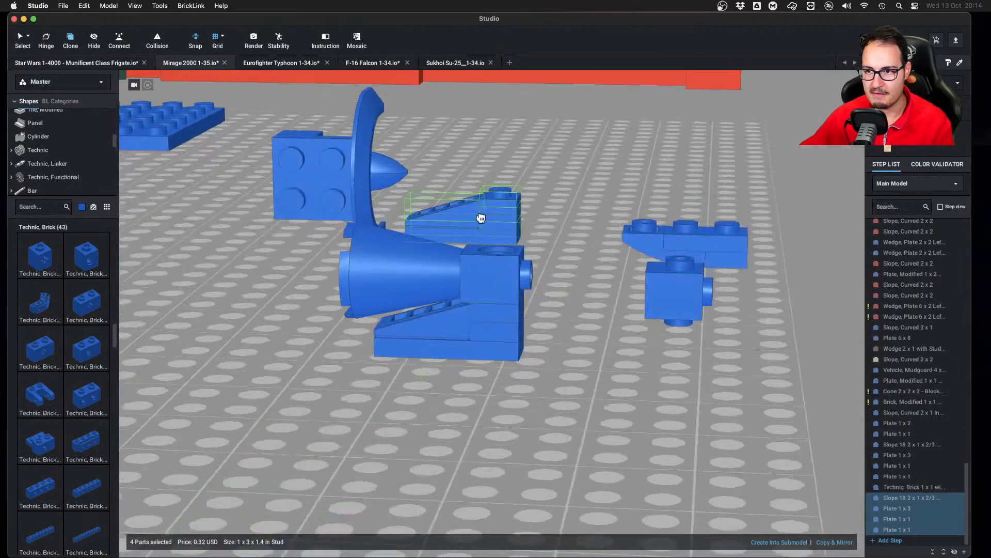
pyautogui.press('Up')
pyautogui.press('Up')
pyautogui.press('Left')
# View the cone assembly from its front, then glance at the LEGO Unit Converter in Chrome and return to Studio
pyautogui.moveTo(525, 381); pyautogui.dragTo(458, 385, button='right')
pyautogui.hotkey('ctrl', 'Left')
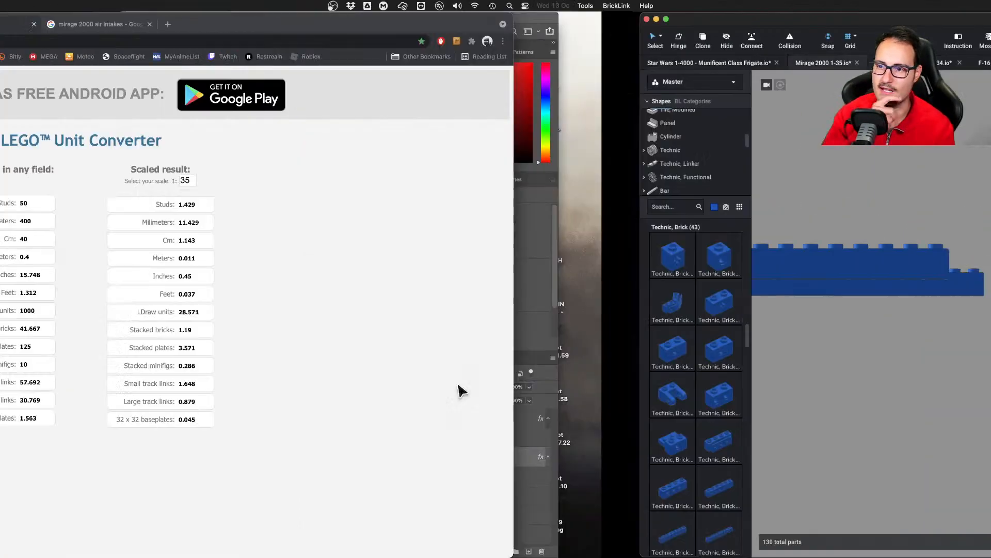
pyautogui.hotkey('ctrl', 'Right')
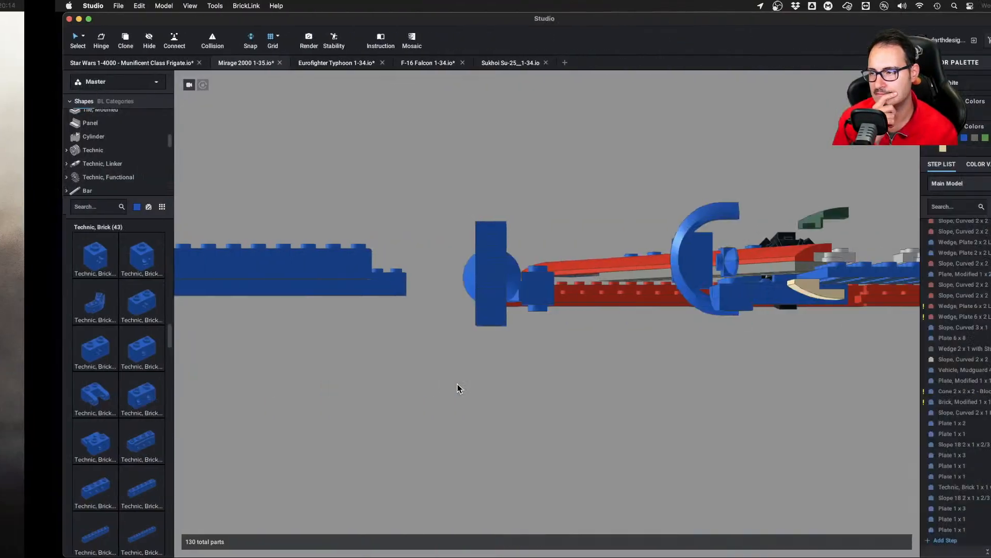
# Delete the Technic brick and both slotted slope and plate stacks from around the cone
pyautogui.moveTo(458, 390); pyautogui.dragTo(494, 380, button='right')
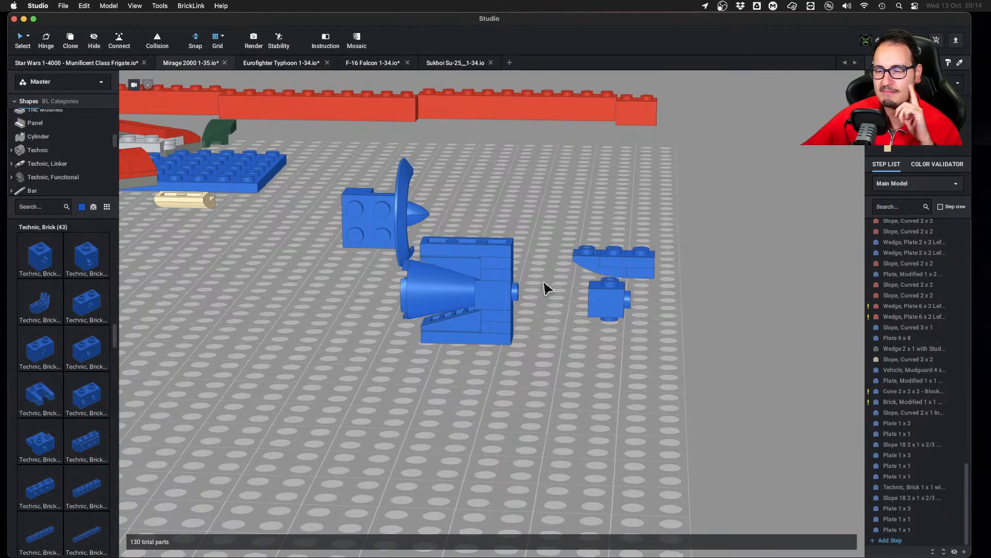
pyautogui.moveTo(544, 283); pyautogui.dragTo(568, 265, button='right')
pyautogui.moveTo(558, 267); pyautogui.dragTo(496, 377)
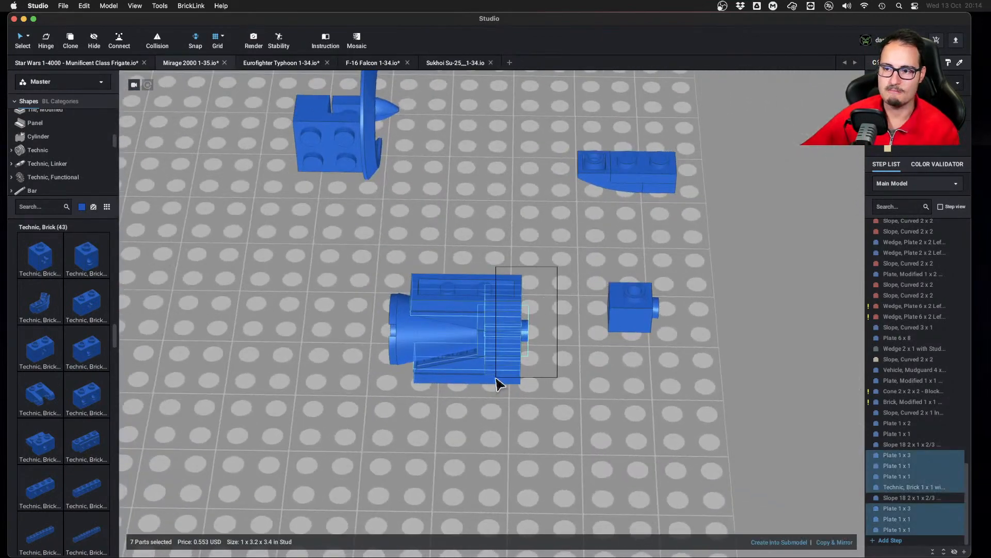
pyautogui.press('Delete')
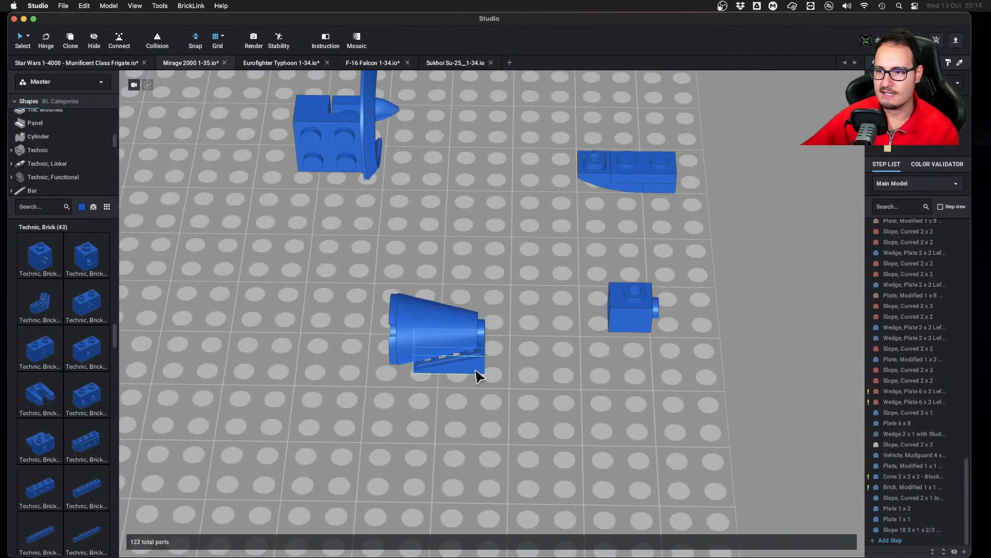
pyautogui.moveTo(523, 393); pyautogui.dragTo(486, 380, button='right')
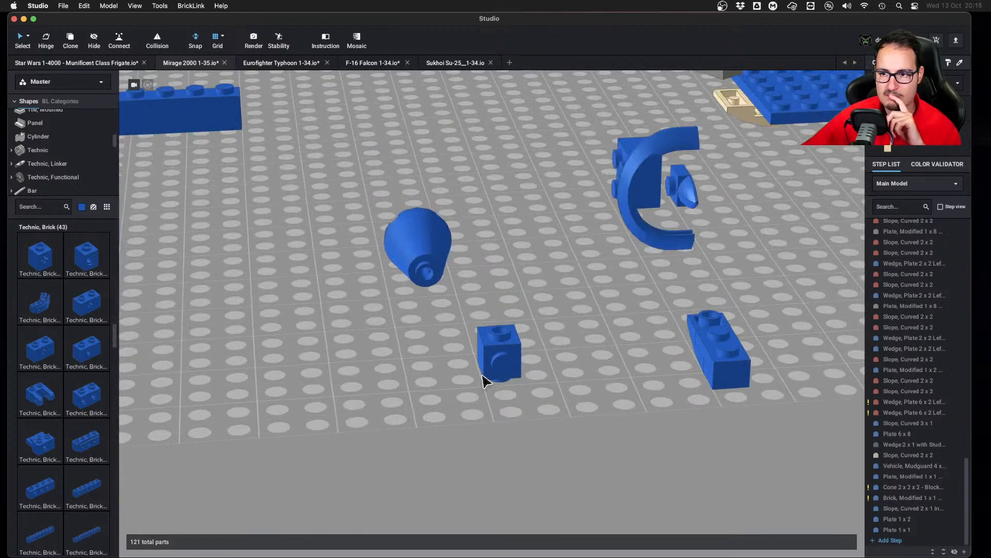
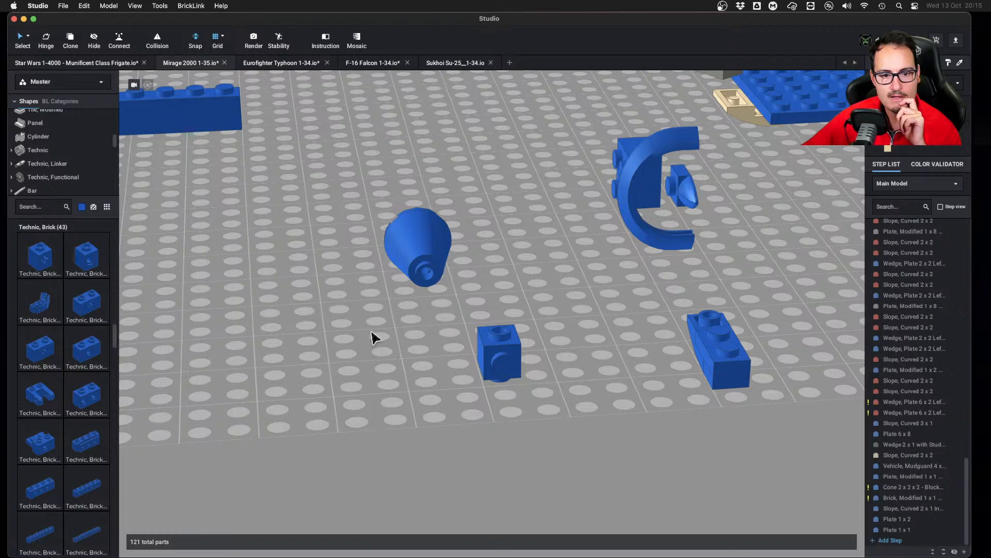
# Turn on collision detection and inspect the Plate 6 x 8 between the red wing edges for colliding parts
pyautogui.click(150, 46)
pyautogui.click(157, 44)
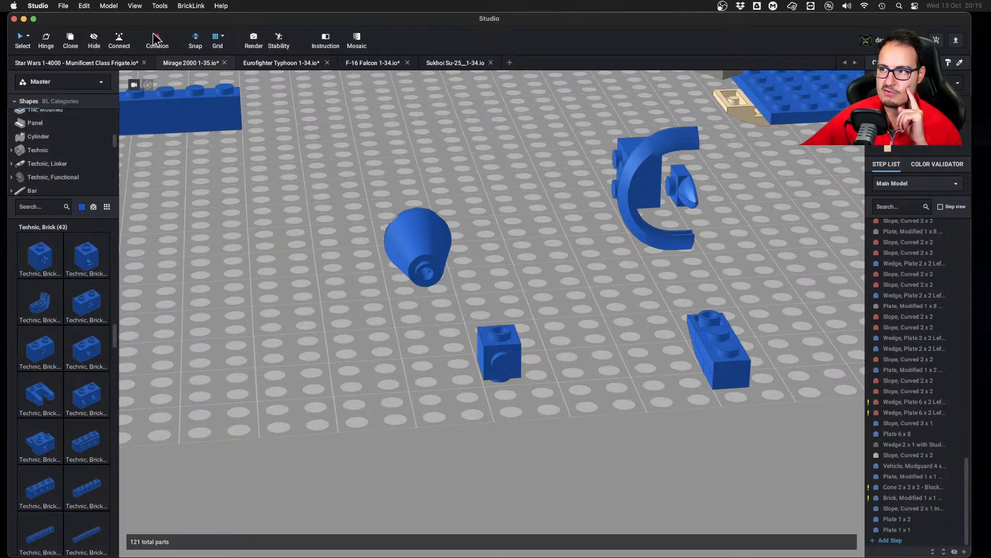
pyautogui.click(158, 37)
pyautogui.scroll(-5, 352, 95)
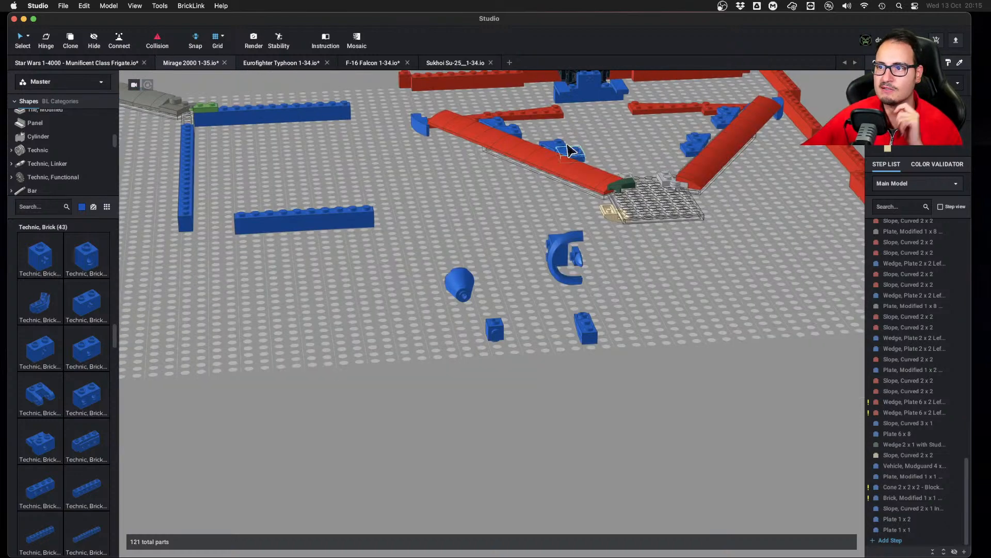
pyautogui.moveTo(657, 175); pyautogui.dragTo(618, 248, button='middle')
pyautogui.moveTo(548, 256); pyautogui.dragTo(500, 196, button='right')
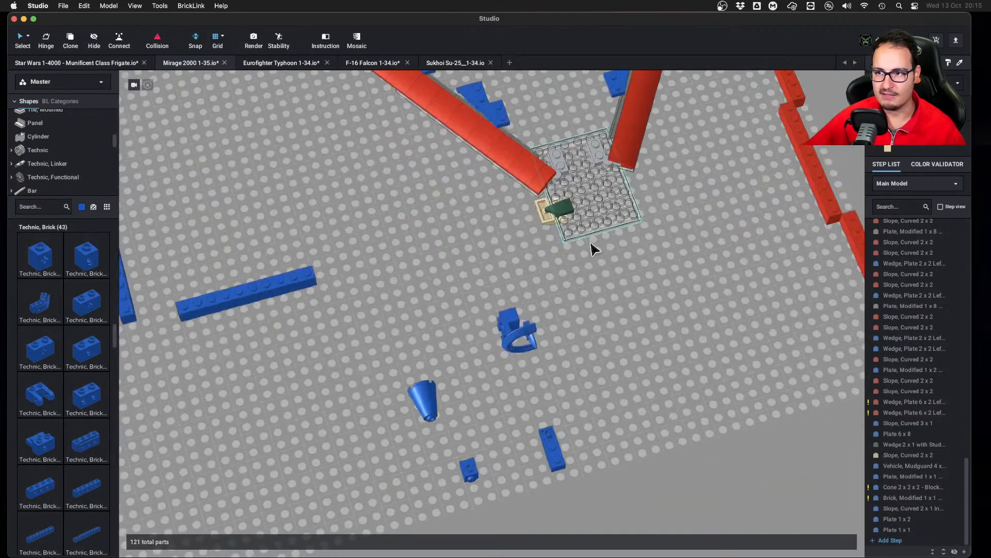
# Try to reposition the Plate 6 x 8 clear of its collisions, and undo the move
pyautogui.moveTo(604, 200)
pyautogui.mouseDown()
pyautogui.moveTo(477, 264)
pyautogui.moveTo(597, 183)
pyautogui.moveTo(595, 218)
pyautogui.moveTo(564, 178)
pyautogui.moveTo(602, 255)
pyautogui.moveTo(598, 210)
pyautogui.mouseUp()
pyautogui.click(604, 266)
pyautogui.click(493, 229)
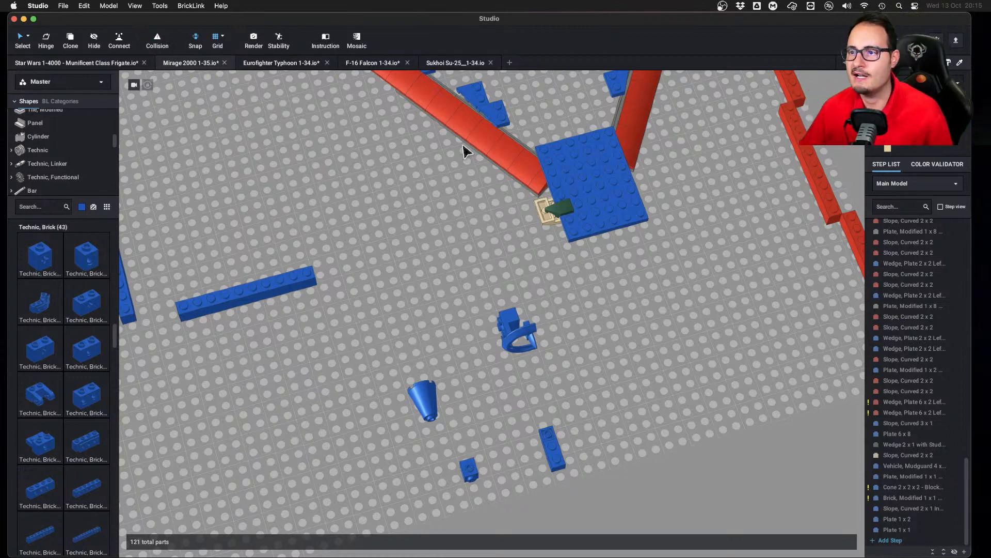
pyautogui.press('super+z')
pyautogui.press('super+z')
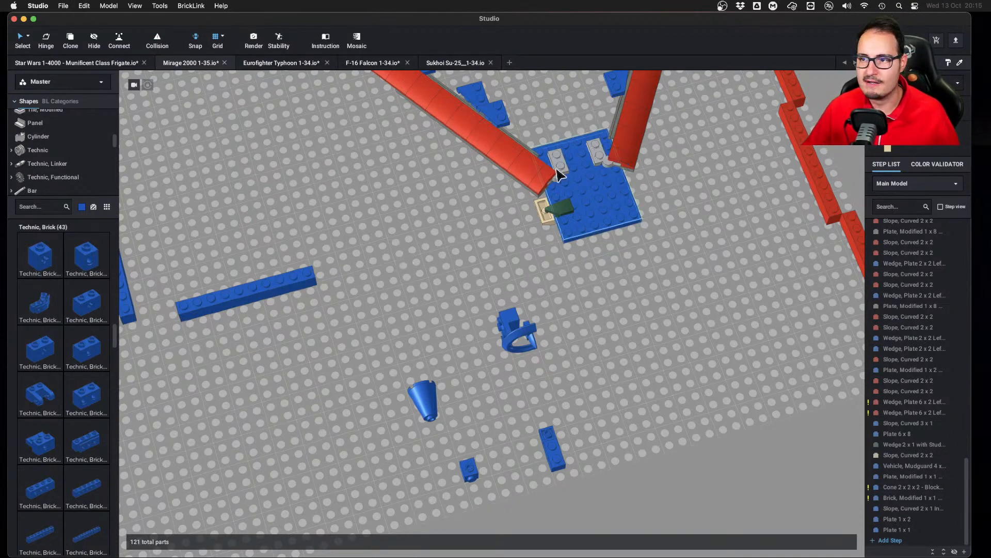
pyautogui.scroll(-5, 489, 150)
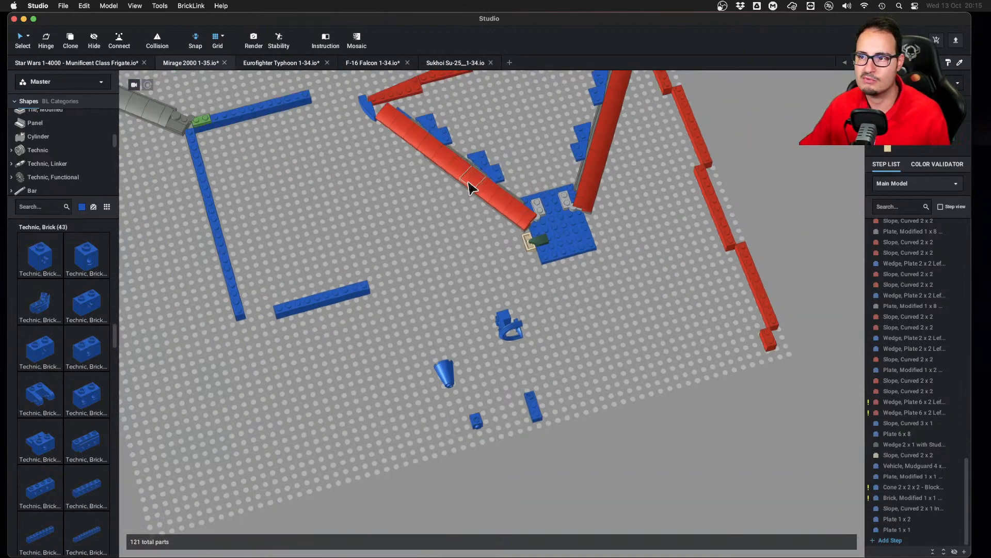
pyautogui.moveTo(468, 183); pyautogui.dragTo(492, 163, button='right')
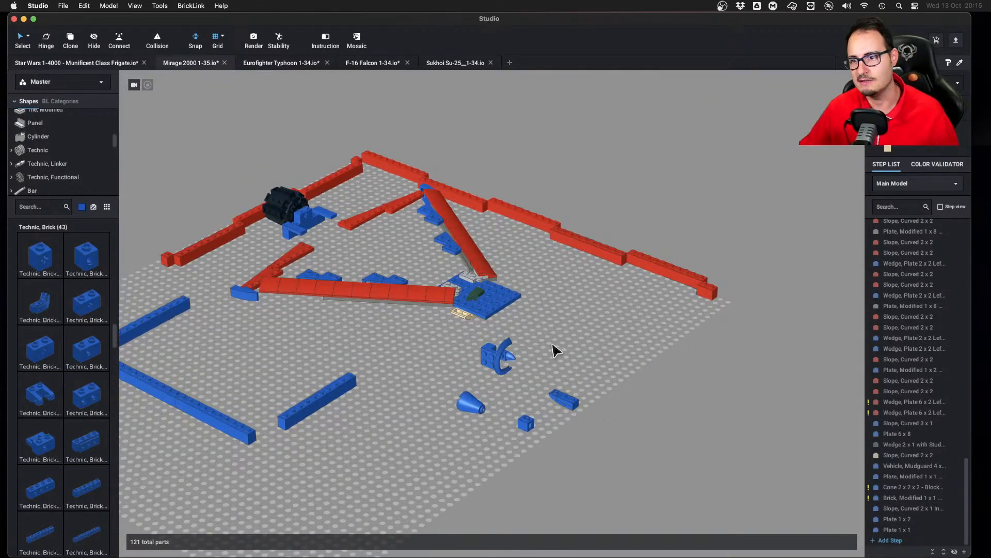
pyautogui.scroll(5, 553, 369)
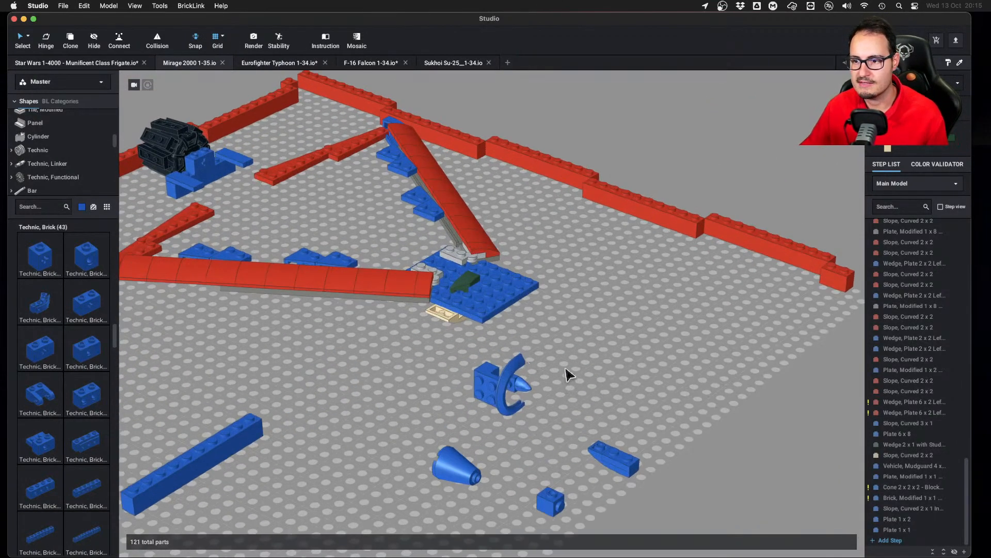
pyautogui.scroll(1, 567, 382)
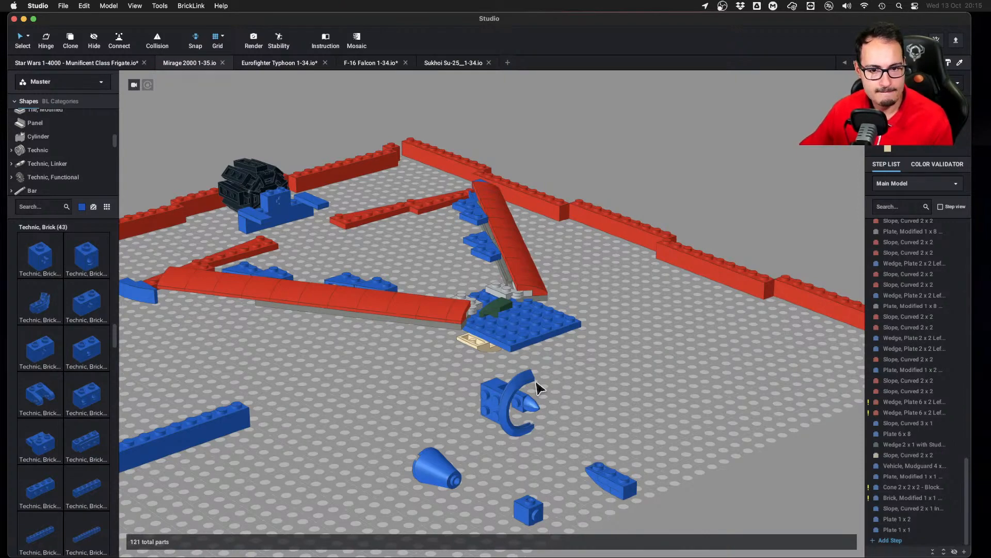
# Delete the small pointed piece inside the round mudguard arch and the loose large cone lying near it
pyautogui.scroll(2, 523, 408)
pyautogui.moveTo(643, 449); pyautogui.dragTo(643, 361, button='middle')
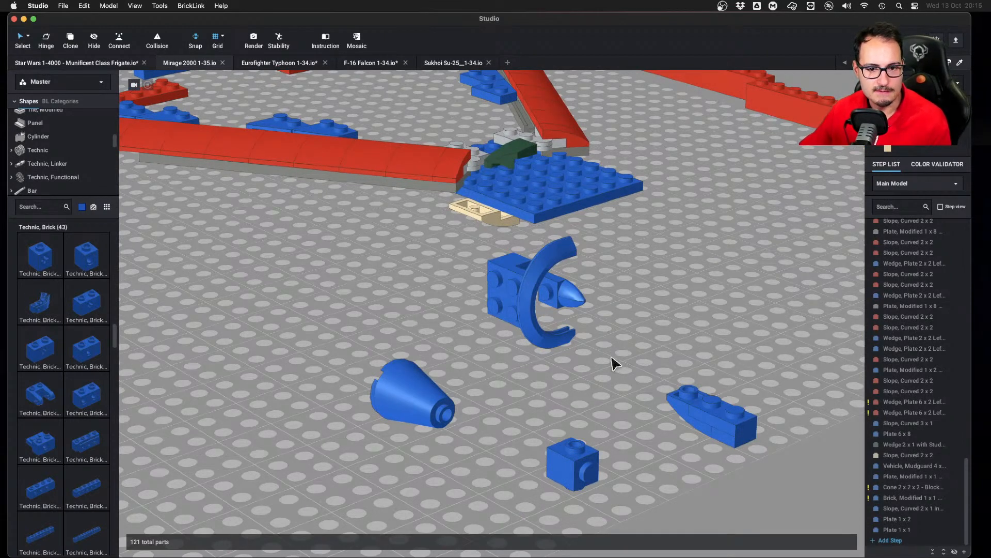
pyautogui.press('Delete')
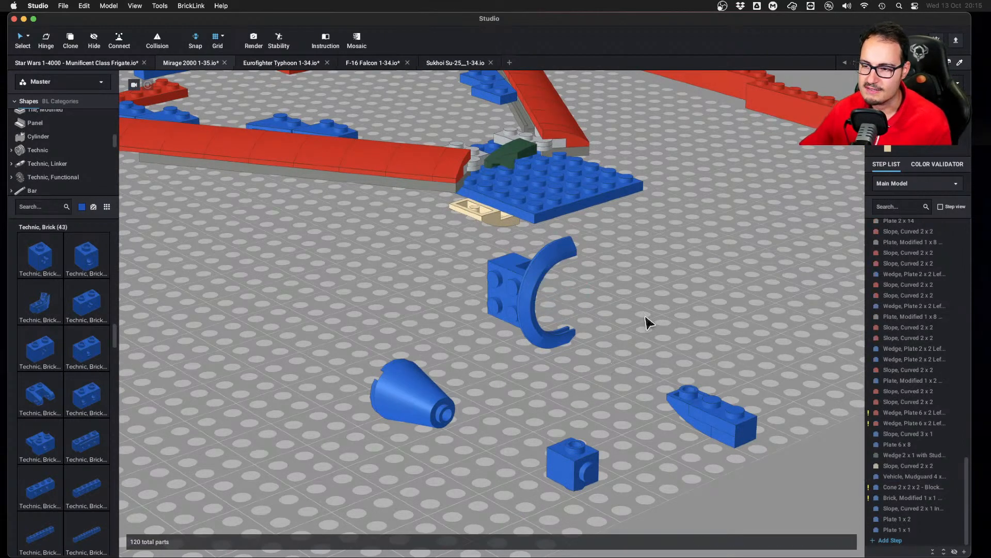
pyautogui.hotkey('ctrl', 'Left')
pyautogui.hotkey('ctrl', 'Right')
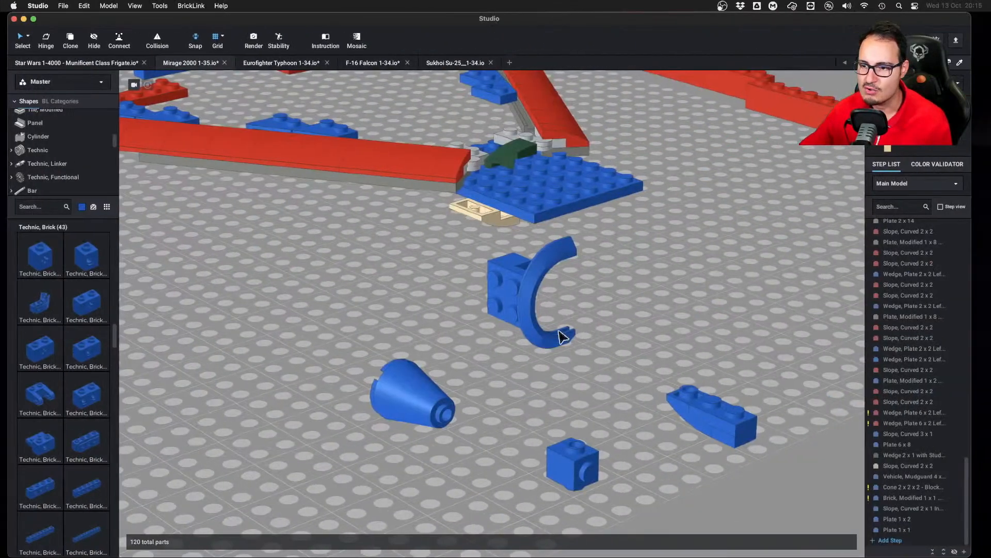
pyautogui.click(413, 397)
pyautogui.press('Delete')
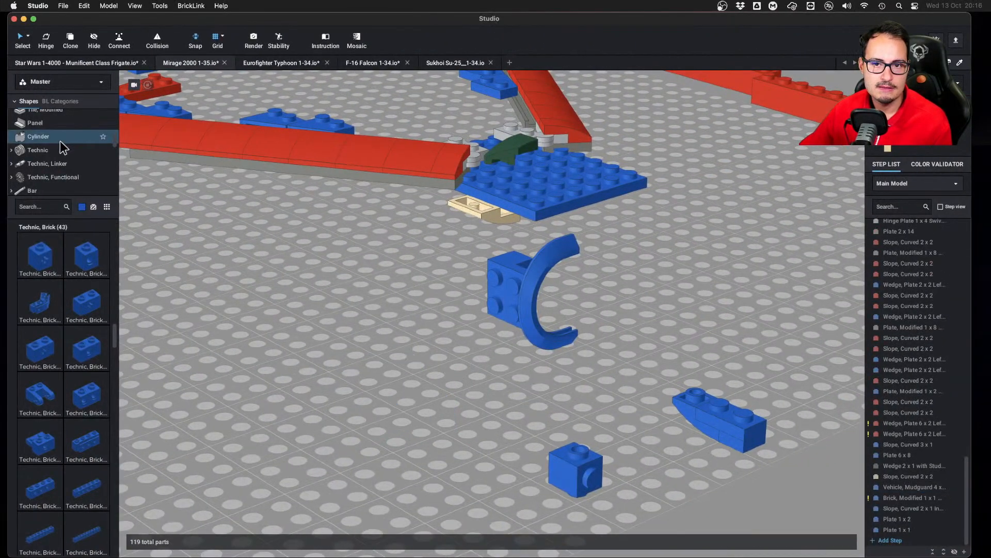
# Add a blue Cone 1 x 1 with Top Groove from the Cone parts and lay it on its side near the mudguard
pyautogui.scroll(5, 59, 144)
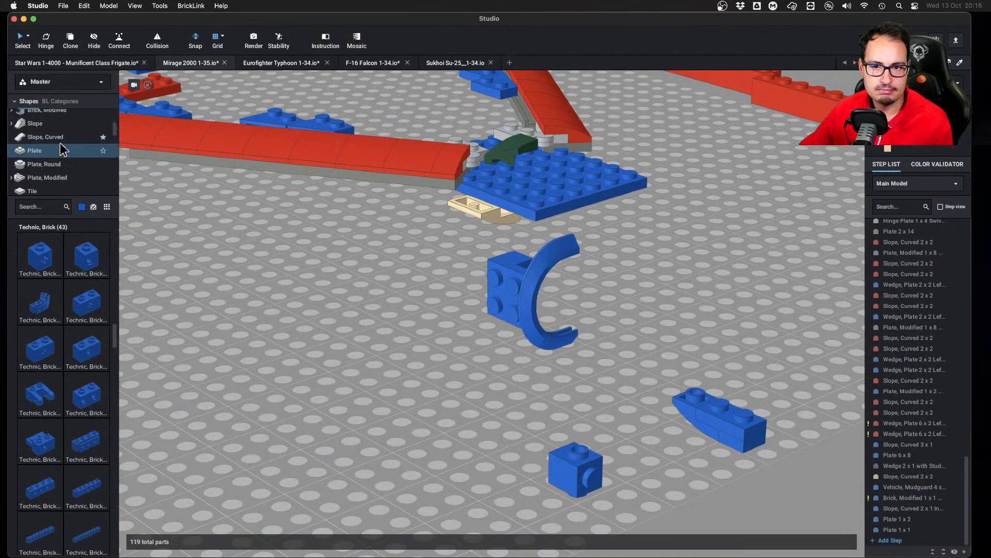
pyautogui.scroll(2, 57, 111)
pyautogui.click(58, 118)
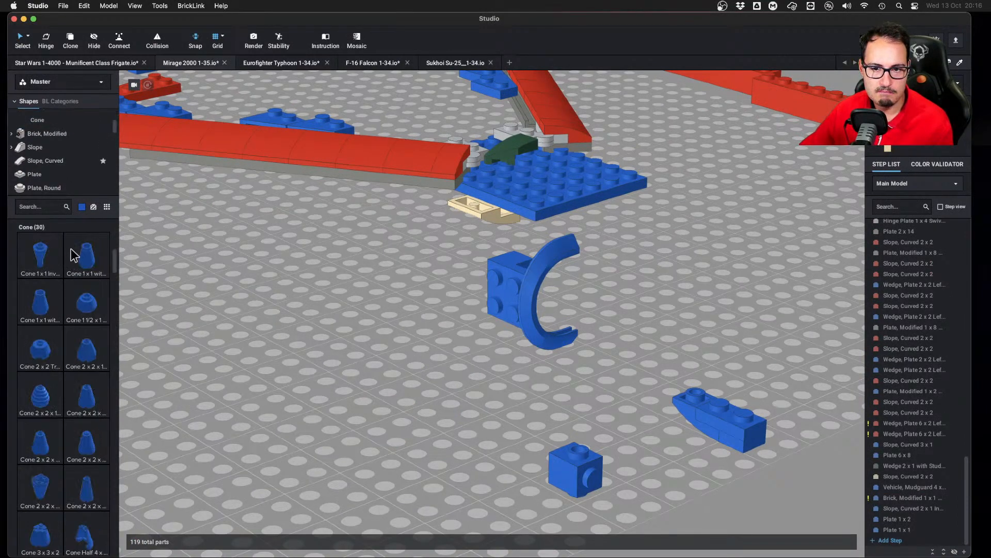
pyautogui.click(48, 257)
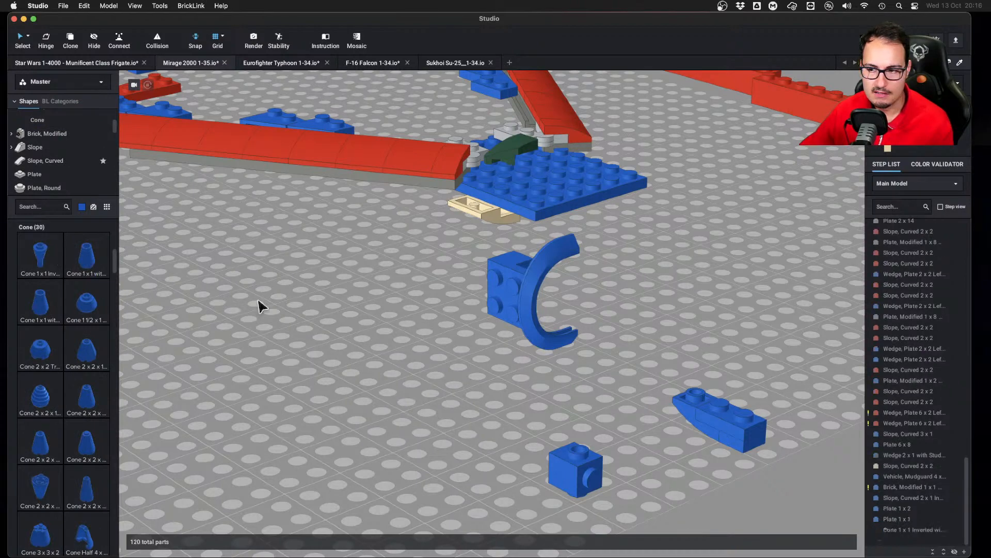
pyautogui.click(83, 260)
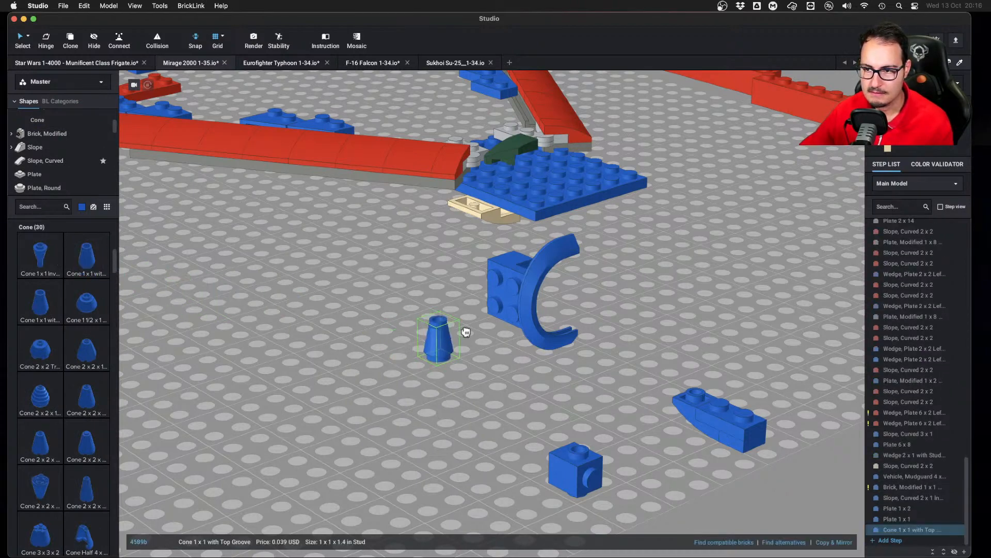
pyautogui.press('Down')
pyautogui.moveTo(614, 358); pyautogui.dragTo(635, 393, button='right')
pyautogui.click(534, 391)
pyautogui.press('Escape')
pyautogui.moveTo(567, 385); pyautogui.dragTo(581, 383)
pyautogui.click(684, 391)
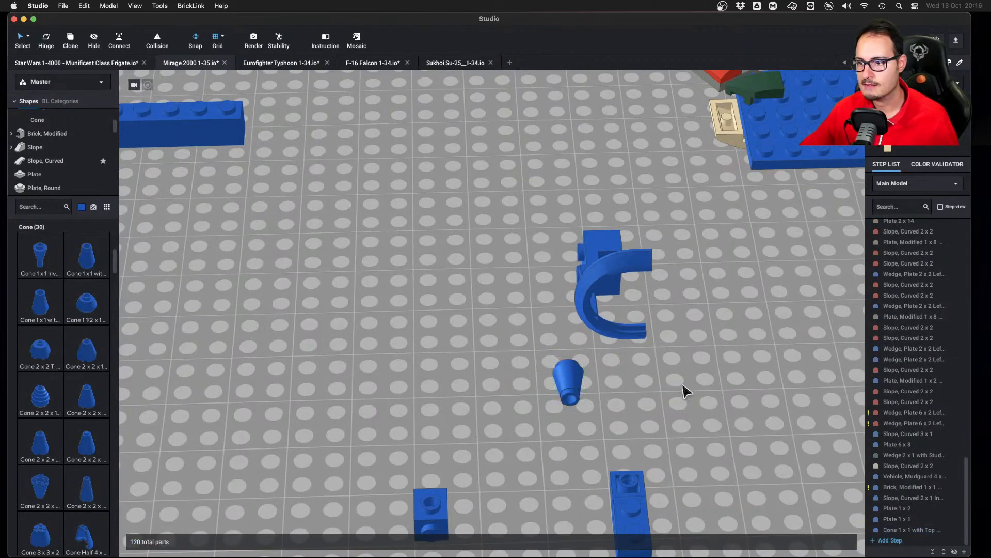
# Switch to Chrome and examine the Mirage 2000 air intake photos, including the close-up of the intake cone
pyautogui.hotkey('ctrl', 'Left')
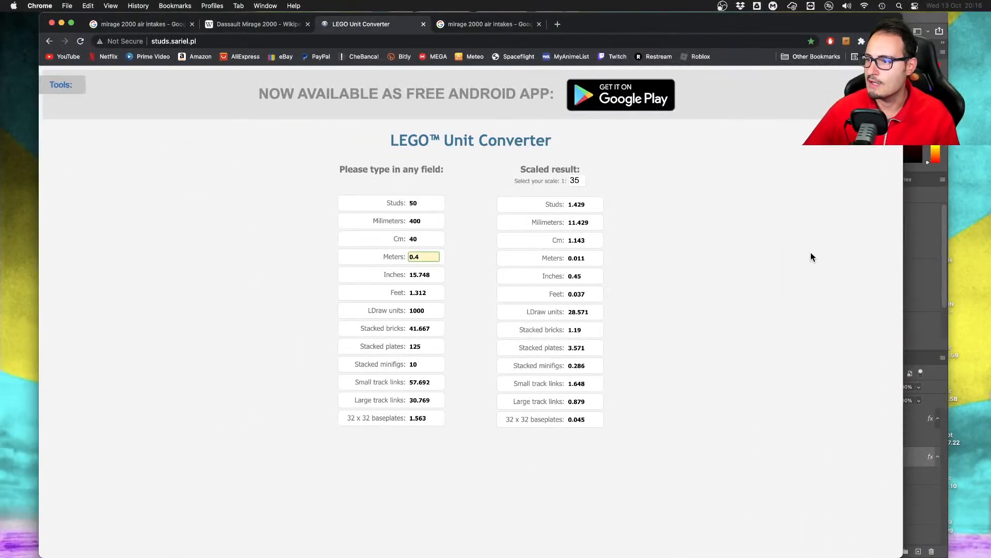
pyautogui.click(488, 27)
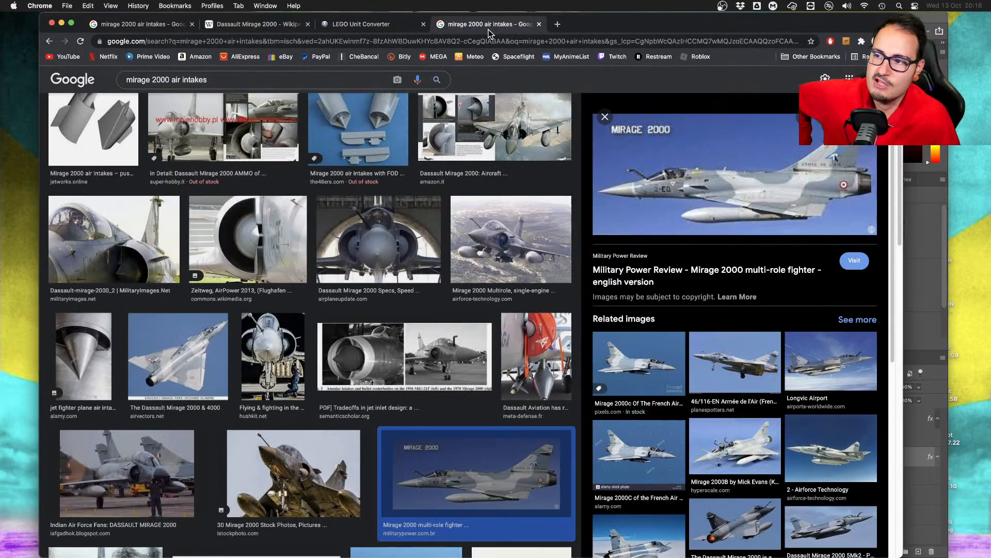
pyautogui.click(512, 239)
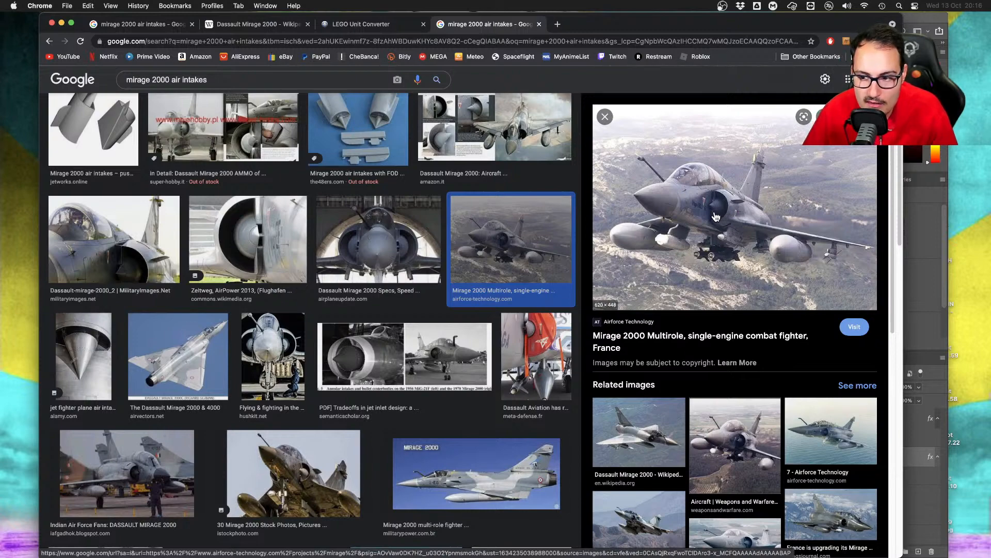
pyautogui.click(100, 354)
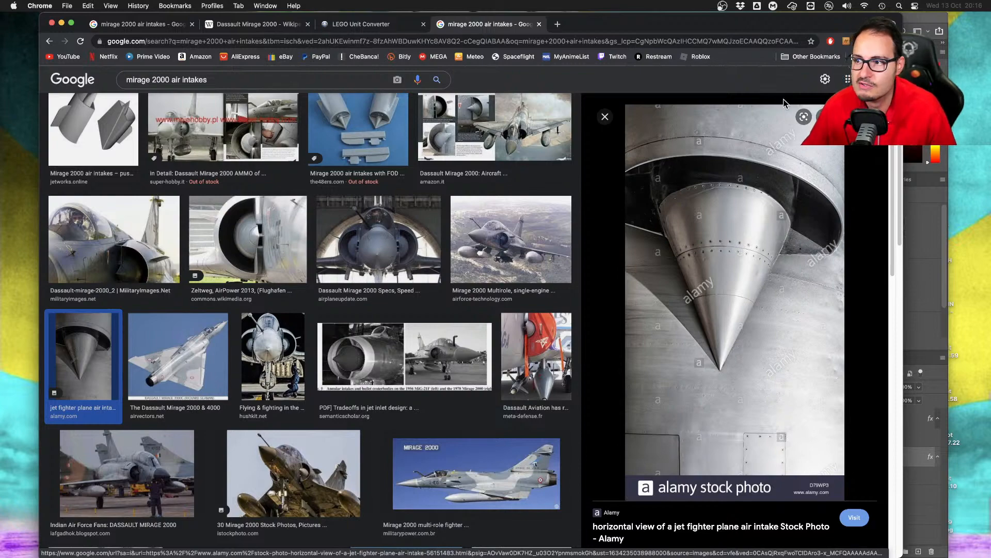
pyautogui.press('super+Tab')
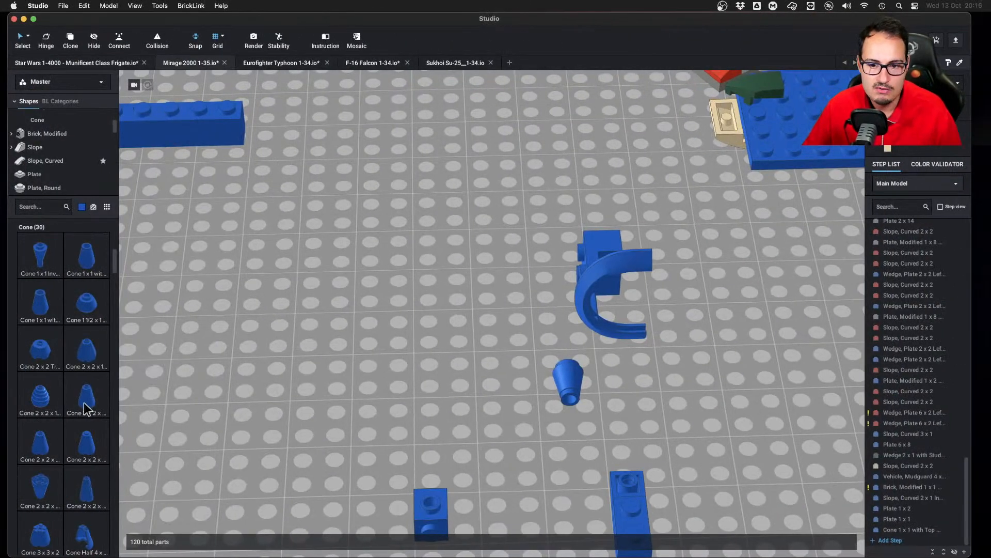
# Add a blue Cone 2 x 2 x 2, join the Cone 1 x 1 to its tip, and move both beside the mudguard
pyautogui.moveTo(86, 408); pyautogui.dragTo(501, 377)
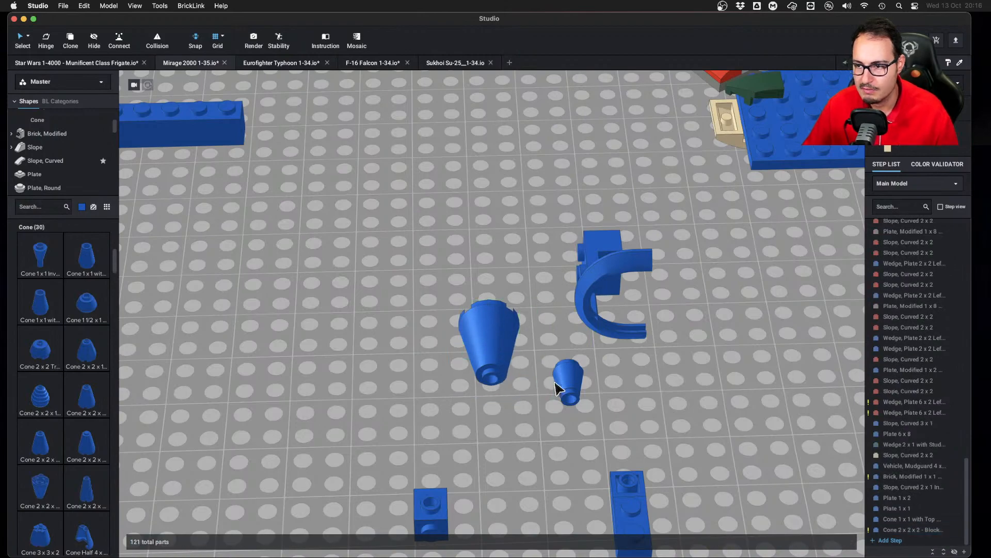
pyautogui.moveTo(558, 387); pyautogui.dragTo(516, 401)
pyautogui.moveTo(575, 412); pyautogui.dragTo(538, 350, button='right')
pyautogui.moveTo(487, 381); pyautogui.dragTo(694, 362)
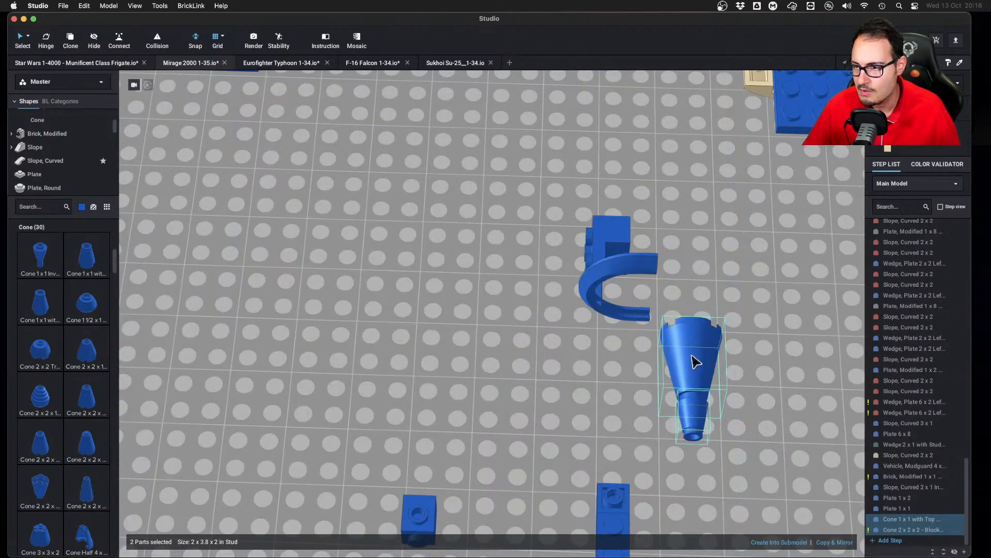
pyautogui.moveTo(694, 361); pyautogui.dragTo(568, 388, button='right')
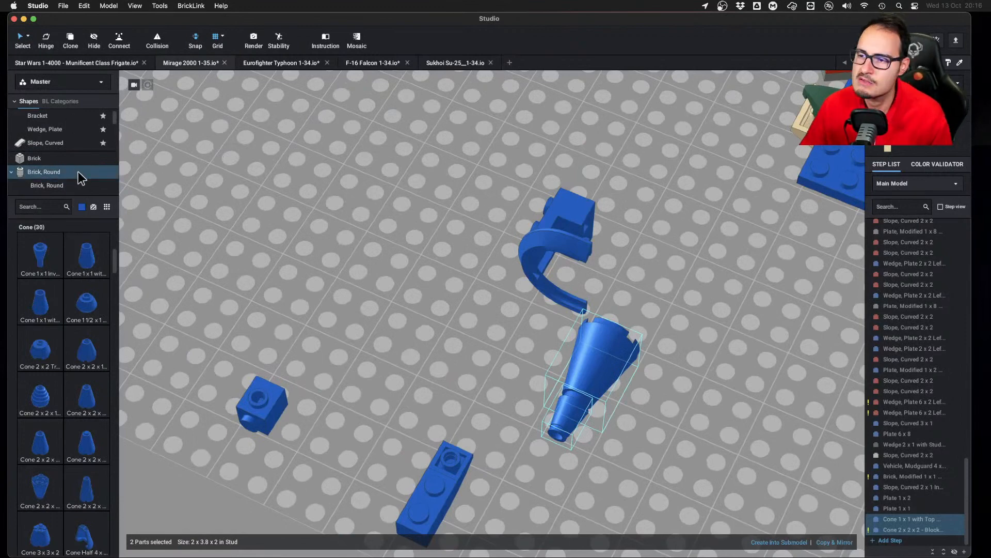
# Add a Brick, Modified 1 x 2 with Studs on 1 Side from the Brick, Modified parts against the mudguard's brick
pyautogui.scroll(-3, 77, 165)
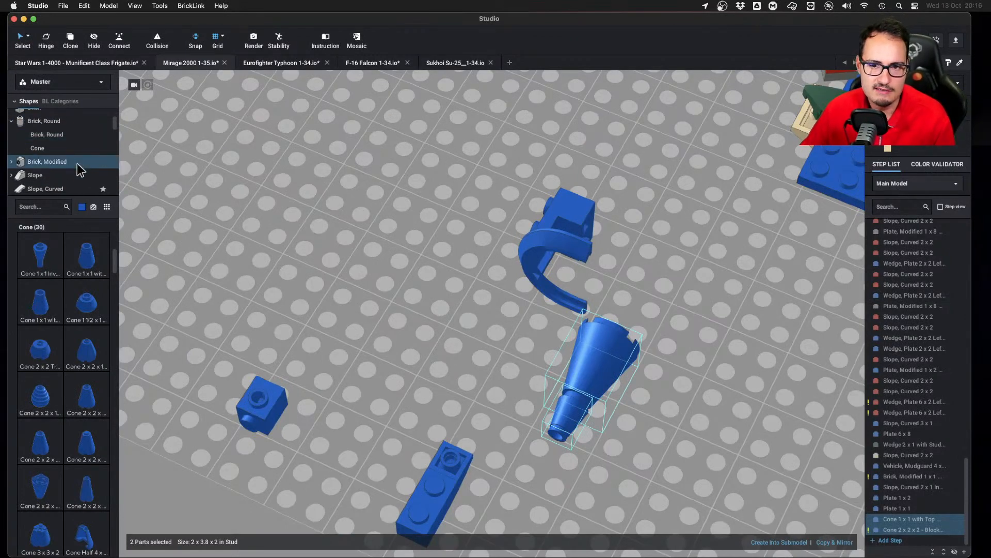
pyautogui.click(78, 162)
pyautogui.scroll(-2, 79, 376)
pyautogui.scroll(-5, 80, 378)
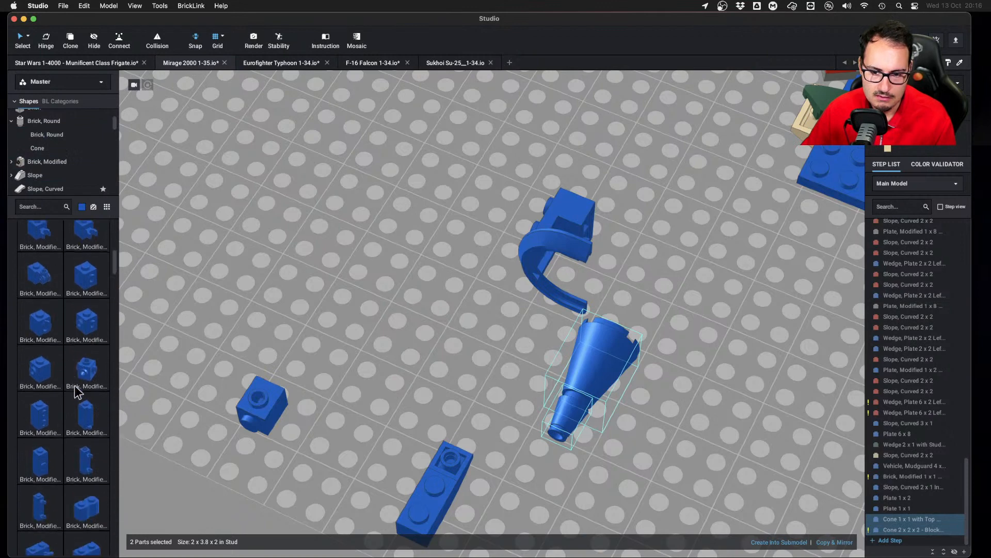
pyautogui.scroll(-6, 88, 449)
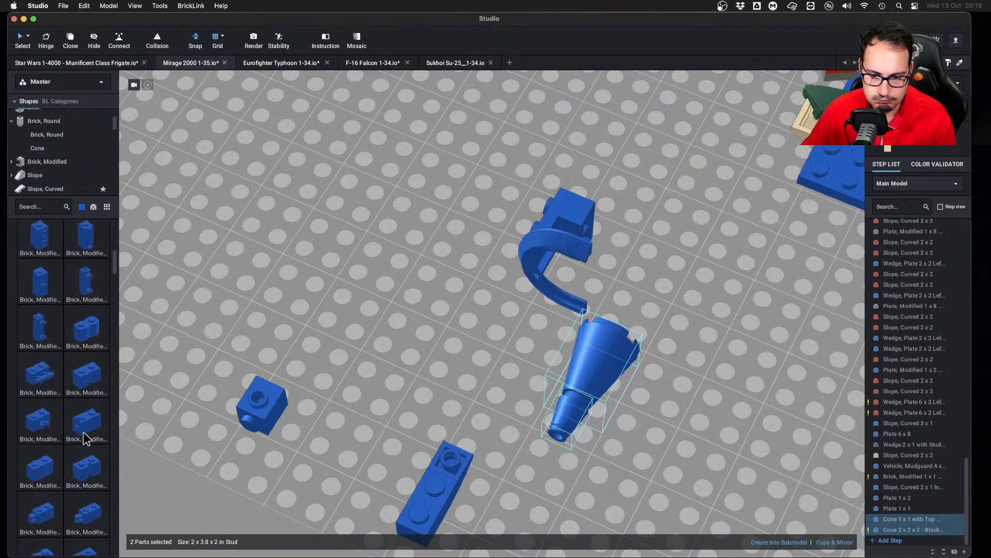
pyautogui.scroll(-4, 82, 432)
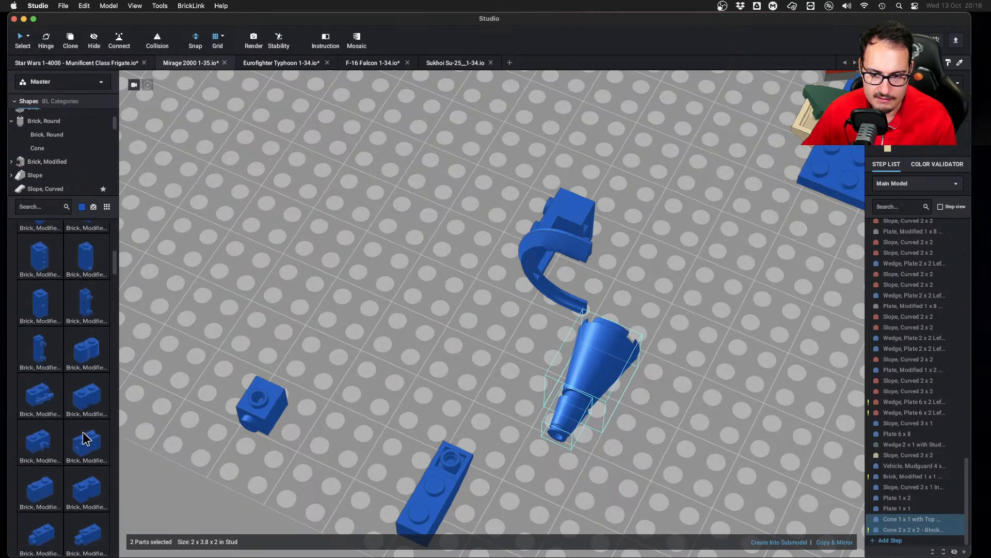
pyautogui.moveTo(86, 443); pyautogui.dragTo(586, 235)
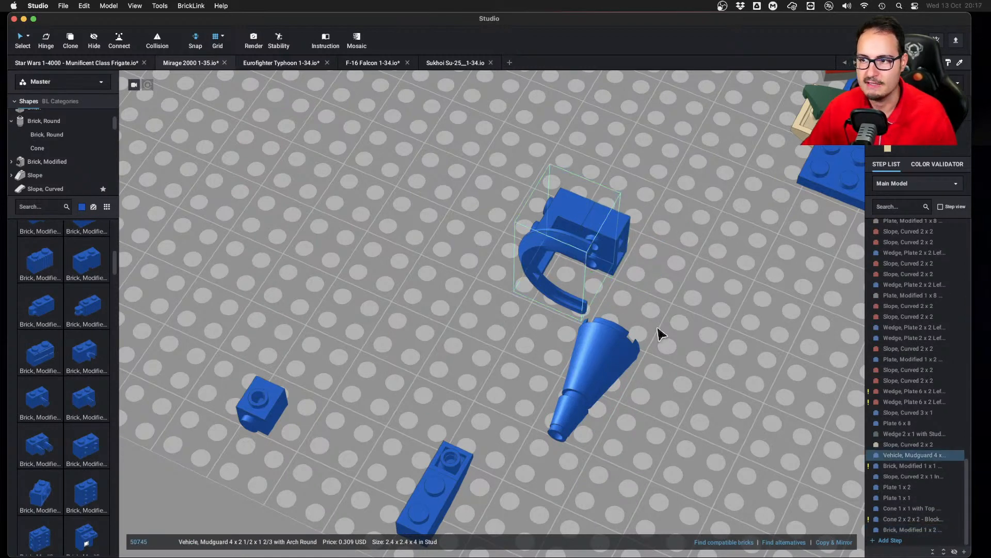
# Attach the joined cones to the side studs of the Brick, Modified 1 x 2, inside the mudguard arch
pyautogui.moveTo(659, 334); pyautogui.dragTo(699, 327, button='right')
pyautogui.click(633, 302)
pyautogui.moveTo(630, 291); pyautogui.dragTo(564, 232)
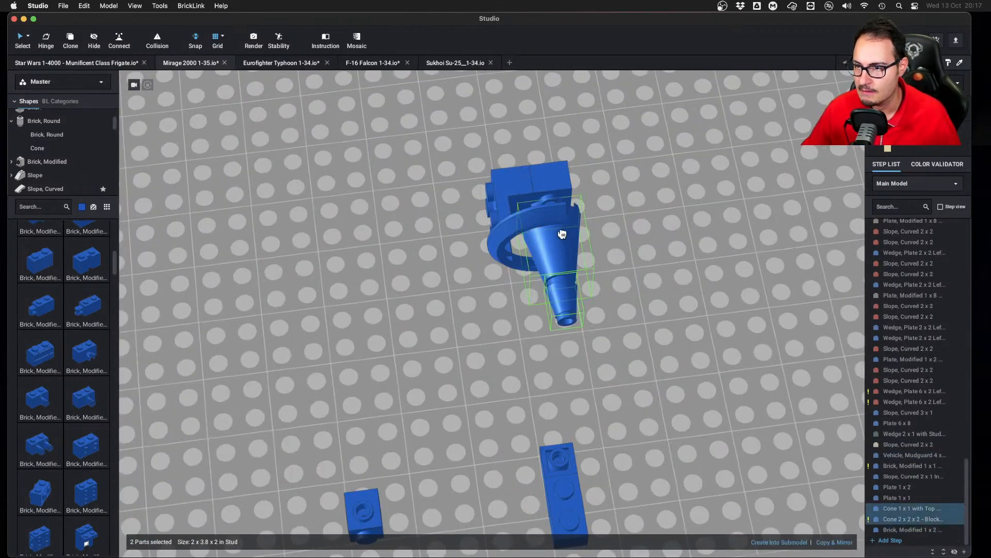
pyautogui.moveTo(557, 228); pyautogui.dragTo(655, 263, button='right')
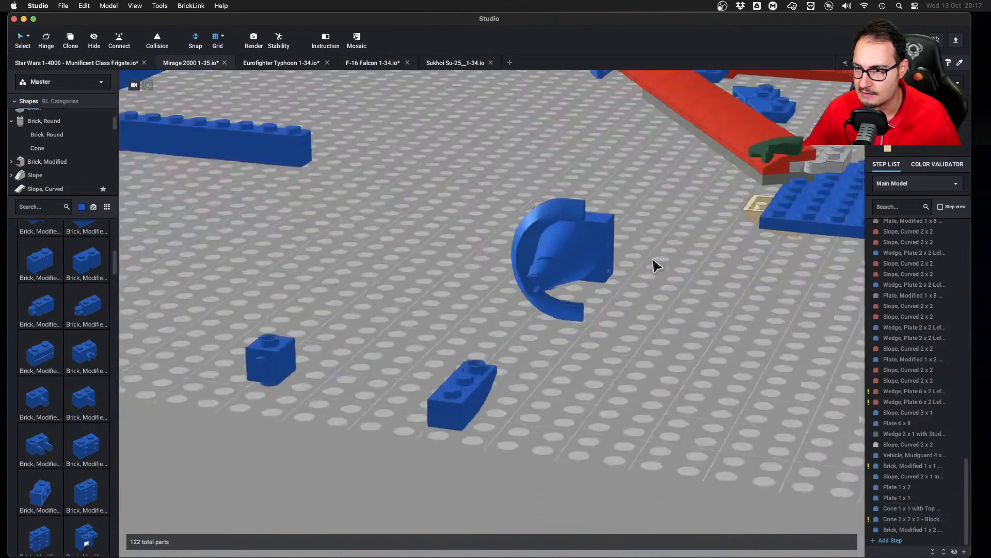
# Check the cone and mudguard assembly for part collisions and examine it from above
pyautogui.scroll(2, 655, 263)
pyautogui.click(166, 39)
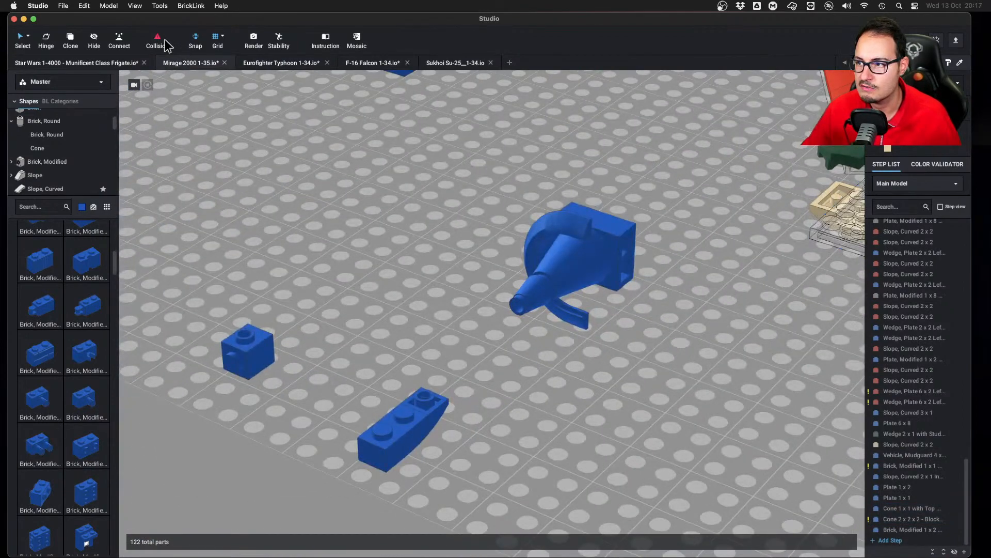
pyautogui.moveTo(358, 248); pyautogui.dragTo(381, 232, button='right')
pyautogui.moveTo(598, 335); pyautogui.dragTo(535, 343, button='right')
pyautogui.scroll(5, 529, 365)
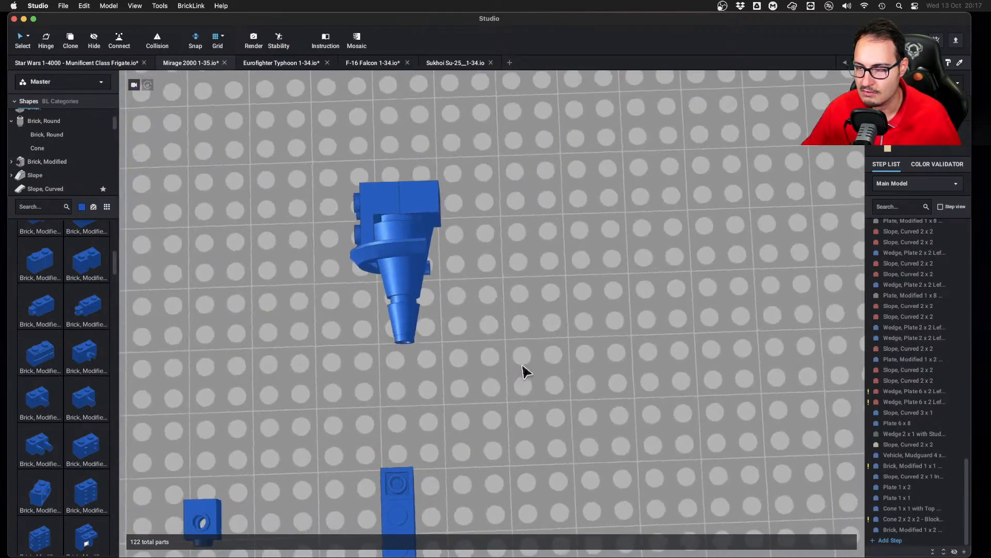
# Shift the Brick, Modified 1 x 2 and the joined cones slightly sideways, away from the mudguard's brick
pyautogui.click(408, 192)
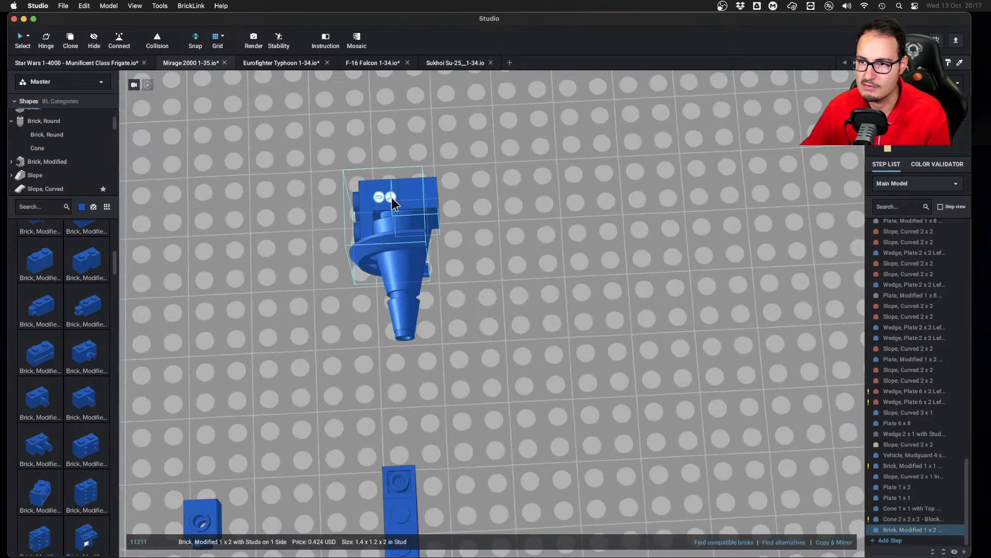
pyautogui.moveTo(391, 197); pyautogui.dragTo(395, 227)
pyautogui.click(393, 227)
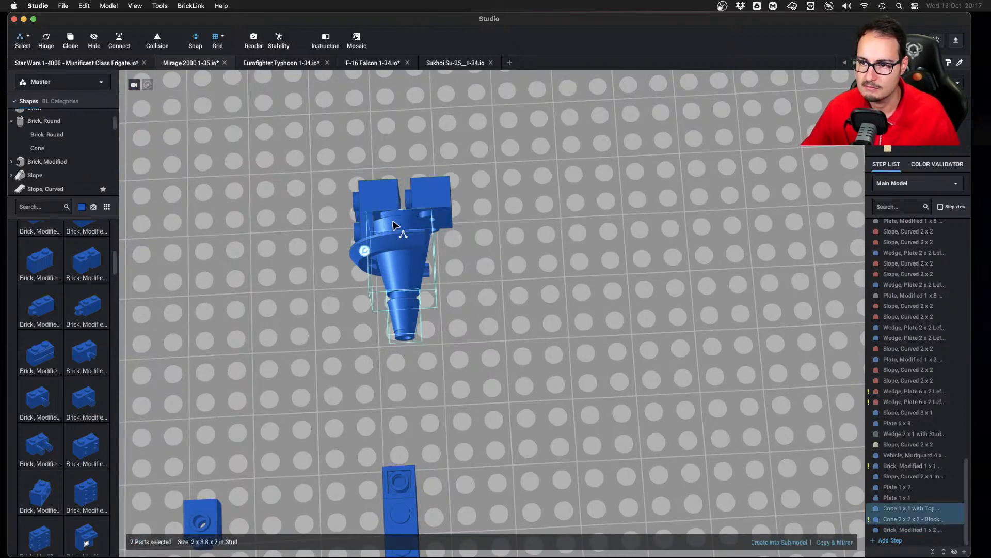
pyautogui.click(570, 275)
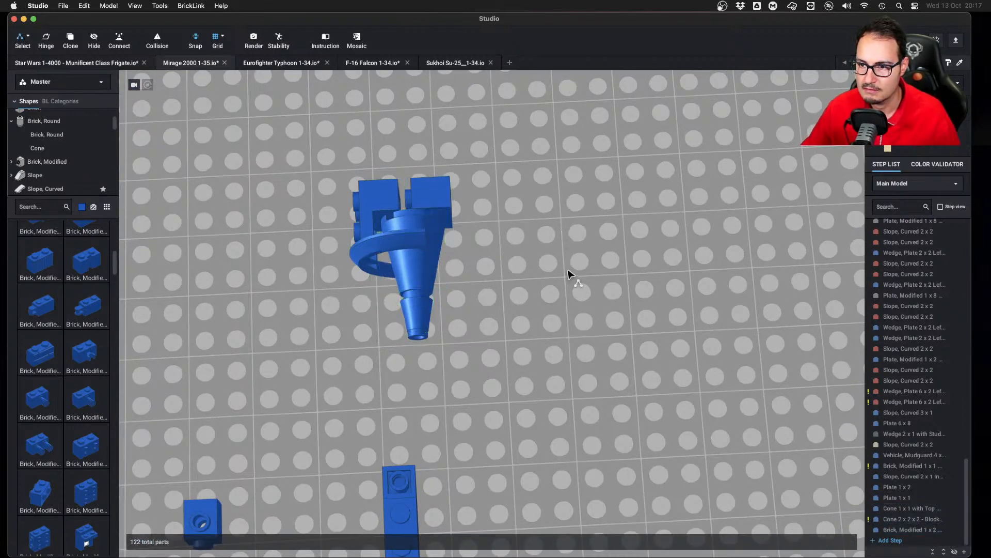
# Compare the intake assembly's front view with the air intake photo in Chrome and the front-view drawing mirage2000.psd in Photoshop
pyautogui.moveTo(567, 273); pyautogui.dragTo(551, 239, button='right')
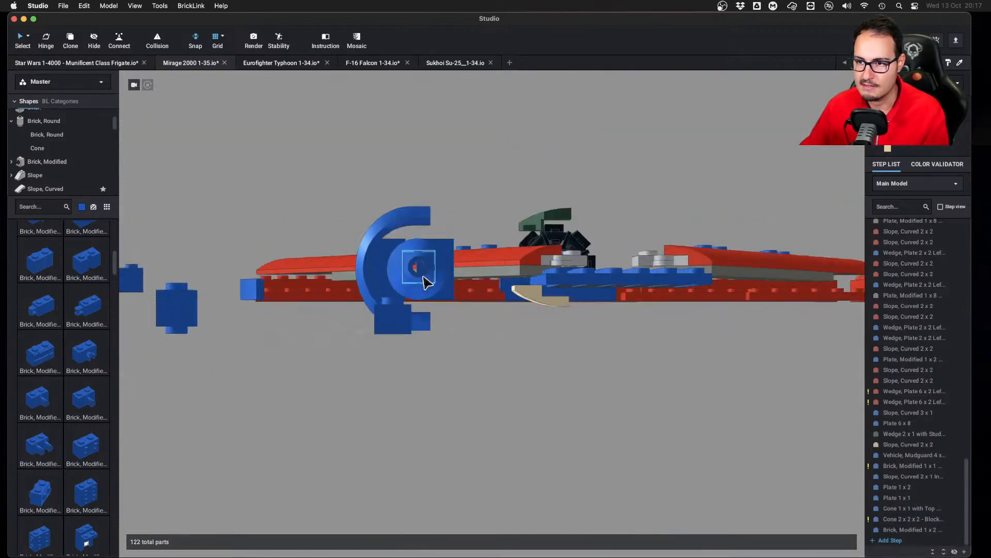
pyautogui.moveTo(424, 282); pyautogui.dragTo(432, 266, button='right')
pyautogui.press('super+Tab')
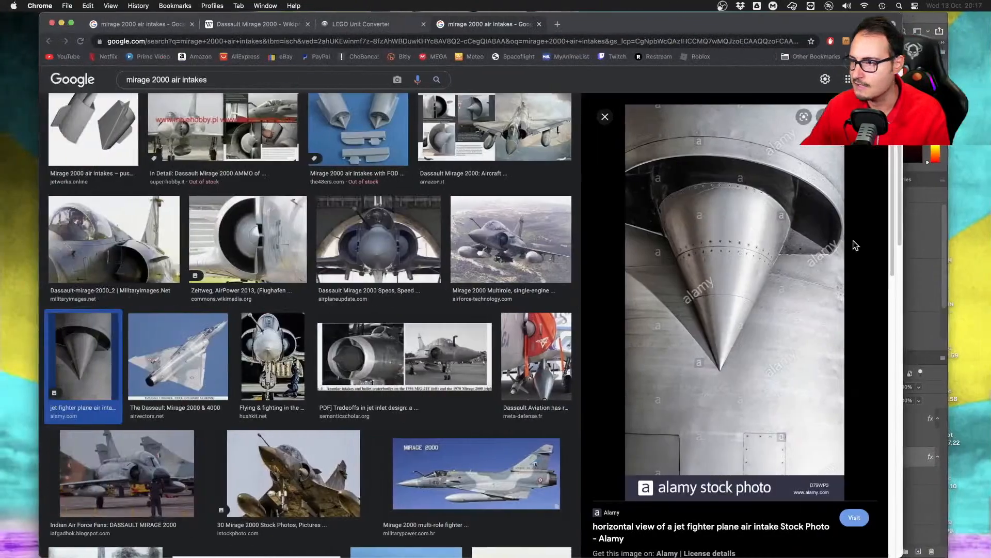
pyautogui.press('super+Tab')
pyautogui.scroll(5, 697, 209)
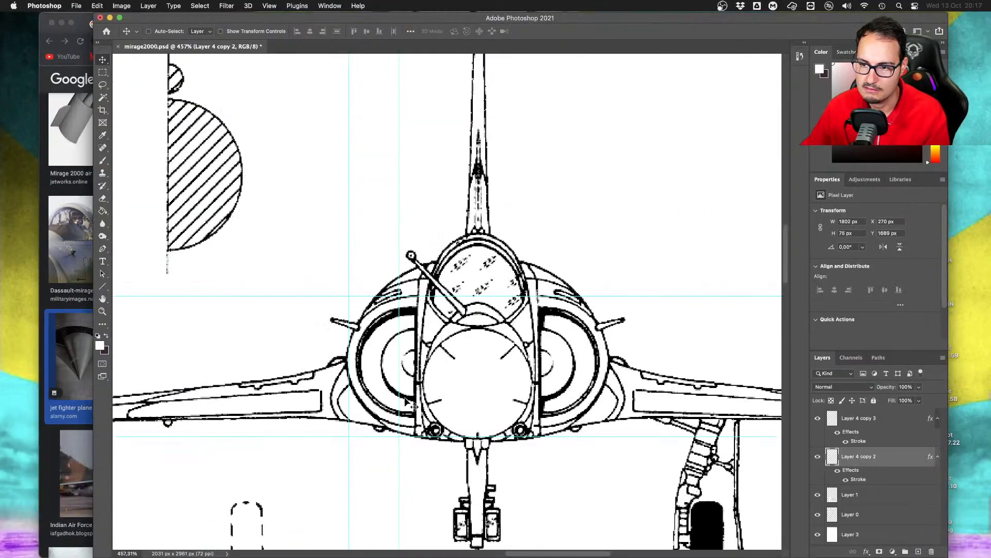
pyautogui.press('super+Tab')
pyautogui.moveTo(494, 372); pyautogui.dragTo(543, 360, button='right')
pyautogui.press('super+Tab')
pyautogui.press('super+Tab')
pyautogui.scroll(-3, 544, 360)
# Try the intake without the Cone 1 x 1 on the tip of the large cone, and undo the deletion
pyautogui.click(428, 276)
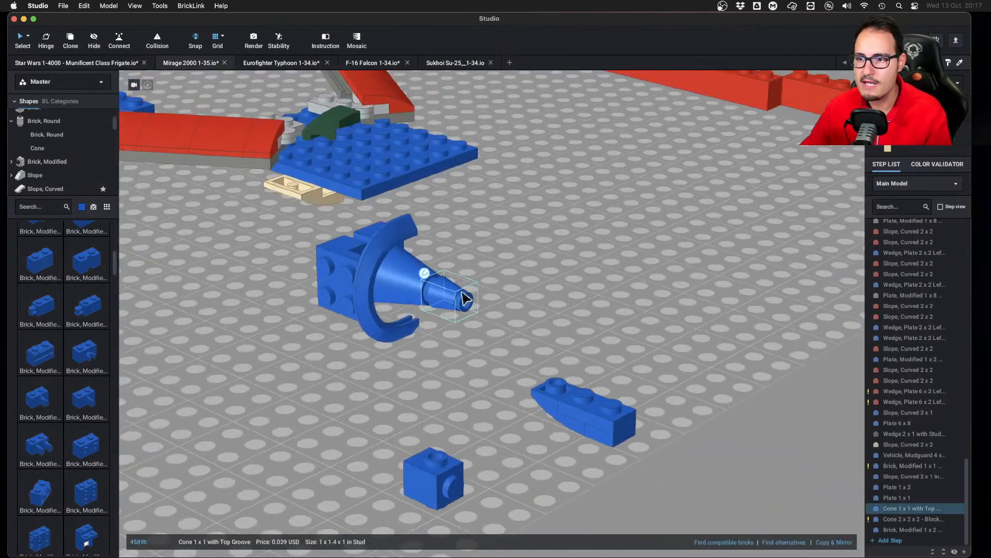
pyautogui.press('Delete')
pyautogui.moveTo(429, 276); pyautogui.dragTo(530, 298, button='right')
pyautogui.press('super+z')
# Delete the Cone 1 x 1 with Top Groove from the large cone's tip and display the Slope parts
pyautogui.click(467, 283)
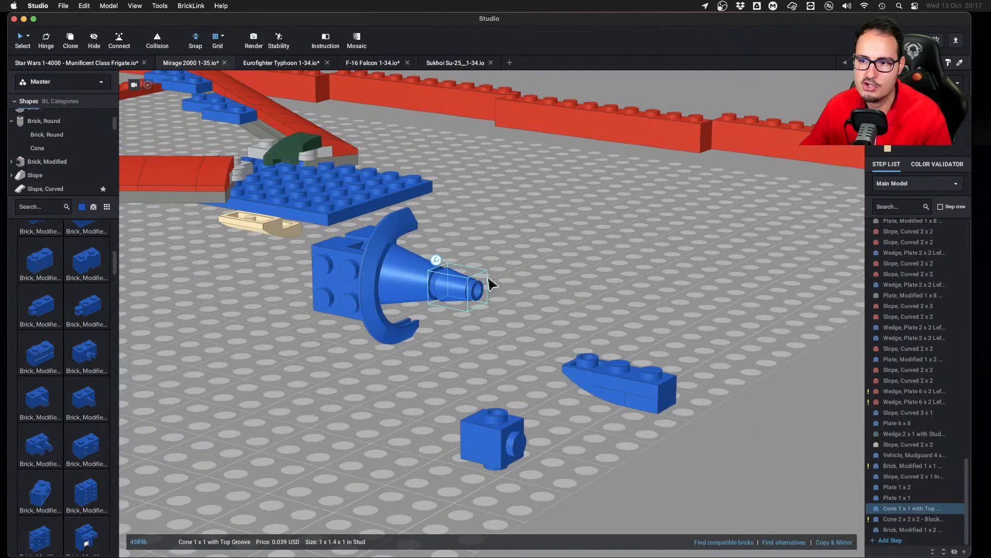
pyautogui.press('Delete')
pyautogui.click(35, 175)
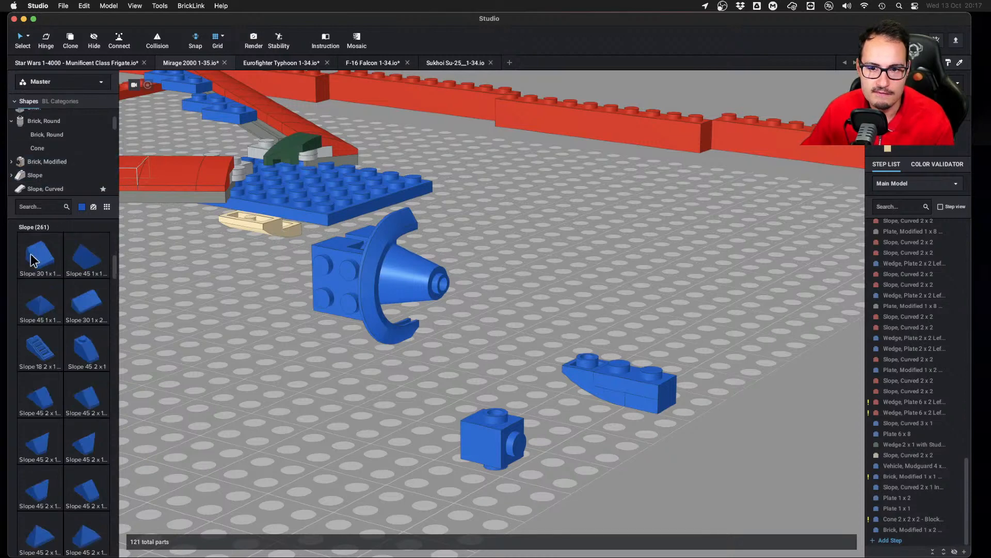
# Try a Slope 30 1 x 1 x 2/3 on the tip of the large cone, and delete it
pyautogui.moveTo(31, 259); pyautogui.dragTo(437, 339)
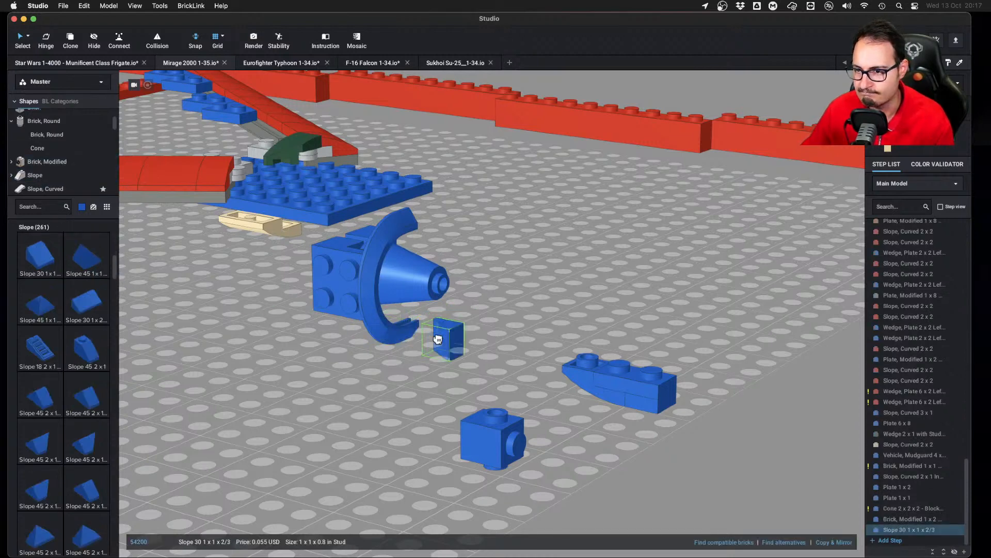
pyautogui.click(542, 335)
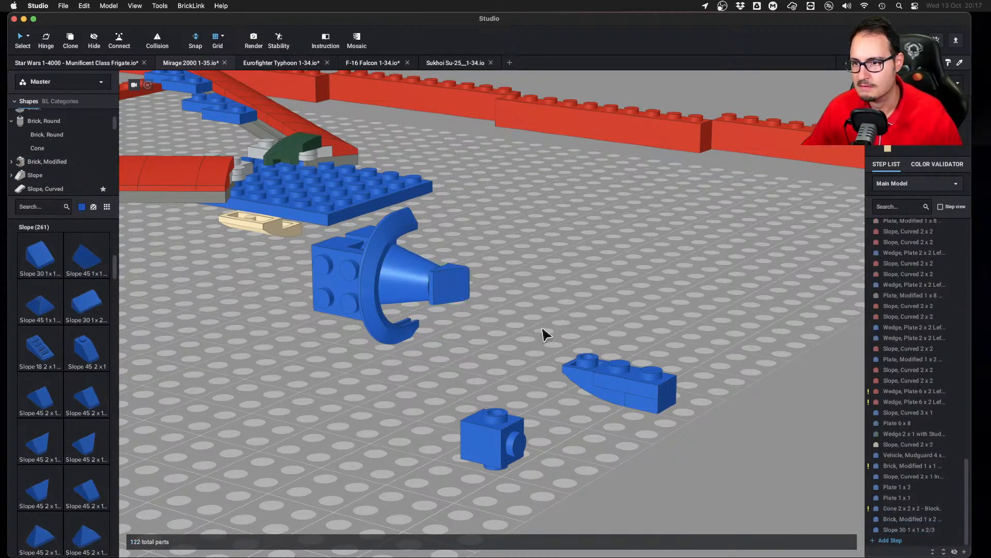
pyautogui.moveTo(542, 334); pyautogui.dragTo(496, 346, button='right')
pyautogui.moveTo(493, 334); pyautogui.dragTo(545, 339, button='right')
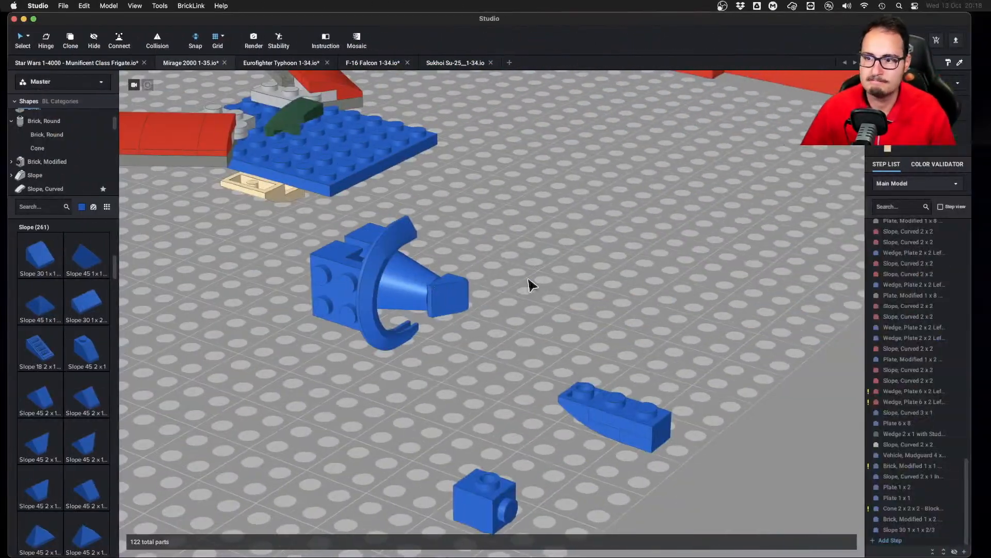
pyautogui.moveTo(535, 279)
pyautogui.mouseDown(button='right')
pyautogui.moveTo(544, 277)
pyautogui.moveTo(533, 287)
pyautogui.mouseUp(button='right')
pyautogui.click(447, 303)
pyautogui.press('Delete')
pyautogui.moveTo(648, 229); pyautogui.dragTo(633, 249, button='right')
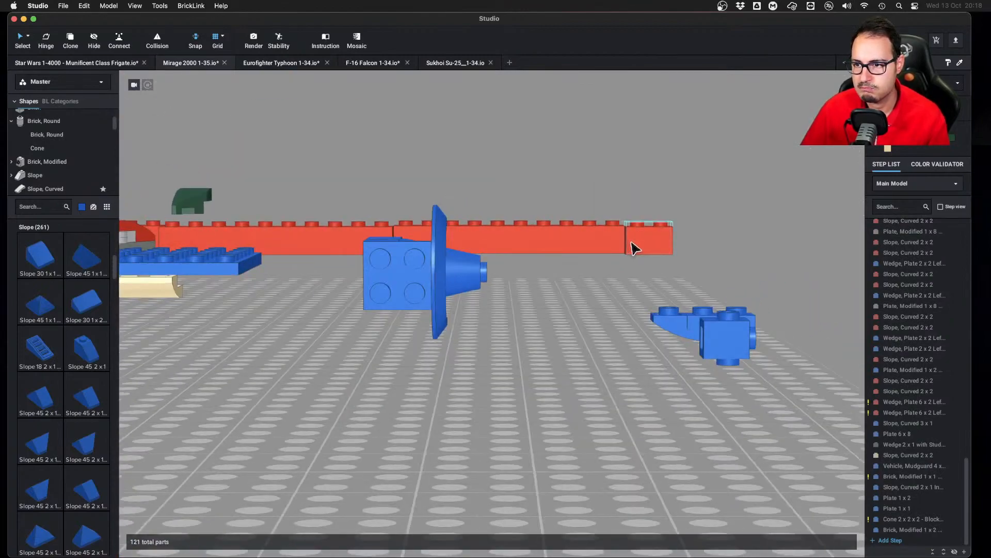
# Compare the intake with the air intake photo in Chrome and restore the Cone 1 x 1 with Top Groove on the large cone's tip
pyautogui.hotkey('ctrl', 'Left')
pyautogui.hotkey('ctrl', 'Up')
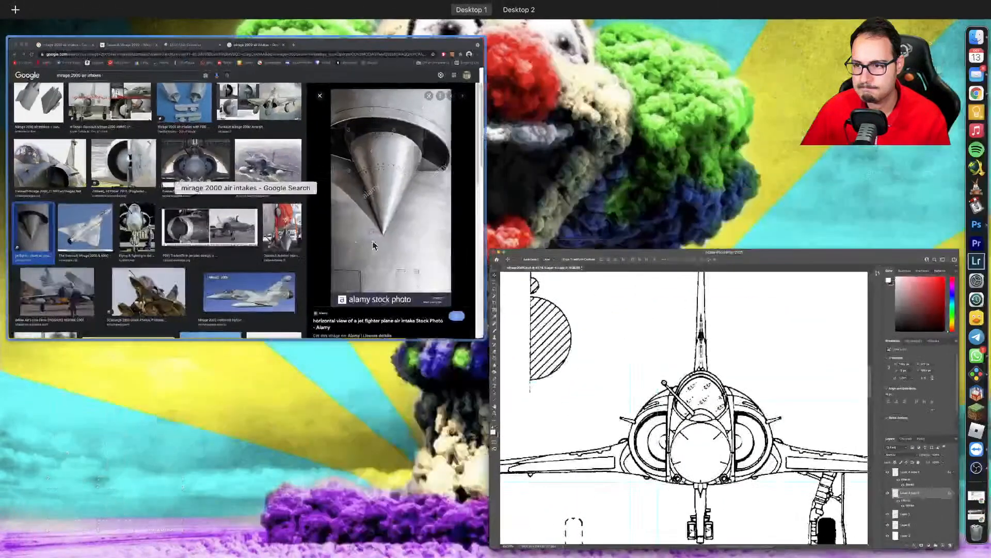
pyautogui.press('Escape')
pyautogui.hotkey('ctrl', 'Right')
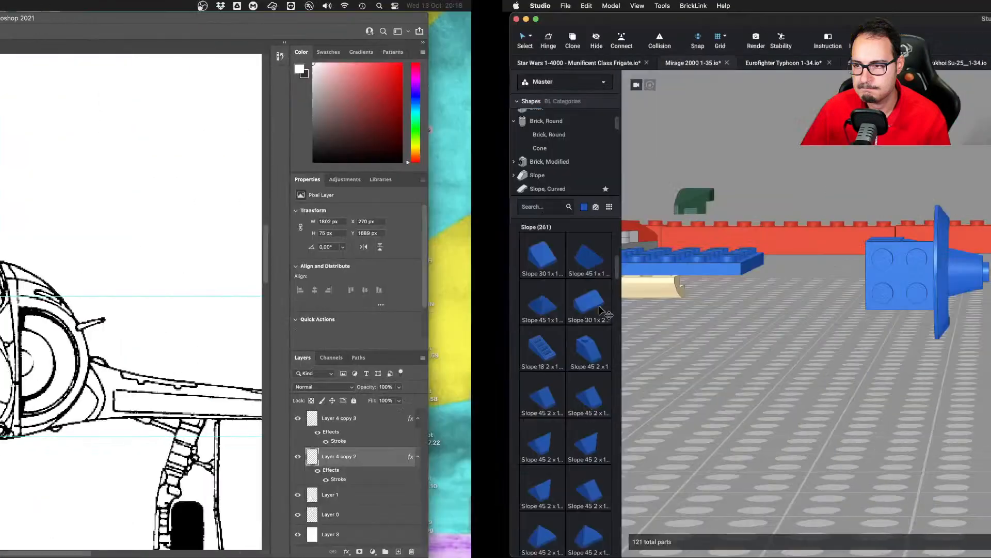
pyautogui.moveTo(560, 301); pyautogui.dragTo(516, 287, button='right')
pyautogui.click(542, 227)
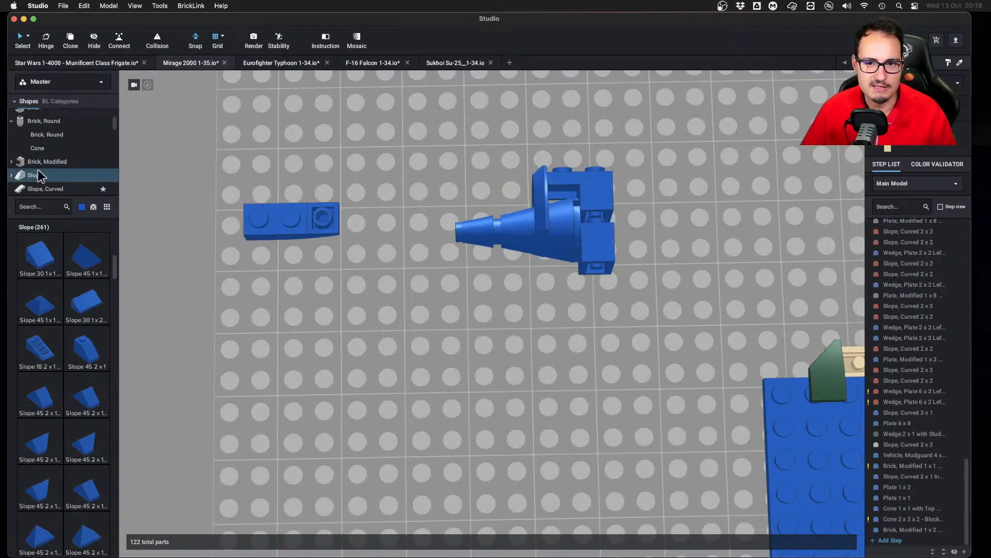
# Place a sideways Cone 1 1/2 x 1 1/2 x 2/3 Truncated beside the intake and attach a copy of the Cone 1 x 1 with Top Groove
pyautogui.scroll(1, 52, 157)
pyautogui.scroll(1, 51, 157)
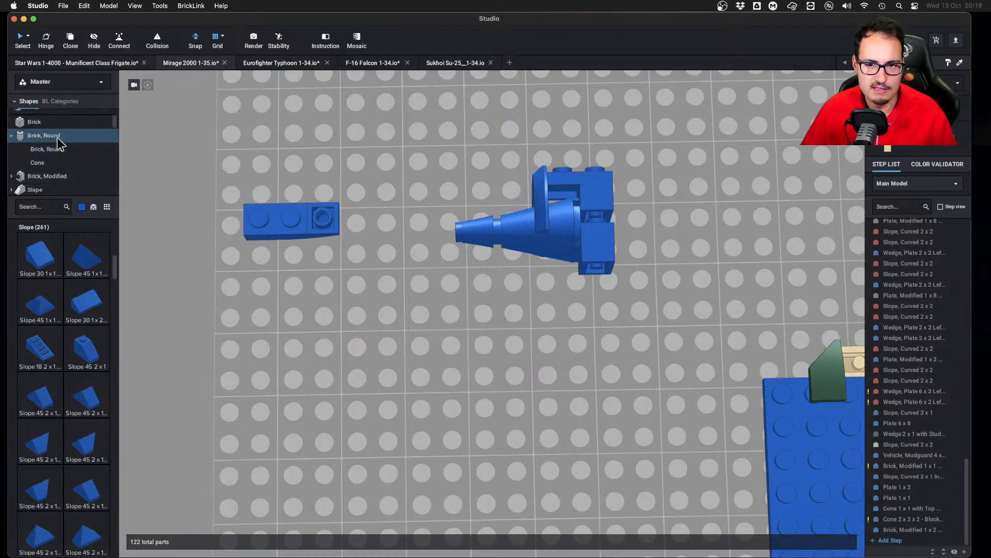
pyautogui.click(56, 136)
pyautogui.click(58, 163)
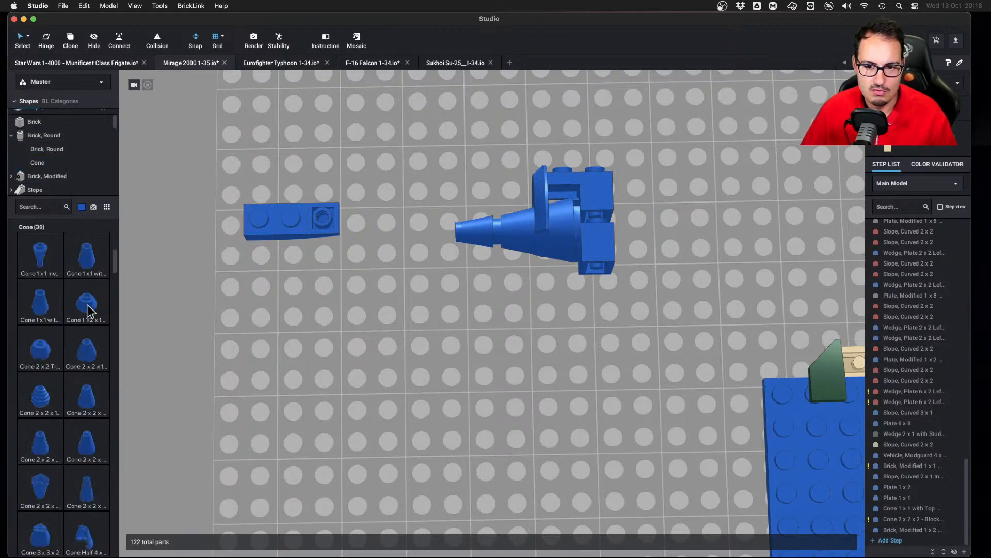
pyautogui.moveTo(88, 300); pyautogui.dragTo(450, 281)
pyautogui.press('Right')
pyautogui.press('Right')
pyautogui.click(458, 286)
pyautogui.click(469, 242)
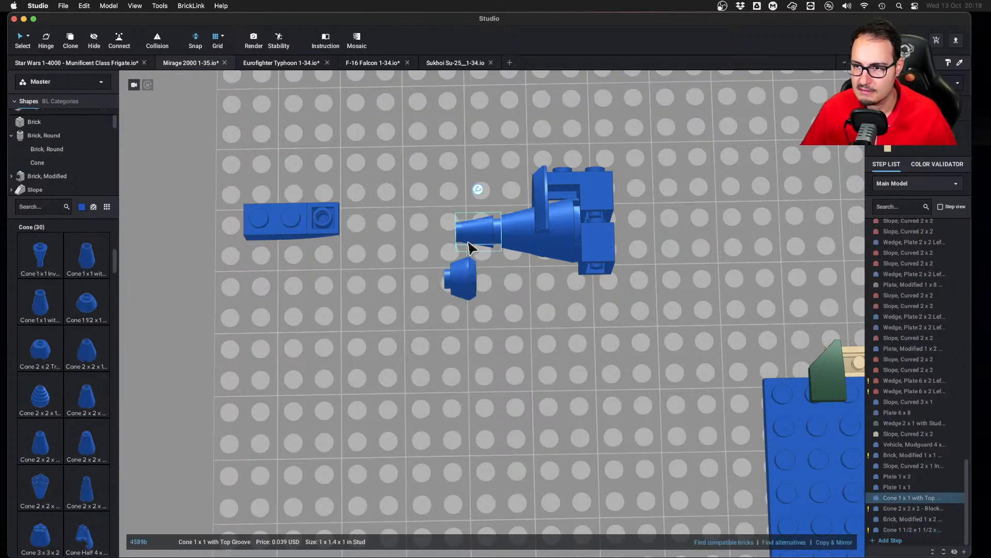
pyautogui.press('c')
pyautogui.click(422, 286)
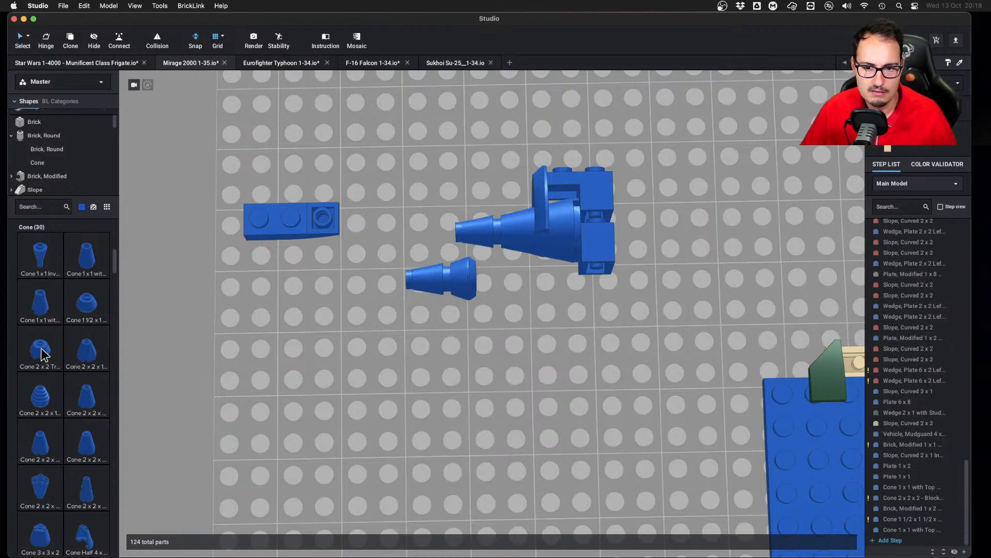
# Try a truncated Cone 2 x 2 near the two spare cones, and delete it
pyautogui.moveTo(50, 353); pyautogui.dragTo(458, 363)
pyautogui.keyDown('alt'); pyautogui.moveTo(439, 277); pyautogui.dragTo(479, 394); pyautogui.keyUp('alt')
pyautogui.press('Delete')
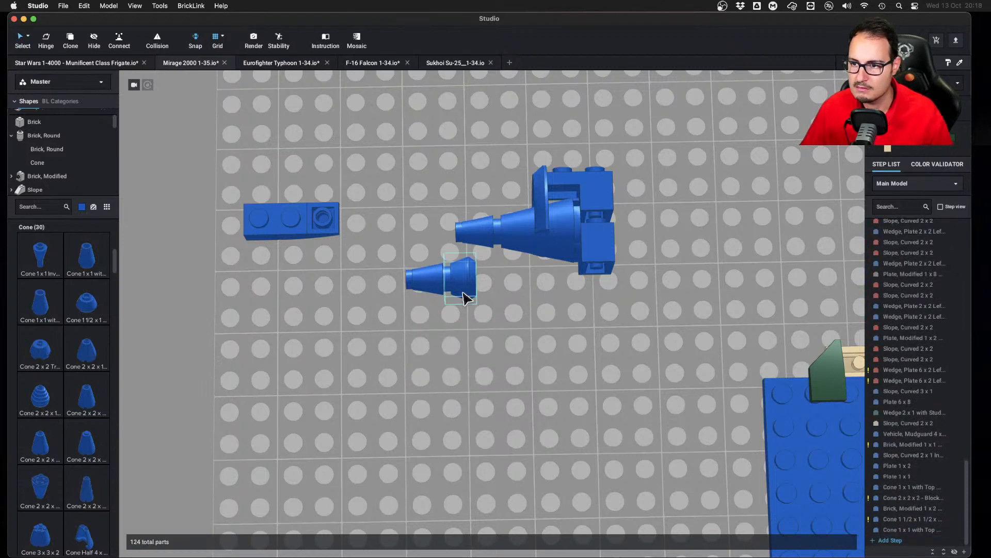
# Try the intake without its joined cones and with the Brick, Modified 1 x 2 against the mudguard's brick, and undo these changes
pyautogui.moveTo(532, 266); pyautogui.dragTo(532, 281, button='middle')
pyautogui.click(532, 282)
pyautogui.press('Delete')
pyautogui.click(480, 279)
pyautogui.press('Delete')
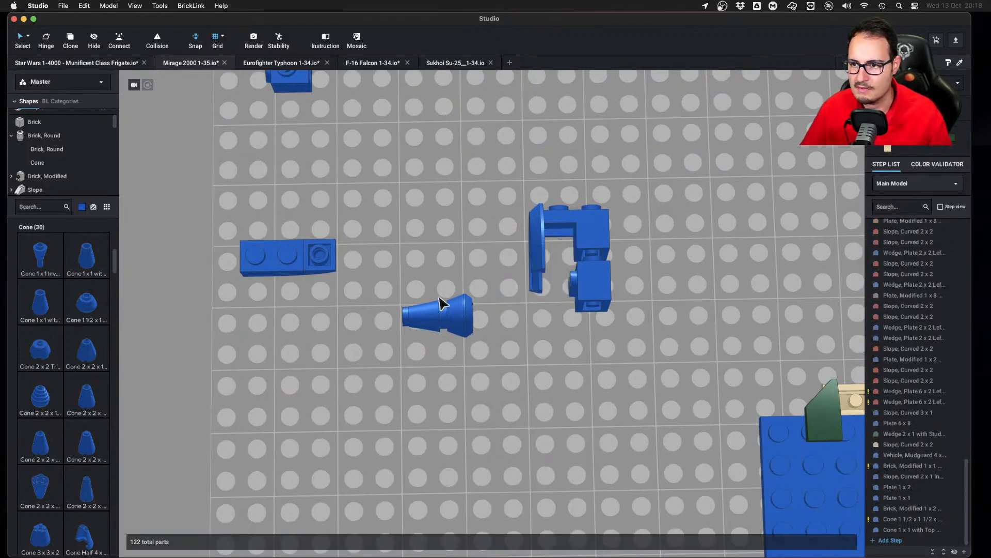
pyautogui.click(592, 280)
pyautogui.moveTo(593, 279); pyautogui.dragTo(594, 275)
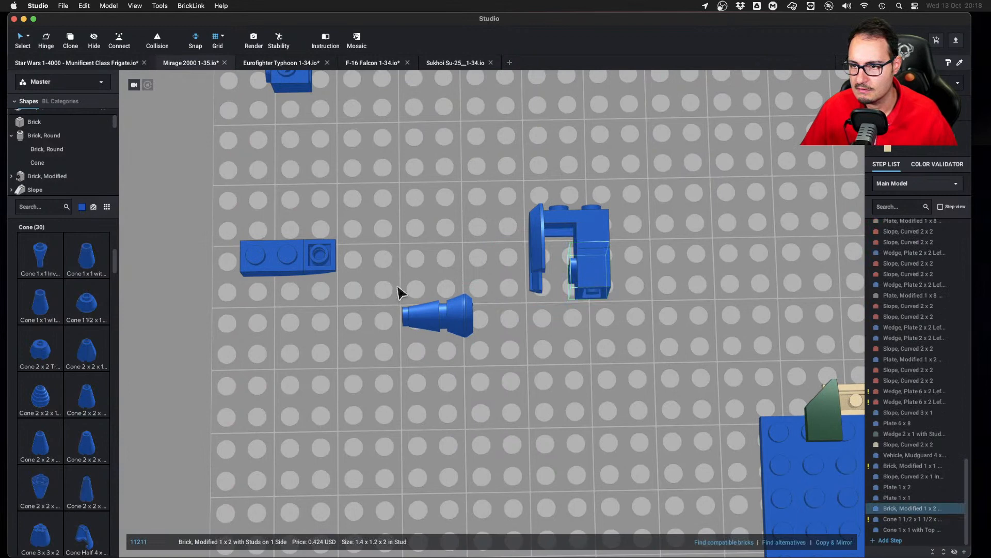
pyautogui.click(467, 325)
pyautogui.press('super+z')
pyautogui.press('super+z')
pyautogui.press('super+z')
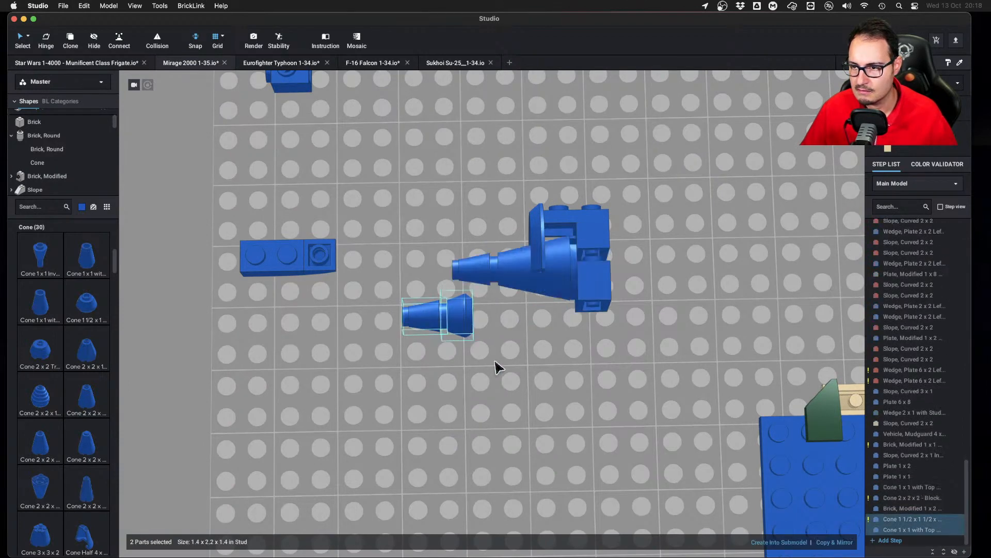
# Replace the intake's large cone with the Cone 1 1/2 x 1 1/2 x 2/3 Truncated and delete the spare Cone 1 x 1 copy
pyautogui.click(516, 288)
pyautogui.press('Delete')
pyautogui.moveTo(467, 331); pyautogui.dragTo(530, 283)
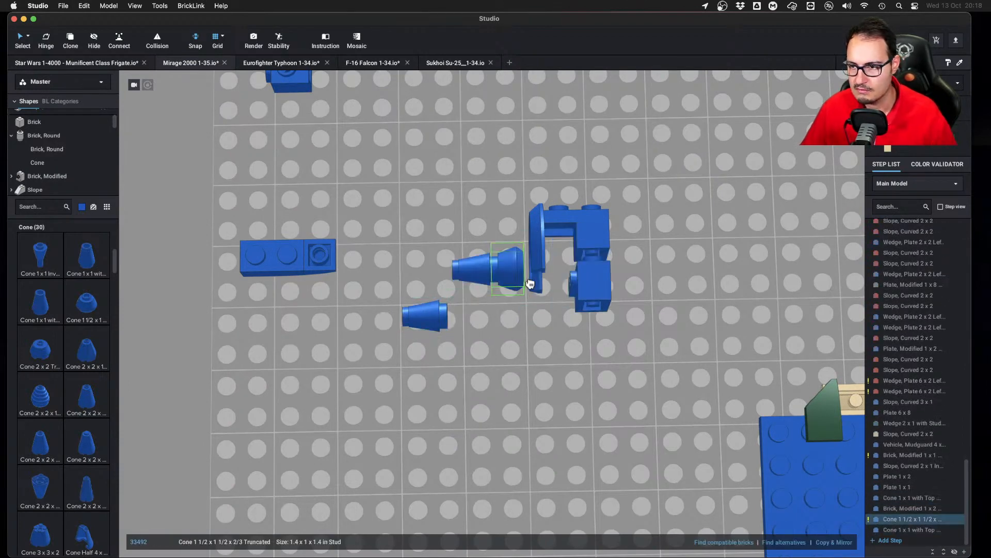
pyautogui.click(490, 355)
# Shift the truncated cone and its Cone 1 x 1 tip together toward the Brick, Modified 1 x 2, up to the mudguard
pyautogui.moveTo(416, 316); pyautogui.dragTo(497, 279)
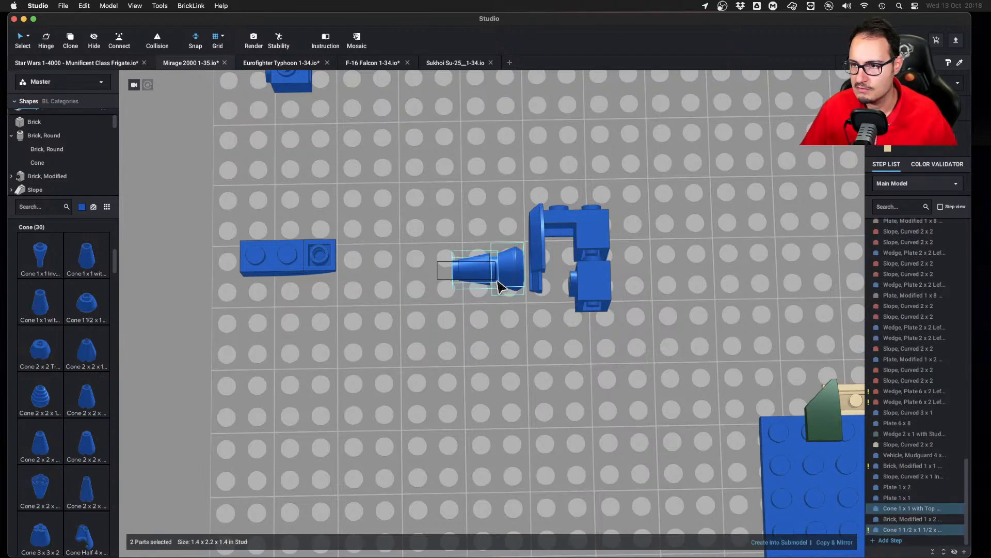
pyautogui.press('d')
pyautogui.press('d')
pyautogui.press('a')
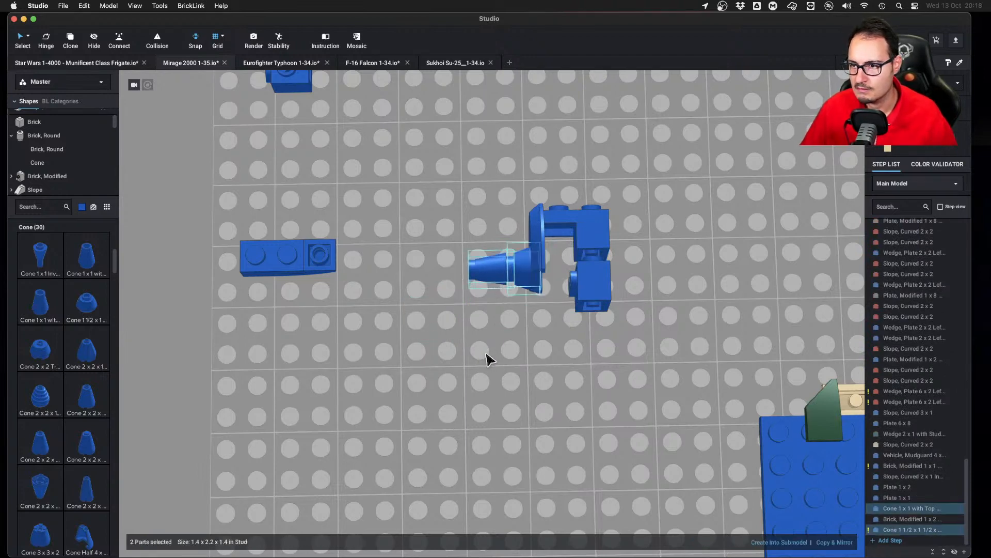
pyautogui.press('d')
pyautogui.press('a')
pyautogui.click(530, 385)
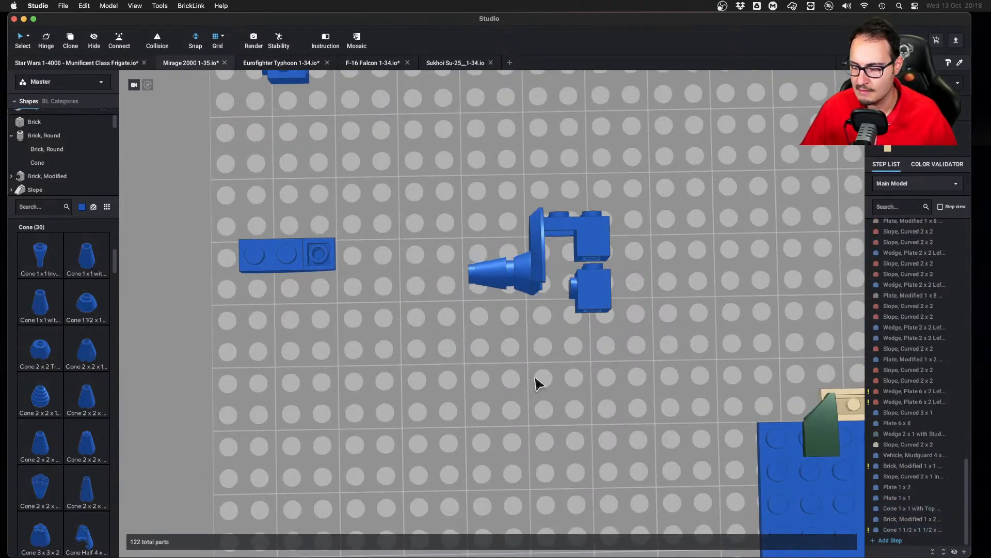
# Switch to mirage2000.psd in Photoshop and move the vertical guide to the air intake's front edge in the side view, about X 1227.9 px
pyautogui.hotkey('ctrl', 'Left')
pyautogui.scroll(-10, 538, 408)
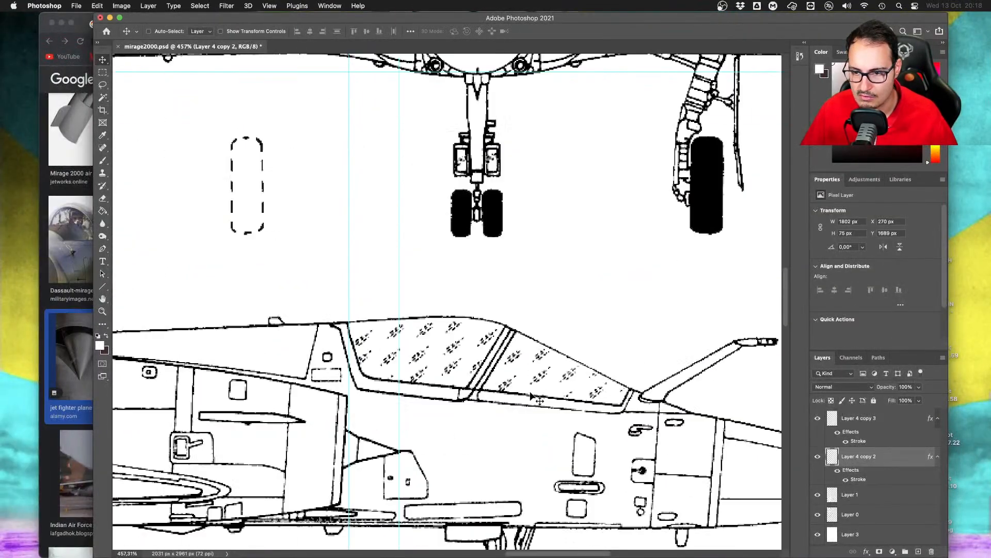
pyautogui.scroll(-2, 539, 417)
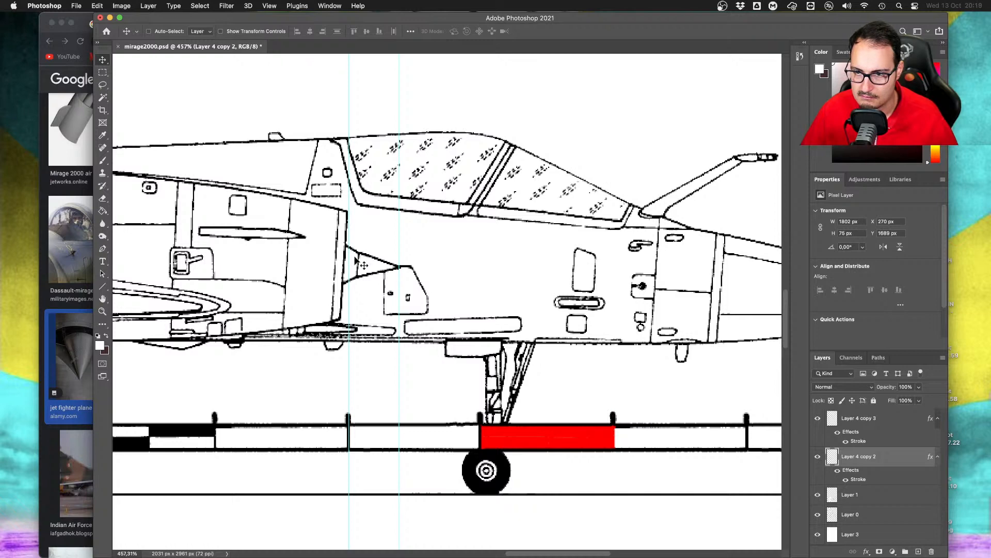
pyautogui.moveTo(350, 259); pyautogui.dragTo(344, 259)
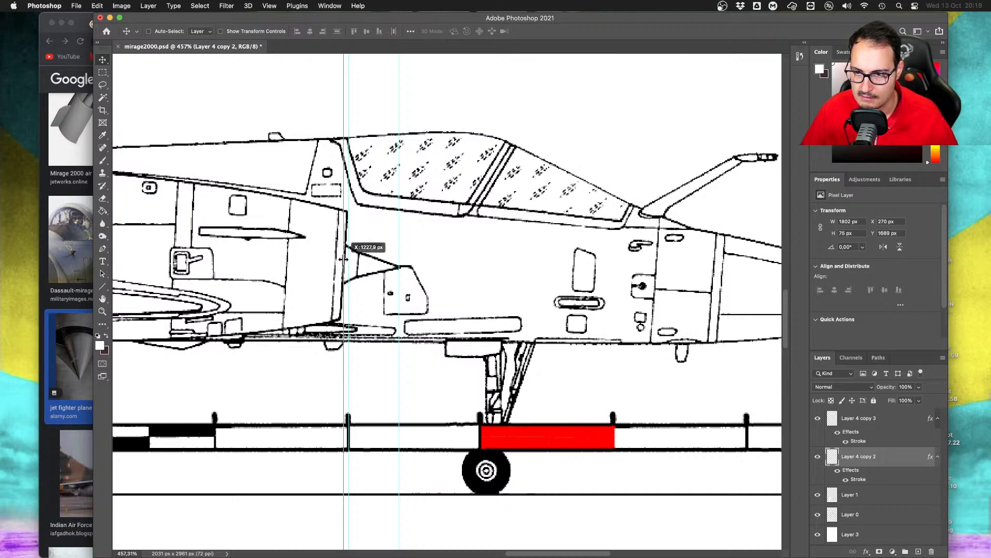
# Nudge the horizontal scale bar on Layer 4 copy 2 to X 264 px so its mark meets the vertical guide at the intake
pyautogui.press('Left')
pyautogui.press('Left')
pyautogui.press('Left')
pyautogui.press('Left')
pyautogui.press('Left')
pyautogui.press('Left')
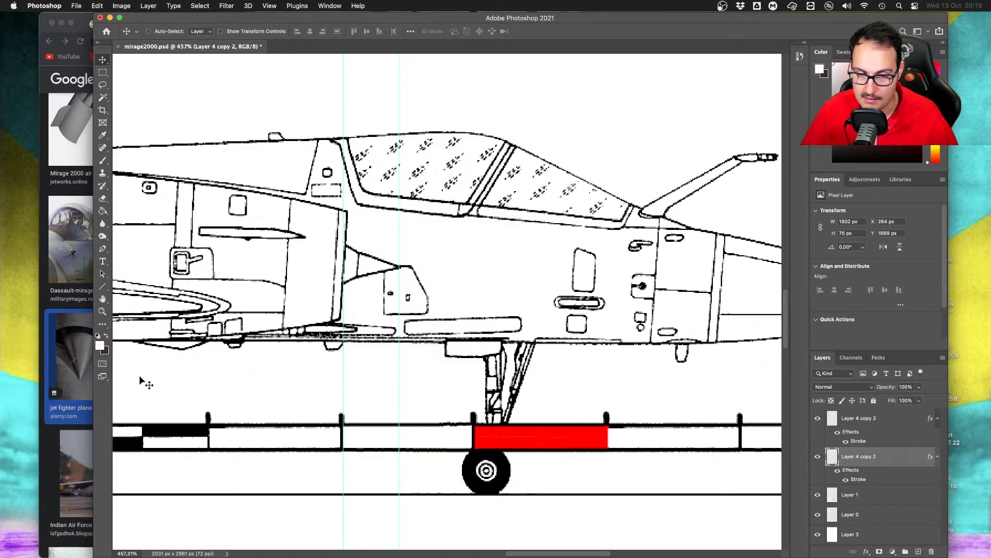
# Check the stud equivalent of 0.4 m at scale 1:35 in the LEGO Unit Converter in Chrome
pyautogui.press('super+Tab')
pyautogui.click(164, 25)
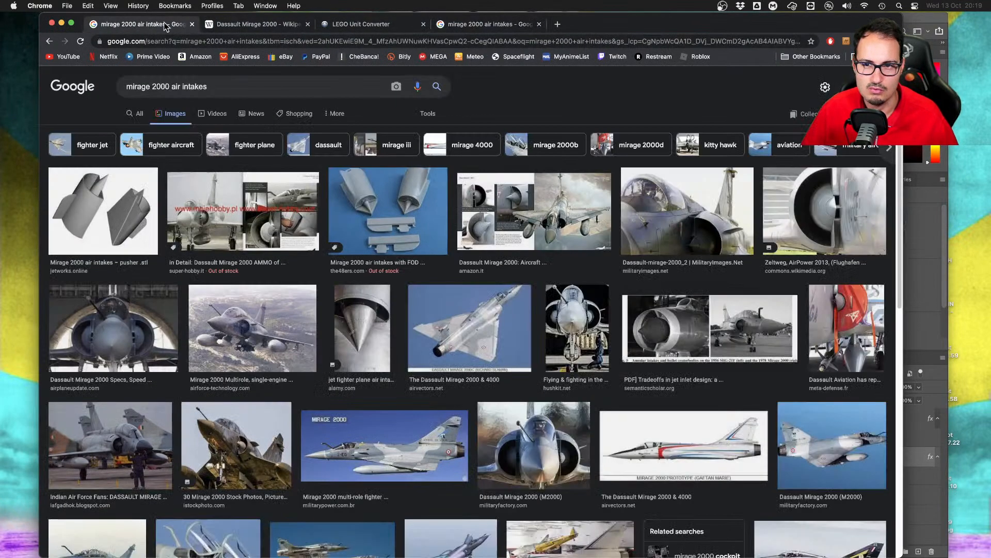
pyautogui.click(362, 24)
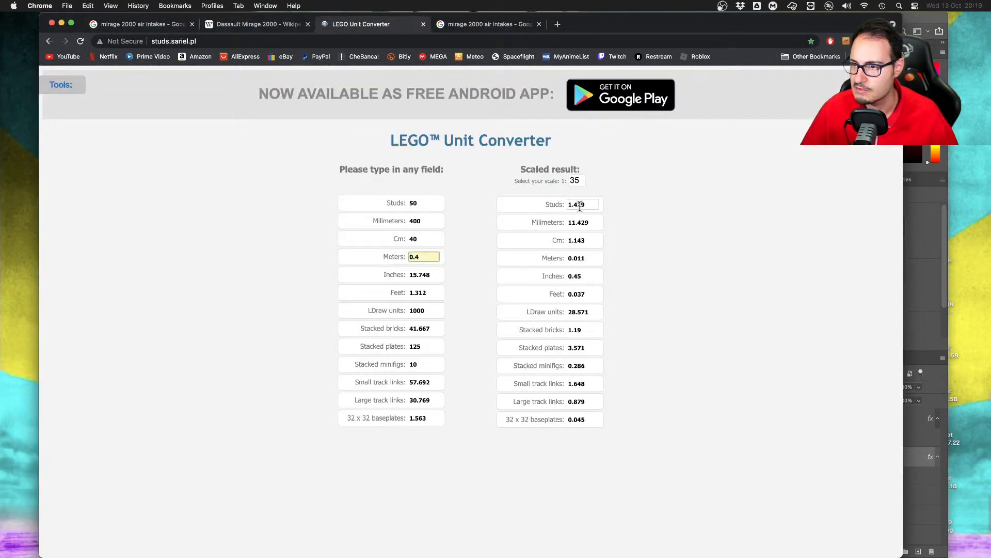
# Return to Studio and shift the two joined cones one increment deeper into the mudguard, toward the Brick, Modified 1 x 2
pyautogui.press('super+Tab')
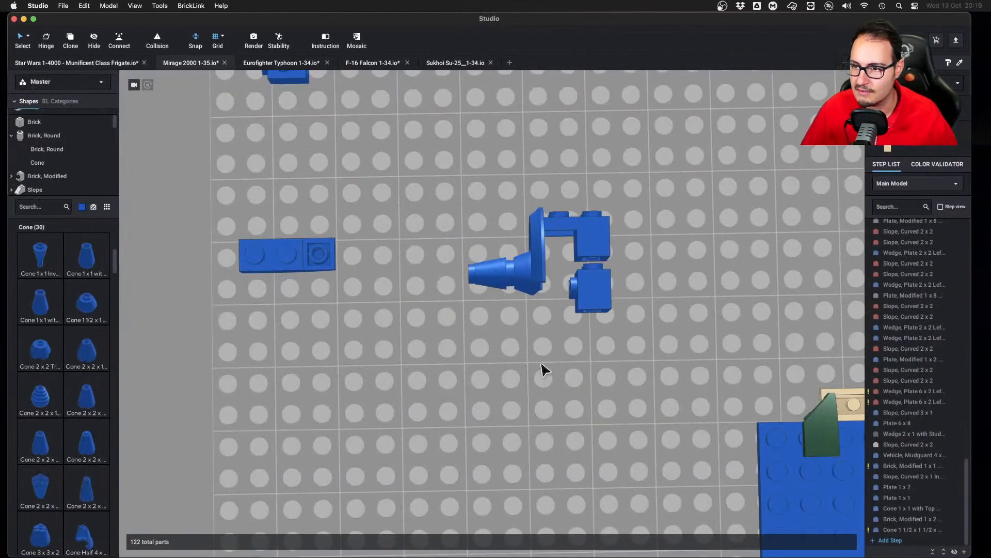
pyautogui.scroll(2, 513, 242)
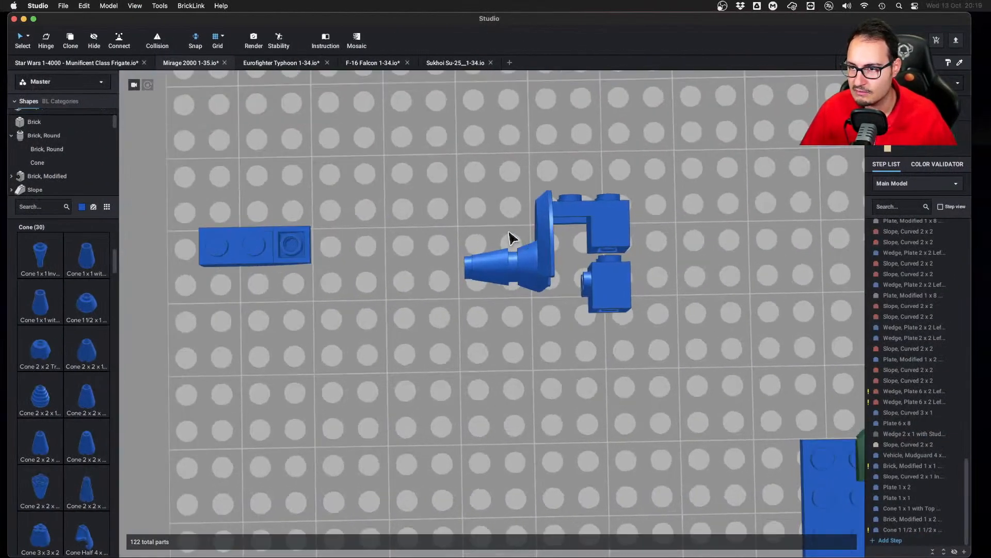
pyautogui.moveTo(465, 253); pyautogui.dragTo(518, 272)
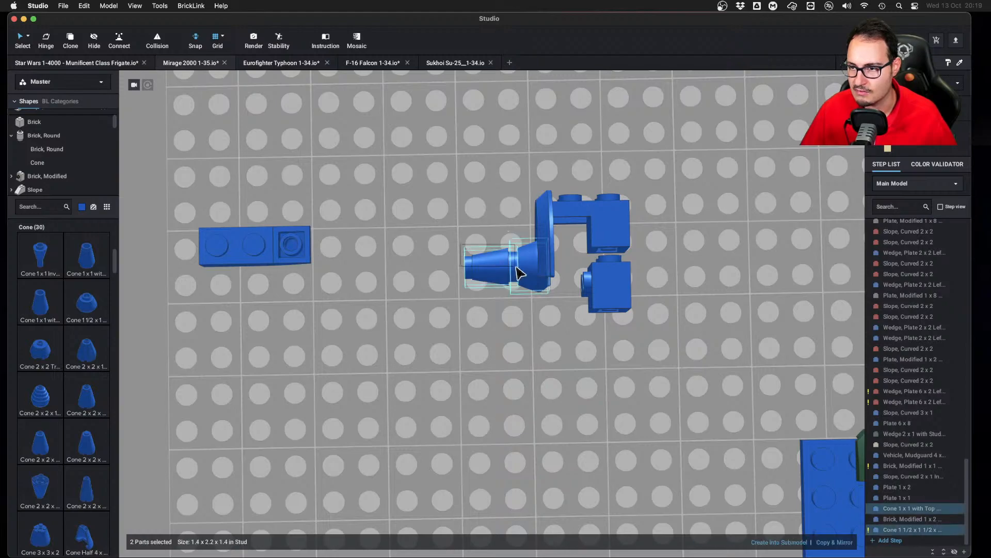
pyautogui.press('Right')
pyautogui.click(548, 370)
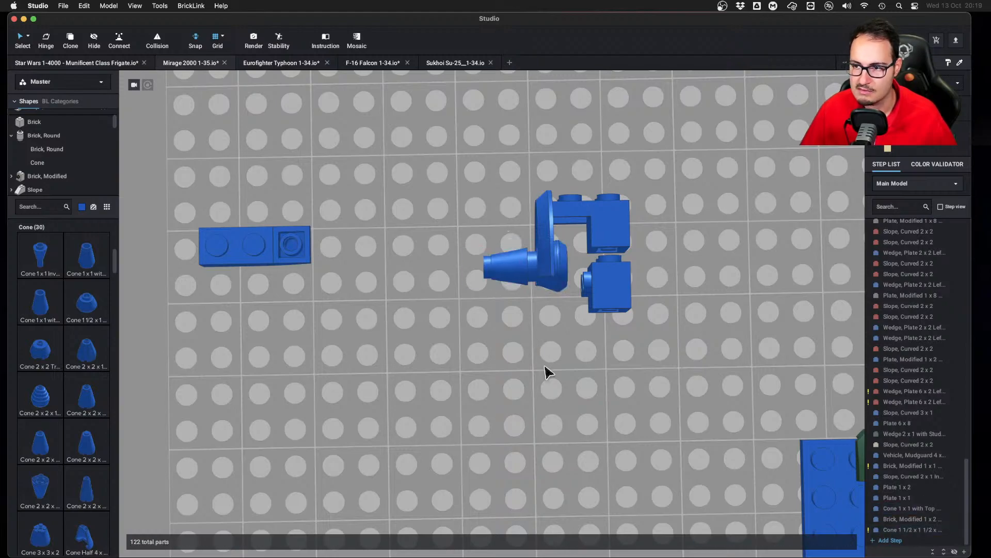
pyautogui.moveTo(546, 372); pyautogui.dragTo(594, 315, button='right')
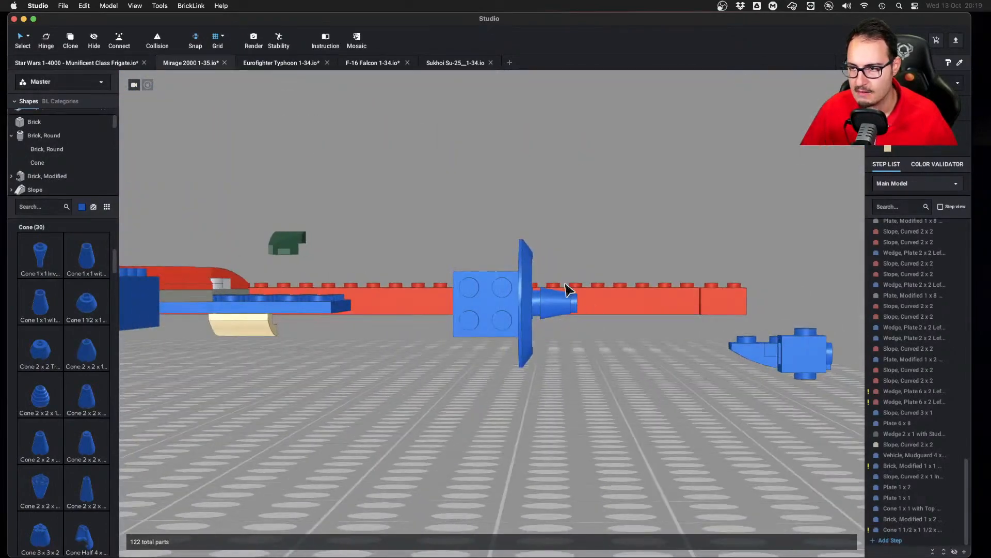
# Switch to mirage2000.psd in Photoshop, move both horizontal guides to bracket the shock cone in the side view, and select the vertical scale bar
pyautogui.hotkey('ctrl', 'Left')
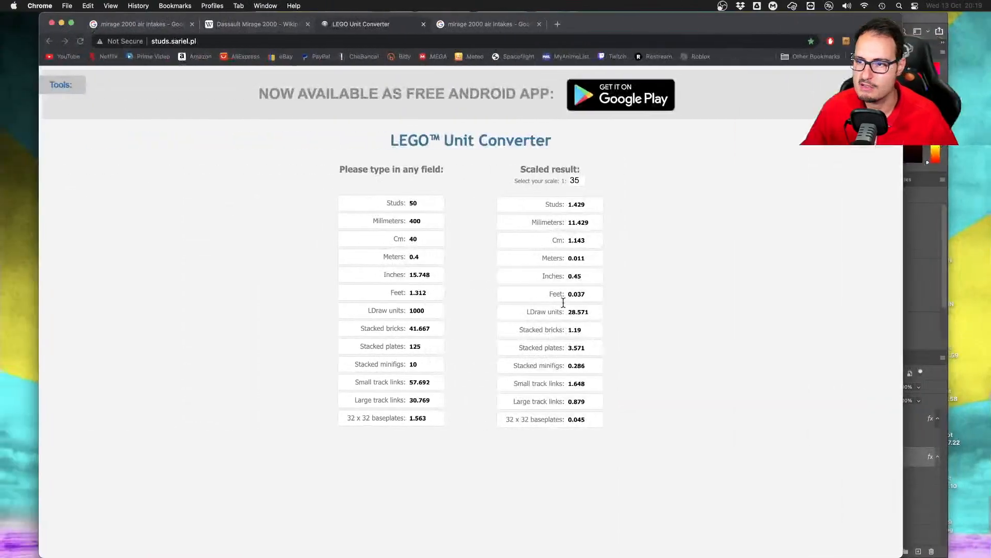
pyautogui.press('super+Tab')
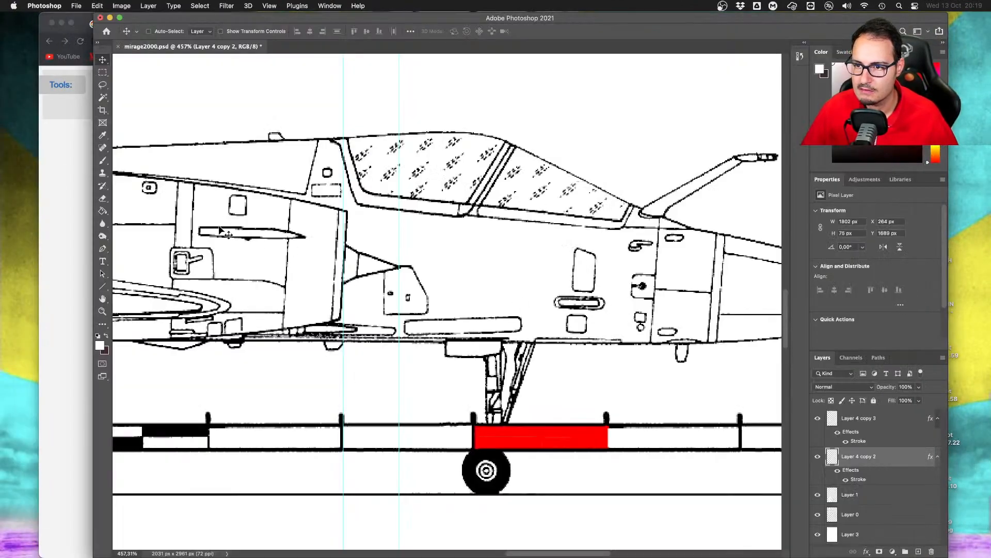
pyautogui.keyDown('alt'); pyautogui.scroll(-6, 411, 205); pyautogui.keyUp('alt')
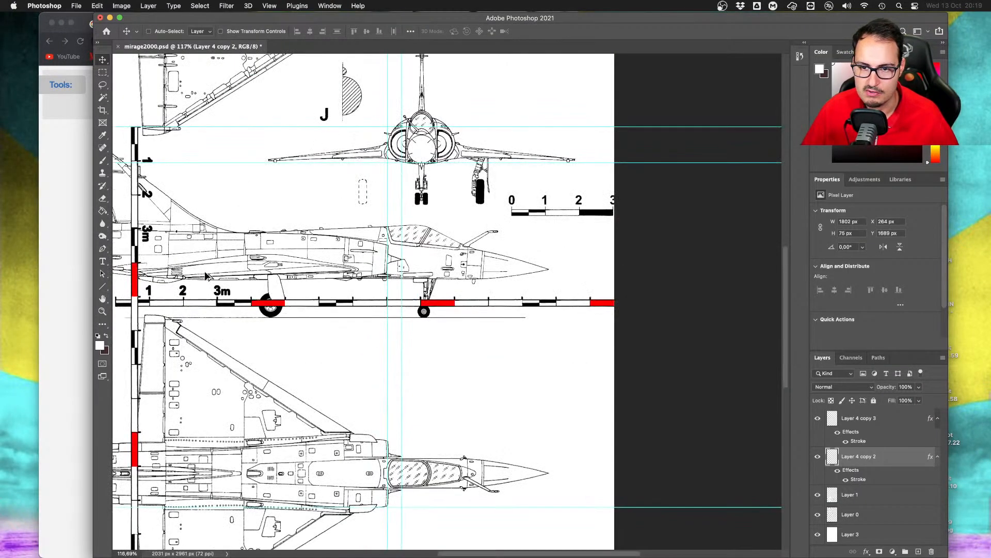
pyautogui.moveTo(288, 161); pyautogui.dragTo(468, 256)
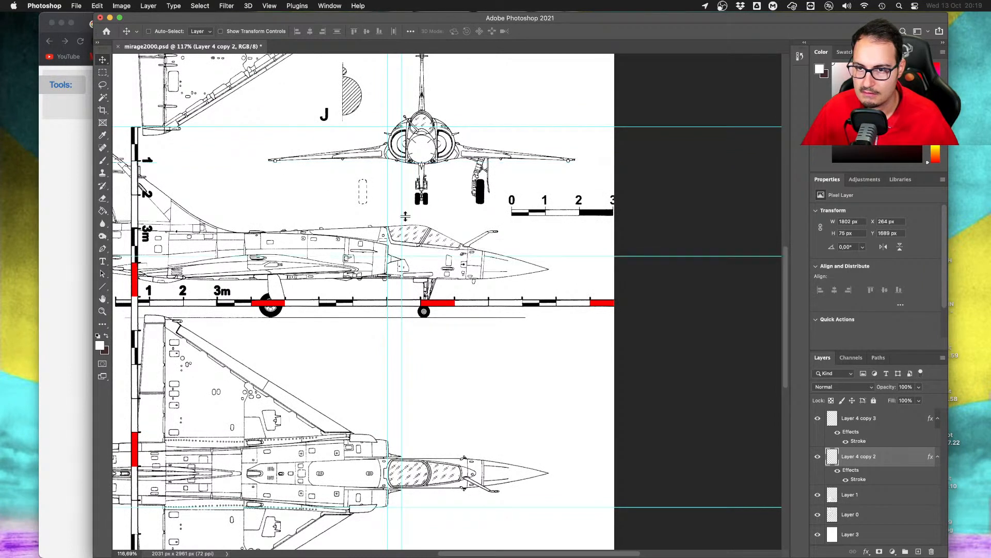
pyautogui.moveTo(304, 129); pyautogui.dragTo(478, 263)
pyautogui.keyDown('alt'); pyautogui.scroll(10, 364, 310); pyautogui.keyUp('alt')
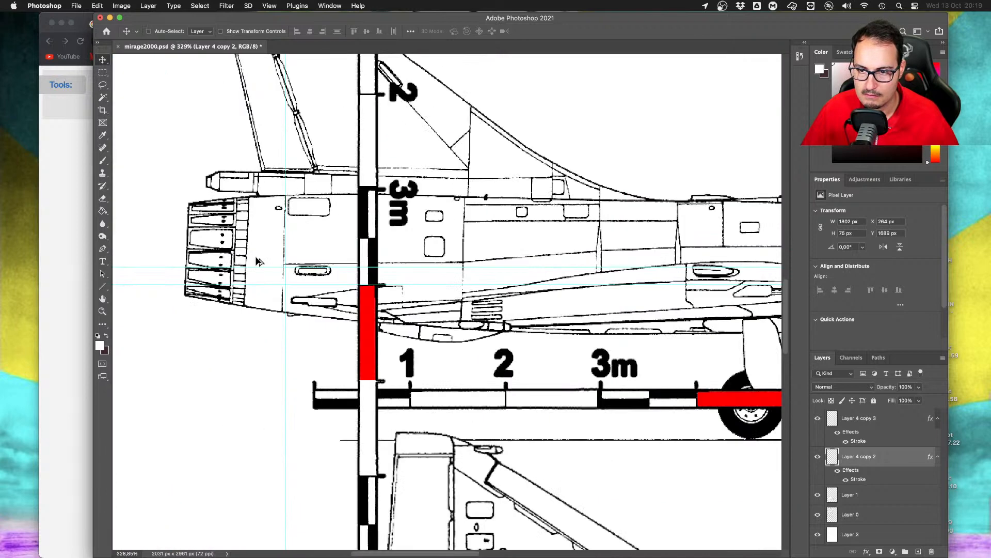
pyautogui.click(365, 310)
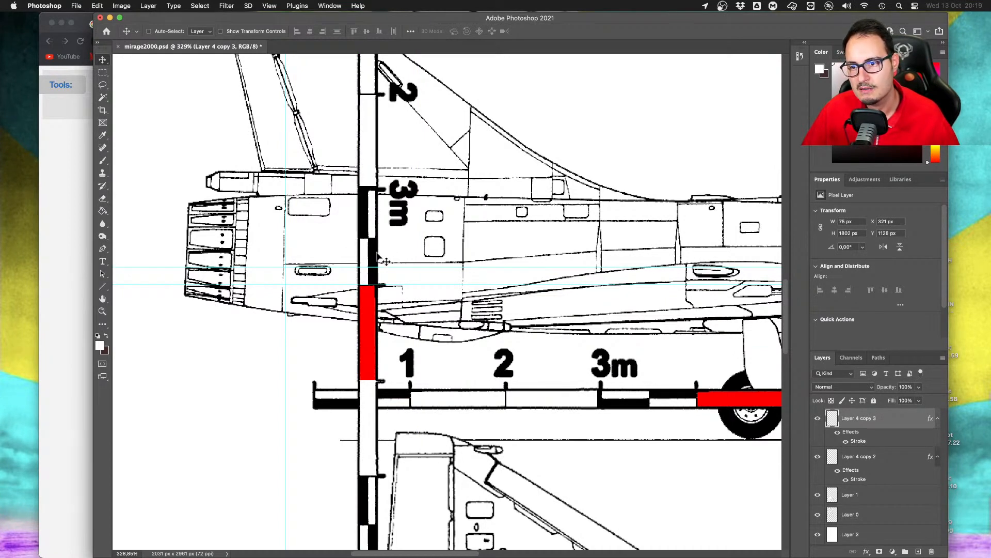
# Check the stud equivalent of 0.2 m at scale 1:35 in the LEGO Unit Converter in Chrome
pyautogui.press('super+Tab')
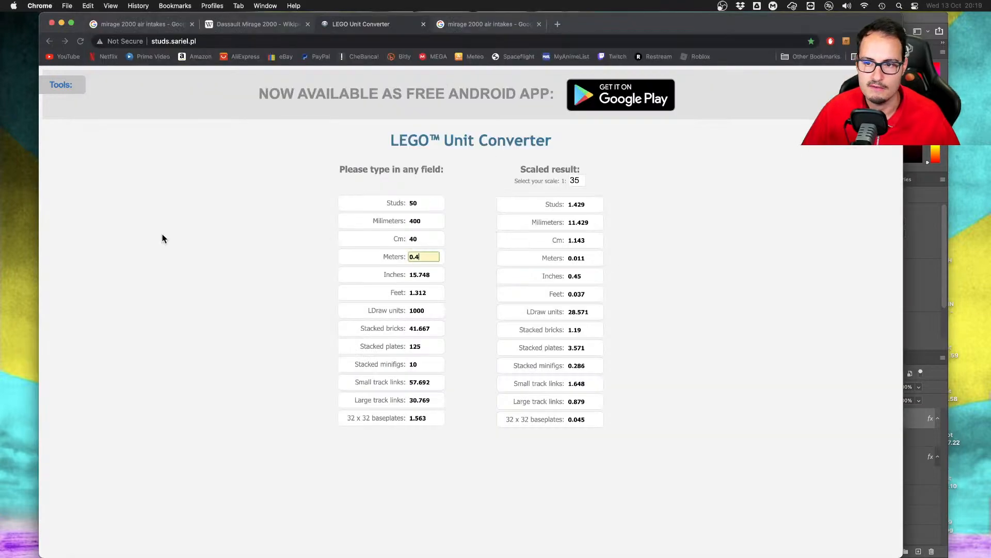
pyautogui.write('.2')
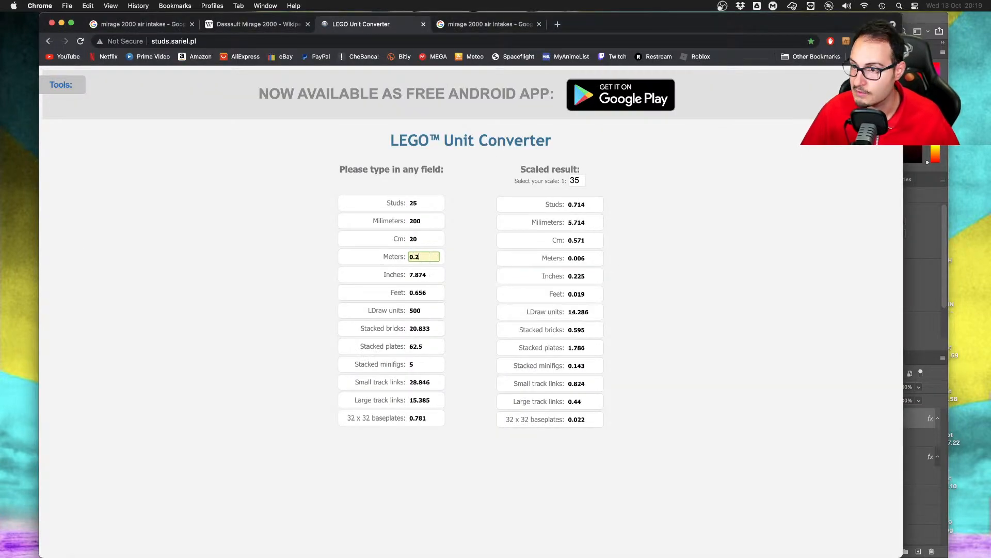
# Return to Studio and delete the Brick, Modified 1 x 2 with Studs on 1 Side behind the shock cone
pyautogui.press('super+Tab')
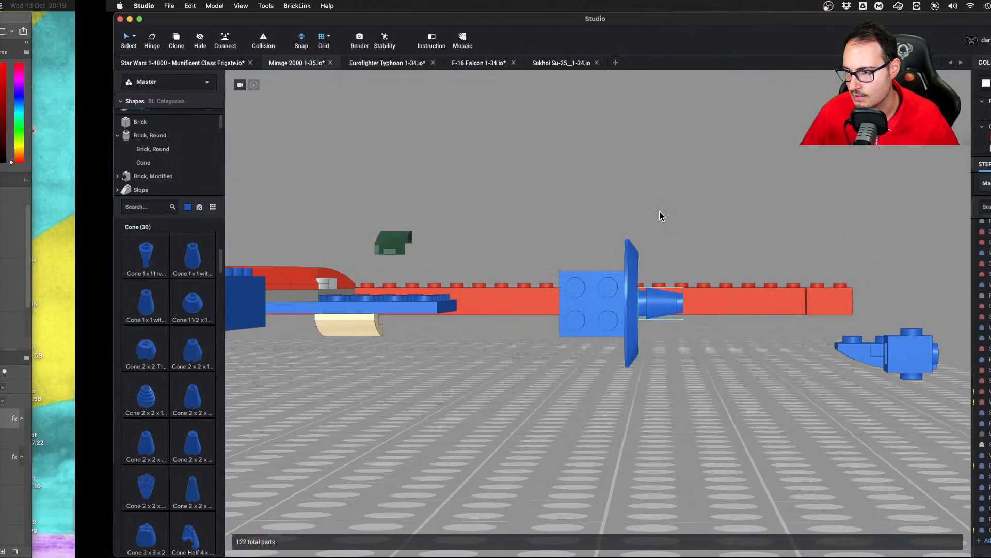
pyautogui.moveTo(692, 233); pyautogui.dragTo(653, 263, button='right')
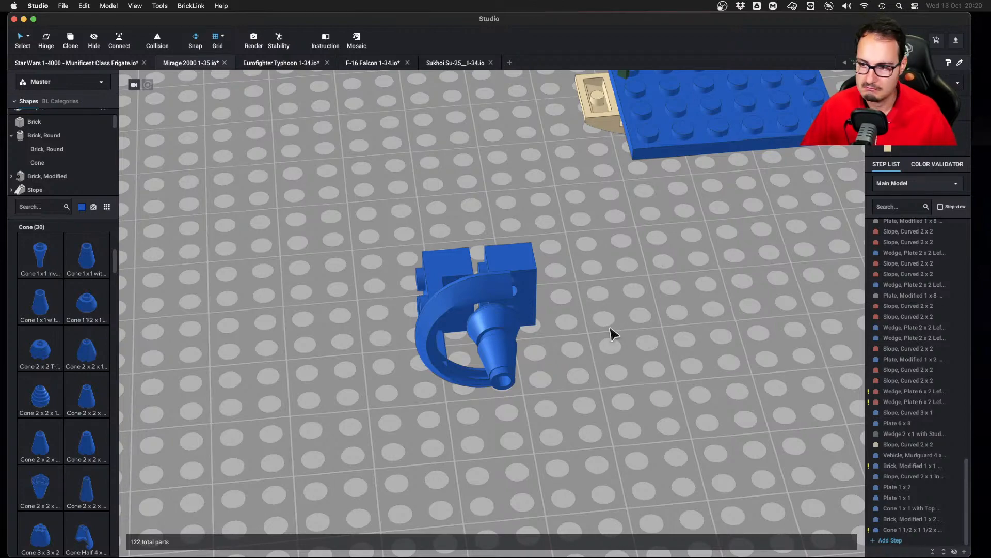
pyautogui.scroll(-2, 611, 334)
pyautogui.moveTo(611, 334); pyautogui.dragTo(566, 355, button='right')
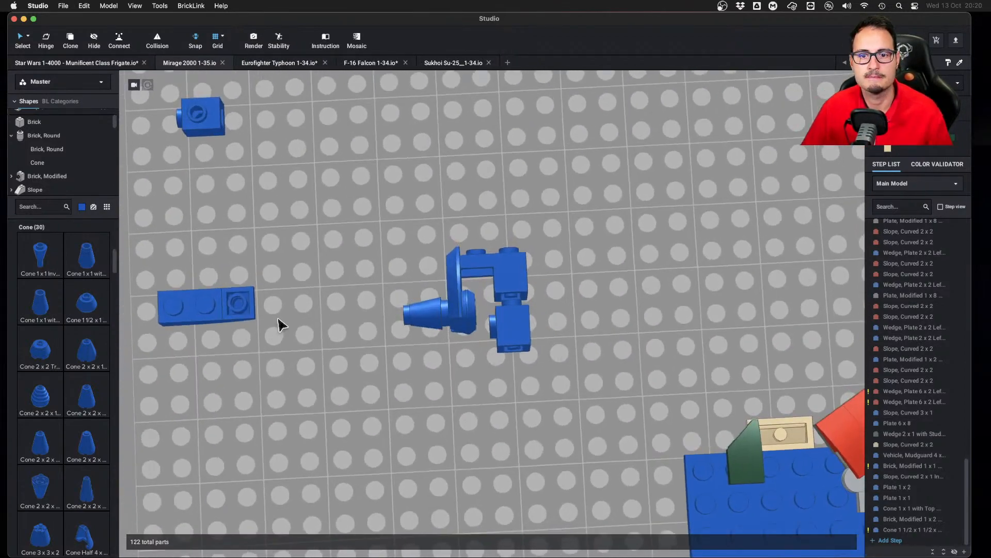
pyautogui.moveTo(475, 432); pyautogui.dragTo(531, 299, button='right')
pyautogui.click(532, 313)
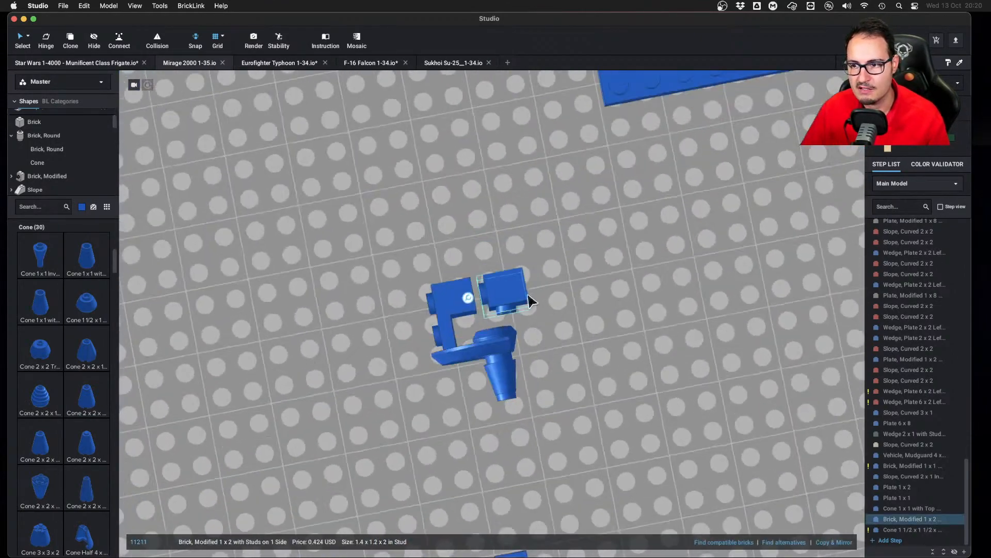
pyautogui.click(592, 324)
pyautogui.moveTo(593, 323)
pyautogui.mouseDown(button='right')
pyautogui.moveTo(588, 334)
pyautogui.moveTo(585, 283)
pyautogui.moveTo(585, 322)
pyautogui.mouseUp(button='right')
pyautogui.click(509, 290)
pyautogui.press('Delete')
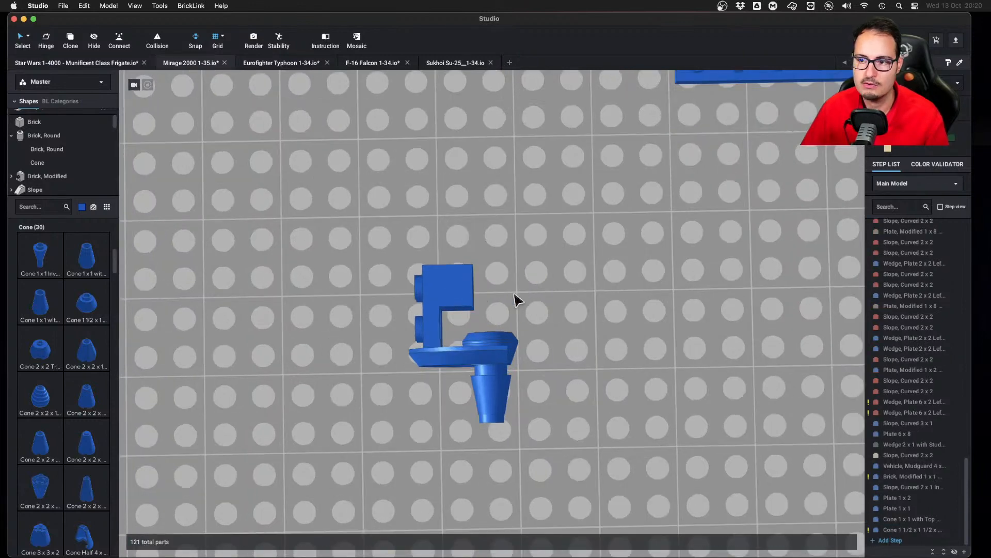
# Add an inverted Bracket 1 x 2 - 1 x 2 behind the shock cone, rotated to fit the deleted brick's place
pyautogui.scroll(2, 45, 131)
pyautogui.click(45, 116)
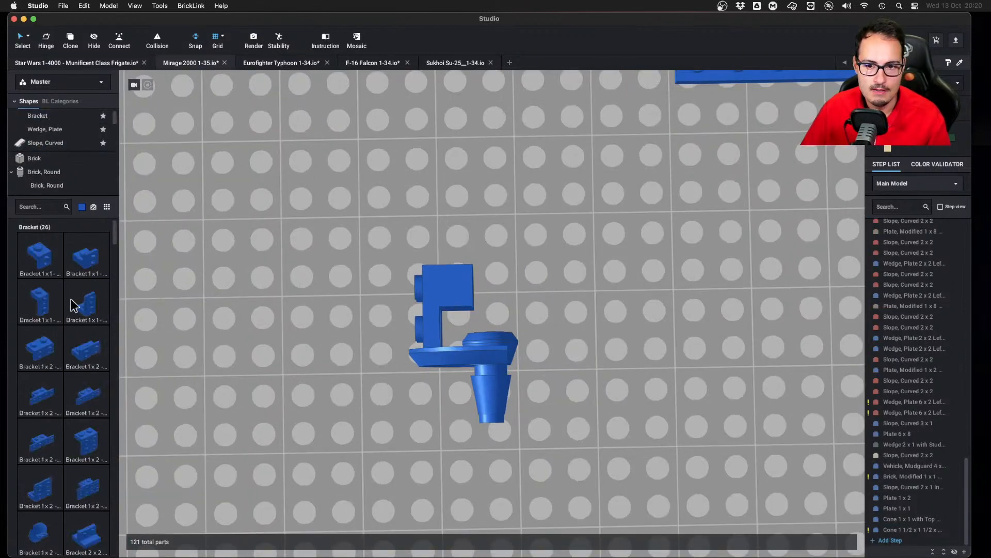
pyautogui.moveTo(95, 356); pyautogui.dragTo(660, 322)
pyautogui.press('Right')
pyautogui.press('Right')
pyautogui.press('Right')
pyautogui.press('Right')
pyautogui.moveTo(660, 323); pyautogui.dragTo(641, 316, button='right')
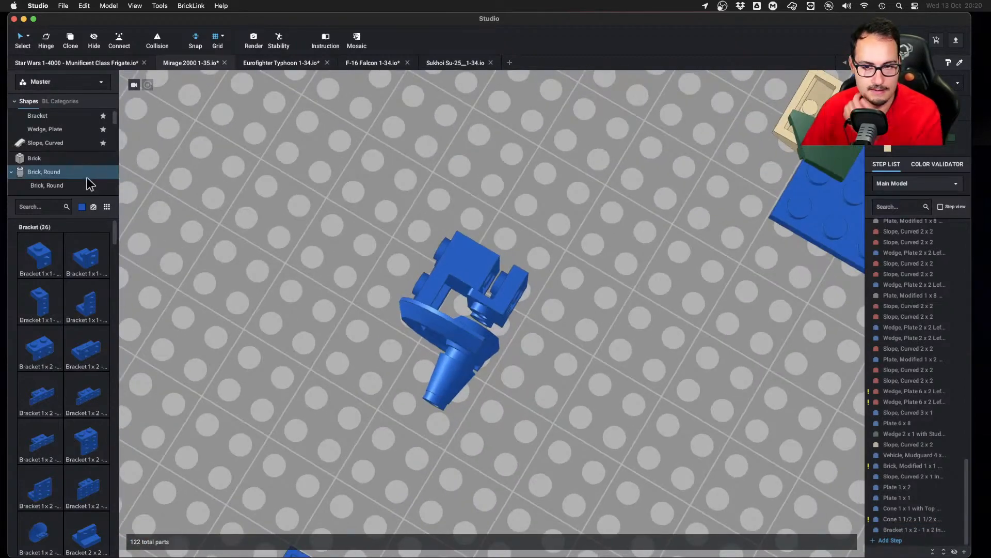
# Attach a Plate, Modified 1 x 2 with 1 Stud (Jumper) to the bracket and fit it against the two cones
pyautogui.scroll(-4, 85, 180)
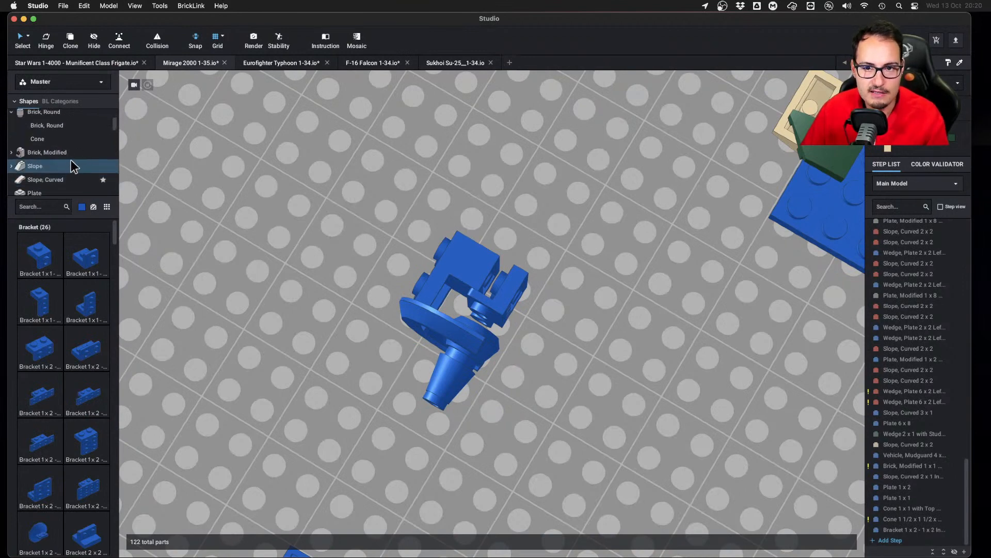
pyautogui.scroll(-3, 71, 165)
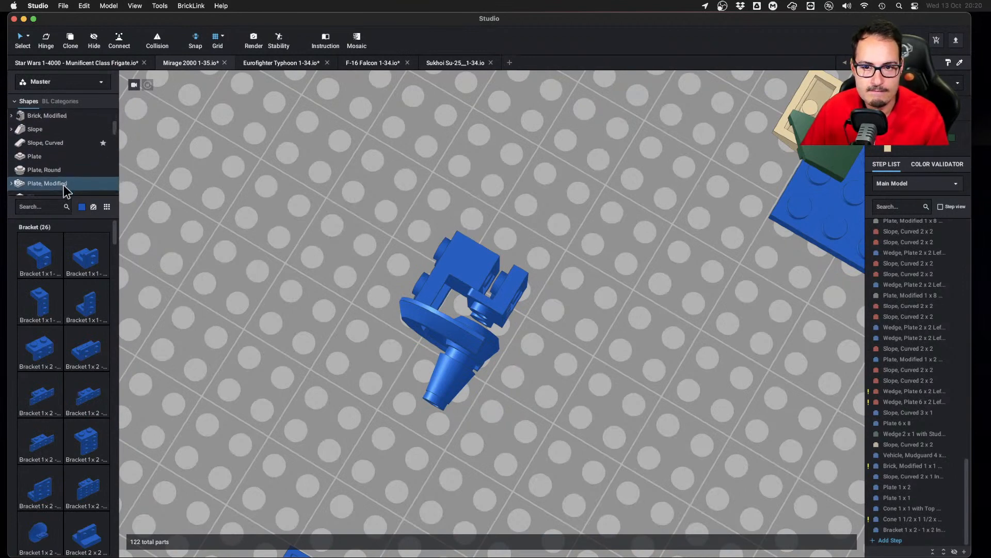
pyautogui.click(63, 185)
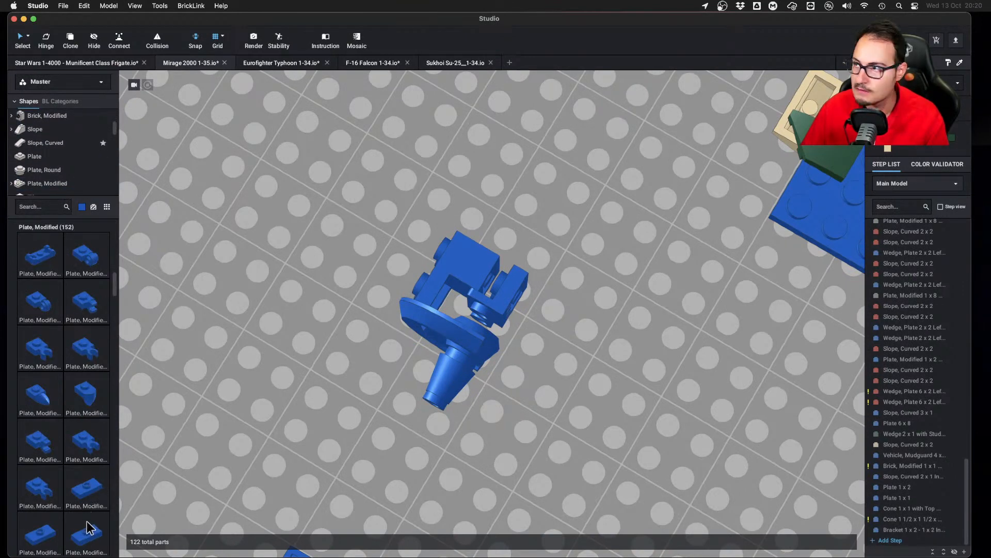
pyautogui.moveTo(86, 532); pyautogui.dragTo(491, 335)
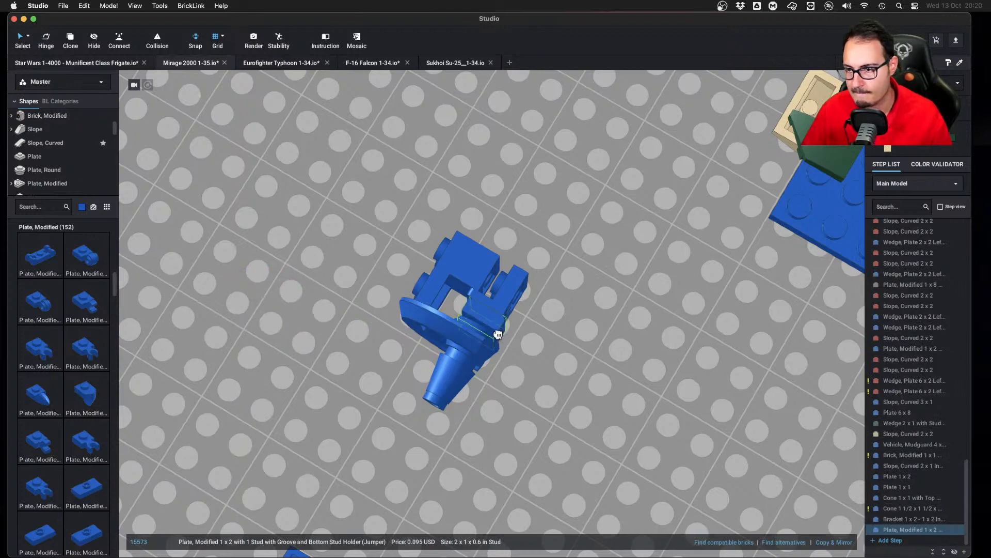
pyautogui.moveTo(491, 329); pyautogui.dragTo(480, 292, button='right')
pyautogui.moveTo(481, 293); pyautogui.dragTo(481, 308)
pyautogui.press('super+v')
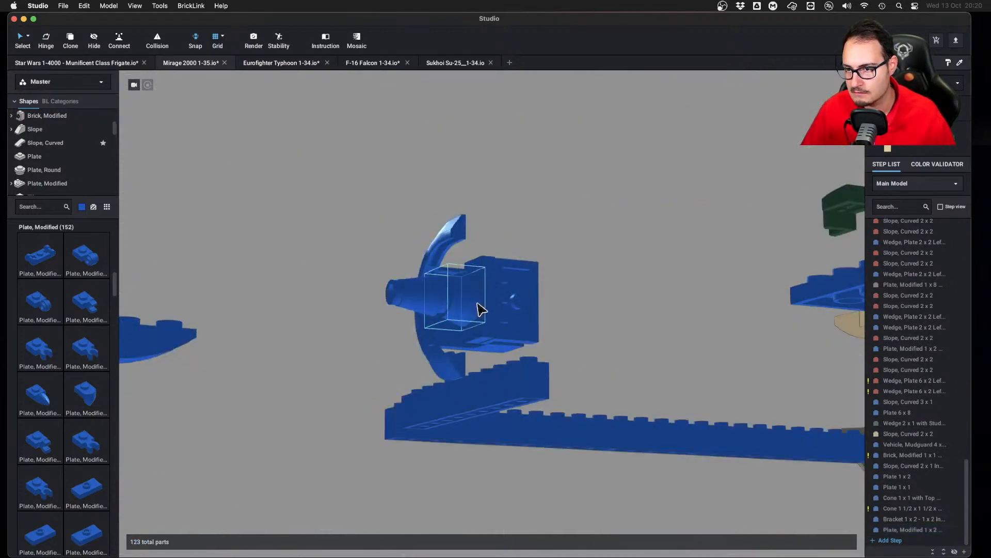
pyautogui.moveTo(481, 309); pyautogui.dragTo(454, 312, button='right')
pyautogui.press('Escape')
pyautogui.click(499, 322)
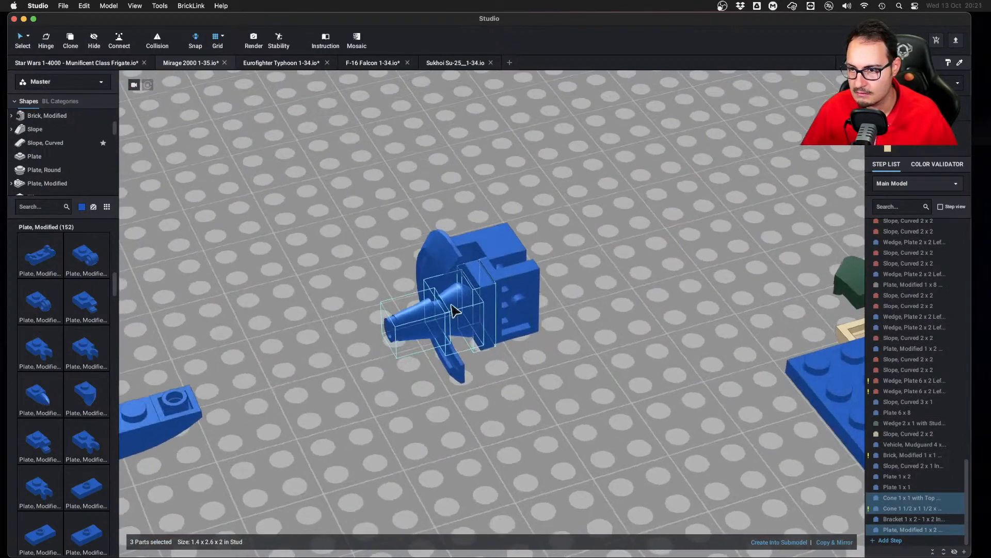
pyautogui.click(531, 380)
pyautogui.moveTo(532, 381)
pyautogui.mouseDown(button='right')
pyautogui.moveTo(617, 357)
pyautogui.moveTo(573, 392)
pyautogui.moveTo(572, 356)
pyautogui.moveTo(541, 381)
pyautogui.moveTo(536, 399)
pyautogui.mouseUp(button='right')
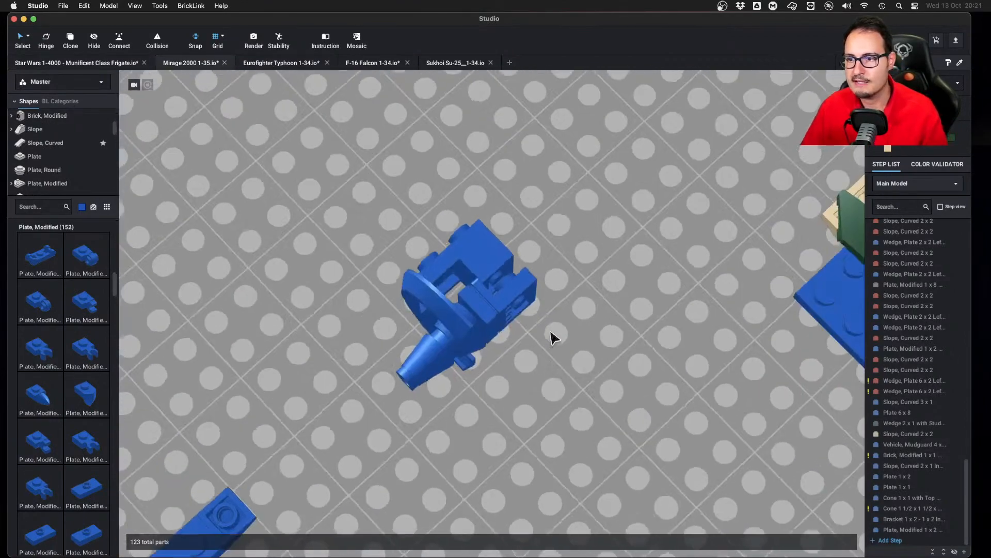
# Add a Brick, Modified 1 x 1 with Stud on 1 Side next to the bracket on its outer side
pyautogui.scroll(3, 36, 137)
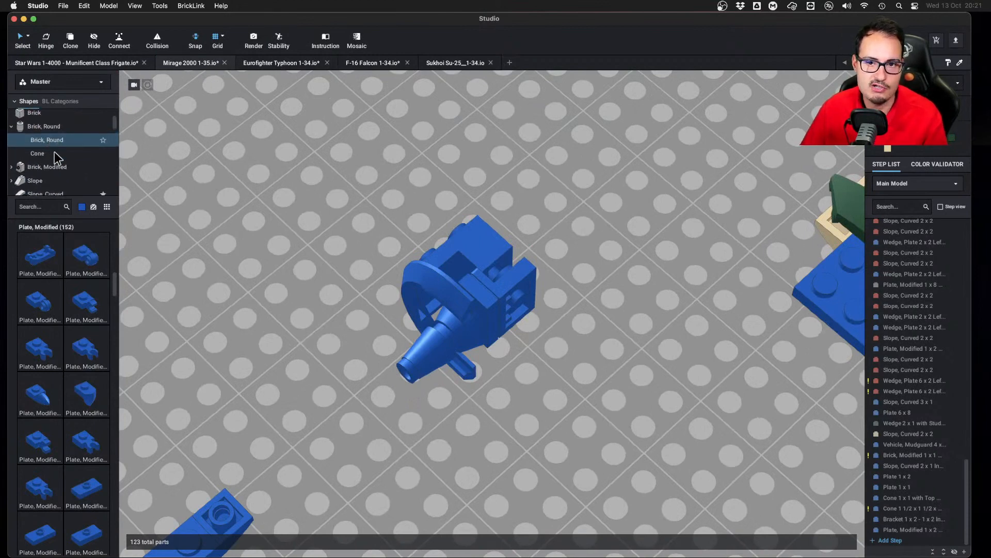
pyautogui.click(54, 125)
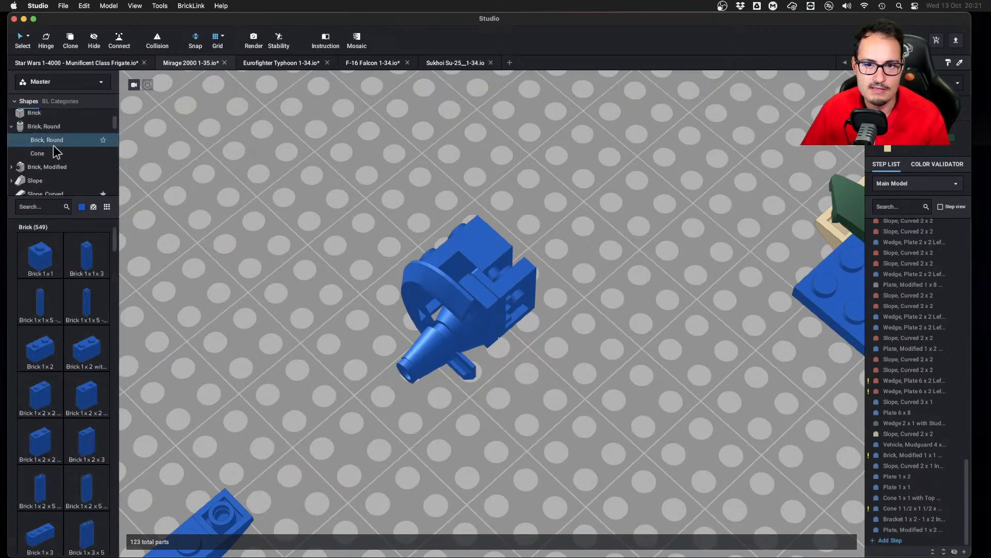
pyautogui.scroll(2, 54, 147)
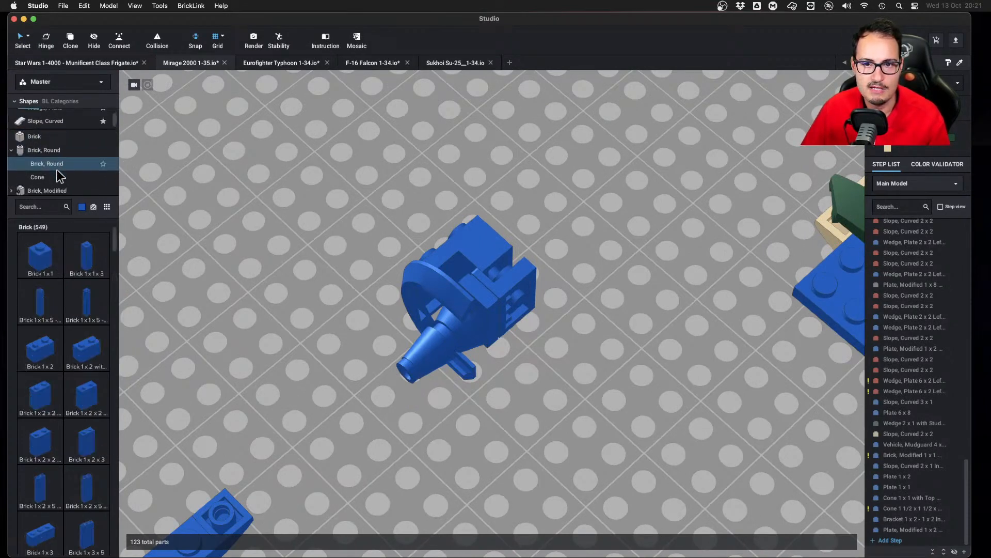
pyautogui.scroll(-2, 57, 171)
pyautogui.click(60, 166)
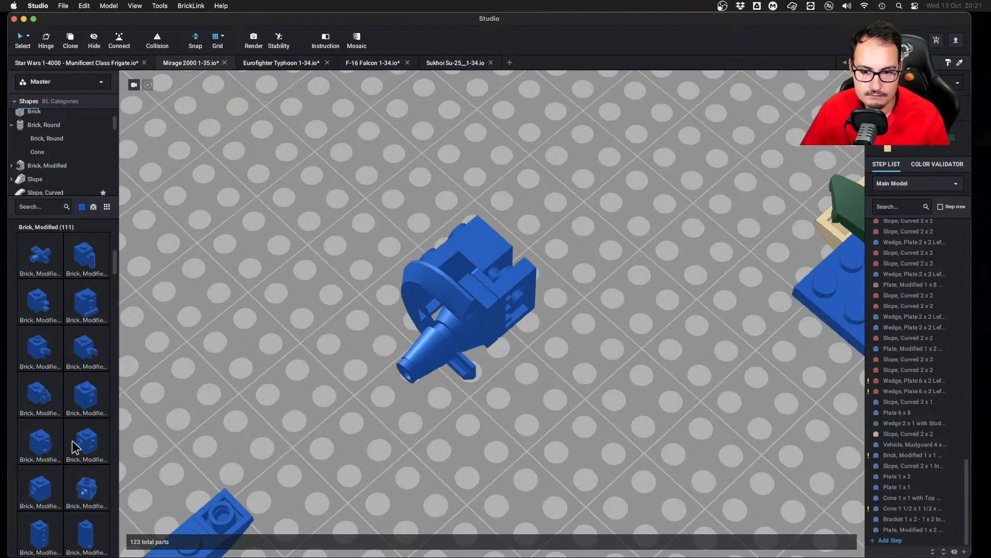
pyautogui.moveTo(118, 385); pyautogui.dragTo(552, 317)
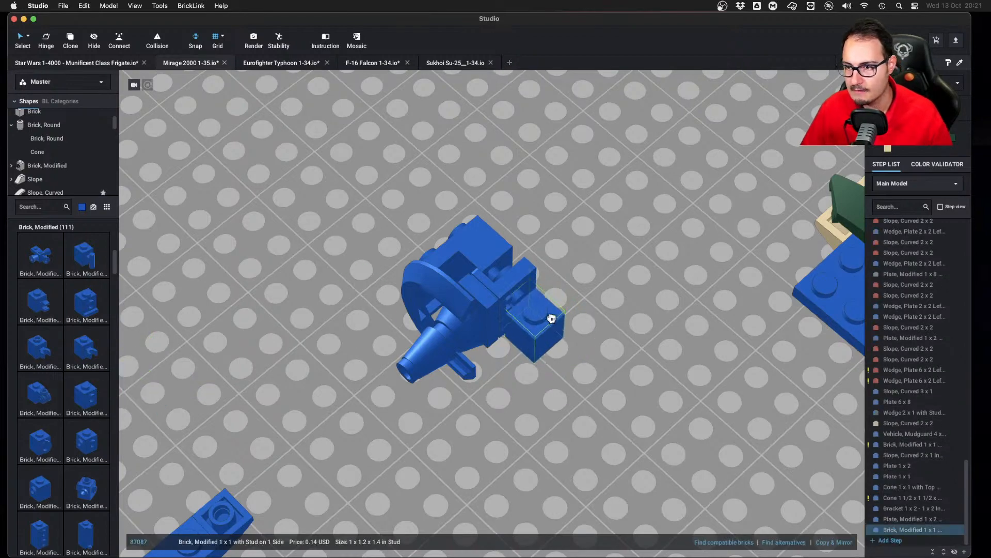
pyautogui.click(589, 339)
pyautogui.moveTo(590, 340)
pyautogui.mouseDown(button='right')
pyautogui.moveTo(615, 331)
pyautogui.moveTo(606, 321)
pyautogui.moveTo(587, 337)
pyautogui.mouseUp(button='right')
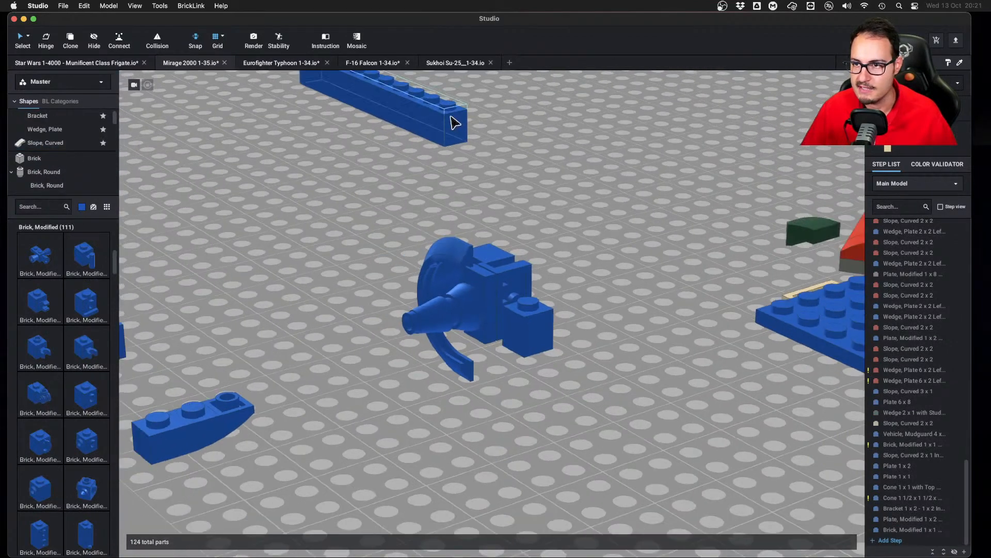
# Clone the nearby Brick 1 x 10 and stack four copies as a stepped wall alongside the air intake assembly
pyautogui.keyDown('alt'); pyautogui.moveTo(452, 122); pyautogui.dragTo(561, 385); pyautogui.keyUp('alt')
pyautogui.press('Right')
pyautogui.click(494, 366)
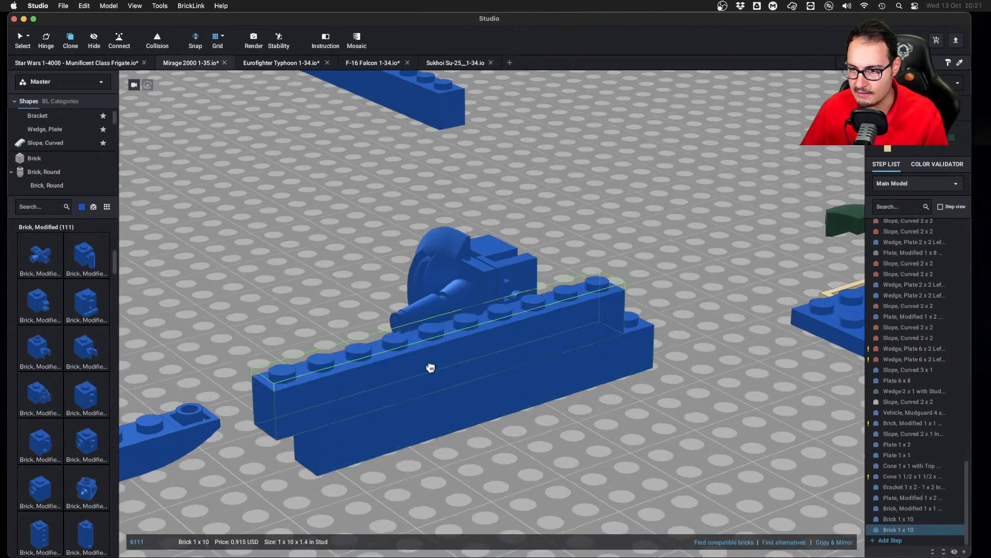
pyautogui.click(336, 377)
pyautogui.click(516, 279)
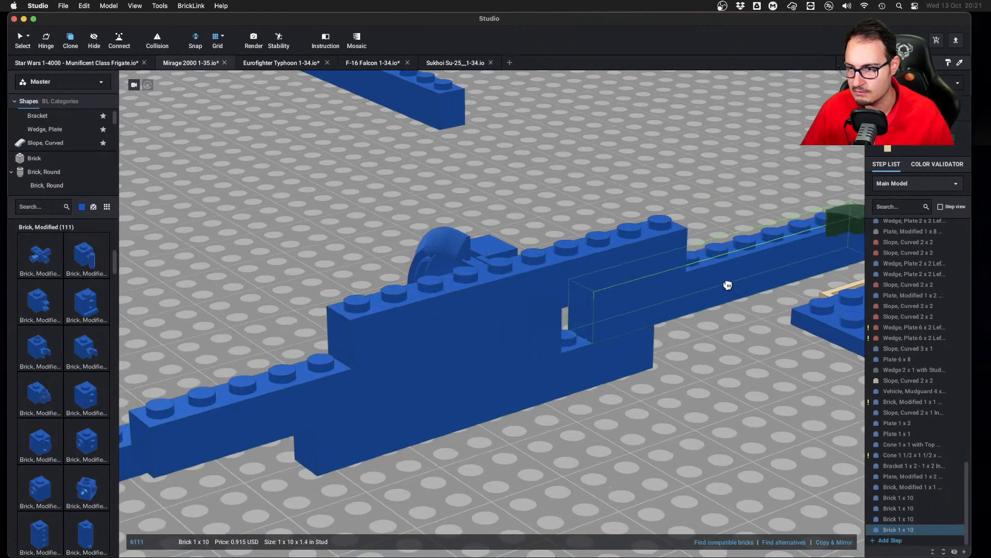
pyautogui.click(697, 292)
pyautogui.press('Escape')
# Try deleting the second-row Brick 1 x 10 in front of the shock cone from the wall
pyautogui.scroll(-5, 671, 313)
pyautogui.moveTo(605, 346)
pyautogui.mouseDown(button='right')
pyautogui.moveTo(658, 341)
pyautogui.moveTo(626, 338)
pyautogui.moveTo(633, 371)
pyautogui.moveTo(675, 339)
pyautogui.moveTo(622, 377)
pyautogui.moveTo(633, 380)
pyautogui.moveTo(628, 316)
pyautogui.moveTo(630, 330)
pyautogui.mouseUp(button='right')
pyautogui.scroll(5, 640, 359)
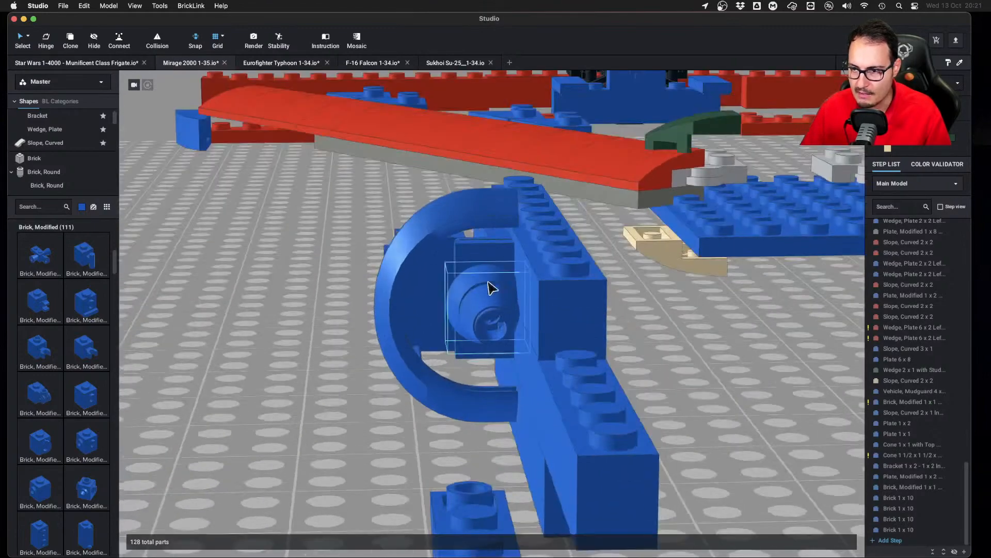
pyautogui.moveTo(537, 345); pyautogui.dragTo(515, 357, button='right')
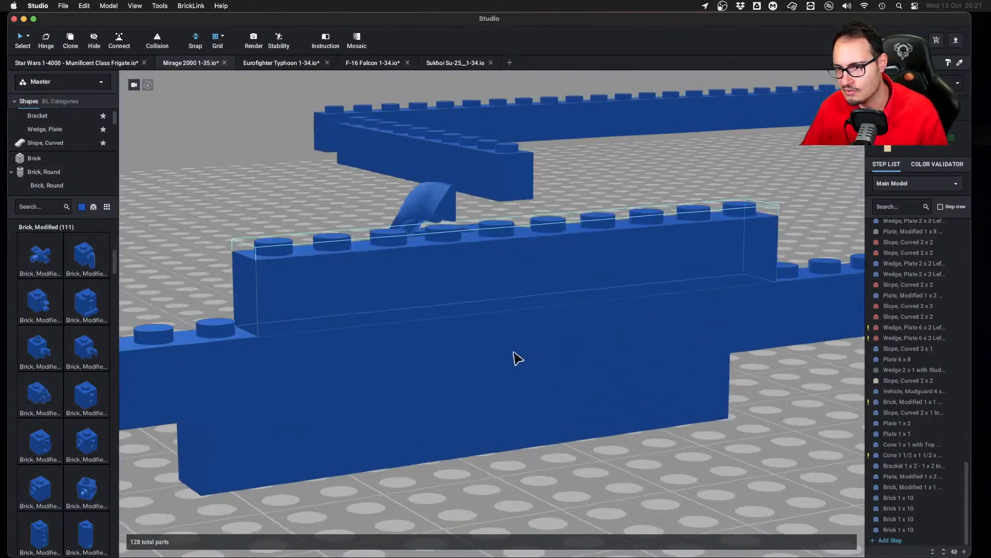
pyautogui.click(489, 338)
pyautogui.press('Delete')
pyautogui.scroll(5, 563, 372)
pyautogui.scroll(-5, 565, 373)
pyautogui.moveTo(571, 374); pyautogui.dragTo(504, 294, button='right')
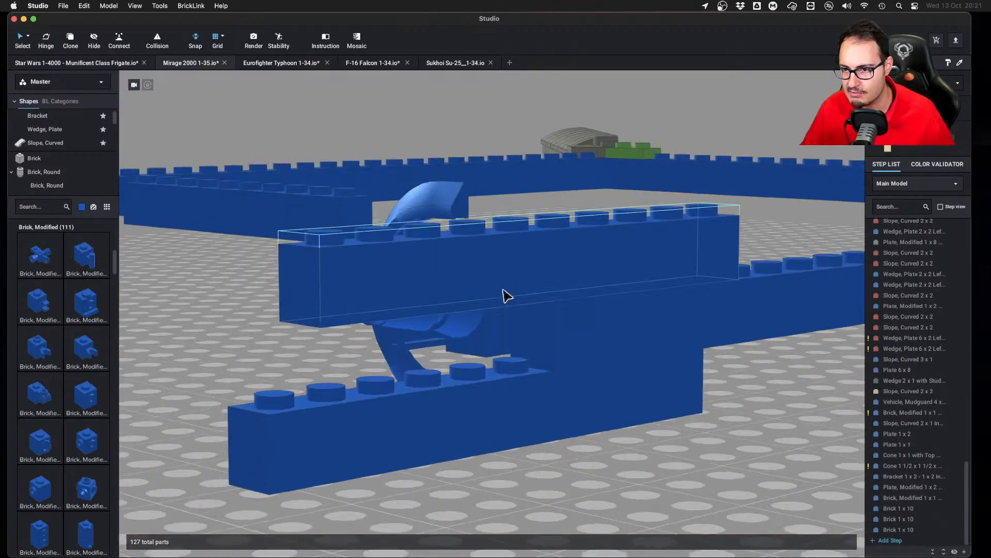
# Restore the second-row Brick 1 x 10 and delete the wall's top-row Brick 1 x 10 instead
pyautogui.click(532, 309)
pyautogui.scroll(5, 573, 315)
pyautogui.moveTo(577, 318); pyautogui.dragTo(607, 333, button='right')
pyautogui.moveTo(602, 393); pyautogui.dragTo(482, 446, button='right')
# Fit the Brick, Modified 1 x 1 with Stud on 1 Side against the neighbouring Brick 1 x 10 and try a copy beside it
pyautogui.click(462, 474)
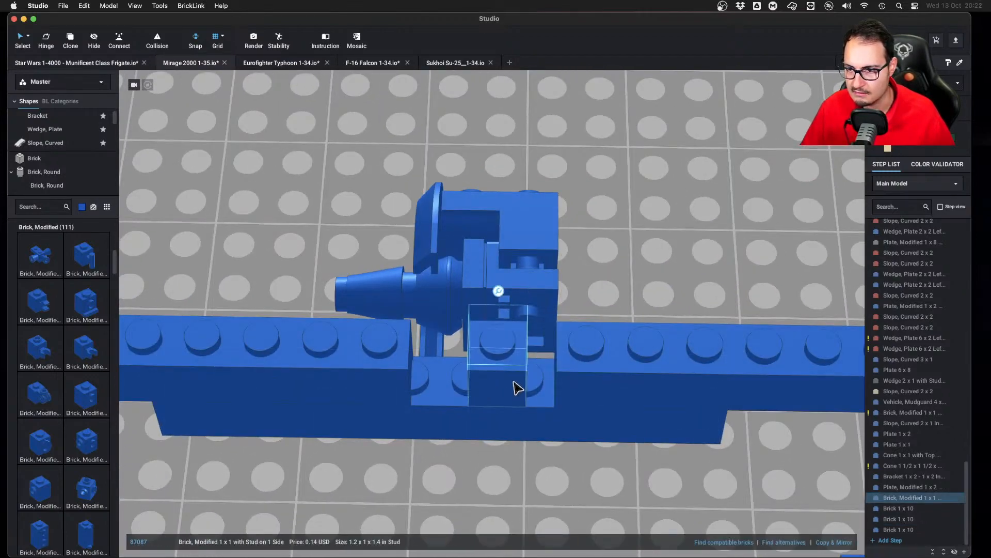
pyautogui.click(524, 381)
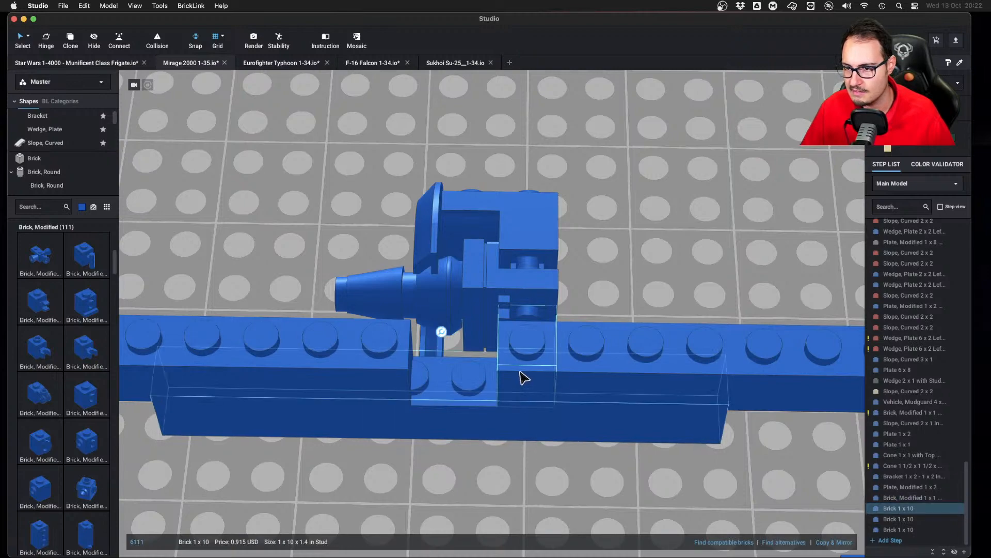
pyautogui.moveTo(524, 380); pyautogui.dragTo(481, 378)
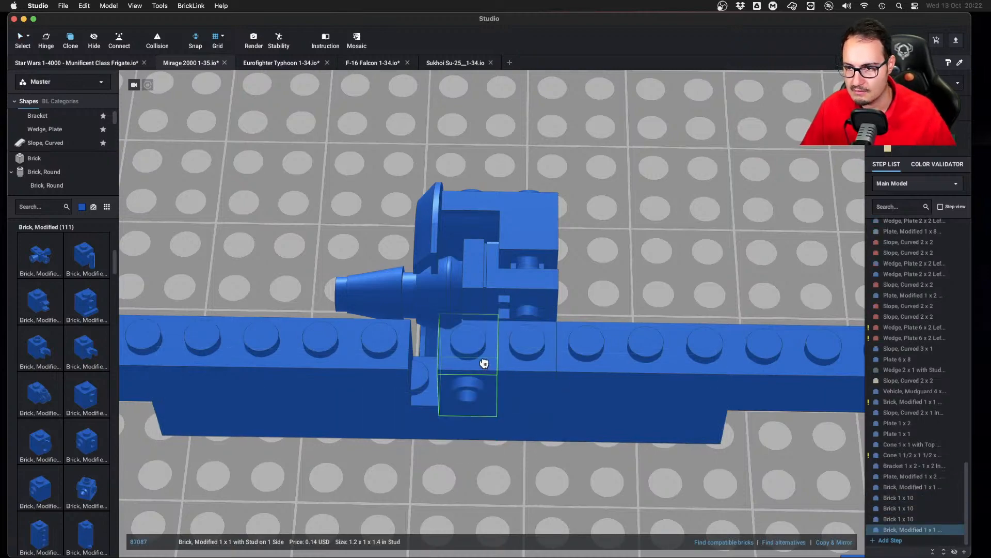
pyautogui.moveTo(484, 363); pyautogui.dragTo(463, 394, button='right')
# Slide the Brick 1 x 10 on the shock cone's side back half a stud to leave a two-stud gap in the wall
pyautogui.click(362, 378)
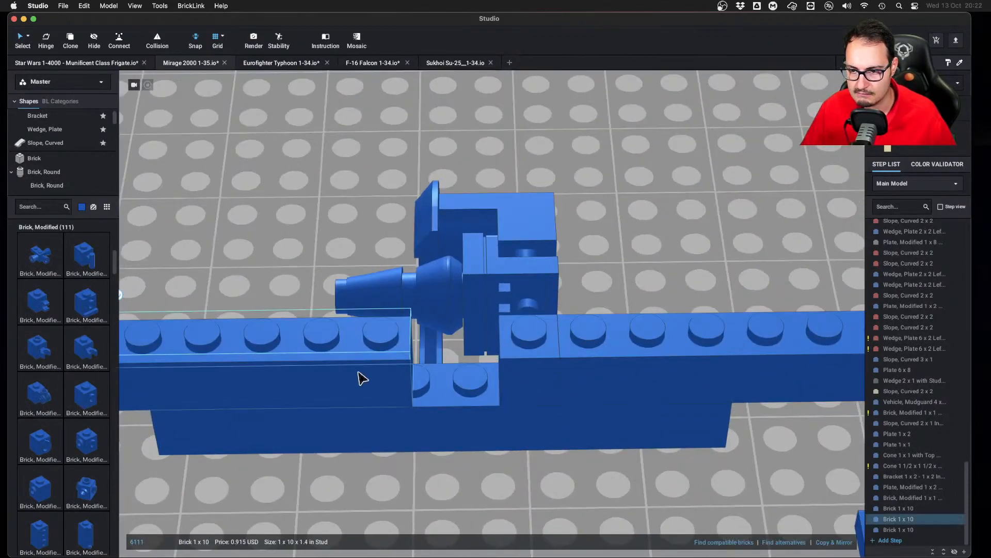
pyautogui.moveTo(424, 485); pyautogui.dragTo(335, 414, button='right')
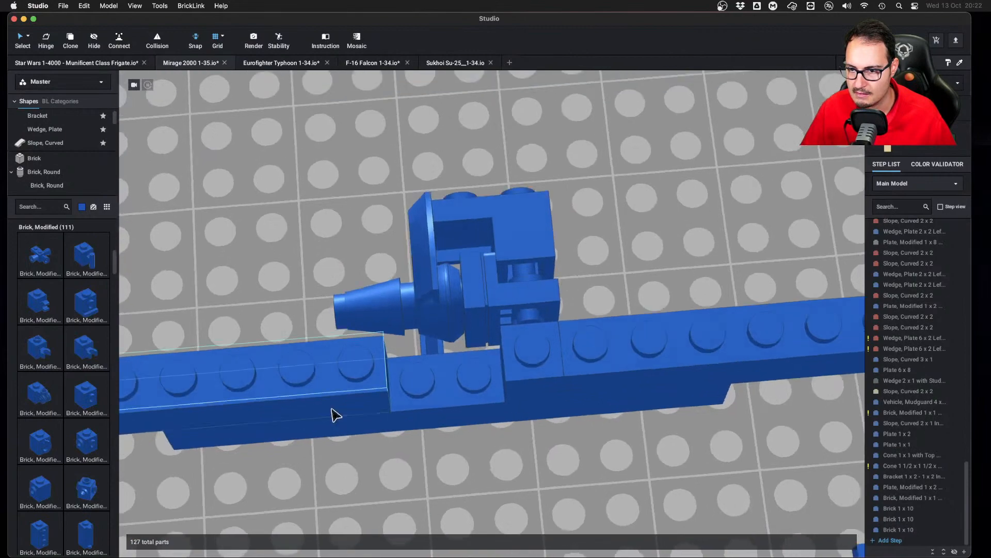
pyautogui.moveTo(469, 477); pyautogui.dragTo(452, 434, button='right')
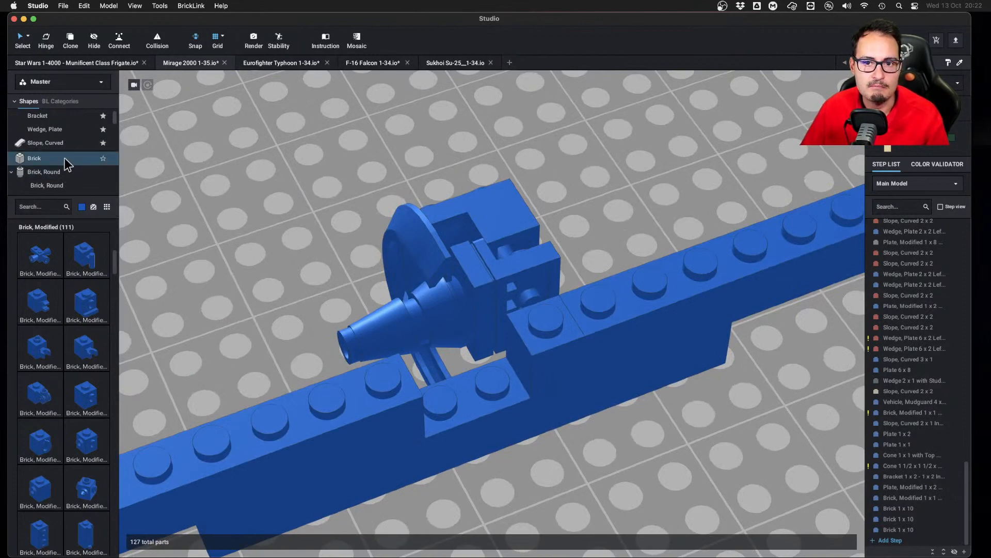
# Place a Brick, Modified 1 x 1 with Headlight in the wall's gap, against the Brick 1 x 10 on the shock cone's side
pyautogui.scroll(-3, 64, 157)
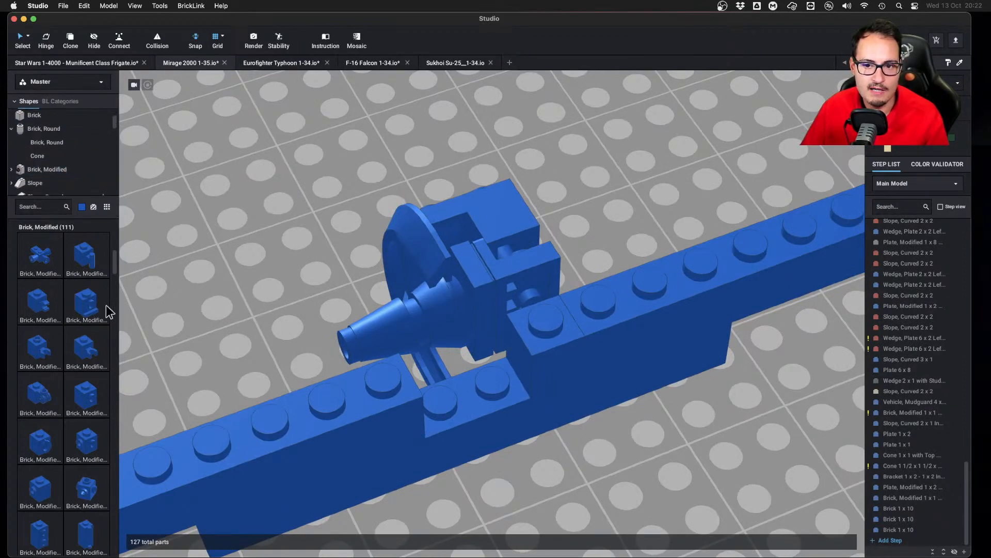
pyautogui.moveTo(126, 318); pyautogui.dragTo(463, 368)
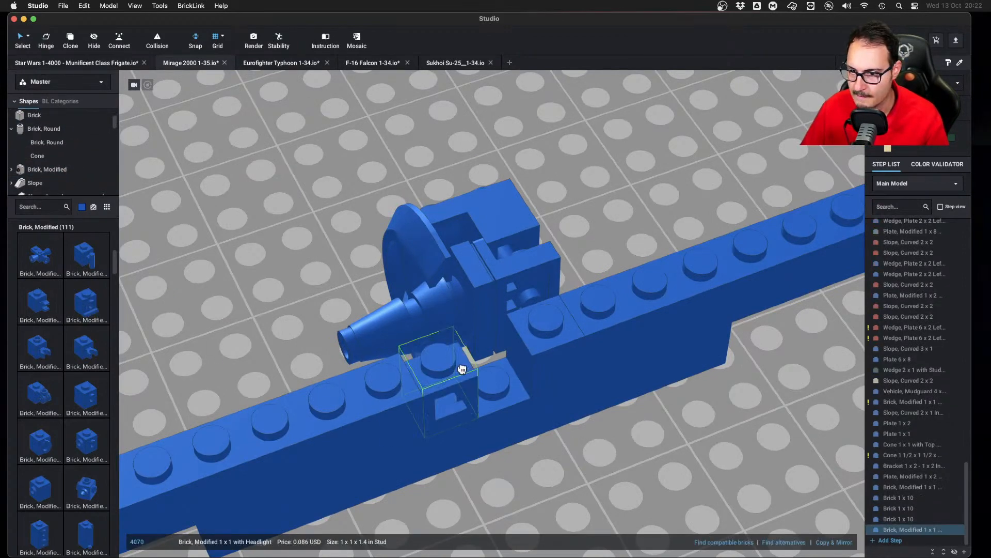
pyautogui.click(462, 369)
pyautogui.moveTo(527, 462); pyautogui.dragTo(501, 449, button='right')
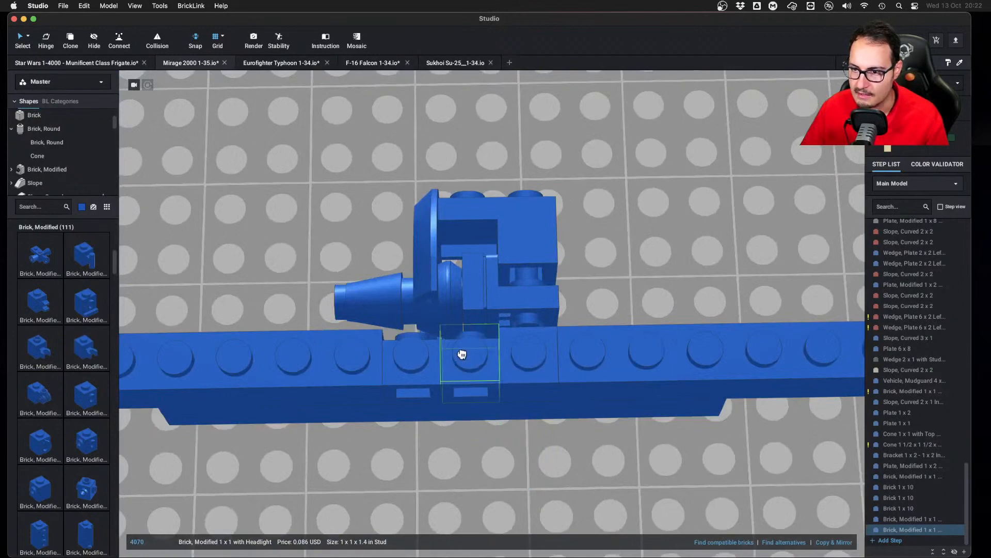
pyautogui.moveTo(463, 354); pyautogui.dragTo(509, 394, button='right')
# Fill the remaining one-stud gap in the wall with a Panel 1 x 1 x 1 Corner
pyautogui.moveTo(471, 345); pyautogui.dragTo(62, 172)
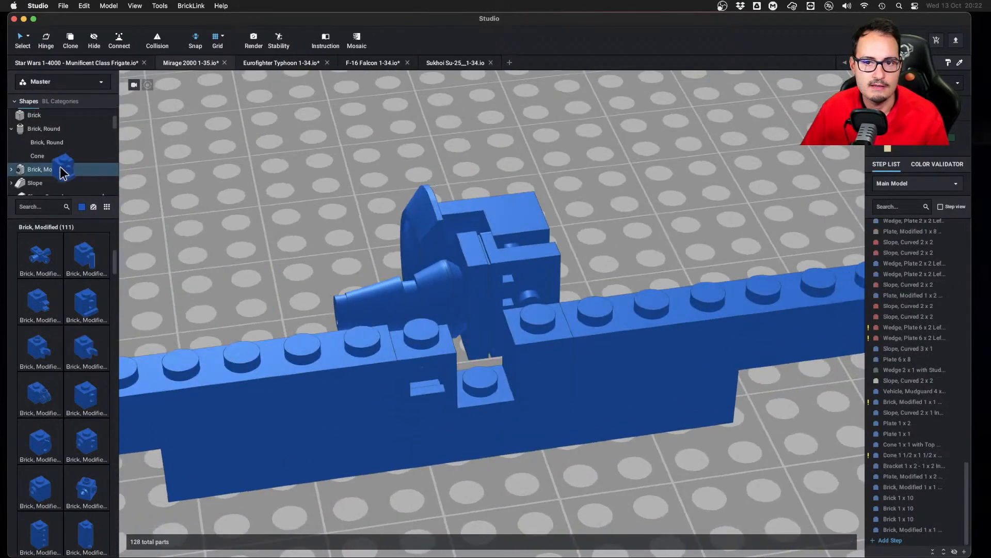
pyautogui.scroll(-4, 61, 169)
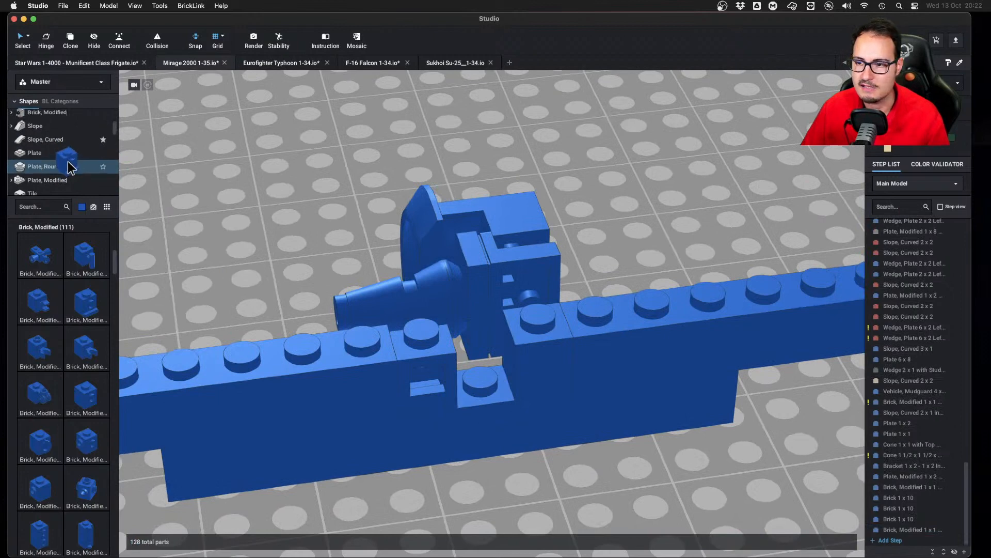
pyautogui.scroll(-5, 68, 165)
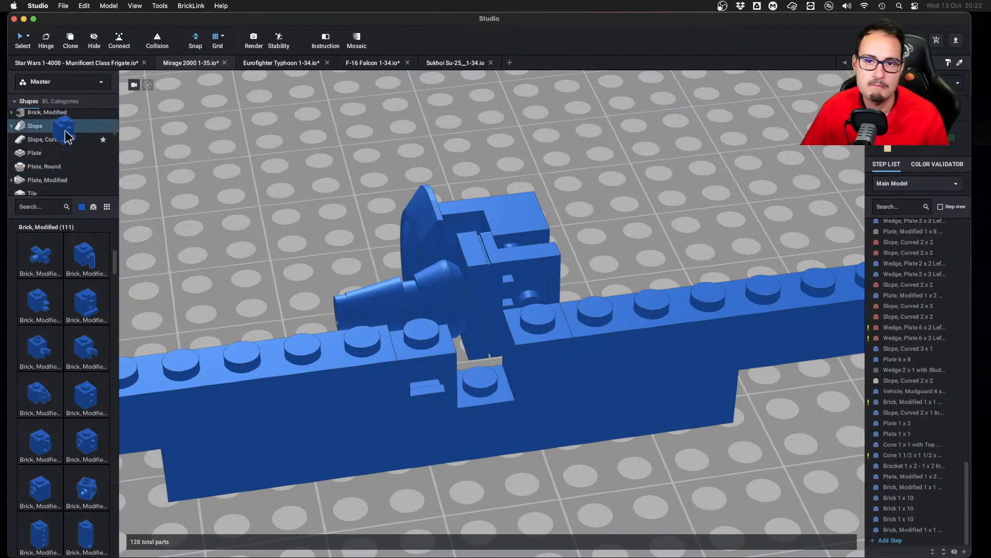
pyautogui.scroll(-1, 71, 150)
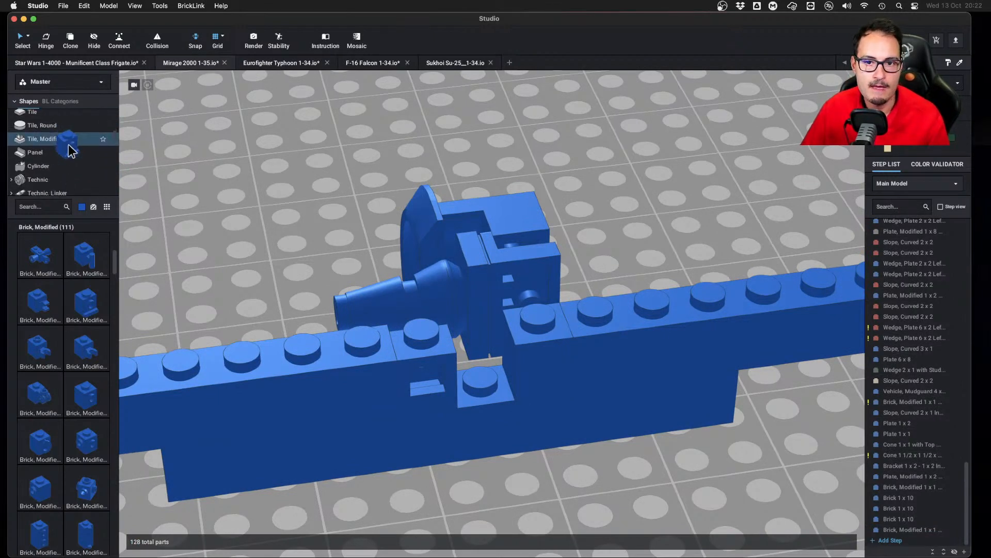
pyautogui.click(68, 150)
pyautogui.click(46, 261)
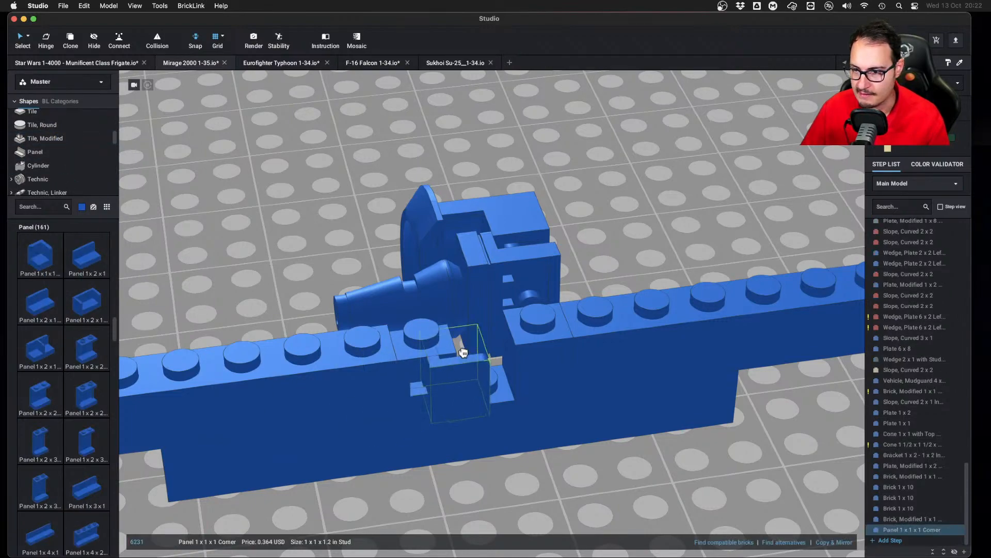
pyautogui.click(475, 347)
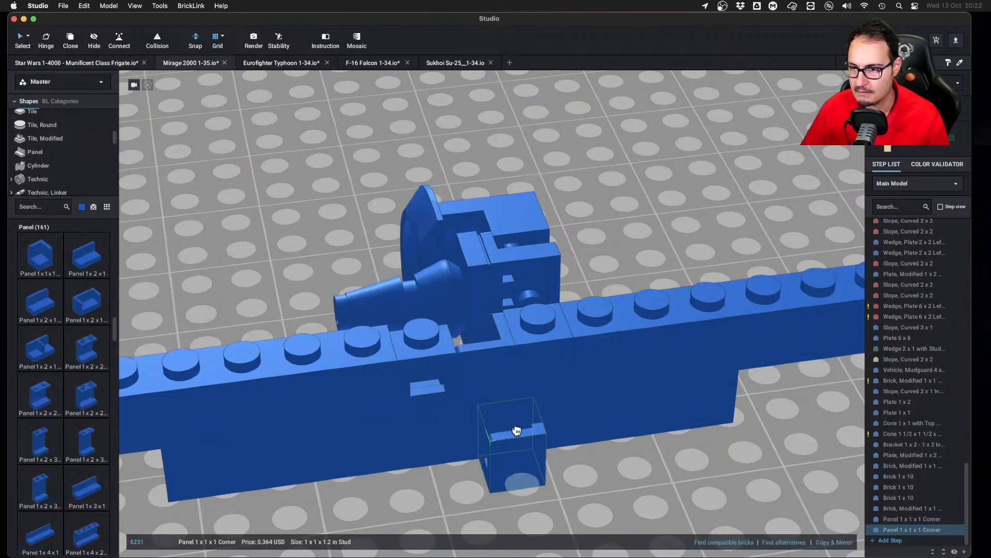
pyautogui.moveTo(515, 420); pyautogui.dragTo(493, 256, button='right')
pyautogui.press('Escape')
# Copy a wall Brick 1 x 10 and place it on top, spanning the headlight brick and the corner panel
pyautogui.click(319, 352)
pyautogui.press('super+c')
pyautogui.press('super+v')
pyautogui.click(540, 288)
pyautogui.press('Escape')
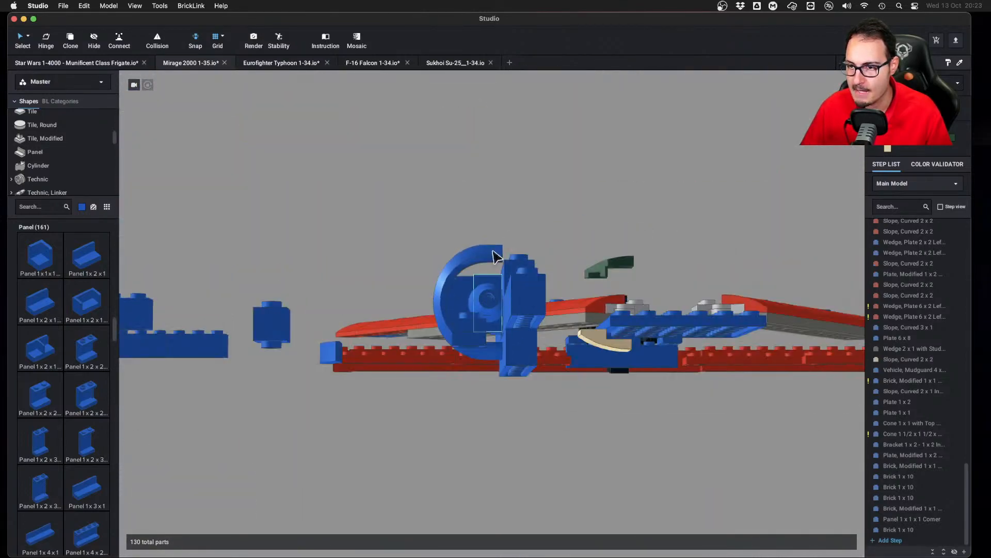
# Inspect the air intake assembly from several angles and check the LEGO Unit Converter in Chrome before returning to Studio
pyautogui.moveTo(501, 366); pyautogui.dragTo(521, 386, button='right')
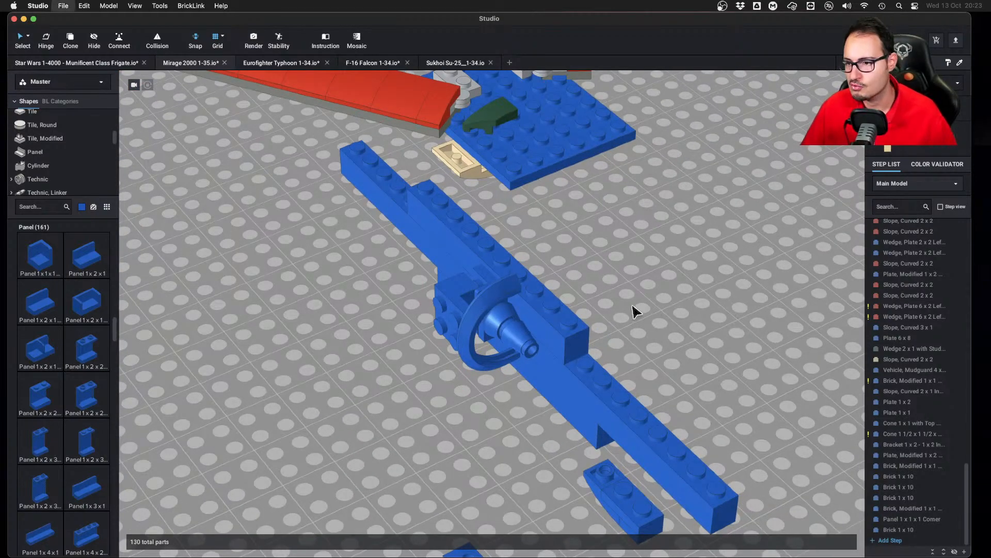
pyautogui.moveTo(631, 273); pyautogui.dragTo(606, 253, button='right')
pyautogui.hotkey('ctrl', 'Left')
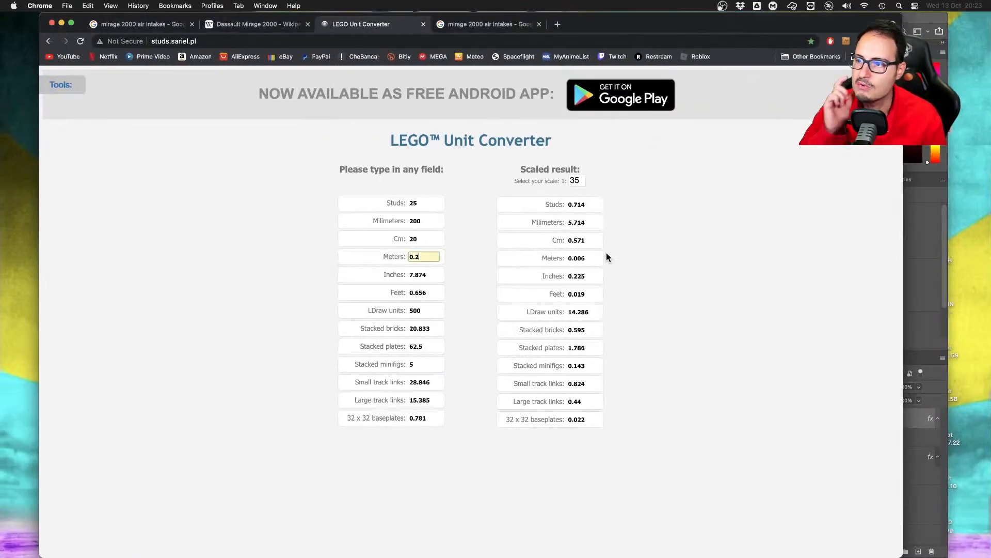
pyautogui.hotkey('ctrl', 'Right')
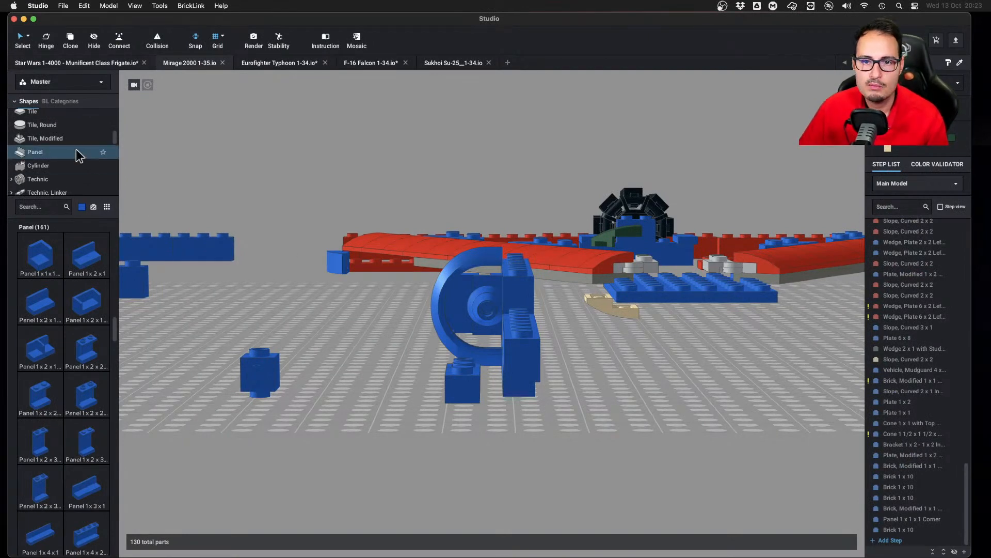
# Browse the Brick and Brick, Round part categories for a suitable shock cone part
pyautogui.scroll(5, 73, 155)
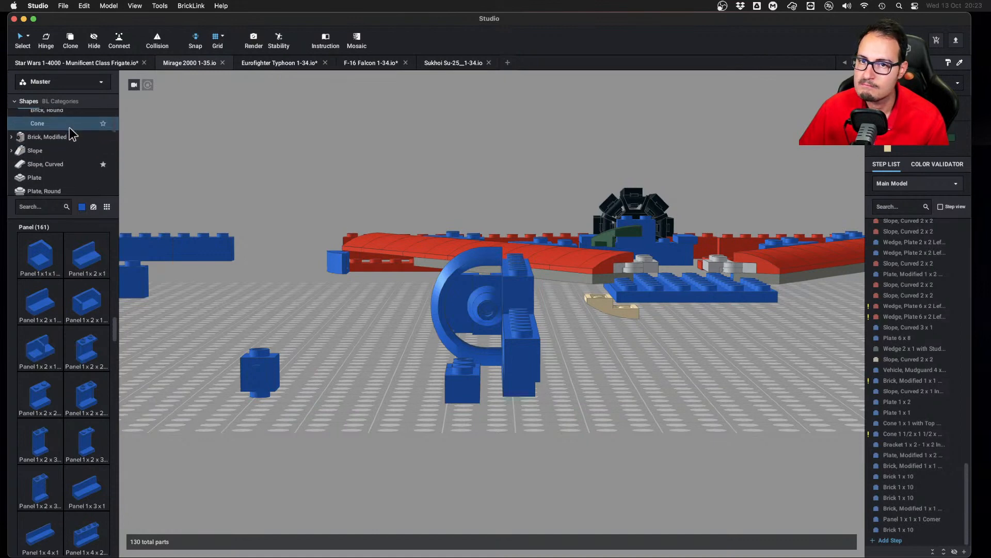
pyautogui.scroll(3, 68, 135)
pyautogui.click(57, 171)
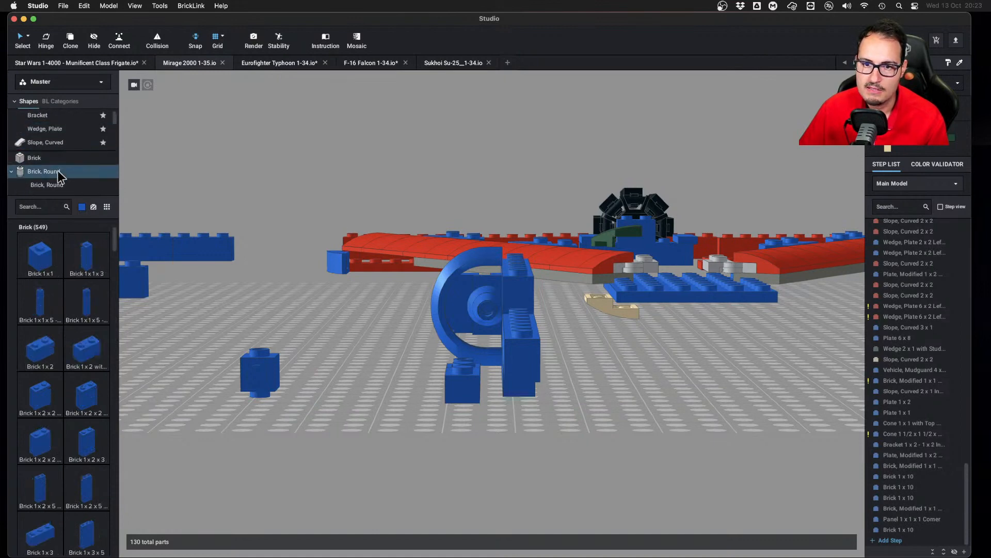
pyautogui.click(60, 178)
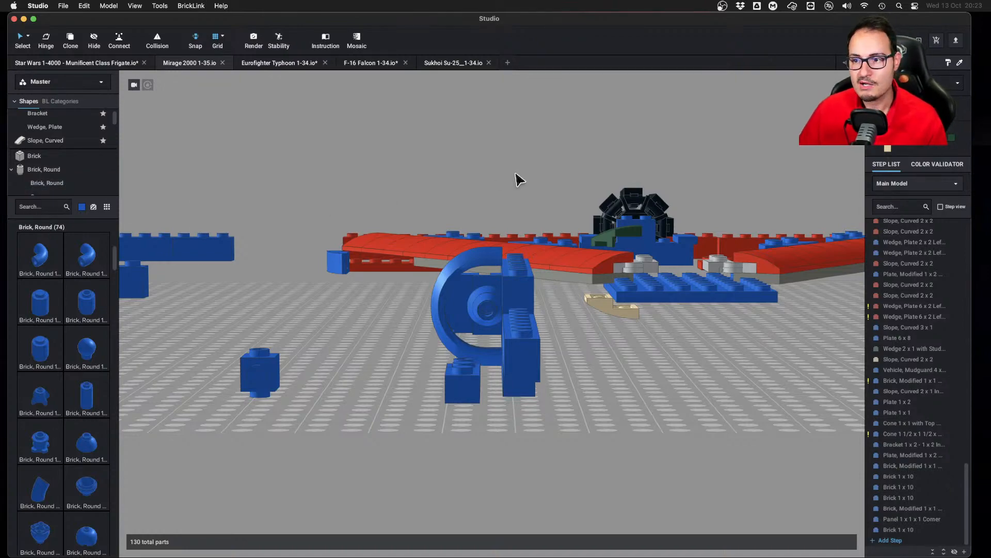
# Switch to Chrome and examine the shock cone's shape in the Mirage 2000 air intake reference photos
pyautogui.press('super+Tab')
pyautogui.click(922, 253)
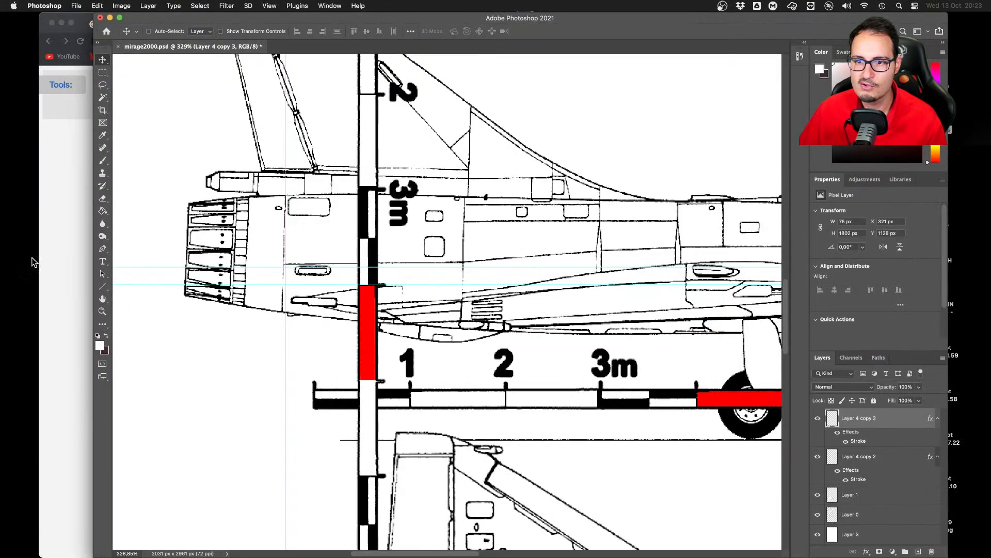
pyautogui.click(48, 231)
pyautogui.click(486, 25)
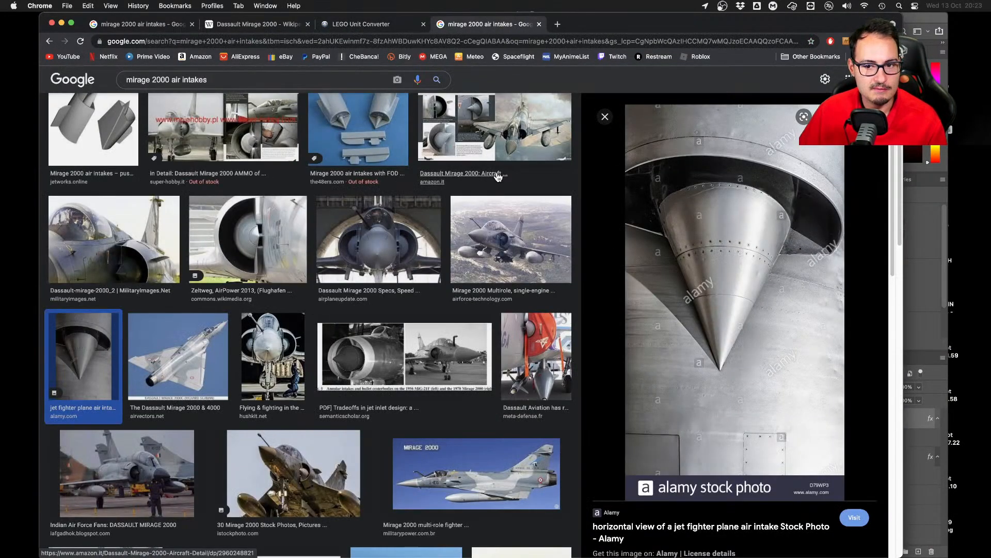
pyautogui.scroll(-1, 497, 177)
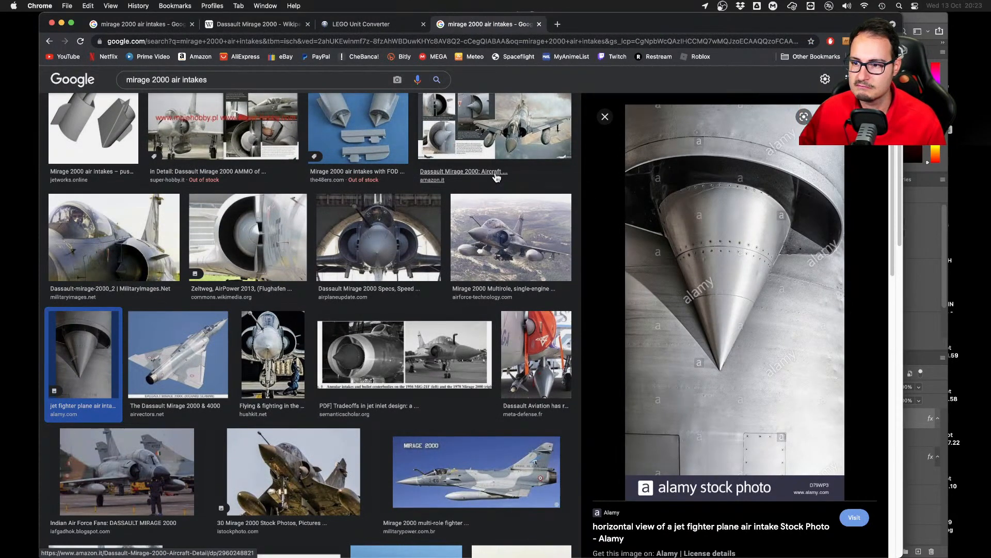
pyautogui.scroll(-3, 496, 207)
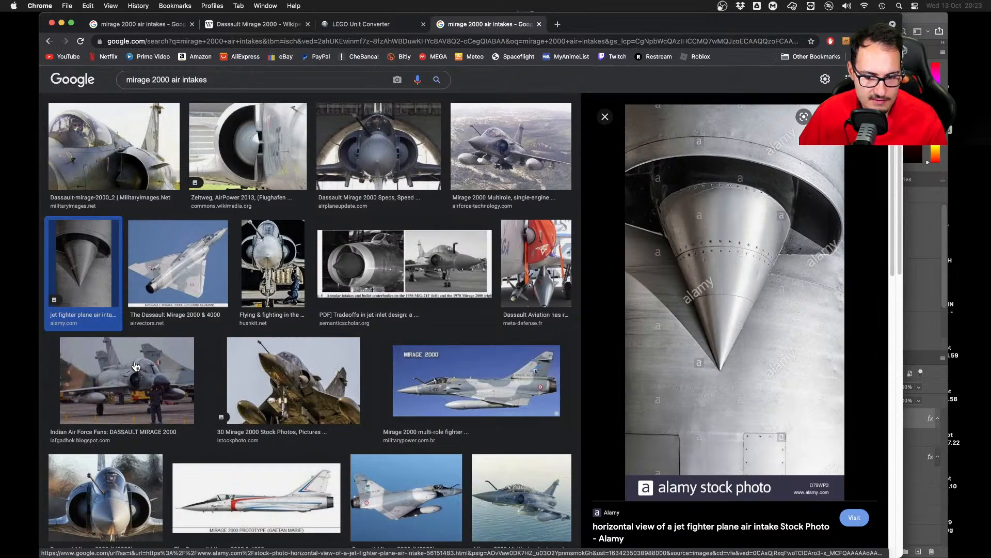
# Return to Studio and place one Cone 2 x 2 x 2 - Blocked Open Stud on the ground beside the intake assembly
pyautogui.press('super+Tab')
pyautogui.scroll(5, 441, 381)
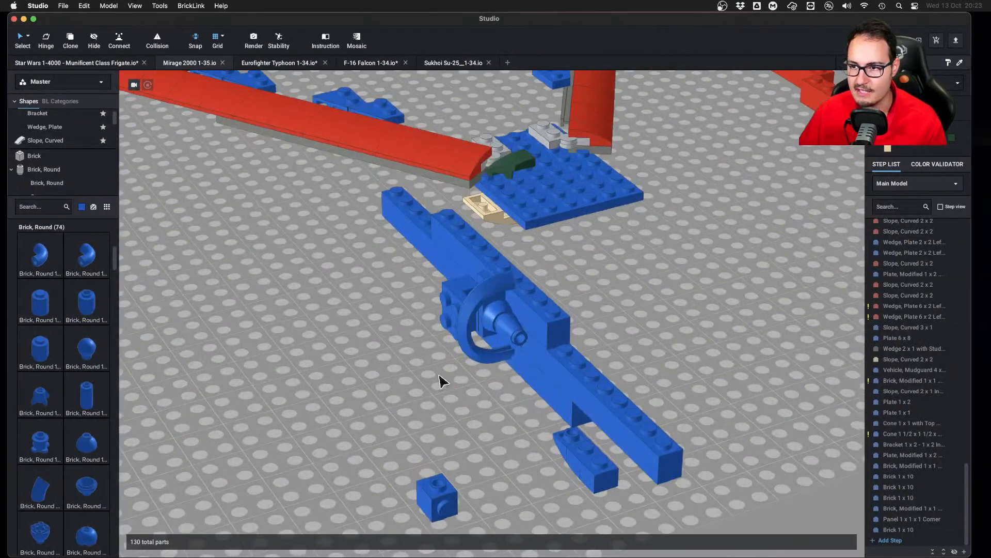
pyautogui.scroll(-1, 57, 181)
pyautogui.click(57, 178)
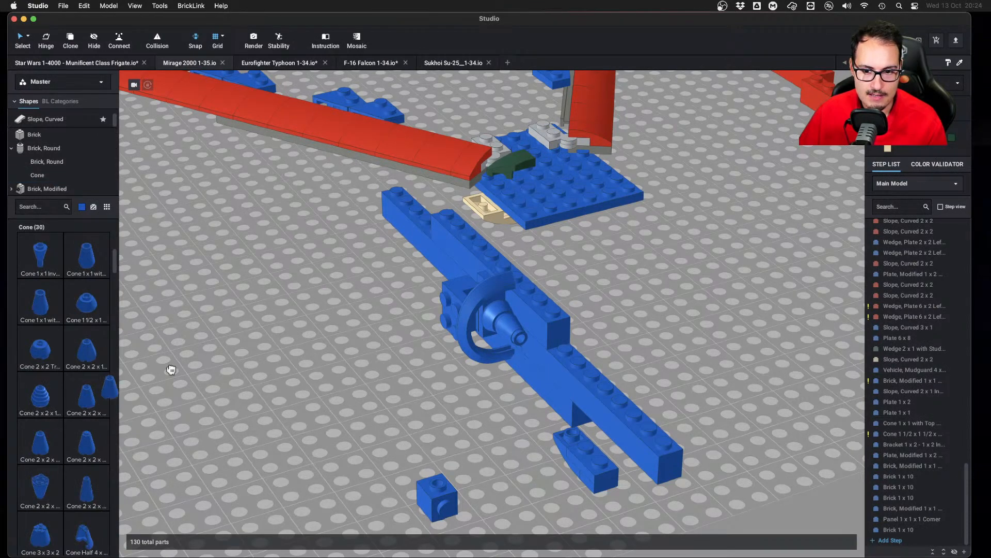
pyautogui.click(263, 317)
pyautogui.click(253, 277)
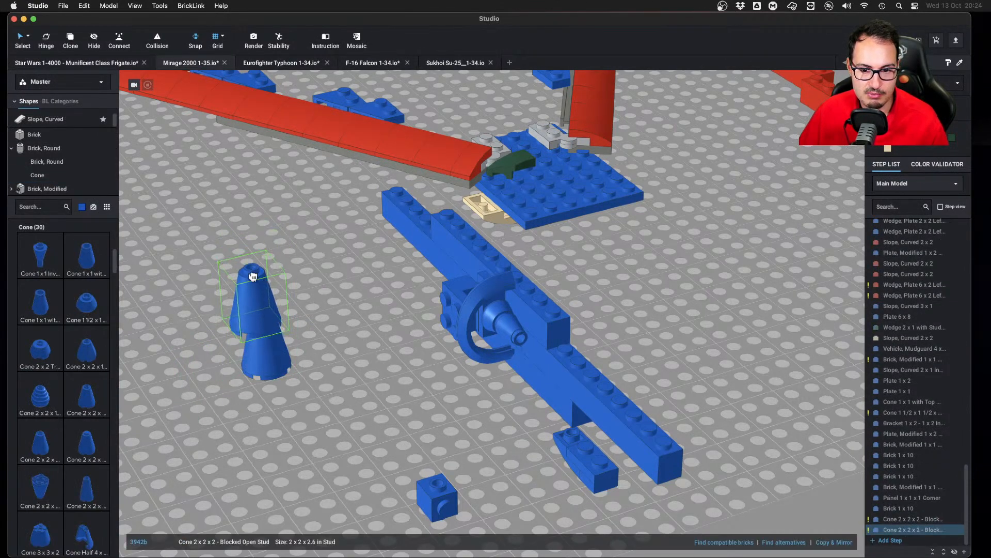
pyautogui.press('super+z')
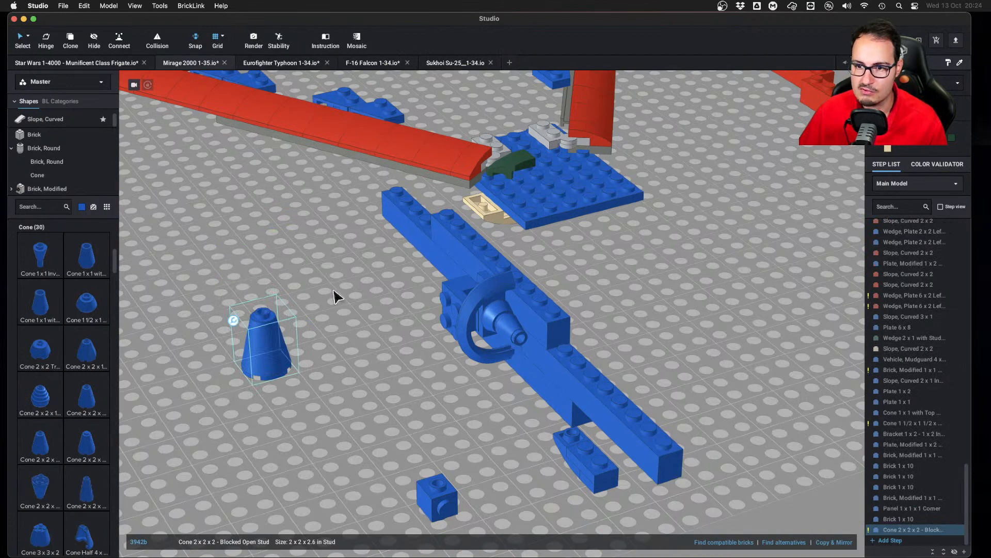
# Rotate the Cone 2 x 2 x 2 onto its side so its tip points the same way as the existing shock cone
pyautogui.press('Down')
pyautogui.press('Left')
pyautogui.press('Left')
pyautogui.press('Left')
pyautogui.press('Left')
pyautogui.click(384, 396)
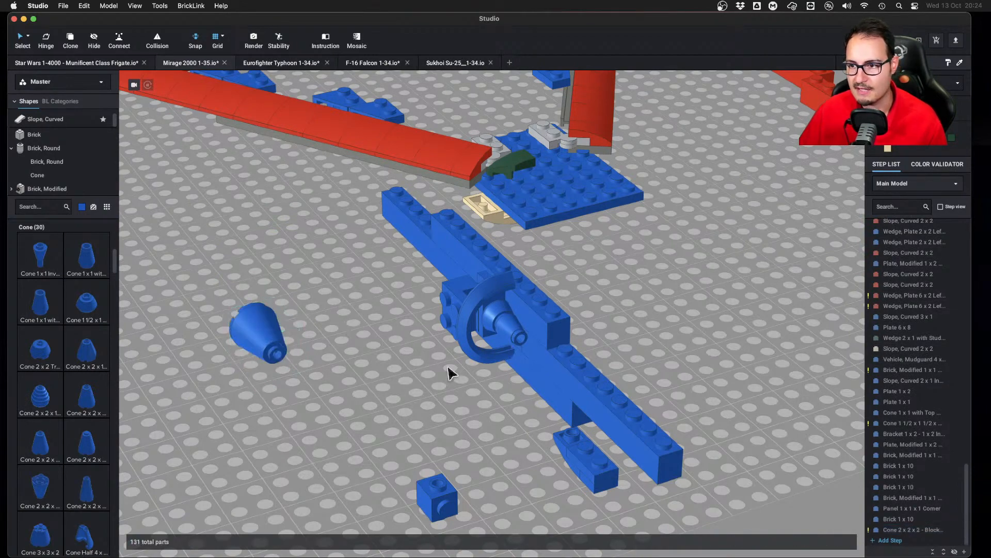
pyautogui.moveTo(449, 371); pyautogui.dragTo(402, 216, button='right')
pyautogui.click(525, 343)
pyautogui.press('Delete')
pyautogui.press('super+z')
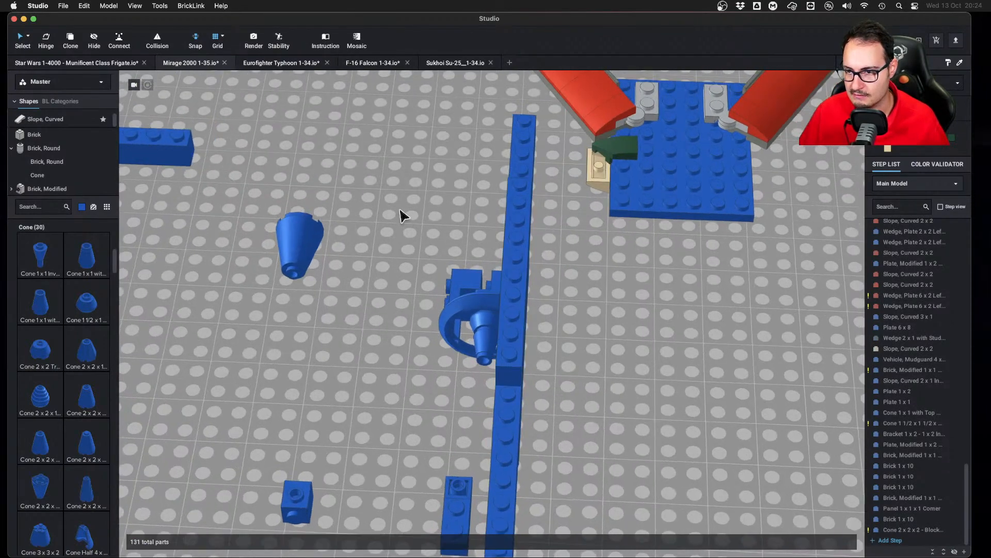
# Clone the whole 12-part intake and wall assembly and place the copy beside the original
pyautogui.moveTo(401, 216); pyautogui.dragTo(551, 401)
pyautogui.press('c')
pyautogui.scroll(-3, 542, 398)
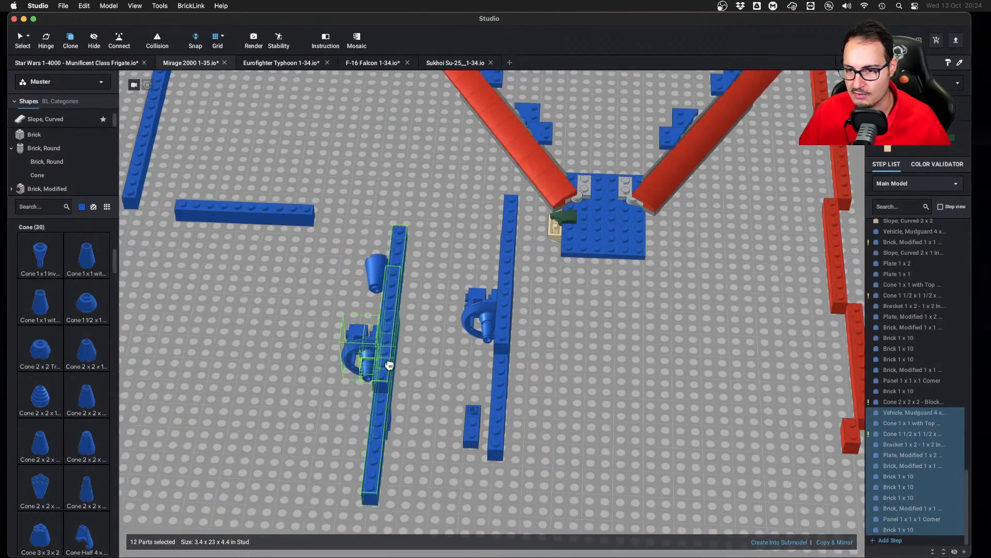
pyautogui.click(317, 351)
# Delete the Cone 1 1/2 and Cone 1 x 1 that form the shock cone in the copied intake assembly
pyautogui.moveTo(317, 352)
pyautogui.mouseDown(button='right')
pyautogui.moveTo(443, 361)
pyautogui.moveTo(487, 336)
pyautogui.moveTo(471, 336)
pyautogui.mouseUp(button='right')
pyautogui.scroll(5, 486, 336)
pyautogui.click(436, 359)
pyautogui.press('Delete')
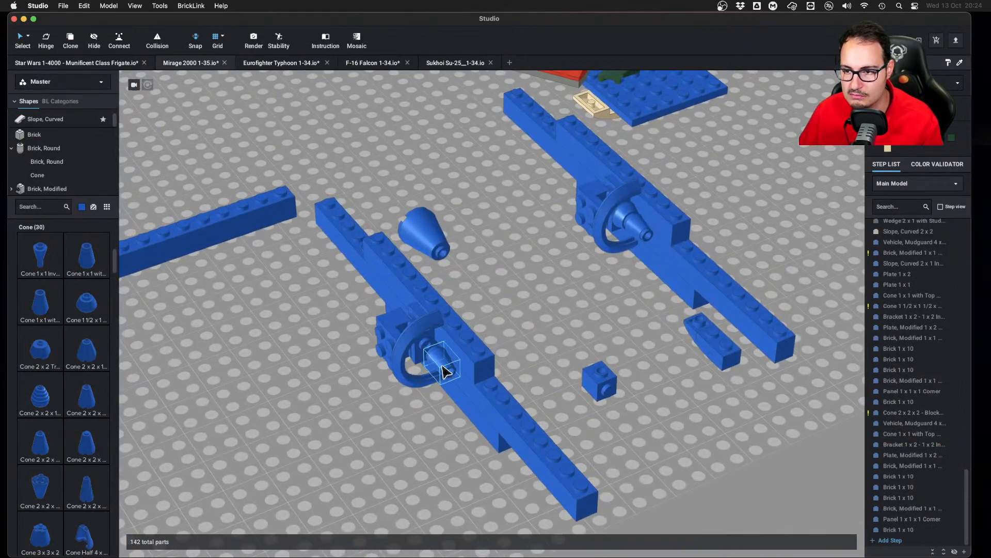
# Remove the Plate, Modified 1 x 2 from the copied intake and place the Cone 2 x 2 x 2 inside its ring
pyautogui.moveTo(438, 235); pyautogui.dragTo(354, 394)
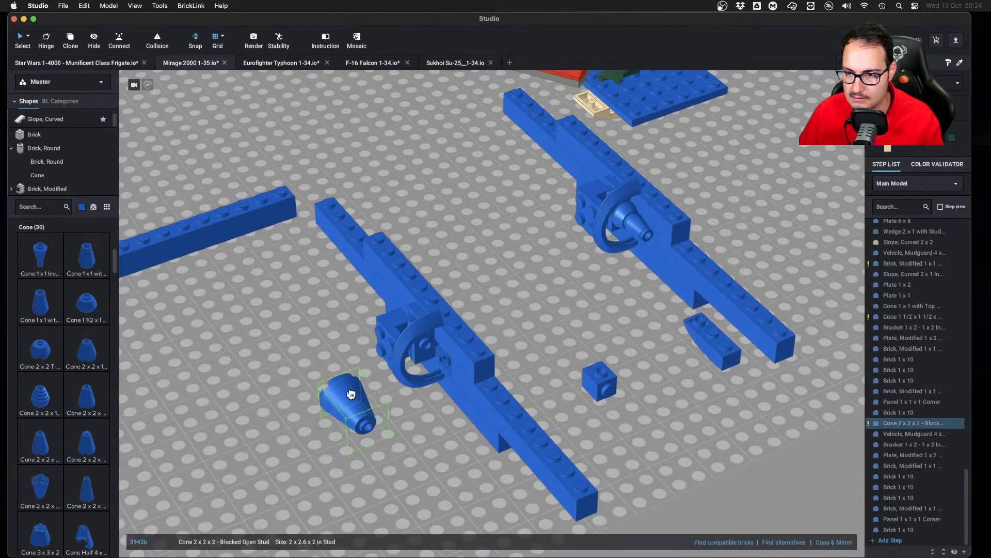
pyautogui.click(426, 356)
pyautogui.moveTo(426, 355)
pyautogui.mouseDown(button='right')
pyautogui.moveTo(436, 365)
pyautogui.moveTo(418, 356)
pyautogui.moveTo(421, 365)
pyautogui.mouseUp(button='right')
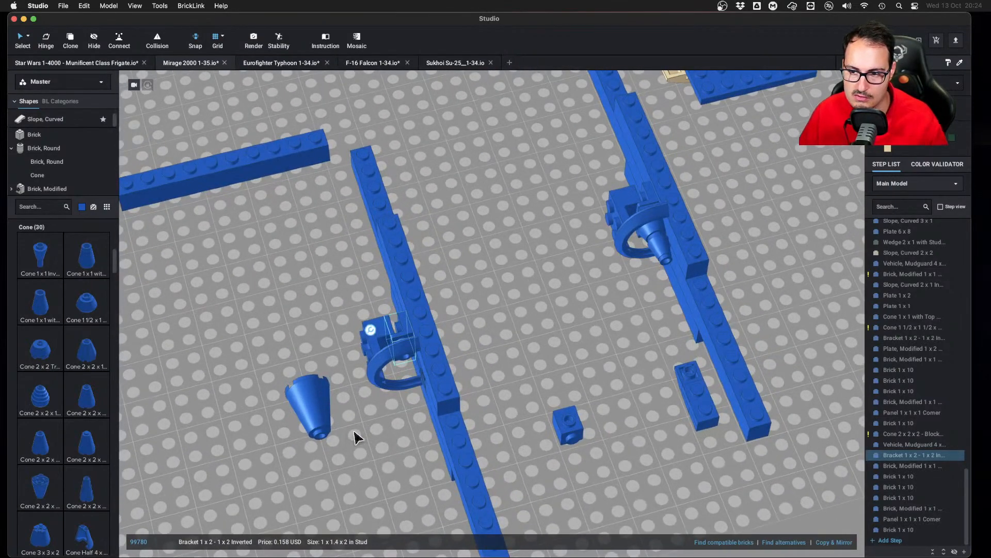
pyautogui.click(370, 421)
pyautogui.moveTo(369, 420); pyautogui.dragTo(367, 413, button='right')
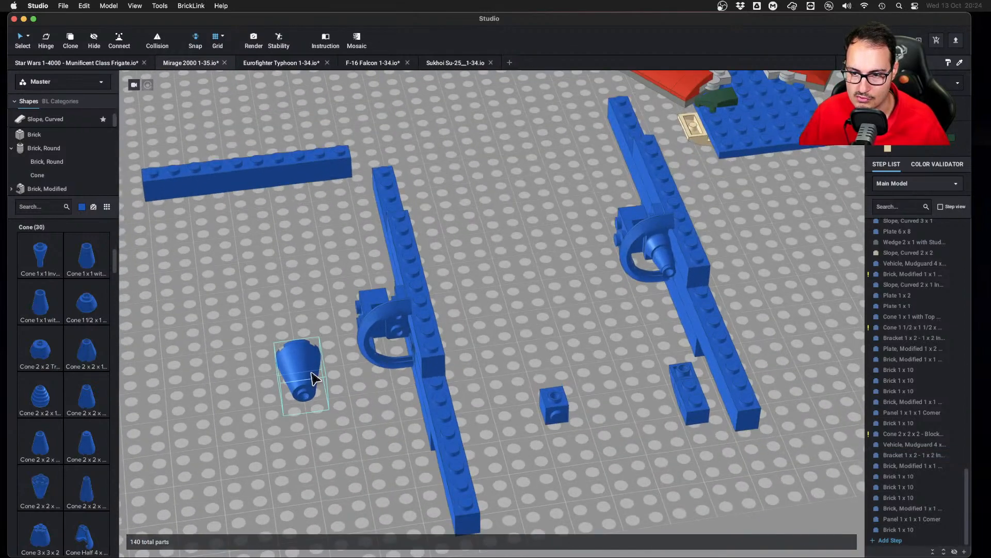
pyautogui.moveTo(310, 381); pyautogui.dragTo(407, 357)
# Delete the copied wall's four Brick 1 x 10 parts, the corner panel and the modified 1 x 1 brick between them
pyautogui.click(387, 443)
pyautogui.moveTo(387, 442); pyautogui.dragTo(439, 258, button='right')
pyautogui.click(433, 348)
pyautogui.click(468, 245)
pyautogui.press('Delete')
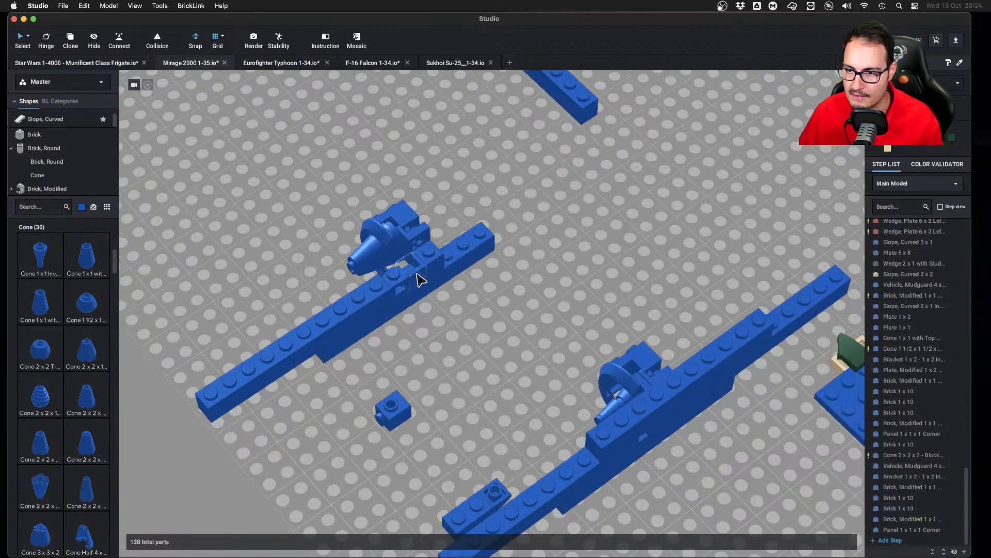
pyautogui.click(392, 297)
pyautogui.press('Delete')
pyautogui.click(403, 300)
pyautogui.press('Delete')
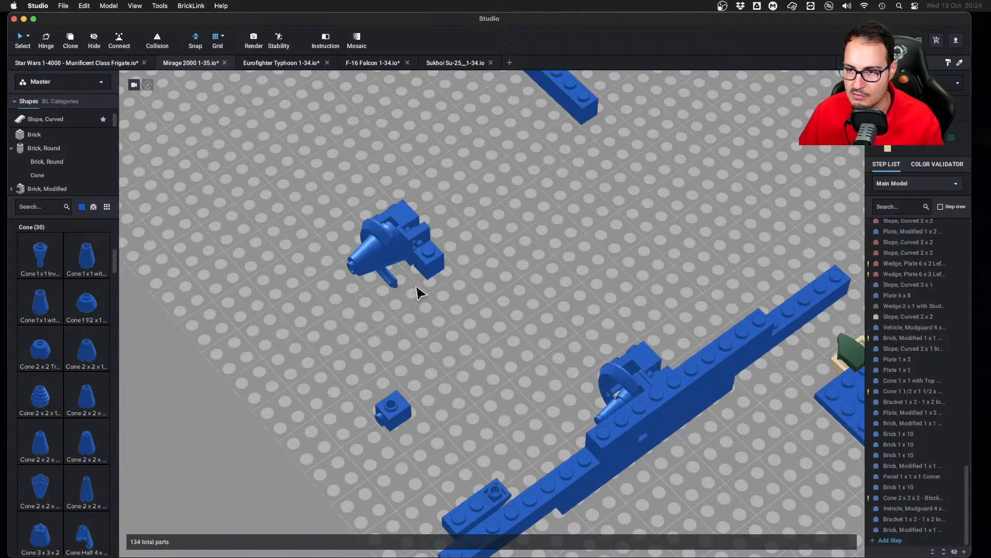
# Shift the Cone 2 x 2 x 2, inverted bracket and attached modified brick together to align the cone with the intake ring
pyautogui.moveTo(416, 288); pyautogui.dragTo(458, 274, button='right')
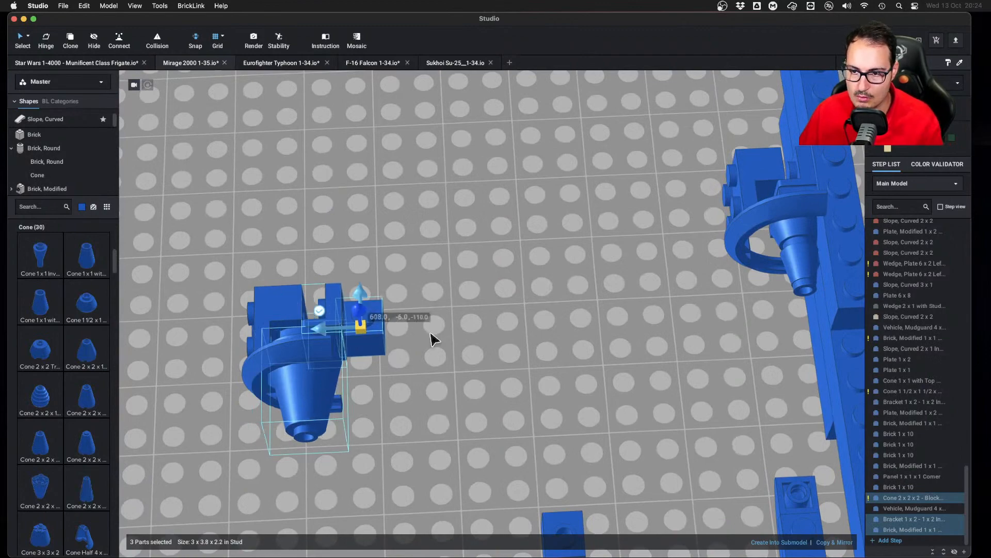
pyautogui.moveTo(434, 340); pyautogui.dragTo(478, 368, button='right')
pyautogui.click(454, 354)
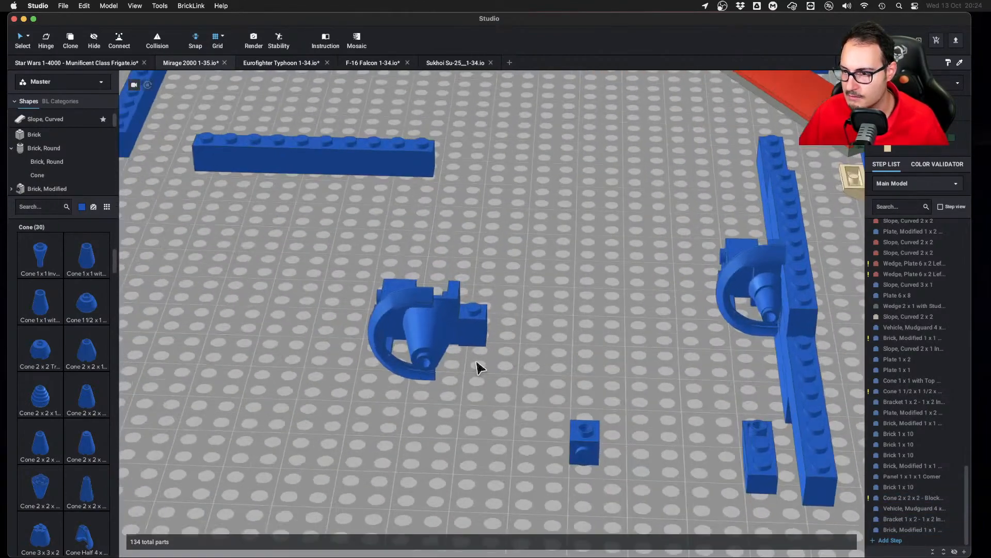
pyautogui.scroll(5, 481, 372)
pyautogui.moveTo(533, 411); pyautogui.dragTo(501, 432, button='right')
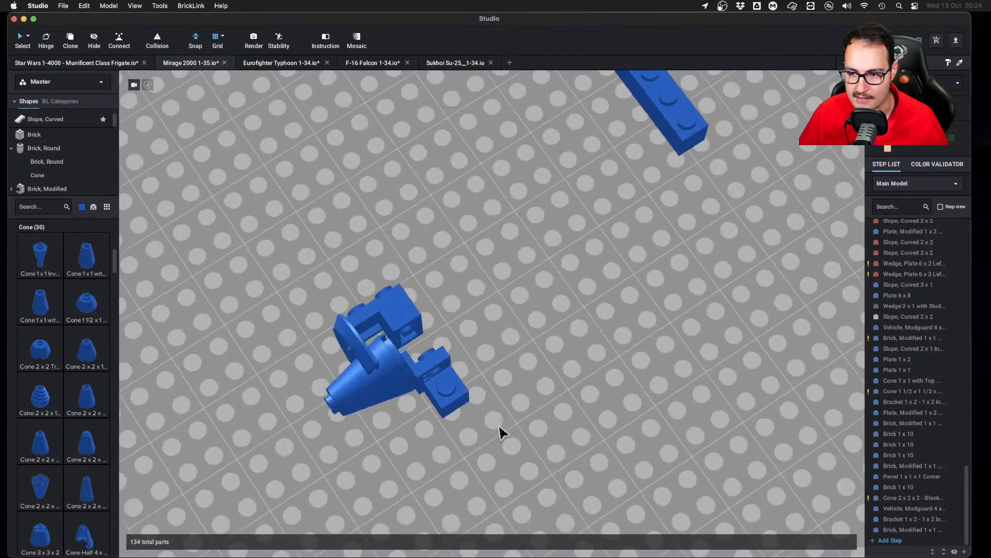
# Fill the gap between the intake's block and the cone's bracket with three Plate 1 x 1 parts
pyautogui.scroll(-5, 59, 178)
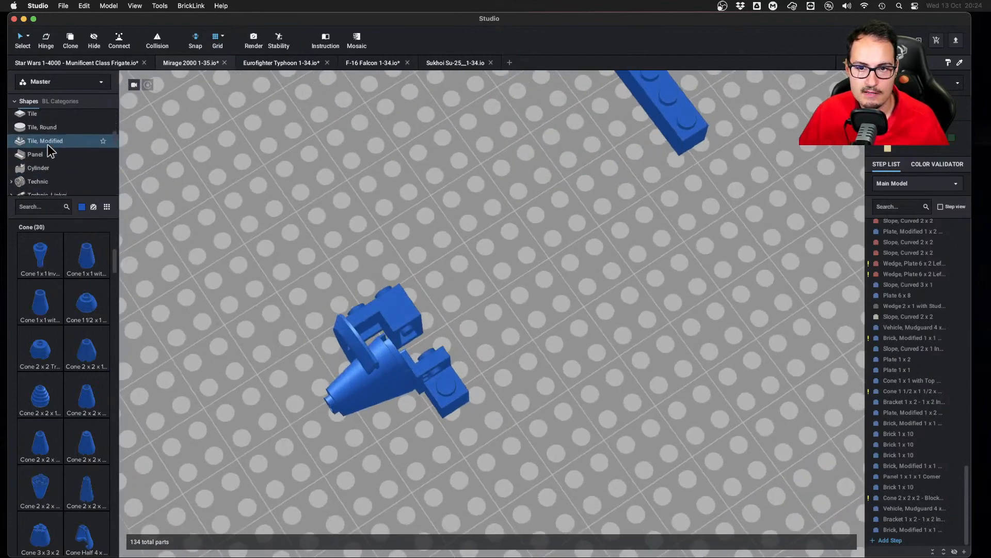
pyautogui.click(46, 131)
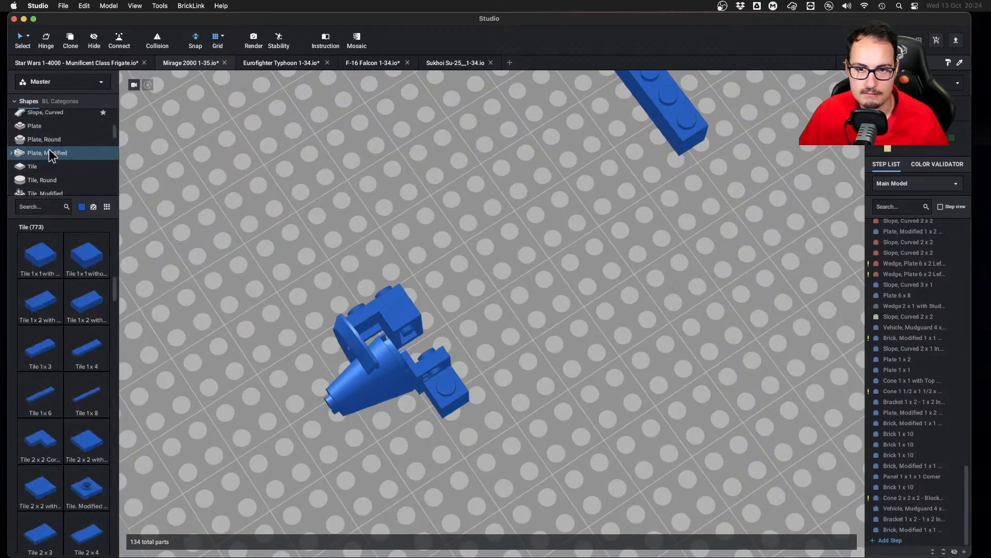
pyautogui.scroll(3, 49, 149)
pyautogui.click(45, 132)
pyautogui.moveTo(47, 256); pyautogui.dragTo(472, 323)
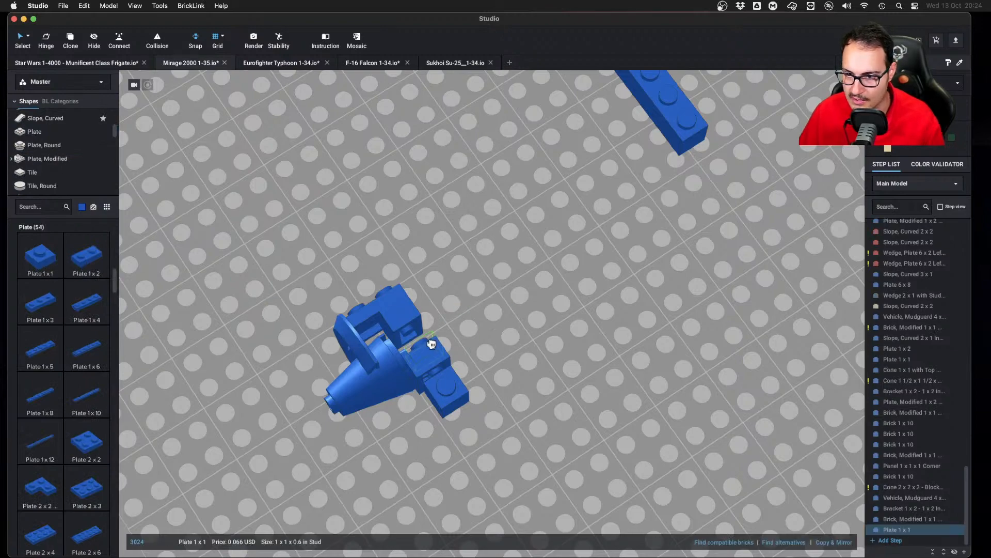
pyautogui.click(431, 344)
pyautogui.click(414, 334)
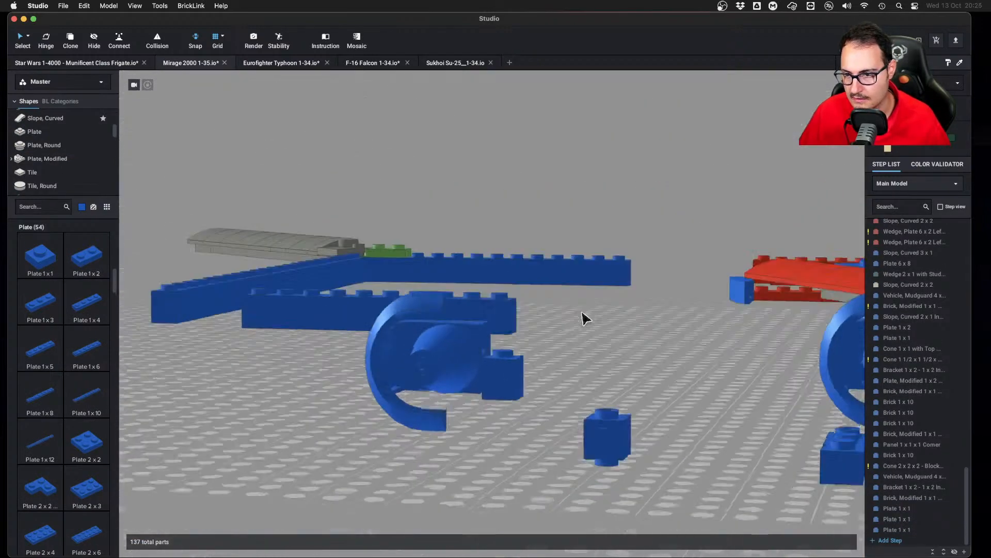
pyautogui.moveTo(583, 319); pyautogui.dragTo(567, 331, button='right')
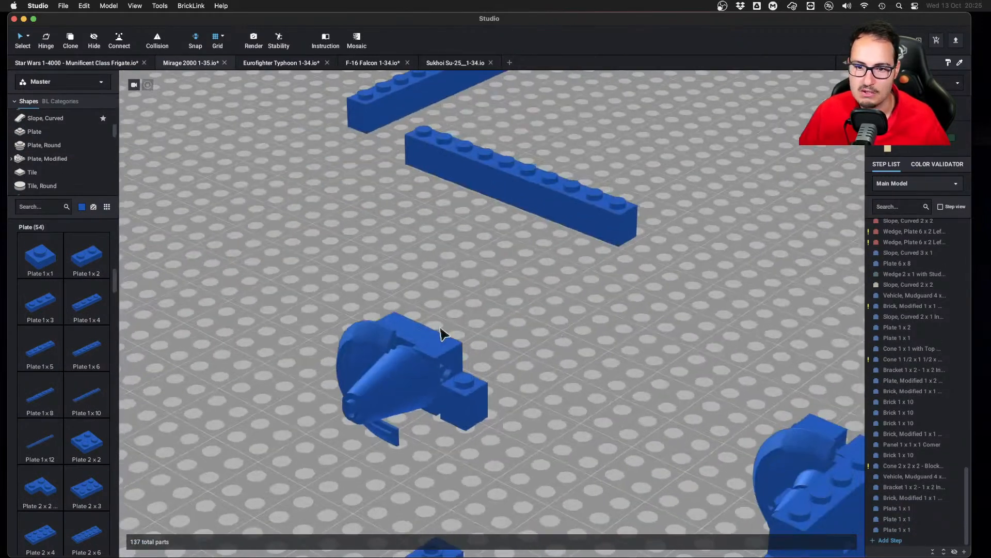
# Stack a Brick 1 x 2 on the modified 1 x 1 brick beside the cone
pyautogui.scroll(5, 39, 134)
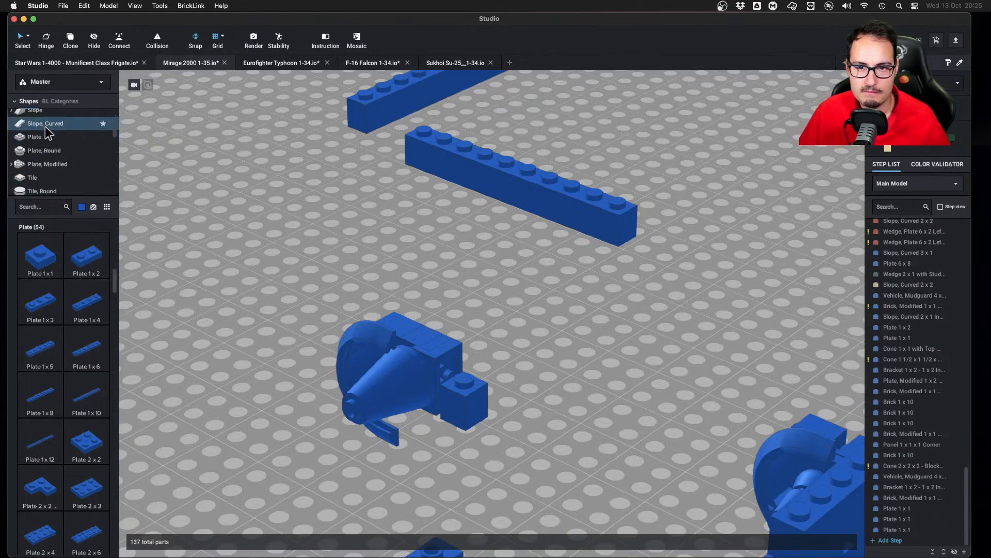
pyautogui.click(45, 157)
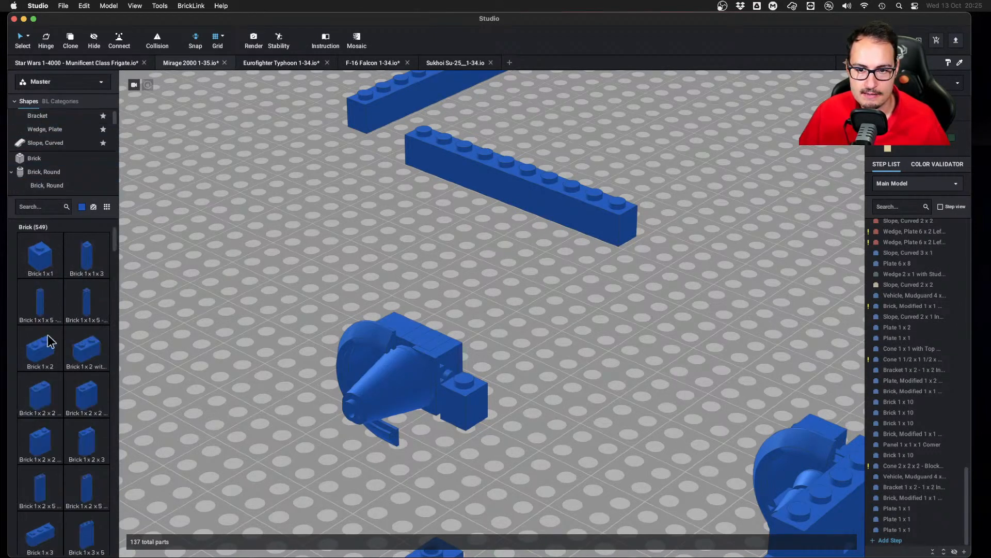
pyautogui.click(40, 351)
pyautogui.moveTo(522, 355)
pyautogui.mouseDown(button='right')
pyautogui.moveTo(544, 348)
pyautogui.moveTo(519, 354)
pyautogui.mouseUp(button='right')
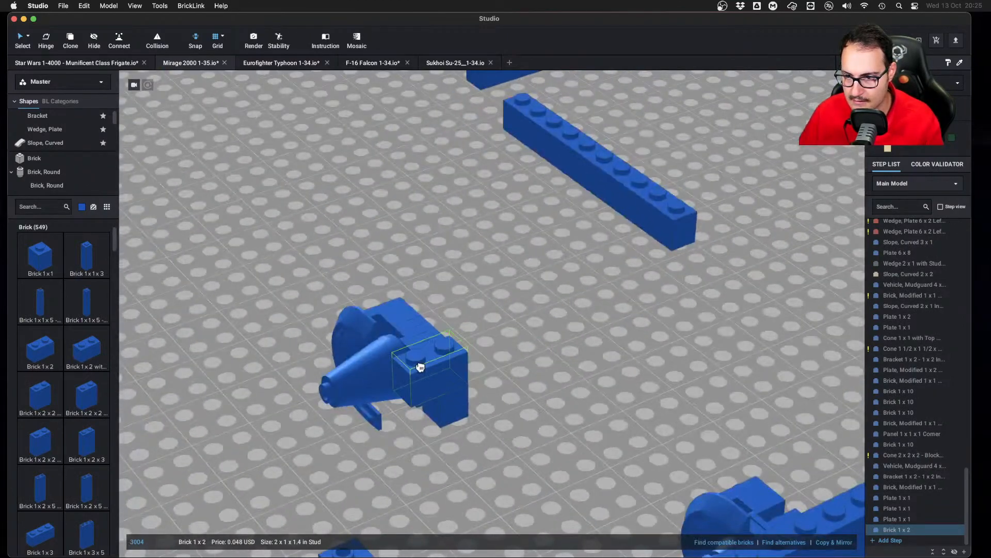
pyautogui.click(420, 365)
pyautogui.moveTo(559, 412); pyautogui.dragTo(543, 398, button='right')
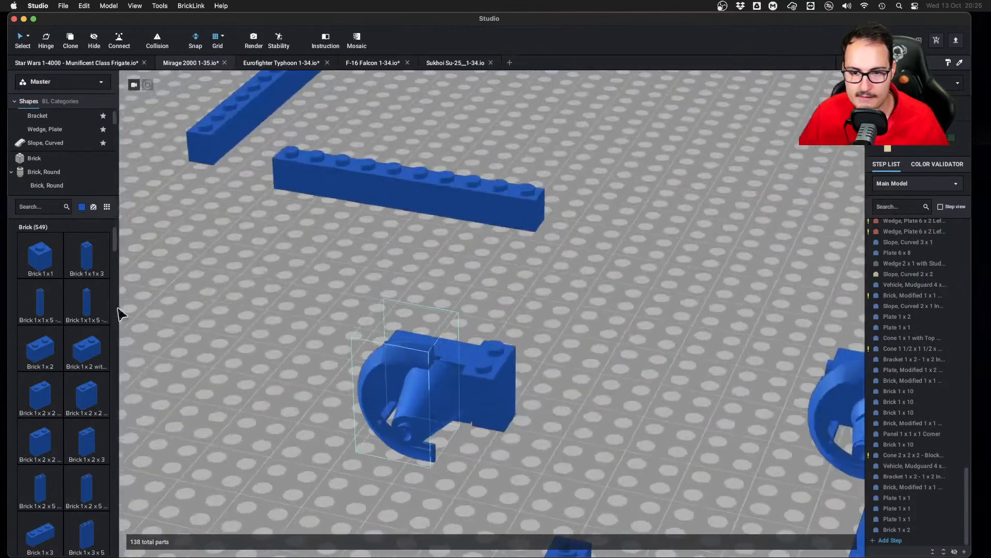
# Cap the Brick 1 x 2 with a Plate 2 x 3 and clone that plate onto the underside of the copied intake
pyautogui.scroll(-3, 44, 160)
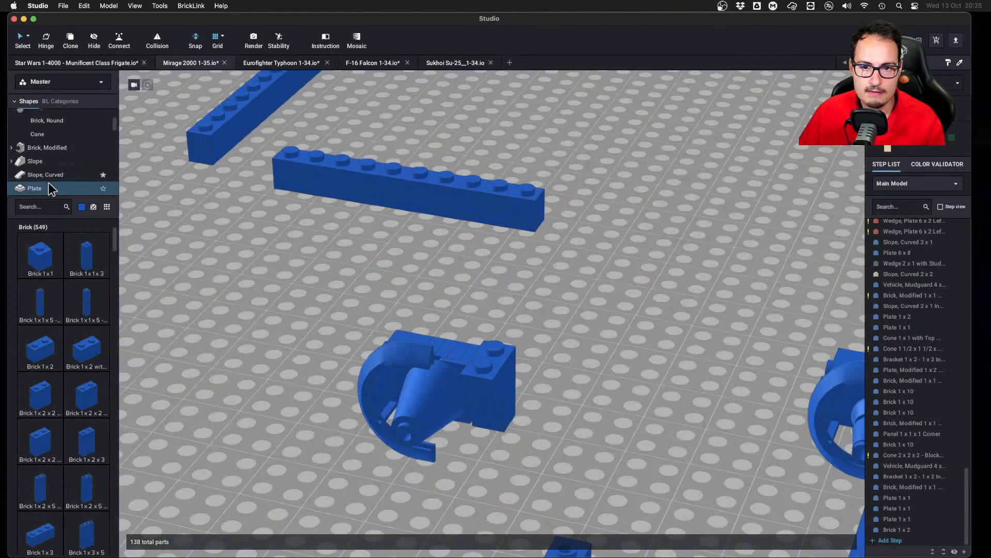
pyautogui.click(48, 185)
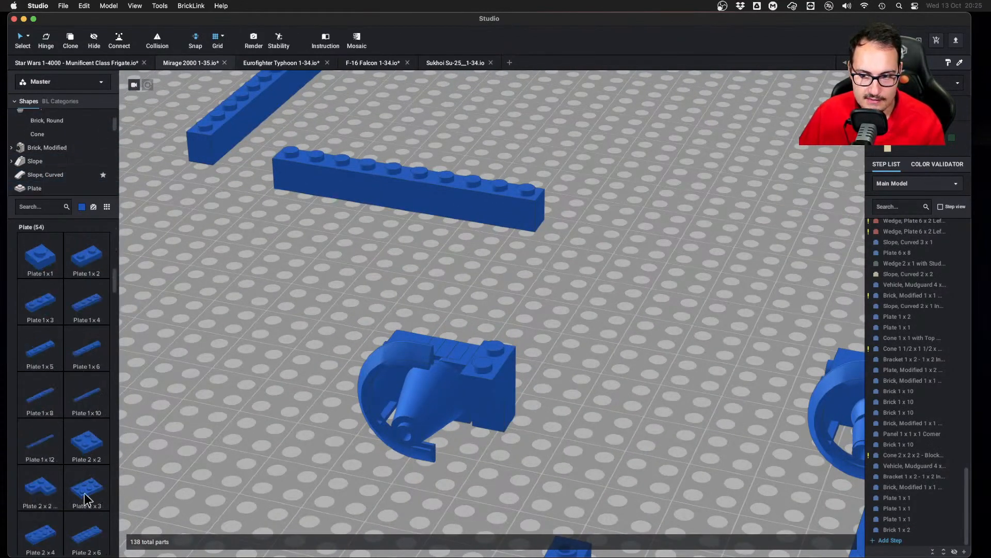
pyautogui.moveTo(85, 492); pyautogui.dragTo(481, 336)
pyautogui.moveTo(522, 346); pyautogui.dragTo(574, 361, button='right')
pyautogui.click(460, 310)
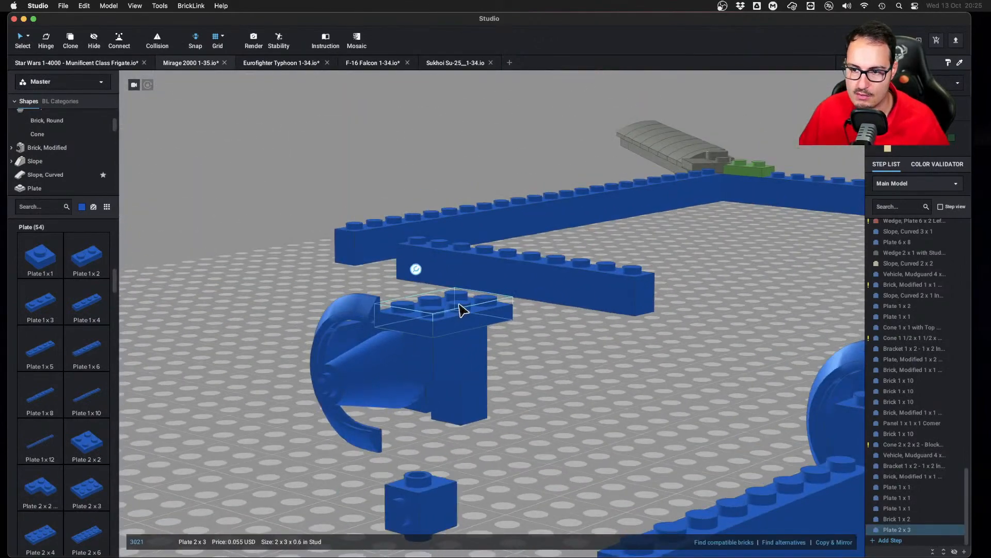
pyautogui.moveTo(461, 310)
pyautogui.mouseDown(button='right')
pyautogui.moveTo(442, 381)
pyautogui.moveTo(464, 330)
pyautogui.mouseUp(button='right')
pyautogui.click(464, 331)
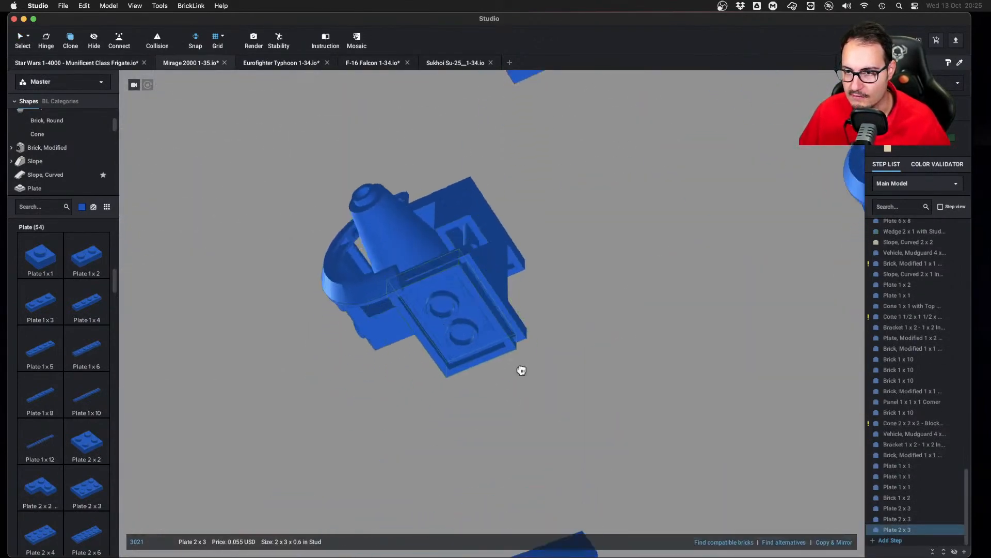
pyautogui.press('Escape')
pyautogui.moveTo(520, 368)
pyautogui.mouseDown(button='right')
pyautogui.moveTo(507, 399)
pyautogui.moveTo(536, 398)
pyautogui.moveTo(498, 405)
pyautogui.moveTo(523, 411)
pyautogui.mouseUp(button='right')
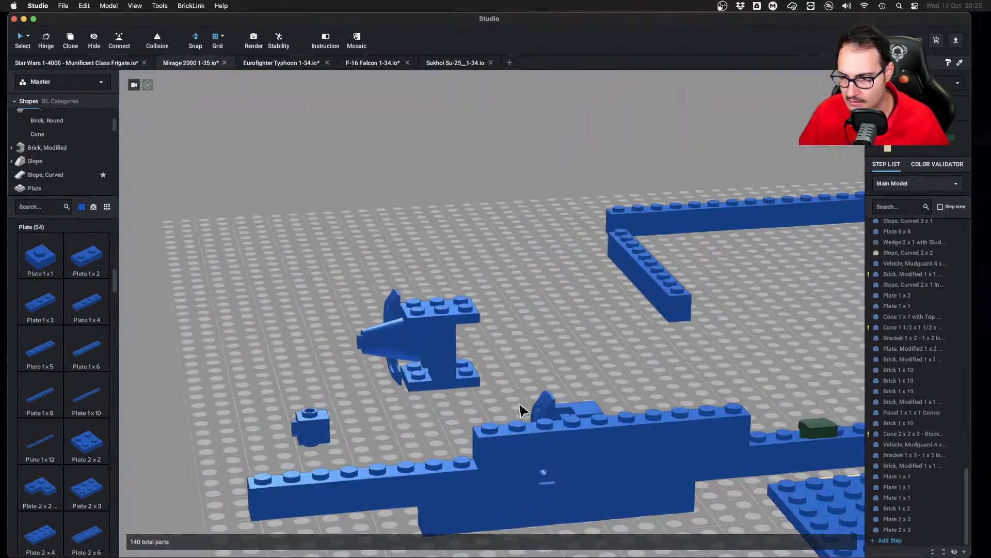
# Clone a Brick 1 x 10 from the original wall and attach it to the lower Plate 2 x 3, running forward past the cone
pyautogui.click(524, 439)
pyautogui.press('c')
pyautogui.press('Escape')
pyautogui.click(529, 431)
pyautogui.press('c')
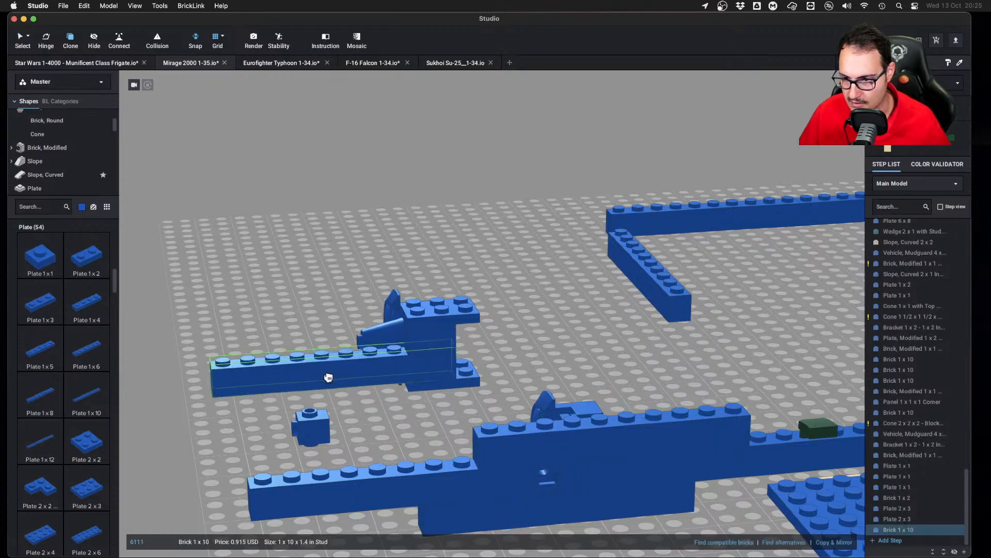
pyautogui.click(320, 375)
pyautogui.moveTo(320, 376)
pyautogui.mouseDown(button='right')
pyautogui.moveTo(405, 420)
pyautogui.moveTo(445, 405)
pyautogui.moveTo(518, 401)
pyautogui.moveTo(527, 414)
pyautogui.moveTo(518, 347)
pyautogui.moveTo(474, 283)
pyautogui.moveTo(453, 303)
pyautogui.mouseUp(button='right')
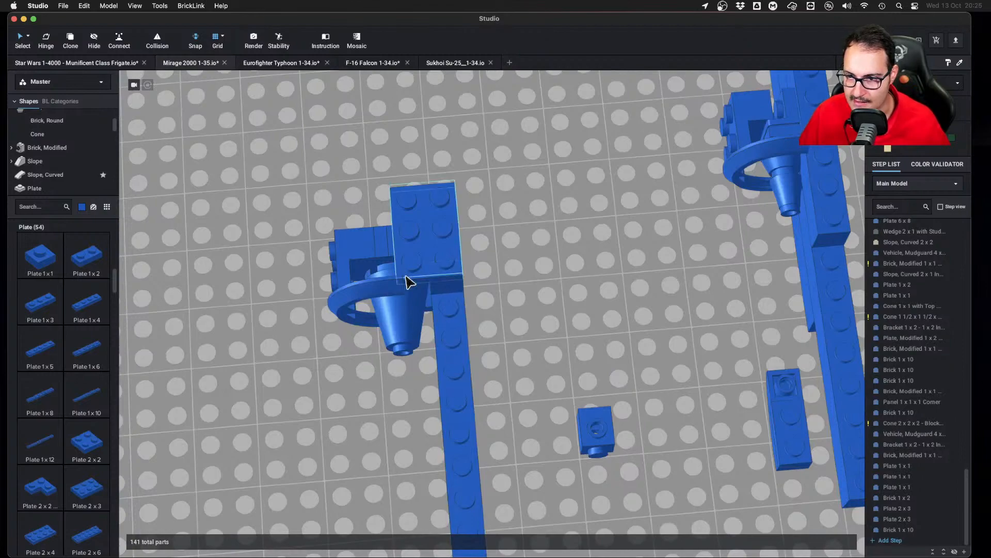
# Clone the Brick 1 x 10 and position the copy alongside it, starting level with the cone's tip
pyautogui.moveTo(473, 356); pyautogui.dragTo(463, 274, button='right')
pyautogui.click(466, 305)
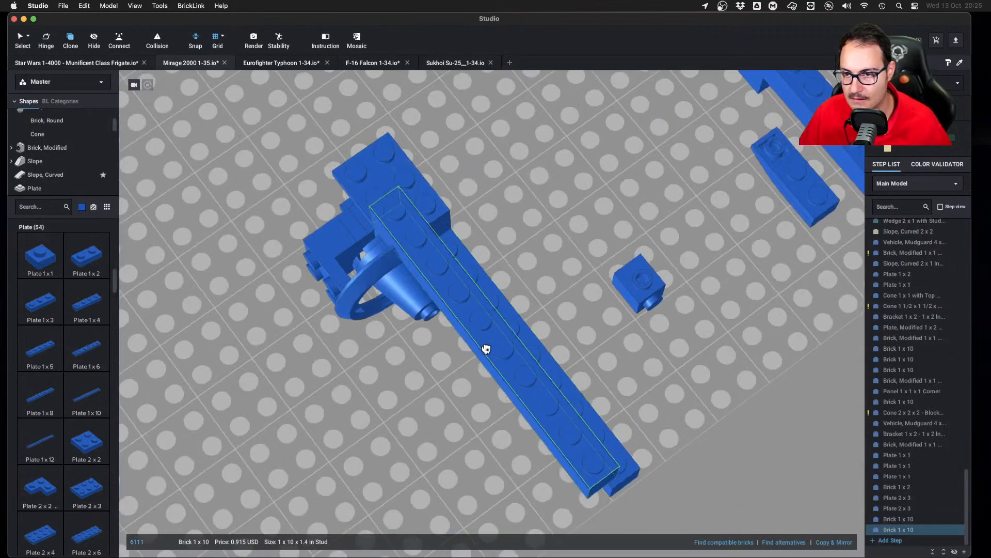
pyautogui.press('Escape')
pyautogui.moveTo(505, 350); pyautogui.dragTo(522, 320, button='right')
pyautogui.moveTo(488, 124); pyautogui.dragTo(489, 122)
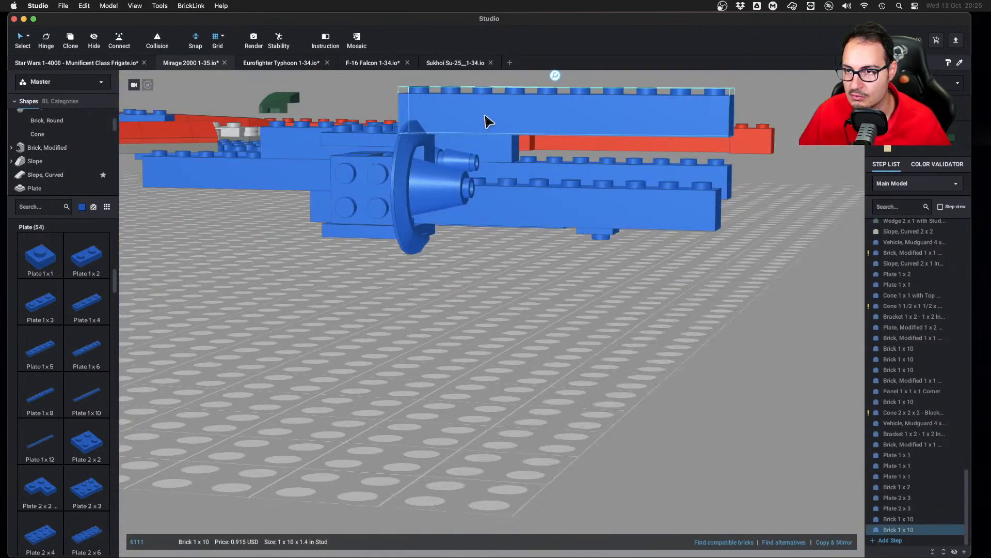
pyautogui.moveTo(516, 174); pyautogui.dragTo(544, 227, button='right')
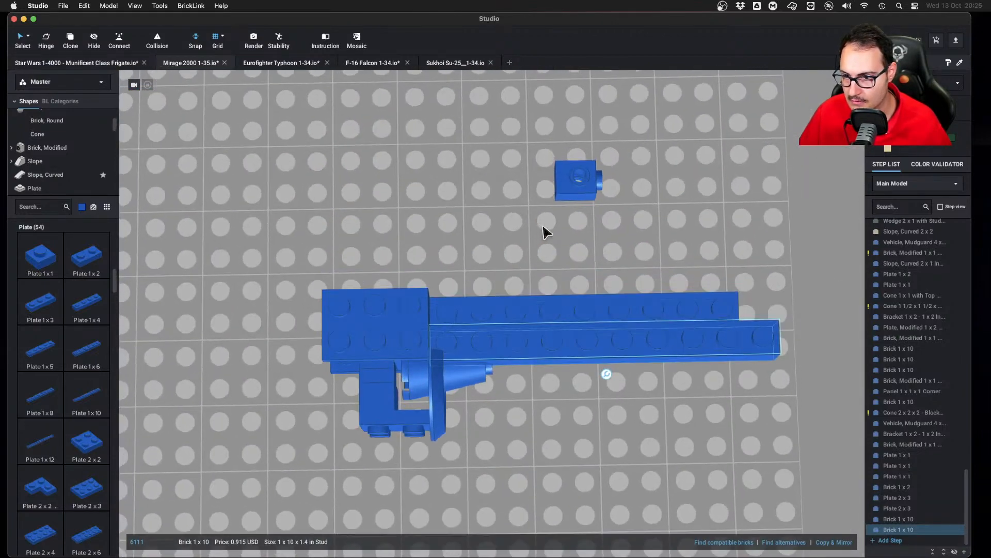
pyautogui.click(655, 391)
pyautogui.moveTo(654, 391); pyautogui.dragTo(649, 354, button='right')
pyautogui.click(548, 212)
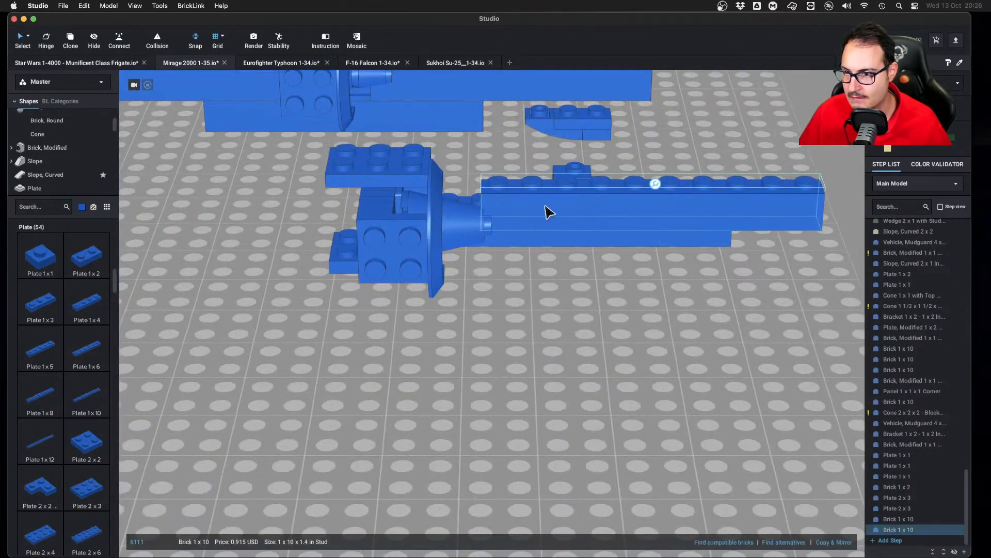
# Clone the Brick 1 x 10 three more times, stacking the copies downward into a four-high wall ahead of the cone
pyautogui.click(596, 337)
pyautogui.moveTo(597, 337); pyautogui.dragTo(558, 246, button='right')
pyautogui.click(489, 199)
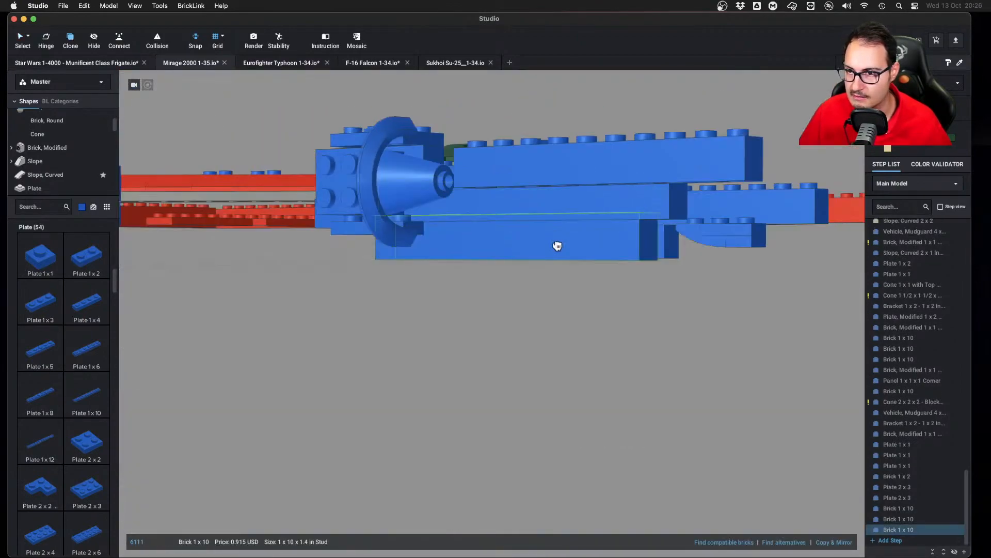
pyautogui.moveTo(580, 308); pyautogui.dragTo(640, 190, button='right')
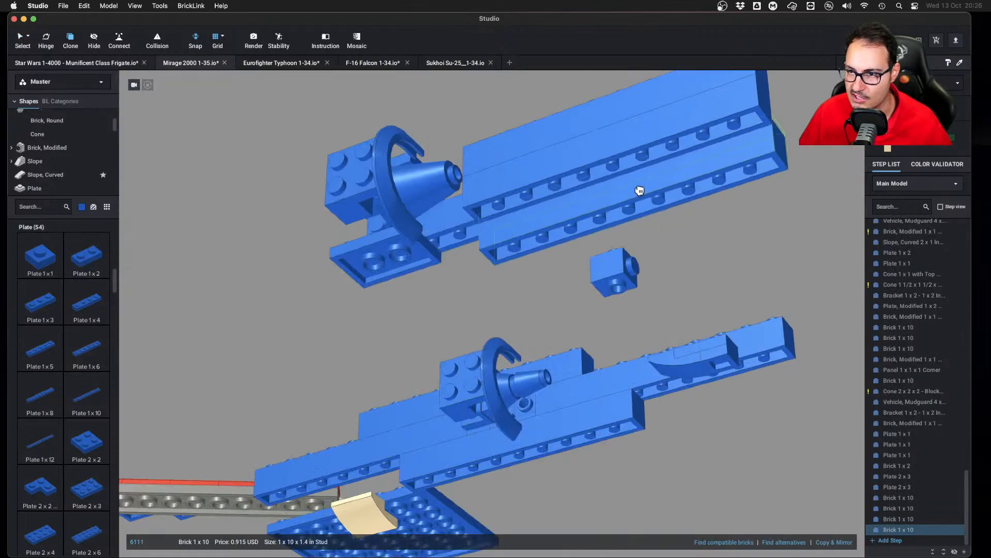
pyautogui.click(615, 205)
# Examine the cone's alignment with the intake ring and the new brick wall from several angles
pyautogui.scroll(5, 626, 243)
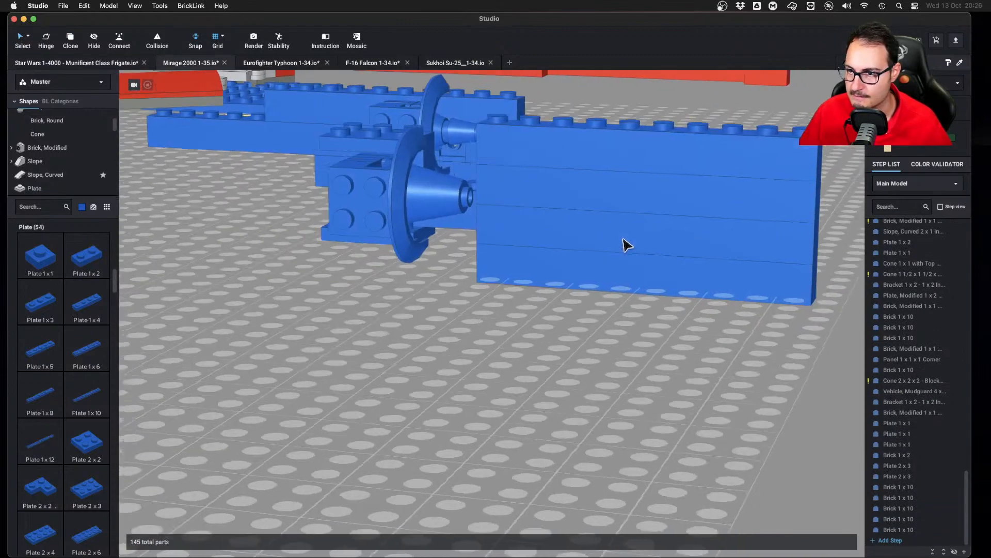
pyautogui.moveTo(626, 243); pyautogui.dragTo(524, 339, button='right')
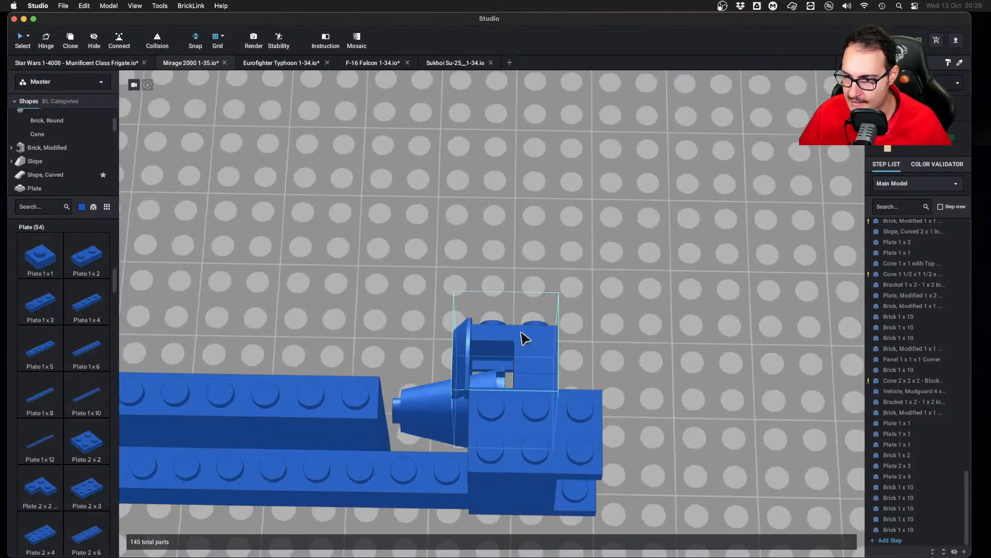
pyautogui.moveTo(456, 429); pyautogui.dragTo(562, 380, button='right')
pyautogui.scroll(3, 634, 374)
pyautogui.moveTo(633, 374)
pyautogui.mouseDown(button='right')
pyautogui.moveTo(560, 365)
pyautogui.moveTo(655, 367)
pyautogui.moveTo(649, 354)
pyautogui.moveTo(633, 367)
pyautogui.mouseUp(button='right')
pyautogui.scroll(3, 530, 296)
pyautogui.moveTo(530, 296); pyautogui.dragTo(383, 241, button='right')
# Attach a Tile, Round 1 x 1 to the tip of the Cone 2 x 2 x 2
pyautogui.scroll(-1, 60, 166)
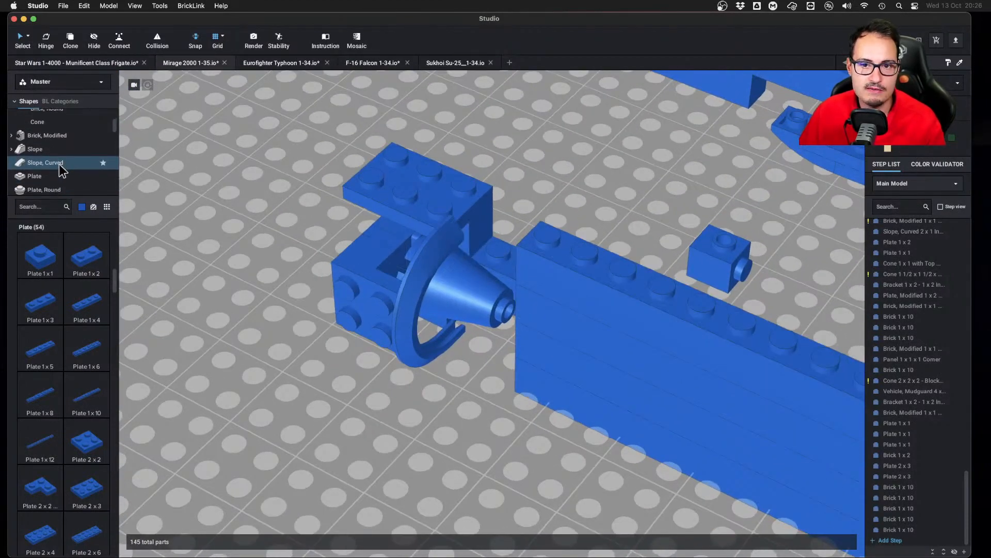
pyautogui.scroll(-5, 59, 166)
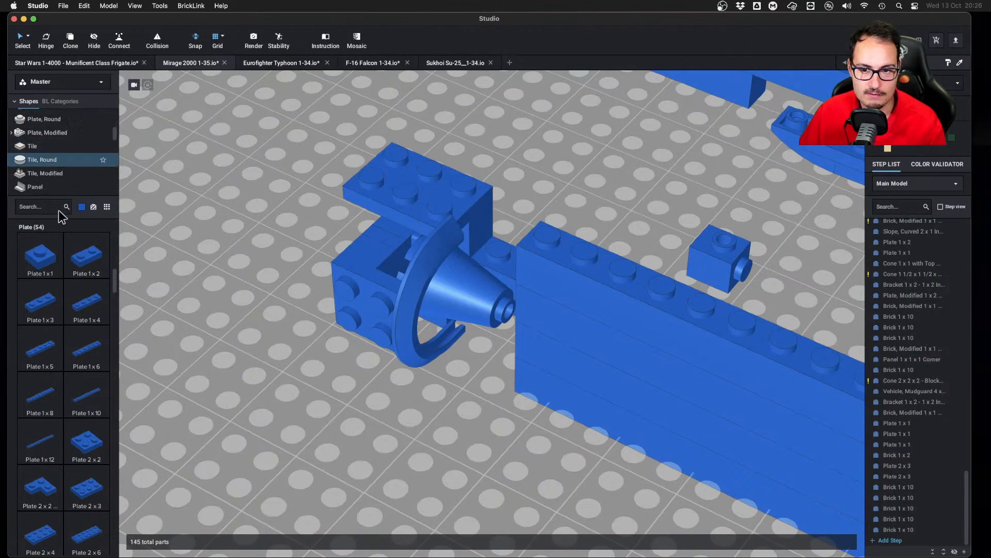
pyautogui.click(41, 159)
pyautogui.moveTo(40, 255); pyautogui.dragTo(283, 333)
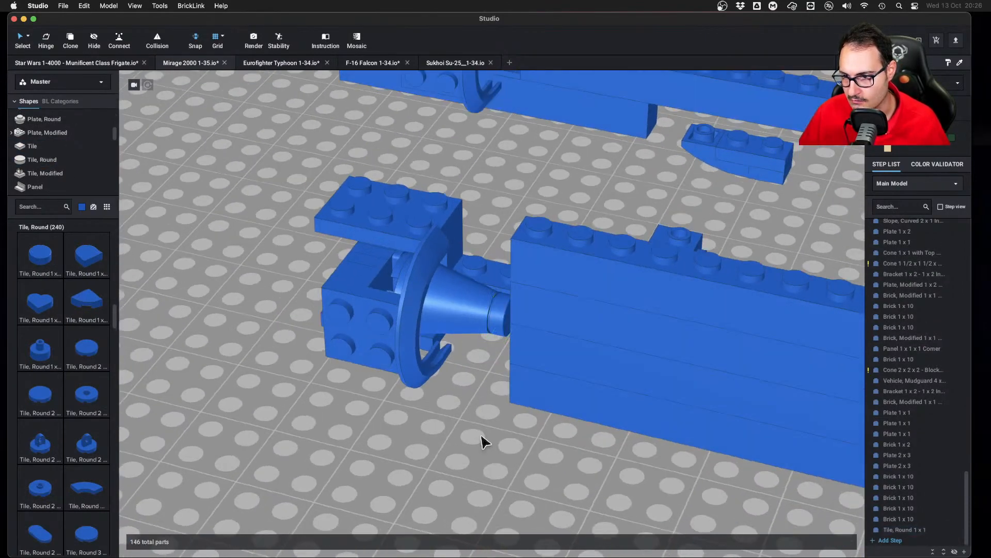
# Delete the Plate 2 x 3 from the top of the cloned cone assembly's mount
pyautogui.moveTo(482, 442); pyautogui.dragTo(406, 399, button='right')
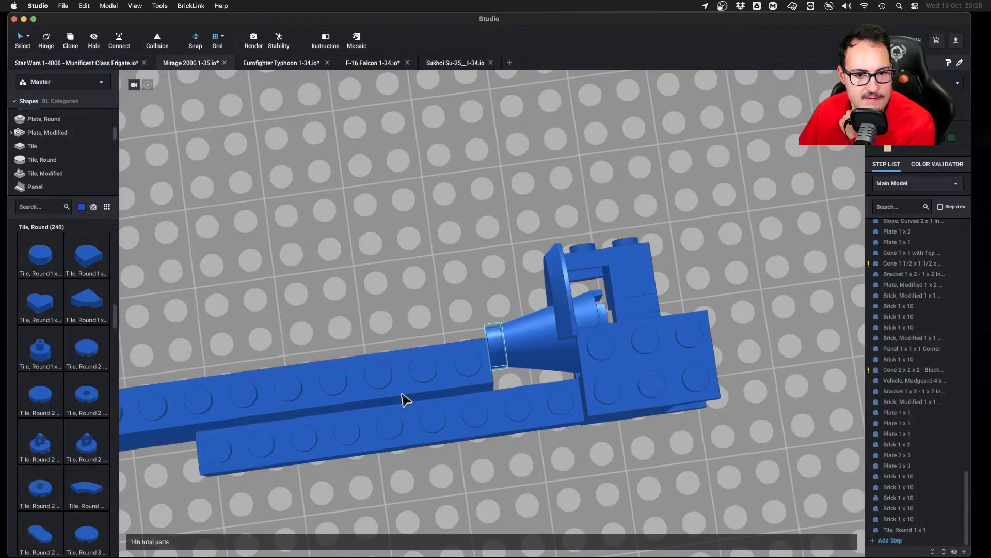
pyautogui.click(408, 279)
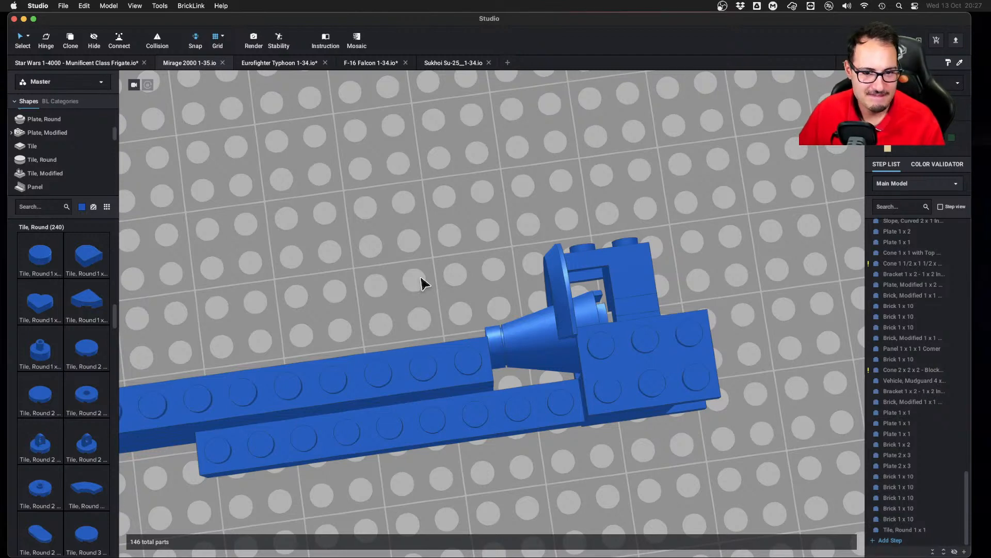
pyautogui.scroll(-10, 475, 297)
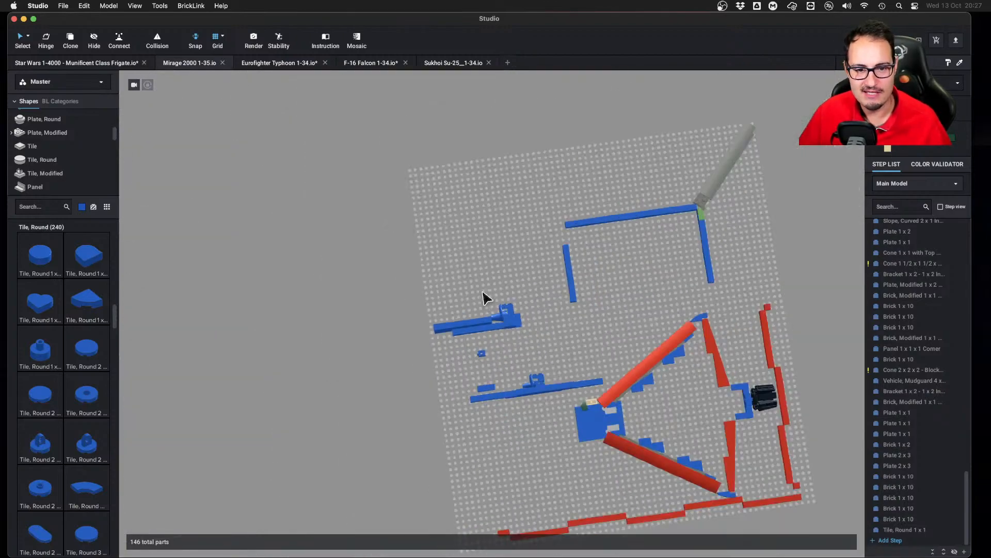
pyautogui.scroll(10, 493, 297)
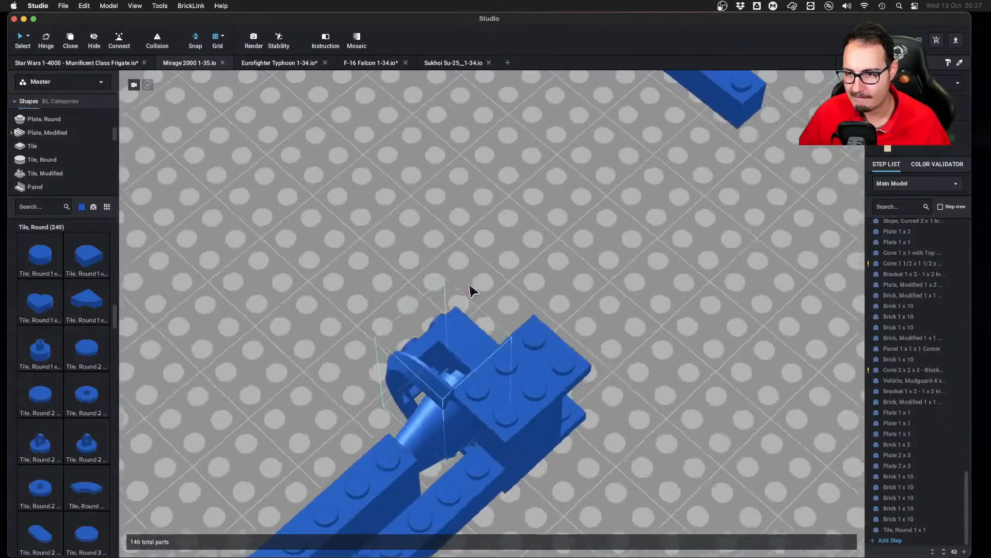
pyautogui.moveTo(469, 289); pyautogui.dragTo(627, 360, button='right')
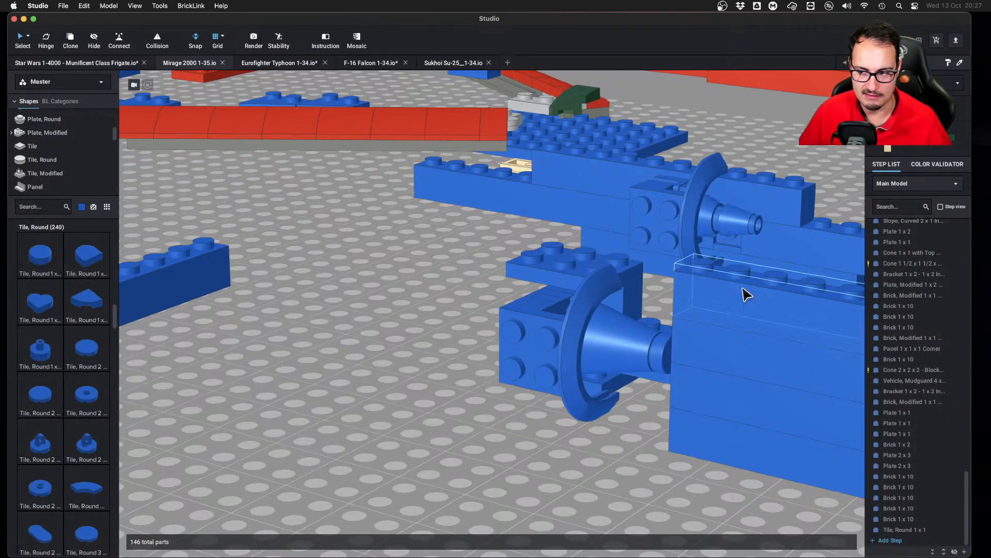
pyautogui.moveTo(747, 295); pyautogui.dragTo(566, 381, button='right')
pyautogui.moveTo(398, 356); pyautogui.dragTo(436, 338, button='right')
pyautogui.click(443, 320)
pyautogui.press('Delete')
pyautogui.moveTo(526, 394); pyautogui.dragTo(525, 410, button='right')
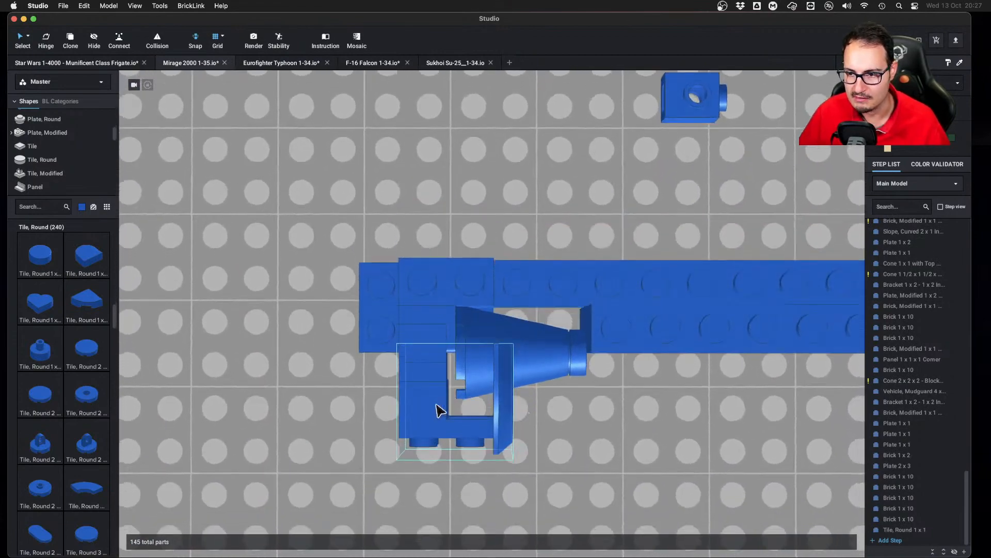
# Delete the three Plate 1 x 1 spacers between the inverted bracket and the ring's side mount
pyautogui.click(422, 374)
pyautogui.press('Delete')
pyautogui.click(422, 362)
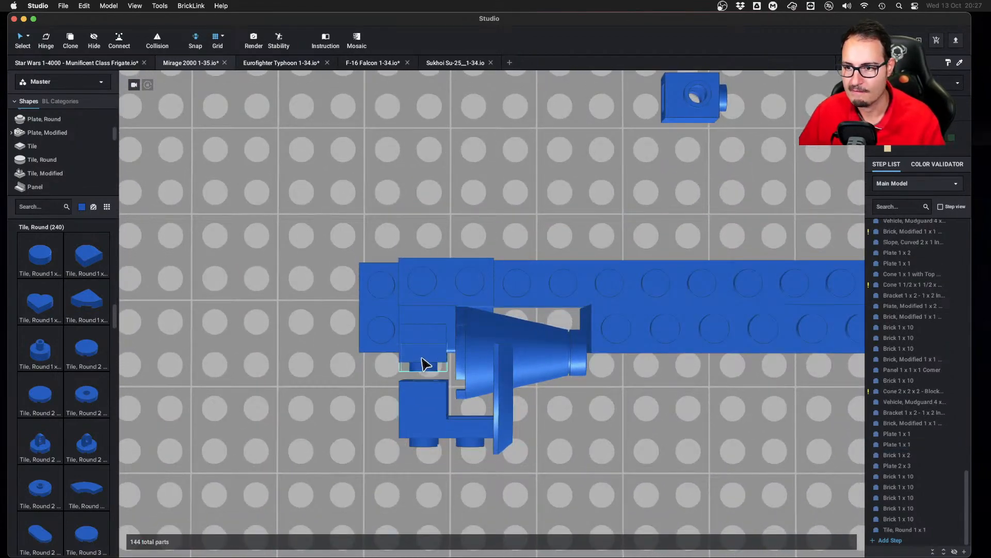
pyautogui.press('Delete')
pyautogui.click(428, 347)
pyautogui.press('Delete')
# Clone the Brick, Modified 1 x 1 with Stud on 1 Side five times into a row extending back behind the intake mount
pyautogui.click(433, 327)
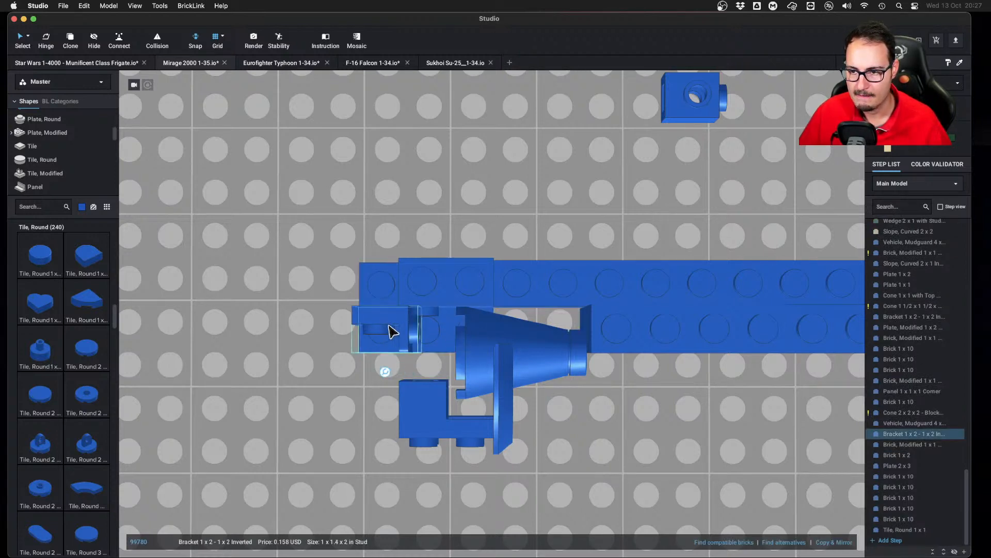
pyautogui.click(426, 289)
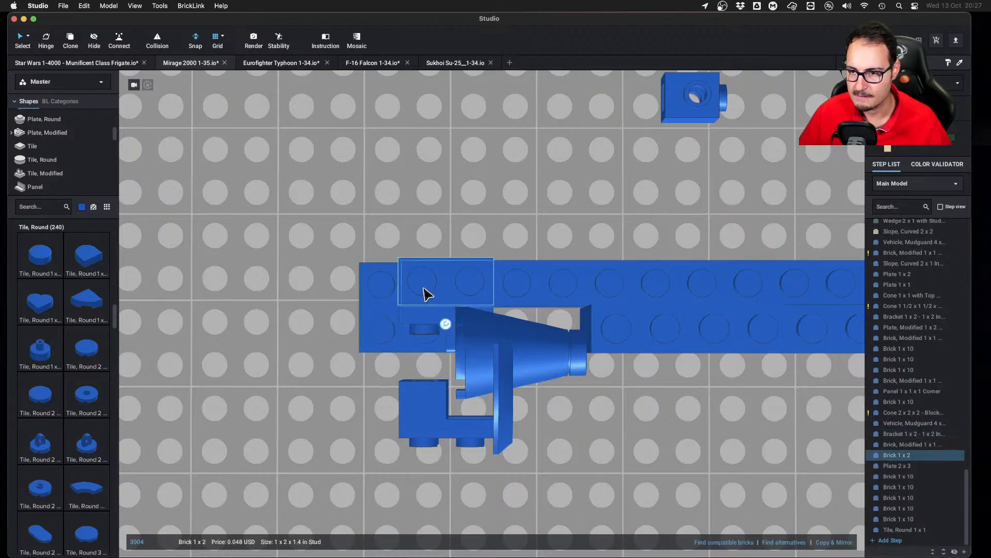
pyautogui.moveTo(427, 289); pyautogui.dragTo(434, 274, button='right')
pyautogui.click(370, 332)
pyautogui.moveTo(364, 329); pyautogui.dragTo(530, 417, button='right')
pyautogui.moveTo(533, 381); pyautogui.dragTo(758, 534, button='right')
pyautogui.click(501, 429)
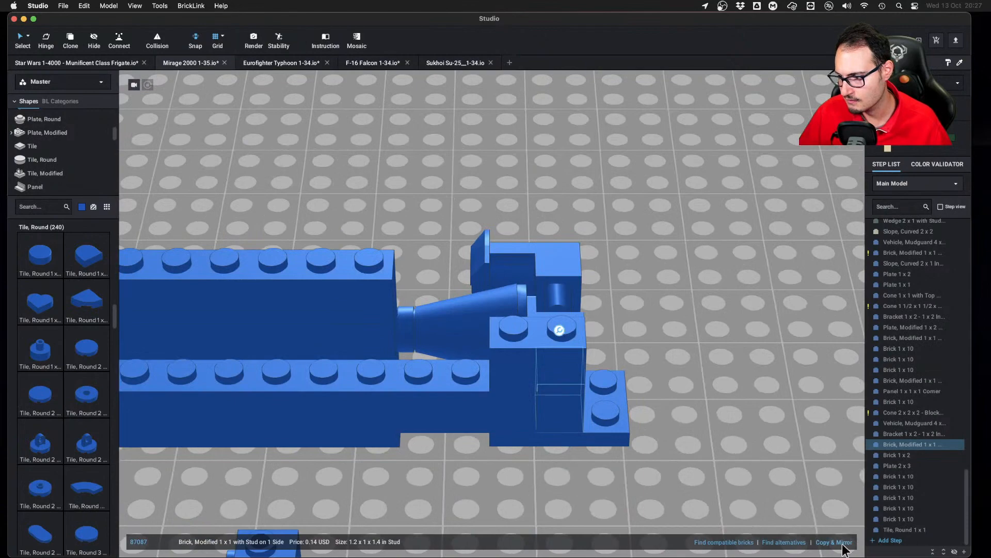
pyautogui.press('super+v')
pyautogui.press('super+v')
pyautogui.press('super+v')
pyautogui.press('super+v')
pyautogui.press('super+v')
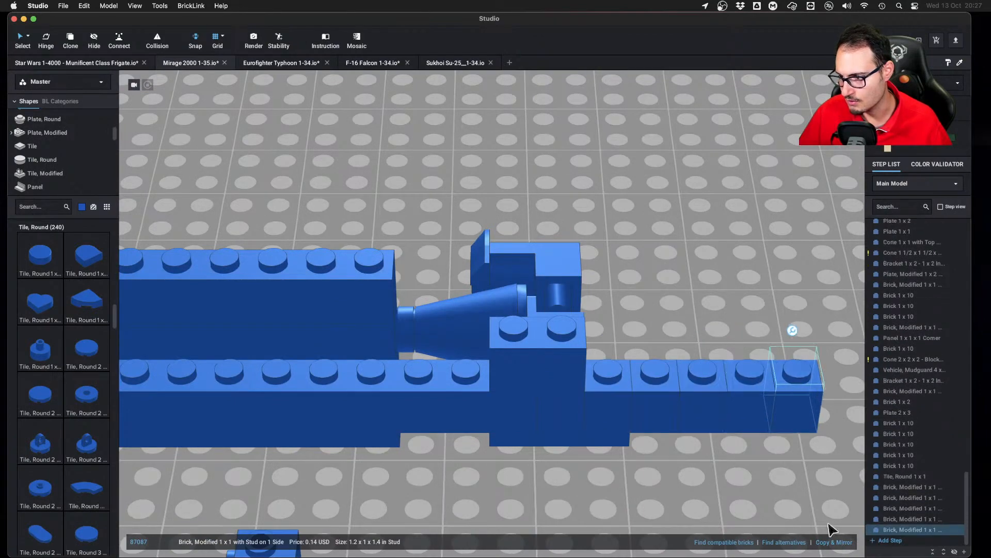
# Move the Bracket 1 x 2 - 1 x 2 Inverted and the Cone 2 x 2 x 2 with its tile one stud back
pyautogui.moveTo(829, 529); pyautogui.dragTo(593, 279, button='right')
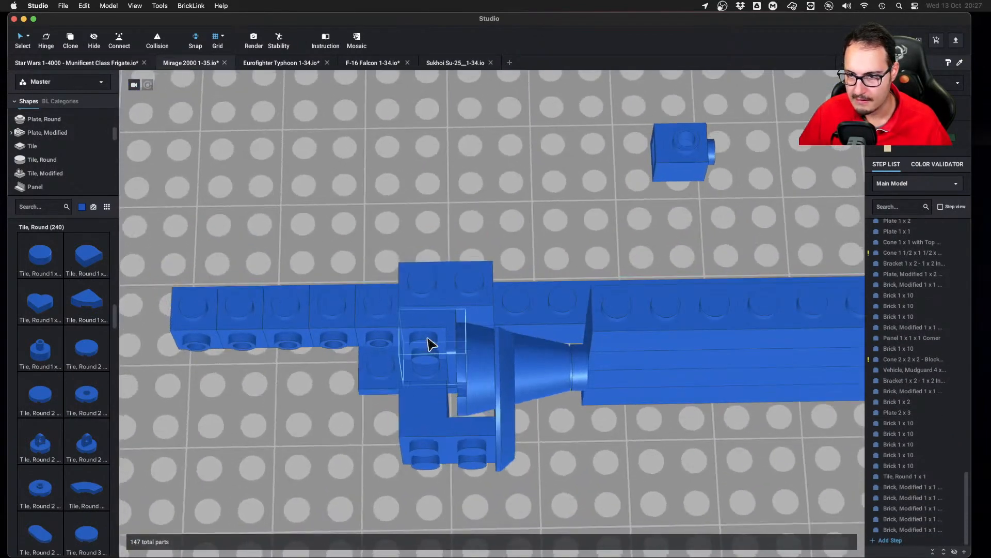
pyautogui.click(431, 344)
pyautogui.moveTo(384, 336); pyautogui.dragTo(422, 380, button='right')
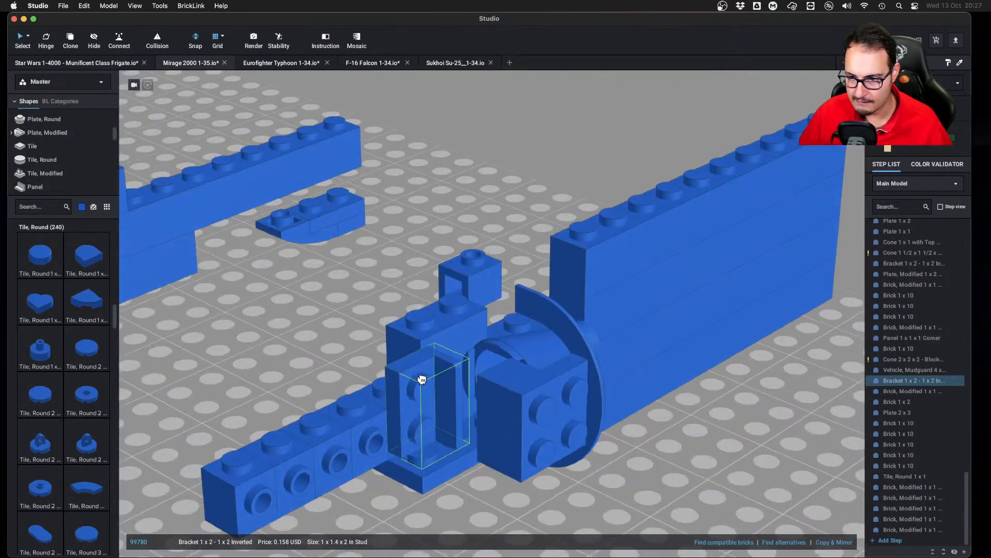
pyautogui.moveTo(498, 385); pyautogui.dragTo(471, 363, button='right')
pyautogui.moveTo(472, 364); pyautogui.dragTo(475, 365, button='right')
pyautogui.press('5')
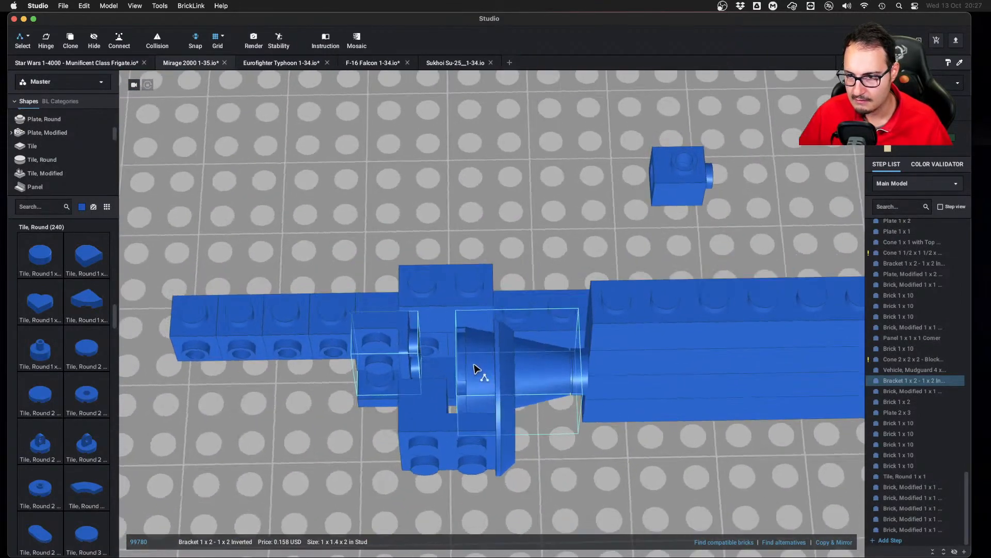
pyautogui.click(475, 365)
pyautogui.press('1')
# Examine the recessed cone inside the ring and look up alternatives for the Vehicle, Mudguard 4 x 2 1/2 x 1 2/3 with Arch Round
pyautogui.click(504, 226)
pyautogui.moveTo(504, 226); pyautogui.dragTo(549, 370, button='right')
pyautogui.scroll(5, 408, 251)
pyautogui.scroll(3, 449, 394)
pyautogui.moveTo(449, 394); pyautogui.dragTo(806, 534, button='right')
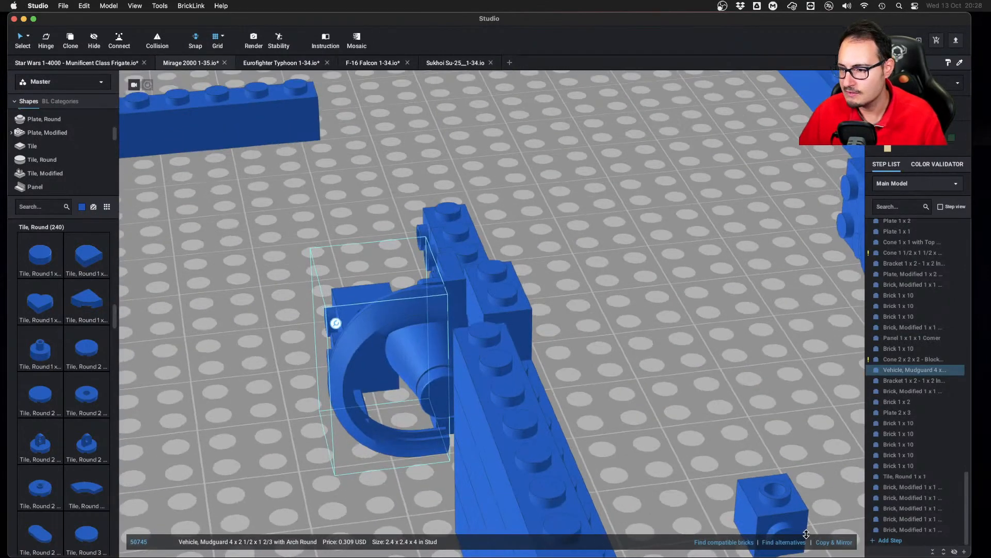
pyautogui.click(785, 542)
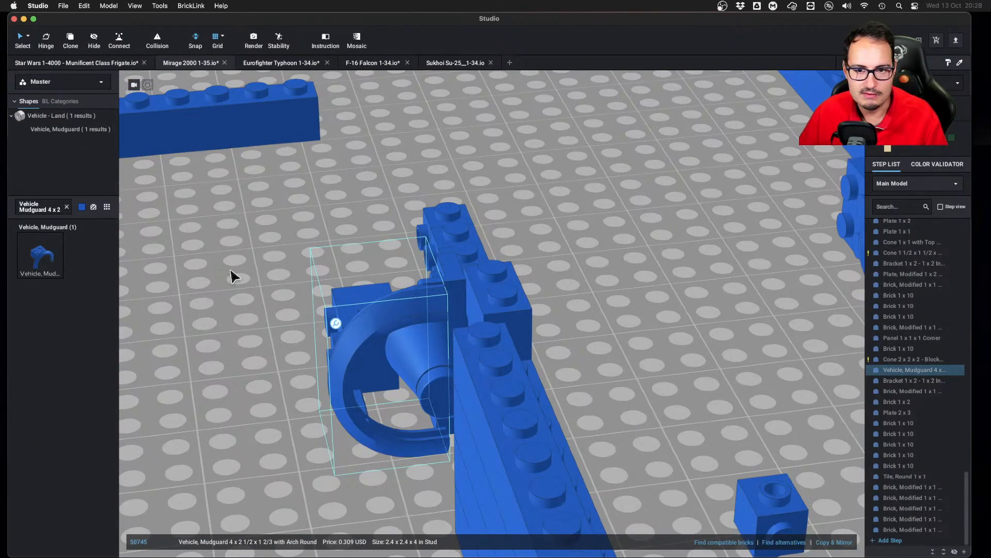
pyautogui.click(67, 206)
pyautogui.click(268, 280)
pyautogui.moveTo(268, 280); pyautogui.dragTo(307, 298, button='right')
pyautogui.scroll(-5, 443, 334)
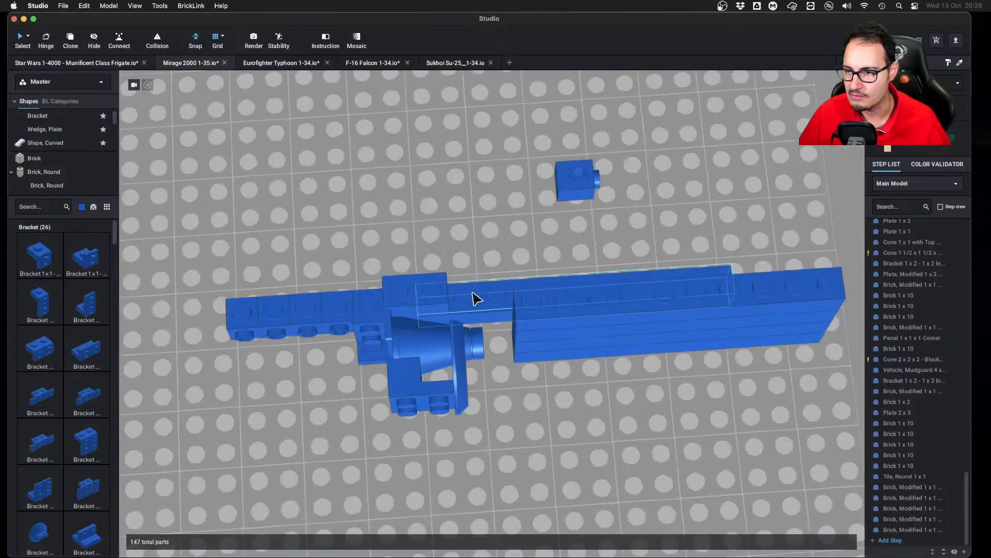
pyautogui.moveTo(473, 293); pyautogui.dragTo(474, 306, button='right')
pyautogui.scroll(3, 473, 310)
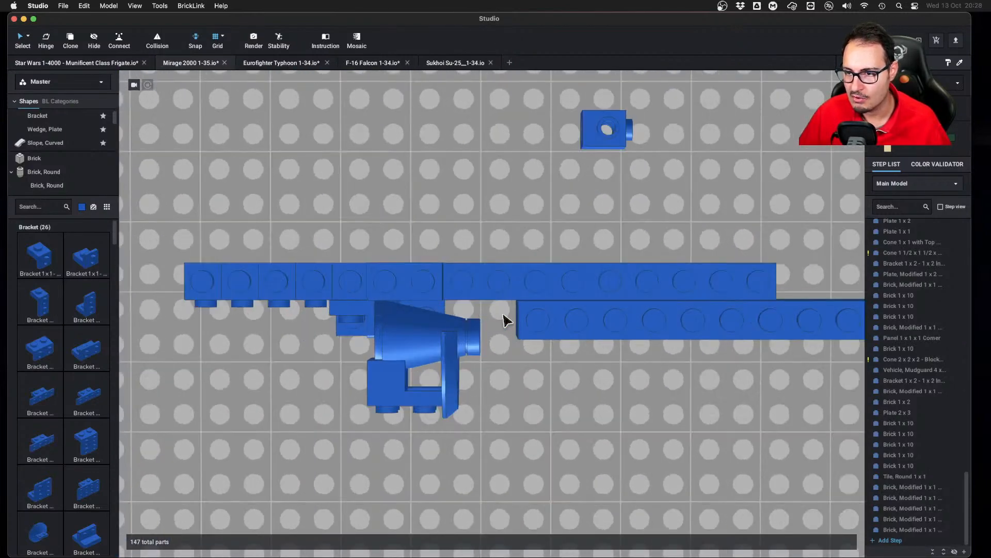
# Slide the Cone 2 x 2 x 2 slightly forward through the ring and delete the Tile, Round 1 x 1 from its tip
pyautogui.click(424, 335)
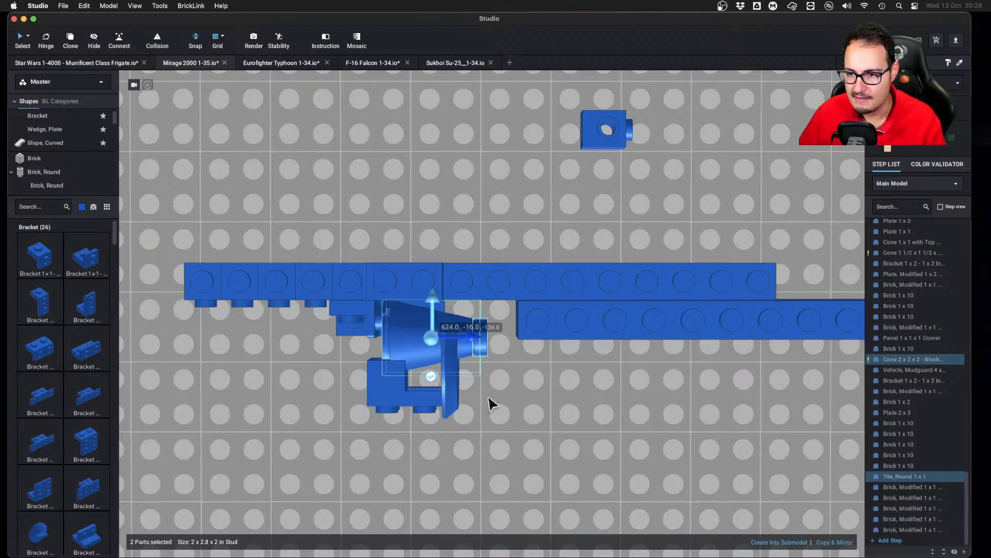
pyautogui.moveTo(594, 432); pyautogui.dragTo(594, 389, button='right')
pyautogui.click(561, 498)
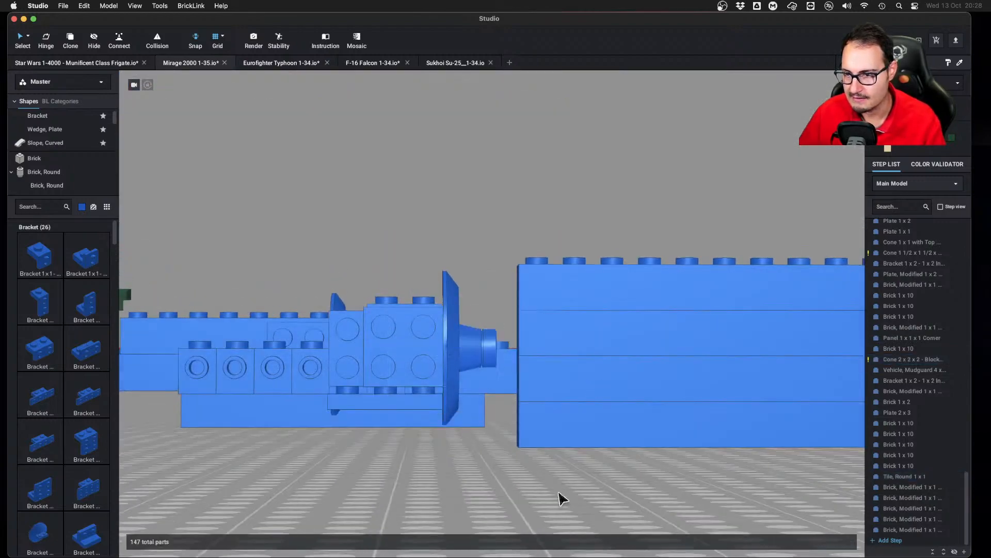
pyautogui.moveTo(561, 498)
pyautogui.mouseDown(button='right')
pyautogui.moveTo(576, 483)
pyautogui.moveTo(529, 488)
pyautogui.moveTo(575, 501)
pyautogui.mouseUp(button='right')
pyautogui.click(491, 354)
pyautogui.press('Delete')
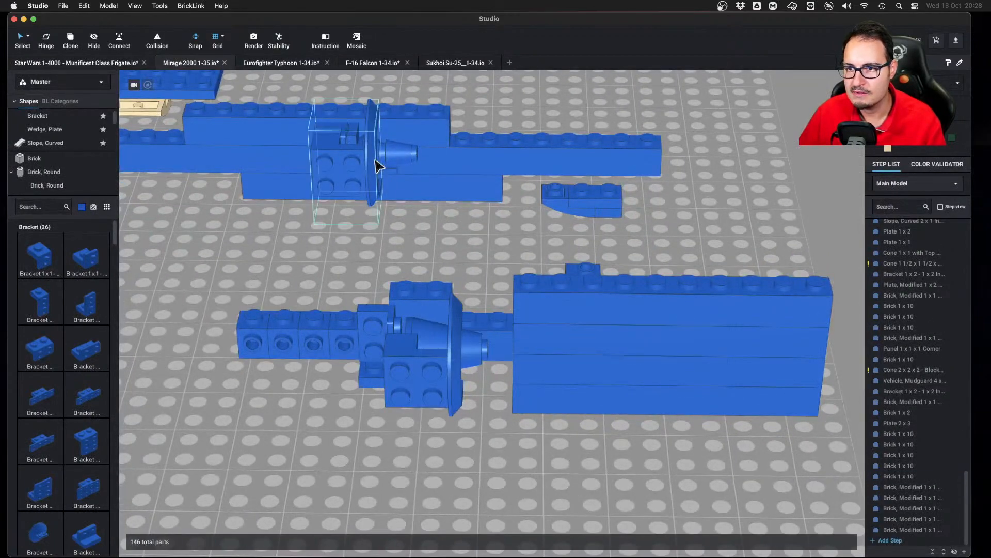
# Copy the Cone 1 x 1 with Top Groove from the original assembly onto the tip of the Cone 2 x 2 x 2
pyautogui.click(390, 161)
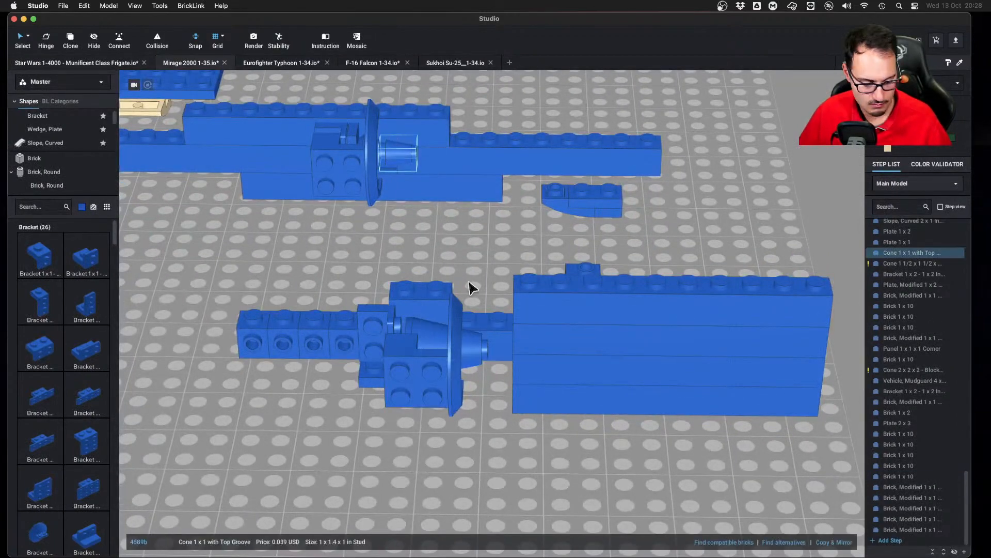
pyautogui.press('super+v')
pyautogui.click(515, 345)
pyautogui.click(522, 429)
pyautogui.moveTo(522, 429); pyautogui.dragTo(518, 461, button='right')
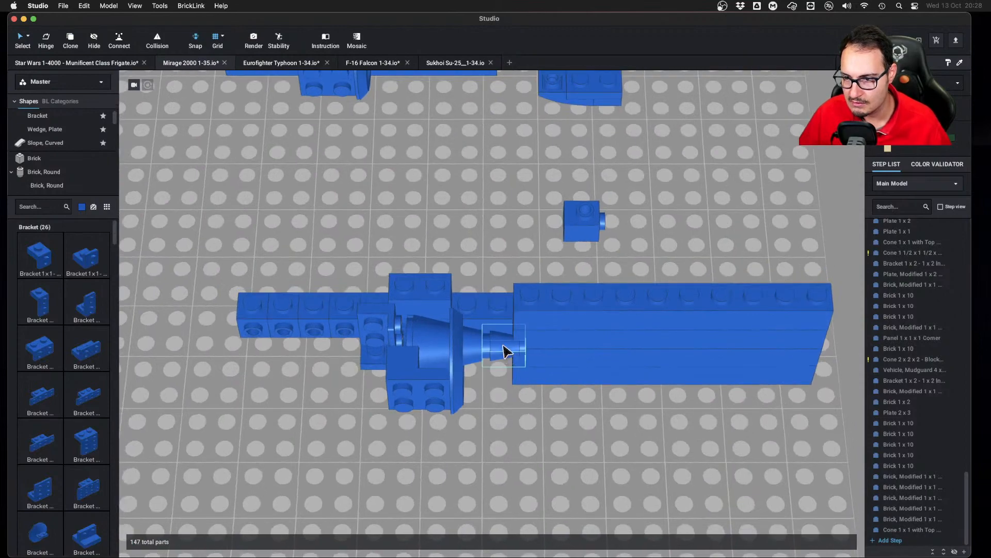
# Select both stacked cones, slide them back through the ring away from the brick wall, and check the fit
pyautogui.click(490, 351)
pyautogui.moveTo(421, 327); pyautogui.dragTo(427, 343, button='right')
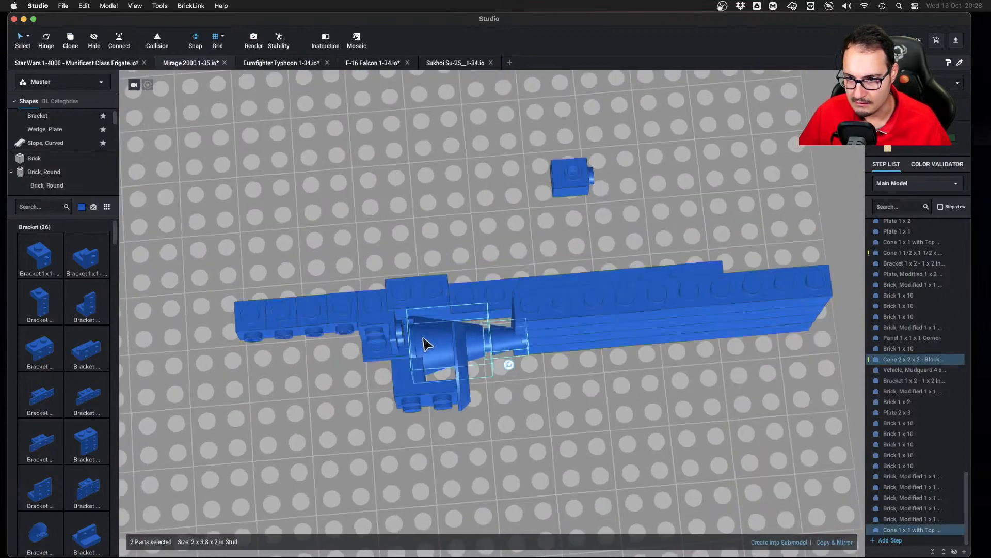
pyautogui.click(532, 415)
pyautogui.moveTo(530, 411); pyautogui.dragTo(520, 361, button='right')
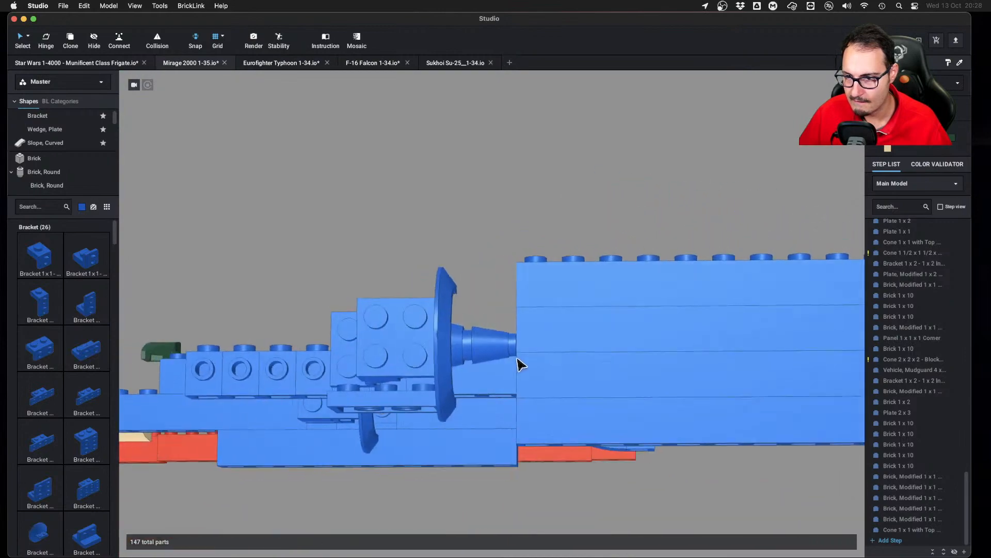
pyautogui.click(468, 343)
pyautogui.keyDown('shift'); pyautogui.click(474, 325); pyautogui.keyUp('shift')
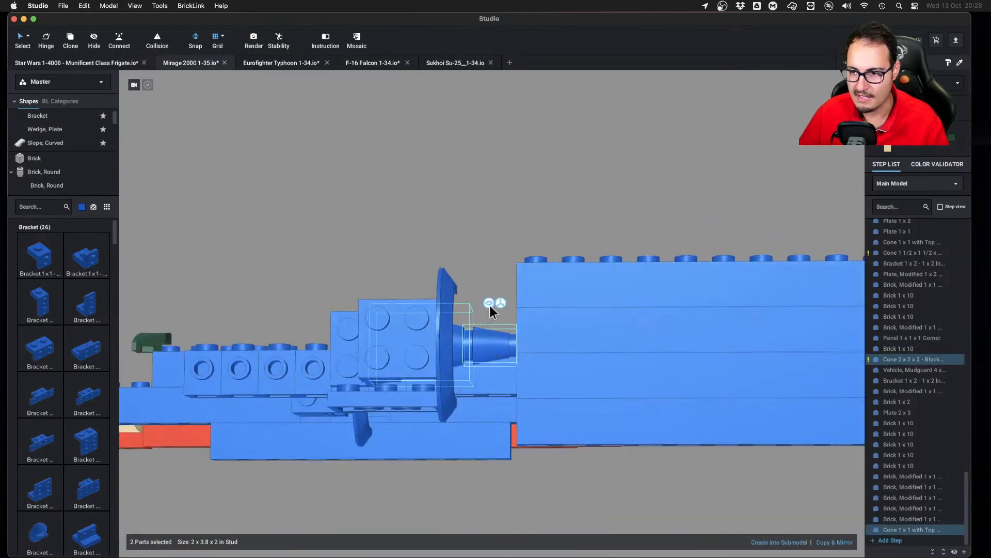
pyautogui.click(500, 301)
pyautogui.moveTo(516, 239); pyautogui.dragTo(487, 254, button='right')
pyautogui.click(469, 471)
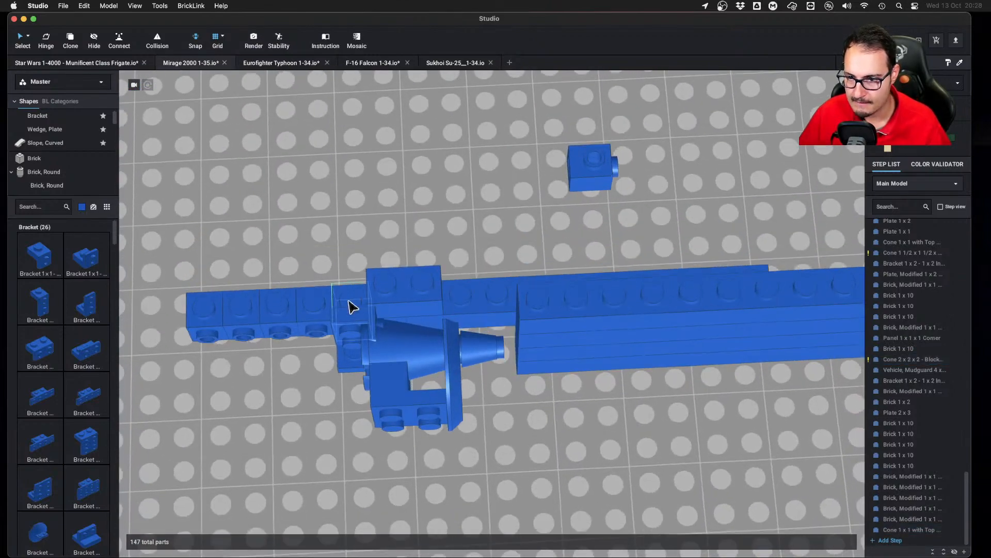
pyautogui.click(322, 327)
pyautogui.click(334, 402)
pyautogui.moveTo(333, 403); pyautogui.dragTo(393, 350, button='right')
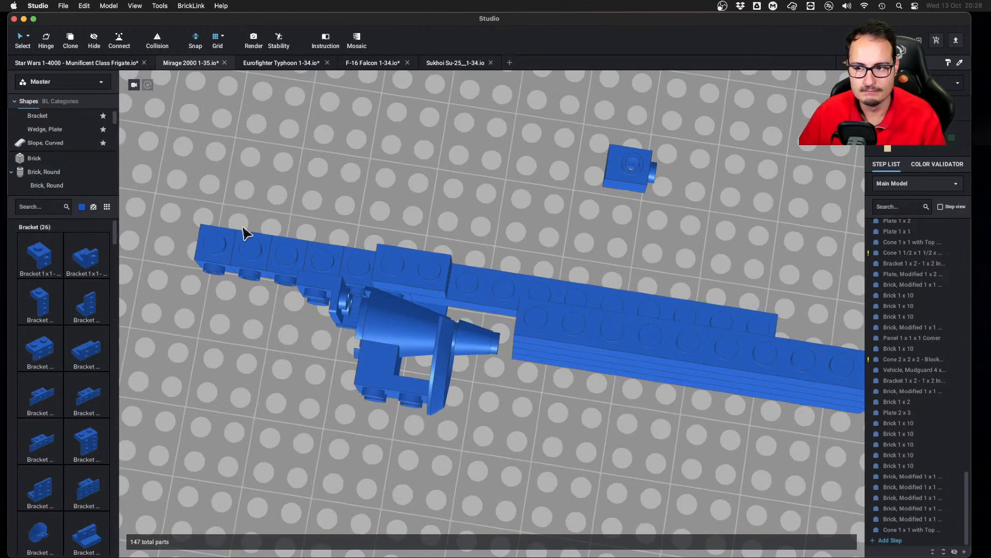
# Undo the cone tip replacement and the shifts of the cone and bracket
pyautogui.press('super+z')
pyautogui.press('super+z')
pyautogui.press('super+z')
pyautogui.press('super+z')
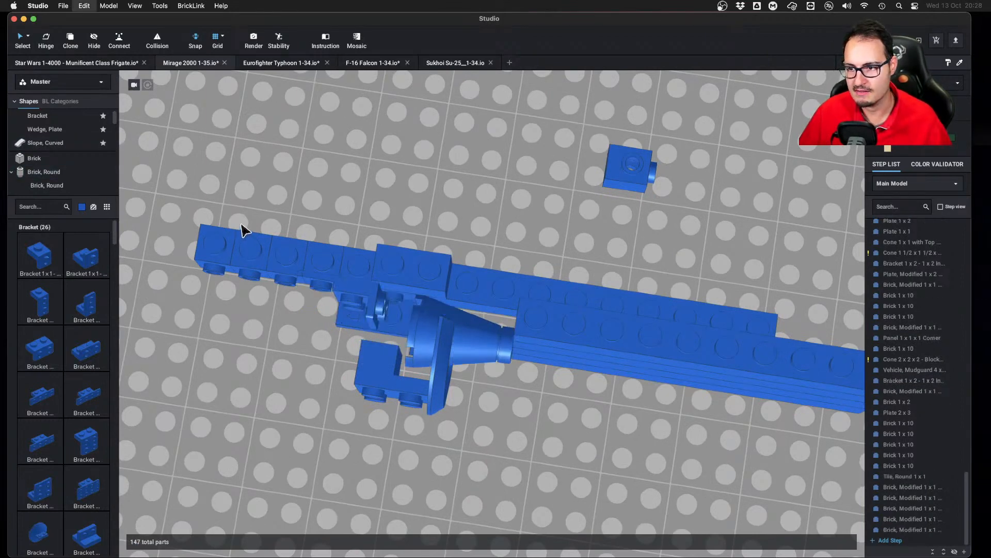
# Compare the cone's protrusion from the ring with the Mirage 2000 air intake reference photo in the browser
pyautogui.moveTo(408, 241); pyautogui.dragTo(413, 201, button='right')
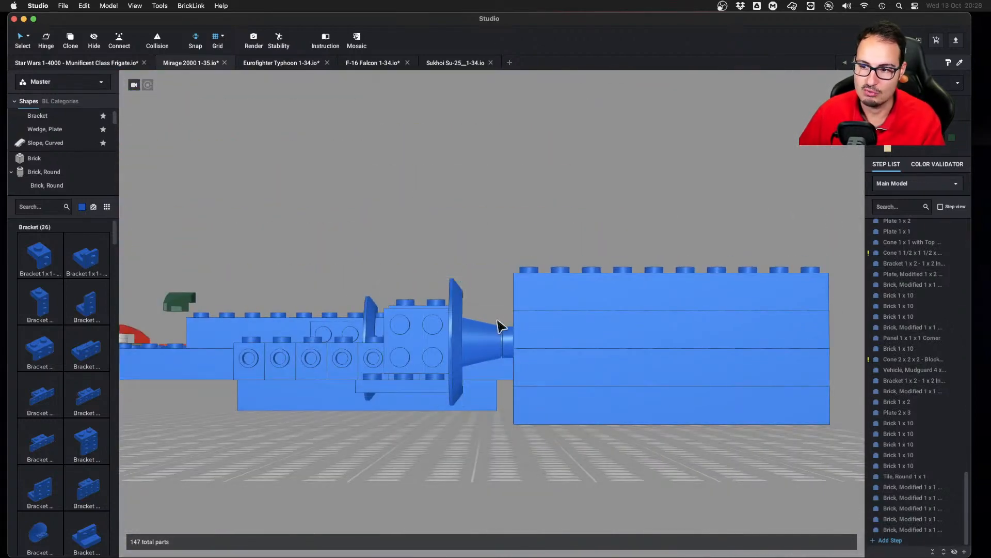
pyautogui.hotkey('ctrl', 'Left')
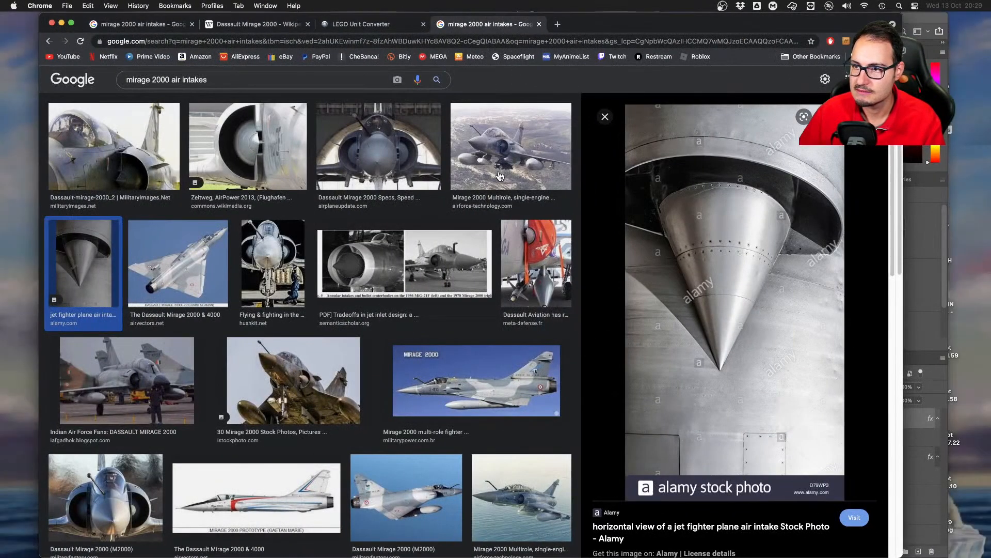
pyautogui.click(500, 176)
pyautogui.hotkey('ctrl', 'Right')
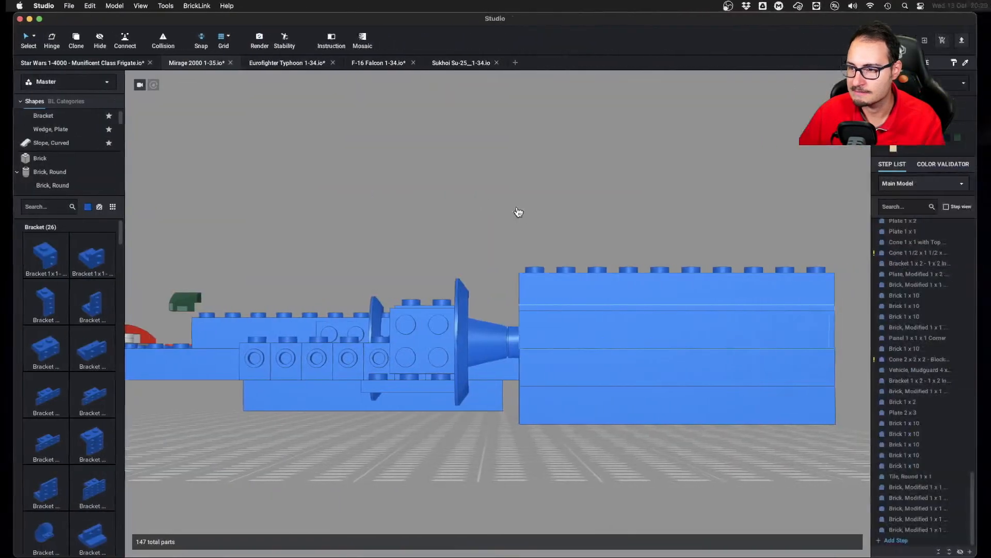
pyautogui.scroll(3, 568, 232)
pyautogui.moveTo(569, 231); pyautogui.dragTo(500, 256, button='right')
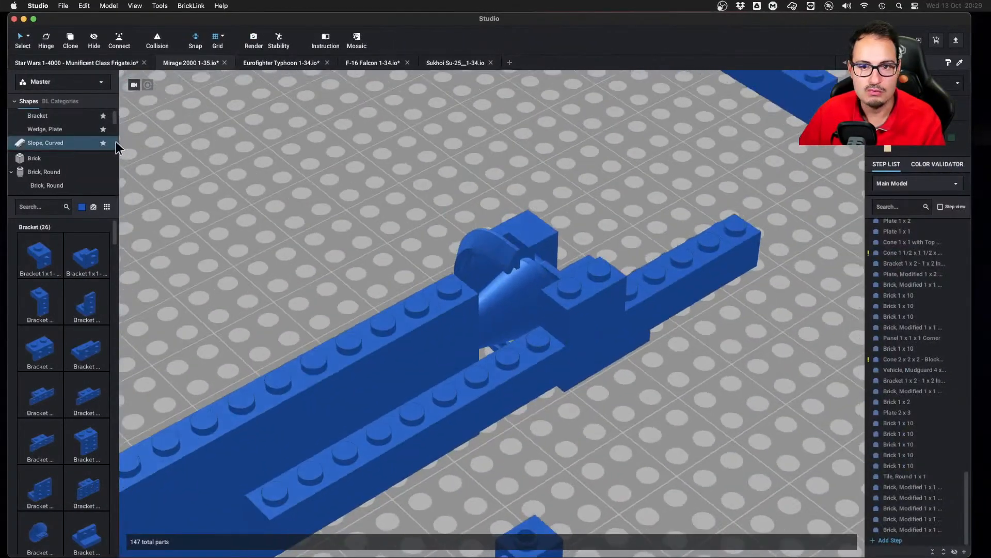
# Try a copy of the modified 1 x 1 brick beside the 1 x 2 brick next to the cone, and delete it
pyautogui.moveTo(633, 299)
pyautogui.keyDown('alt'); pyautogui.mouseDown()
pyautogui.moveTo(551, 299)
pyautogui.moveTo(536, 318)
pyautogui.mouseUp(); pyautogui.keyUp('alt')
pyautogui.moveTo(542, 336)
pyautogui.mouseDown(button='right')
pyautogui.moveTo(644, 374)
pyautogui.moveTo(681, 355)
pyautogui.moveTo(686, 365)
pyautogui.moveTo(662, 372)
pyautogui.moveTo(688, 352)
pyautogui.moveTo(671, 354)
pyautogui.moveTo(685, 378)
pyautogui.mouseUp(button='right')
pyautogui.moveTo(593, 253); pyautogui.dragTo(574, 247, button='right')
pyautogui.click(468, 257)
pyautogui.press('Delete')
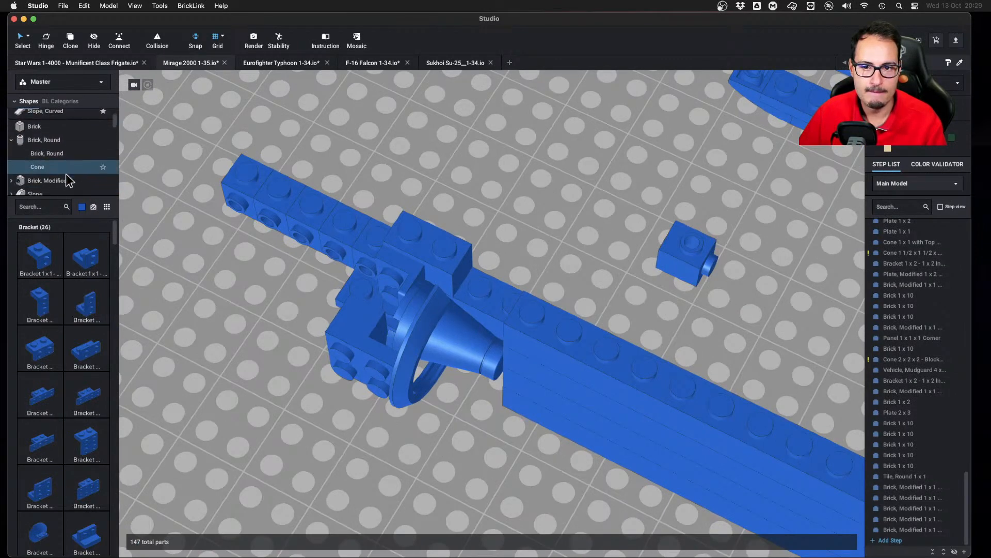
# Place a Brick, Modified 1 x 1 with Headlight beside the 1 x 2 brick and attach a Plate 1 x 1 to its side stud
pyautogui.scroll(-1, 66, 179)
pyautogui.click(66, 174)
pyautogui.moveTo(86, 305); pyautogui.dragTo(369, 305)
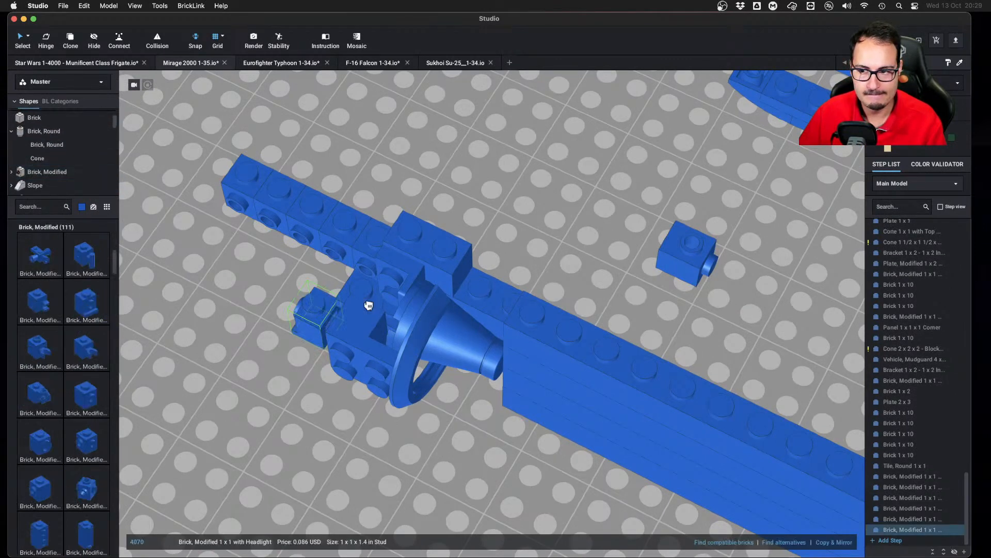
pyautogui.click(483, 261)
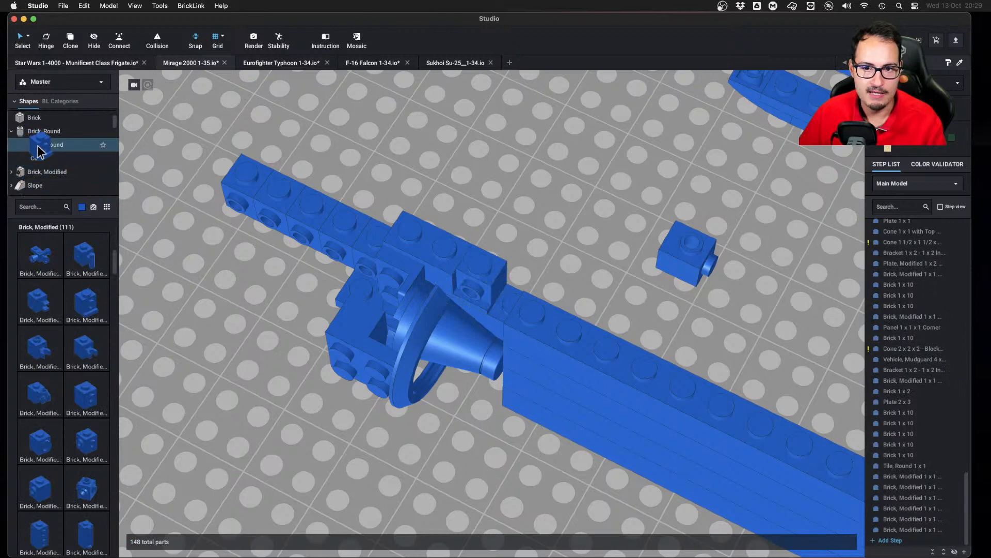
pyautogui.scroll(-2, 41, 155)
pyautogui.click(46, 157)
pyautogui.moveTo(29, 272); pyautogui.dragTo(440, 309)
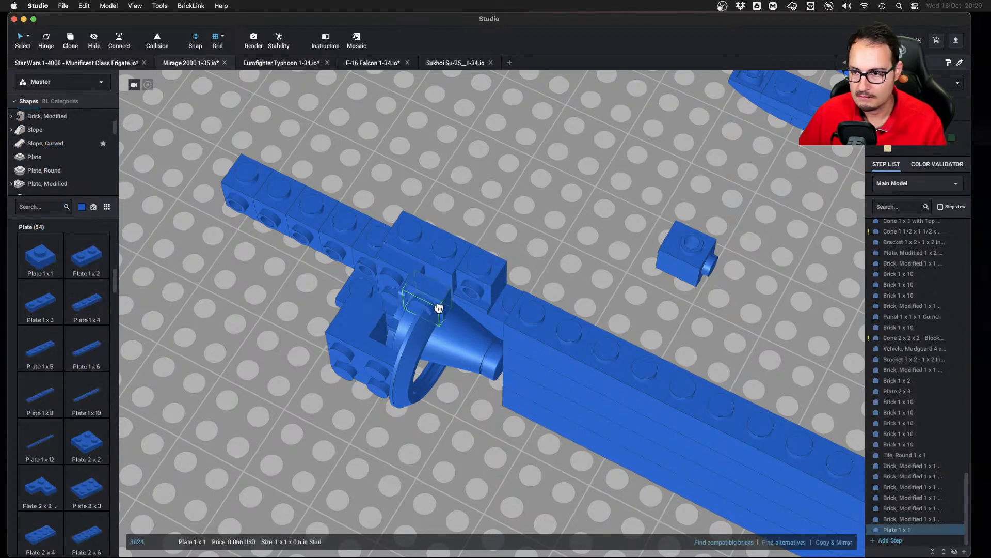
pyautogui.click(467, 300)
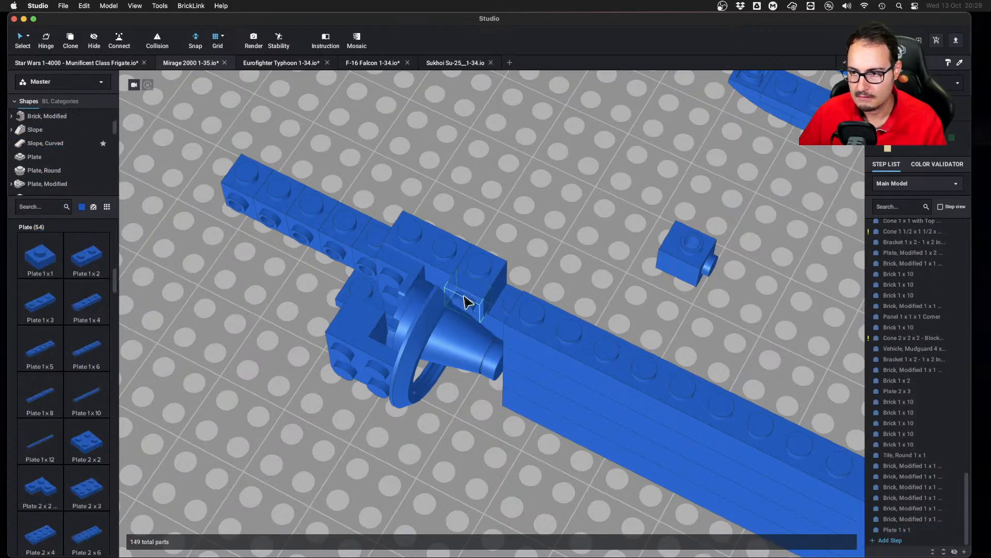
# Discard a trial Wedge 2 x 1 with Stud Notch Right and set a Stud Notch Left version down beside the bracket assembly
pyautogui.click(47, 144)
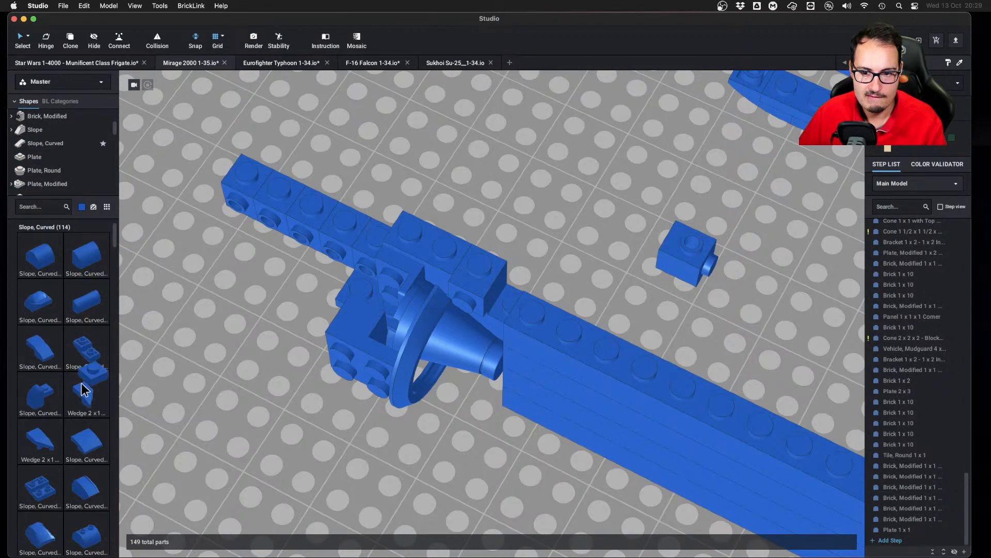
pyautogui.moveTo(237, 411); pyautogui.dragTo(242, 404, button='right')
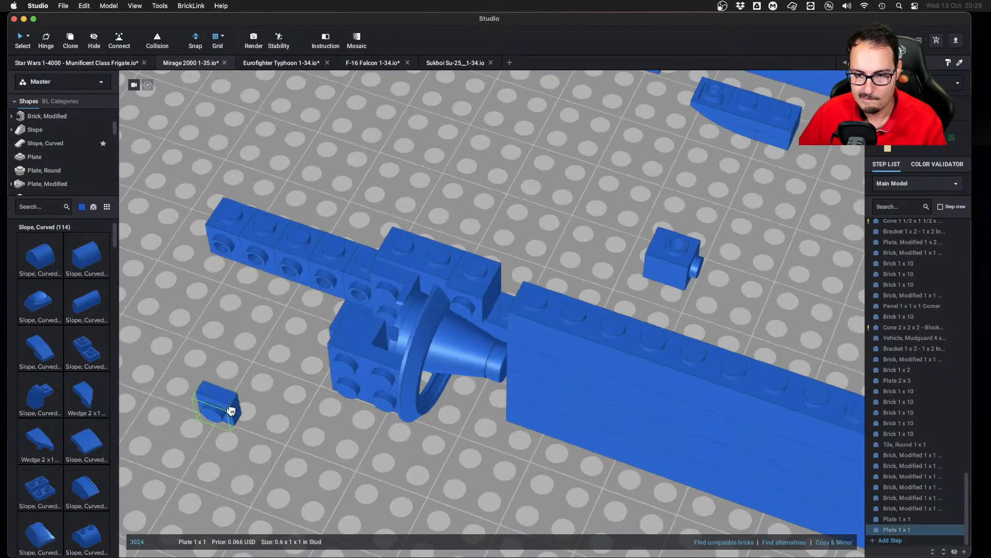
pyautogui.moveTo(43, 447); pyautogui.dragTo(312, 414)
pyautogui.moveTo(312, 414); pyautogui.dragTo(321, 427, button='right')
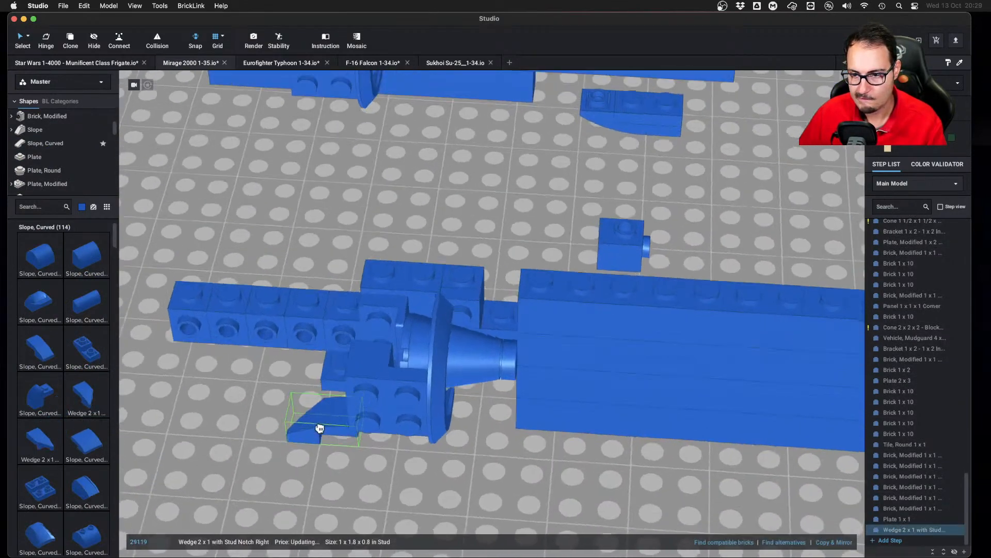
pyautogui.click(262, 451)
pyautogui.moveTo(262, 451); pyautogui.dragTo(110, 453)
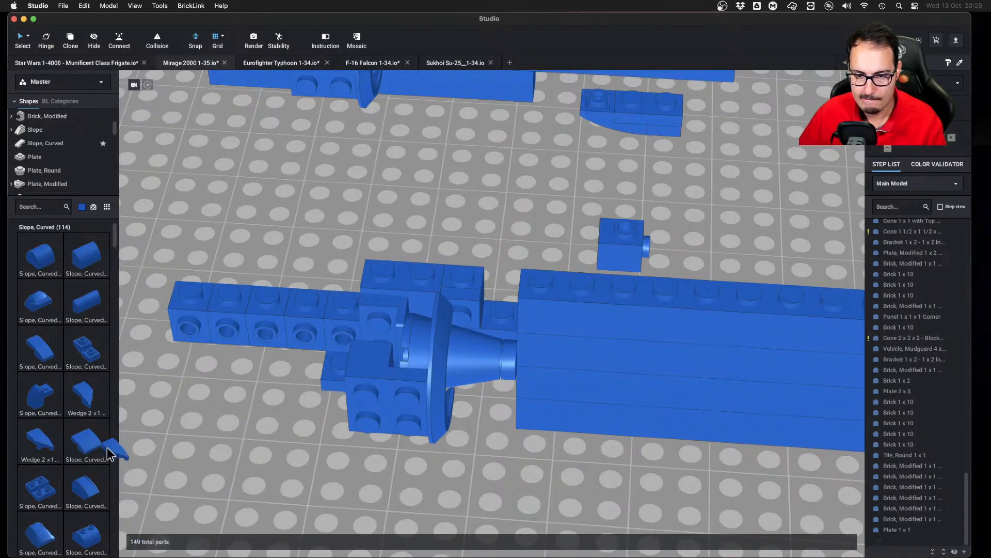
pyautogui.moveTo(85, 399); pyautogui.dragTo(285, 445)
pyautogui.press('super+c')
pyautogui.press('super+v')
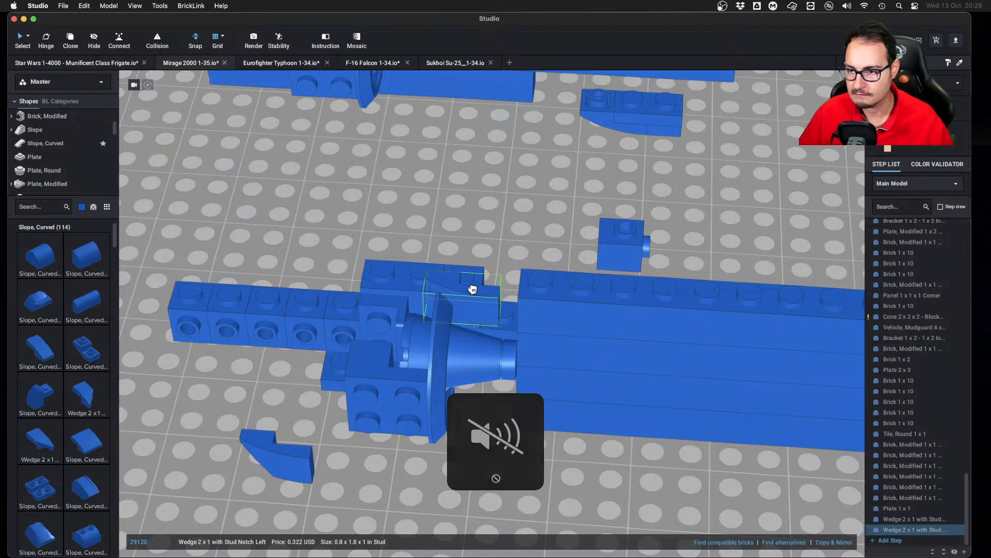
pyautogui.press('Escape')
# Shift the headlight brick and its 1 x 1 plate one stud toward the brick wall and attach the left-notch wedge to the plate
pyautogui.click(466, 280)
pyautogui.press('d')
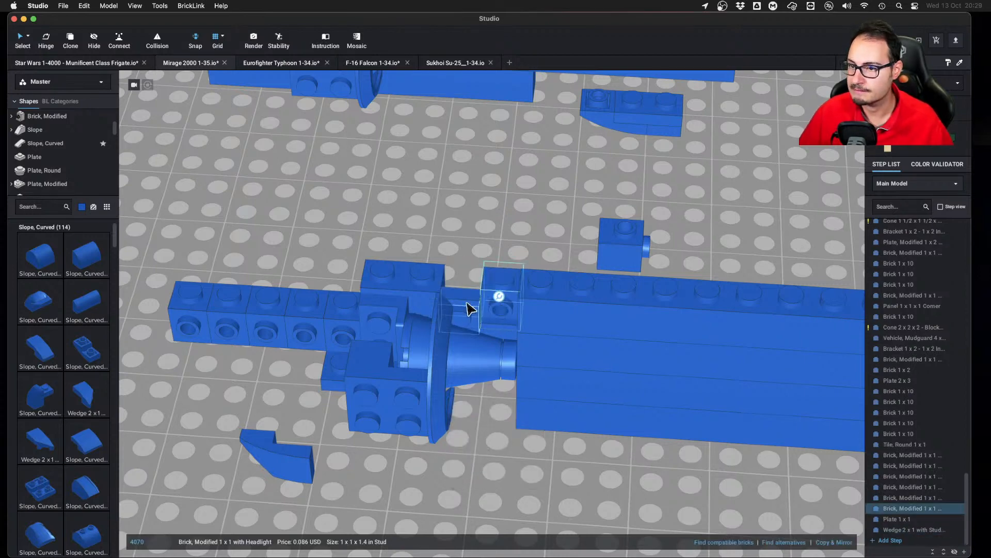
pyautogui.click(503, 316)
pyautogui.moveTo(289, 461); pyautogui.dragTo(498, 343)
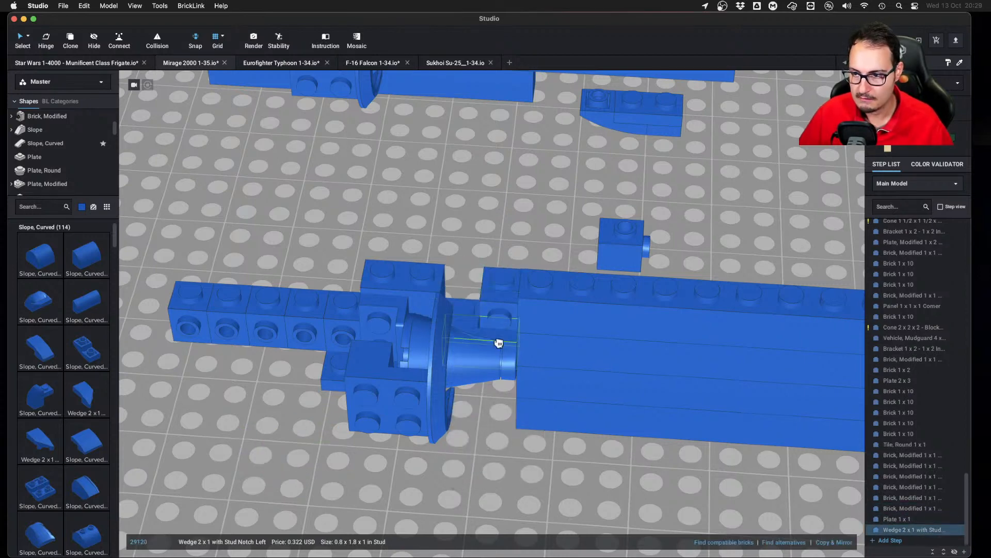
pyautogui.click(512, 254)
pyautogui.moveTo(512, 255); pyautogui.dragTo(506, 228, button='right')
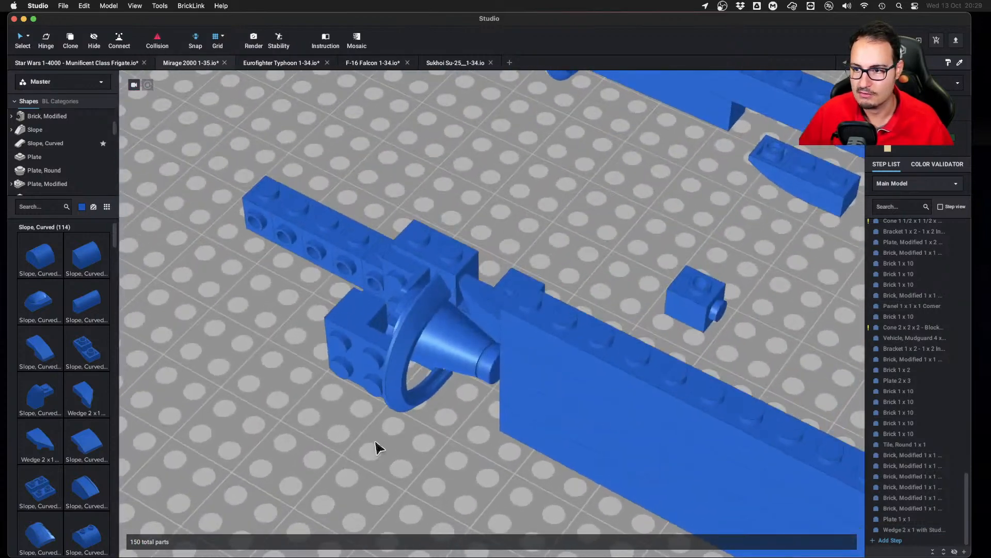
# Check the wedge's fit beside the cone and delete the headlight brick, 1 x 1 plate and wedge
pyautogui.moveTo(376, 443); pyautogui.dragTo(404, 472, button='right')
pyautogui.moveTo(433, 423); pyautogui.dragTo(537, 411, button='right')
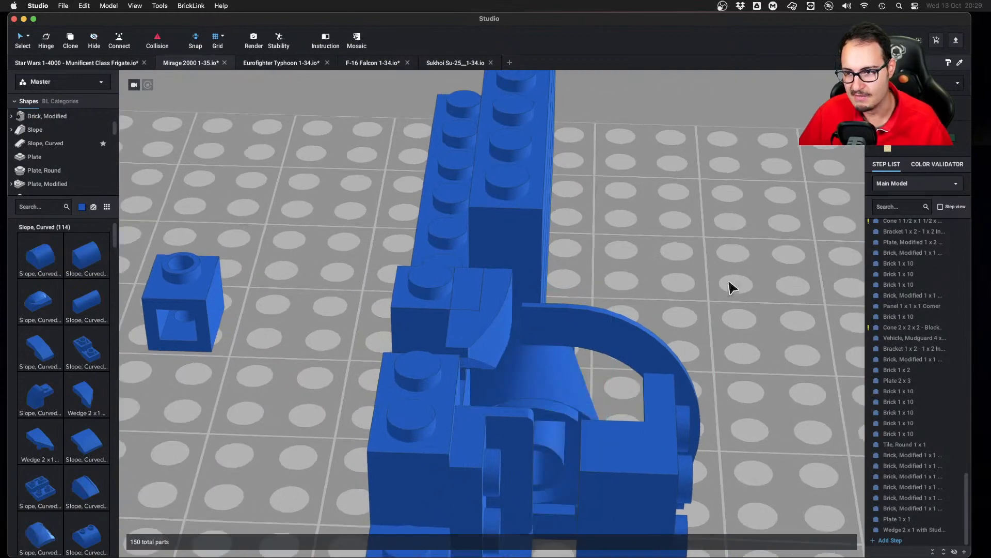
pyautogui.moveTo(712, 349); pyautogui.dragTo(639, 345, button='right')
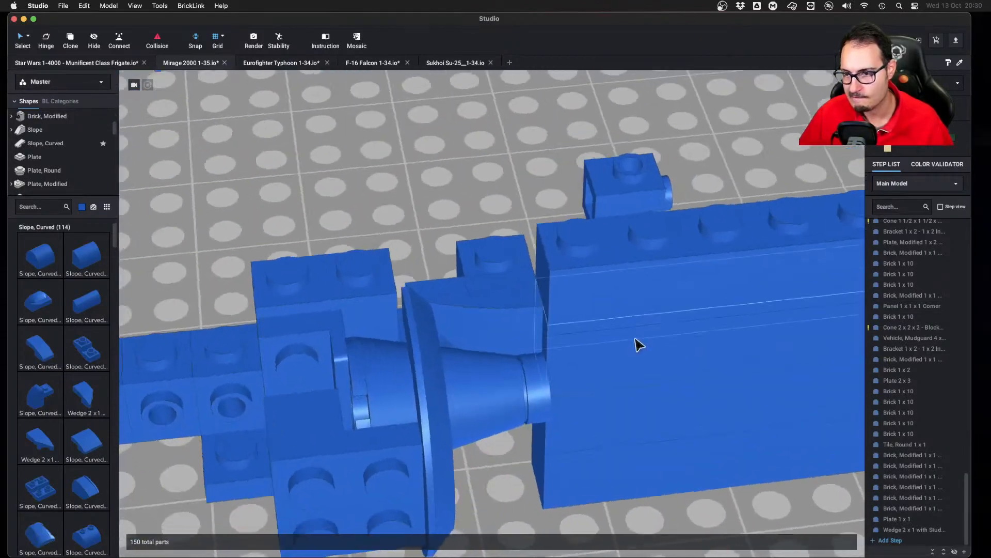
pyautogui.click(505, 279)
pyautogui.moveTo(505, 279); pyautogui.dragTo(602, 289, button='right')
pyautogui.press('Delete')
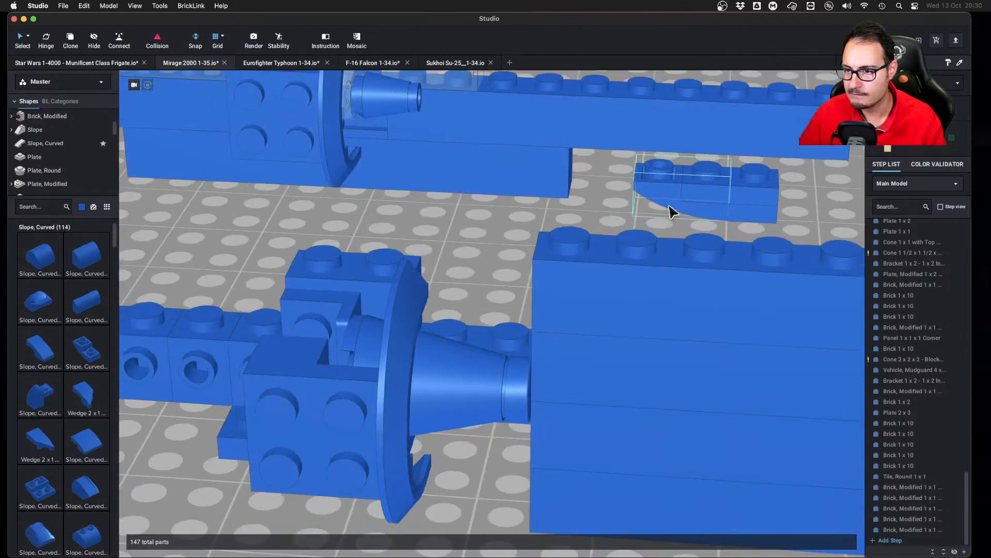
# Copy the Plate 1 x 2 and the Slope, Curved 2 x 1 Inverted from the spare assembly to the wall end above the cone
pyautogui.click(710, 197)
pyautogui.moveTo(699, 204); pyautogui.dragTo(613, 287, button='right')
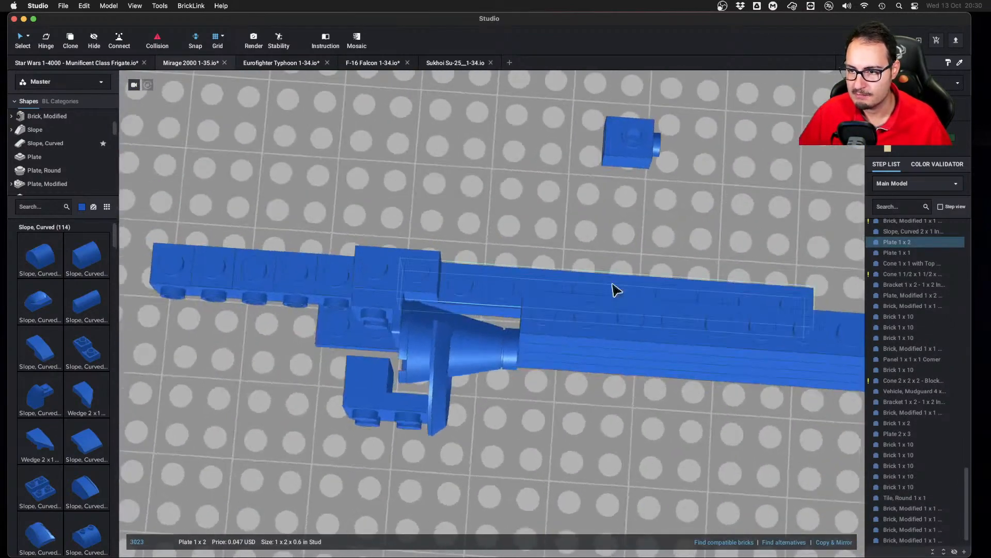
pyautogui.moveTo(613, 288); pyautogui.dragTo(531, 312)
pyautogui.moveTo(531, 312); pyautogui.dragTo(563, 152, button='right')
pyautogui.moveTo(563, 153)
pyautogui.keyDown('alt'); pyautogui.mouseDown()
pyautogui.moveTo(512, 305)
pyautogui.moveTo(518, 300)
pyautogui.moveTo(403, 230)
pyautogui.moveTo(504, 304)
pyautogui.mouseUp(); pyautogui.keyUp('alt')
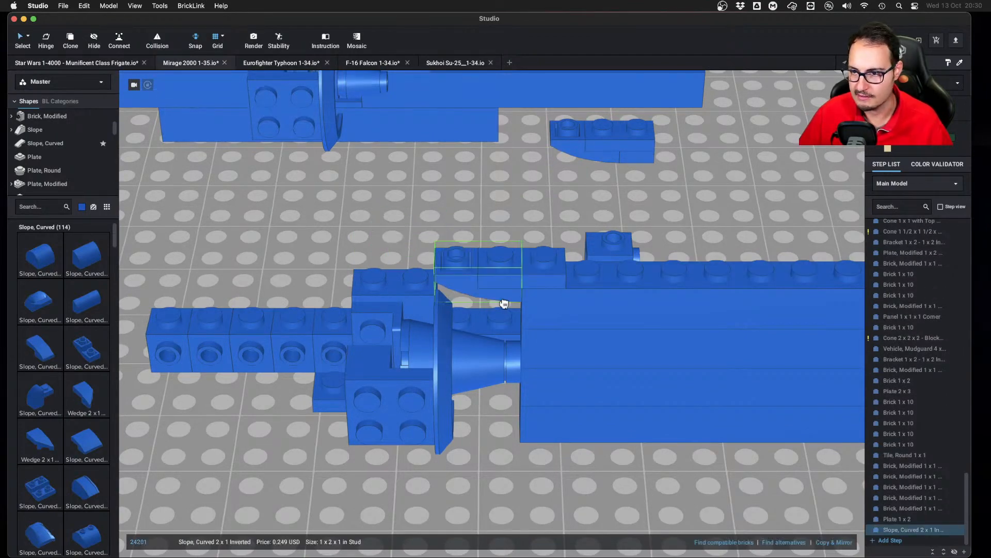
# Fit the inverted slope and plate against the wall end above the cone and add two more 1 x 2 plates up to the wall's top
pyautogui.moveTo(522, 309); pyautogui.dragTo(519, 207, button='right')
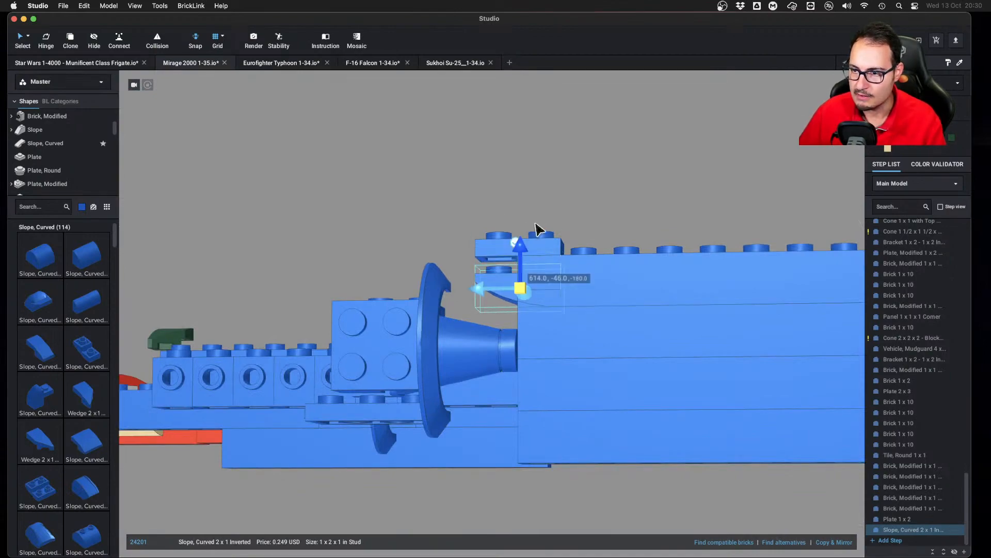
pyautogui.moveTo(536, 228); pyautogui.dragTo(568, 283, button='right')
pyautogui.click(453, 484)
pyautogui.moveTo(453, 484); pyautogui.dragTo(563, 489, button='right')
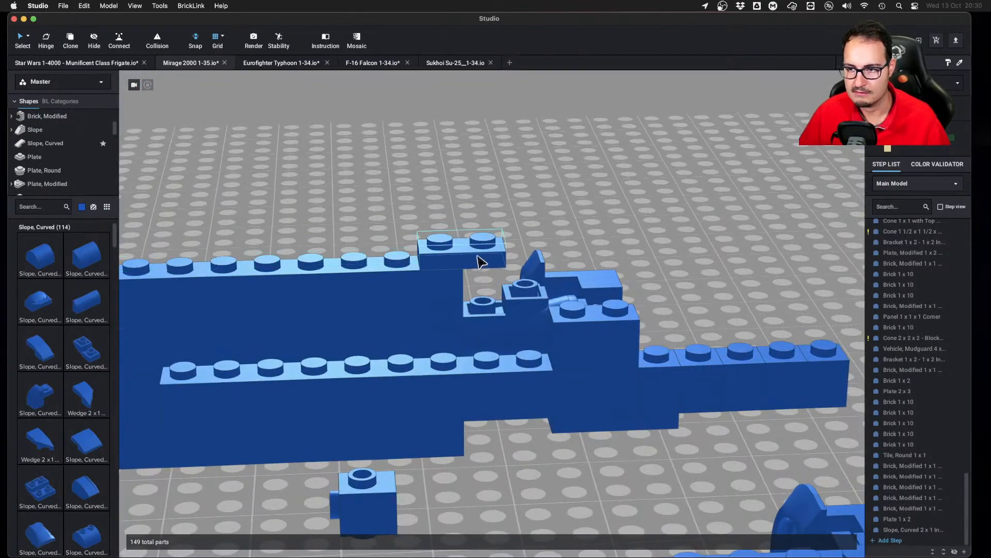
pyautogui.moveTo(661, 259); pyautogui.dragTo(661, 263, button='right')
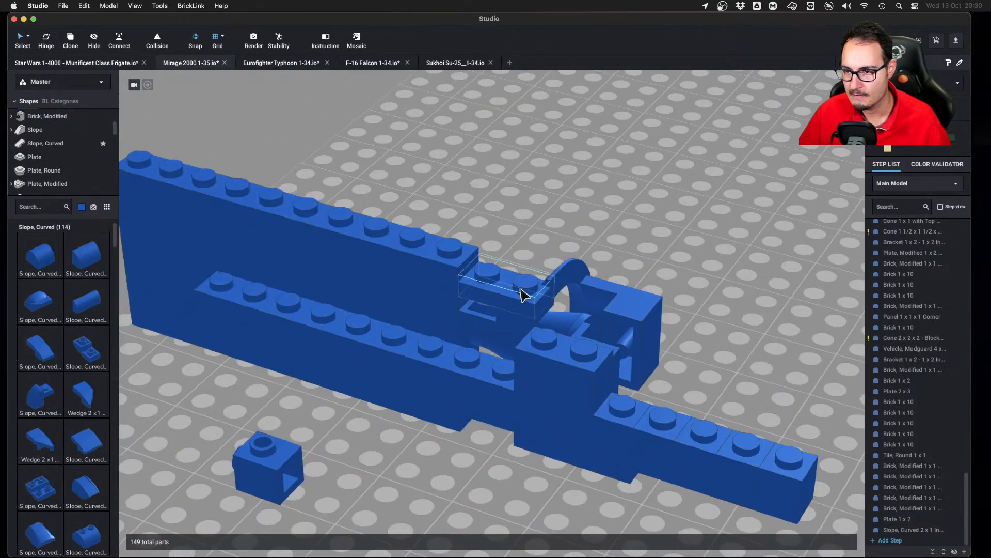
pyautogui.moveTo(522, 296); pyautogui.dragTo(521, 273)
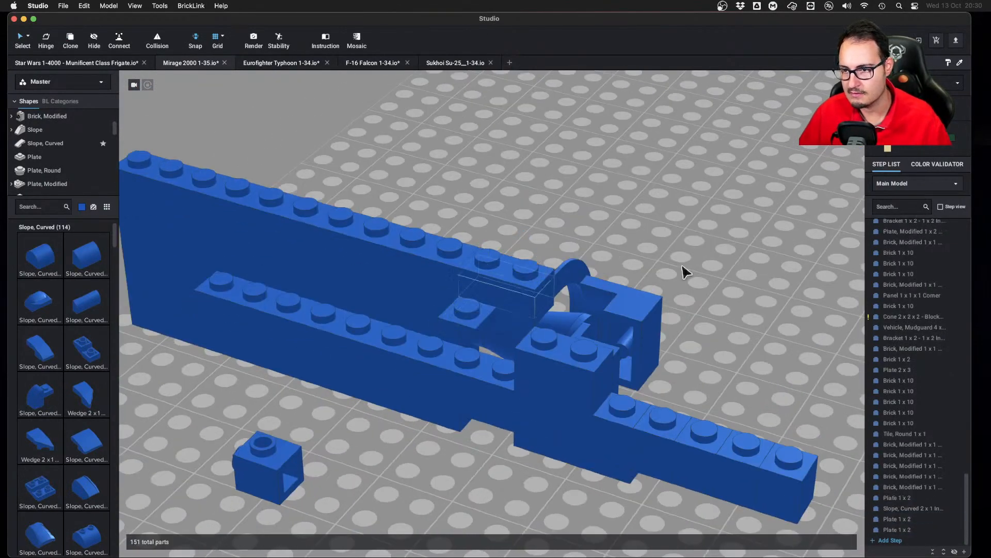
# Examine the curved slope and plate stack above the cone from several angles, comparing it with the original intake assembly
pyautogui.moveTo(685, 271); pyautogui.dragTo(620, 252, button='right')
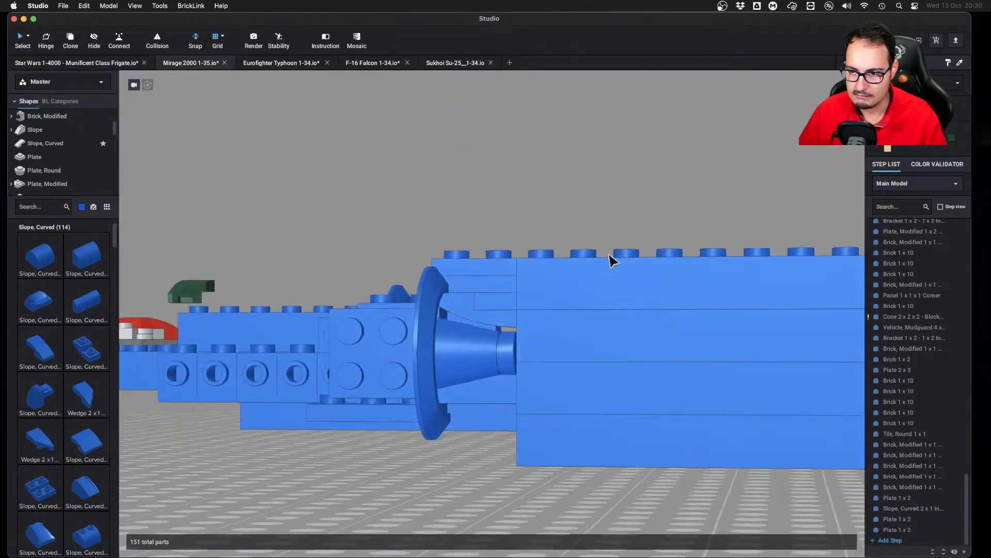
pyautogui.moveTo(568, 351); pyautogui.dragTo(597, 405, button='right')
pyautogui.scroll(-8, 605, 369)
pyautogui.scroll(10, 539, 376)
pyautogui.scroll(-5, 491, 320)
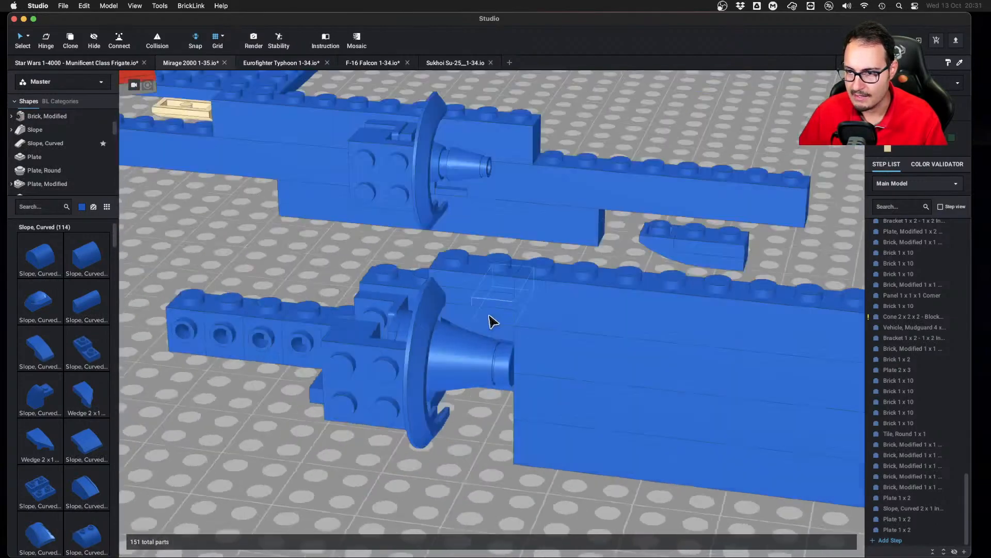
pyautogui.moveTo(491, 320); pyautogui.dragTo(527, 376, button='right')
pyautogui.moveTo(483, 343); pyautogui.dragTo(474, 358, button='right')
pyautogui.scroll(-3, 474, 358)
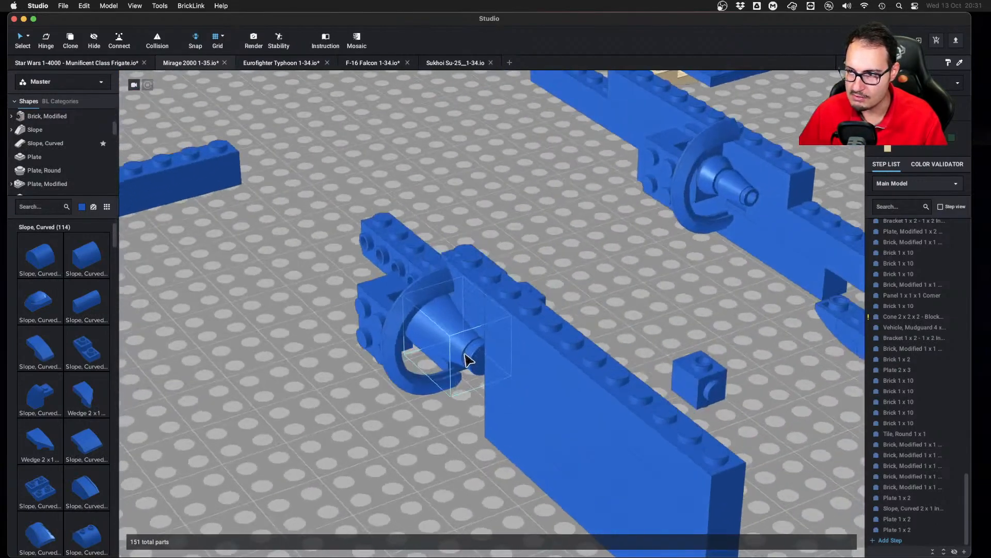
pyautogui.scroll(3, 605, 199)
pyautogui.scroll(-3, 547, 303)
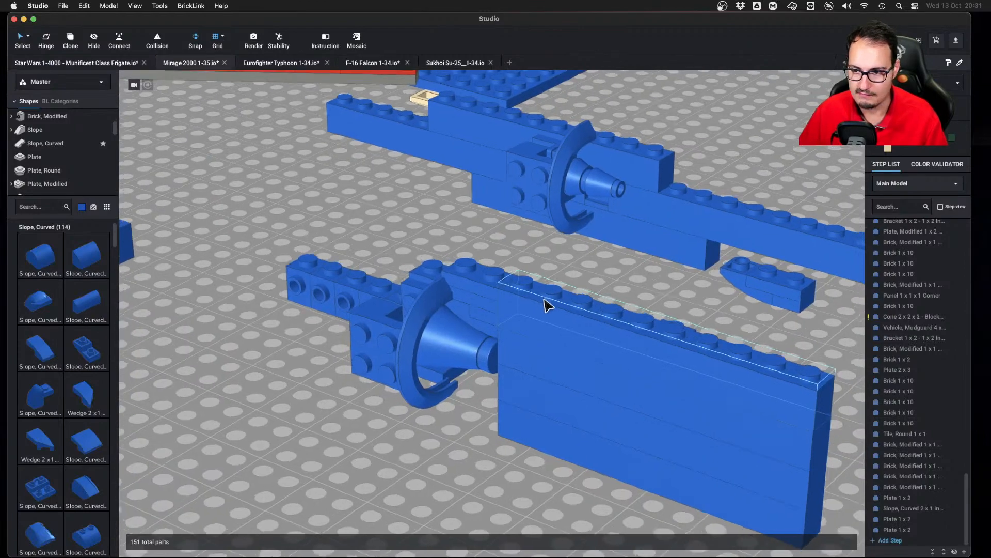
pyautogui.moveTo(547, 303); pyautogui.dragTo(518, 318, button='right')
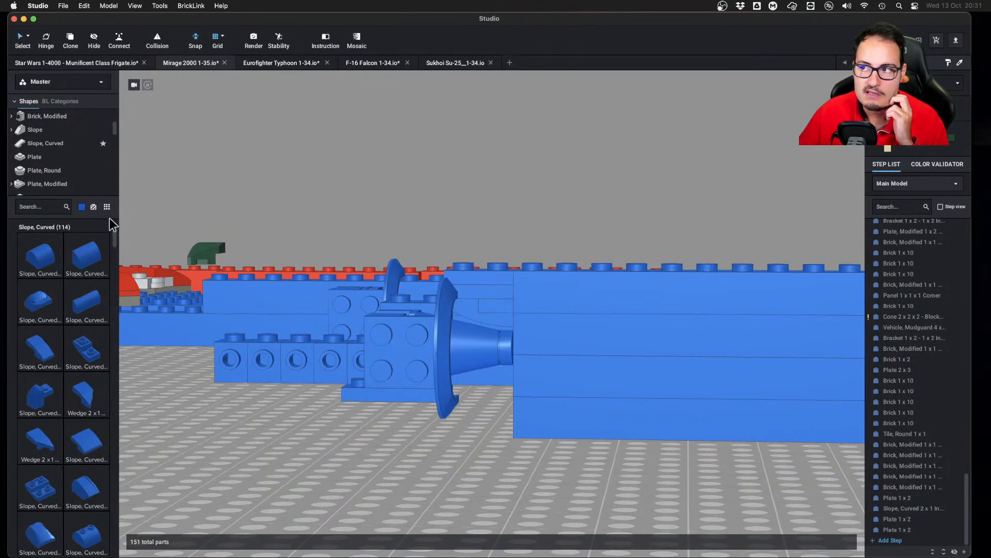
pyautogui.moveTo(445, 230); pyautogui.dragTo(539, 233, button='right')
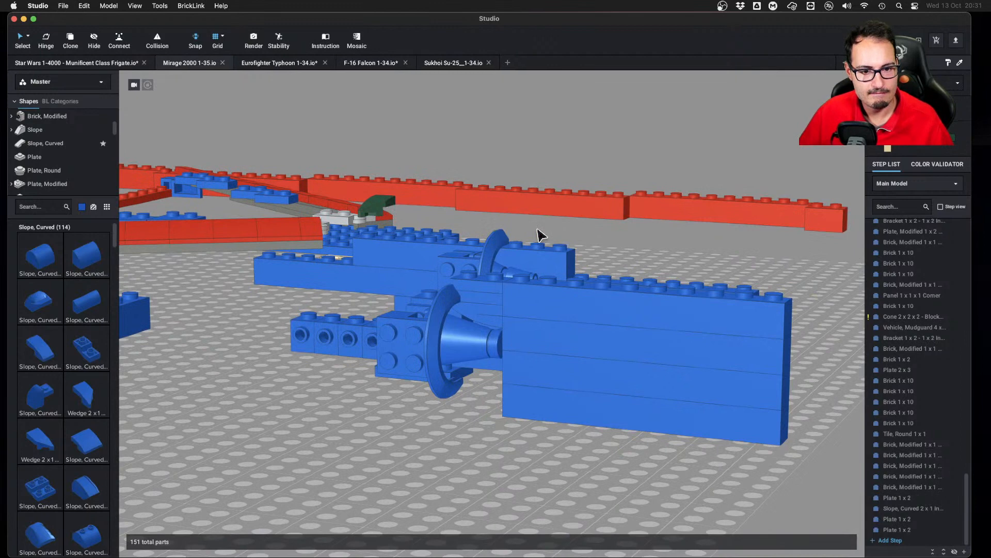
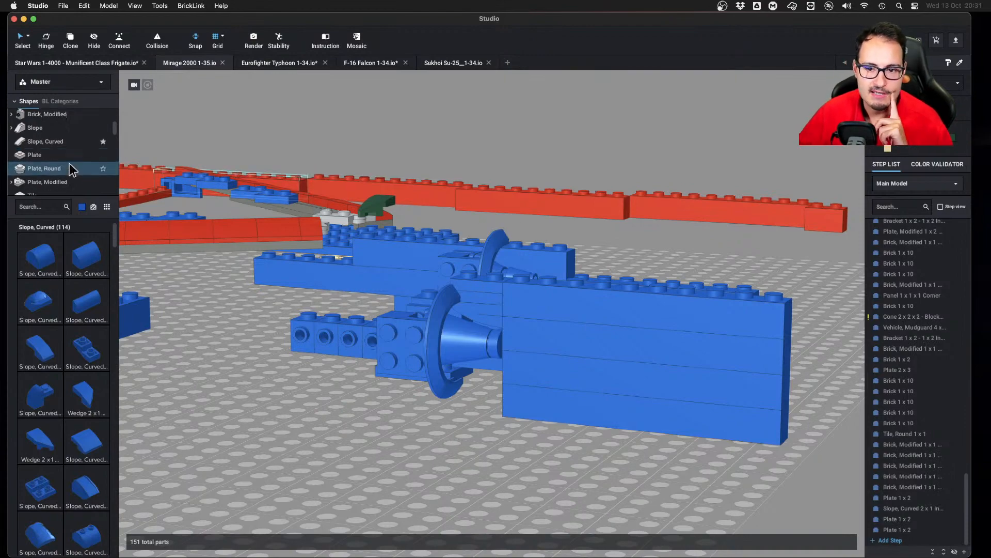
# Find the Slope 18 2 x 1 x 2/3 with 4 Slots among the slopes and place it at the wall's base below the cone
pyautogui.scroll(-2, 70, 163)
pyautogui.scroll(-4, 70, 163)
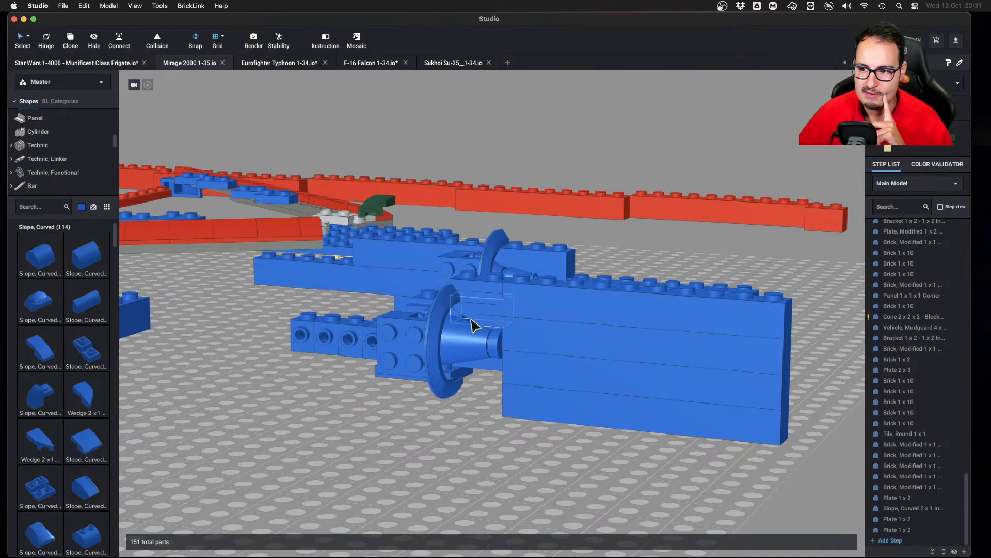
pyautogui.moveTo(461, 313); pyautogui.dragTo(506, 325, button='right')
pyautogui.scroll(2, 510, 330)
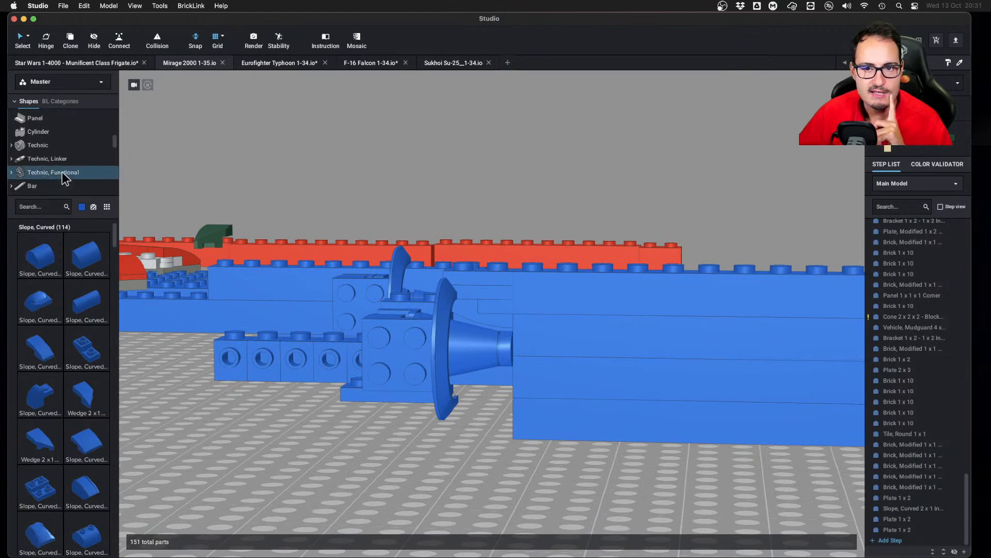
pyautogui.scroll(-4, 68, 167)
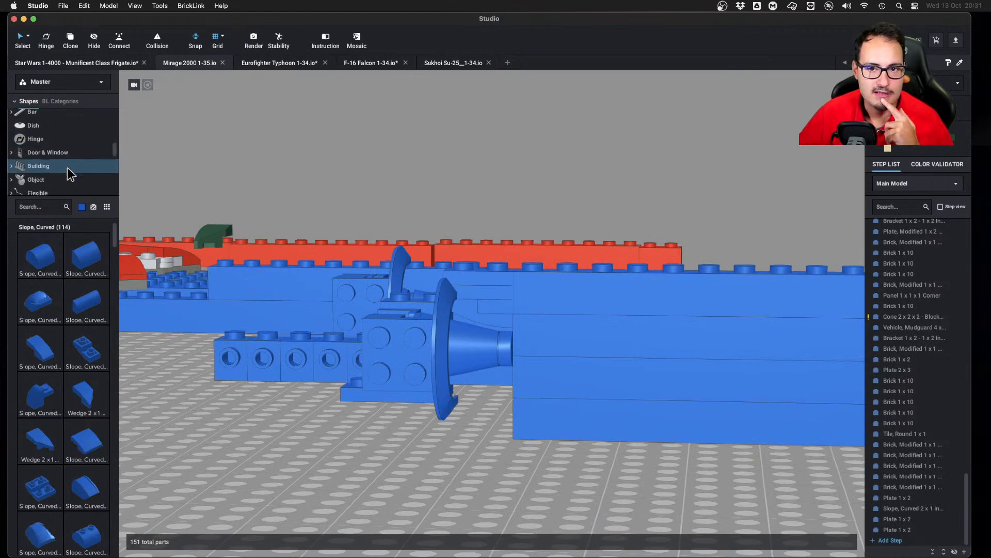
pyautogui.scroll(10, 67, 168)
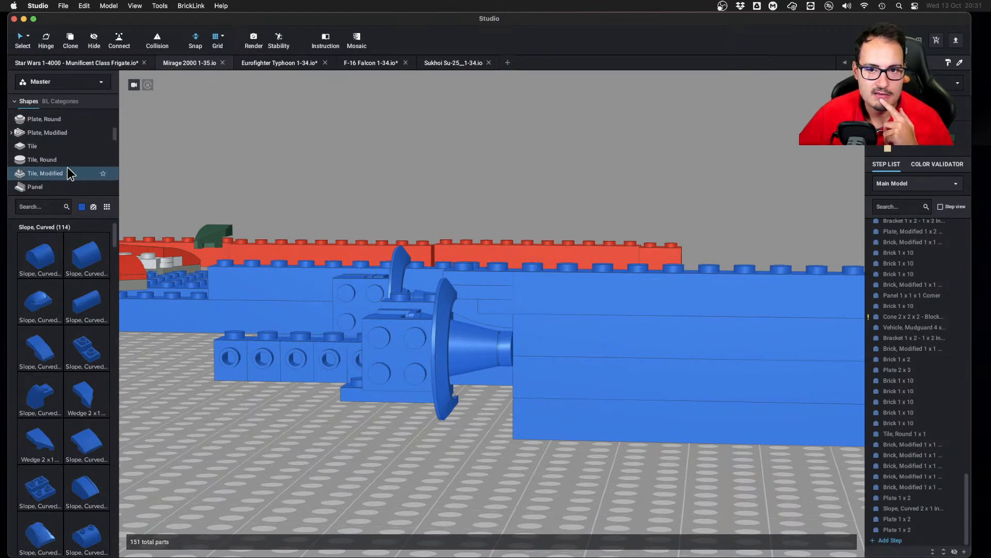
pyautogui.scroll(3, 63, 140)
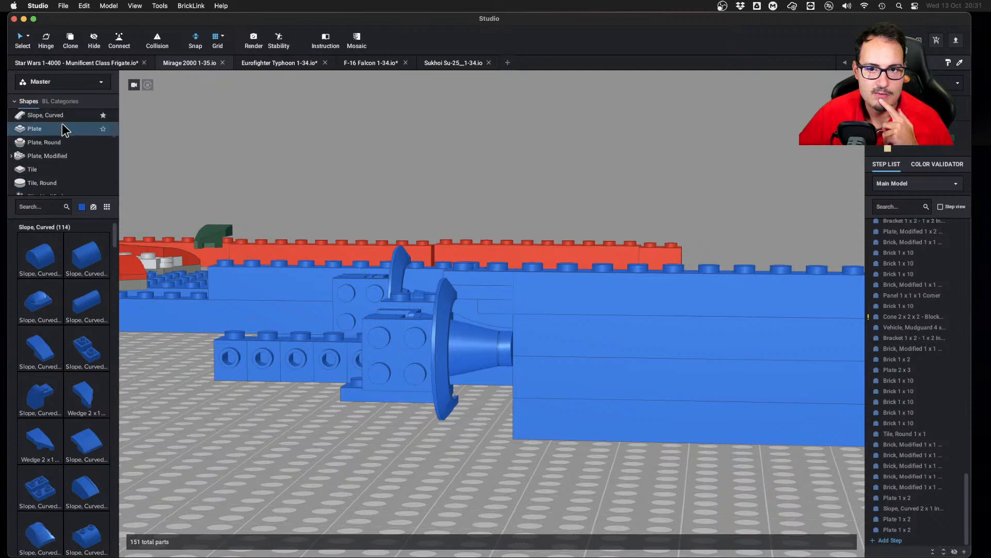
pyautogui.click(58, 126)
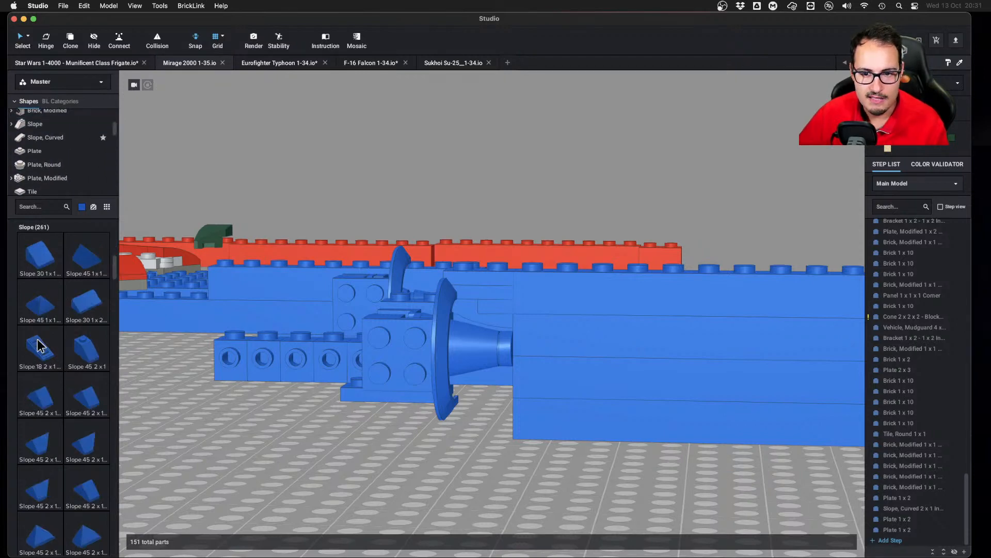
pyautogui.moveTo(41, 345); pyautogui.dragTo(489, 449)
pyautogui.moveTo(489, 450); pyautogui.dragTo(563, 363, button='right')
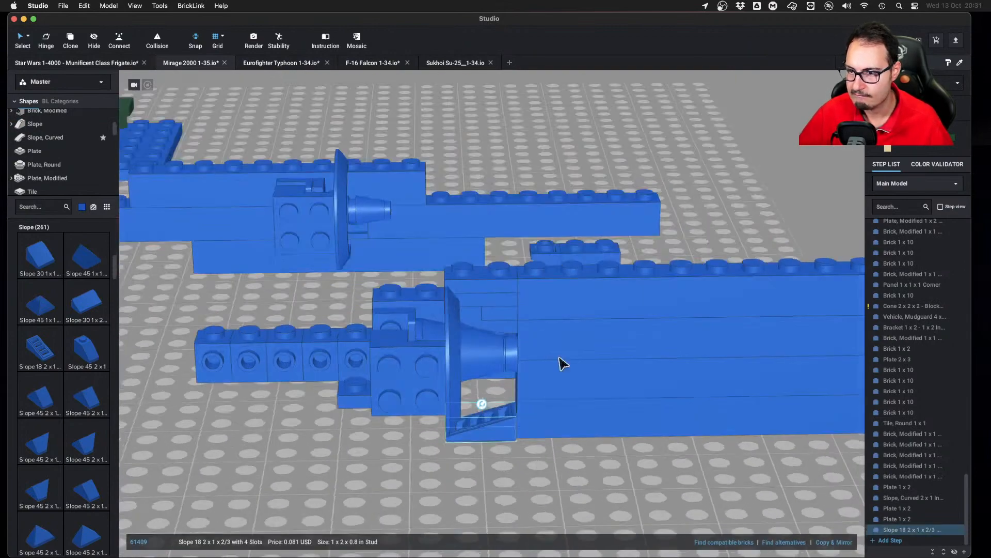
# Copy the Plate 1 x 2 from the wall's top to beneath the wall end, with one stud projecting toward the intake
pyautogui.moveTo(488, 434); pyautogui.dragTo(513, 438)
pyautogui.press('super+z')
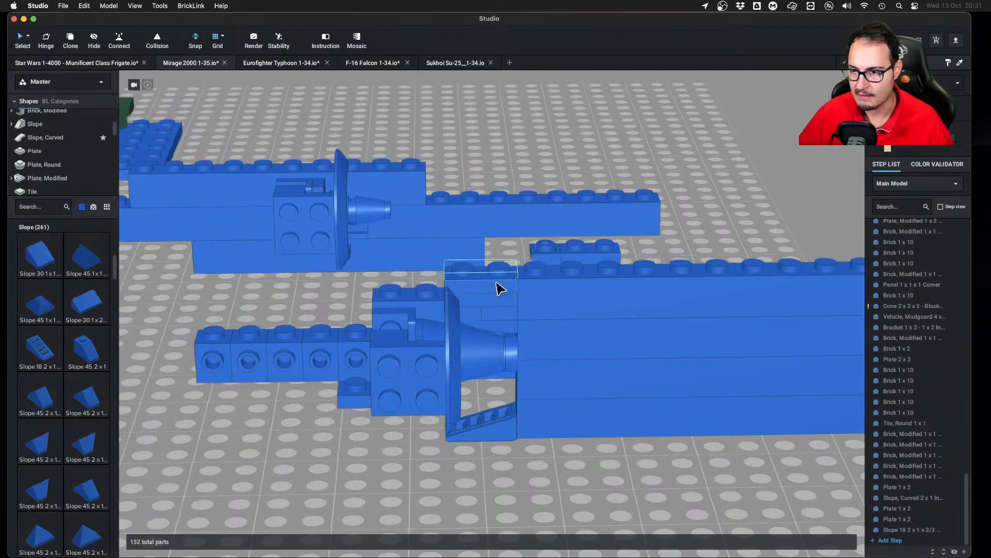
pyautogui.keyDown('alt'); pyautogui.moveTo(500, 288); pyautogui.dragTo(515, 439); pyautogui.keyUp('alt')
# Raise the slotted slope to just under the cone and check its fit from the side
pyautogui.click(491, 437)
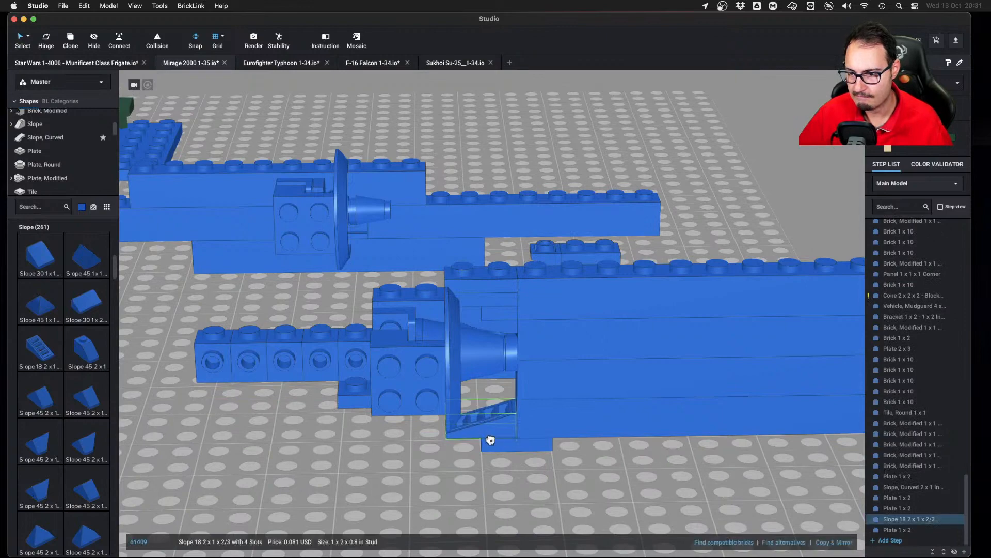
pyautogui.click(493, 401)
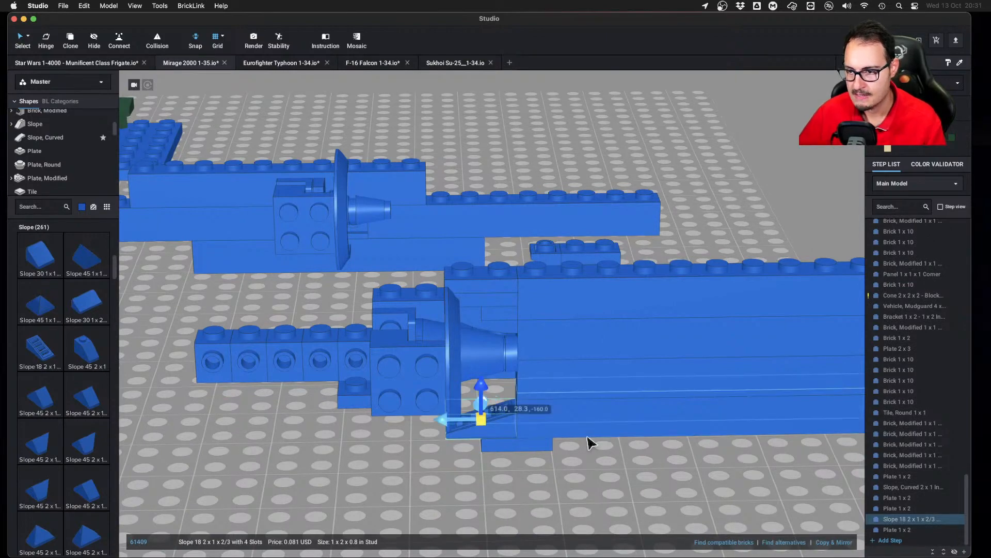
pyautogui.moveTo(587, 436); pyautogui.dragTo(588, 423, button='right')
pyautogui.press('Up')
pyautogui.press('Up')
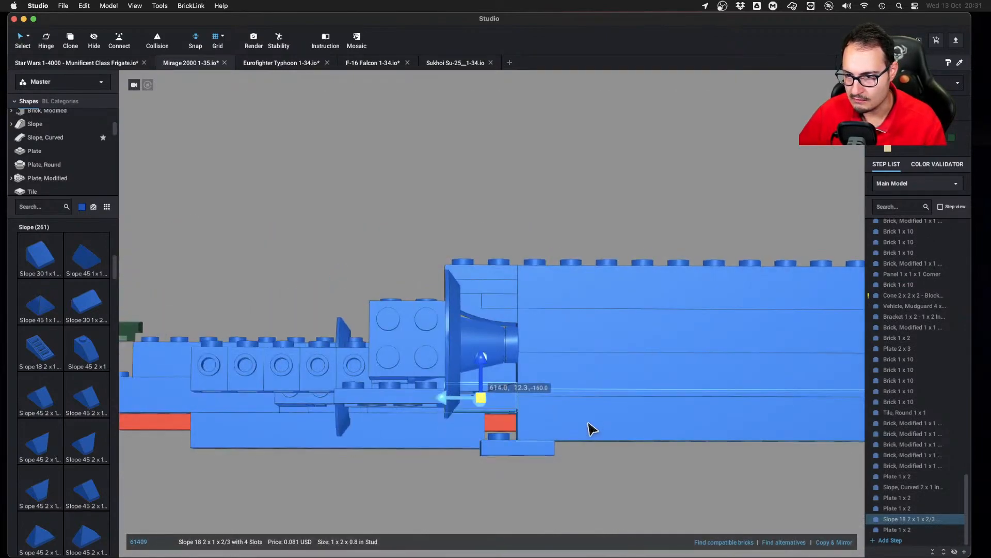
pyautogui.press('Up')
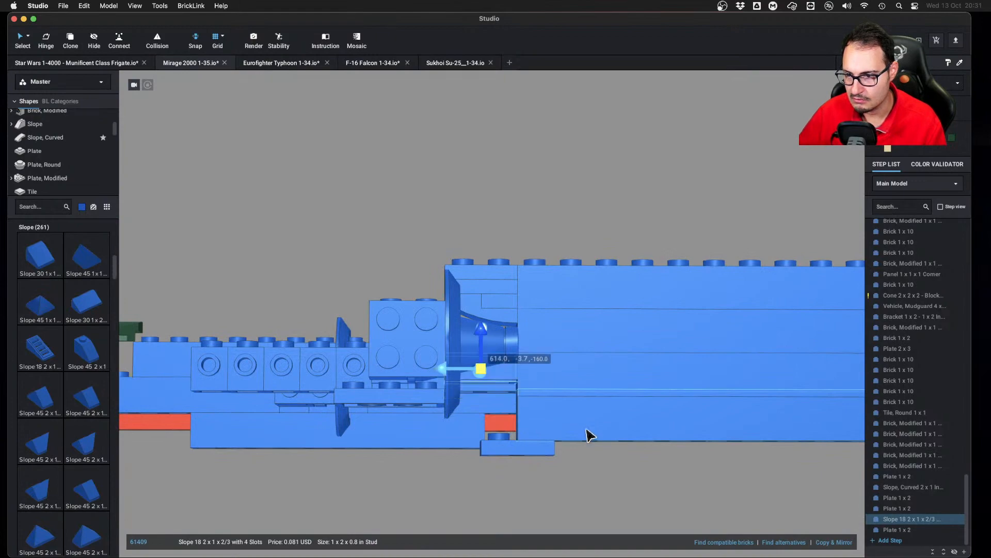
pyautogui.scroll(5, 588, 435)
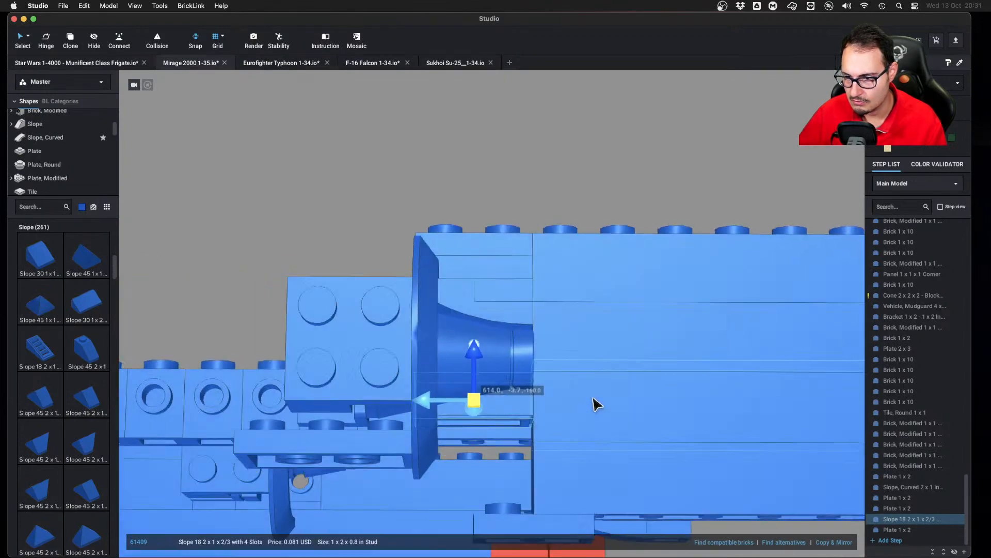
pyautogui.moveTo(594, 405); pyautogui.dragTo(522, 495, button='right')
pyautogui.press('Down')
pyautogui.click(409, 512)
pyautogui.moveTo(410, 512); pyautogui.dragTo(435, 498, button='right')
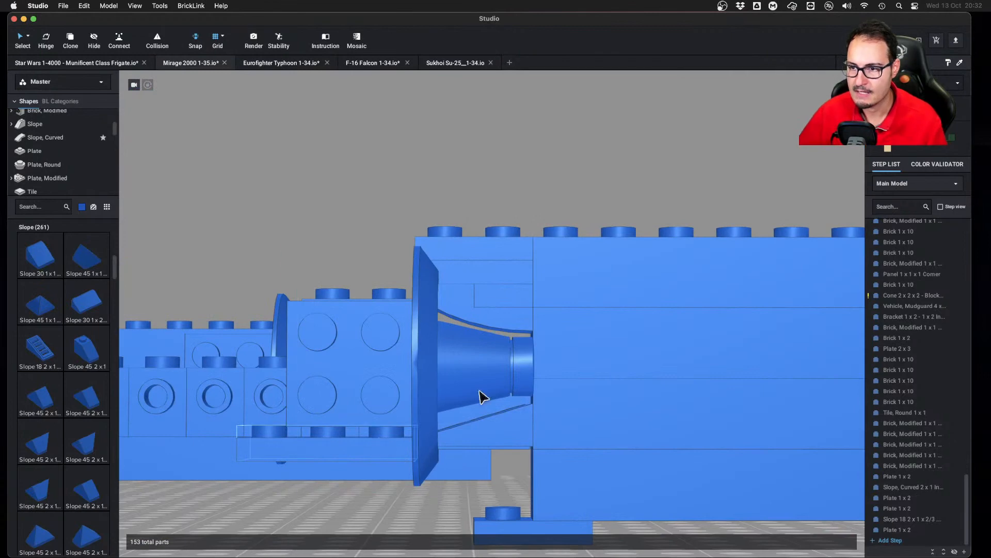
pyautogui.moveTo(522, 355); pyautogui.dragTo(475, 420, button='right')
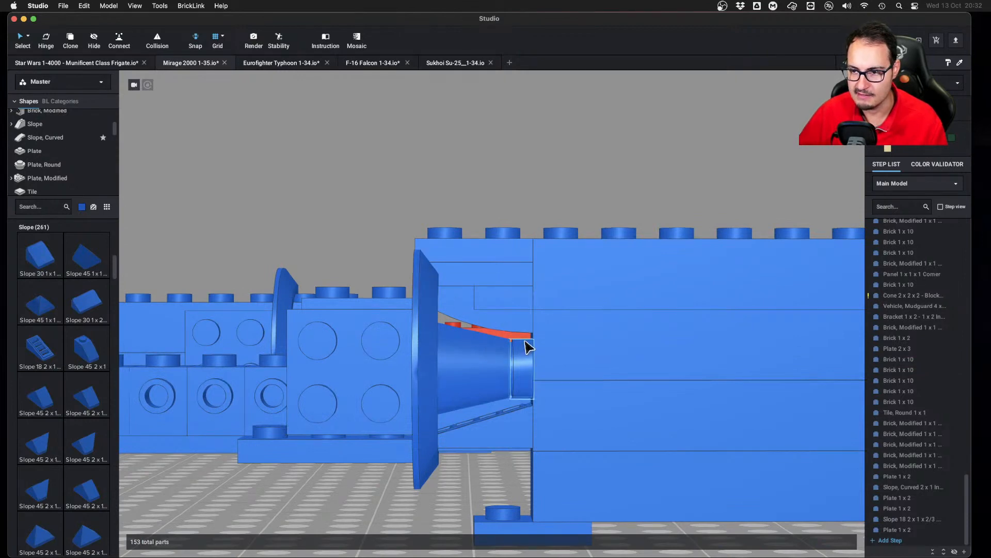
# Try the slotted slope closer to the cone with the round 1 x 1 tile at the tip deleted, and undo the changes
pyautogui.click(506, 443)
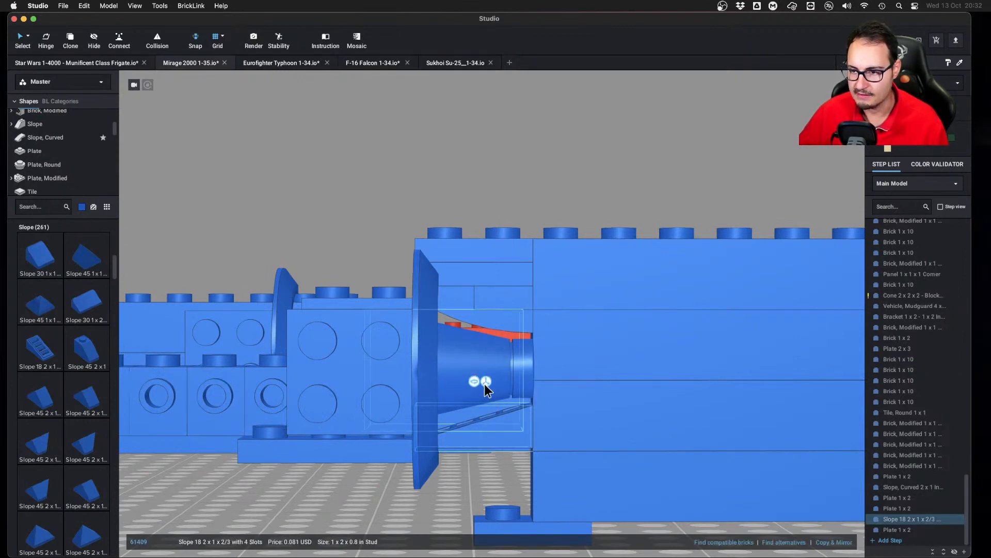
pyautogui.click(485, 383)
pyautogui.press('w')
pyautogui.press('w')
pyautogui.click(584, 182)
pyautogui.click(523, 351)
pyautogui.press('Delete')
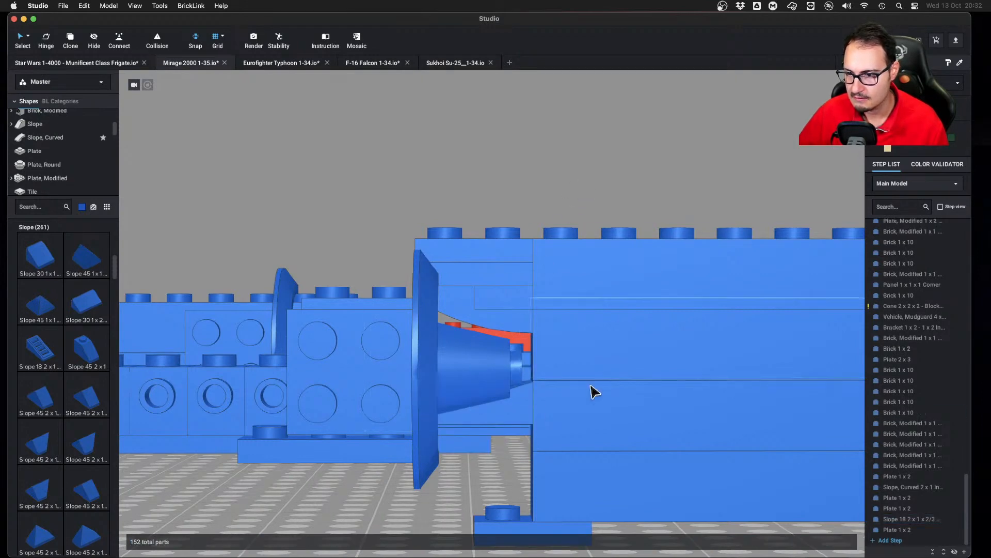
pyautogui.moveTo(591, 386); pyautogui.dragTo(469, 439, button='right')
pyautogui.press('super+z')
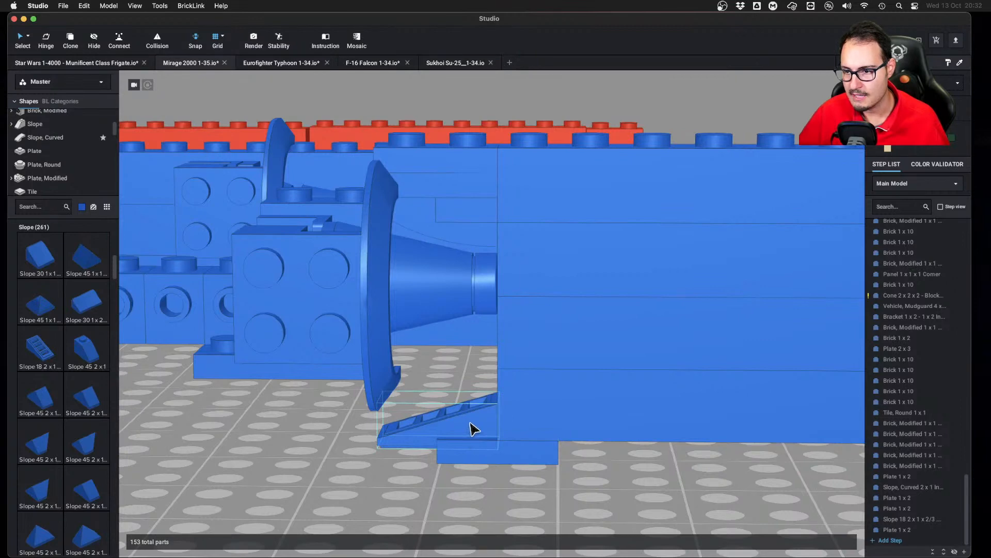
# Raise the slotted slope to just under the cone again, check the gap from several angles and delete the slope
pyautogui.moveTo(474, 429); pyautogui.dragTo(474, 415)
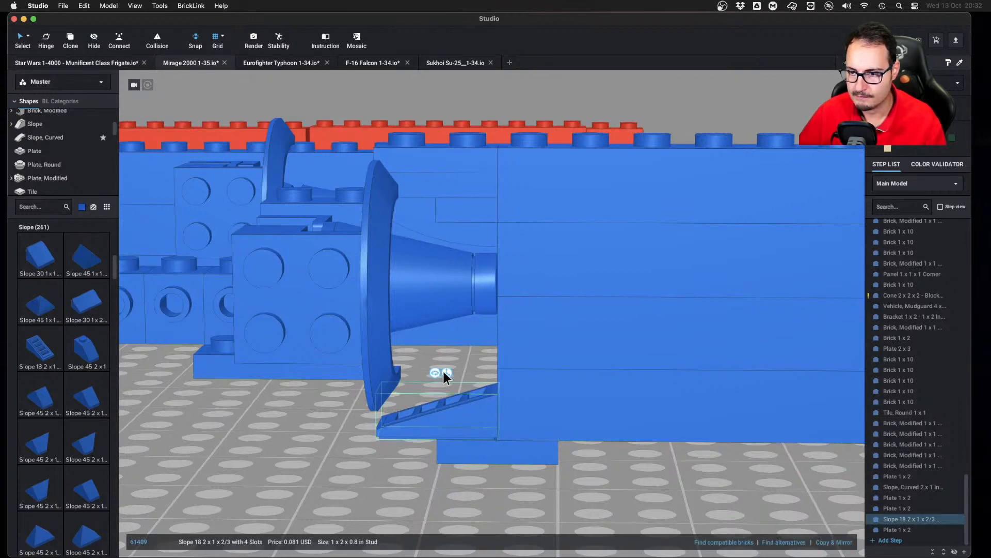
pyautogui.press('Up')
pyautogui.press('Up')
pyautogui.press('Up')
pyautogui.press('Up')
pyautogui.press('Up')
pyautogui.moveTo(547, 523); pyautogui.dragTo(551, 514, button='right')
pyautogui.click(639, 464)
pyautogui.scroll(5, 639, 469)
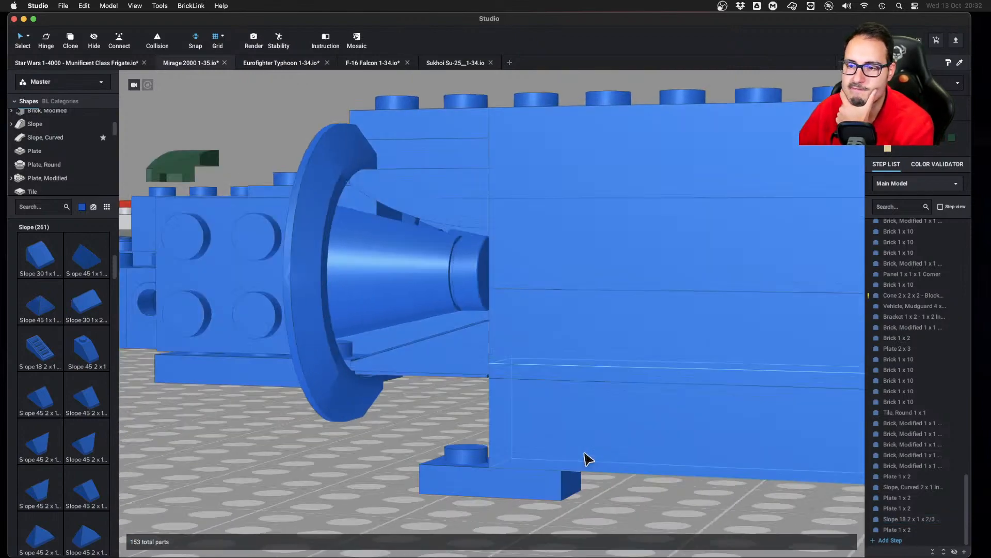
pyautogui.moveTo(588, 459)
pyautogui.mouseDown(button='right')
pyautogui.moveTo(556, 460)
pyautogui.moveTo(602, 454)
pyautogui.mouseUp(button='right')
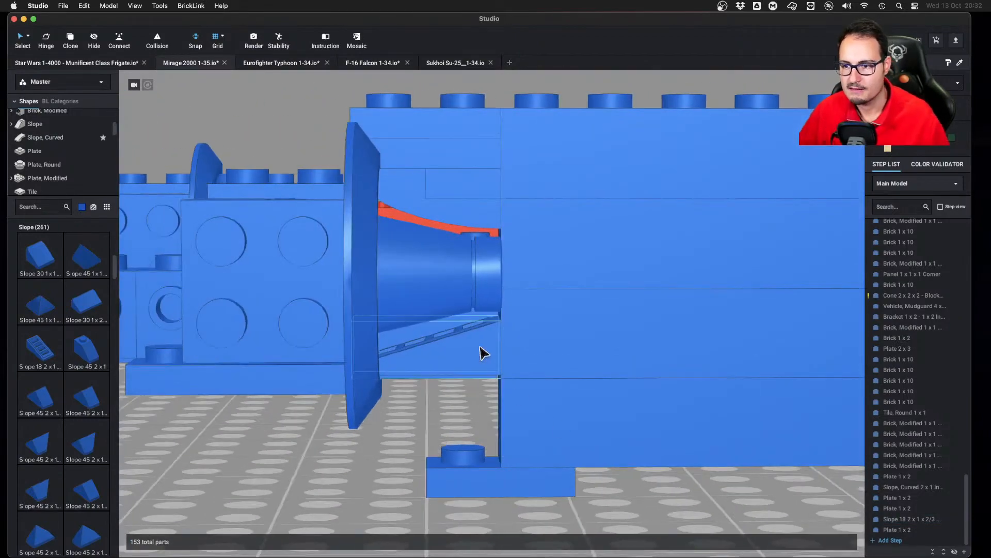
pyautogui.click(481, 347)
pyautogui.press('Delete')
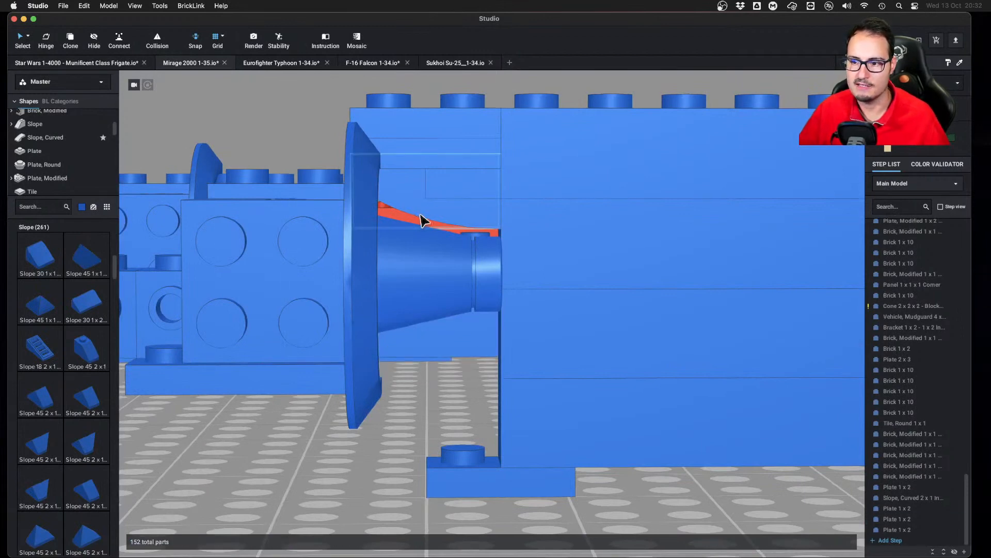
# Add a Slope, Curved 2 x 1 at the wall end and raise it to directly under the cone
pyautogui.click(59, 134)
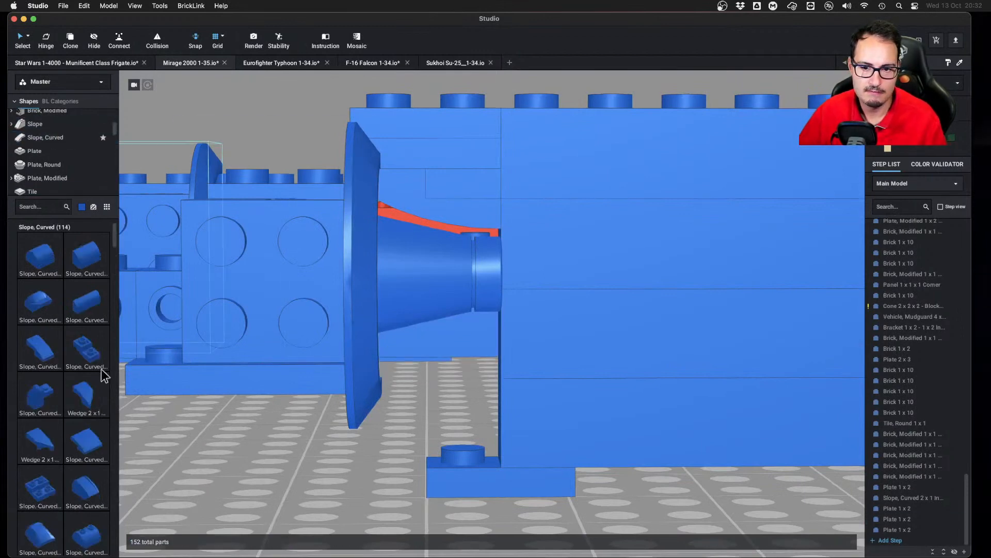
pyautogui.moveTo(103, 375); pyautogui.dragTo(421, 467)
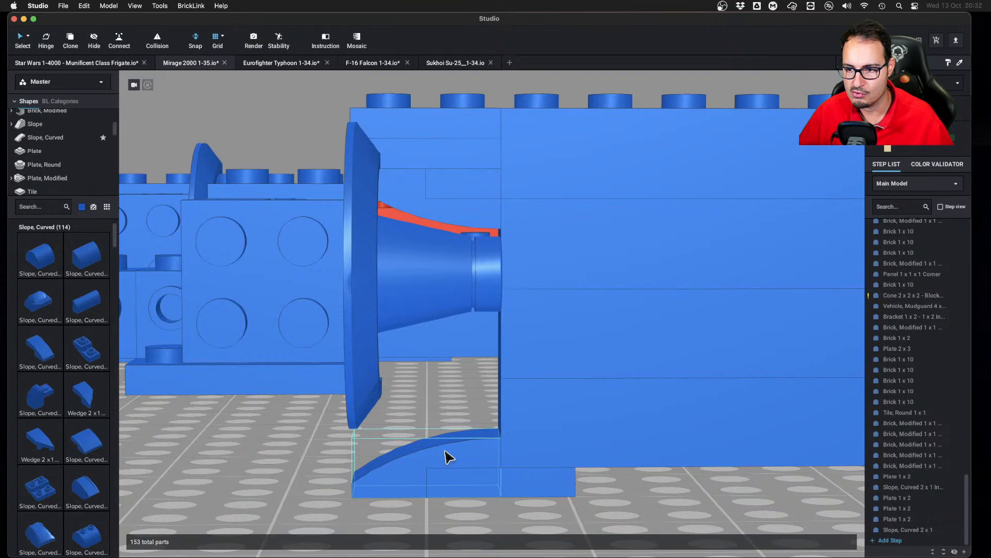
pyautogui.click(436, 412)
pyautogui.press('w')
pyautogui.press('w')
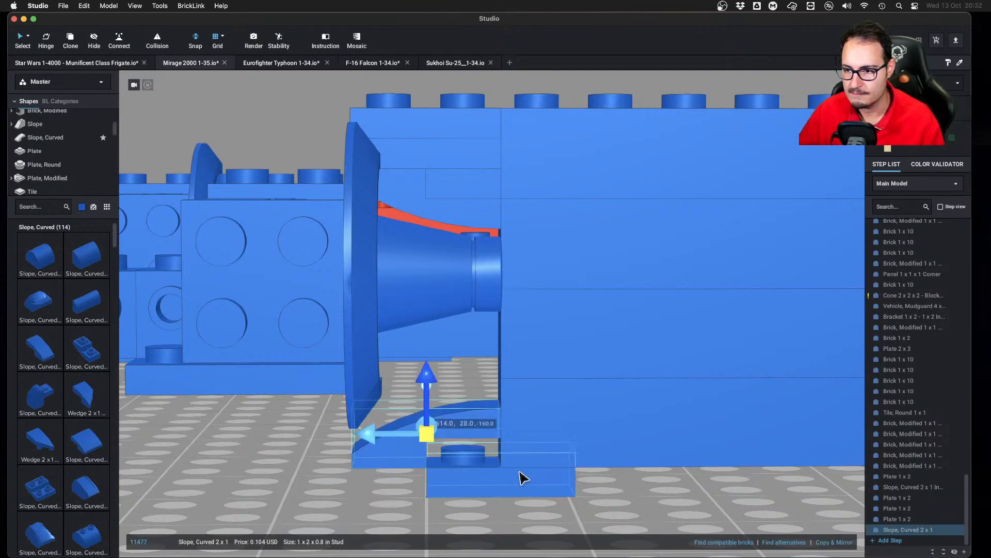
pyautogui.press('w')
pyautogui.press('w')
pyautogui.press('w')
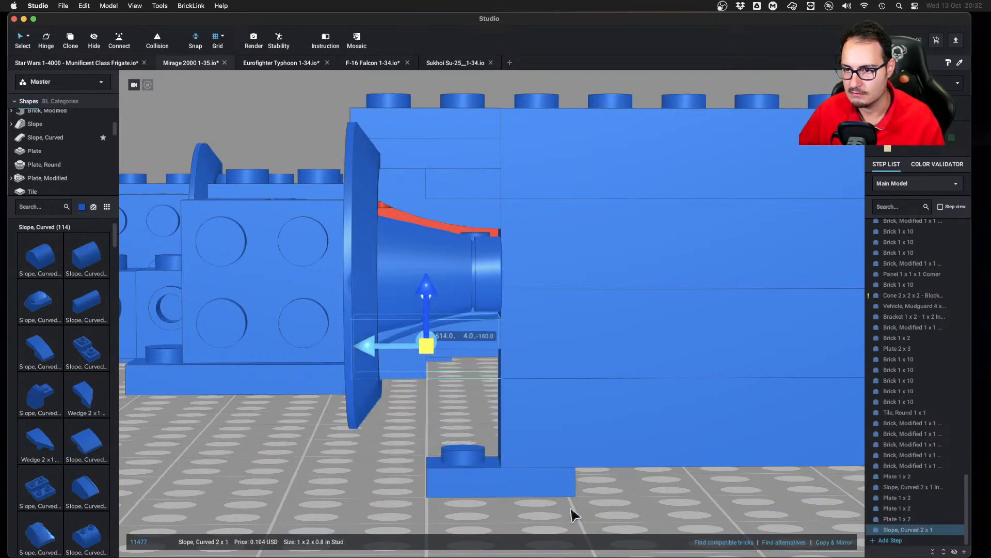
pyautogui.click(637, 493)
pyautogui.moveTo(637, 493); pyautogui.dragTo(637, 485, button='right')
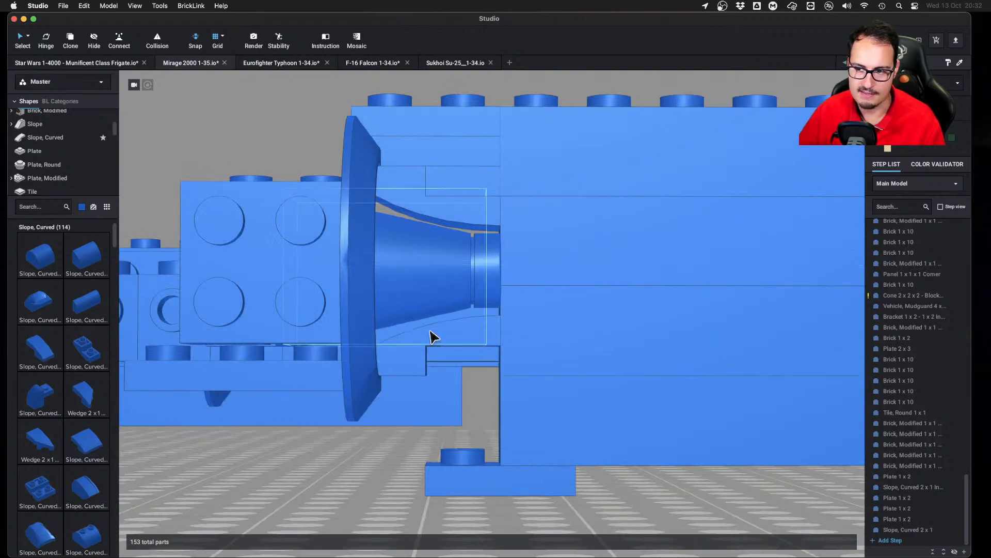
# Examine the curved slope's fit under the cone and around the mudguard from several angles, and look through the Brick, Round parts
pyautogui.moveTo(433, 336); pyautogui.dragTo(462, 346, button='right')
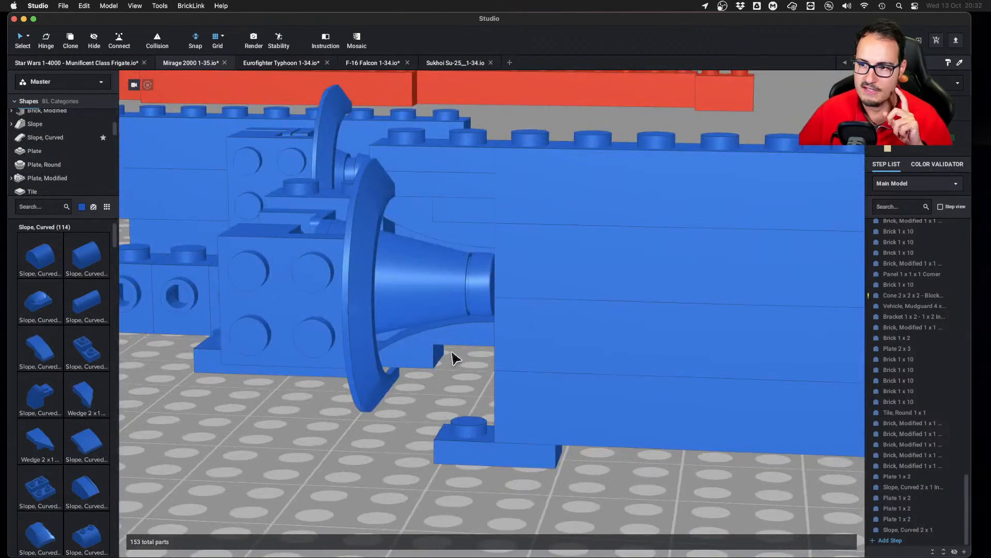
pyautogui.moveTo(476, 397); pyautogui.dragTo(417, 268, button='right')
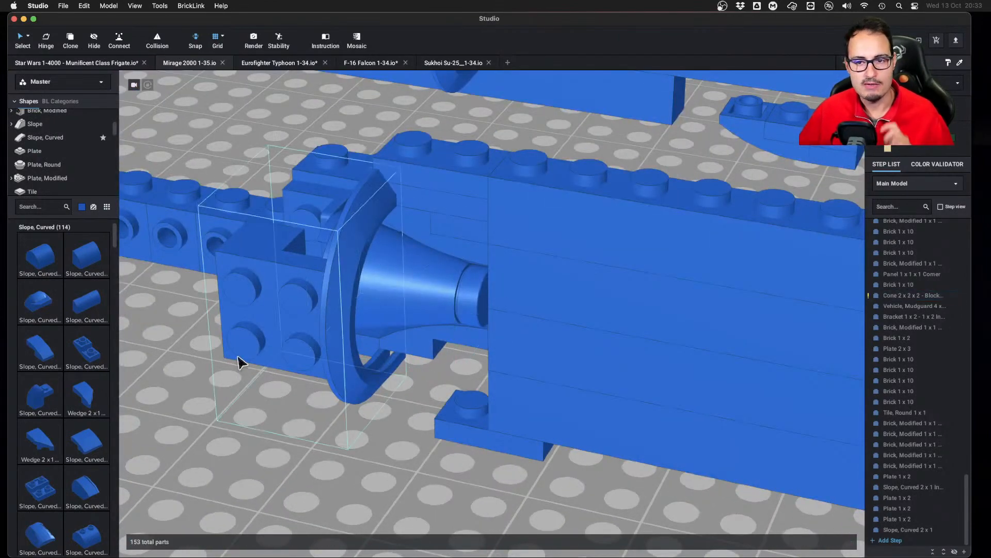
pyautogui.scroll(4, 75, 140)
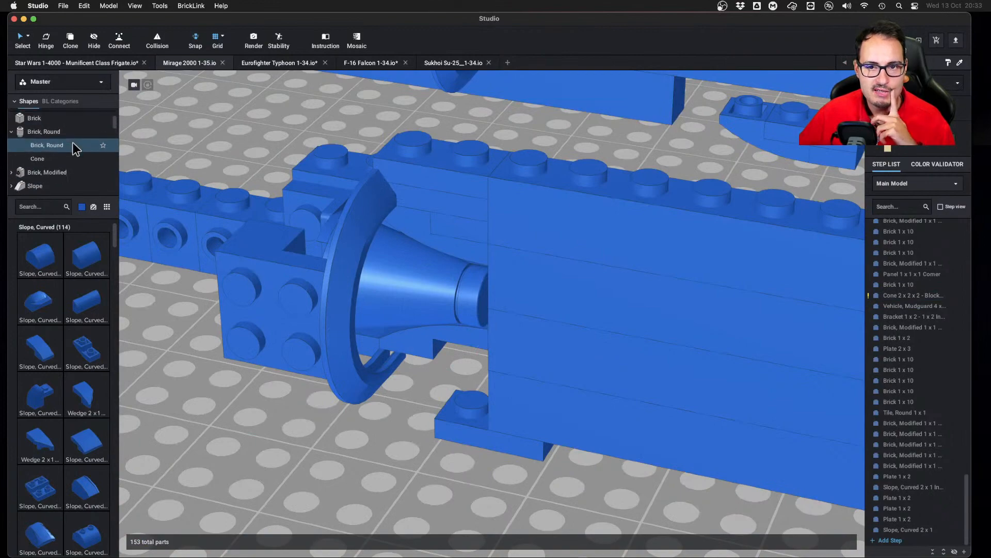
pyautogui.click(80, 132)
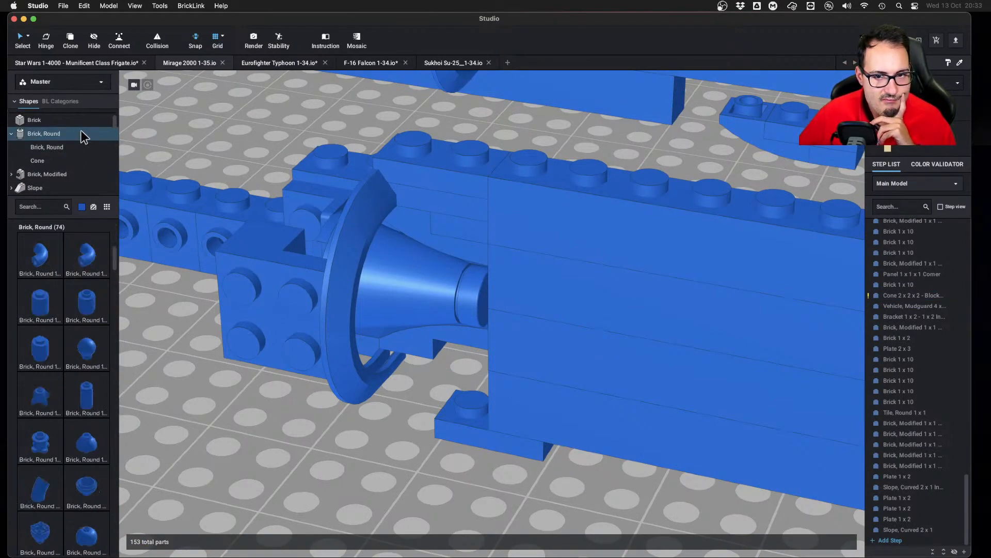
pyautogui.scroll(-2, 294, 428)
pyautogui.moveTo(299, 429); pyautogui.dragTo(313, 399, button='right')
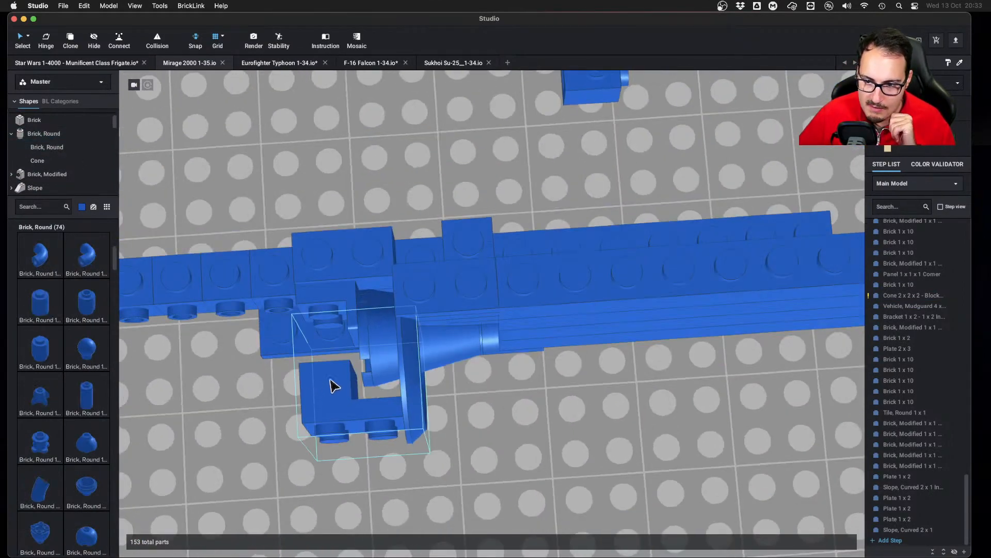
pyautogui.click(339, 394)
pyautogui.click(541, 449)
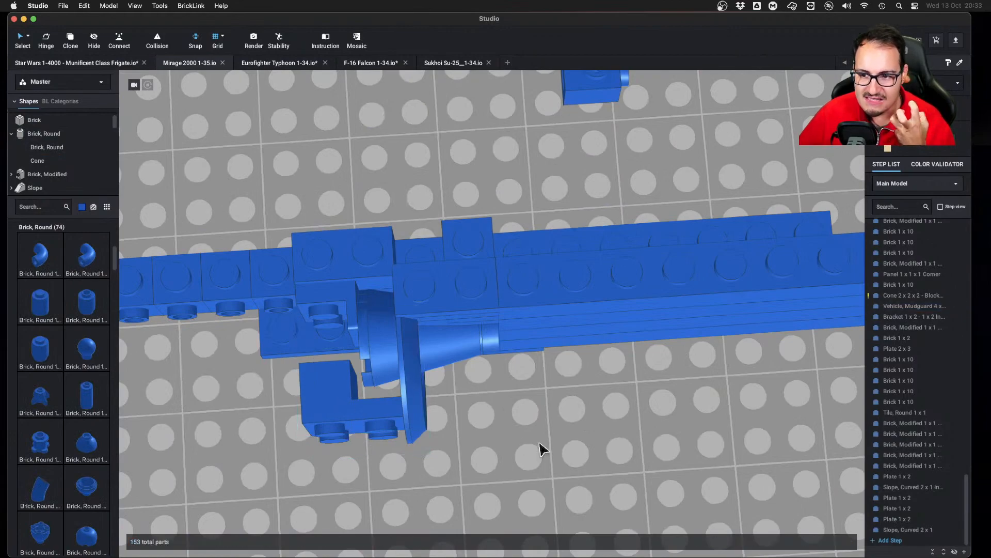
pyautogui.moveTo(516, 447); pyautogui.dragTo(533, 416, button='right')
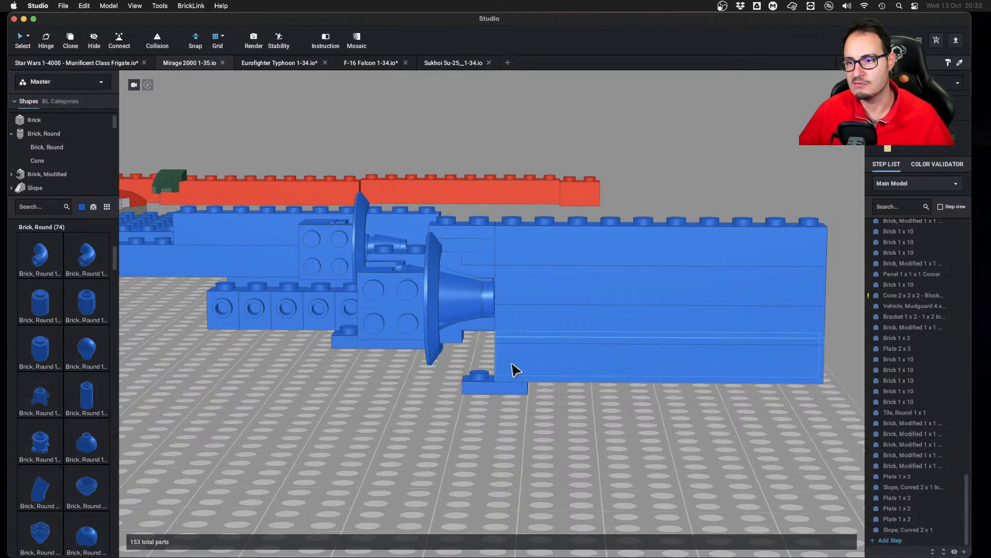
pyautogui.scroll(2, 509, 342)
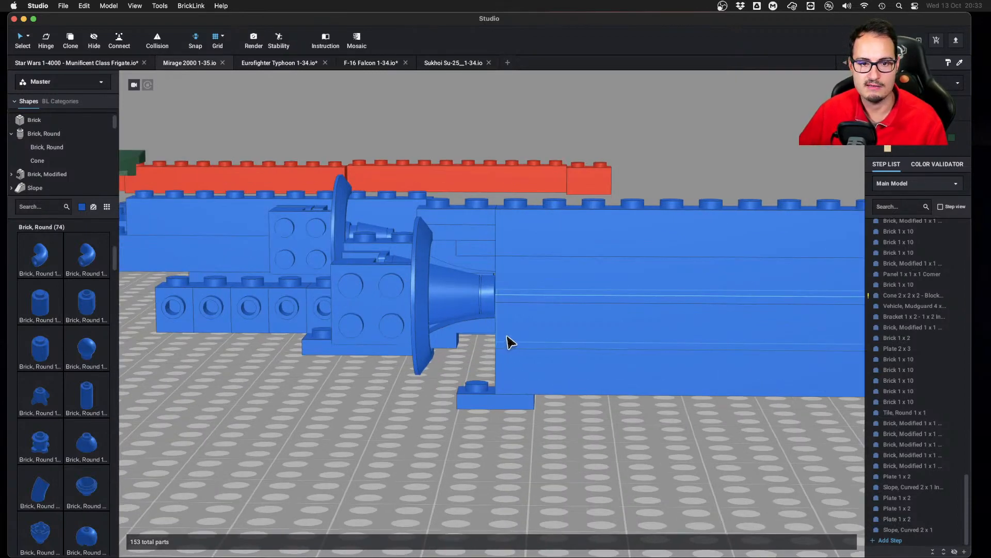
# Find the Cone 1 1/6 x 1 1/6 x 2/3 (Fez) among the Cone parts and try it at the shock cone's tip
pyautogui.scroll(-3, 508, 342)
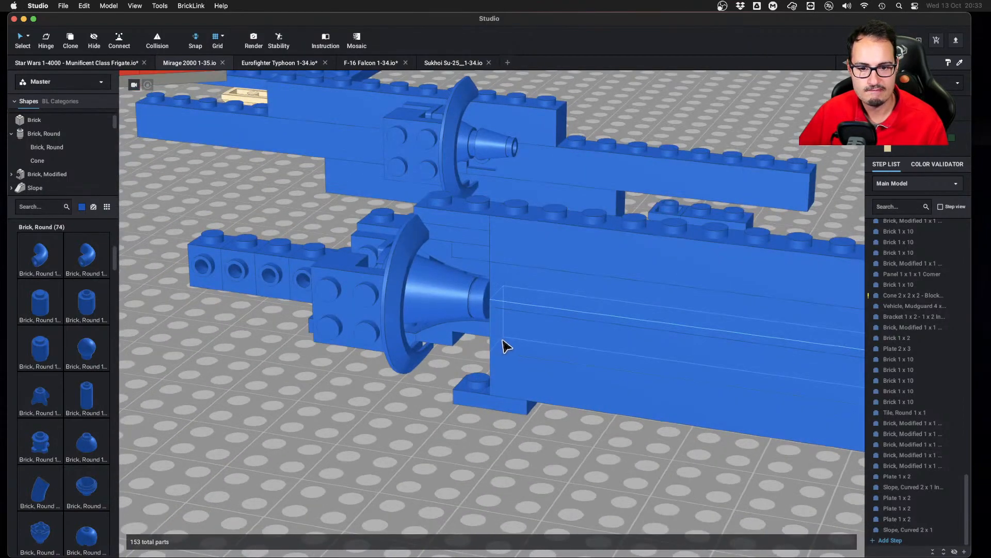
pyautogui.scroll(-2, 506, 345)
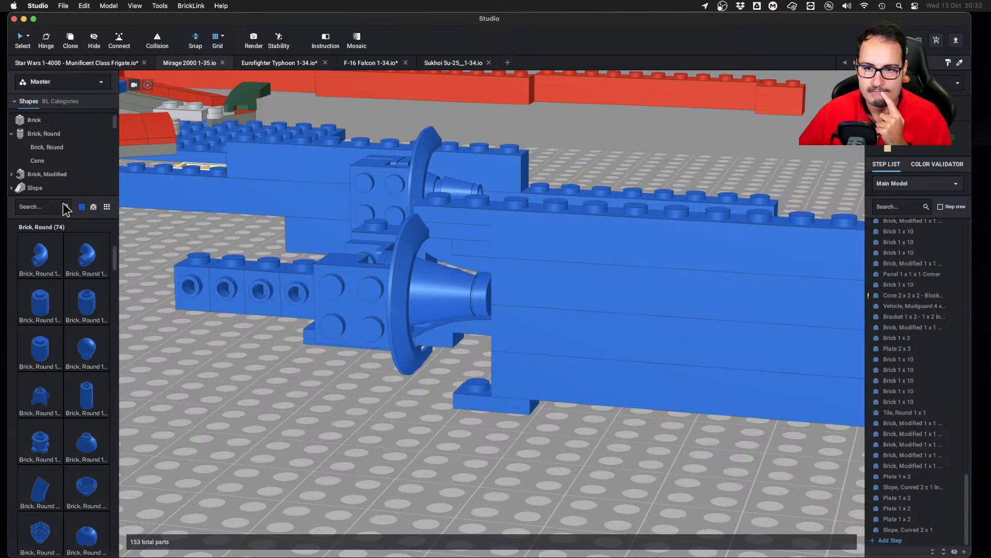
pyautogui.scroll(-1, 66, 183)
pyautogui.click(63, 148)
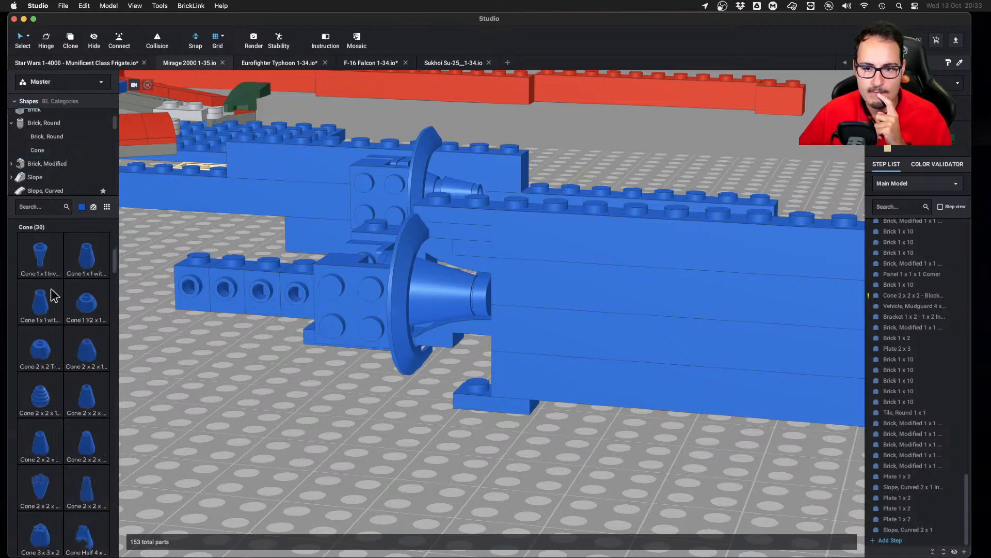
pyautogui.scroll(-1, 51, 290)
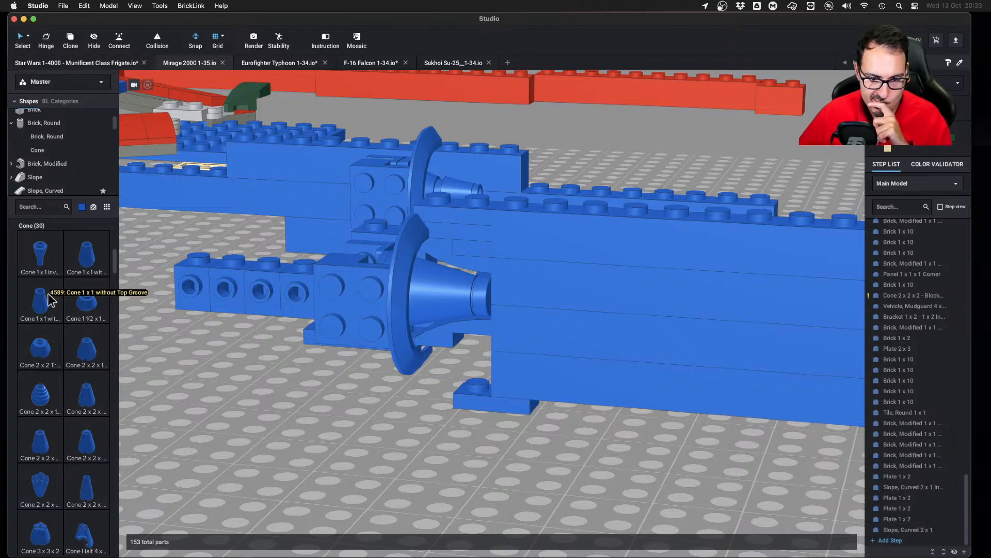
pyautogui.scroll(-3, 47, 293)
pyautogui.moveTo(48, 293); pyautogui.dragTo(97, 389)
pyautogui.press('Down')
pyautogui.scroll(-10, 83, 388)
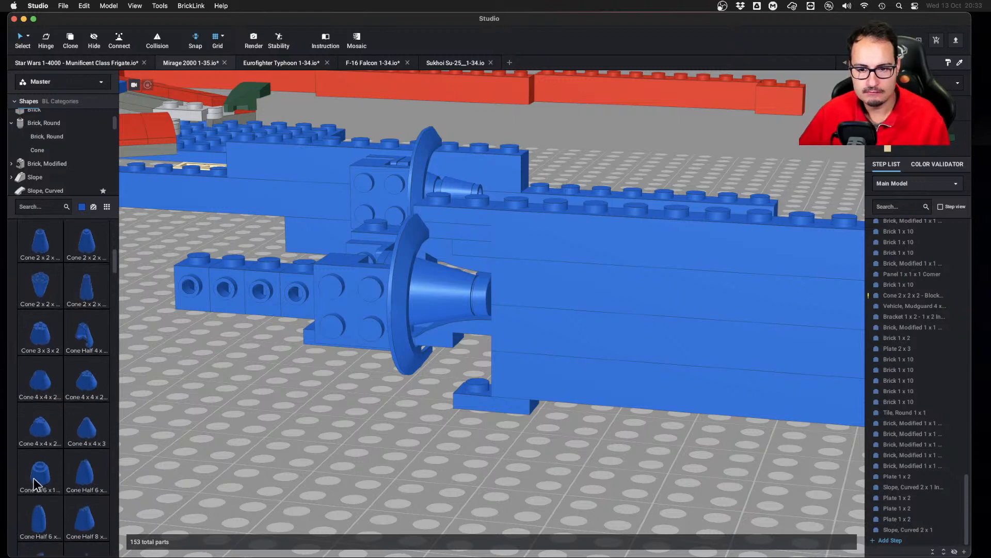
pyautogui.moveTo(33, 478); pyautogui.dragTo(475, 333)
pyautogui.press('Down')
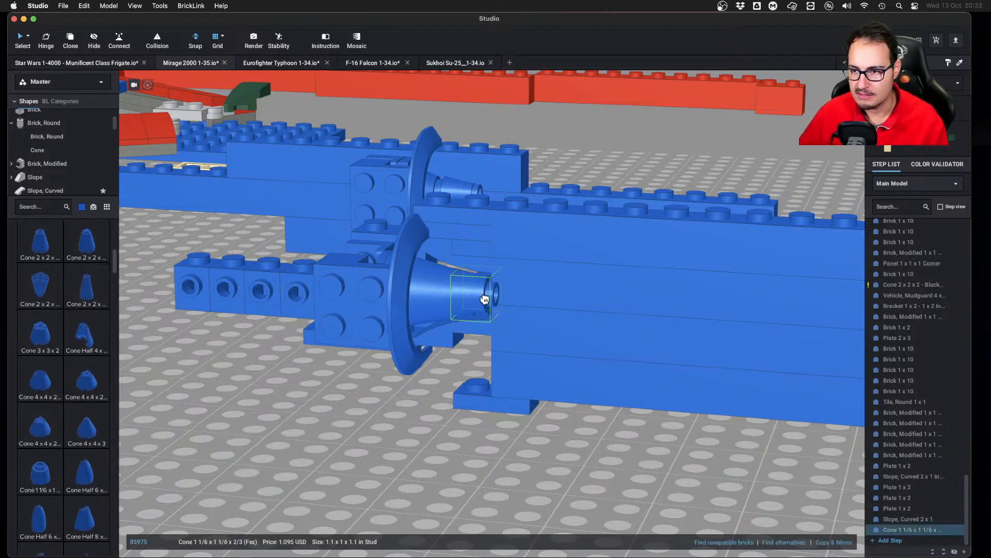
# Duplicate the fez cone, take the round 1 x 1 tile off the shock cone's tip and try a fez cone there
pyautogui.hotkey('ctrl', 'c')
pyautogui.hotkey('ctrl', 'v')
pyautogui.click(484, 325)
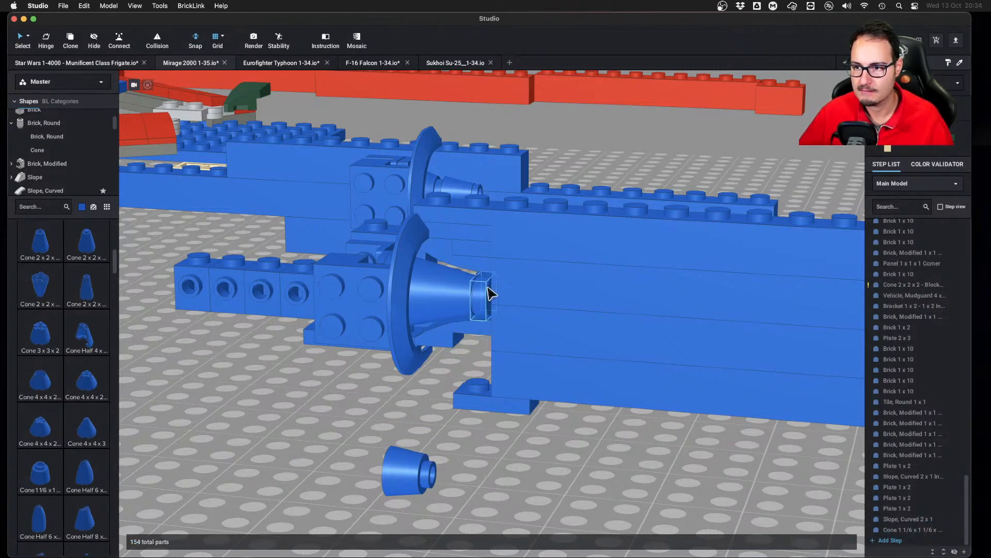
pyautogui.moveTo(483, 297); pyautogui.dragTo(325, 466)
pyautogui.moveTo(404, 481); pyautogui.dragTo(503, 293)
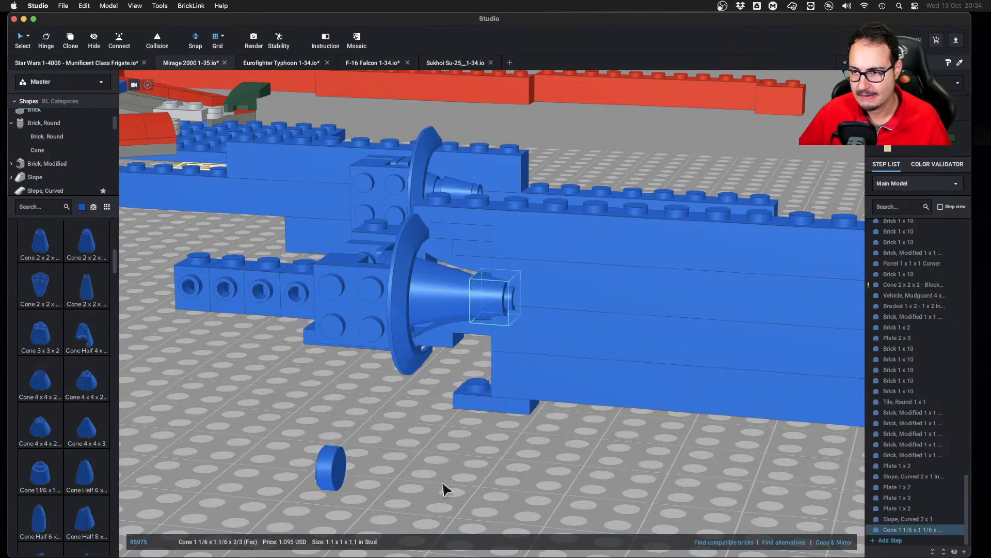
pyautogui.moveTo(442, 488); pyautogui.dragTo(513, 347, button='right')
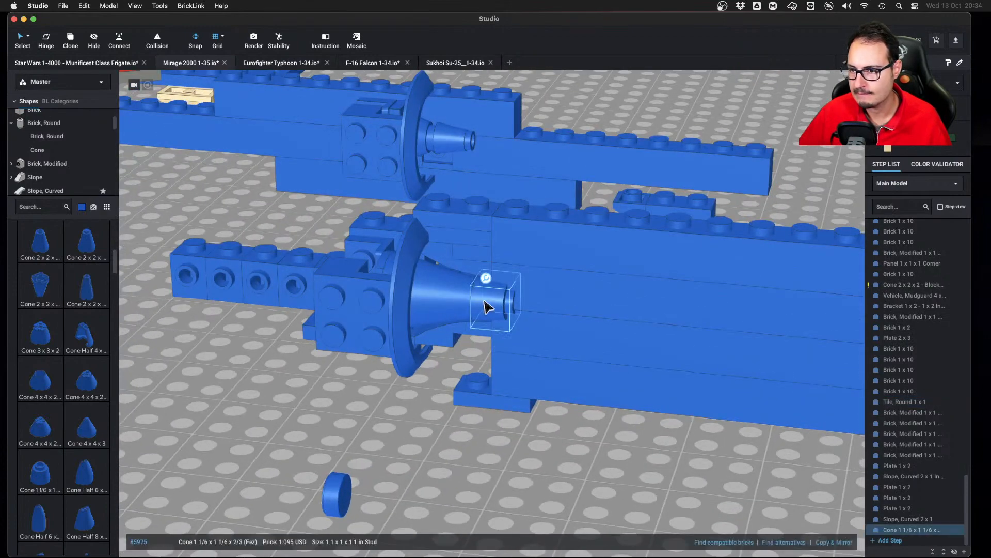
pyautogui.press('c')
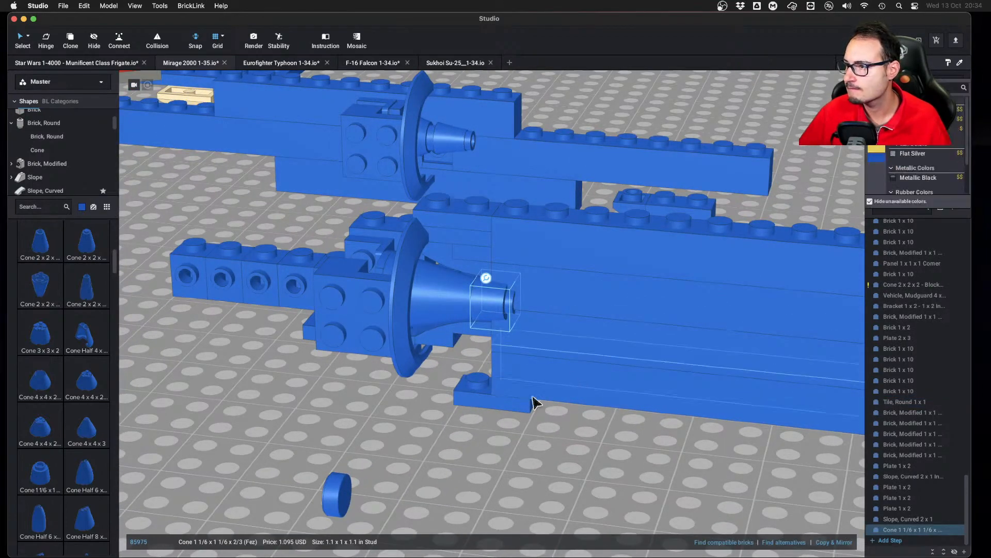
# Undo and redo the fez cone changes to compare the shock cone's tip with and without the added part
pyautogui.click(390, 458)
pyautogui.moveTo(389, 458); pyautogui.dragTo(431, 461, button='right')
pyautogui.press('super+z')
pyautogui.press('super+z')
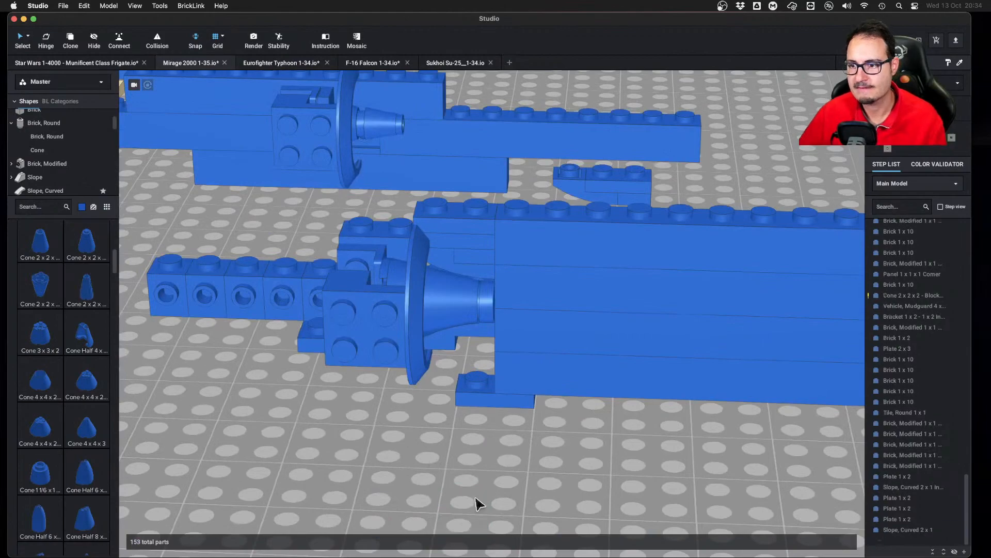
pyautogui.moveTo(476, 504); pyautogui.dragTo(504, 450, button='right')
pyautogui.press('super+shift+z')
pyautogui.press('super+shift+z')
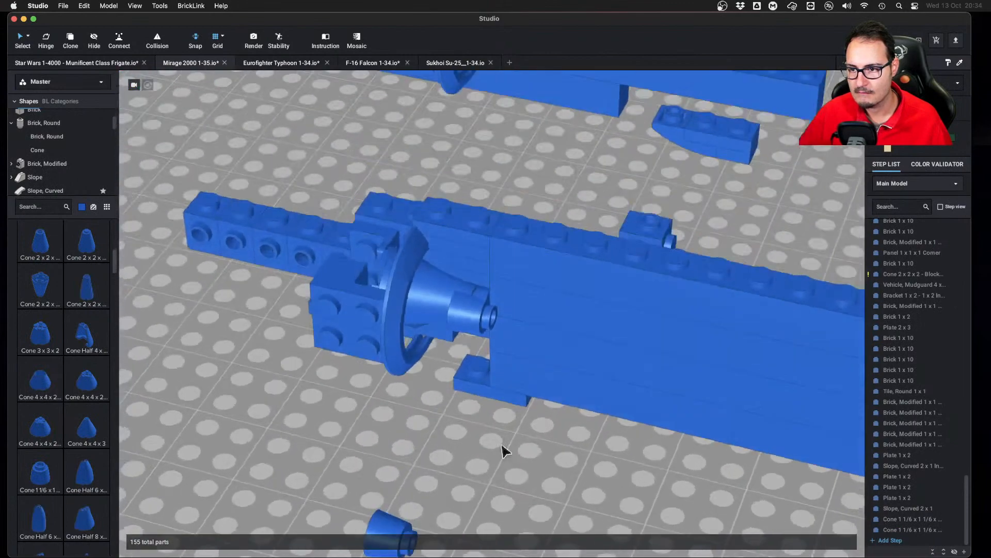
# Test the fez cones on the baseplate against a Cone 1 x 1 copied from the other intake, and delete all the test cones
pyautogui.moveTo(470, 318); pyautogui.dragTo(341, 437)
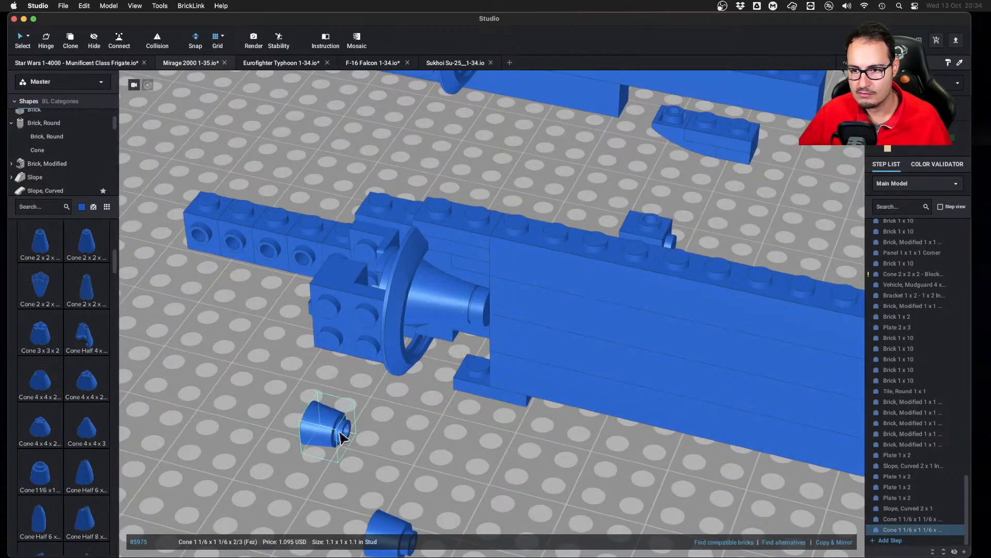
pyautogui.click(394, 494)
pyautogui.scroll(-3, 498, 121)
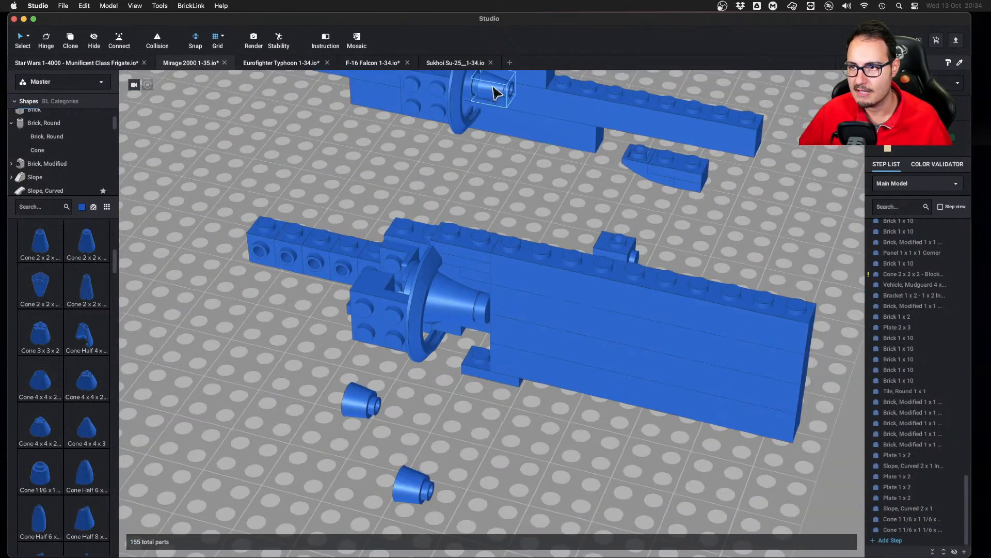
pyautogui.keyDown('alt'); pyautogui.moveTo(493, 88); pyautogui.dragTo(405, 411); pyautogui.keyUp('alt')
pyautogui.click(462, 449)
pyautogui.moveTo(463, 448); pyautogui.dragTo(381, 408, button='right')
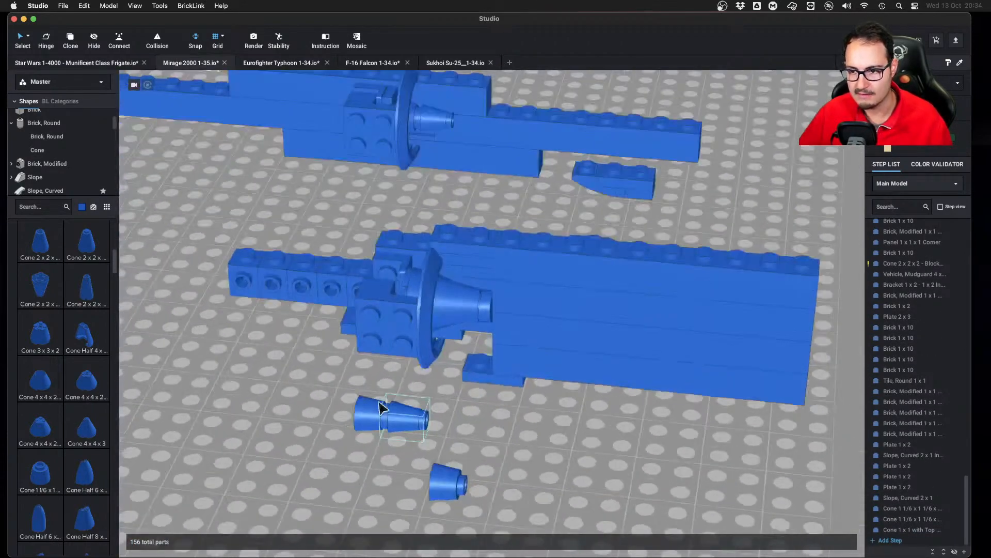
pyautogui.click(381, 408)
pyautogui.press('Delete')
pyautogui.click(437, 477)
pyautogui.press('Delete')
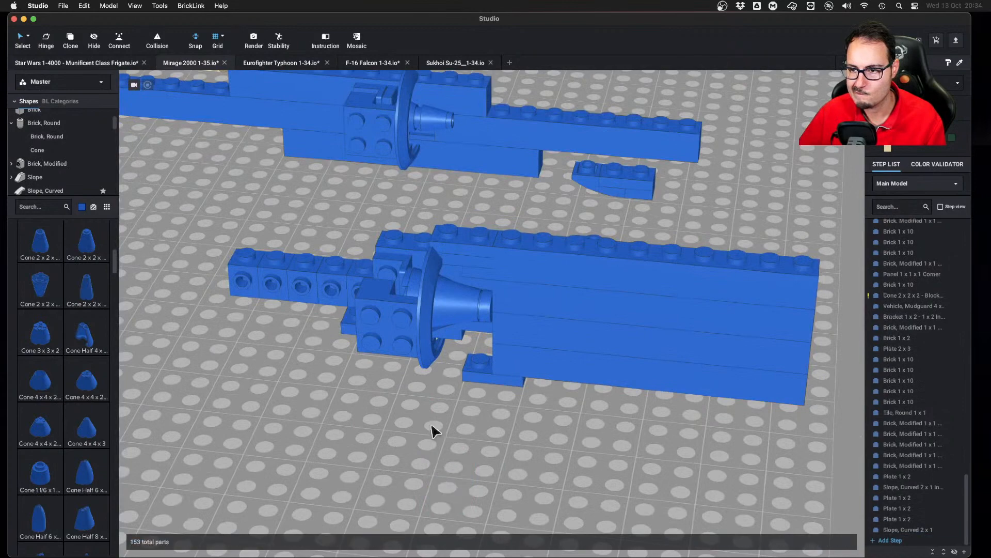
# Look through the remaining Cone parts and the Brick, Modified parts for an alternative shock cone tip
pyautogui.moveTo(133, 362); pyautogui.dragTo(104, 357, button='right')
pyautogui.scroll(-5, 61, 367)
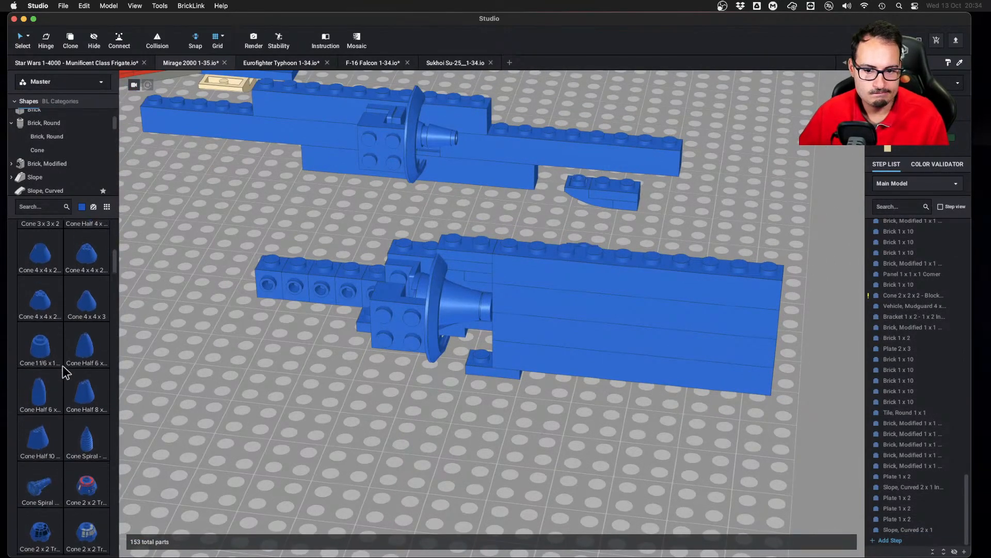
pyautogui.scroll(-2, 65, 372)
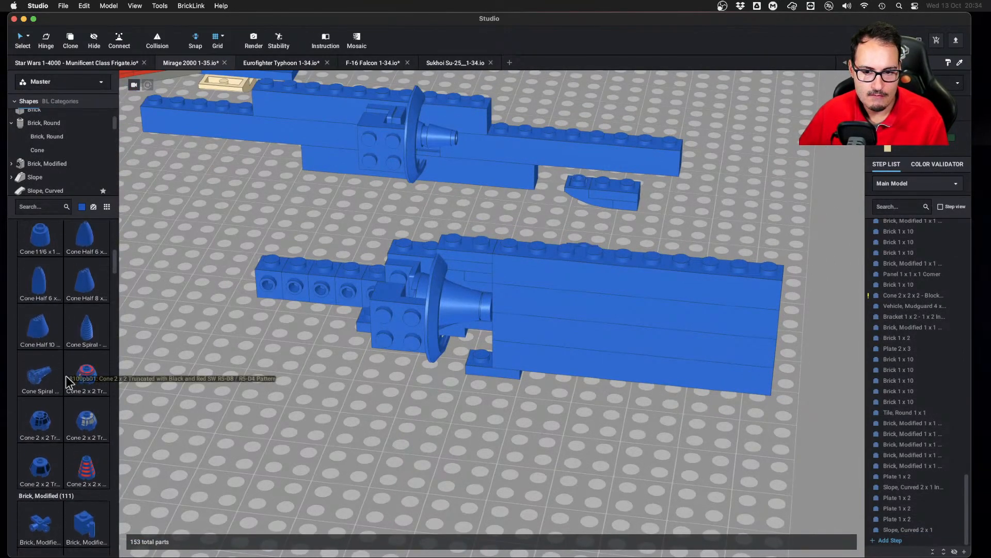
pyautogui.scroll(-10, 66, 376)
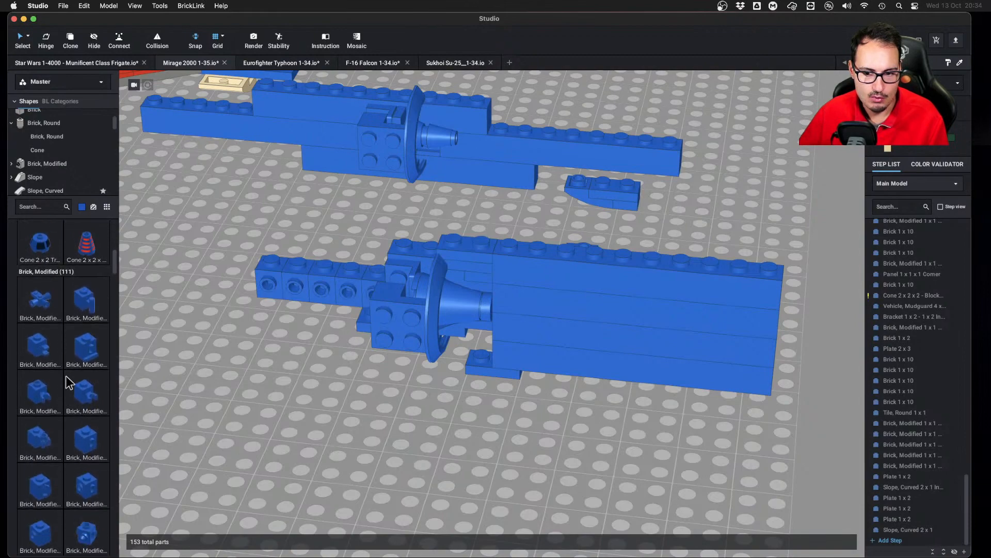
pyautogui.scroll(-1, 67, 376)
pyautogui.scroll(-1, 66, 376)
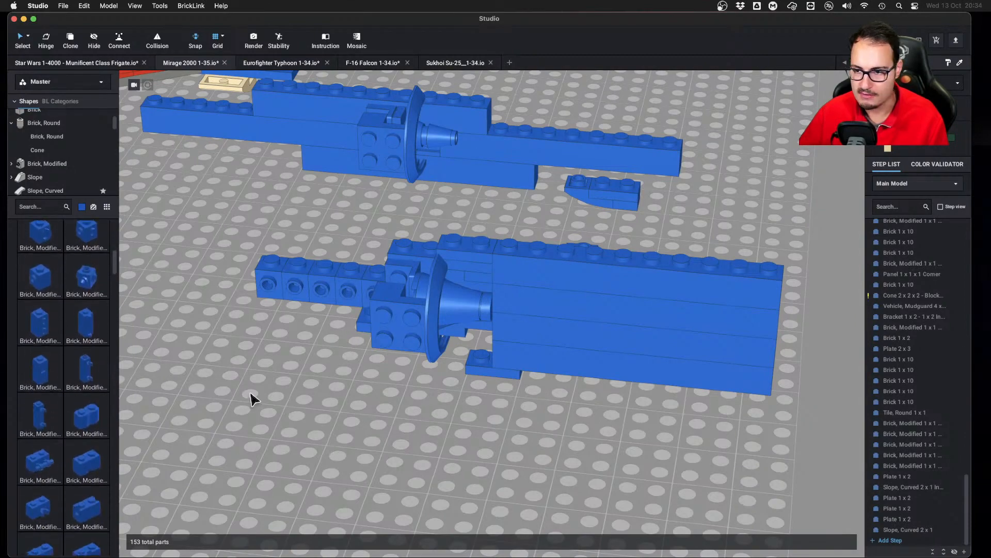
# Examine the shock cone, mudguard and fuselage wall from the side, from above and in the full layout
pyautogui.scroll(3, 364, 384)
pyautogui.moveTo(365, 385); pyautogui.dragTo(483, 381, button='right')
pyautogui.scroll(5, 480, 380)
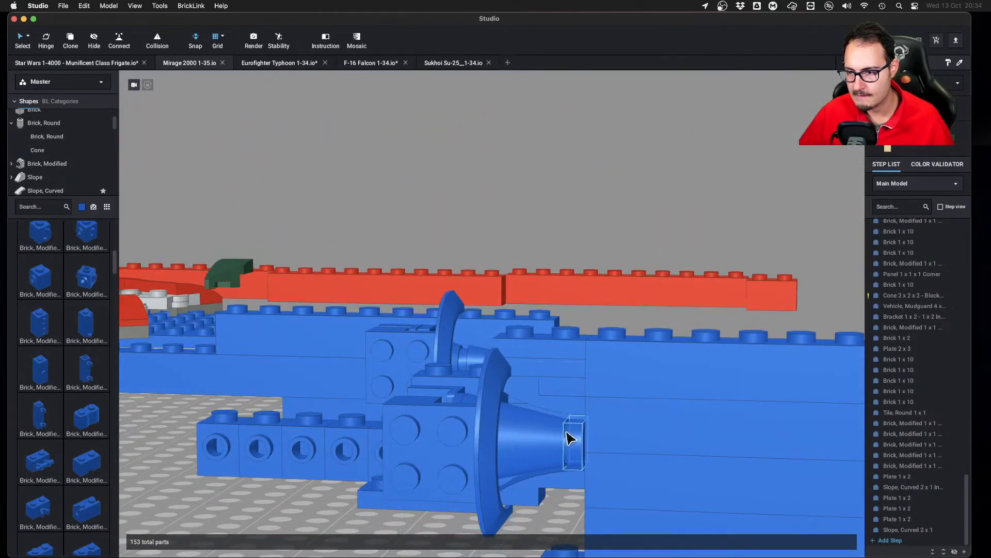
pyautogui.moveTo(577, 444); pyautogui.dragTo(551, 438, button='right')
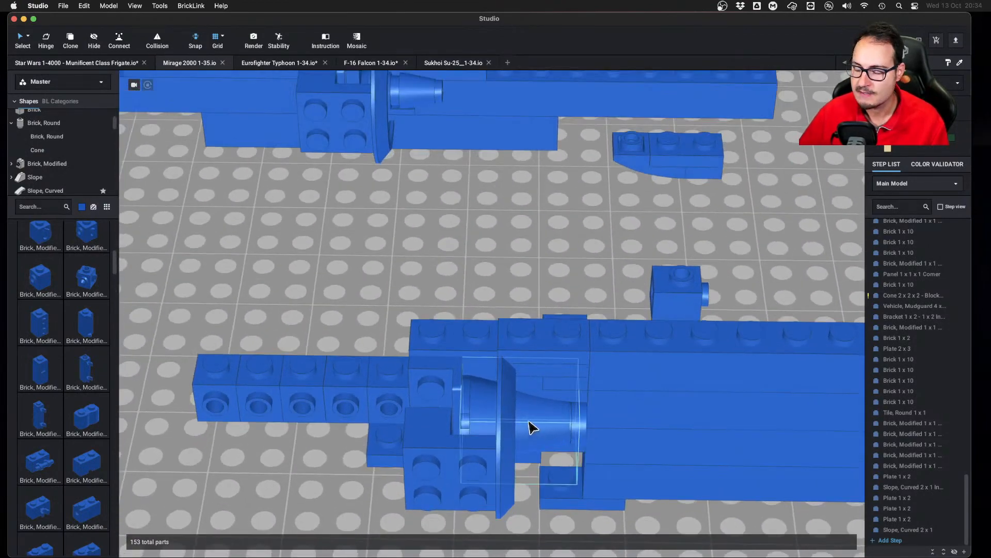
pyautogui.scroll(-2, 537, 283)
pyautogui.moveTo(546, 268); pyautogui.dragTo(454, 294, button='right')
pyautogui.scroll(-2, 522, 256)
pyautogui.scroll(1, 532, 283)
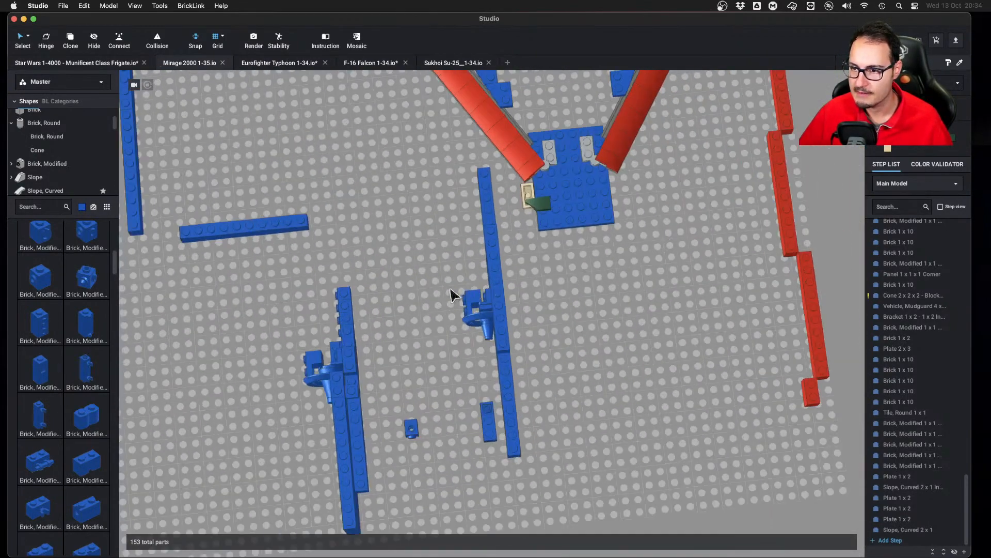
# Delete the other intake version with its brick wall and the small loose parts beside it
pyautogui.moveTo(416, 244); pyautogui.dragTo(510, 364)
pyautogui.press('Delete')
pyautogui.moveTo(387, 381); pyautogui.dragTo(532, 466)
pyautogui.press('Delete')
pyautogui.moveTo(531, 466); pyautogui.dragTo(486, 452, button='right')
# Delete the row of modified 1 x 1 bricks in front of the remaining intake wall and the Plate 2 x 3 there
pyautogui.moveTo(255, 315); pyautogui.dragTo(410, 483)
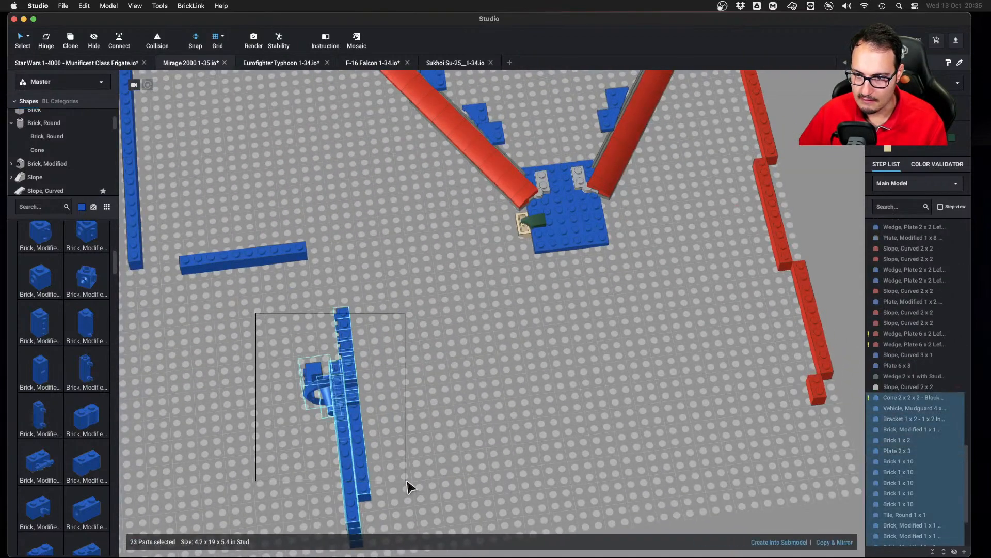
pyautogui.moveTo(409, 482); pyautogui.dragTo(454, 420, button='right')
pyautogui.moveTo(306, 243); pyautogui.dragTo(389, 317)
pyautogui.press('Delete')
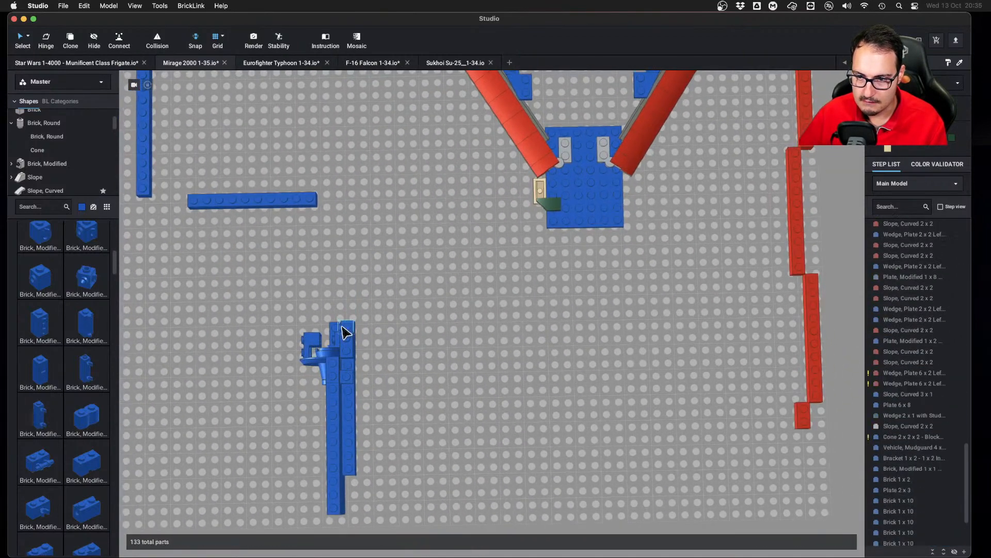
pyautogui.click(347, 330)
pyautogui.press('Delete')
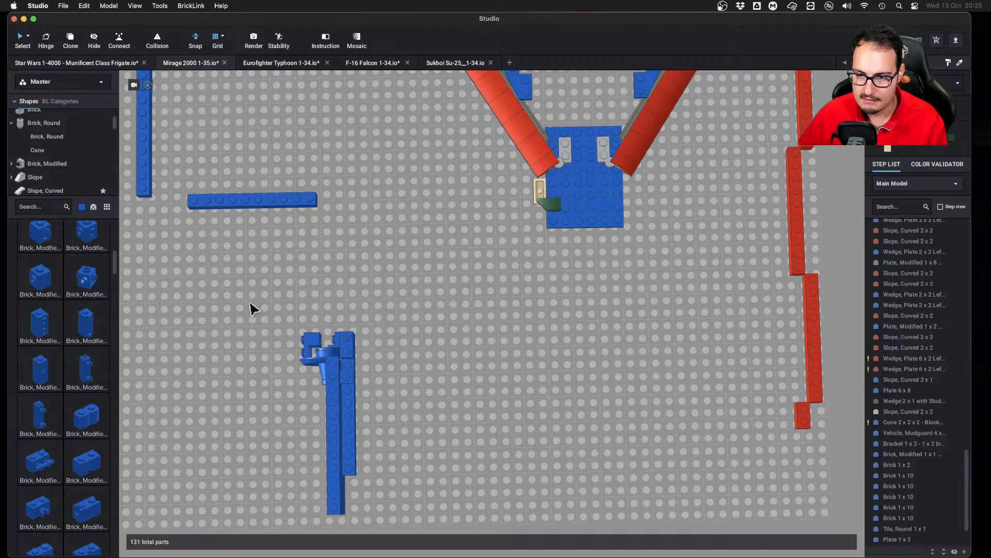
# Move the entire remaining intake and wall assembly to the front edge of the Plate 6 x 8 between the wings
pyautogui.moveTo(251, 307); pyautogui.dragTo(458, 499)
pyautogui.moveTo(345, 416); pyautogui.dragTo(584, 301)
pyautogui.press('Escape')
pyautogui.scroll(2, 567, 217)
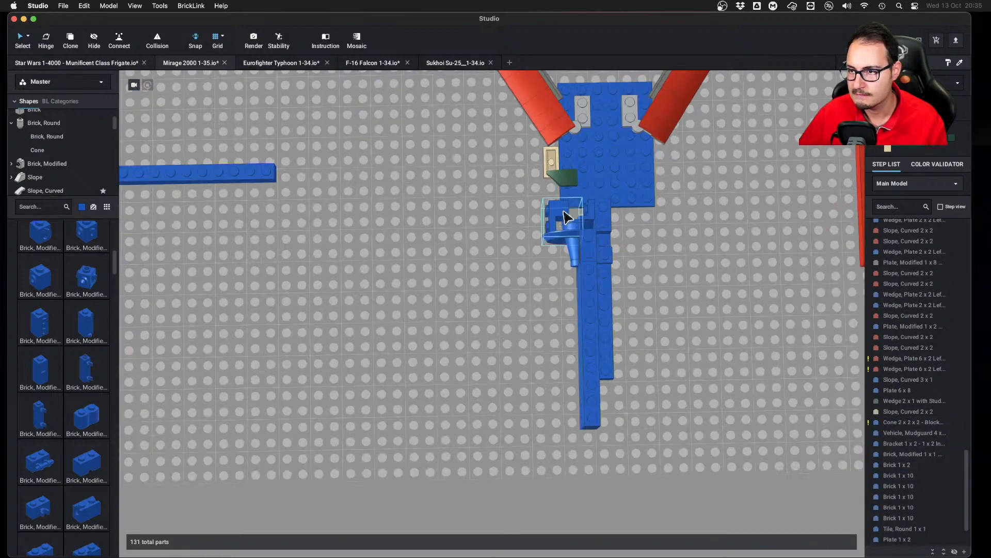
# Delete the dark green wedge and the tan curved slope beside the Plate 6 x 8
pyautogui.click(561, 177)
pyautogui.press('Delete')
pyautogui.click(555, 172)
pyautogui.press('Delete')
# Select the whole intake and wall assembly and nudge it slightly over the front edge of the Plate 6 x 8
pyautogui.moveTo(556, 172); pyautogui.dragTo(543, 216, button='middle')
pyautogui.scroll(2, 543, 216)
pyautogui.moveTo(543, 216); pyautogui.dragTo(484, 219, button='right')
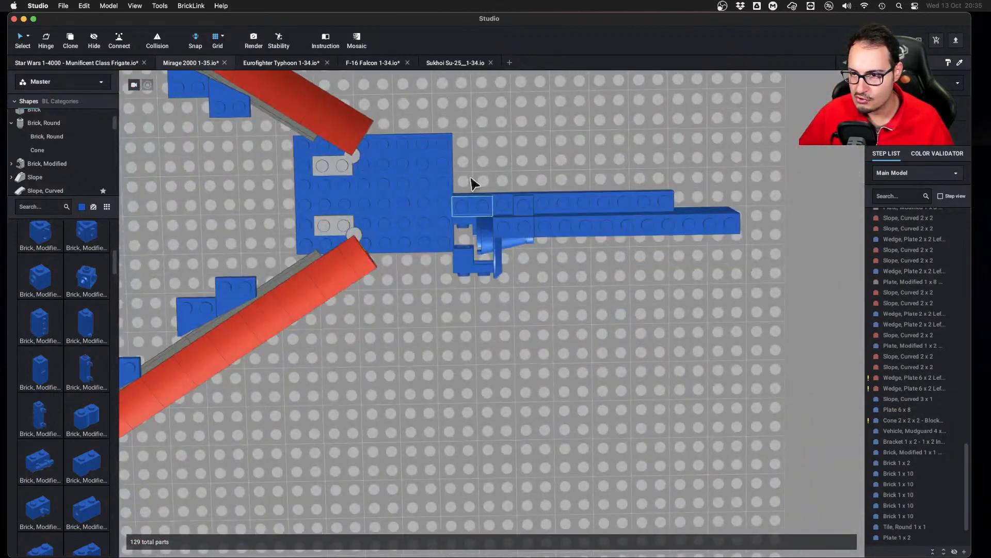
pyautogui.moveTo(485, 188); pyautogui.dragTo(577, 296)
pyautogui.press('Left')
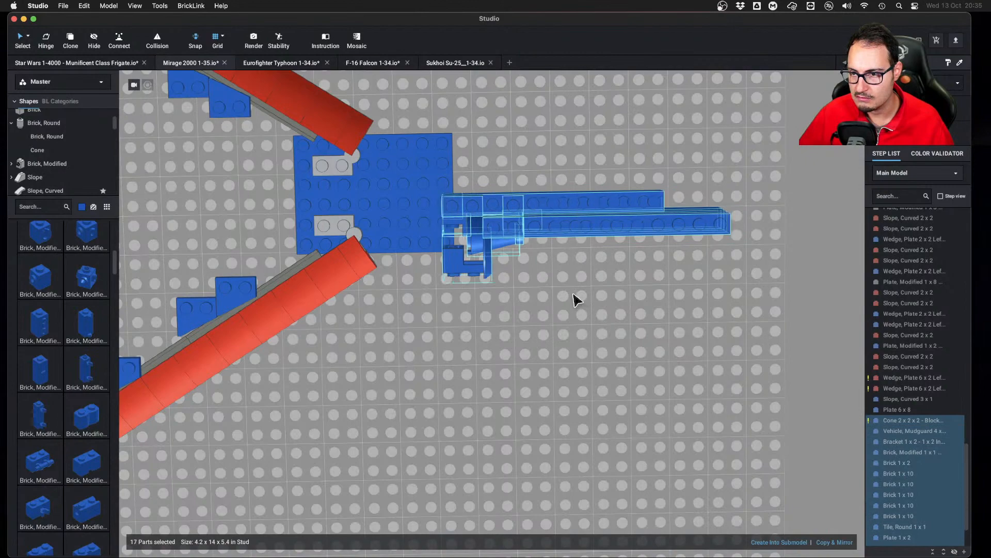
pyautogui.moveTo(578, 298); pyautogui.dragTo(437, 316, button='right')
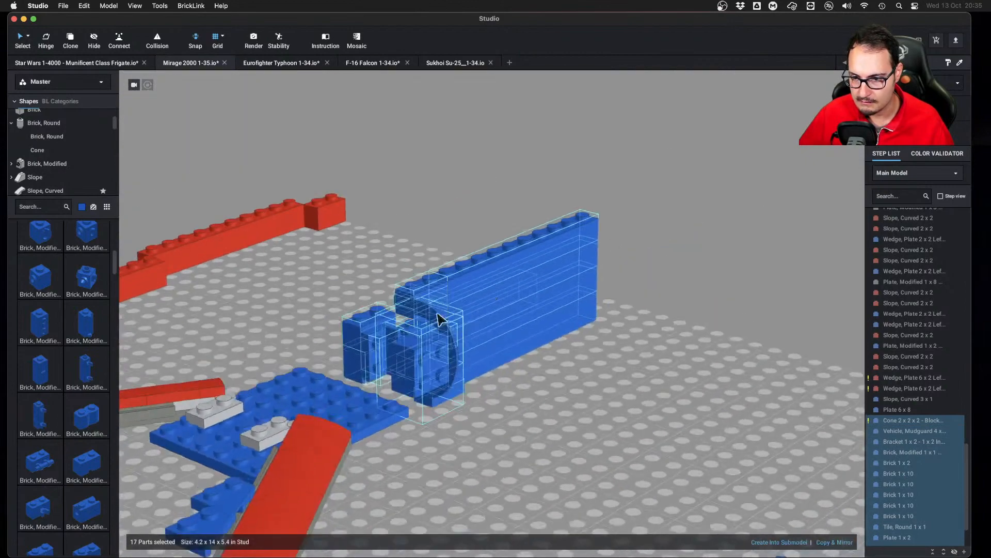
# Shift the selected intake assembly further back over the Plate 6 x 8 until its rear meets the end of the red wing edge
pyautogui.moveTo(368, 346); pyautogui.dragTo(380, 361)
pyautogui.moveTo(380, 359); pyautogui.dragTo(540, 402, button='right')
pyautogui.press('a')
pyautogui.press('a')
pyautogui.press('a')
pyautogui.press('a')
pyautogui.press('a')
pyautogui.press('a')
pyautogui.press('a')
pyautogui.press('a')
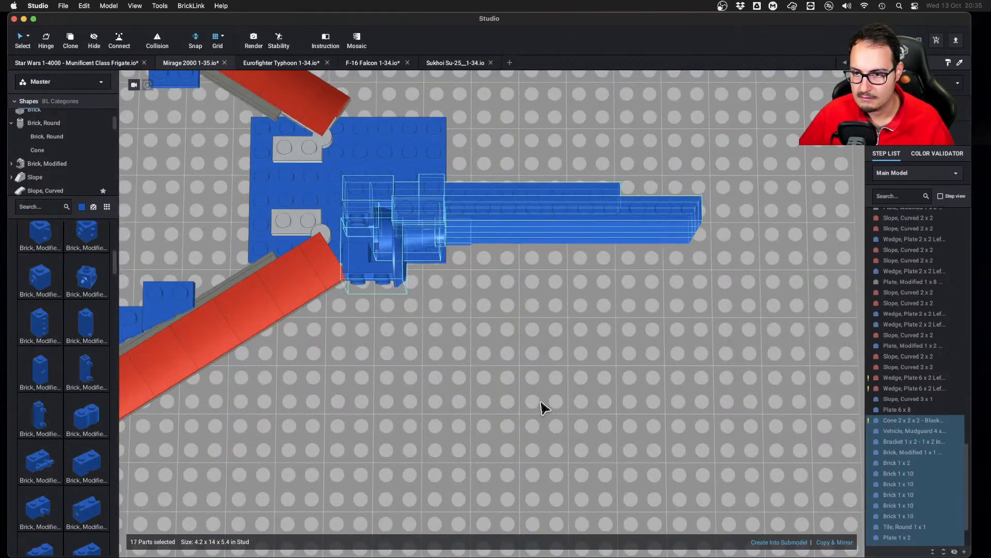
pyautogui.press('d')
# Switch to Photoshop to examine the Mirage 2000 blueprint's top view, and compare it with the intake's position in Studio
pyautogui.moveTo(540, 403); pyautogui.dragTo(590, 408, button='middle')
pyautogui.scroll(1, 579, 382)
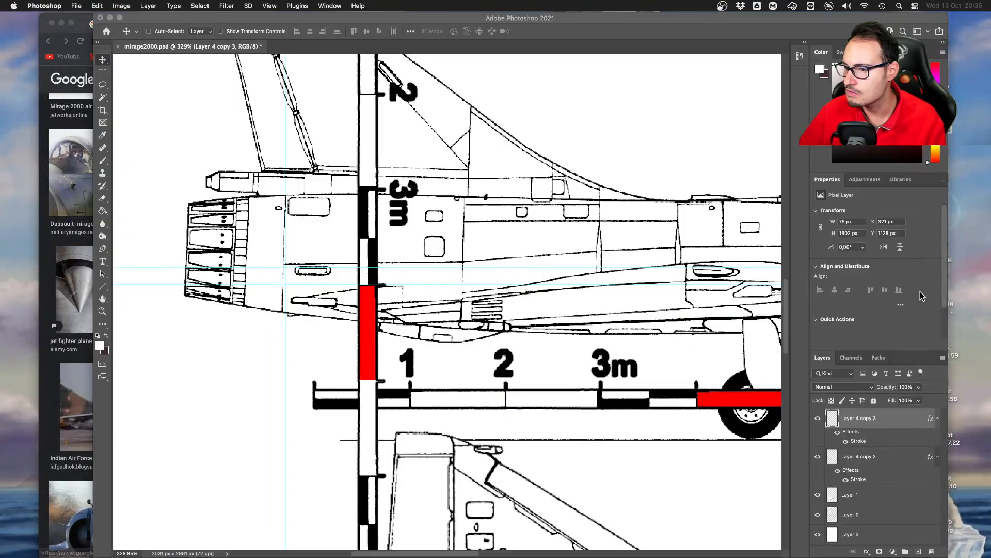
pyautogui.scroll(-10, 468, 543)
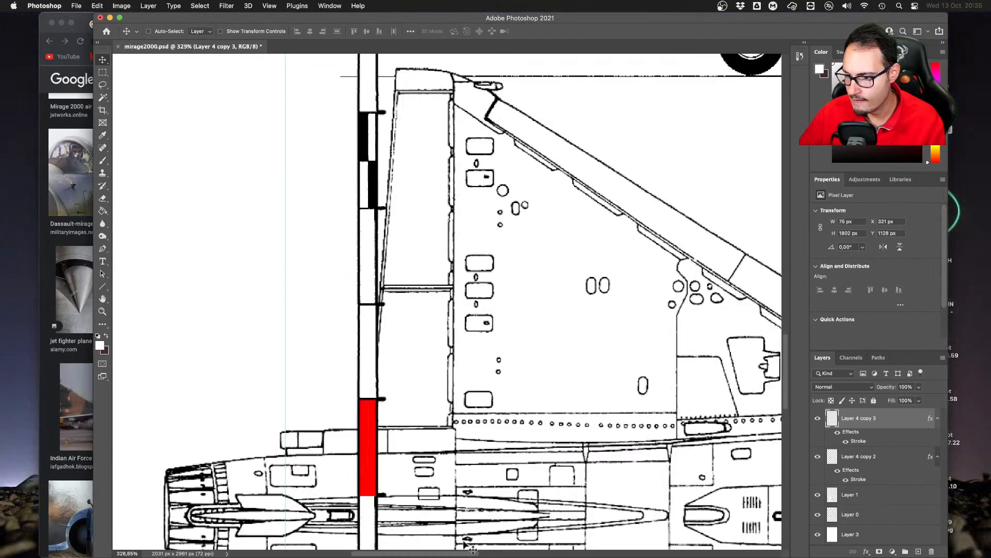
pyautogui.moveTo(443, 554); pyautogui.dragTo(557, 517)
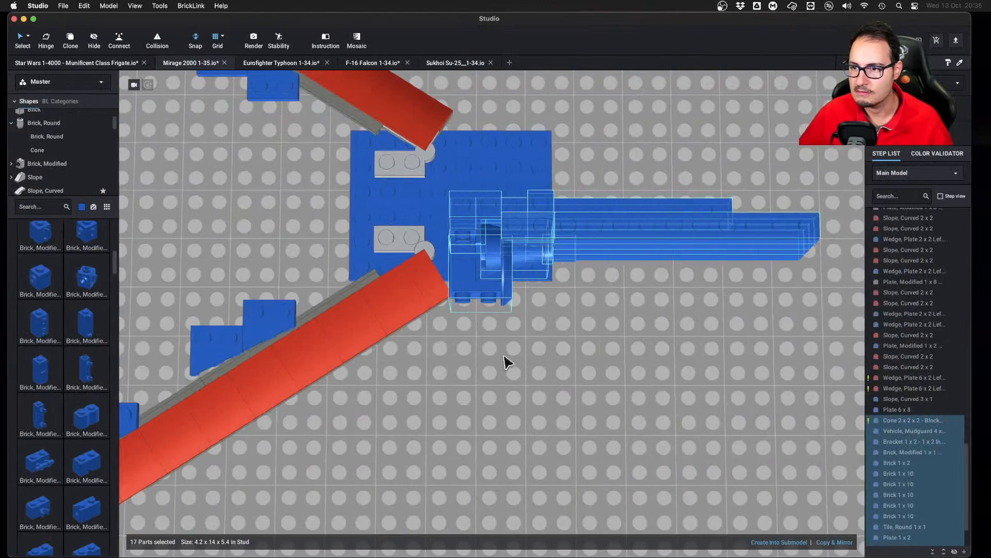
pyautogui.moveTo(505, 358); pyautogui.dragTo(473, 306, button='right')
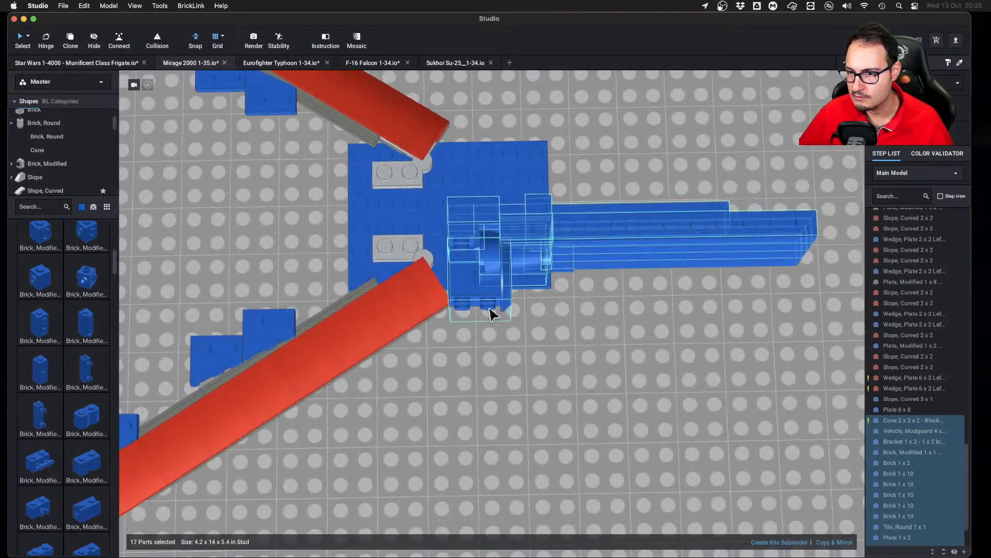
# Shift the selected intake assembly about two studs forward on the Plate 6 x 8, then deselect it and check its position
pyautogui.press('Right')
pyautogui.press('Right')
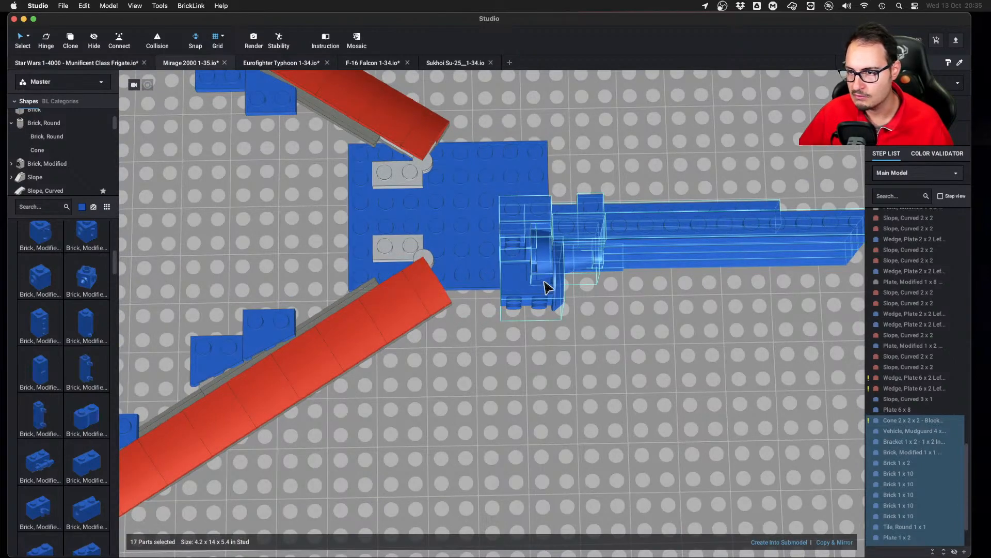
pyautogui.click(625, 348)
pyautogui.moveTo(624, 347); pyautogui.dragTo(560, 401, button='right')
pyautogui.scroll(5, 559, 394)
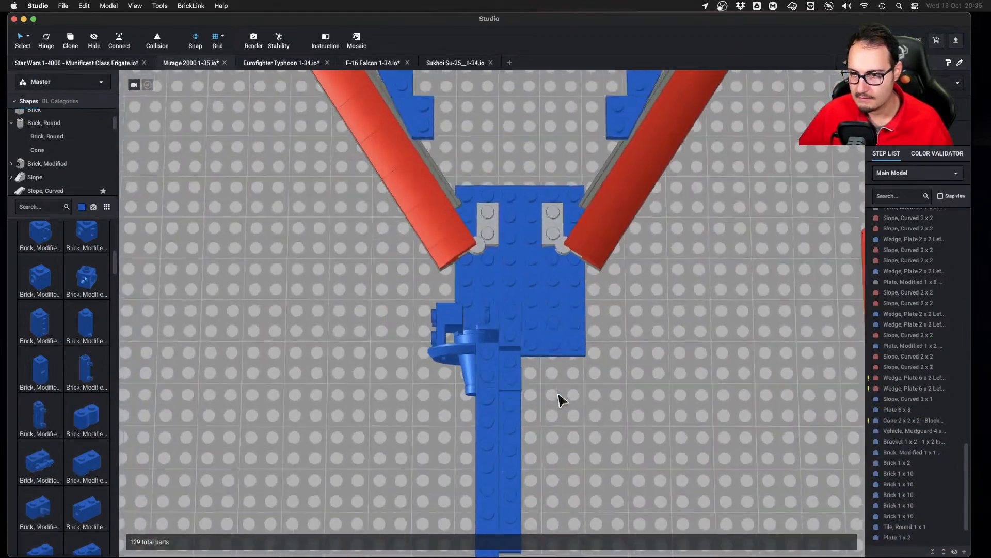
pyautogui.scroll(-5, 560, 401)
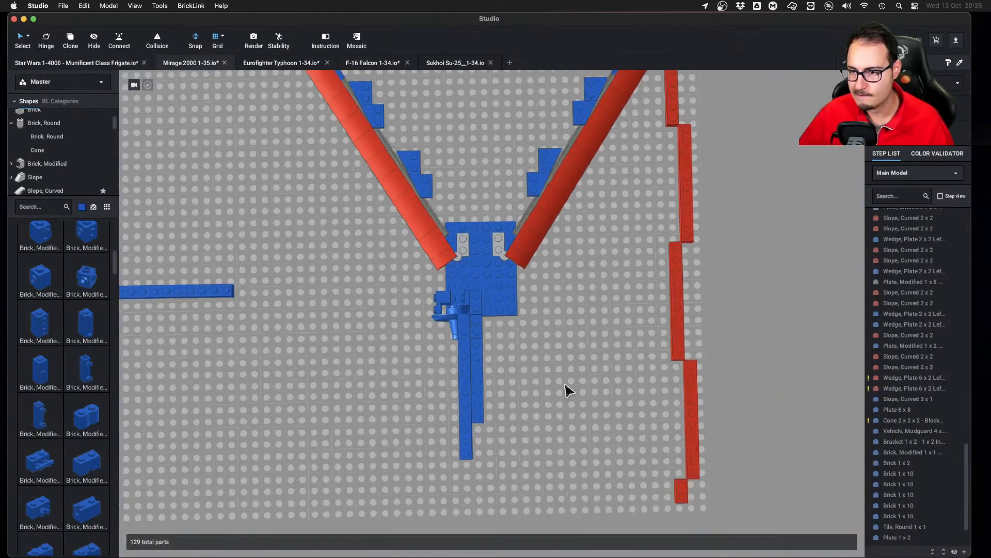
pyautogui.scroll(-2, 568, 391)
# Switch to Photoshop and place horizontal guides along both edges of the cockpit fuselage in the blueprint's top view
pyautogui.hotkey('ctrl', 'Left')
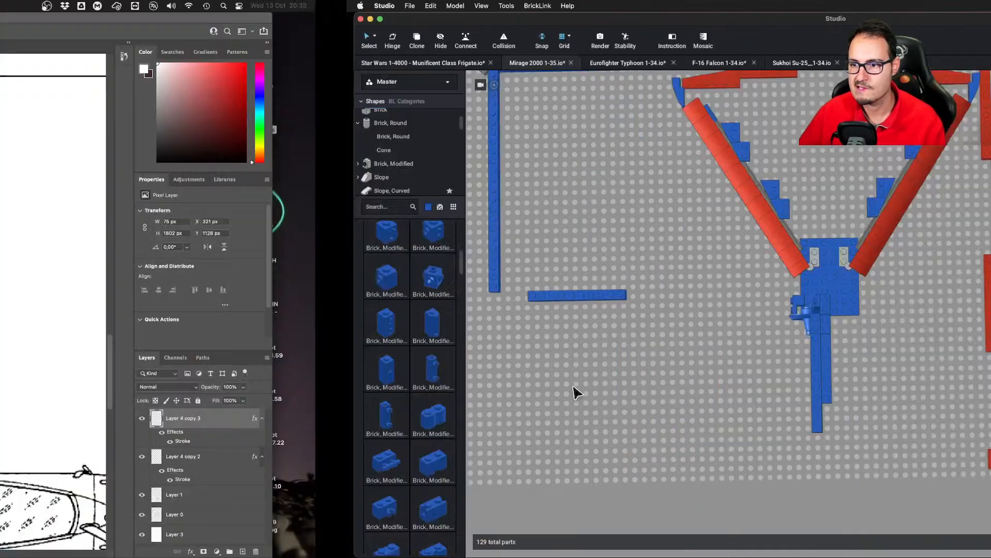
pyautogui.scroll(-4, 572, 386)
pyautogui.keyDown('alt'); pyautogui.scroll(-6, 593, 383); pyautogui.keyUp('alt')
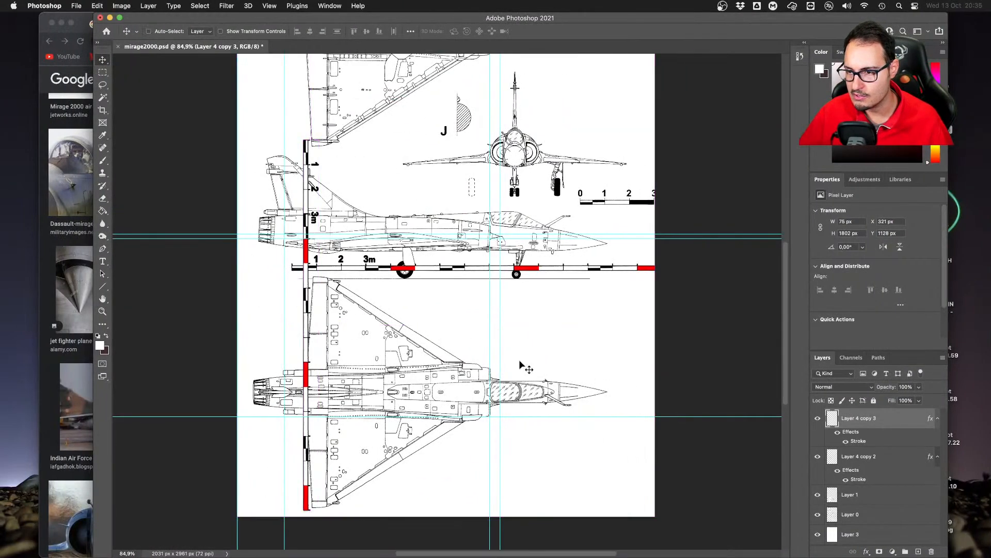
pyautogui.keyDown('alt'); pyautogui.scroll(2, 493, 418); pyautogui.keyUp('alt')
pyautogui.moveTo(524, 433); pyautogui.dragTo(545, 415)
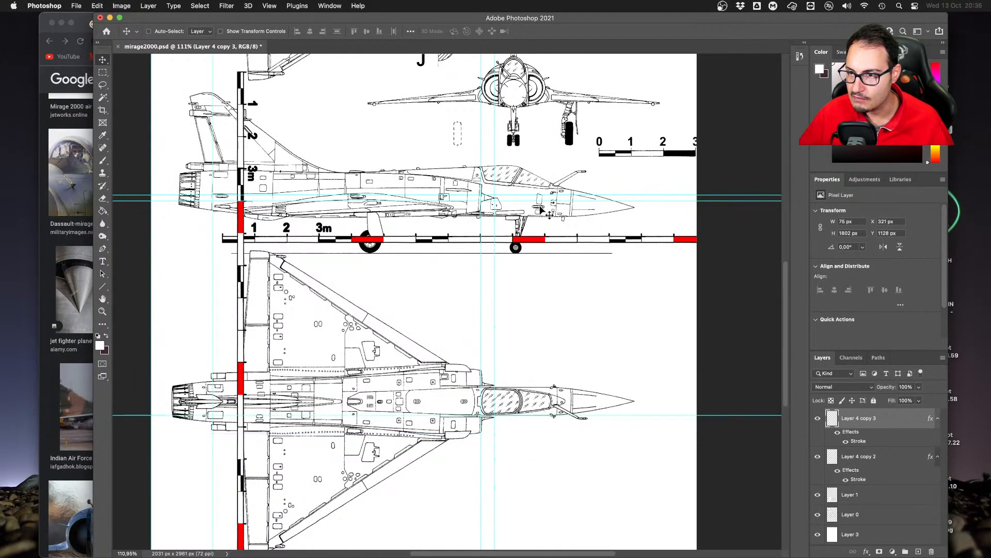
pyautogui.moveTo(544, 201); pyautogui.dragTo(436, 387)
pyautogui.keyDown('alt'); pyautogui.scroll(5, 433, 385); pyautogui.keyUp('alt')
pyautogui.keyDown('alt'); pyautogui.scroll(-2, 433, 384); pyautogui.keyUp('alt')
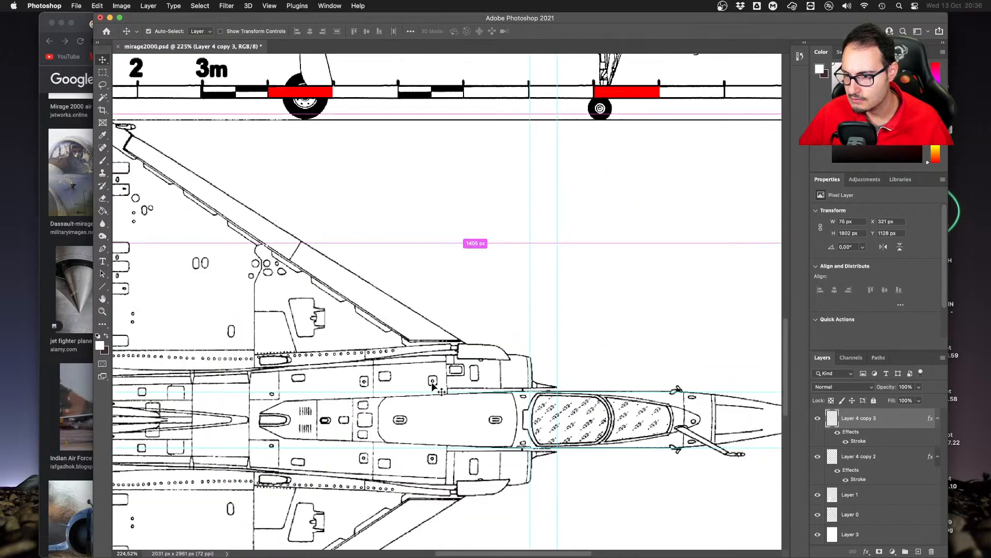
# Move the vertical scale ruler beside the exhaust nozzle, with a metre mark on the lower fuselage guide
pyautogui.keyDown('super'); pyautogui.scroll(3, 433, 384); pyautogui.keyUp('super')
pyautogui.keyDown('super'); pyautogui.scroll(5, 433, 390); pyautogui.keyUp('super')
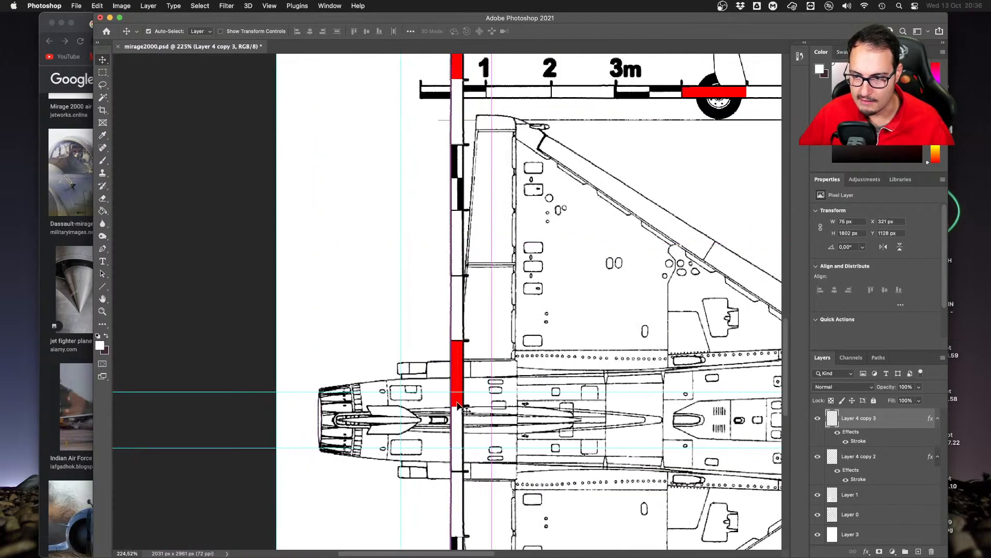
pyautogui.moveTo(457, 411); pyautogui.dragTo(306, 388)
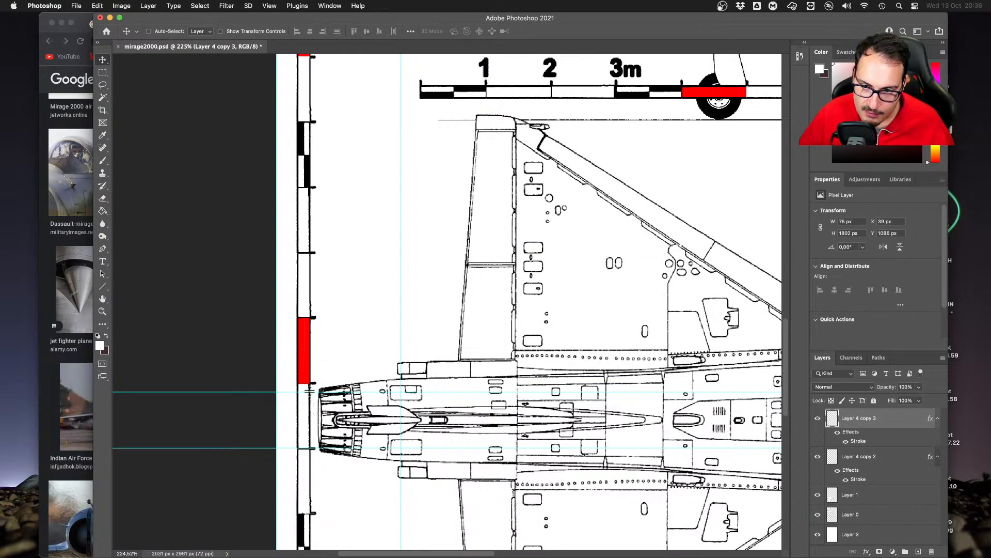
# Switch to Chrome and convert 0.9 meters at 1:35 scale in the LEGO Unit Converter
pyautogui.click(78, 313)
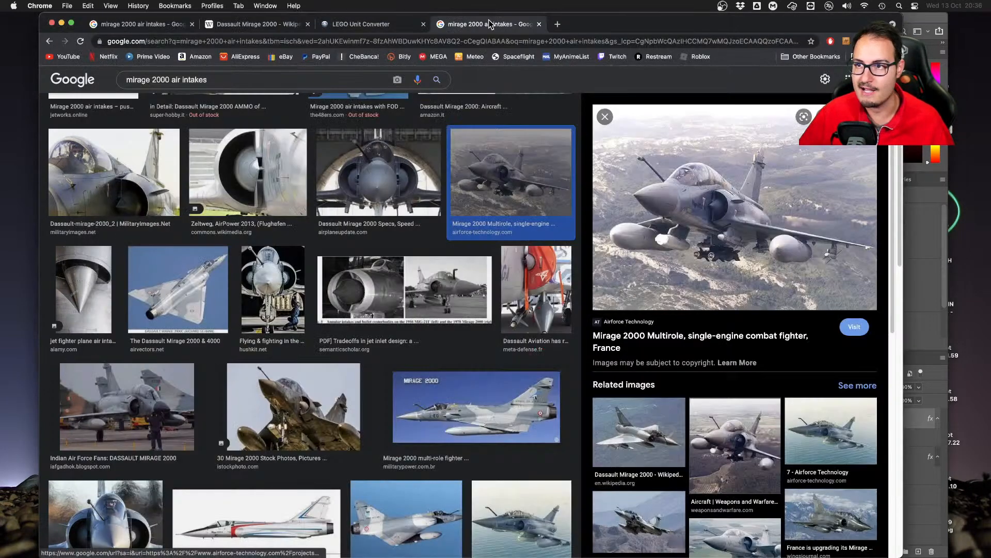
pyautogui.click(356, 24)
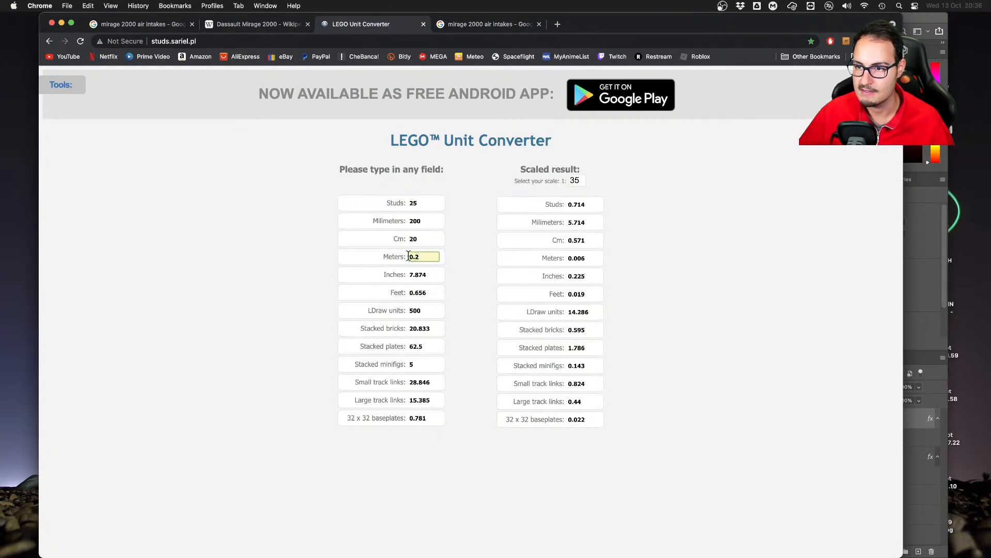
pyautogui.press('BackSpace')
pyautogui.write('9')
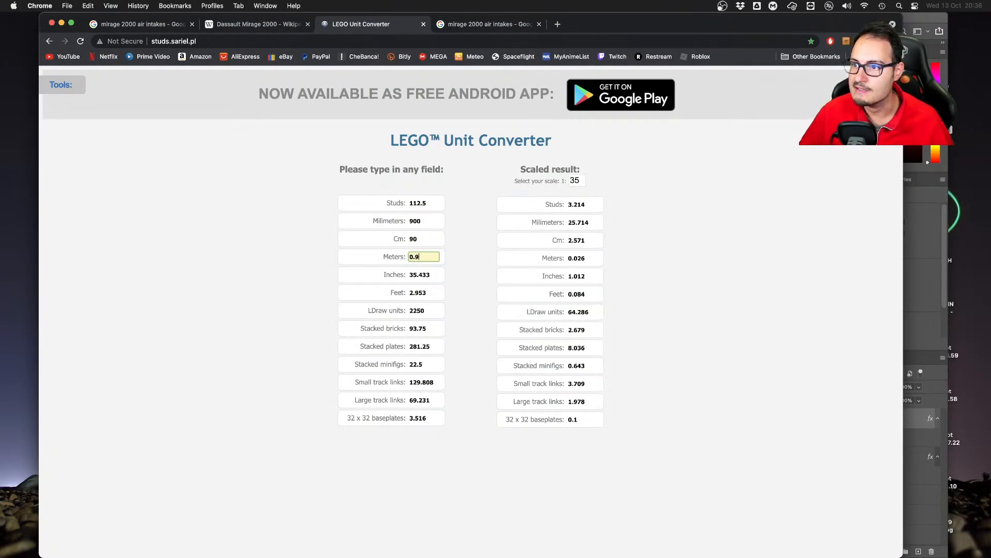
# Return to Studio and create a mirrored copy of the five Brick 1 x 10 fuselage wall bricks
pyautogui.press('super+Tab')
pyautogui.scroll(5, 568, 379)
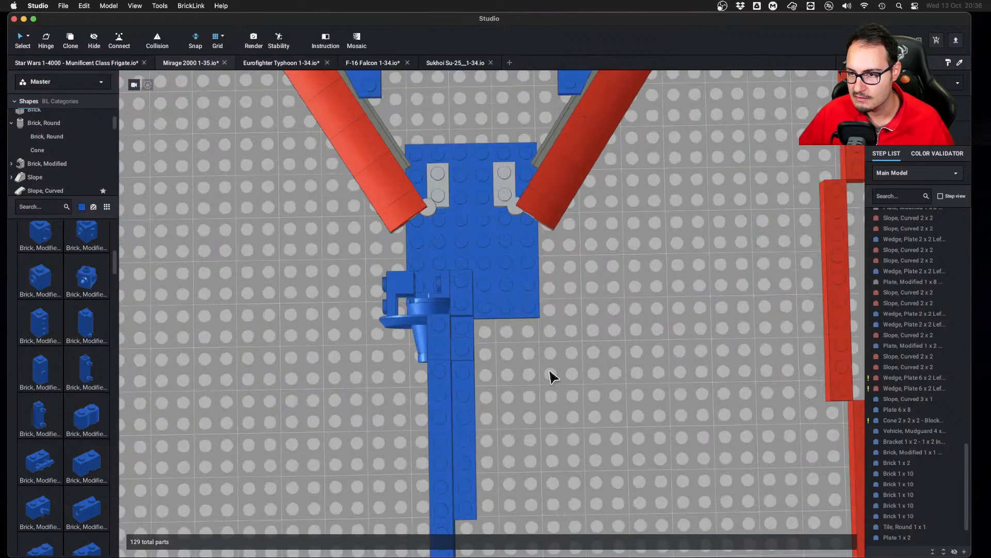
pyautogui.moveTo(550, 371); pyautogui.dragTo(525, 324, button='middle')
pyautogui.scroll(-1, 525, 324)
pyautogui.moveTo(463, 296); pyautogui.dragTo(396, 410)
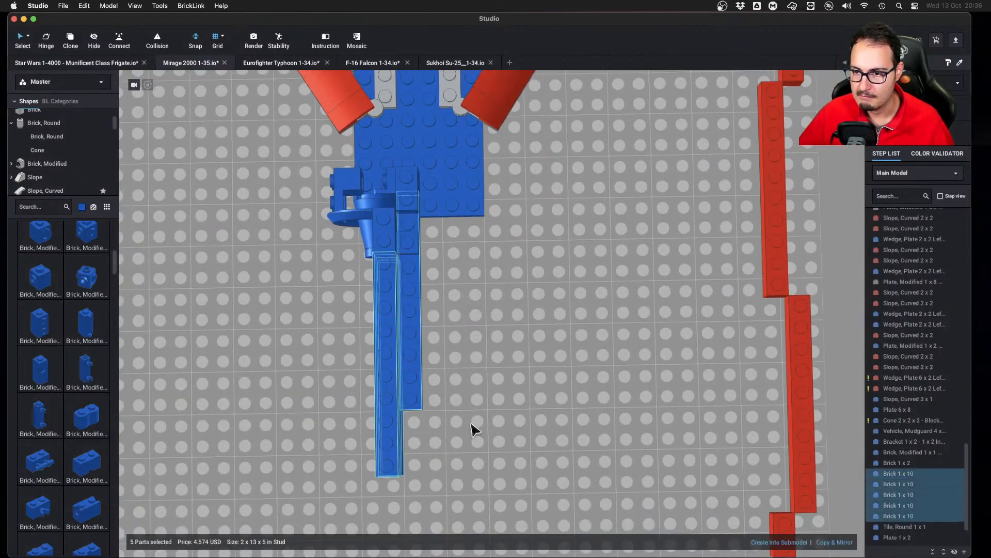
pyautogui.click(833, 542)
pyautogui.click(568, 429)
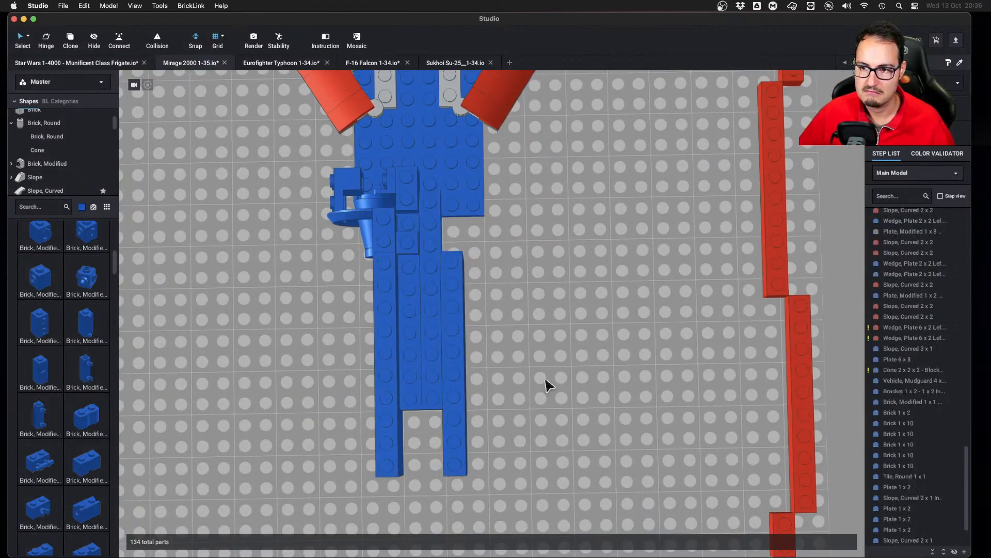
# Delete all the original and mirrored Brick 1 x 10 wall bricks, plus the Plate 1 x 2 in front of the intake
pyautogui.scroll(-3, 595, 402)
pyautogui.moveTo(592, 395); pyautogui.dragTo(638, 396, button='right')
pyautogui.scroll(-4, 641, 401)
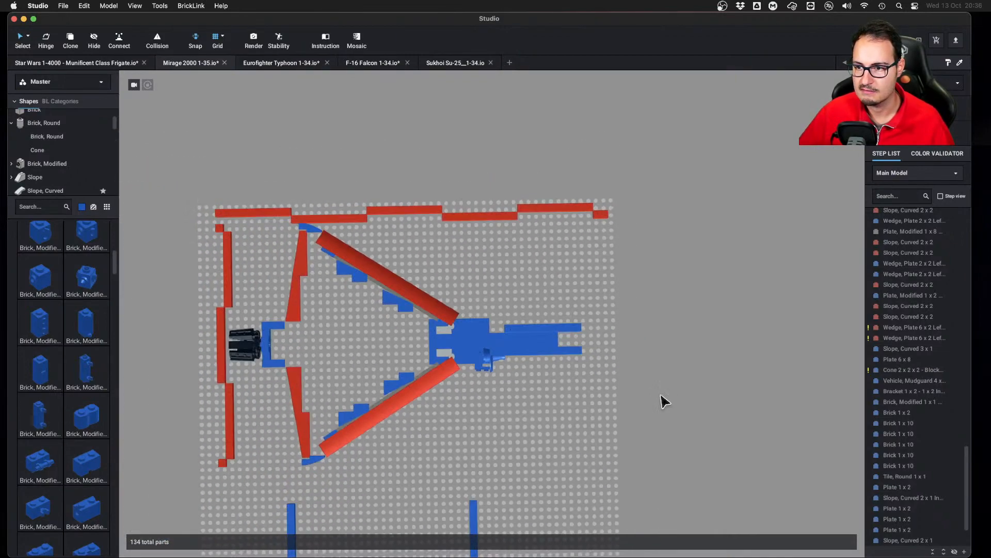
pyautogui.scroll(1, 611, 350)
pyautogui.moveTo(610, 324); pyautogui.dragTo(563, 370)
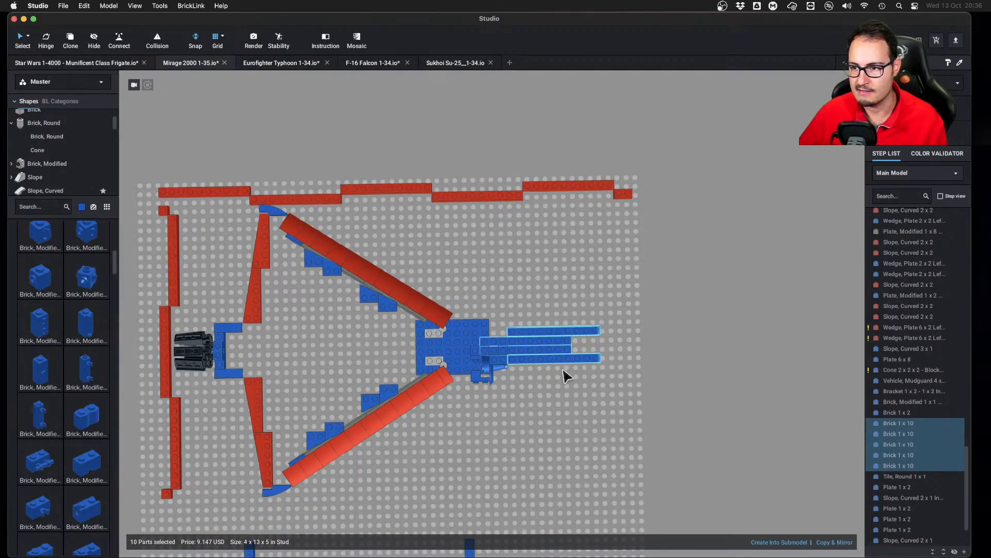
pyautogui.click(640, 316)
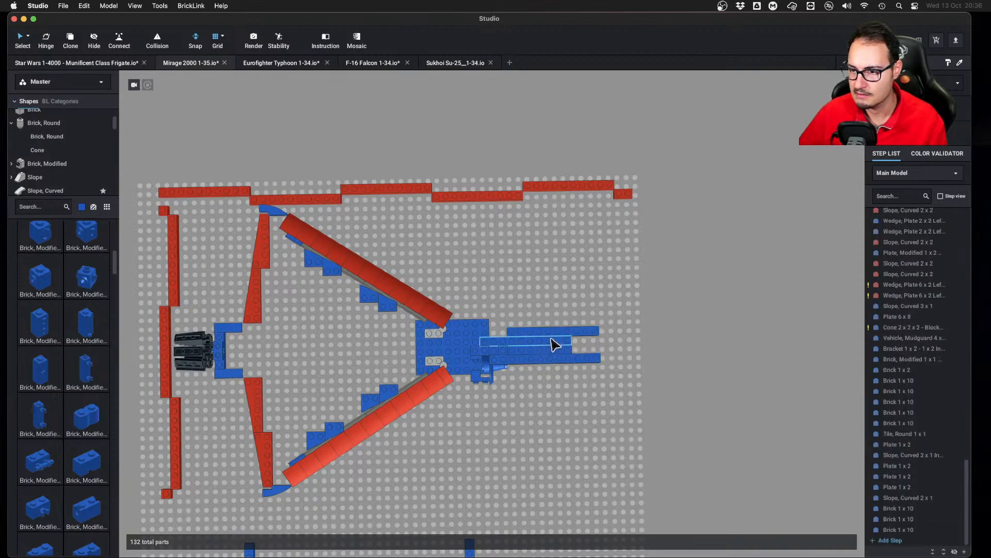
pyautogui.click(558, 343)
pyautogui.press('Delete')
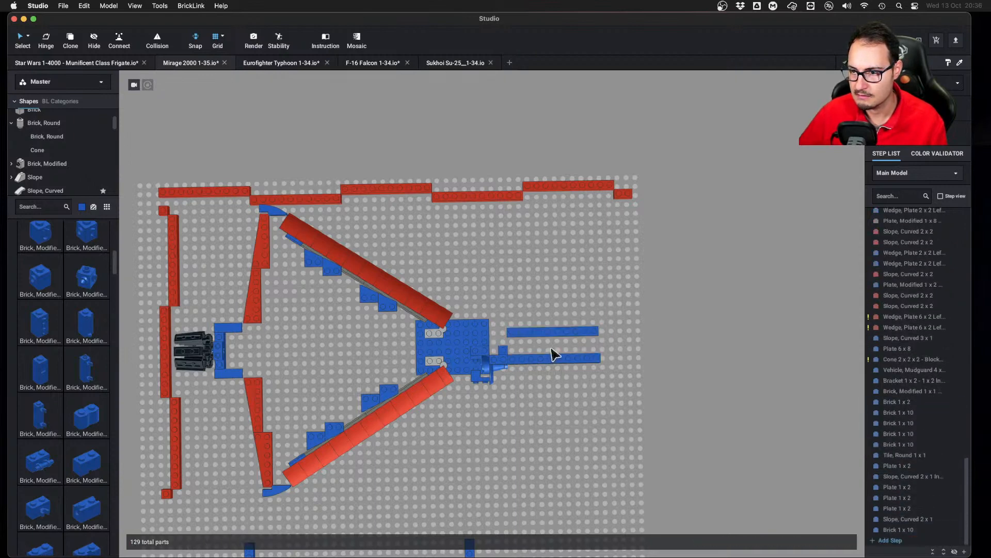
pyautogui.click(561, 337)
pyautogui.press('Delete')
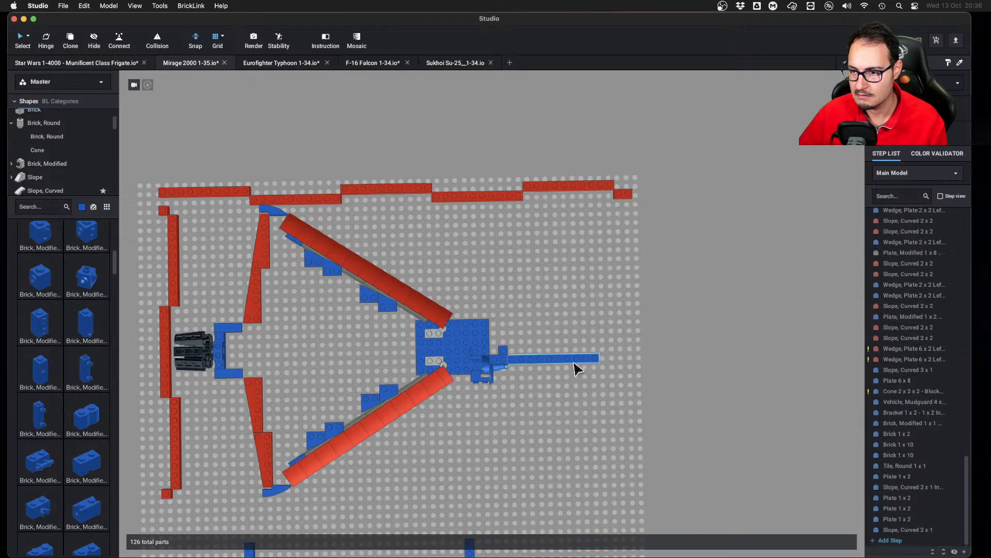
pyautogui.click(573, 360)
pyautogui.press('Delete')
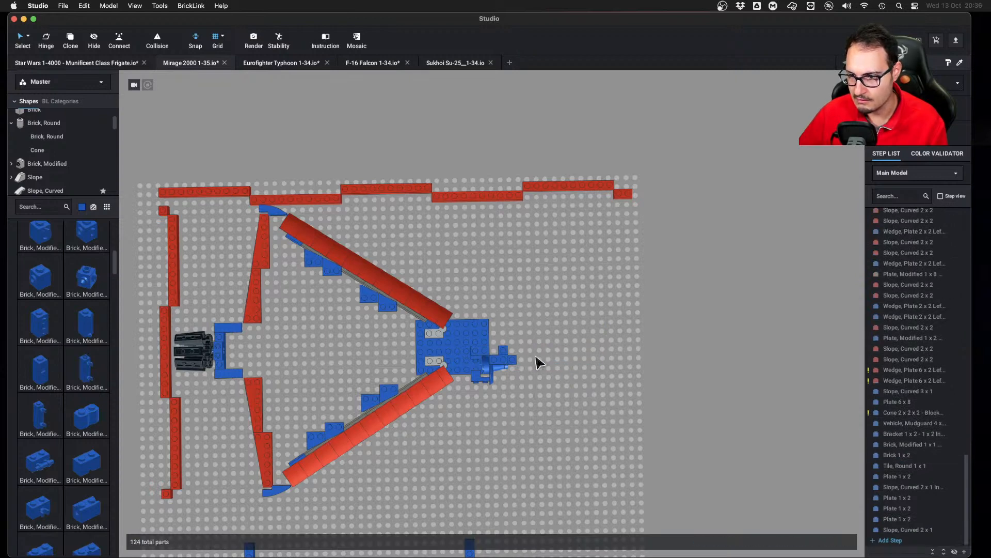
pyautogui.click(516, 360)
pyautogui.press('Delete')
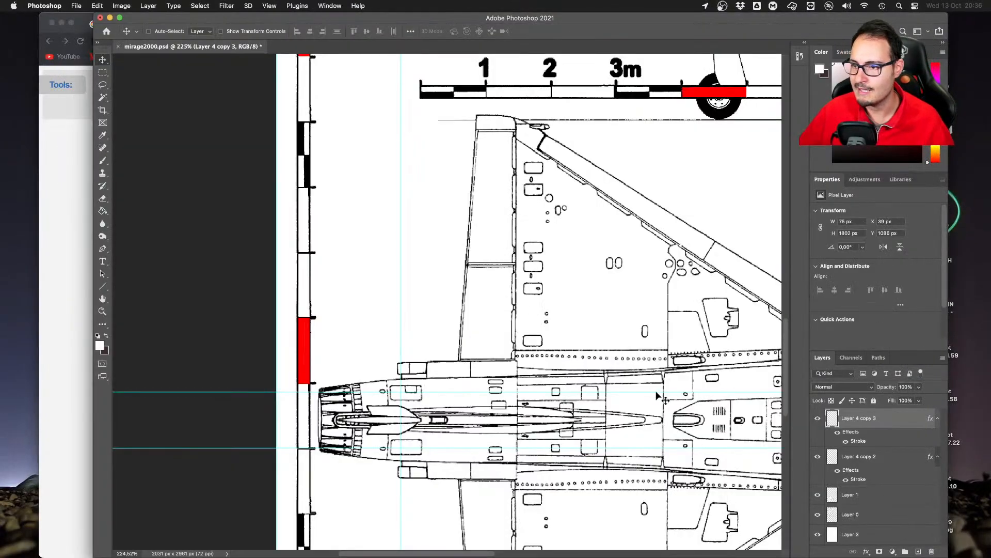
# In Photoshop, move the vertical guides to the nose cone's tip and base, and align the horizontal ruler's red segment with the base guide
pyautogui.scroll(5, 656, 396)
pyautogui.hscroll(2, 640, 483)
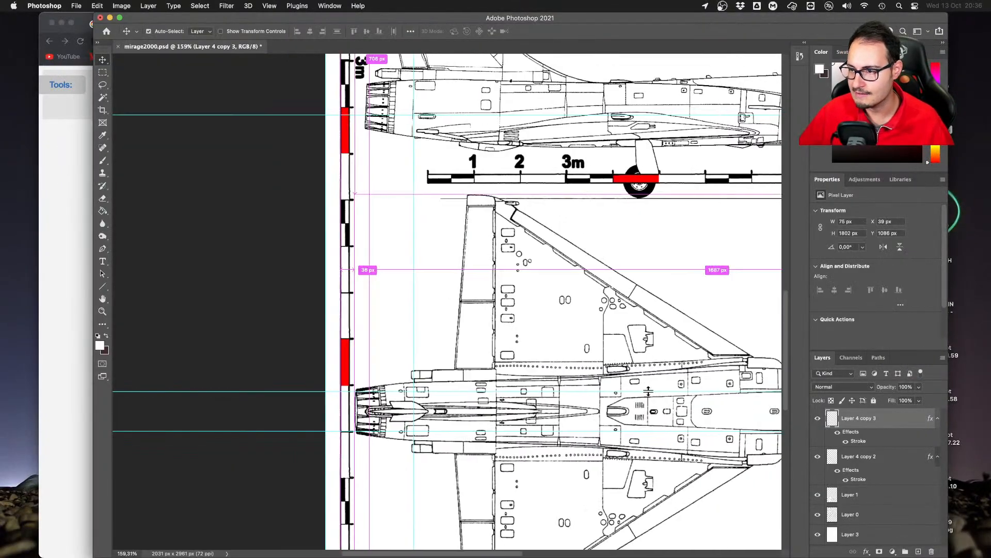
pyautogui.keyDown('alt'); pyautogui.scroll(-3, 620, 439); pyautogui.keyUp('alt')
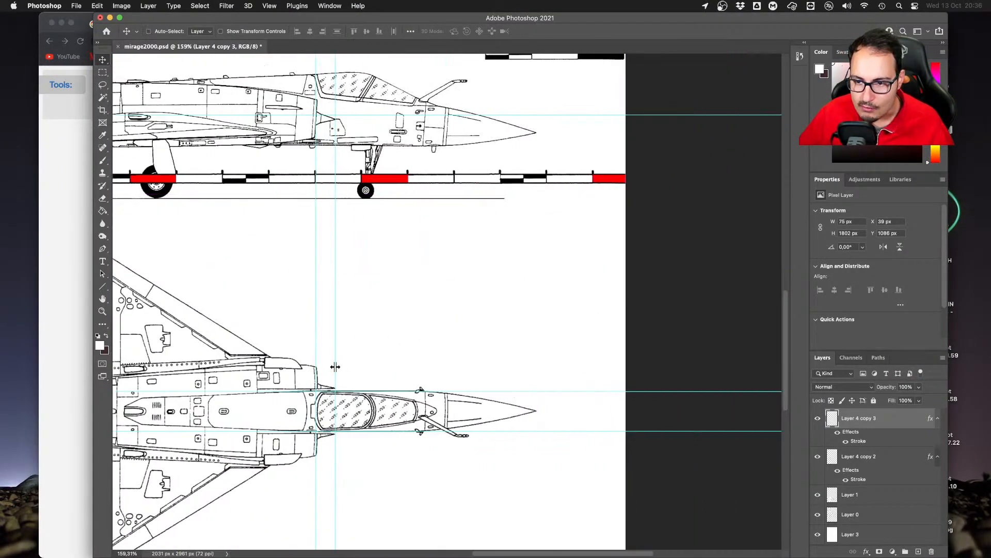
pyautogui.moveTo(335, 367); pyautogui.dragTo(537, 378)
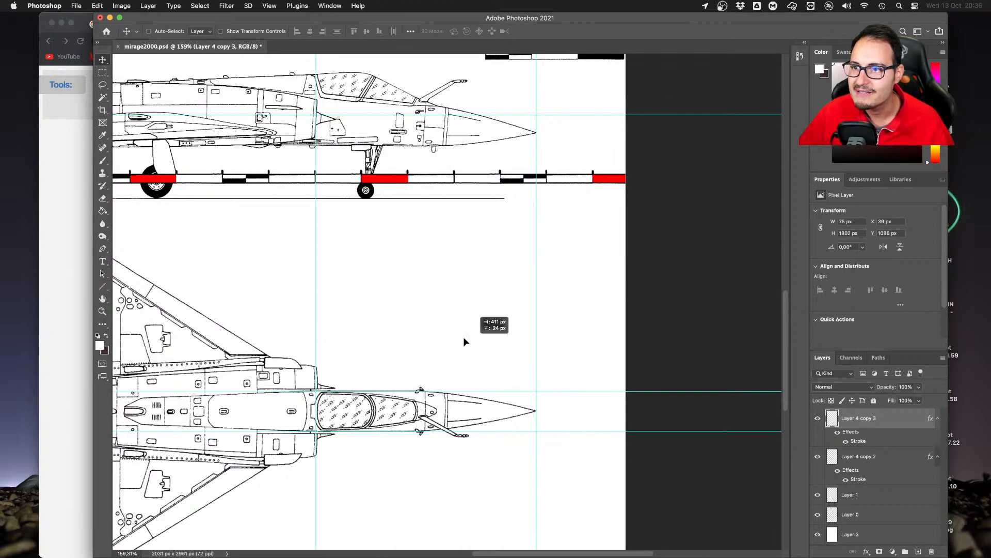
pyautogui.moveTo(316, 333); pyautogui.dragTo(447, 335)
pyautogui.moveTo(487, 179); pyautogui.dragTo(569, 182)
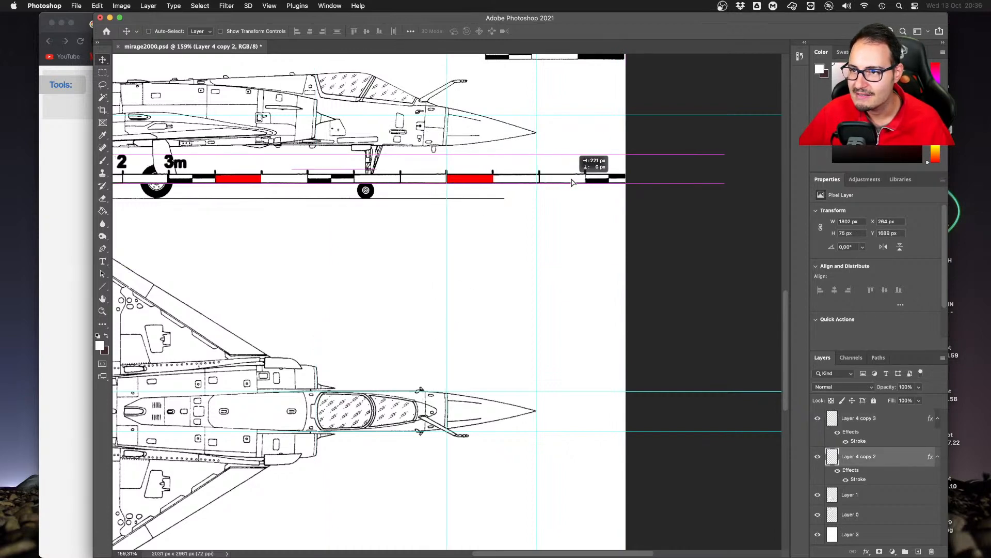
# Convert 2 meters at 1:35 scale in the LEGO Unit Converter, then return to the Mirage model in Studio
pyautogui.click(57, 244)
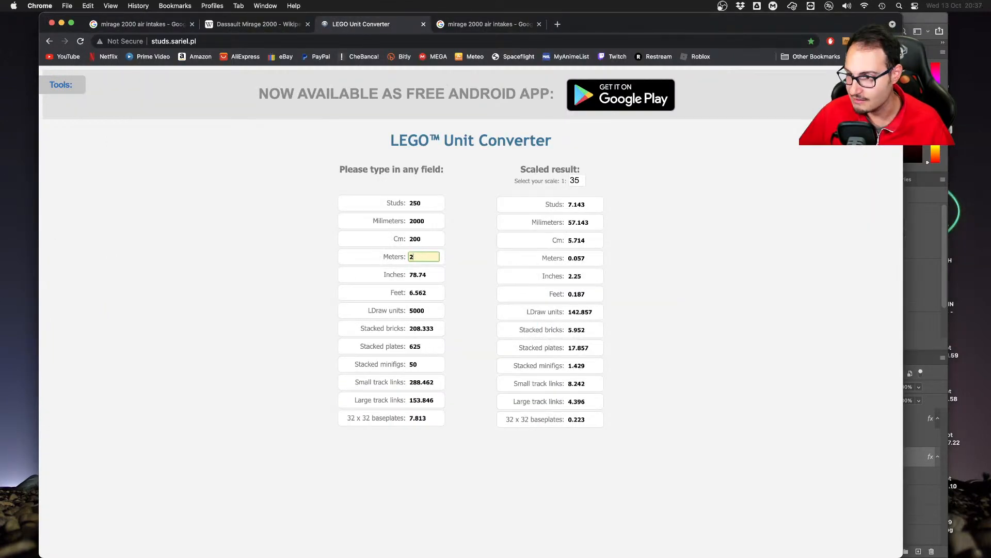
pyautogui.press('super+Tab')
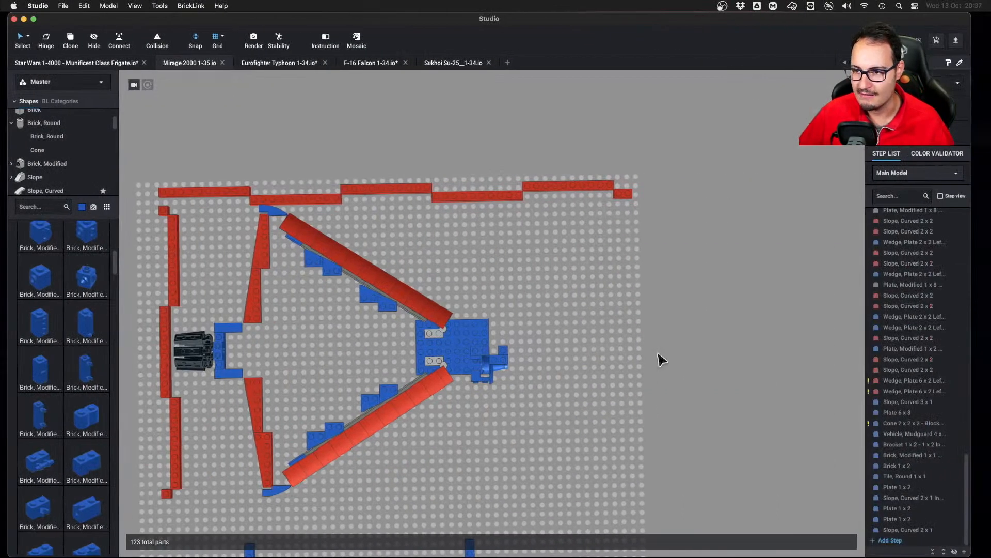
pyautogui.scroll(3, 659, 358)
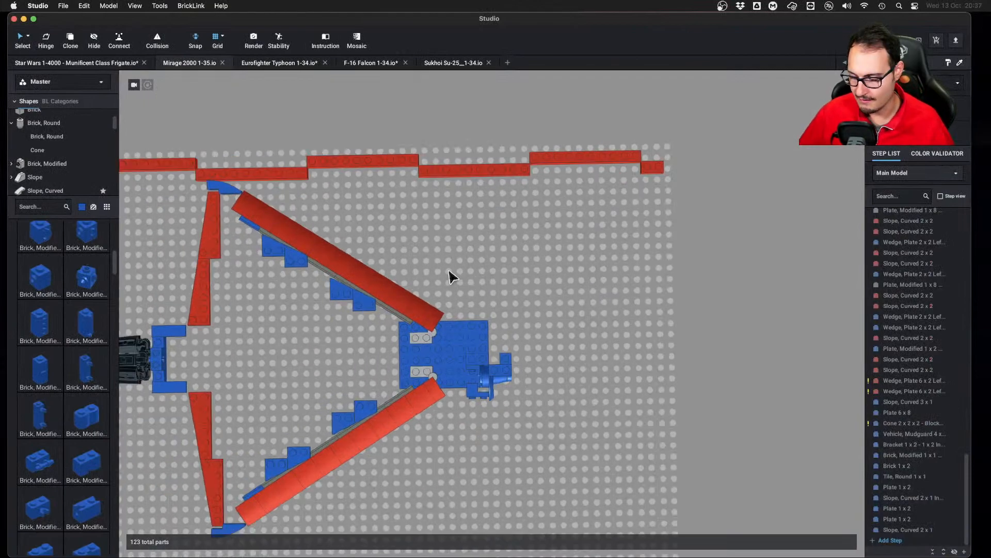
# Back in Photoshop, place the vertical guides at both sides of the front view's central fuselage and align a ruler mark with the guides
pyautogui.press('super+Tab')
pyautogui.hotkey('ctrl', 'Up')
pyautogui.click(748, 270)
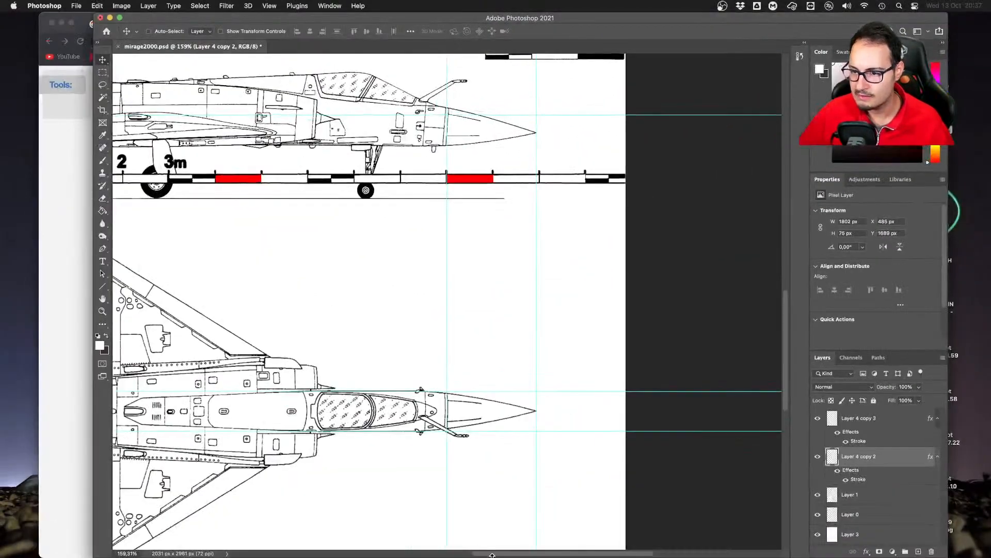
pyautogui.scroll(-5, 568, 465)
pyautogui.hscroll(-3, 568, 465)
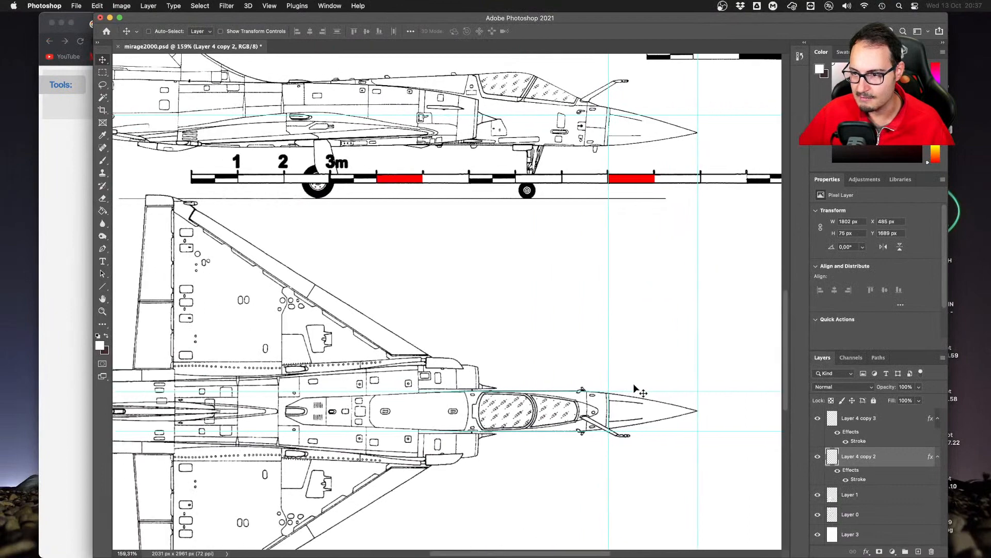
pyautogui.scroll(15, 640, 397)
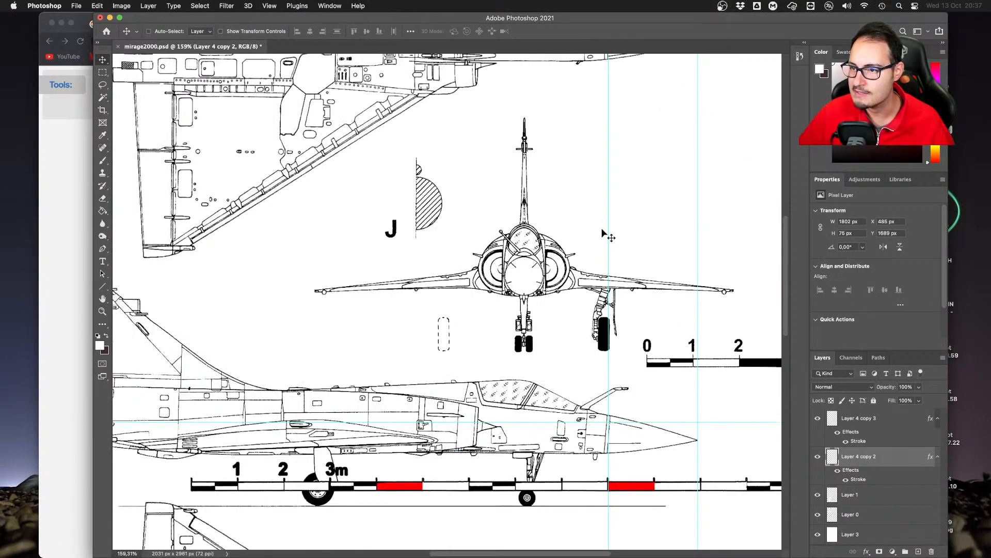
pyautogui.moveTo(608, 249); pyautogui.dragTo(506, 266)
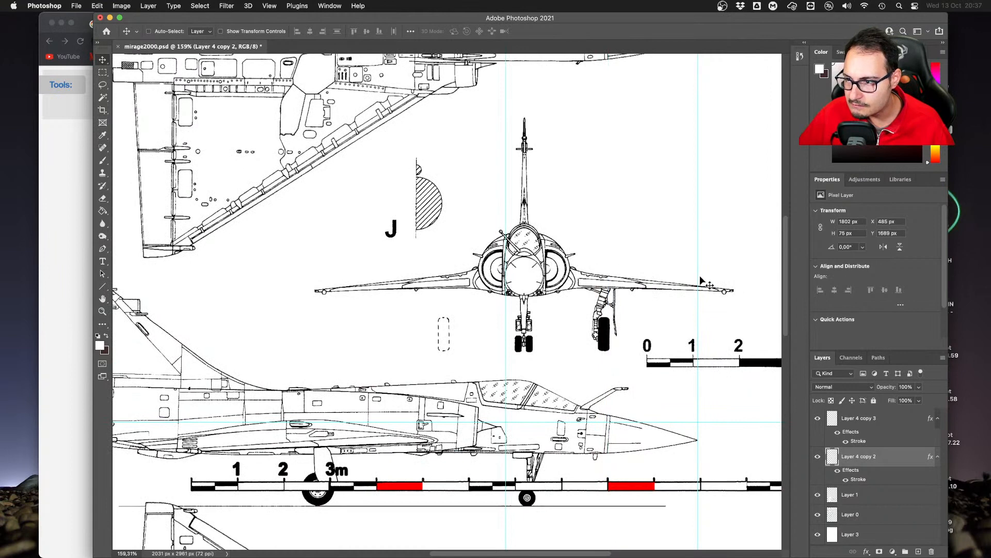
pyautogui.moveTo(631, 278); pyautogui.dragTo(544, 294)
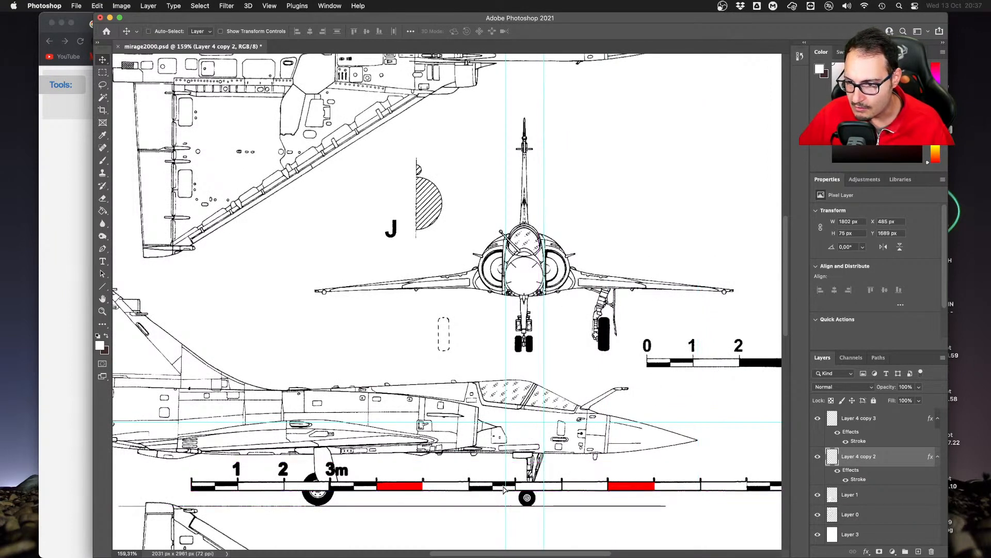
pyautogui.moveTo(503, 488); pyautogui.dragTo(540, 493)
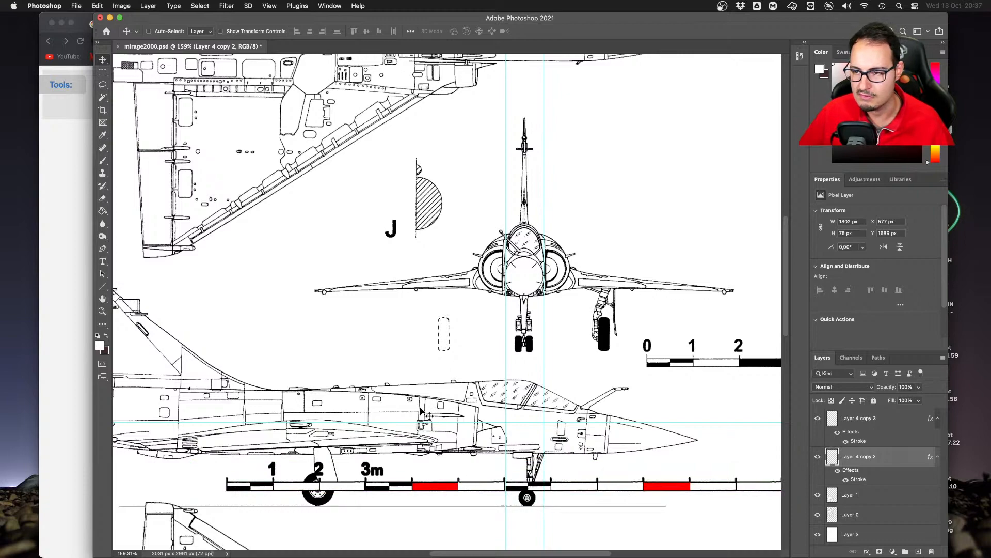
# Return to Studio and place a blue Cone 3 x 3 x 2, rotated to point forward, ahead of the intake section
pyautogui.hotkey('ctrl', 'Right')
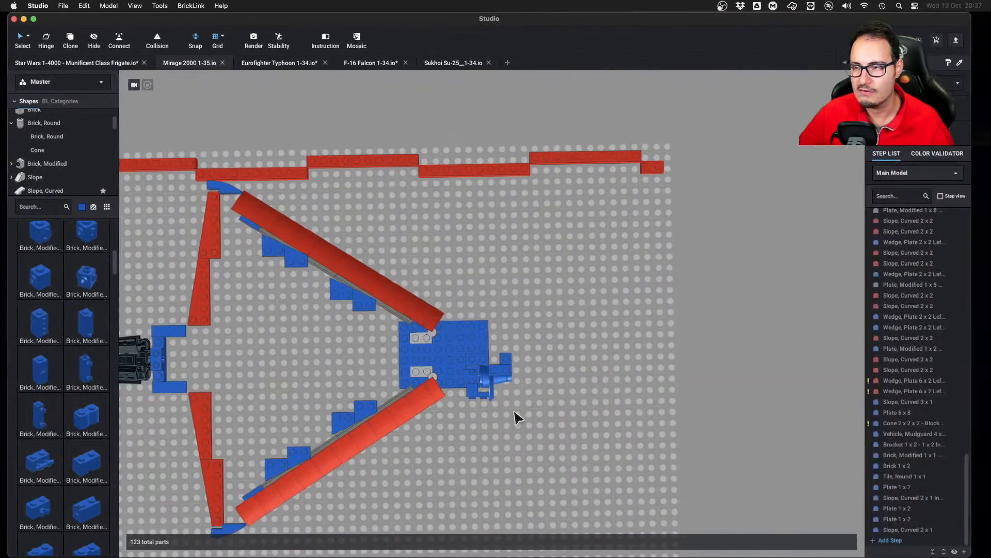
pyautogui.moveTo(655, 397); pyautogui.dragTo(466, 397, button='right')
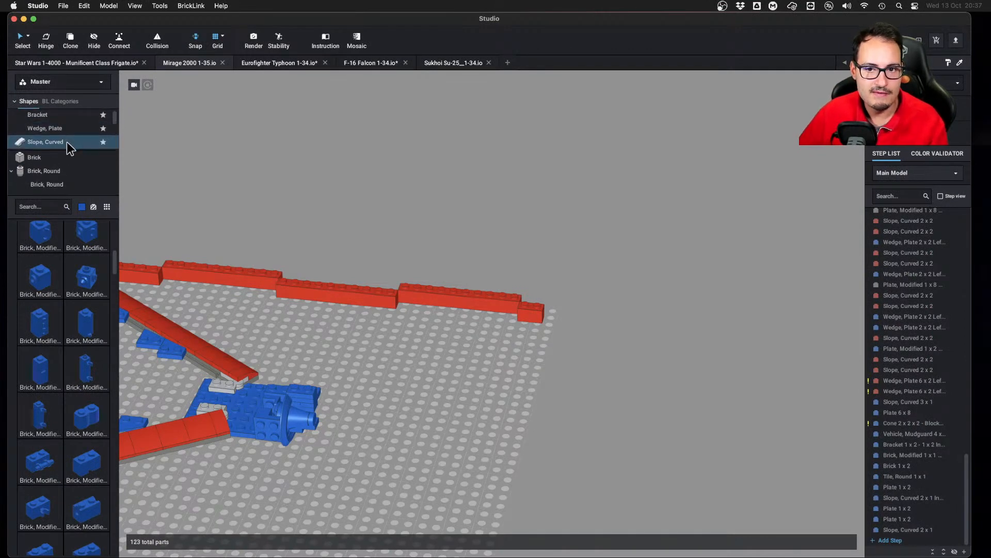
pyautogui.scroll(-3, 67, 141)
pyautogui.click(65, 126)
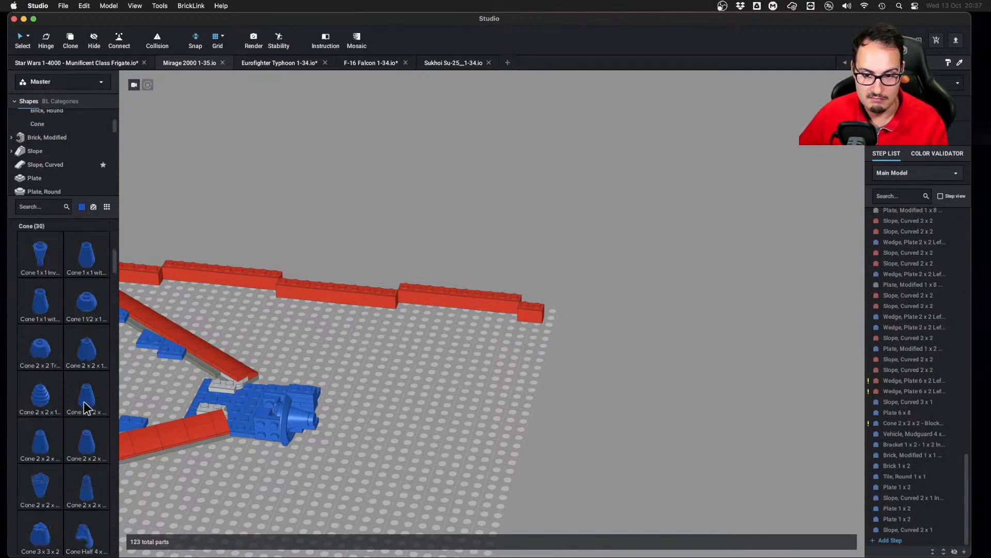
pyautogui.scroll(-3, 83, 405)
pyautogui.moveTo(40, 409); pyautogui.dragTo(387, 412)
pyautogui.press('Right')
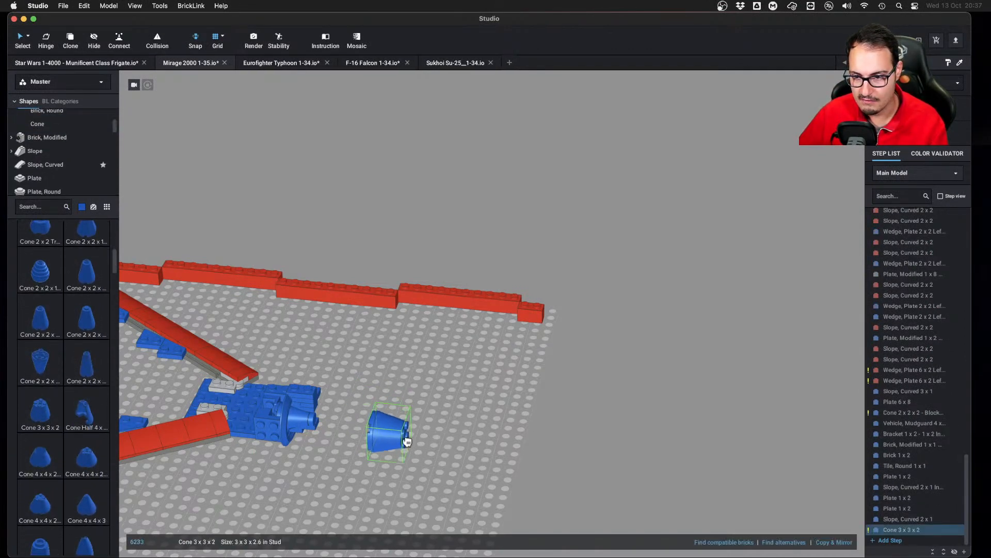
pyautogui.click(406, 435)
# Add a Cone 2 x 2 x 2 with open stud to the front end of the Cone 3 x 3 x 2
pyautogui.click(59, 412)
pyautogui.moveTo(369, 410); pyautogui.dragTo(489, 459, button='right')
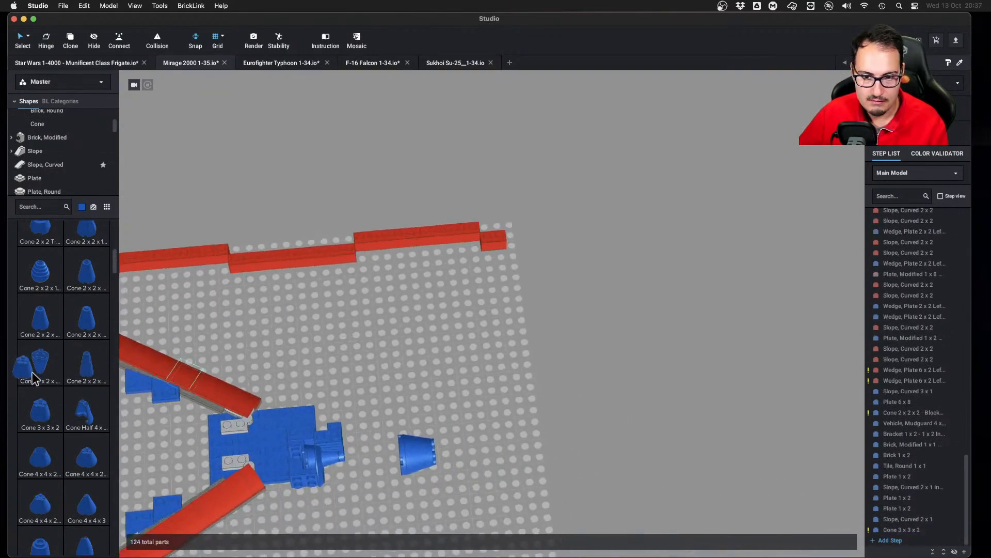
pyautogui.click(31, 315)
pyautogui.click(475, 452)
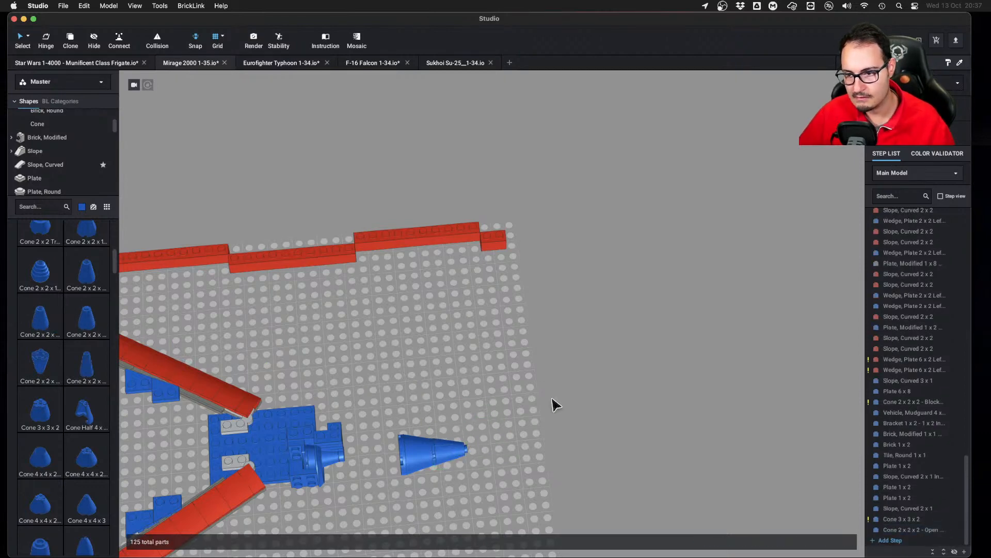
pyautogui.moveTo(553, 405)
pyautogui.mouseDown(button='right')
pyautogui.moveTo(560, 367)
pyautogui.moveTo(561, 389)
pyautogui.mouseUp(button='right')
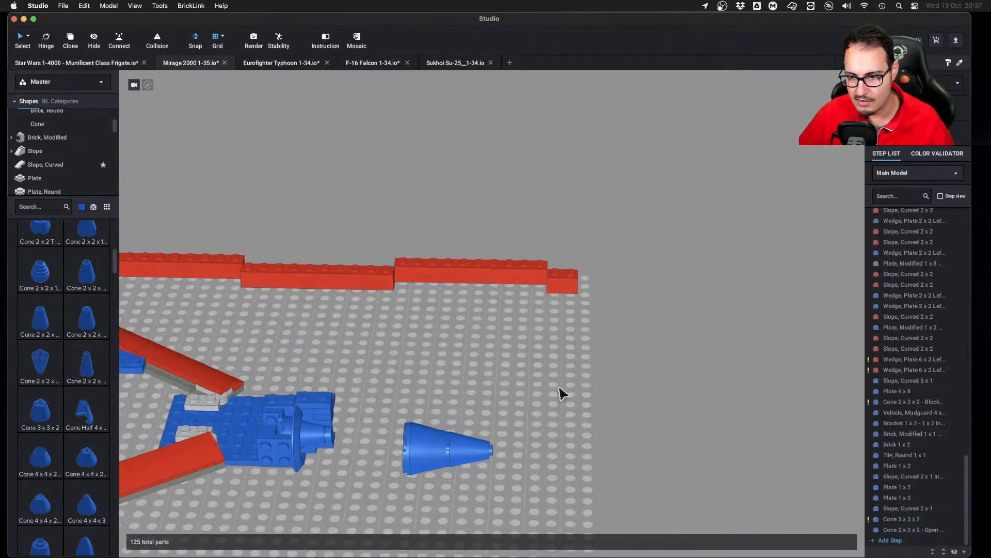
# Try a Cone 4 x 4 x 2 with Axle Hole ahead of the nose, compare it with the Photoshop blueprint, and delete it
pyautogui.click(91, 464)
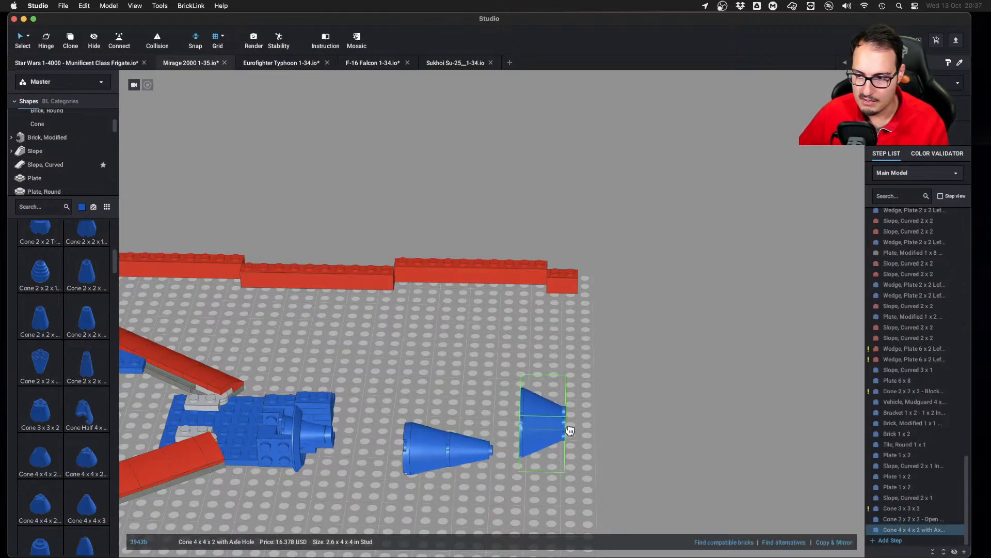
pyautogui.click(609, 425)
pyautogui.moveTo(609, 425); pyautogui.dragTo(618, 402, button='right')
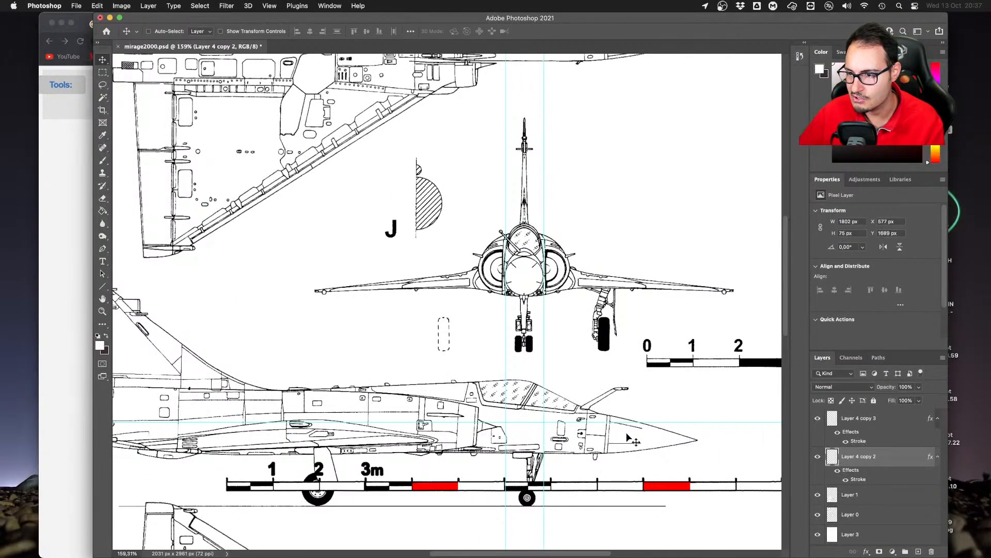
pyautogui.hotkey('ctrl', 'Right')
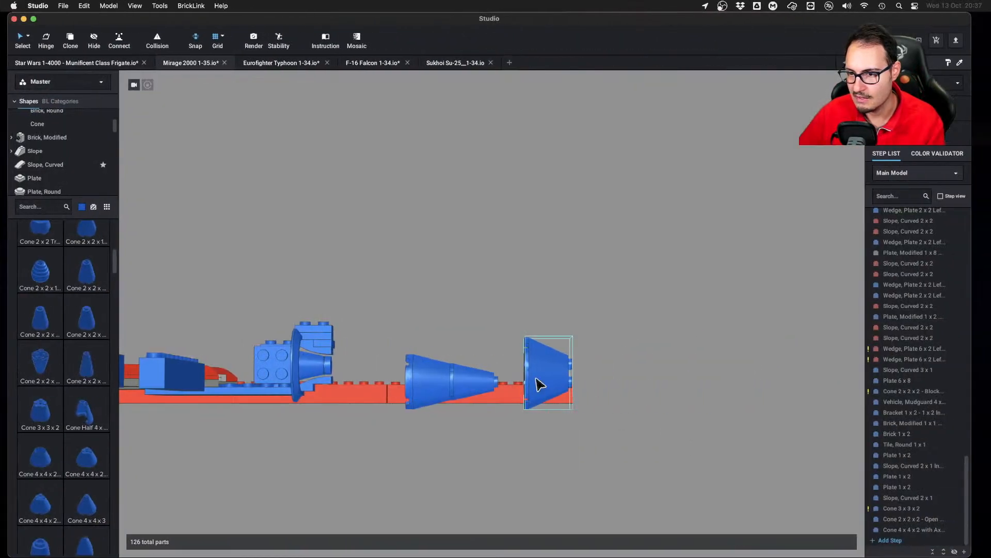
pyautogui.press('Delete')
pyautogui.click(424, 378)
pyautogui.hotkey('ctrl', 'Left')
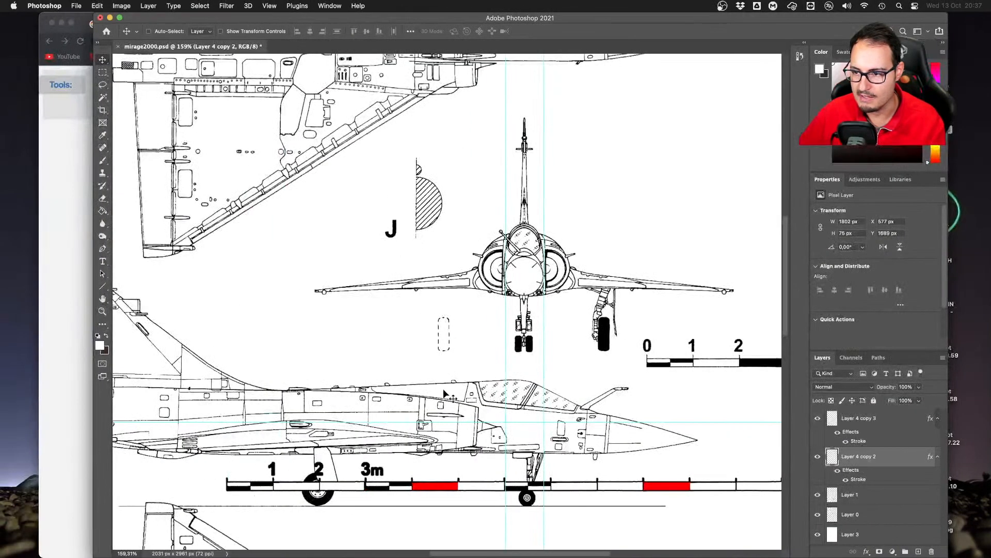
pyautogui.hotkey('ctrl', 'Right')
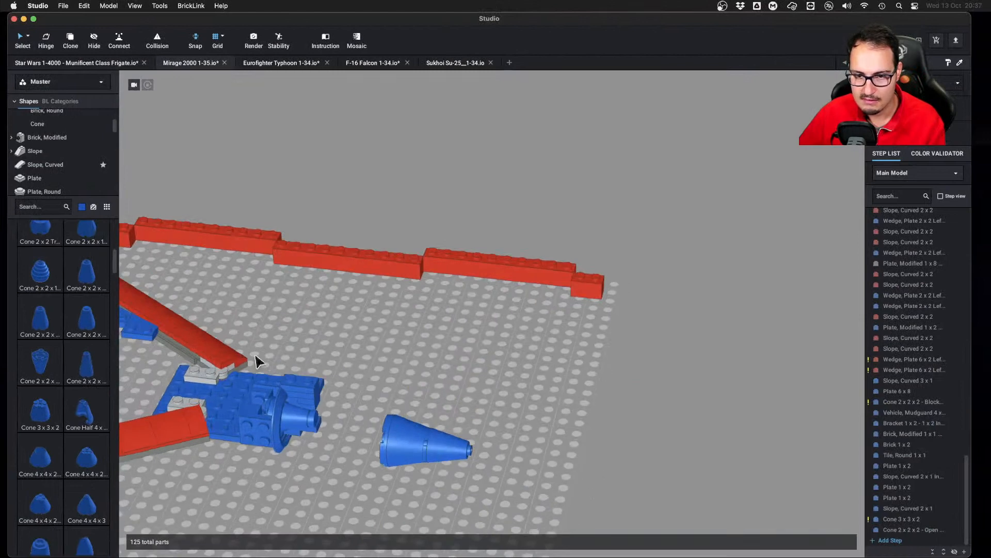
# Attach a Cone 1 x 1 to the front of the Cone 2 x 2 x 2 as the nose tip
pyautogui.scroll(3, 58, 261)
pyautogui.moveTo(39, 295); pyautogui.dragTo(493, 453)
pyautogui.moveTo(553, 469); pyautogui.dragTo(458, 254, button='right')
# Check the nose cone's length against a copy of the red Brick 1 x 10 and delete the copy
pyautogui.keyDown('alt'); pyautogui.moveTo(434, 92); pyautogui.dragTo(495, 437); pyautogui.keyUp('alt')
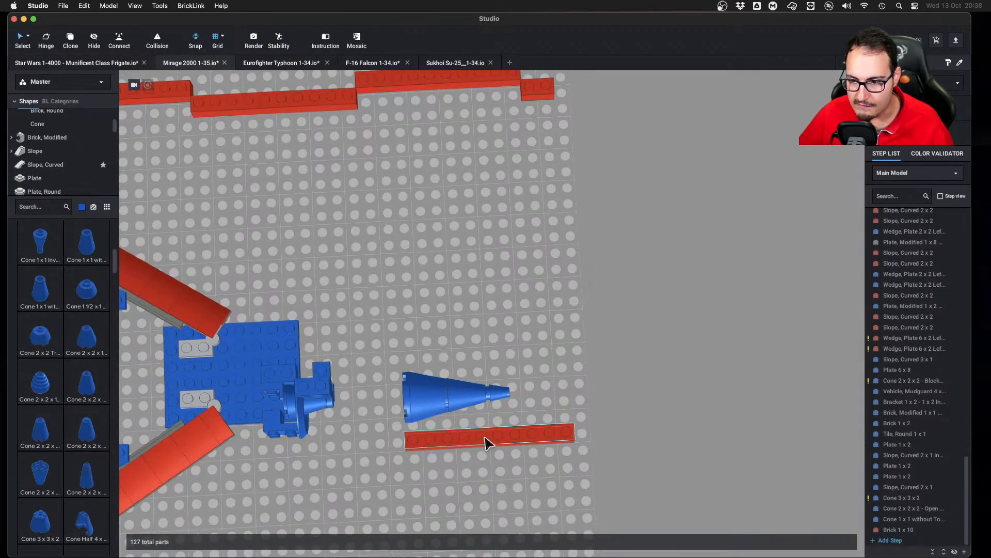
pyautogui.click(518, 434)
pyautogui.press('Delete')
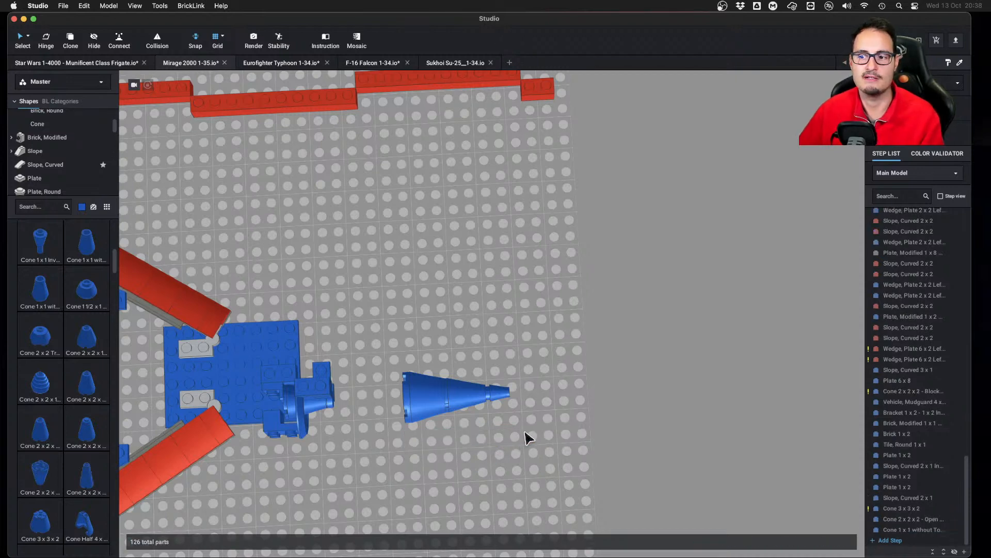
# Place two crosswise red Brick 1 x 10 markers along the baseplate's front edge and move the three-part nose cone up against them
pyautogui.moveTo(525, 433); pyautogui.dragTo(534, 406, button='right')
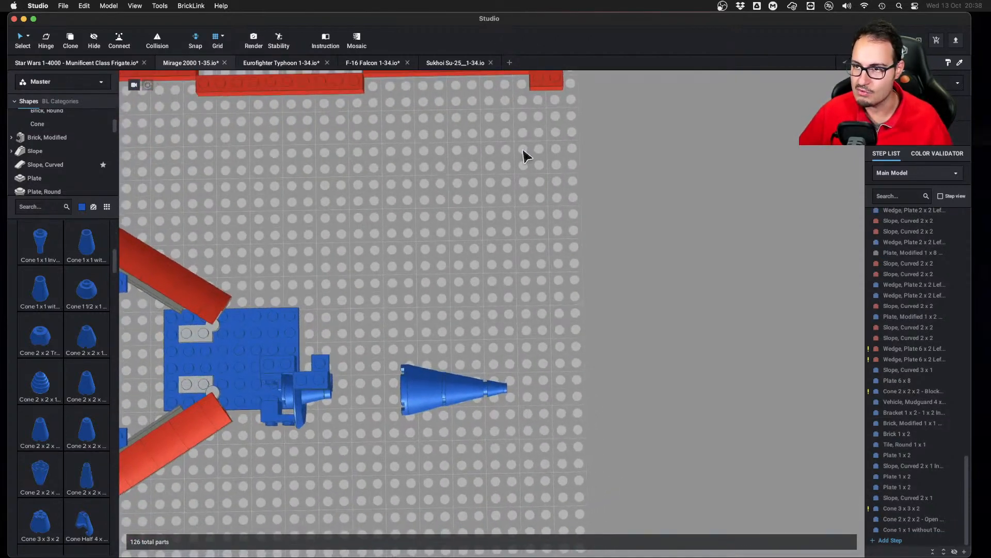
pyautogui.hotkey('ctrl', 'v')
pyautogui.press('Right')
pyautogui.moveTo(594, 192); pyautogui.dragTo(580, 192)
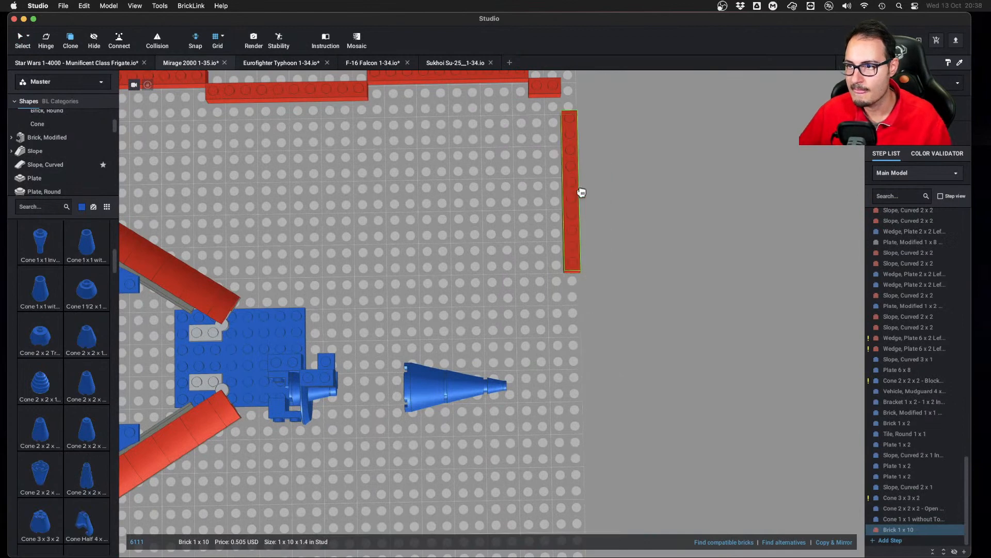
pyautogui.hotkey('ctrl', 'v')
pyautogui.click(579, 376)
pyautogui.moveTo(439, 360); pyautogui.dragTo(509, 425)
pyautogui.moveTo(449, 405); pyautogui.dragTo(470, 343)
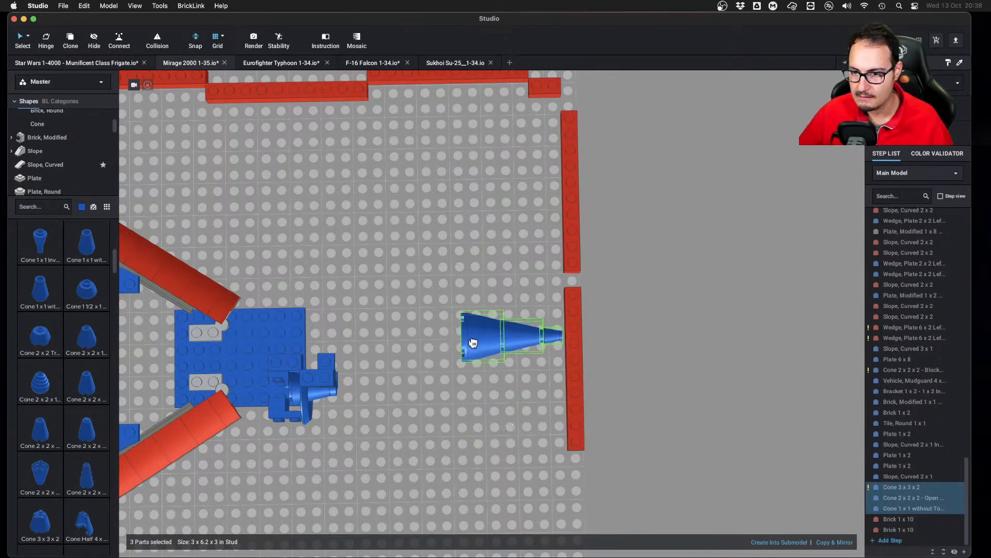
# Delete the two crosswise Brick 1 x 10 markers at the nose tip
pyautogui.click(618, 310)
pyautogui.moveTo(619, 201); pyautogui.dragTo(563, 230)
pyautogui.press('Delete')
pyautogui.click(580, 332)
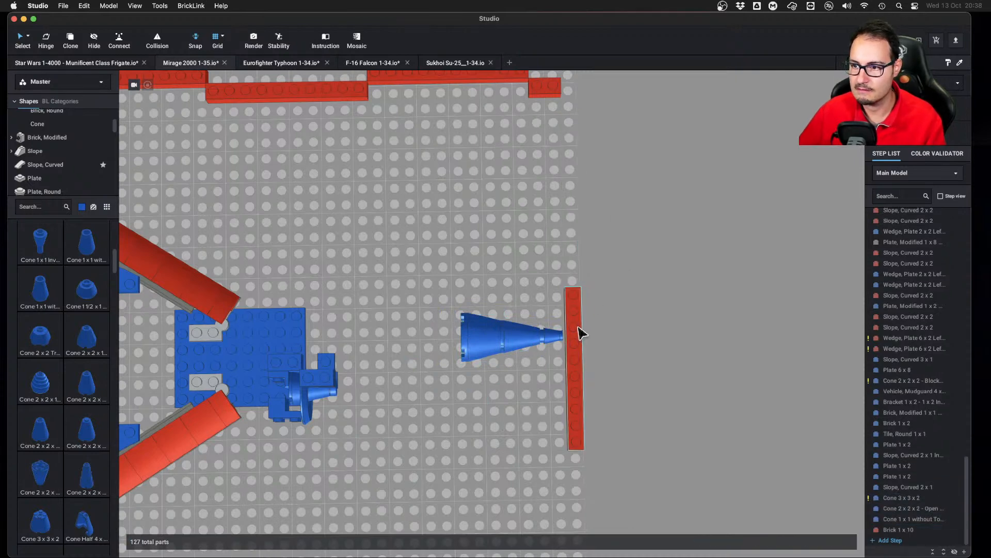
pyautogui.press('Delete')
# Shift the three-part nose cone sideways by one stud to line it up with the centre of the fuselage's Plate 6 x 8
pyautogui.scroll(-6, 582, 336)
pyautogui.moveTo(467, 309); pyautogui.dragTo(553, 354)
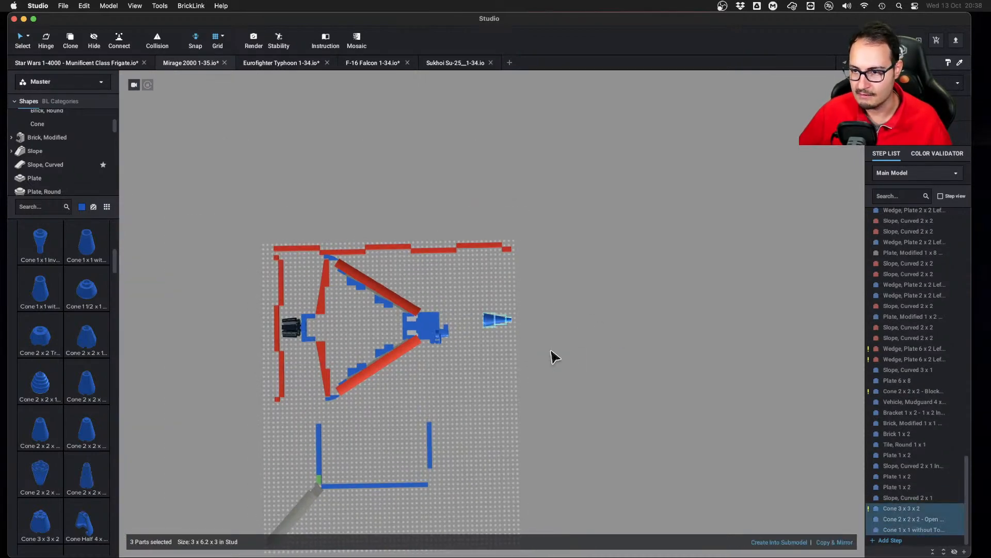
pyautogui.click(553, 354)
pyautogui.scroll(6, 497, 339)
pyautogui.moveTo(432, 306); pyautogui.dragTo(620, 398)
pyautogui.press('Down')
pyautogui.click(648, 404)
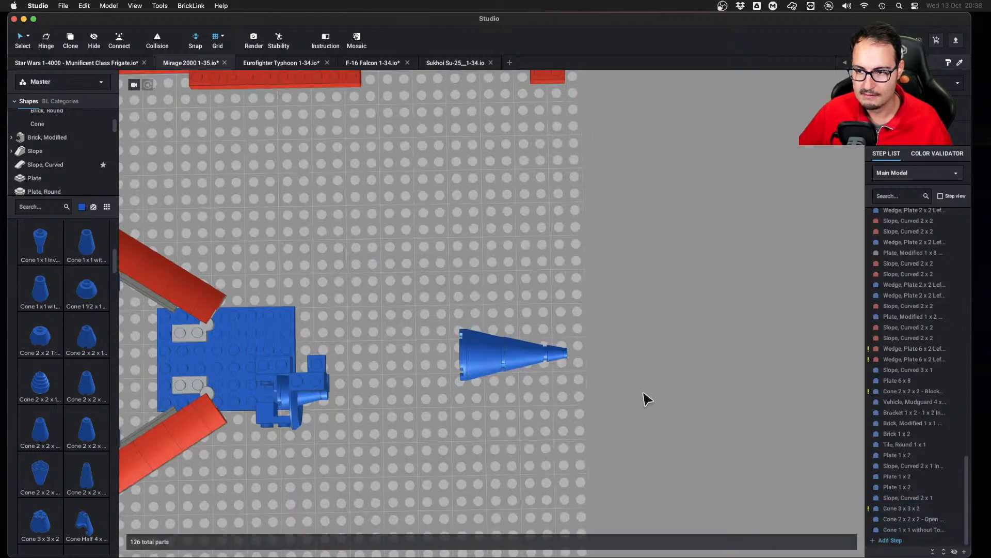
# Save the Mirage 2000 model
pyautogui.scroll(-5, 654, 400)
pyautogui.moveTo(655, 400); pyautogui.dragTo(643, 373, button='right')
pyautogui.scroll(6, 643, 373)
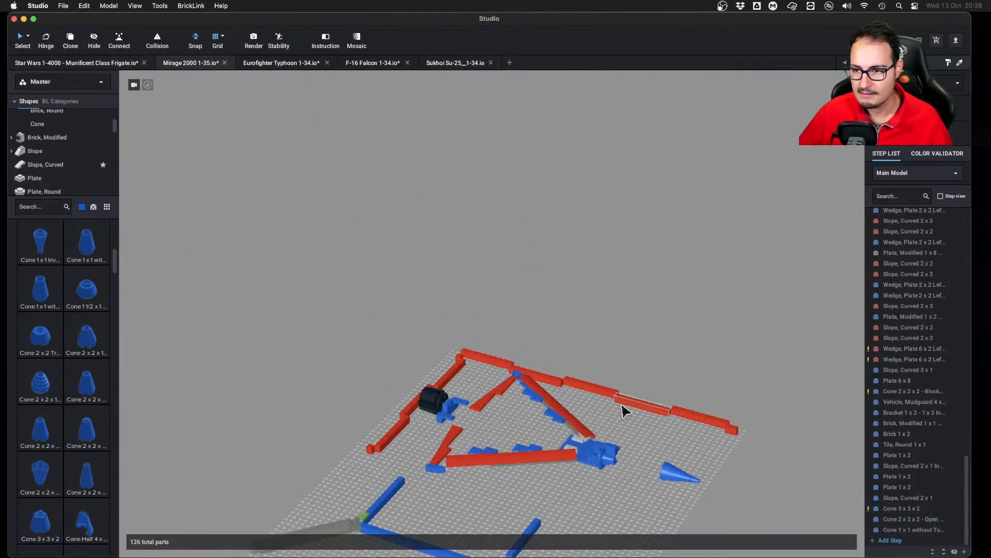
pyautogui.press('super+s')
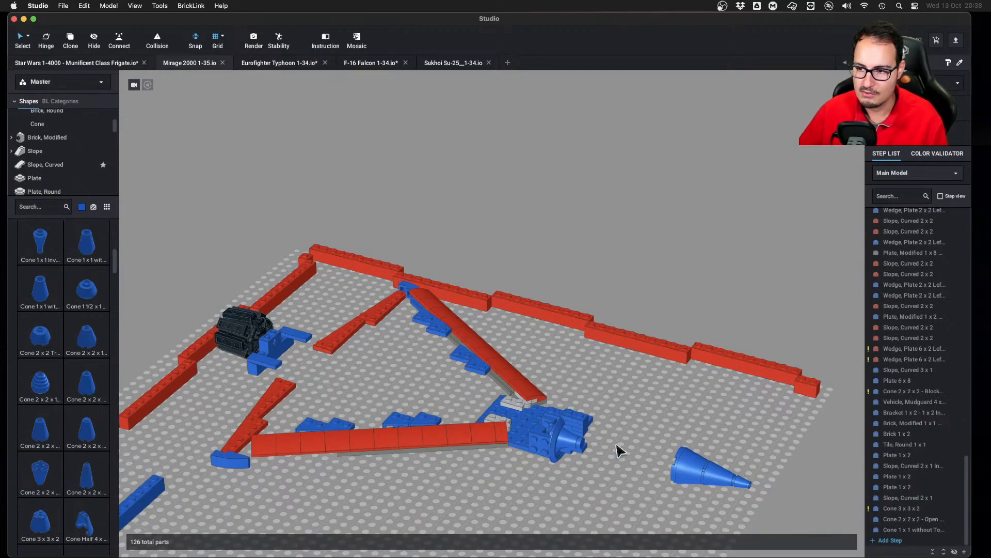
pyautogui.moveTo(708, 442); pyautogui.dragTo(540, 288, button='right')
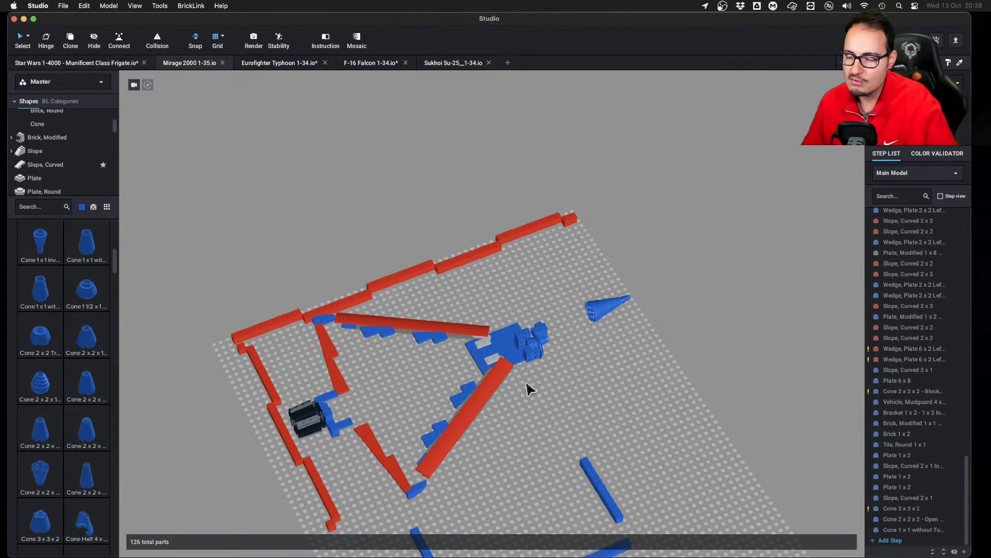
pyautogui.moveTo(601, 288); pyautogui.dragTo(575, 294, button='right')
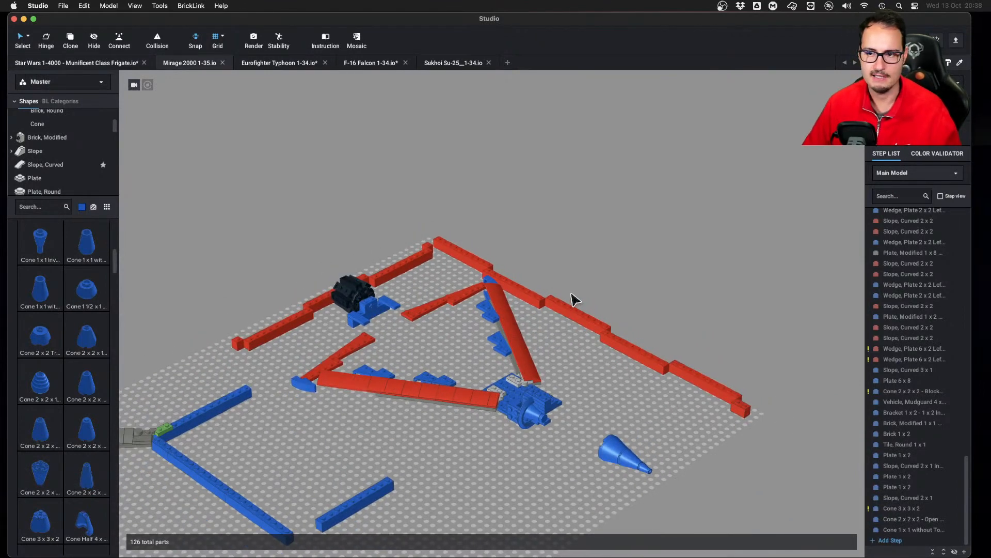
pyautogui.moveTo(562, 372); pyautogui.dragTo(576, 365, button='middle')
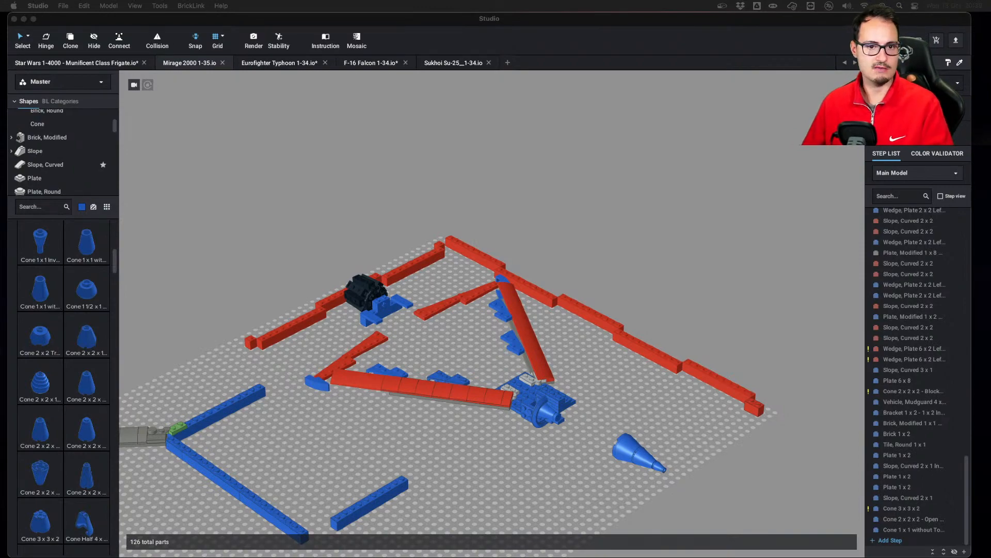
pyautogui.hotkey('ctrl', 'Up')
pyautogui.press('Escape')
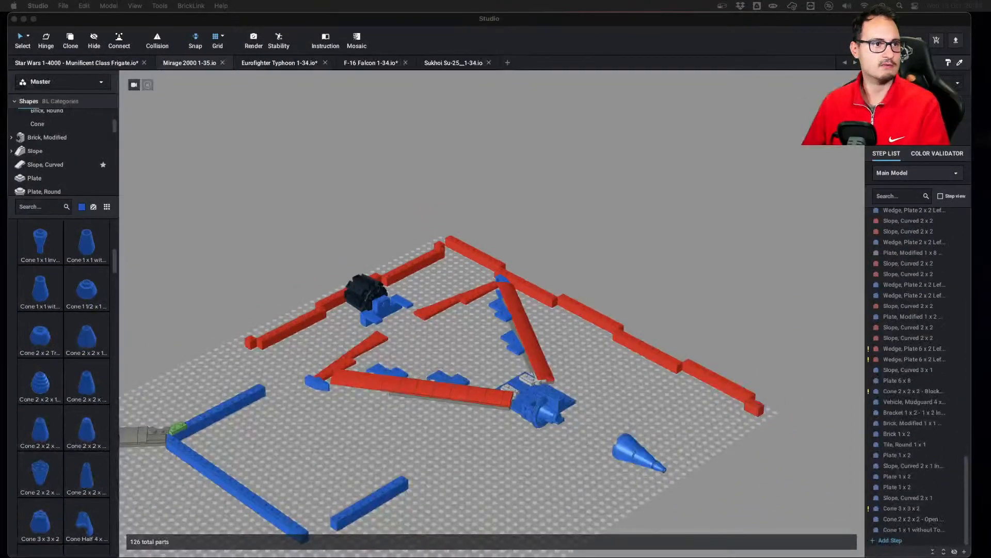